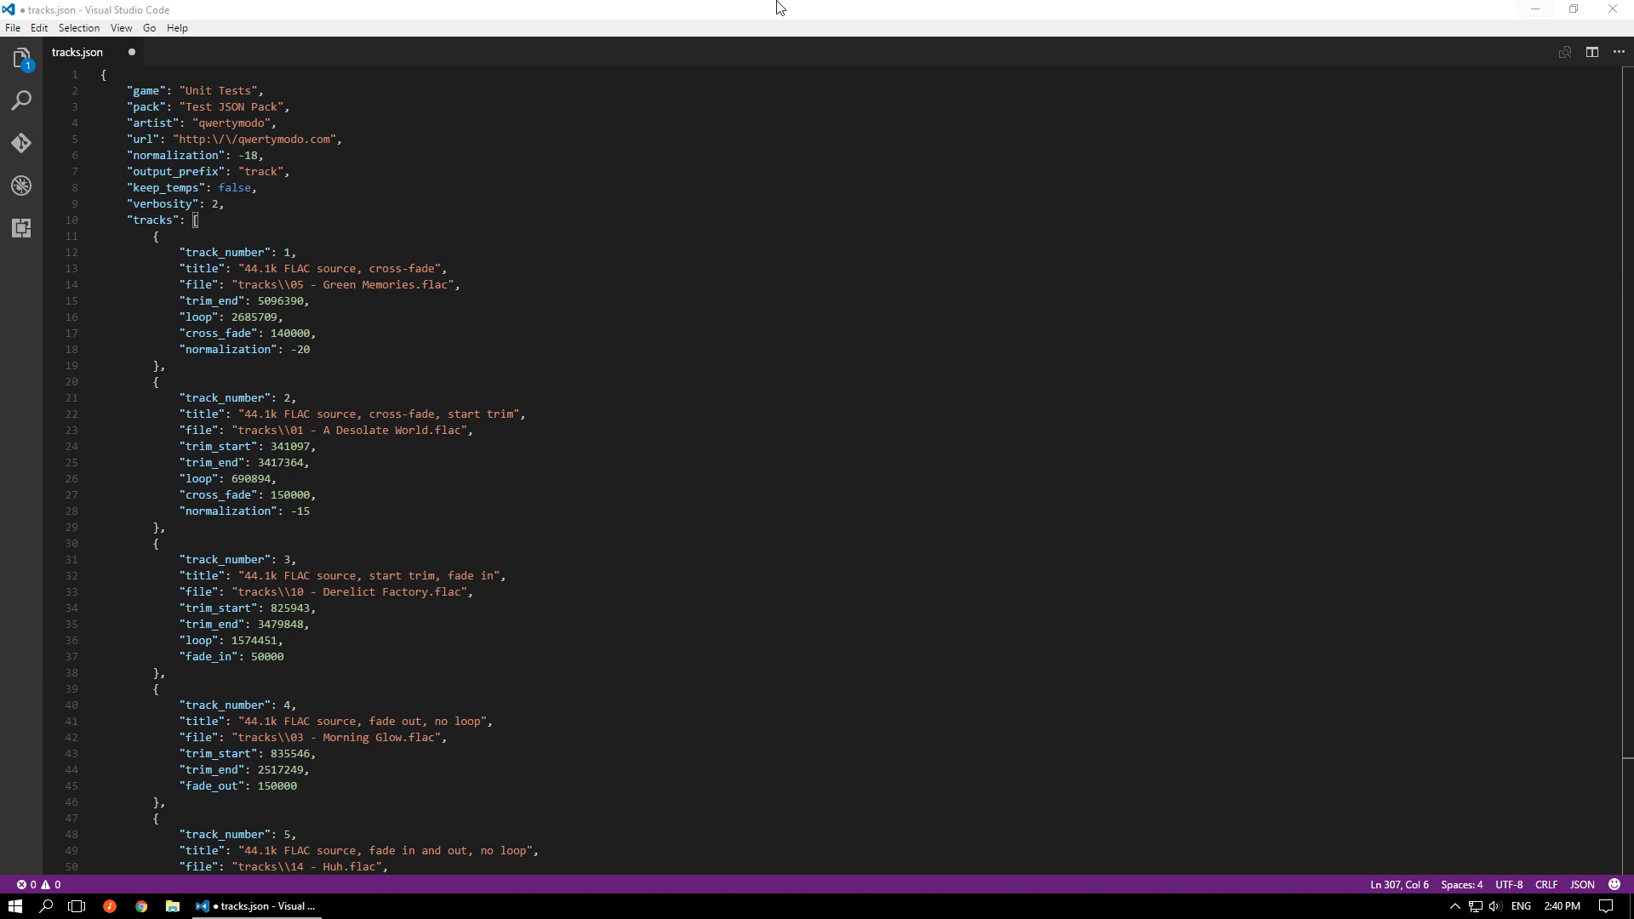
{"action": "left_click", "coordinate": [217, 65]}
{"action": "left_click", "coordinate": [218, 77]}
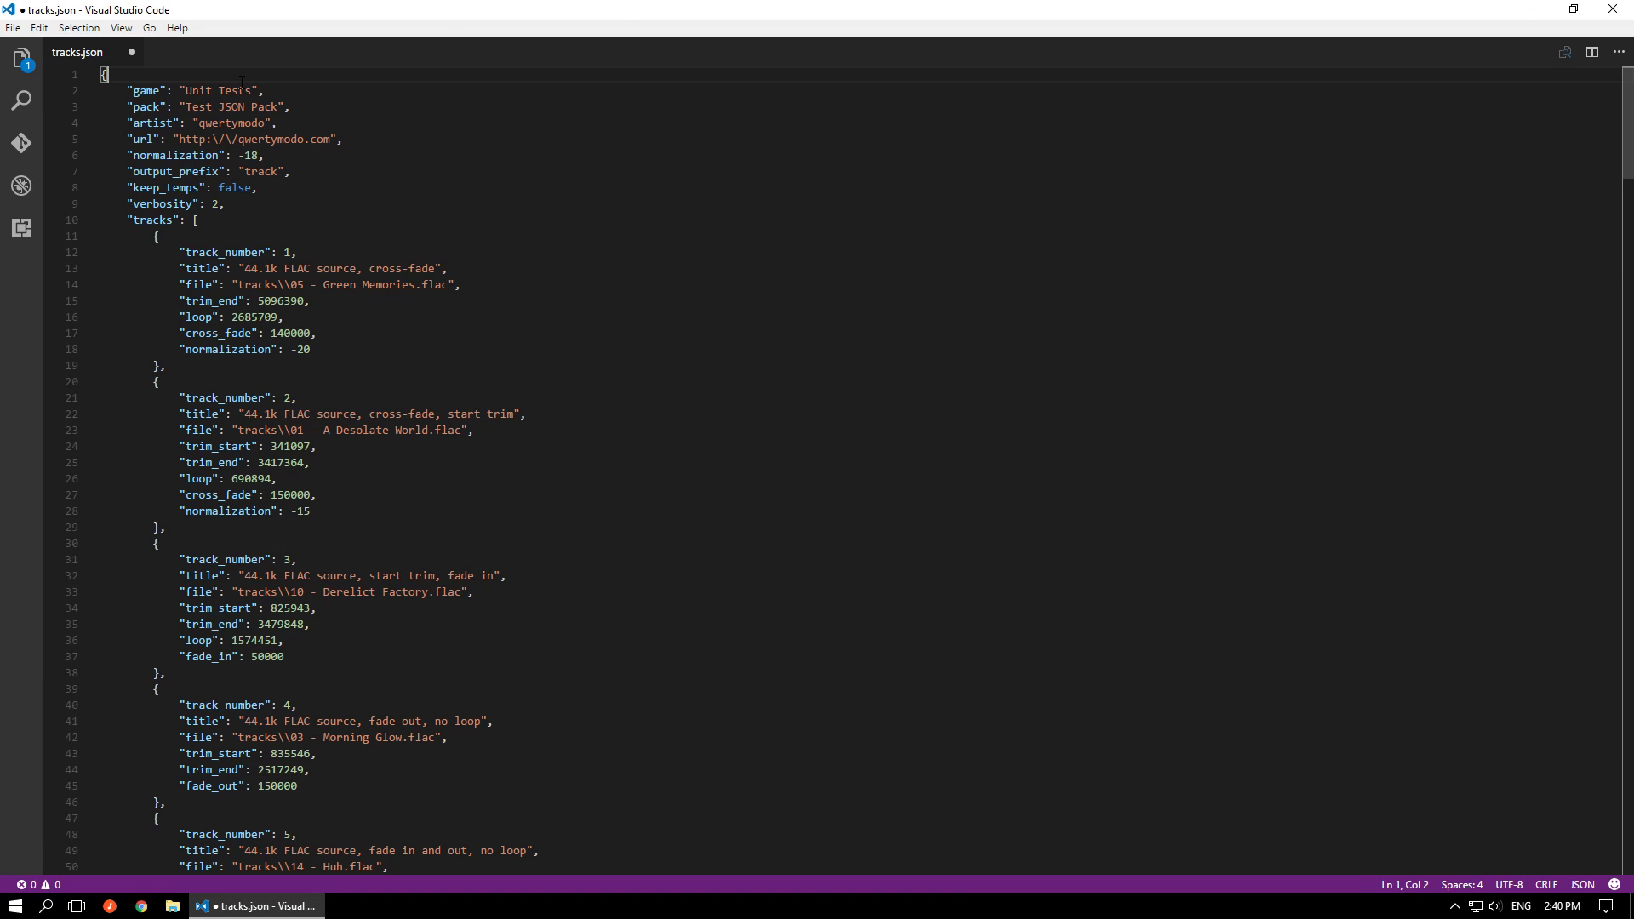
{"action": "key", "text": "Return"}
{"action": "type", "text": "\"$schema\": \"https://raw.githubusercontent.com/qwertymodo/msupcmplusplus/master/configs/schema#\","}
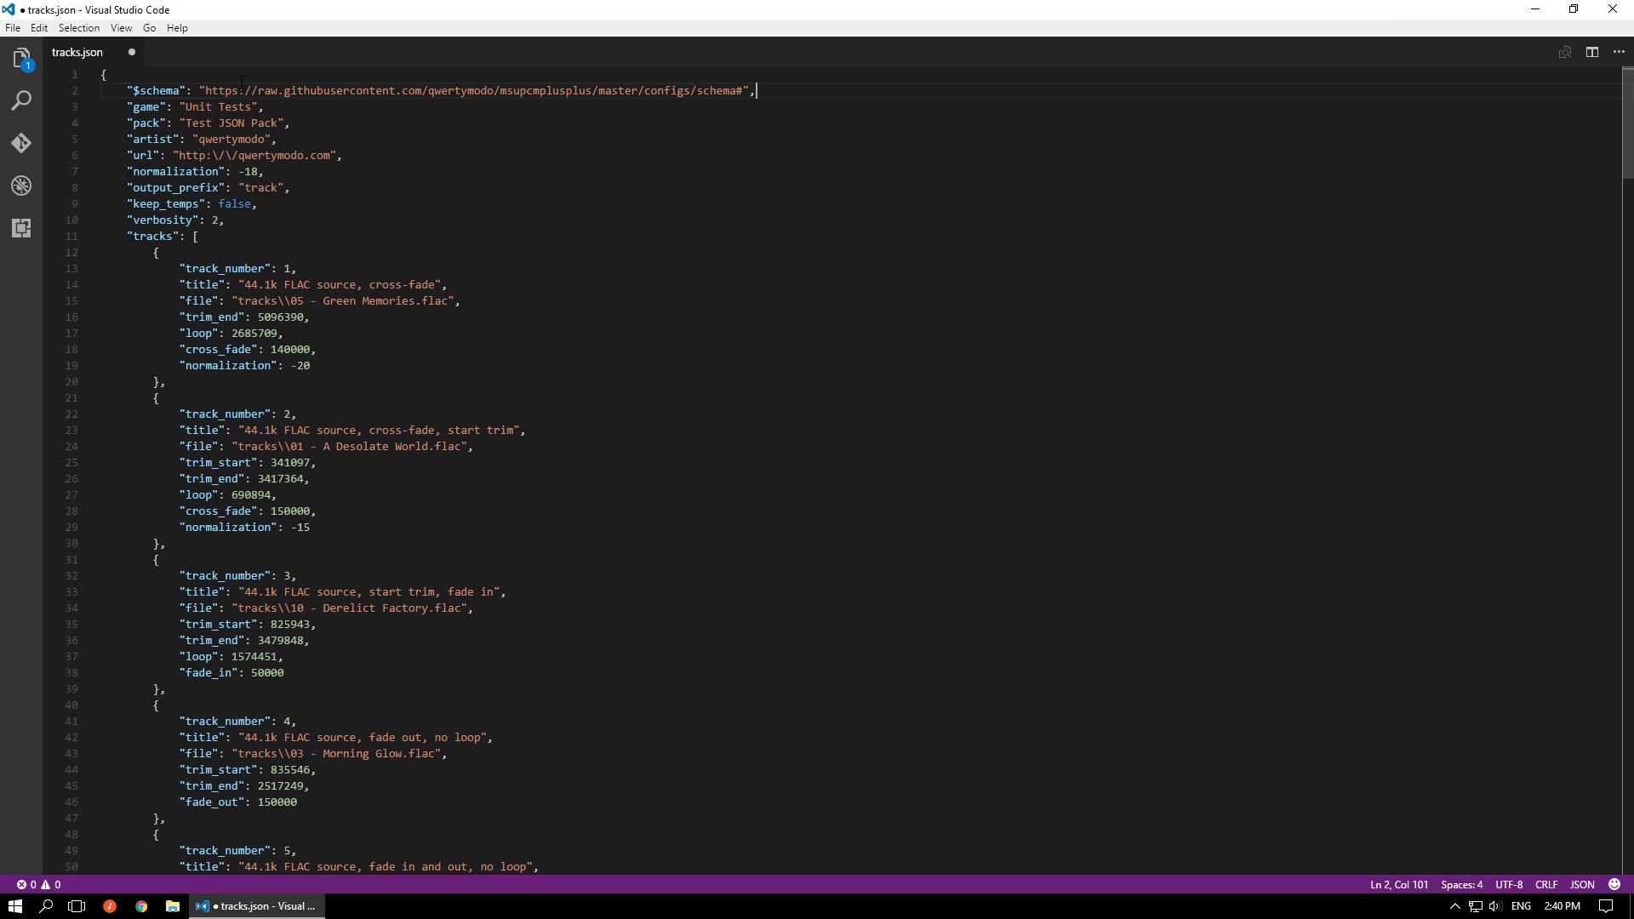
{"action": "left_click", "coordinate": [213, 155]}
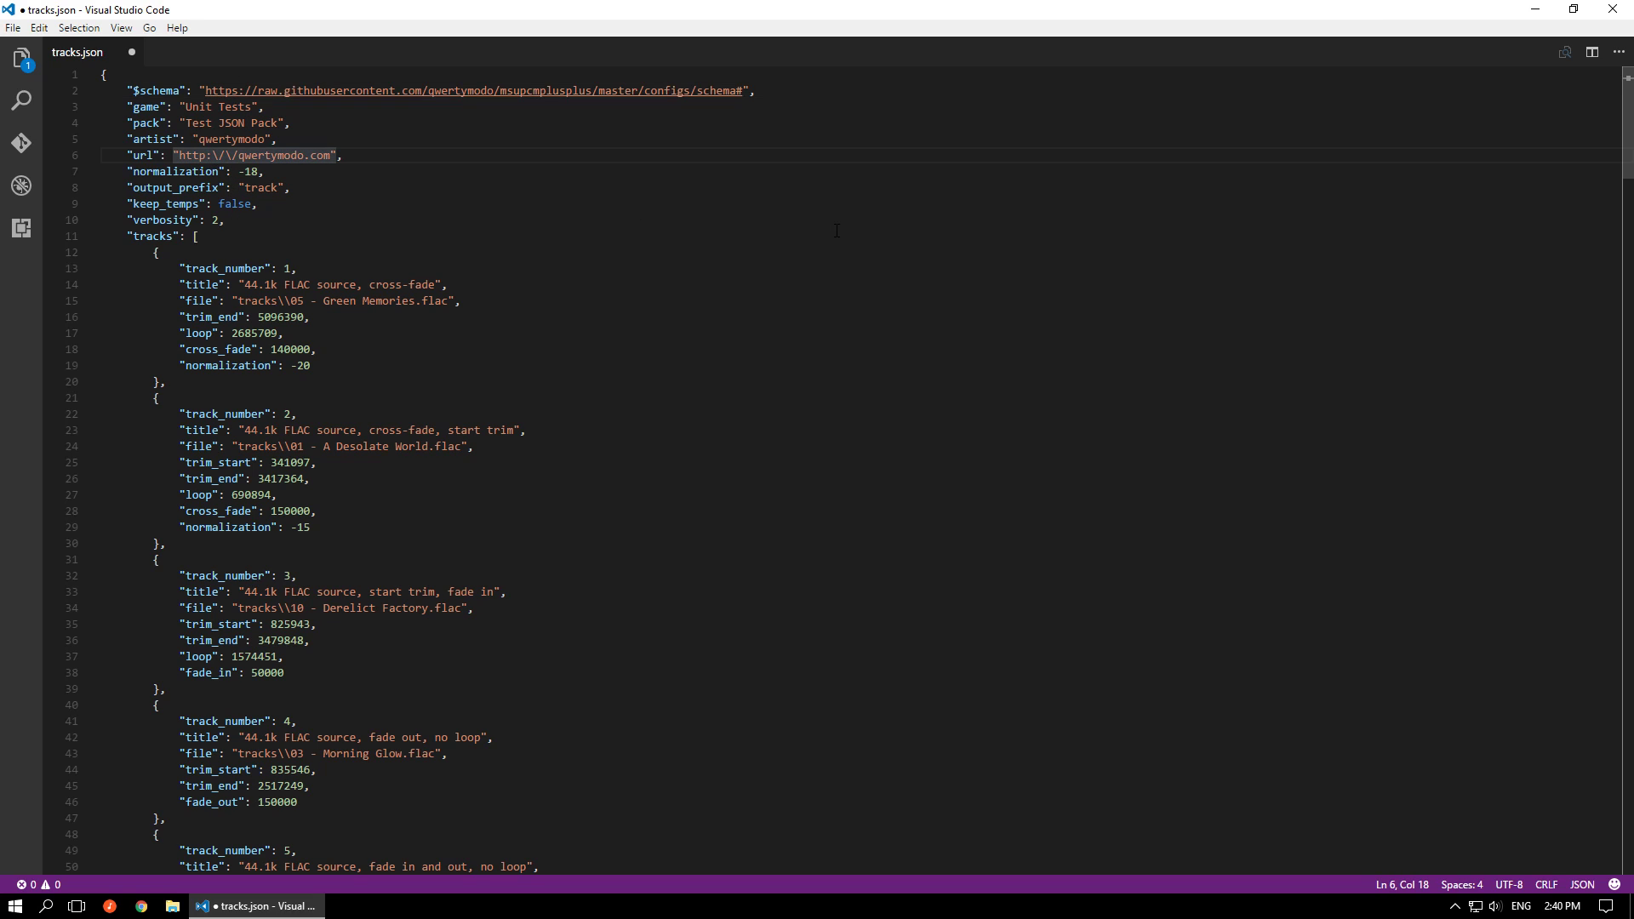
{"action": "key", "text": "Delete"}
{"action": "key", "text": "Right"}
{"action": "key", "text": "Delete"}
{"action": "key", "text": "ctrl+s"}
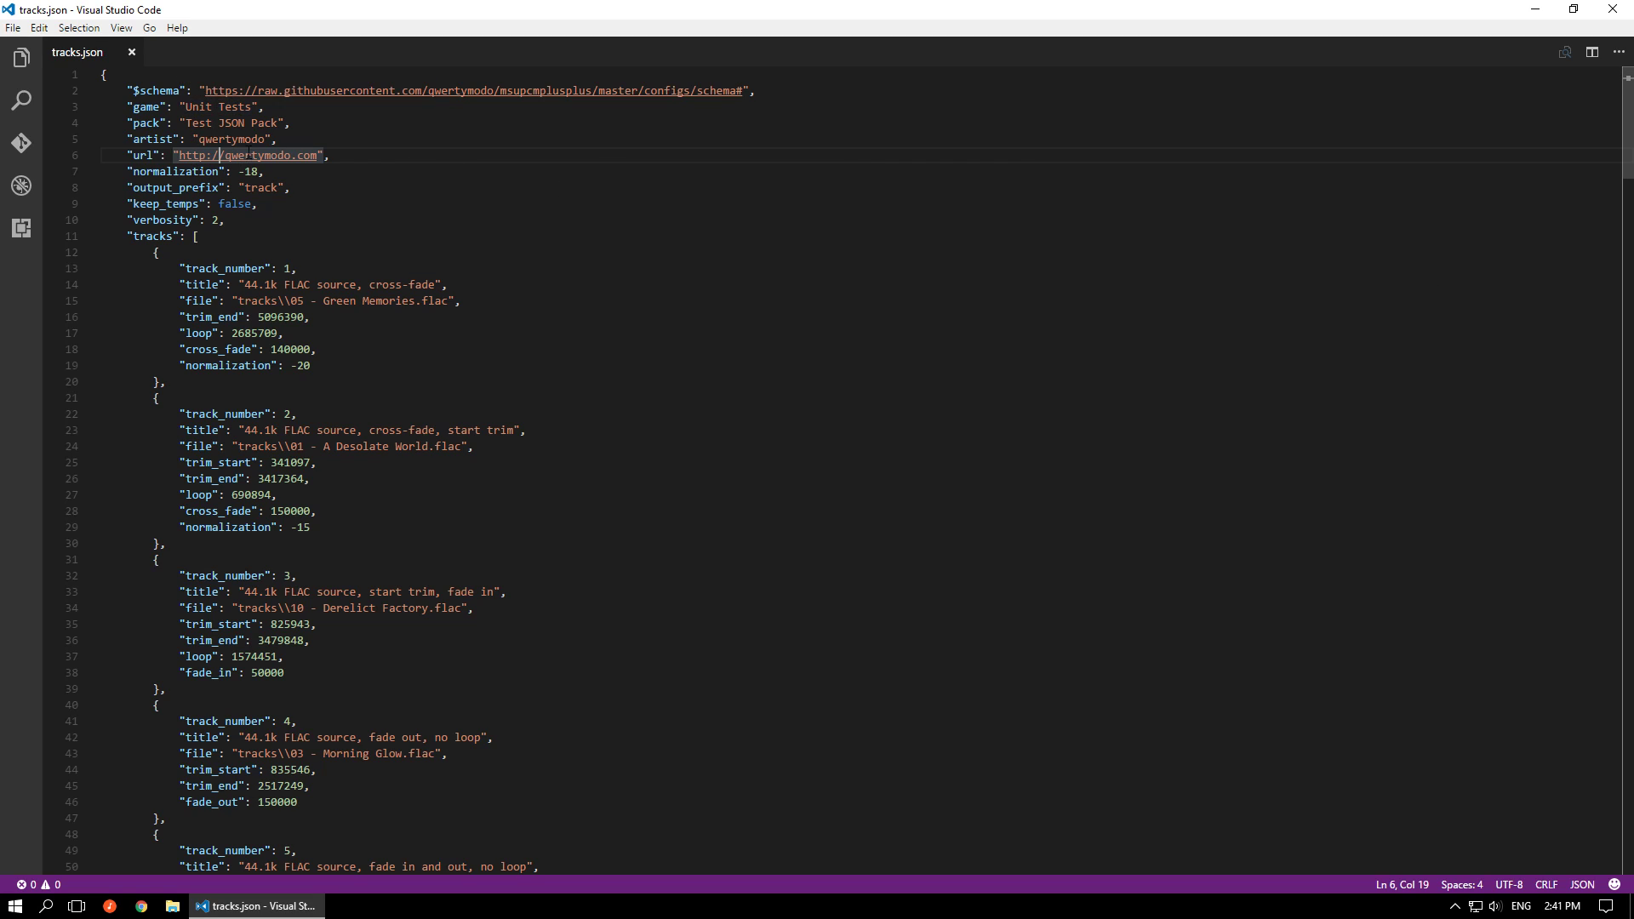
Examine the keep_temps and verbosity settings and look through the track entries of tracks.json
{"action": "mouse_move", "coordinate": [221, 190]}
{"action": "left_click_drag", "start_coordinate": [231, 223], "coordinate": [128, 203]}
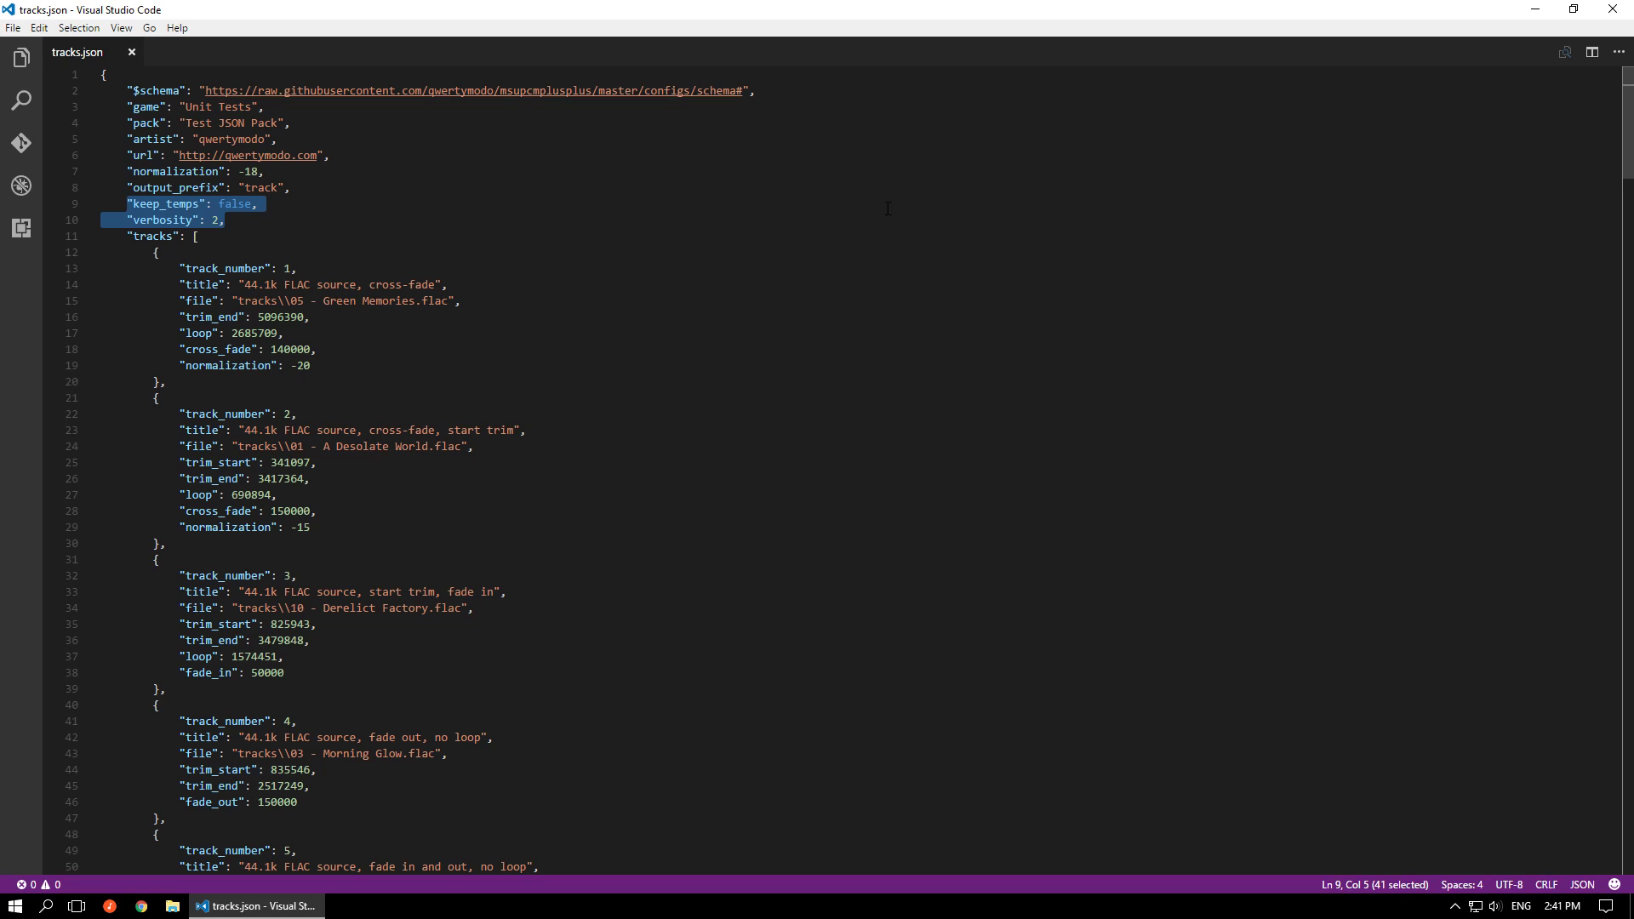
{"action": "left_click", "coordinate": [290, 222]}
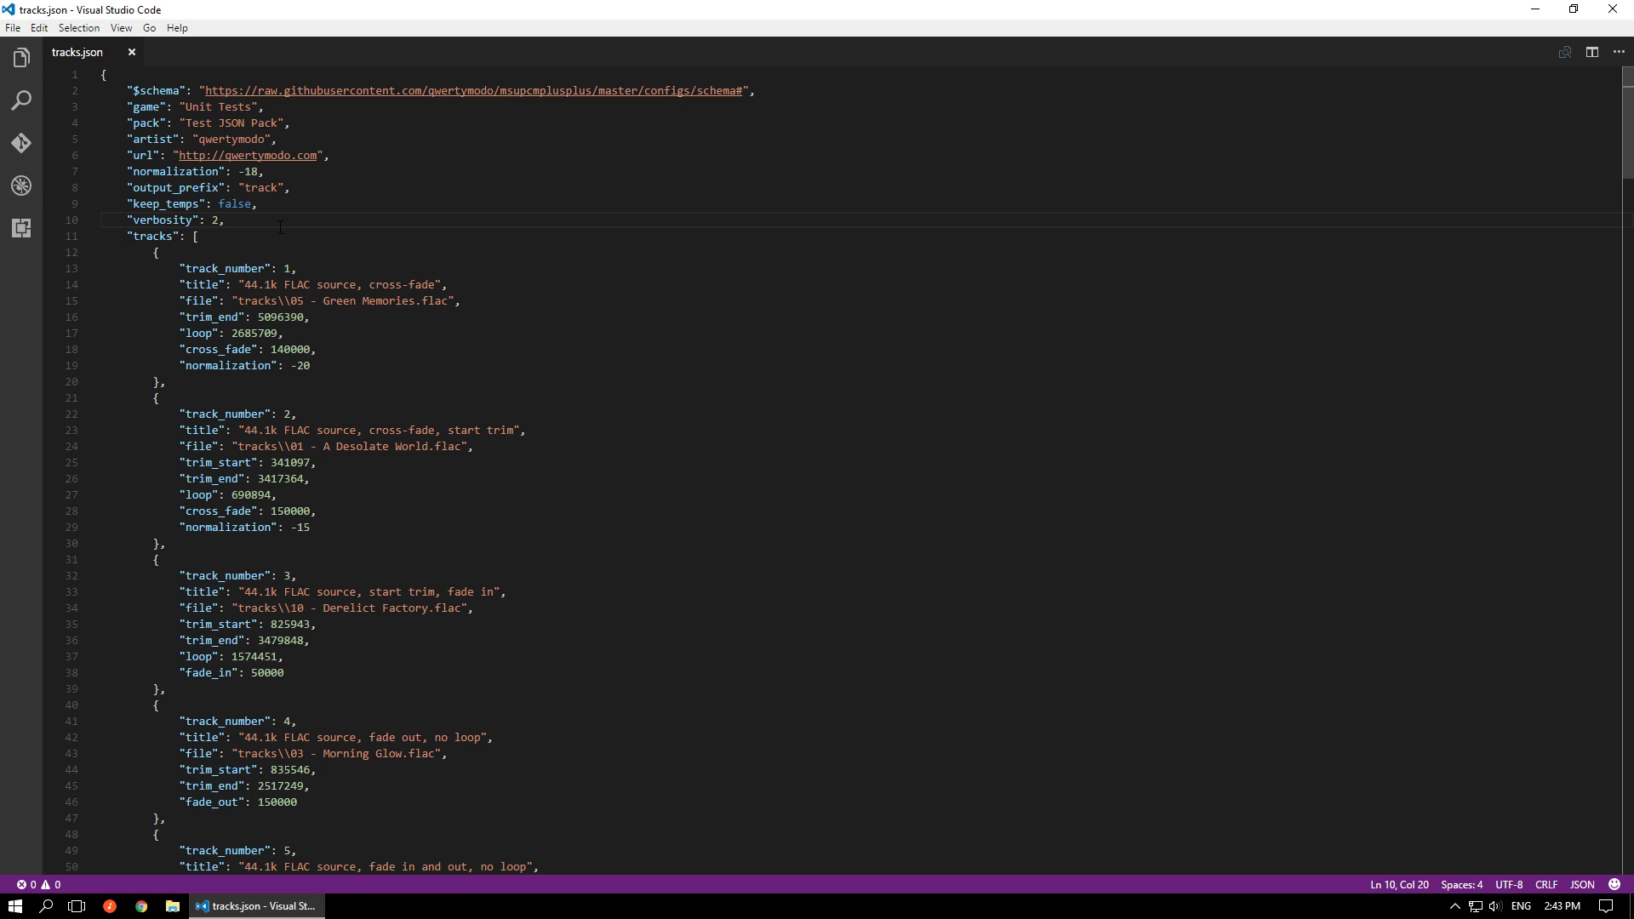
{"action": "scroll", "coordinate": [774, 411], "scroll_direction": "down", "scroll_amount": 20}
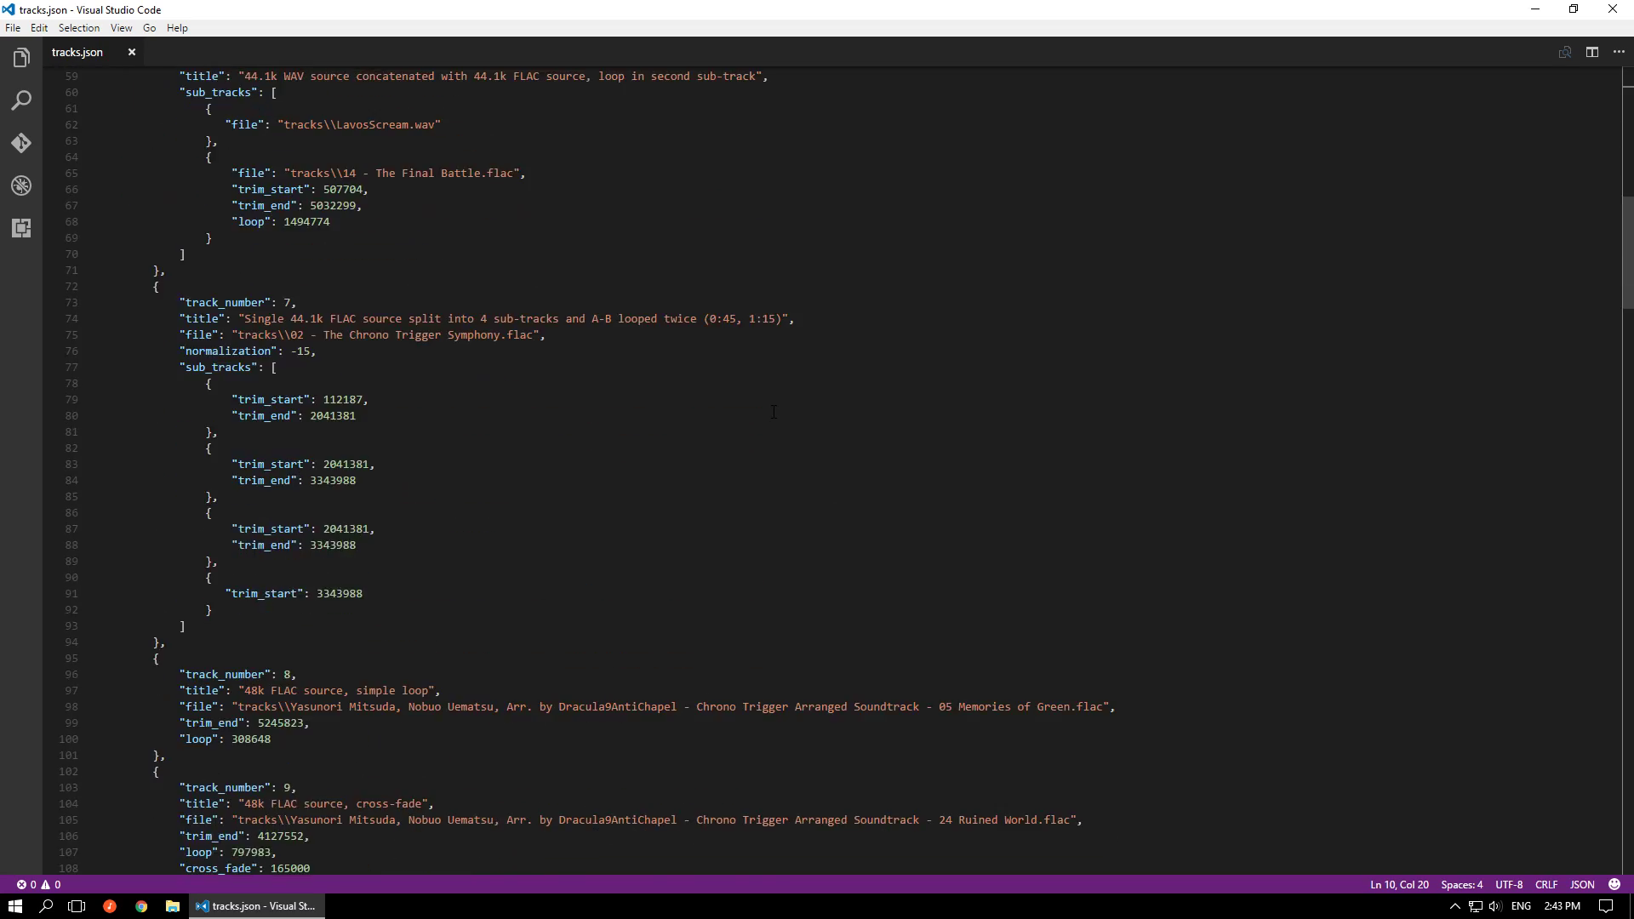
{"action": "scroll", "coordinate": [774, 412], "scroll_direction": "down", "scroll_amount": 20}
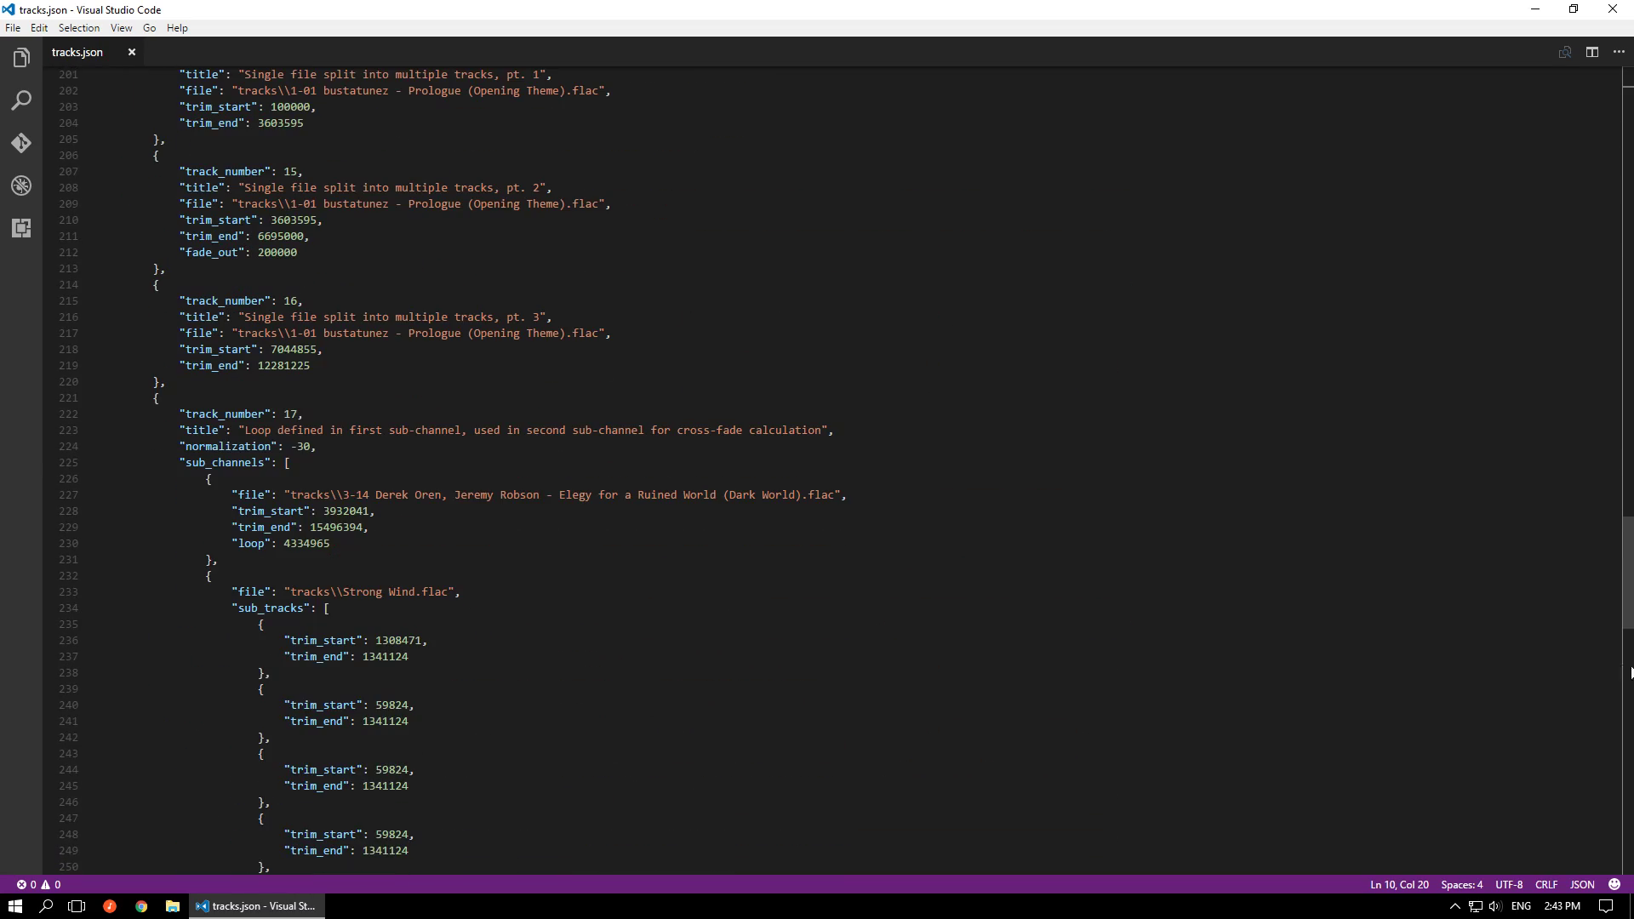
{"action": "left_click_drag", "start_coordinate": [1625, 570], "coordinate": [1621, 104]}
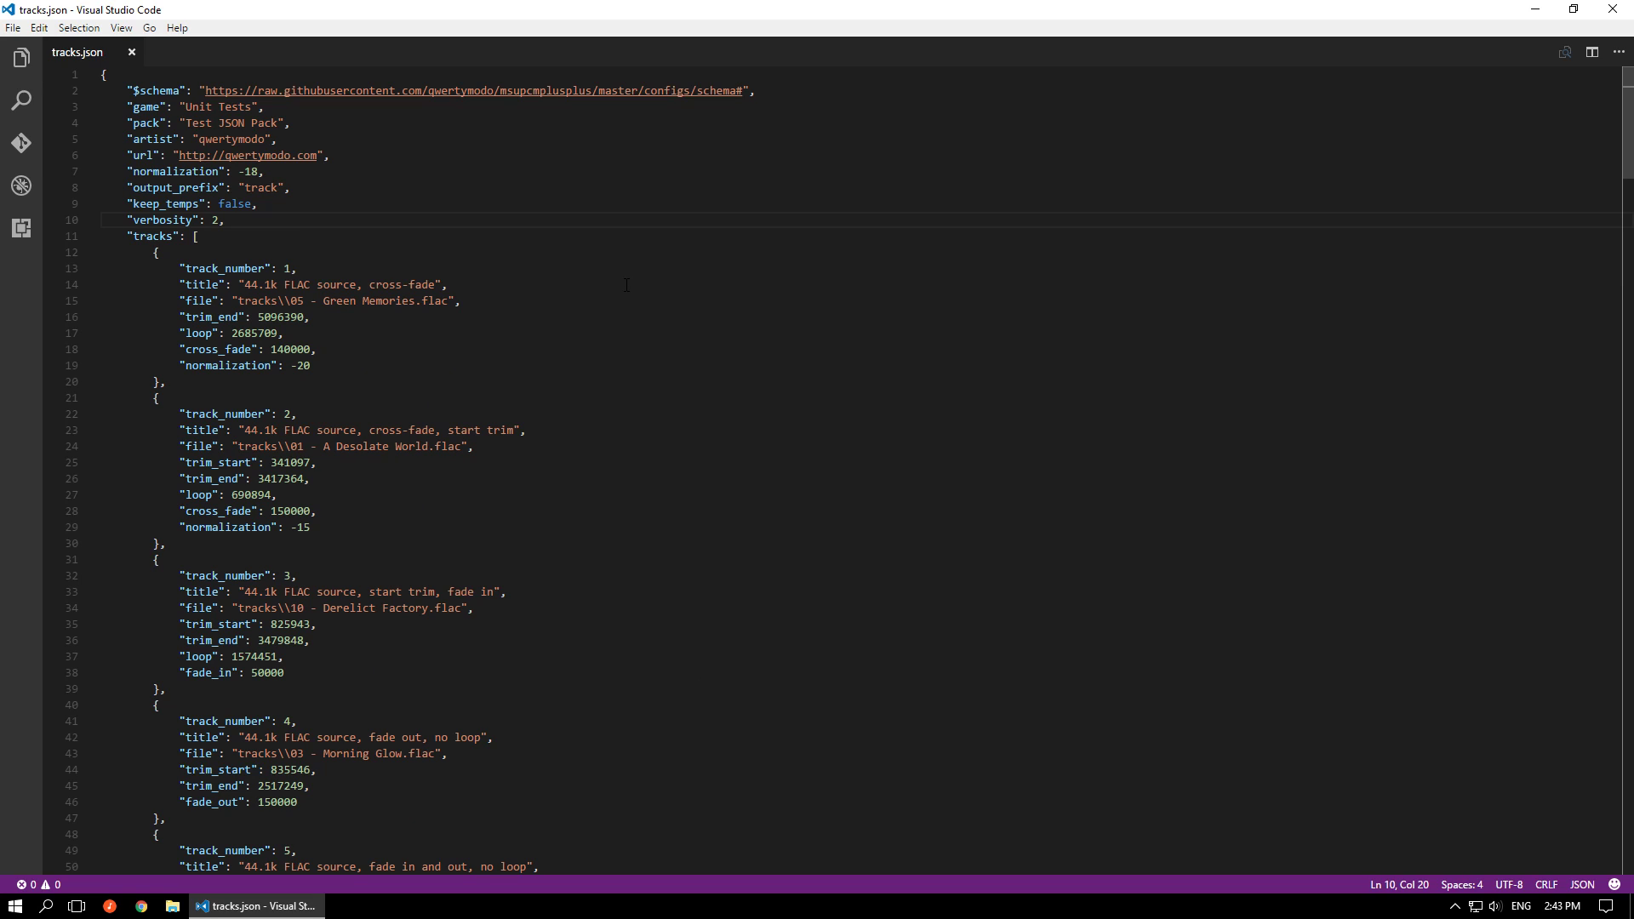
Add a "first_track" property with the value 15 below the verbosity setting
{"action": "key", "text": "Return"}
{"action": "type", "text": "\""}
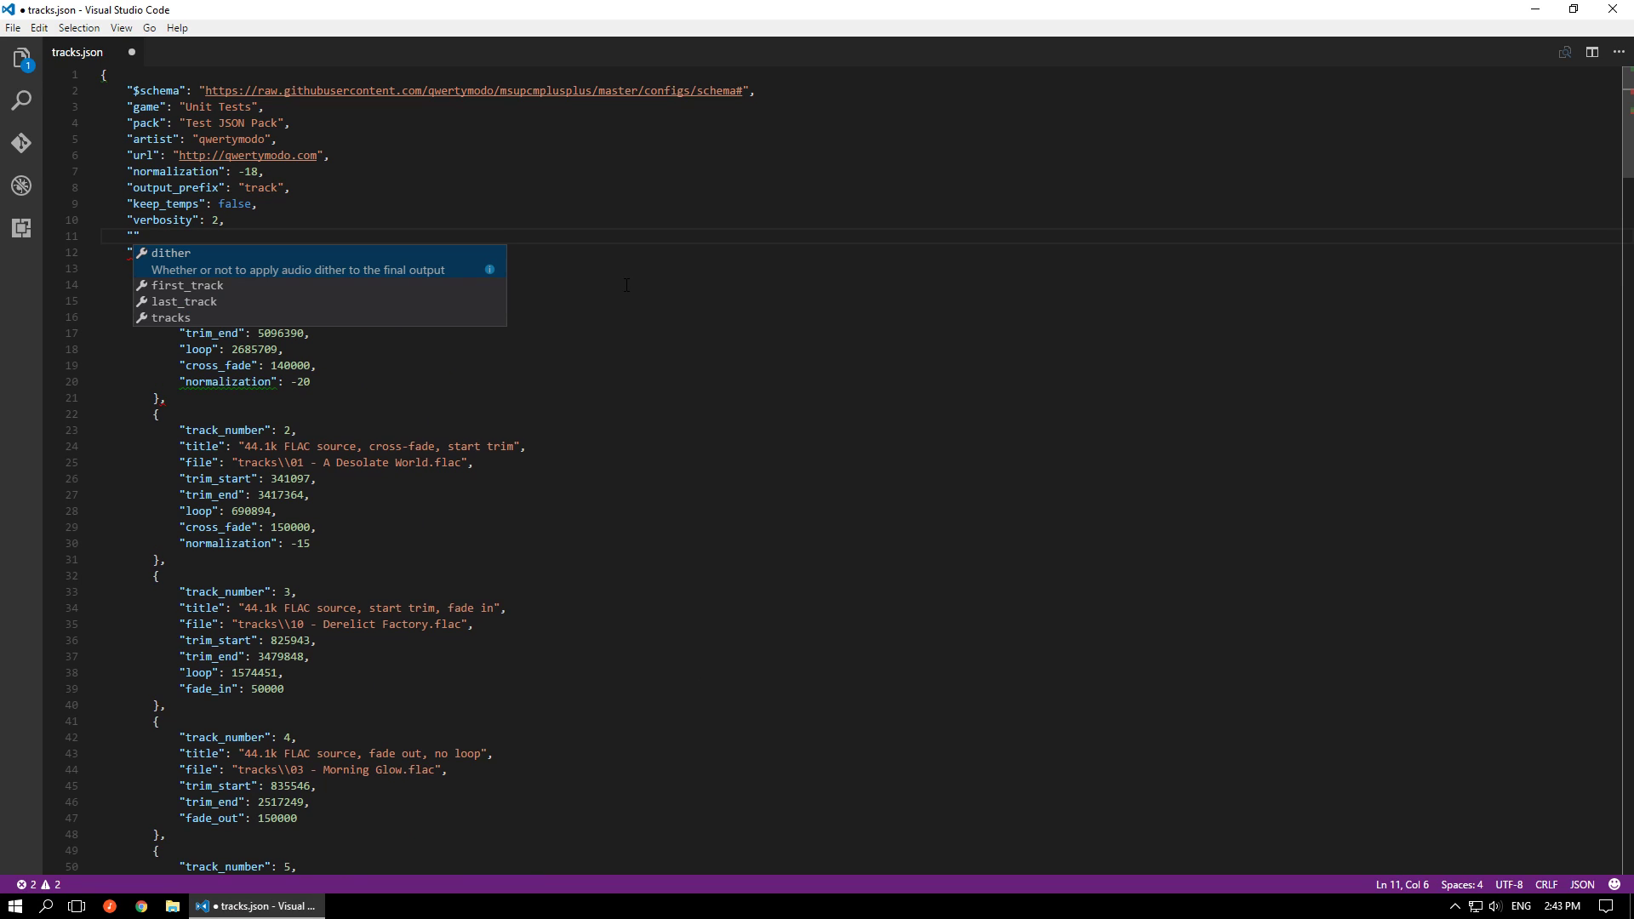
{"action": "left_click", "coordinate": [245, 293]}
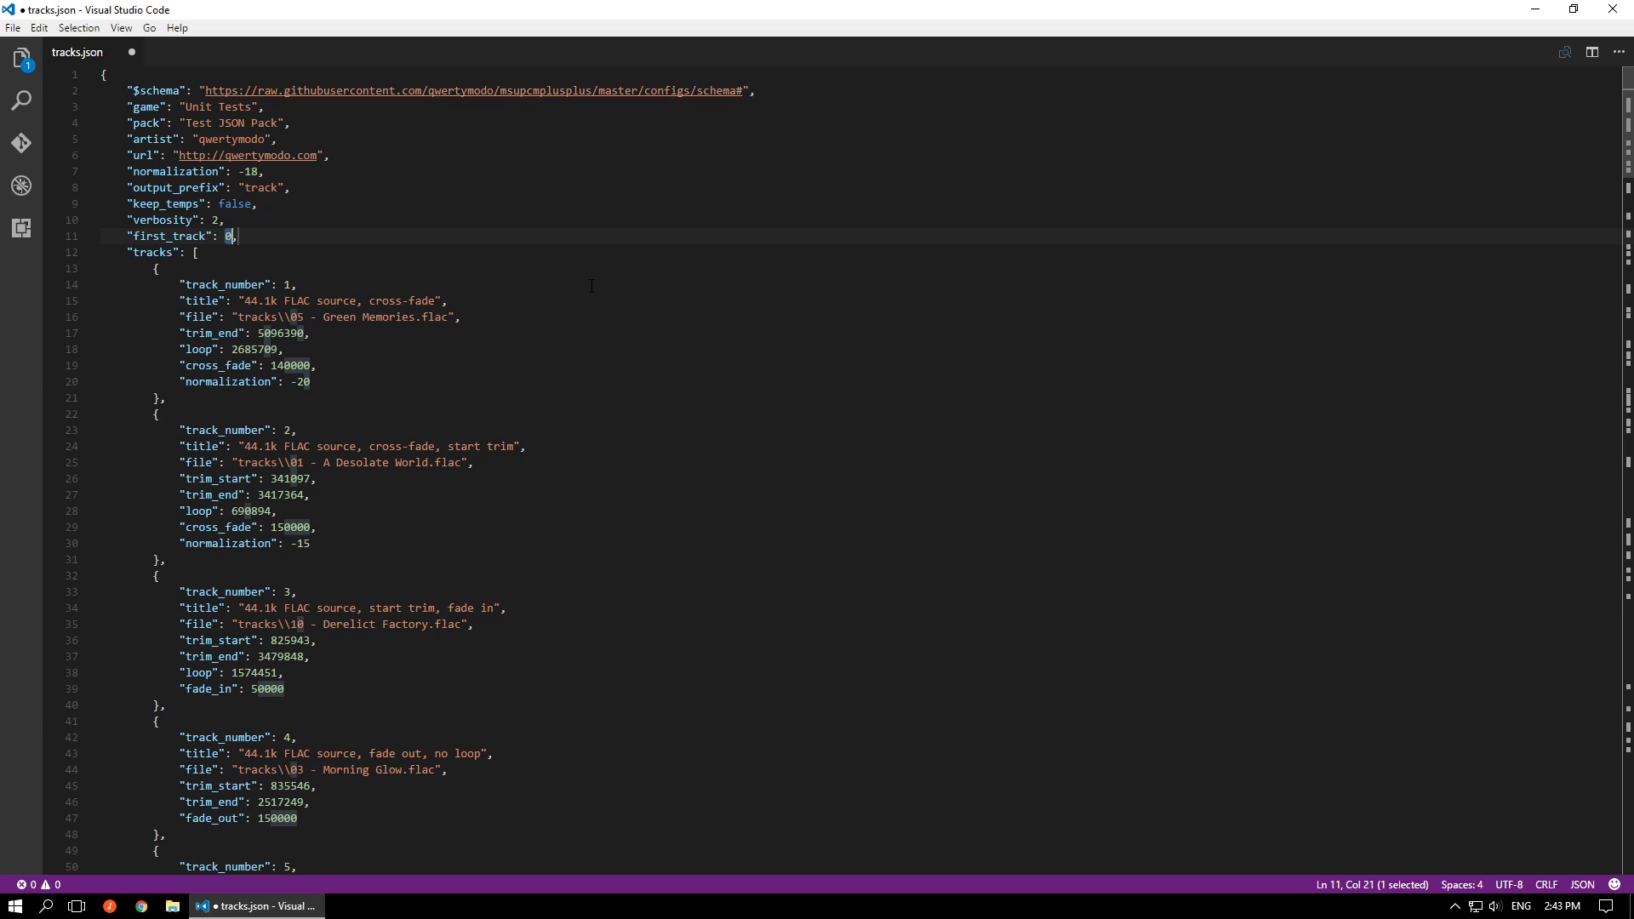
{"action": "key", "text": "BackSpace"}
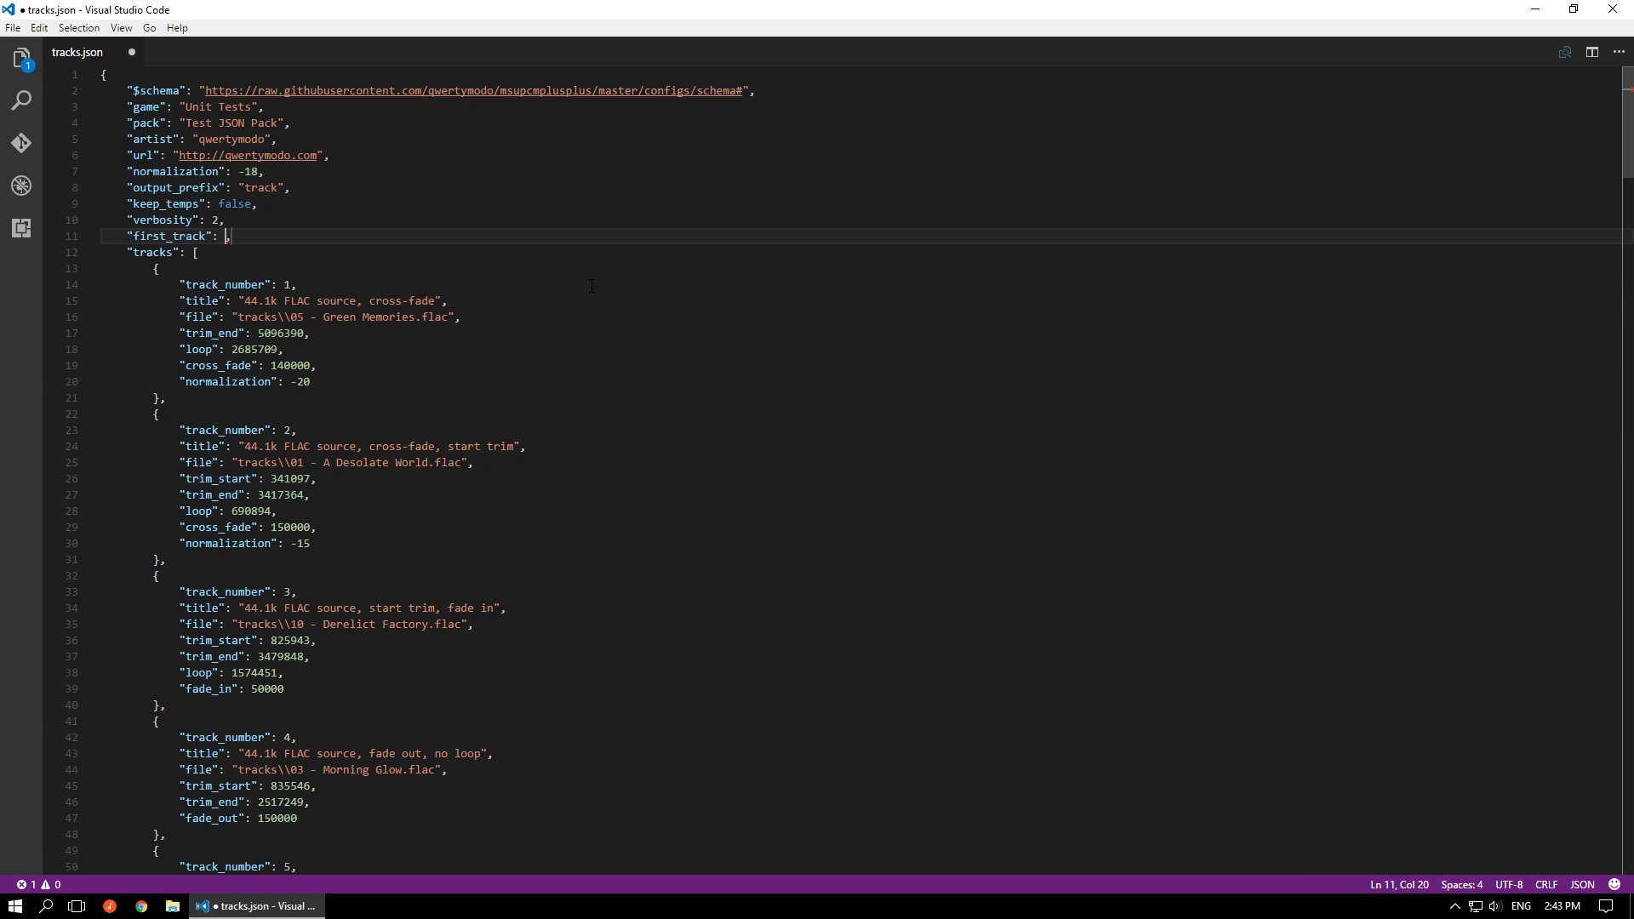
{"action": "type", "text": "15"}
{"action": "key", "text": "Right"}
{"action": "key", "text": "ctrl+space"}
{"action": "key", "text": "Escape"}
Add a "last_track" property with the value 15 below first_track and save tracks.json
{"action": "key", "text": "Return"}
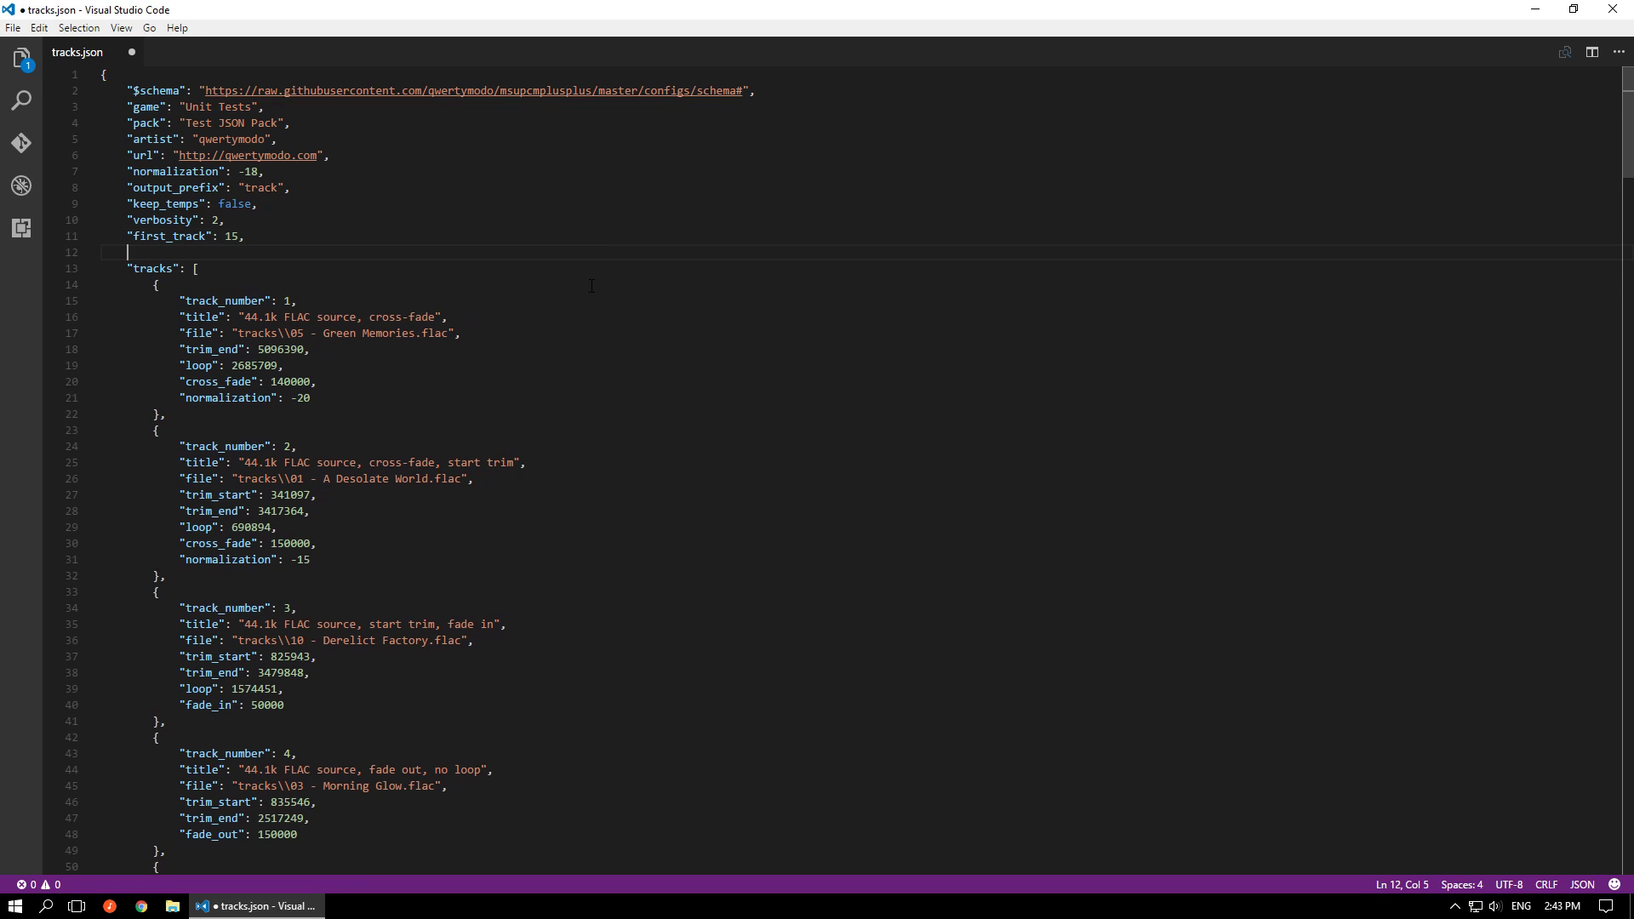
{"action": "type", "text": "\"la"}
{"action": "type", "text": "st"}
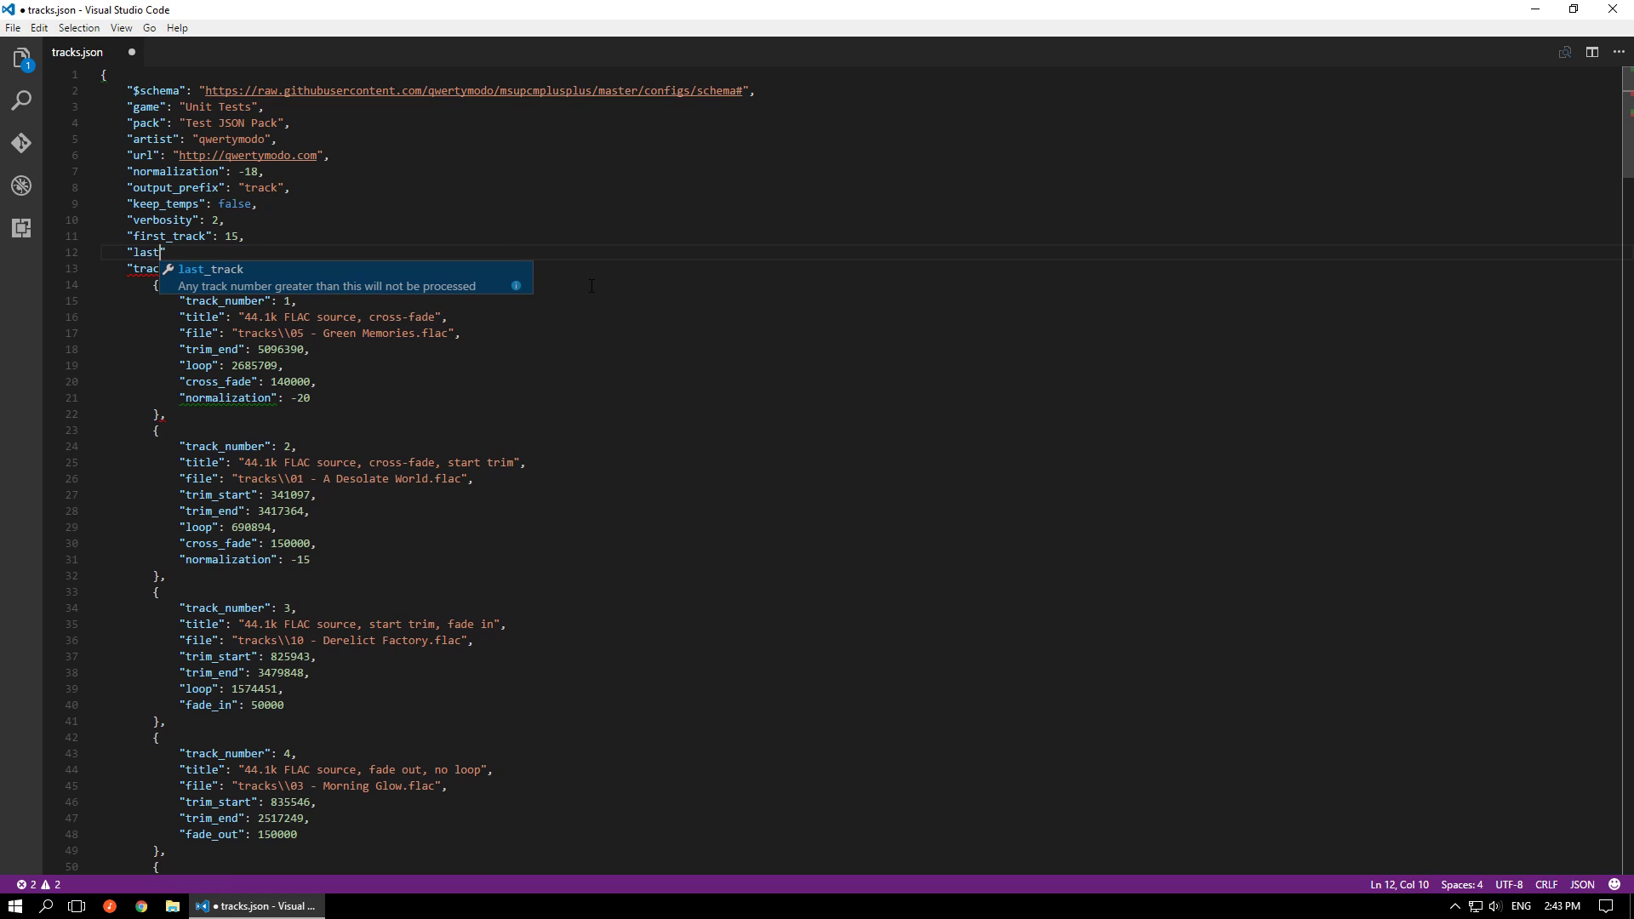
{"action": "key", "text": "Return"}
{"action": "type", "text": "15,"}
{"action": "key", "text": "ctrl+s"}
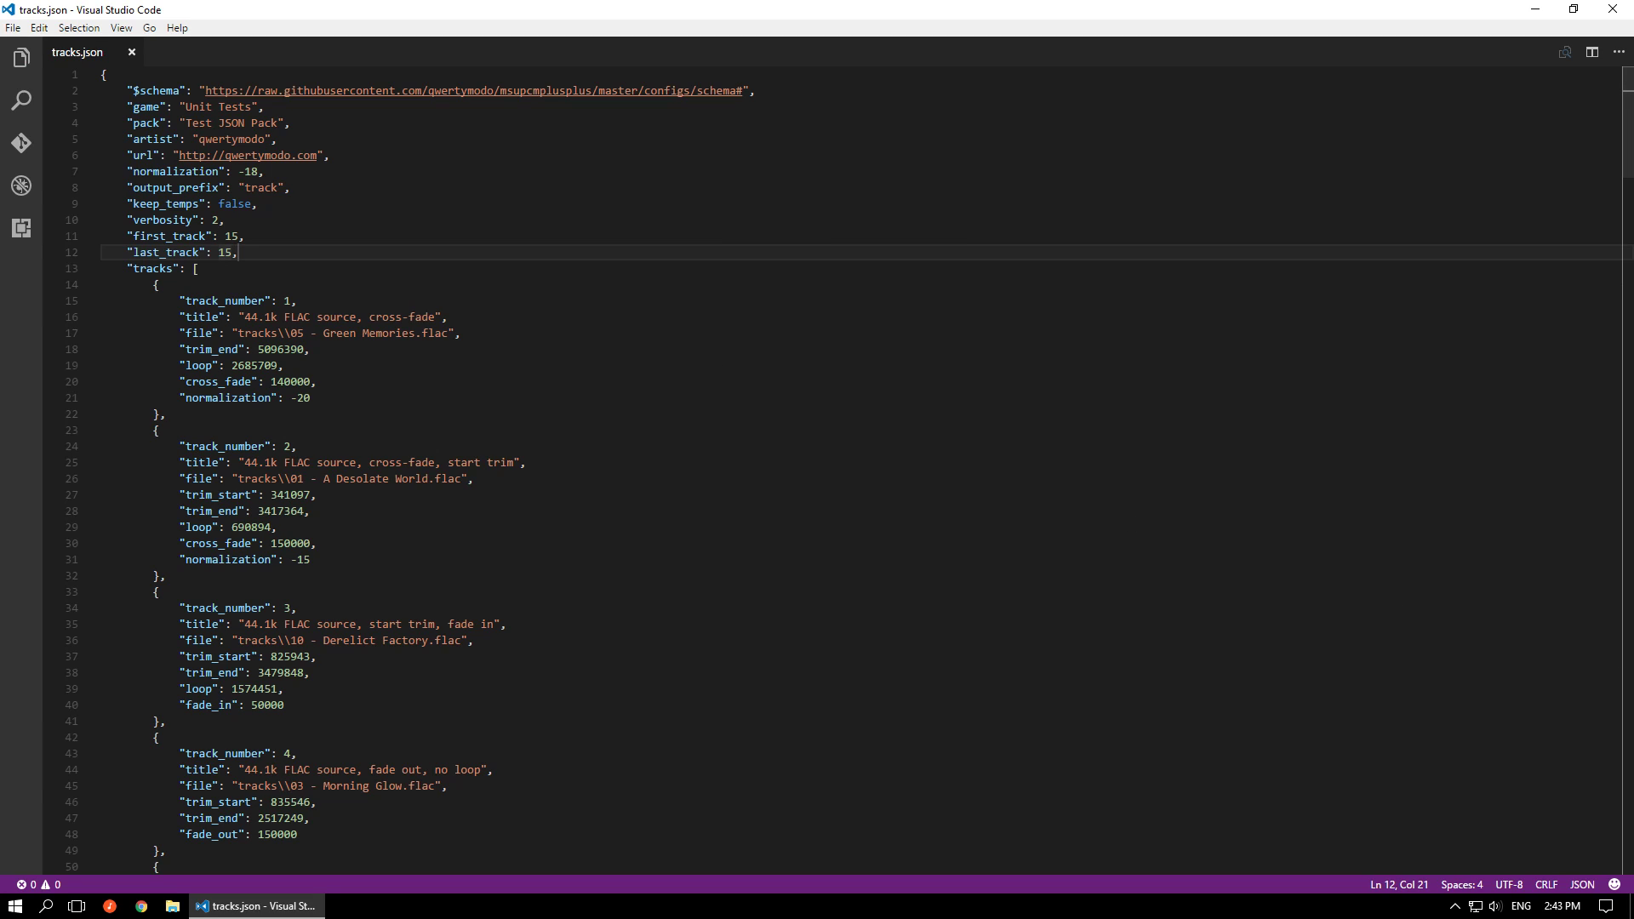
Open a command prompt in the inner msupcm++ source folder and enter ..\Release\msupcm.exe as the program to run
{"action": "key", "text": "alt+Tab"}
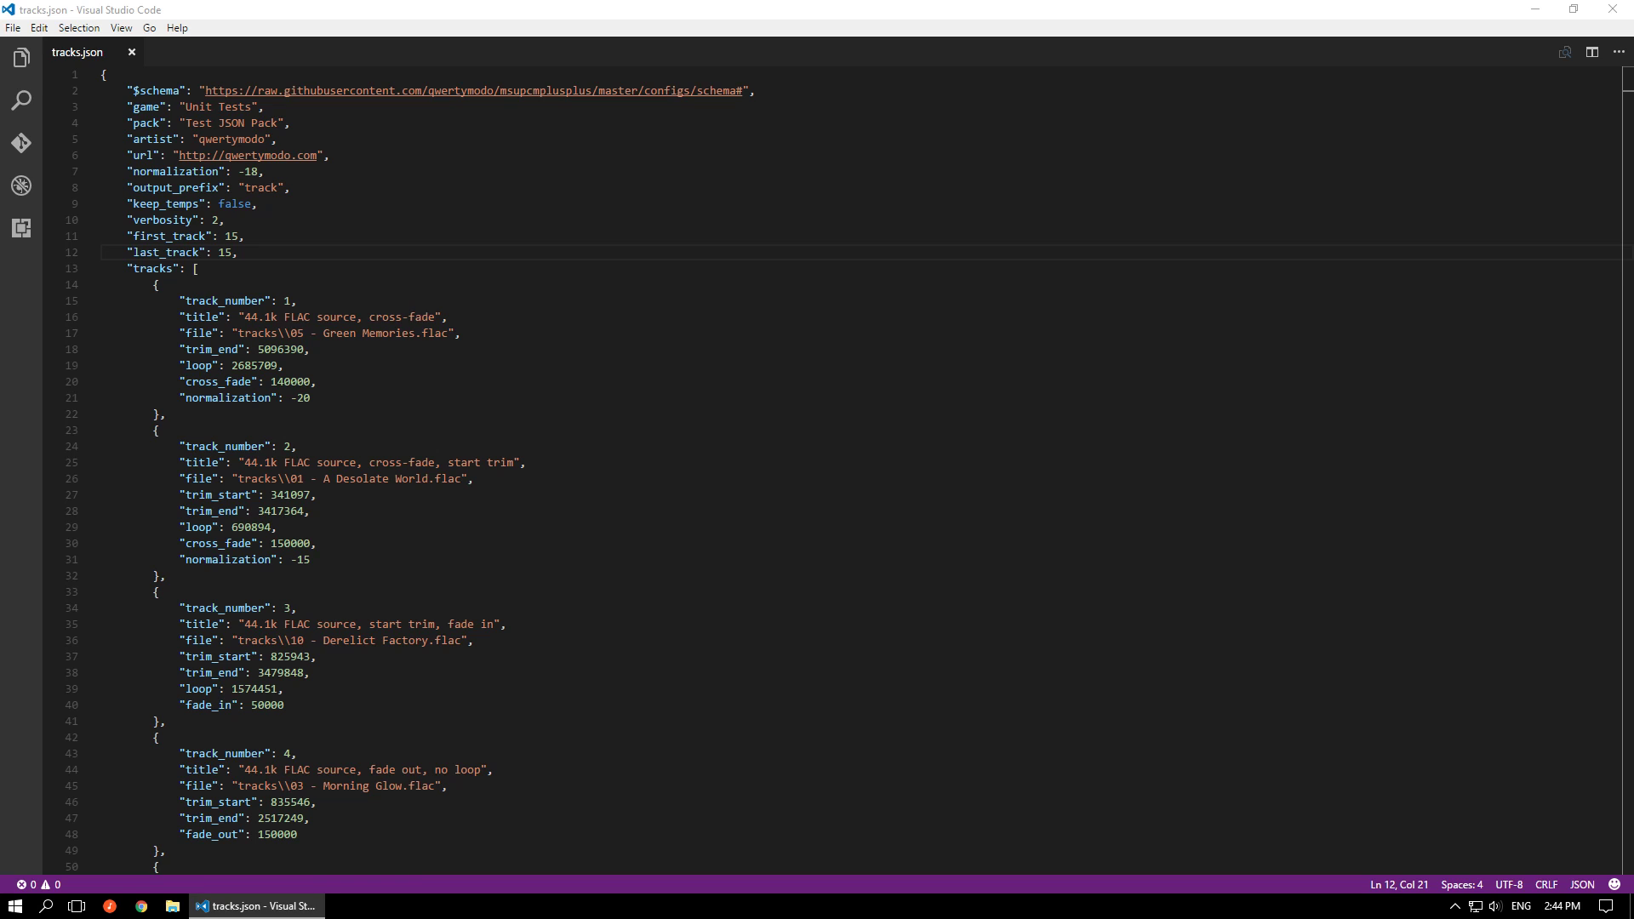
{"action": "key", "text": "ctrl+shift+c"}
{"action": "type", "text": "msupcm.cpp"}
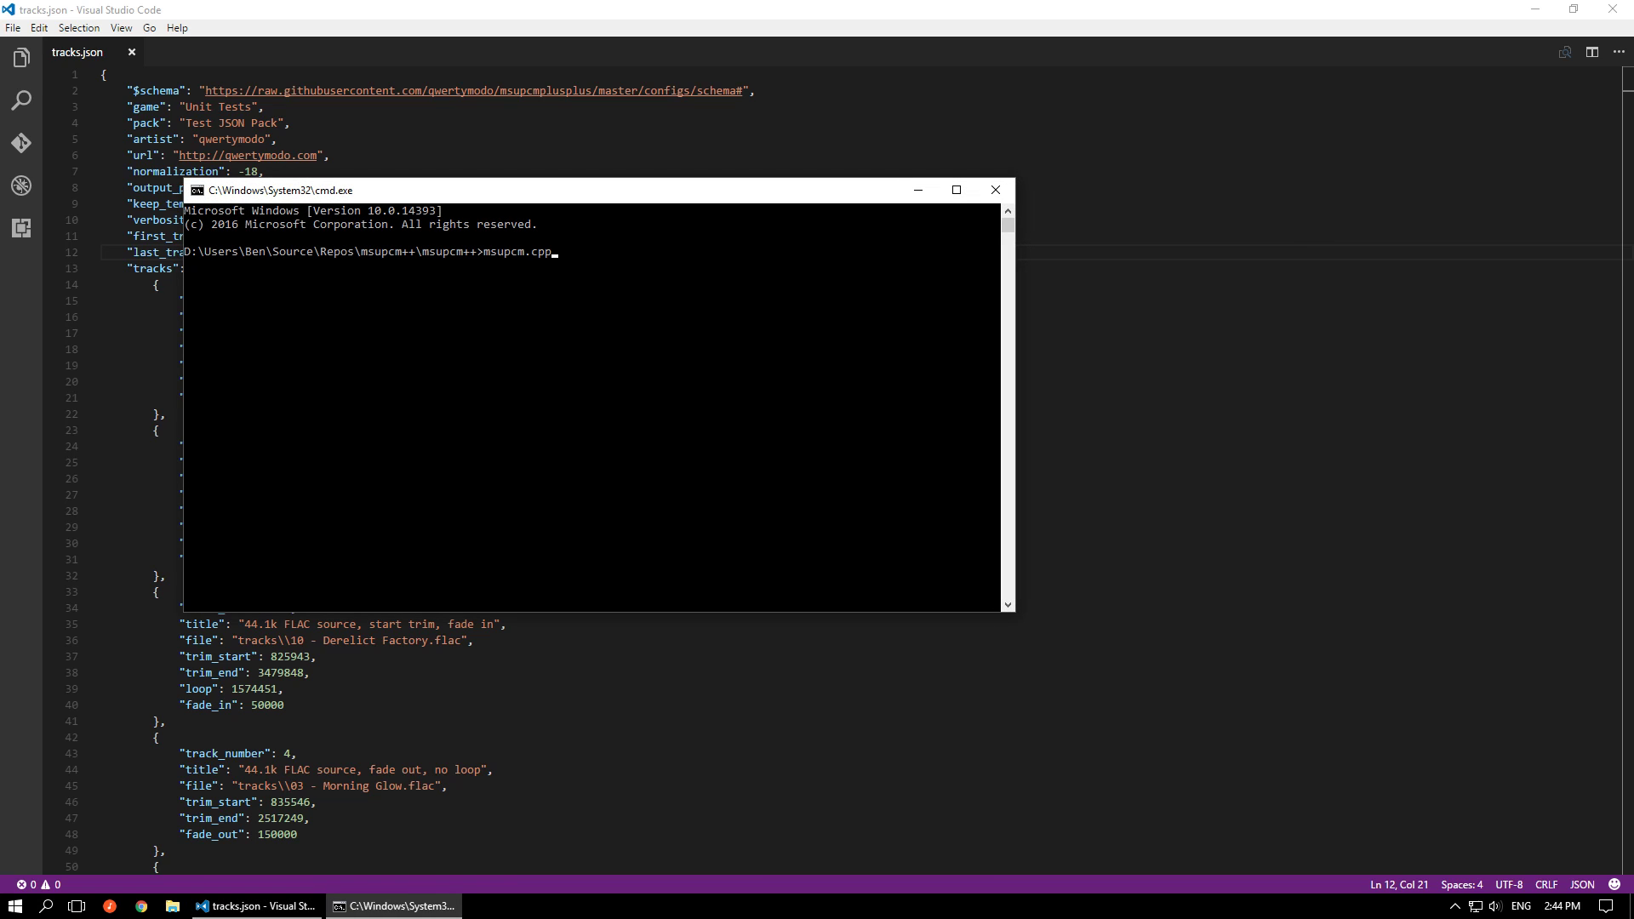
{"action": "key", "text": "BackSpace"}
{"action": "key", "text": "BackSpace"}
{"action": "key", "text": "BackSpace"}
{"action": "key", "text": "BackSpace"}
{"action": "key", "text": "BackSpace"}
{"action": "key", "text": "BackSpace"}
{"action": "key", "text": "BackSpace"}
{"action": "key", "text": "BackSpace"}
{"action": "key", "text": "BackSpace"}
{"action": "type", "text": "..\\README.m"}
{"action": "key", "text": "BackSpace"}
Give tracks.json as the argument to msupcm.exe and run the conversion
{"action": "key", "text": "BackSpace"}
{"action": "key", "text": "BackSpace"}
{"action": "key", "text": "BackSpace"}
{"action": "key", "text": "BackSpace"}
{"action": "key", "text": "BackSpace"}
{"action": "type", "text": "elease\\m"}
{"action": "key", "text": "Tab"}
{"action": "type", "text": "Tra"}
{"action": "key", "text": "Tab"}
{"action": "key", "text": "BackSpace"}
{"action": "key", "text": "BackSpace"}
{"action": "key", "text": "BackSpace"}
{"action": "key", "text": "BackSpace"}
{"action": "key", "text": "BackSpace"}
{"action": "key", "text": "BackSpace"}
{"action": "key", "text": "BackSpace"}
{"action": "key", "text": "BackSpace"}
{"action": "key", "text": "BackSpace"}
{"action": "key", "text": "BackSpace"}
{"action": "key", "text": "BackSpace"}
{"action": "key", "text": "BackSpace"}
{"action": "key", "text": "BackSpace"}
{"action": "key", "text": "BackSpace"}
{"action": "key", "text": "BackSpace"}
{"action": "type", "text": "tracks"}
{"action": "key", "text": "BackSpace"}
{"action": "type", "text": "ks.json"}
{"action": "key", "text": "Return"}
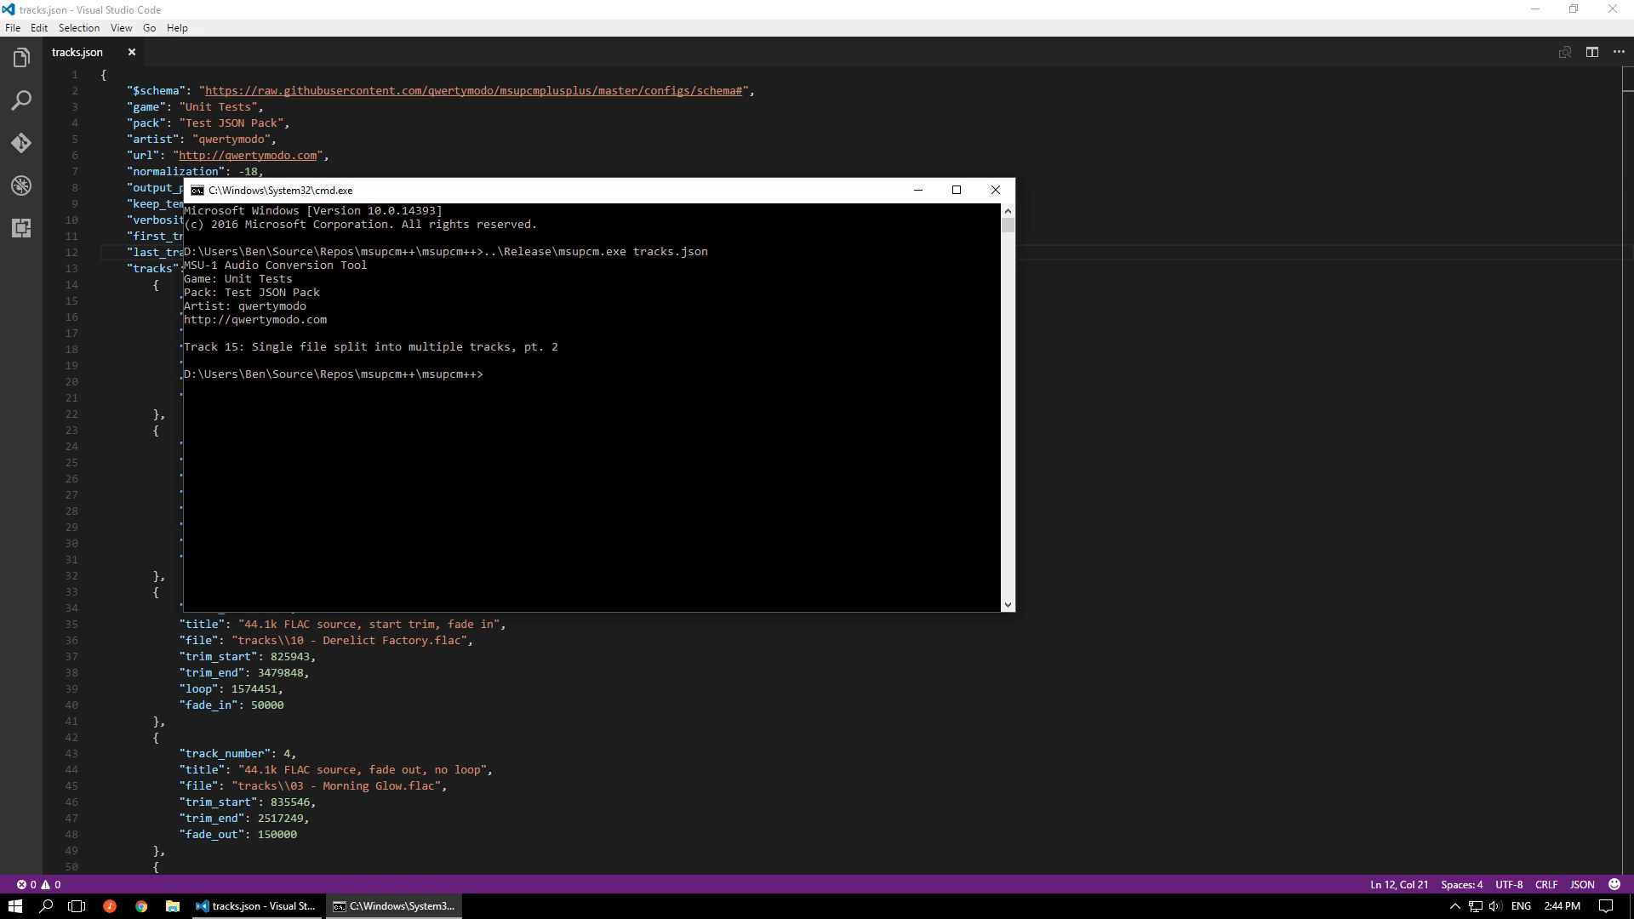
Switch back to Visual Studio Code, delete the first_track and last_track lines from tracks.json, and save it
{"action": "left_click", "coordinate": [1353, 281]}
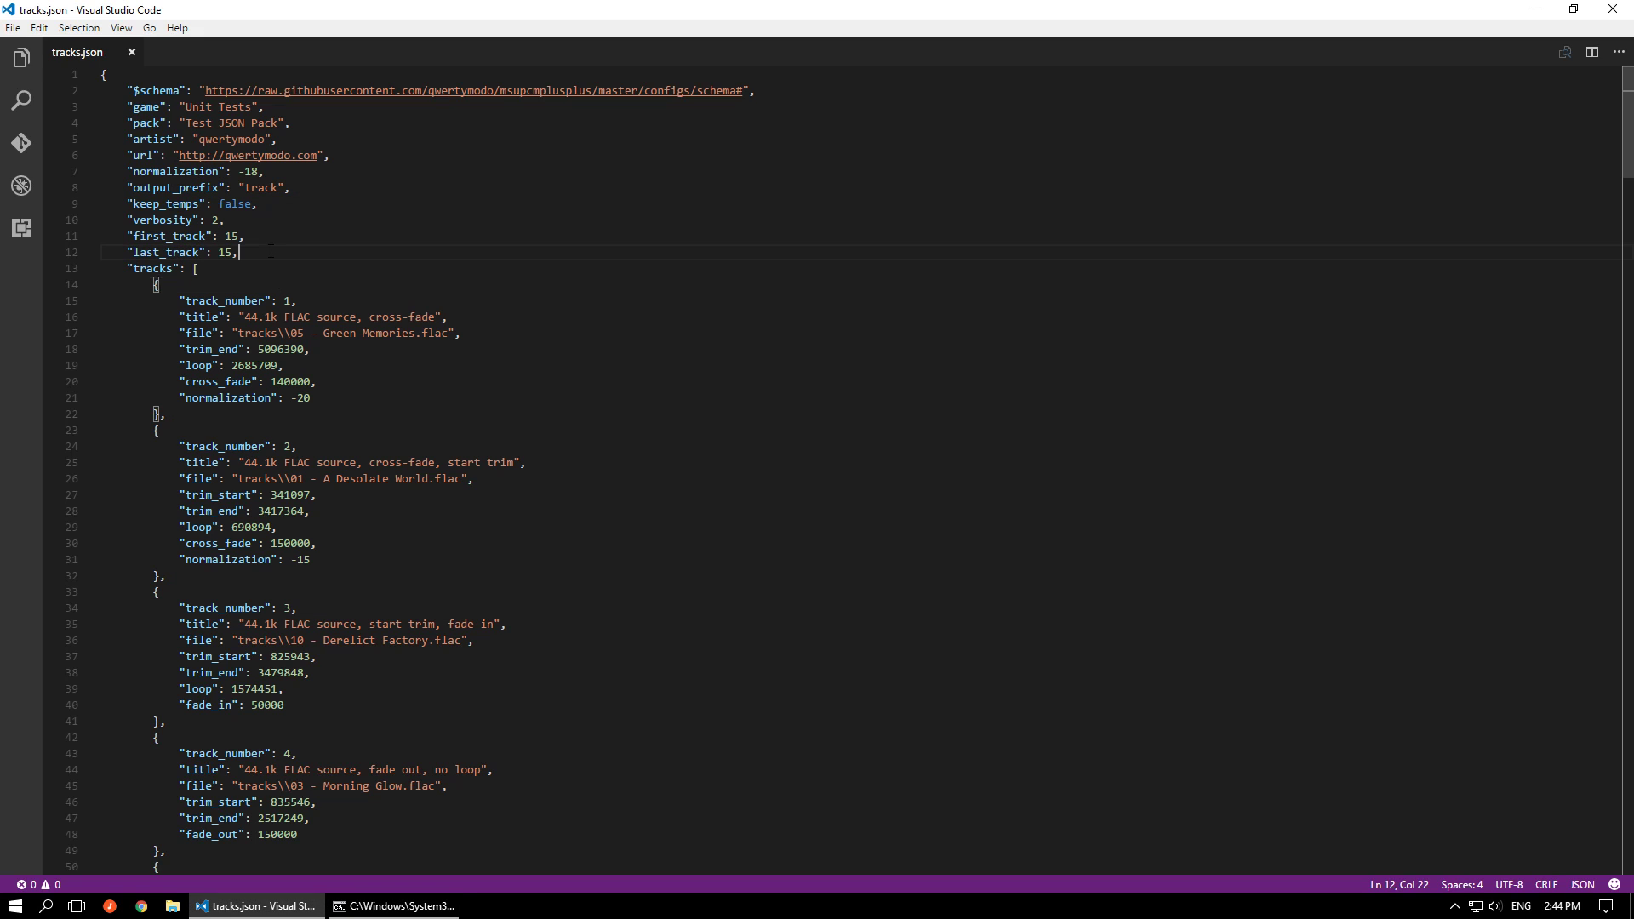
{"action": "left_click", "coordinate": [236, 221], "text": "shift"}
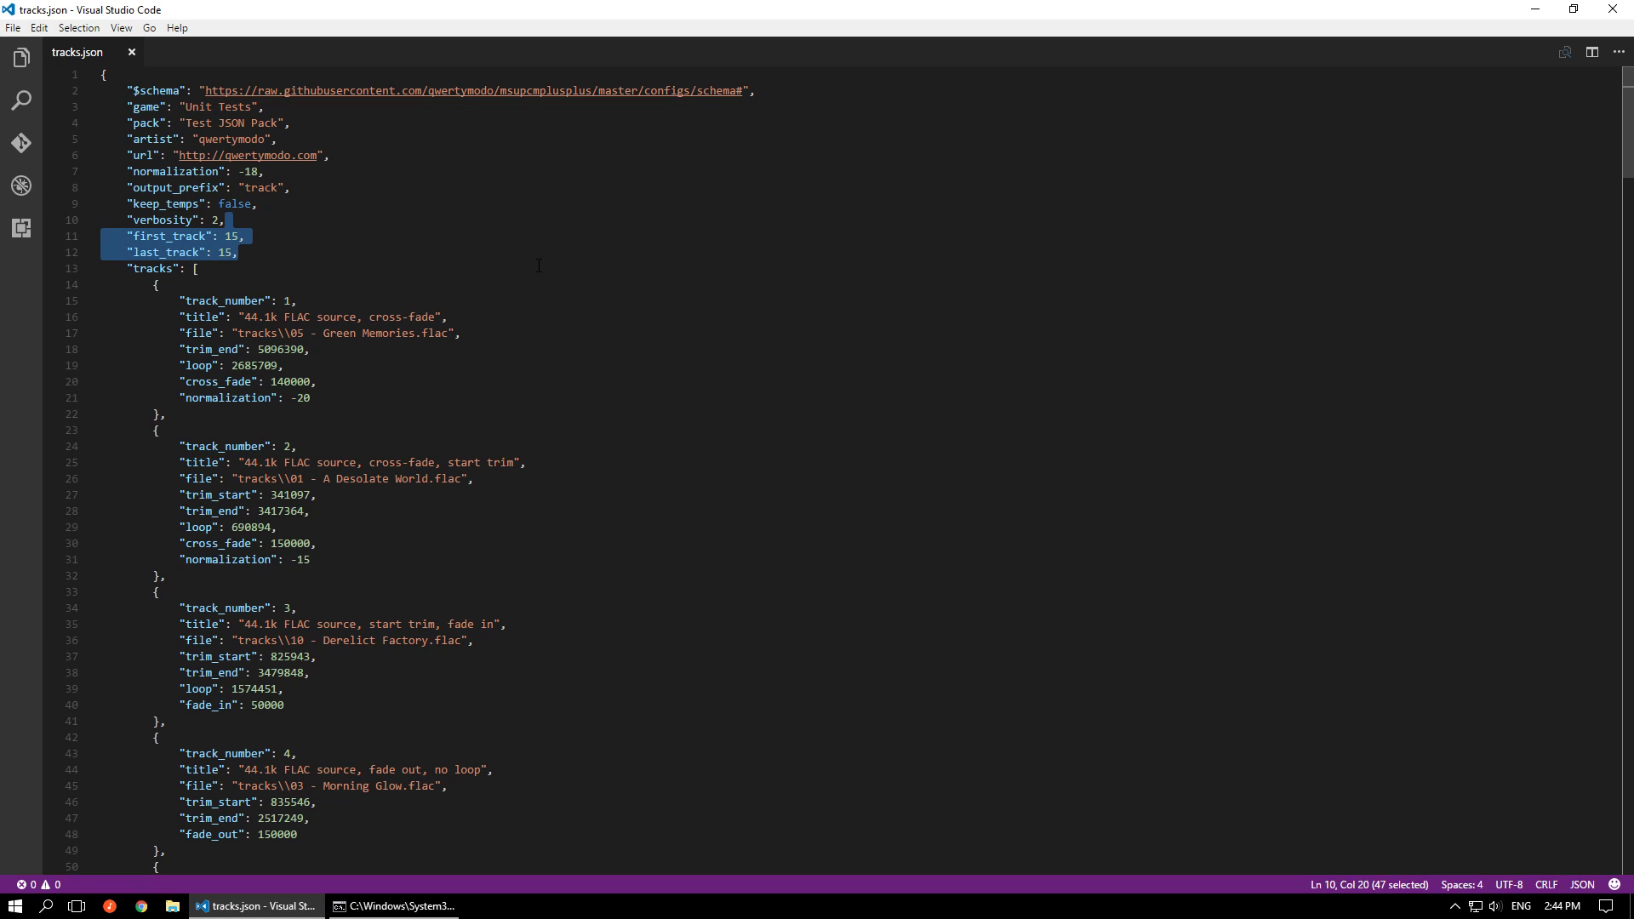
{"action": "key", "text": "Delete"}
{"action": "key", "text": "ctrl+s"}
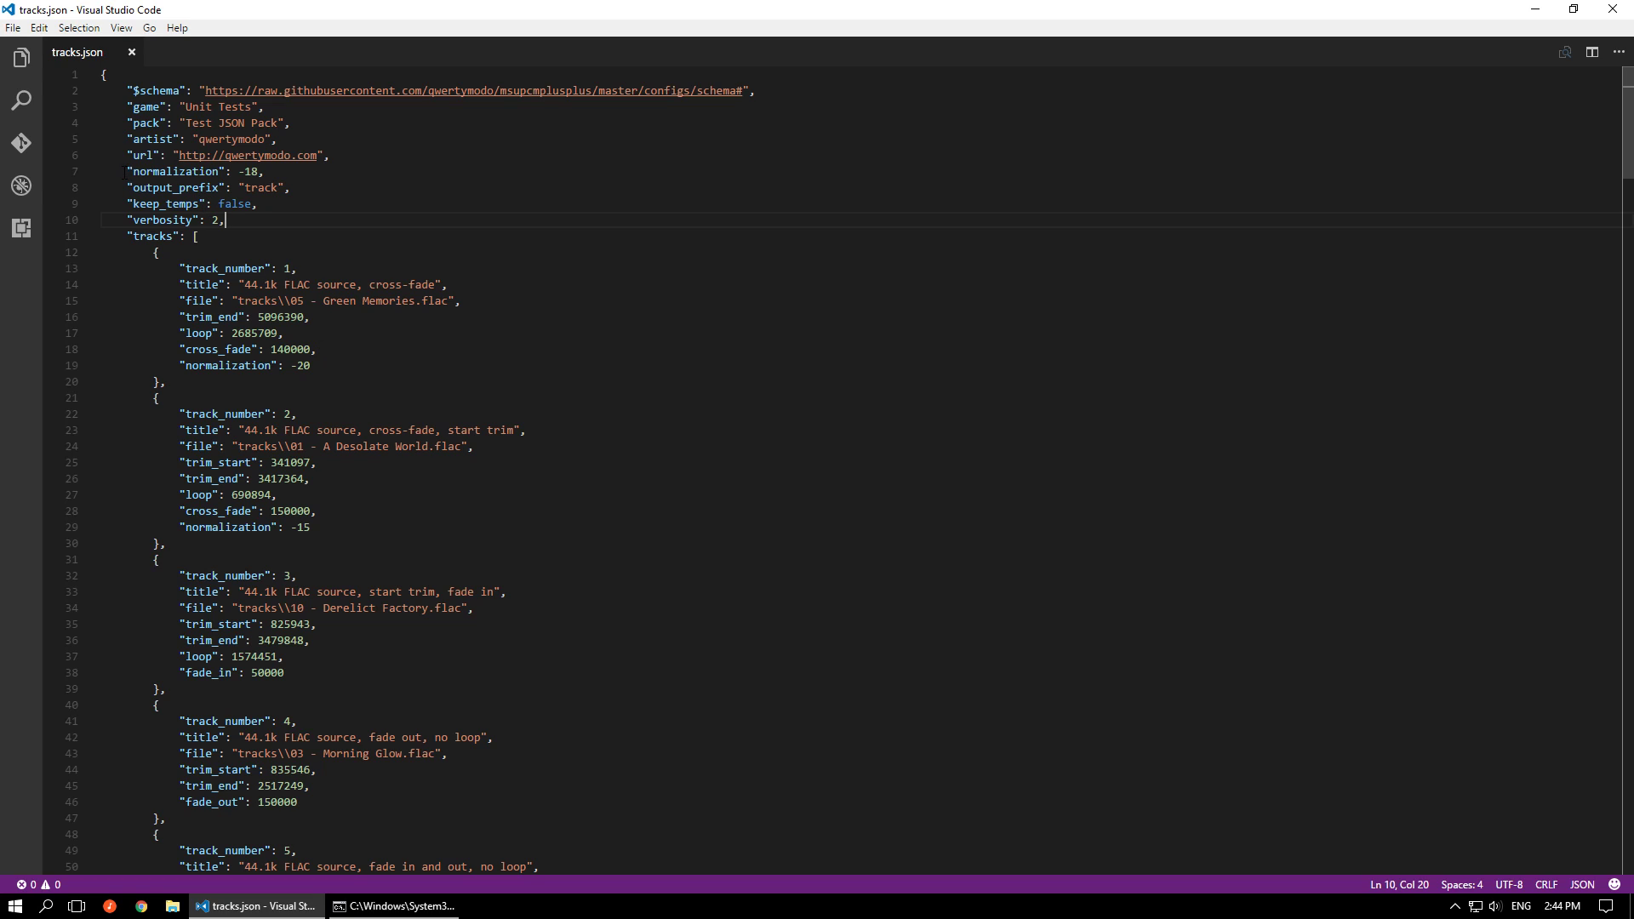
Compare the global normalization setting with those of tracks 1 and 2, and examine track 1's cross_fade setting
{"action": "left_click_drag", "start_coordinate": [126, 171], "coordinate": [272, 173]}
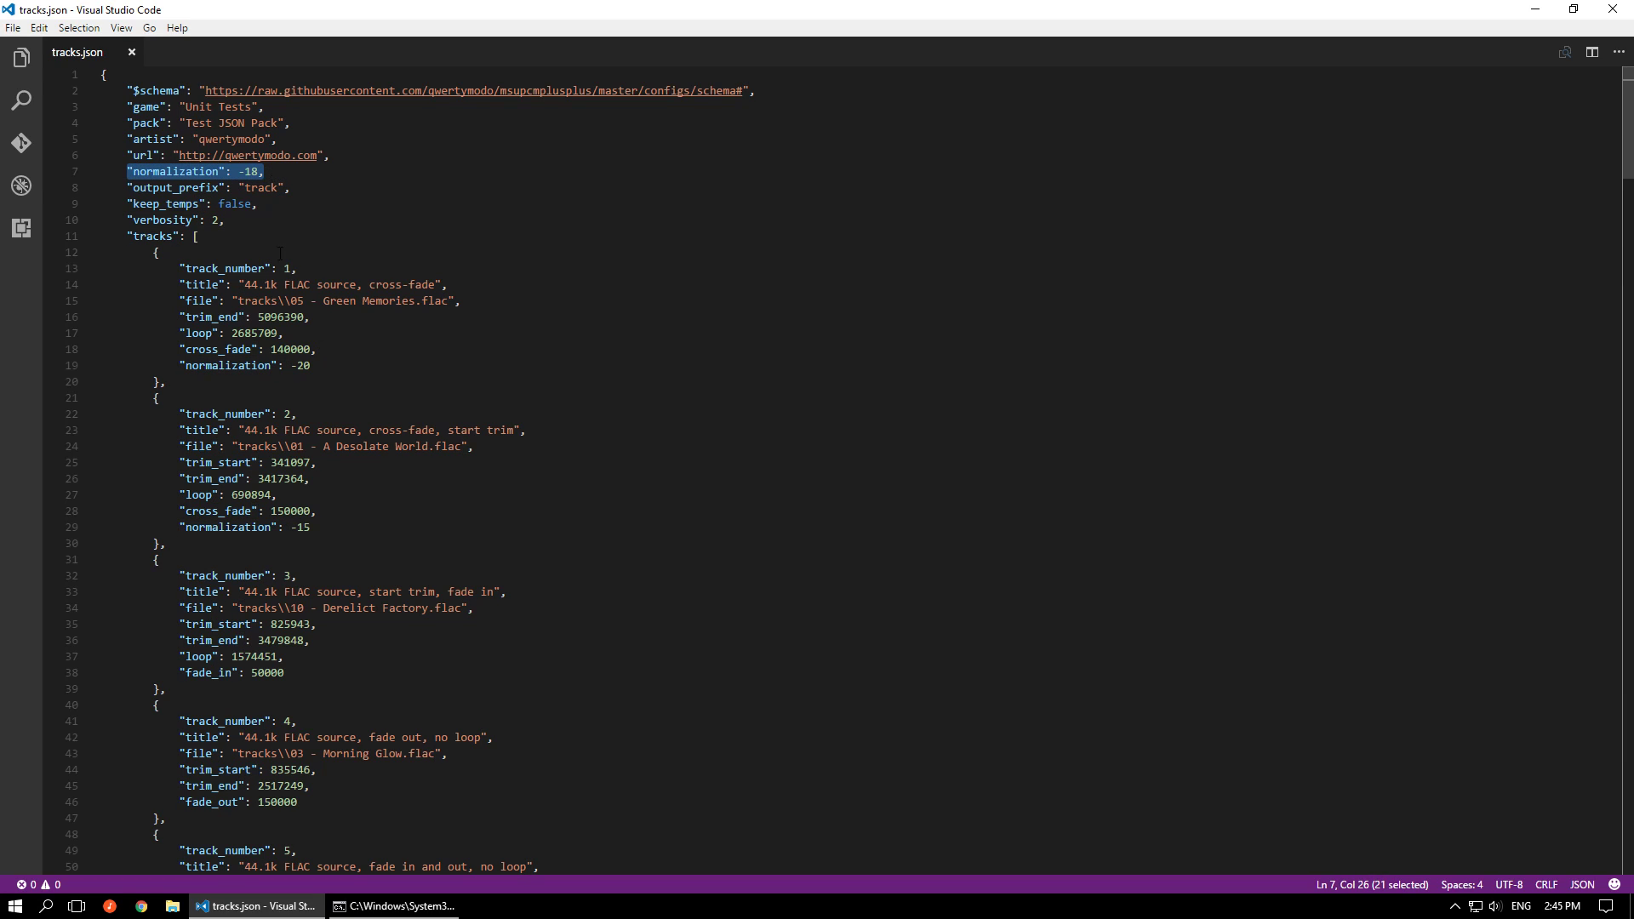
{"action": "left_click_drag", "start_coordinate": [179, 366], "coordinate": [312, 366]}
{"action": "left_click_drag", "start_coordinate": [185, 527], "coordinate": [279, 528]}
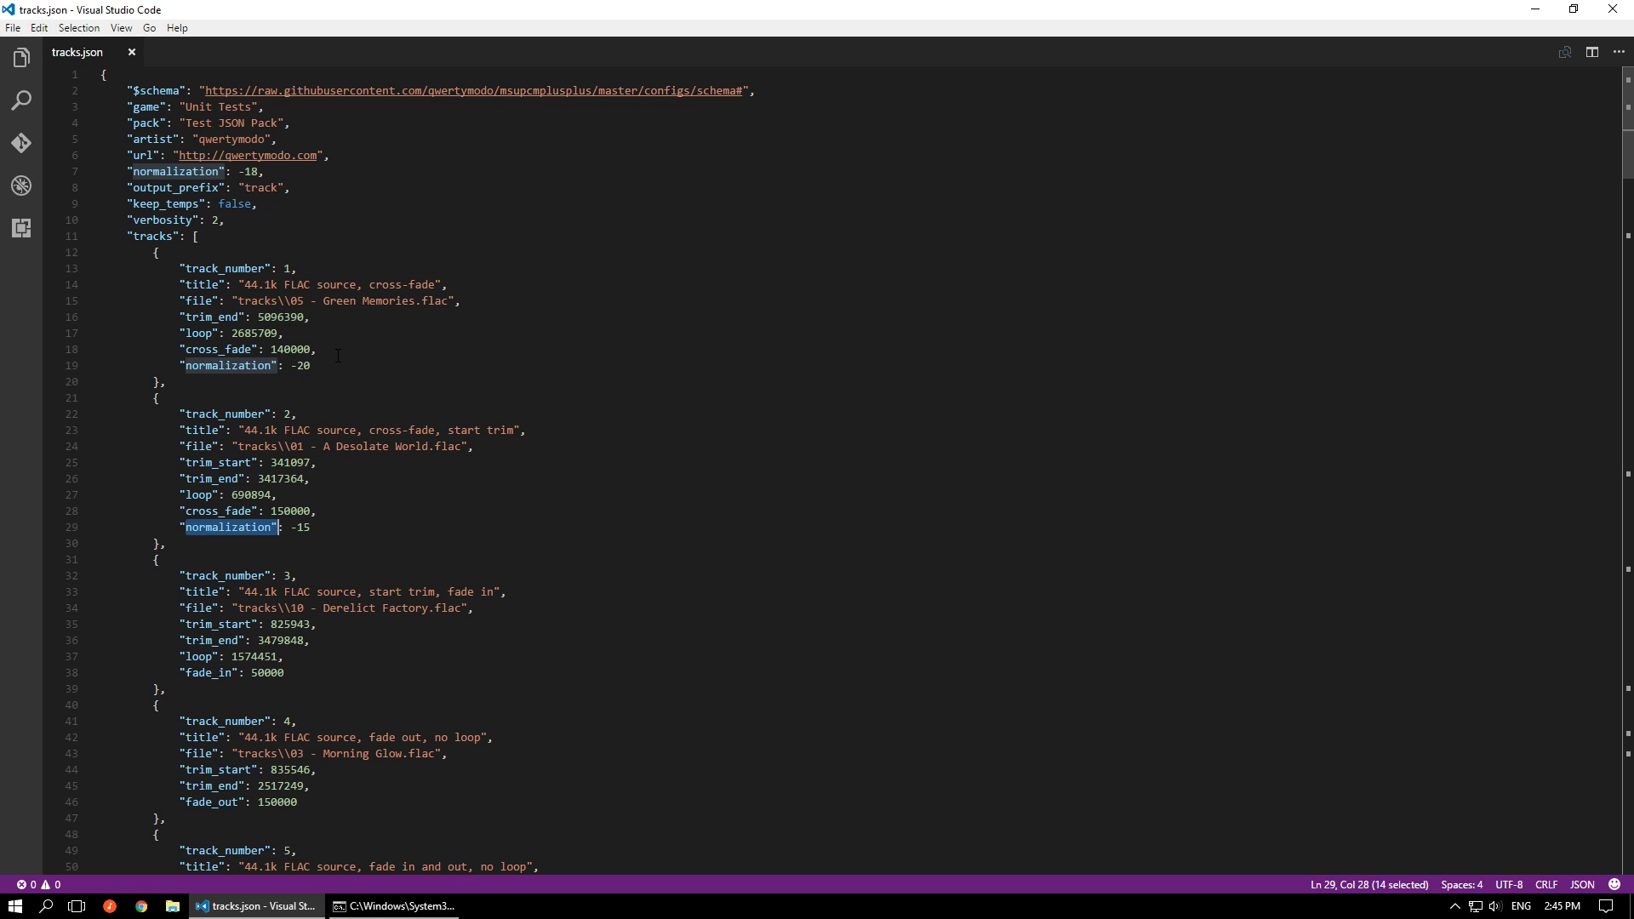
{"action": "left_click_drag", "start_coordinate": [316, 349], "coordinate": [180, 349]}
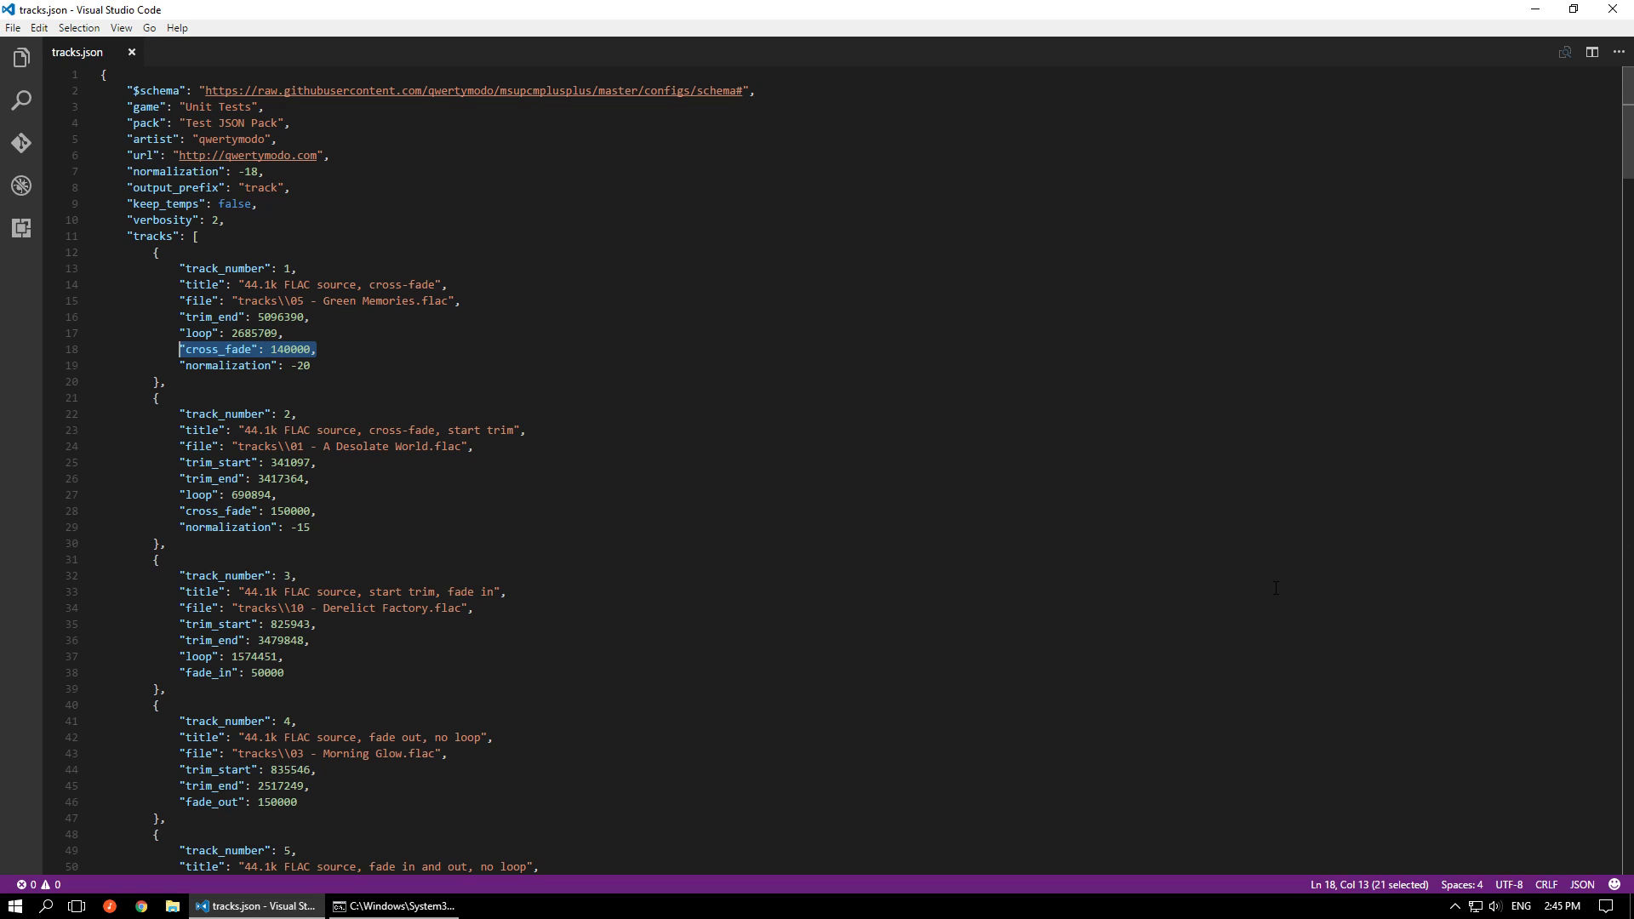
Set the keep_temps property to true
{"action": "double_click", "coordinate": [238, 204]}
{"action": "type", "text": "true"}
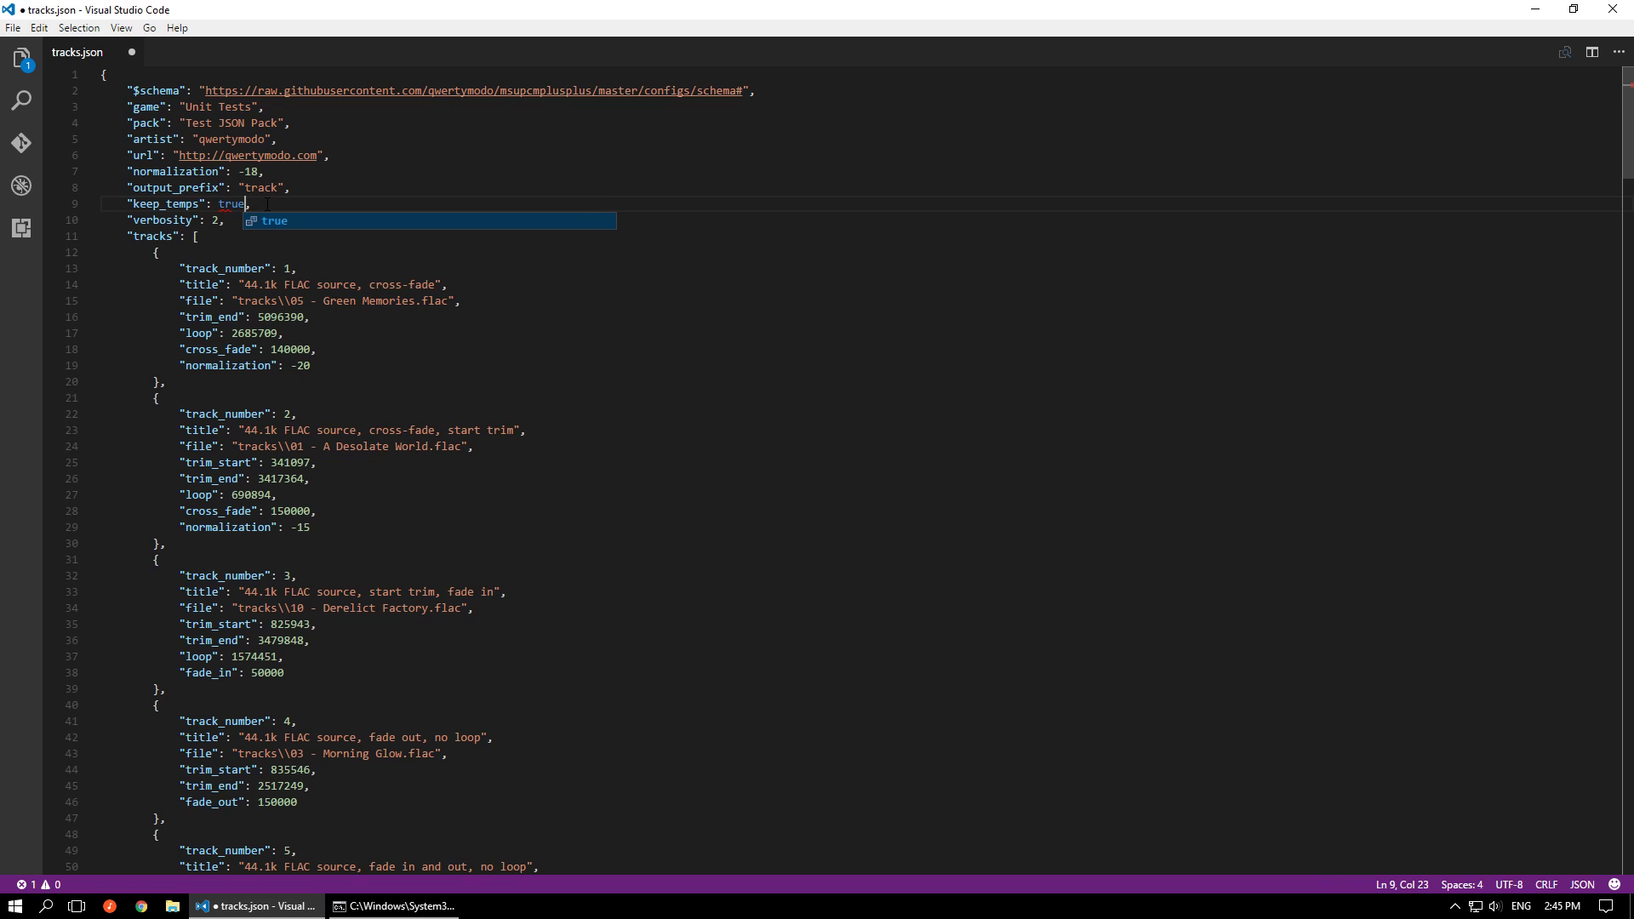
{"action": "key", "text": "Escape"}
Add a "last_track" property with the value 1 below the verbosity setting and save the file
{"action": "key", "text": "Down"}
{"action": "key", "text": "Return"}
{"action": "type", "text": "\"last"}
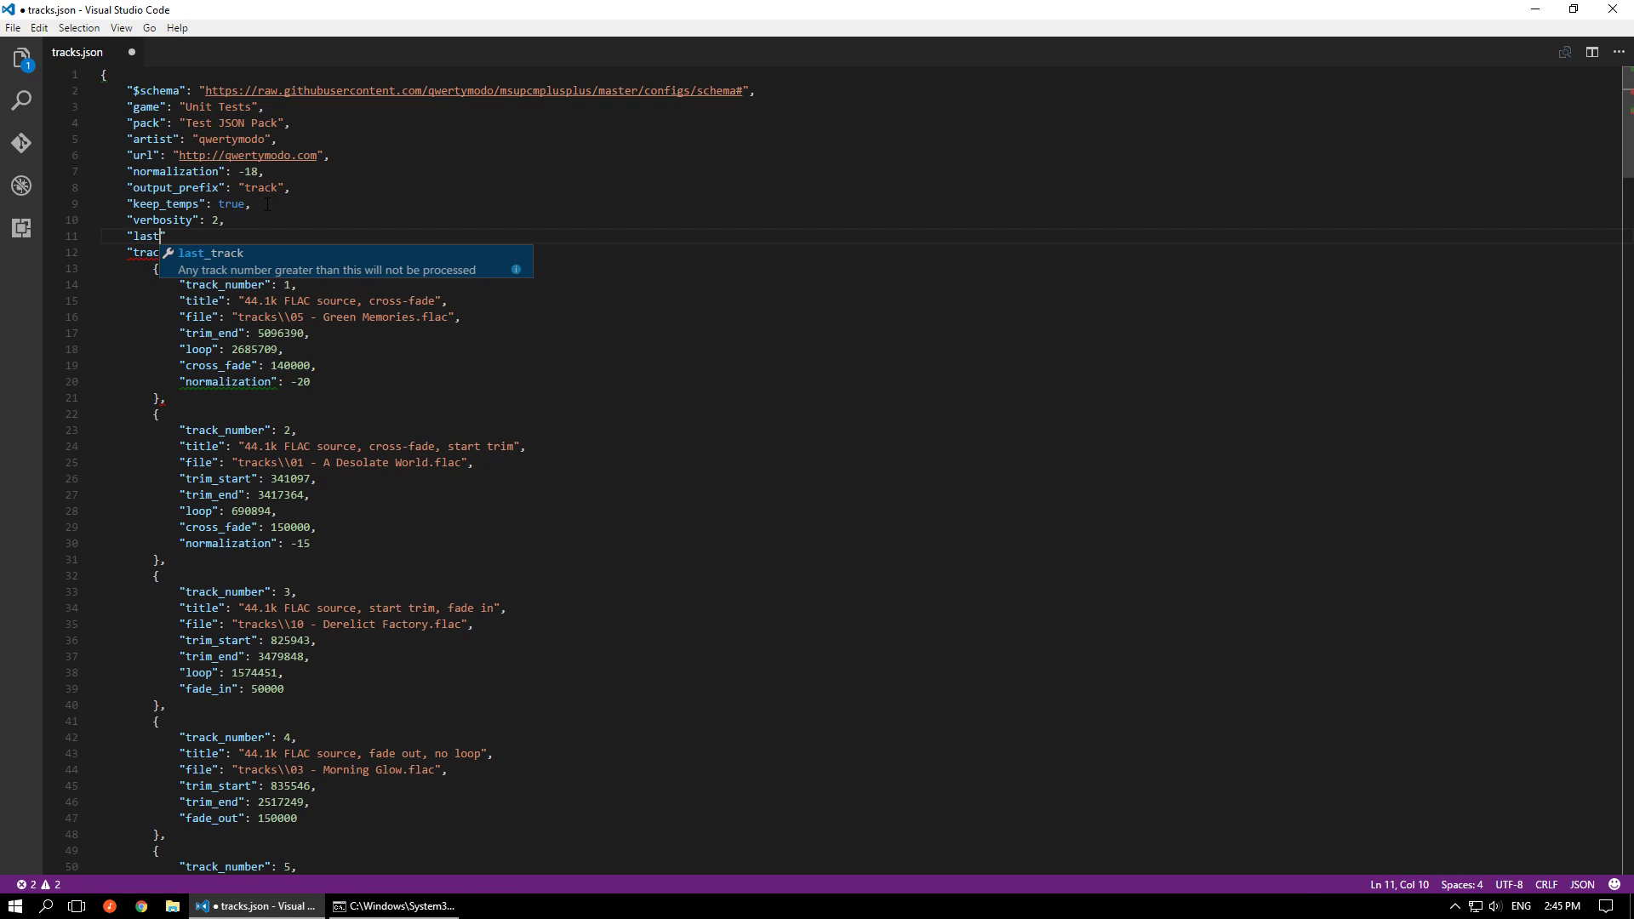
{"action": "key", "text": "Return"}
{"action": "type", "text": "1,"}
{"action": "key", "text": "ctrl+s"}
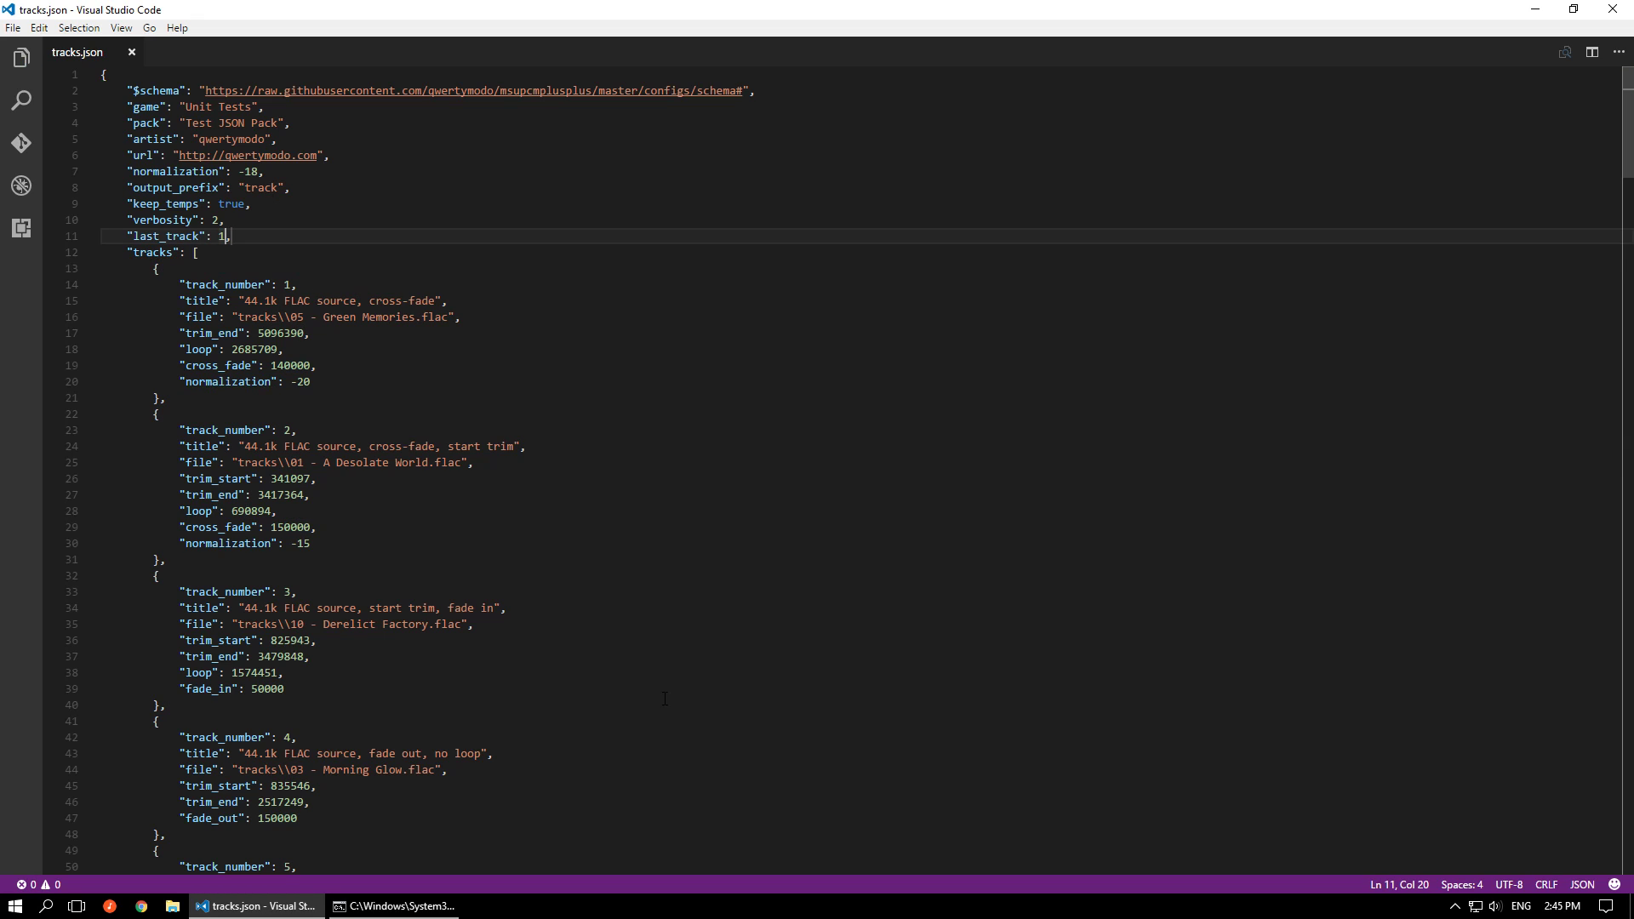
Check the trim_end and loop values of track 1 in tracks.json
{"action": "mouse_move", "coordinate": [395, 905]}
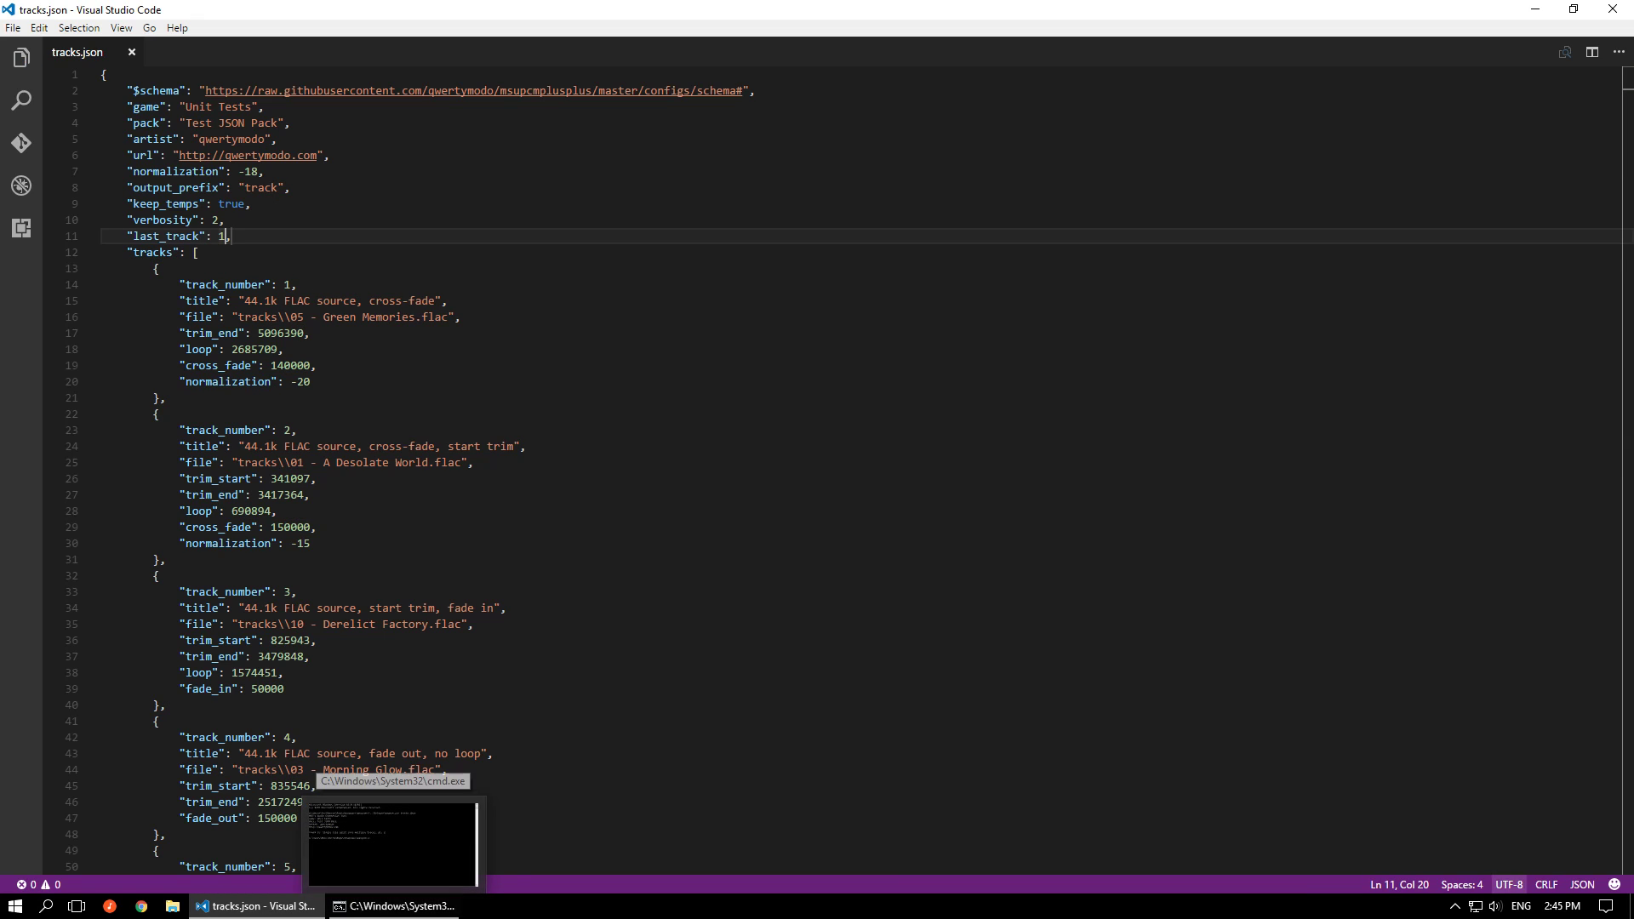
{"action": "key", "text": "alt+Tab"}
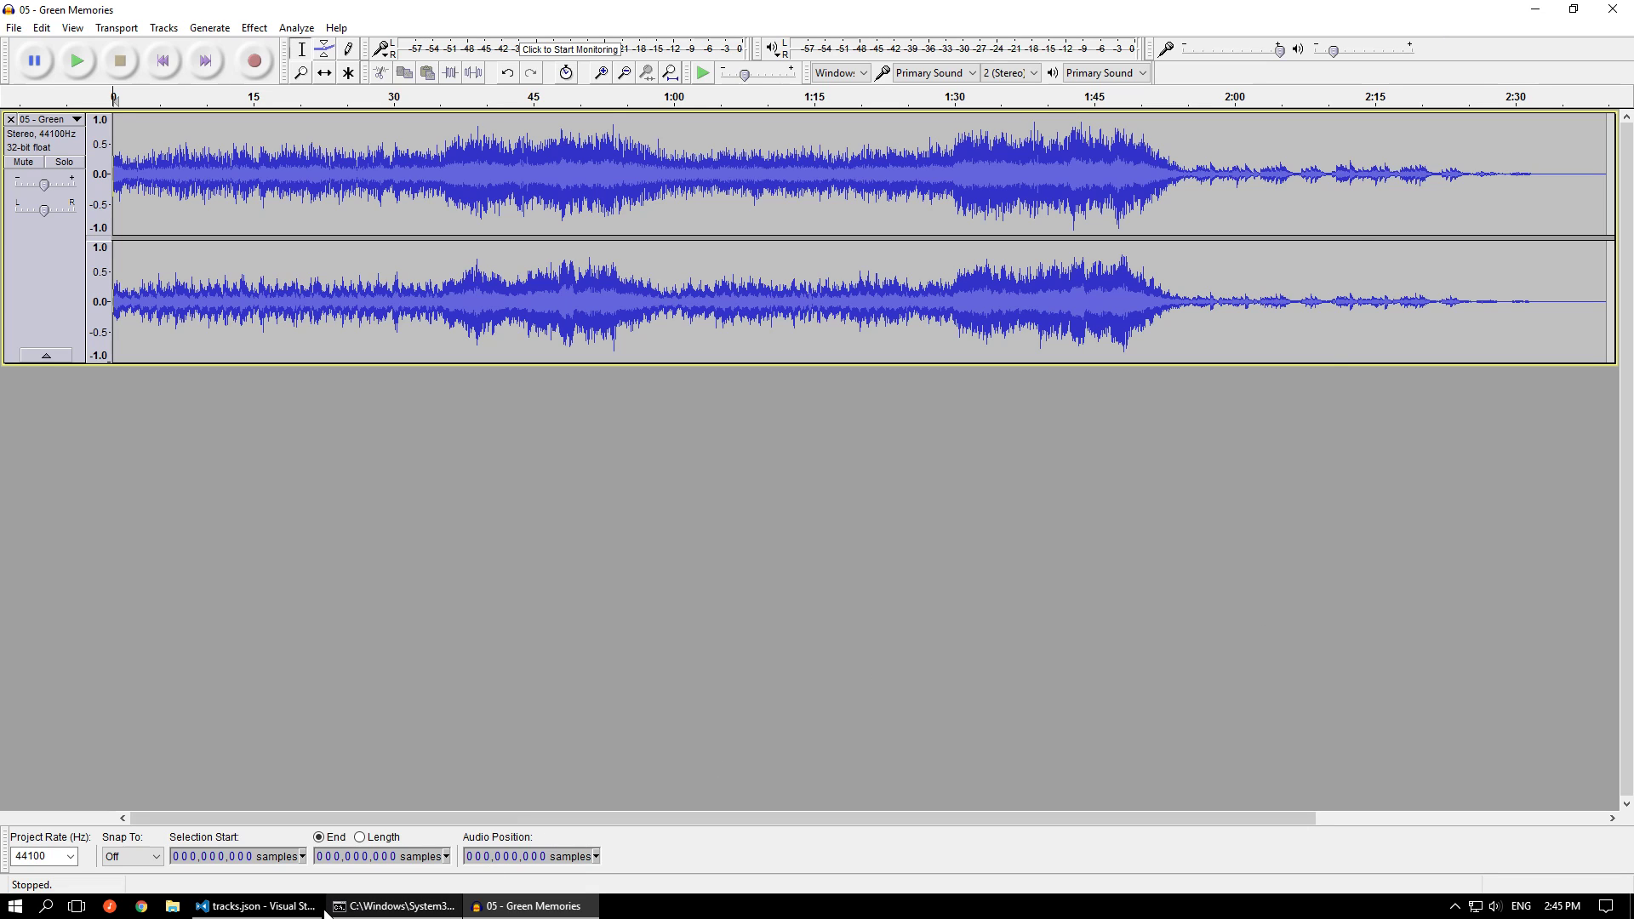
{"action": "left_click", "coordinate": [287, 909]}
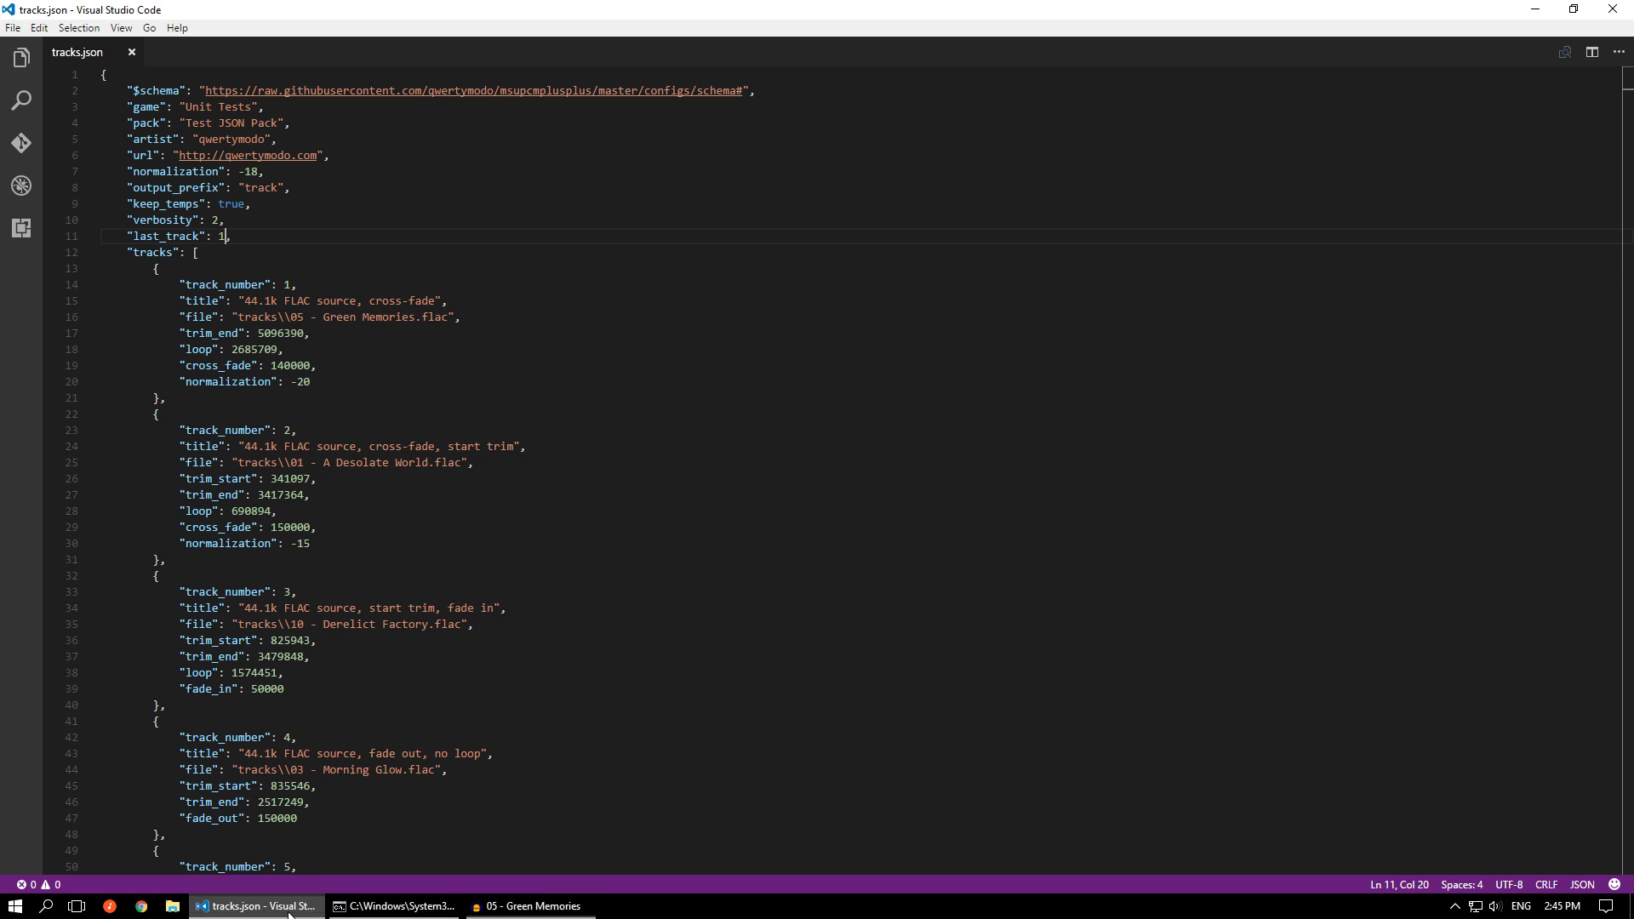
{"action": "double_click", "coordinate": [271, 333]}
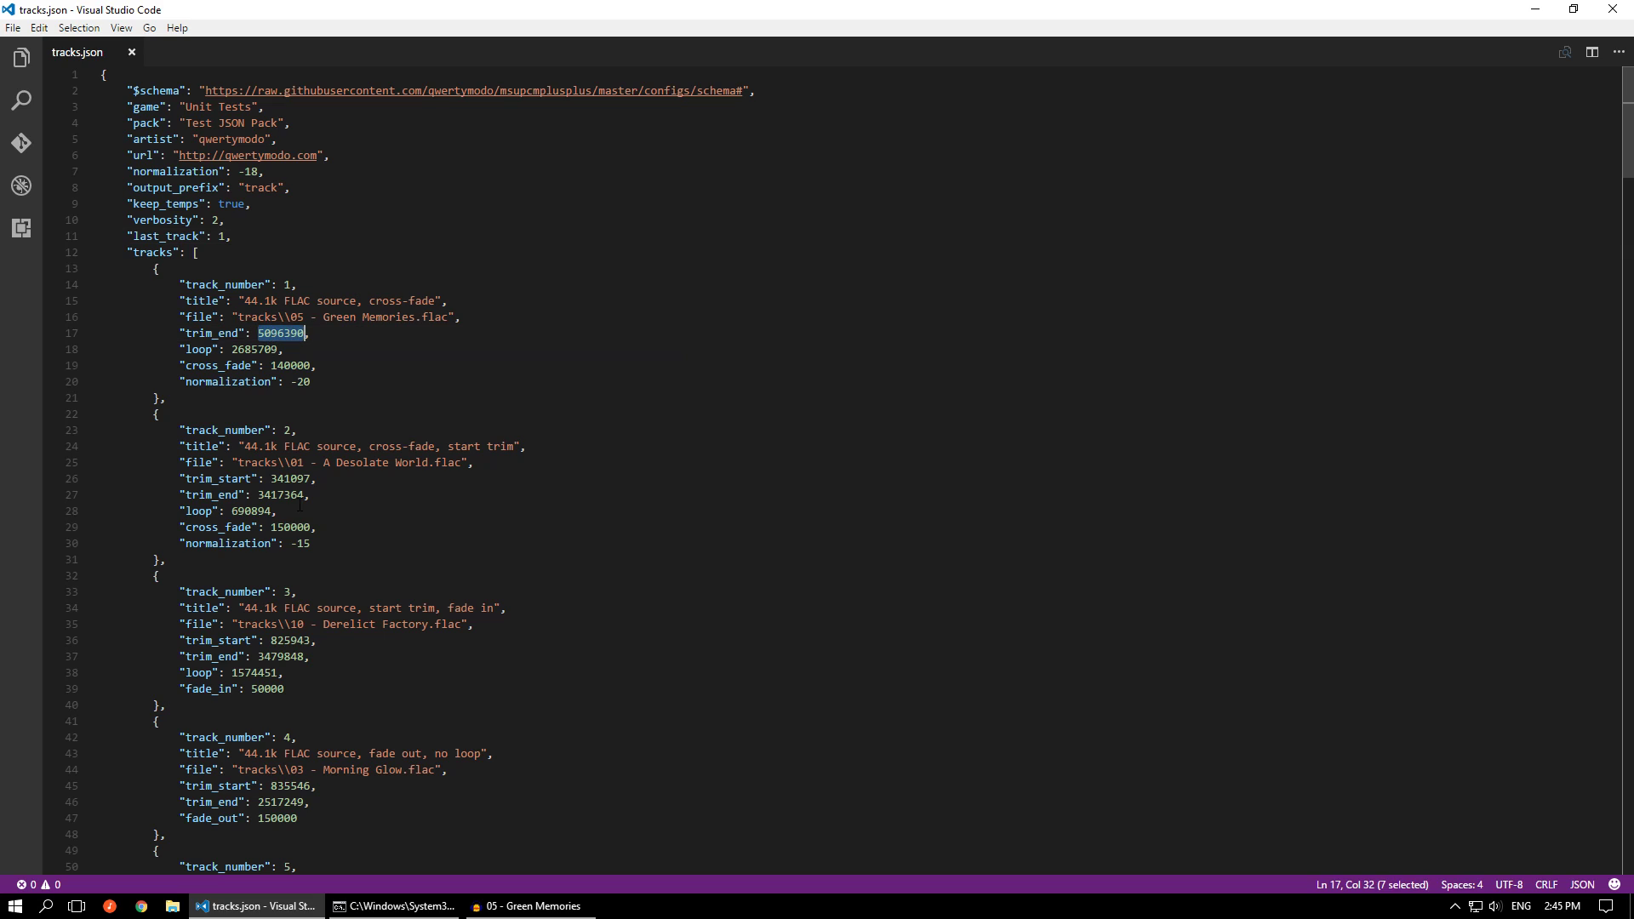
{"action": "double_click", "coordinate": [251, 350]}
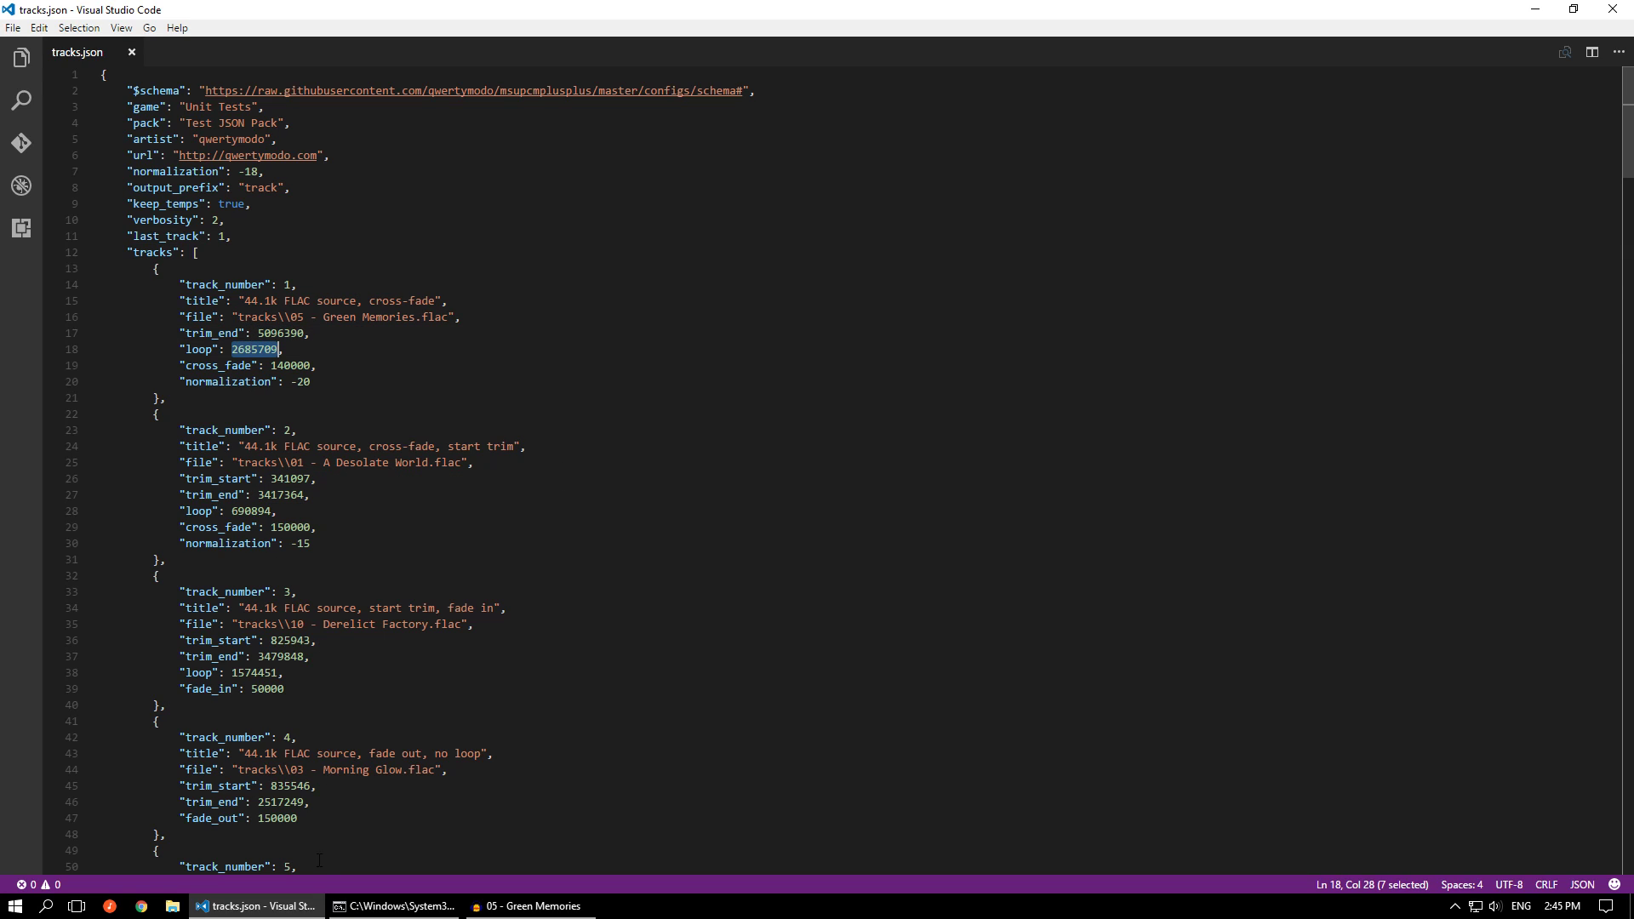
Switch to Audacity and set the selection start in the Green Memories track to 2,685,709 samples
{"action": "key", "text": "alt+Tab"}
{"action": "left_click", "coordinate": [194, 858]}
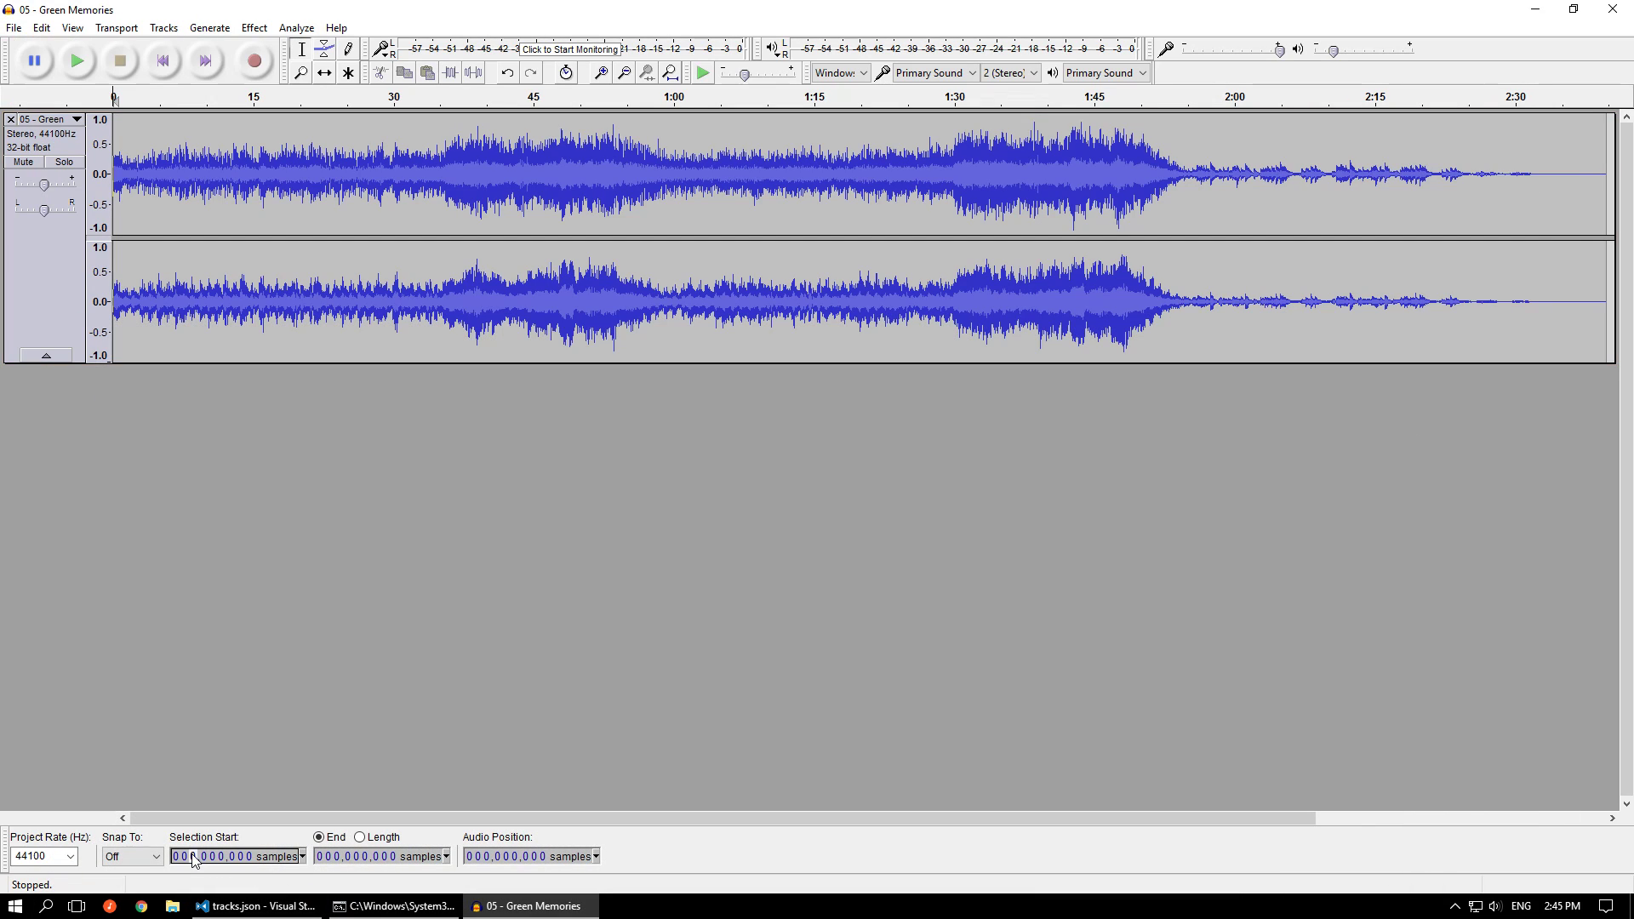
{"action": "type", "text": "2,6"}
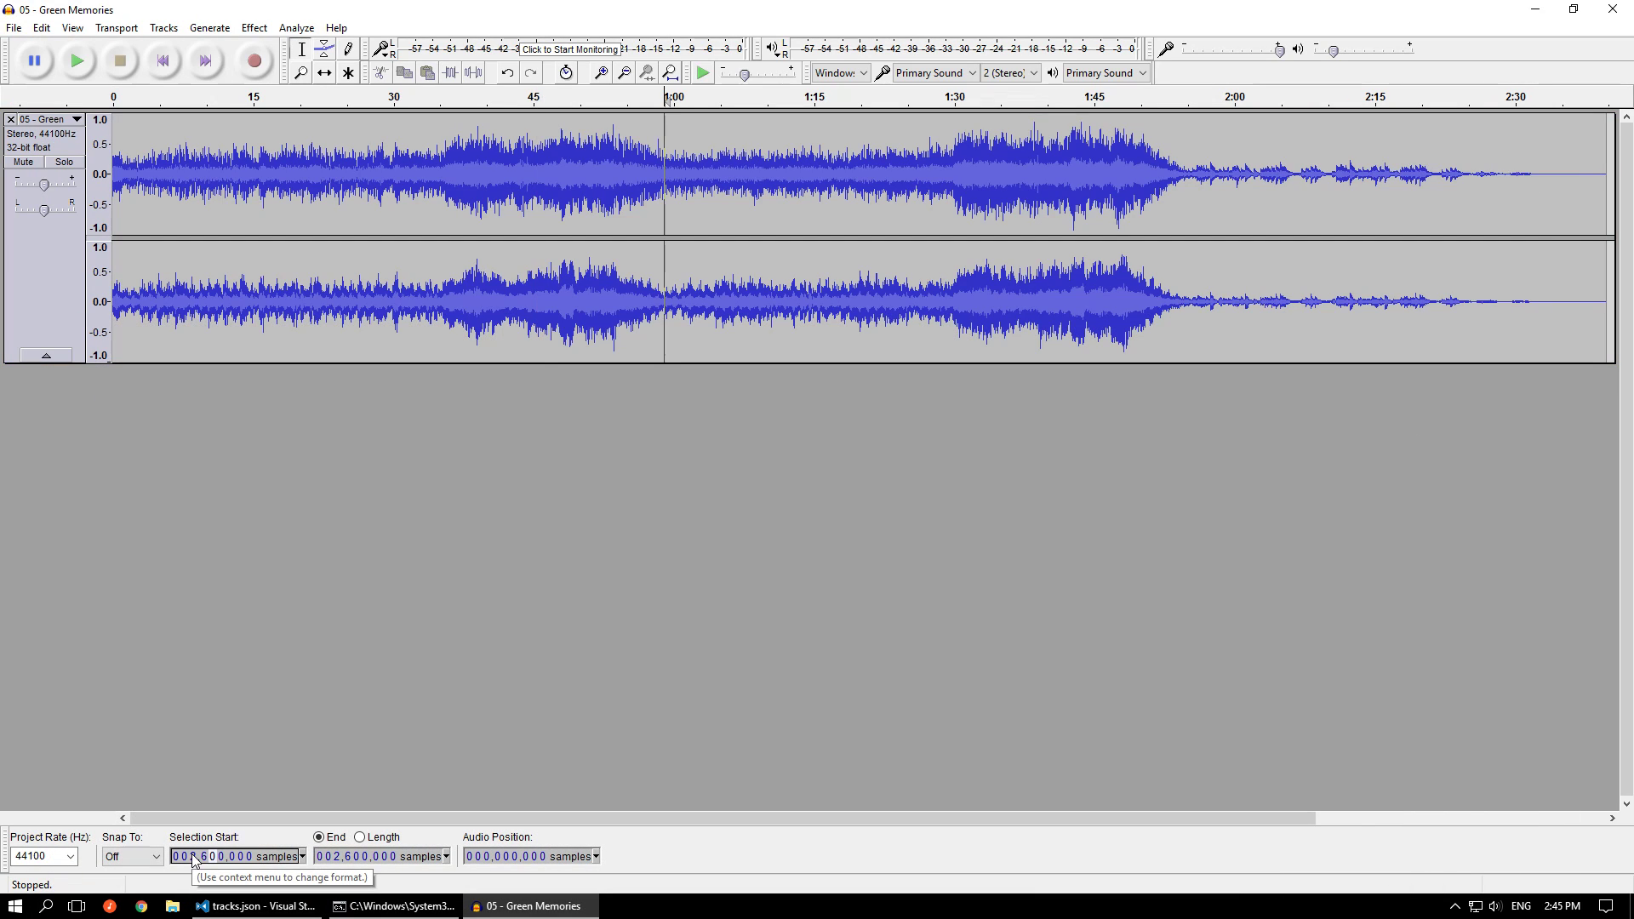
{"action": "type", "text": "85,709"}
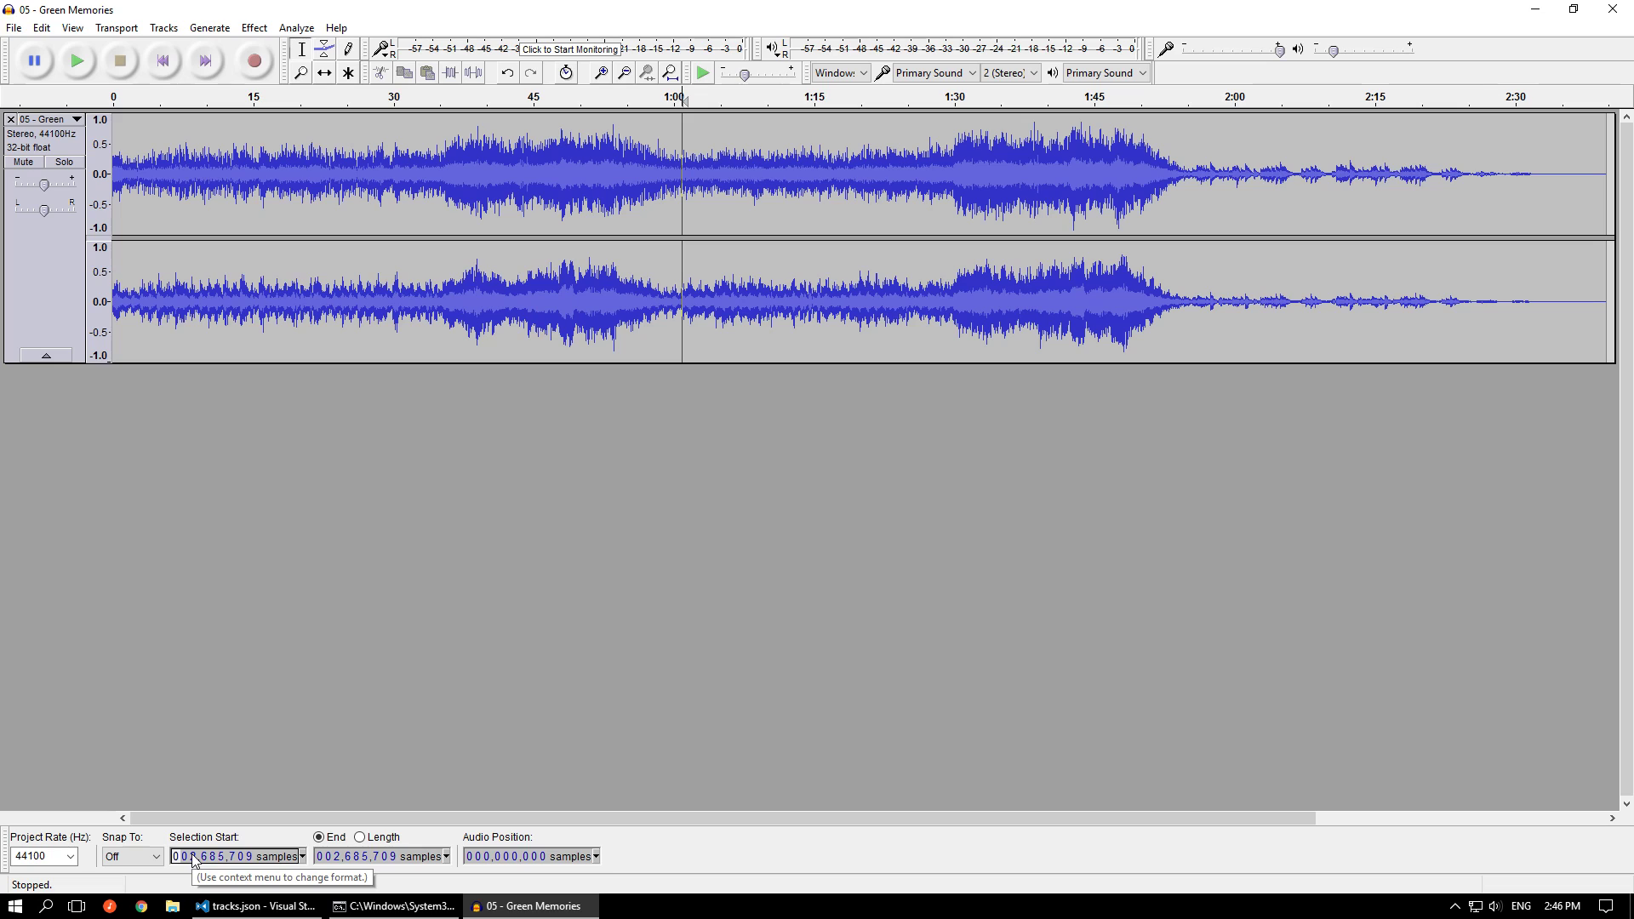
Set the selection end in the Green Memories track to 5,096,390 samples, matching track 1's trim_end in tracks.json
{"action": "mouse_move", "coordinate": [274, 906]}
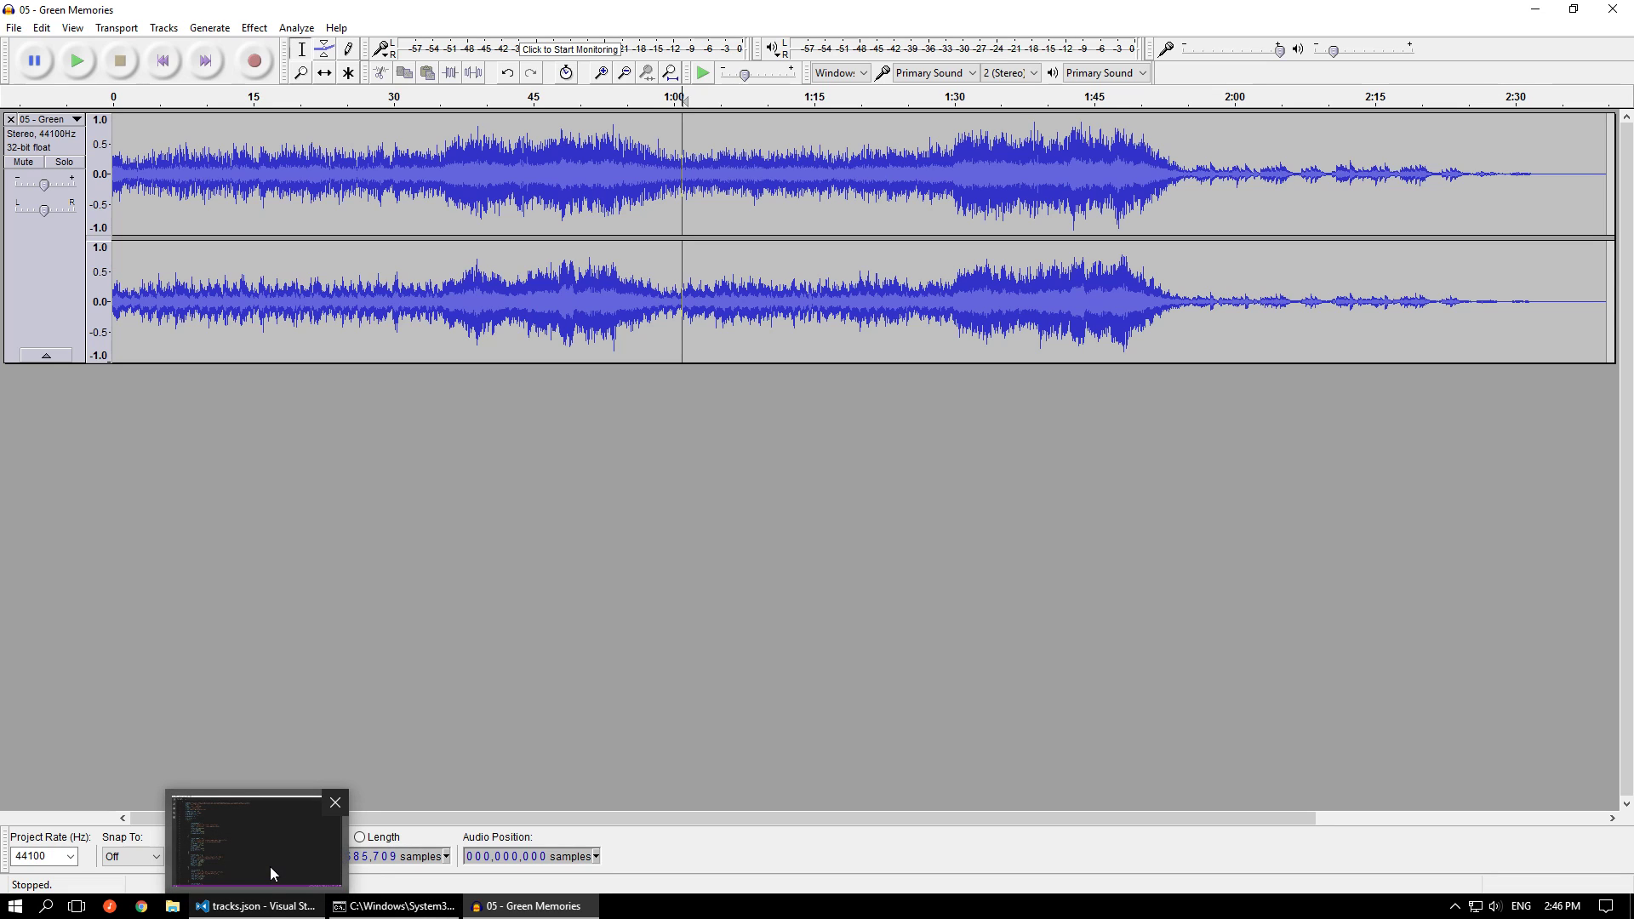
{"action": "mouse_move", "coordinate": [269, 868]}
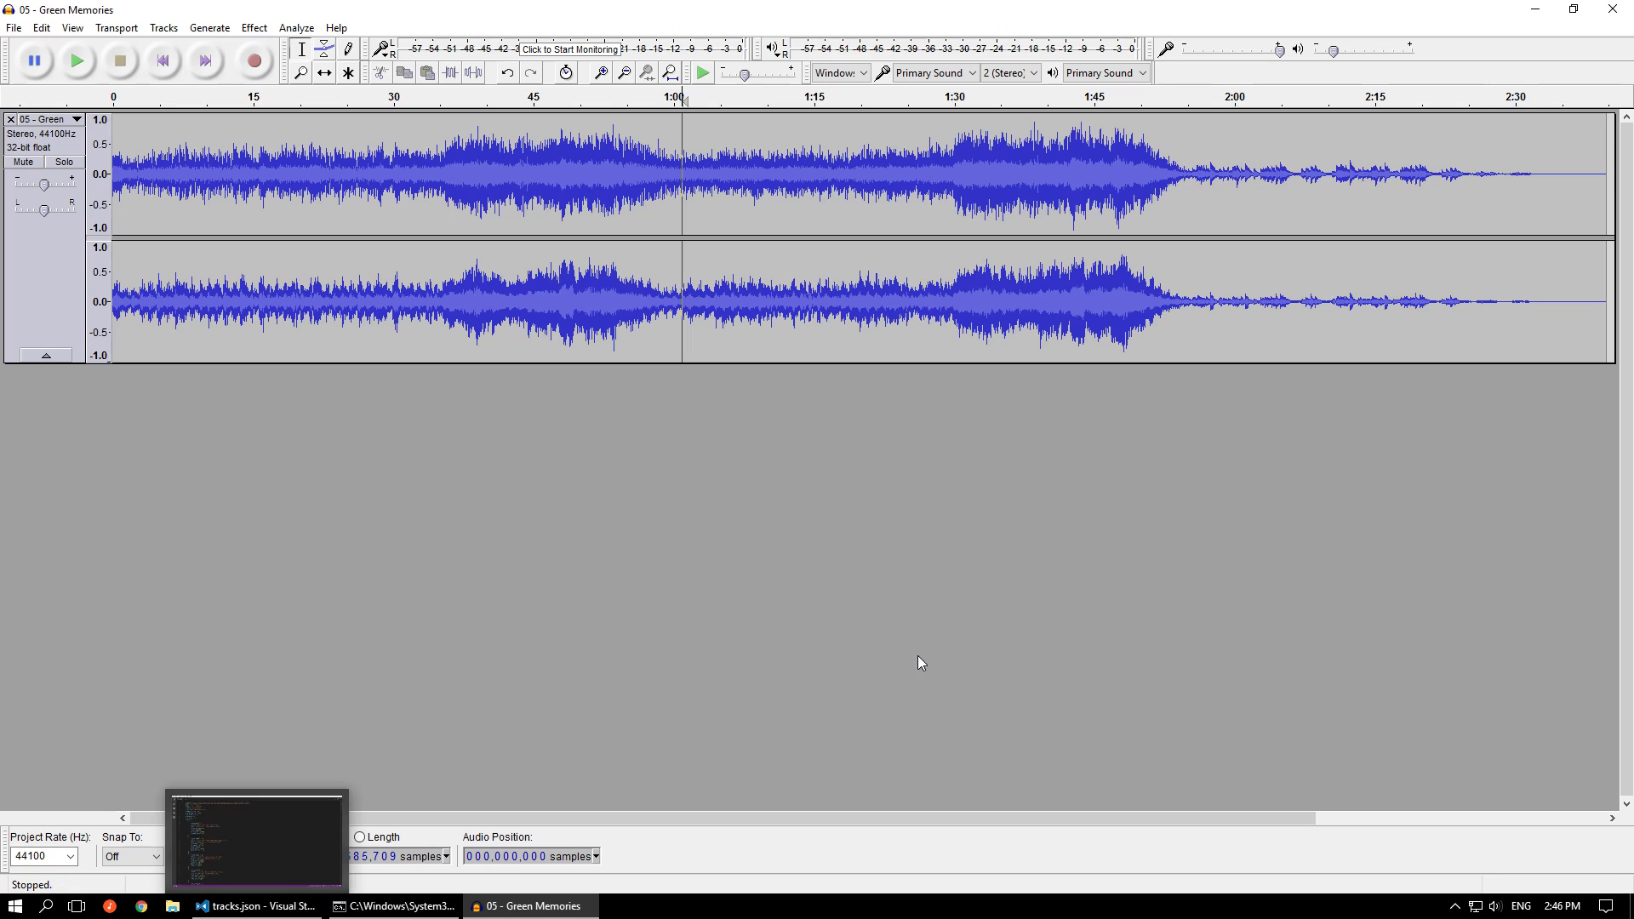
{"action": "left_click", "coordinate": [335, 856]}
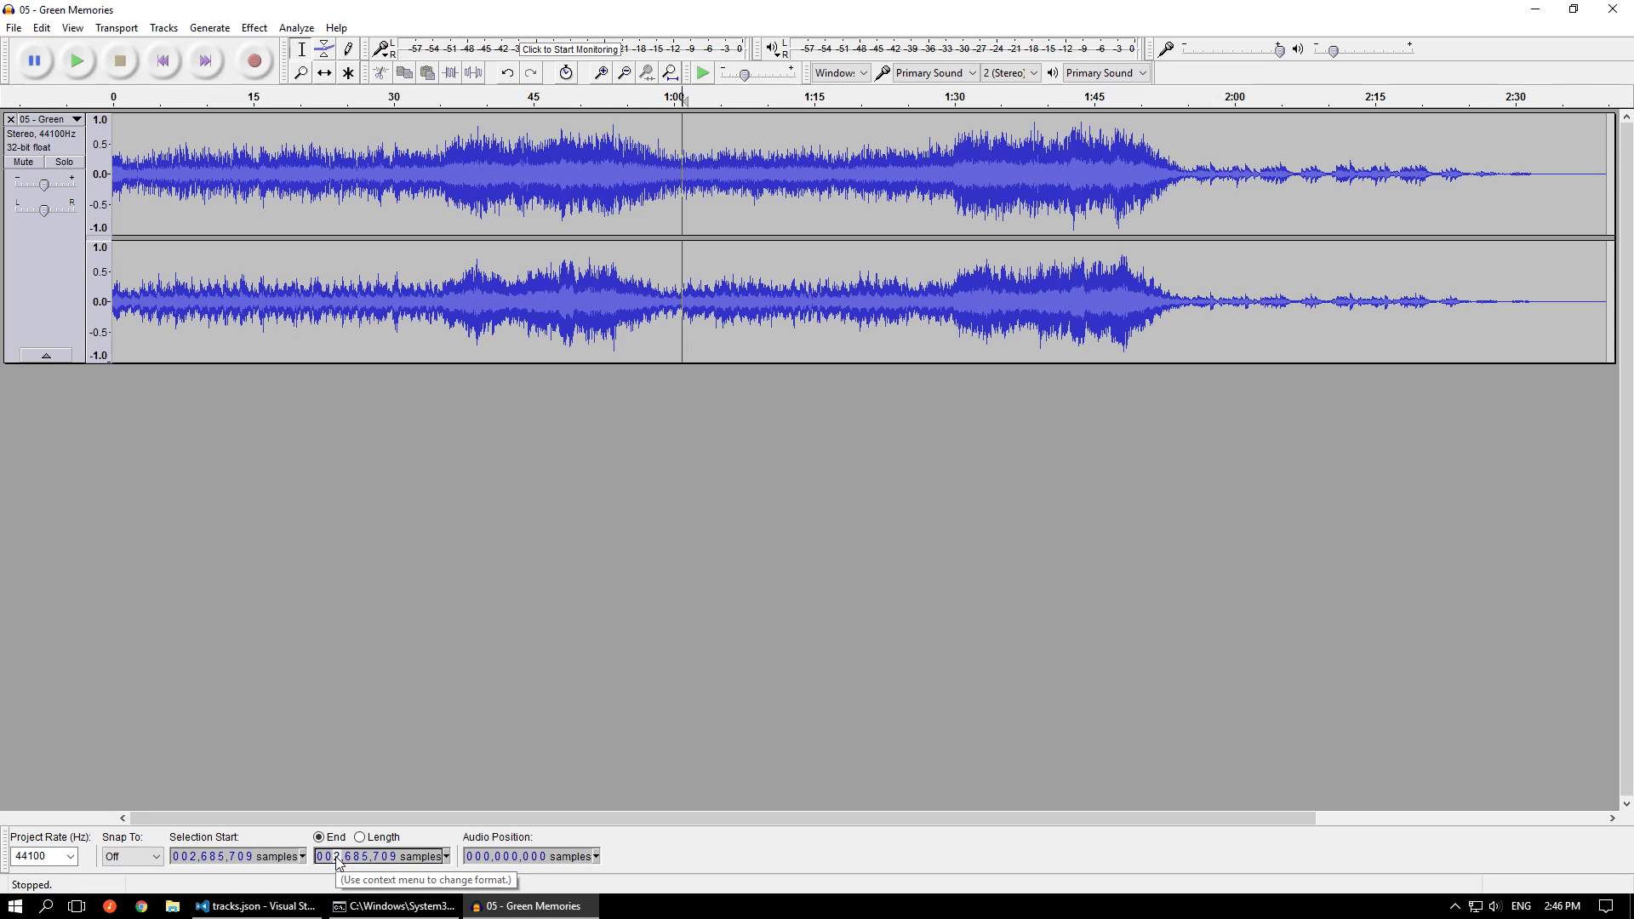
{"action": "type", "text": "5,096,390"}
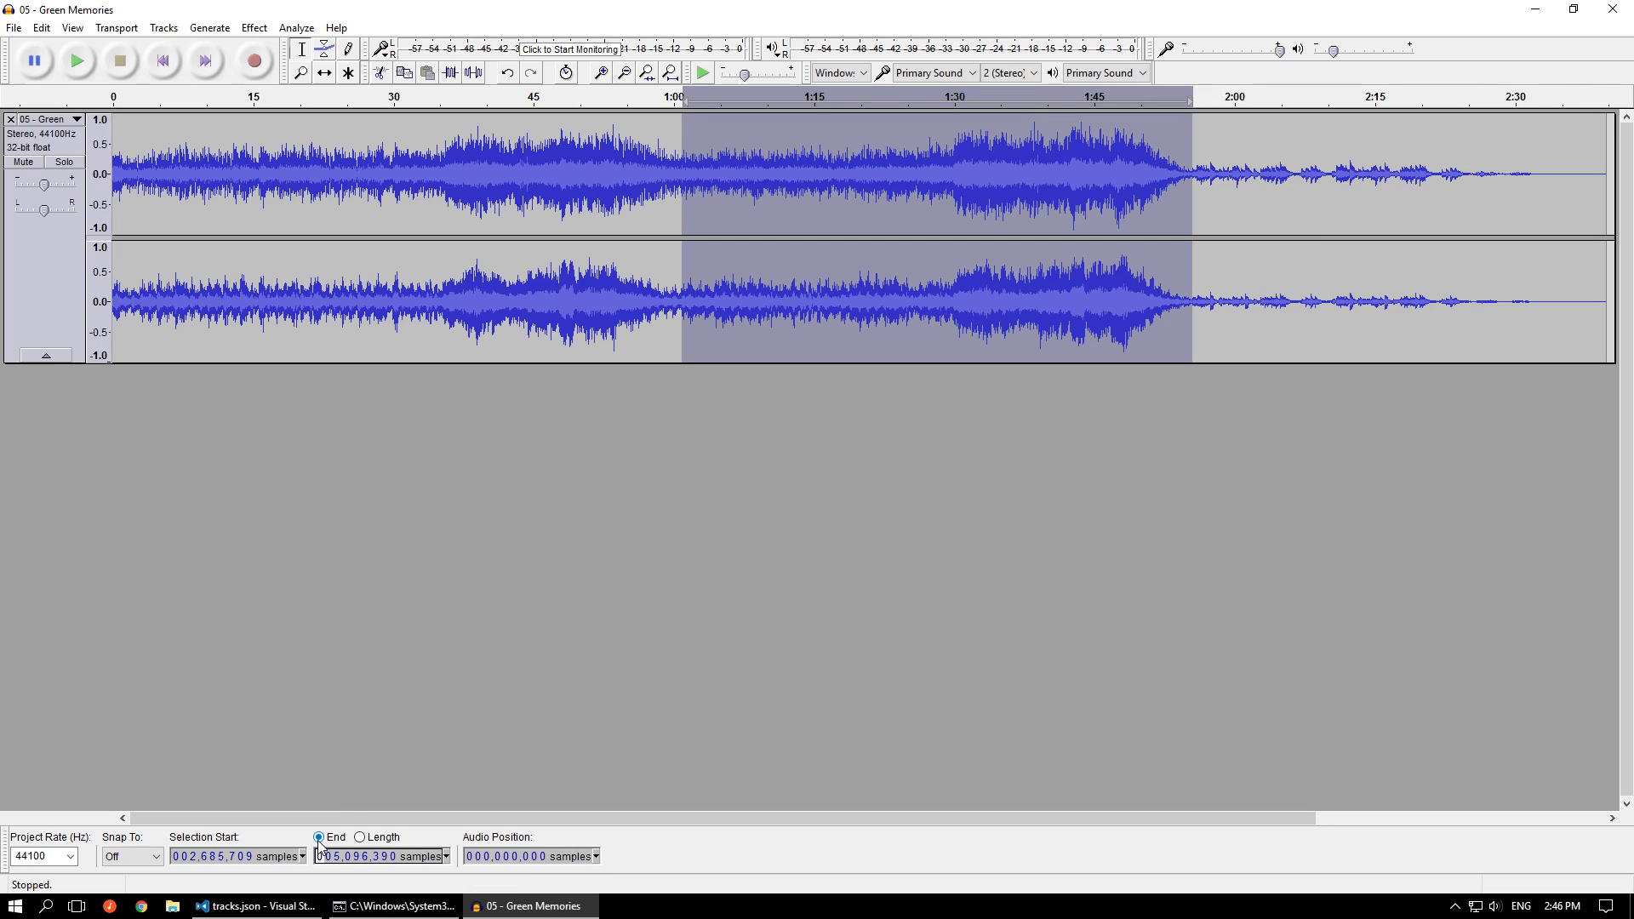
{"action": "left_click", "coordinate": [47, 857]}
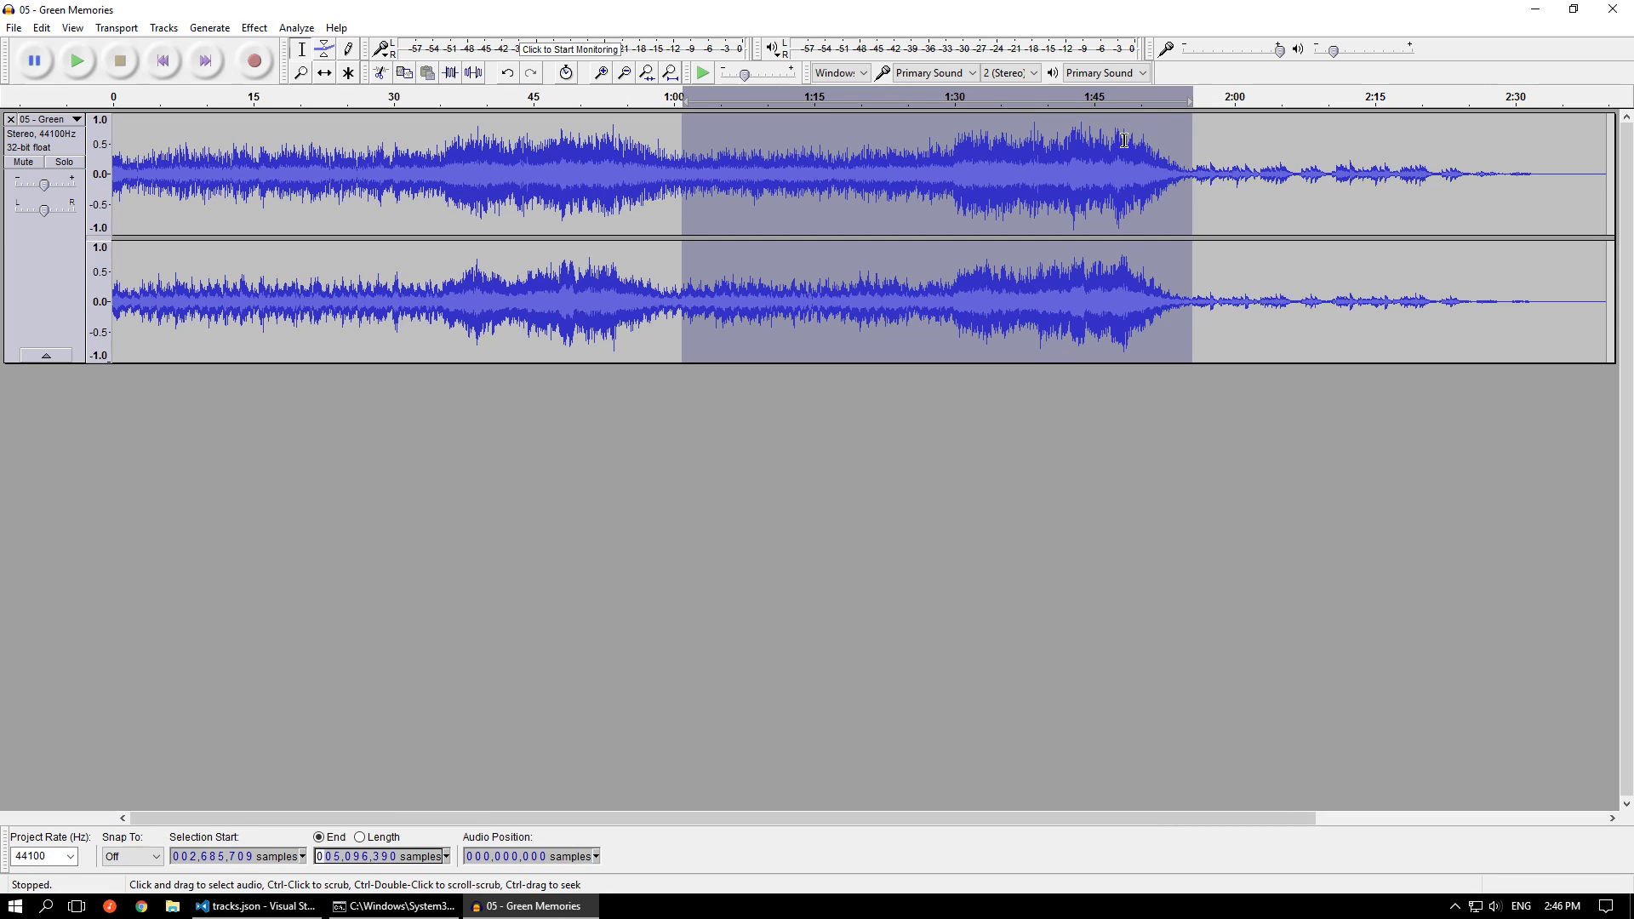
Loop-play the Green Memories selection from about 1:50 to hear the loop transition, stop playback and inspect the selected waveform
{"action": "left_click", "coordinate": [1145, 100]}
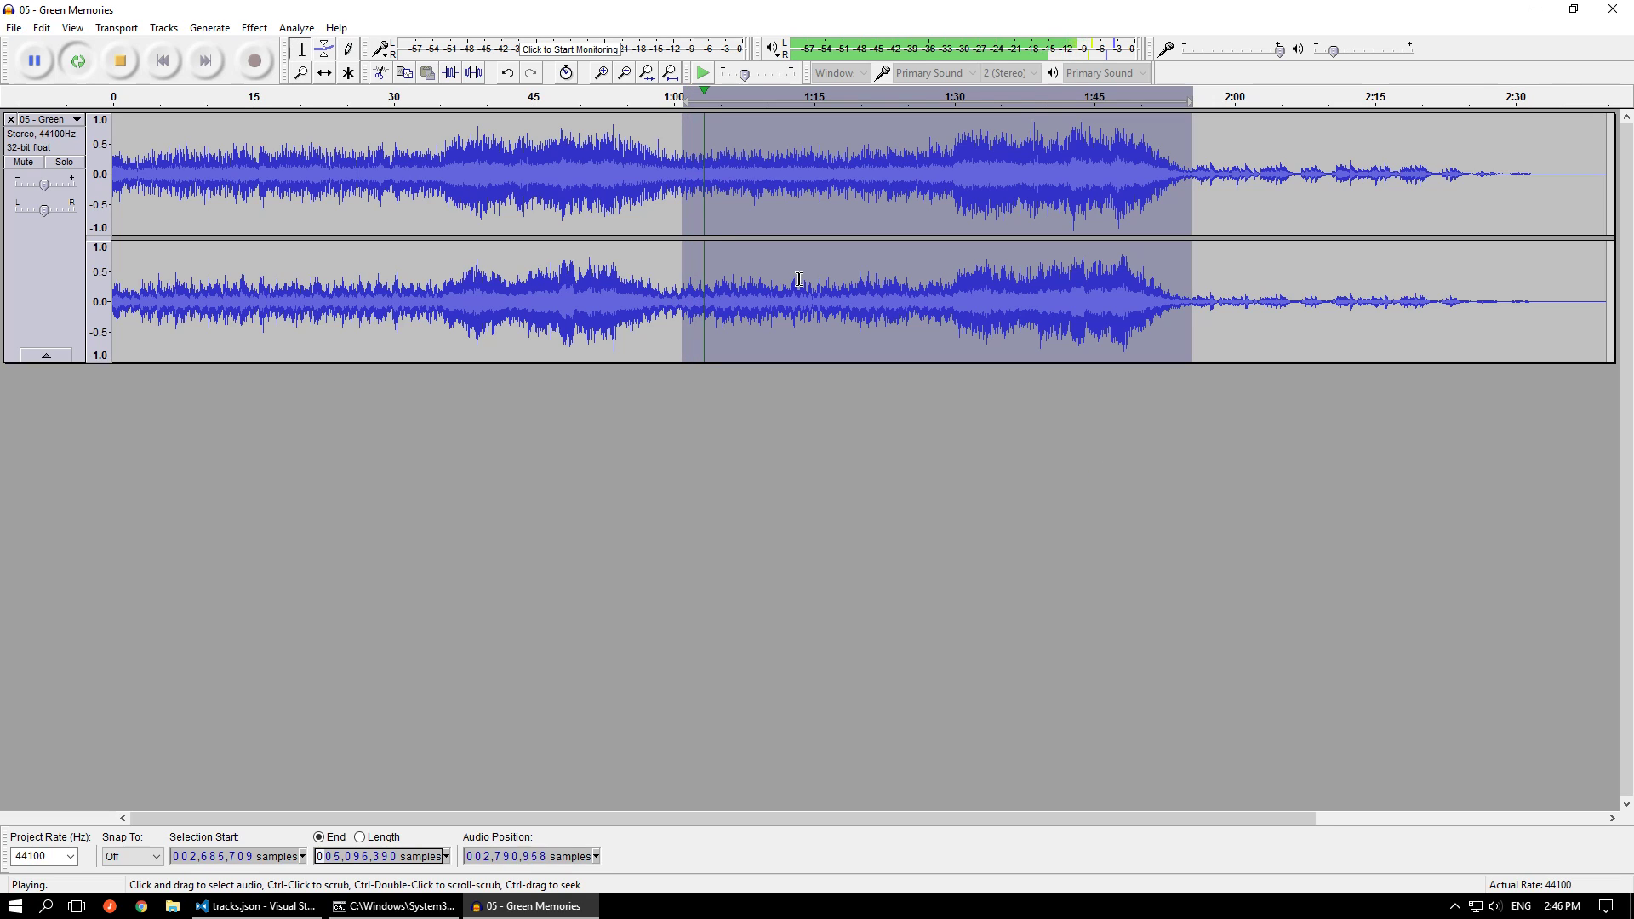
{"action": "key", "text": "space"}
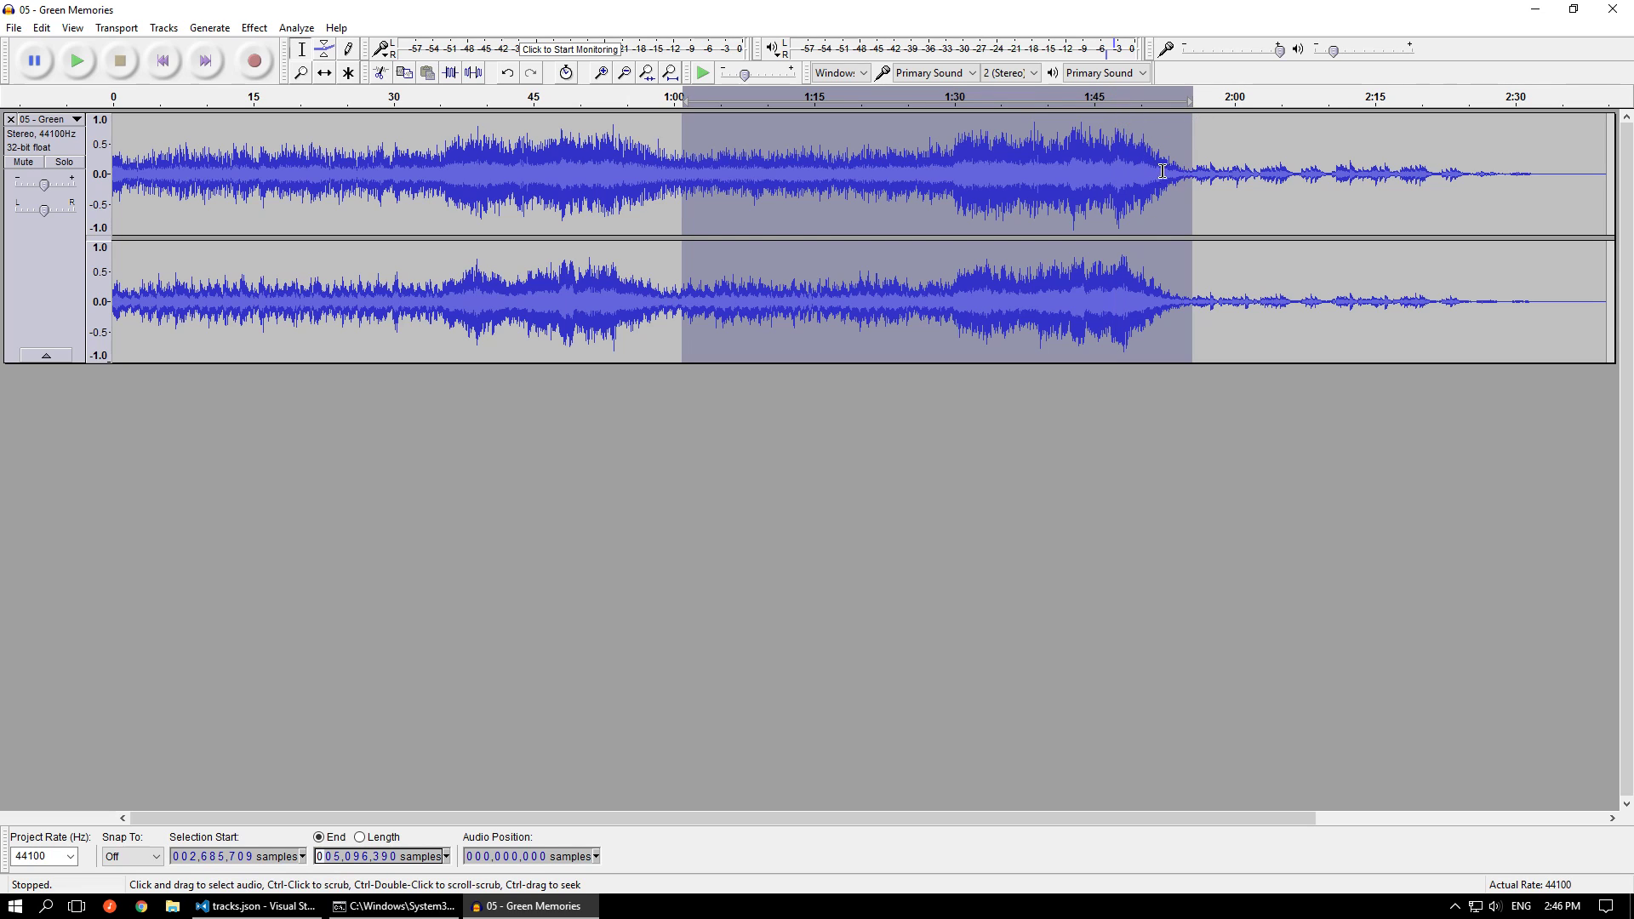
{"action": "scroll", "coordinate": [1157, 174], "scroll_direction": "up", "scroll_amount": 1, "text": "ctrl"}
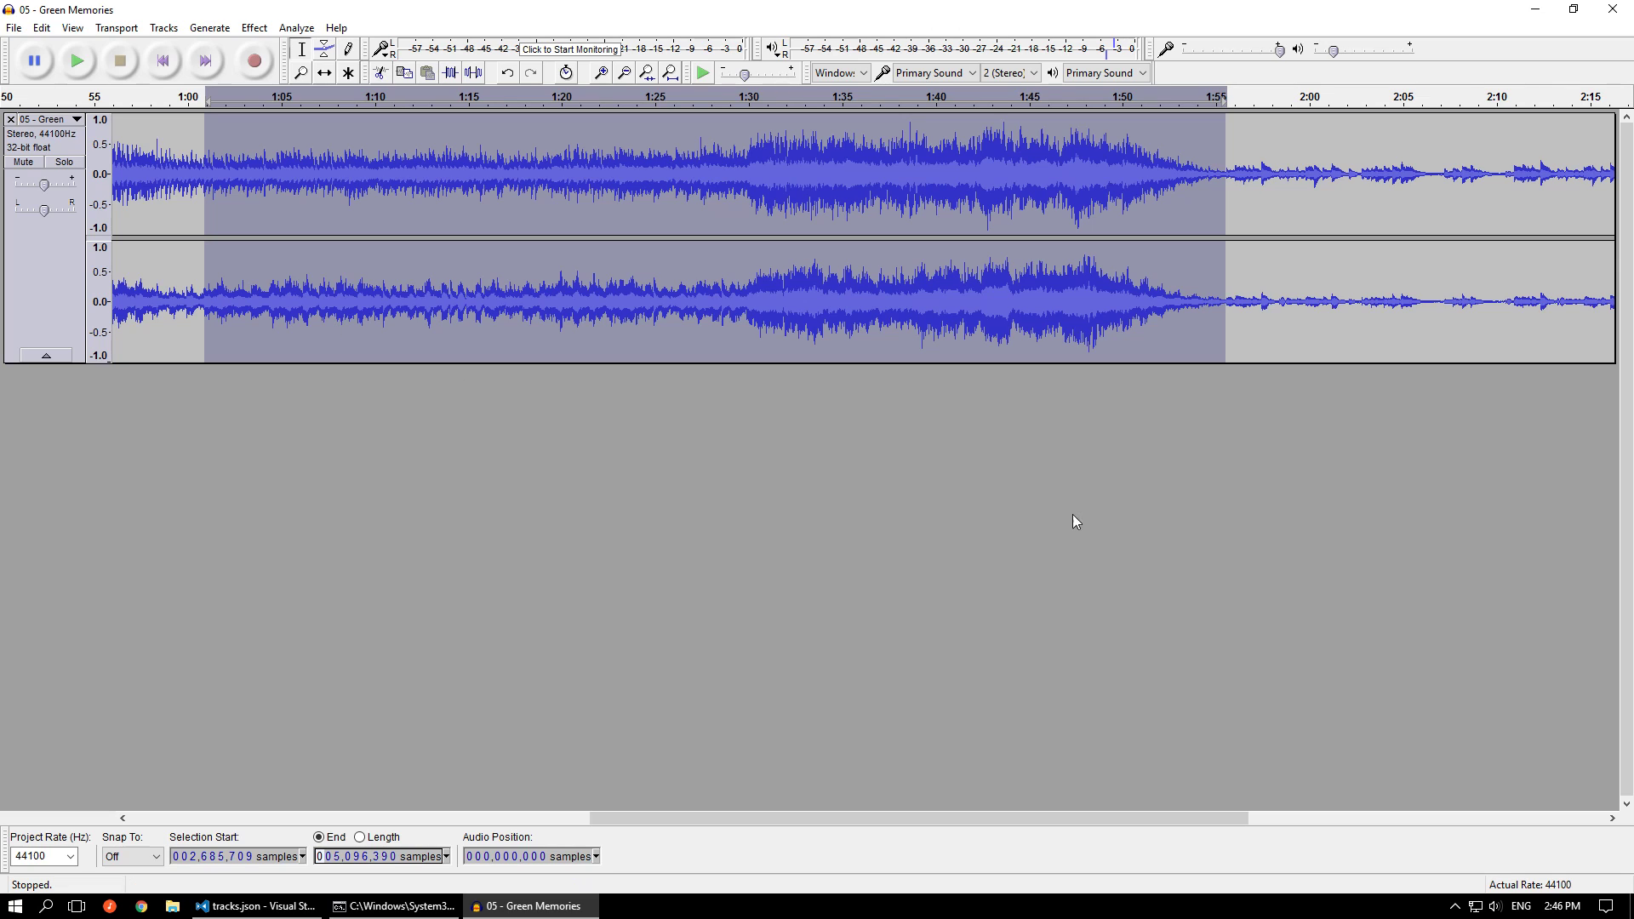
{"action": "scroll", "coordinate": [1418, 517], "scroll_direction": "down", "scroll_amount": 2, "text": "ctrl"}
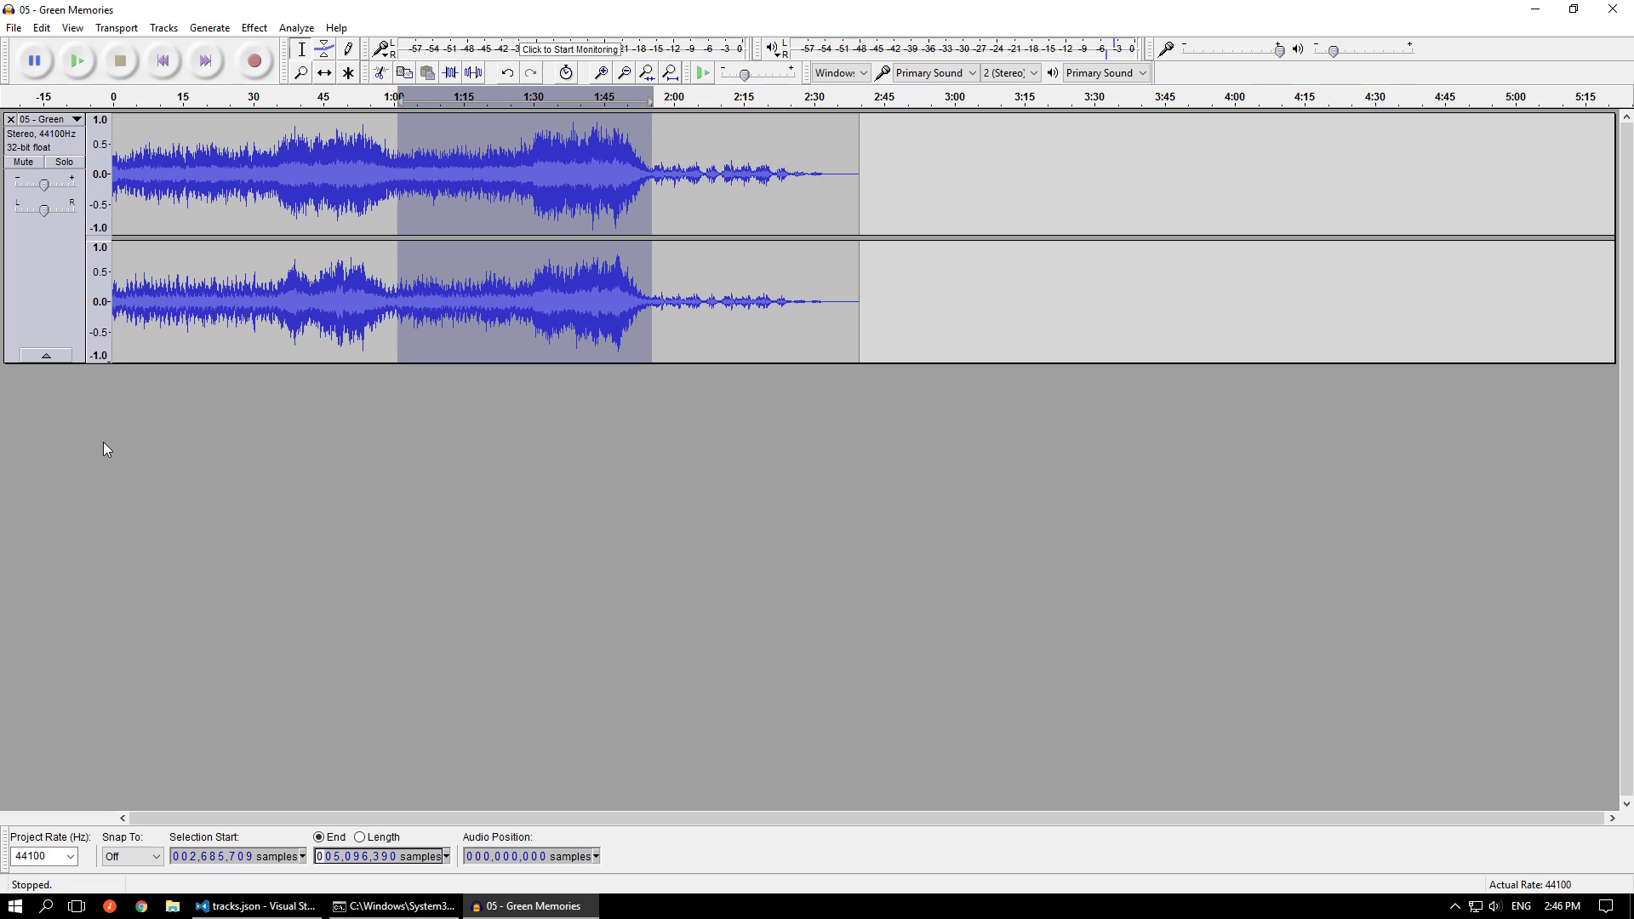
{"action": "scroll", "coordinate": [77, 443], "scroll_direction": "up", "scroll_amount": 1, "text": "ctrl"}
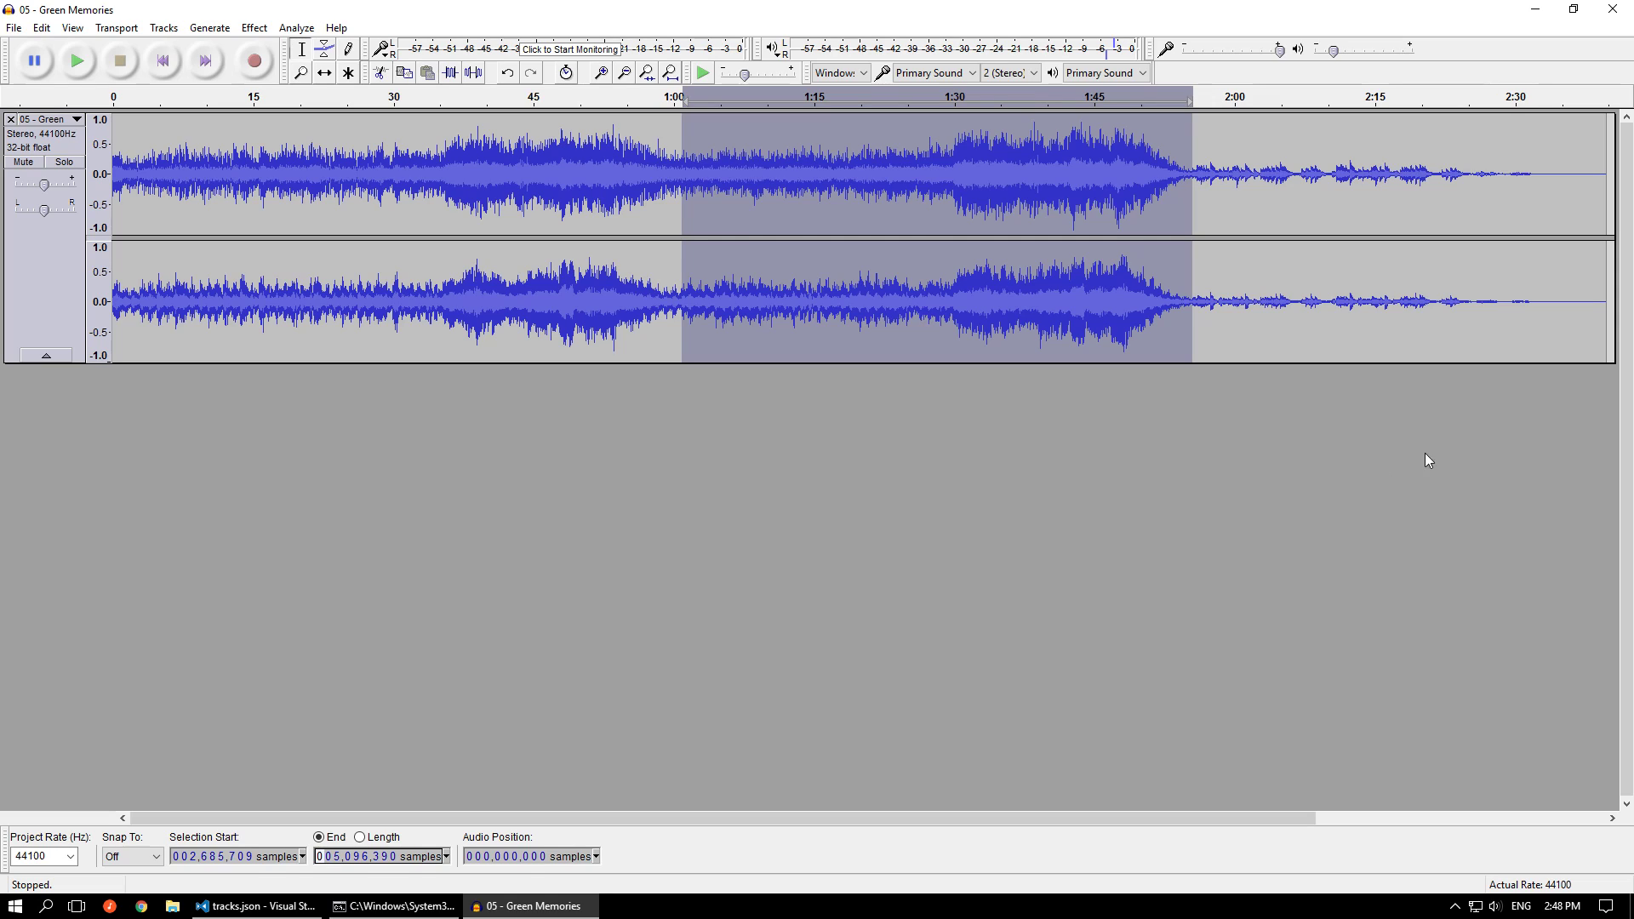
Close the Green Memories project without saving and rerun the msupcm.exe conversion of tracks.json in the command prompt
{"action": "left_click", "coordinate": [1613, 10]}
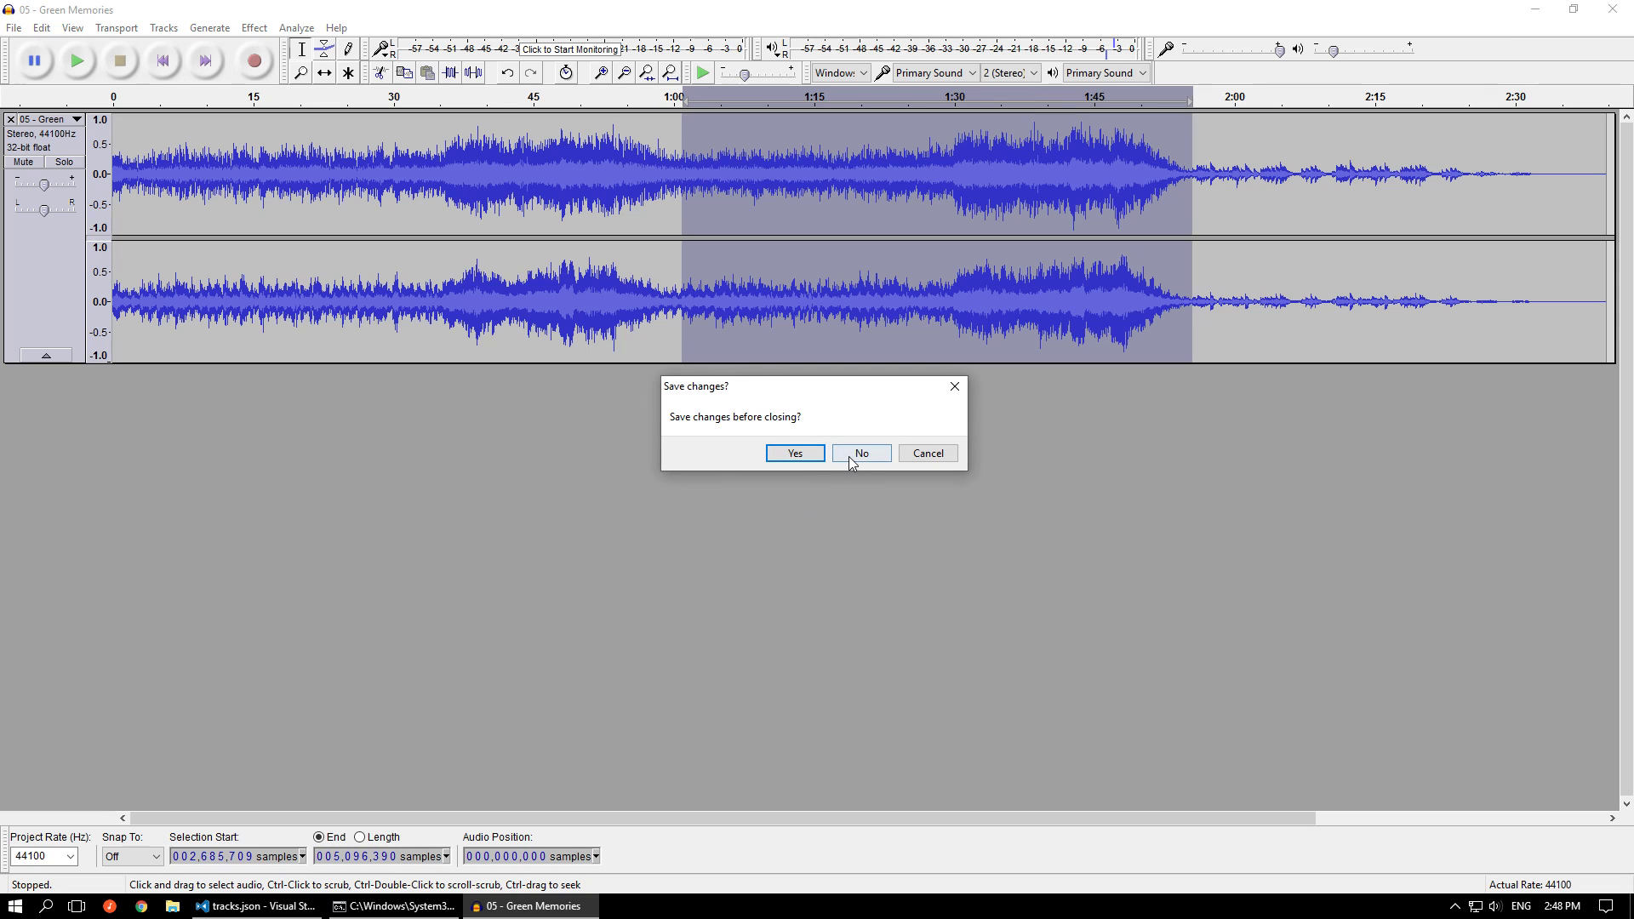
{"action": "left_click", "coordinate": [858, 453]}
{"action": "left_click", "coordinate": [292, 904]}
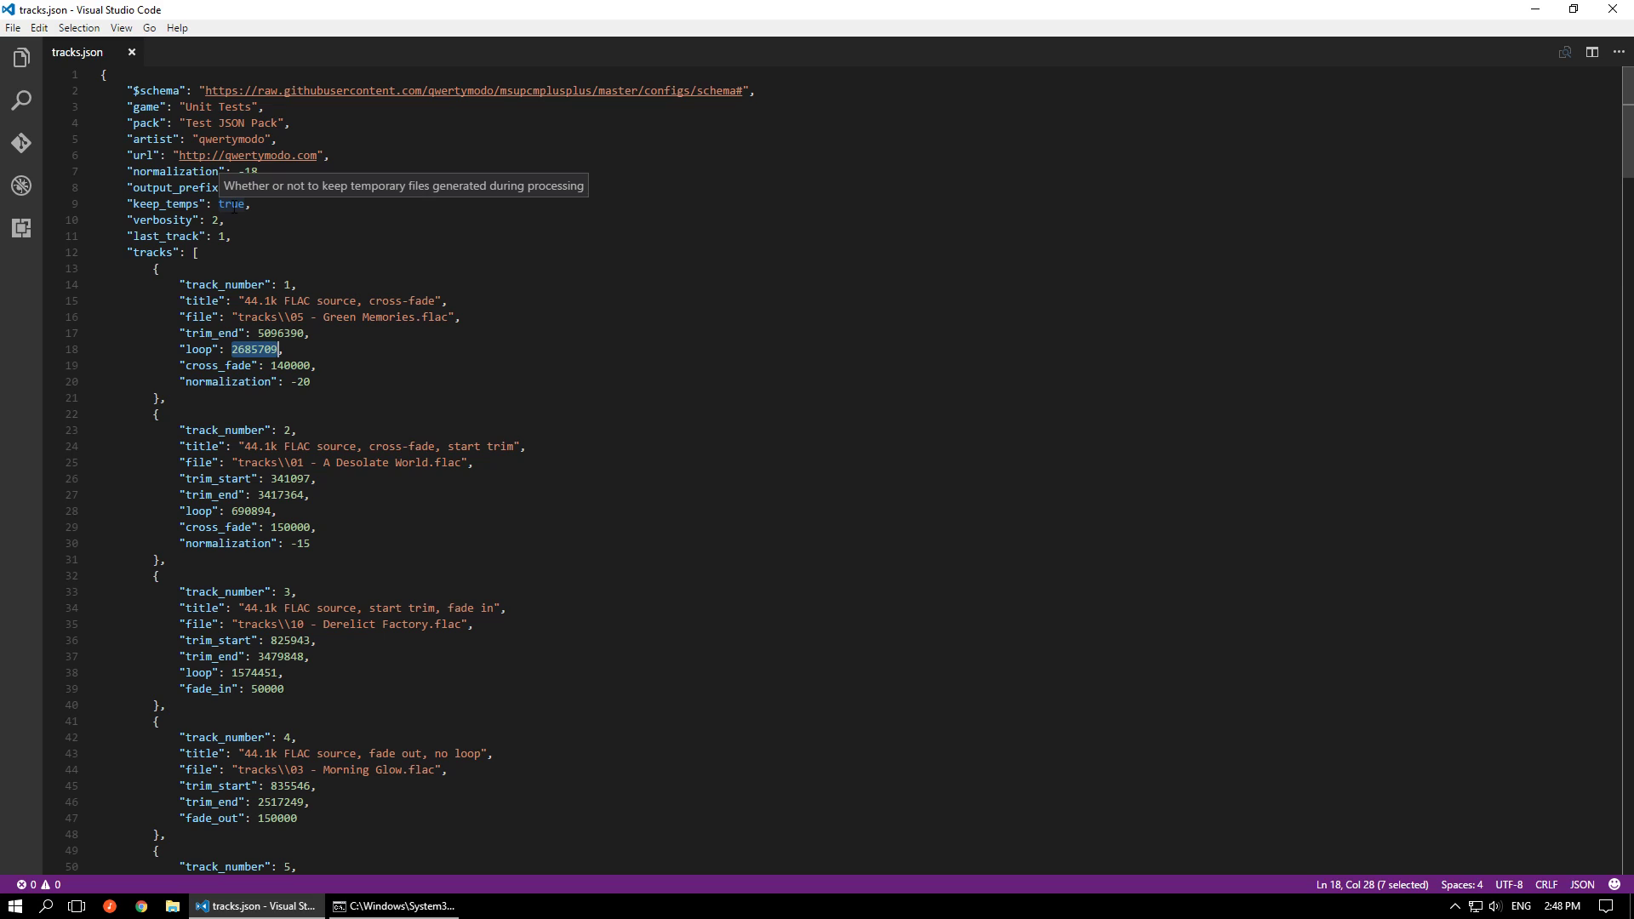
{"action": "left_click", "coordinate": [400, 905]}
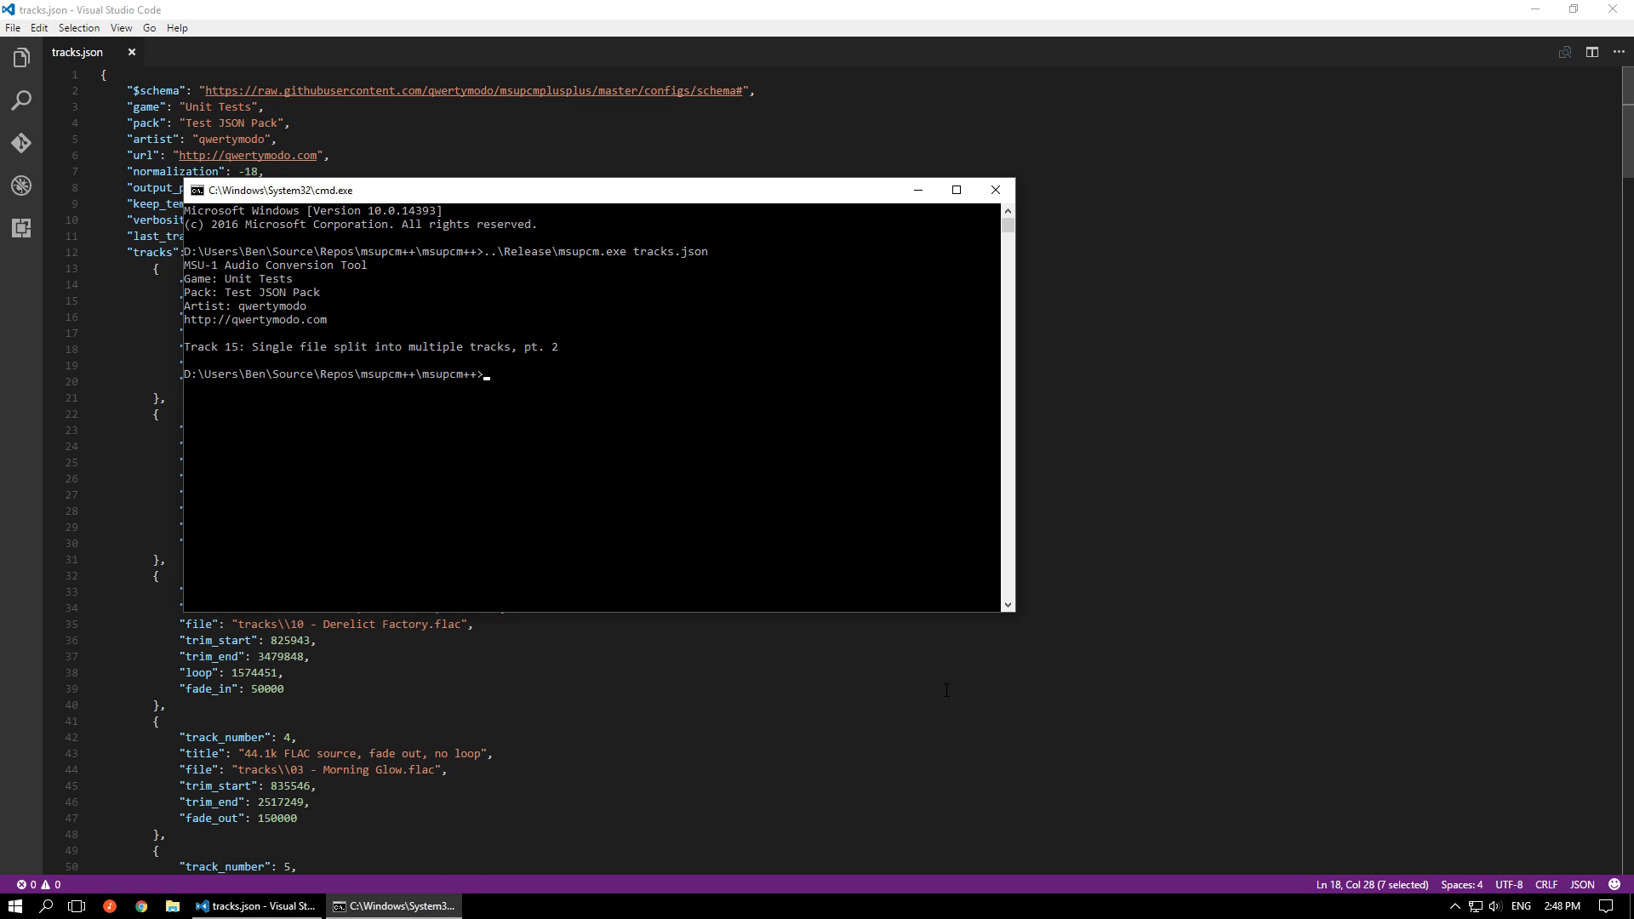
{"action": "key", "text": "Up"}
{"action": "key", "text": "Return"}
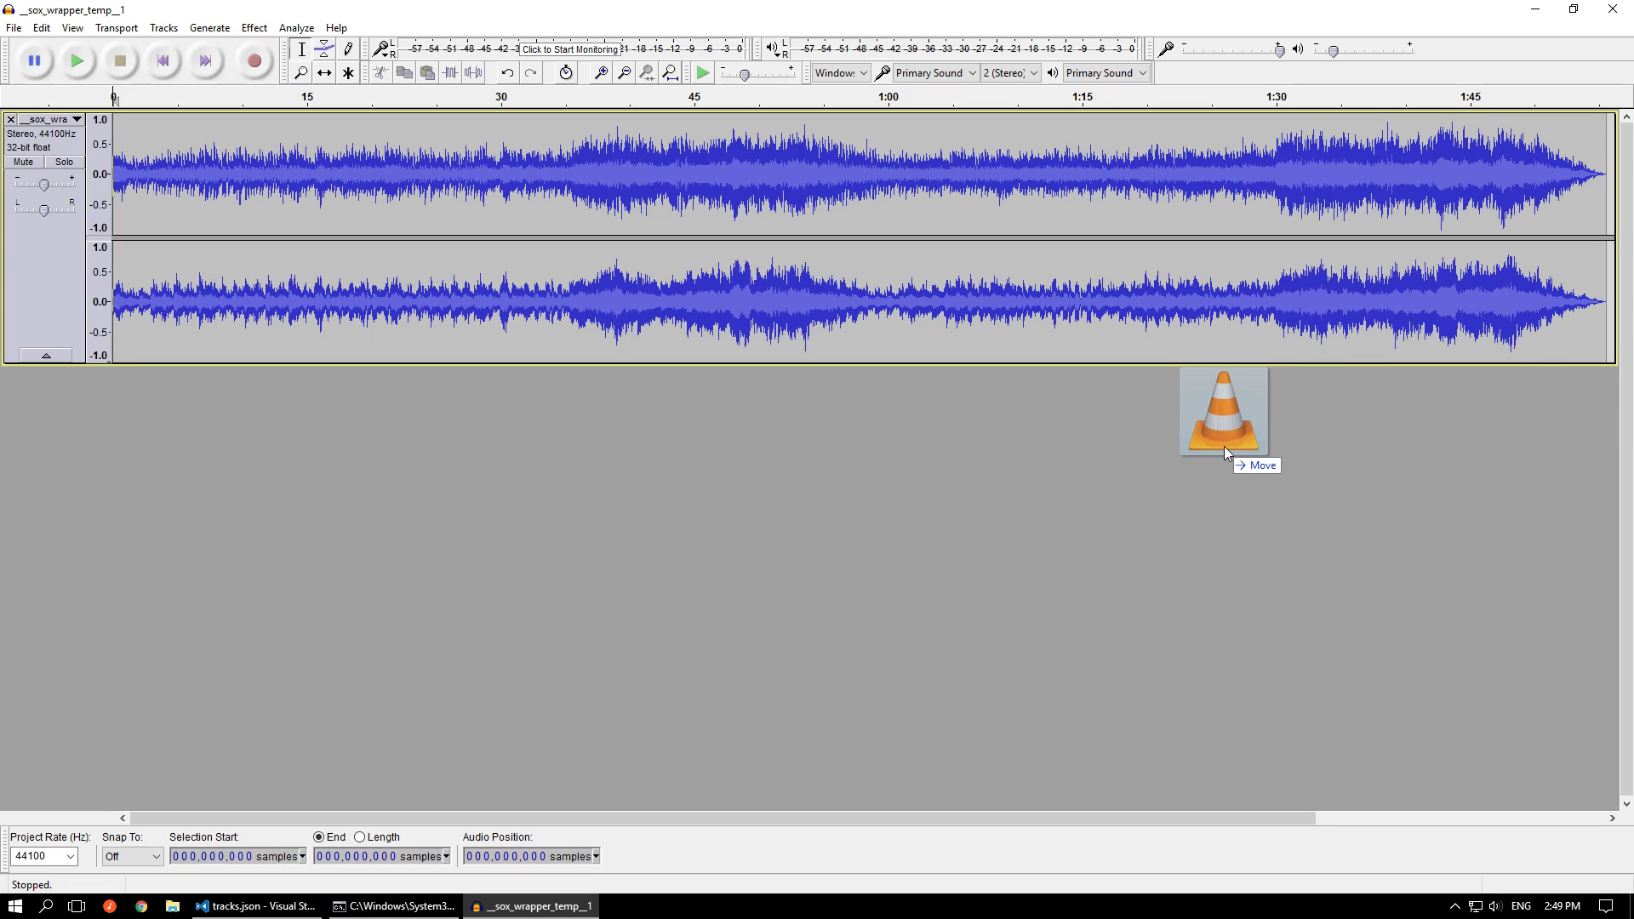
Import the second SoX temp file below __sox_wrapper_temp__1 and select both tracks from the loop value of 2,685,709 samples to the end
{"action": "left_click_drag", "start_coordinate": [1224, 446], "coordinate": [1224, 446]}
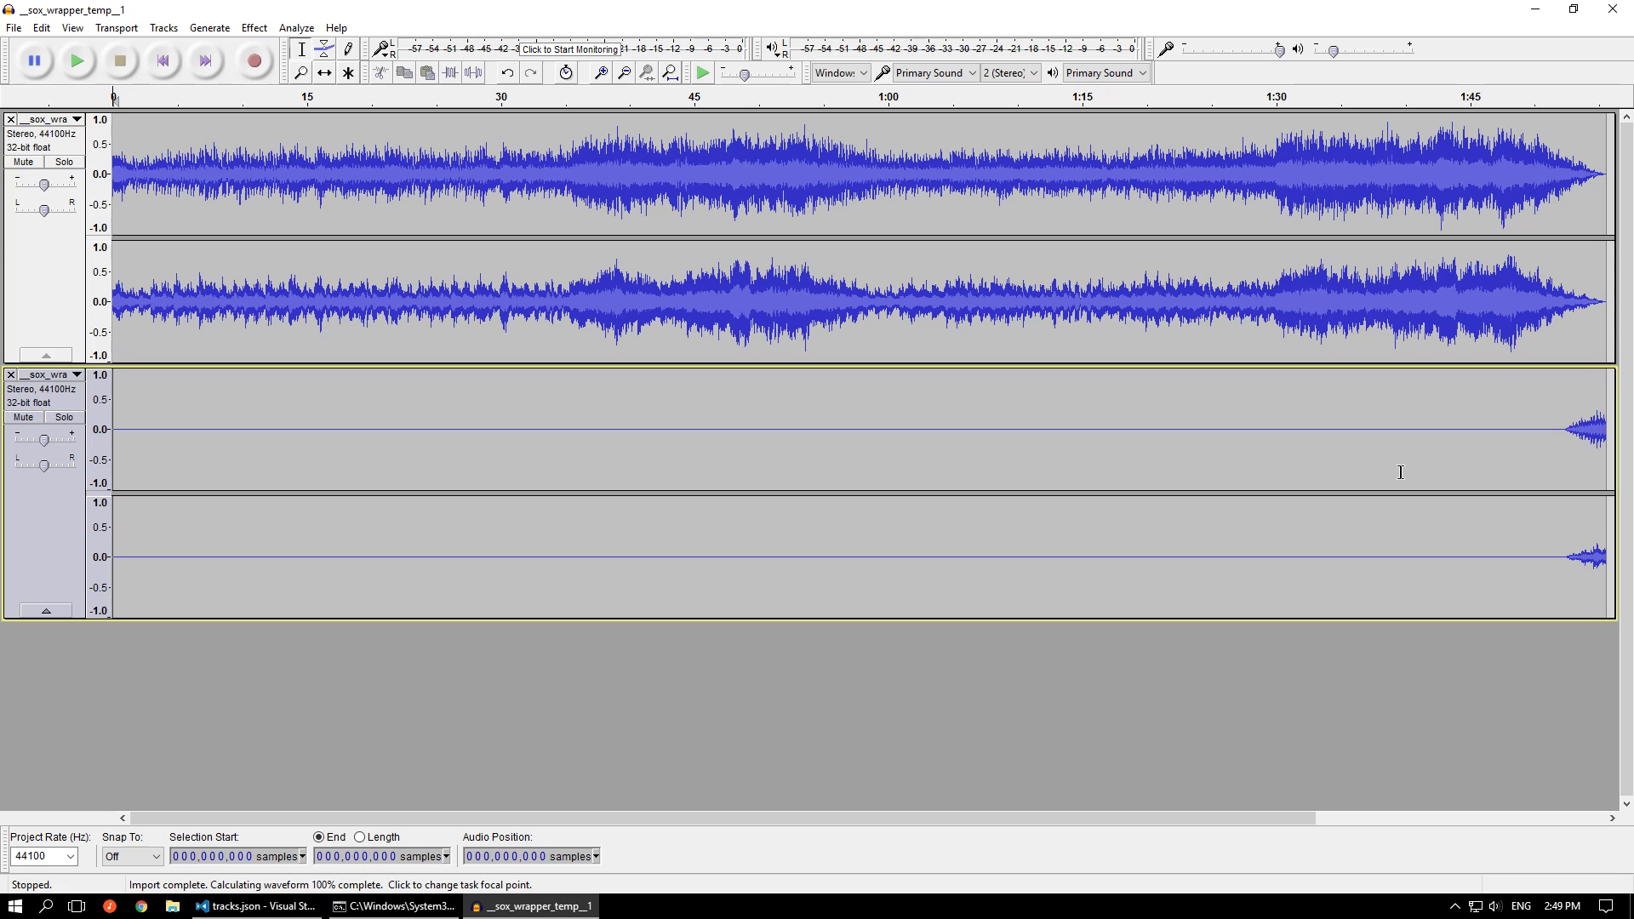
{"action": "key", "text": "ctrl+a"}
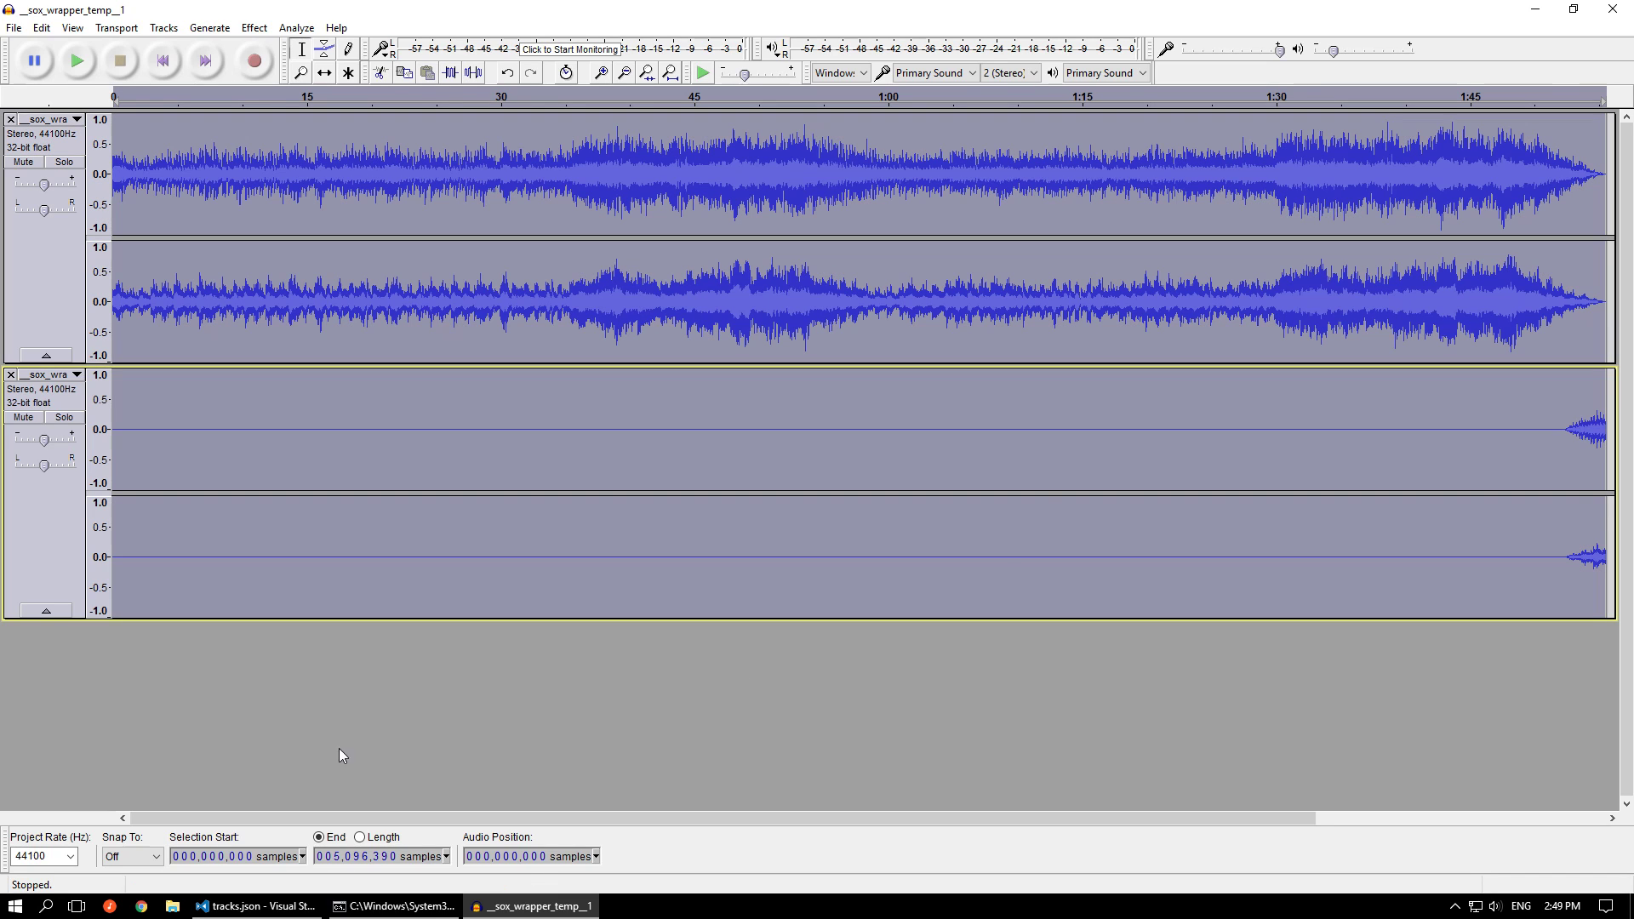
{"action": "mouse_move", "coordinate": [255, 914]}
{"action": "left_click", "coordinate": [253, 880]}
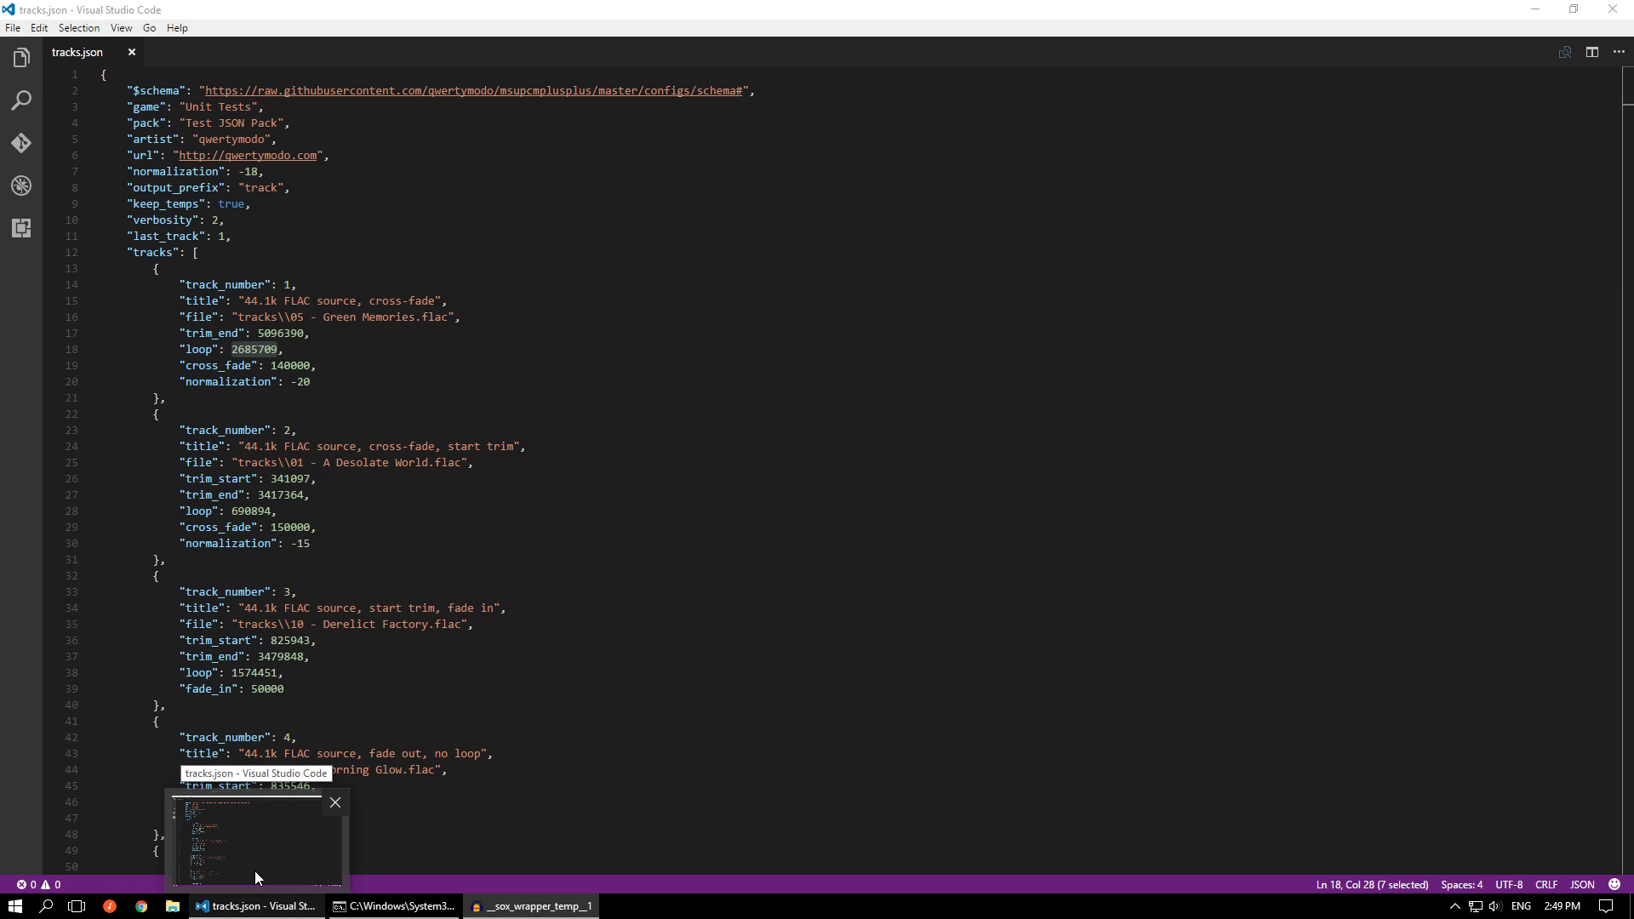
{"action": "key", "text": "alt+Tab"}
{"action": "left_click", "coordinate": [202, 862]}
{"action": "type", "text": "002,685,"}
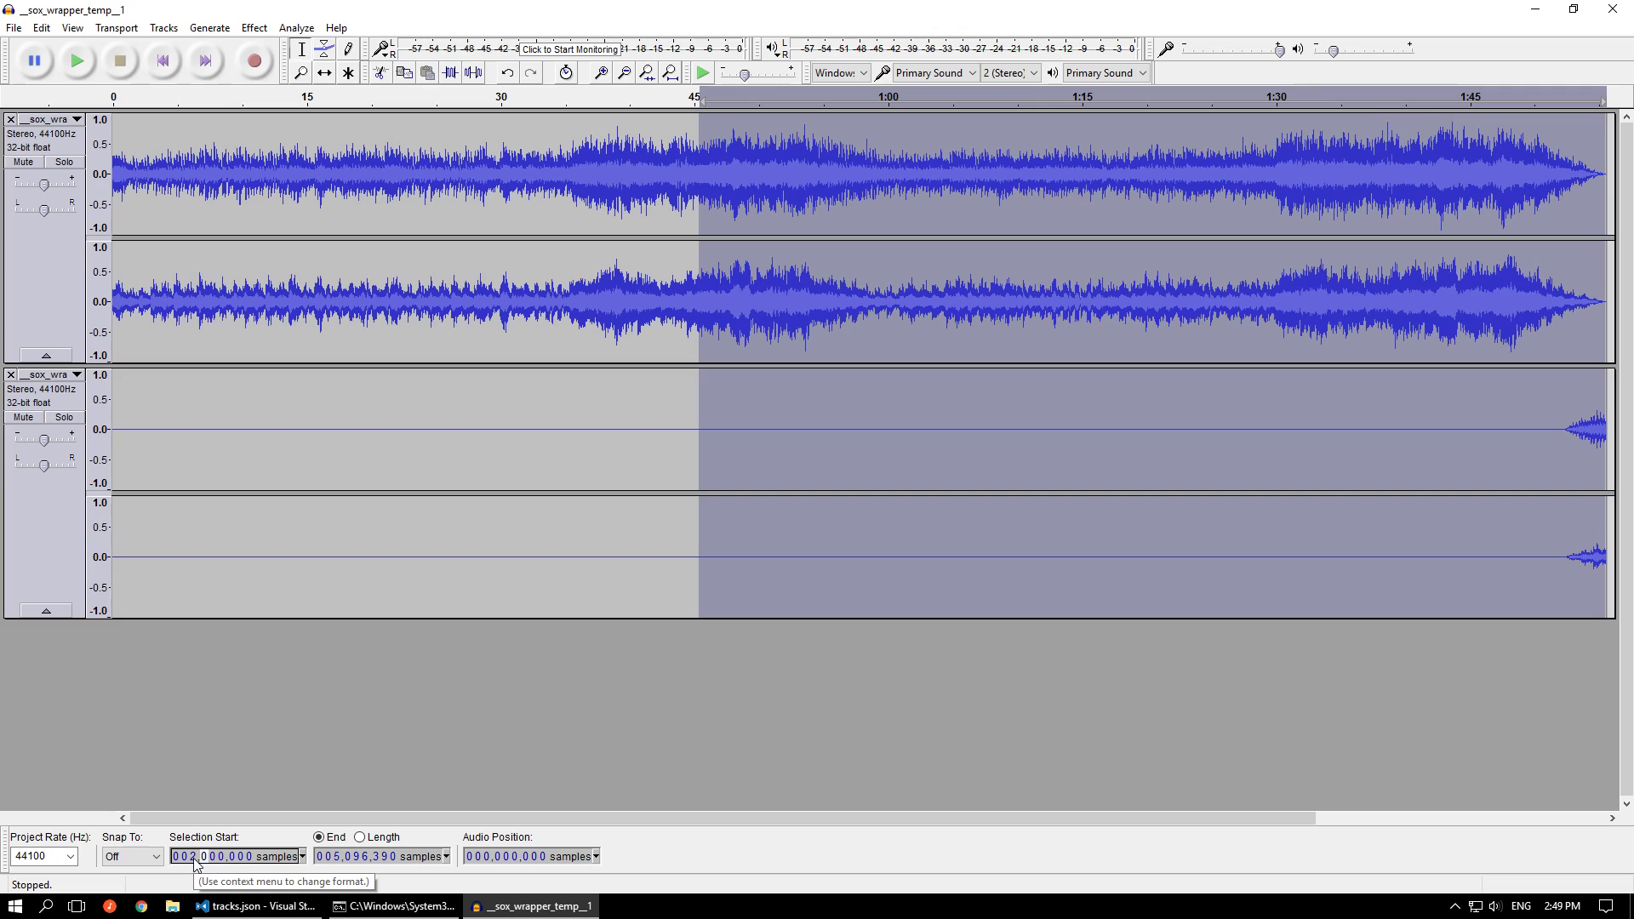
{"action": "type", "text": "709"}
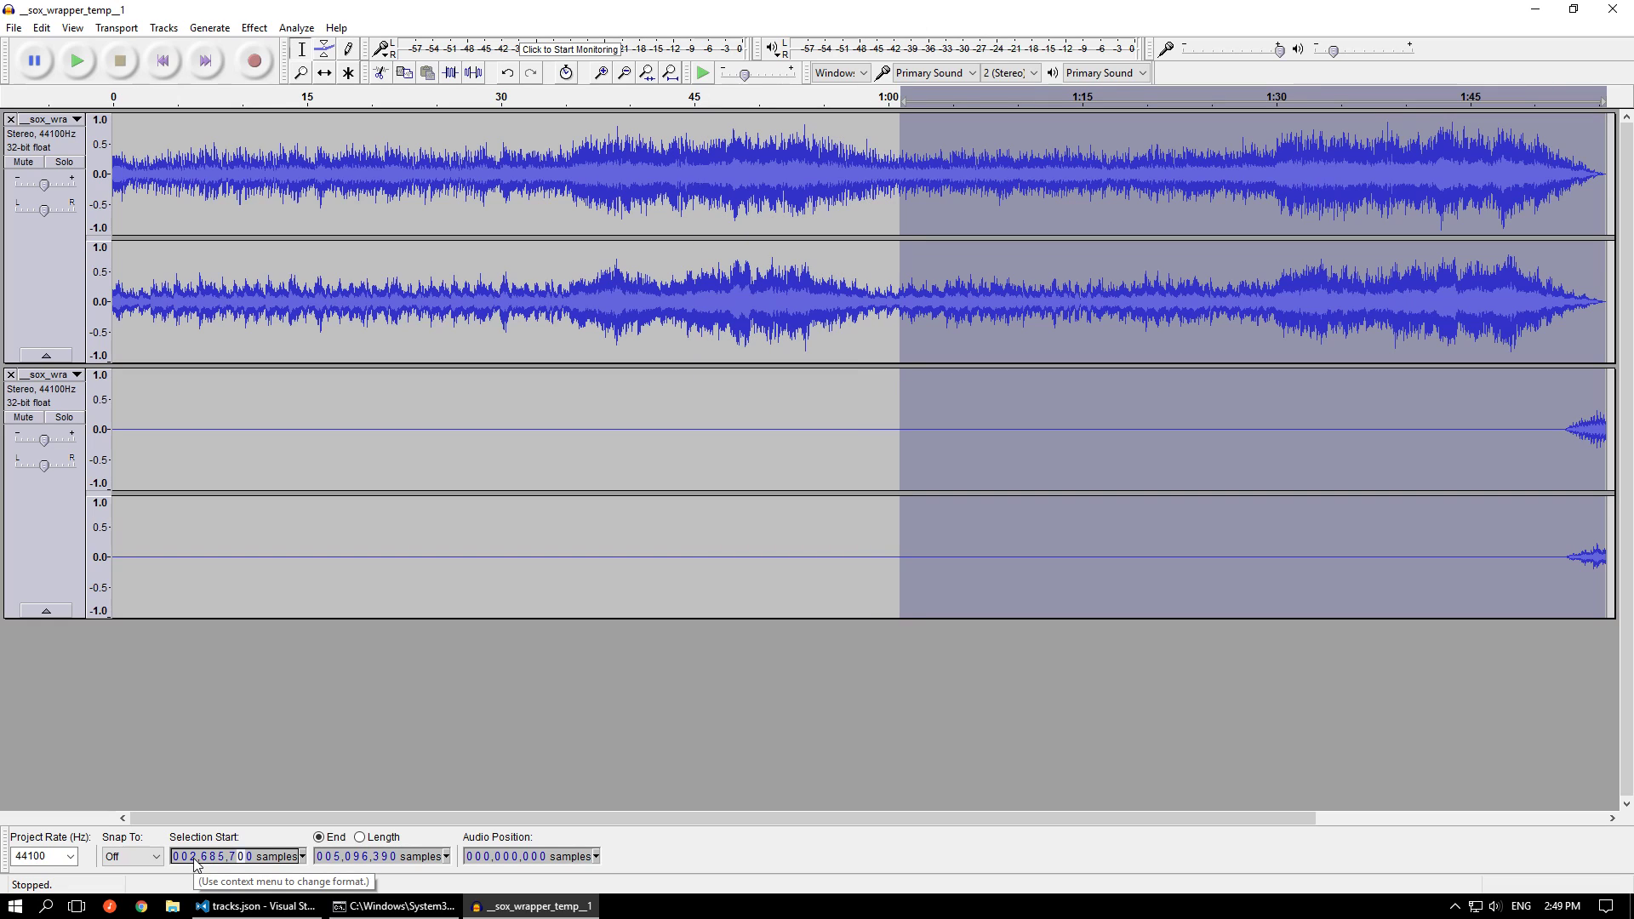
Mute the second temp track and loop-play the selection from about 1:51 to hear the first one alone
{"action": "left_click", "coordinate": [23, 417]}
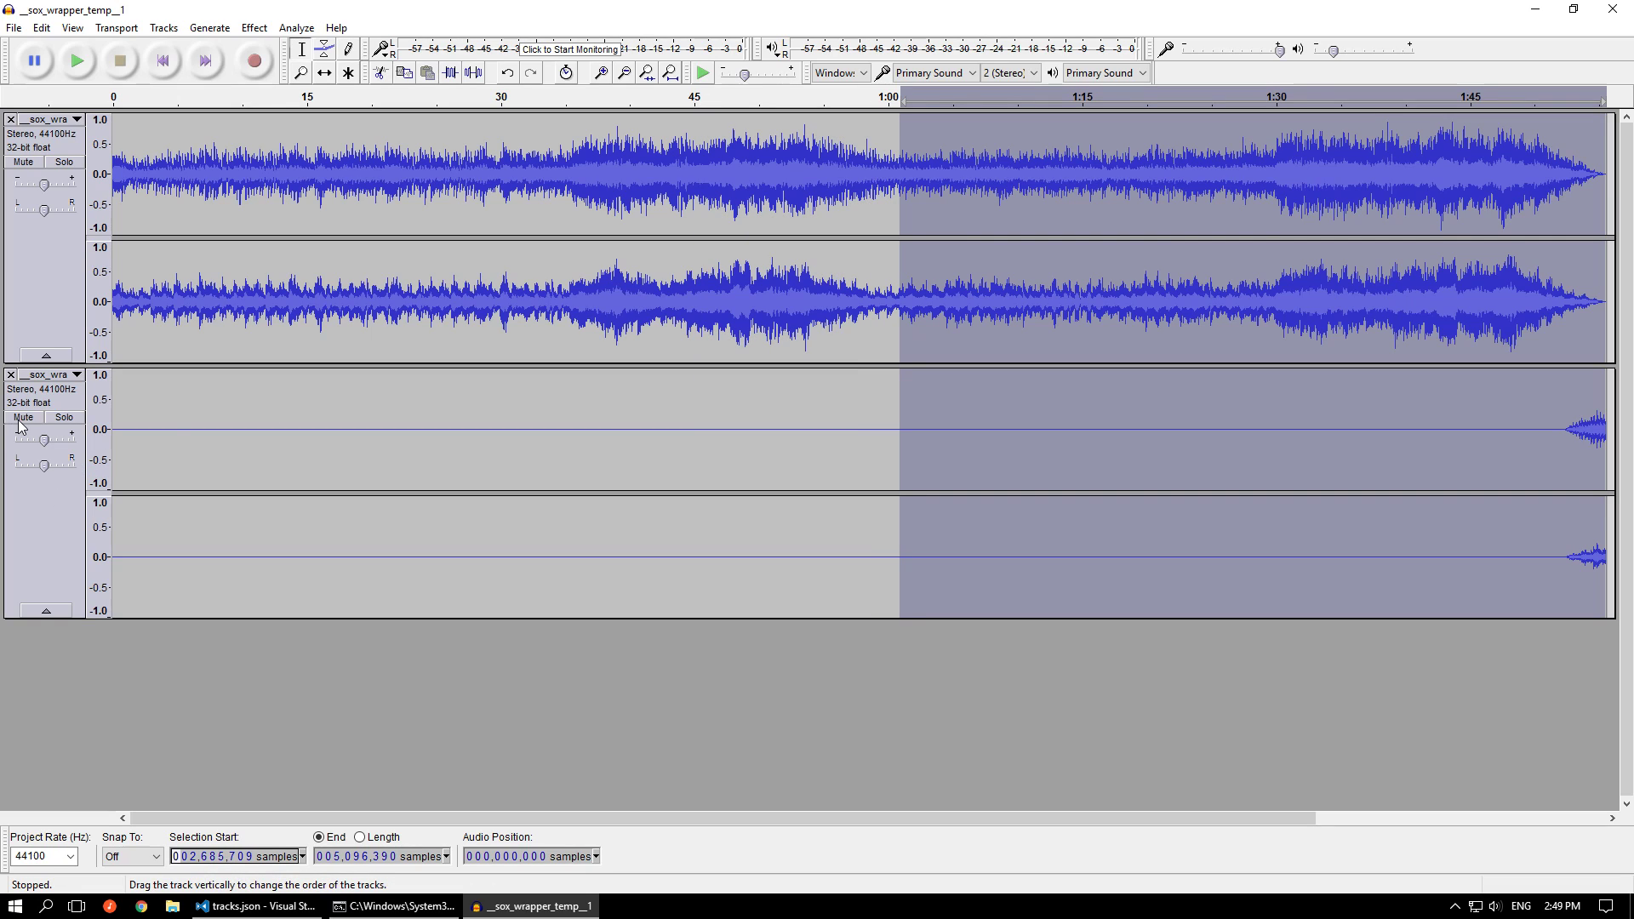
{"action": "left_click", "coordinate": [1549, 93]}
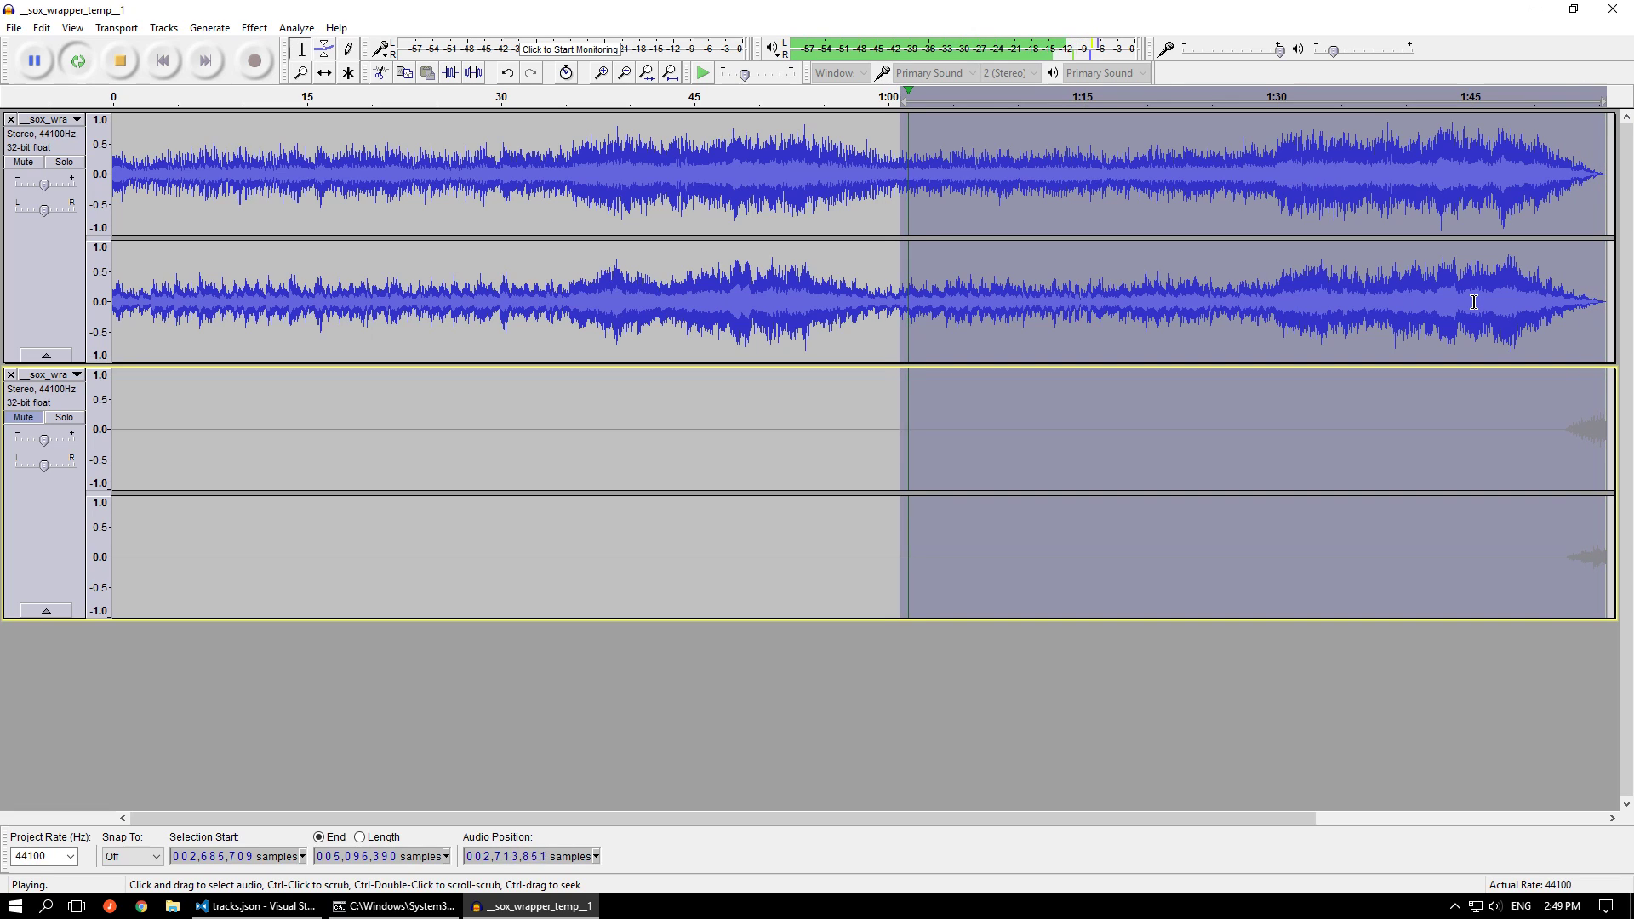
{"action": "left_click", "coordinate": [120, 61]}
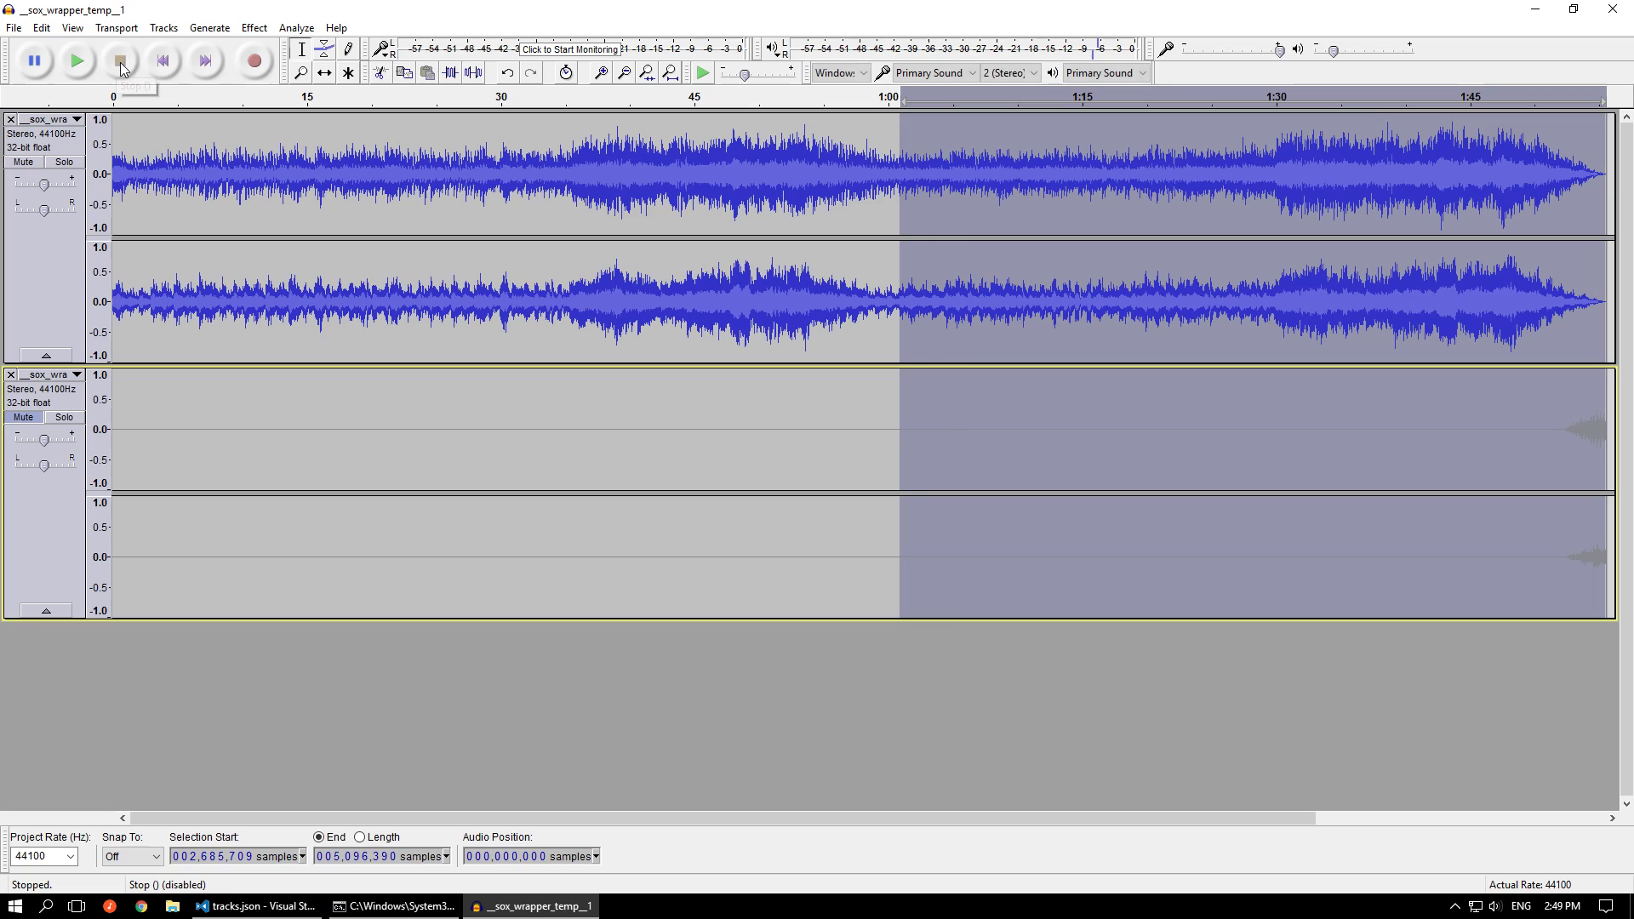
Unmute the second temp track and loop-play both tracks from about 1:44 and 1:51 to hear the cross-faded transition
{"action": "left_click", "coordinate": [25, 419]}
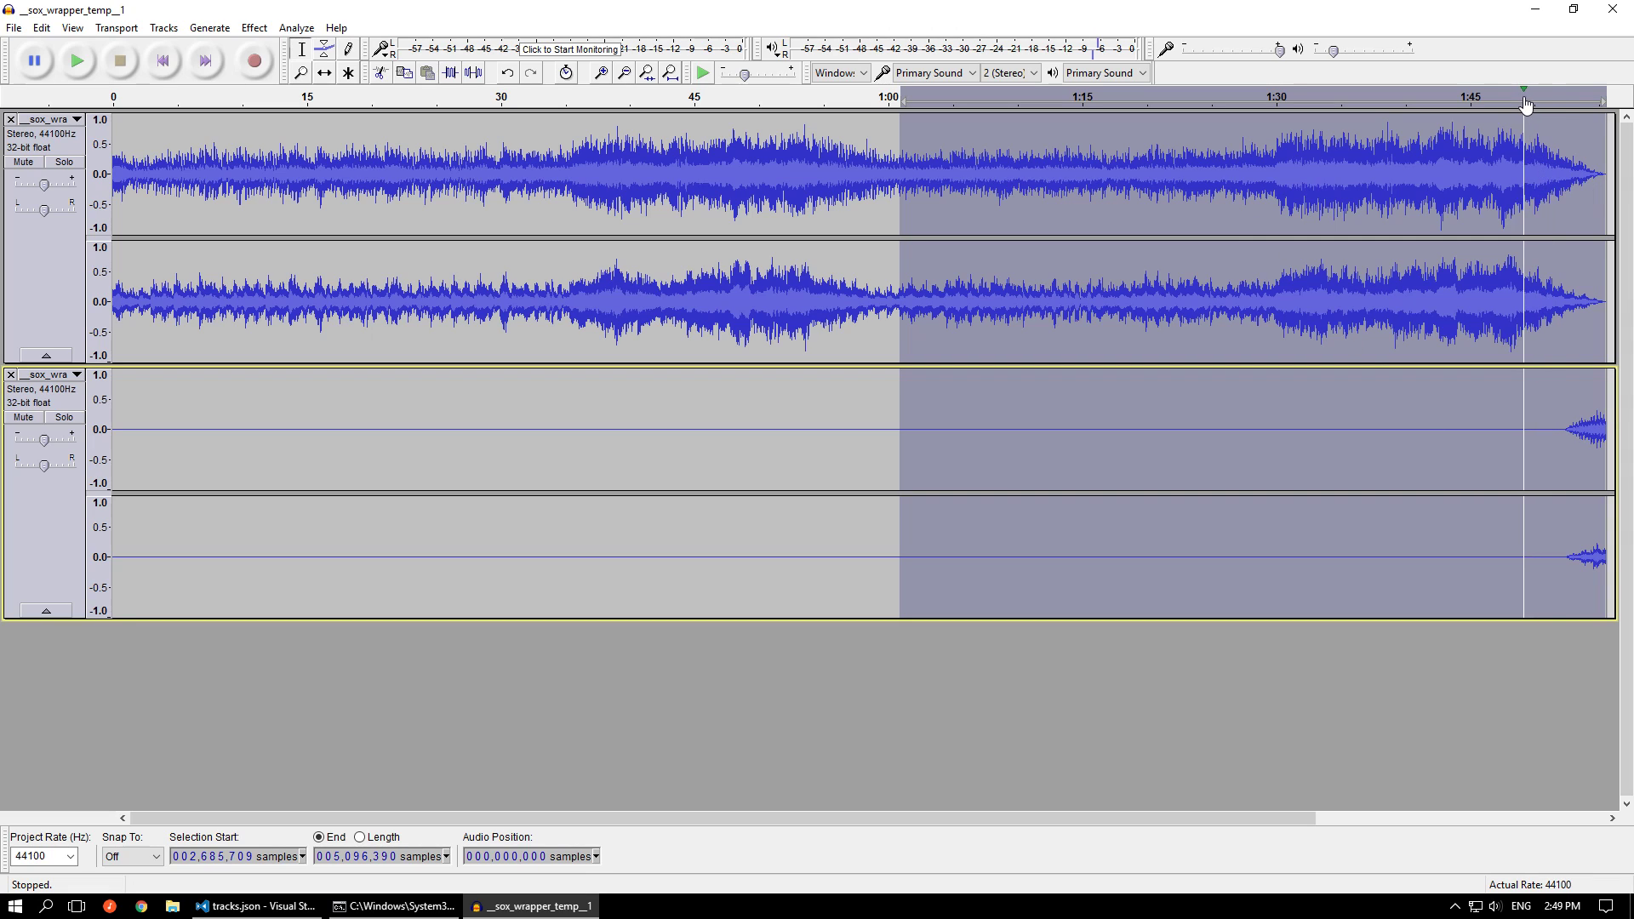
{"action": "left_click", "coordinate": [1461, 100]}
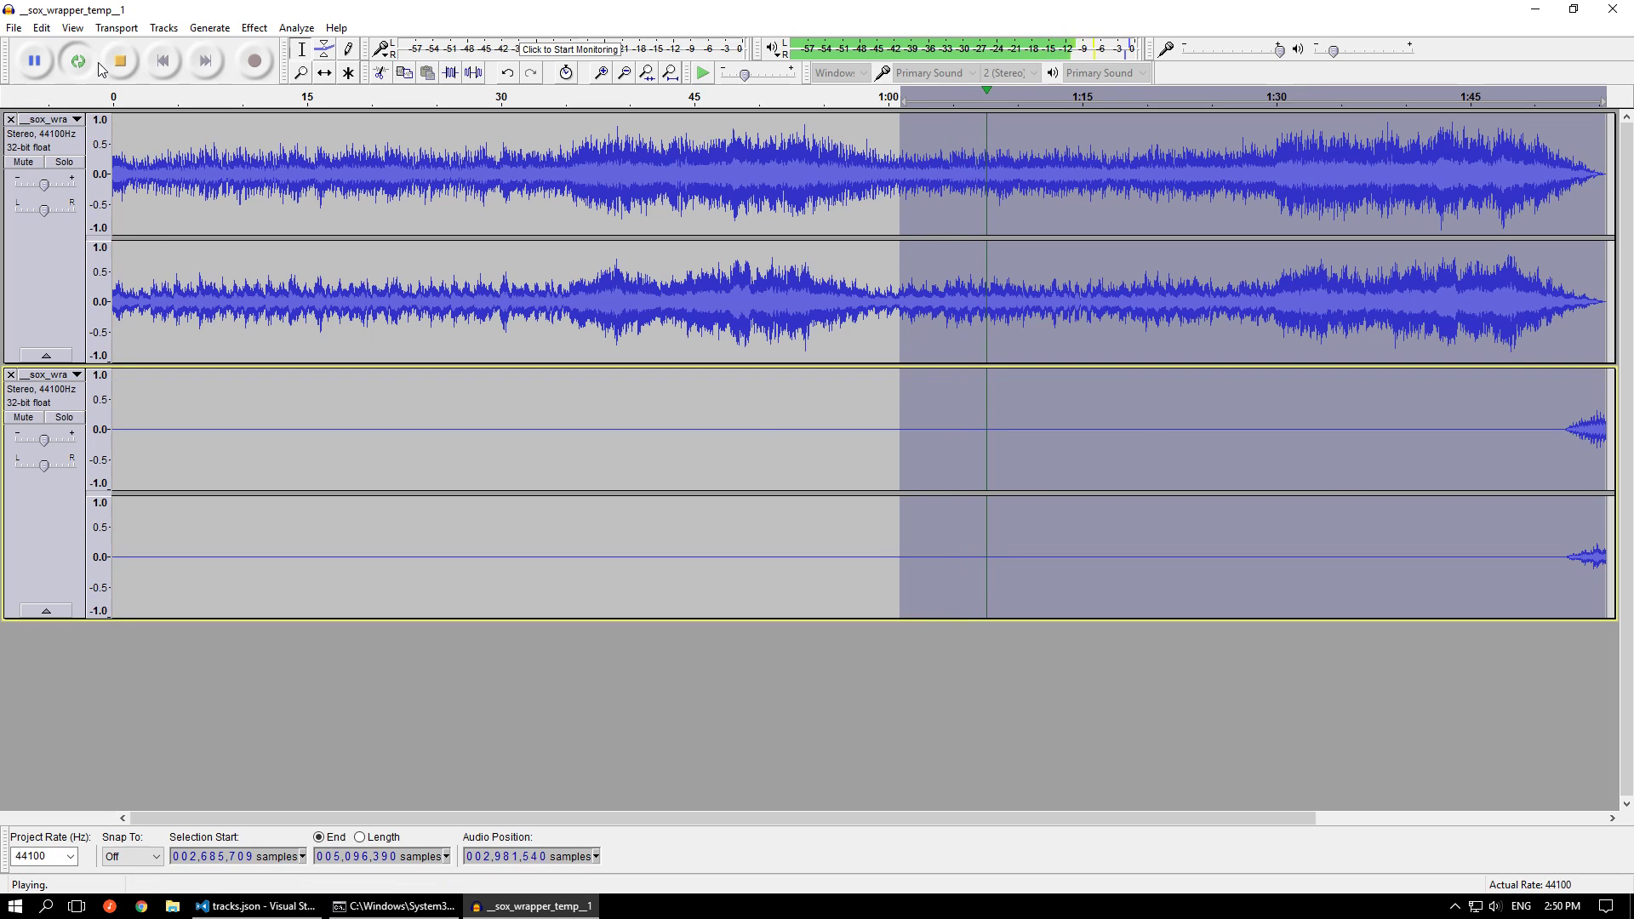
{"action": "key", "text": "space"}
{"action": "left_click", "coordinate": [1554, 107]}
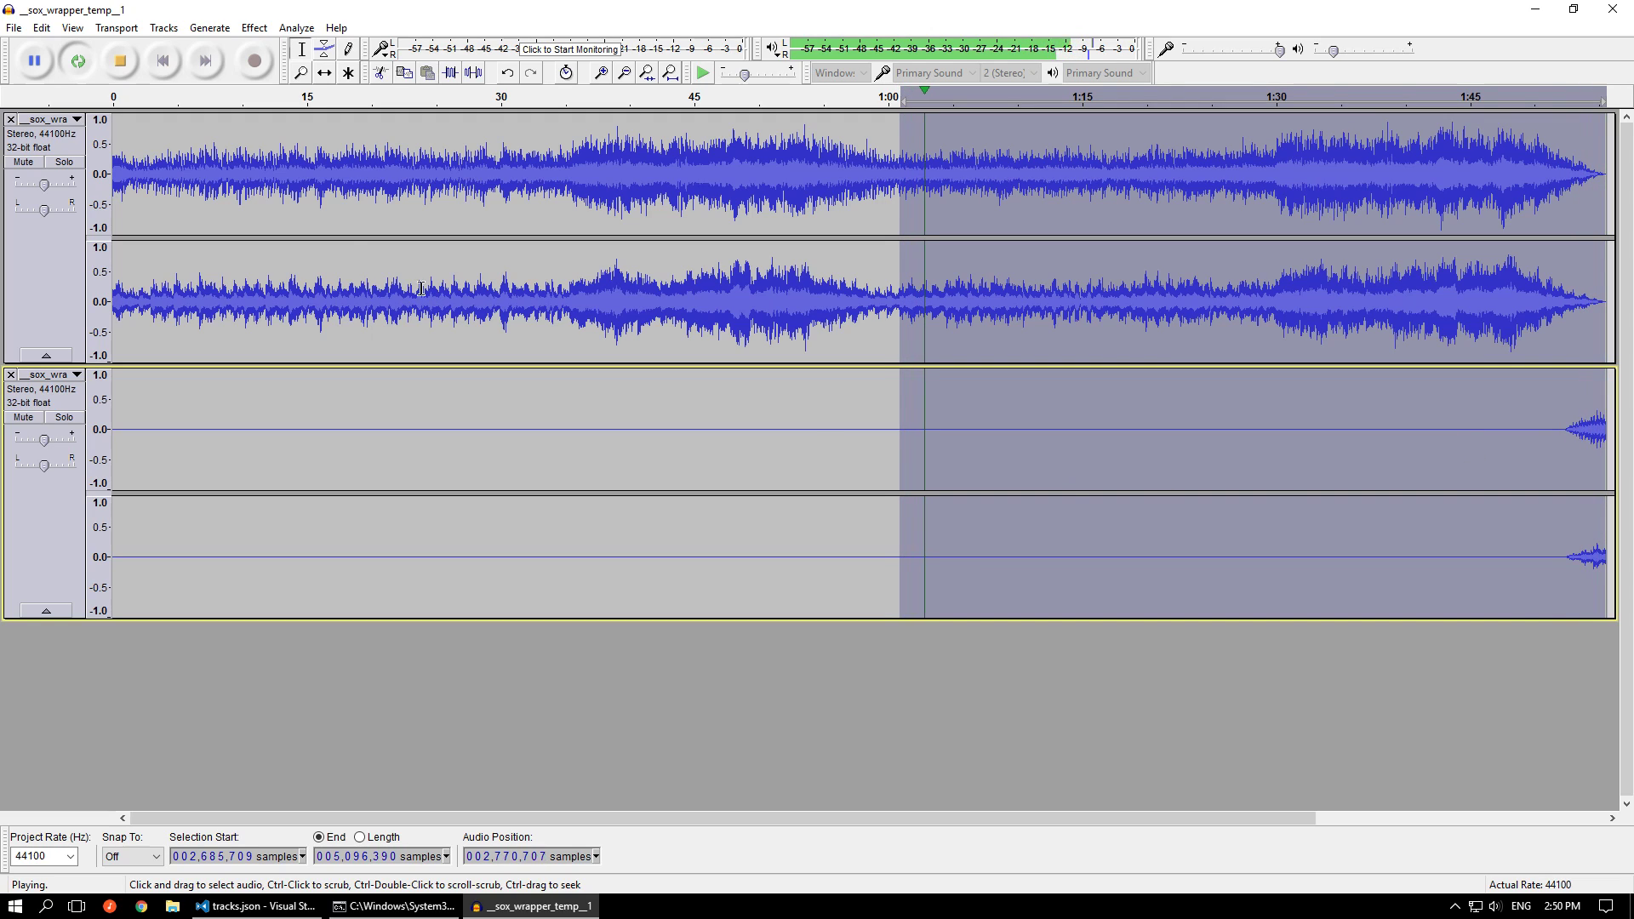
{"action": "left_click", "coordinate": [121, 62]}
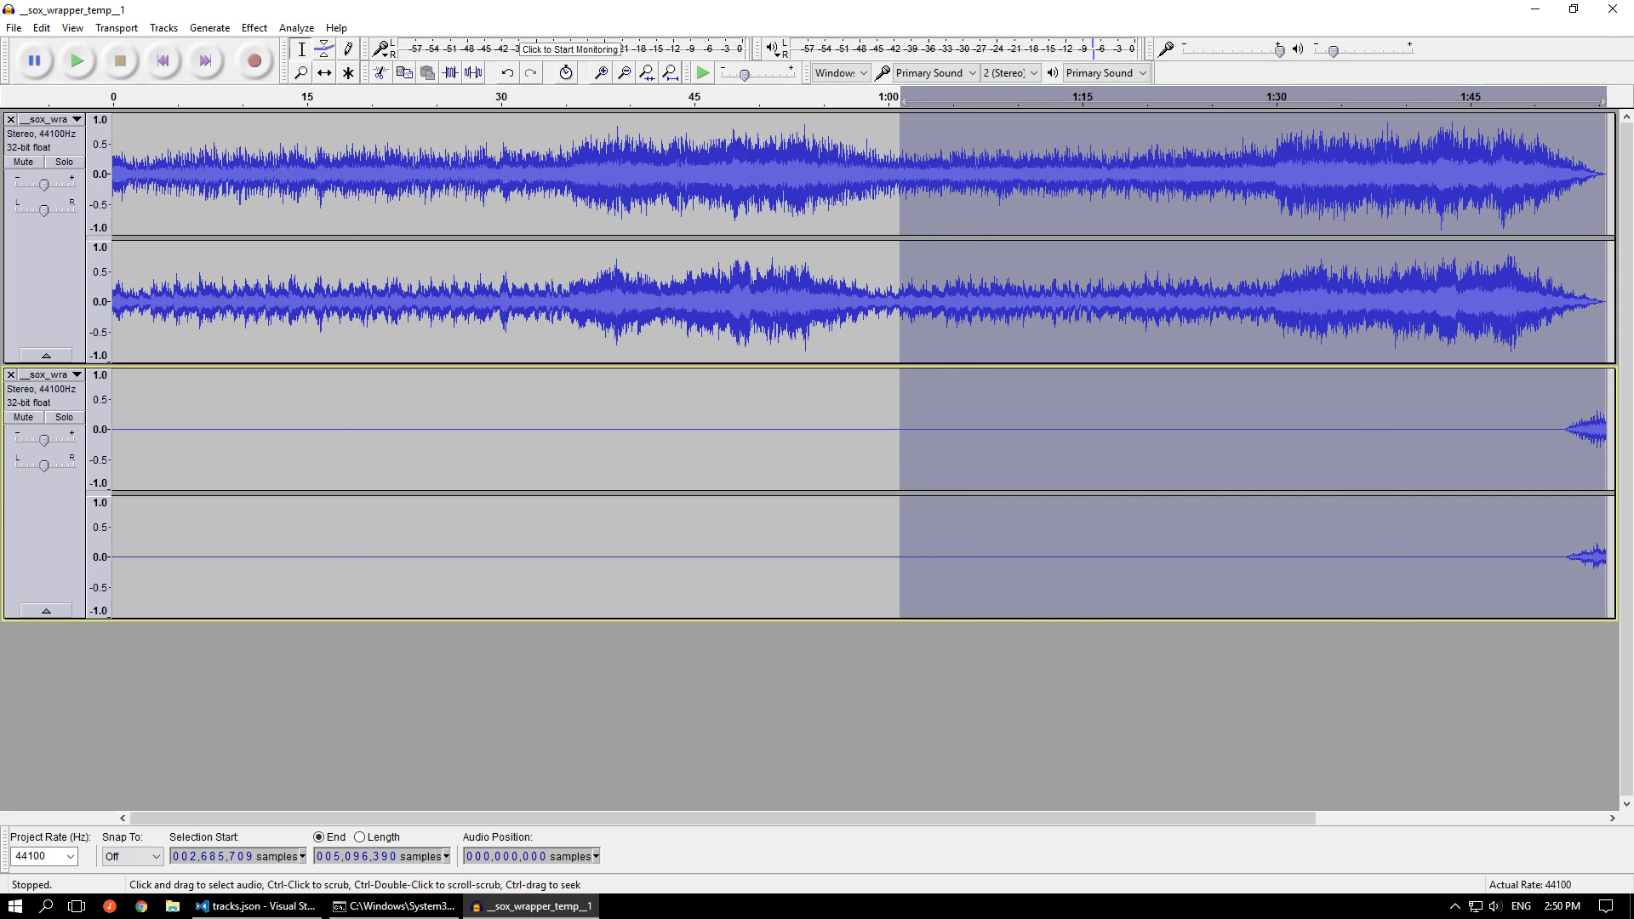
Close the two-track project without saving and measure the length of the audible fade-in section in __sox_wrapper_temp__2
{"action": "left_click", "coordinate": [1612, 10]}
{"action": "left_click", "coordinate": [860, 454]}
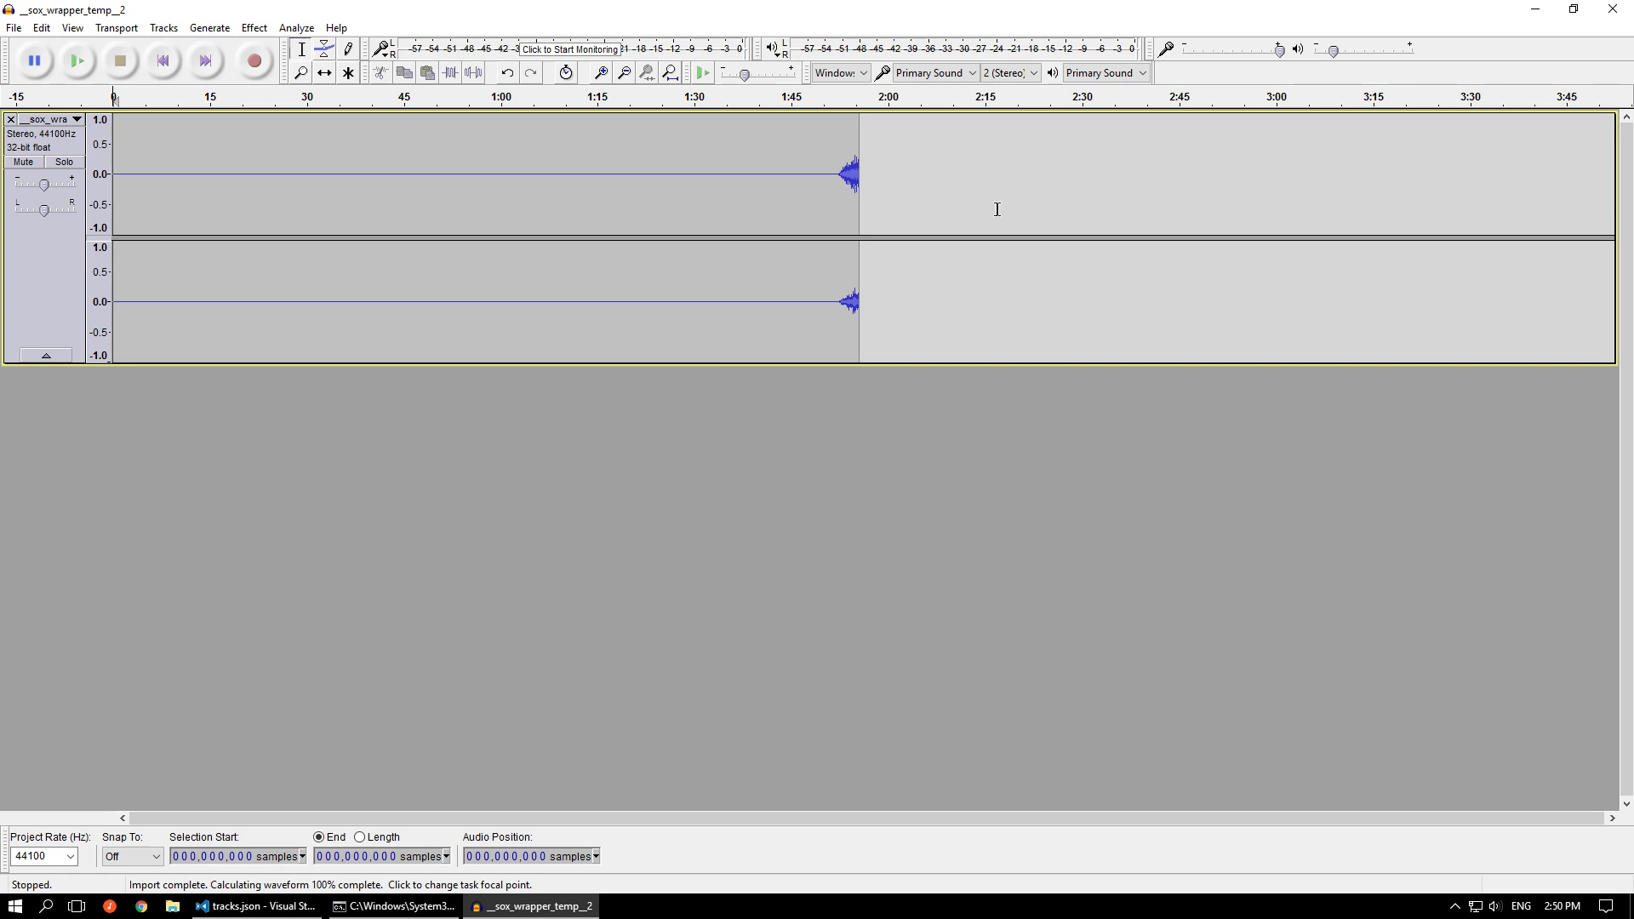
{"action": "scroll", "coordinate": [851, 179], "scroll_direction": "up", "scroll_amount": 5}
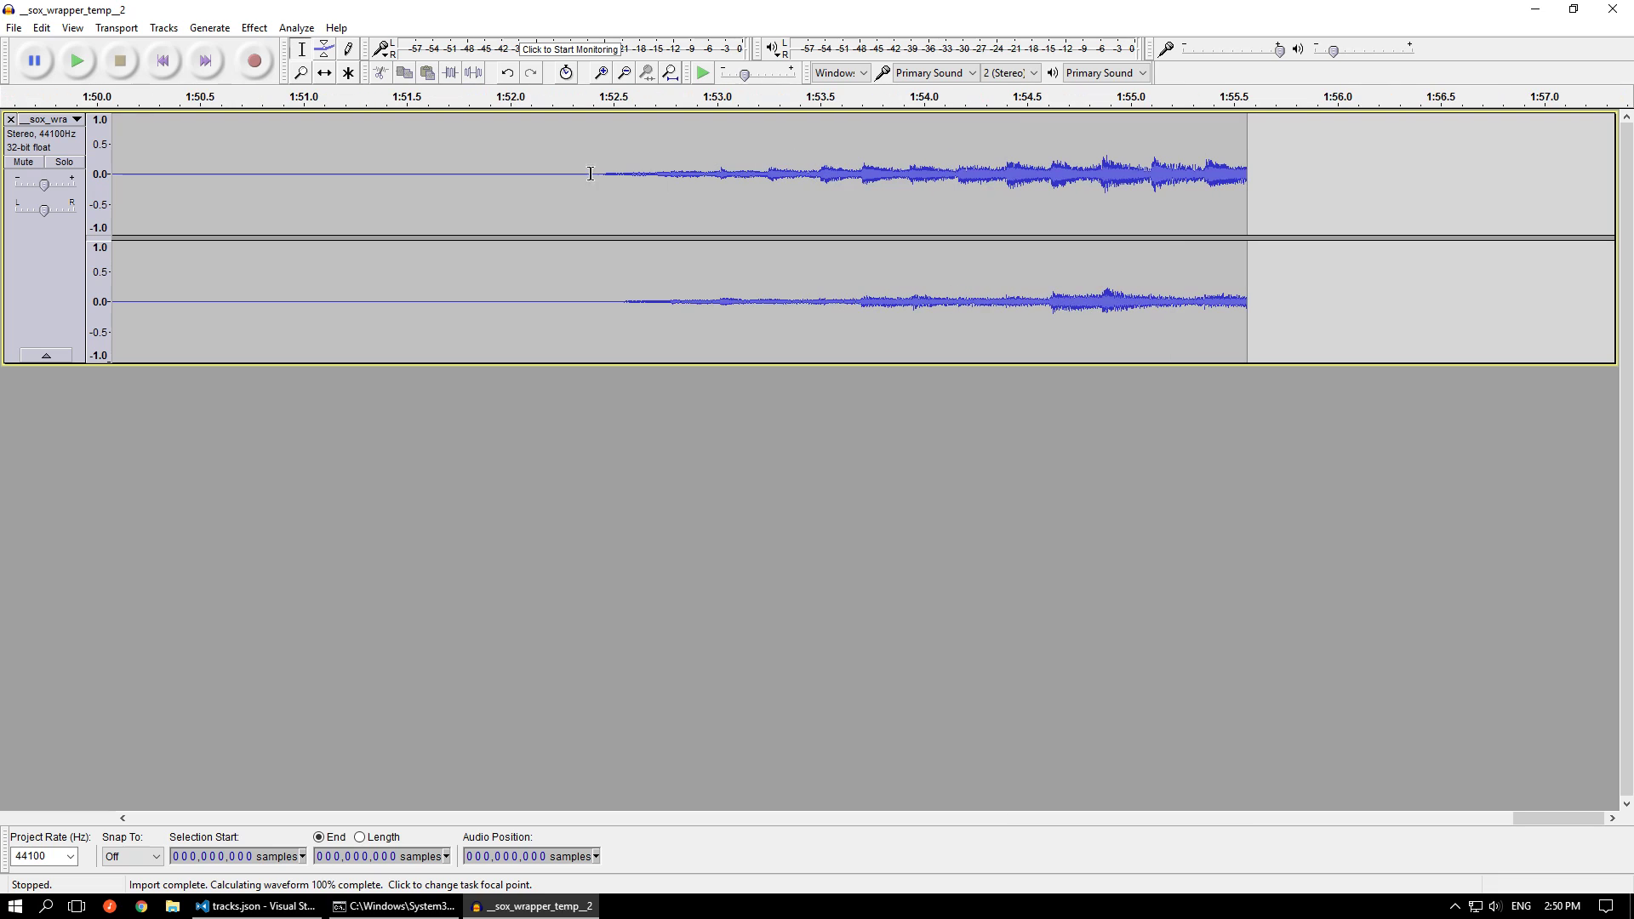
{"action": "left_click_drag", "start_coordinate": [1074, 226], "coordinate": [1248, 228]}
{"action": "left_click", "coordinate": [373, 838]}
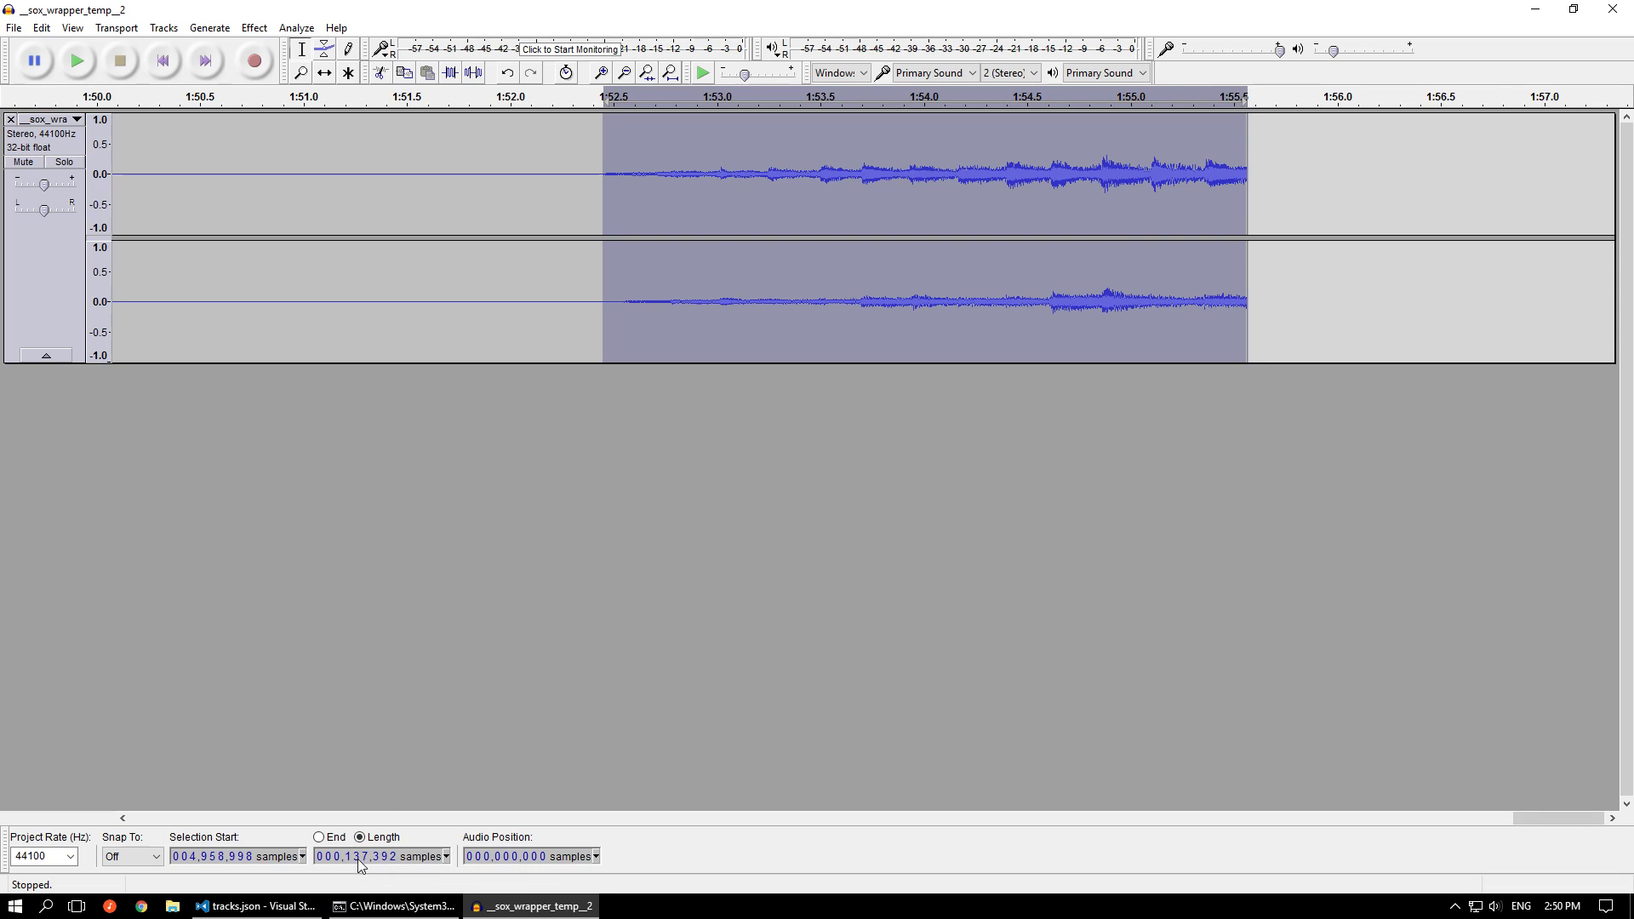
{"action": "left_click_drag", "start_coordinate": [616, 205], "coordinate": [594, 205]}
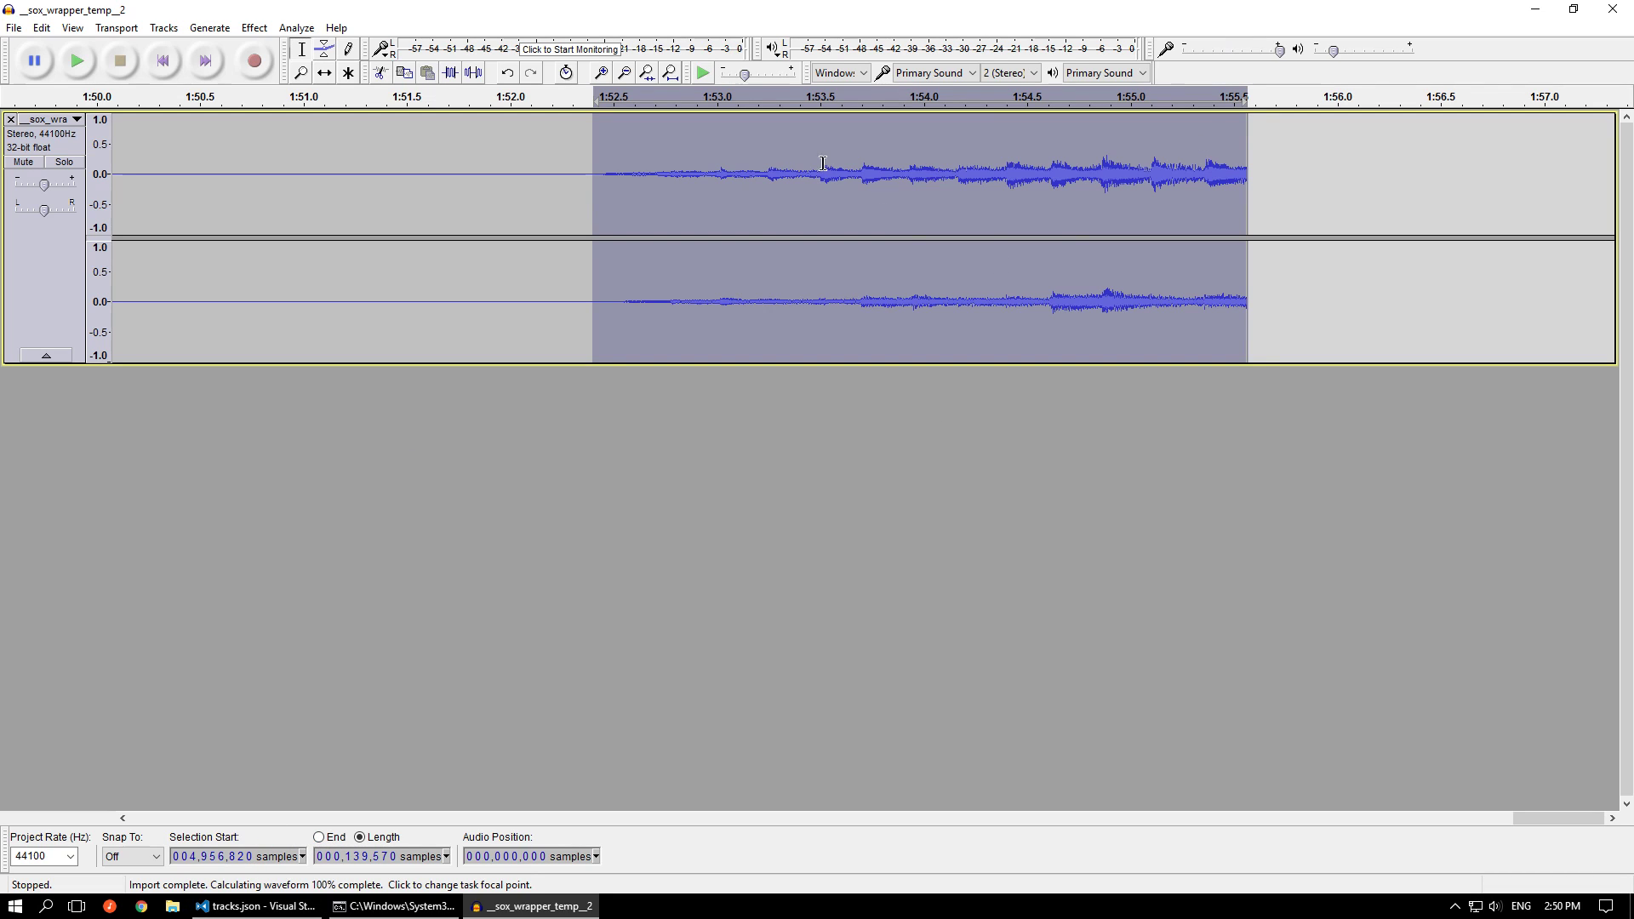
{"action": "left_click", "coordinate": [330, 845]}
Close the __sox_wrapper_temp__2 project without saving and return to tracks.json in Visual Studio Code
{"action": "left_click", "coordinate": [1612, 10]}
{"action": "left_click", "coordinate": [860, 454]}
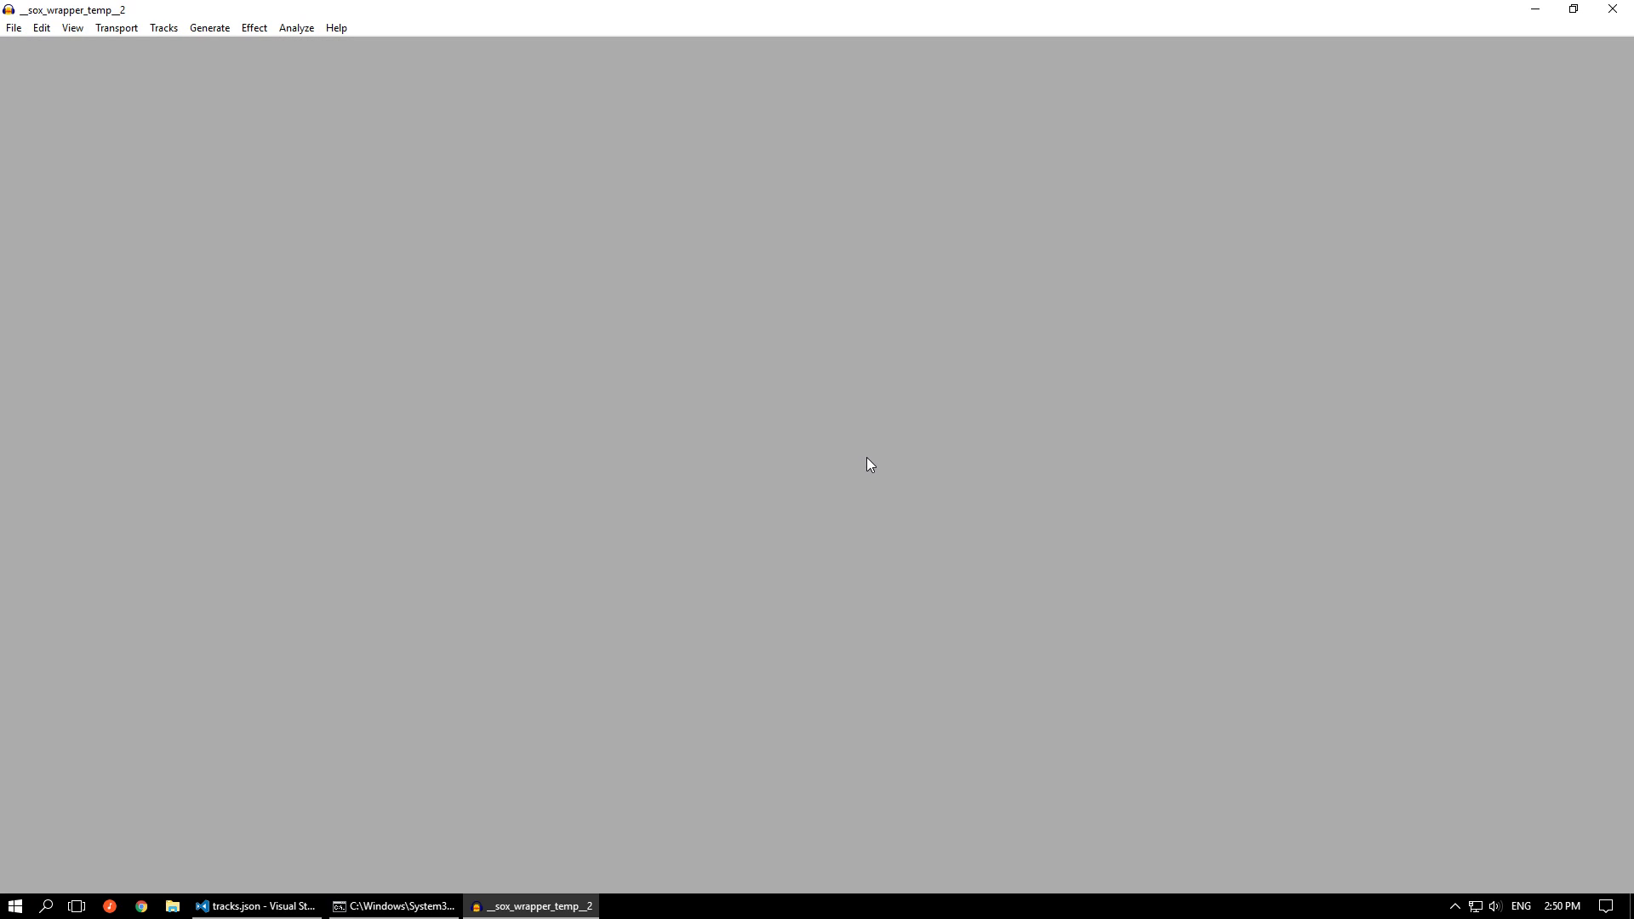
{"action": "left_click", "coordinate": [1021, 706]}
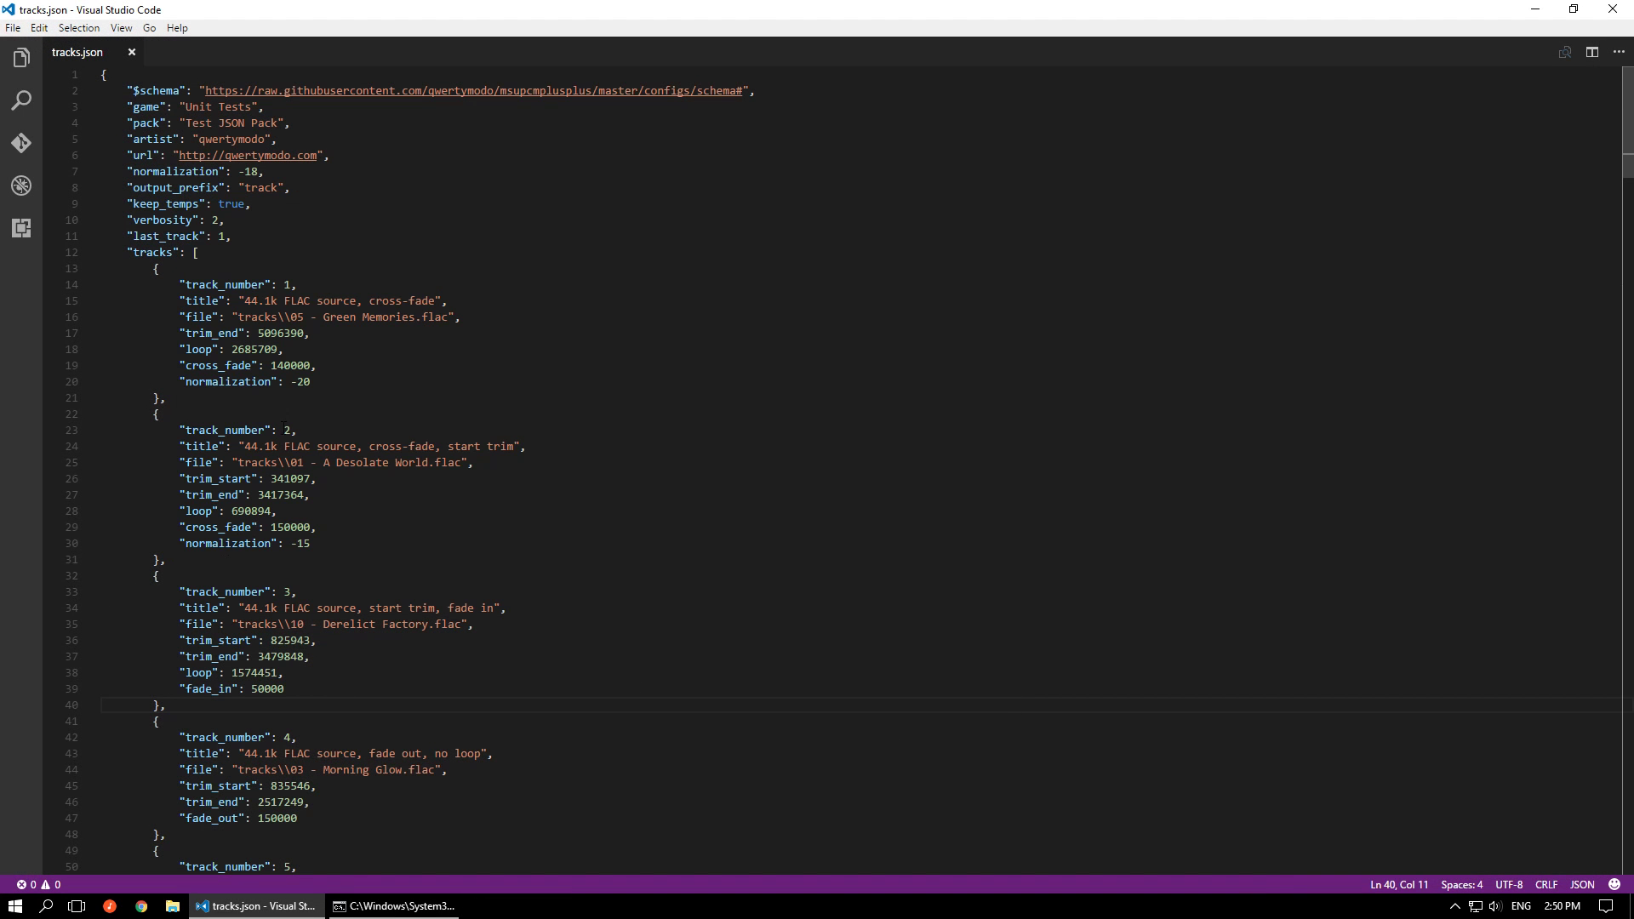
Examine the cross_fade value of track 1 and the full settings of tracks 2 and 3 in tracks.json
{"action": "double_click", "coordinate": [300, 365]}
{"action": "left_click_drag", "start_coordinate": [326, 546], "coordinate": [95, 432]}
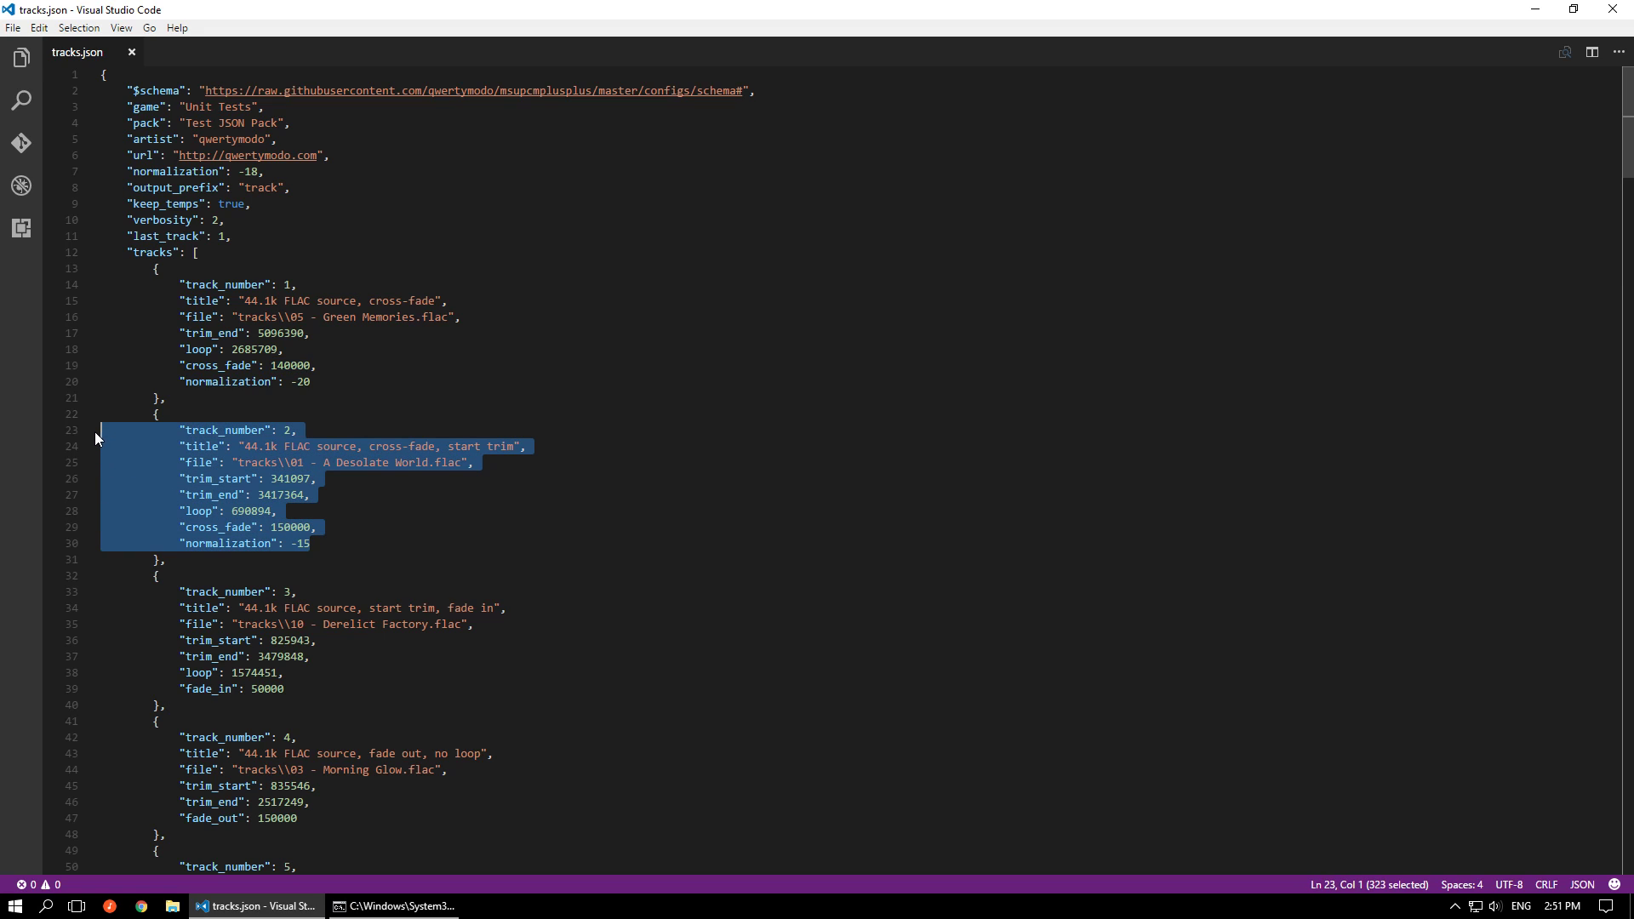
{"action": "scroll", "coordinate": [255, 446], "scroll_direction": "down", "scroll_amount": 4}
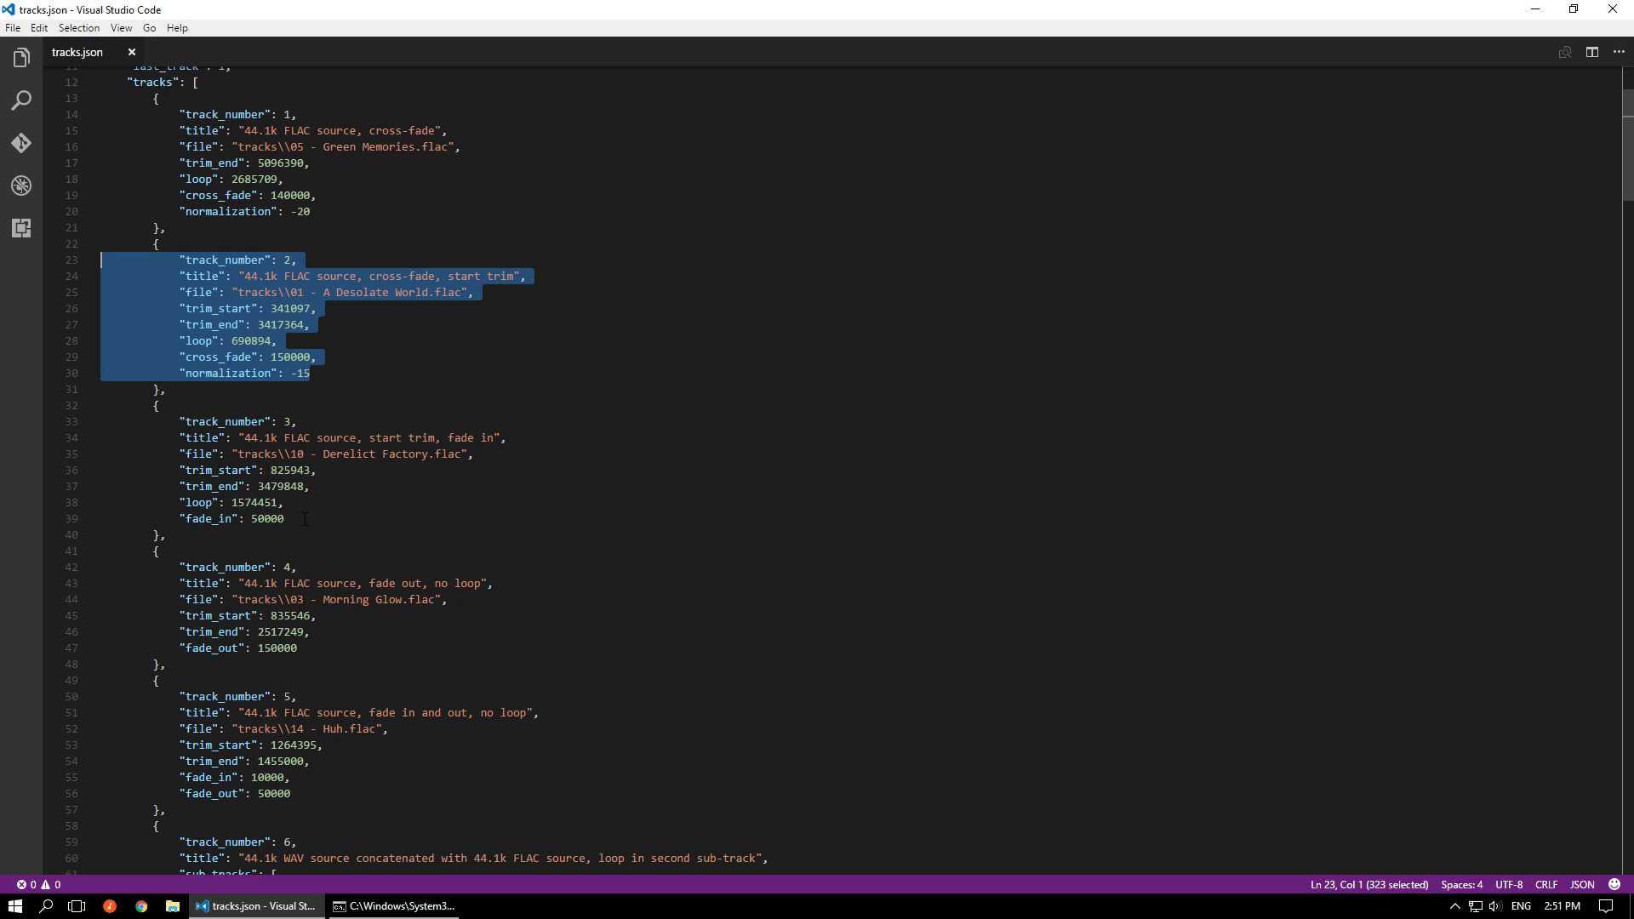
{"action": "left_click_drag", "start_coordinate": [305, 519], "coordinate": [141, 421]}
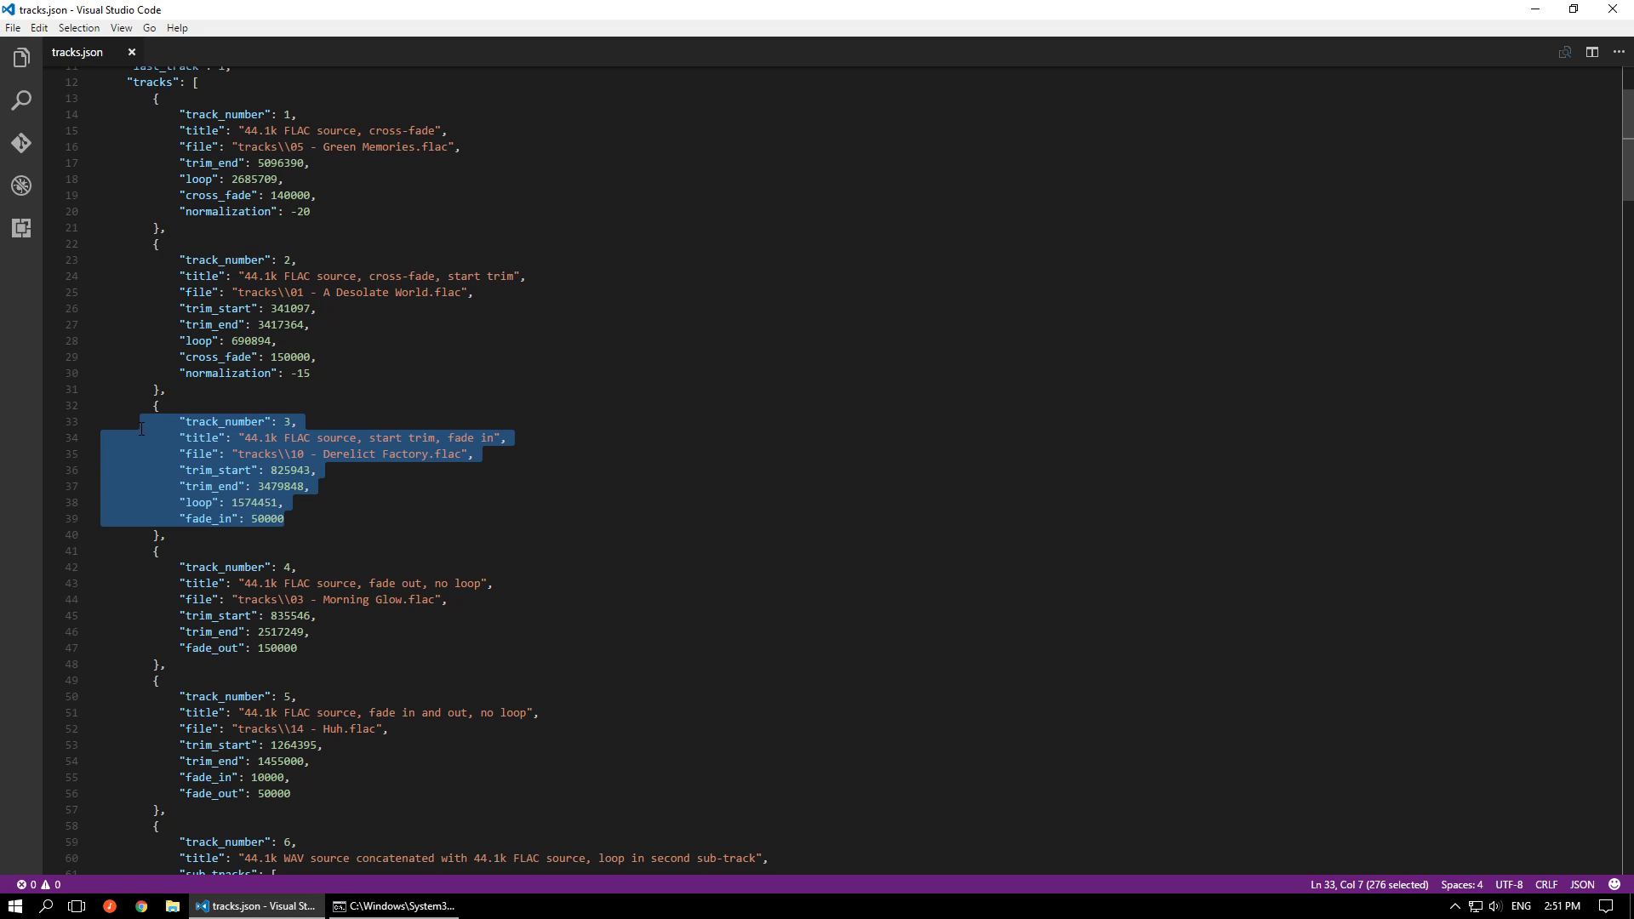
Examine the trim_start and fade_in lines of track 3 in tracks.json
{"action": "left_click", "coordinate": [368, 515]}
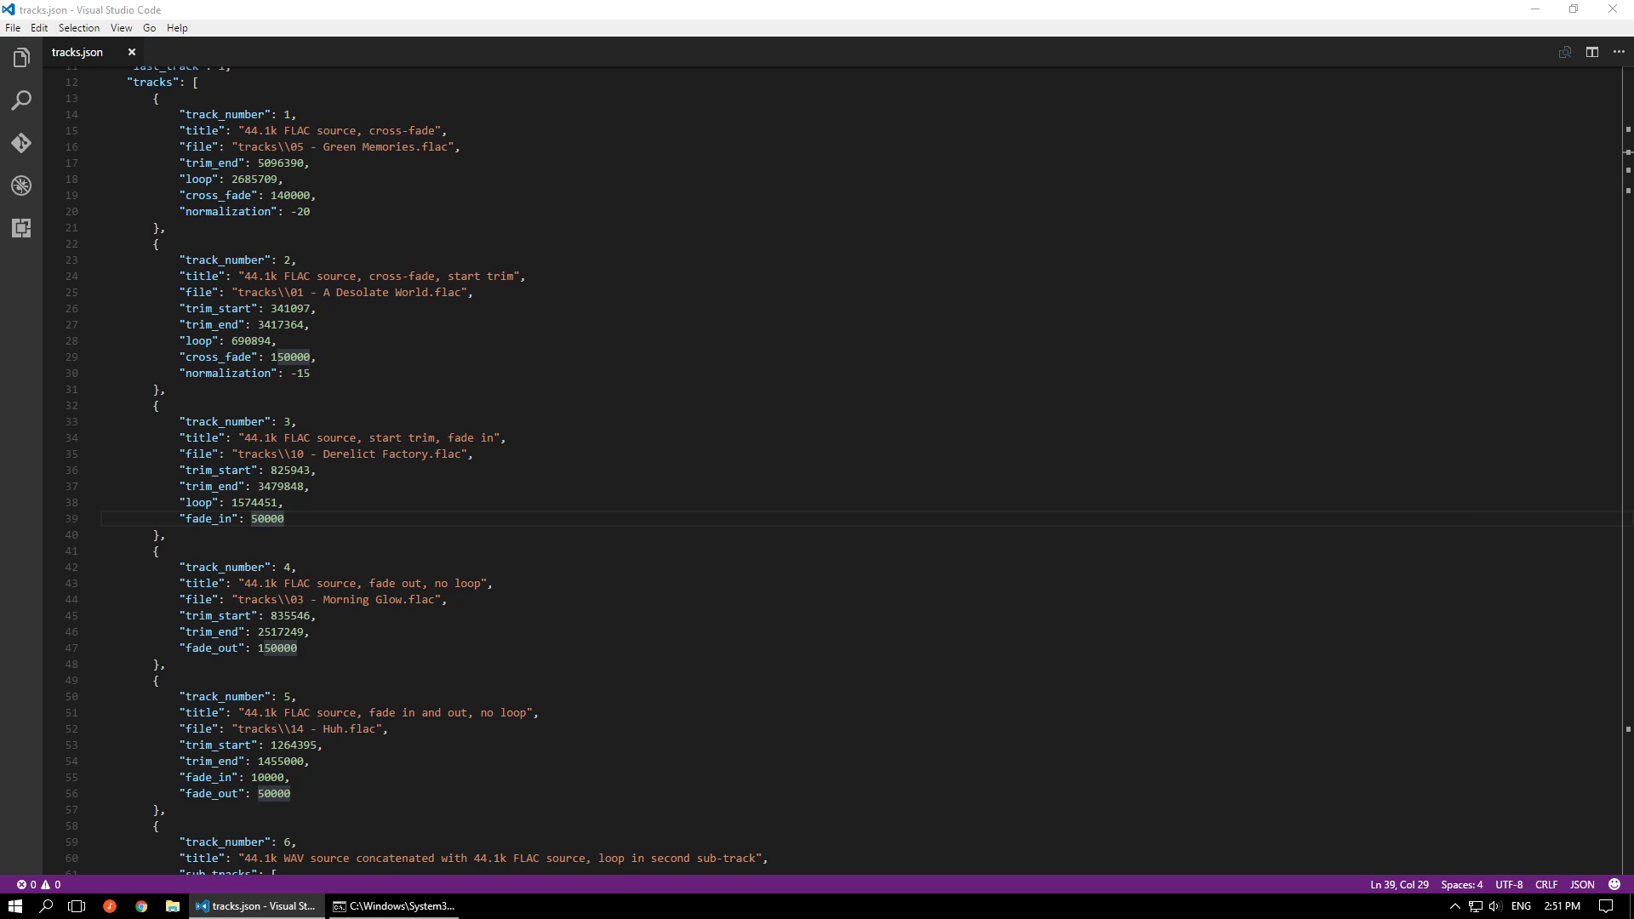
{"action": "left_click_drag", "start_coordinate": [178, 469], "coordinate": [323, 475]}
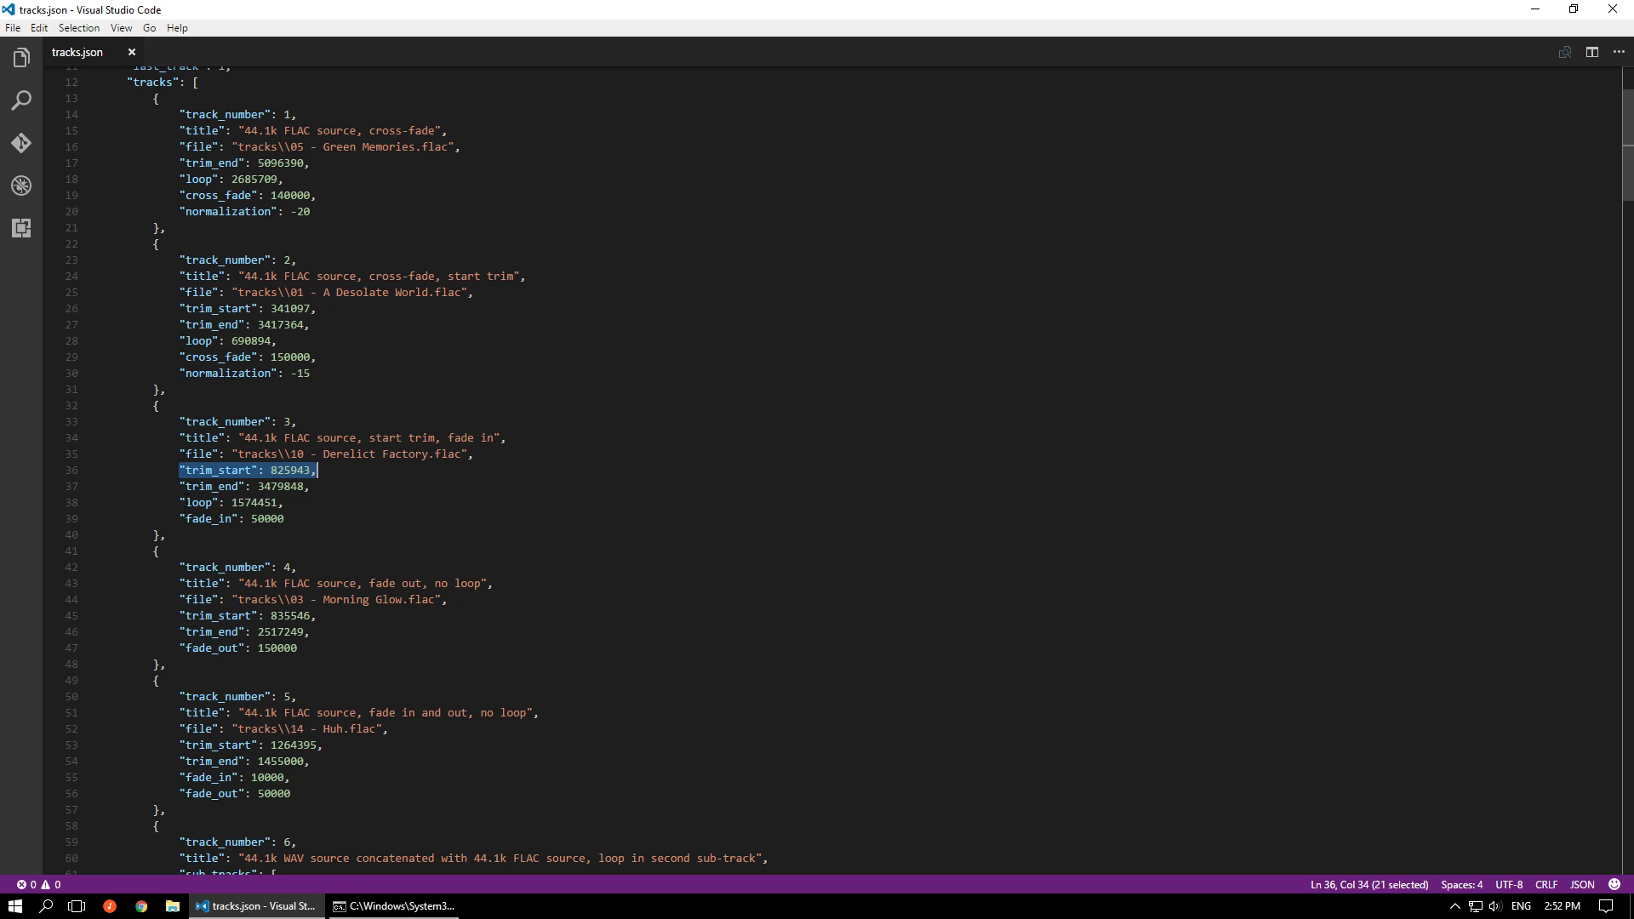
{"action": "left_click_drag", "start_coordinate": [180, 518], "coordinate": [290, 522]}
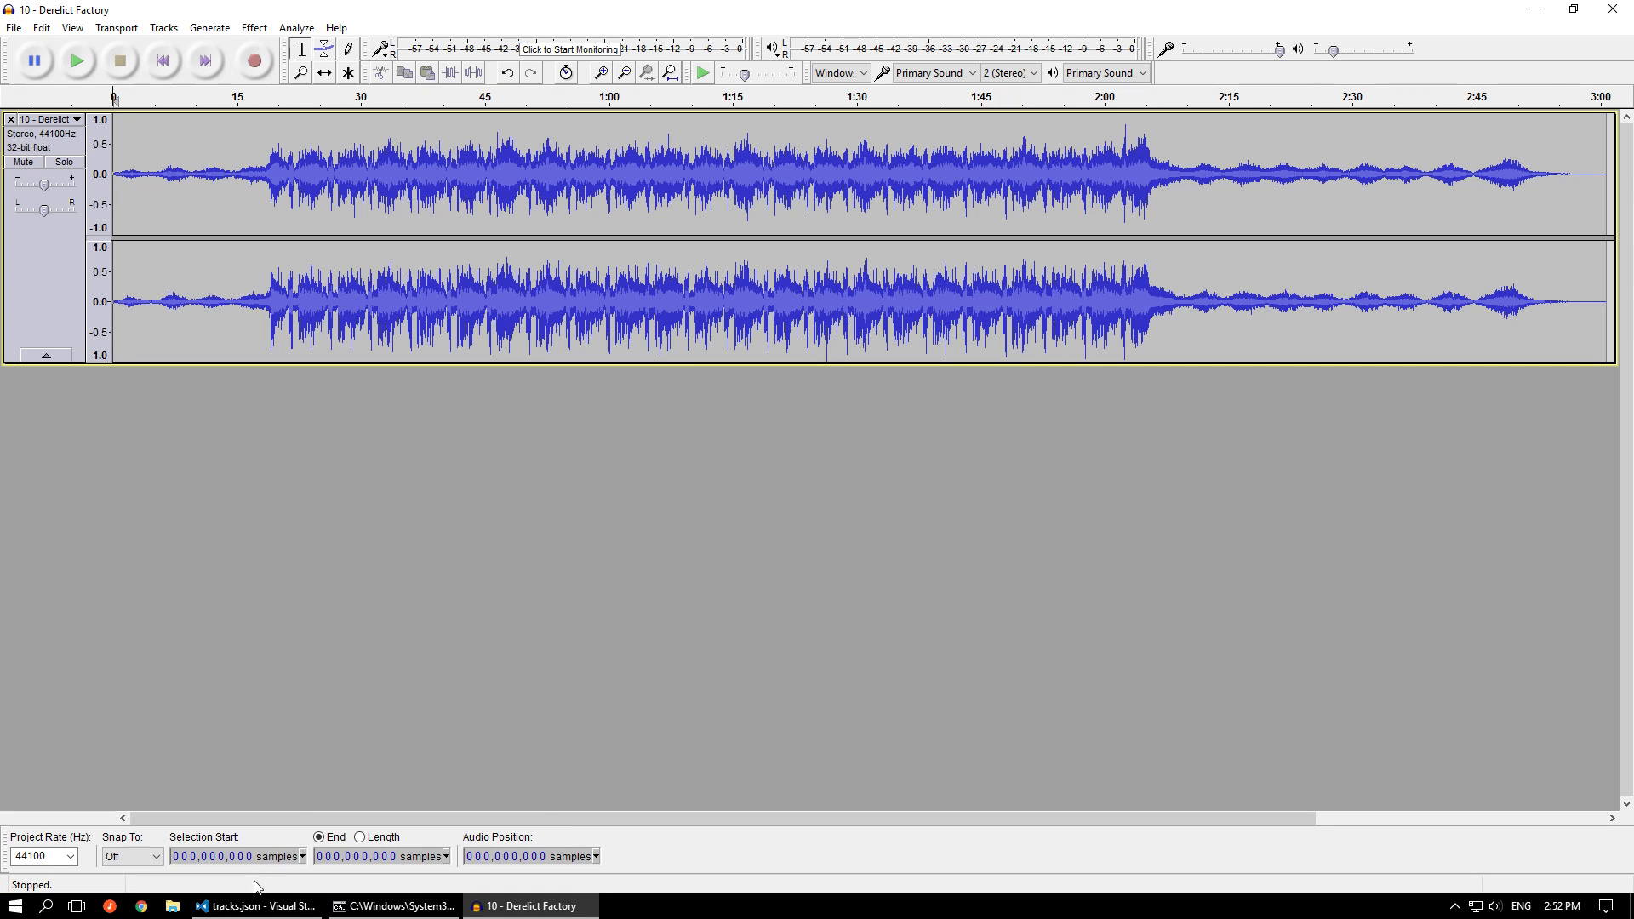
In Audacity, set the selection start of 10 - Derelict Factory to sample 825943 and play briefly from there
{"action": "mouse_move", "coordinate": [280, 912]}
{"action": "mouse_move", "coordinate": [278, 861]}
{"action": "left_click", "coordinate": [206, 857]}
{"action": "type", "text": "825900"}
{"action": "type", "text": "43"}
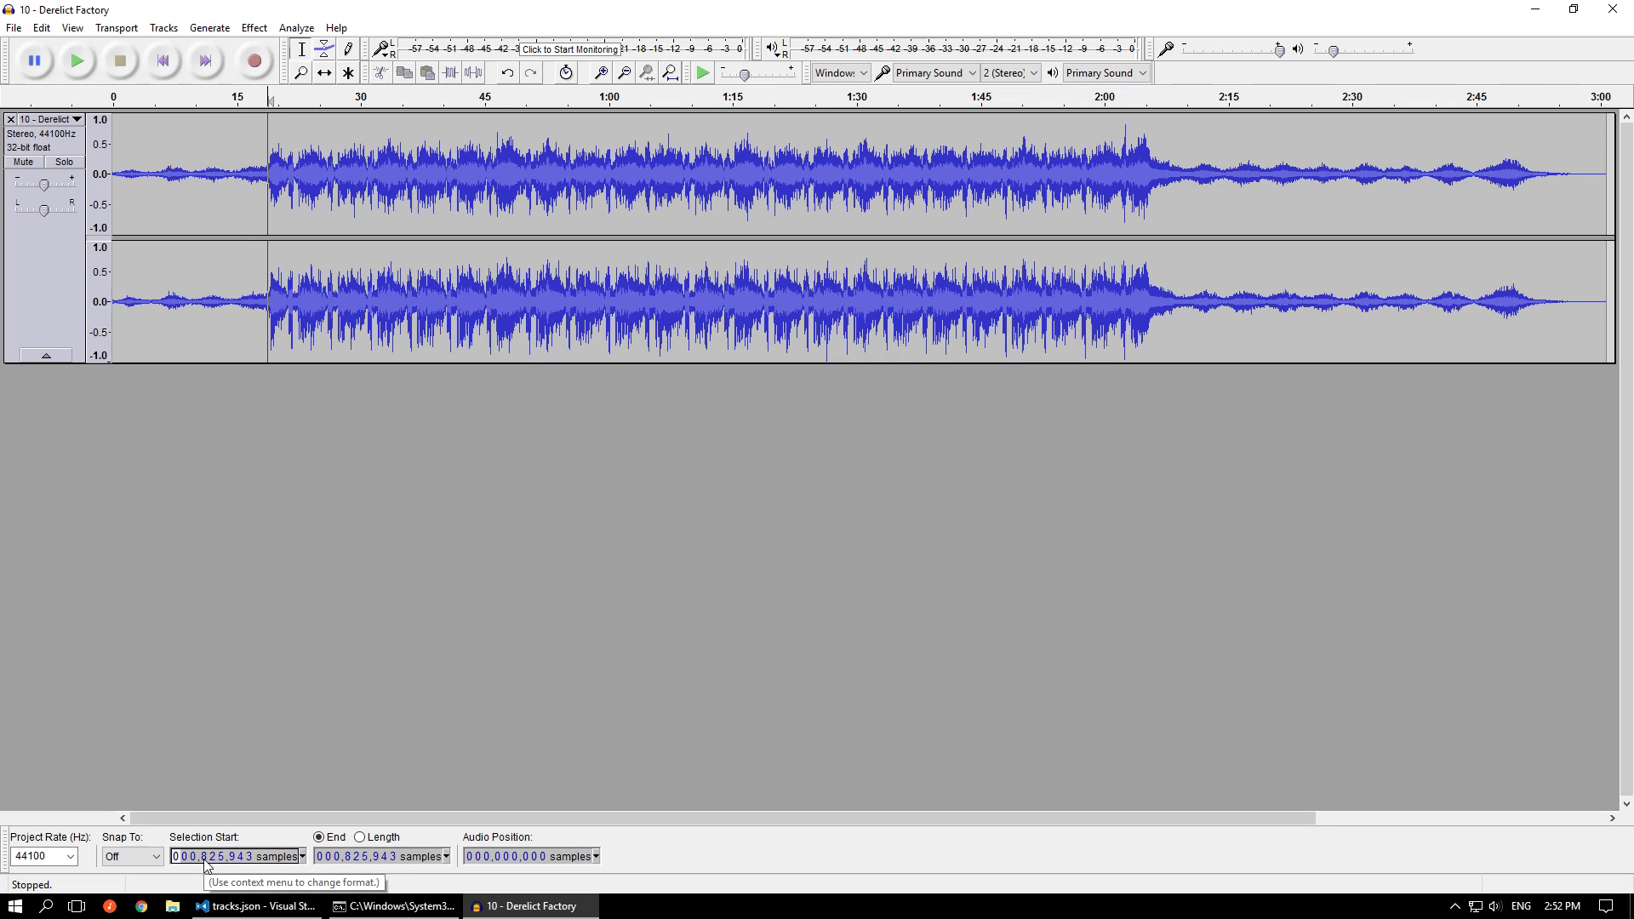
{"action": "key", "text": "space"}
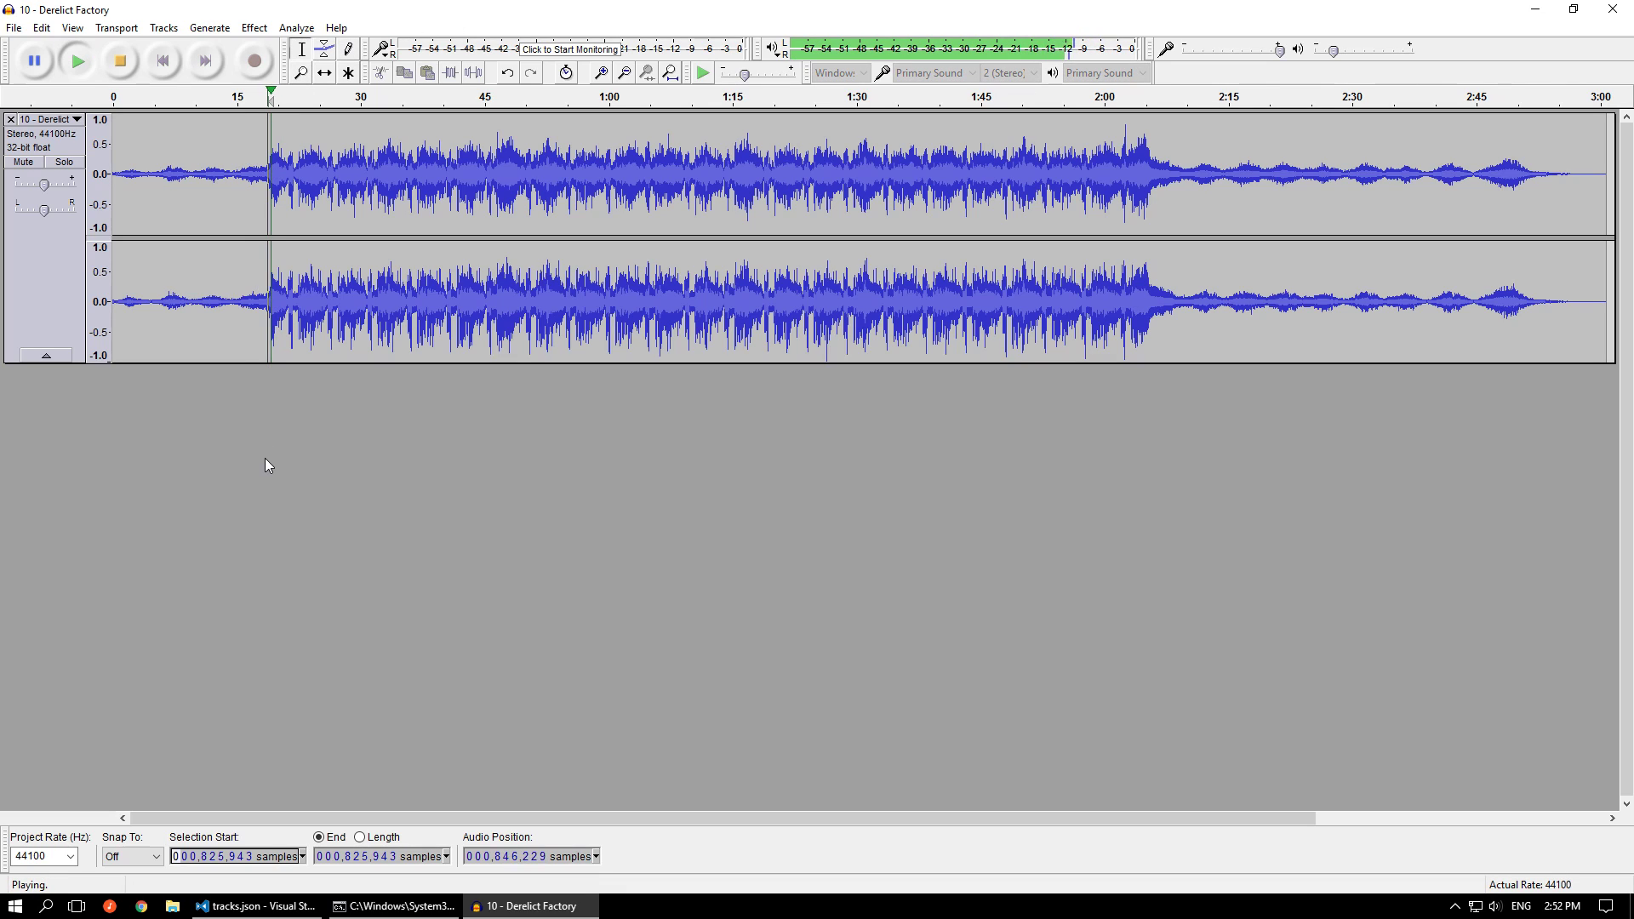
{"action": "key", "text": "space"}
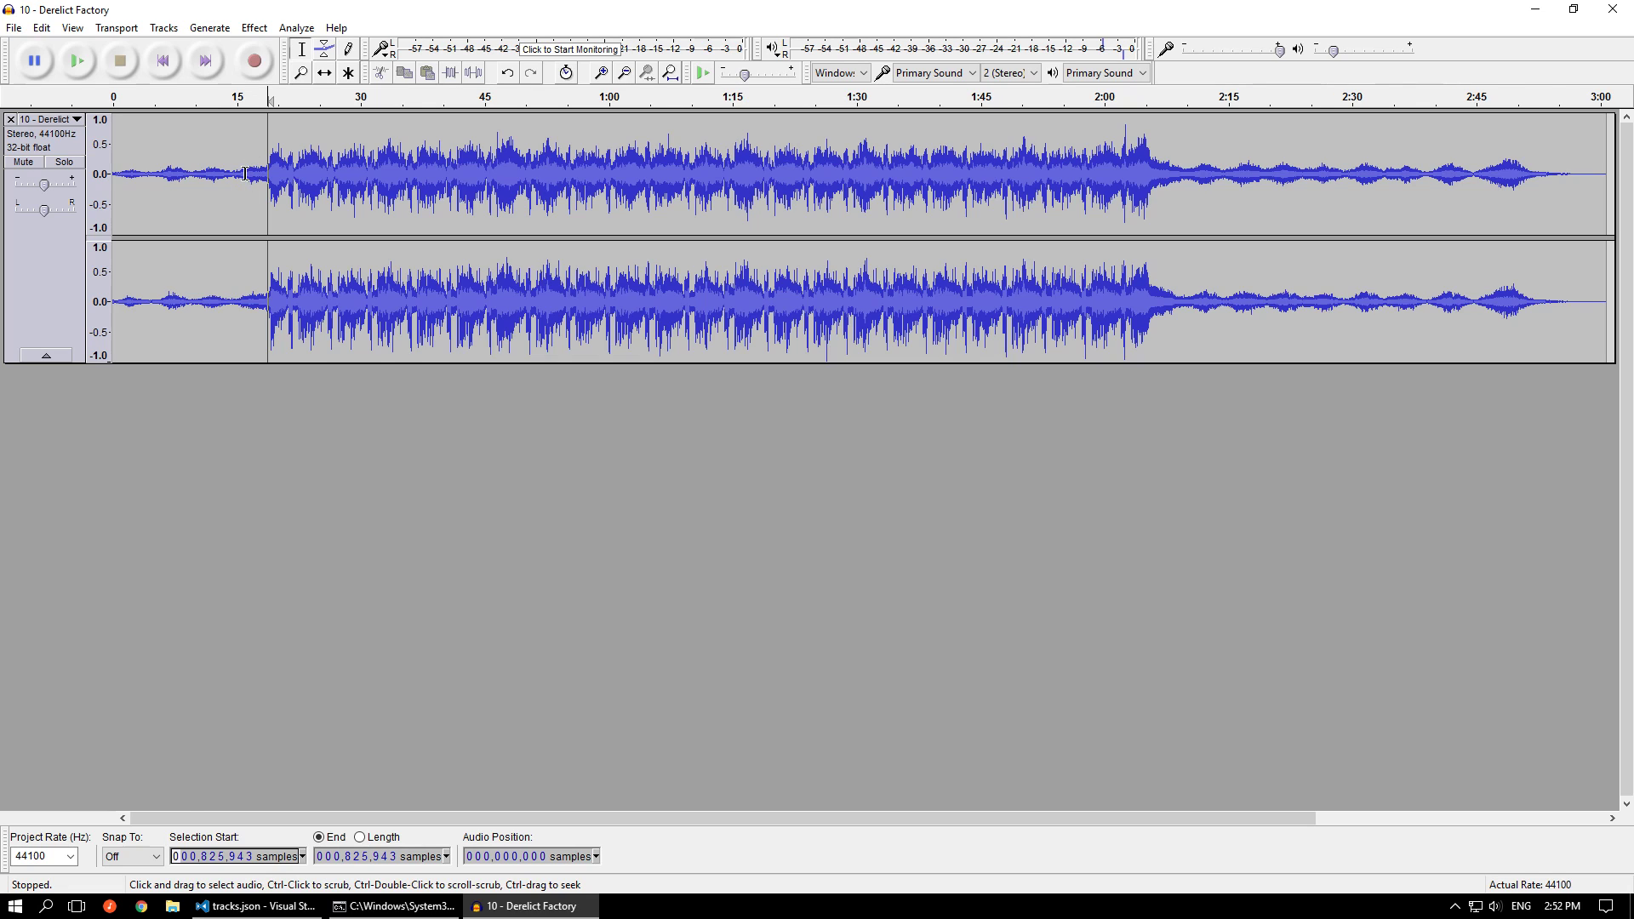
Play the quiet passage before the trim point from about 15.2 s, then select about 14.8 to 18 s
{"action": "scroll", "coordinate": [244, 174], "scroll_direction": "up", "scroll_amount": 2, "text": "ctrl"}
{"action": "left_click", "coordinate": [219, 174], "text": "shift"}
{"action": "key", "text": "space"}
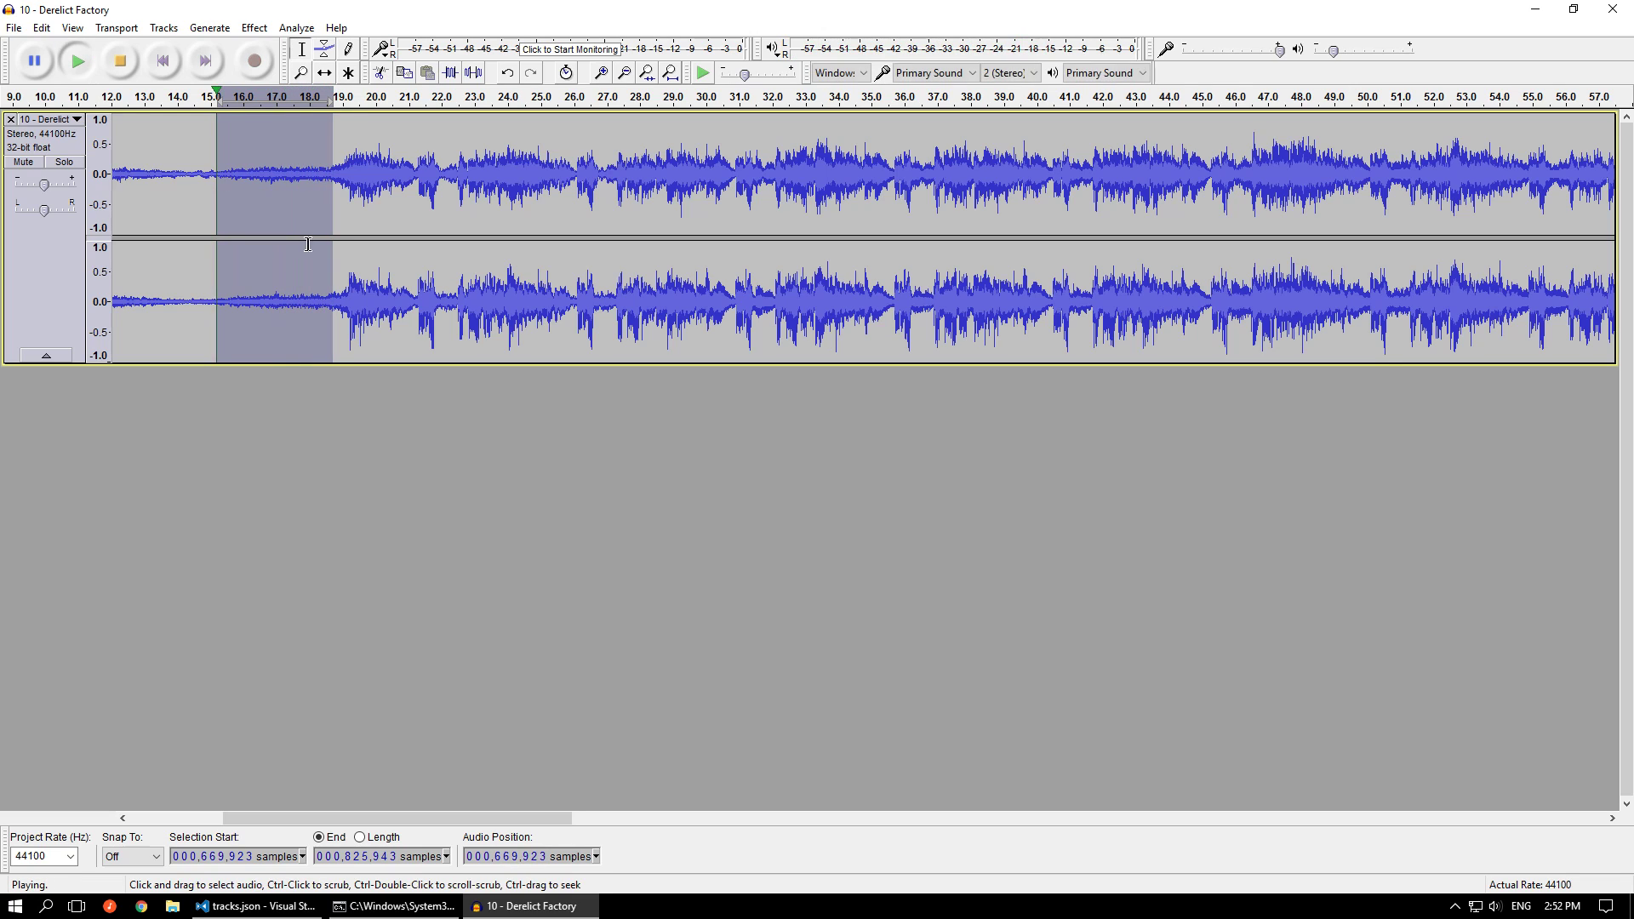
{"action": "left_click", "coordinate": [351, 174]}
{"action": "left_click_drag", "start_coordinate": [205, 174], "coordinate": [308, 176]}
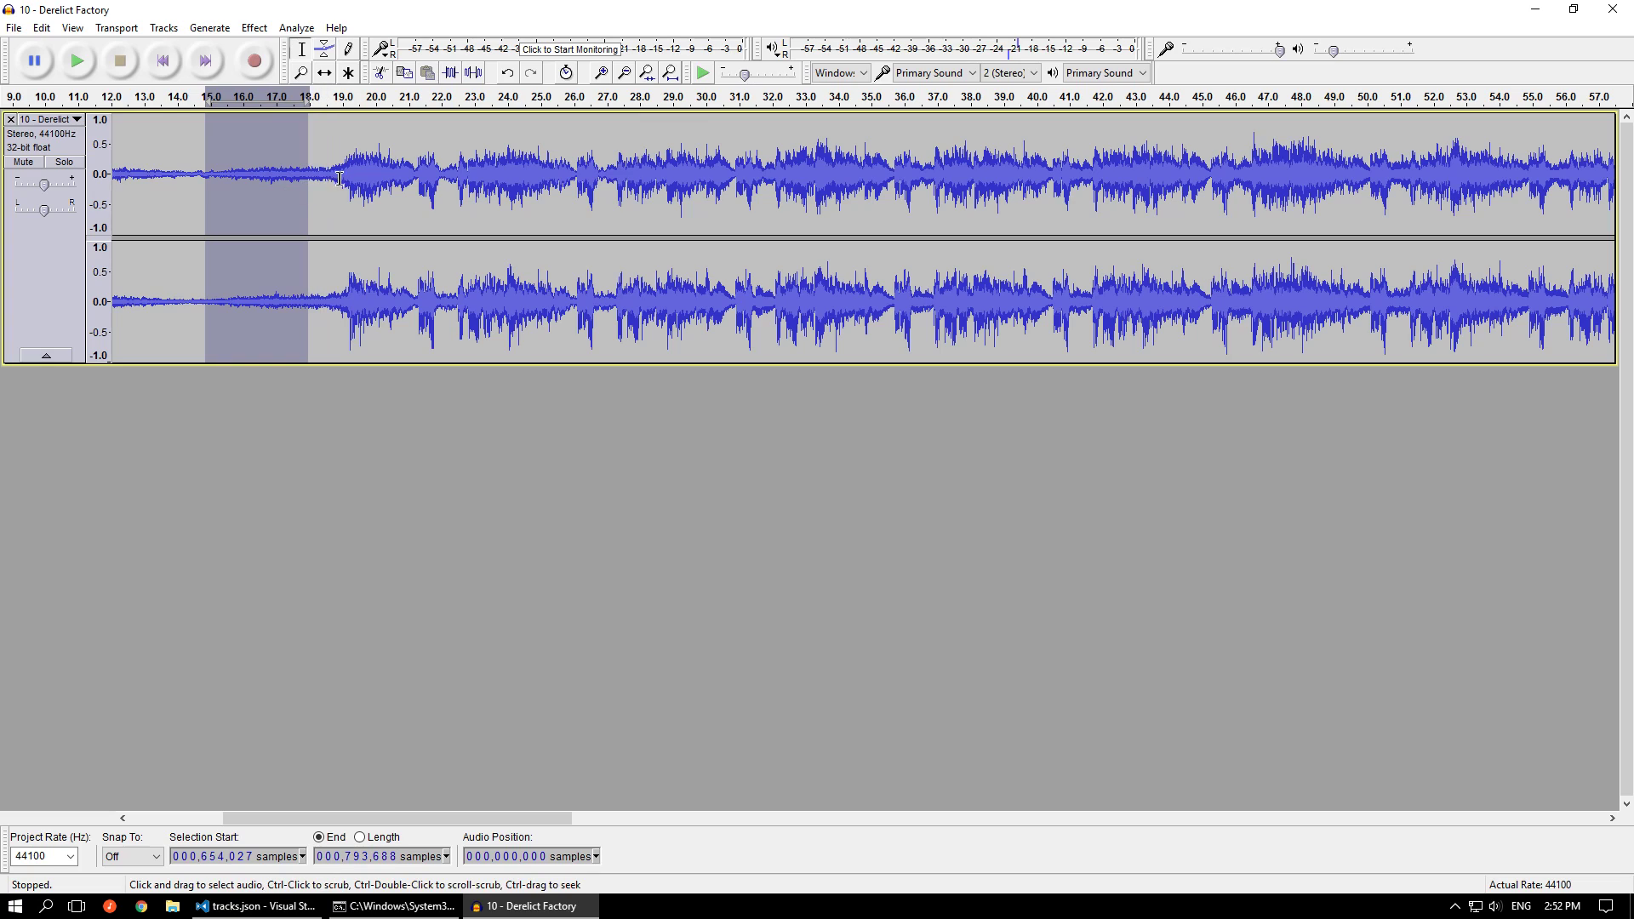
Play from sample 819,804, just before the trim point, and close the 10 - Derelict Factory project without saving
{"action": "left_click", "coordinate": [329, 173]}
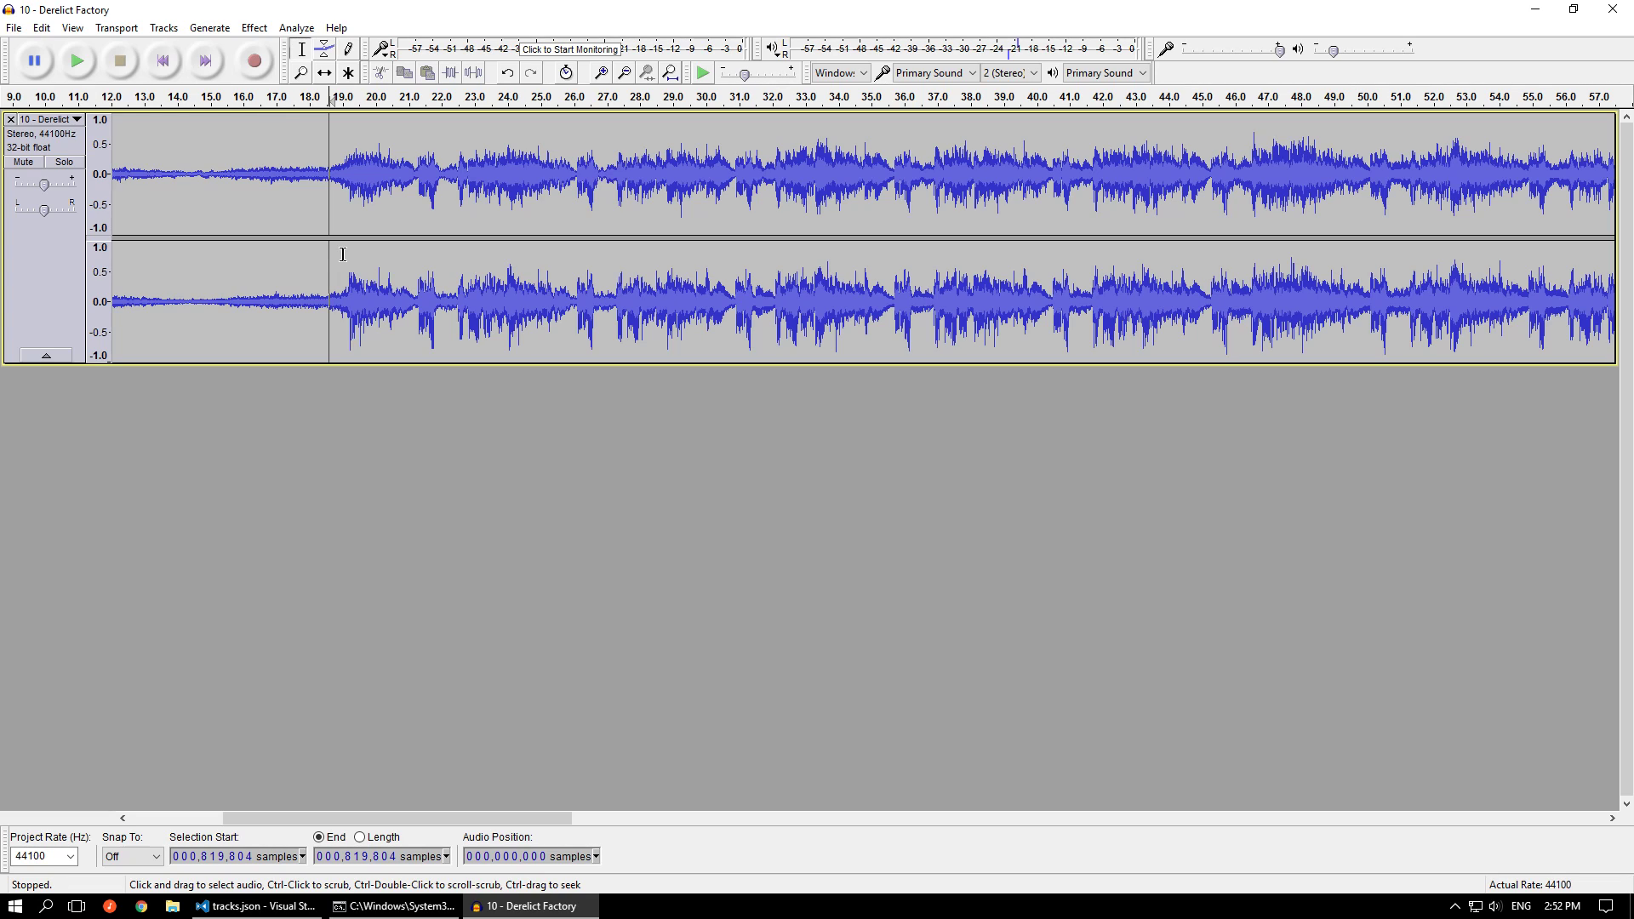
{"action": "key", "text": "space"}
{"action": "key", "text": "space"}
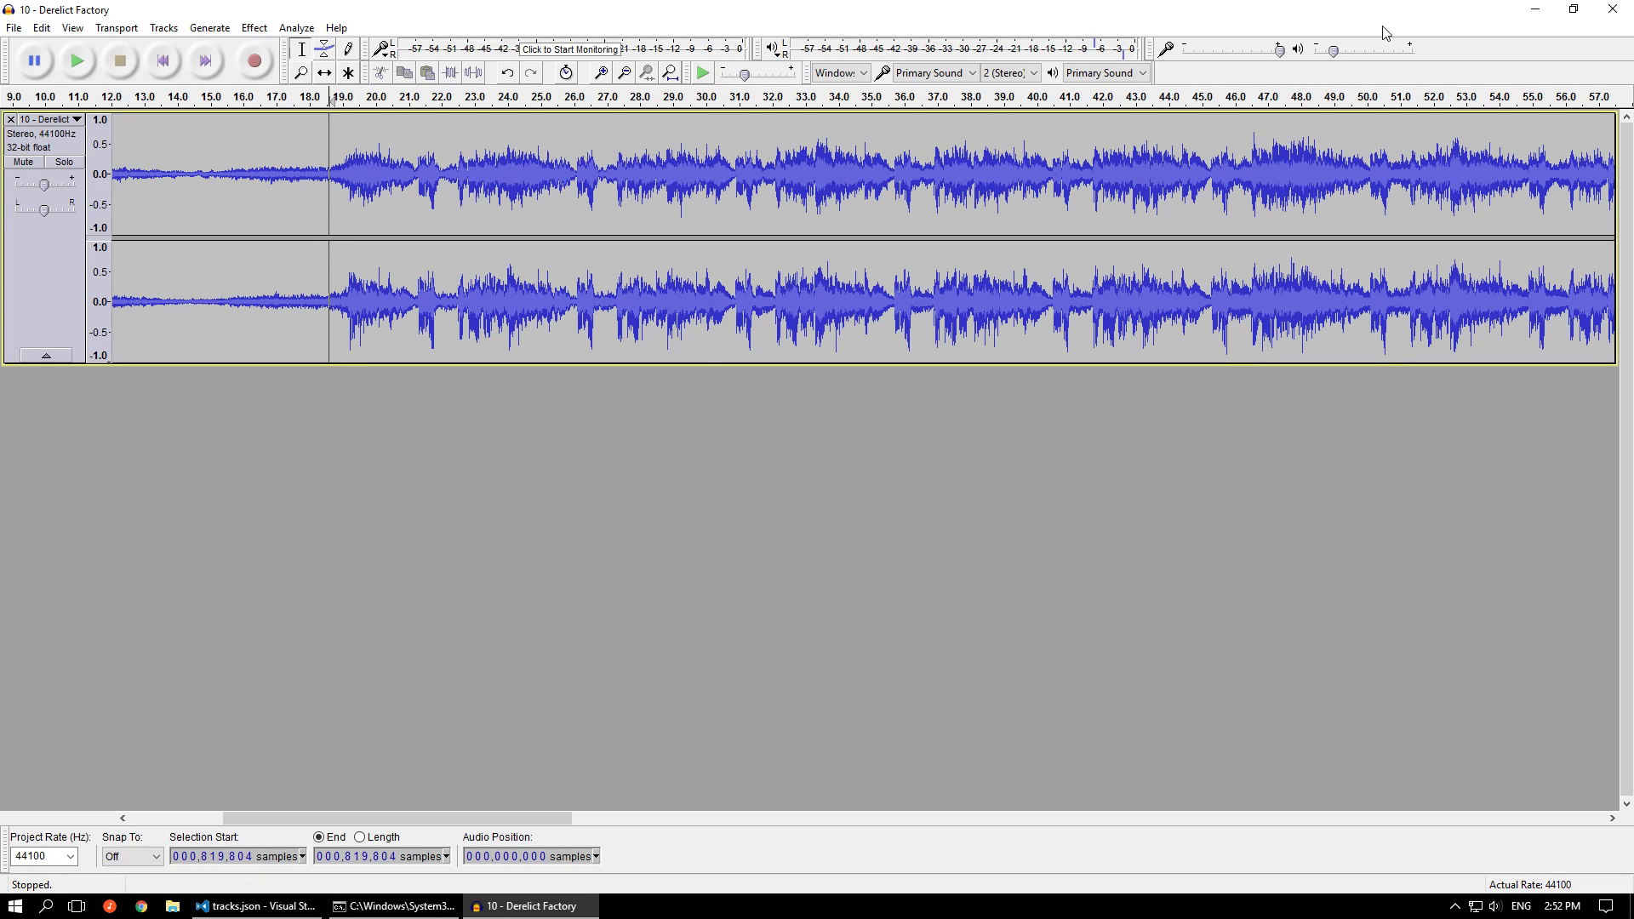
{"action": "left_click", "coordinate": [1613, 10]}
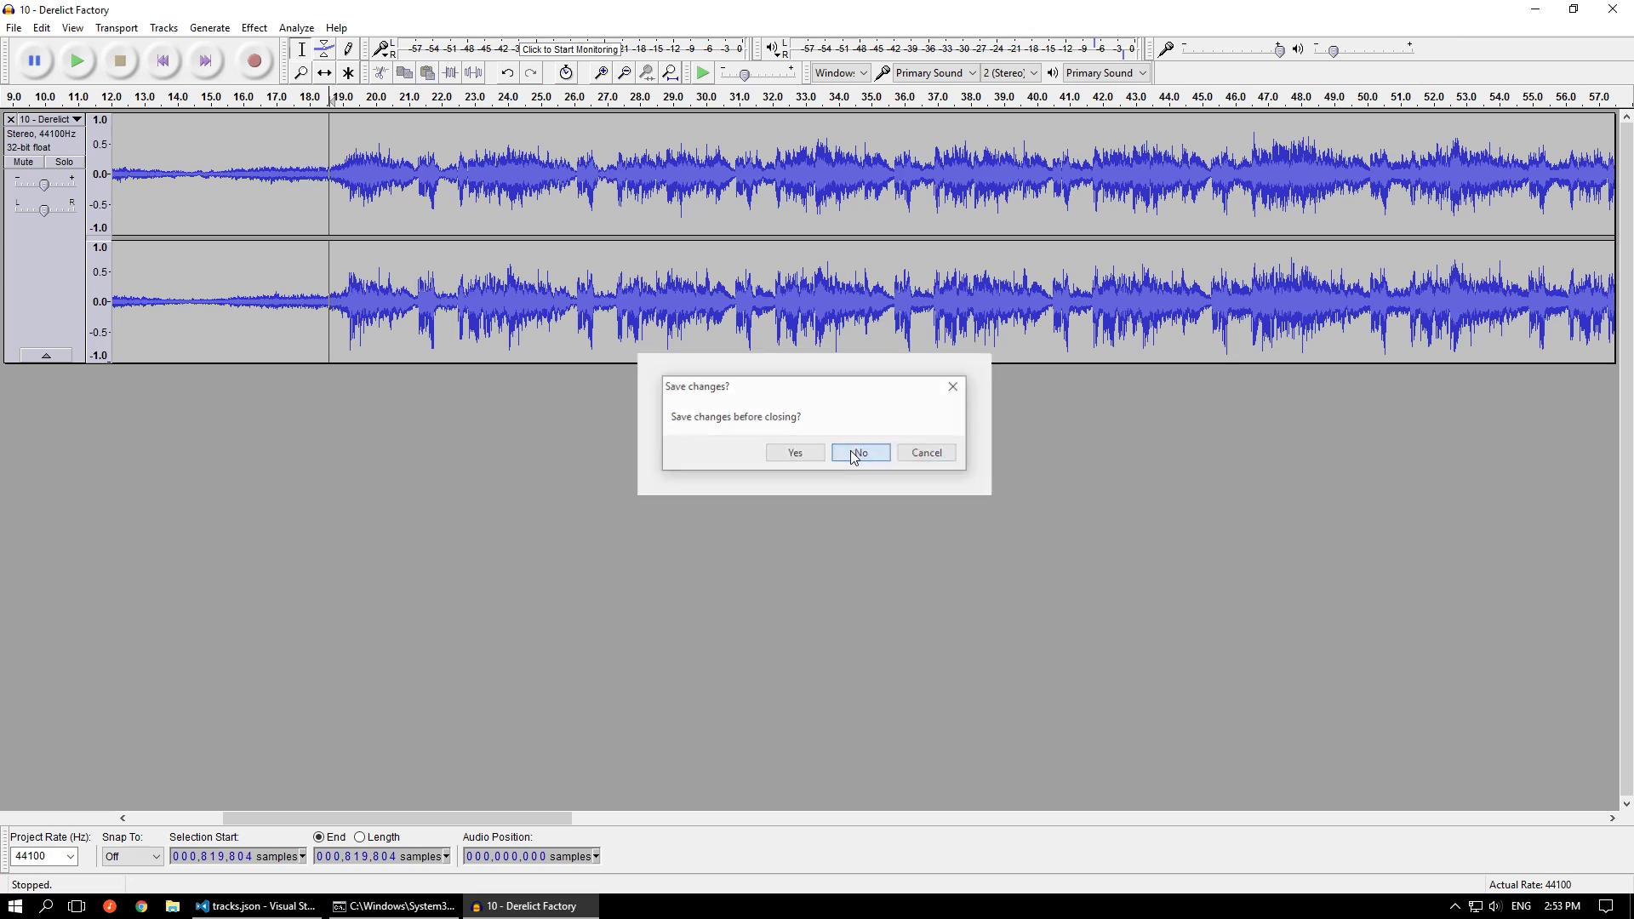
{"action": "left_click", "coordinate": [859, 454]}
Examine the trim_end and fade_out lines of track 4 and the fade settings of track 5 in tracks.json
{"action": "scroll", "coordinate": [400, 483], "scroll_direction": "down", "scroll_amount": 4}
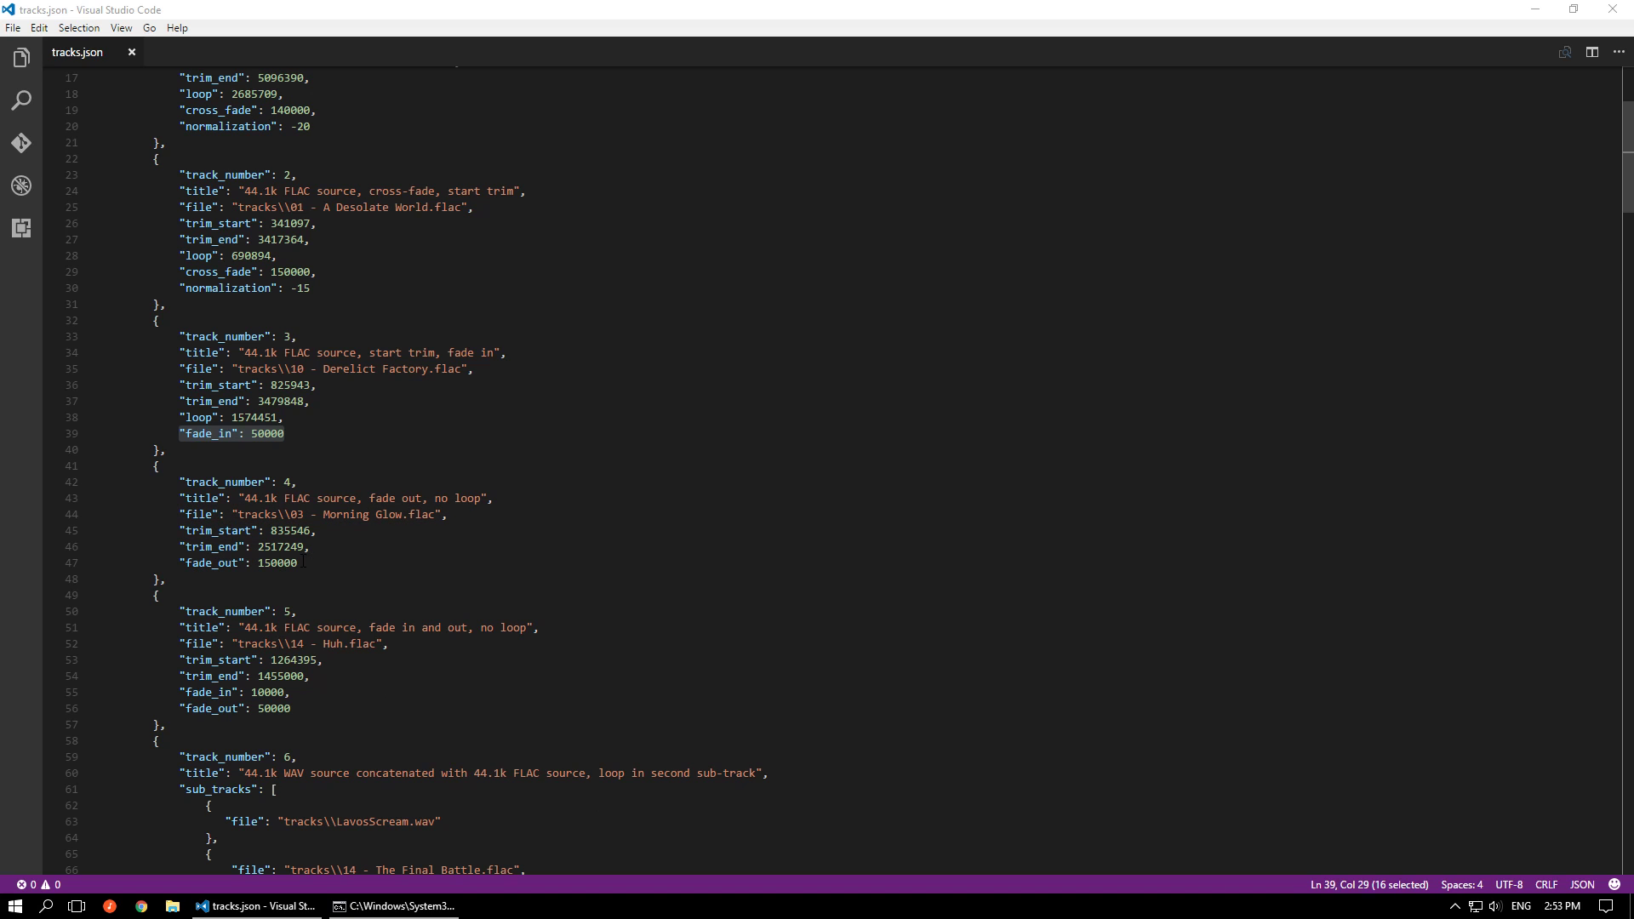
{"action": "left_click_drag", "start_coordinate": [303, 561], "coordinate": [192, 547]}
{"action": "scroll", "coordinate": [359, 525], "scroll_direction": "down", "scroll_amount": 4}
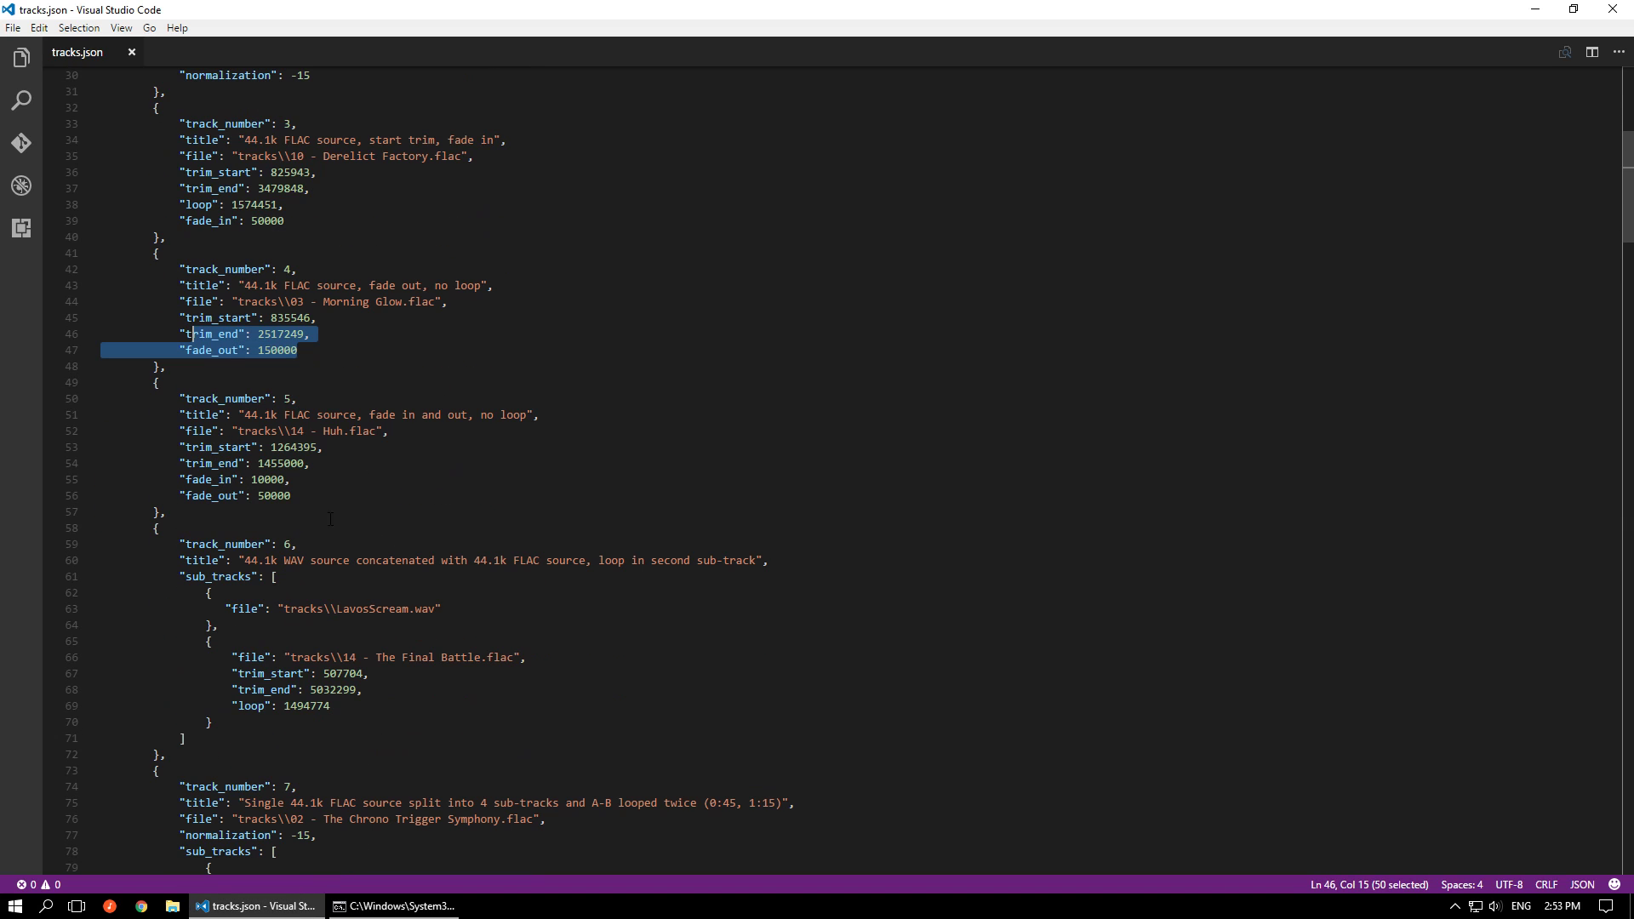
{"action": "left_click", "coordinate": [308, 496]}
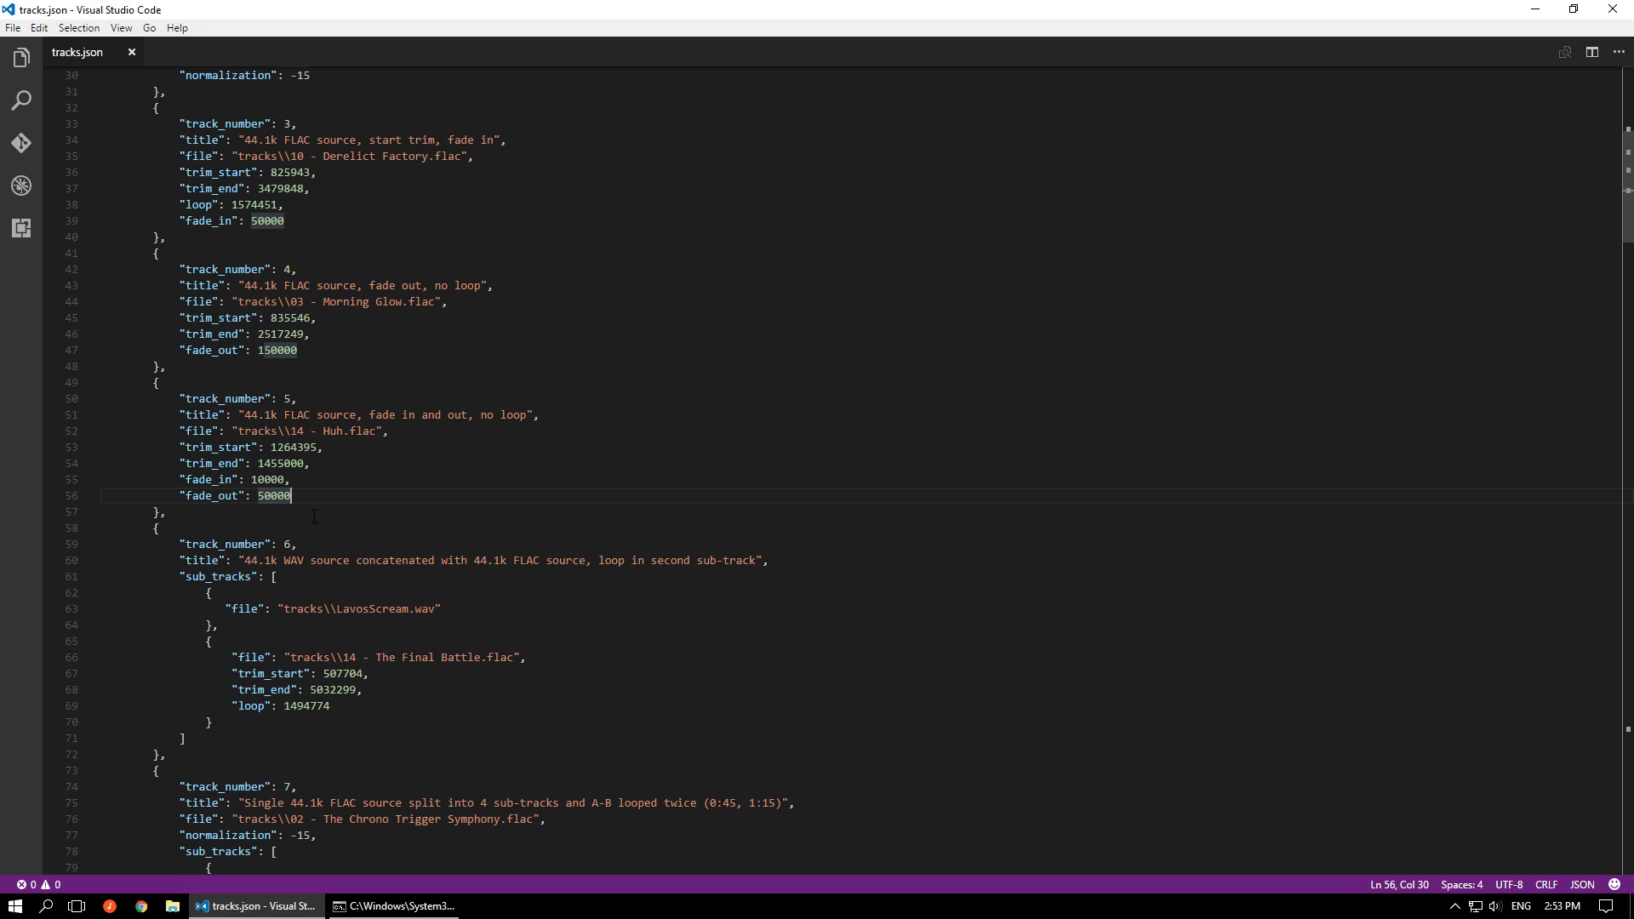
{"action": "scroll", "coordinate": [346, 508], "scroll_direction": "down", "scroll_amount": 3}
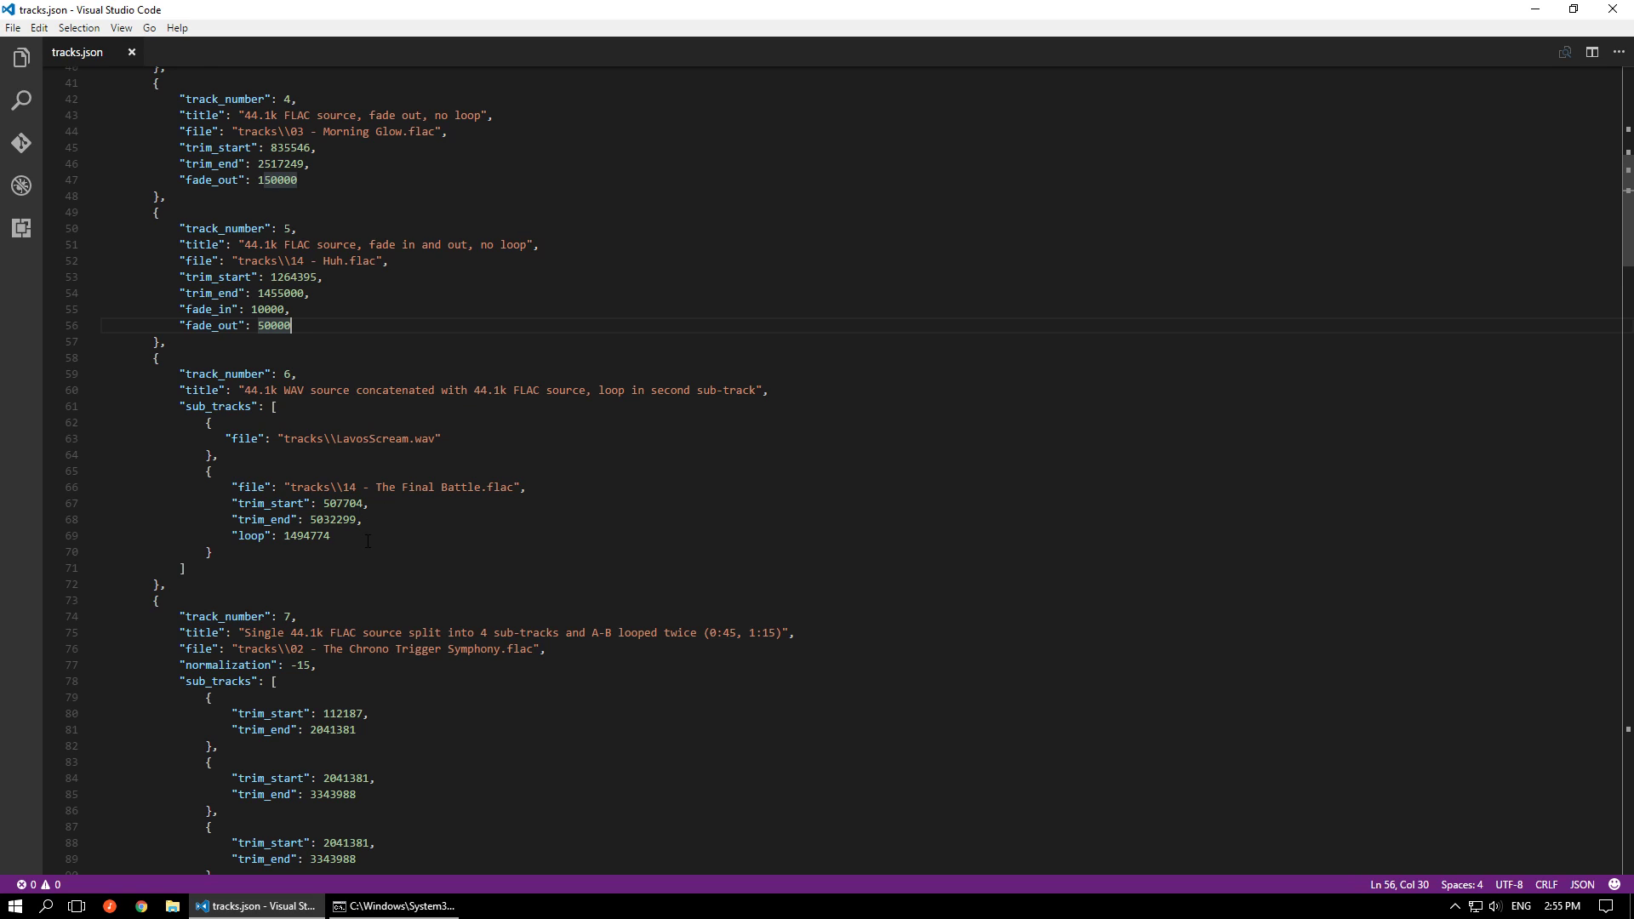
Examine the sub_tracks block of track 6, including its LavosScream.wav file entry
{"action": "left_click", "coordinate": [230, 550]}
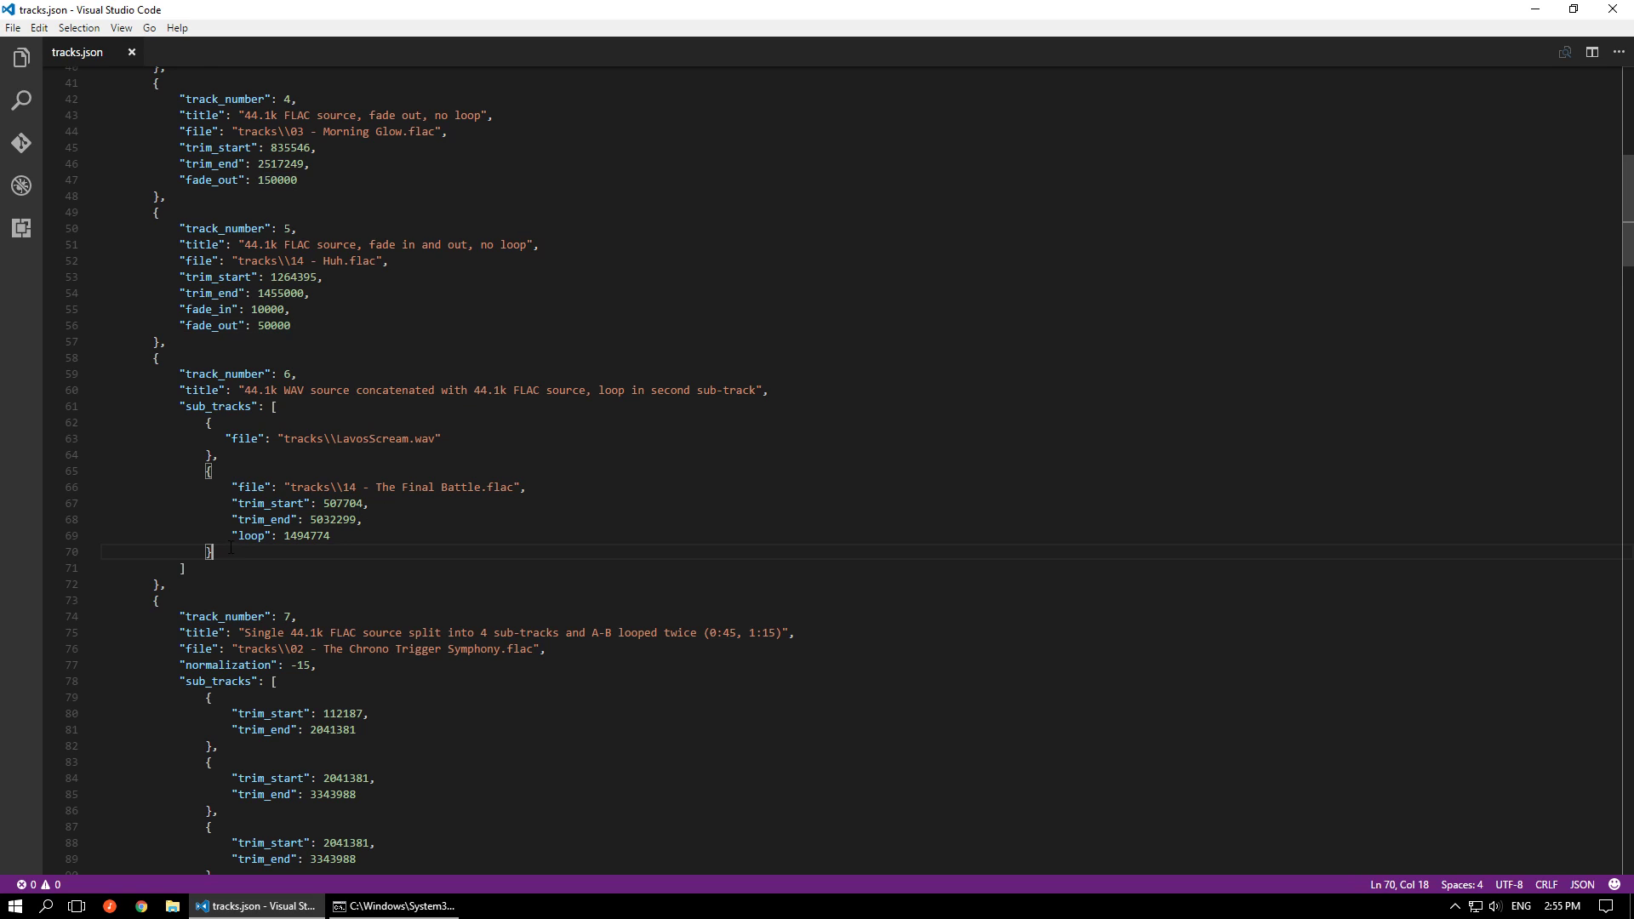
{"action": "left_click", "coordinate": [239, 458]}
{"action": "left_click_drag", "start_coordinate": [337, 439], "coordinate": [443, 439]}
{"action": "left_click", "coordinate": [443, 439]}
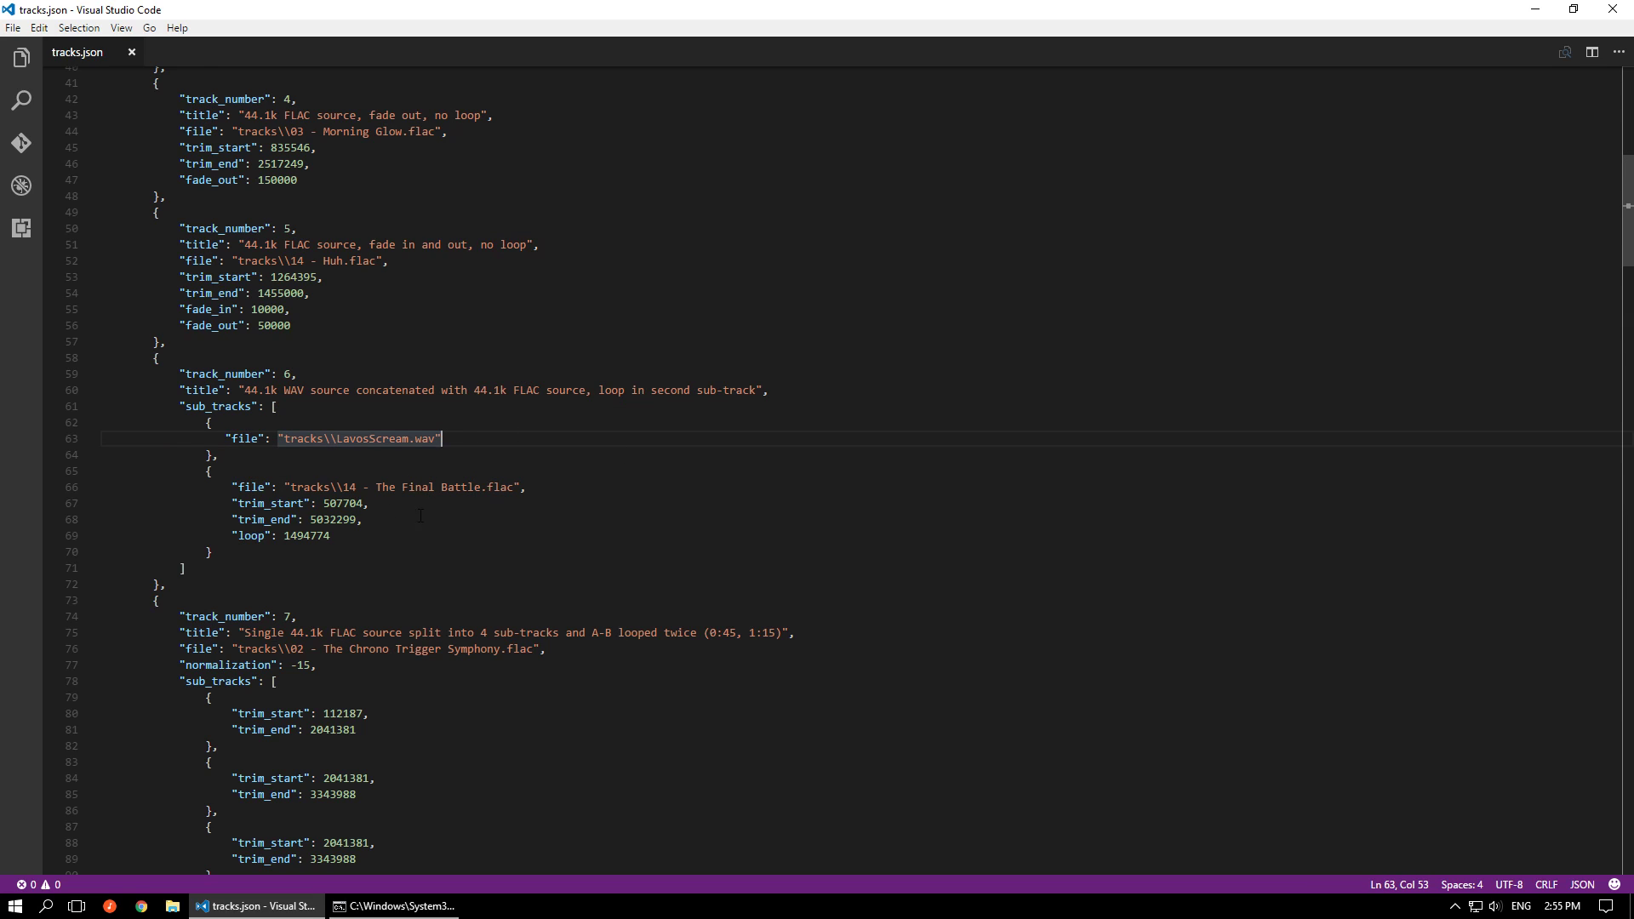
Dismiss the WinMerge file comparison, open LavosScream.wav in Audacity and play it
{"action": "mouse_move", "coordinate": [409, 492]}
{"action": "key", "text": "alt+Tab"}
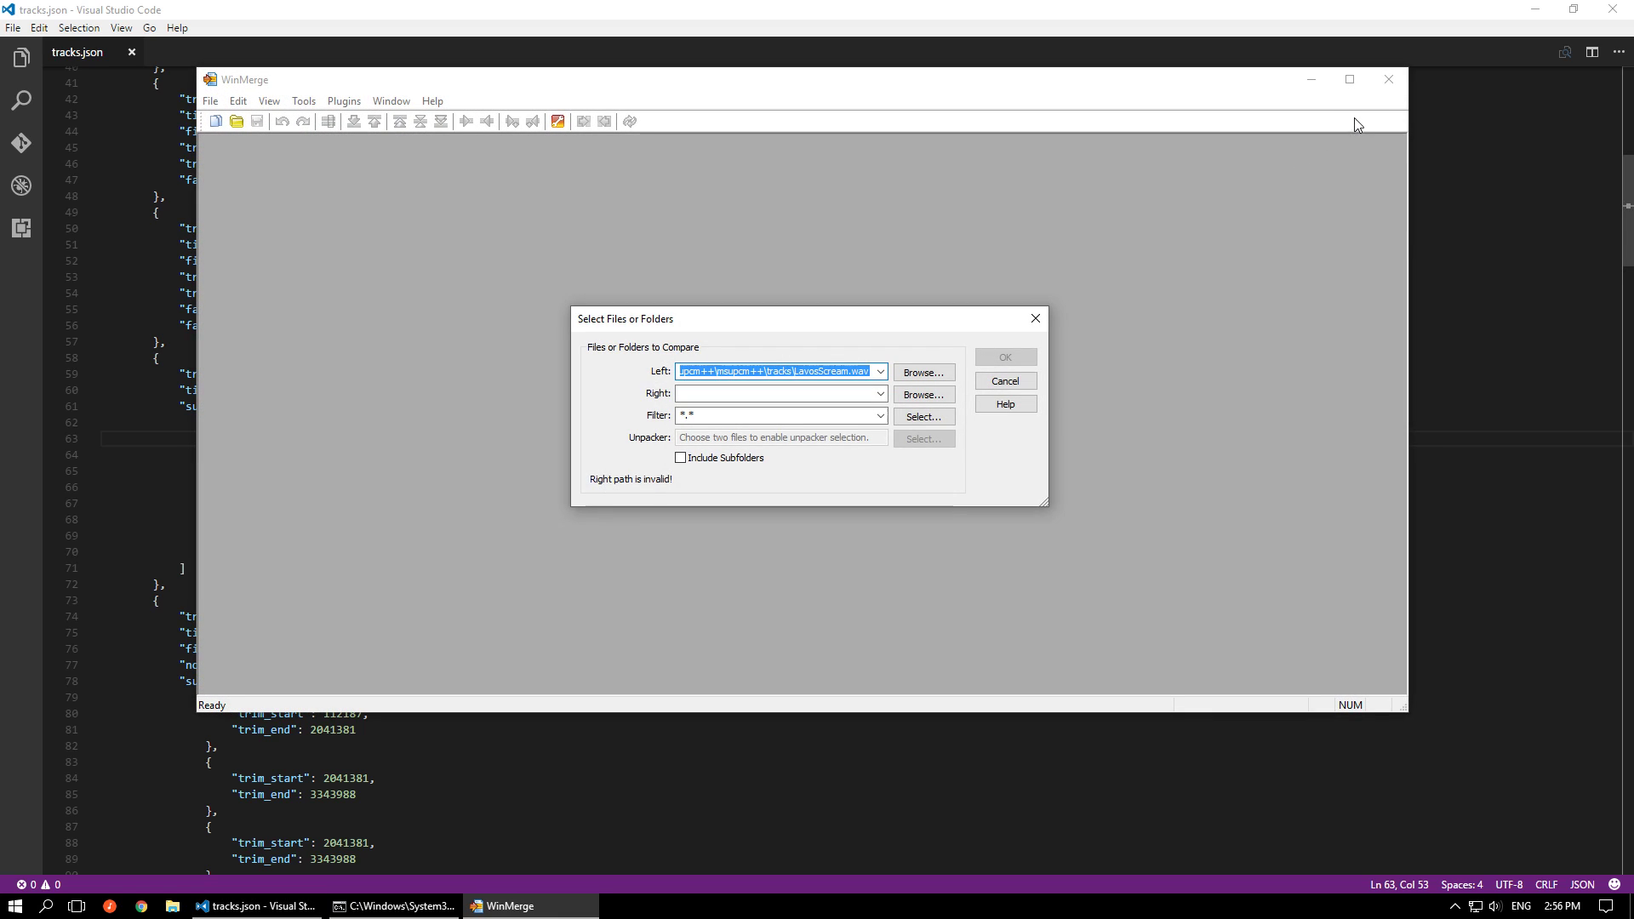
{"action": "left_click", "coordinate": [1000, 382]}
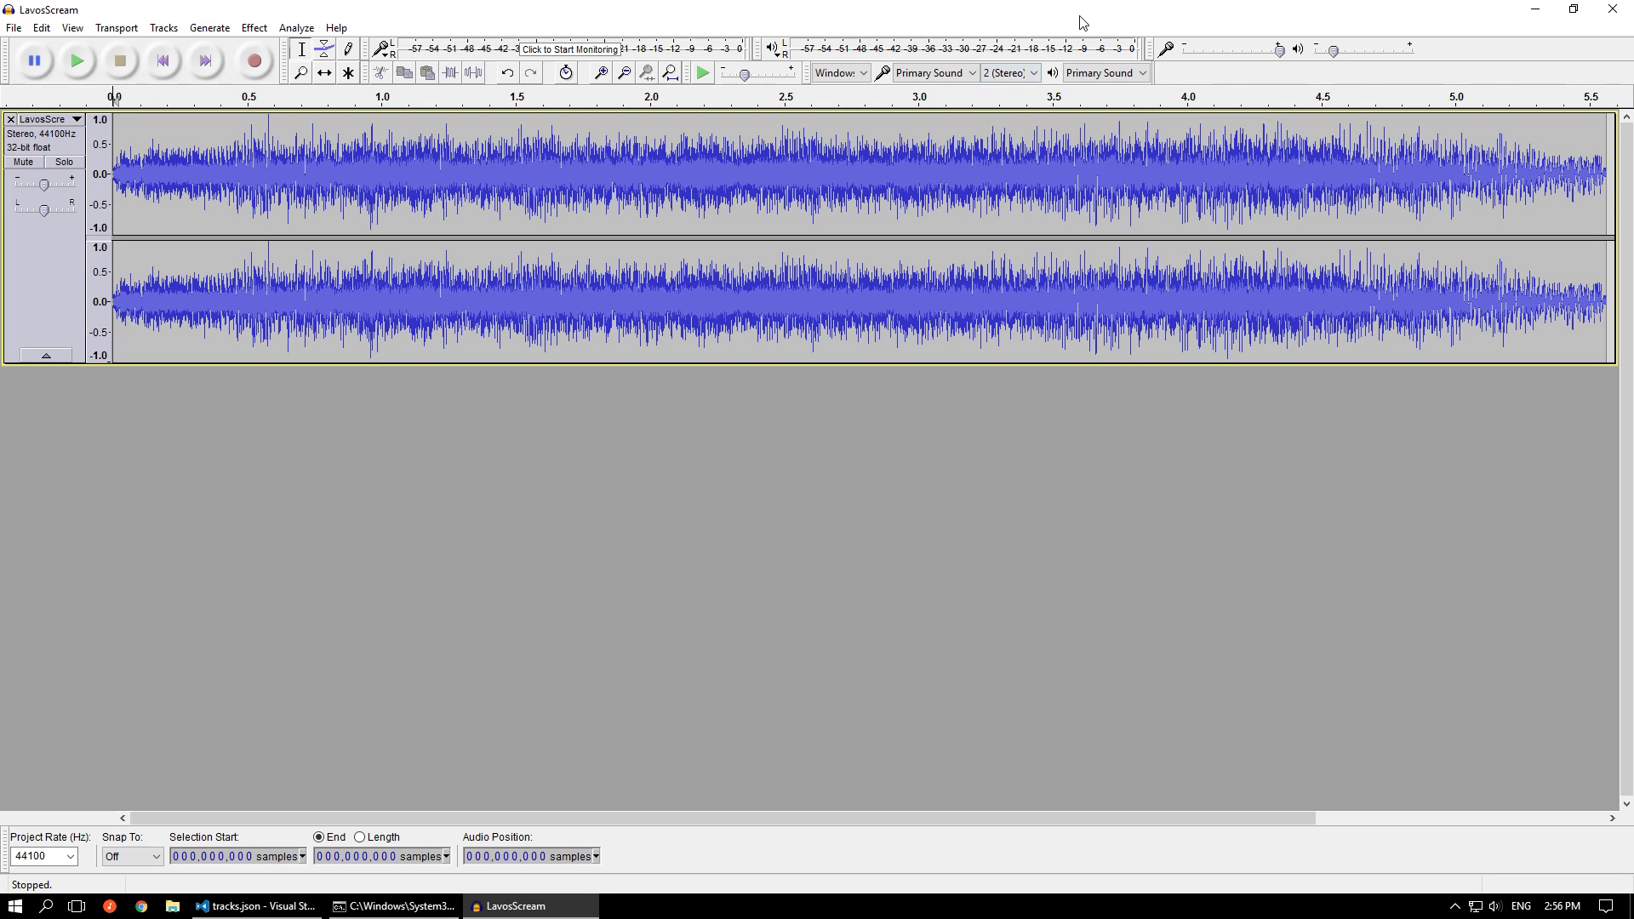
{"action": "key", "text": "space"}
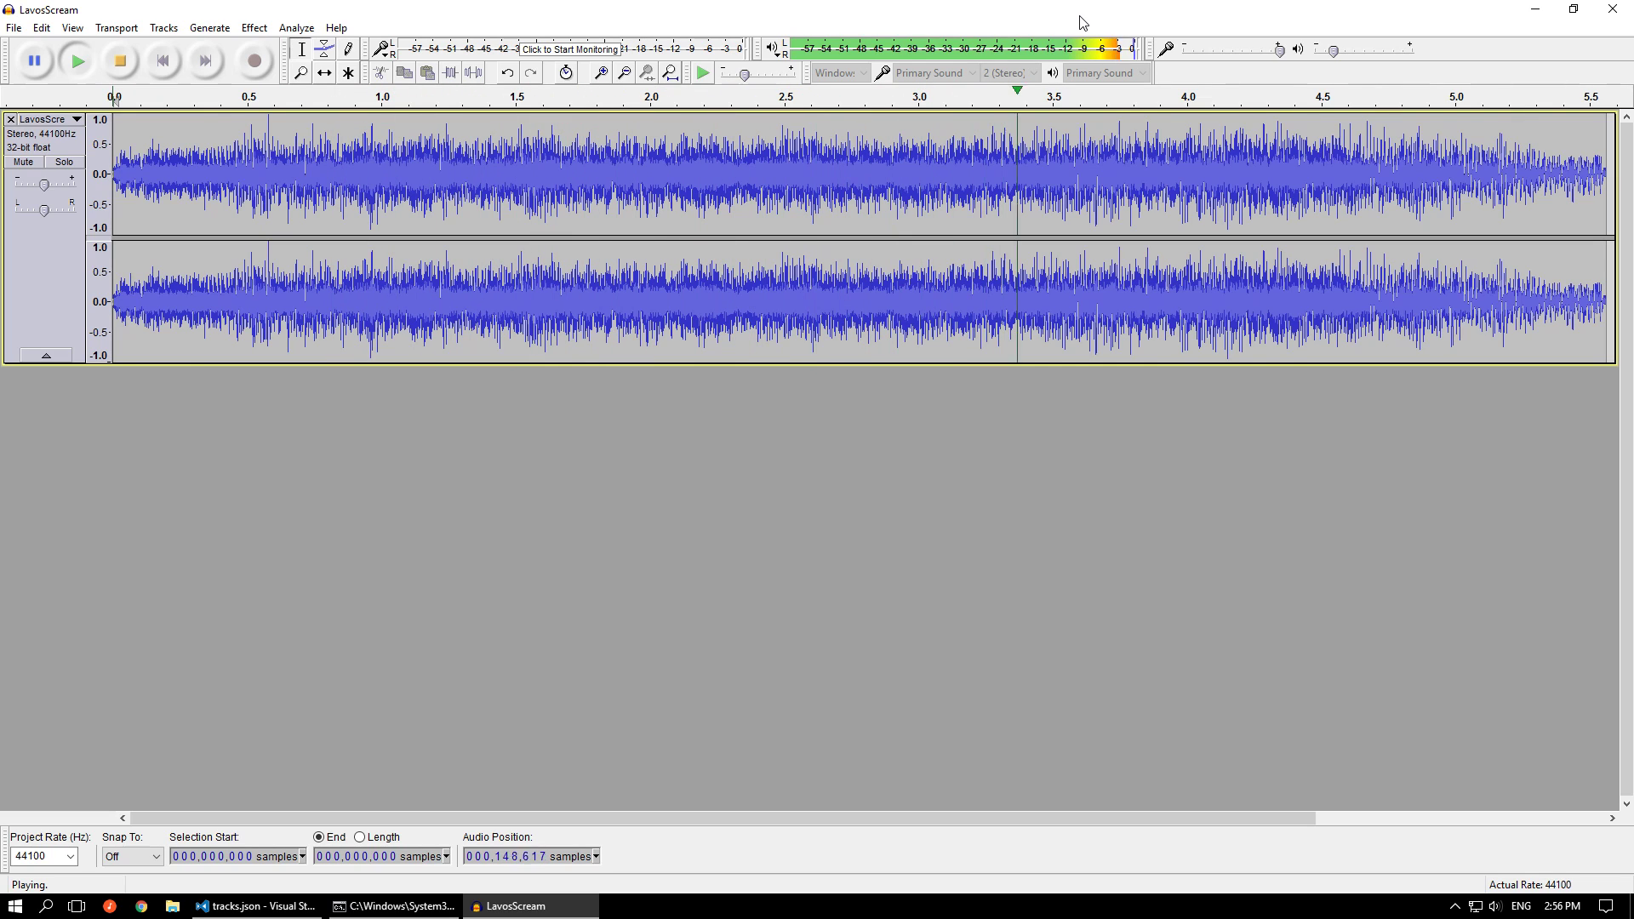
{"action": "key", "text": "space"}
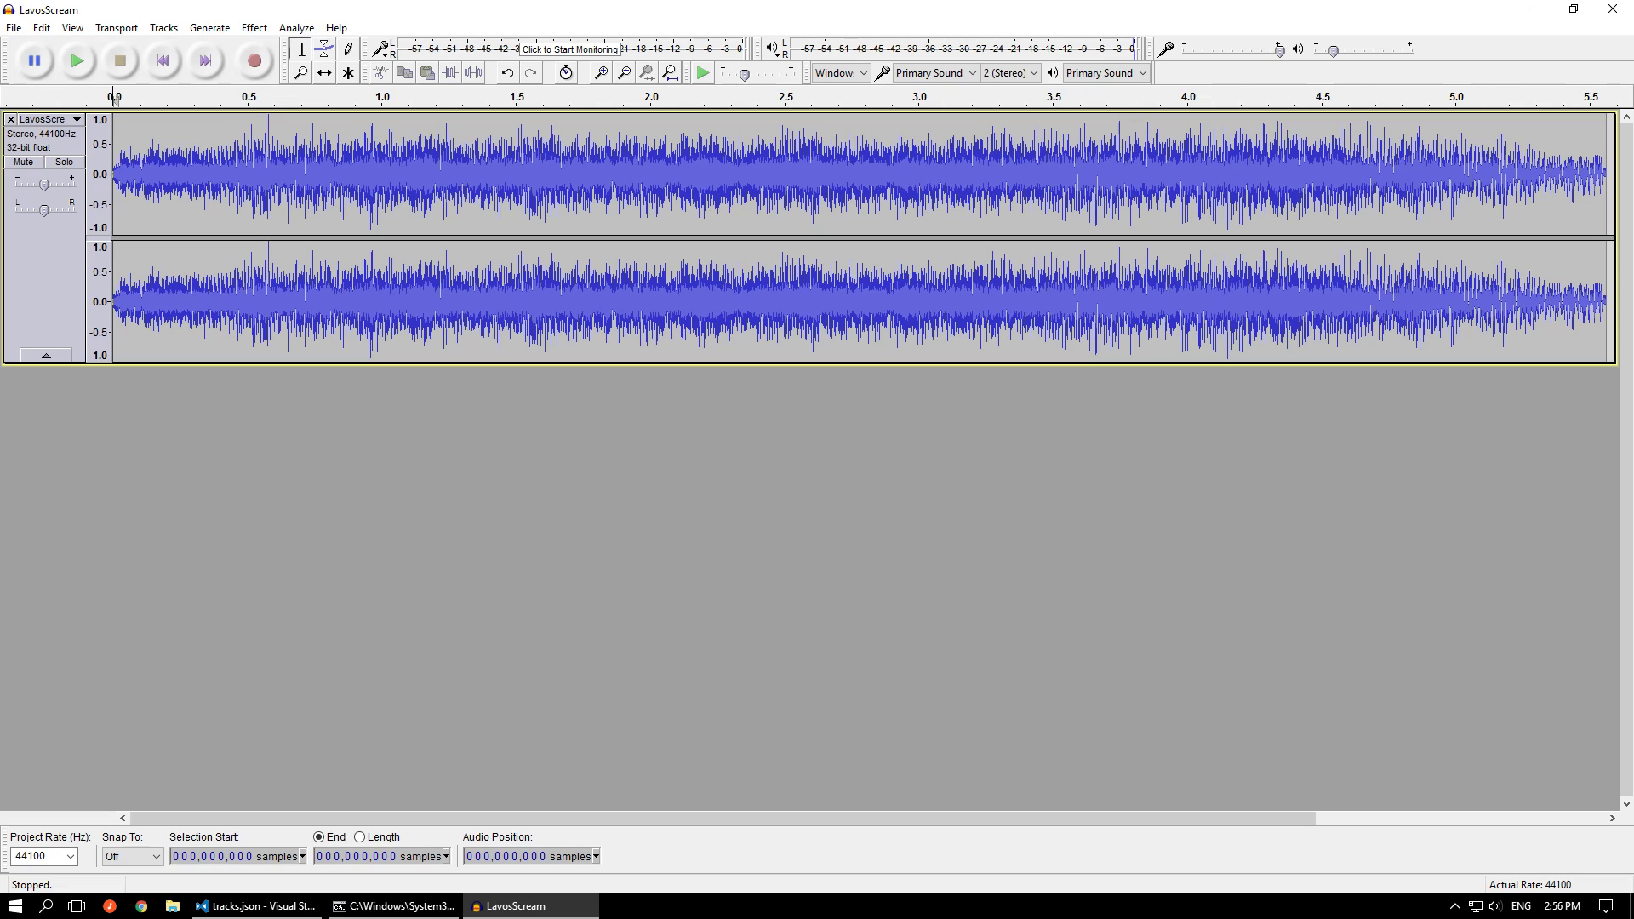
Import 14 - The Final Battle.flac as a second track below LavosScream and cut its entire audio
{"action": "left_click_drag", "start_coordinate": [1259, 587], "coordinate": [1141, 568]}
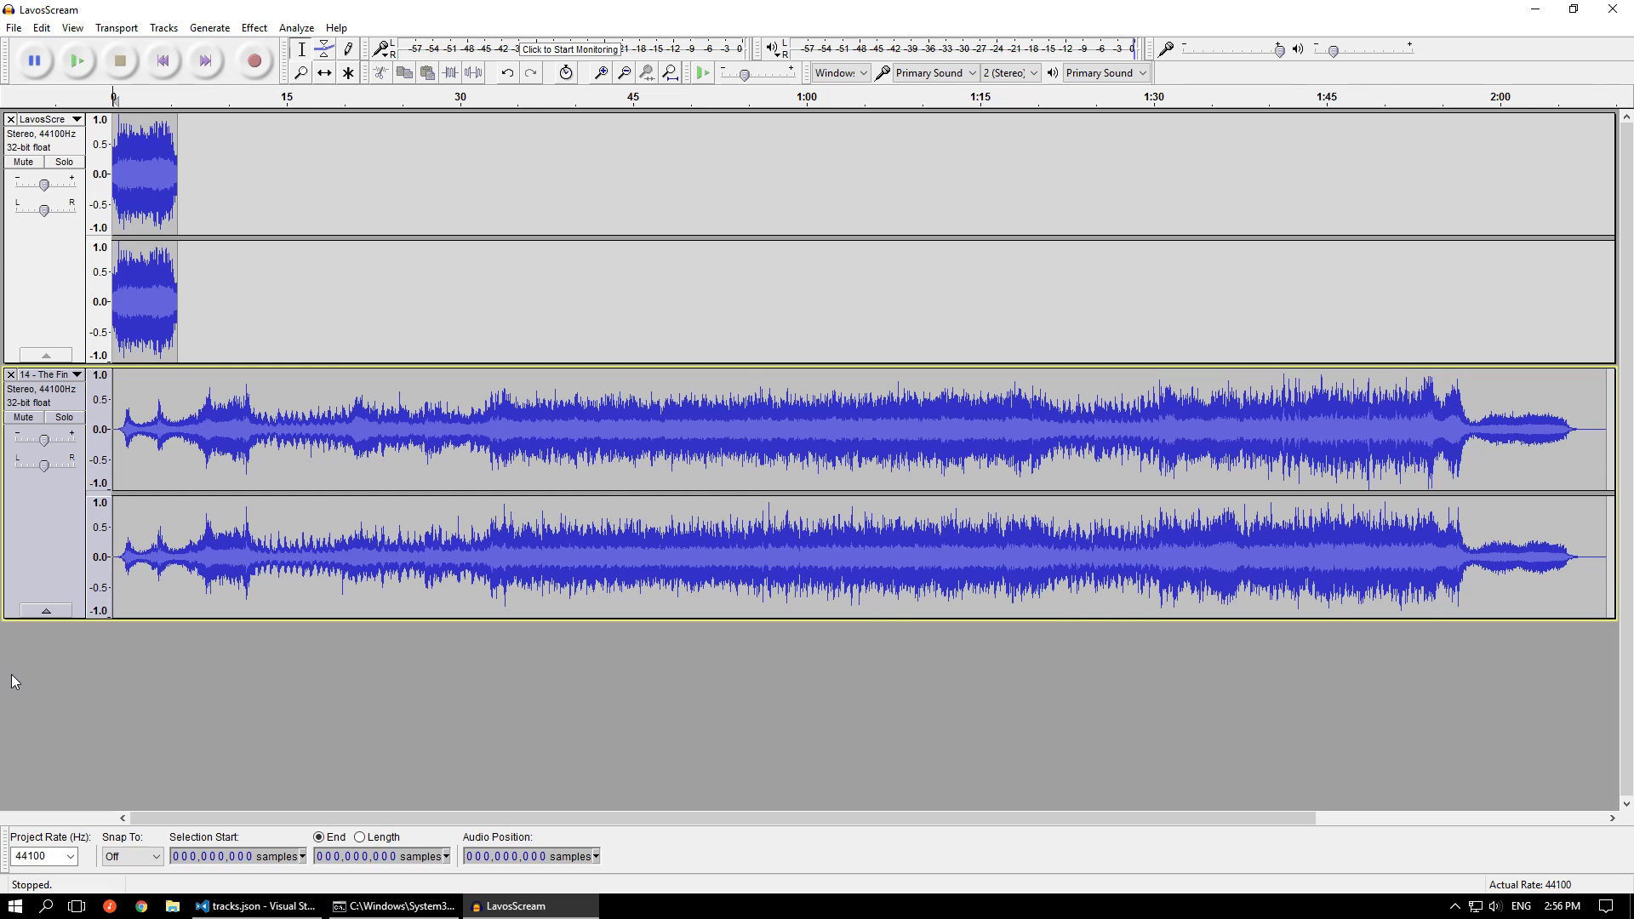
{"action": "key", "text": "ctrl+1"}
{"action": "left_click", "coordinate": [242, 478]}
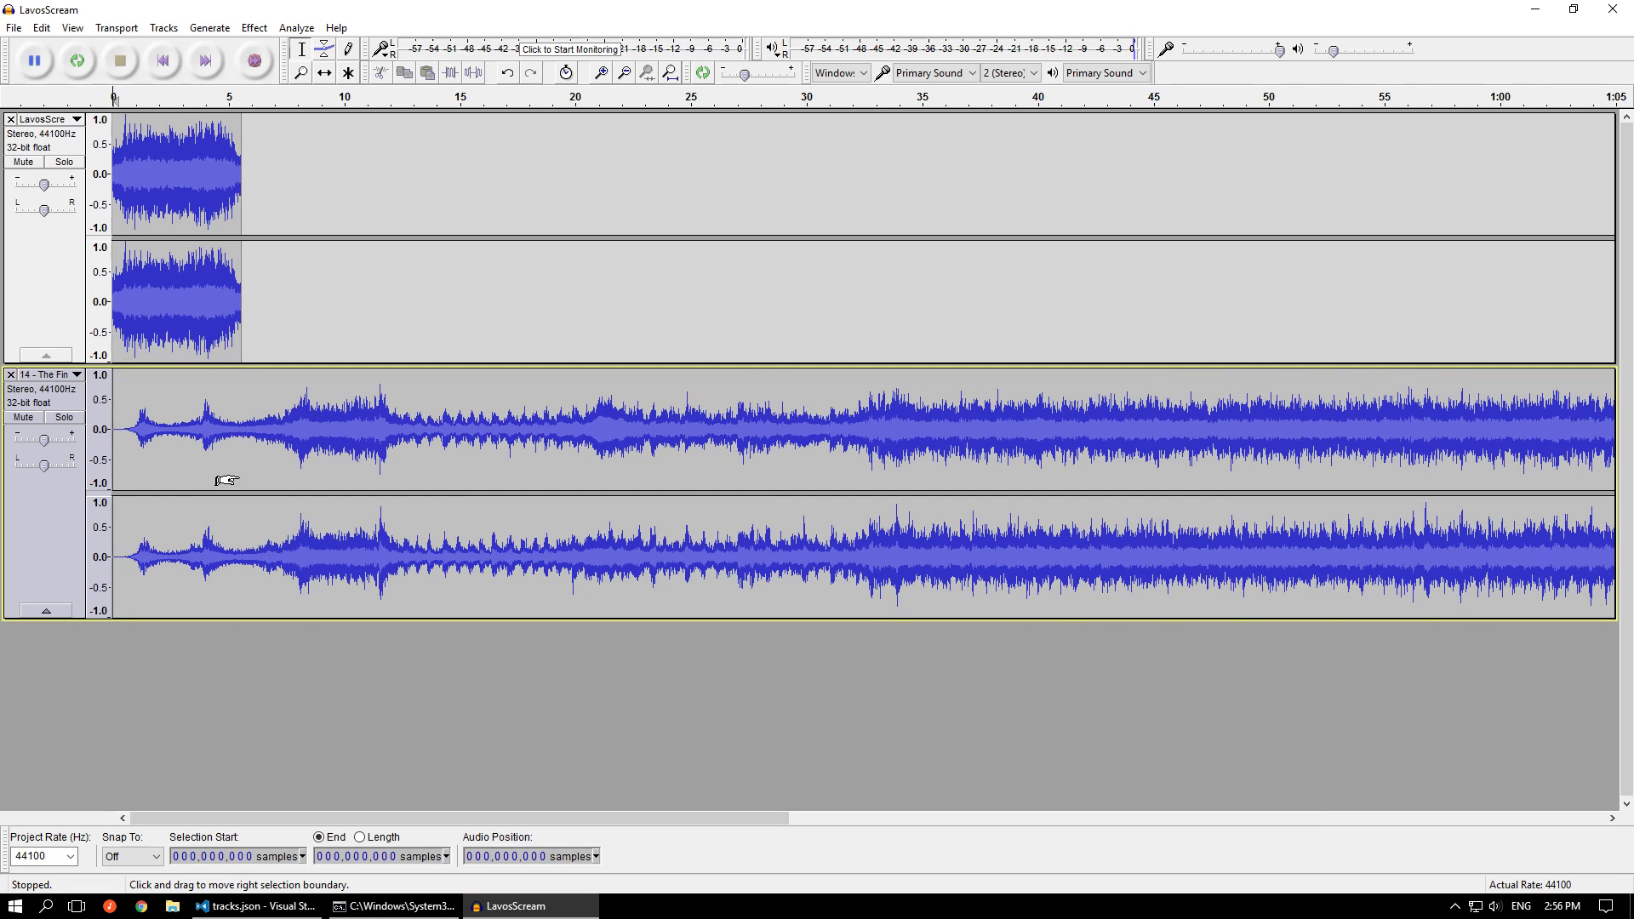
{"action": "double_click", "coordinate": [239, 475]}
{"action": "key", "text": "ctrl+x"}
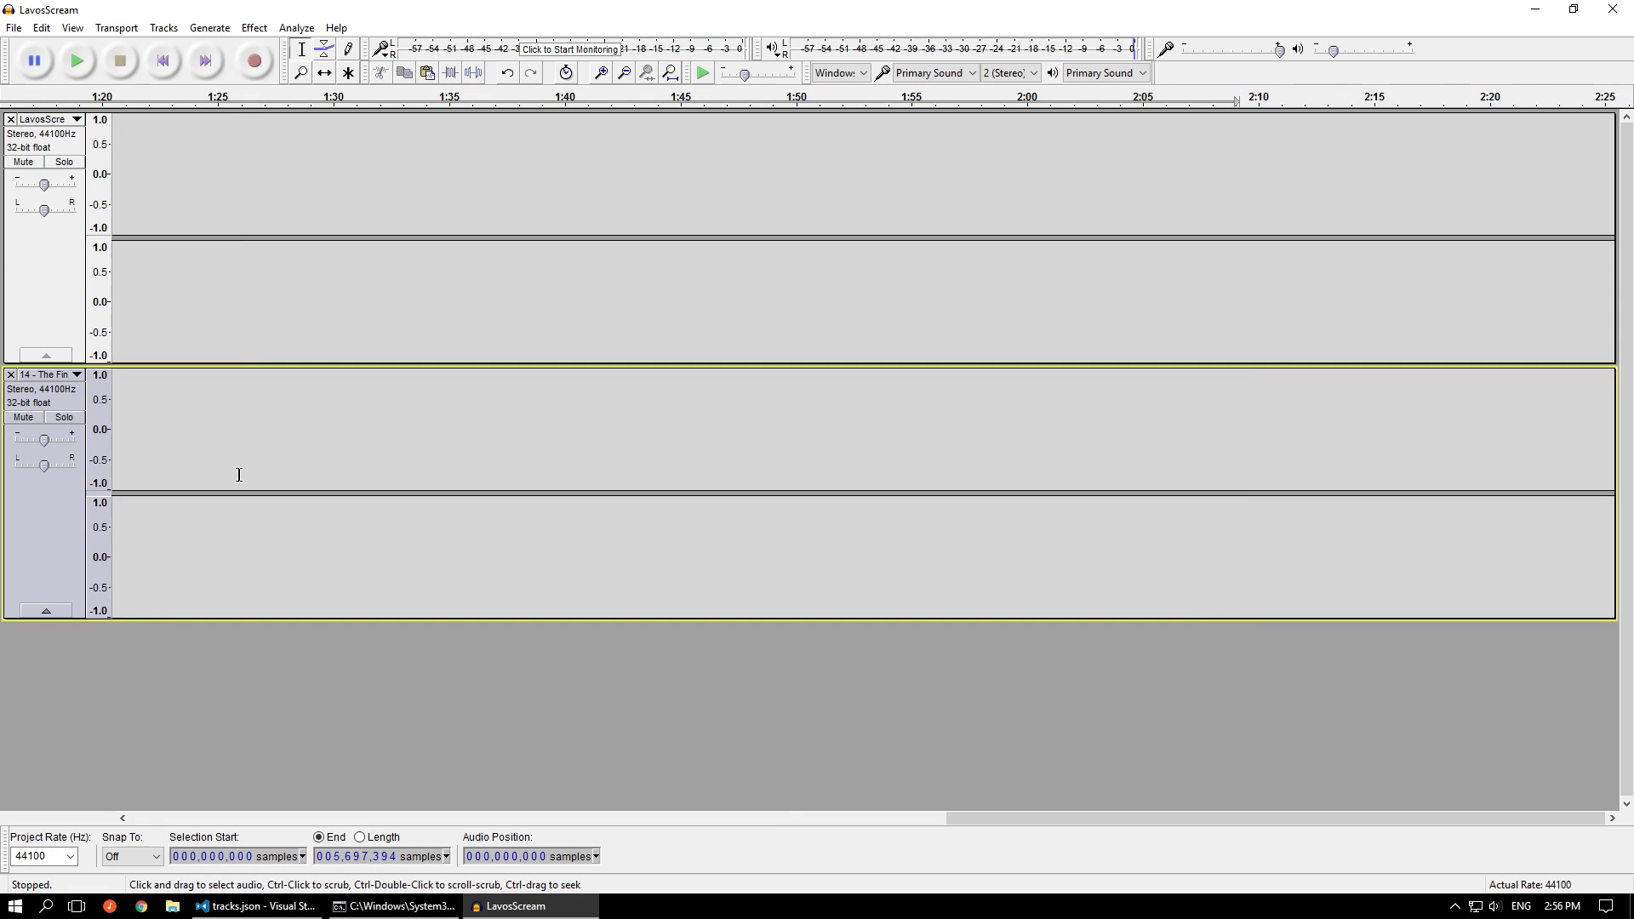
Remove the emptied second track and paste the cut audio at the end of LavosScream, at sample 245,337
{"action": "left_click", "coordinate": [332, 274]}
{"action": "key", "text": "Home"}
{"action": "left_click", "coordinate": [10, 375]}
{"action": "left_click", "coordinate": [202, 63]}
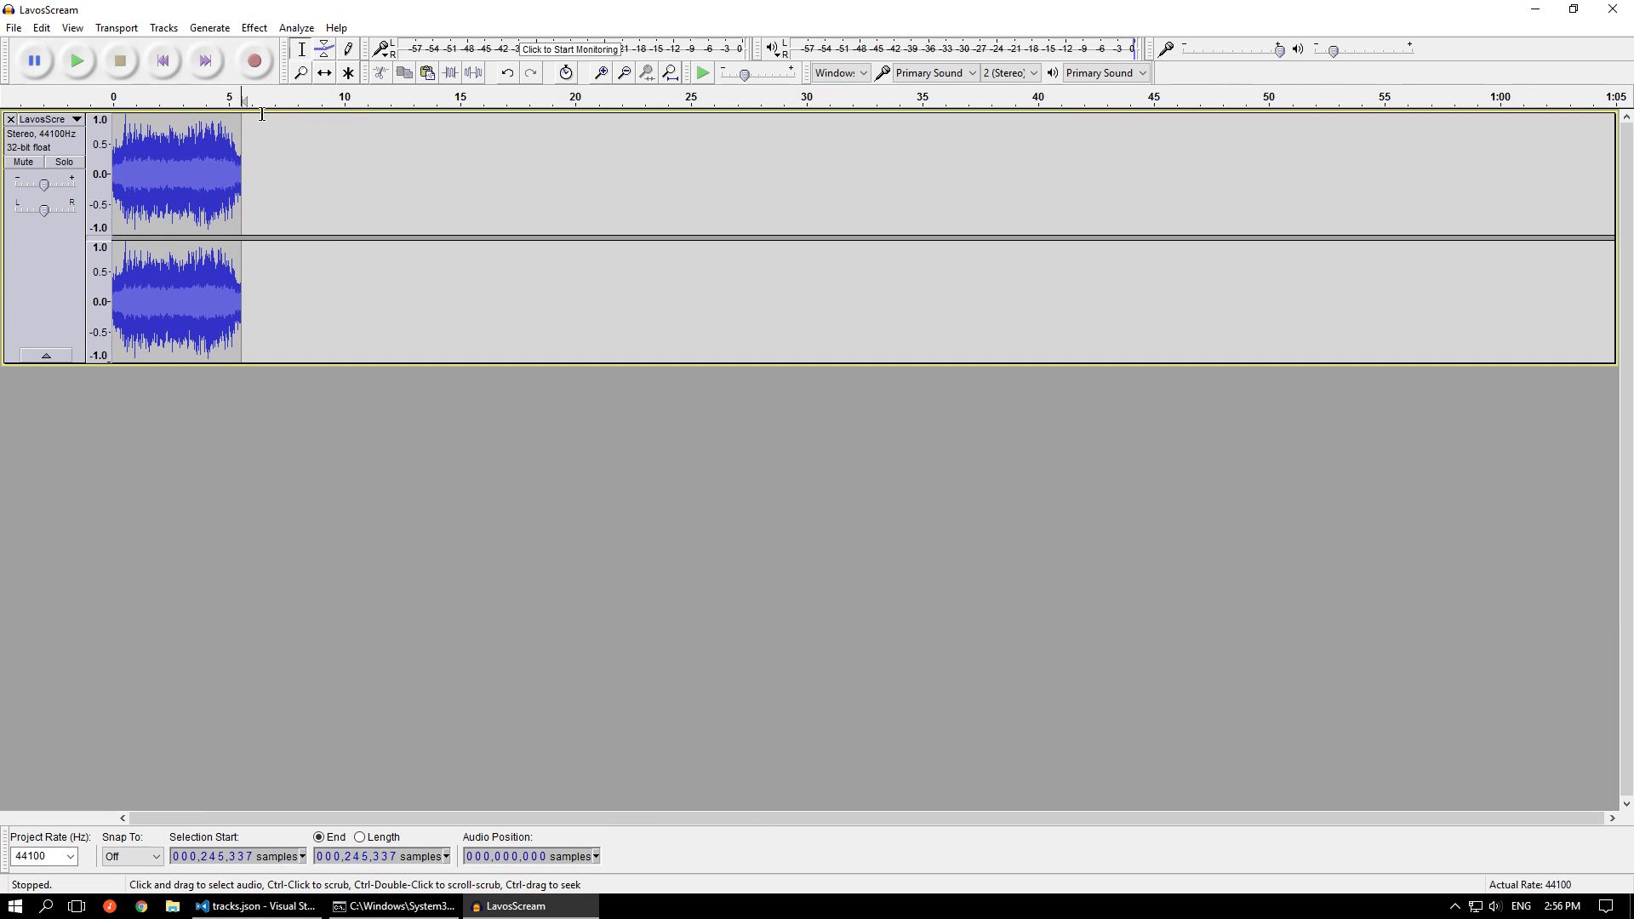
{"action": "key", "text": "ctrl+v"}
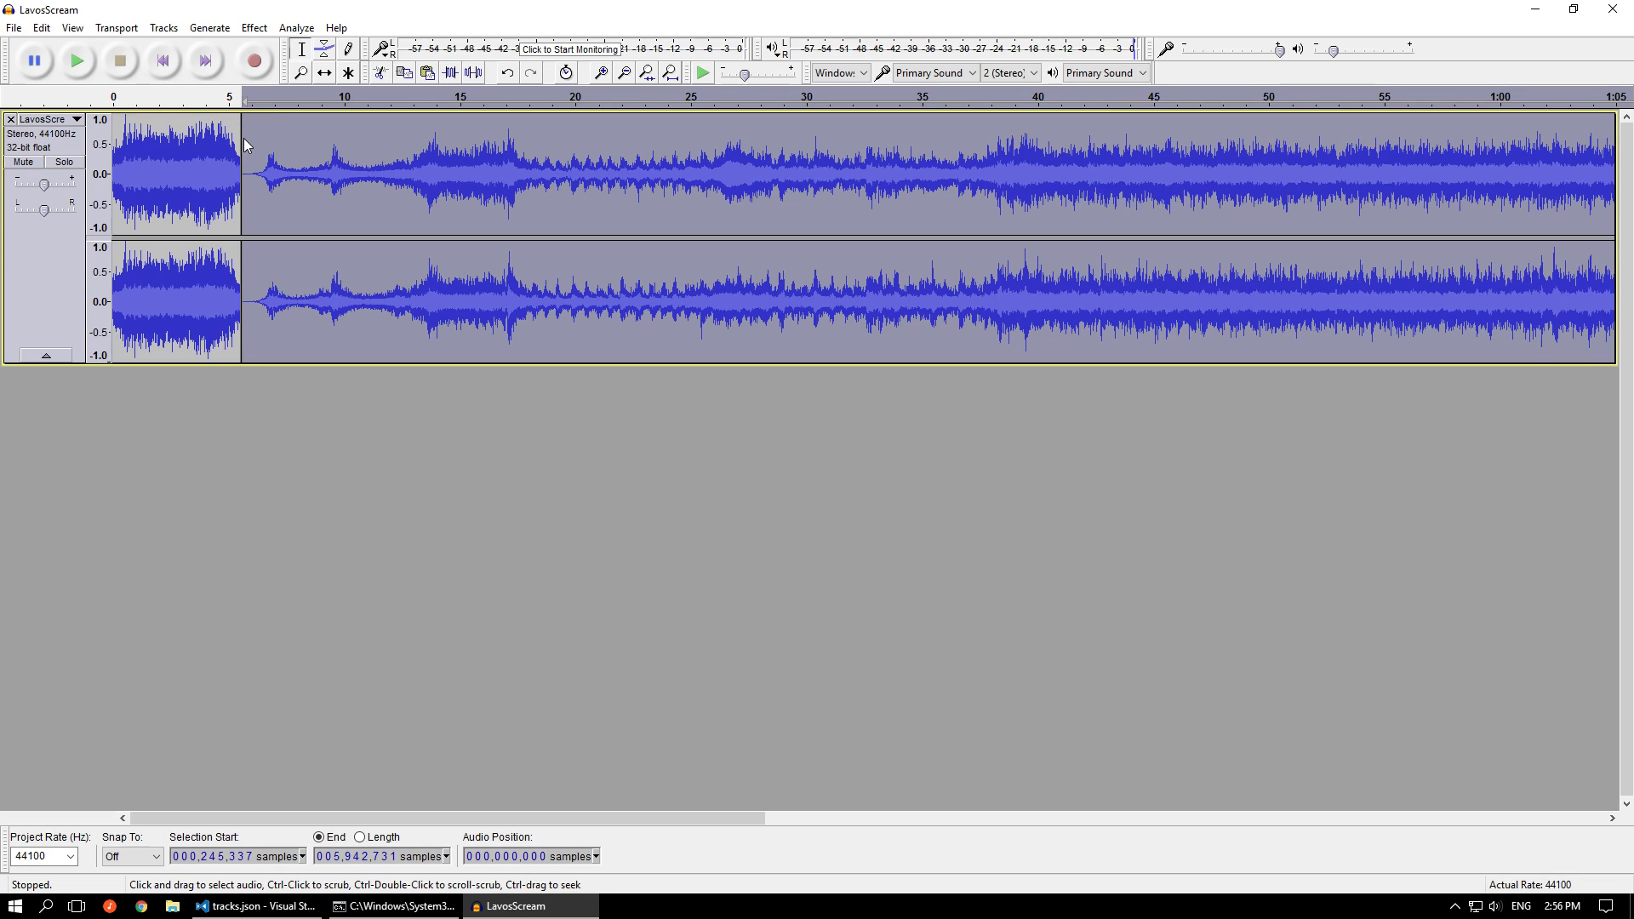
Play the joined LavosScream and The Final Battle audio from the beginning to hear the transition
{"action": "left_click", "coordinate": [170, 67]}
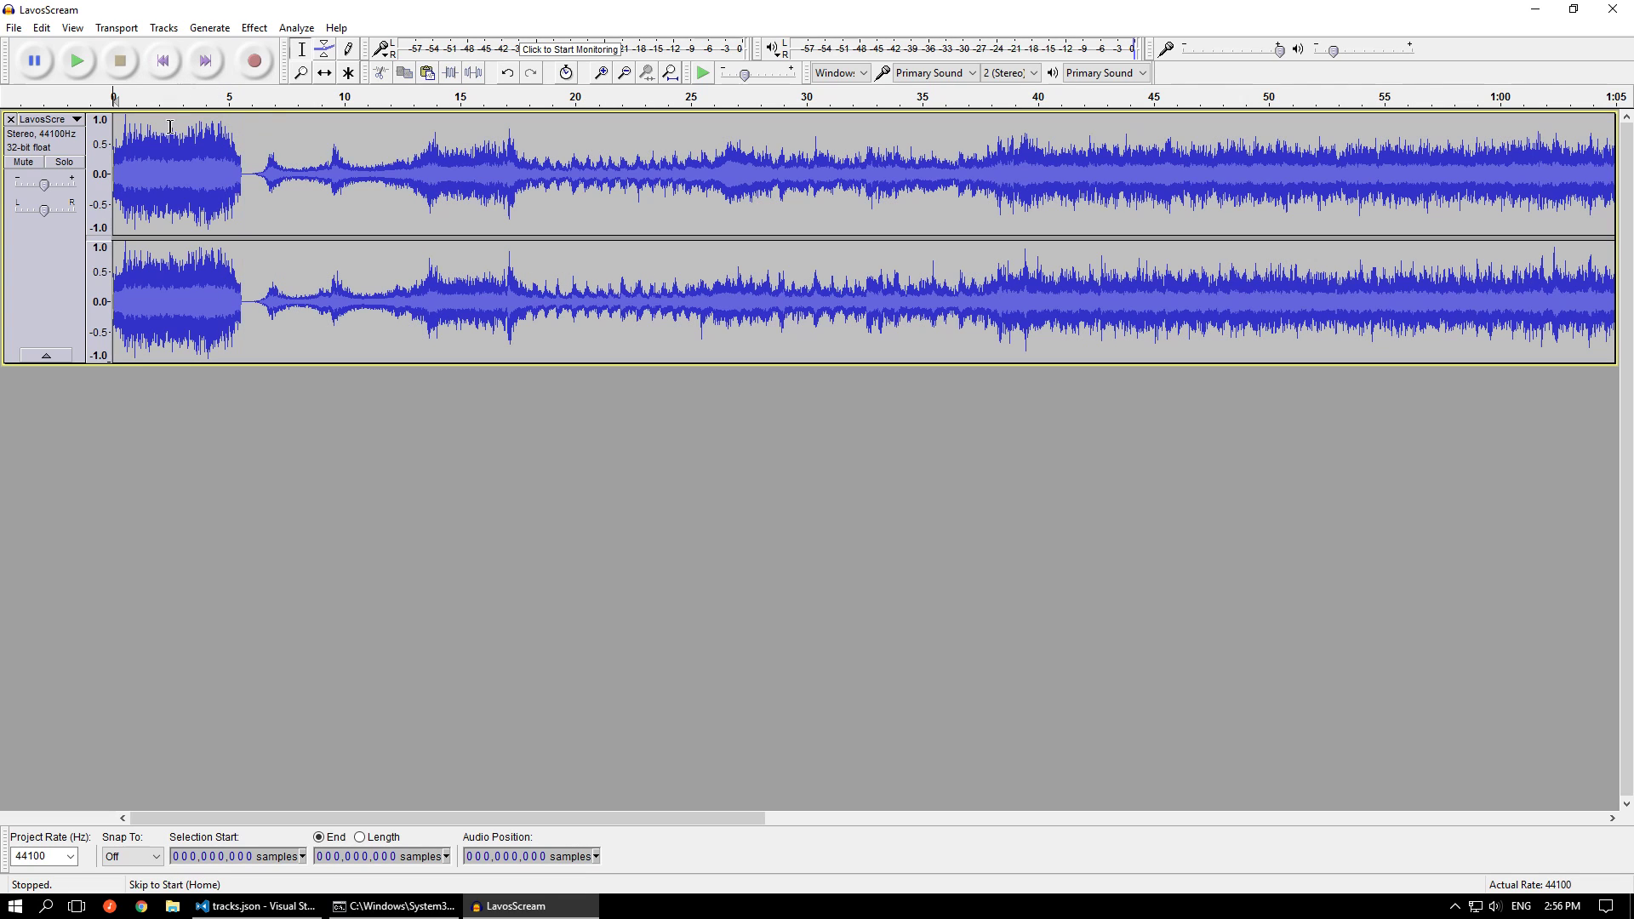
{"action": "key", "text": "space"}
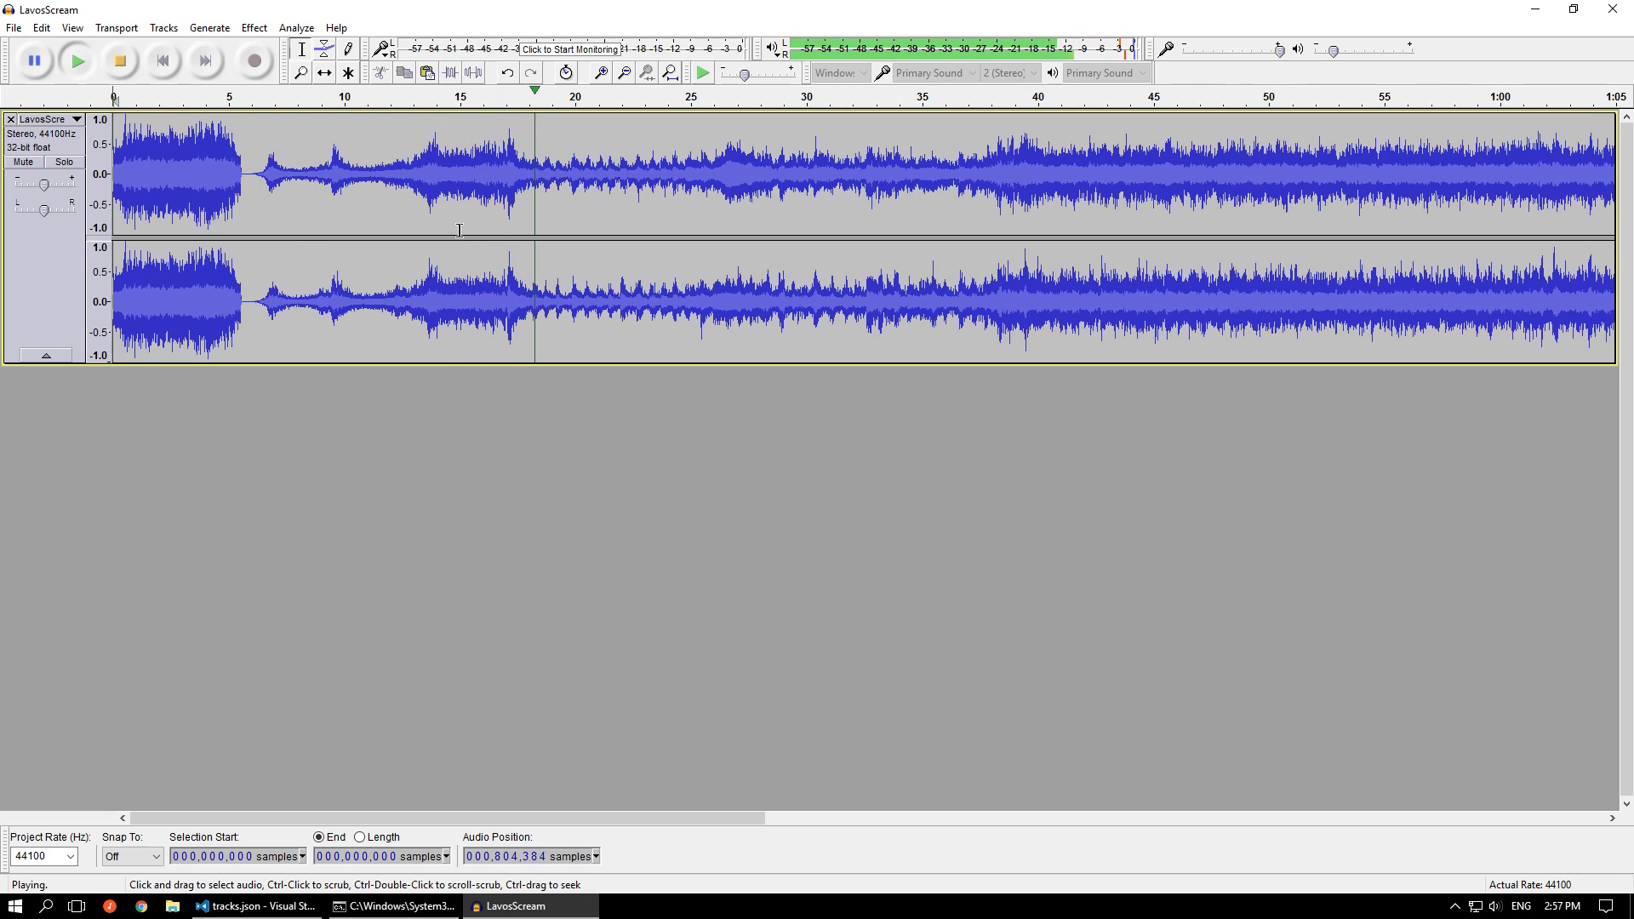
{"action": "key", "text": "space"}
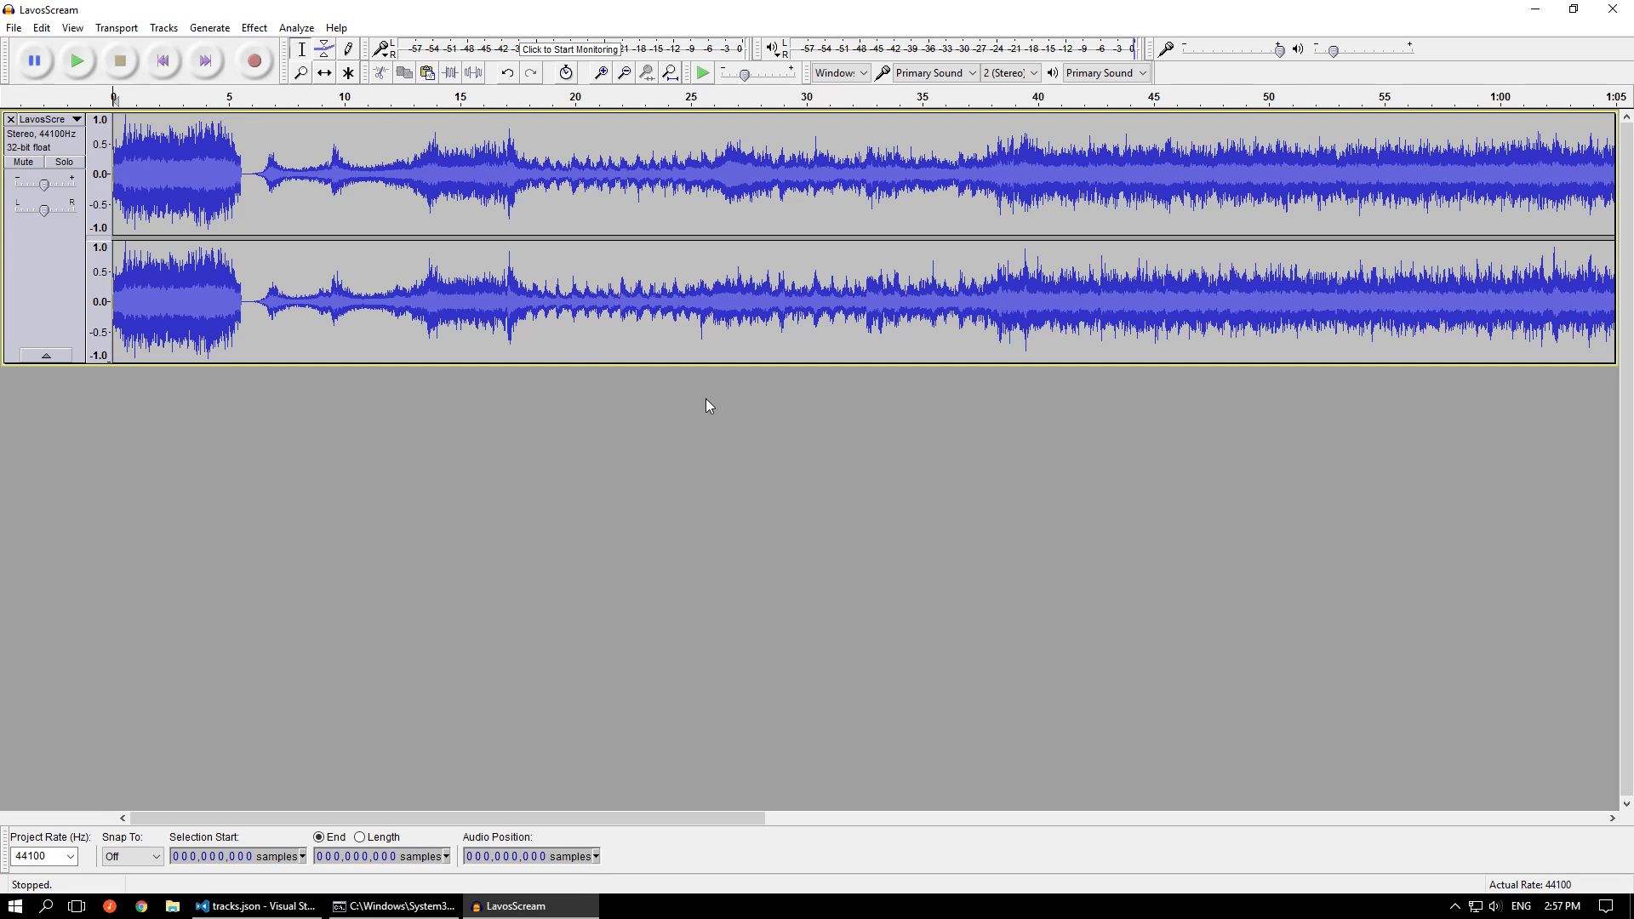
Undo the paste, the track removal and the cut of The Final Battle audio
{"action": "key", "text": "ctrl+z"}
{"action": "key", "text": "ctrl+z"}
{"action": "key", "text": "ctrl+z"}
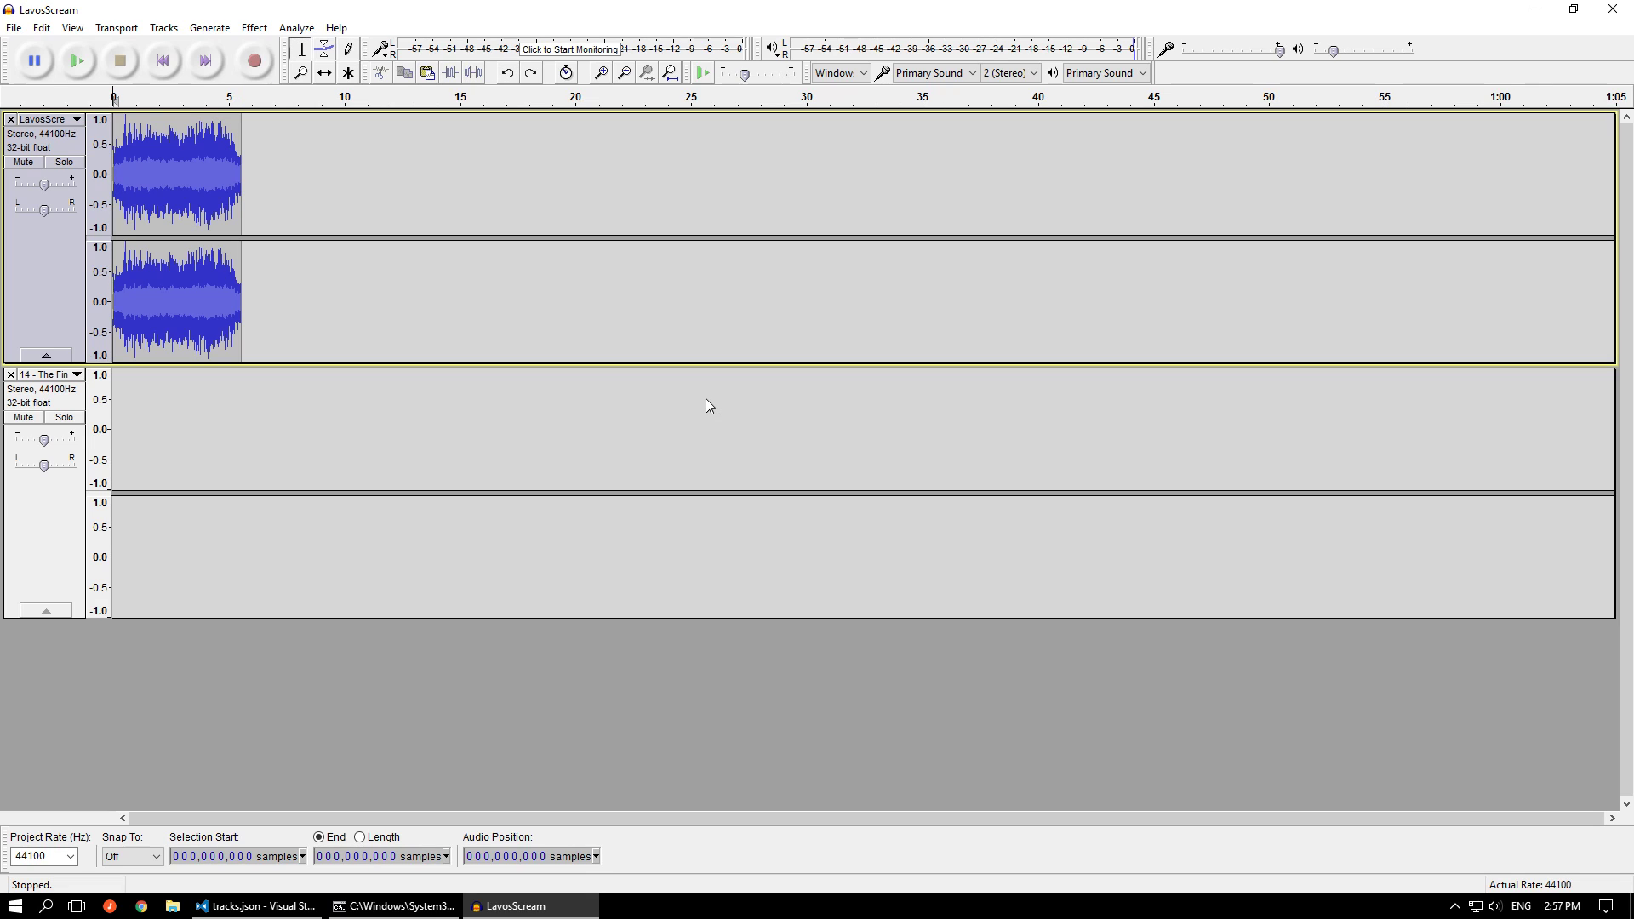
{"action": "key", "text": "ctrl+z"}
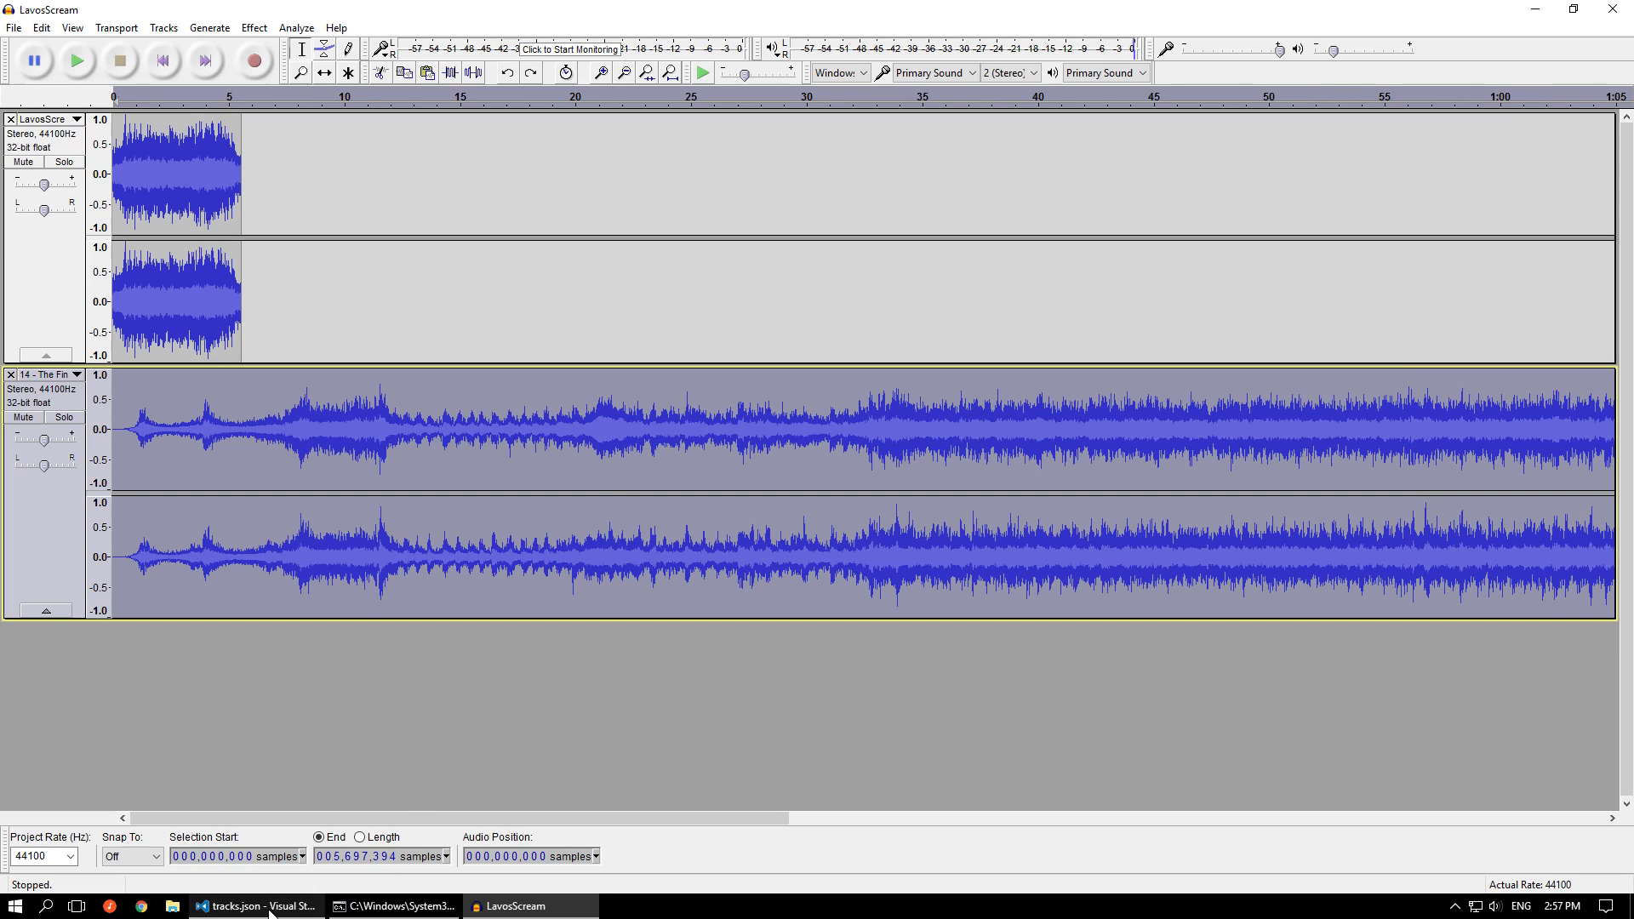
Check the trim_start line of The Final Battle sub-track in tracks.json and return to the LavosScream project in Audacity
{"action": "left_click", "coordinate": [270, 909]}
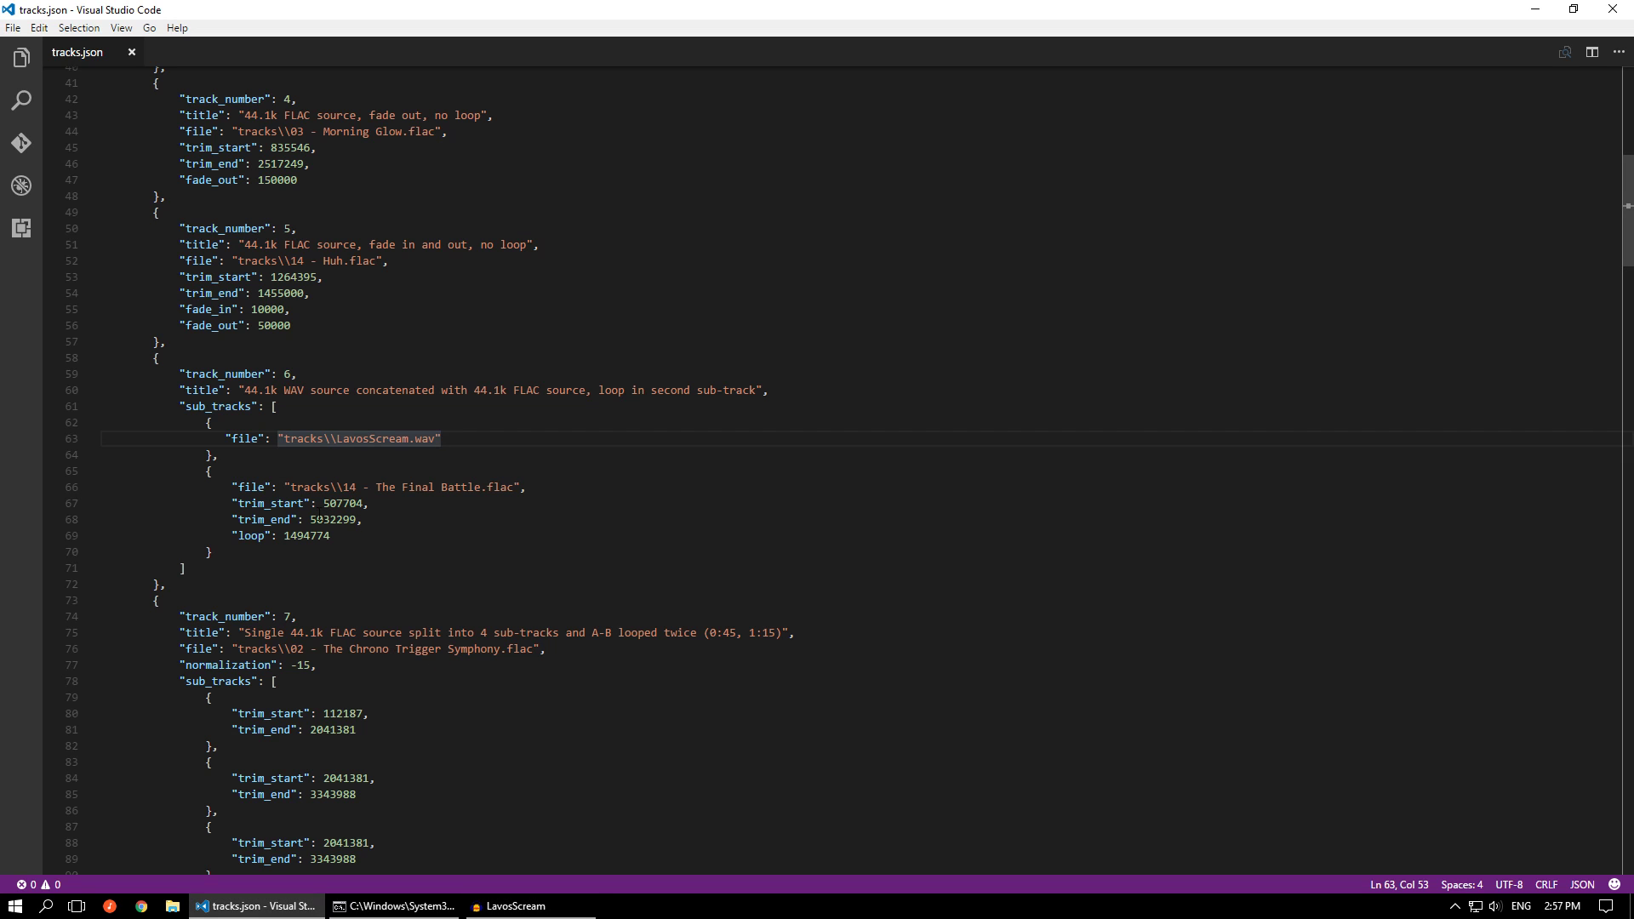
{"action": "left_click_drag", "start_coordinate": [233, 503], "coordinate": [393, 504]}
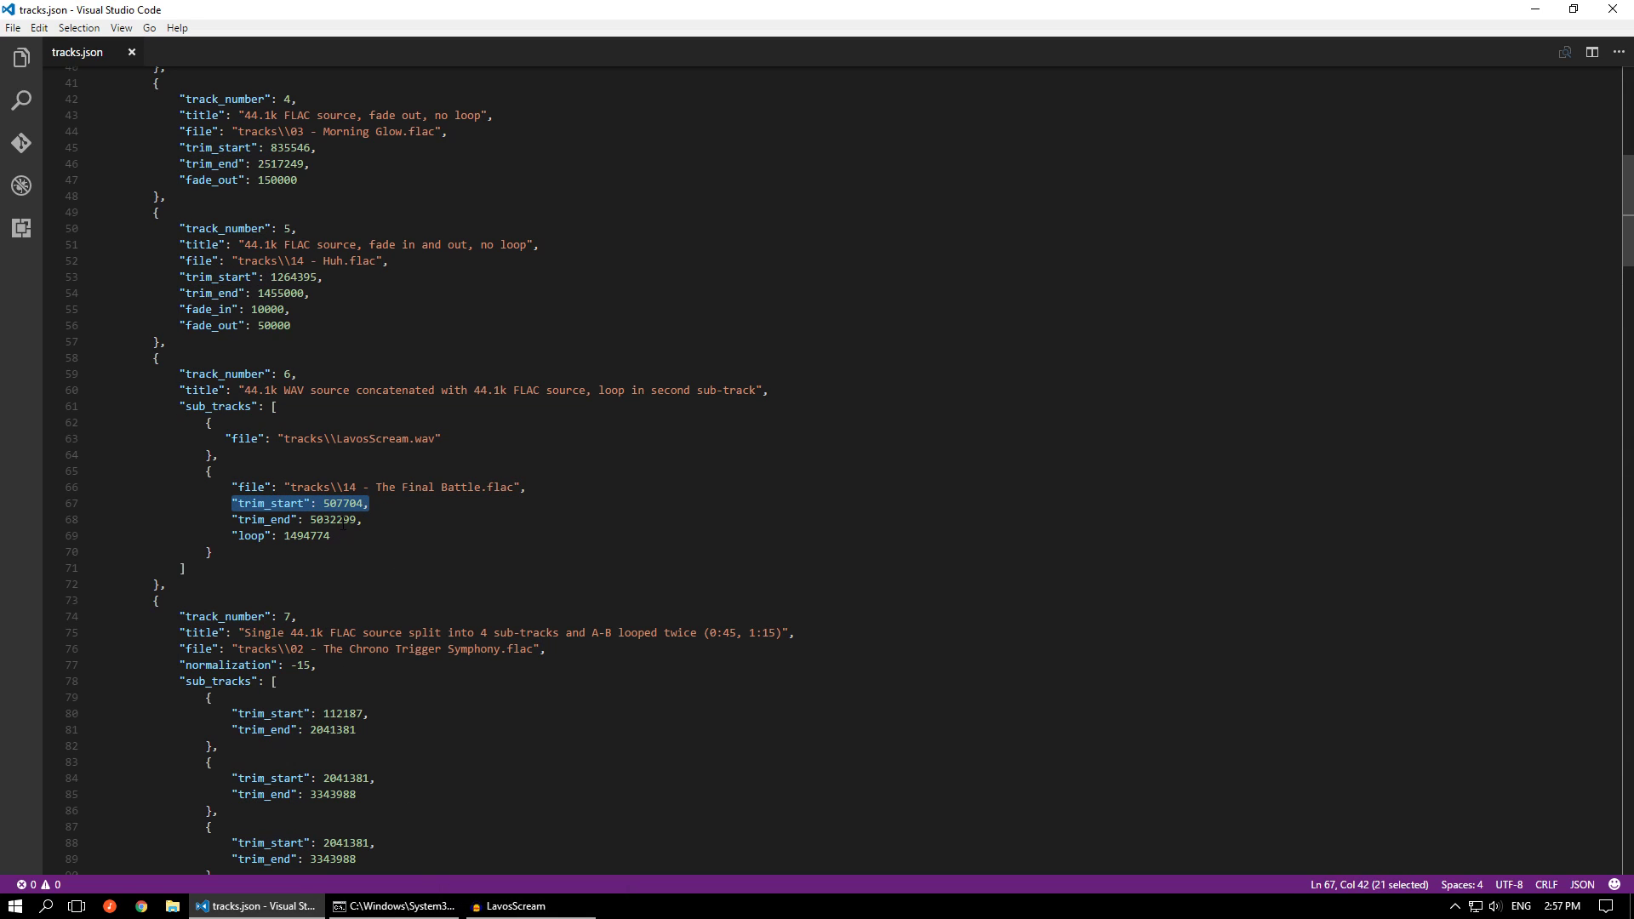
{"action": "left_click", "coordinate": [514, 906]}
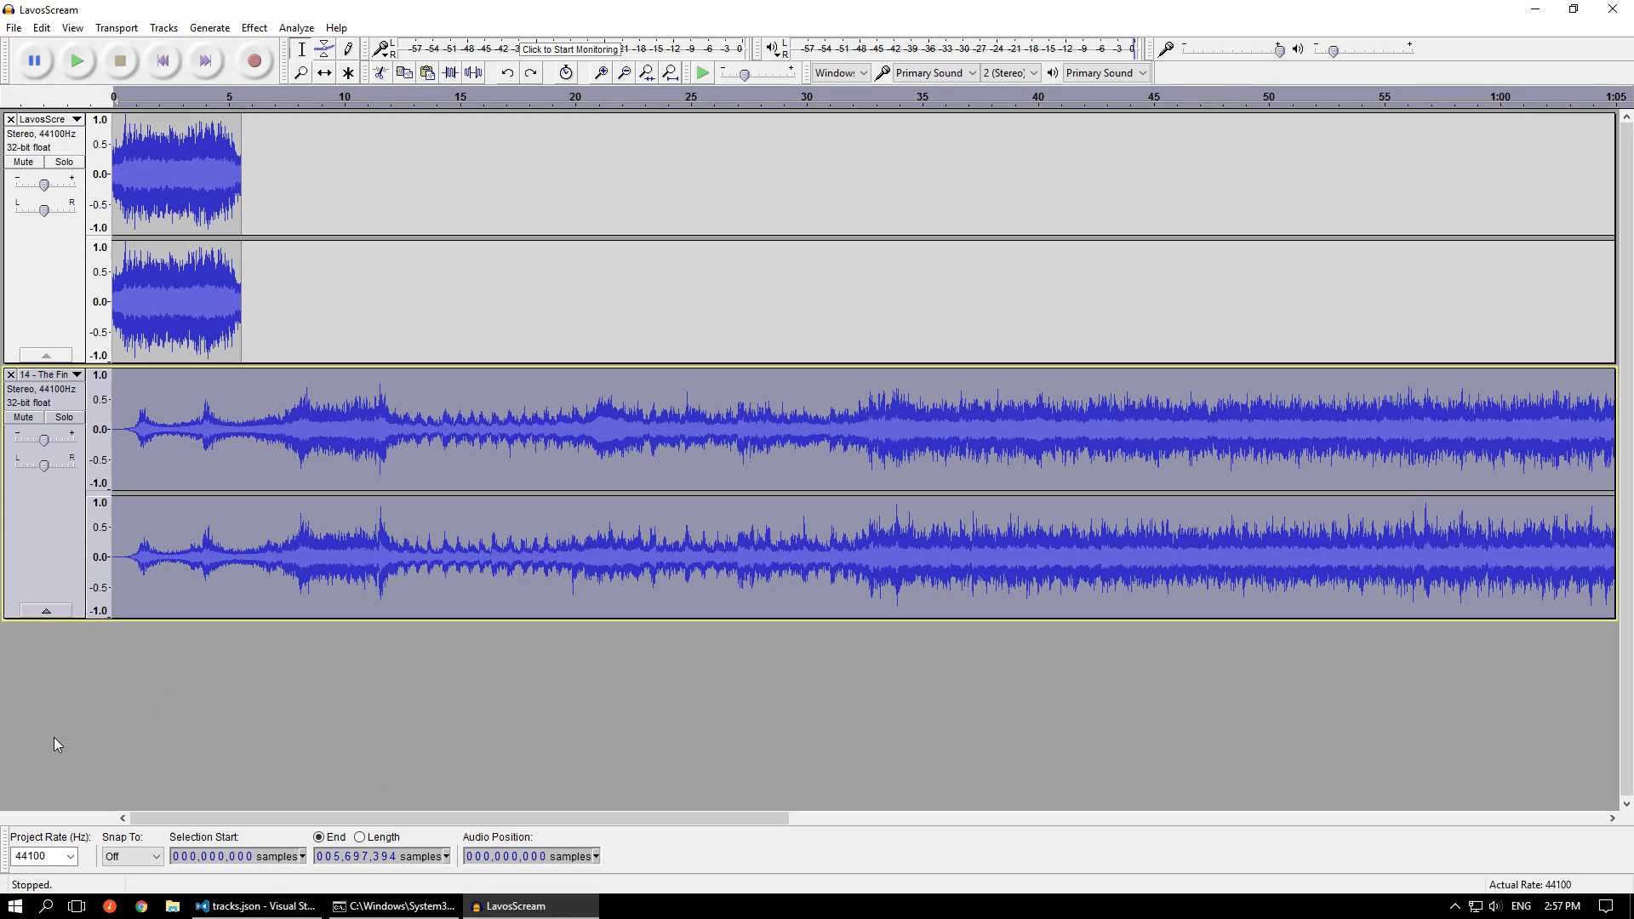
Select the first 507,704 samples of The Final Battle track and cut them to match the trim_start setting
{"action": "scroll", "coordinate": [30, 719], "scroll_direction": "up", "scroll_amount": 1}
{"action": "key", "text": "ctrl+a"}
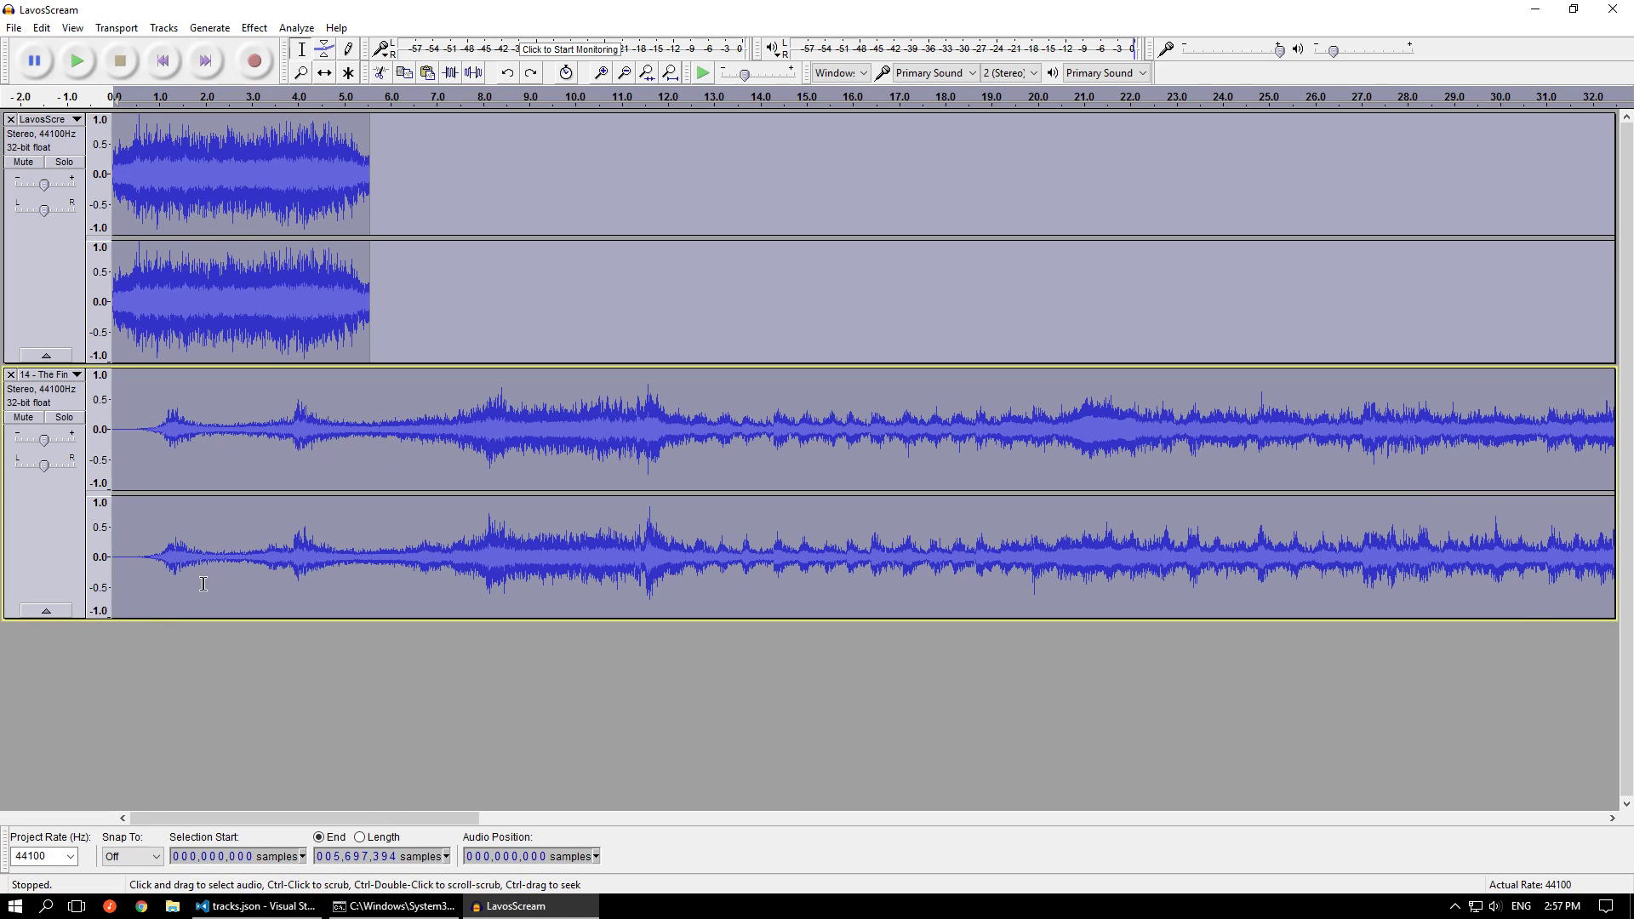
{"action": "left_click", "coordinate": [251, 539]}
{"action": "key", "text": "Home"}
{"action": "key", "text": "shift+End"}
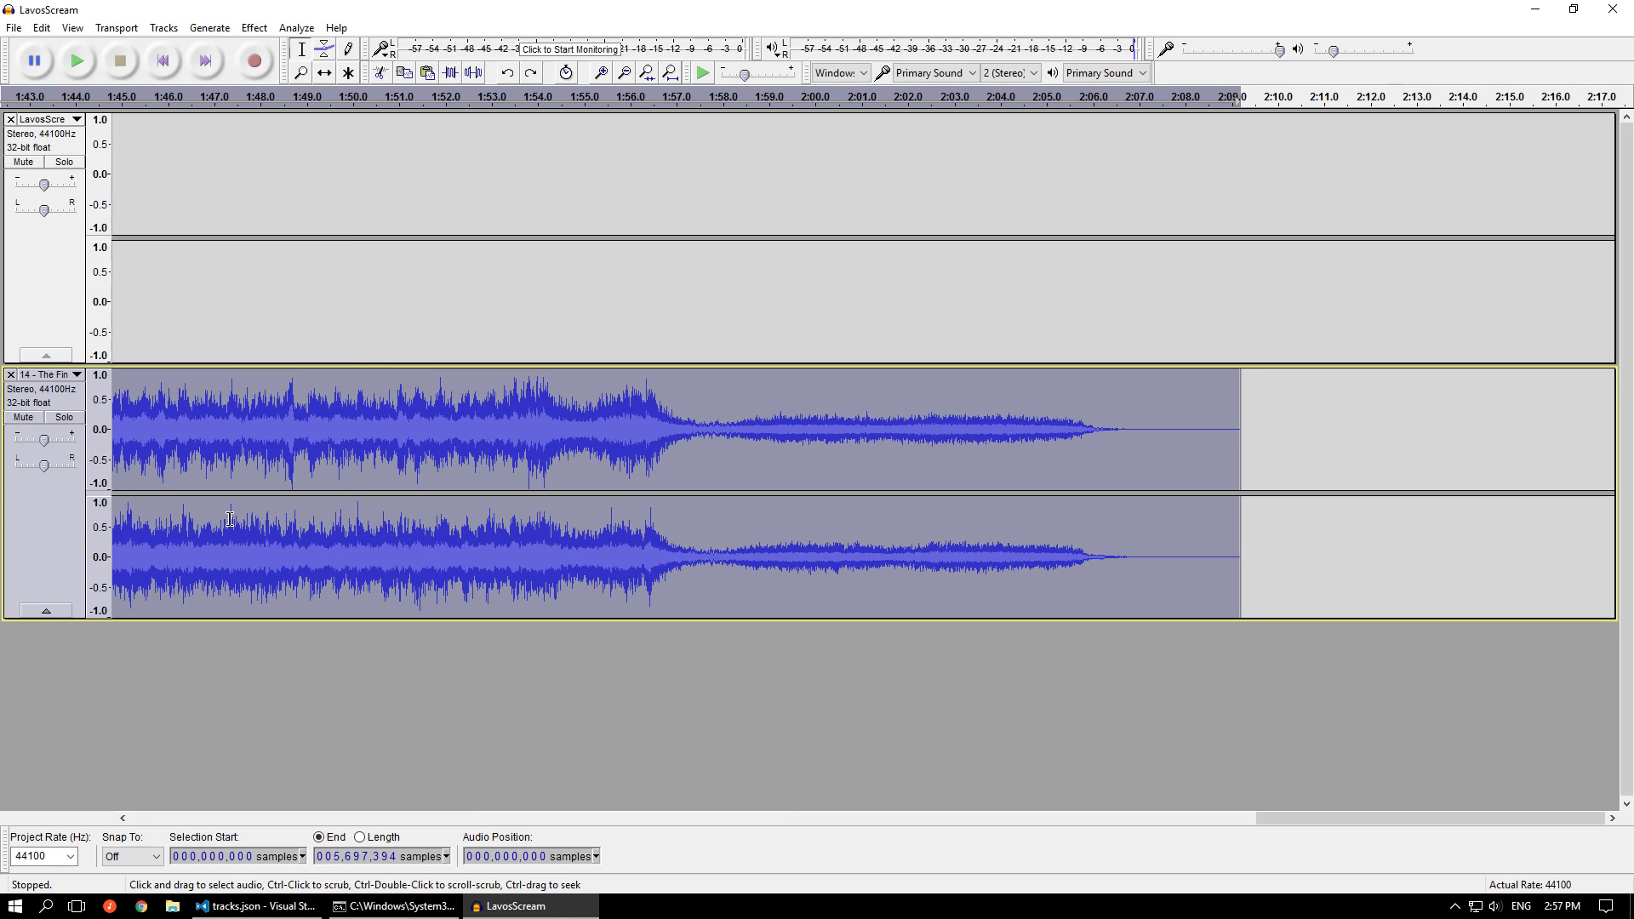
{"action": "left_click", "coordinate": [339, 858]}
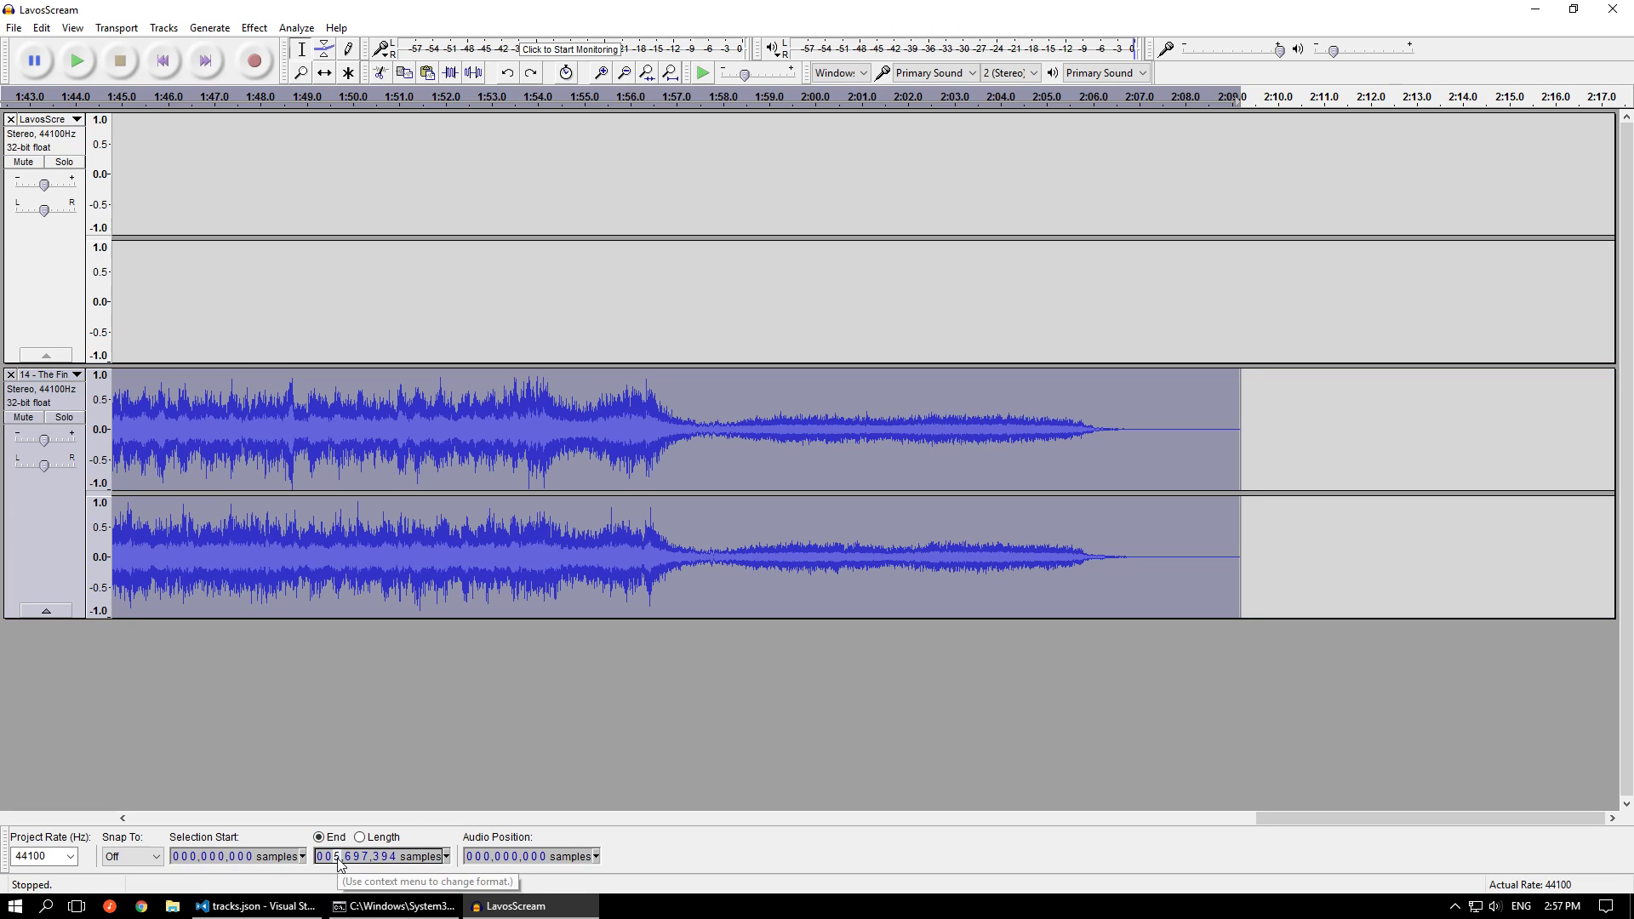
{"action": "type", "text": "0,507,70"}
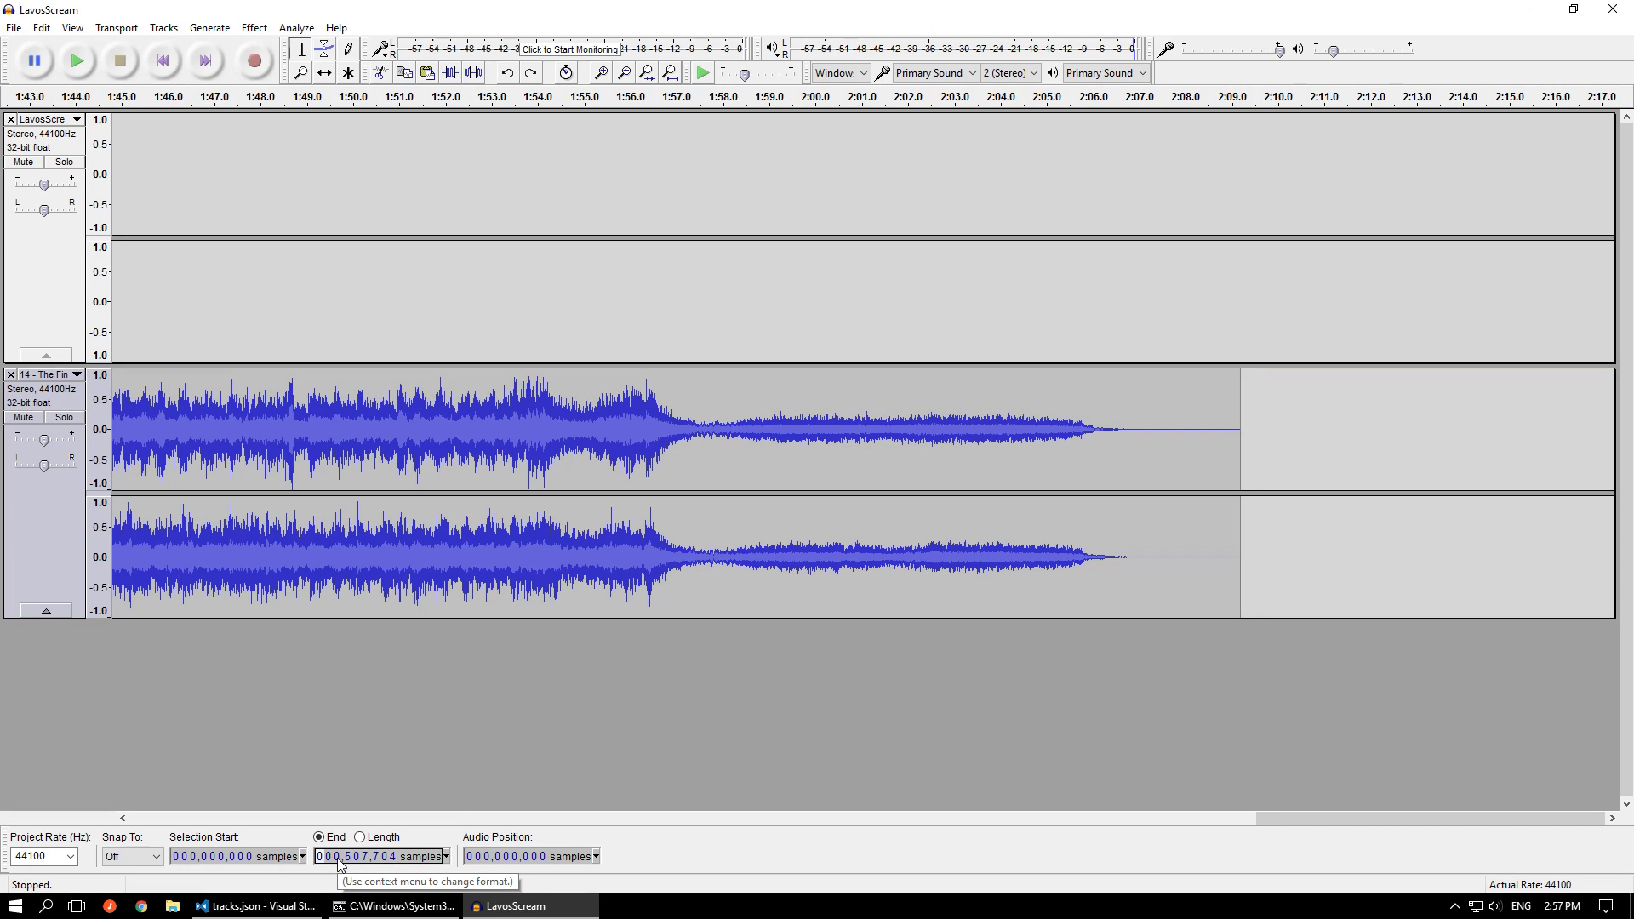
{"action": "left_click_drag", "start_coordinate": [1300, 819], "coordinate": [99, 759]}
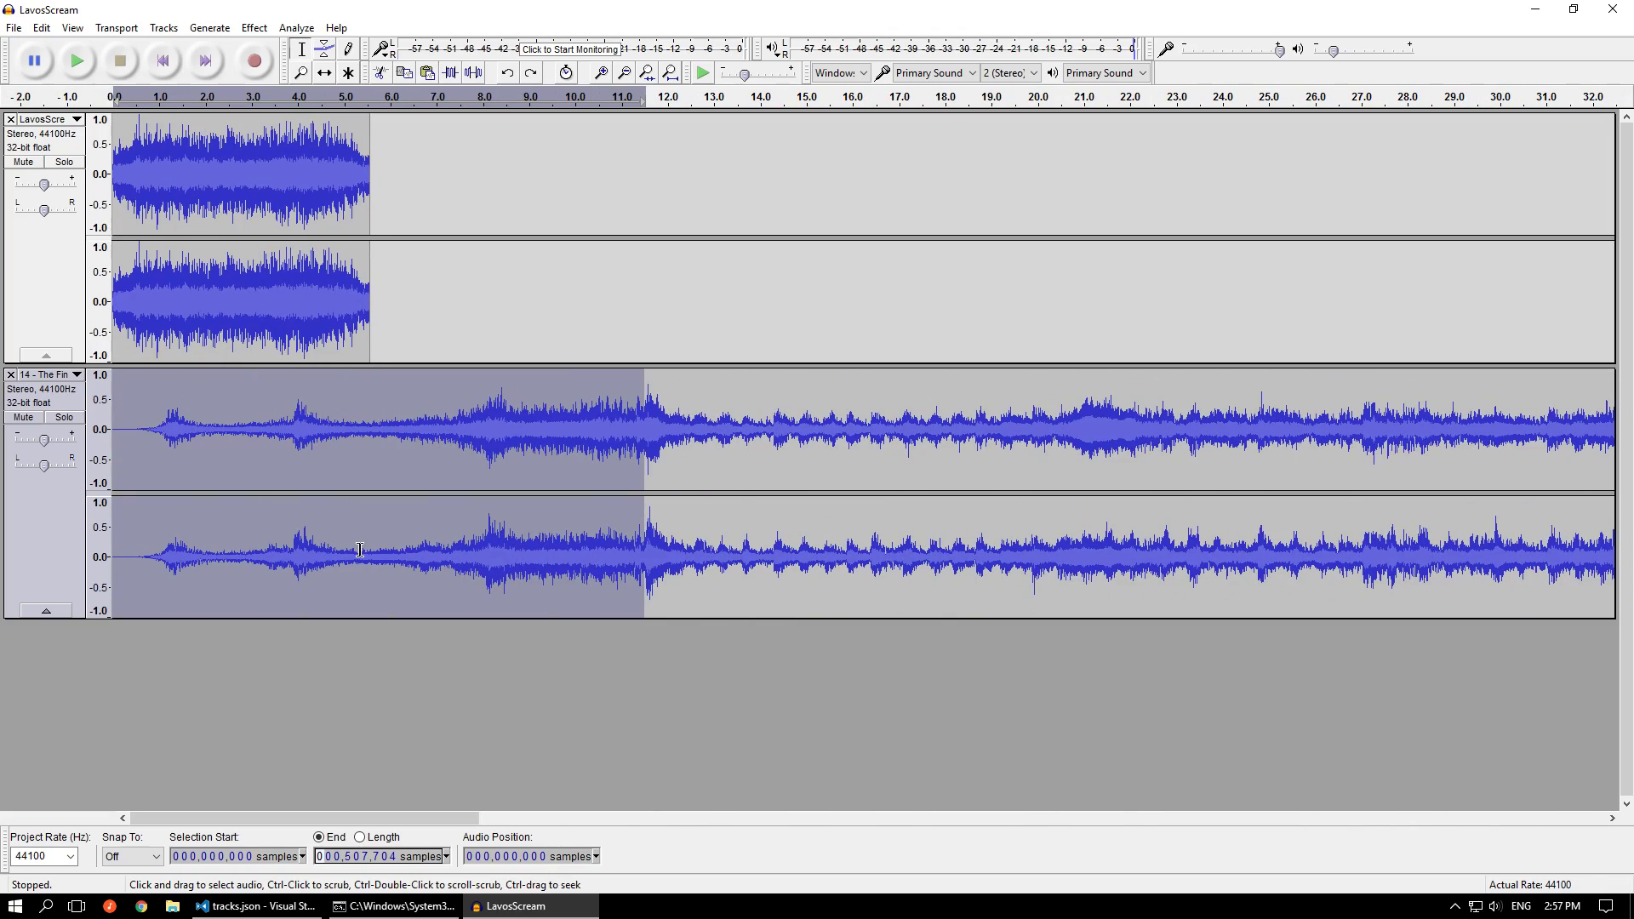
{"action": "left_click", "coordinate": [41, 28]}
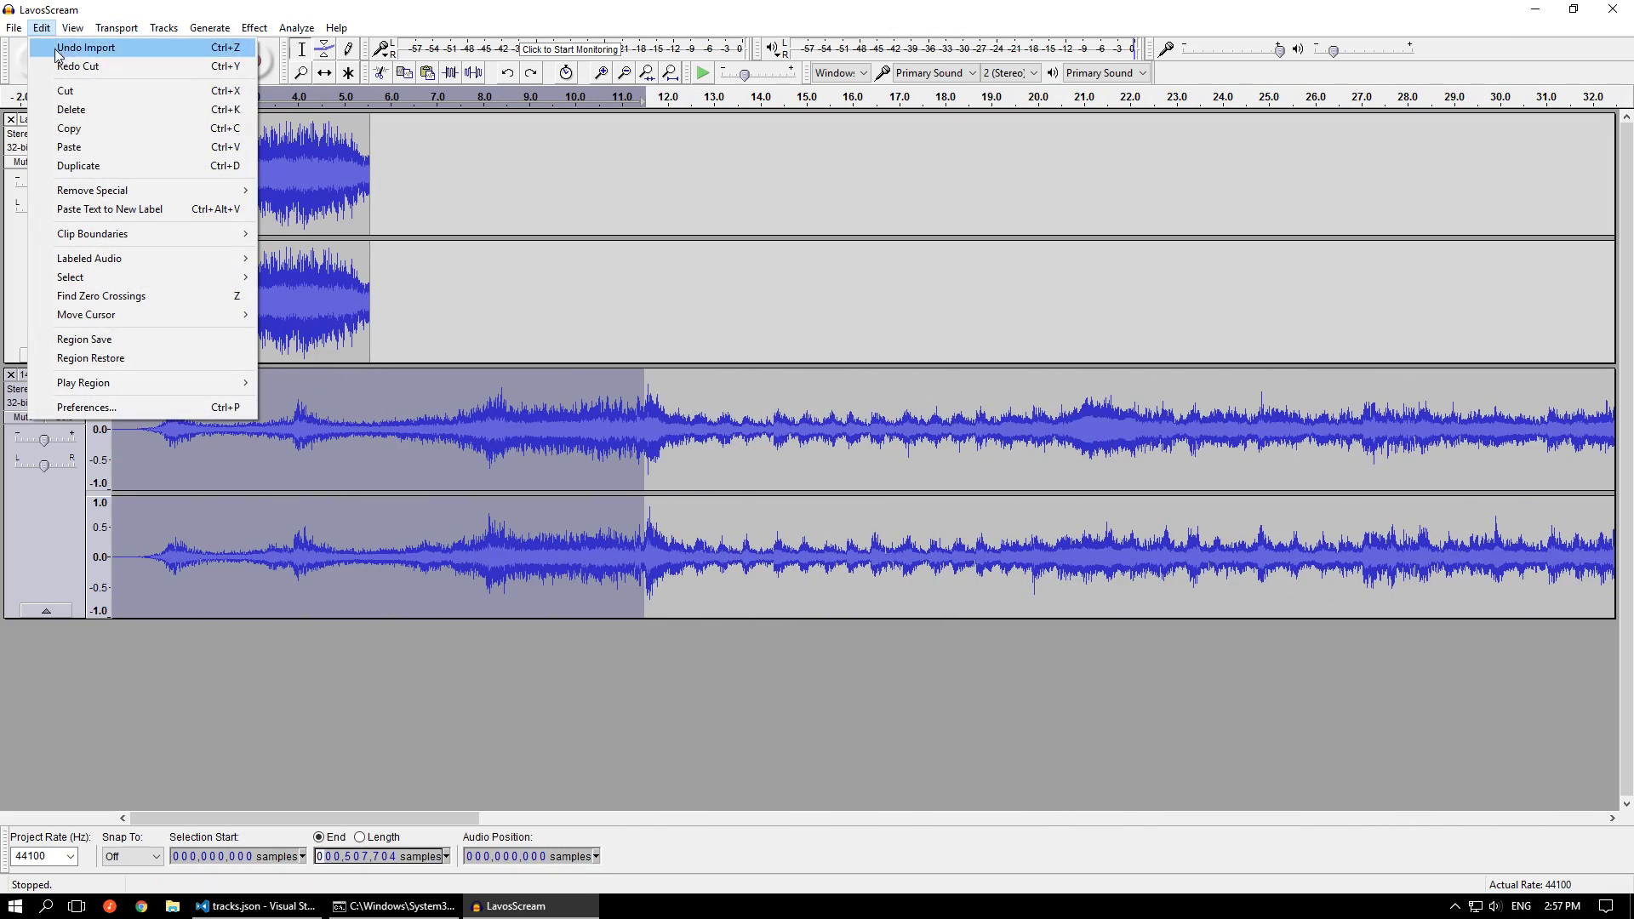
{"action": "left_click", "coordinate": [64, 91]}
Cut all the remaining audio out of The Final Battle track
{"action": "left_click", "coordinate": [314, 468]}
{"action": "key", "text": "Home"}
{"action": "key", "text": "shift+End"}
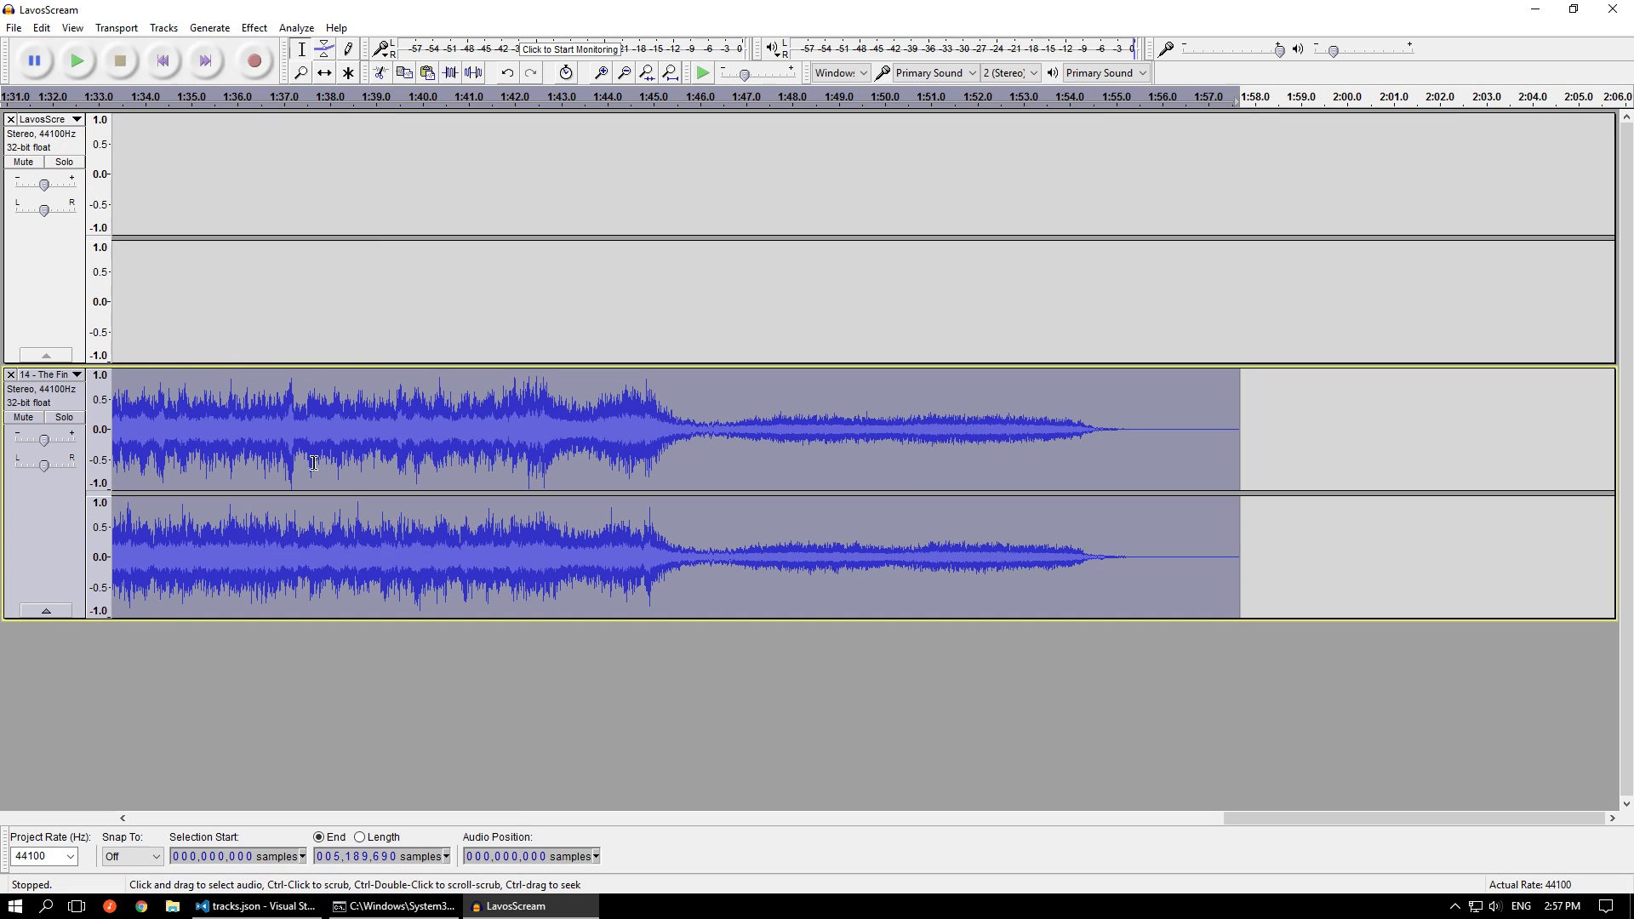
{"action": "key", "text": "Delete"}
Remove the emptied The Final Battle track and paste the trimmed audio at the end of LavosScream, at sample 245,337
{"action": "left_click", "coordinate": [257, 296]}
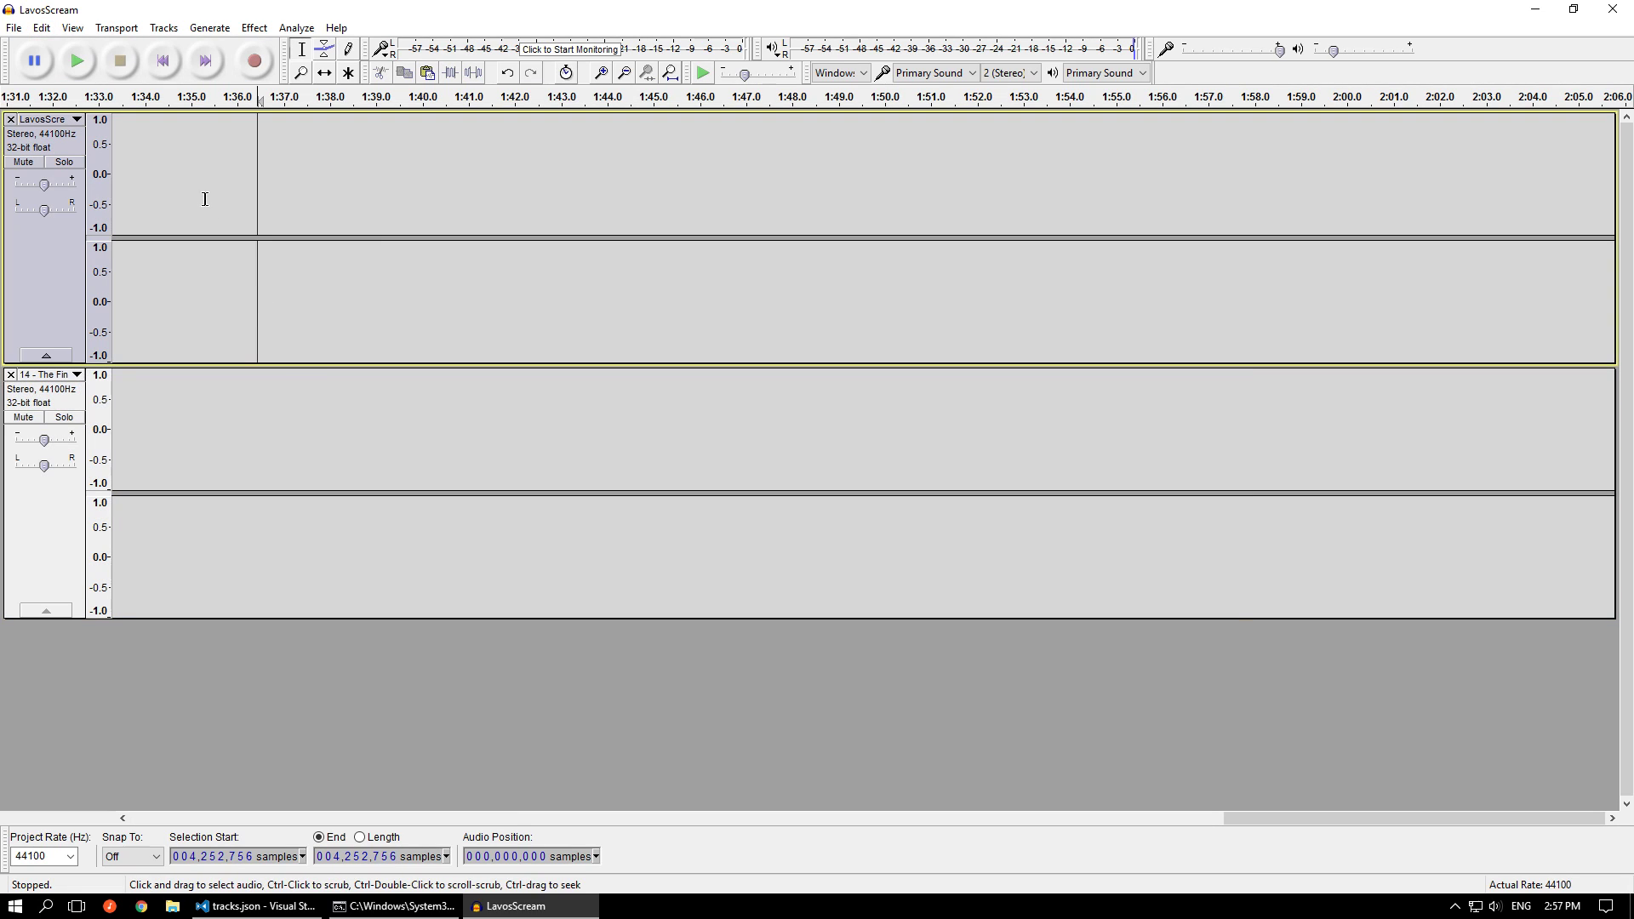
{"action": "left_click", "coordinate": [10, 375]}
{"action": "left_click", "coordinate": [194, 72]}
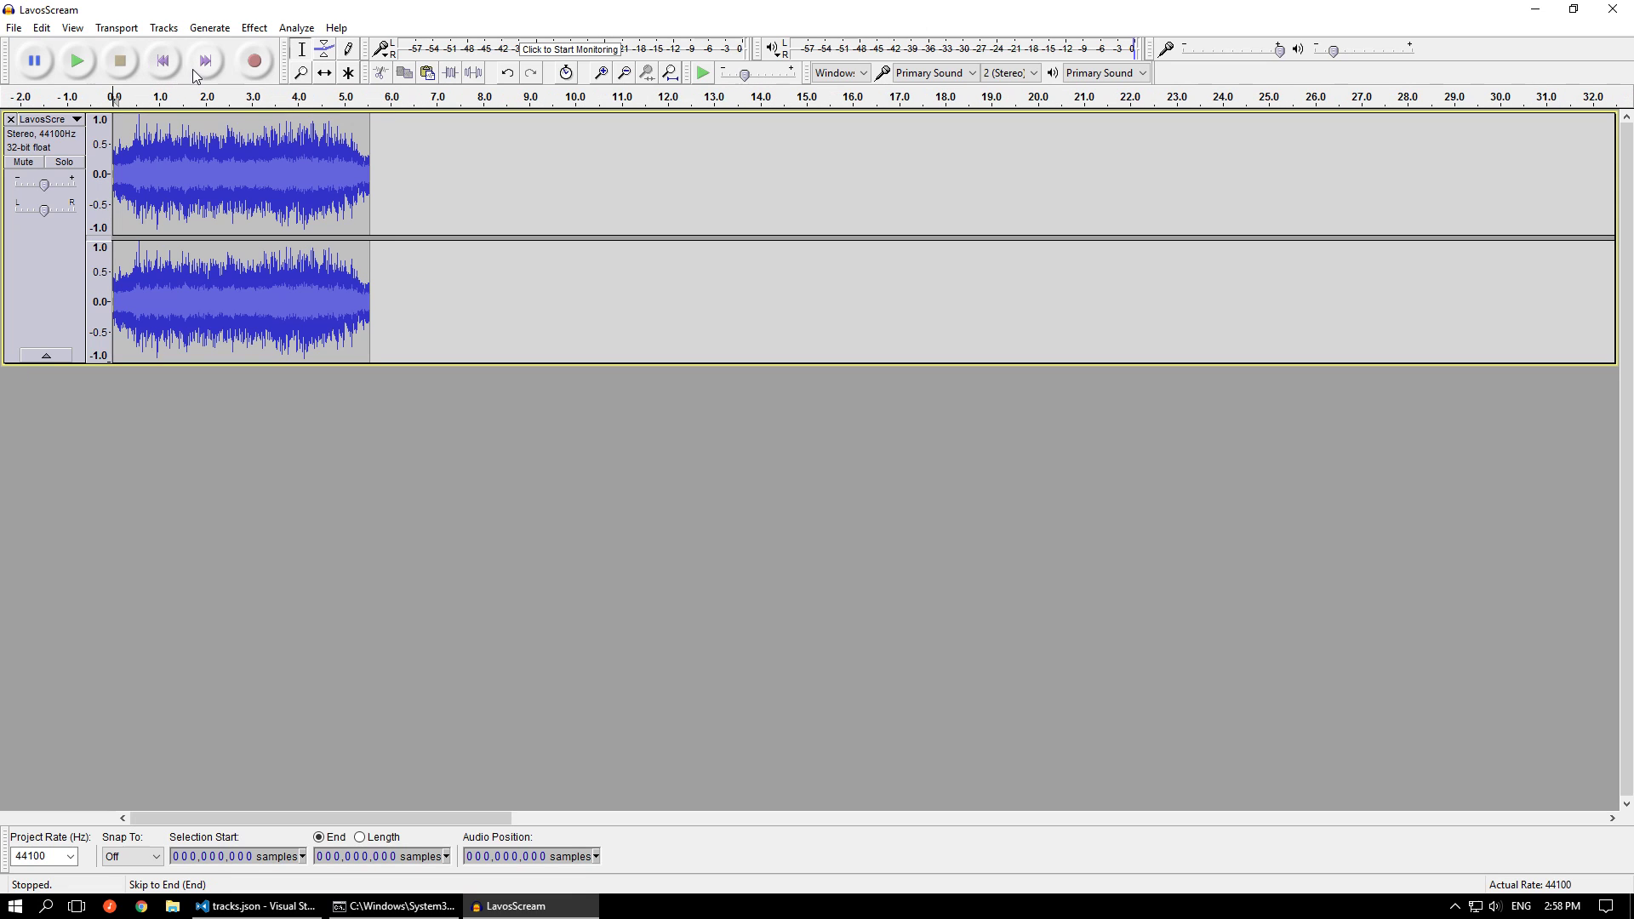
{"action": "key", "text": "ctrl+v"}
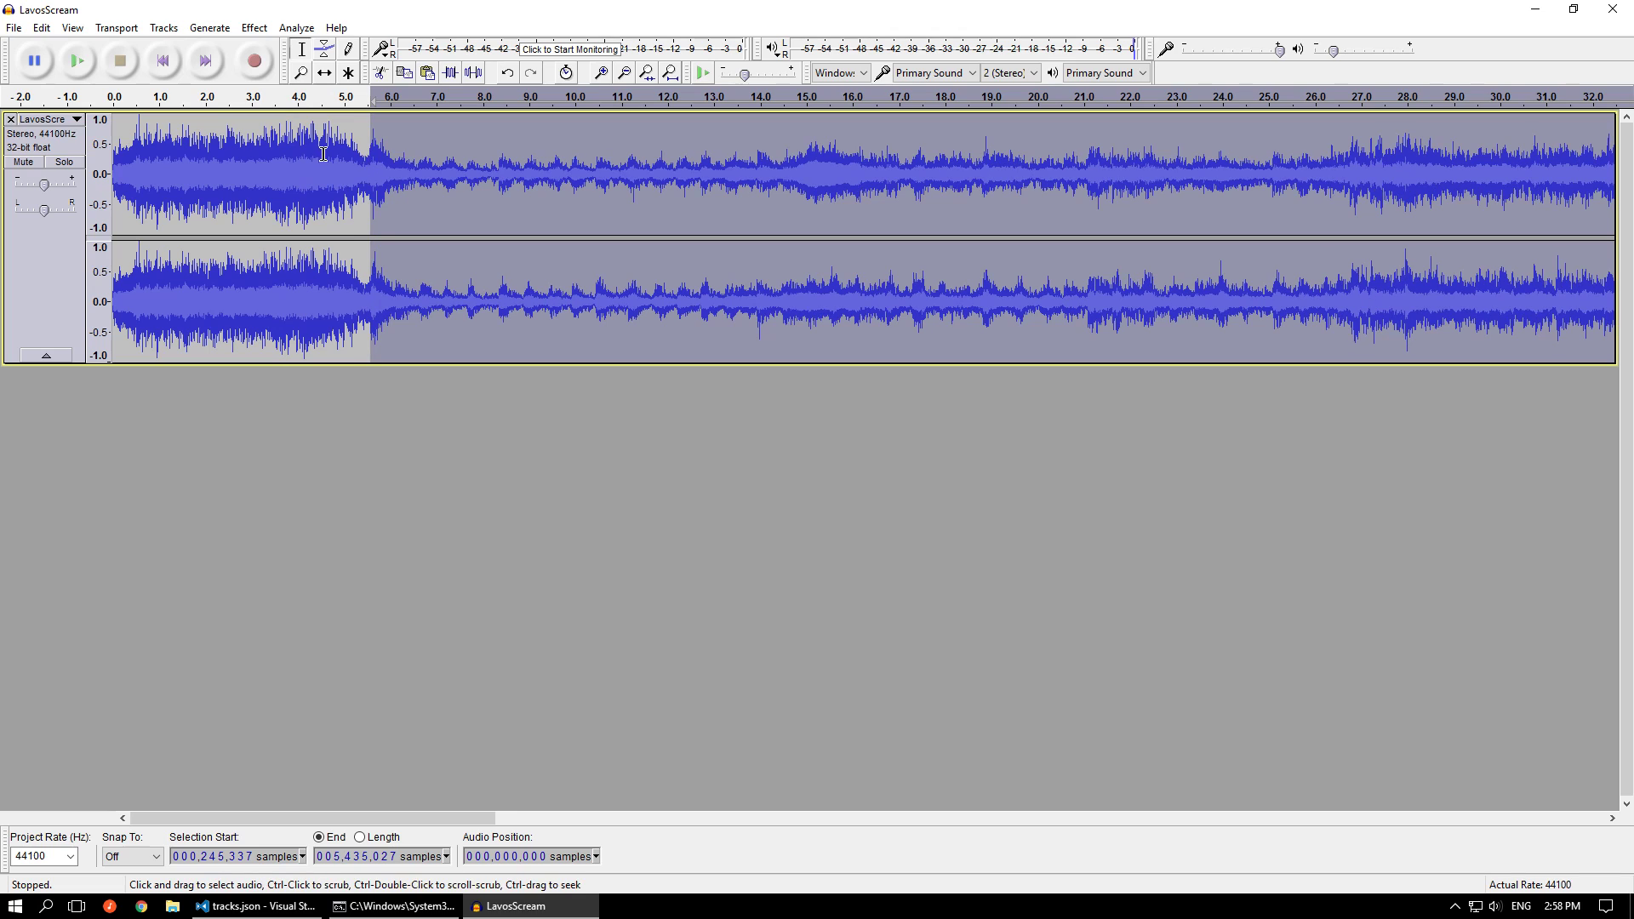
Play the joined audio from sample 142,841 through the transition from LavosScream into the trimmed battle music
{"action": "scroll", "coordinate": [324, 157], "scroll_direction": "up", "scroll_amount": 3, "text": "ctrl"}
{"action": "scroll", "coordinate": [502, 200], "scroll_direction": "down", "scroll_amount": 3, "text": "ctrl"}
{"action": "left_click", "coordinate": [283, 169]}
{"action": "left_click", "coordinate": [262, 173]}
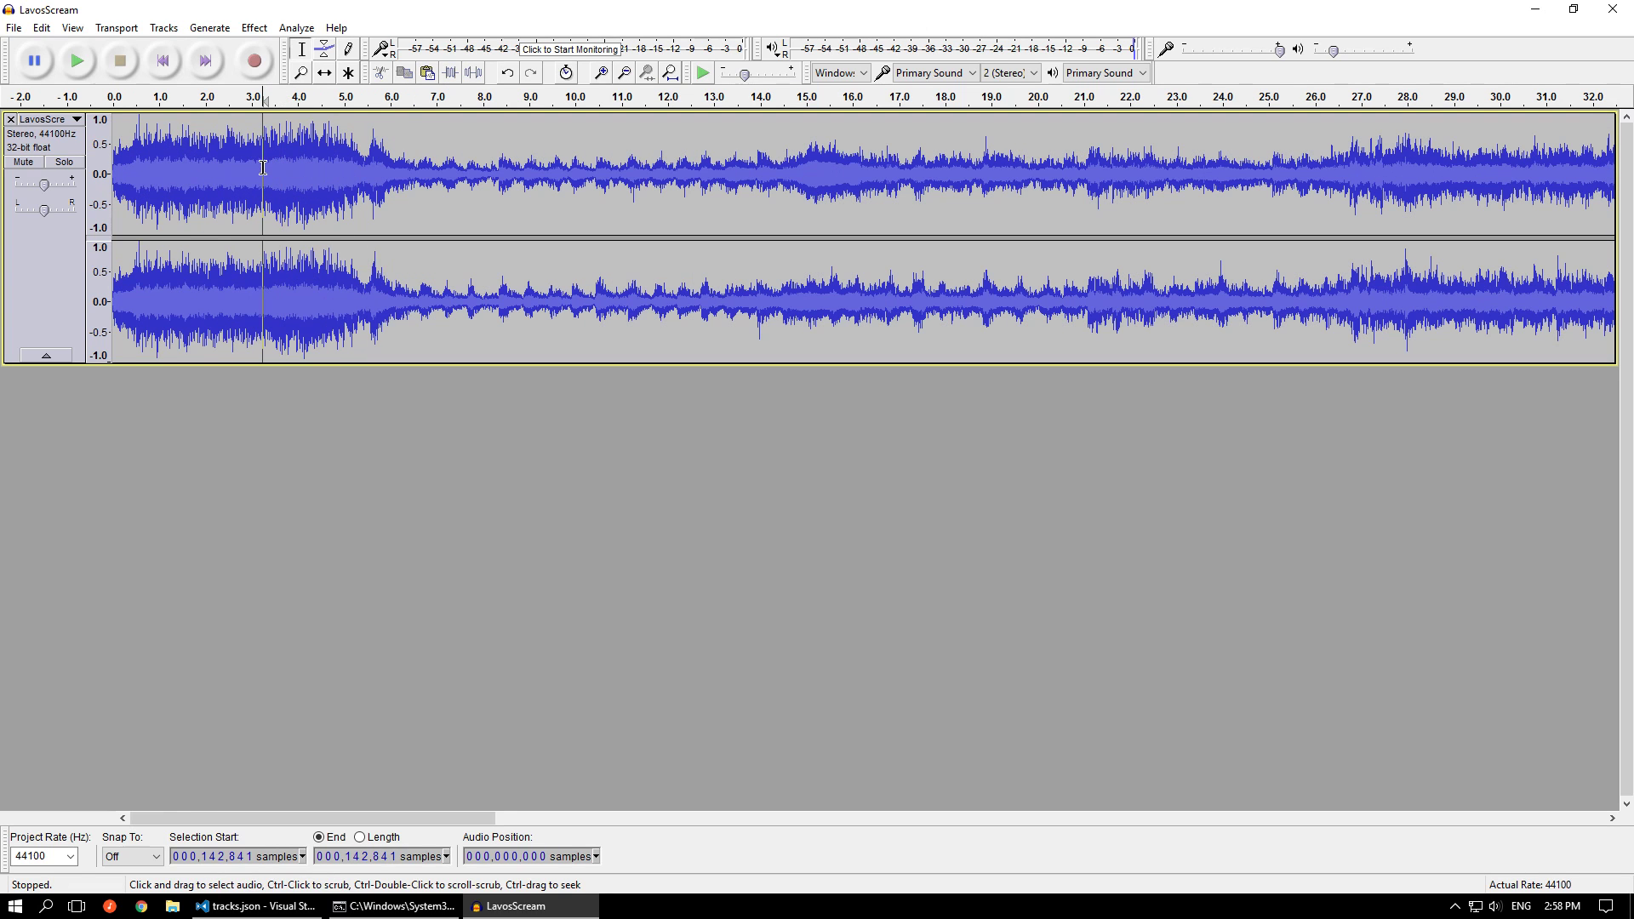
{"action": "key", "text": "space"}
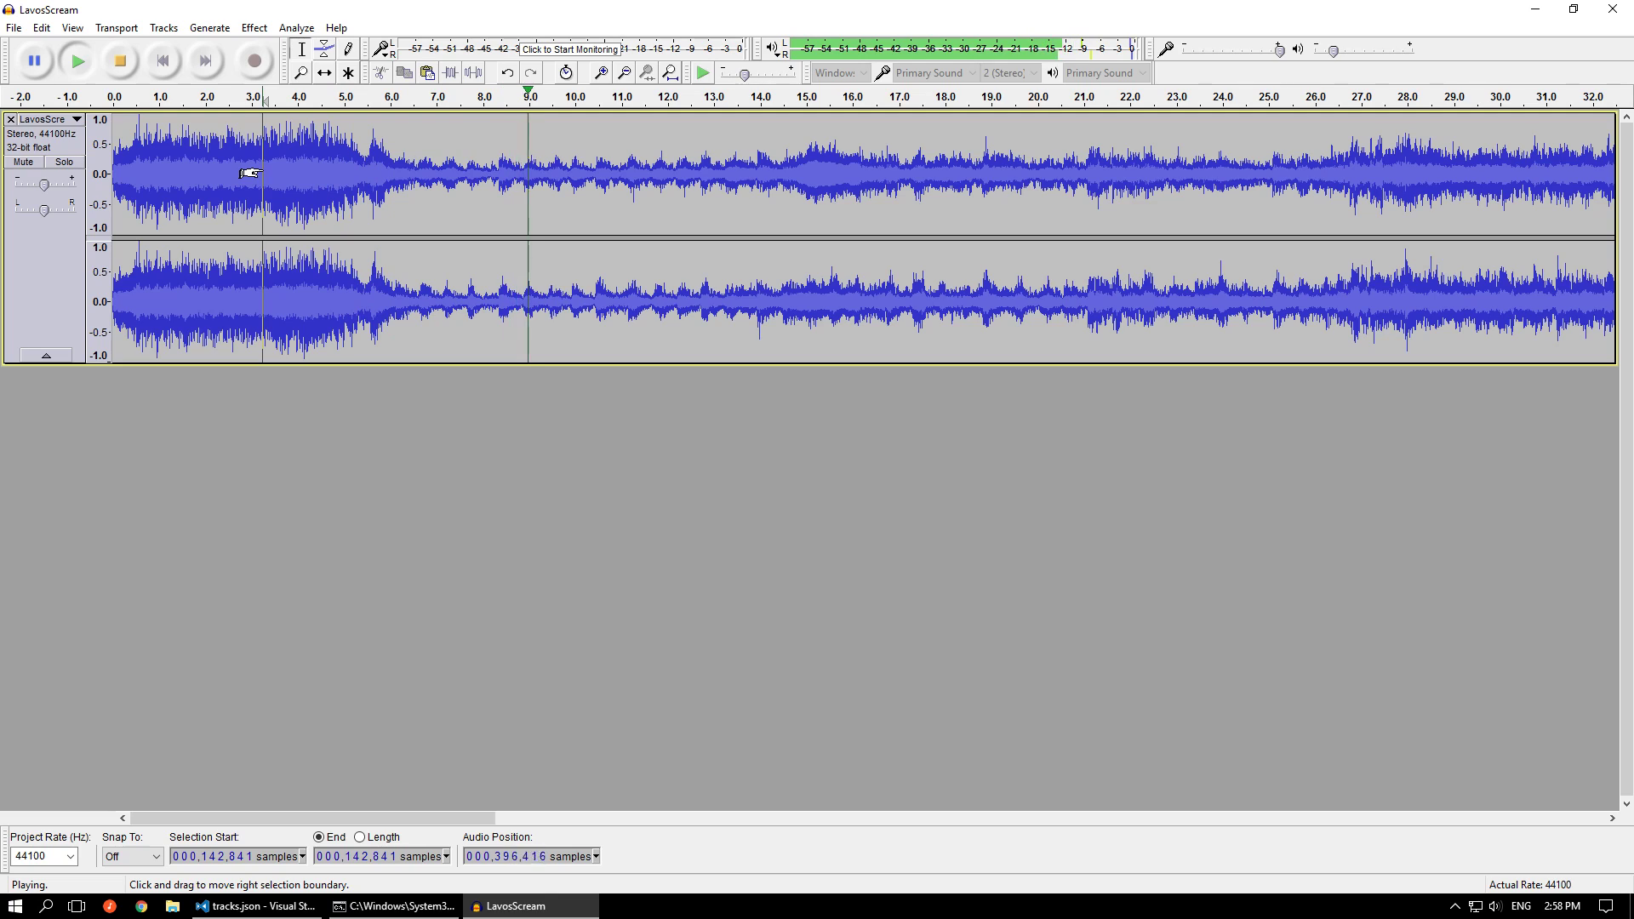
{"action": "left_click", "coordinate": [120, 61]}
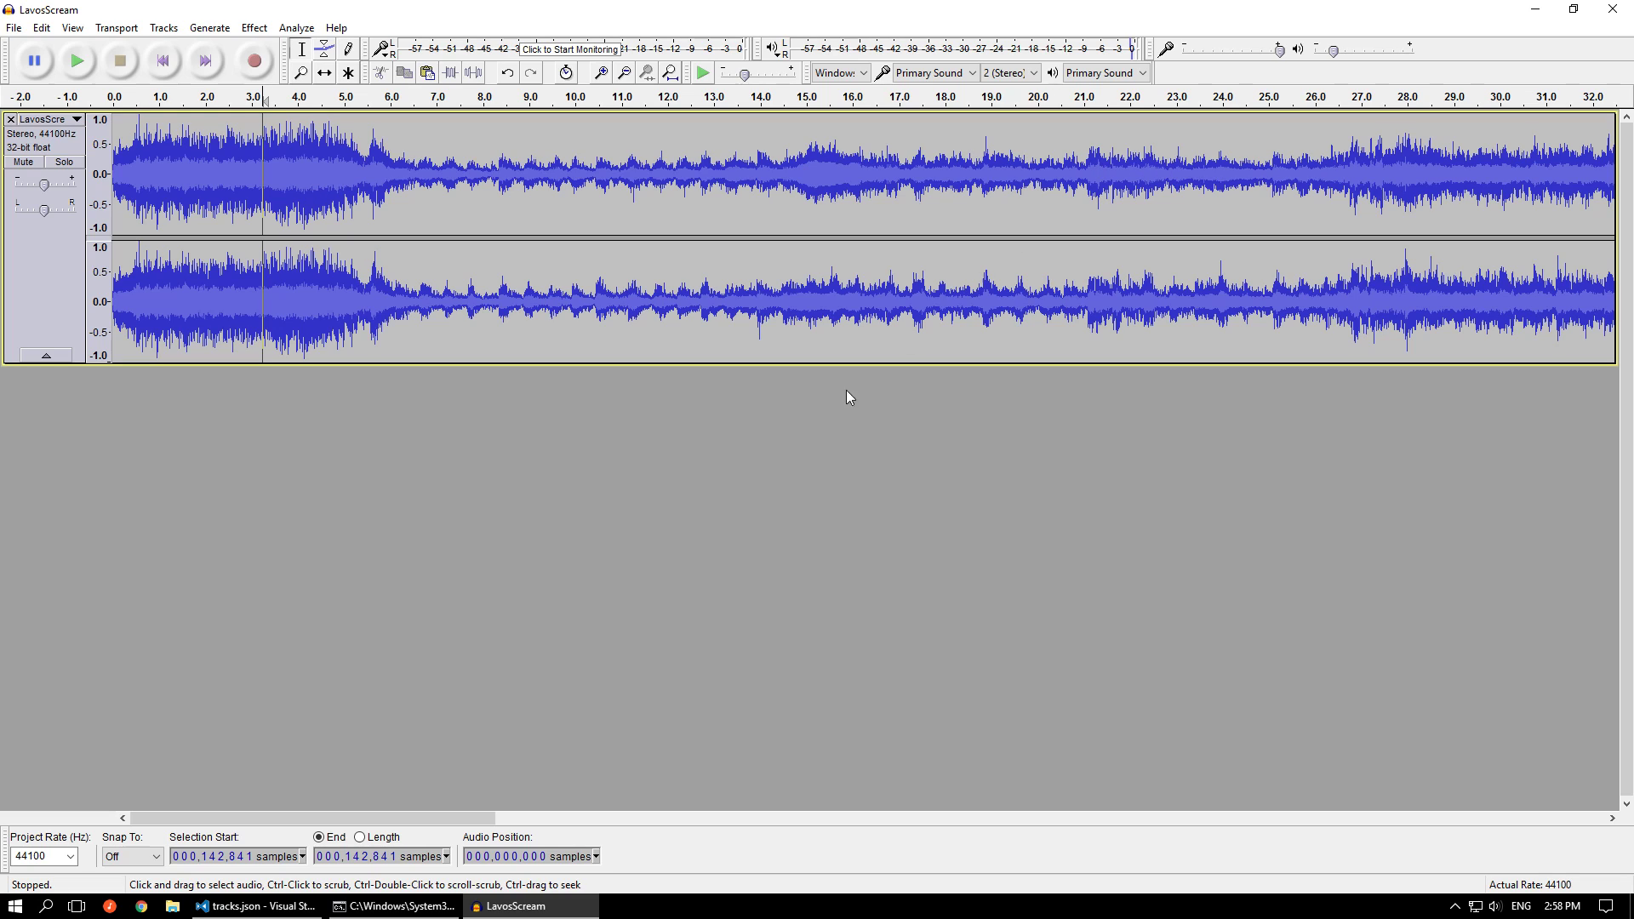
Check the trim_end and loop lines of The Final Battle sub-track in tracks.json and return to Audacity
{"action": "left_click", "coordinate": [258, 906]}
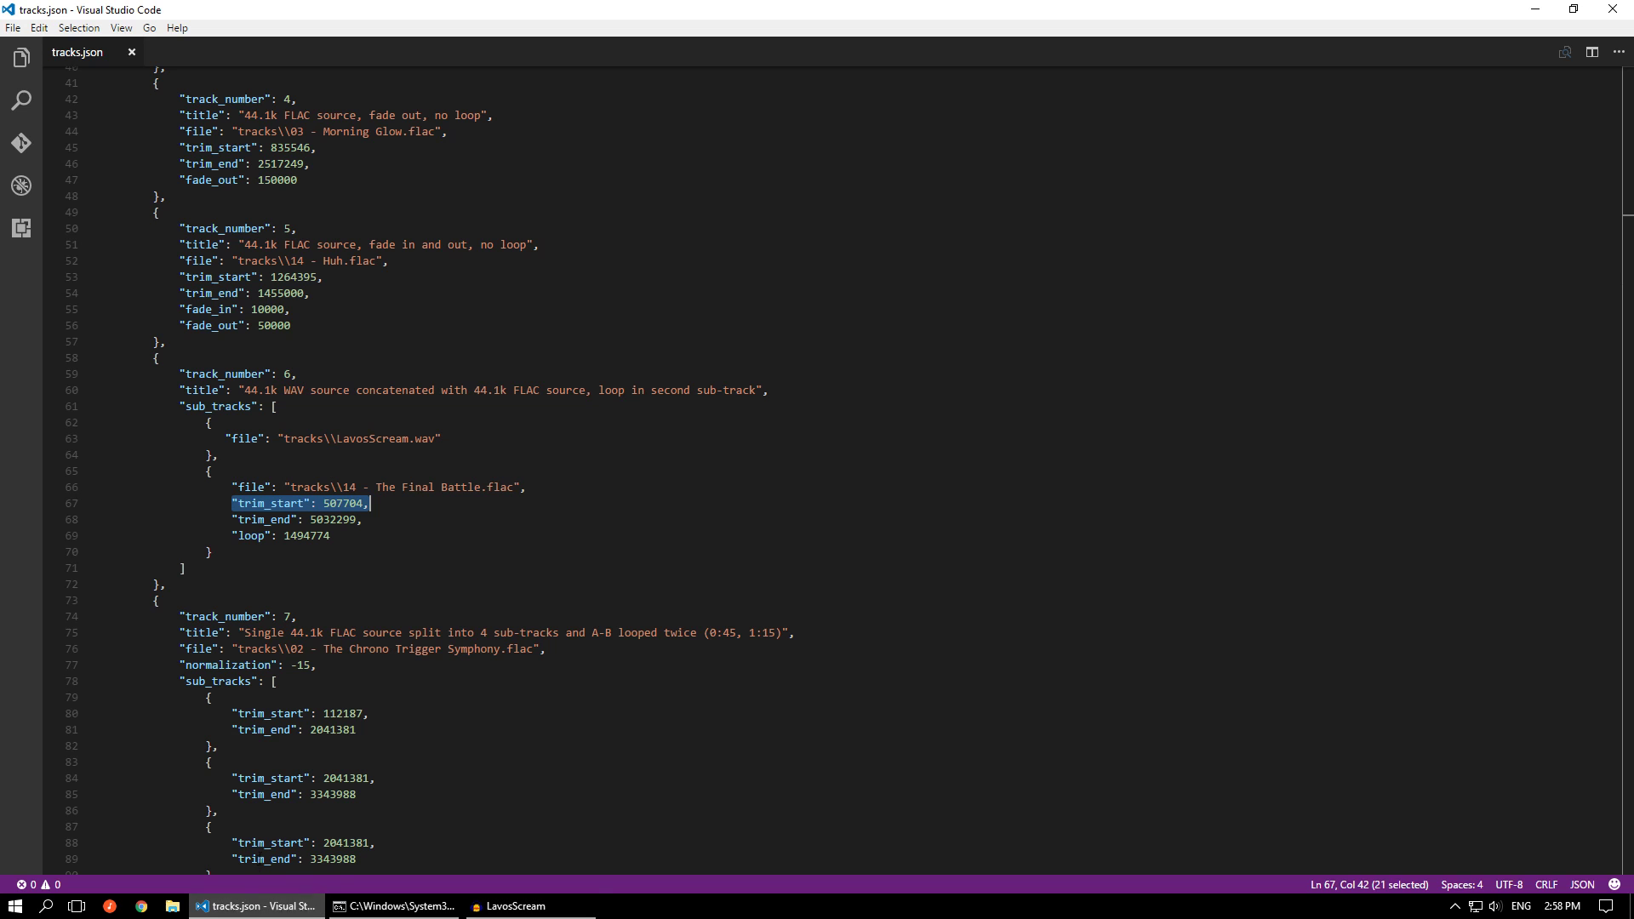
{"action": "left_click", "coordinate": [233, 519]}
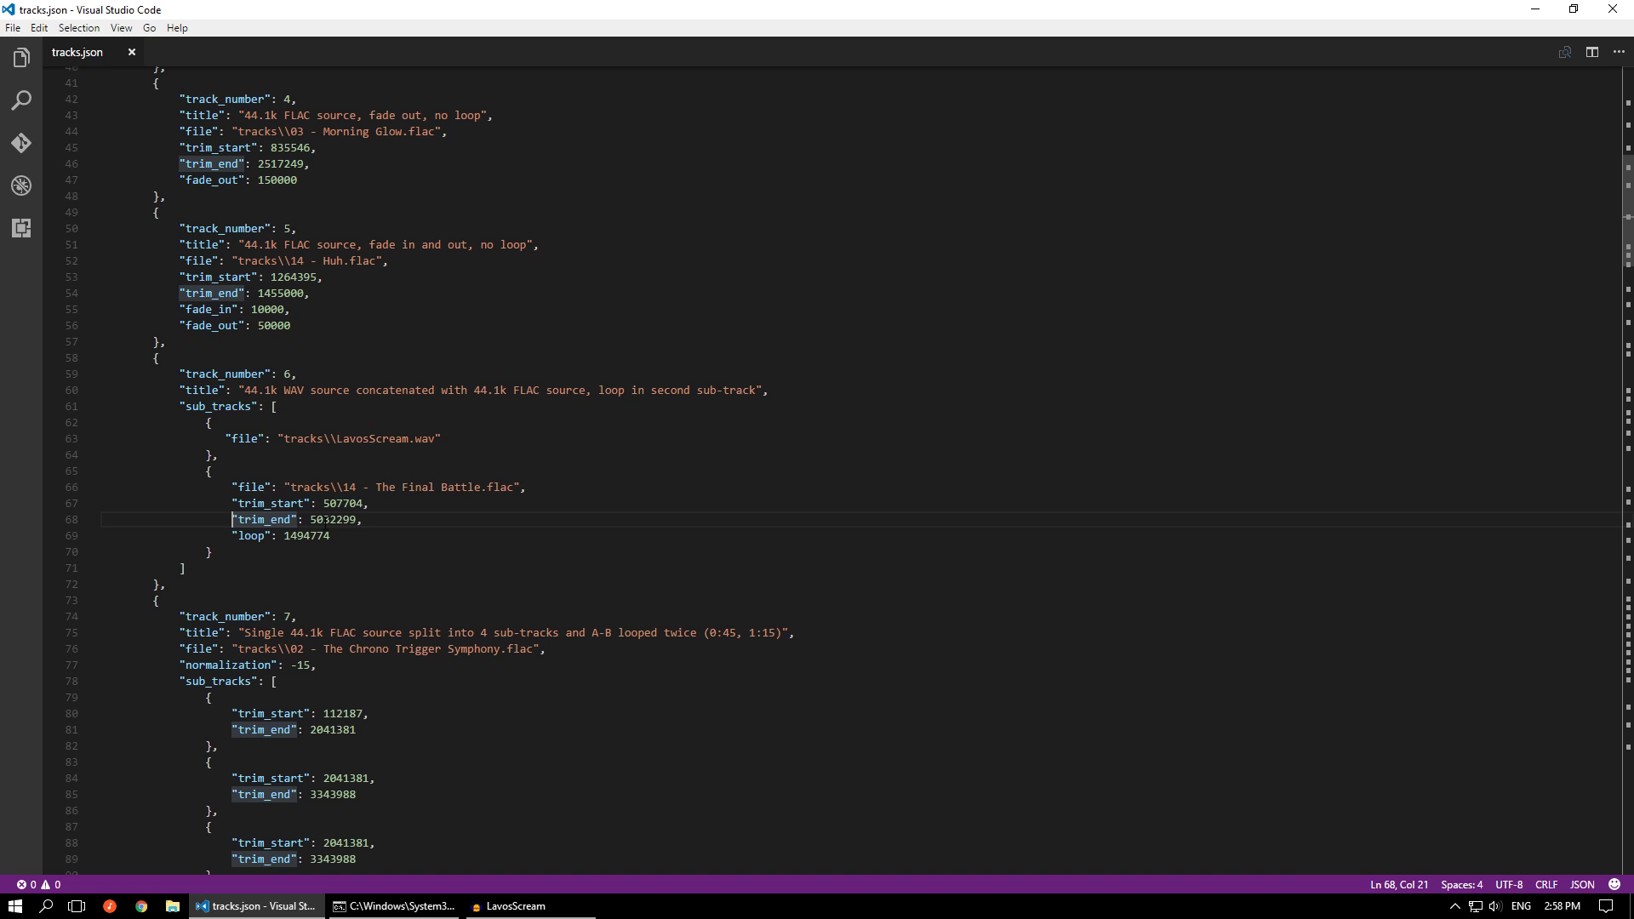
{"action": "left_click", "coordinate": [255, 535]}
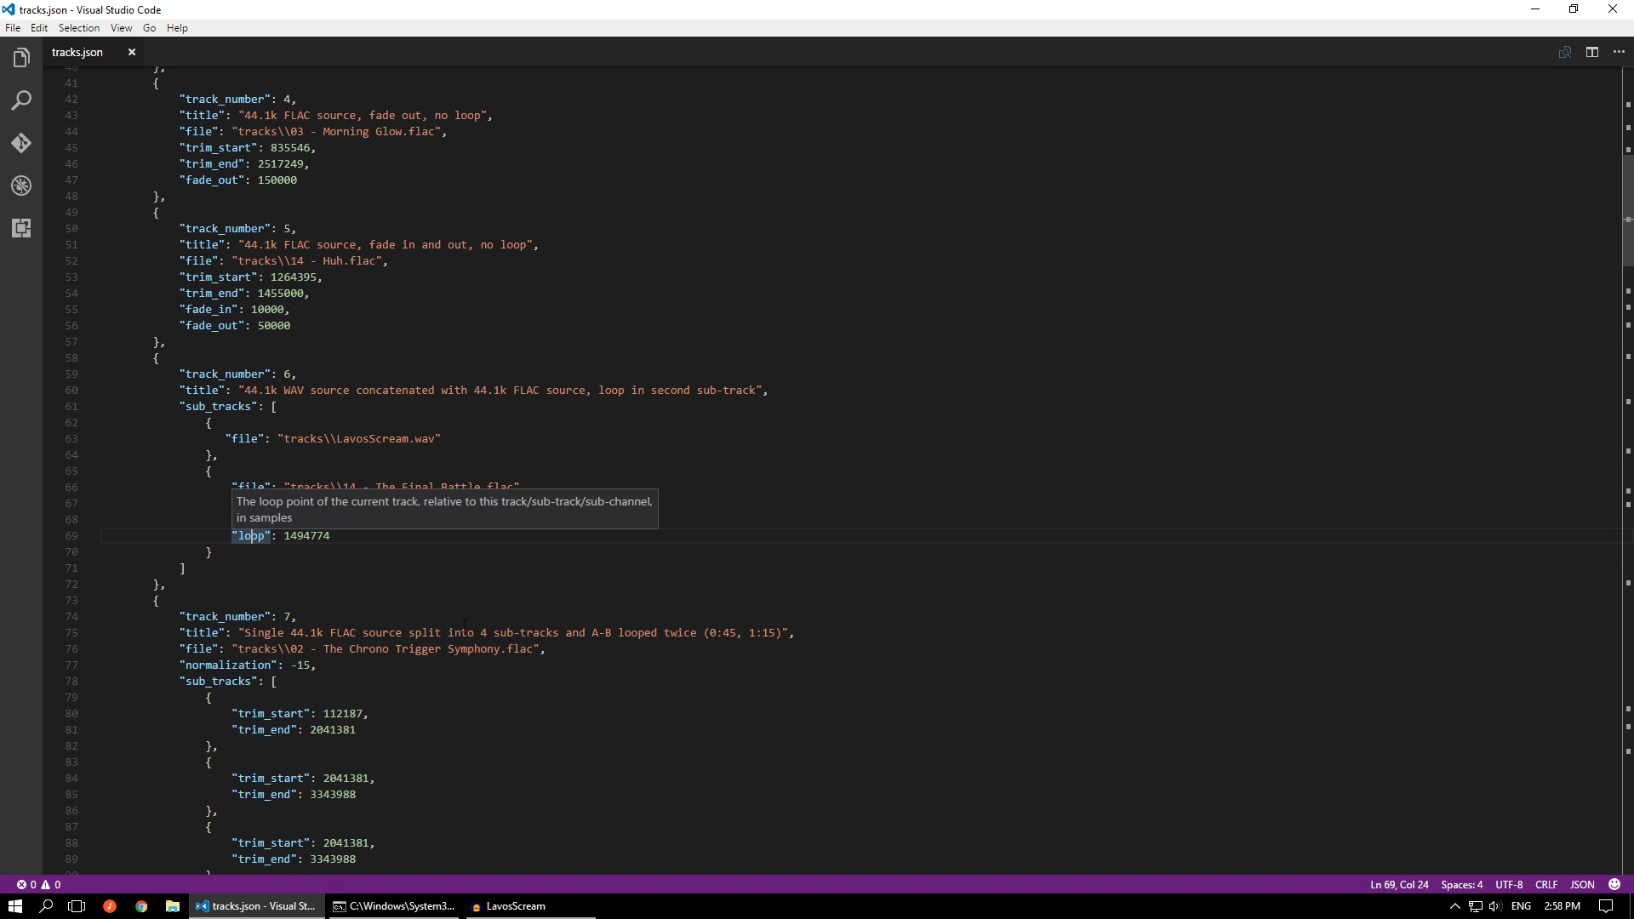
{"action": "left_click", "coordinate": [513, 908]}
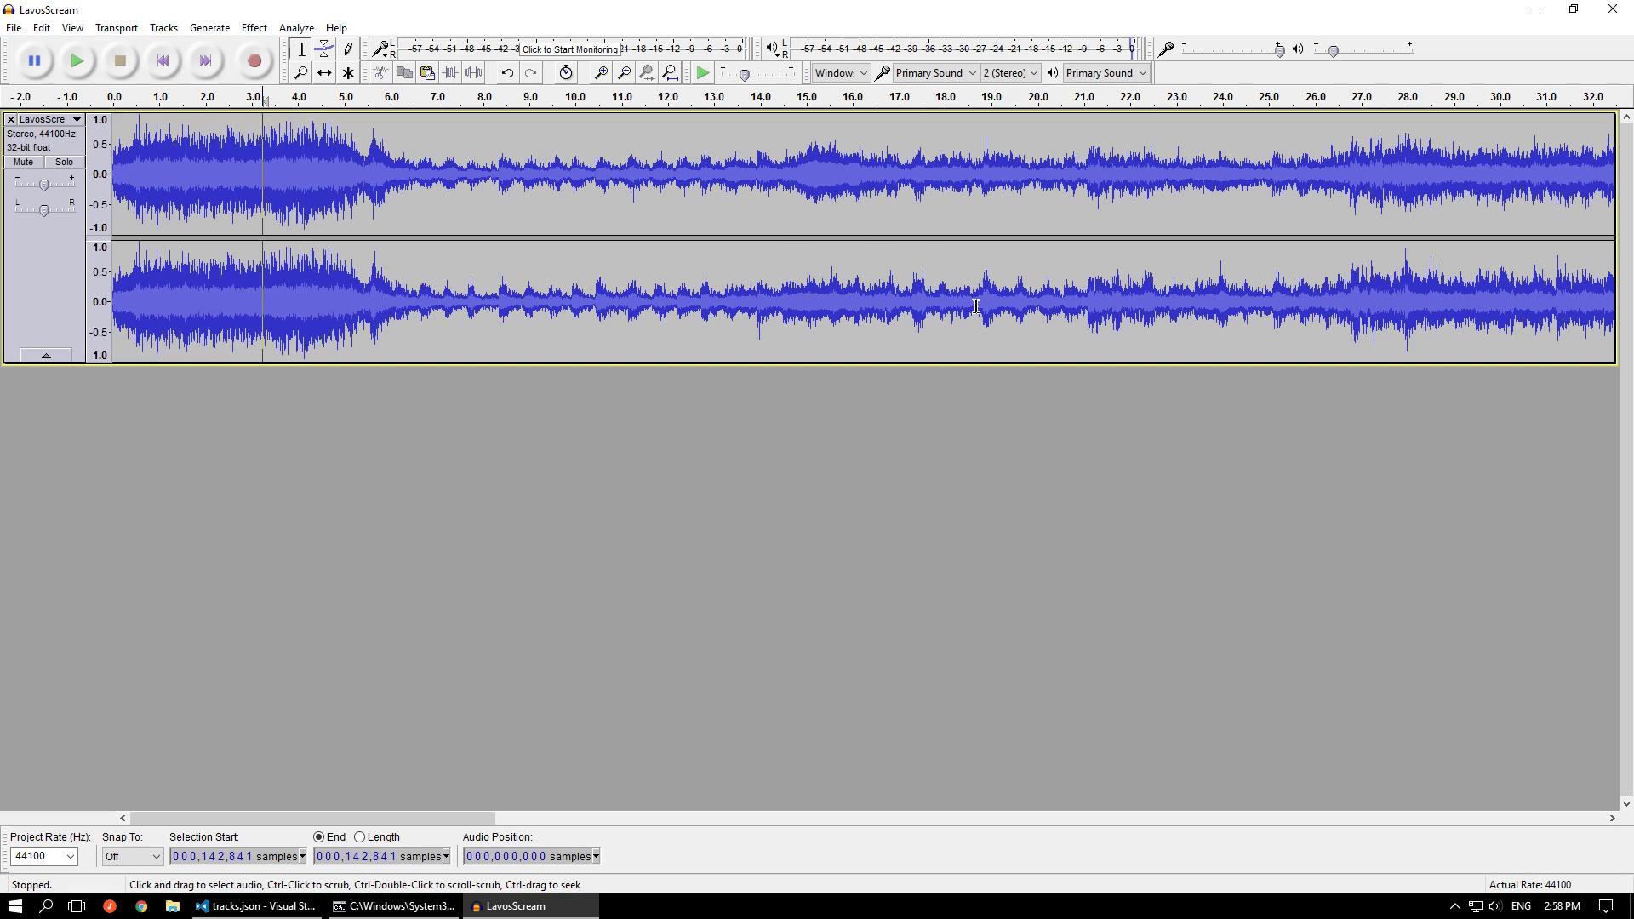
Select the joined audio from sample 558,377 to sample 3,635,944 as an illustrative loop region
{"action": "left_click", "coordinate": [698, 300]}
{"action": "key", "text": "ctrl+3"}
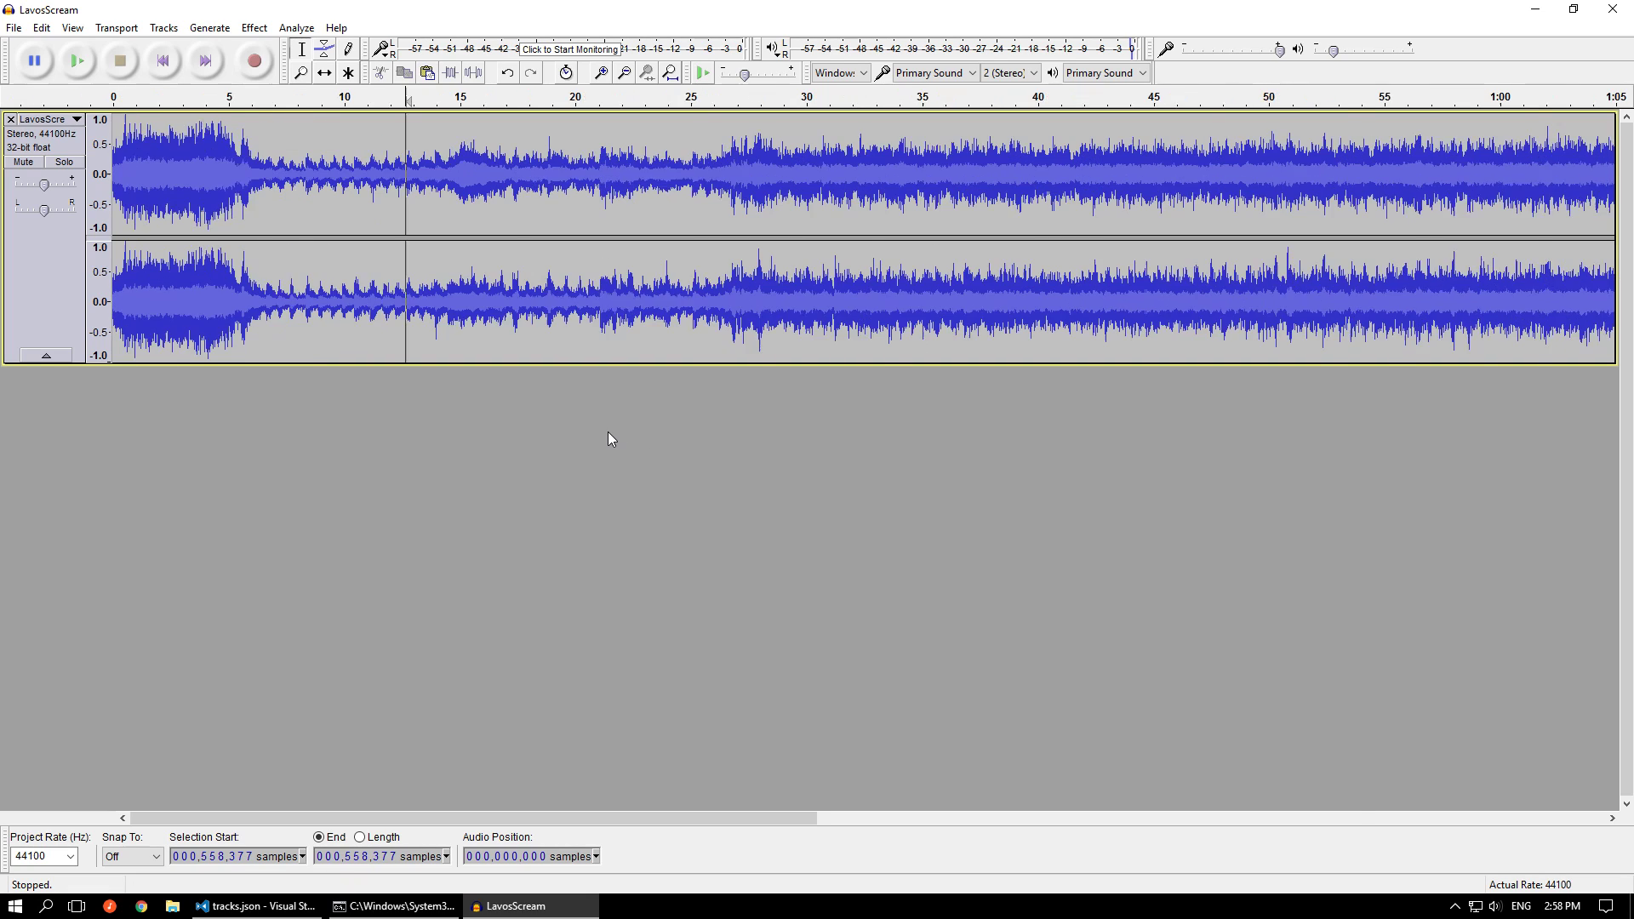
{"action": "key", "text": "ctrl+3"}
{"action": "left_click", "coordinate": [1063, 300], "text": "shift"}
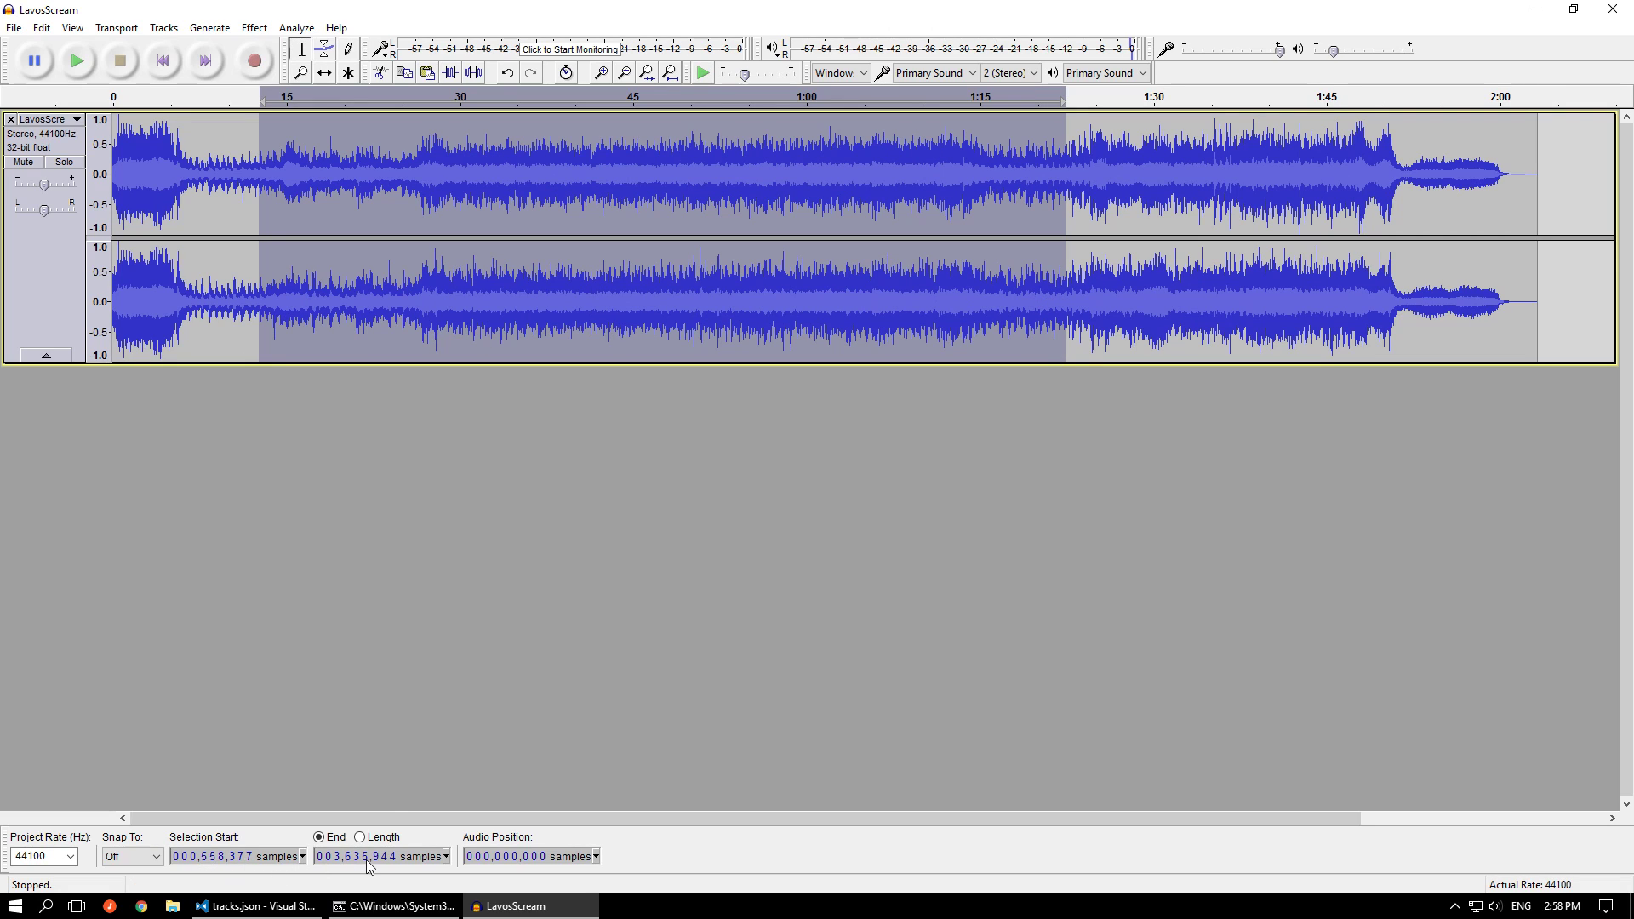
{"action": "left_click", "coordinate": [1048, 602]}
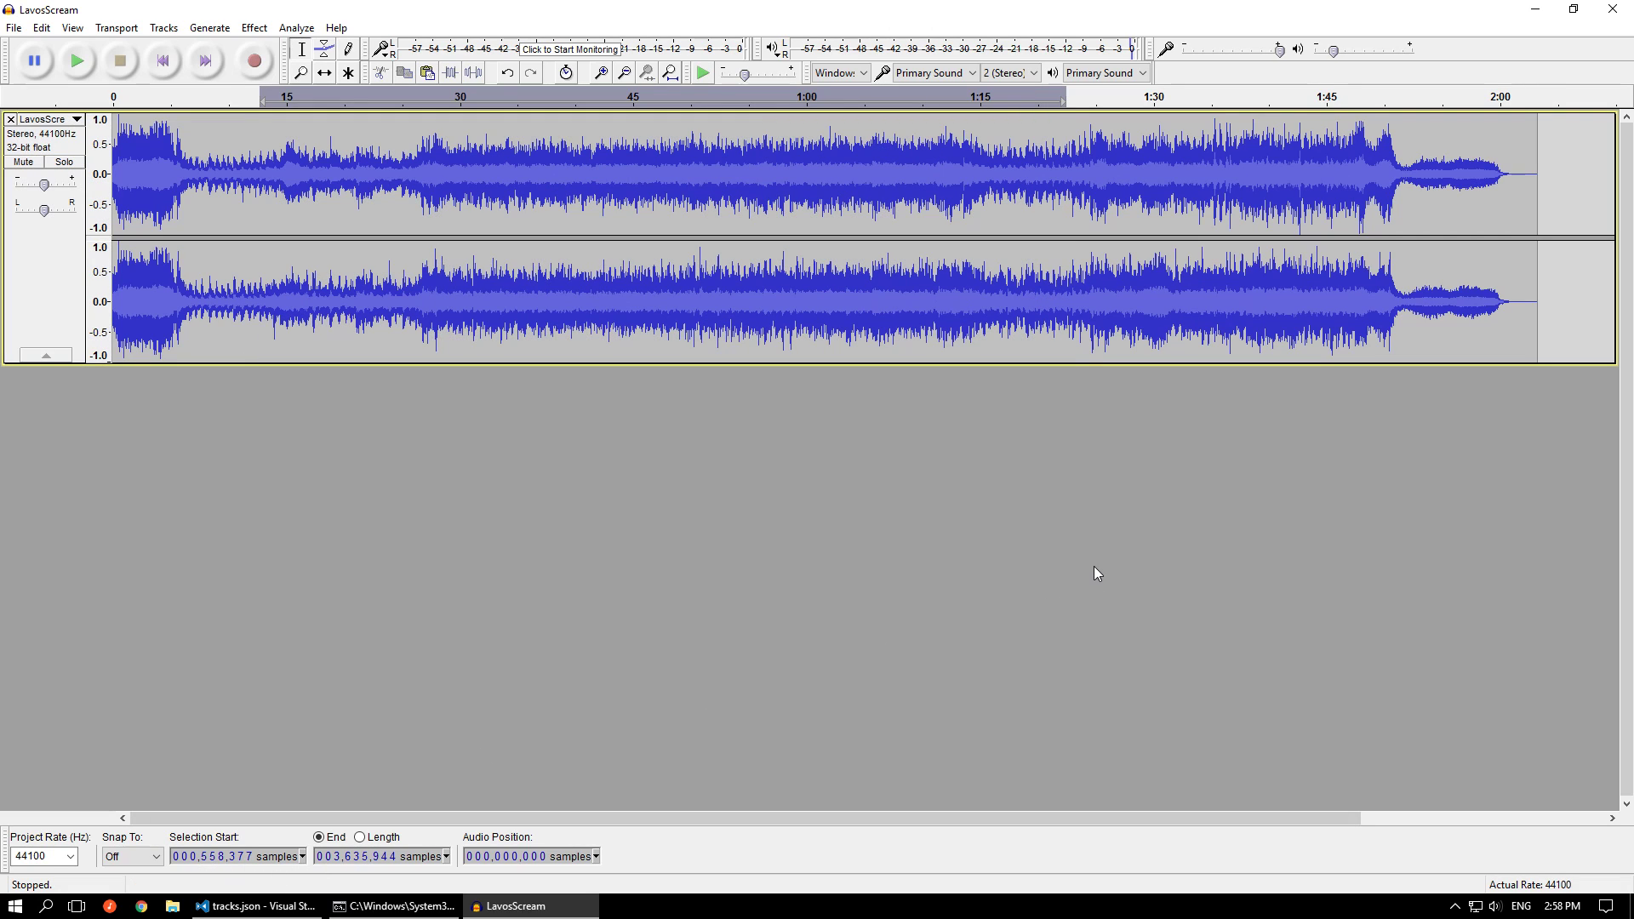
Undo the paste, the track removal and both cuts to restore the full The Final Battle track
{"action": "key", "text": "ctrl+z"}
{"action": "key", "text": "ctrl+z"}
{"action": "key", "text": "ctrl+z"}
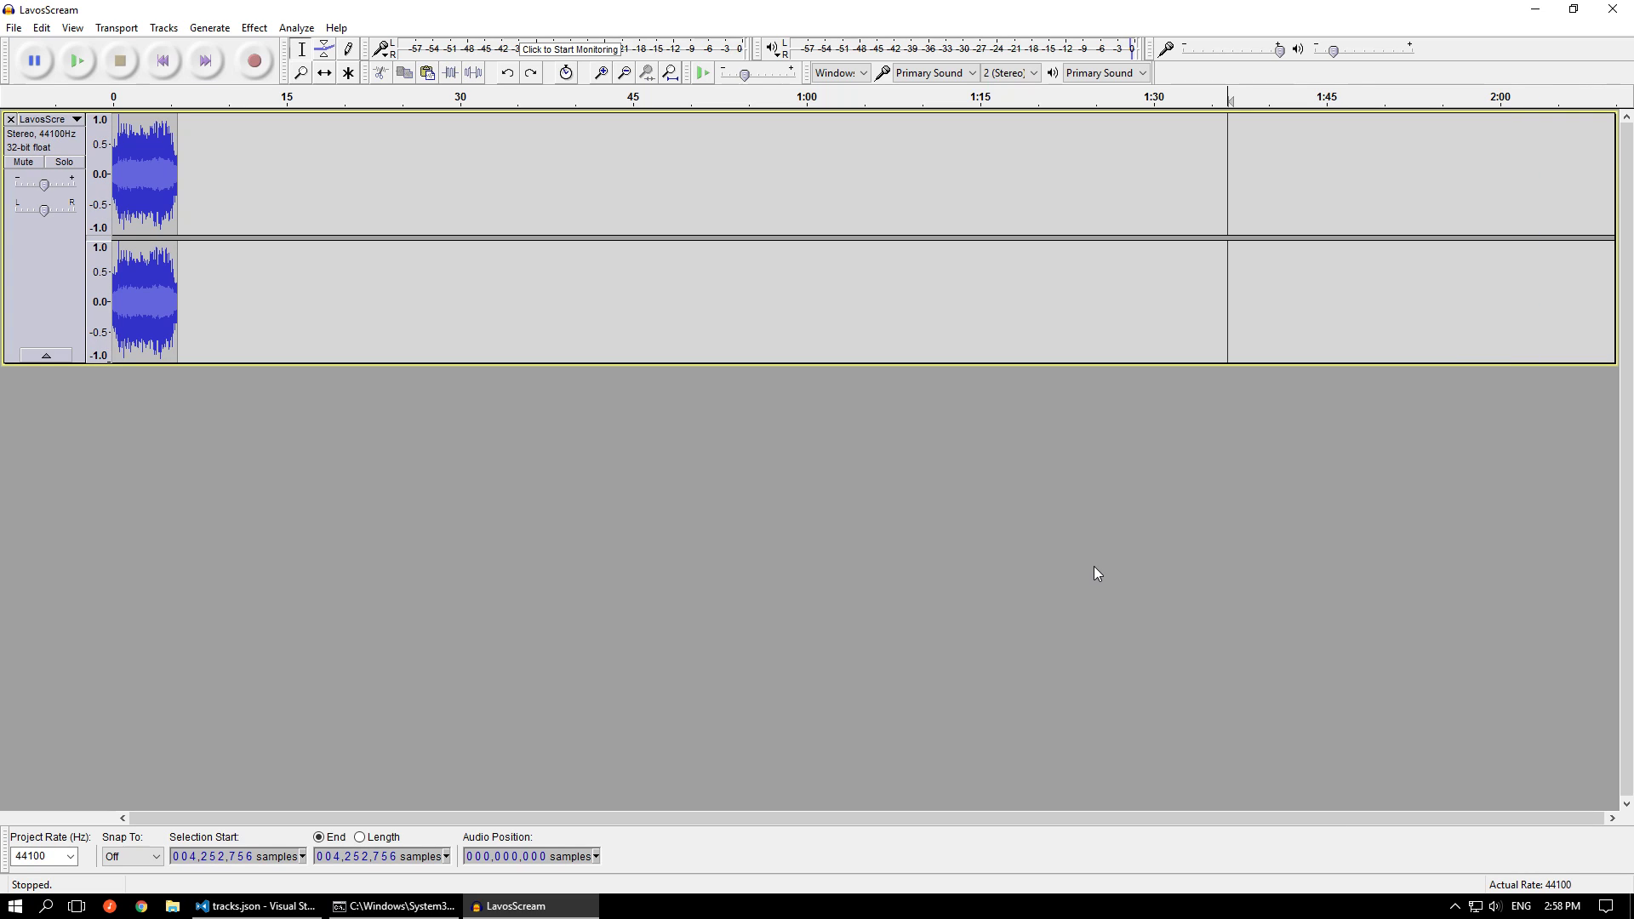
{"action": "key", "text": "ctrl+y"}
{"action": "key", "text": "ctrl+y"}
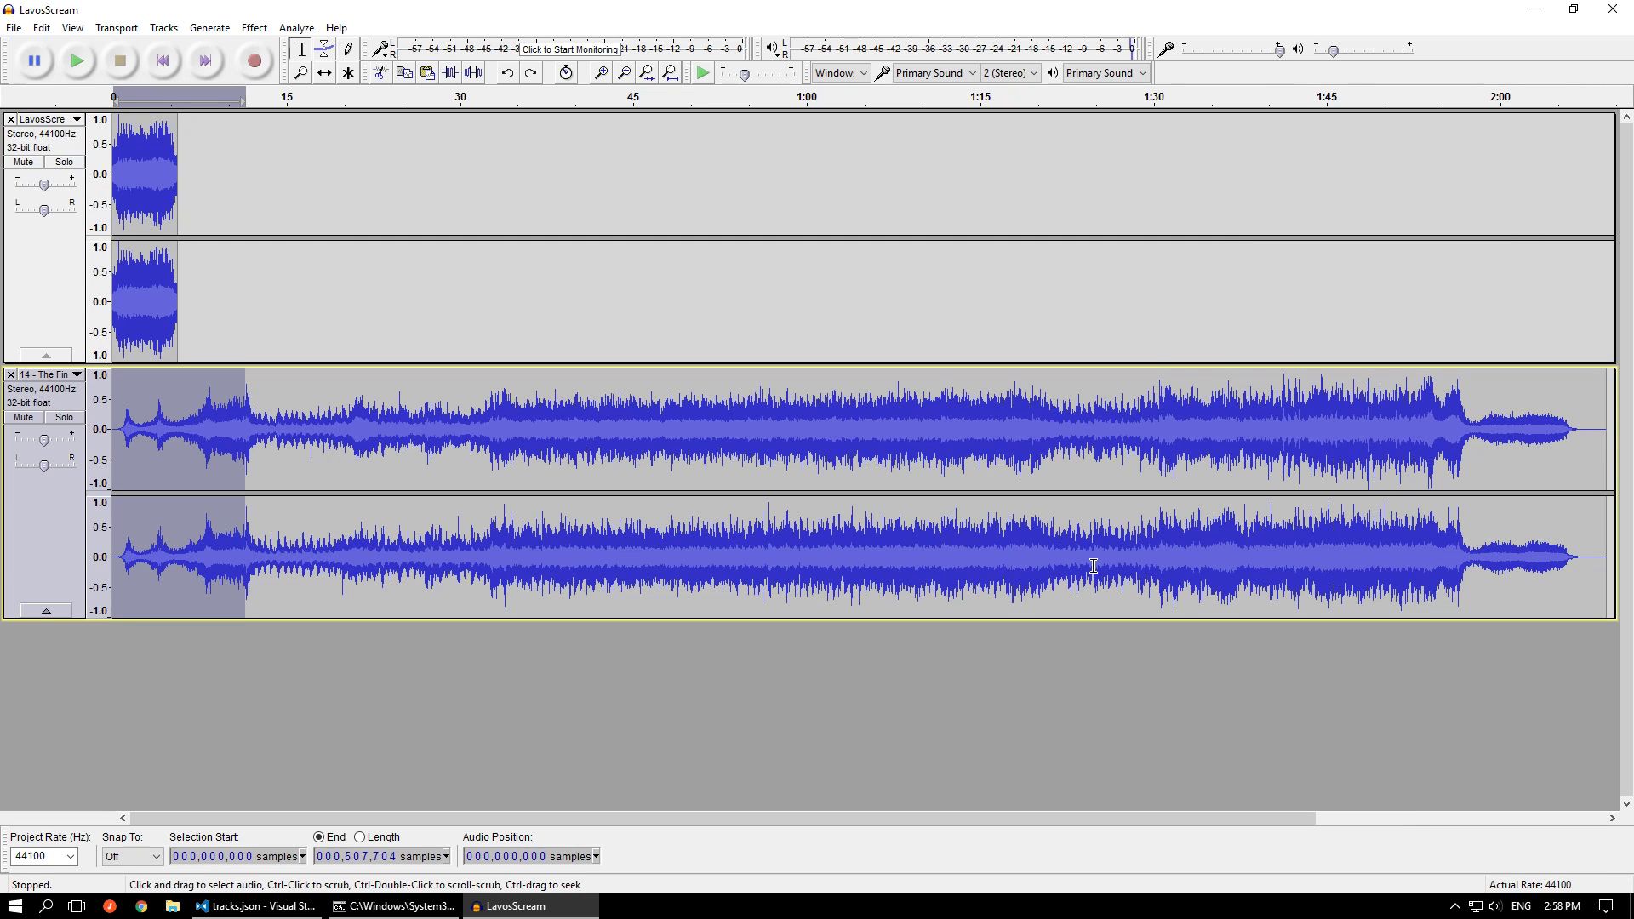
Remove the LavosScream track and place the cursor in The Final Battle at sample 603,826
{"action": "left_click", "coordinate": [309, 692]}
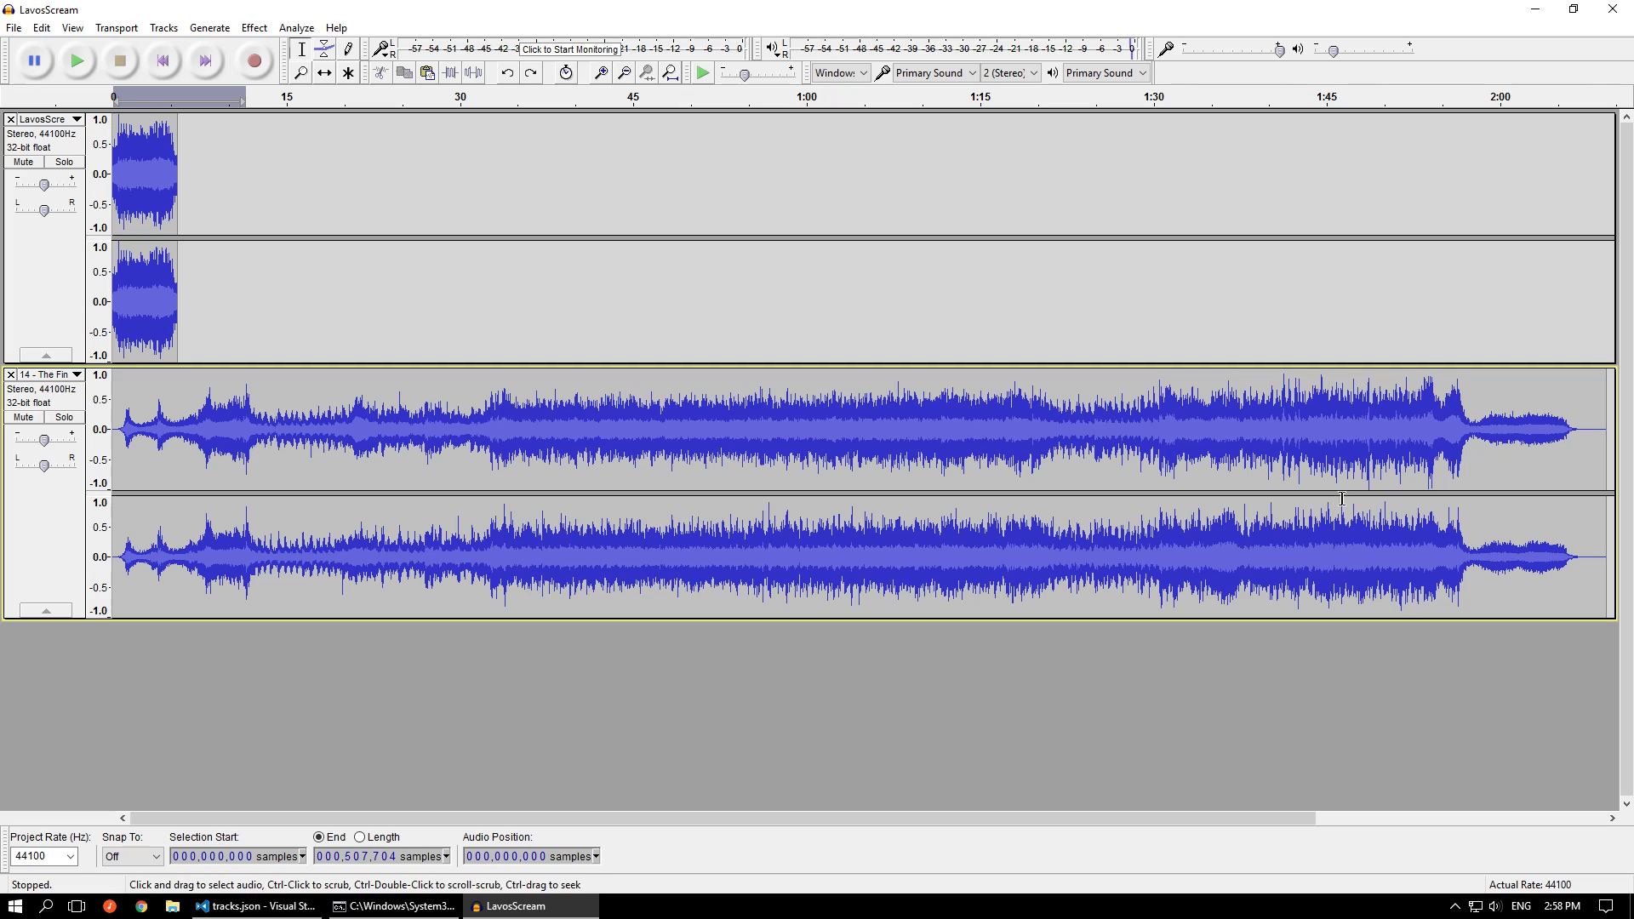
{"action": "left_click", "coordinate": [10, 120]}
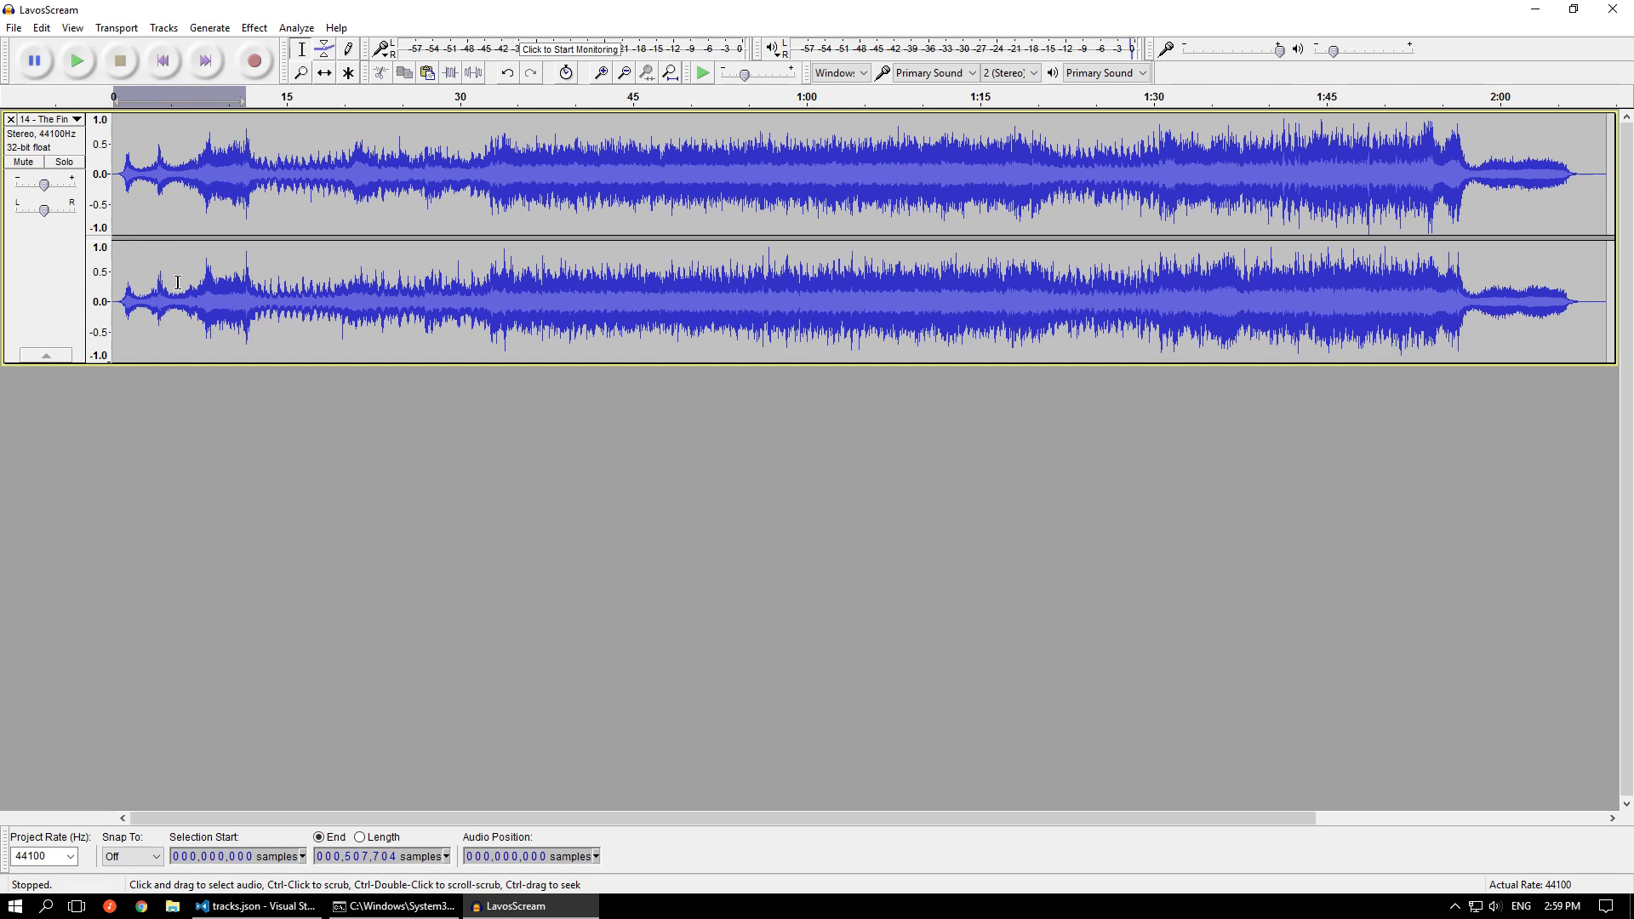
{"action": "left_click", "coordinate": [271, 179]}
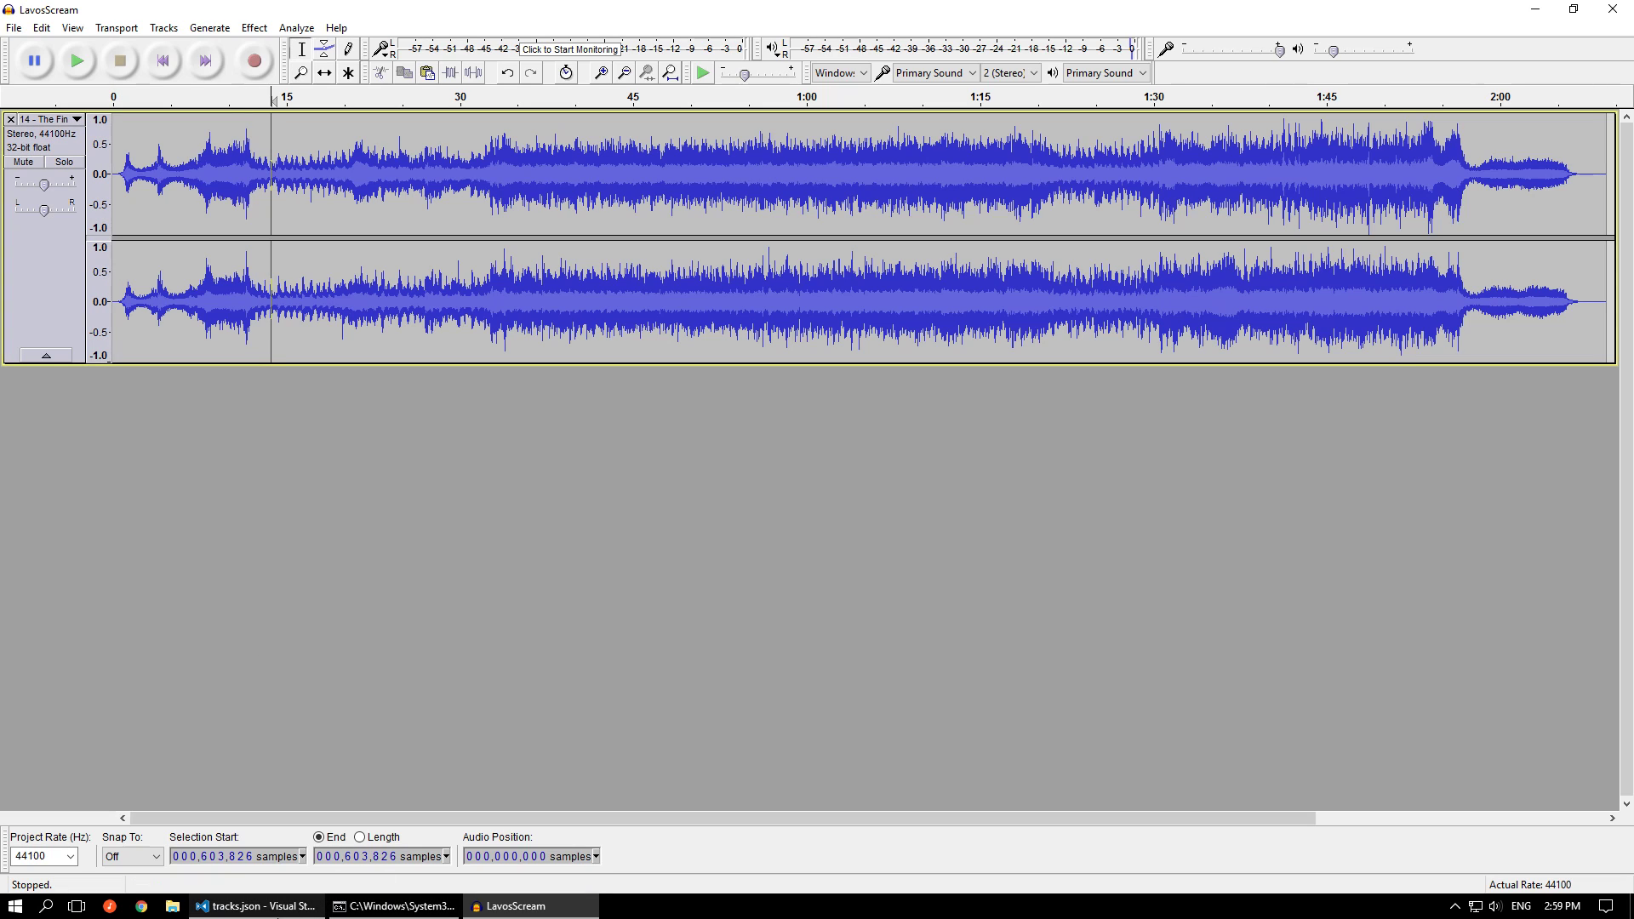
Look up the sub-track's loop value in tracks.json and set the selection start in Audacity to sample 1,494,774
{"action": "left_click", "coordinate": [278, 911]}
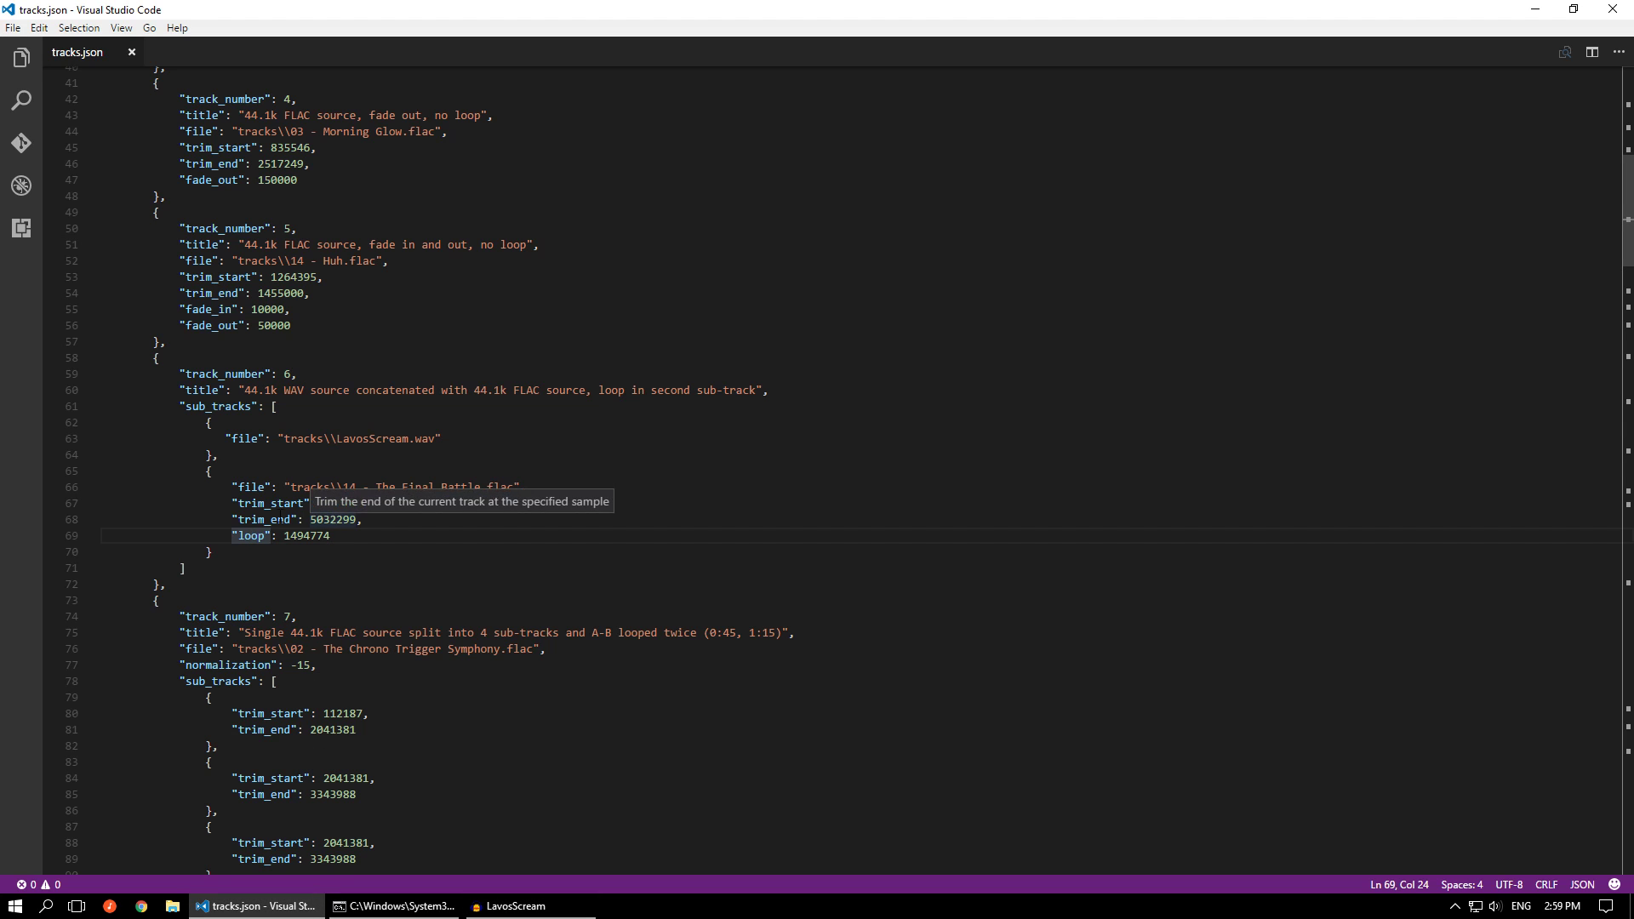
{"action": "double_click", "coordinate": [297, 535]}
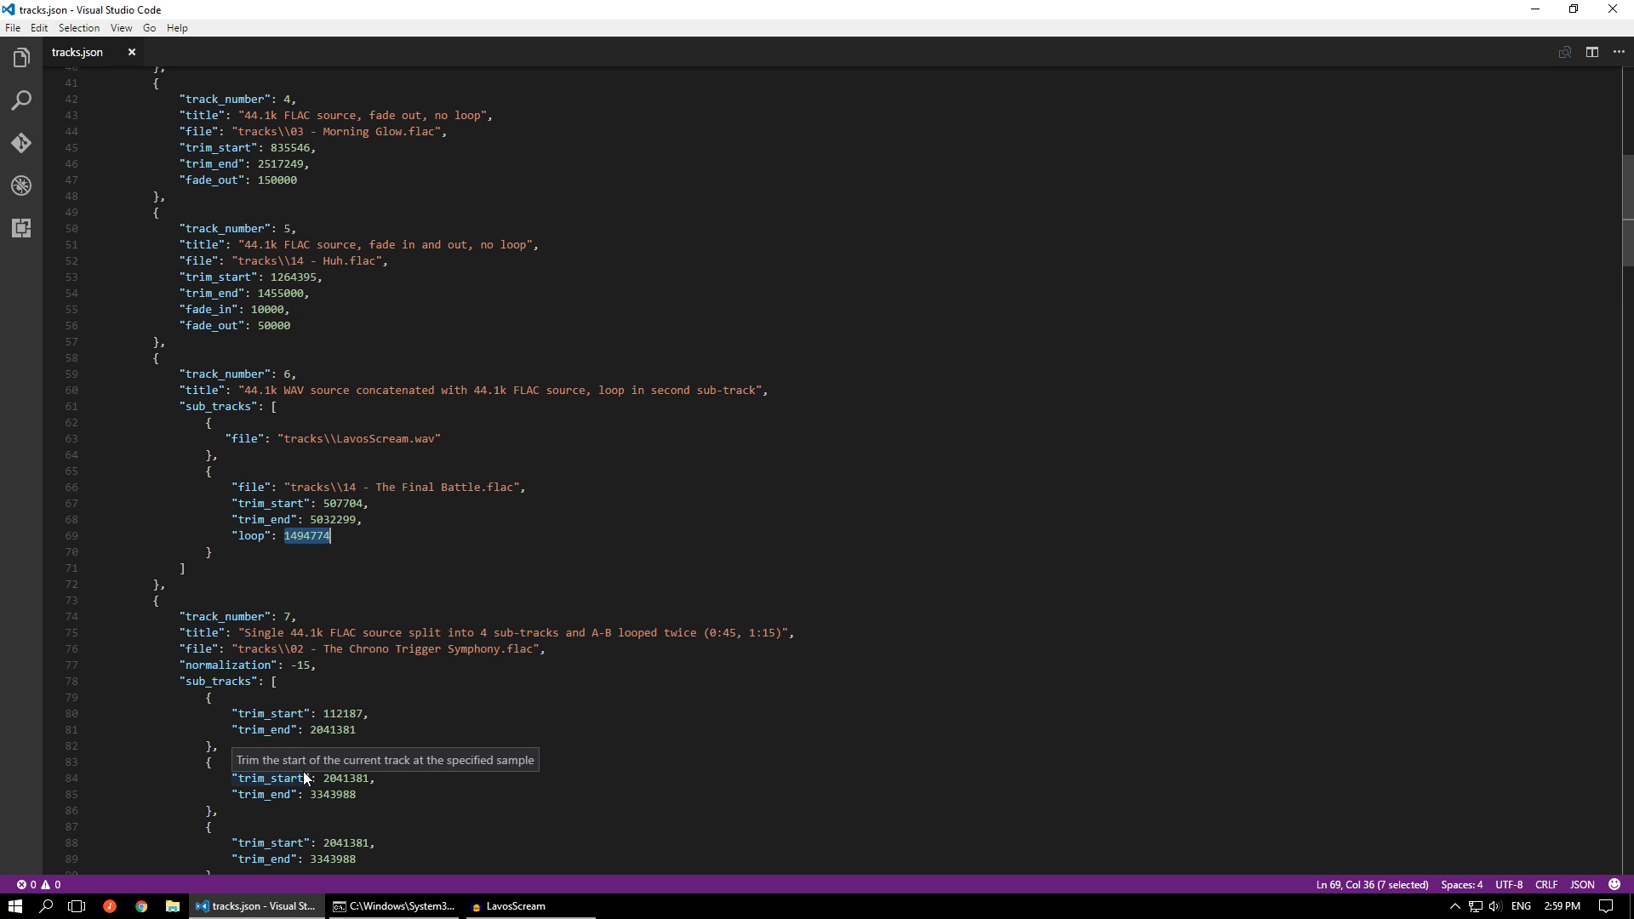
{"action": "left_click", "coordinate": [511, 905]}
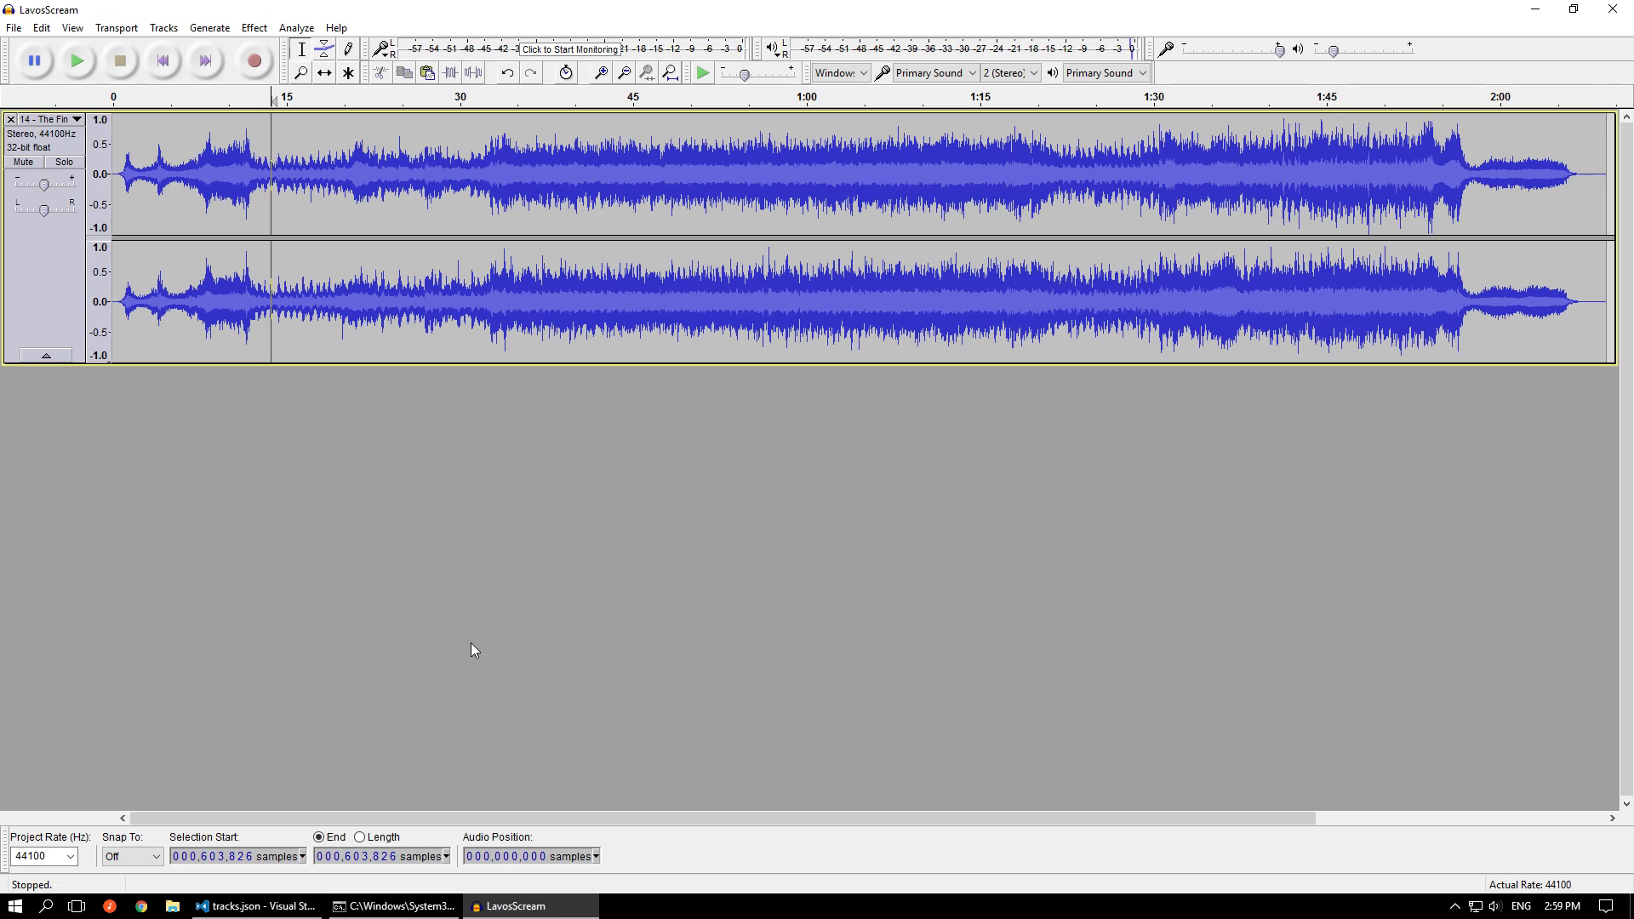
{"action": "left_click", "coordinate": [195, 856]}
{"action": "type", "text": "1494774"}
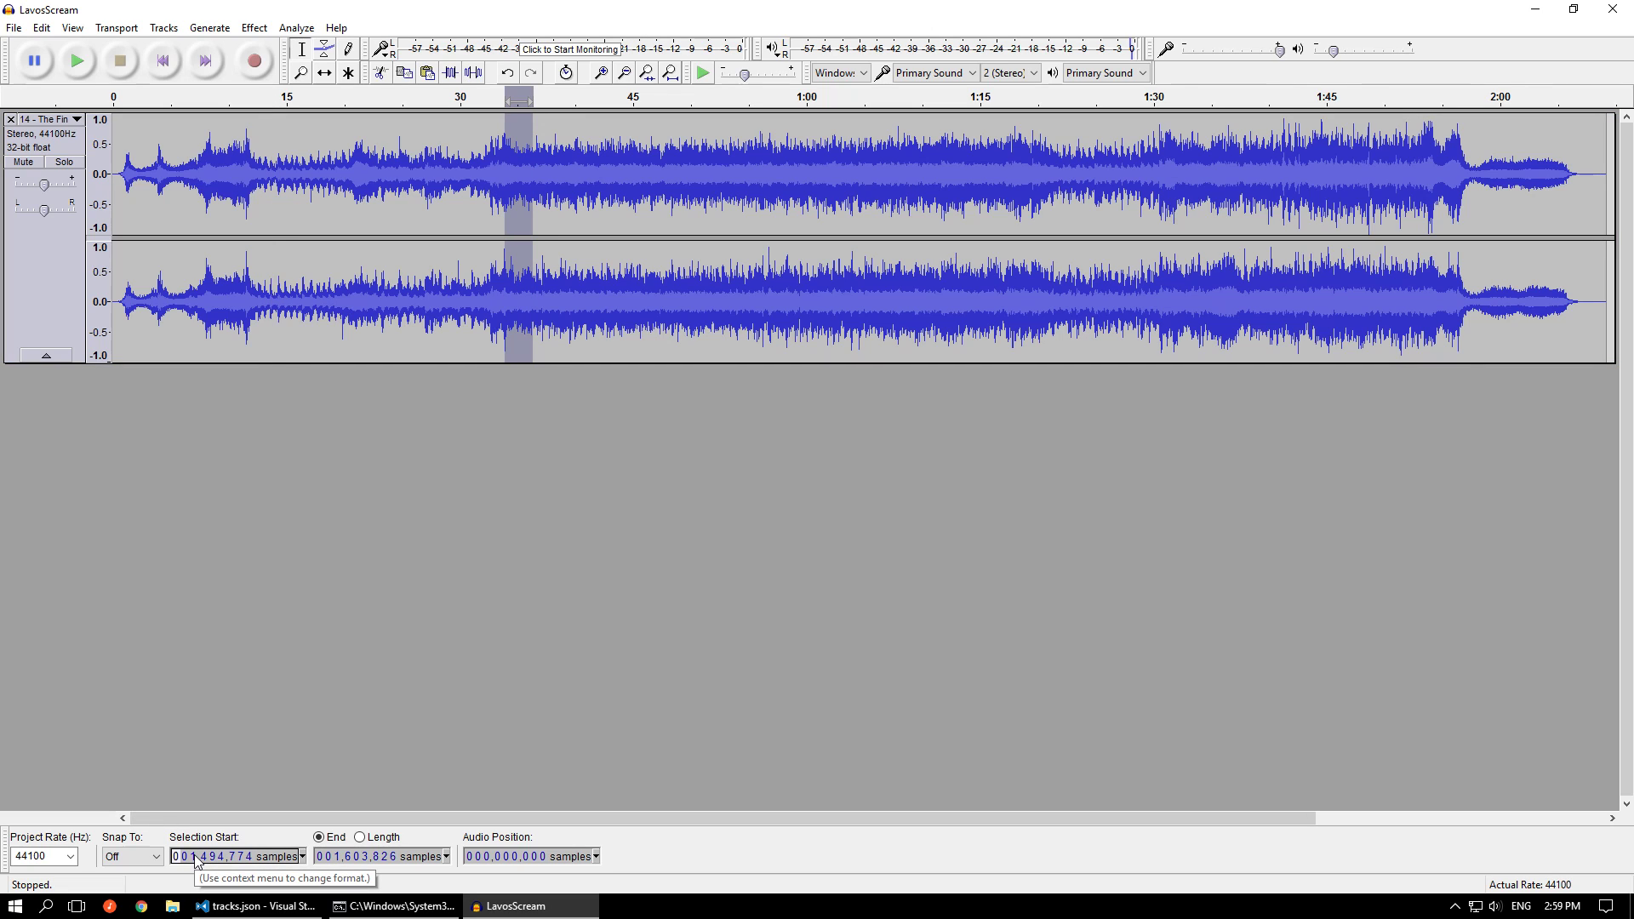
Look up the sub-track's trim_end value in tracks.json and set the selection end in Audacity to sample 5,032,299
{"action": "left_click", "coordinate": [255, 905]}
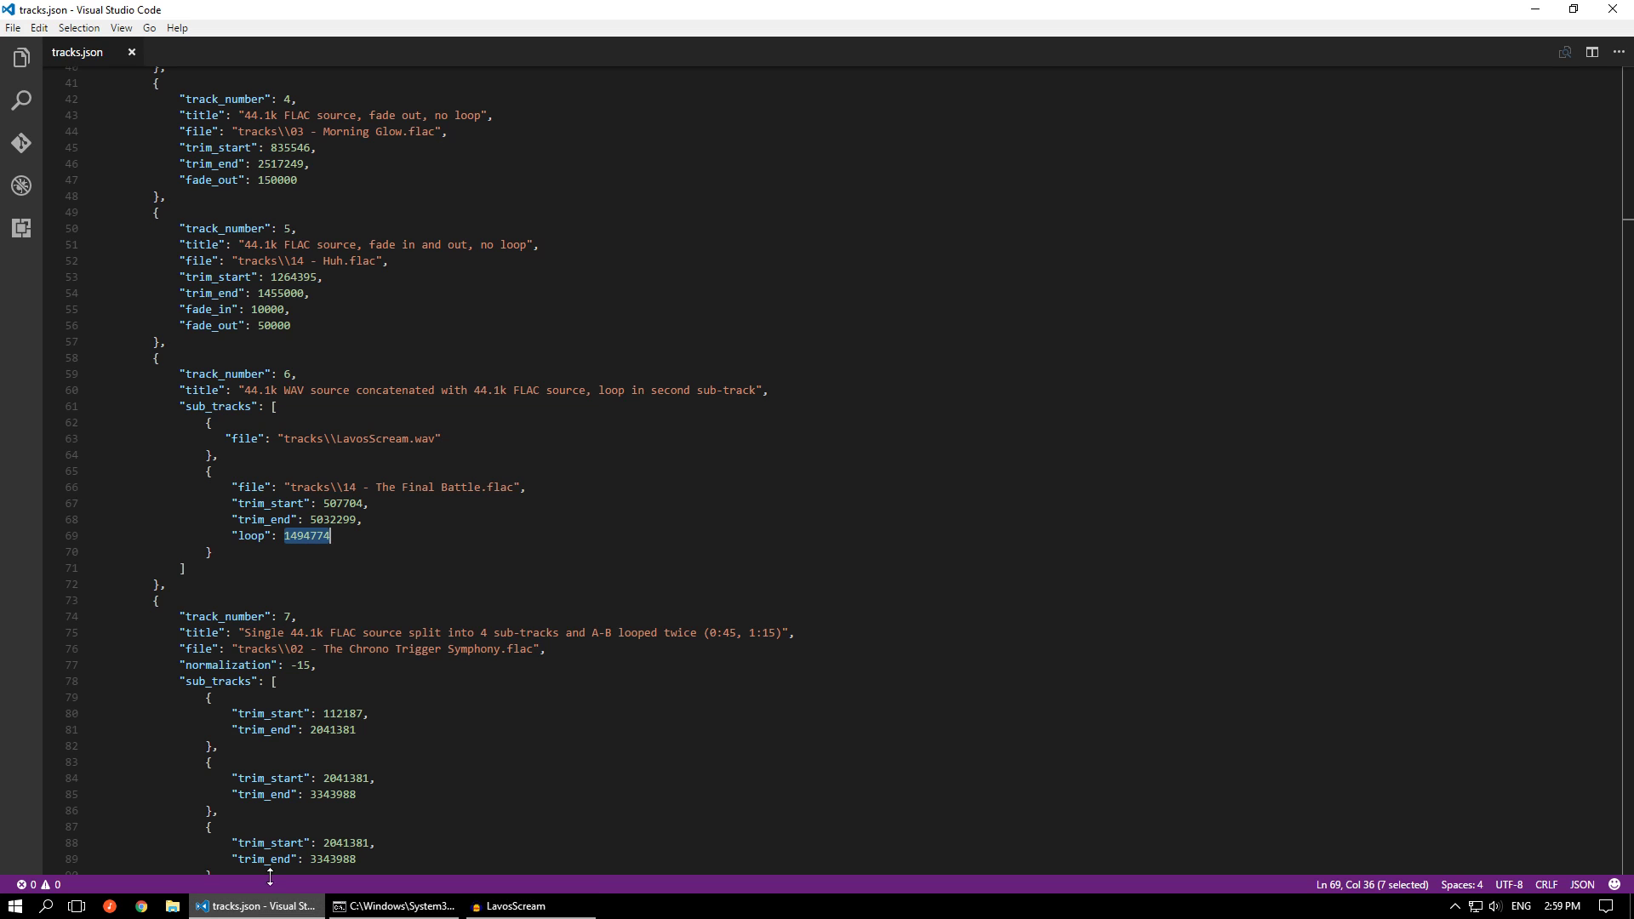
{"action": "double_click", "coordinate": [337, 519]}
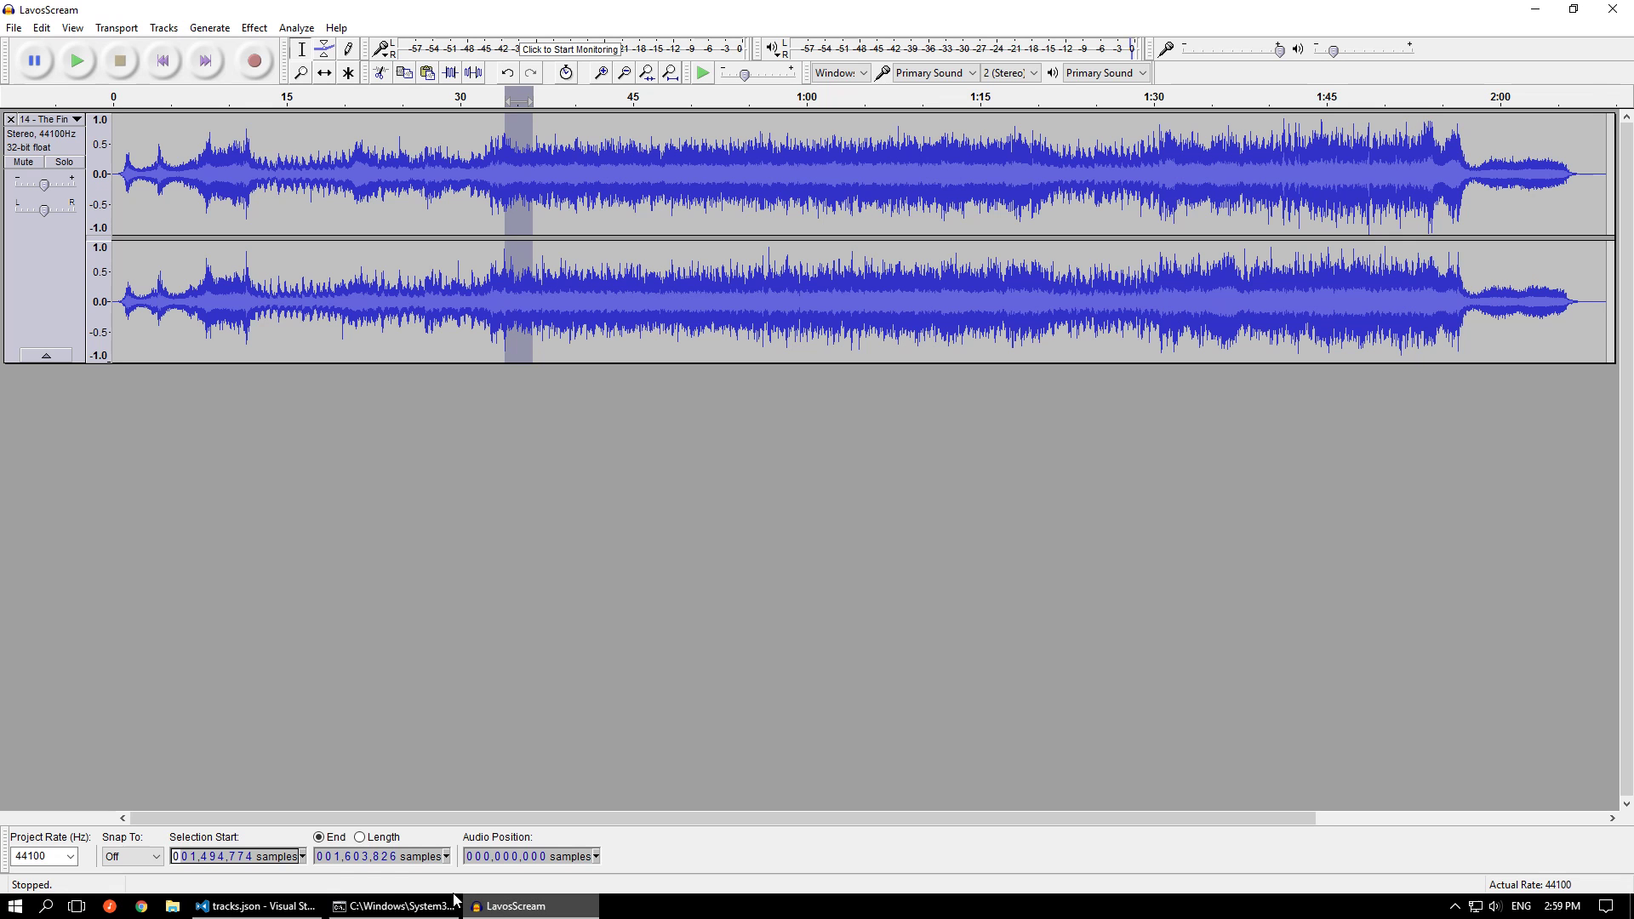
{"action": "left_click", "coordinate": [514, 905]}
{"action": "left_click", "coordinate": [339, 858]}
{"action": "type", "text": "5,032,2"}
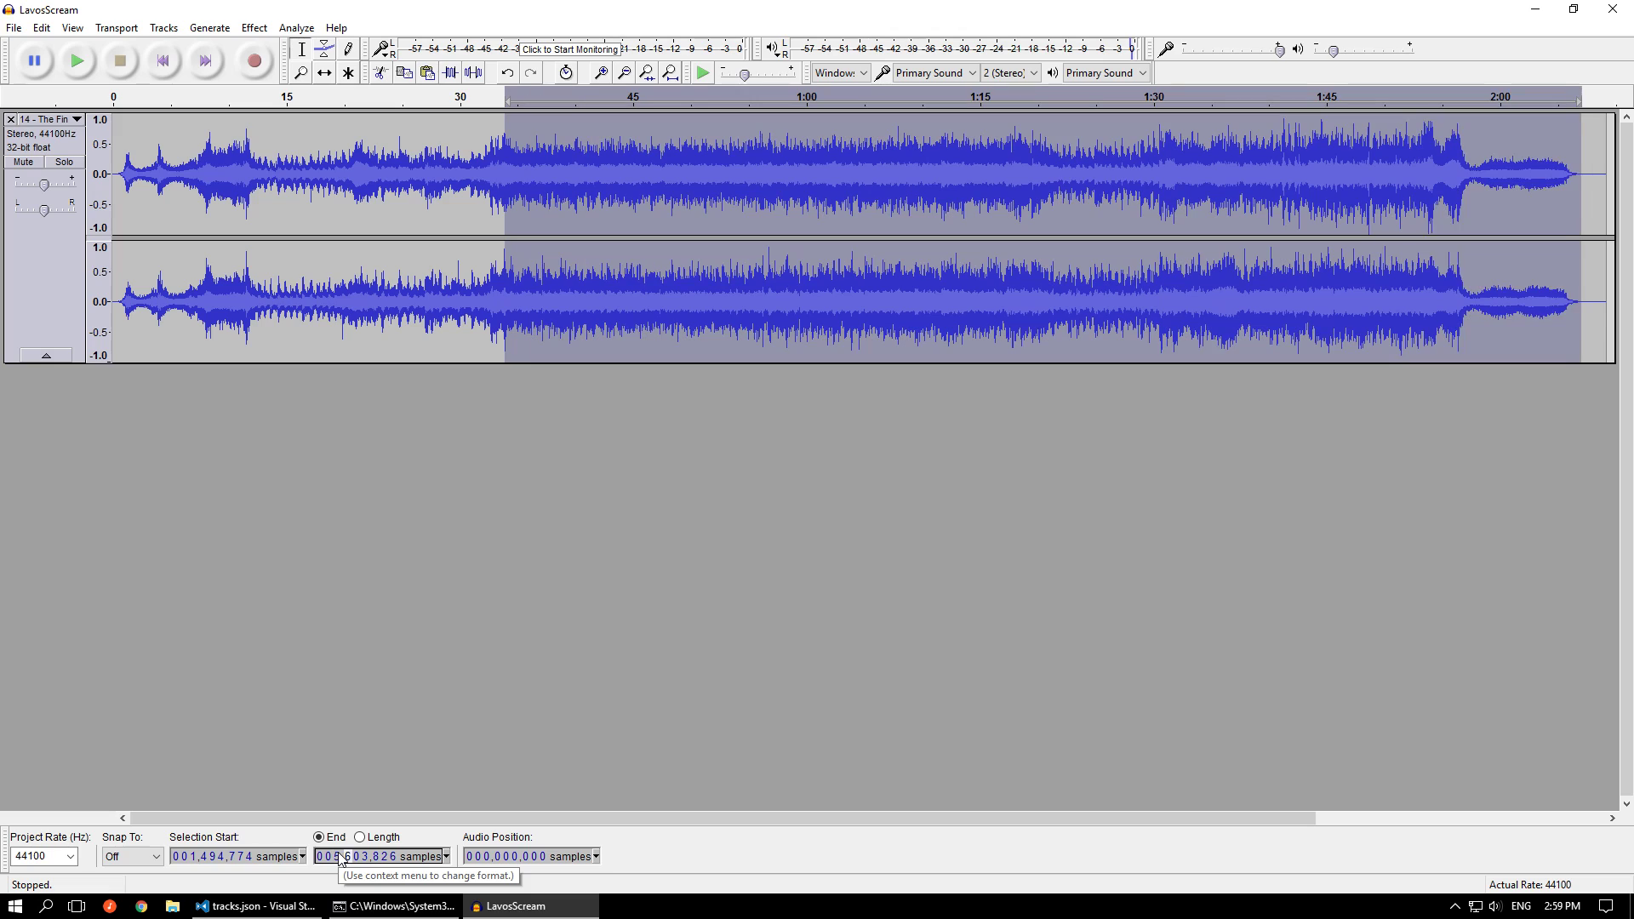
{"action": "type", "text": "99"}
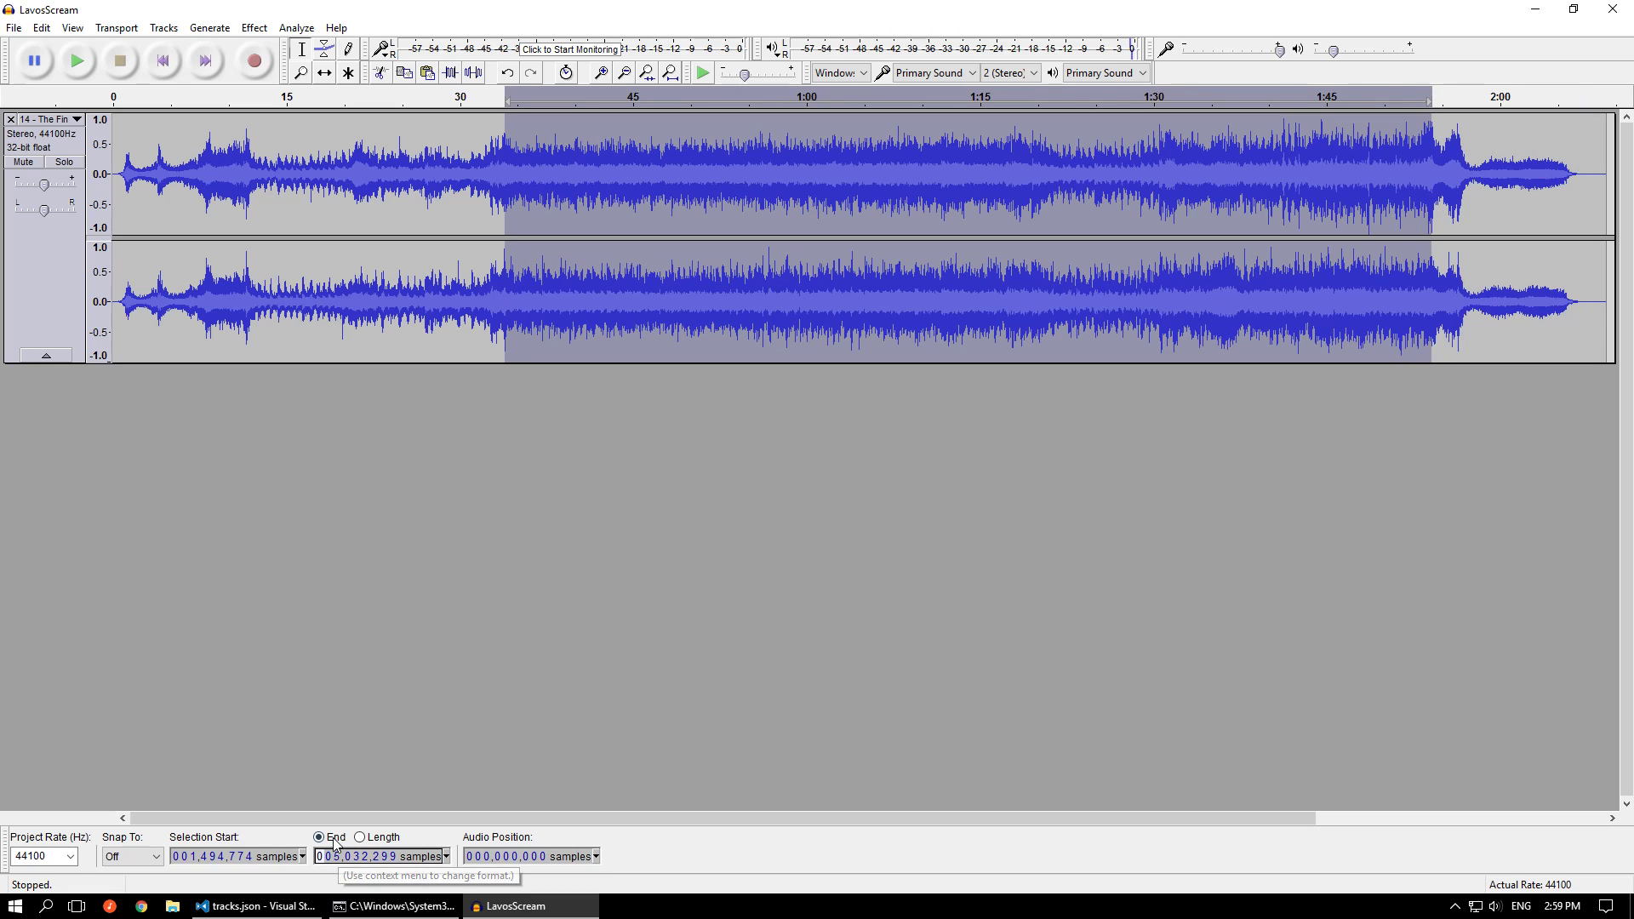
Loop-play the selected region from shortly before its end to hear it jump back to the loop point
{"action": "left_click", "coordinate": [1375, 94], "text": "shift"}
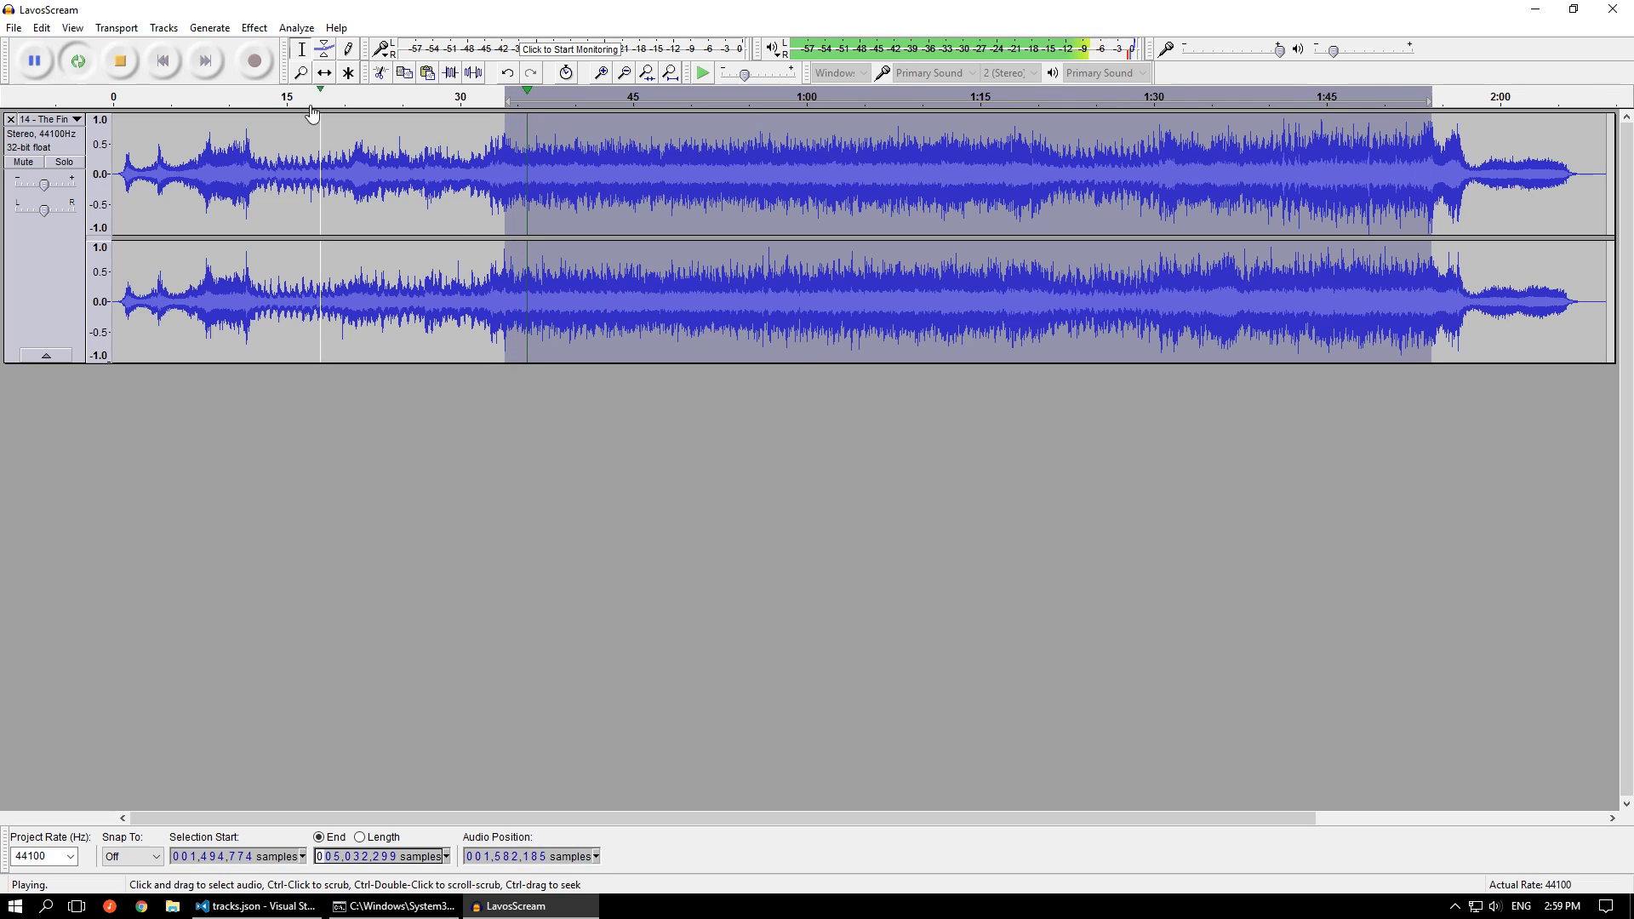
{"action": "left_click", "coordinate": [128, 66]}
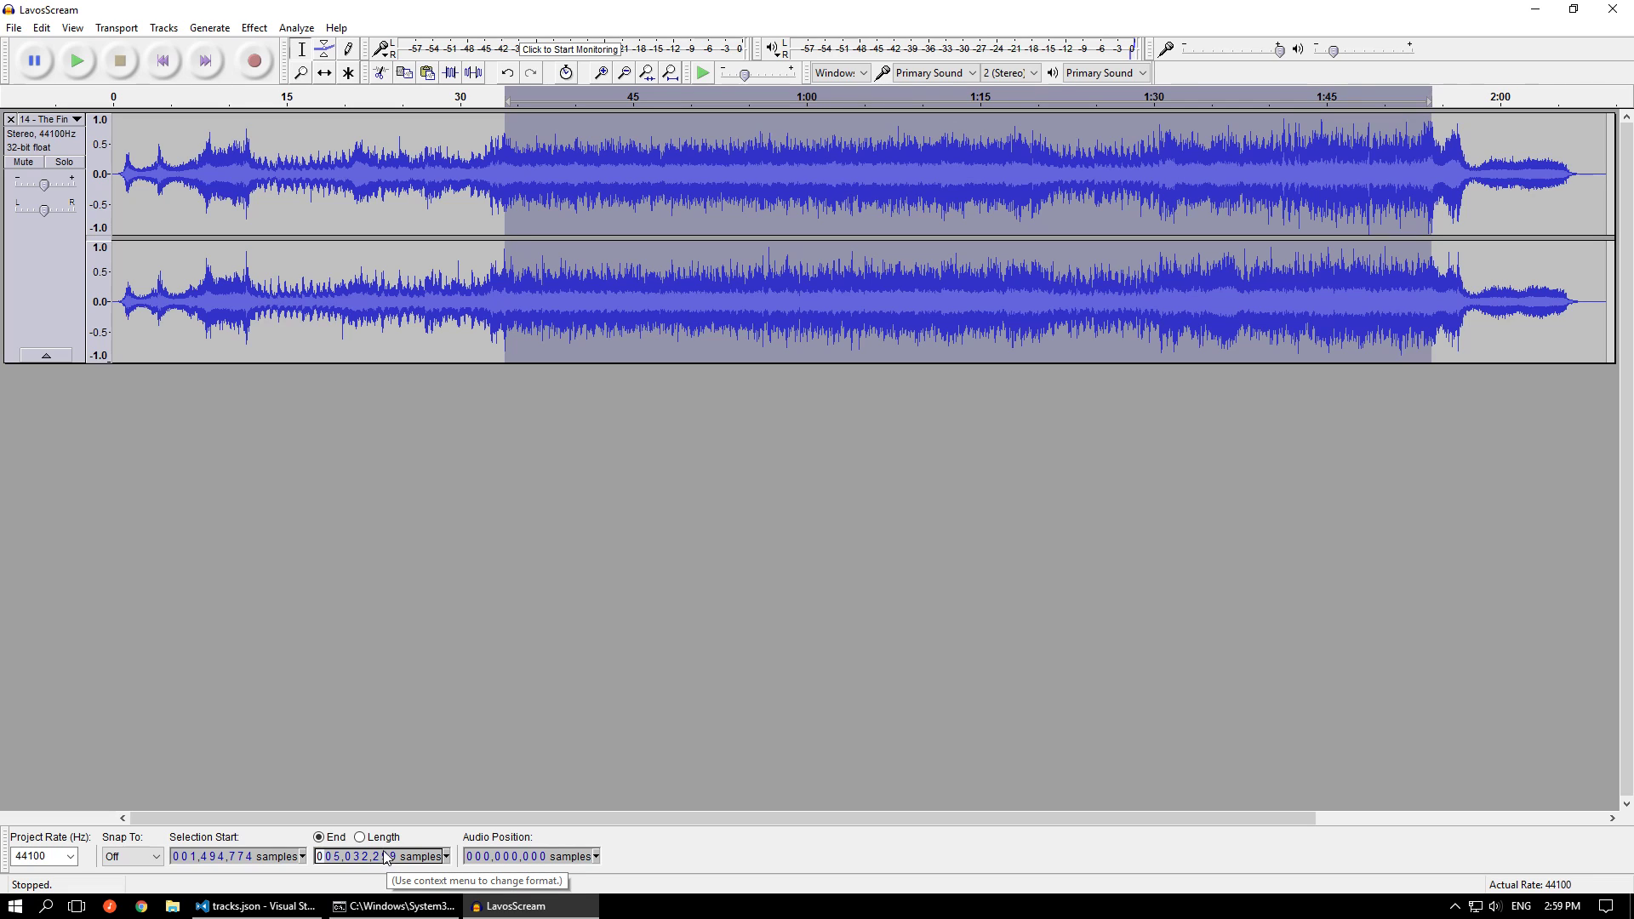
Switch to tracks.json in Visual Studio Code and review the file, loop and trim_start settings of track 6's second sub-track
{"action": "left_click", "coordinate": [272, 907]}
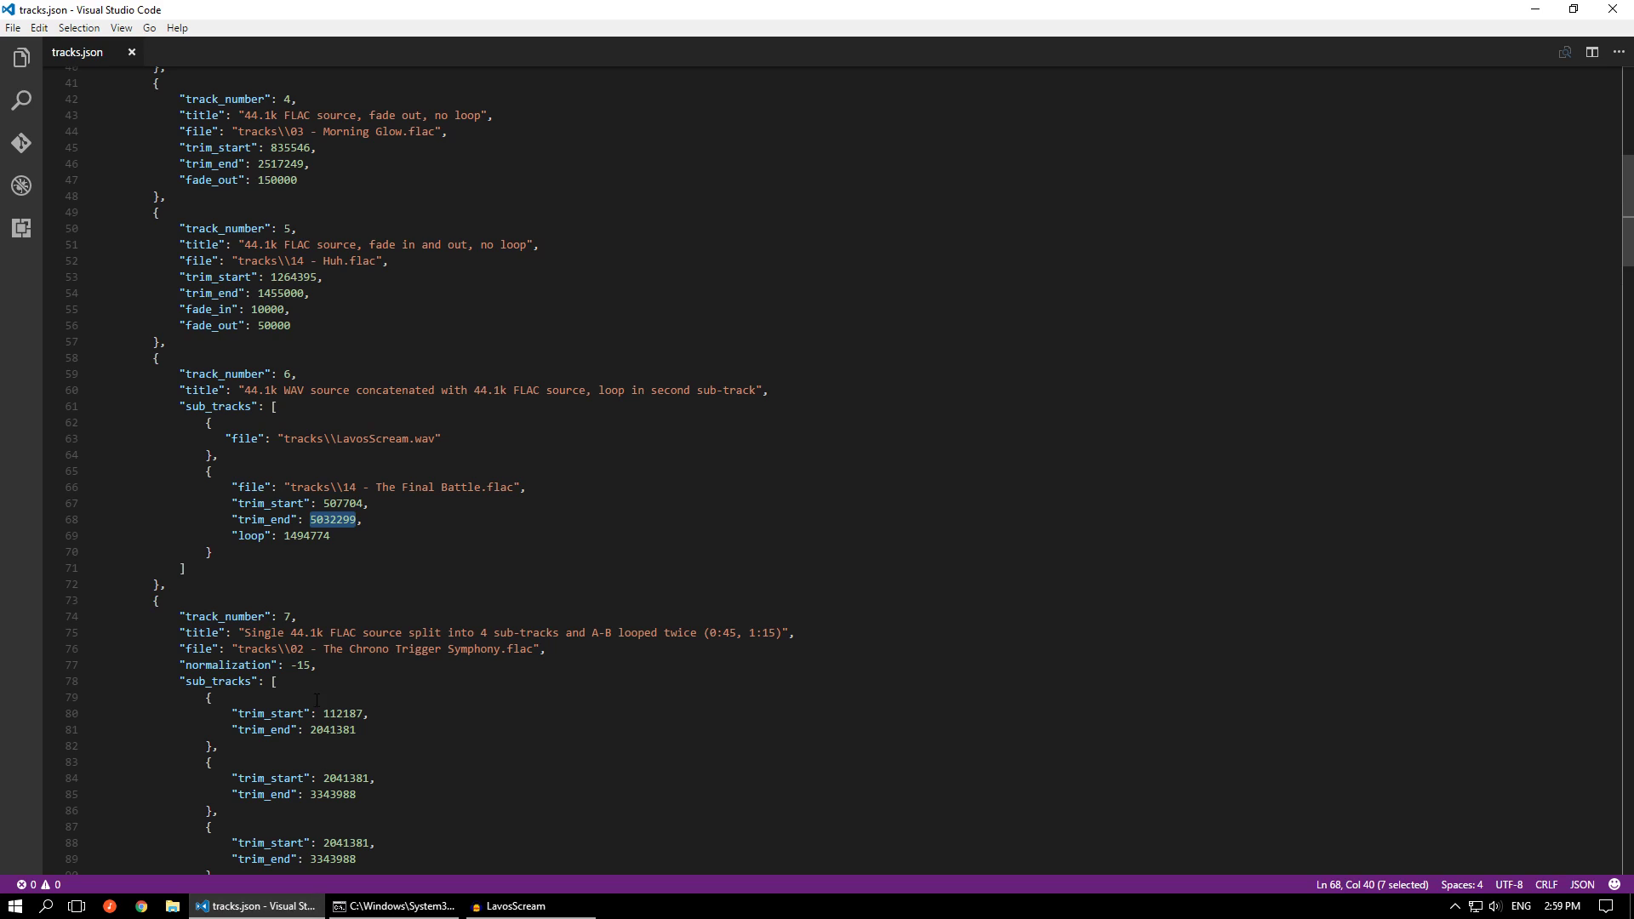
{"action": "left_click_drag", "start_coordinate": [340, 542], "coordinate": [239, 487]}
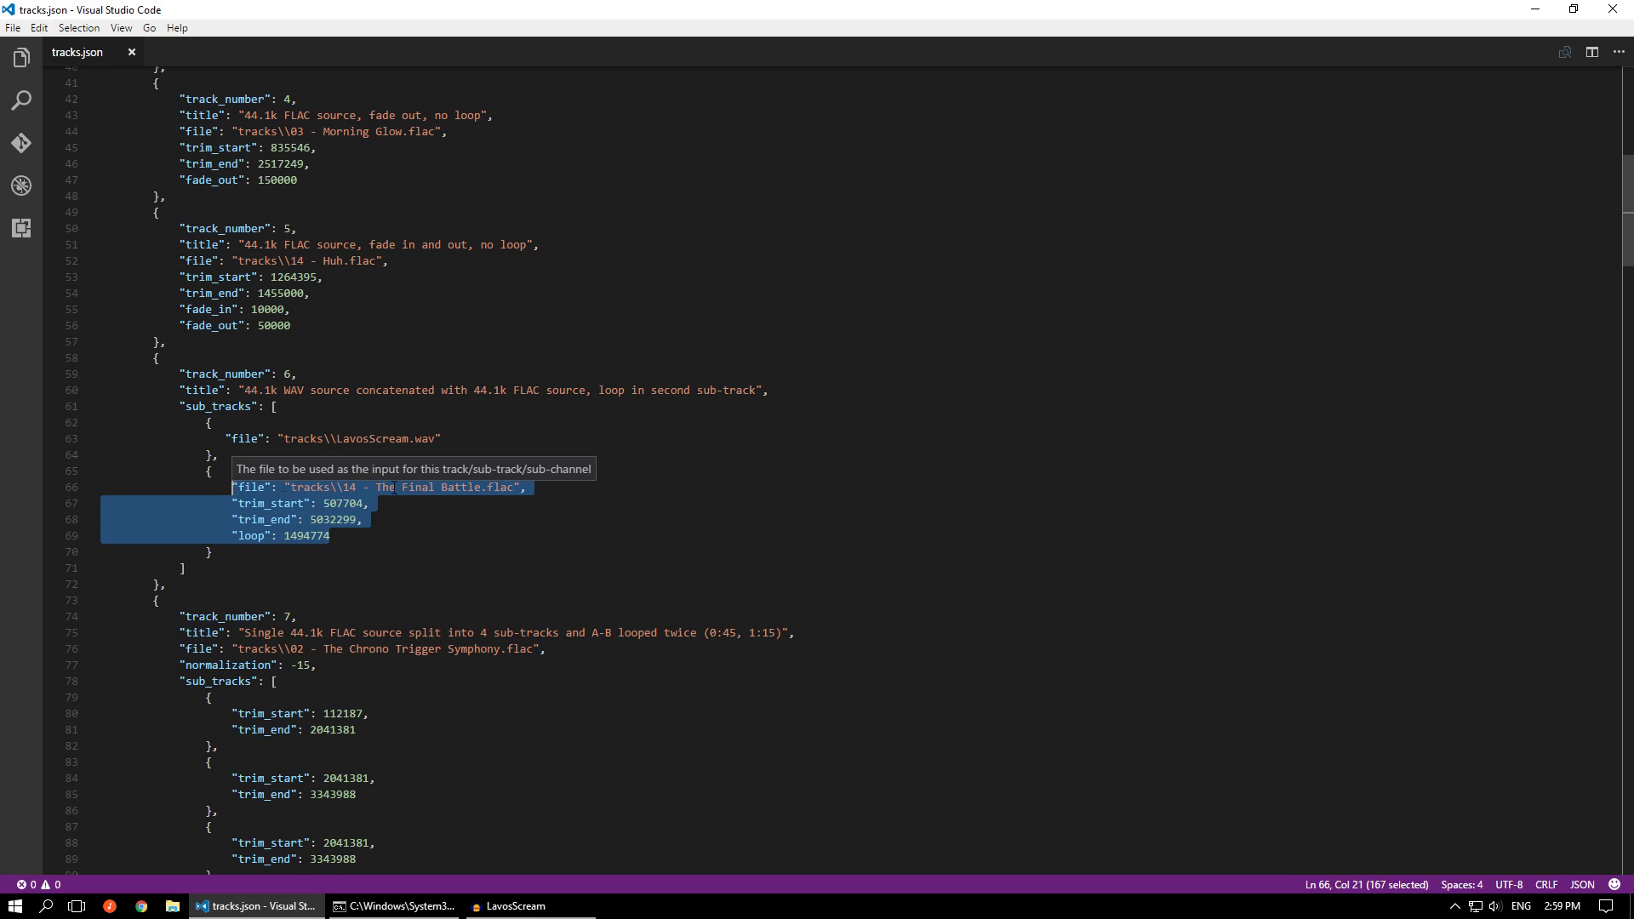
{"action": "left_click", "coordinate": [268, 547]}
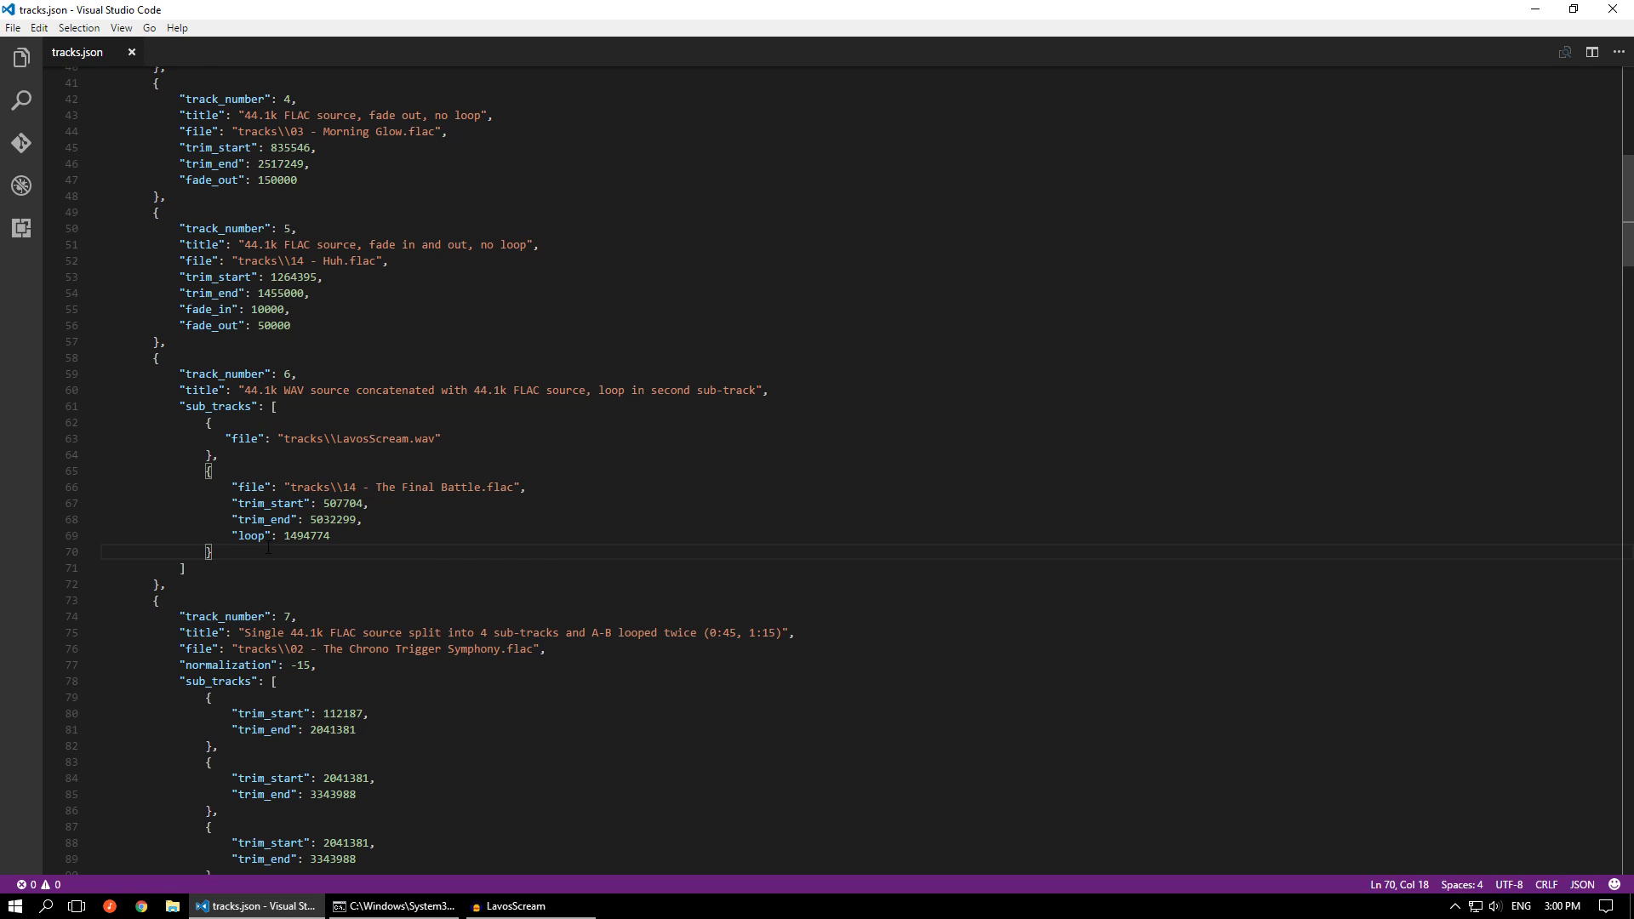
{"action": "left_click", "coordinate": [310, 535]}
{"action": "left_click_drag", "start_coordinate": [342, 535], "coordinate": [233, 535]}
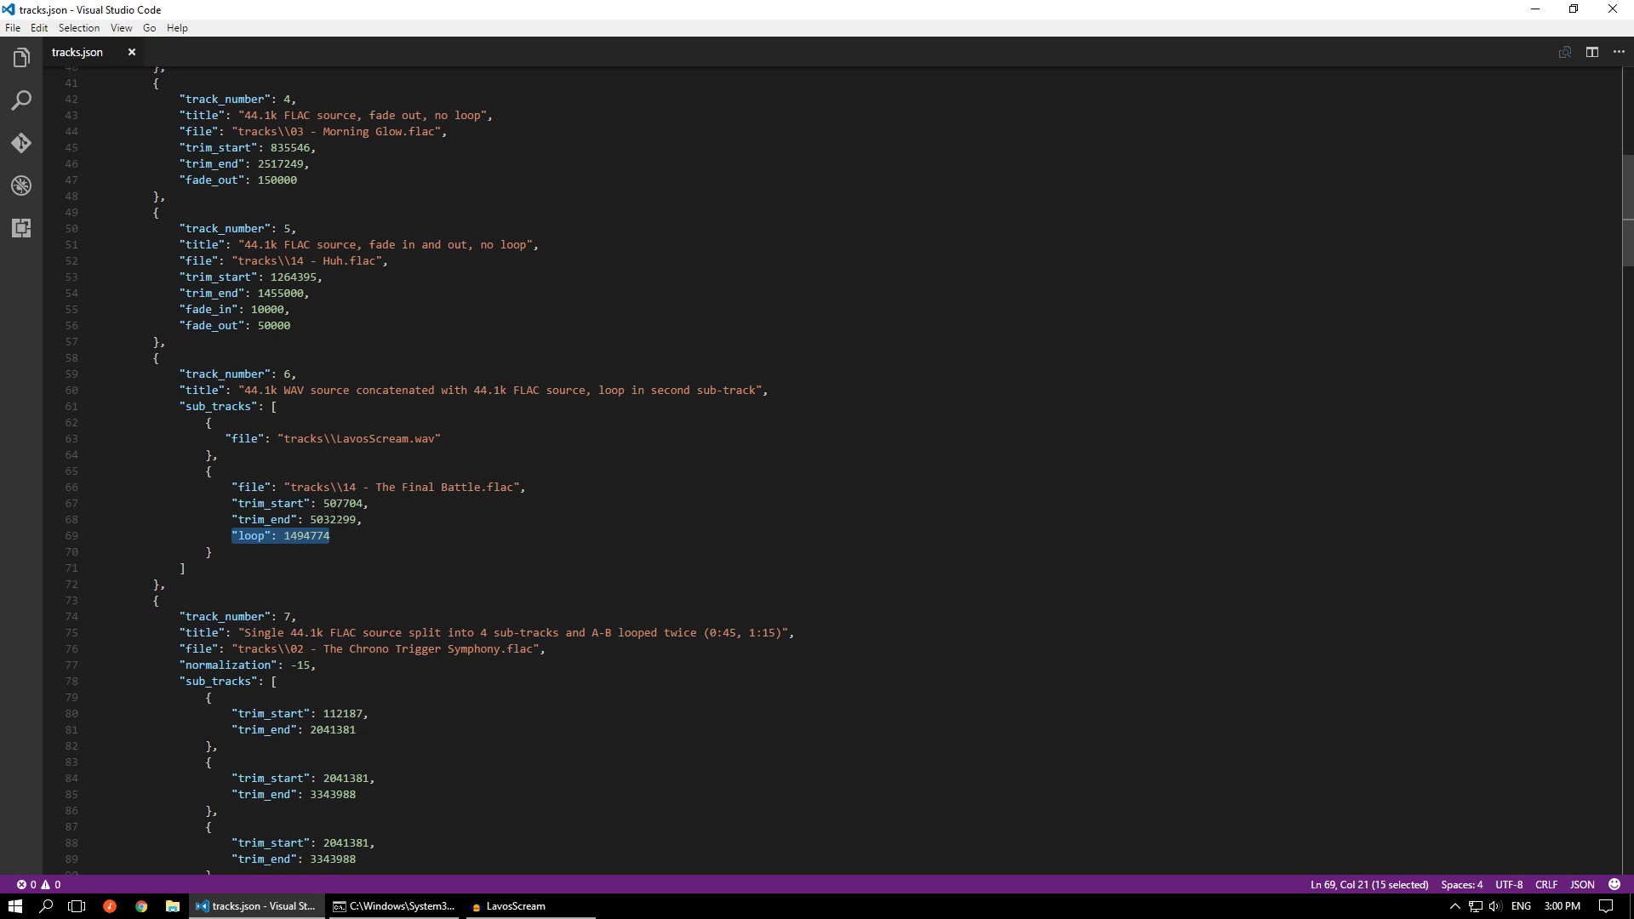
{"action": "mouse_move", "coordinate": [292, 535]}
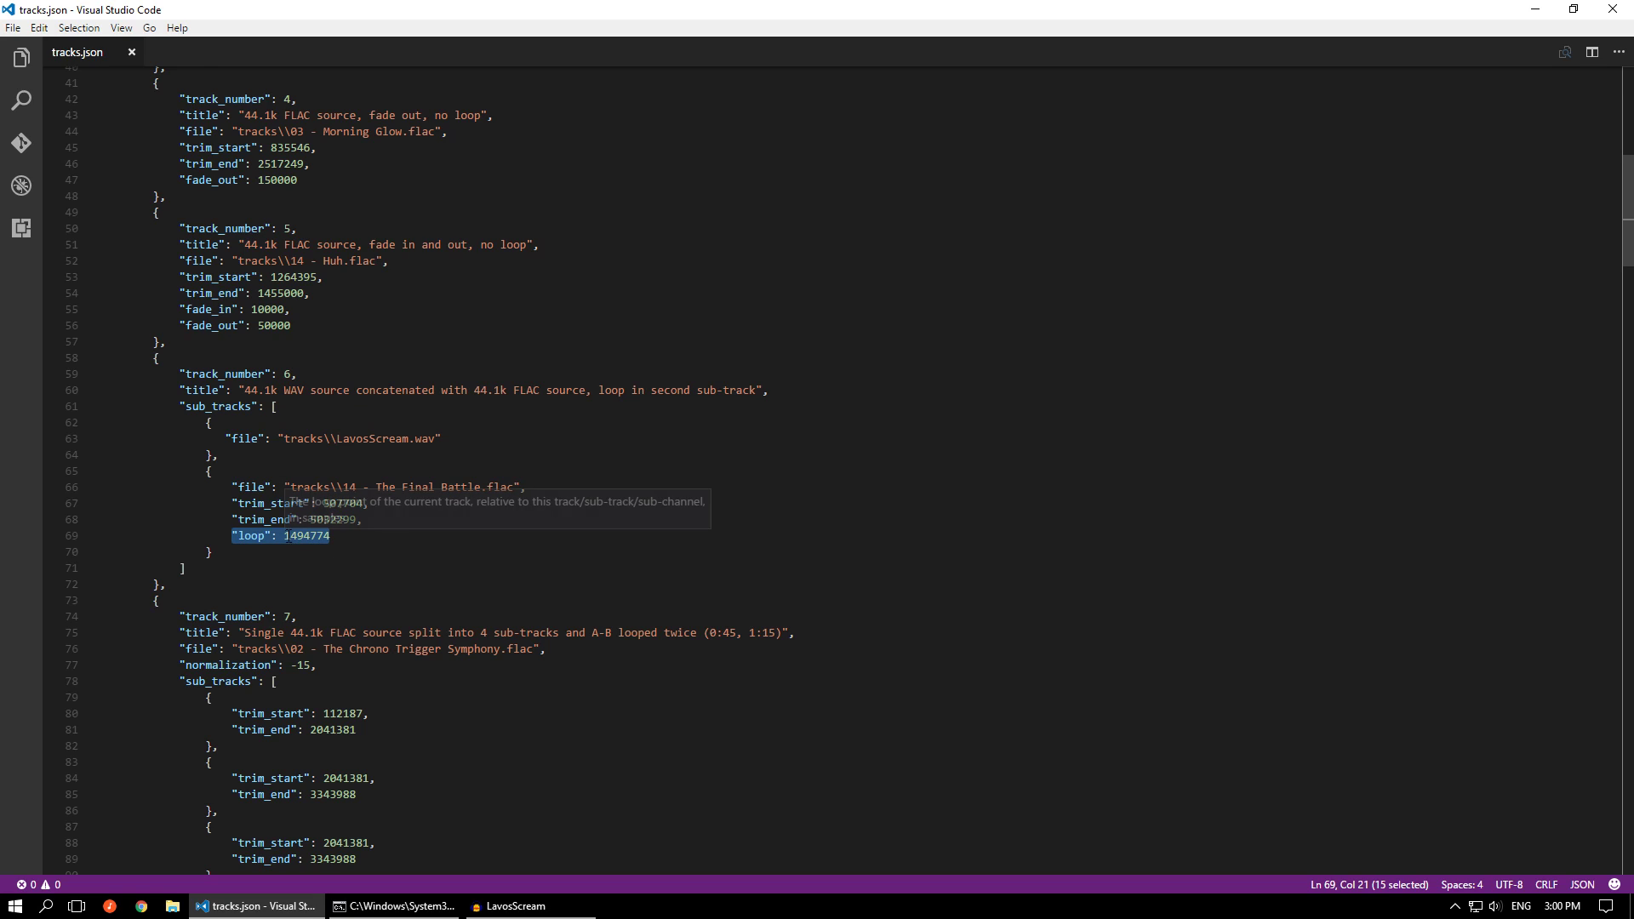
{"action": "left_click", "coordinate": [368, 536]}
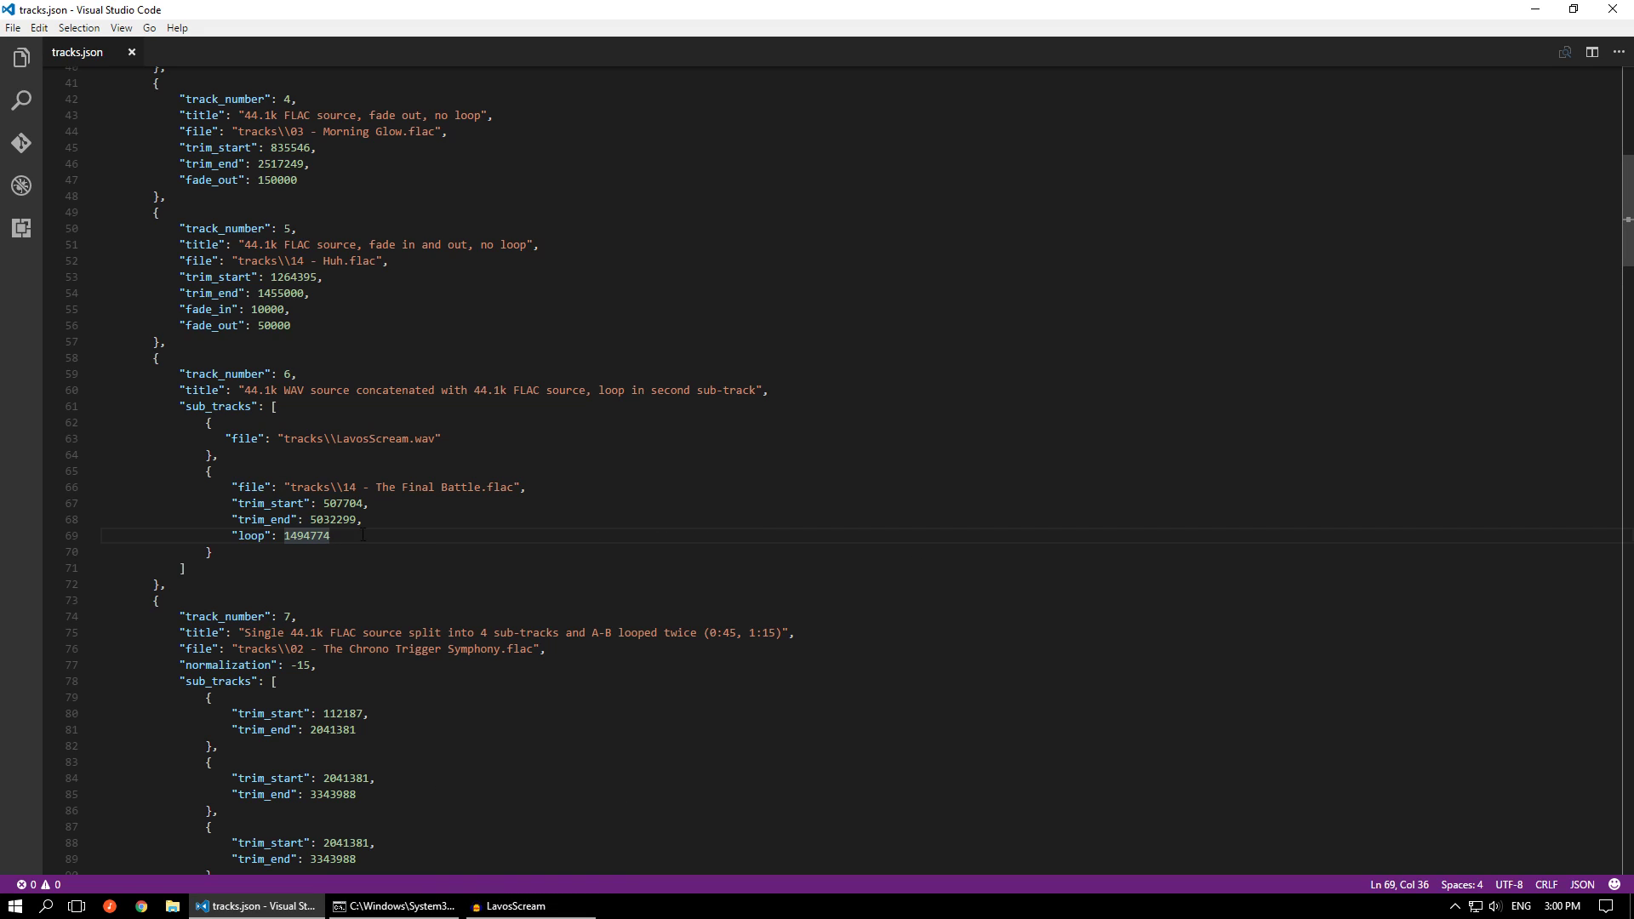
{"action": "left_click_drag", "start_coordinate": [232, 503], "coordinate": [383, 501]}
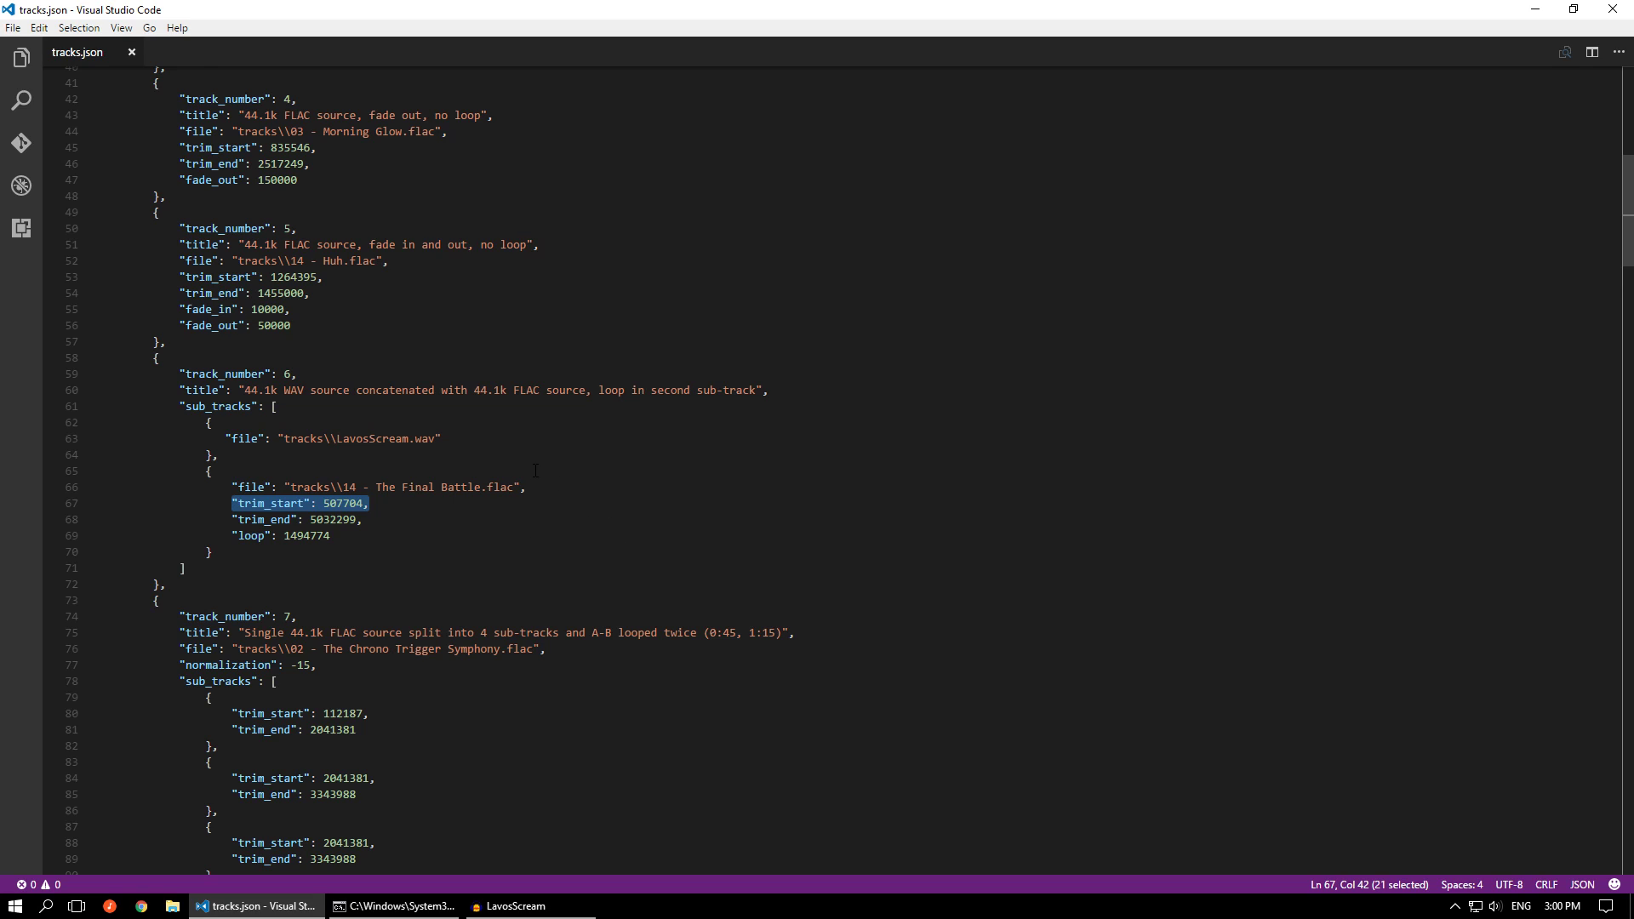
Set last_track to 6, add a first_track setting of 6 above it, and save tracks.json
{"action": "scroll", "coordinate": [456, 418], "scroll_direction": "up", "scroll_amount": 13}
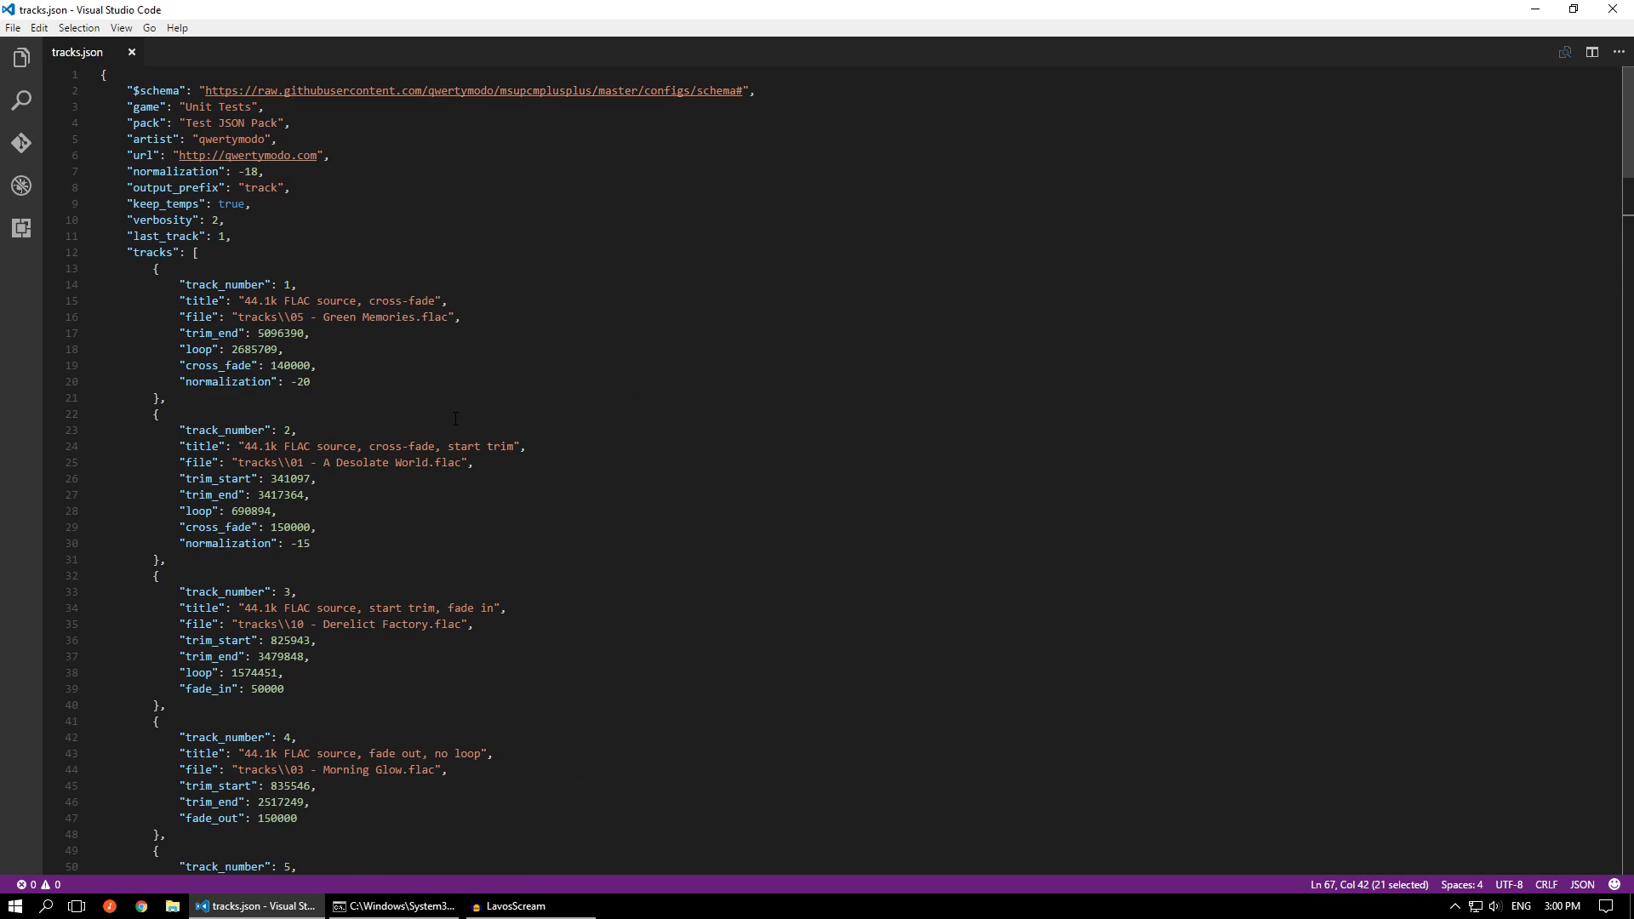
{"action": "left_click", "coordinate": [227, 236]}
{"action": "key", "text": "BackSpace"}
{"action": "type", "text": "6"}
{"action": "key", "text": "ctrl+shift+Return"}
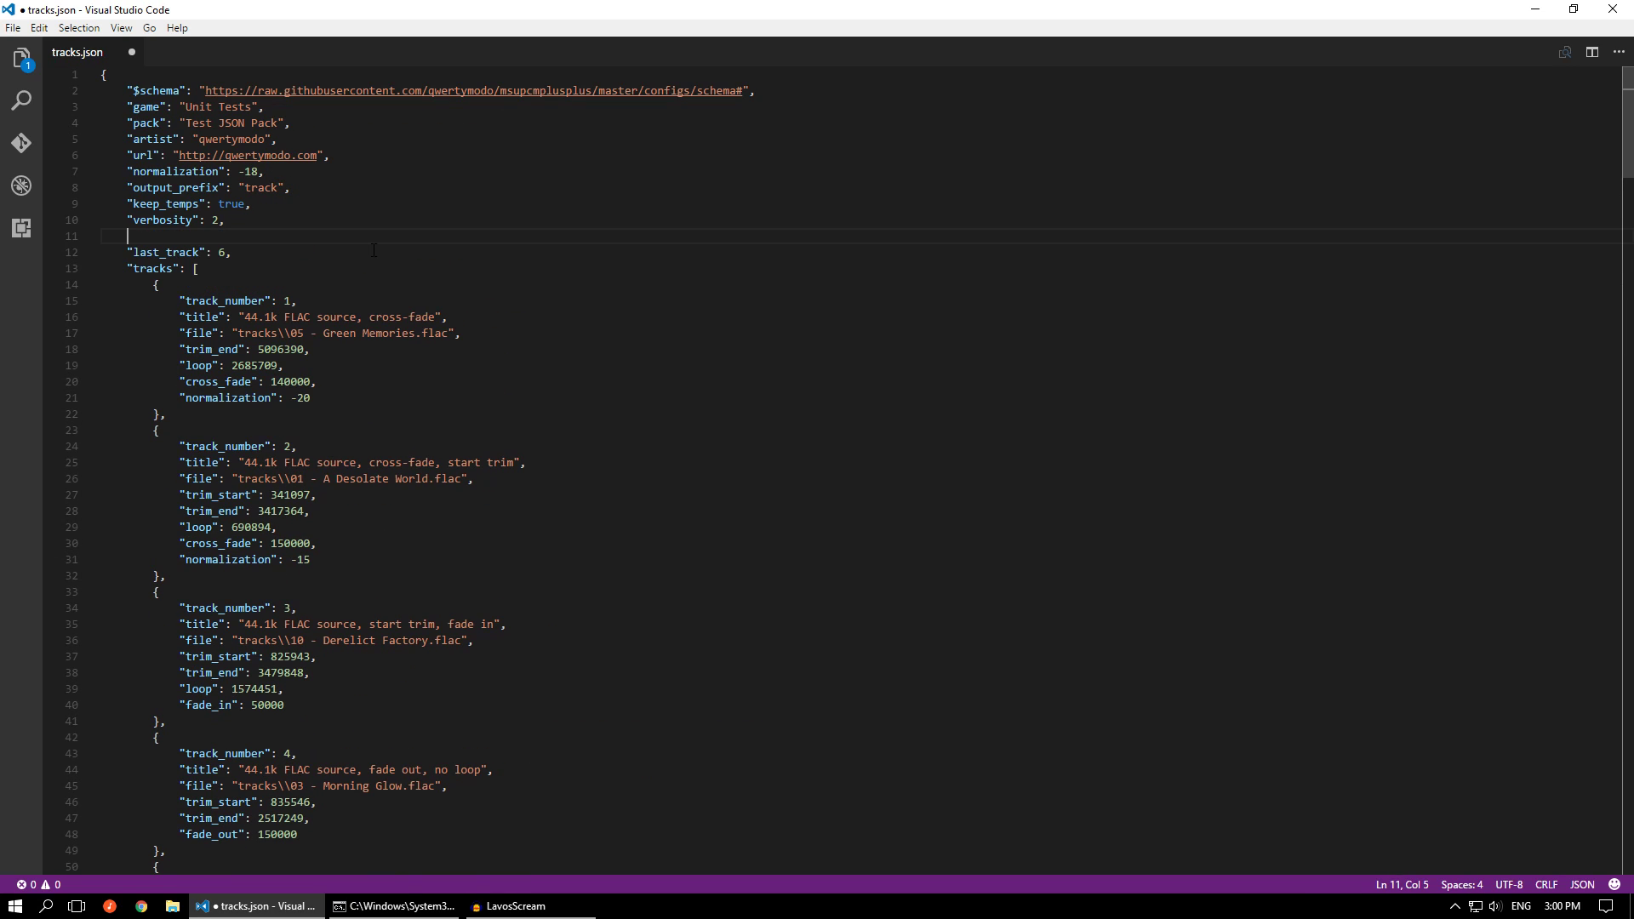
{"action": "type", "text": "\"fi"}
{"action": "key", "text": "Return"}
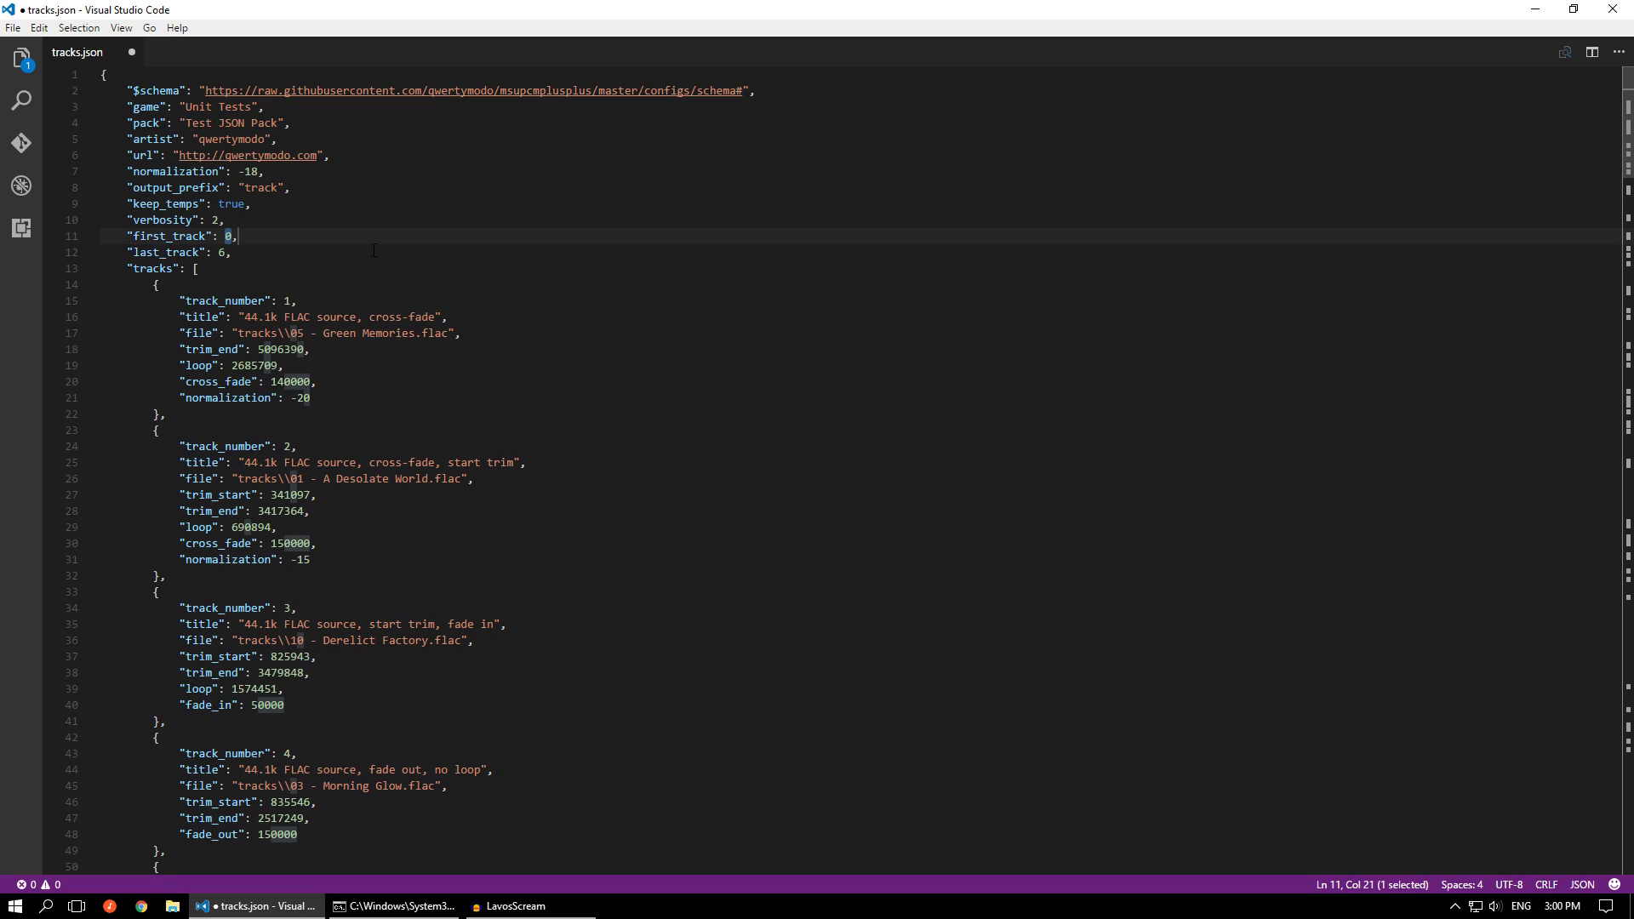
{"action": "type", "text": "6"}
{"action": "key", "text": "ctrl+s"}
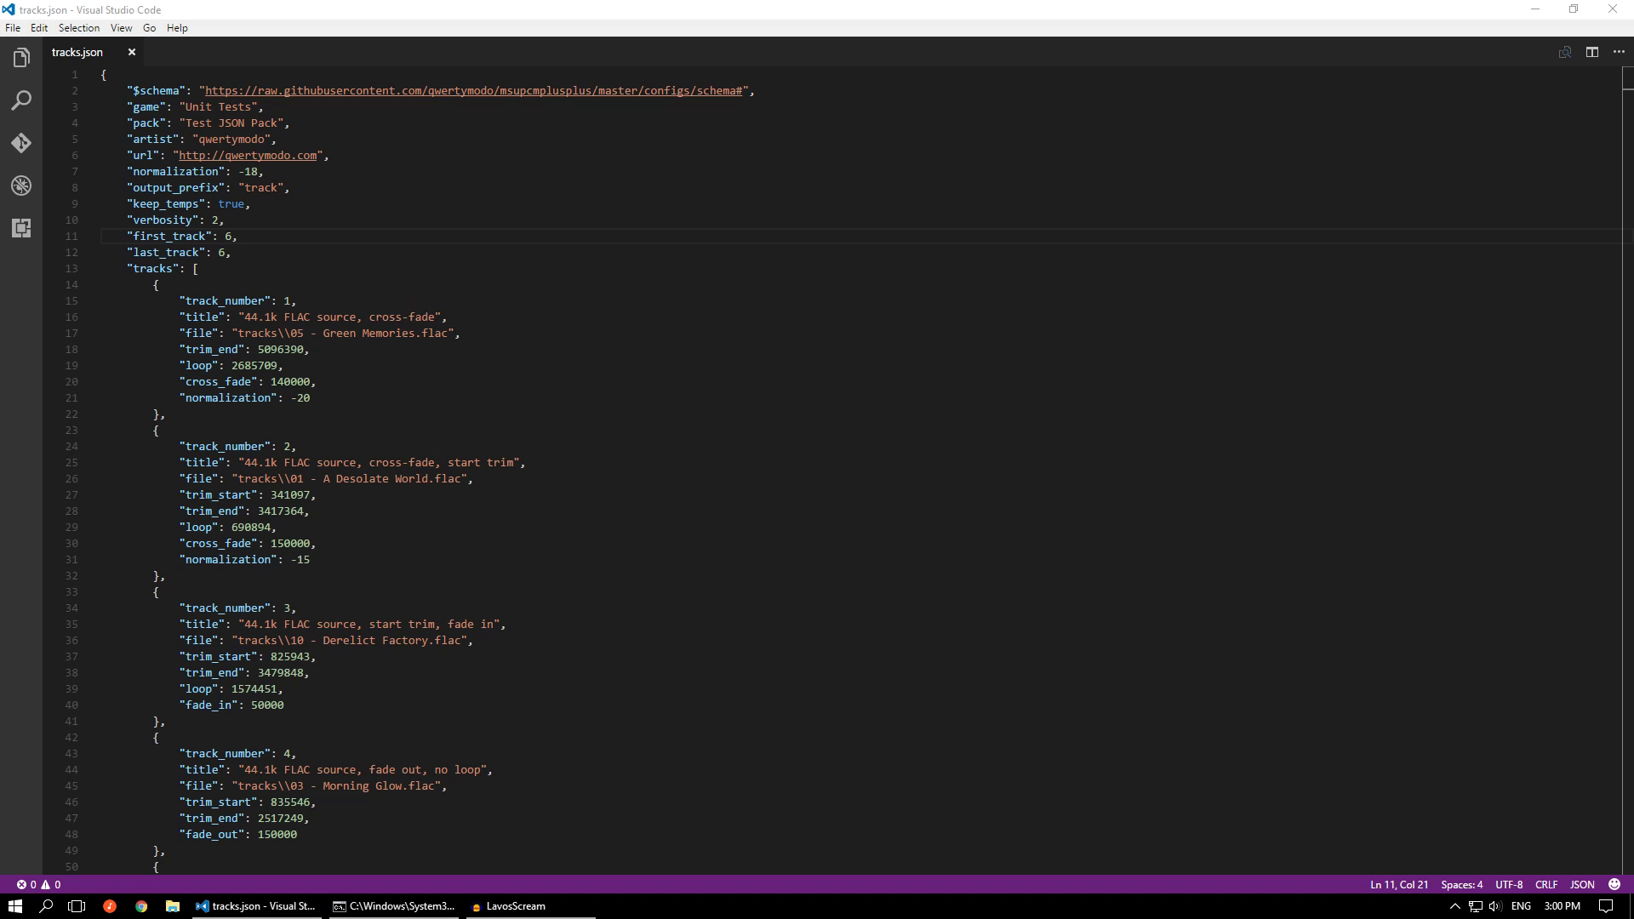
Switch to the Command Prompt and rerun ..\Release\msupcm.exe tracks.json to build track 6
{"action": "left_click", "coordinate": [394, 906]}
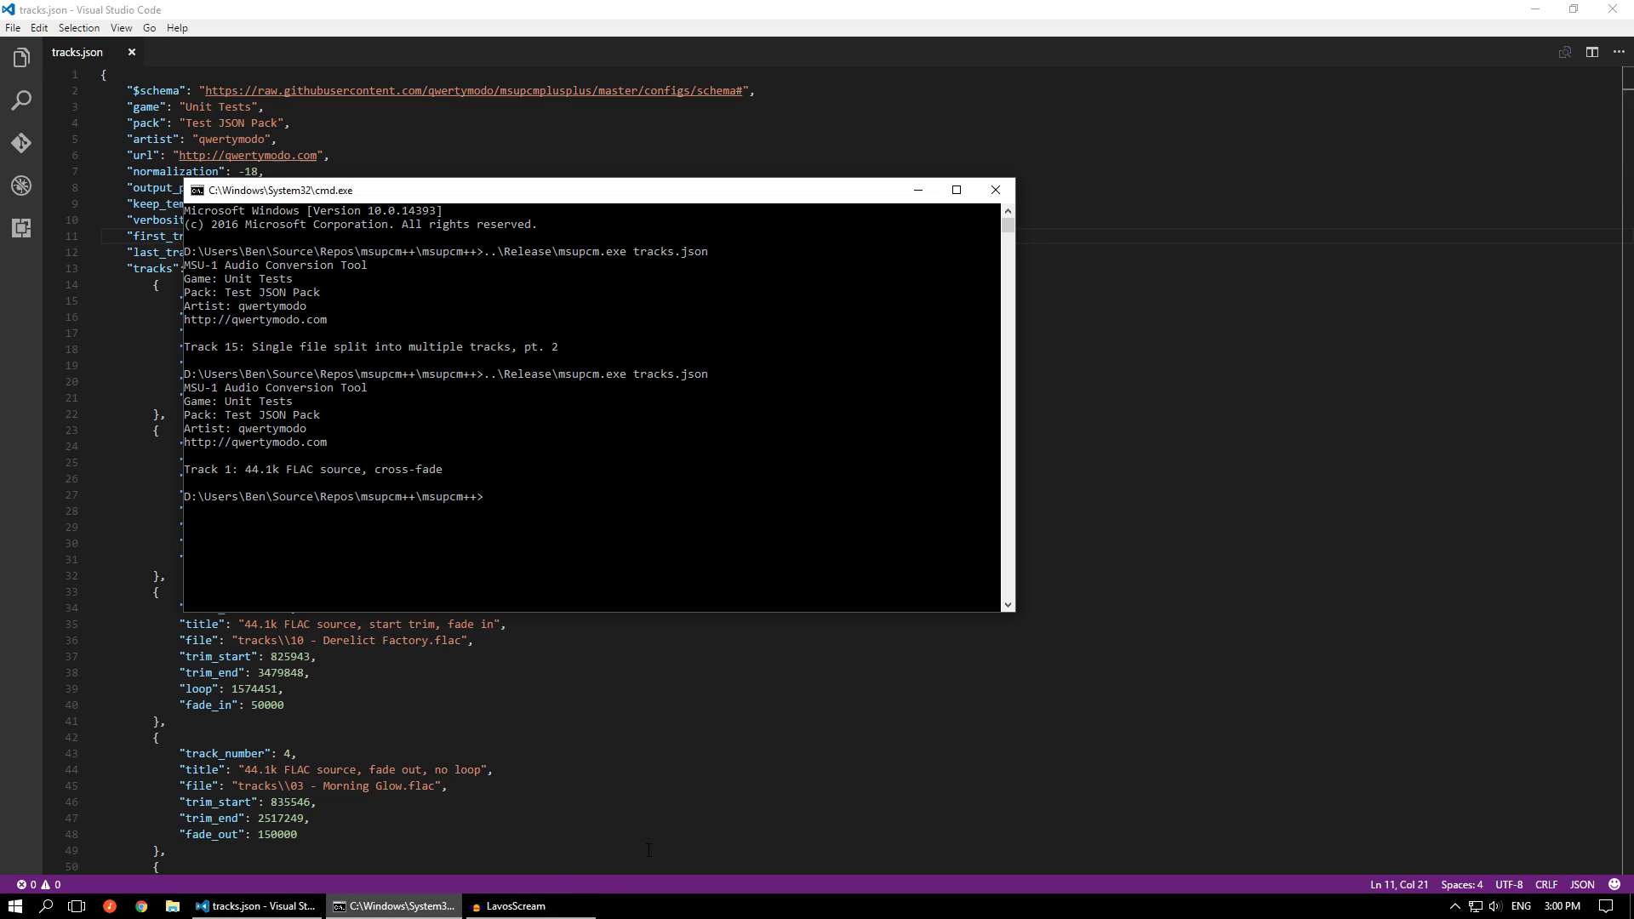
{"action": "key", "text": "Up"}
{"action": "key", "text": "Return"}
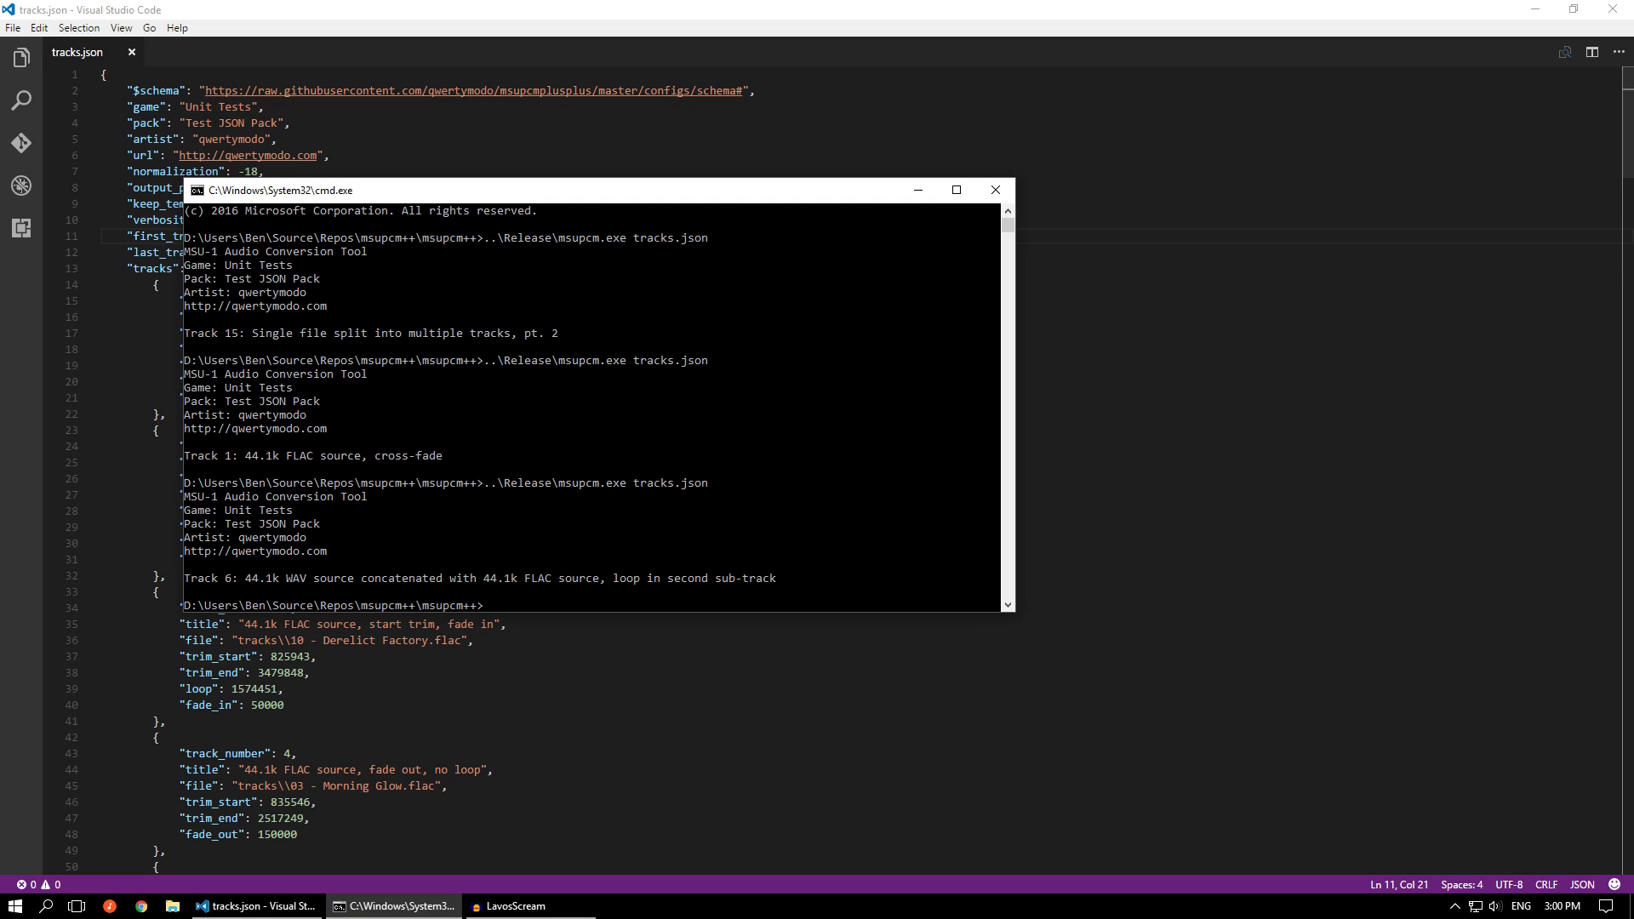
Listen to track-6 in foobar2000, skipping close to its end to hear the loop, and return to tracks.json
{"action": "key", "text": "alt+Tab"}
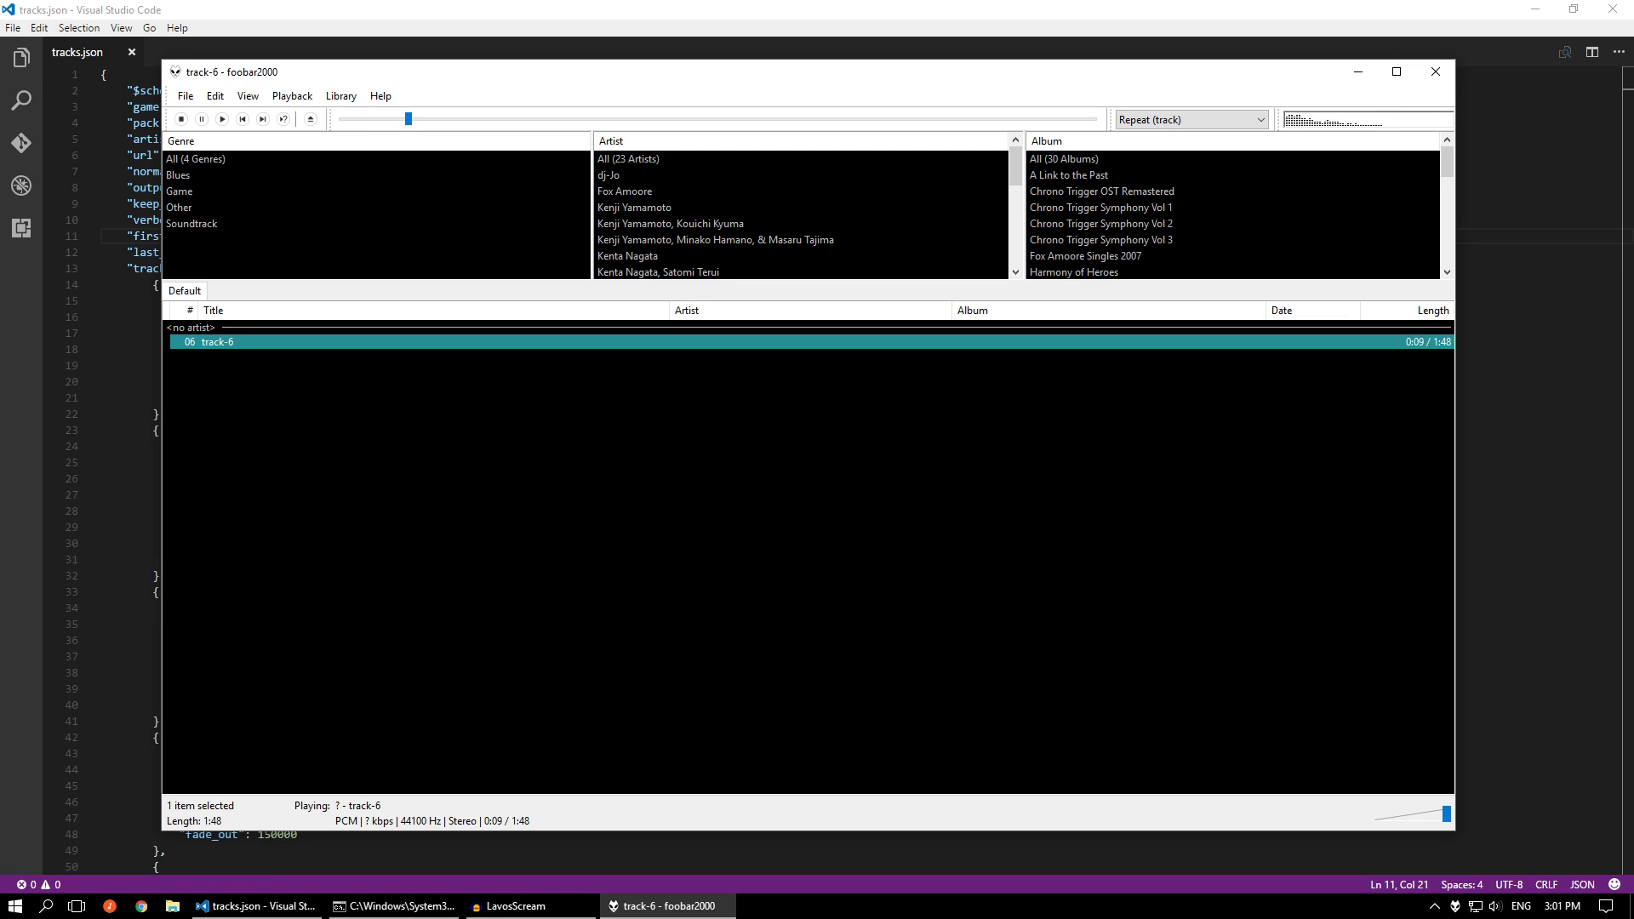
{"action": "left_click", "coordinate": [1057, 120]}
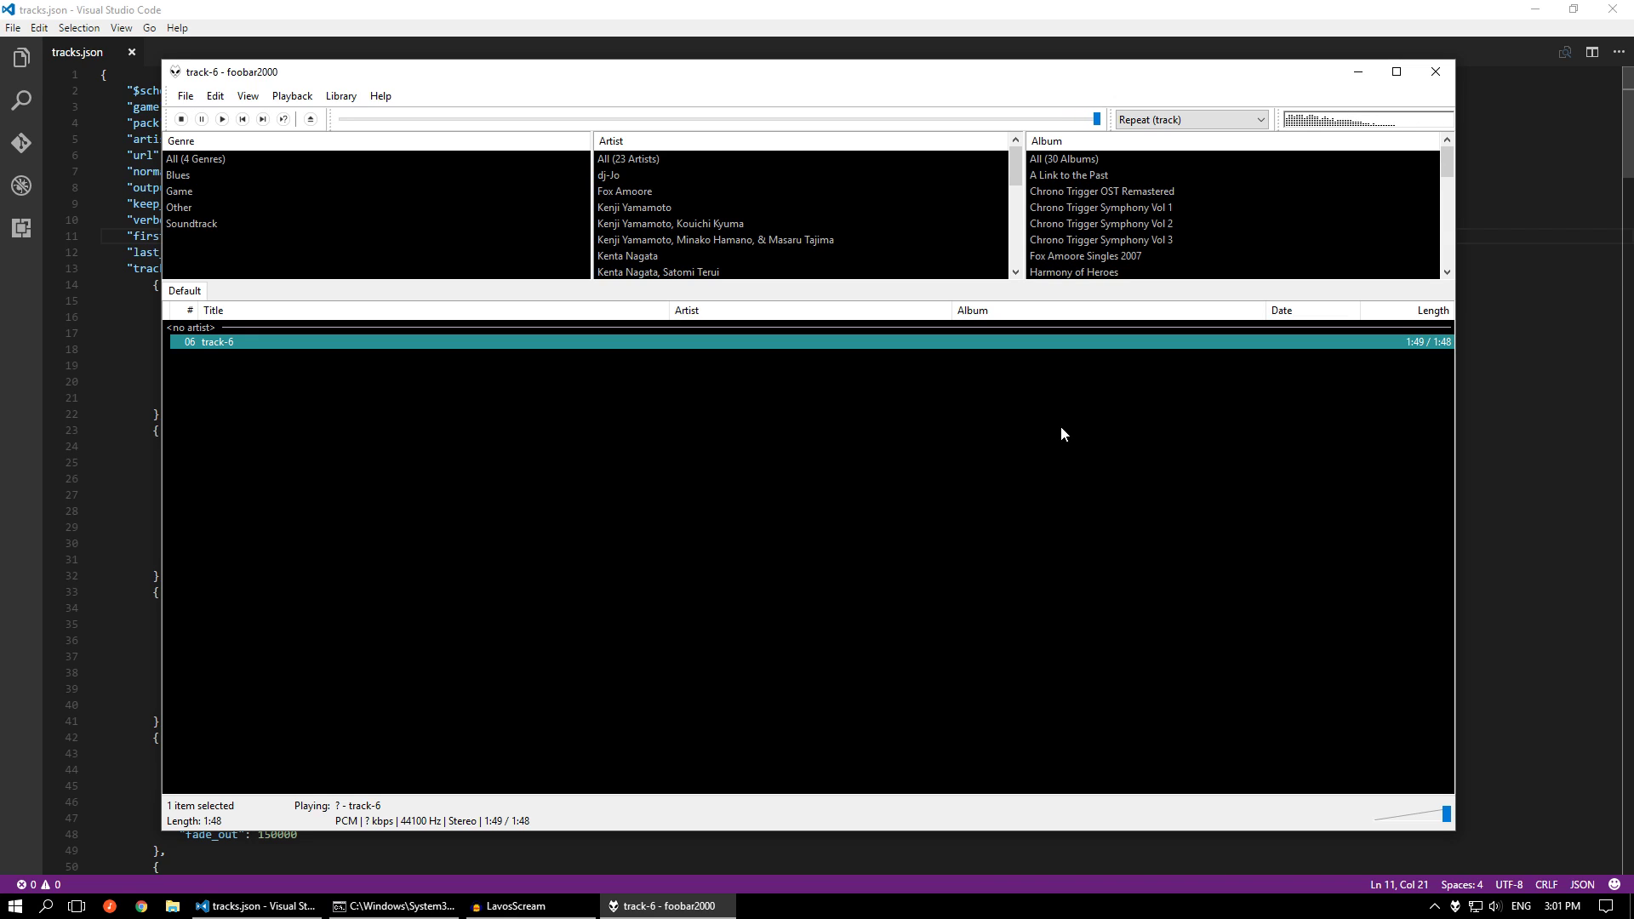
{"action": "left_click", "coordinate": [1435, 72]}
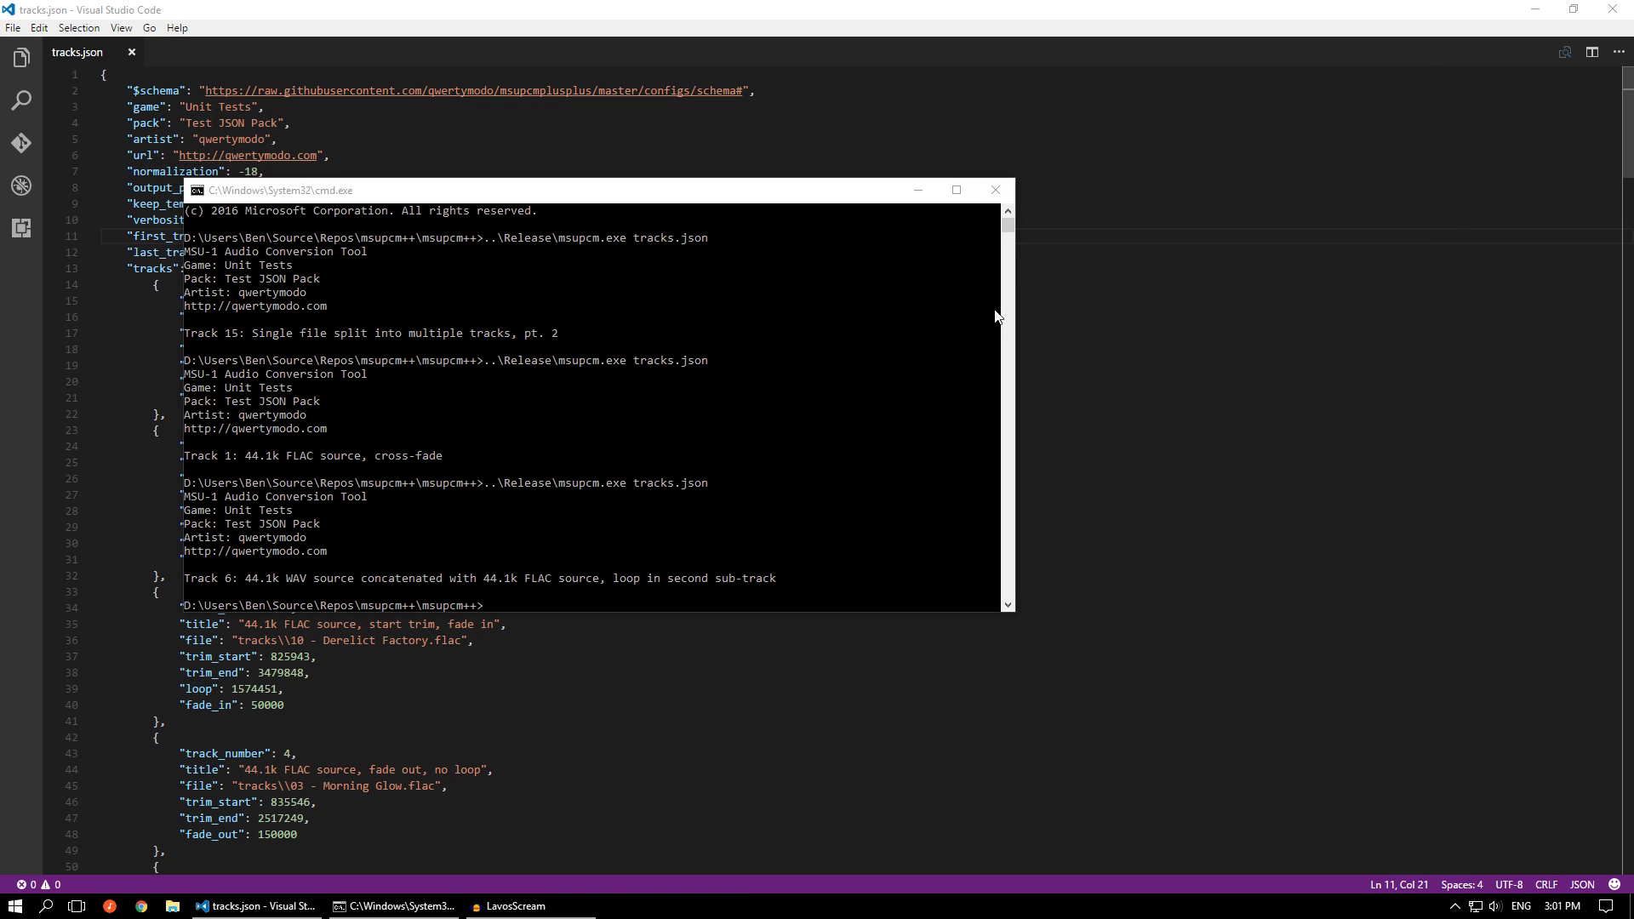
{"action": "left_click", "coordinate": [909, 196]}
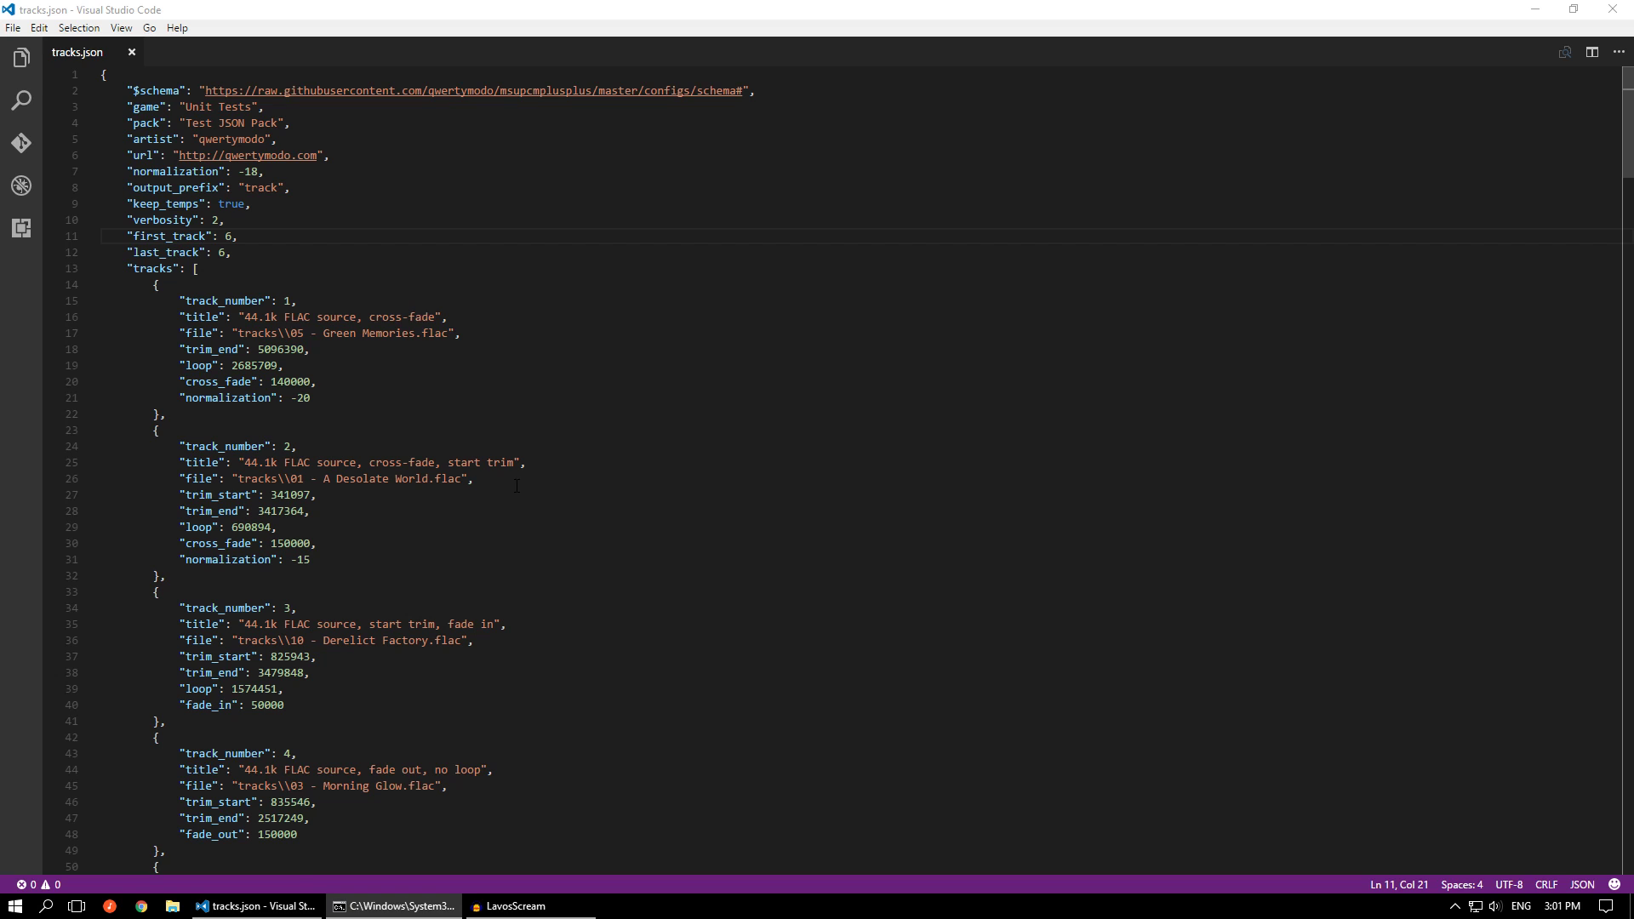
Compare track 5's trim and fade settings with the second sub-track of track 6 in tracks.json
{"action": "scroll", "coordinate": [516, 485], "scroll_direction": "down", "scroll_amount": 5}
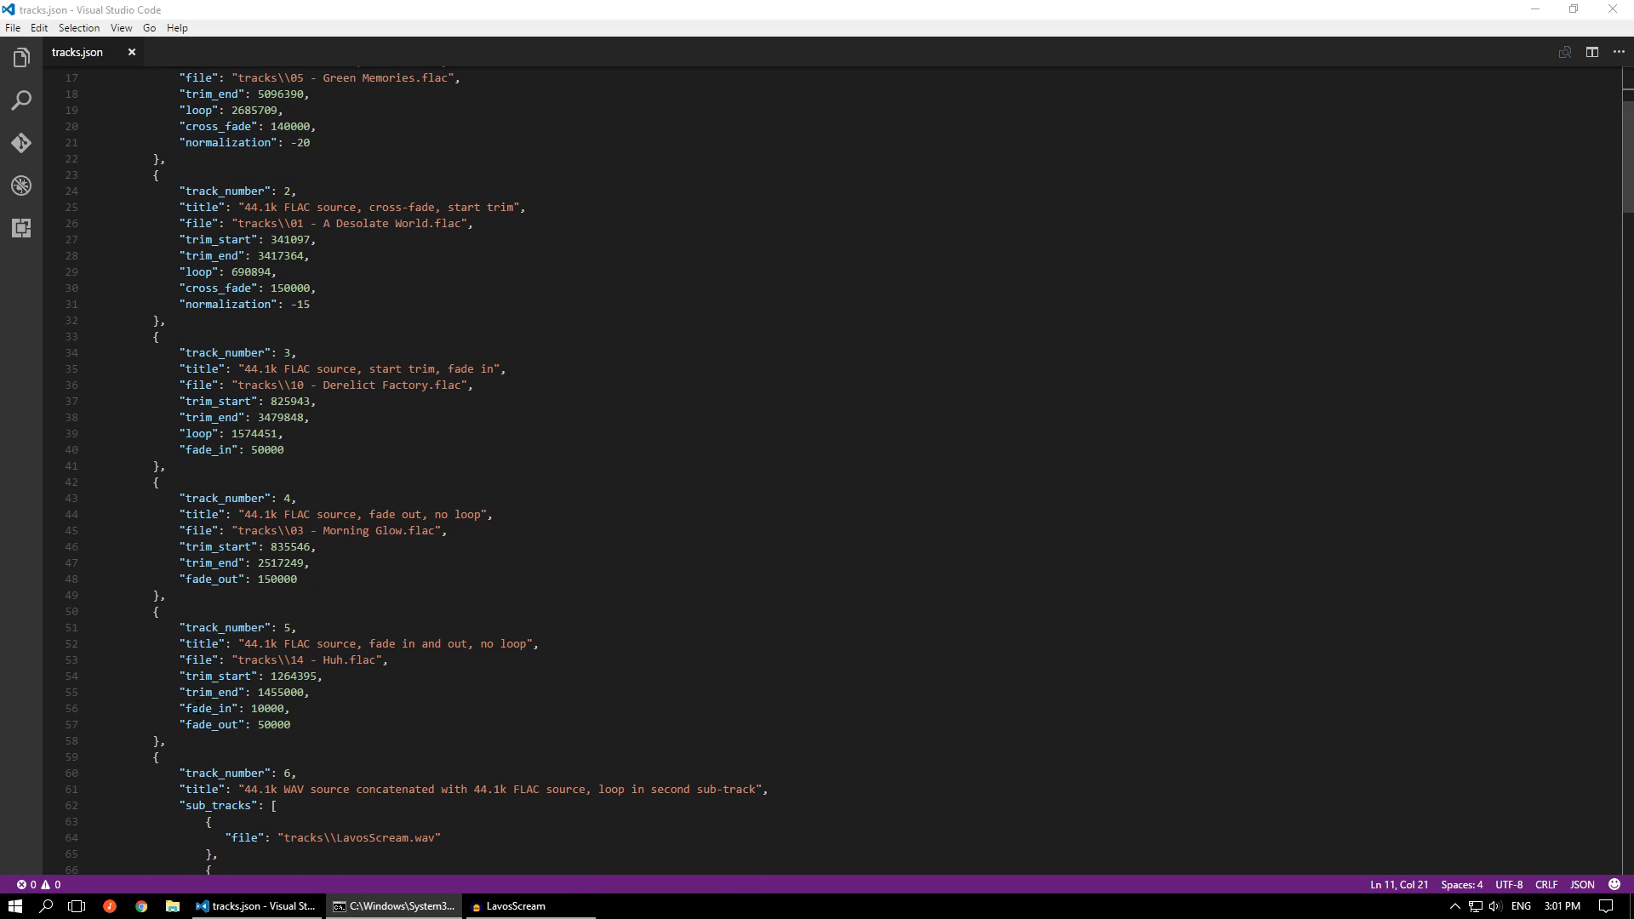
{"action": "left_click_drag", "start_coordinate": [179, 708], "coordinate": [290, 707]}
{"action": "left_click_drag", "start_coordinate": [179, 692], "coordinate": [324, 688]}
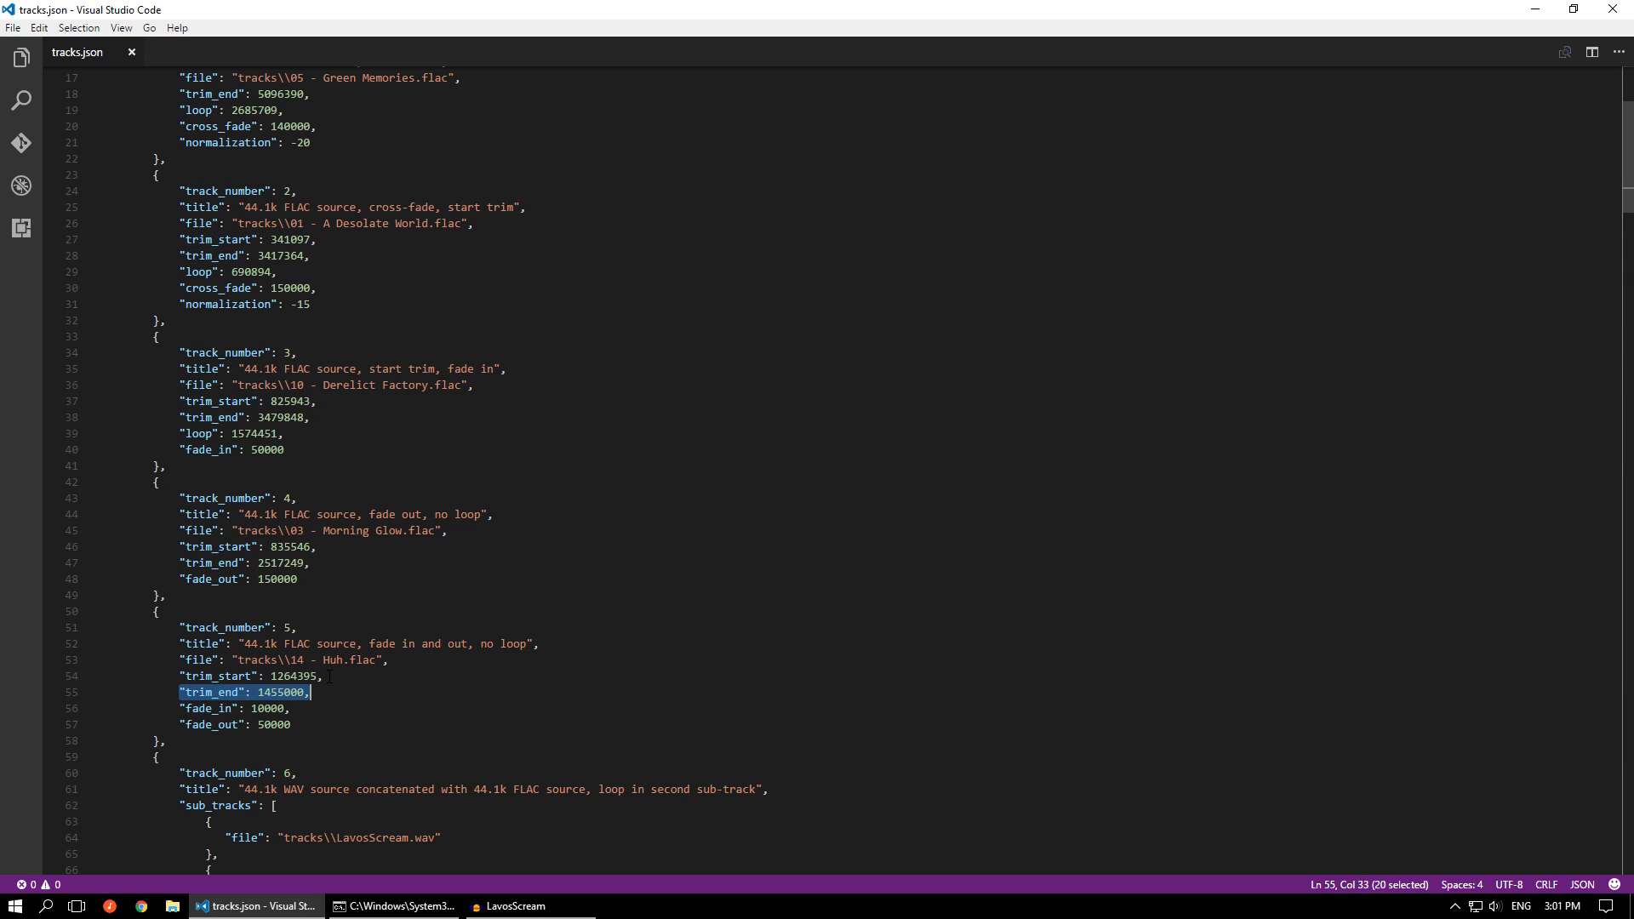
{"action": "left_click", "coordinate": [329, 676]}
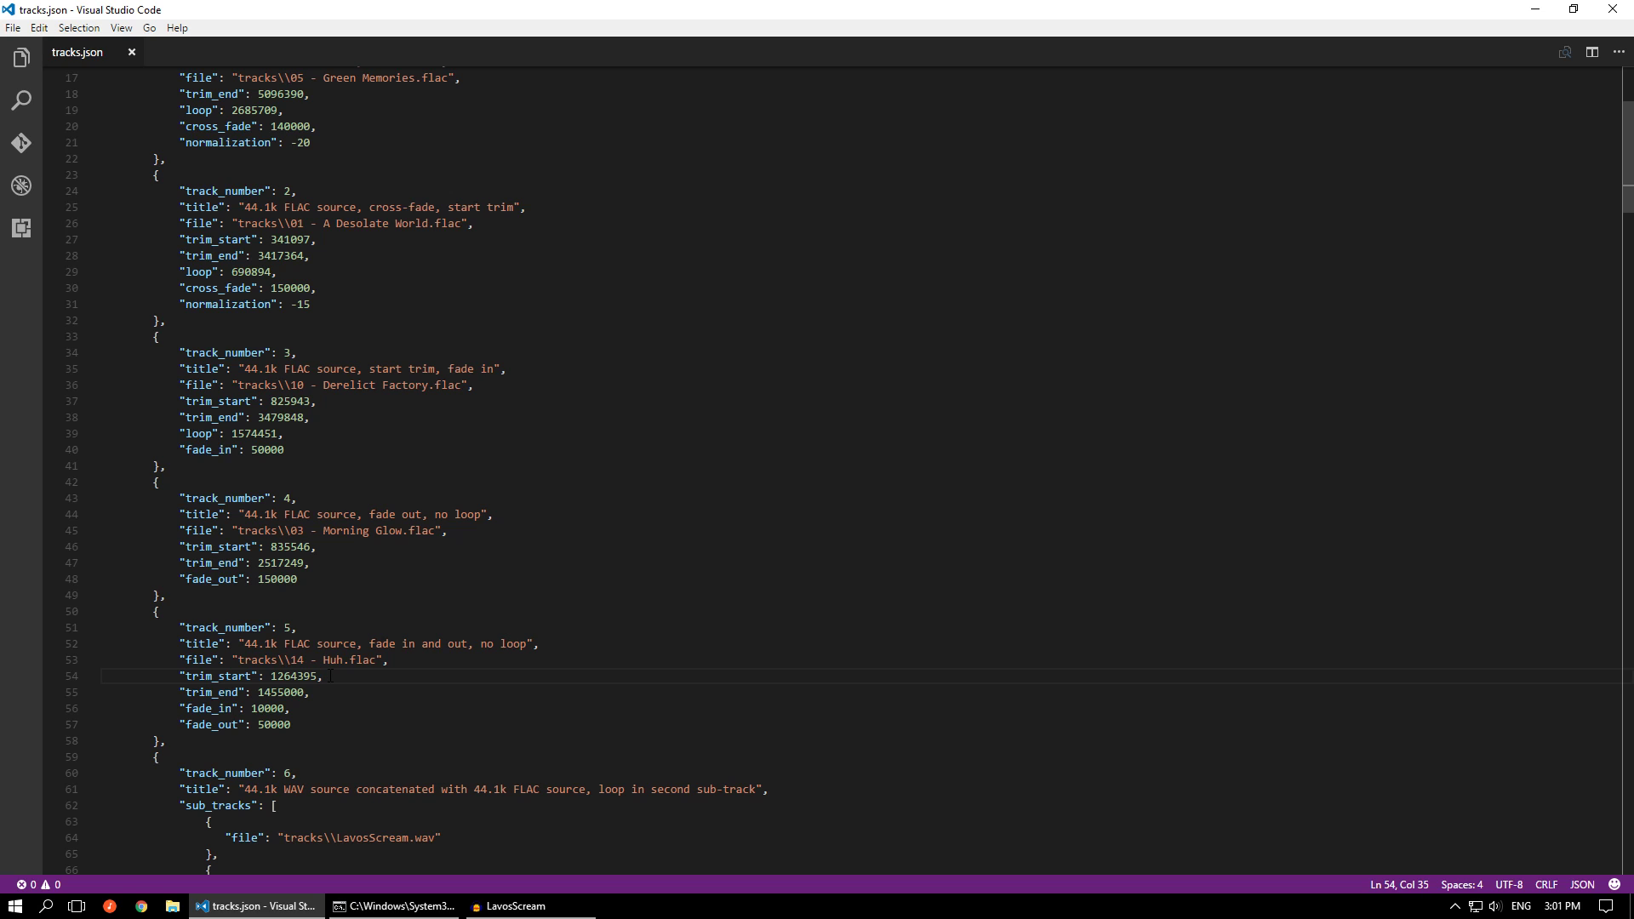
{"action": "scroll", "coordinate": [330, 676], "scroll_direction": "down", "scroll_amount": 1}
{"action": "scroll", "coordinate": [330, 676], "scroll_direction": "down", "scroll_amount": 4}
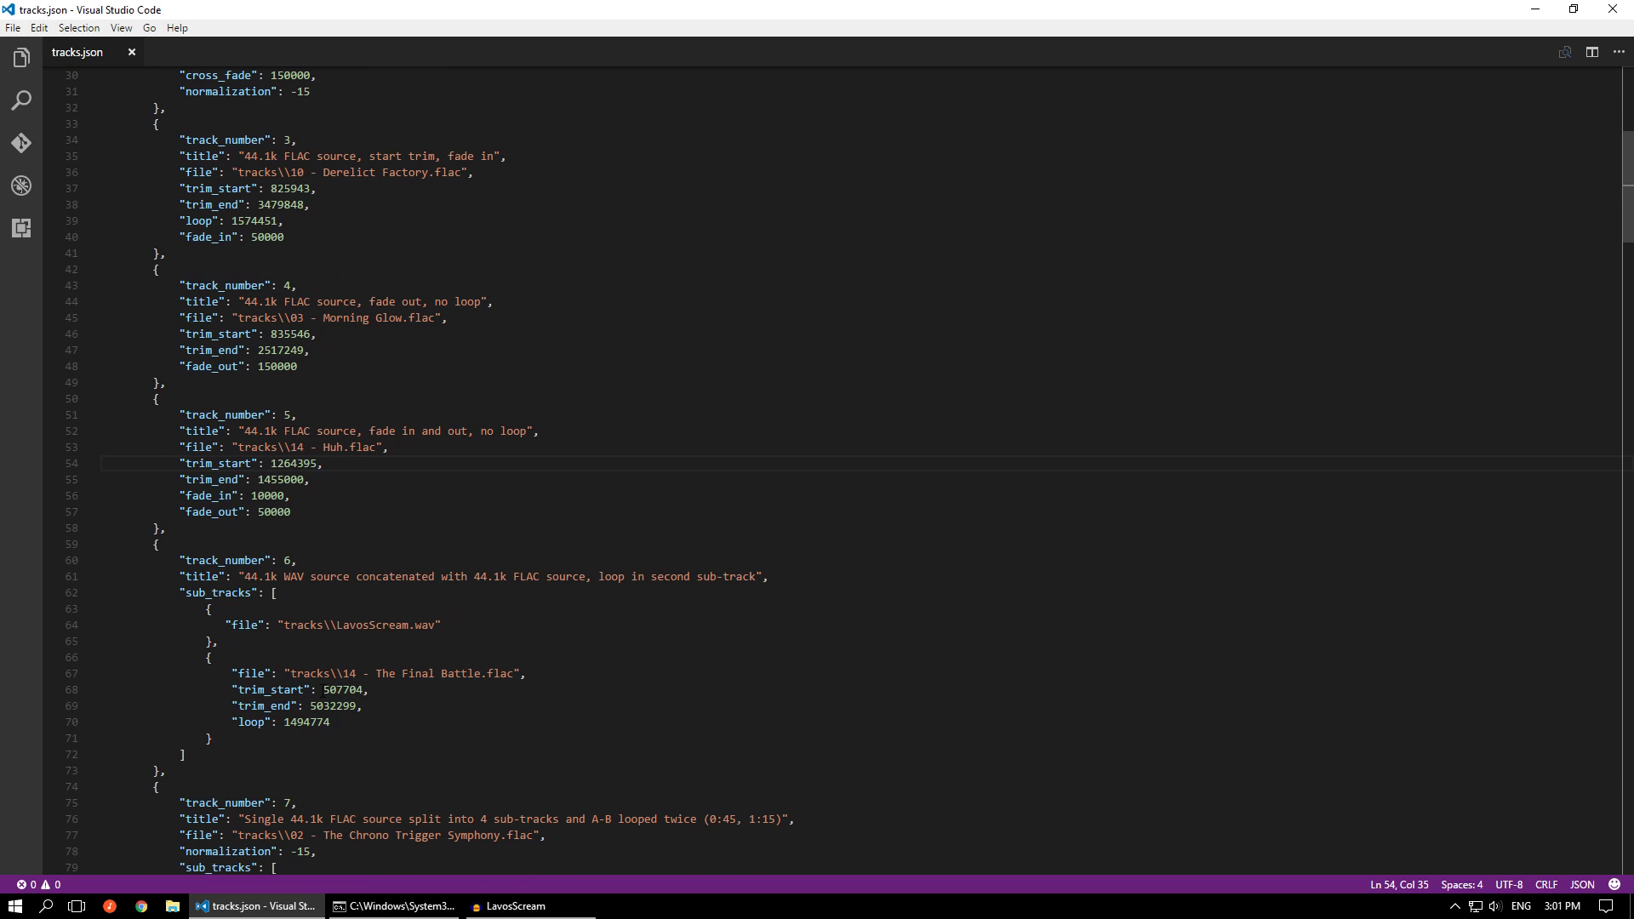
{"action": "left_click_drag", "start_coordinate": [226, 721], "coordinate": [226, 674]}
{"action": "scroll", "coordinate": [467, 494], "scroll_direction": "down", "scroll_amount": 3}
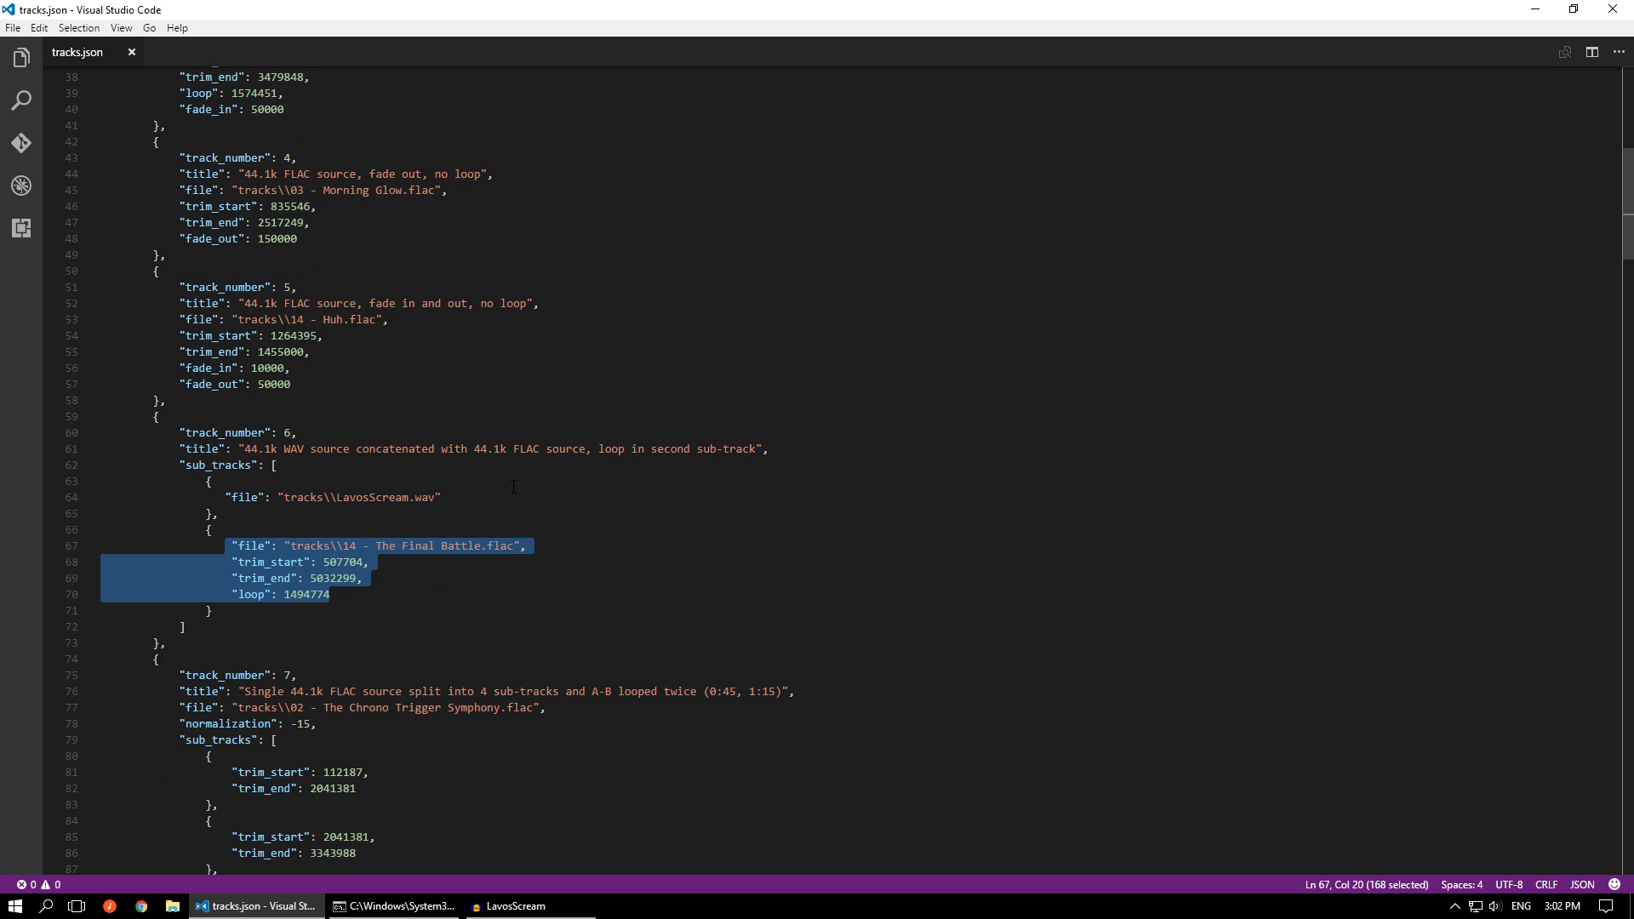
Find track 12 in tracks.json and examine the loop and trim points of the sub-tracks in option 1
{"action": "scroll", "coordinate": [513, 486], "scroll_direction": "down", "scroll_amount": 10}
{"action": "scroll", "coordinate": [498, 444], "scroll_direction": "down", "scroll_amount": 9}
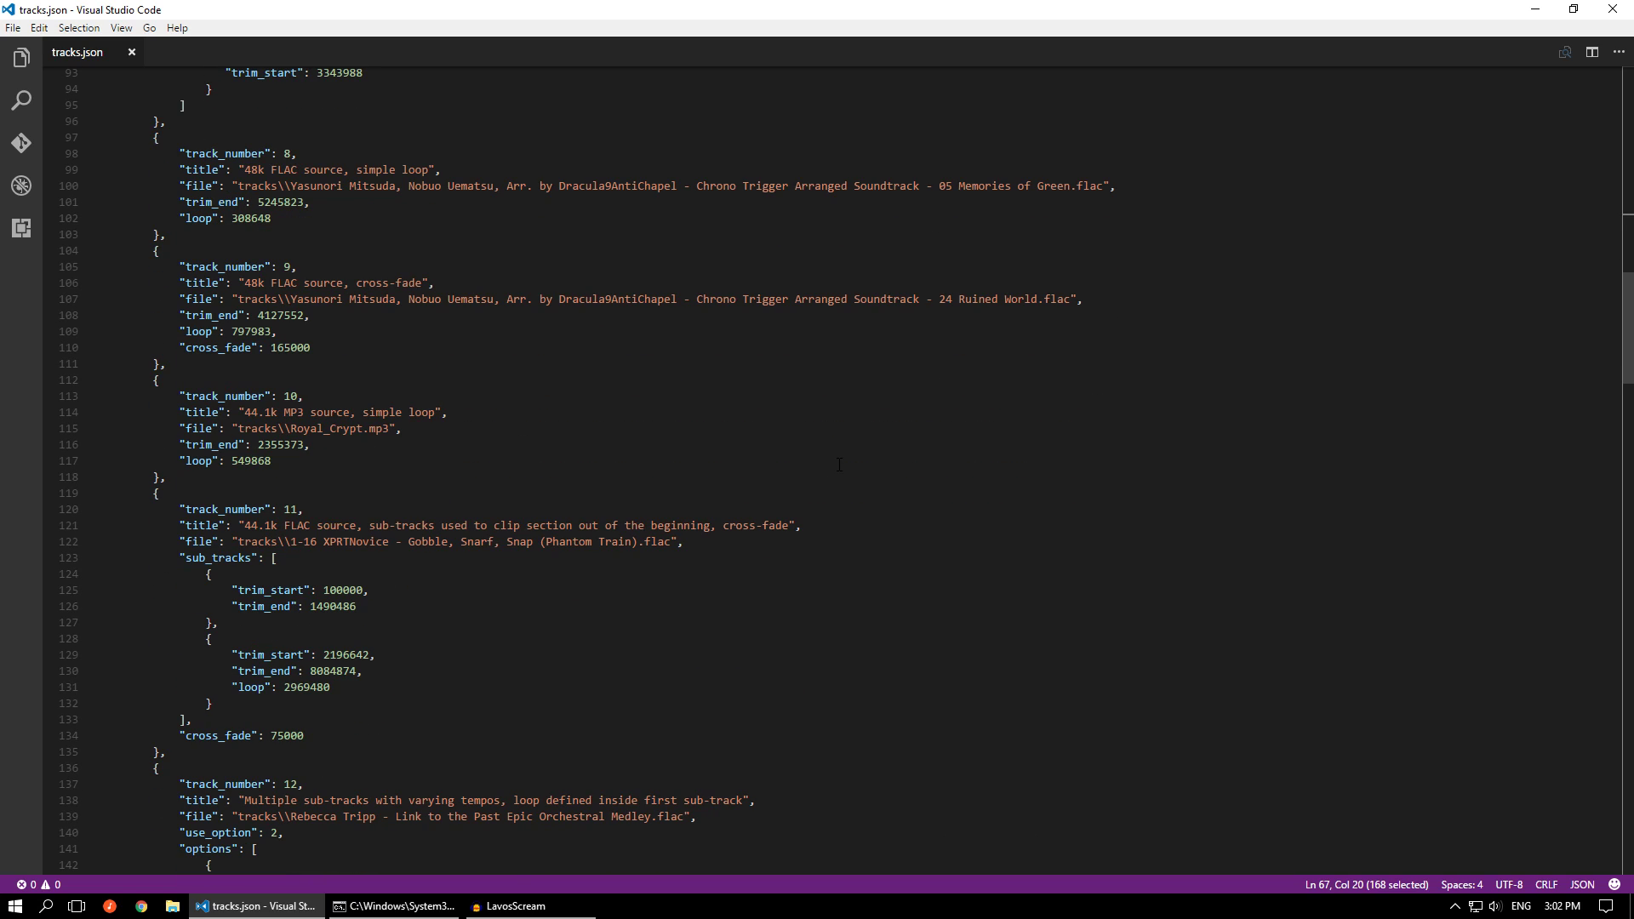
{"action": "scroll", "coordinate": [839, 463], "scroll_direction": "down", "scroll_amount": 5}
{"action": "scroll", "coordinate": [839, 464], "scroll_direction": "down", "scroll_amount": 6}
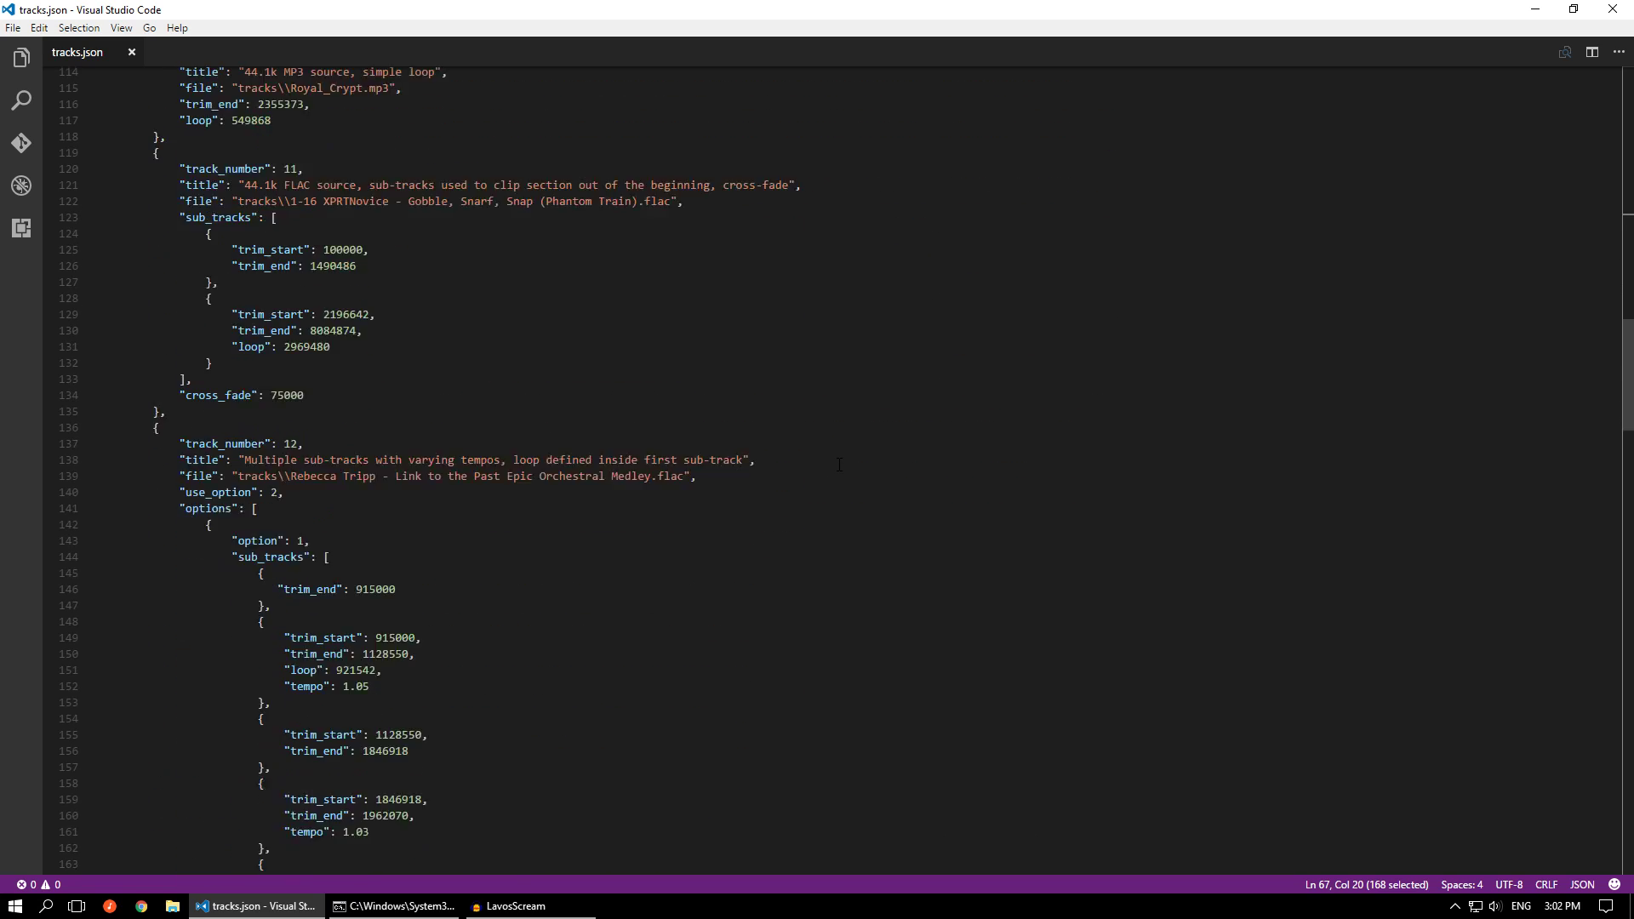
{"action": "scroll", "coordinate": [839, 464], "scroll_direction": "down", "scroll_amount": 1}
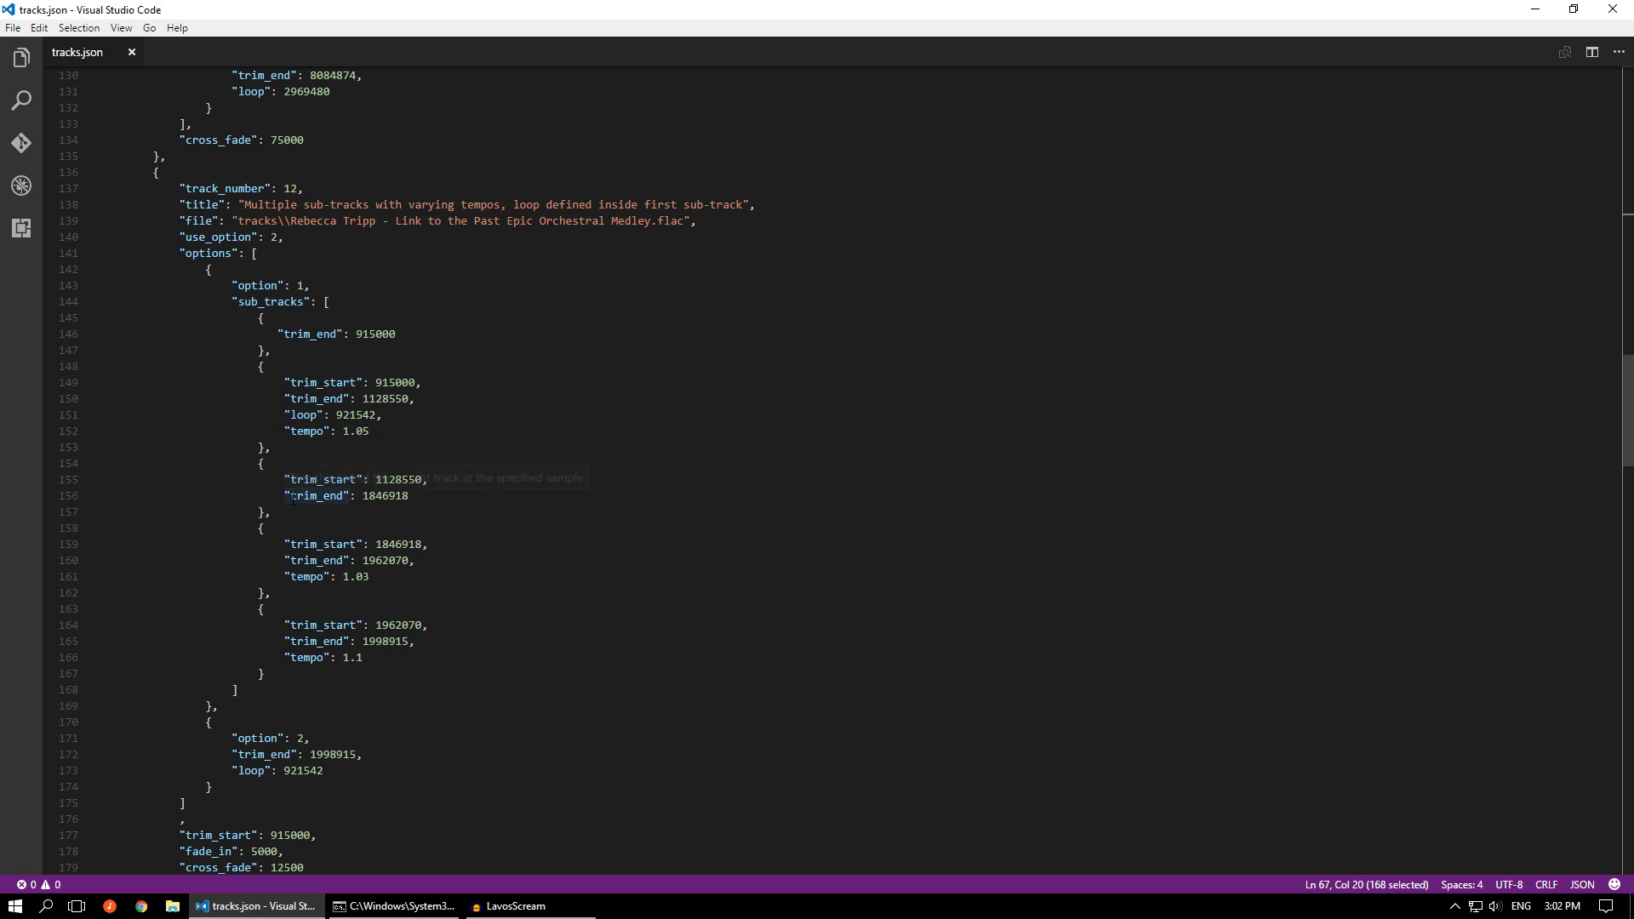
{"action": "left_click_drag", "start_coordinate": [386, 417], "coordinate": [330, 415]}
{"action": "left_click", "coordinate": [279, 331]}
{"action": "left_click", "coordinate": [331, 398]}
{"action": "left_click", "coordinate": [343, 480]}
{"action": "left_click", "coordinate": [344, 545]}
{"action": "left_click", "coordinate": [343, 626]}
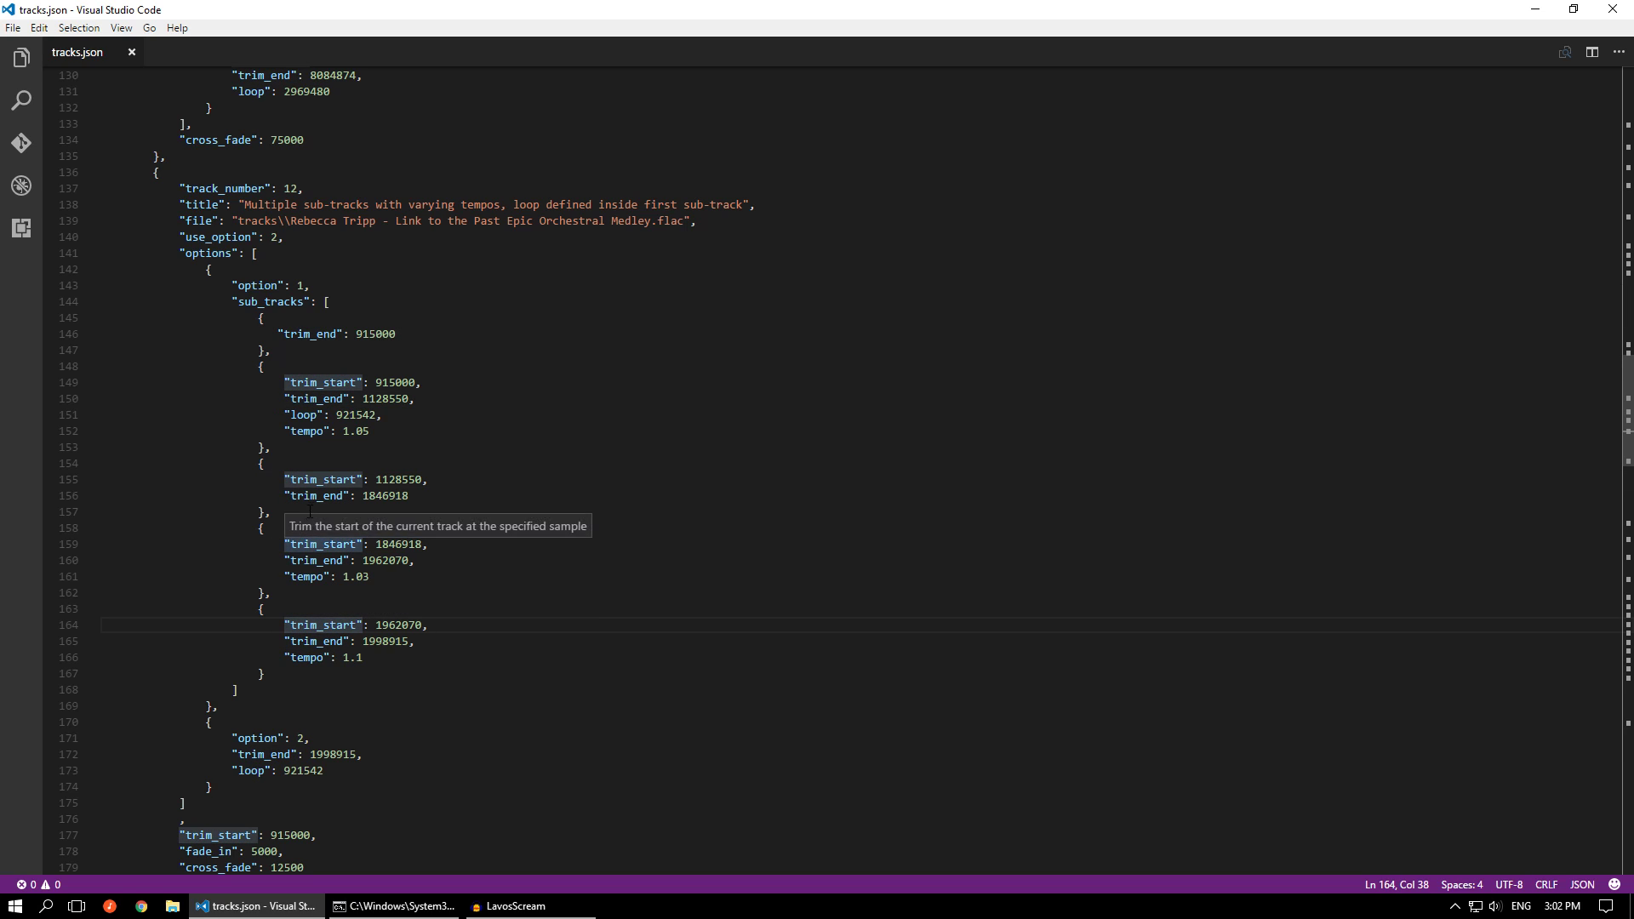
Examine the tempo ratios of track 12's option 1 sub-tracks and the loop point defined in the second one
{"action": "left_click_drag", "start_coordinate": [376, 430], "coordinate": [278, 431]}
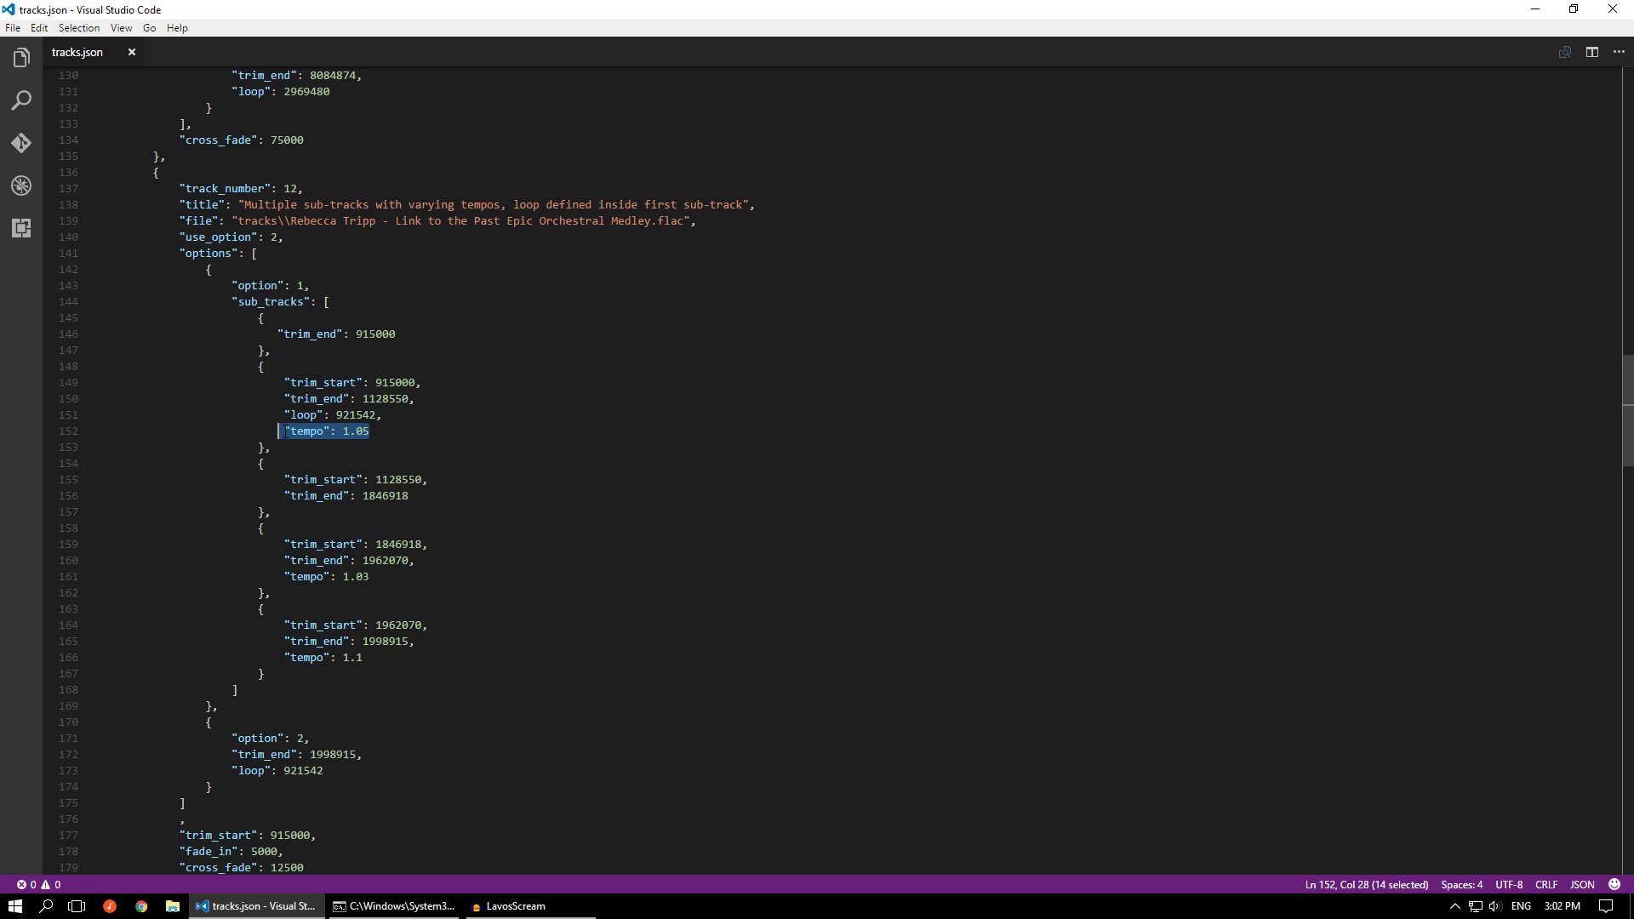
{"action": "left_click", "coordinate": [385, 580]}
{"action": "key", "text": "shift+Left"}
{"action": "key", "text": "shift+Left"}
{"action": "key", "text": "shift+Left"}
{"action": "key", "text": "shift+Left"}
{"action": "key", "text": "shift+Left"}
{"action": "key", "text": "shift+Left"}
{"action": "key", "text": "shift+Left"}
{"action": "key", "text": "shift+Left"}
{"action": "key", "text": "shift+Left"}
{"action": "key", "text": "shift+Left"}
{"action": "key", "text": "shift+Left"}
{"action": "key", "text": "shift+Left"}
{"action": "key", "text": "shift+Left"}
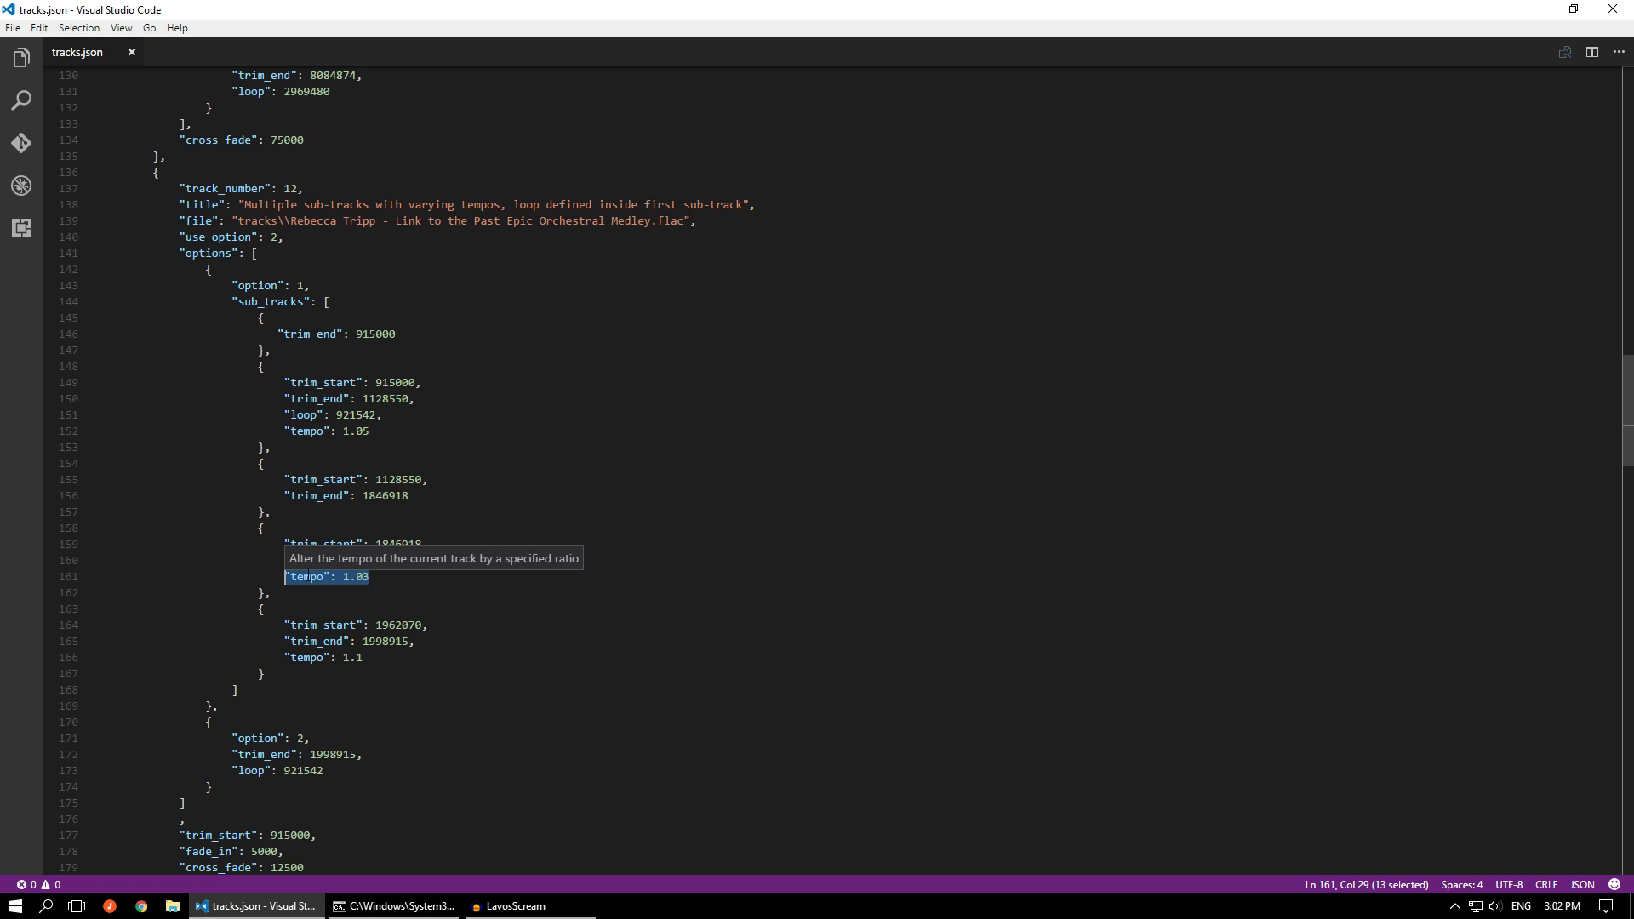
{"action": "left_click_drag", "start_coordinate": [383, 415], "coordinate": [285, 414]}
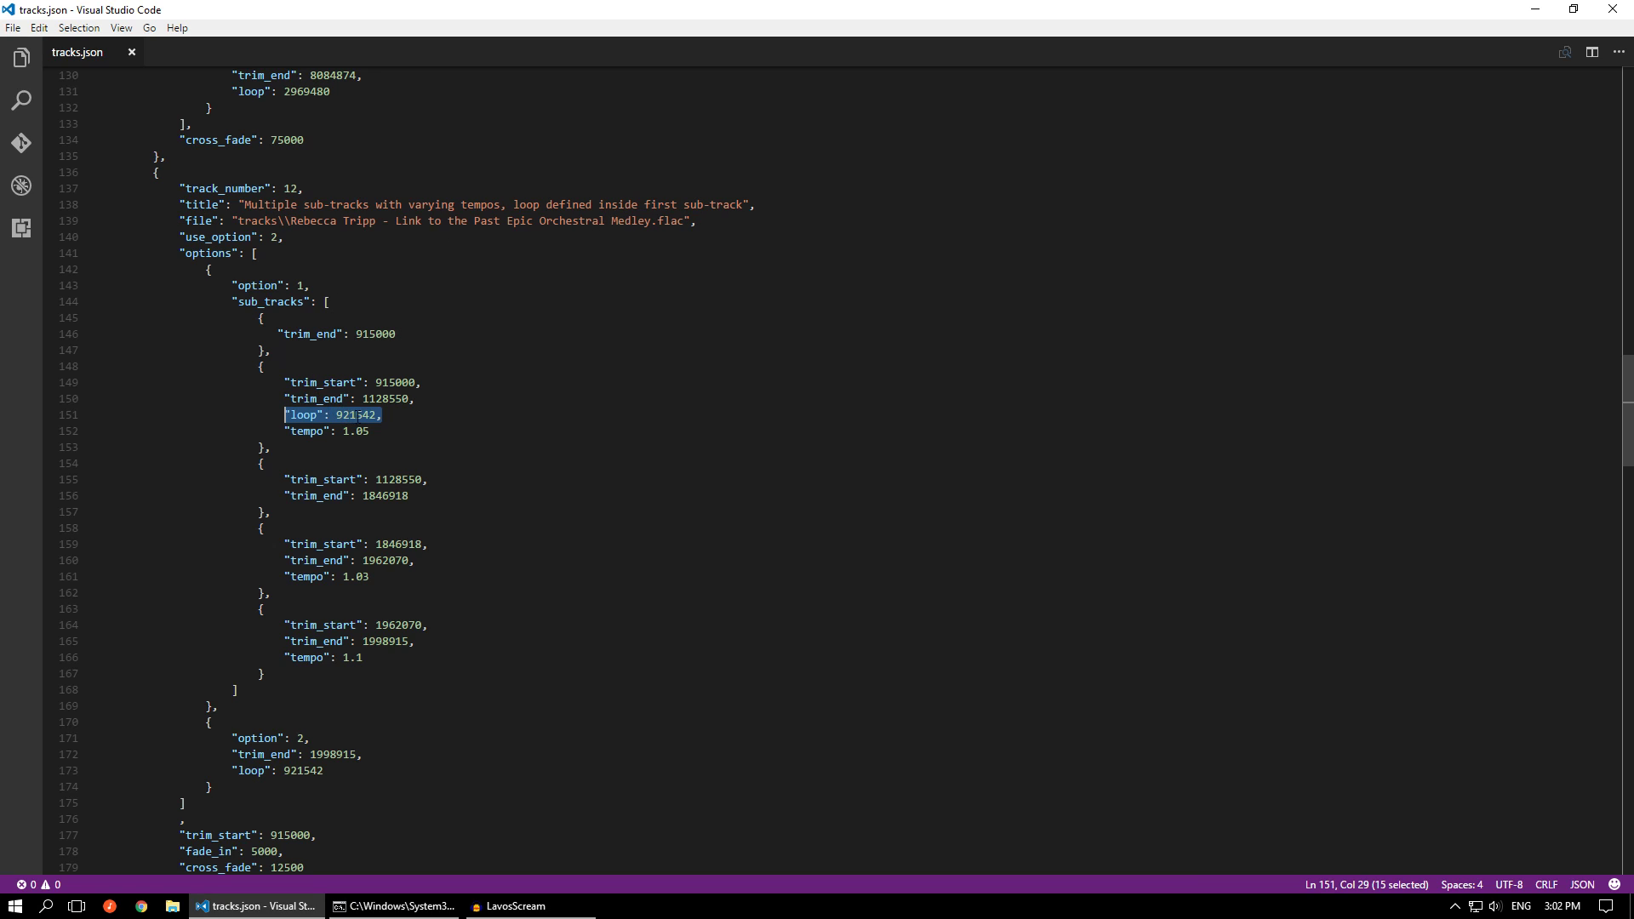
{"action": "mouse_move", "coordinate": [356, 414]}
Go back to track 7 in tracks.json and examine how its four sub-tracks split and repeat the source file
{"action": "scroll", "coordinate": [499, 615], "scroll_direction": "up", "scroll_amount": 18}
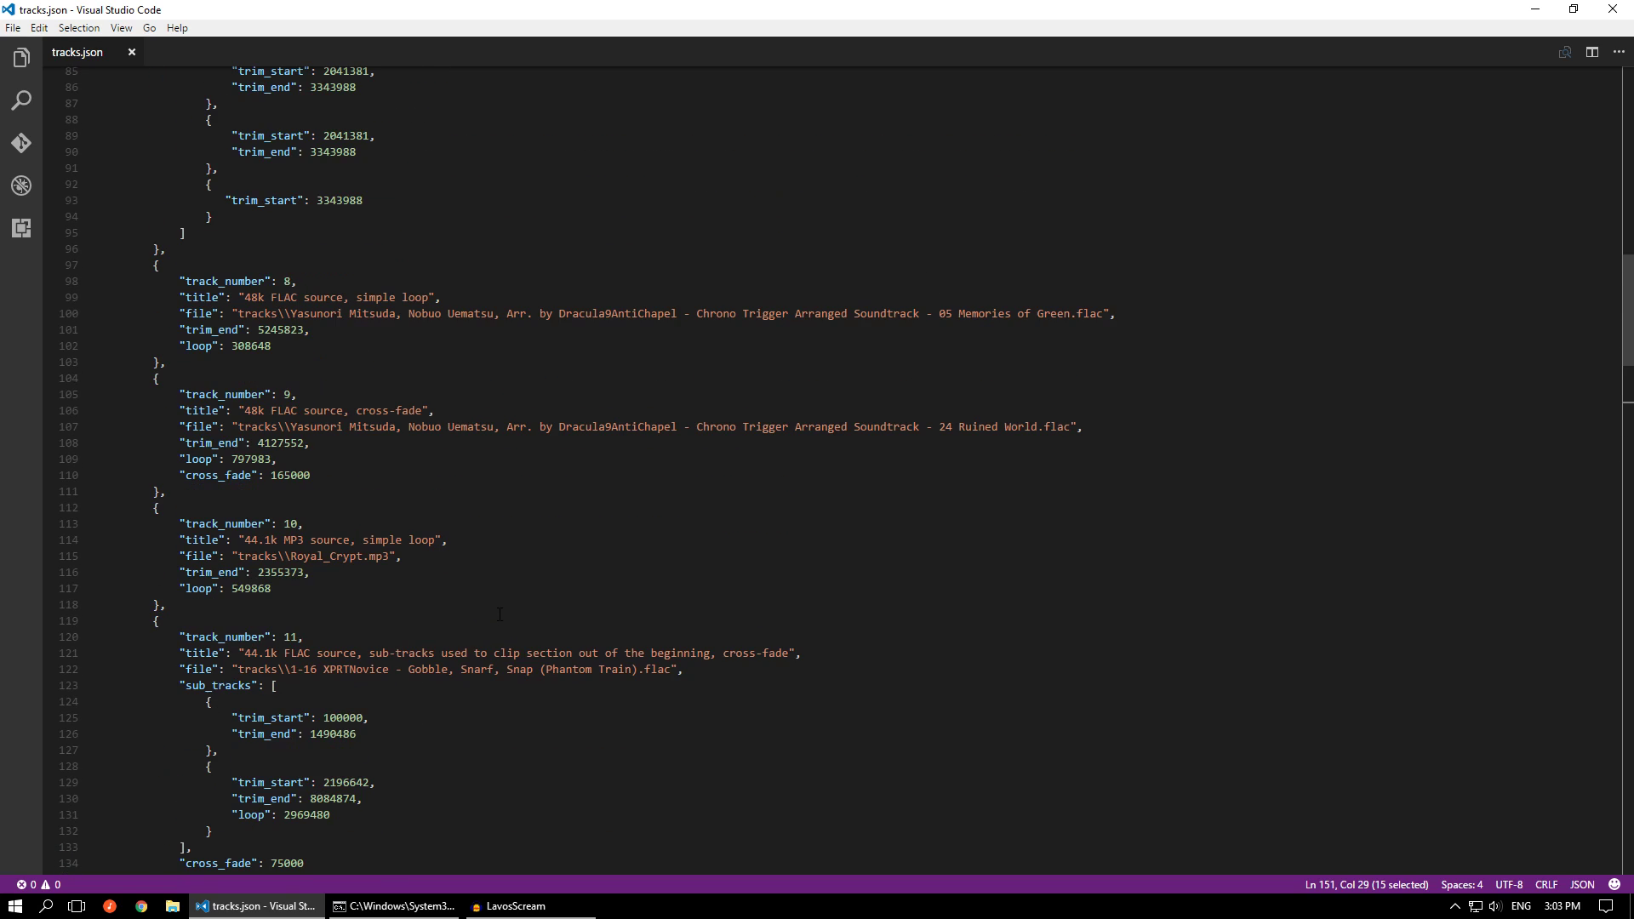
{"action": "scroll", "coordinate": [499, 614], "scroll_direction": "up", "scroll_amount": 5}
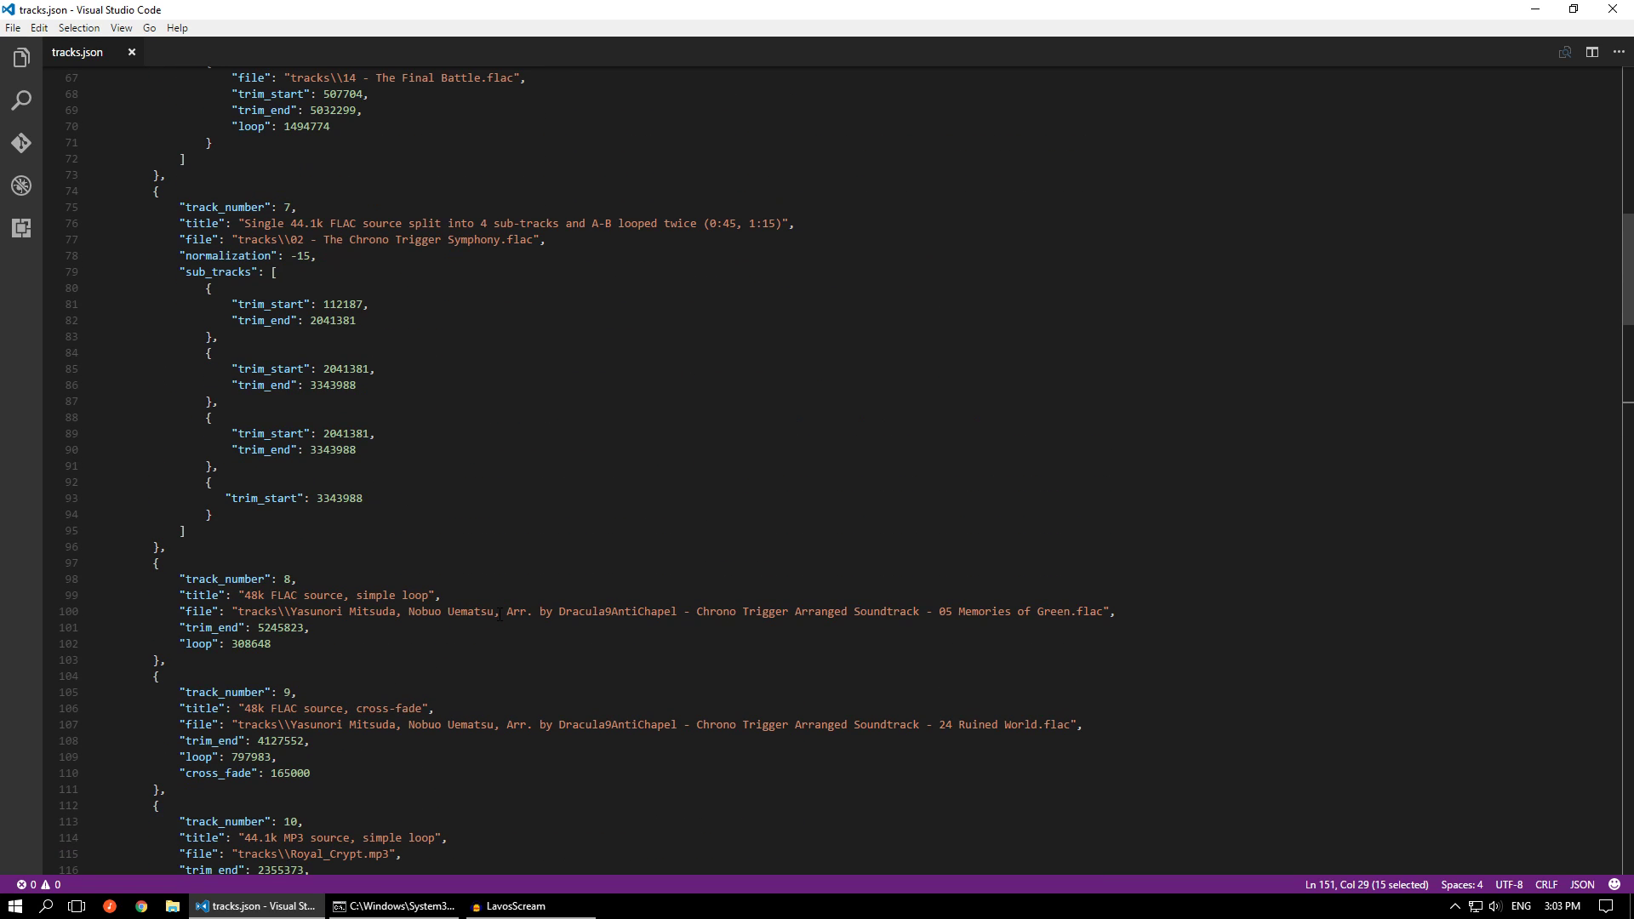
{"action": "scroll", "coordinate": [541, 581], "scroll_direction": "up", "scroll_amount": 5}
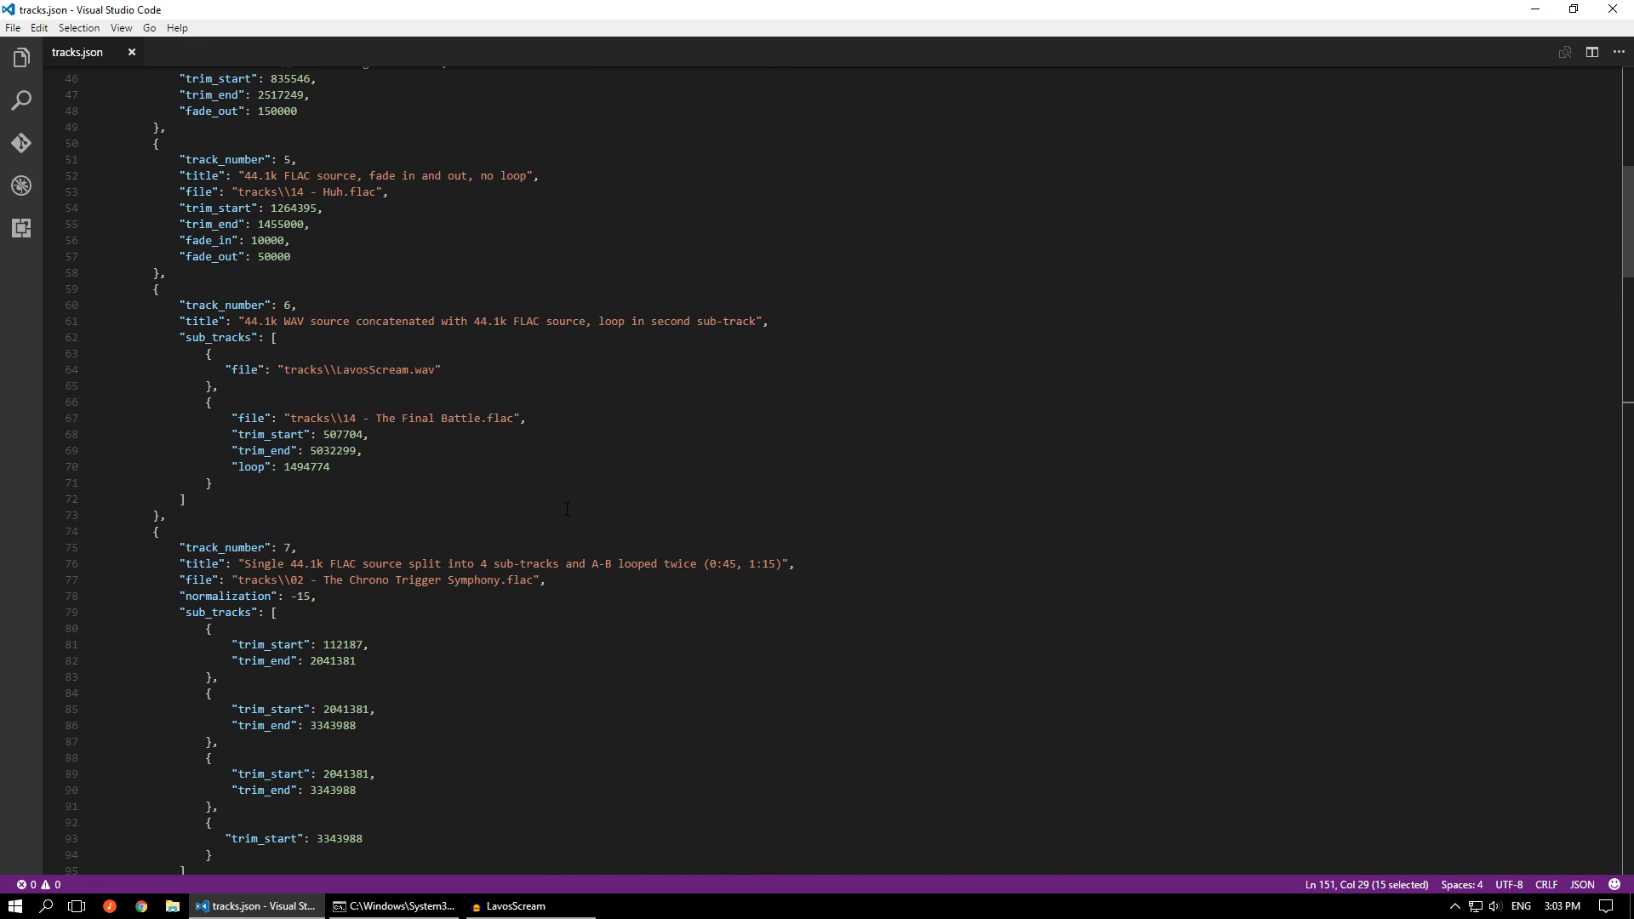
{"action": "left_click", "coordinate": [374, 464]}
{"action": "scroll", "coordinate": [332, 484], "scroll_direction": "down", "scroll_amount": 1}
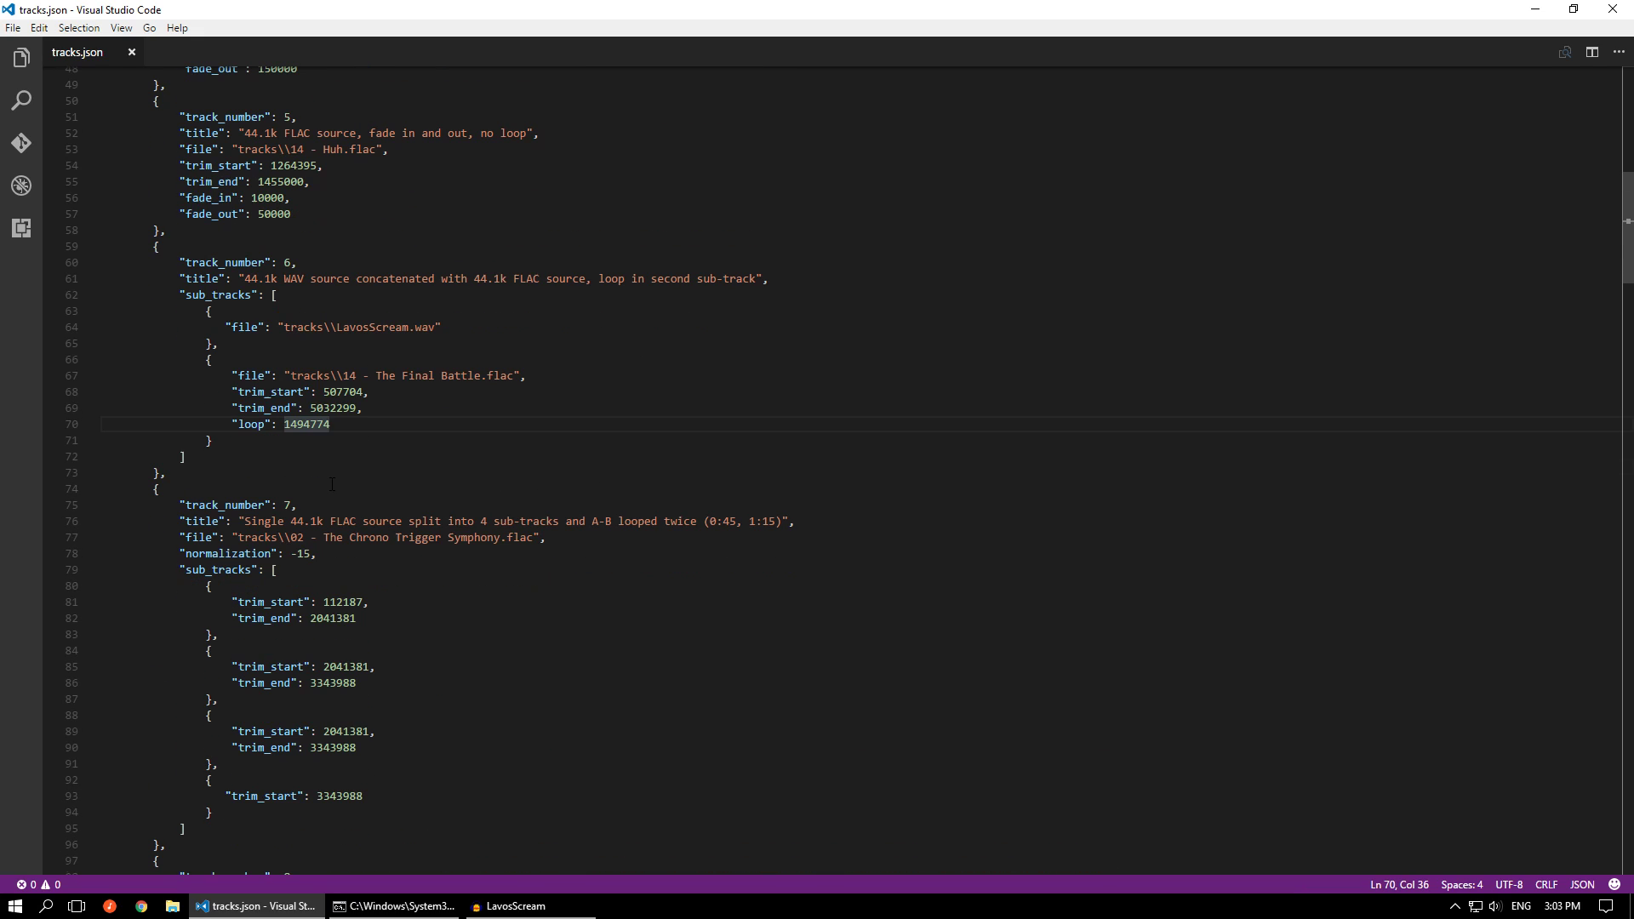
{"action": "scroll", "coordinate": [332, 484], "scroll_direction": "down", "scroll_amount": 7}
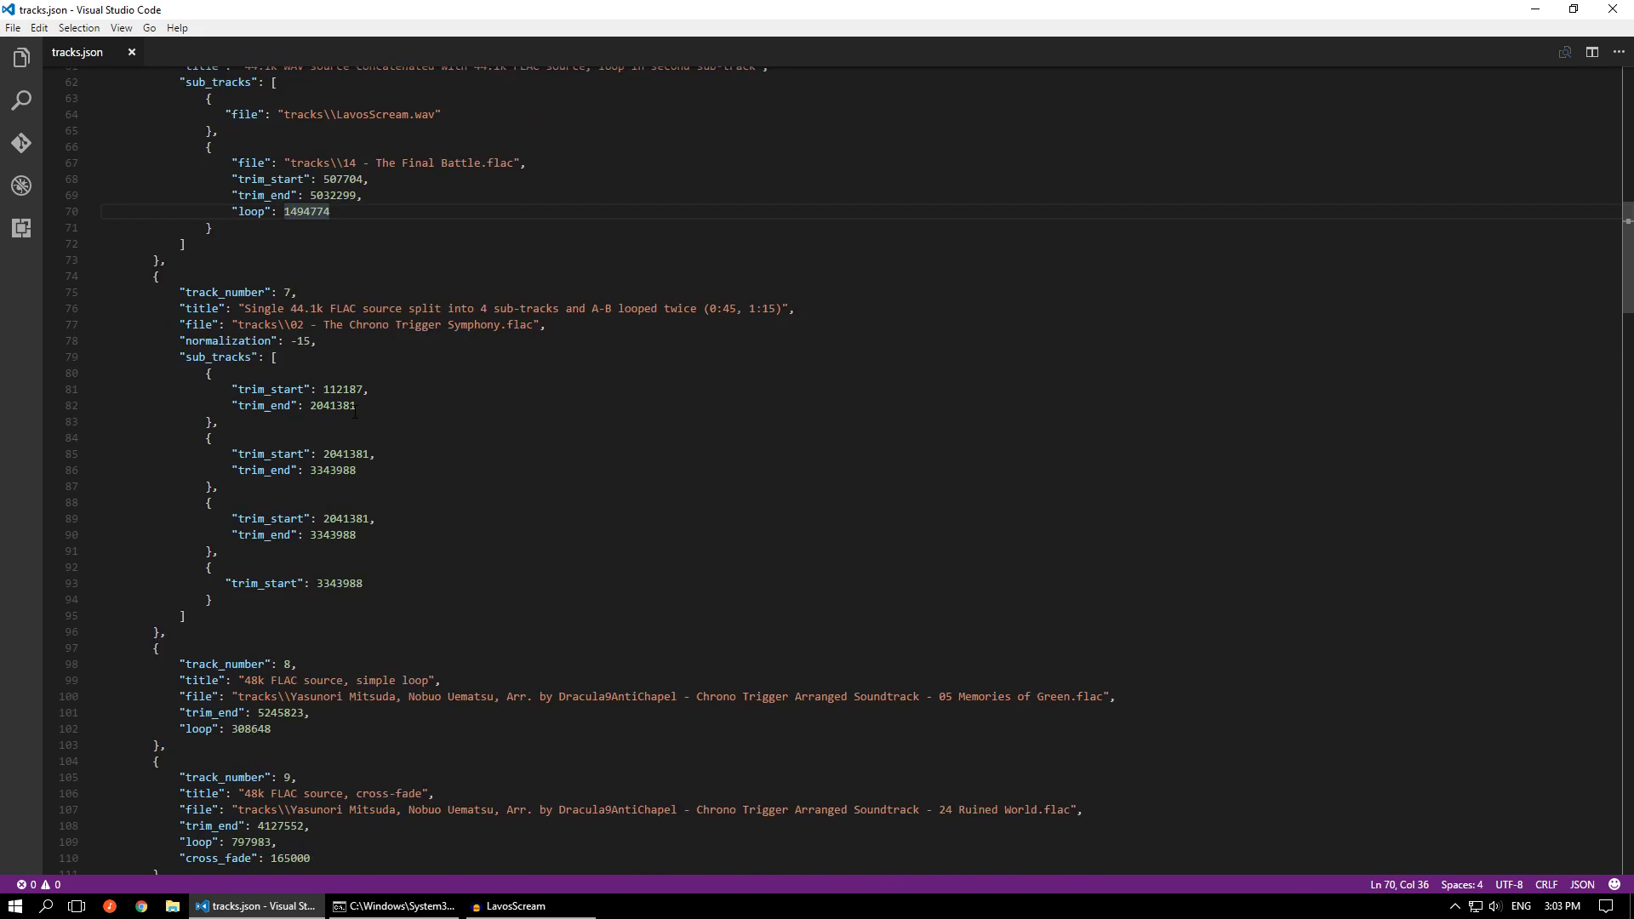
{"action": "scroll", "coordinate": [355, 412], "scroll_direction": "down", "scroll_amount": 1}
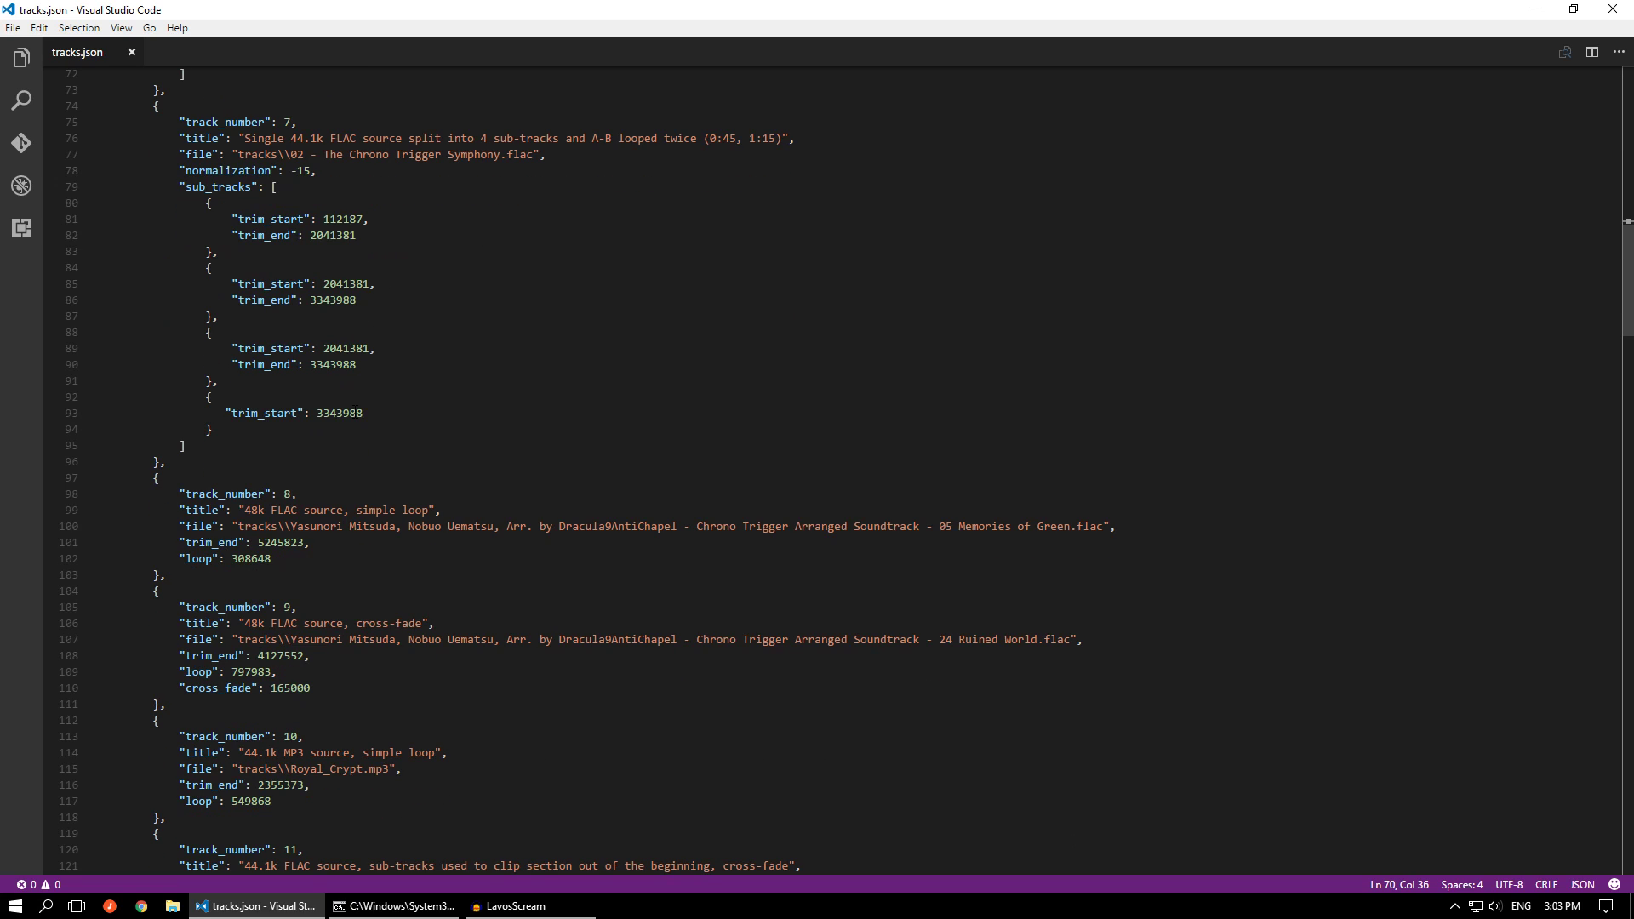
{"action": "left_click_drag", "start_coordinate": [180, 459], "coordinate": [140, 284]}
{"action": "left_click", "coordinate": [528, 332]}
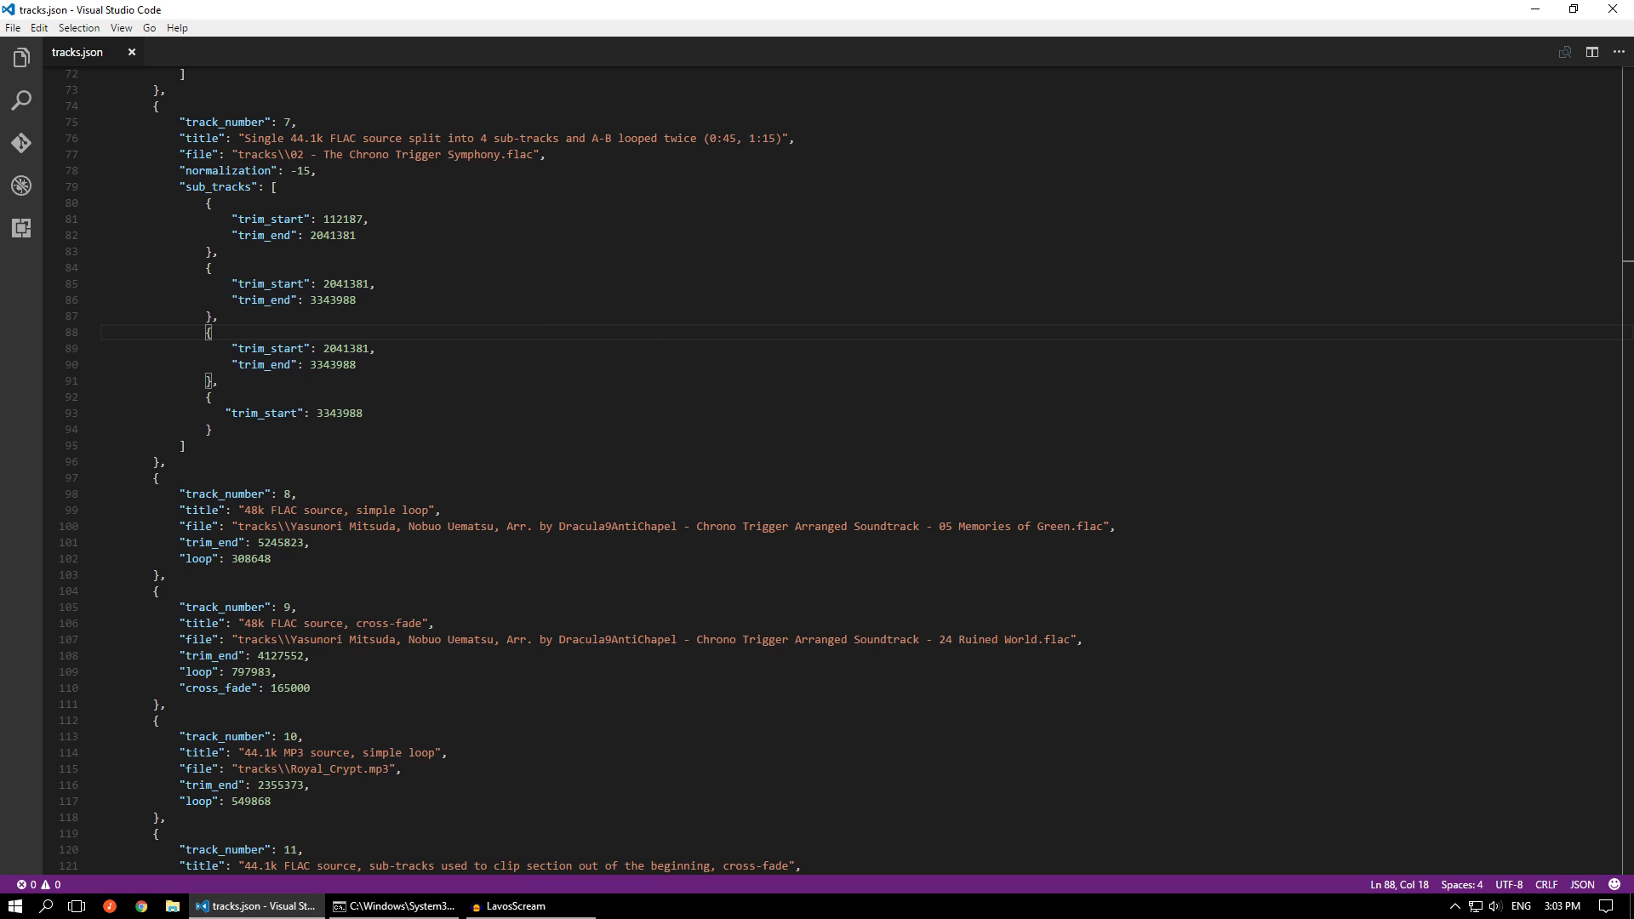
{"action": "key", "text": "alt+Tab"}
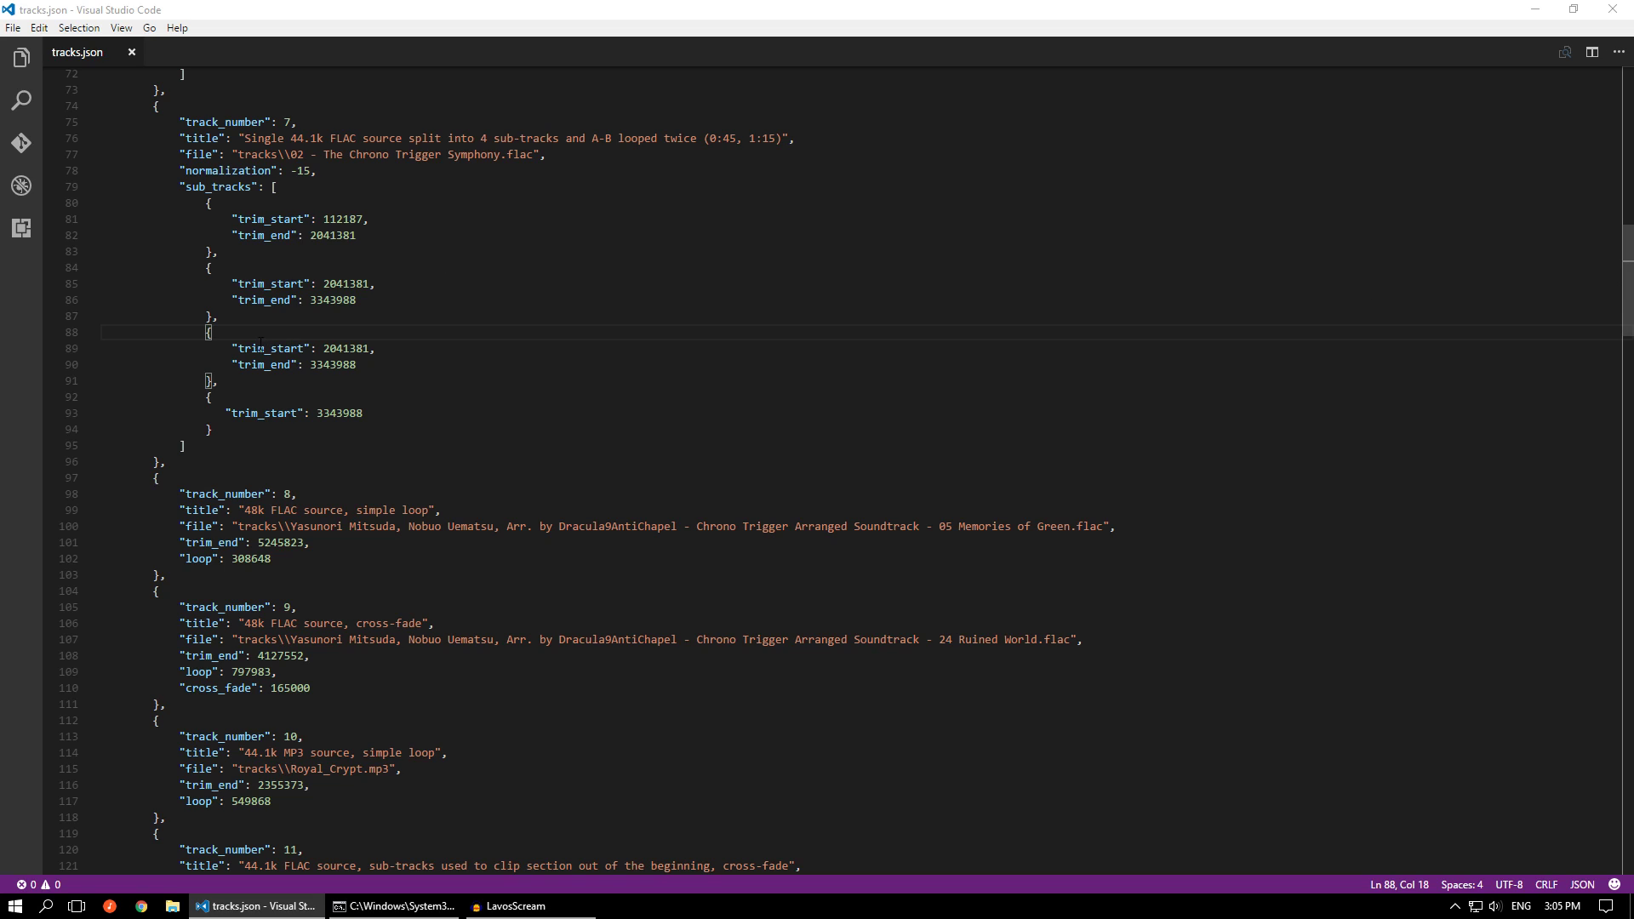
Examine the repeated second and third sub-tracks of track 7, and compare where tracks 6 and 7 specify their source files
{"action": "left_click_drag", "start_coordinate": [238, 314], "coordinate": [180, 271]}
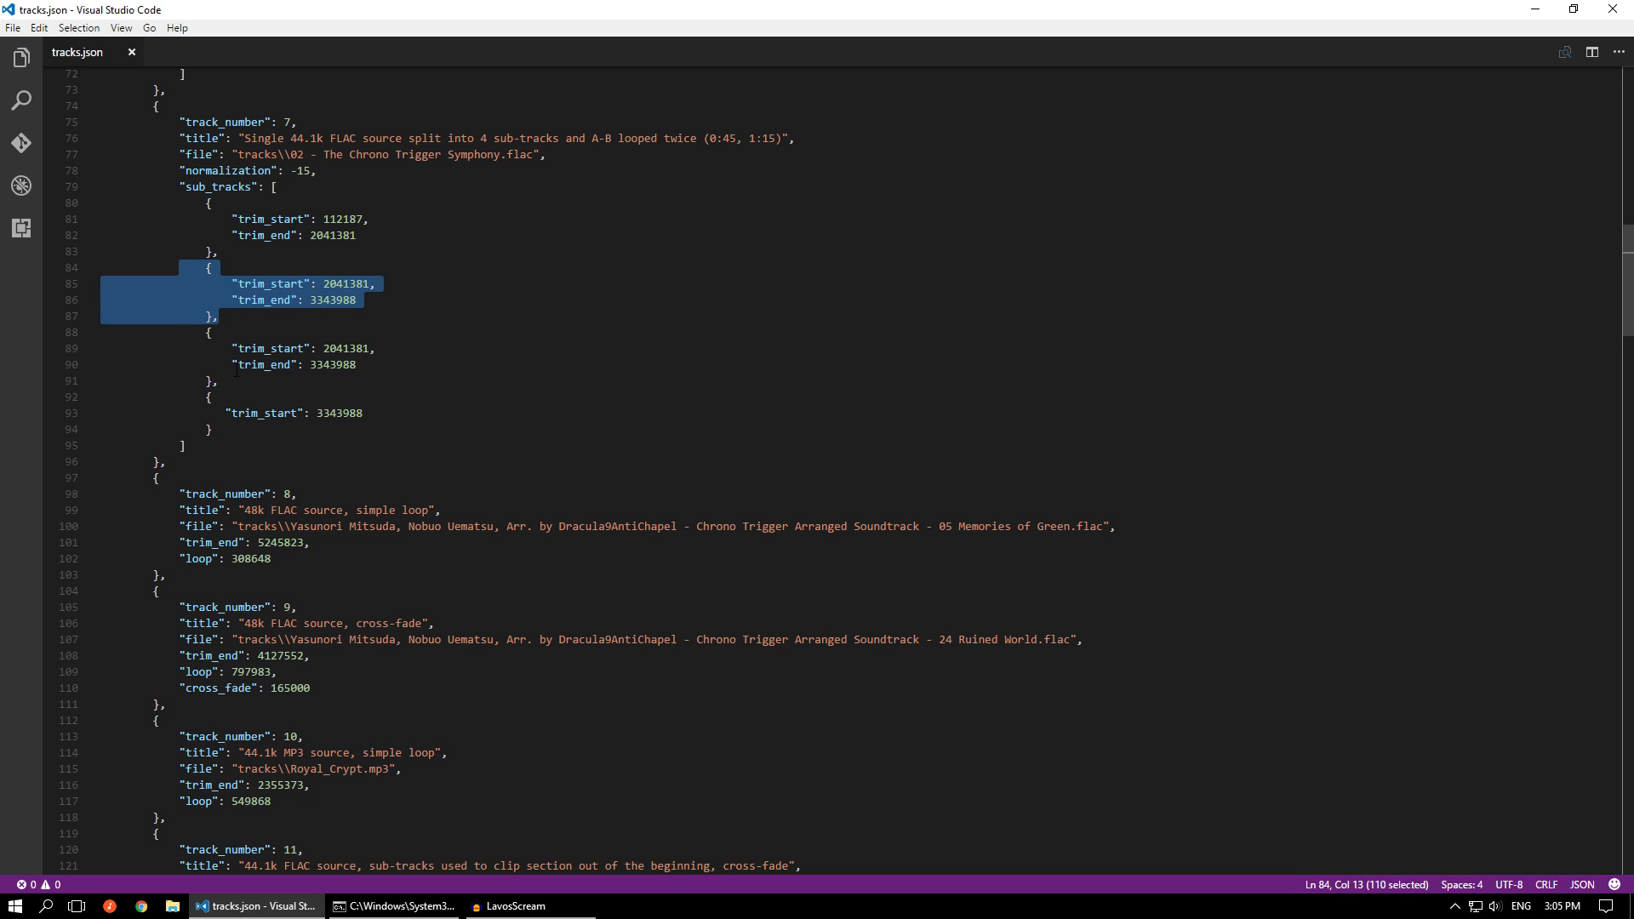
{"action": "left_click_drag", "start_coordinate": [223, 380], "coordinate": [186, 332]}
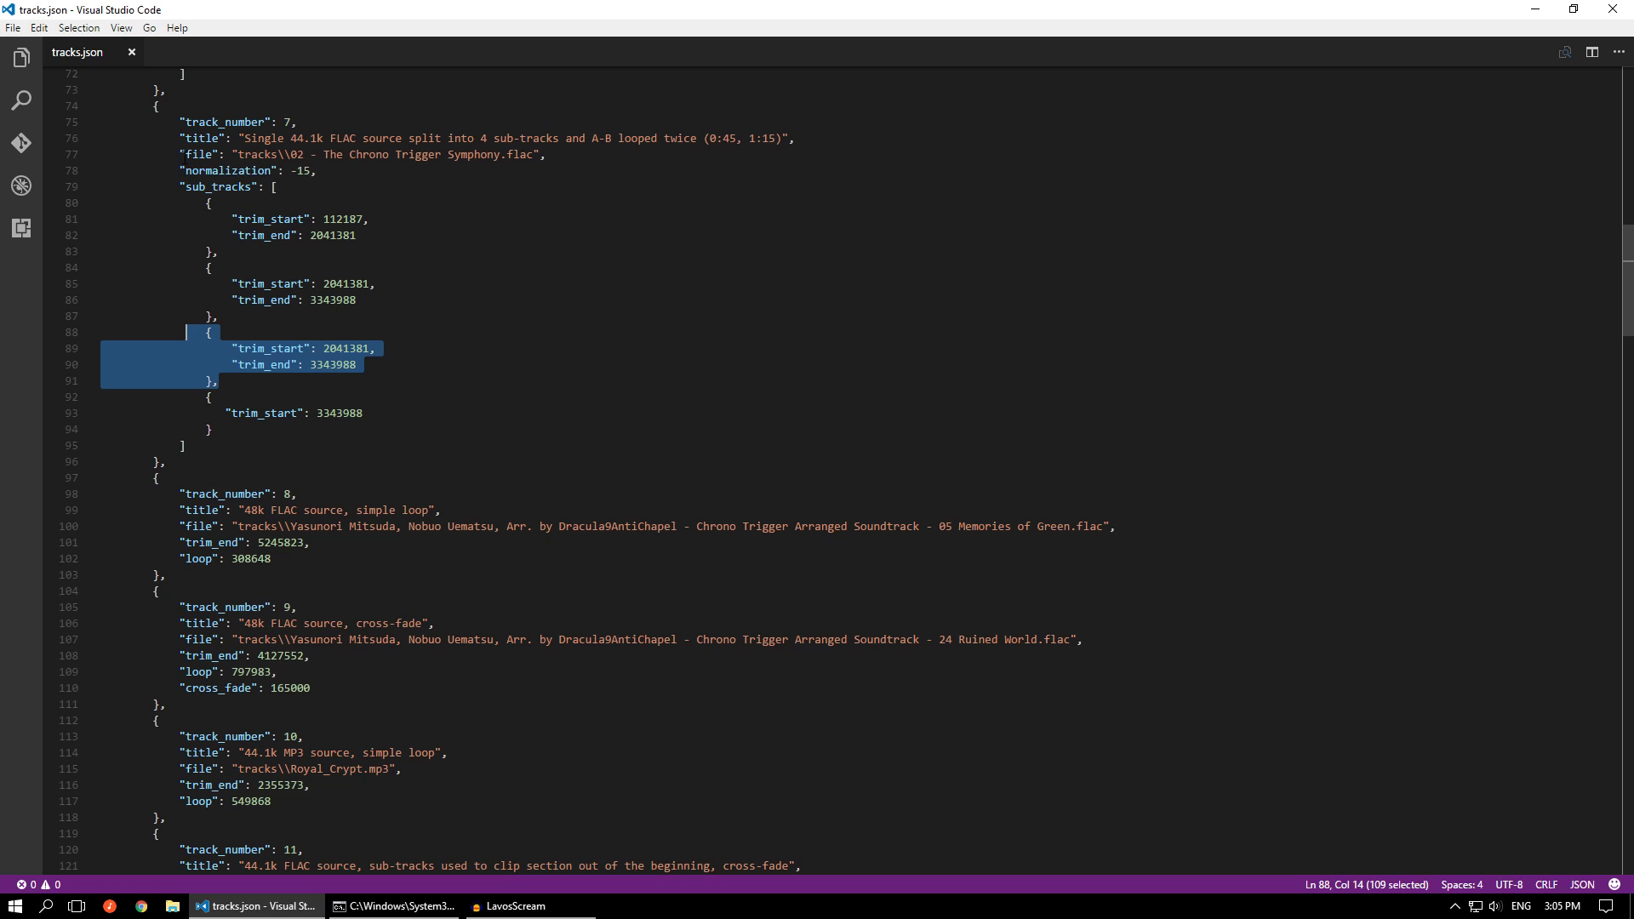
{"action": "left_click", "coordinate": [341, 202]}
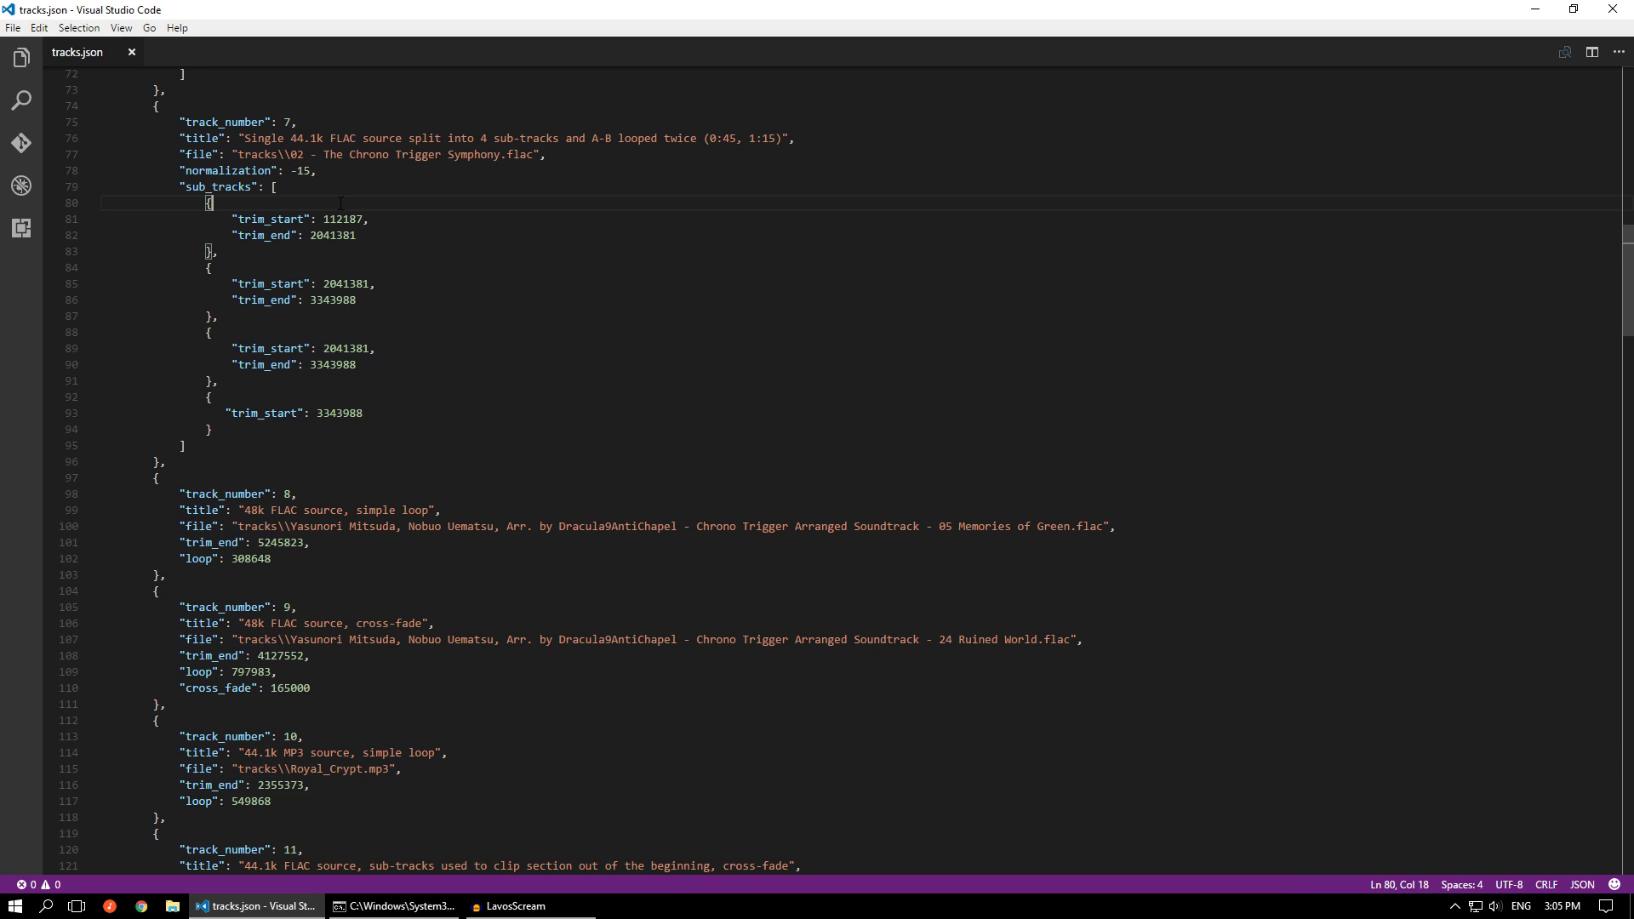
{"action": "scroll", "coordinate": [354, 238], "scroll_direction": "up", "scroll_amount": 7}
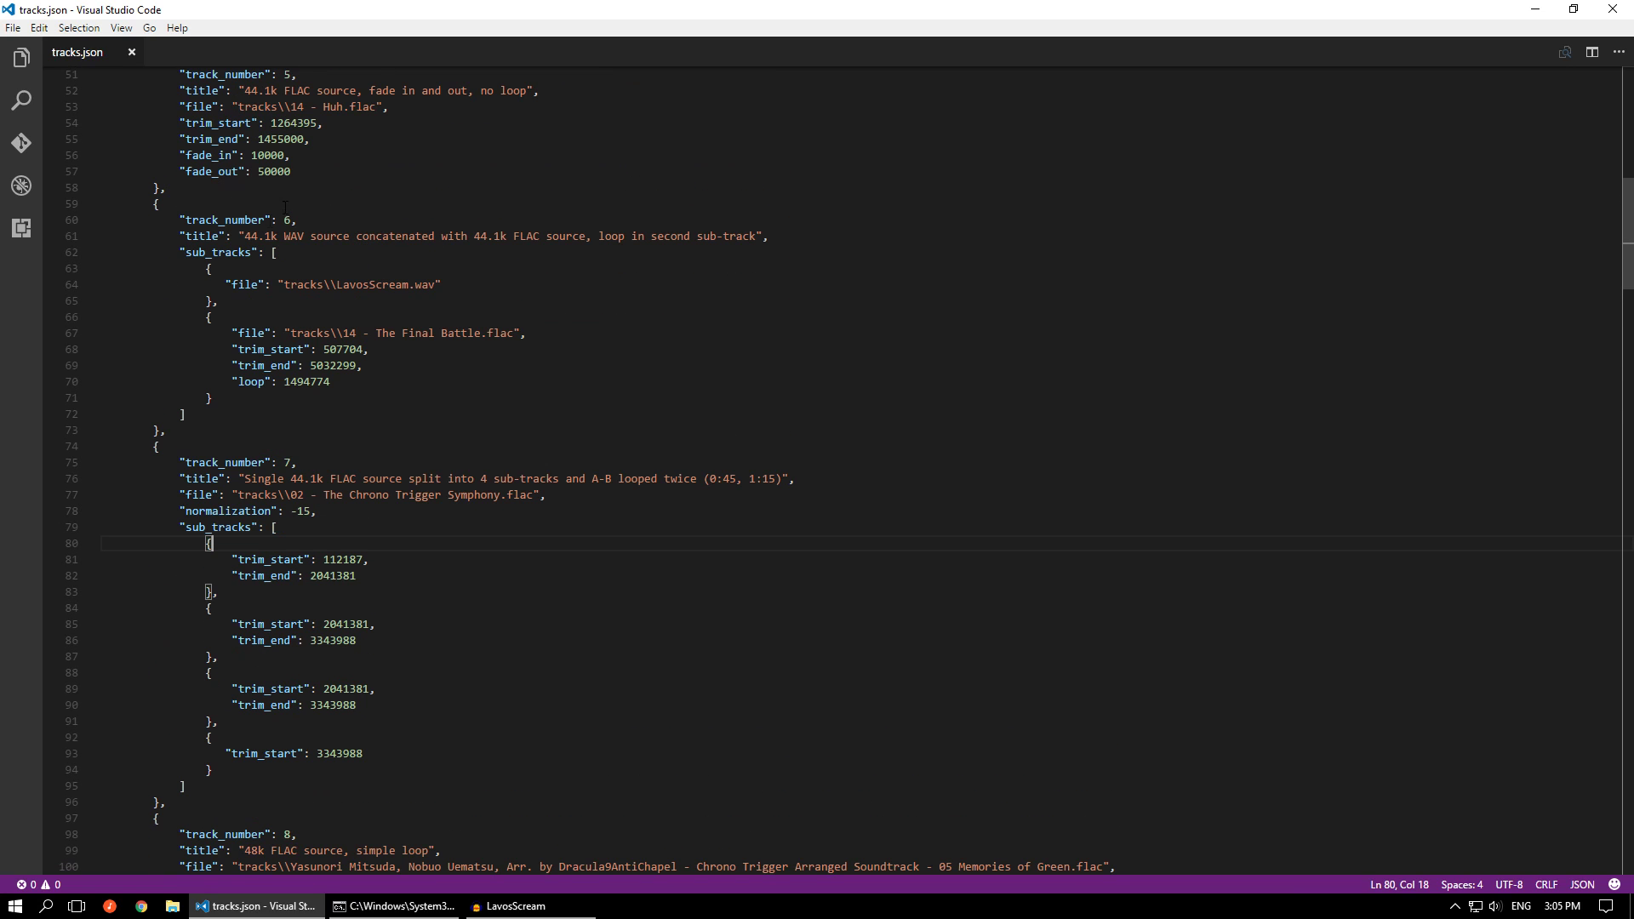
{"action": "left_click_drag", "start_coordinate": [225, 284], "coordinate": [442, 284]}
{"action": "left_click_drag", "start_coordinate": [233, 333], "coordinate": [526, 333]}
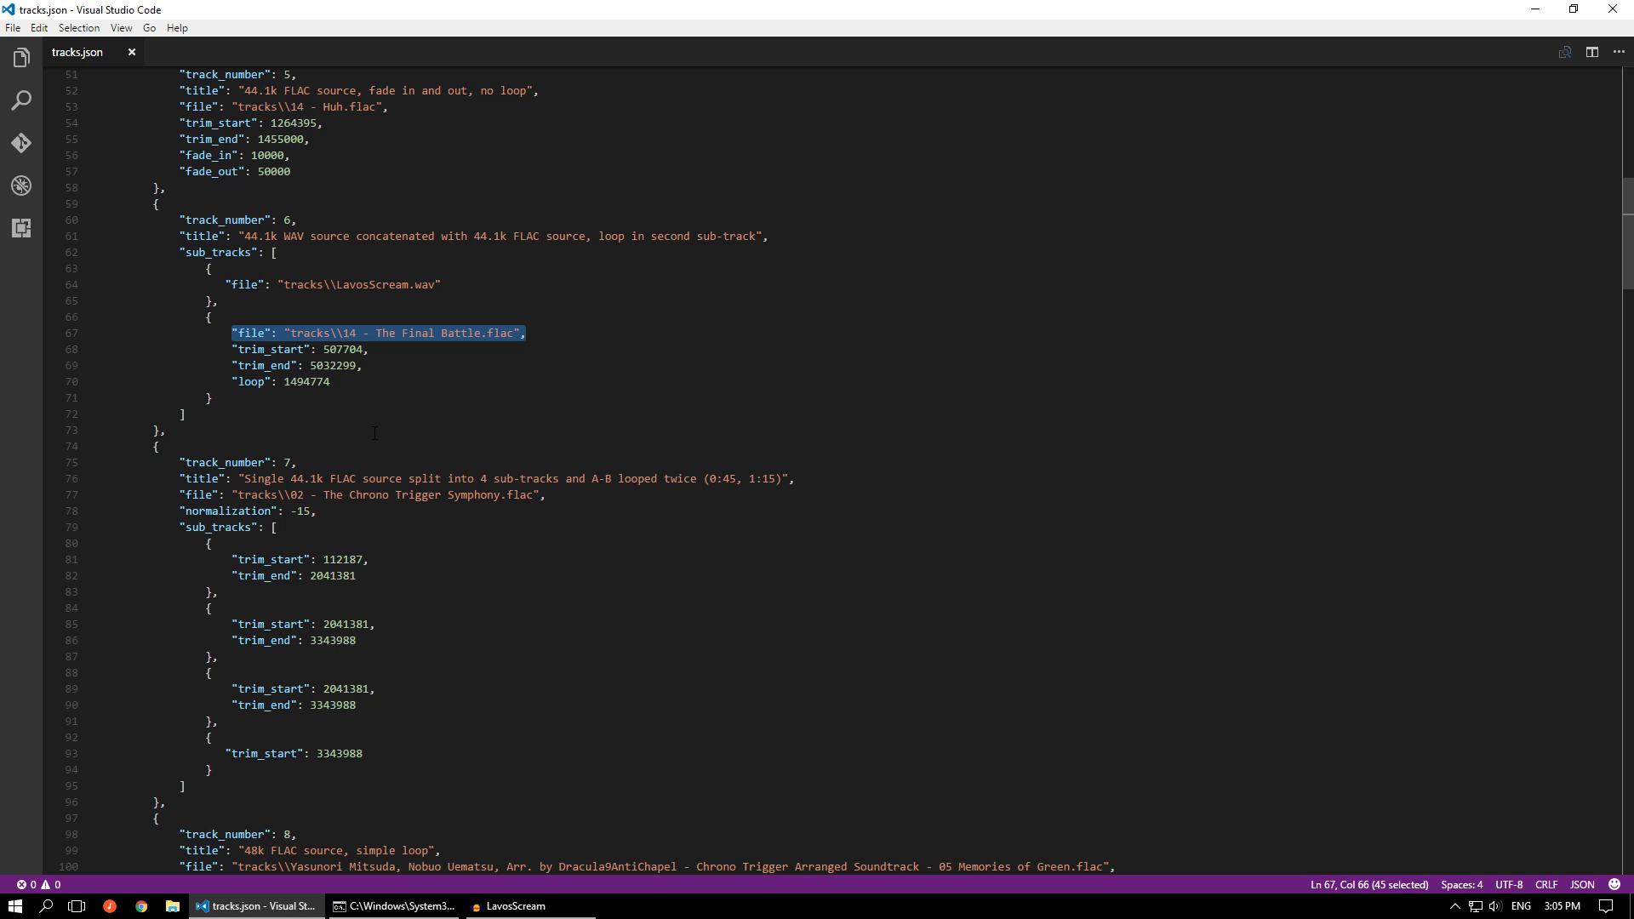
{"action": "scroll", "coordinate": [374, 433], "scroll_direction": "down", "scroll_amount": 3}
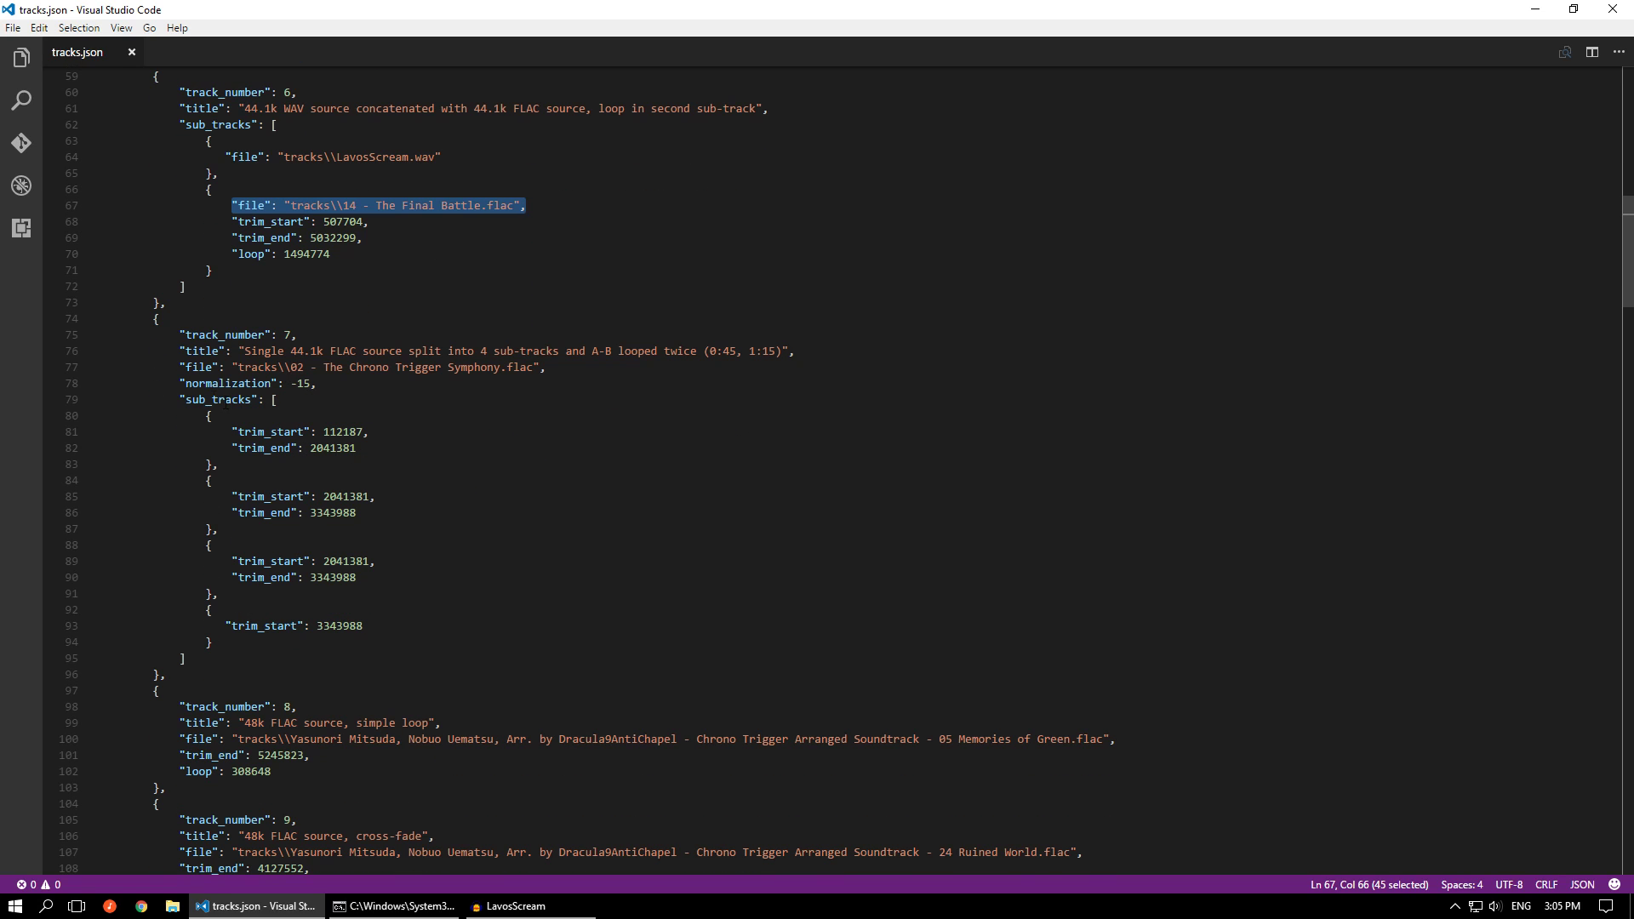
{"action": "left_click_drag", "start_coordinate": [178, 367], "coordinate": [549, 366]}
Go through the trim_start entries of track 7's four sub-tracks and examine the first sub-track's trim points
{"action": "left_click", "coordinate": [272, 432]}
{"action": "key", "text": "Down"}
{"action": "key", "text": "Down"}
{"action": "key", "text": "Down"}
{"action": "key", "text": "Down"}
{"action": "key", "text": "Down"}
{"action": "key", "text": "Down"}
{"action": "key", "text": "Down"}
{"action": "key", "text": "Down"}
{"action": "left_click", "coordinate": [271, 624]}
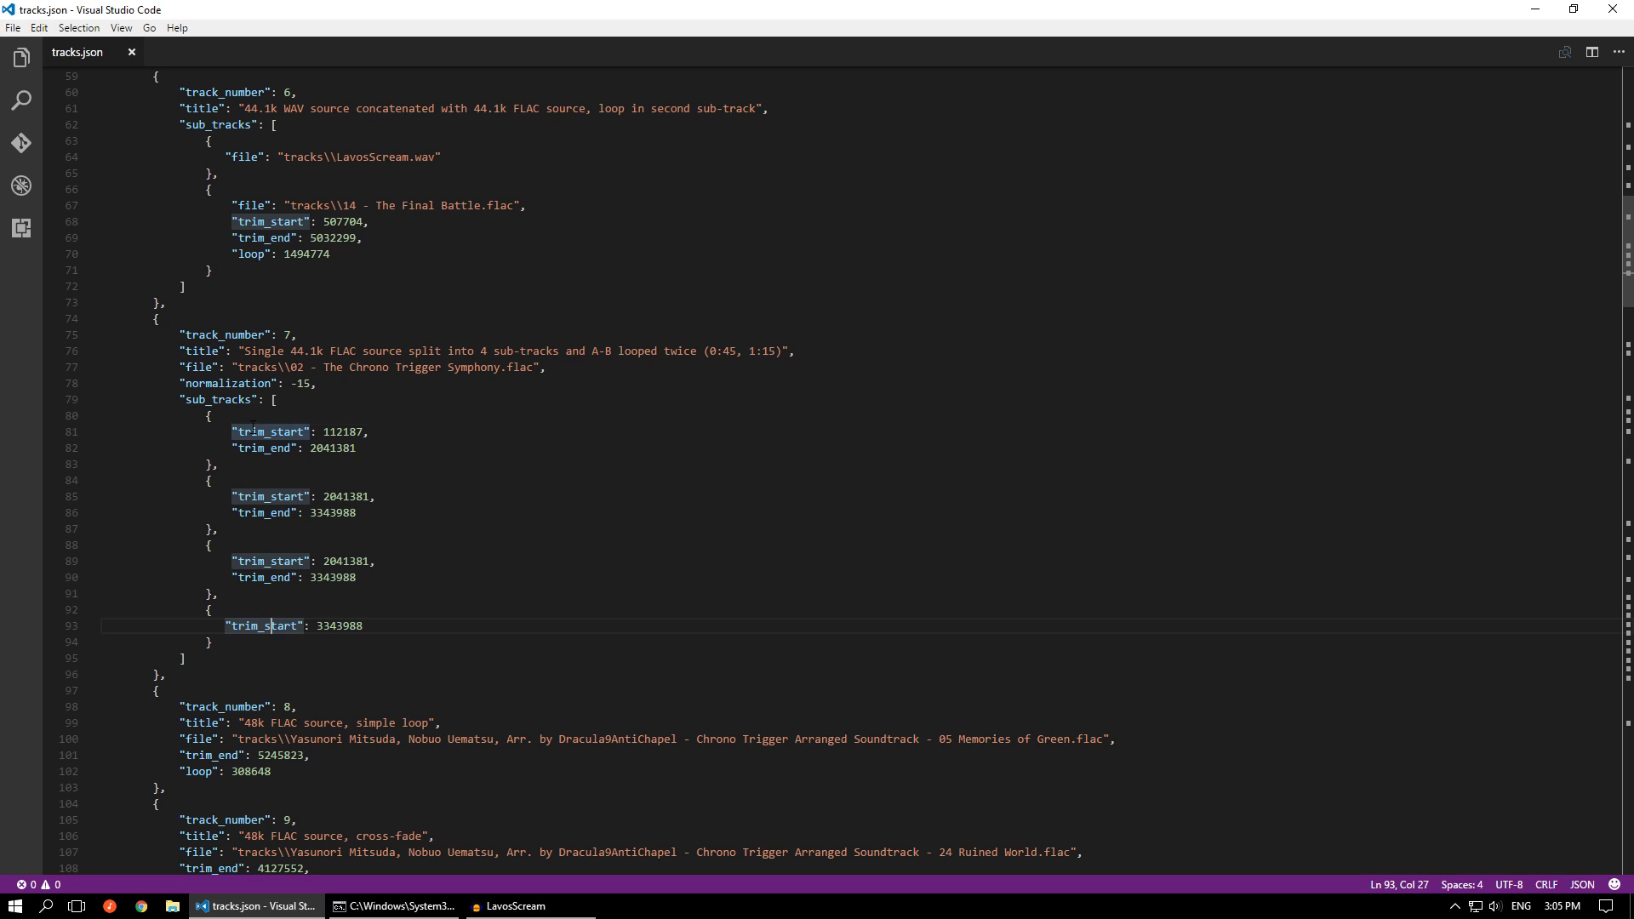
{"action": "double_click", "coordinate": [343, 432]}
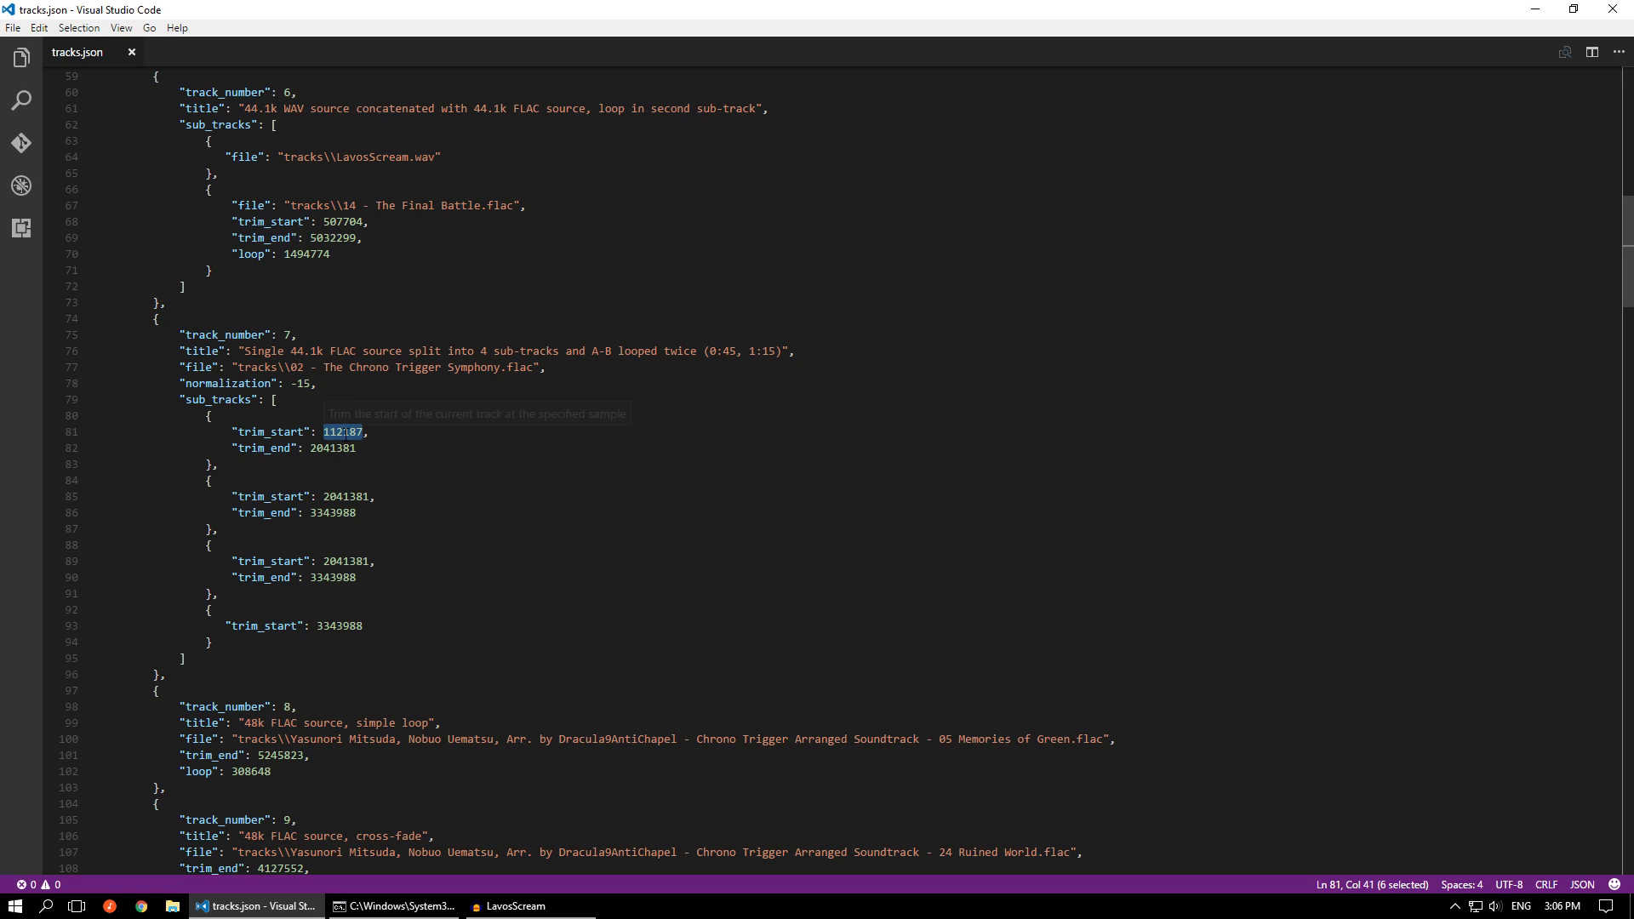
{"action": "left_click", "coordinate": [381, 445]}
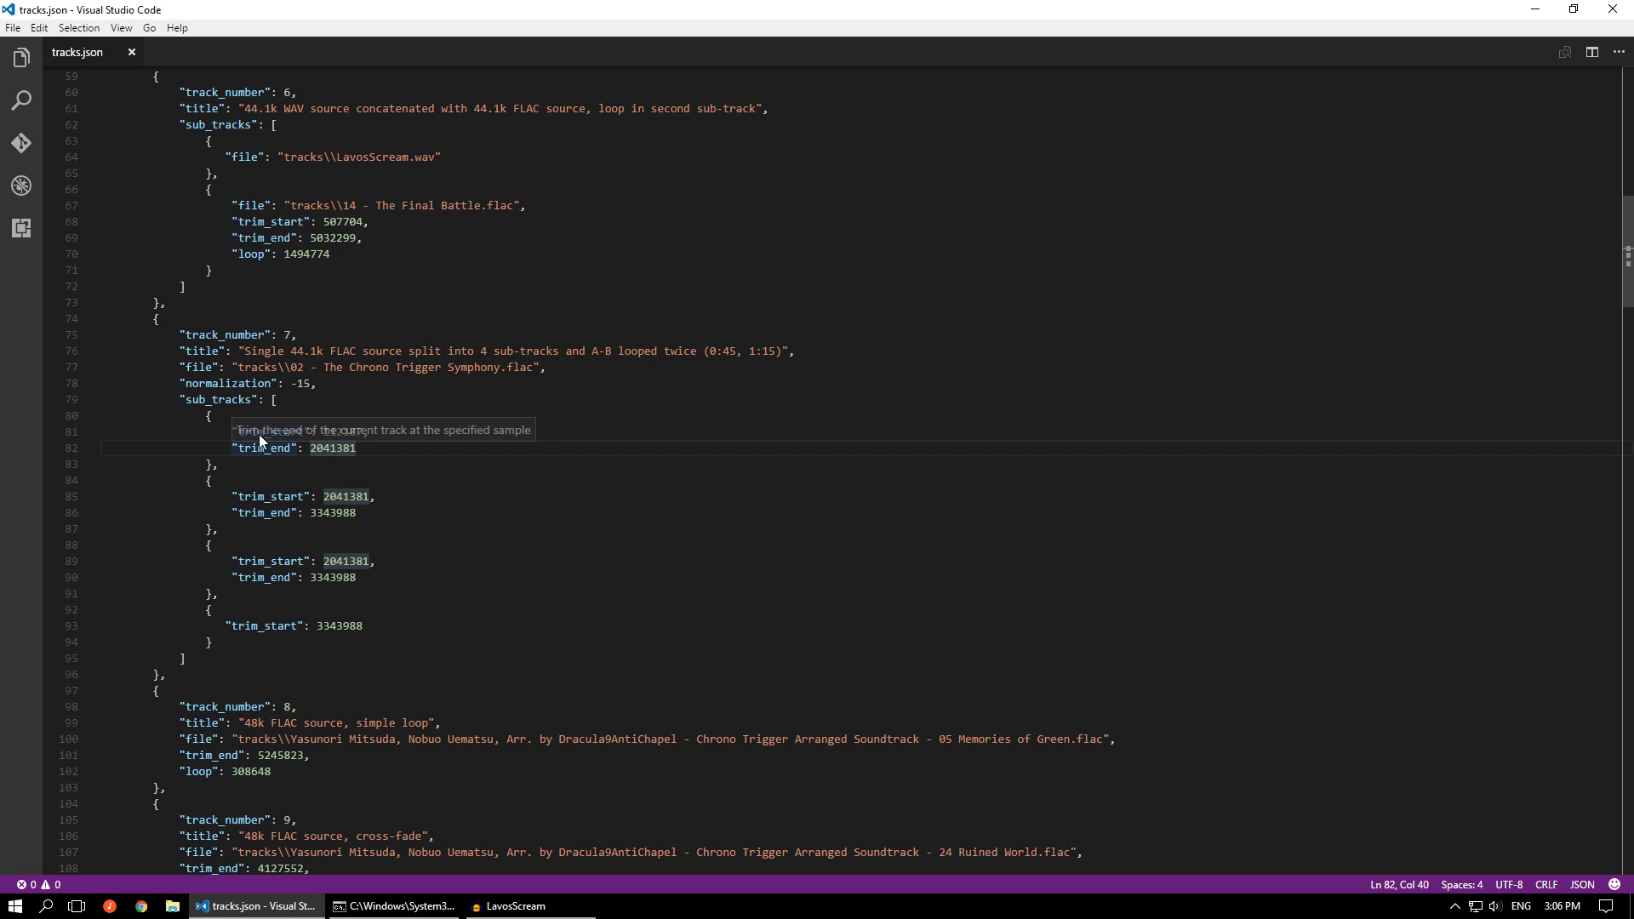
{"action": "left_click", "coordinate": [350, 432]}
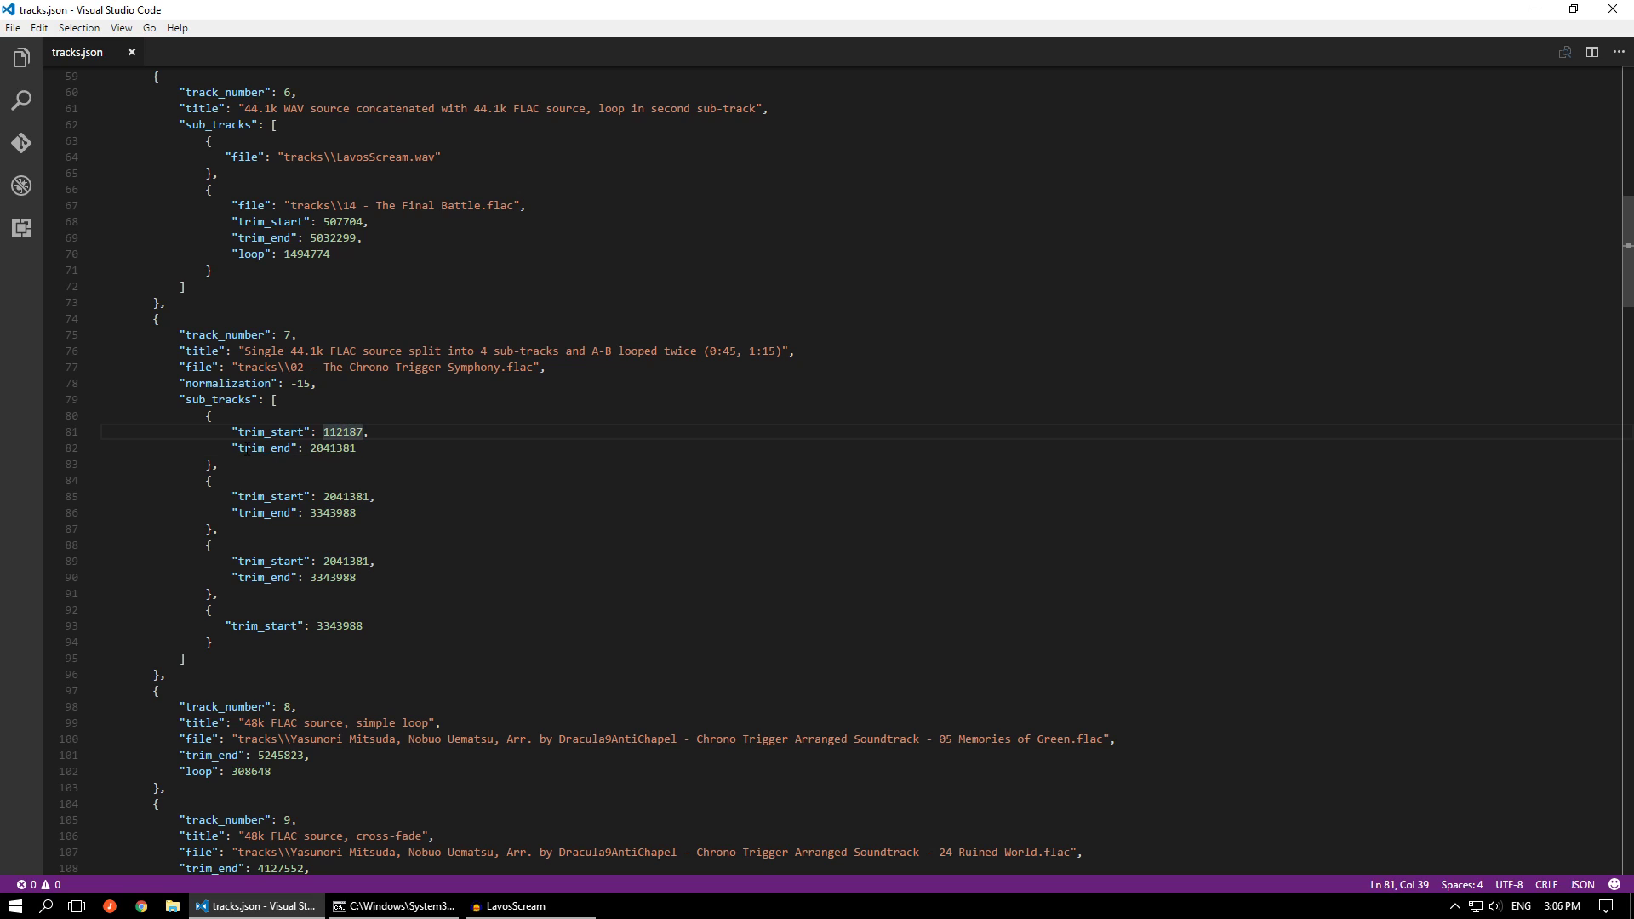
Trace how the trim_start and trim_end ranges of track 7's sub-tracks follow on from one another
{"action": "left_click_drag", "start_coordinate": [239, 448], "coordinate": [287, 448]}
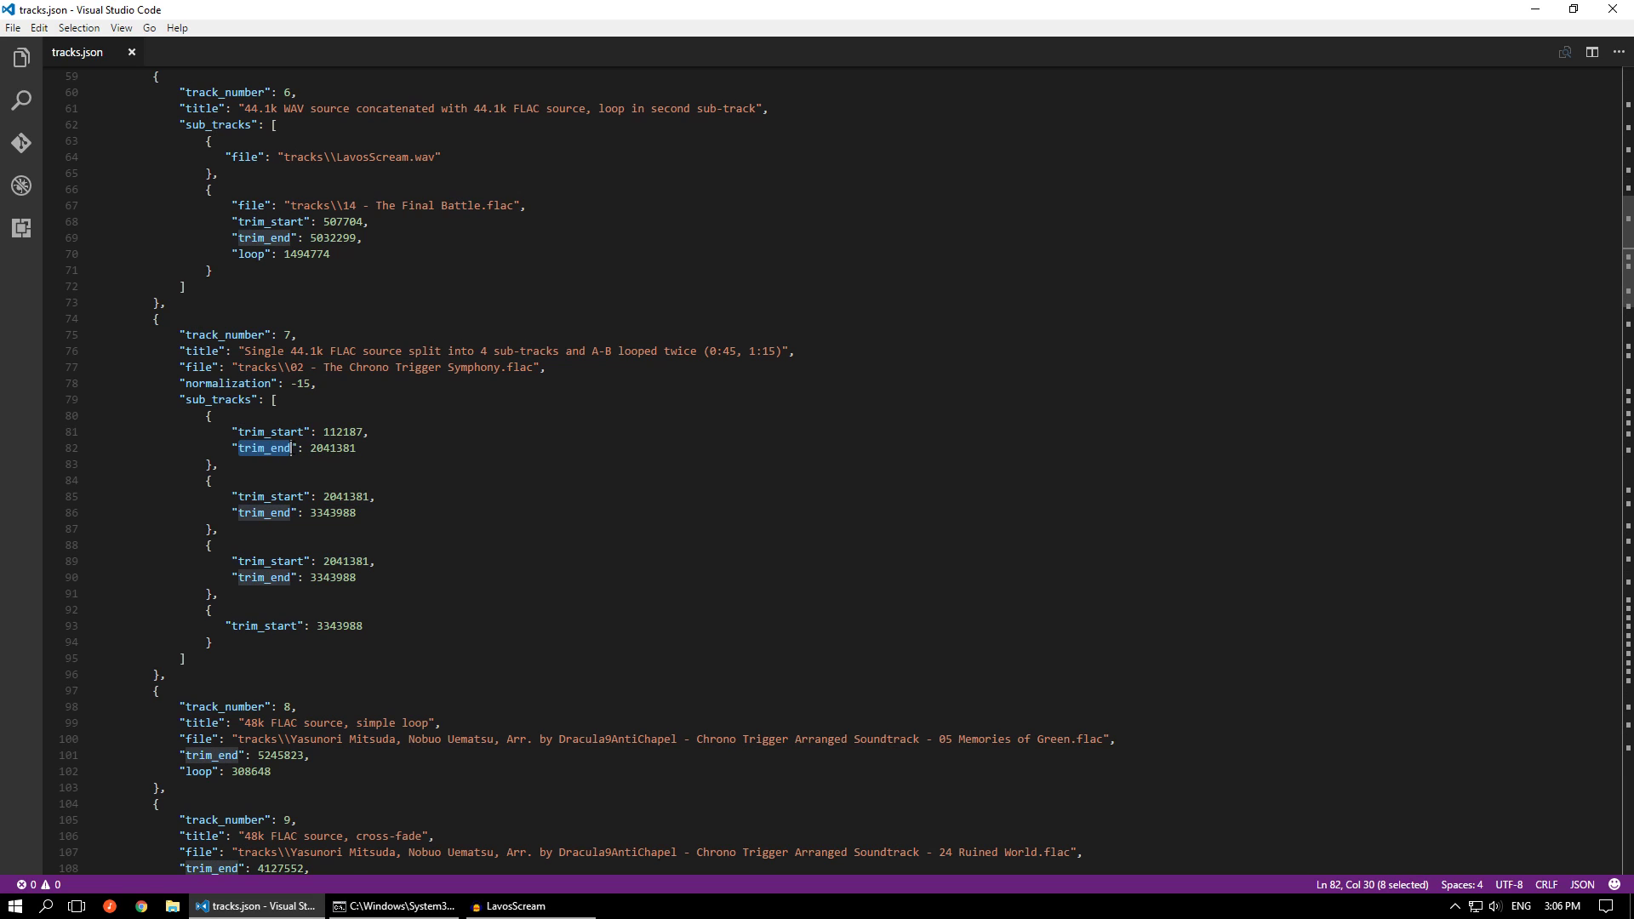
{"action": "left_click_drag", "start_coordinate": [310, 512], "coordinate": [358, 512]}
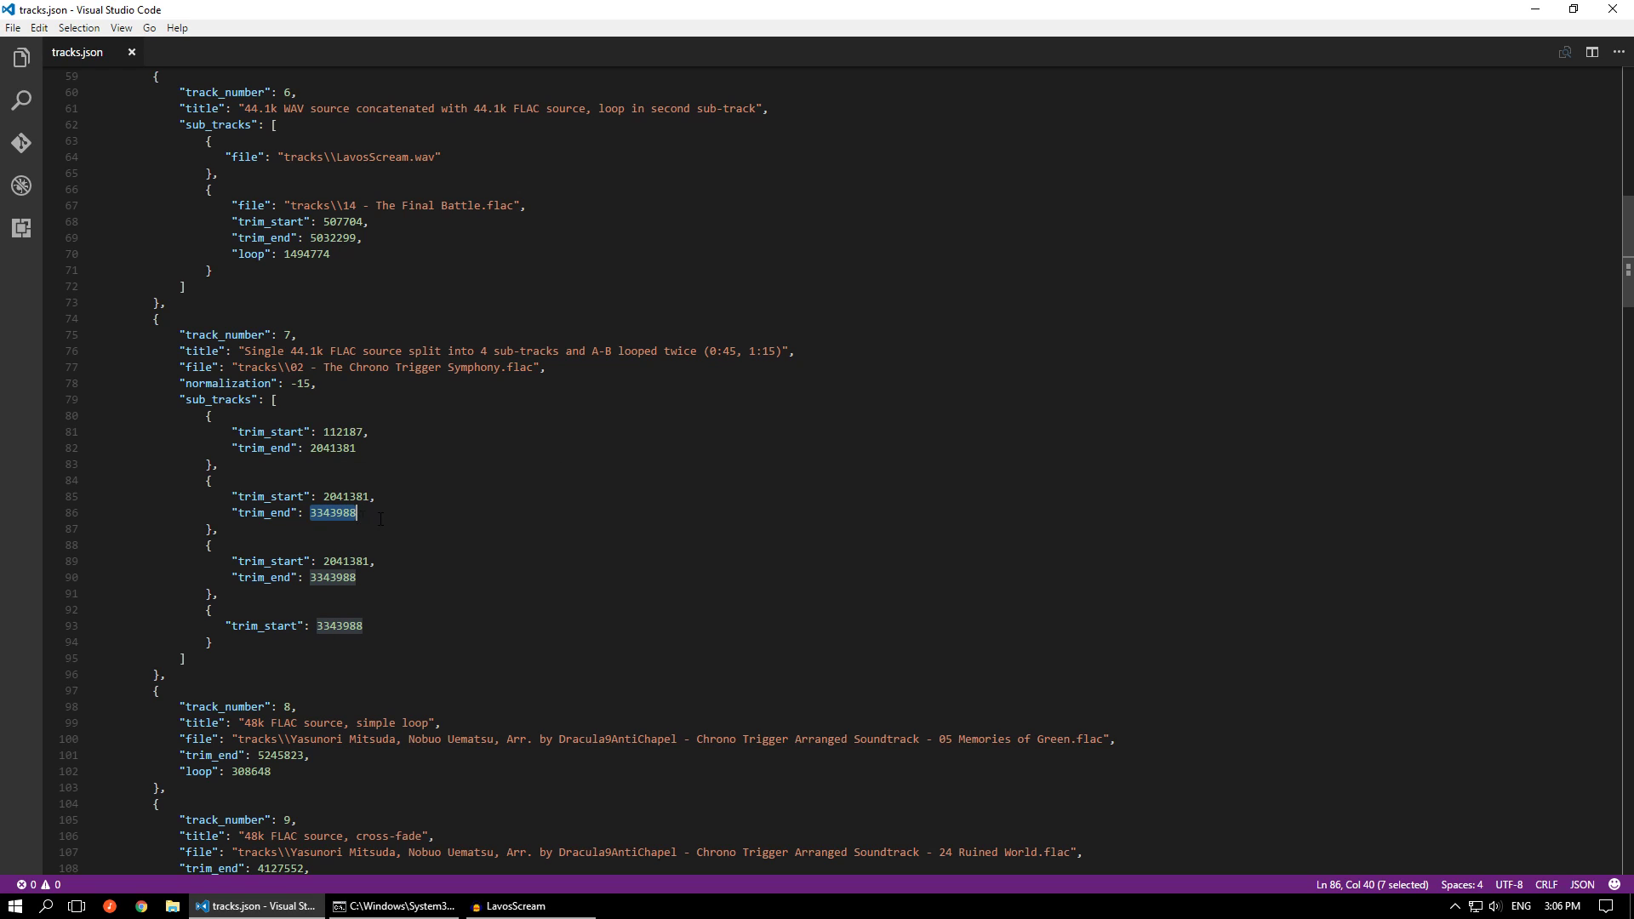
{"action": "left_click_drag", "start_coordinate": [365, 447], "coordinate": [239, 432]}
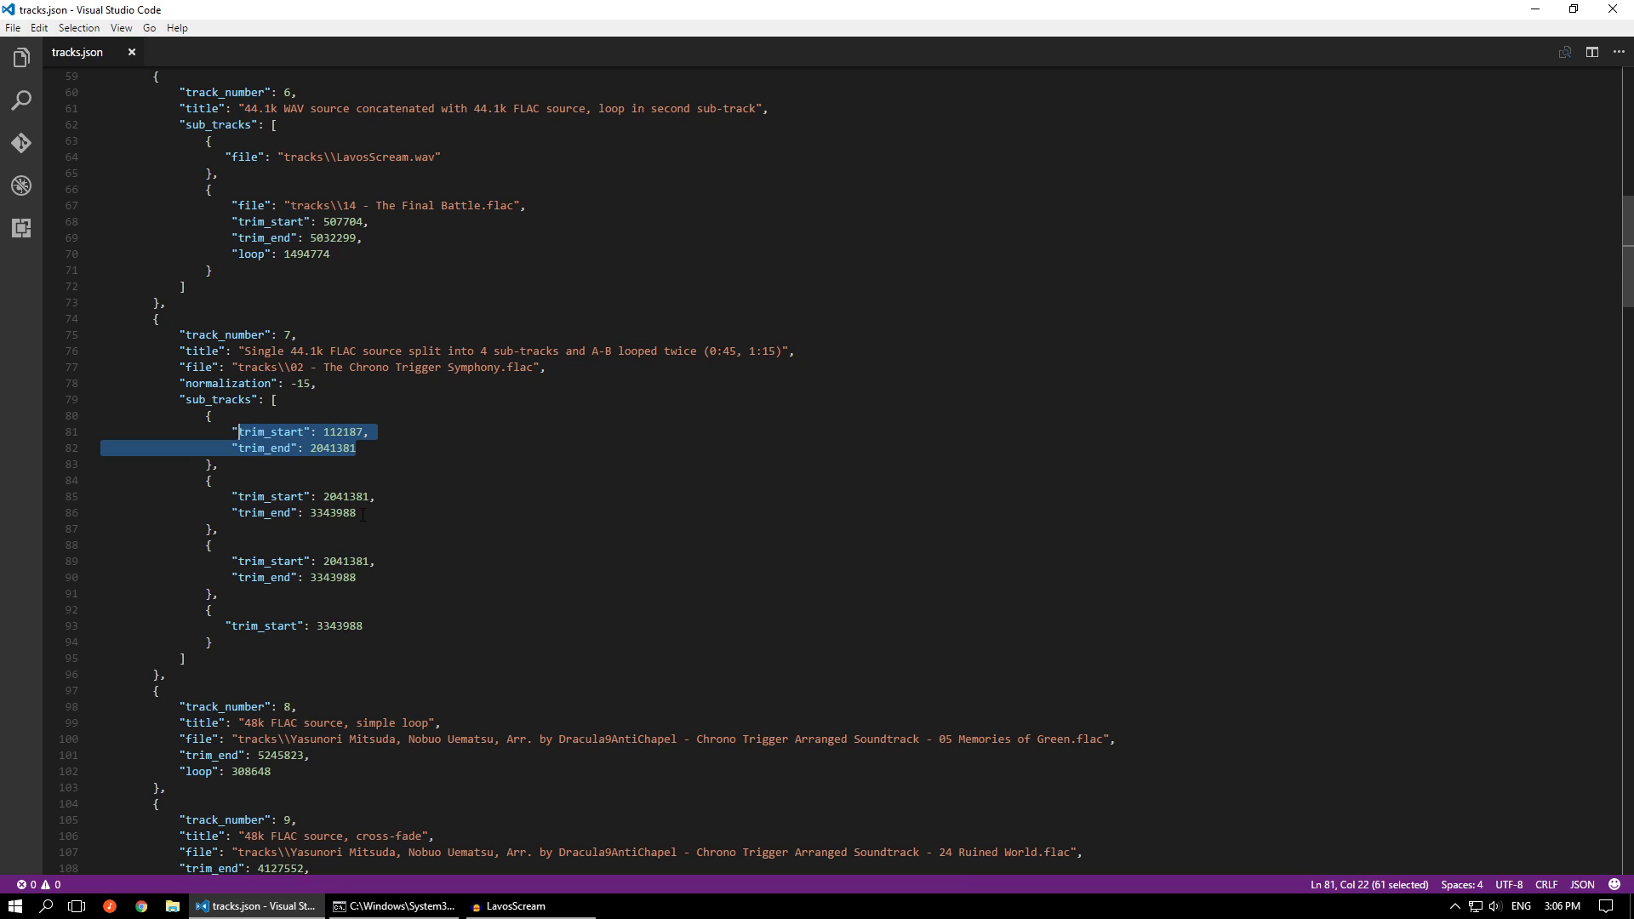
{"action": "left_click_drag", "start_coordinate": [357, 512], "coordinate": [239, 496]}
{"action": "left_click_drag", "start_coordinate": [358, 577], "coordinate": [234, 562]}
{"action": "left_click", "coordinate": [367, 626]}
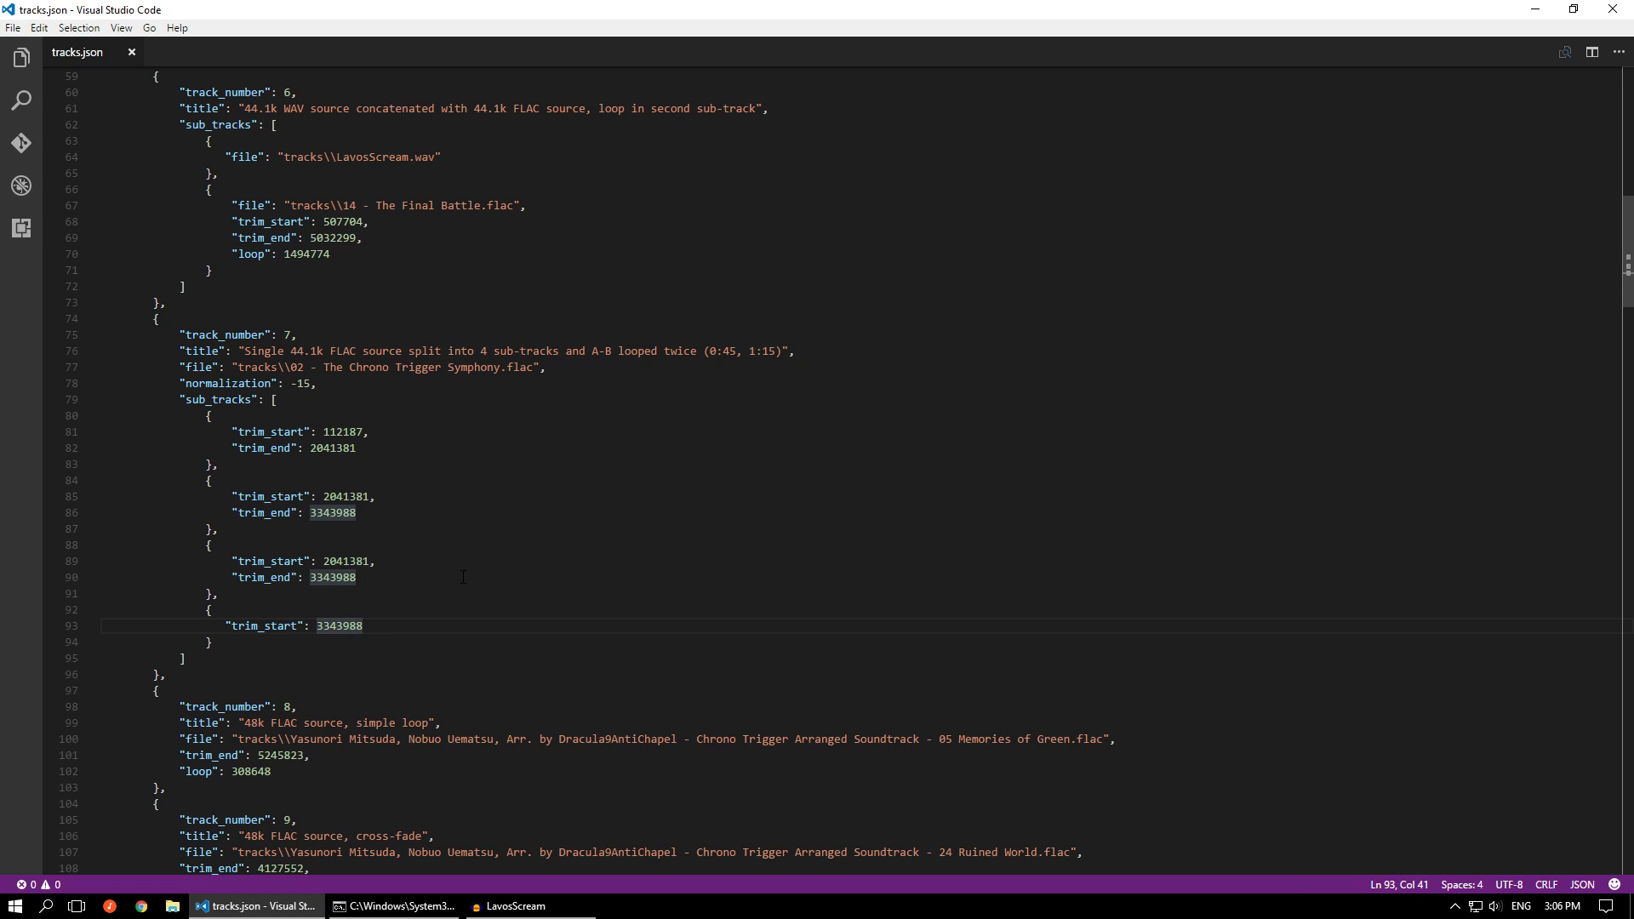
Set both first_track and last_track to 7 in tracks.json and save the file
{"action": "scroll", "coordinate": [533, 536], "scroll_direction": "down", "scroll_amount": 2}
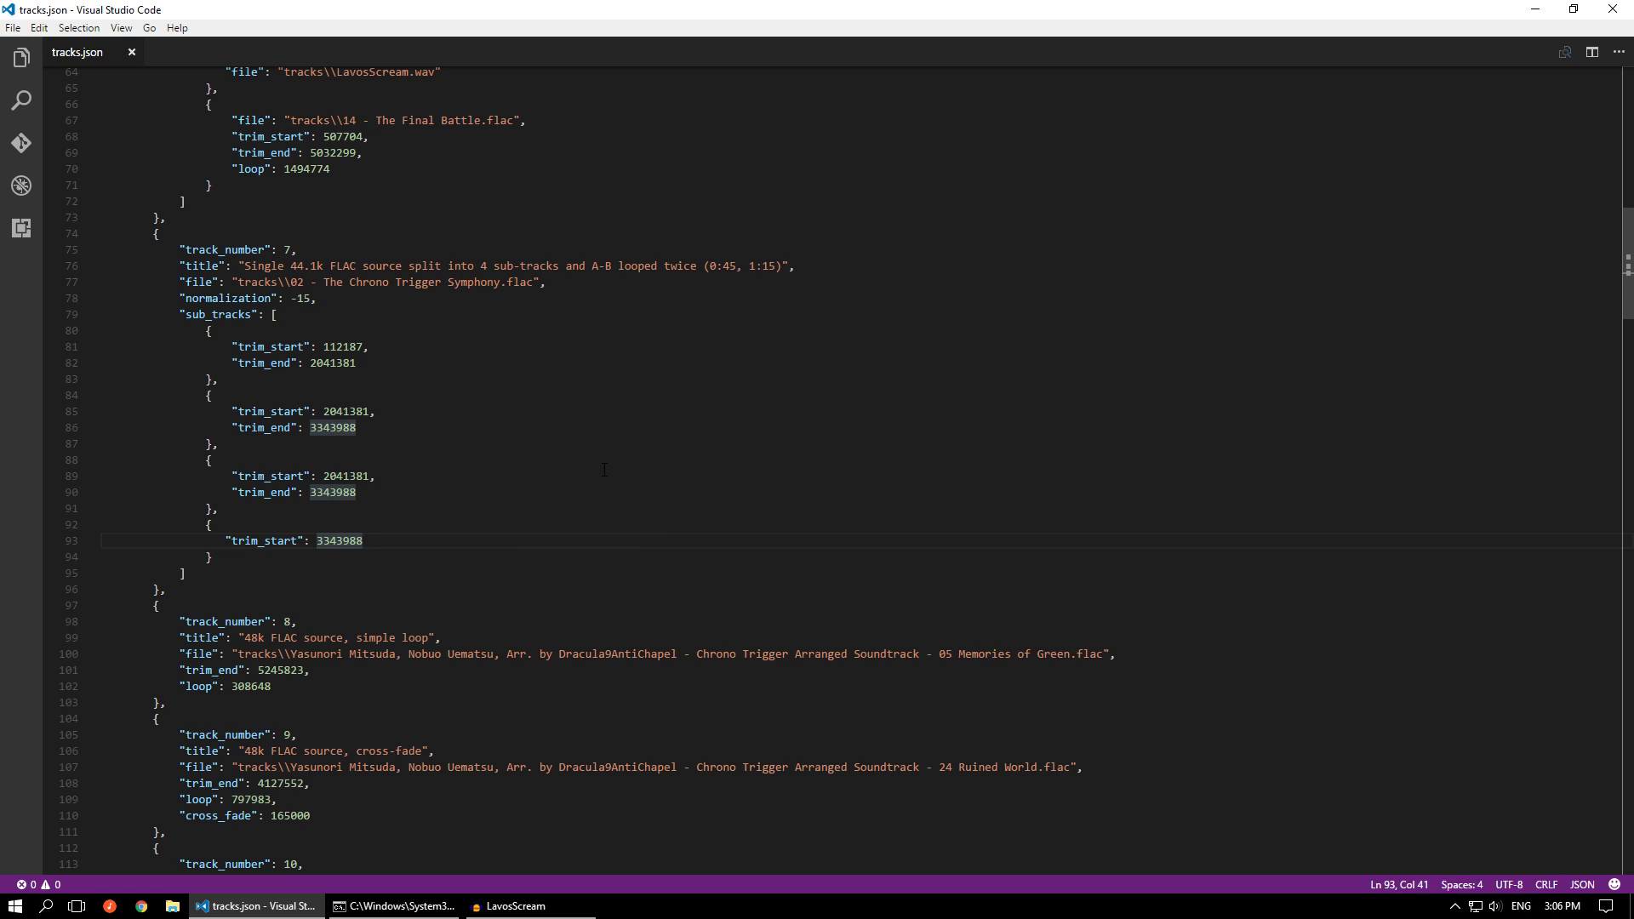
{"action": "scroll", "coordinate": [721, 454], "scroll_direction": "up", "scroll_amount": 20}
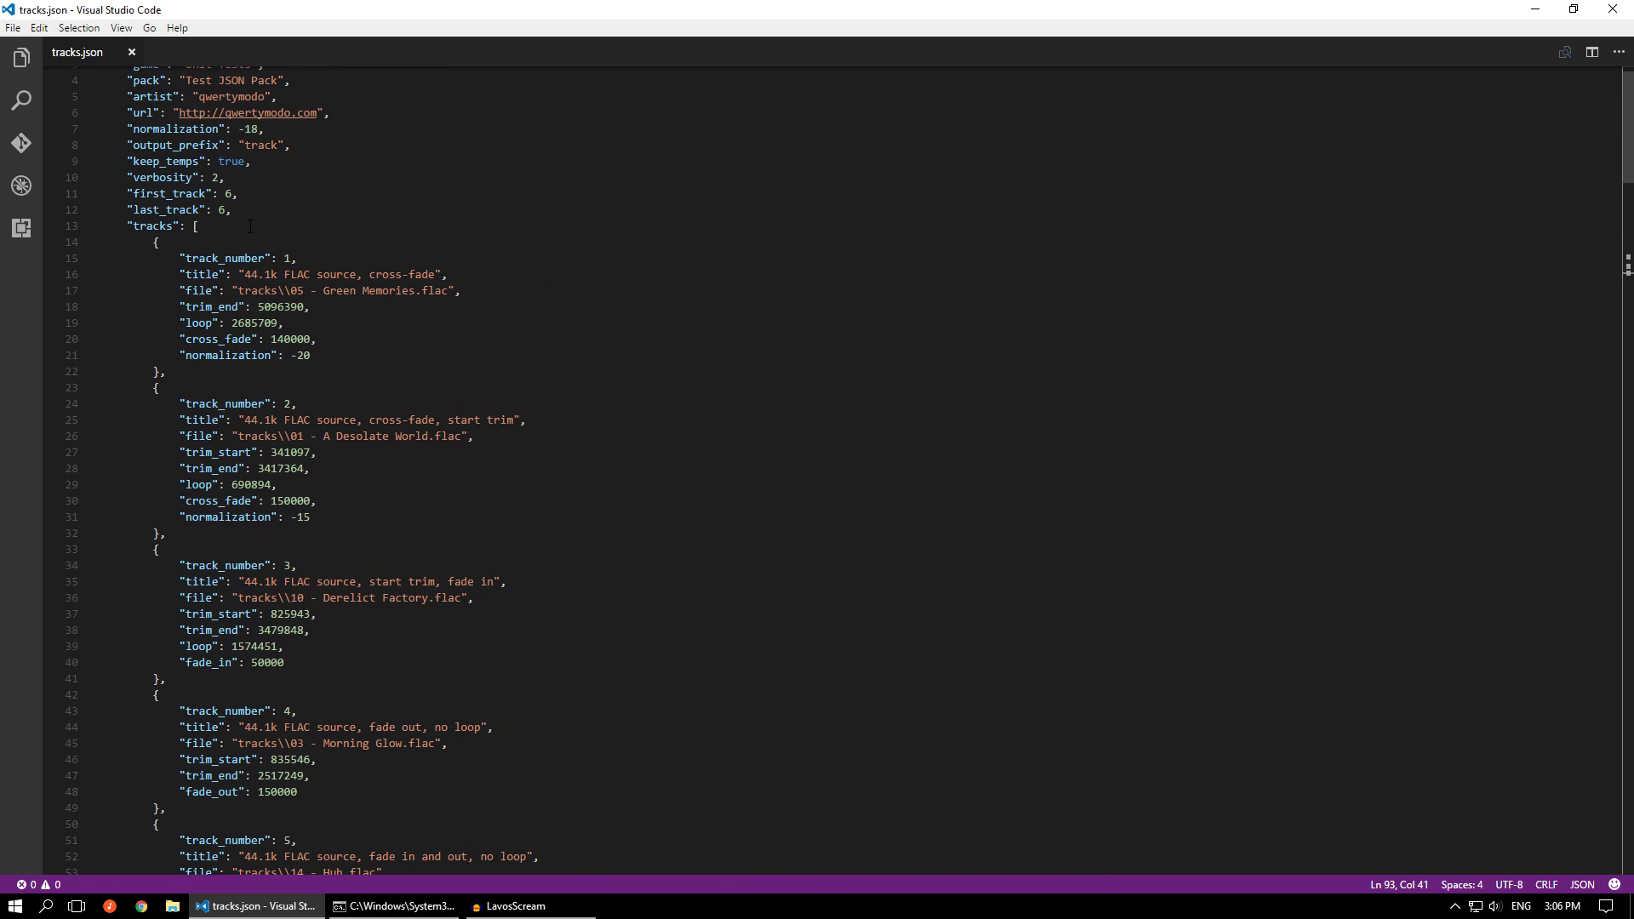
{"action": "left_click", "coordinate": [233, 197]}
{"action": "key", "text": "BackSpace"}
{"action": "type", "text": "7"}
{"action": "key", "text": "Down"}
{"action": "key", "text": "Left"}
{"action": "key", "text": "BackSpace"}
{"action": "type", "text": "7"}
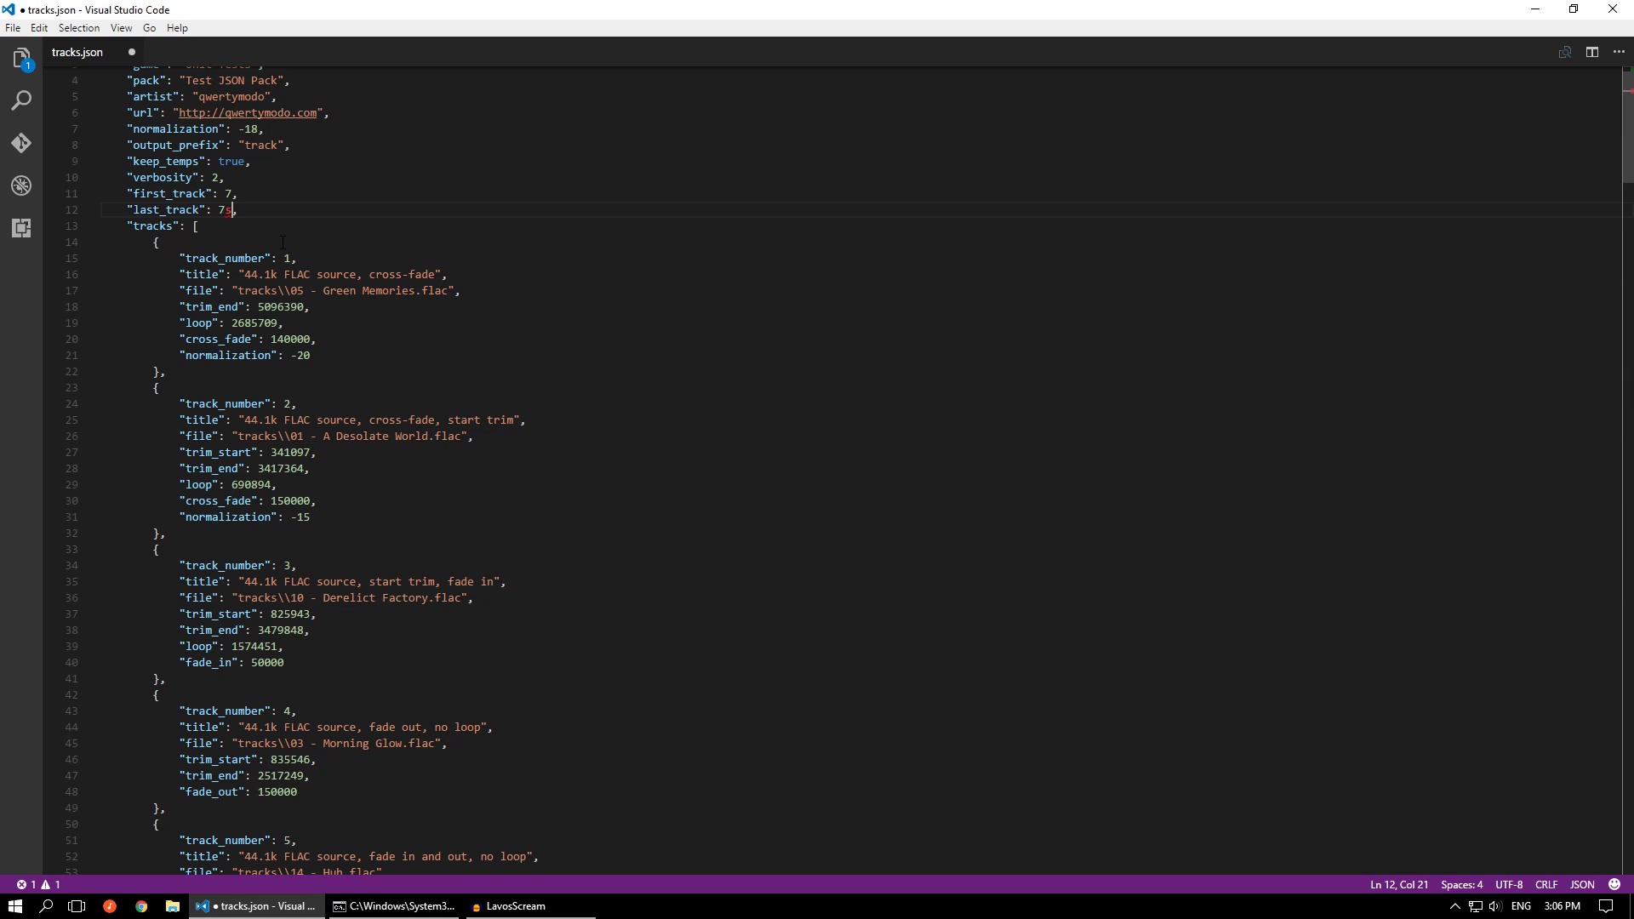
{"action": "key", "text": "ctrl+s"}
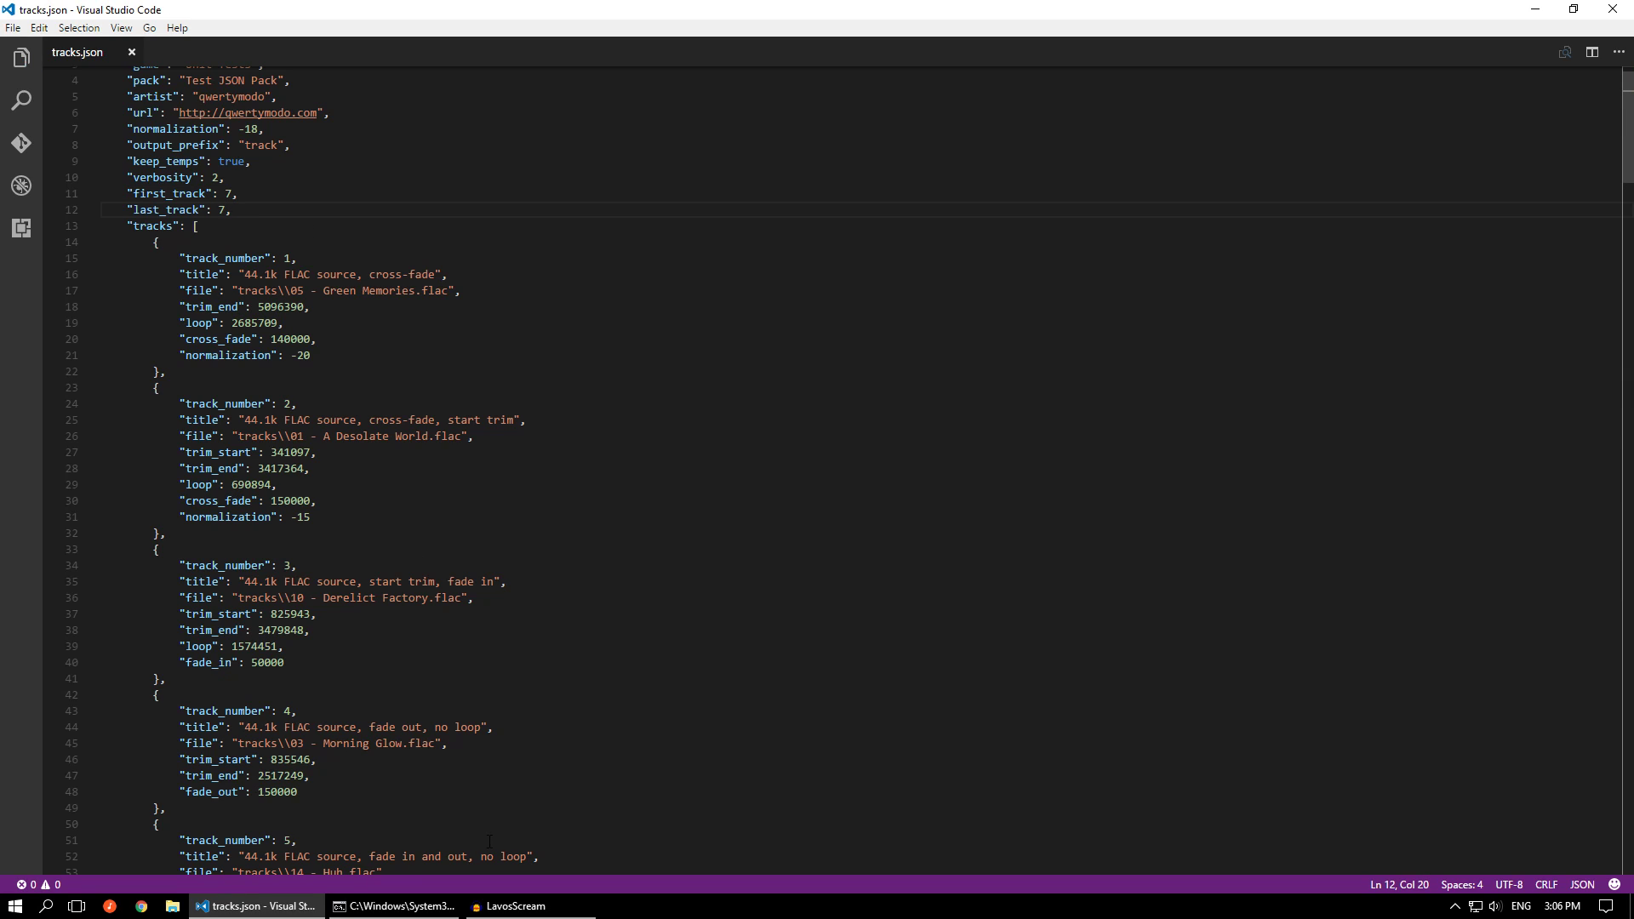
Switch to the command prompt, run ..\Release\msupcm.exe tracks.json, and close the LavosScream project in Audacity without saving changes
{"action": "left_click", "coordinate": [393, 906]}
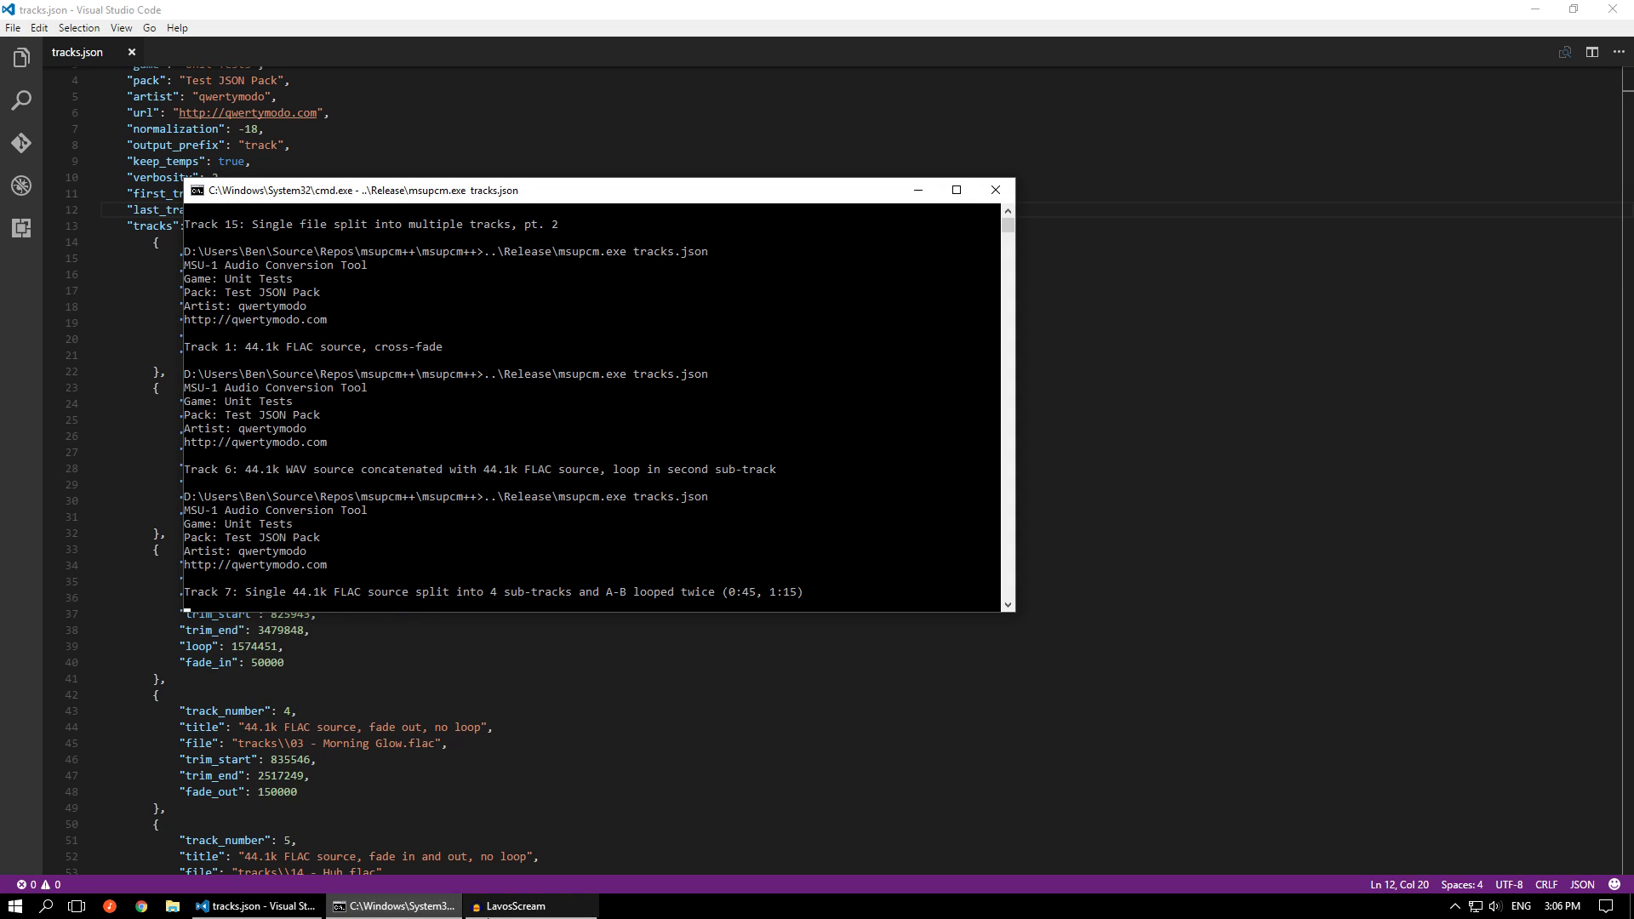
{"action": "right_click", "coordinate": [515, 906]}
{"action": "left_click", "coordinate": [476, 879]}
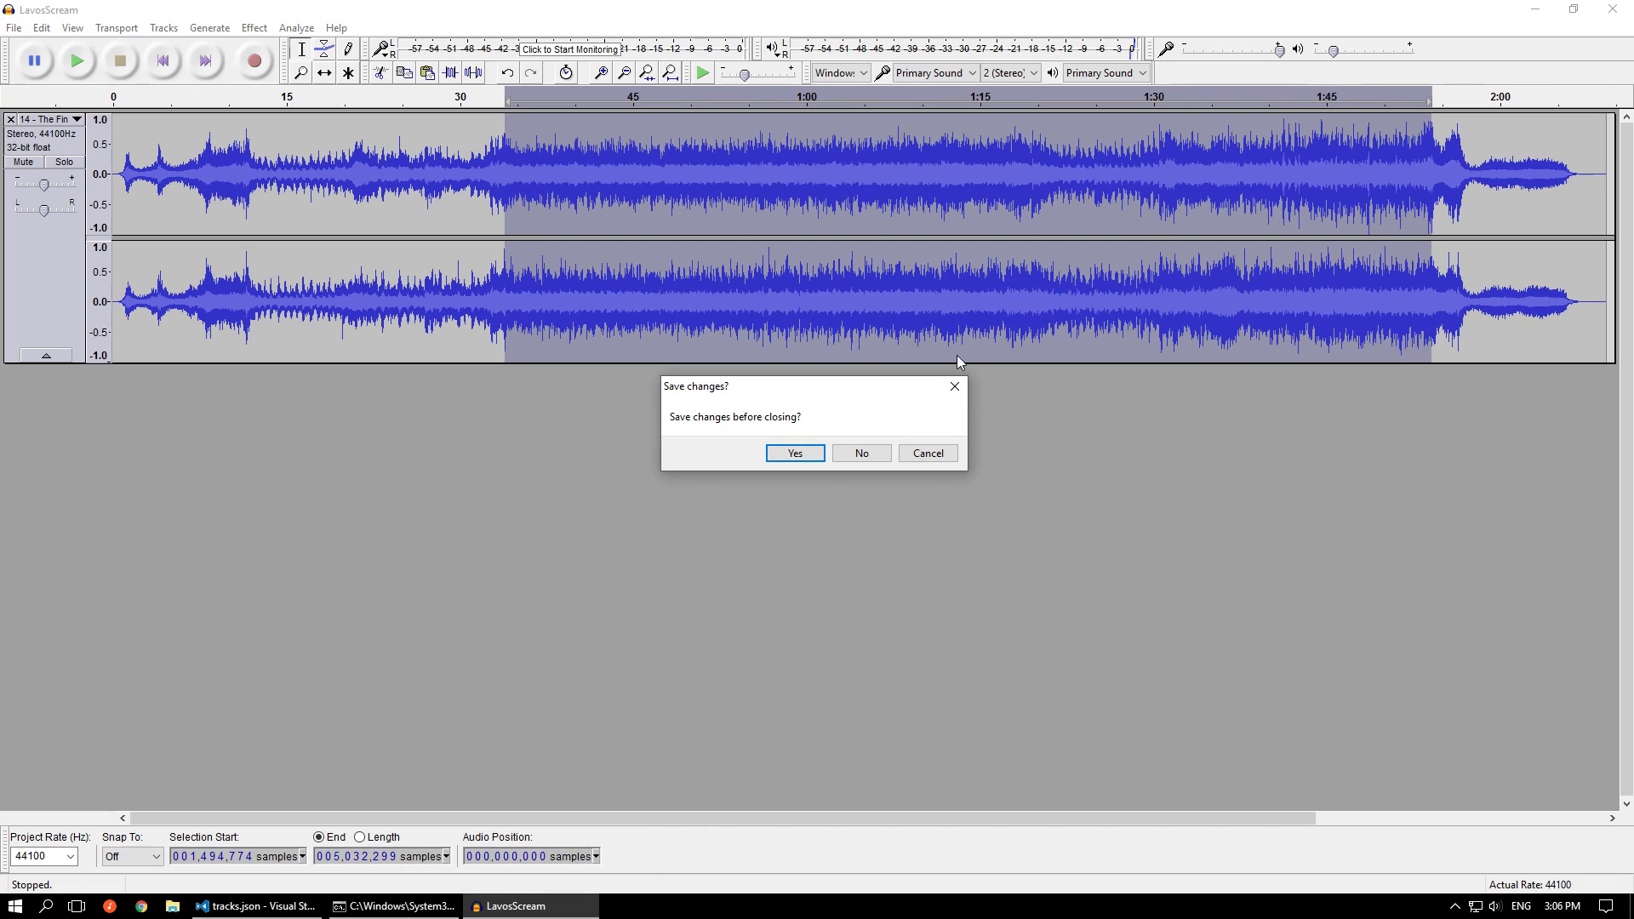
{"action": "left_click", "coordinate": [862, 453]}
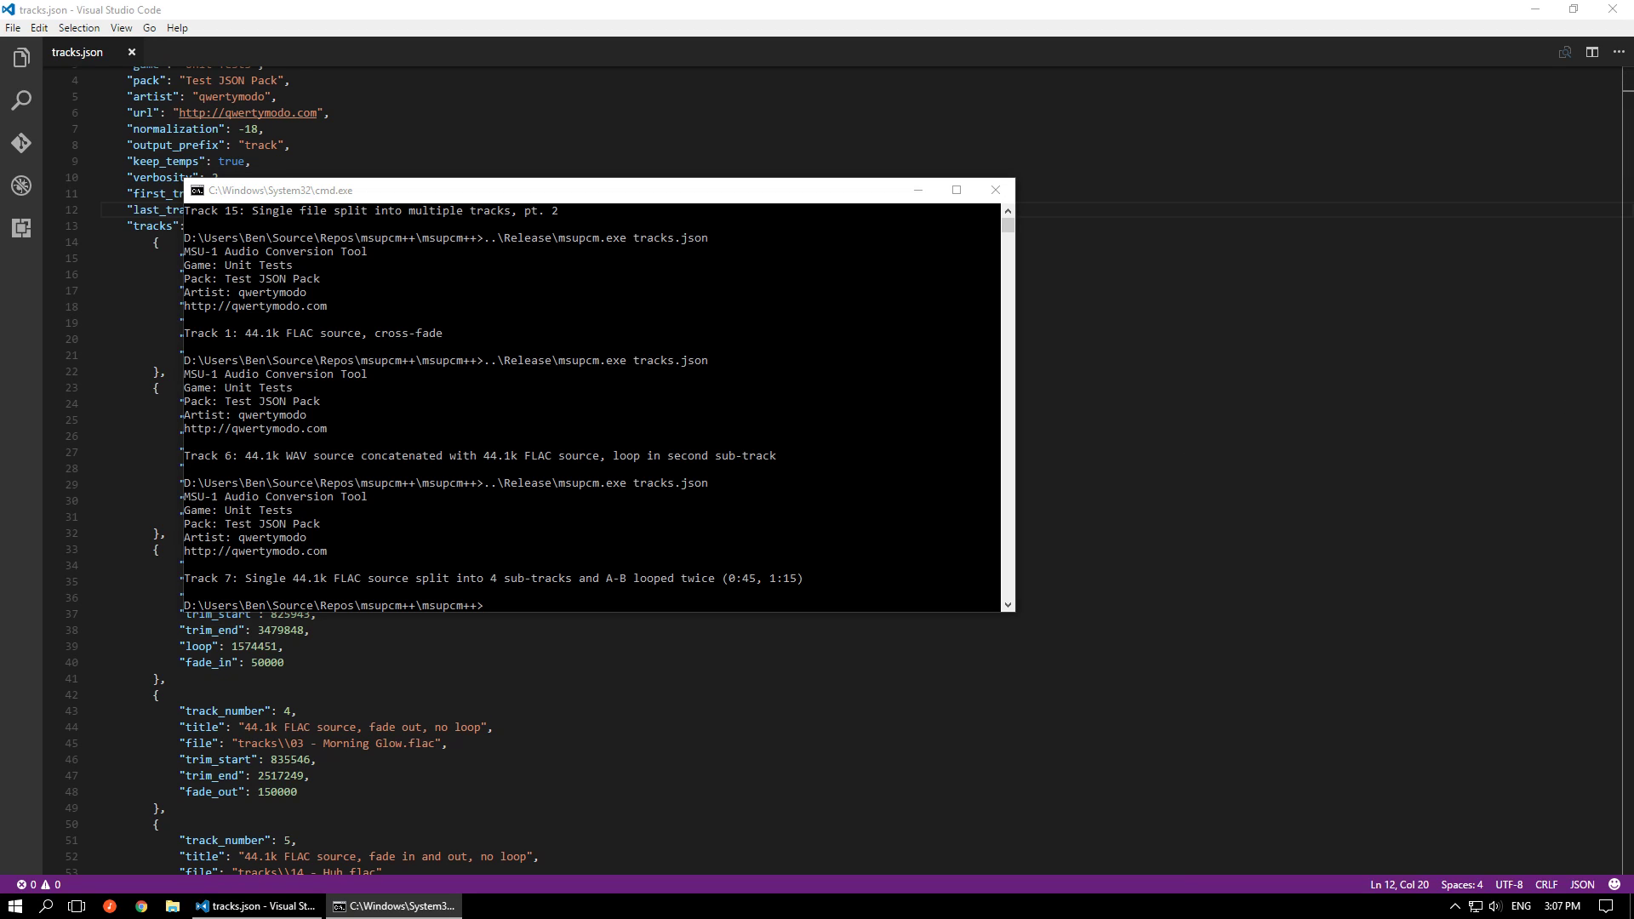
Check the keep_temps setting in tracks.json, and play the generated track-7 in foobar2000 from different positions near its start
{"action": "left_click", "coordinate": [1363, 403]}
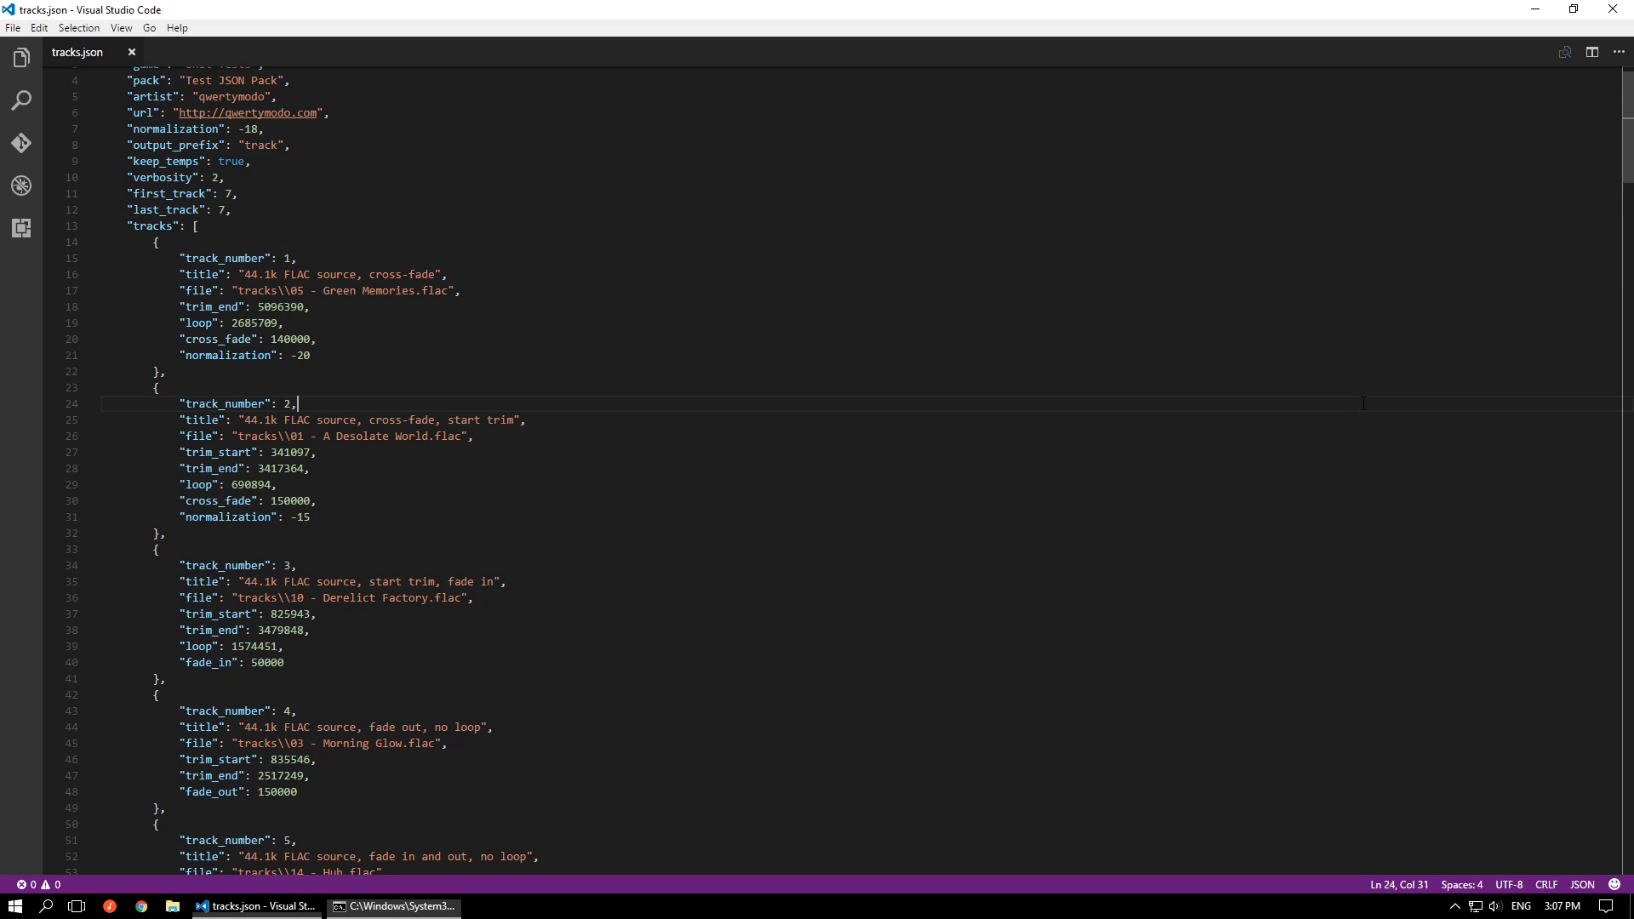
{"action": "scroll", "coordinate": [1364, 402], "scroll_direction": "up", "scroll_amount": 1}
{"action": "double_click", "coordinate": [234, 207]}
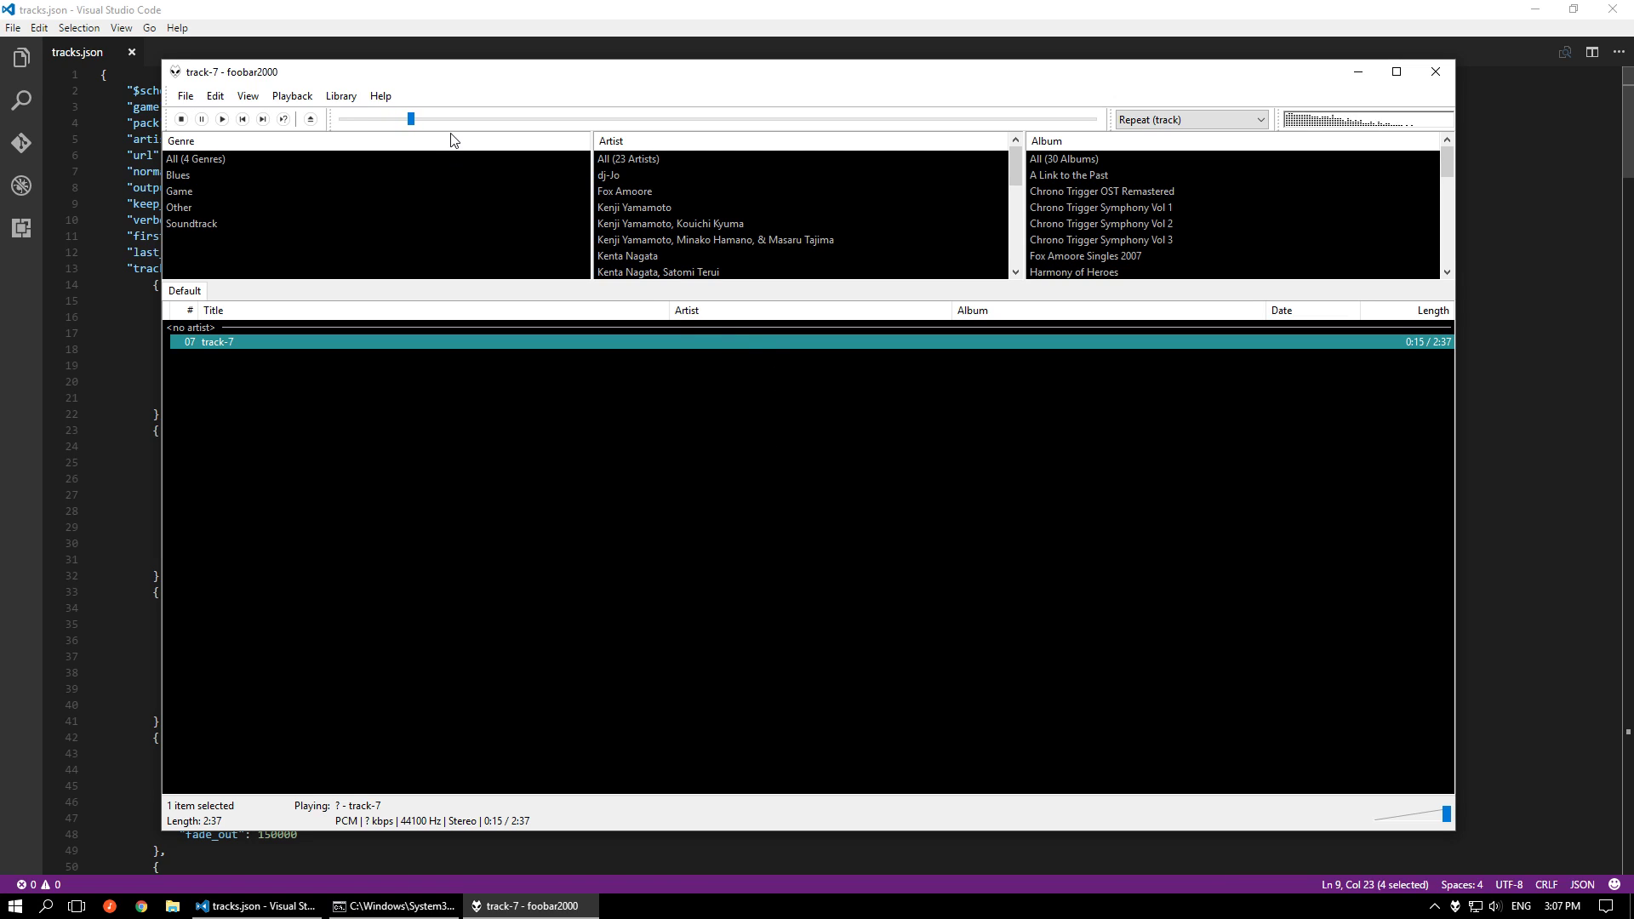
{"action": "left_click", "coordinate": [473, 119]}
{"action": "left_click", "coordinate": [415, 120]}
{"action": "mouse_move", "coordinate": [752, 78]}
{"action": "left_mouse_down"}
{"action": "mouse_move", "coordinate": [1053, 77]}
{"action": "mouse_move", "coordinate": [740, 75]}
{"action": "left_mouse_up"}
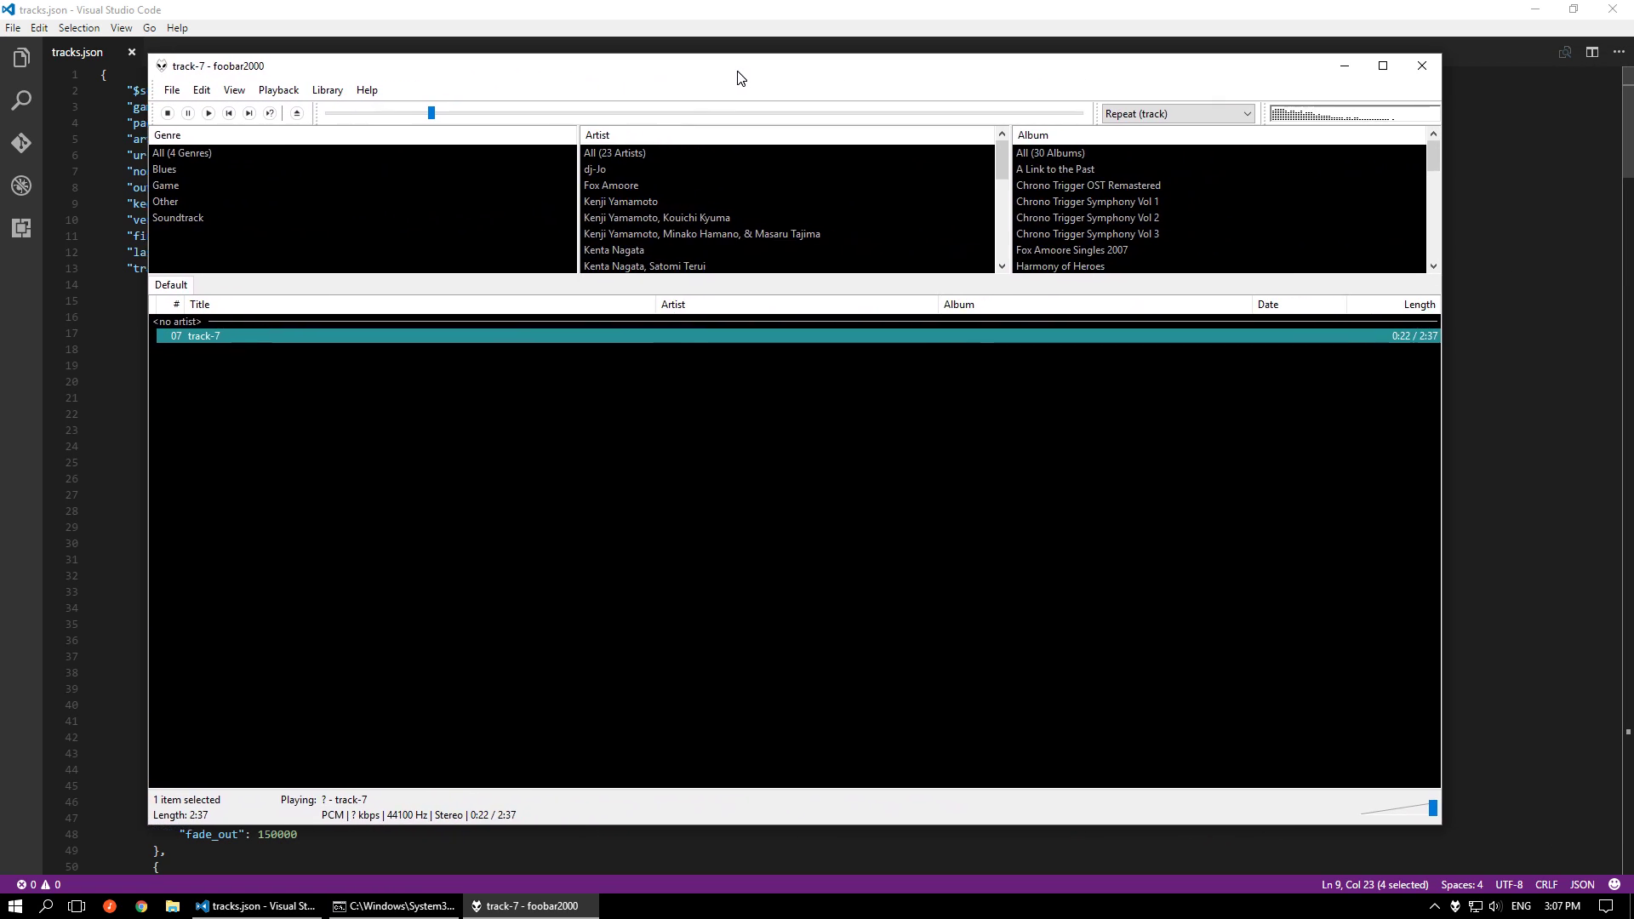
Look up the loop times in track 7's title in tracks.json, check track-7's playback in foobar2000 against them and close the player
{"action": "left_click", "coordinate": [1438, 496]}
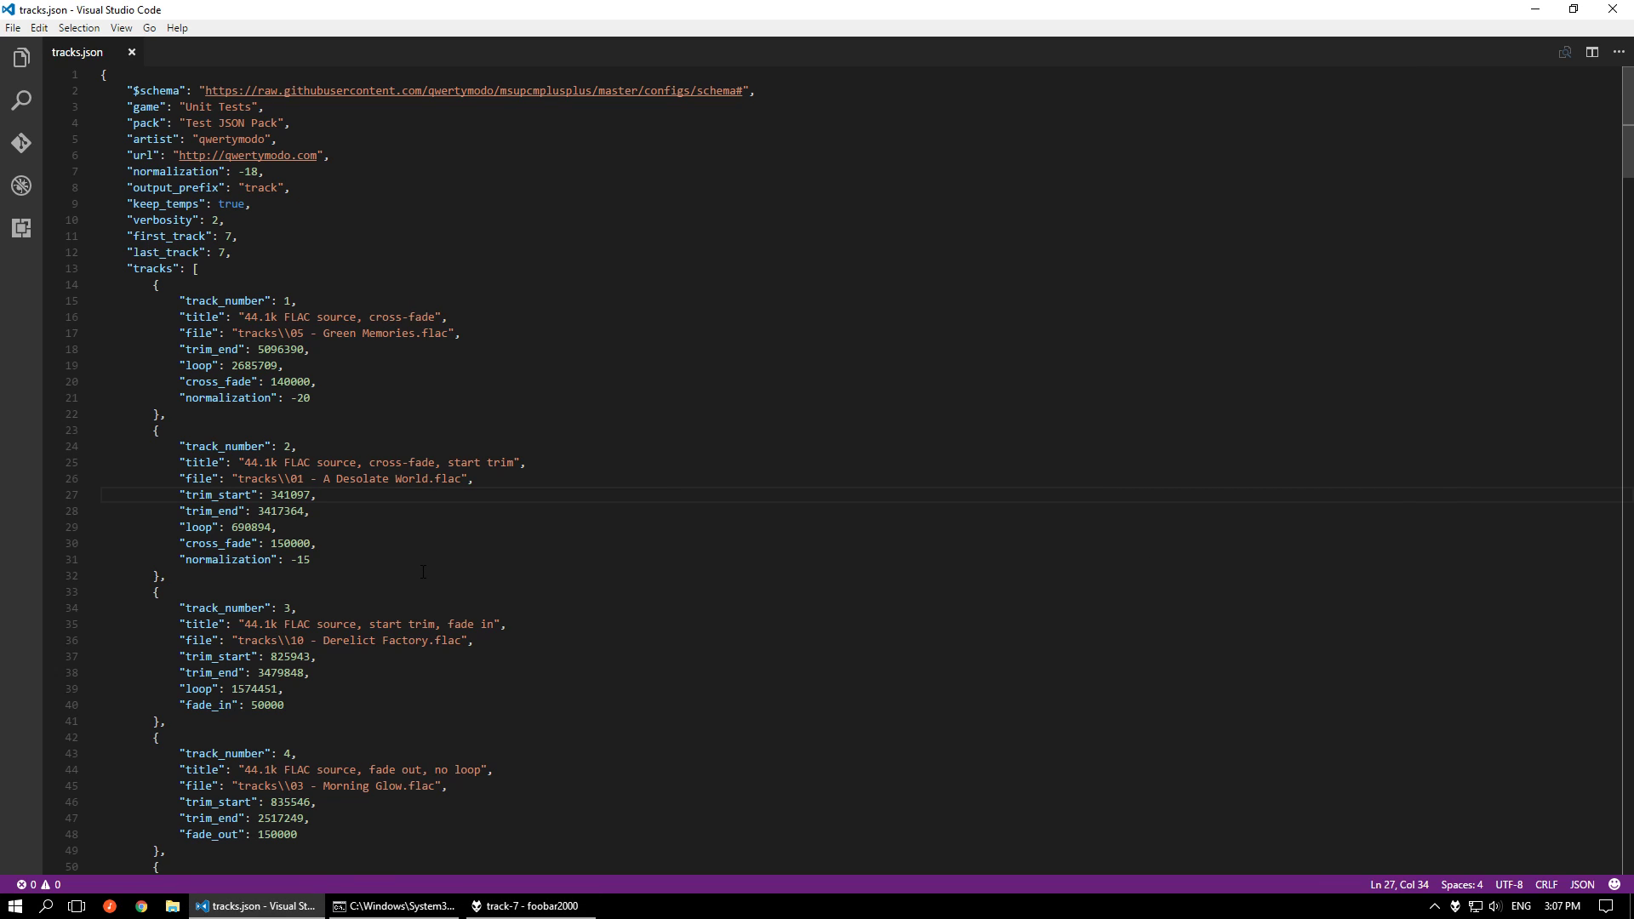
{"action": "scroll", "coordinate": [423, 572], "scroll_direction": "down", "scroll_amount": 13}
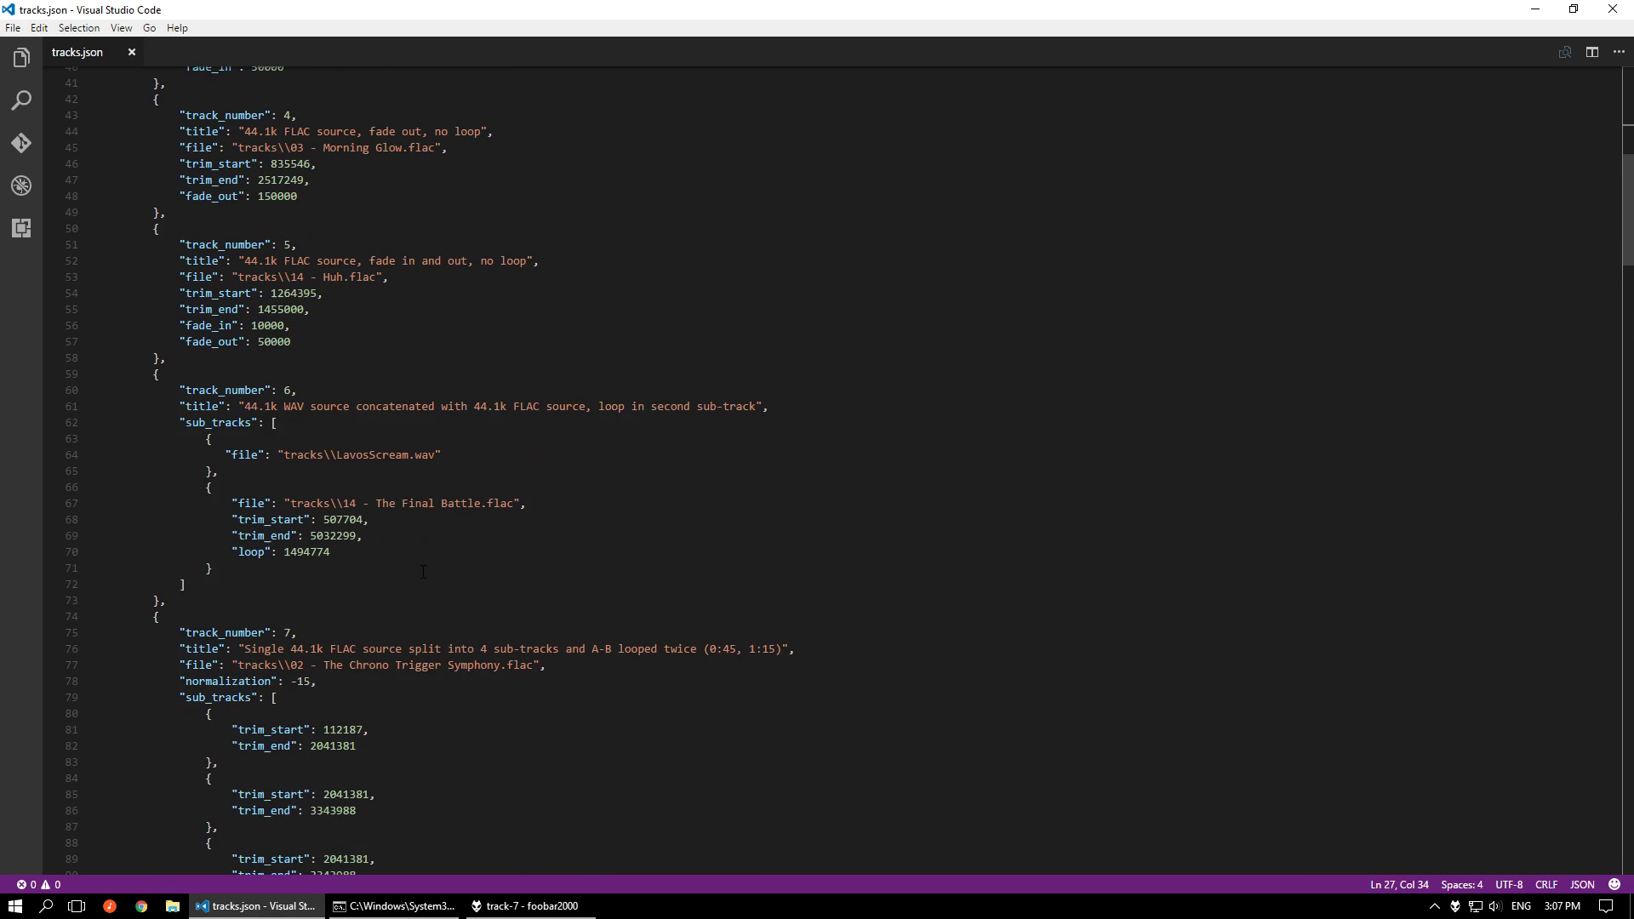
{"action": "scroll", "coordinate": [792, 720], "scroll_direction": "down", "scroll_amount": 2}
{"action": "left_click", "coordinate": [762, 563]}
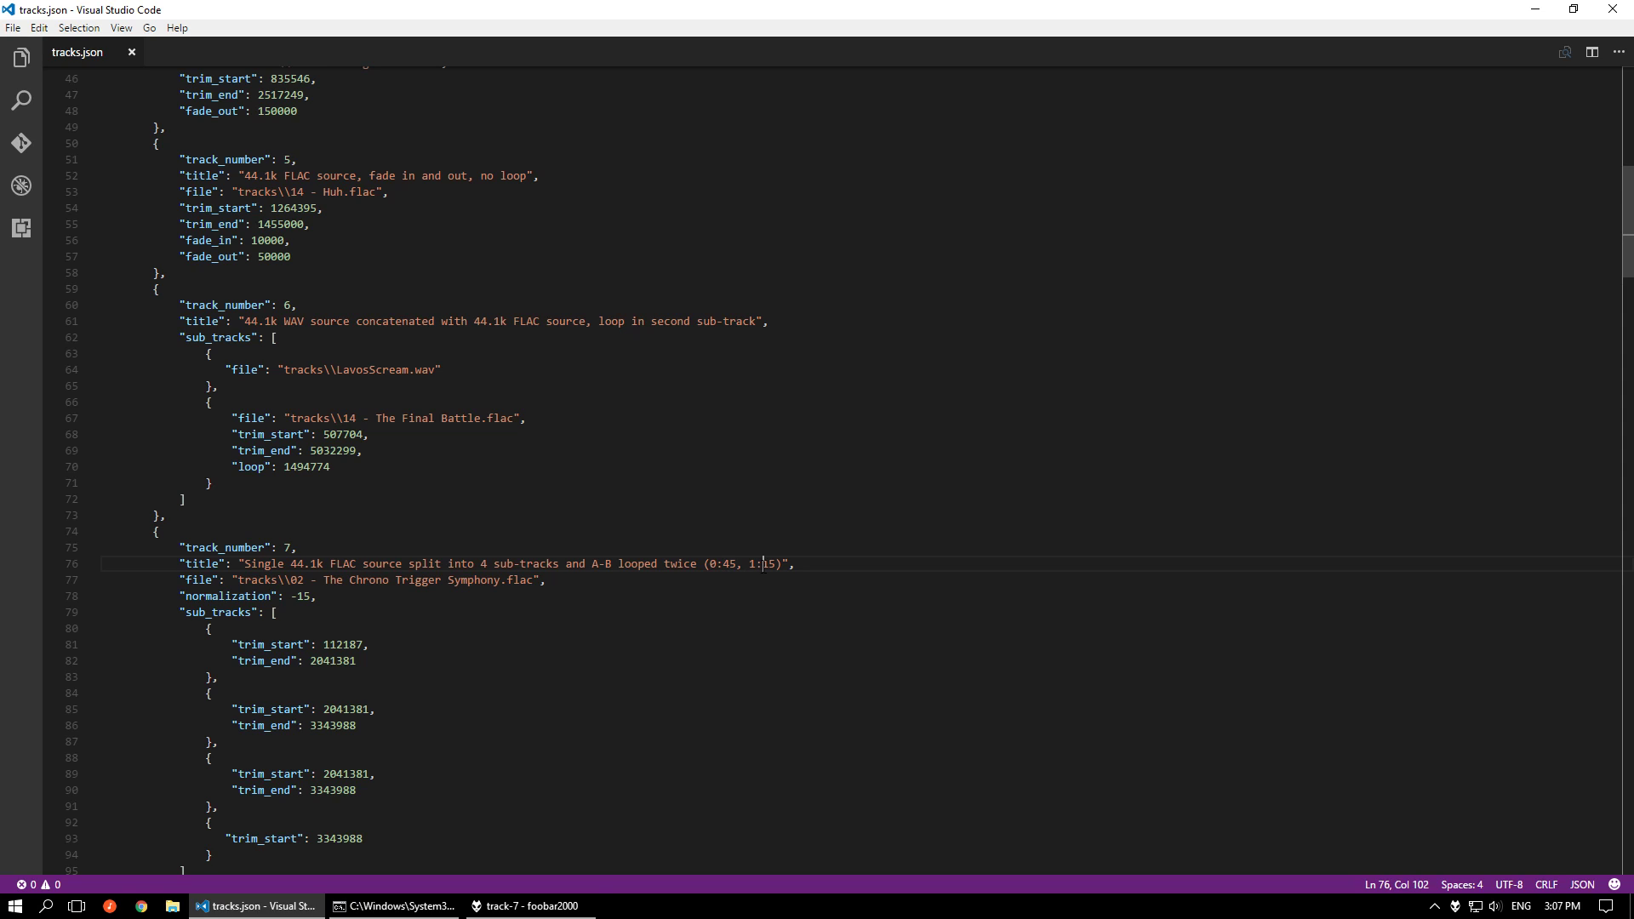
{"action": "left_click", "coordinate": [528, 910]}
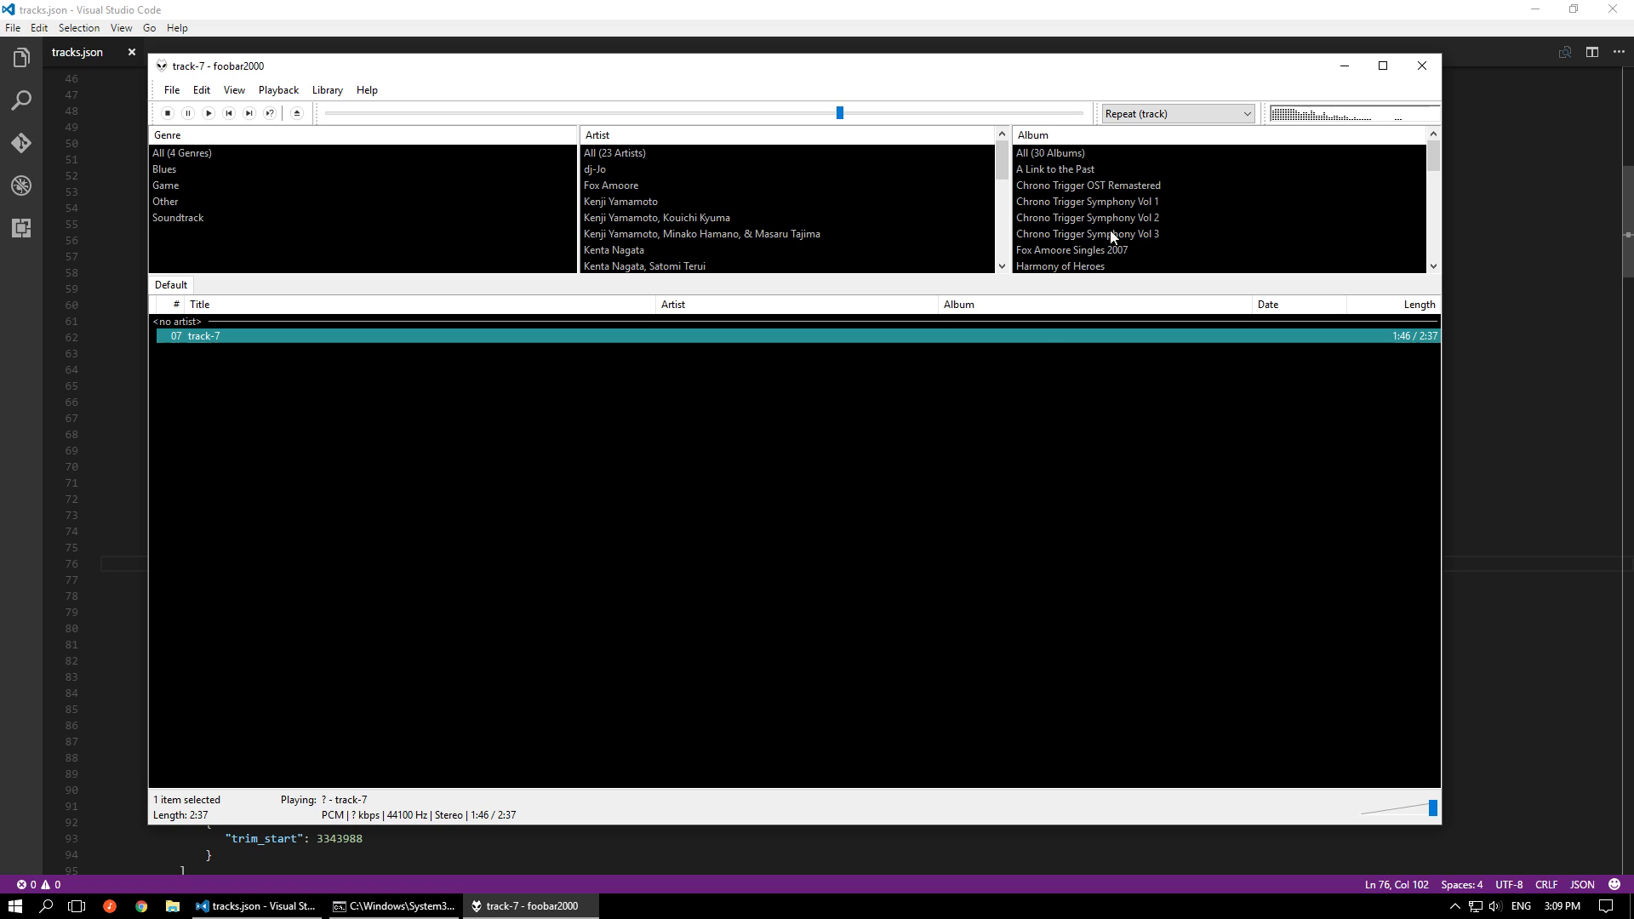
{"action": "left_click", "coordinate": [1431, 76]}
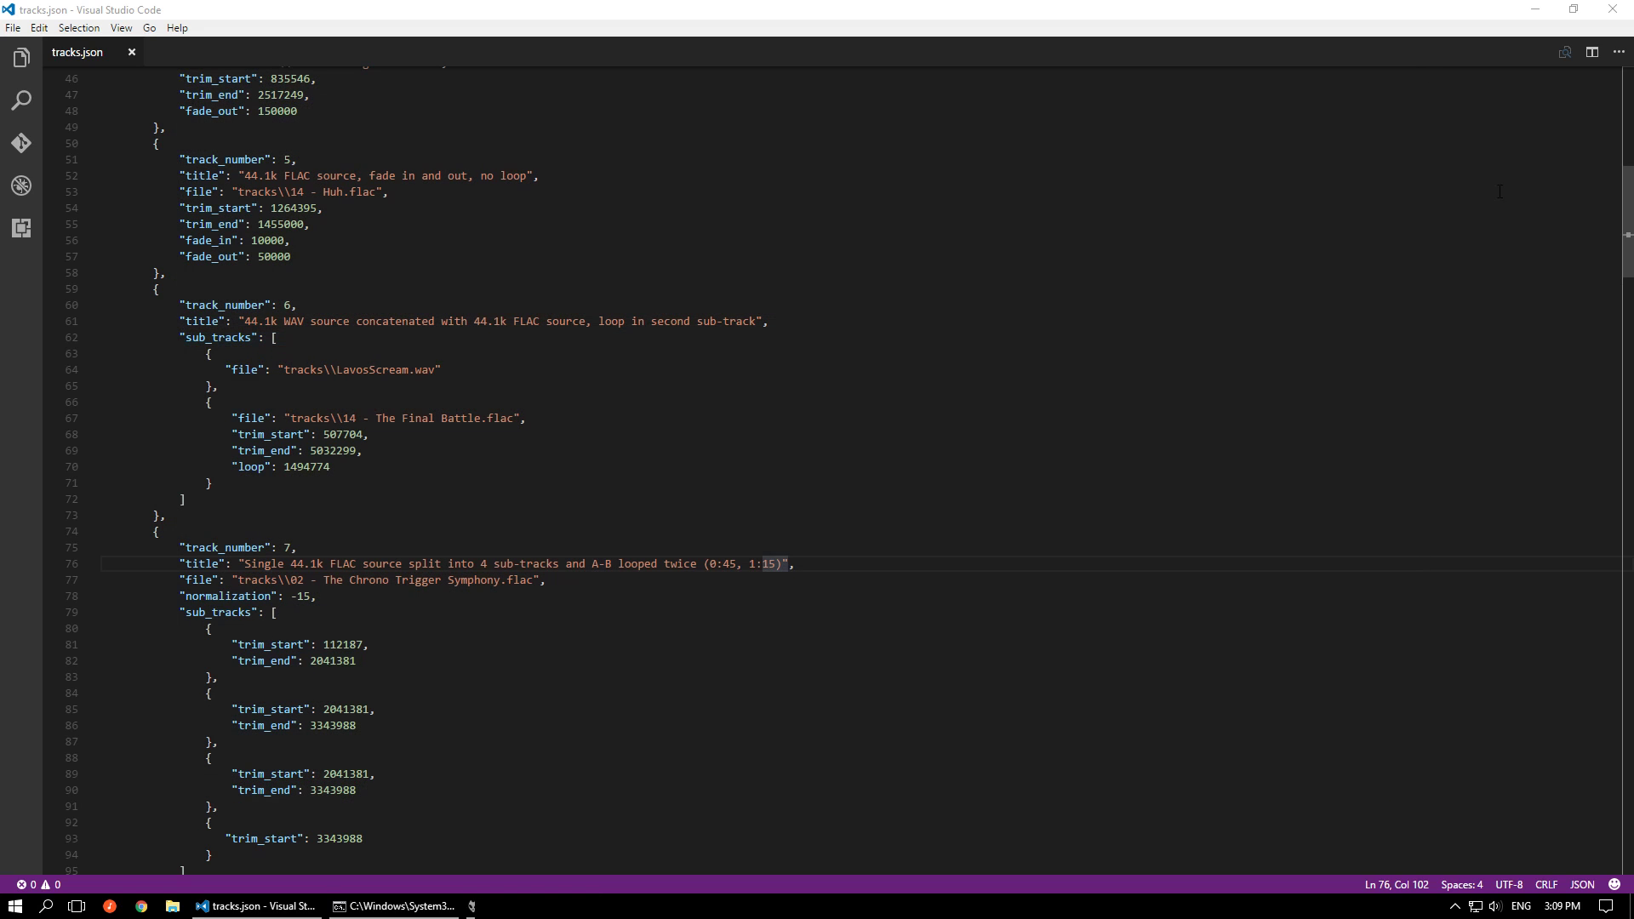
Examine the loop setting of track 8 and the loop and cross_fade settings of track 9 in tracks.json
{"action": "left_click", "coordinate": [606, 795]}
{"action": "scroll", "coordinate": [682, 327], "scroll_direction": "down", "scroll_amount": 3}
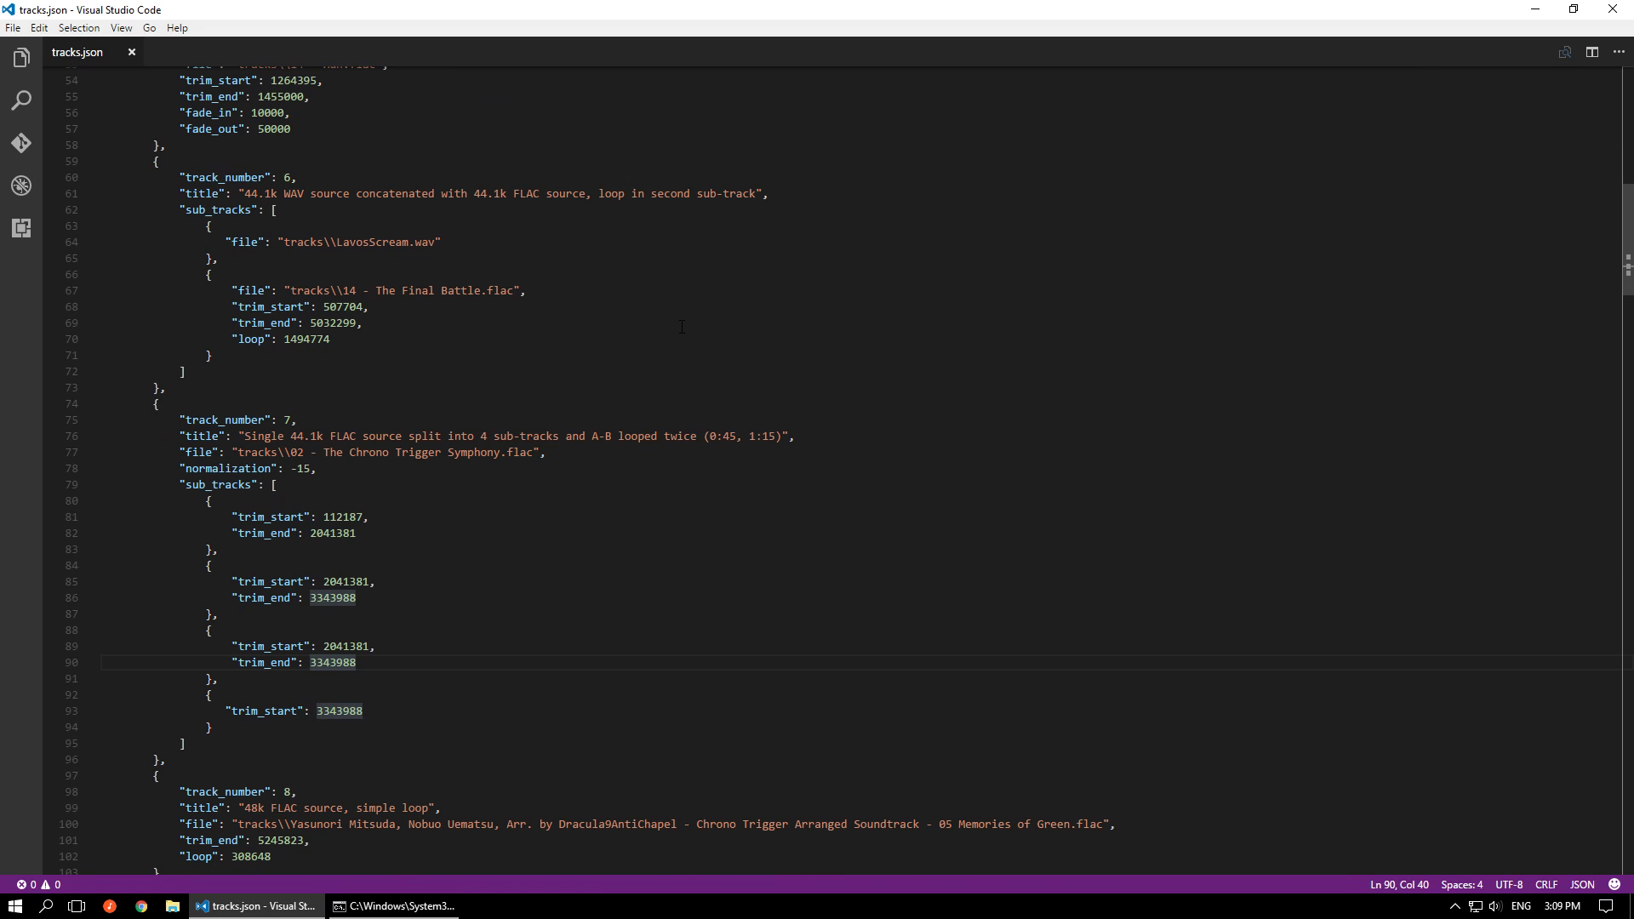
{"action": "scroll", "coordinate": [682, 326], "scroll_direction": "down", "scroll_amount": 6}
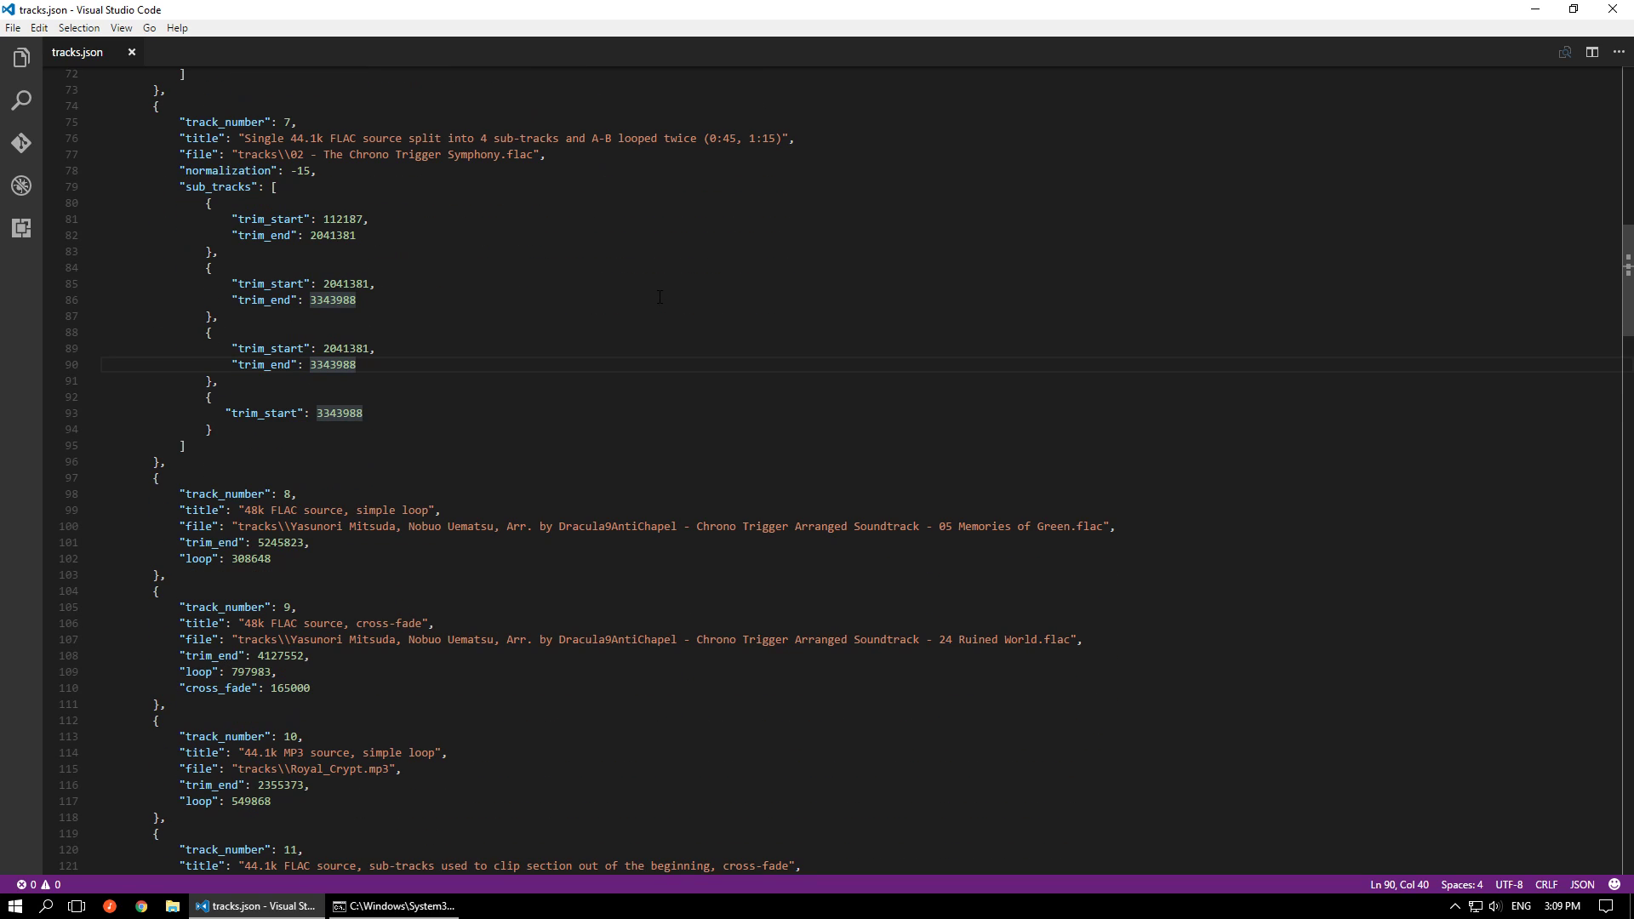
{"action": "left_click", "coordinate": [290, 557]}
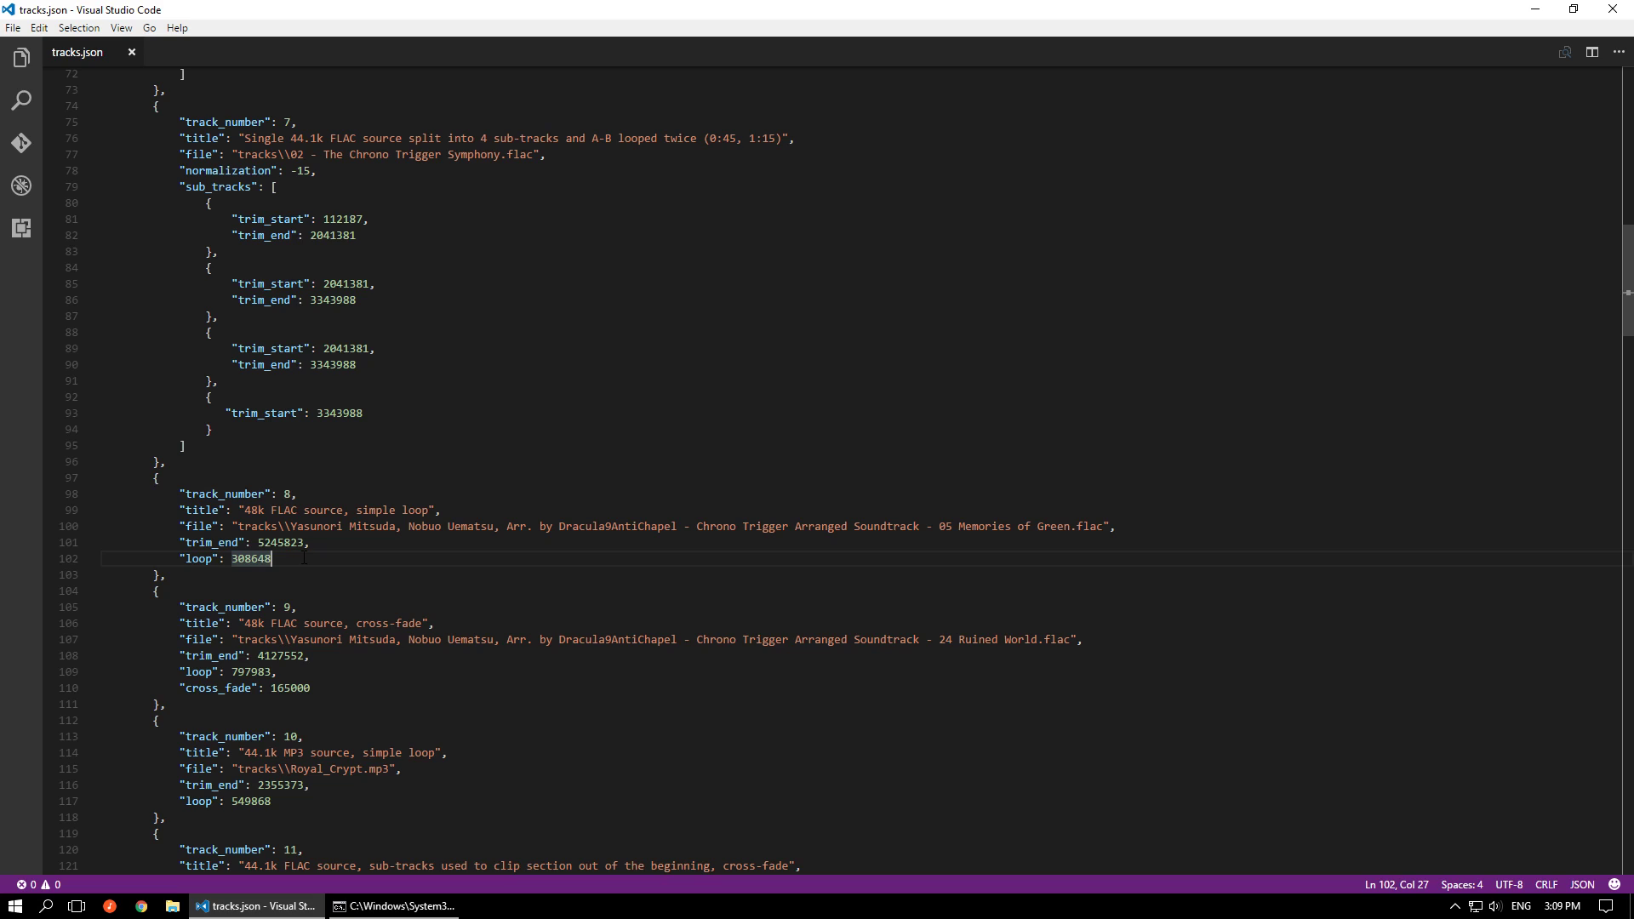
{"action": "left_click", "coordinate": [199, 558]}
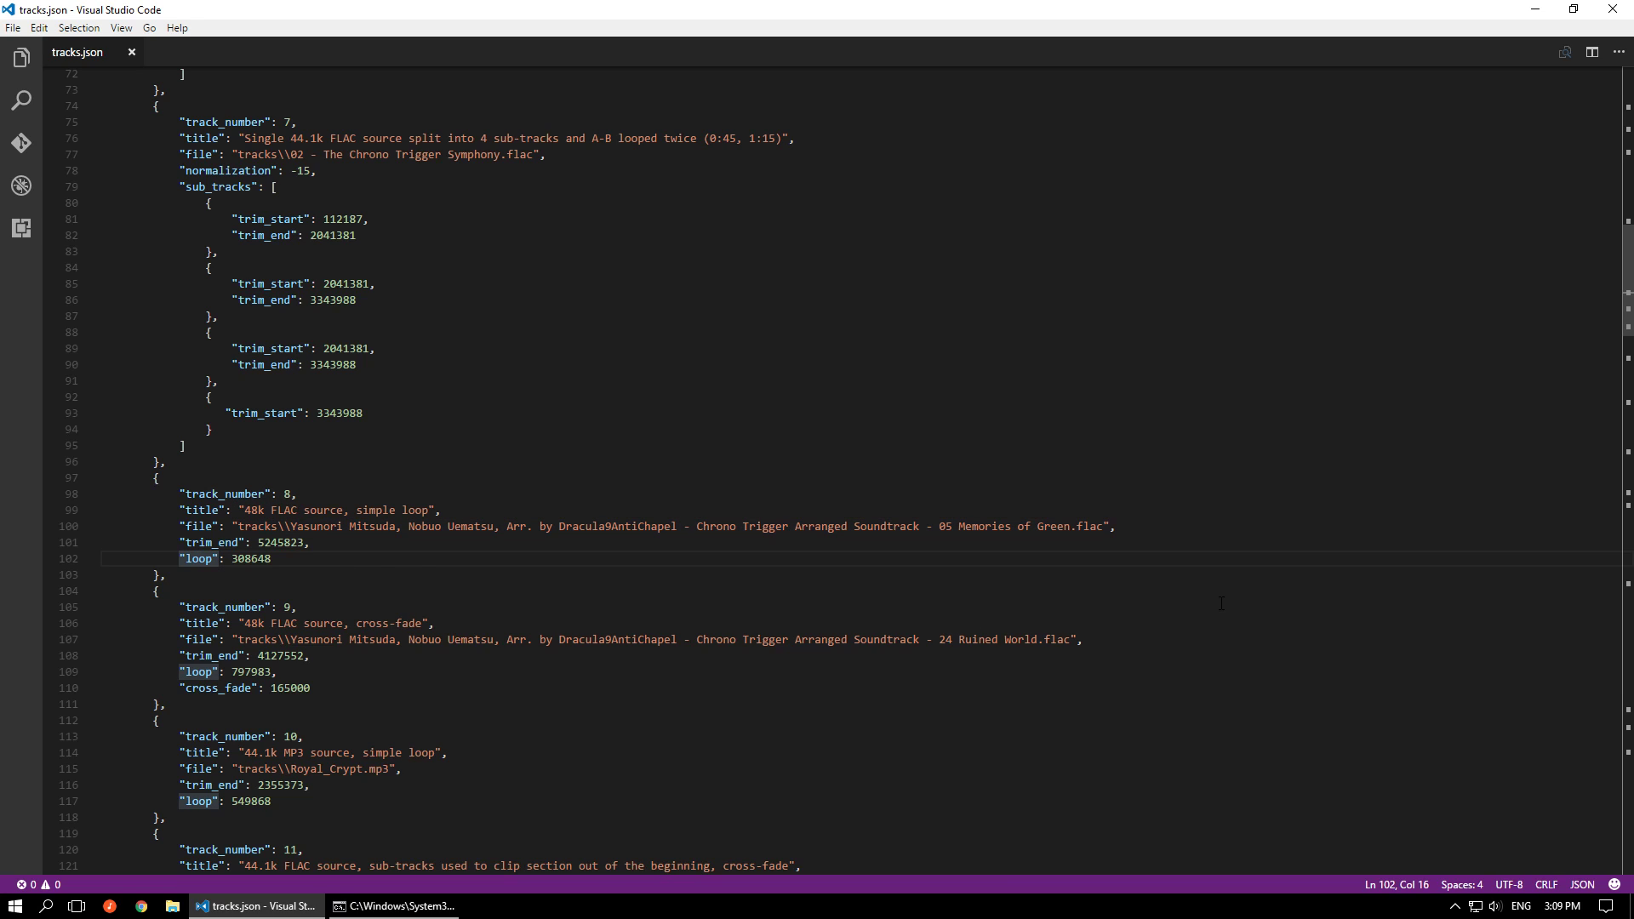
{"action": "scroll", "coordinate": [1221, 603], "scroll_direction": "down", "scroll_amount": 3}
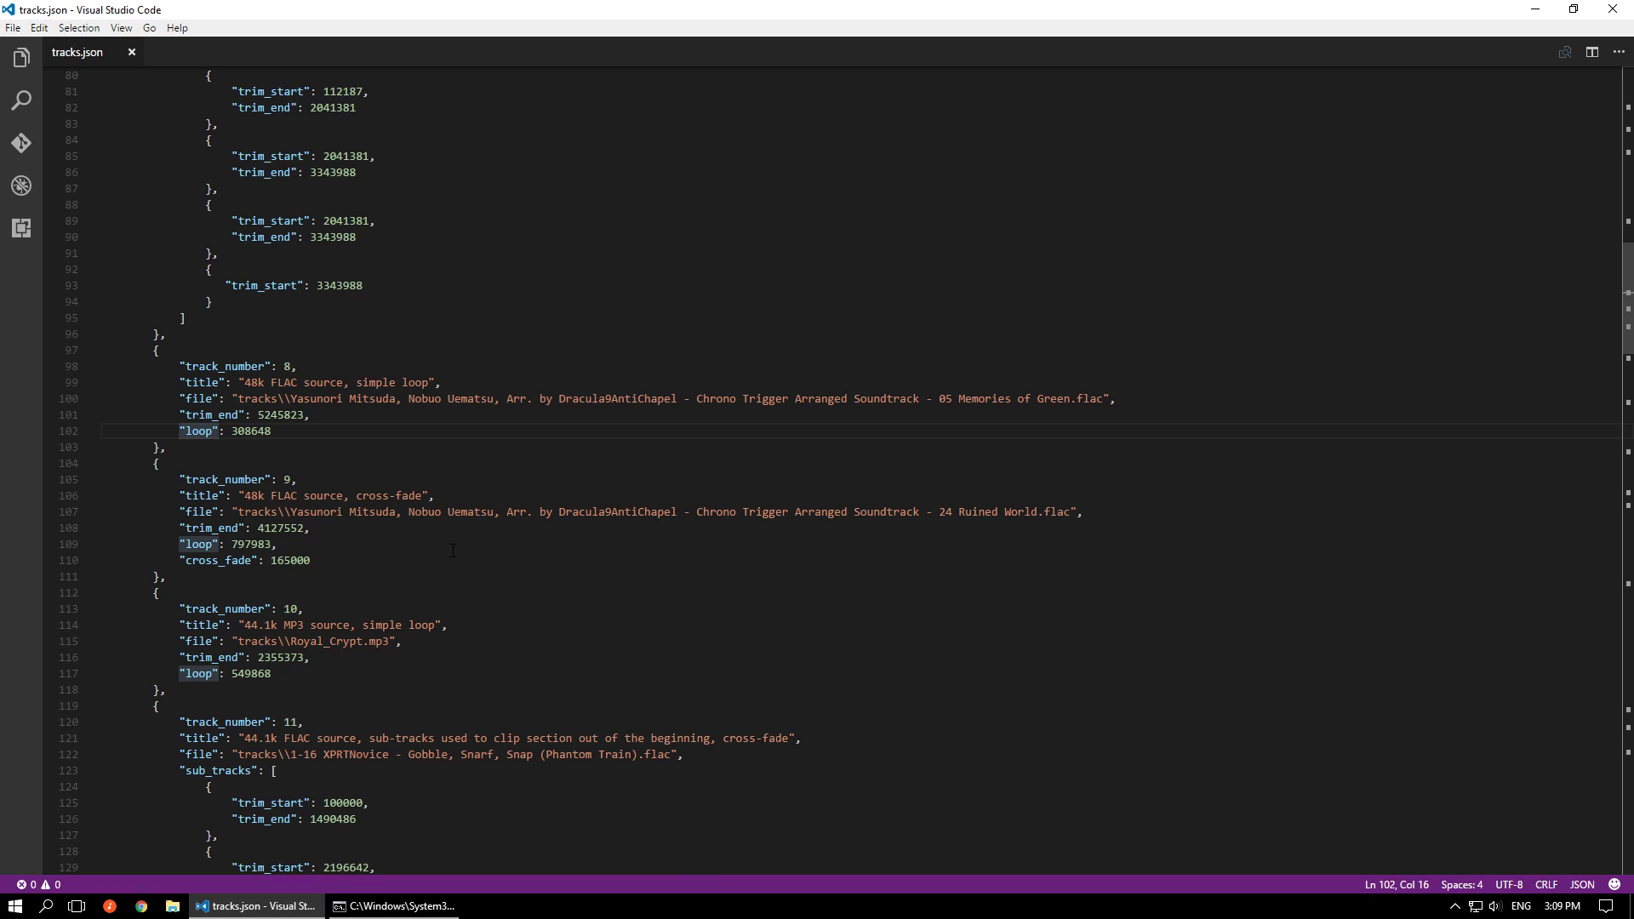
{"action": "left_click", "coordinate": [822, 560]}
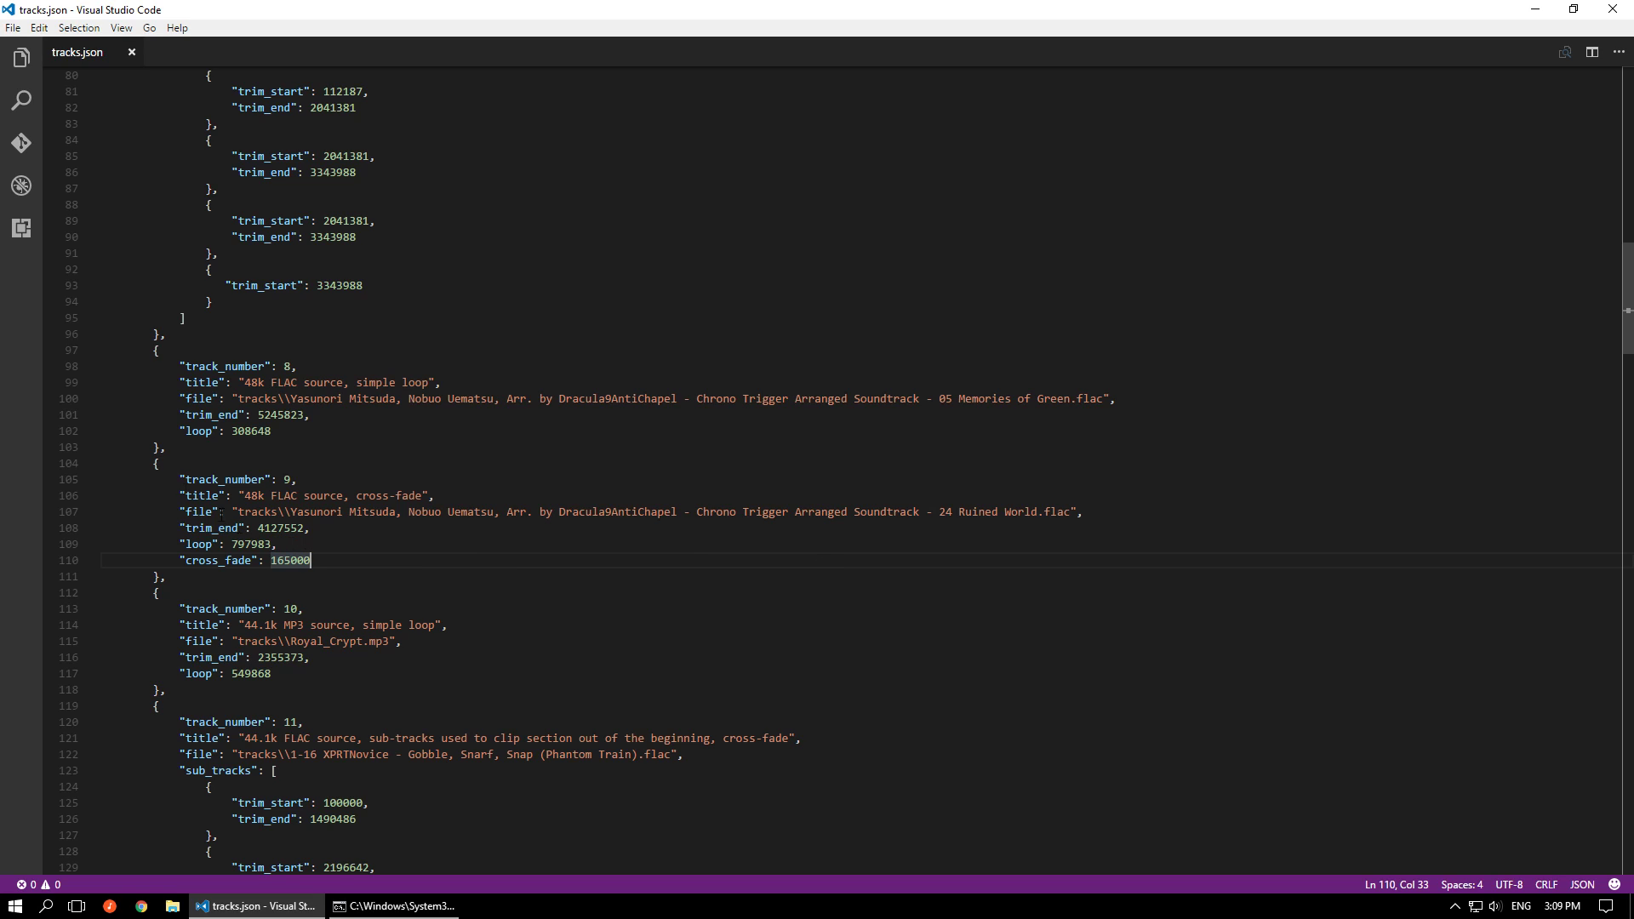
Examine track 10's loop setting and the trim_end of track 11's first sub-track in tracks.json
{"action": "scroll", "coordinate": [418, 558], "scroll_direction": "down", "scroll_amount": 4}
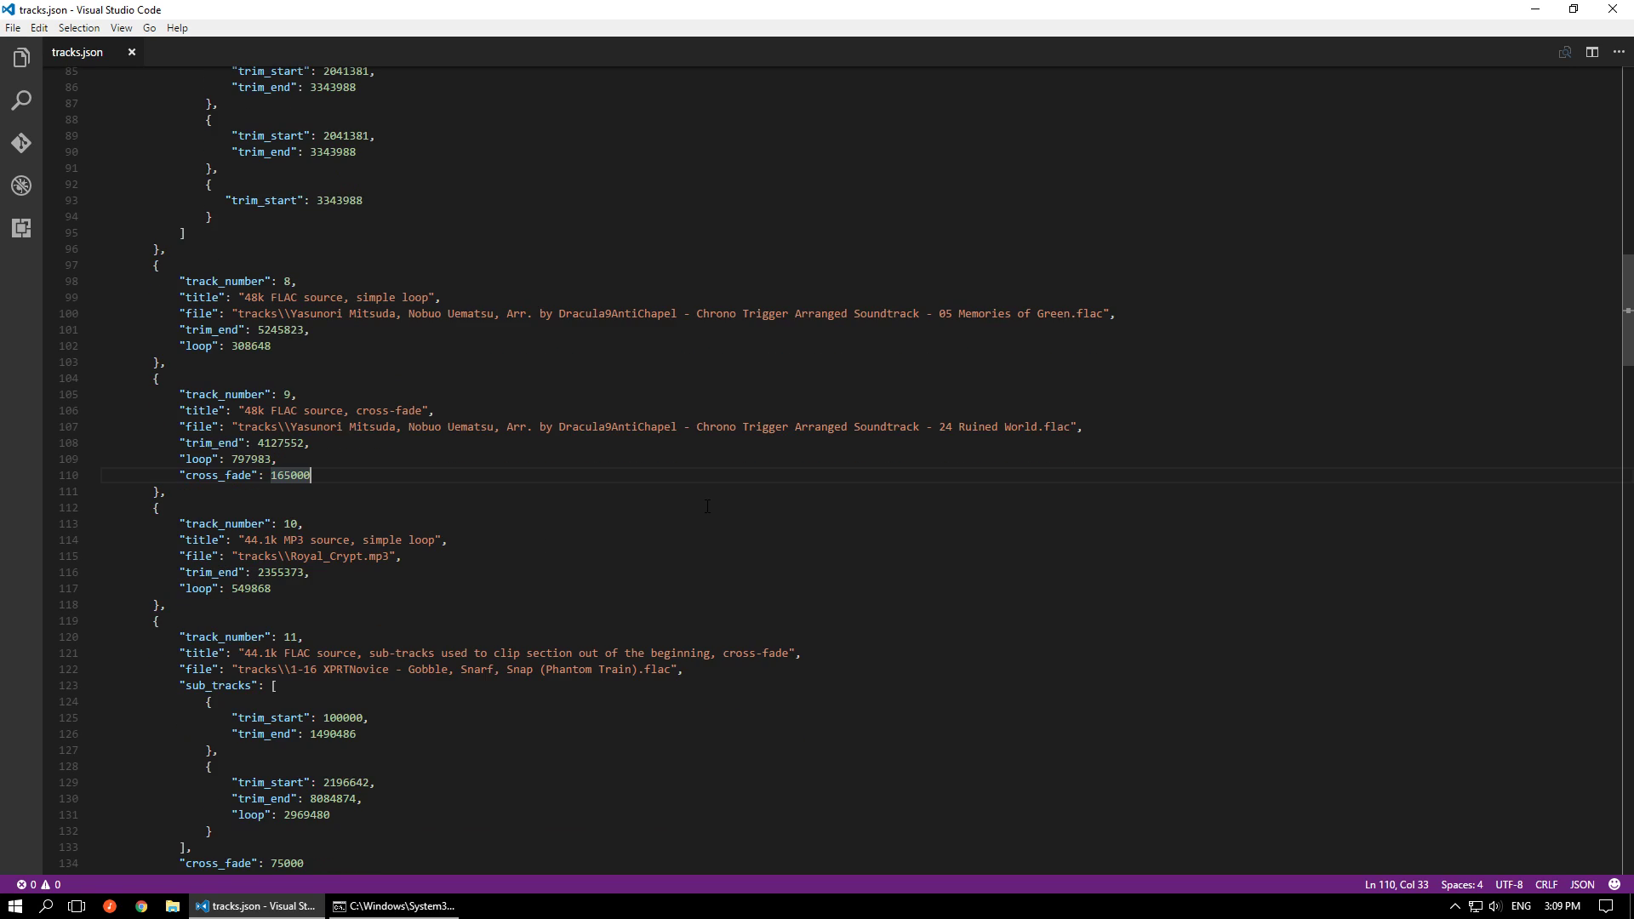
{"action": "left_click", "coordinate": [309, 465]}
{"action": "scroll", "coordinate": [925, 457], "scroll_direction": "down", "scroll_amount": 4}
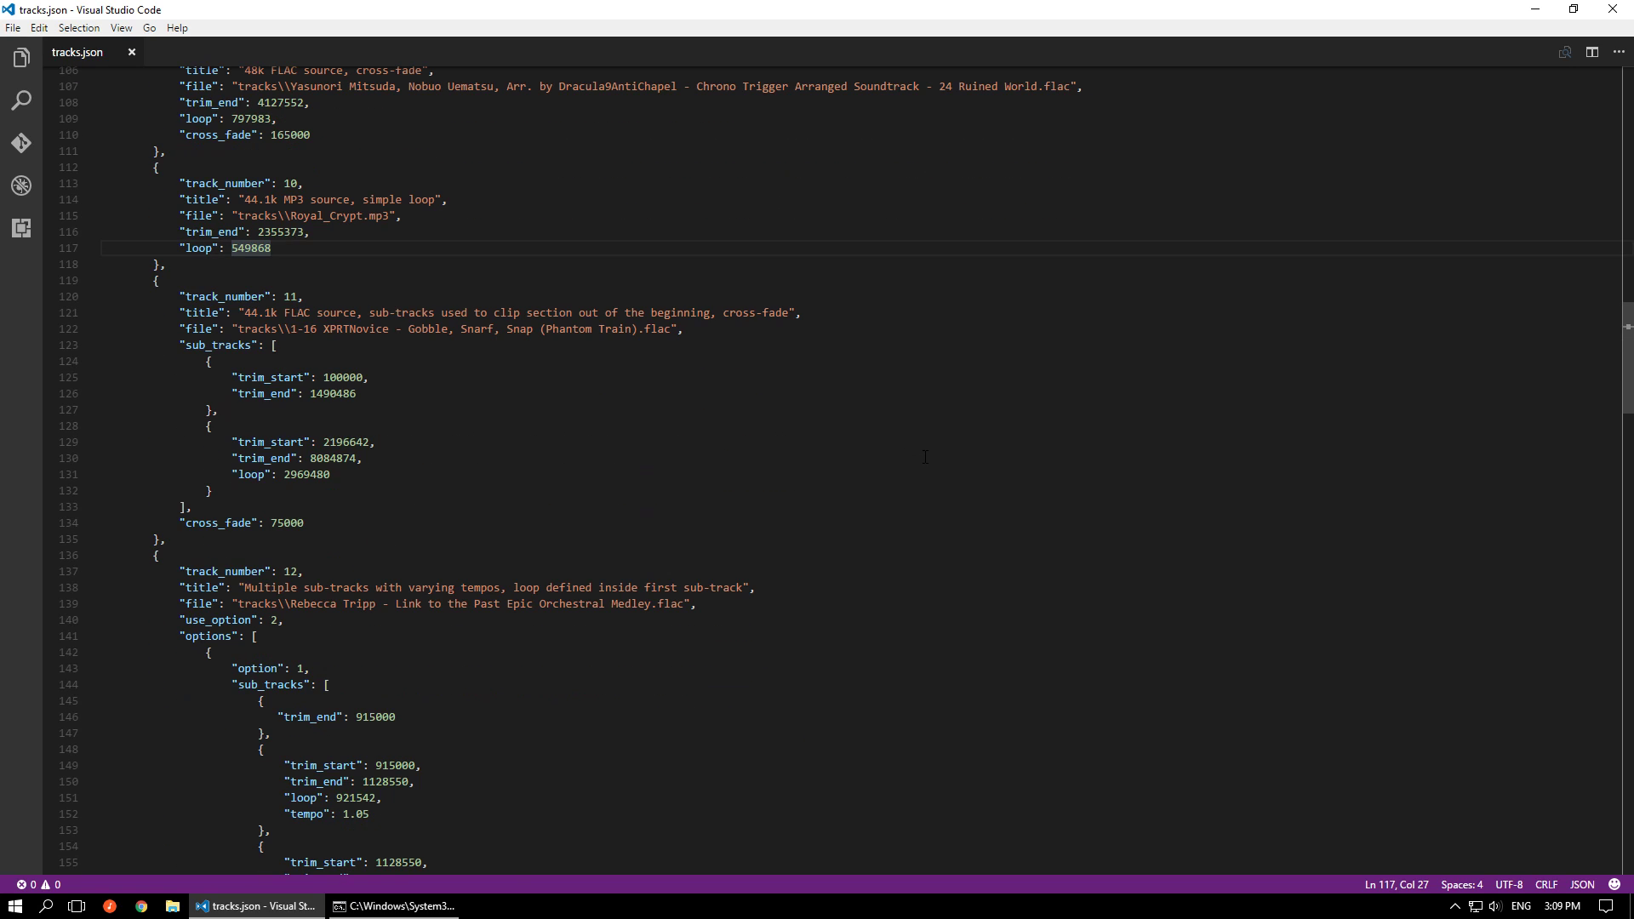
{"action": "scroll", "coordinate": [925, 457], "scroll_direction": "down", "scroll_amount": 2}
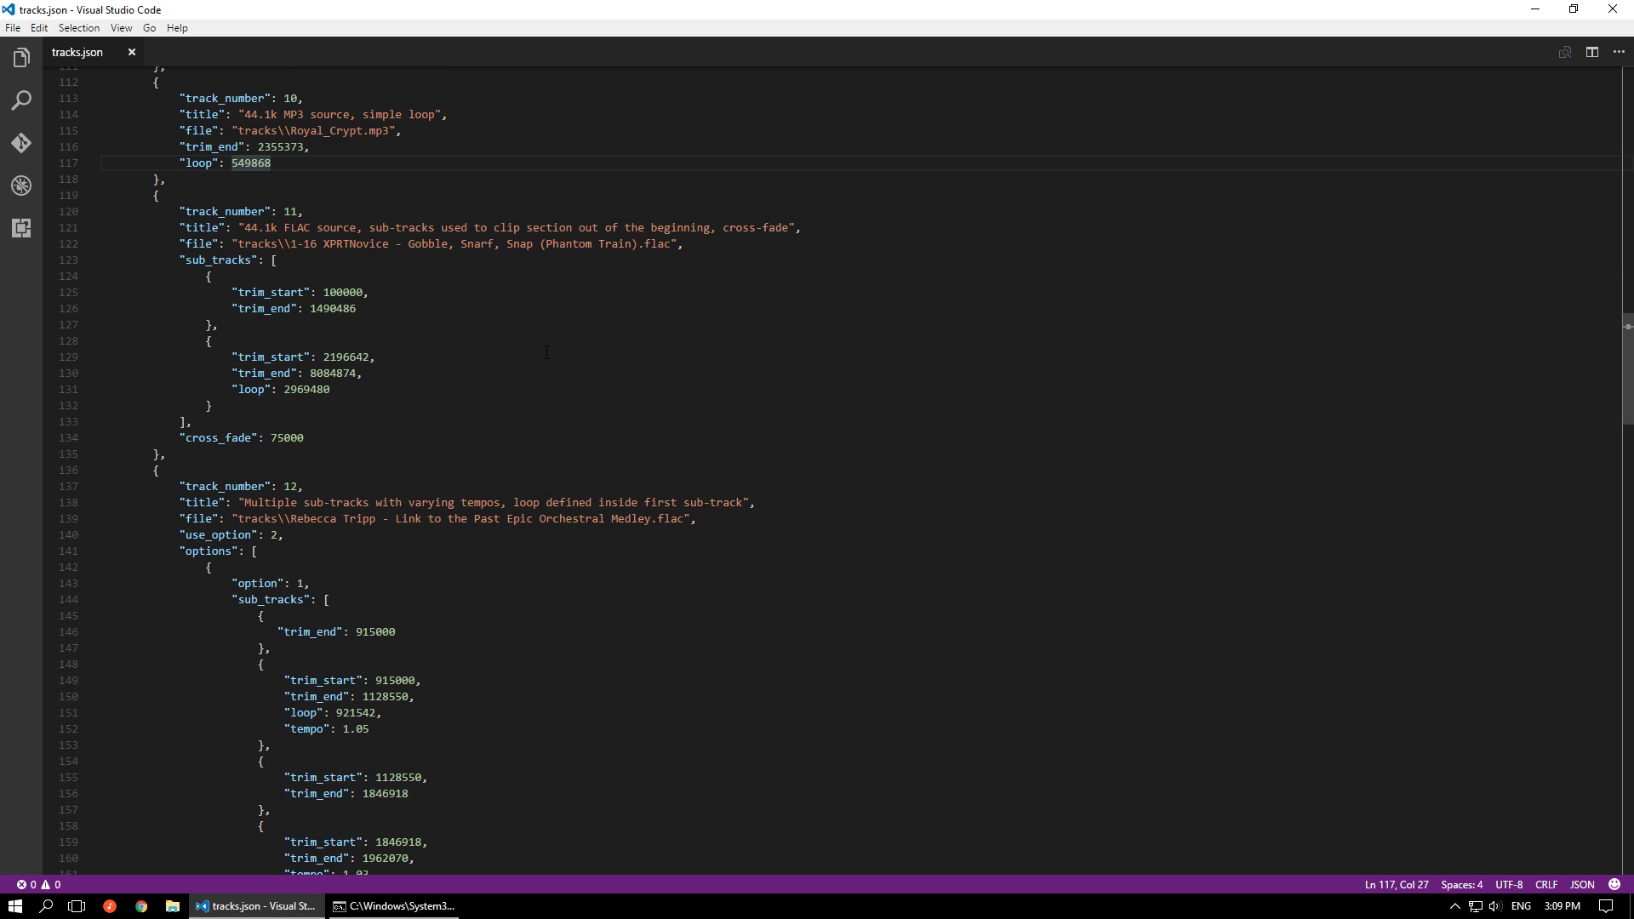
{"action": "left_click", "coordinate": [309, 262]}
{"action": "left_click_drag", "start_coordinate": [310, 311], "coordinate": [324, 312]}
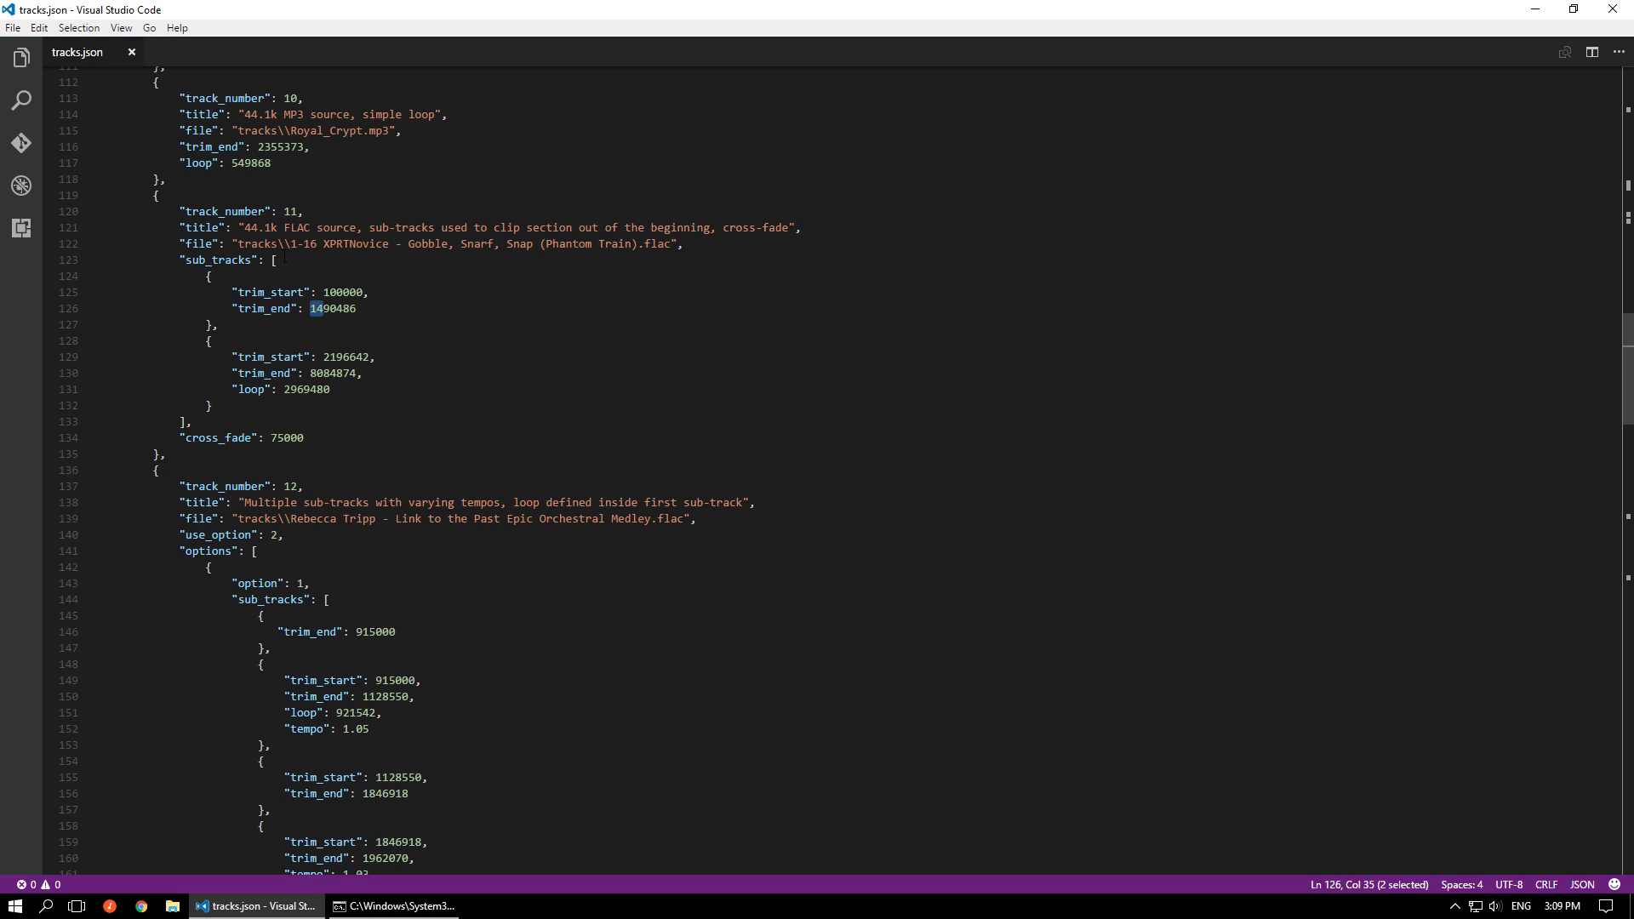
{"action": "double_click", "coordinate": [320, 309]}
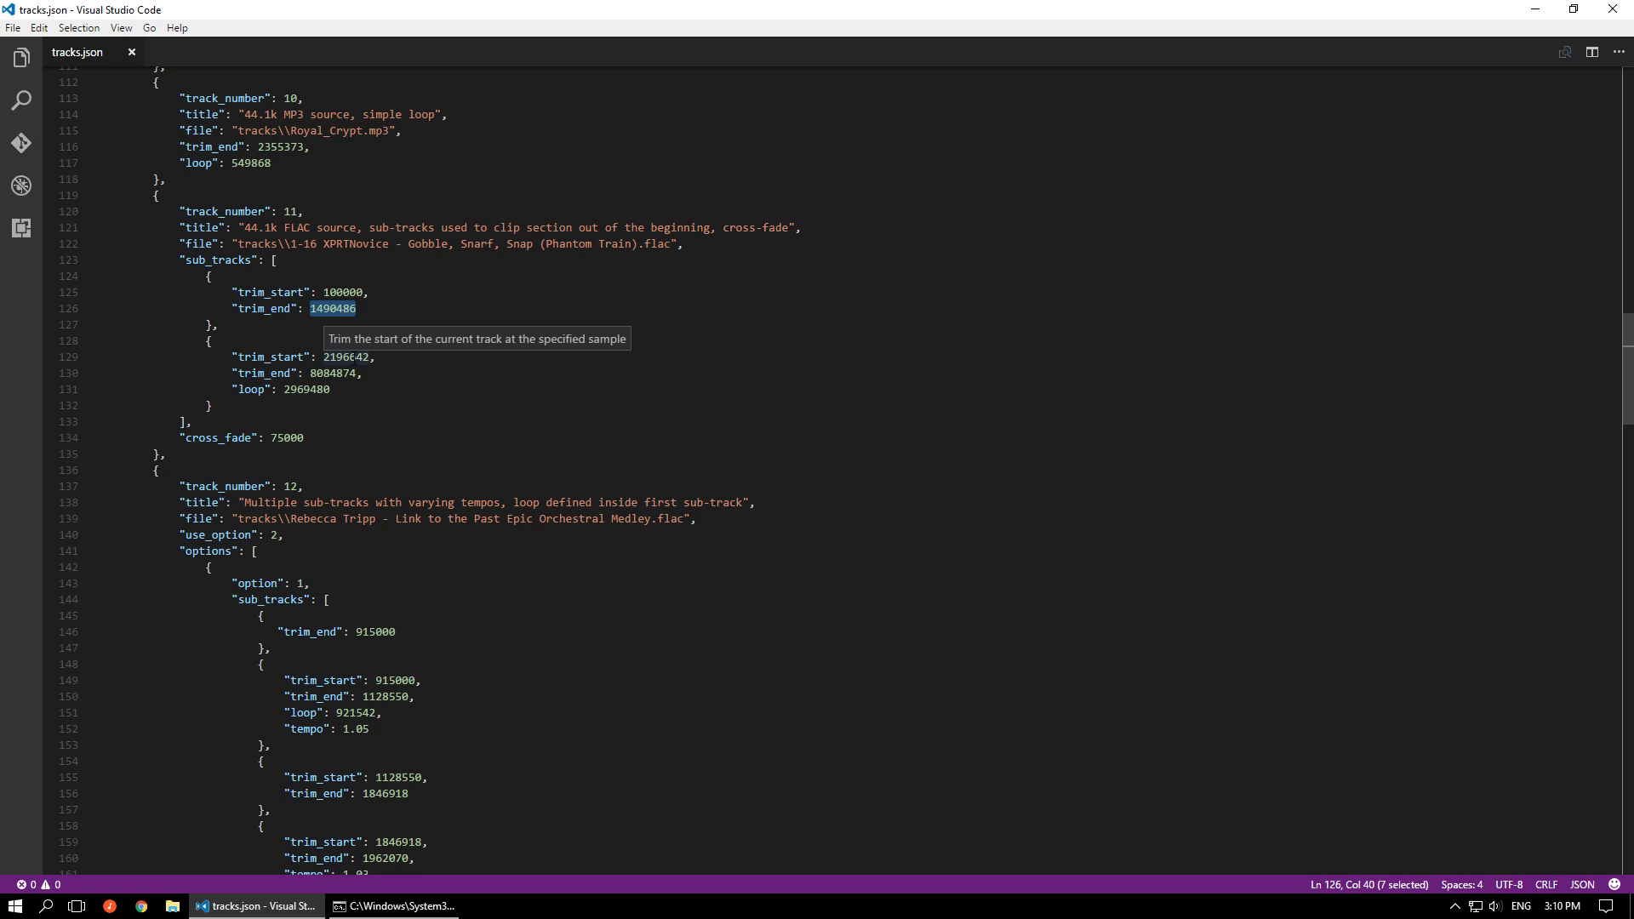
Check how the trim_end and trim_start values of track 7's consecutive sub-tracks line up, for comparison with track 11
{"action": "scroll", "coordinate": [352, 358], "scroll_direction": "up", "scroll_amount": 13}
{"action": "left_click", "coordinate": [330, 235]}
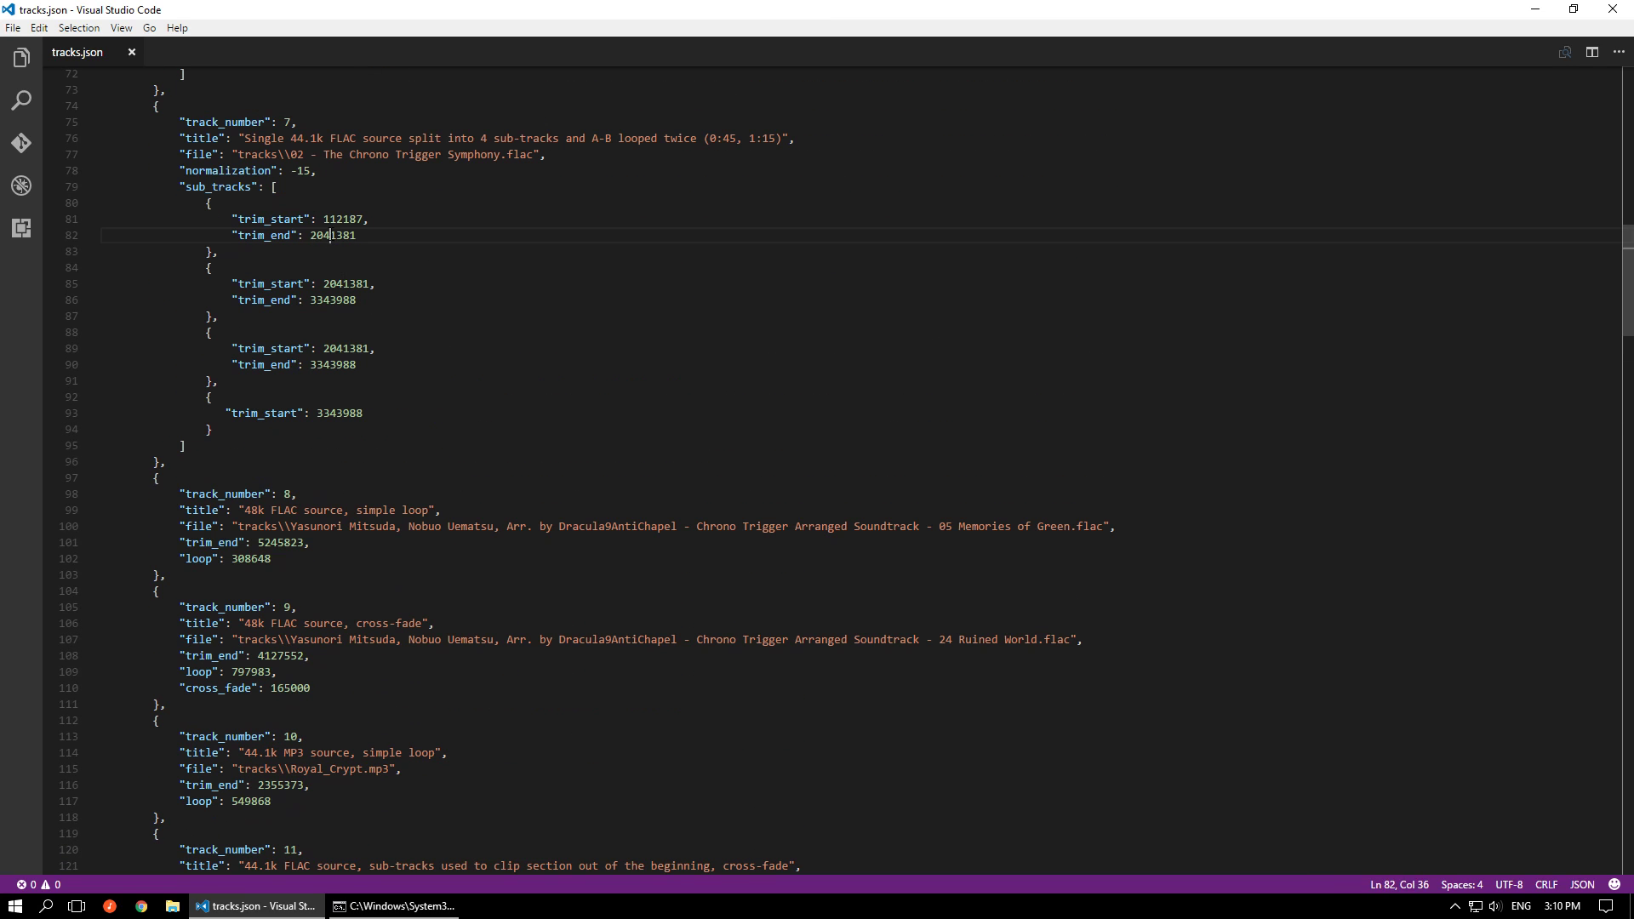
{"action": "double_click", "coordinate": [347, 283]}
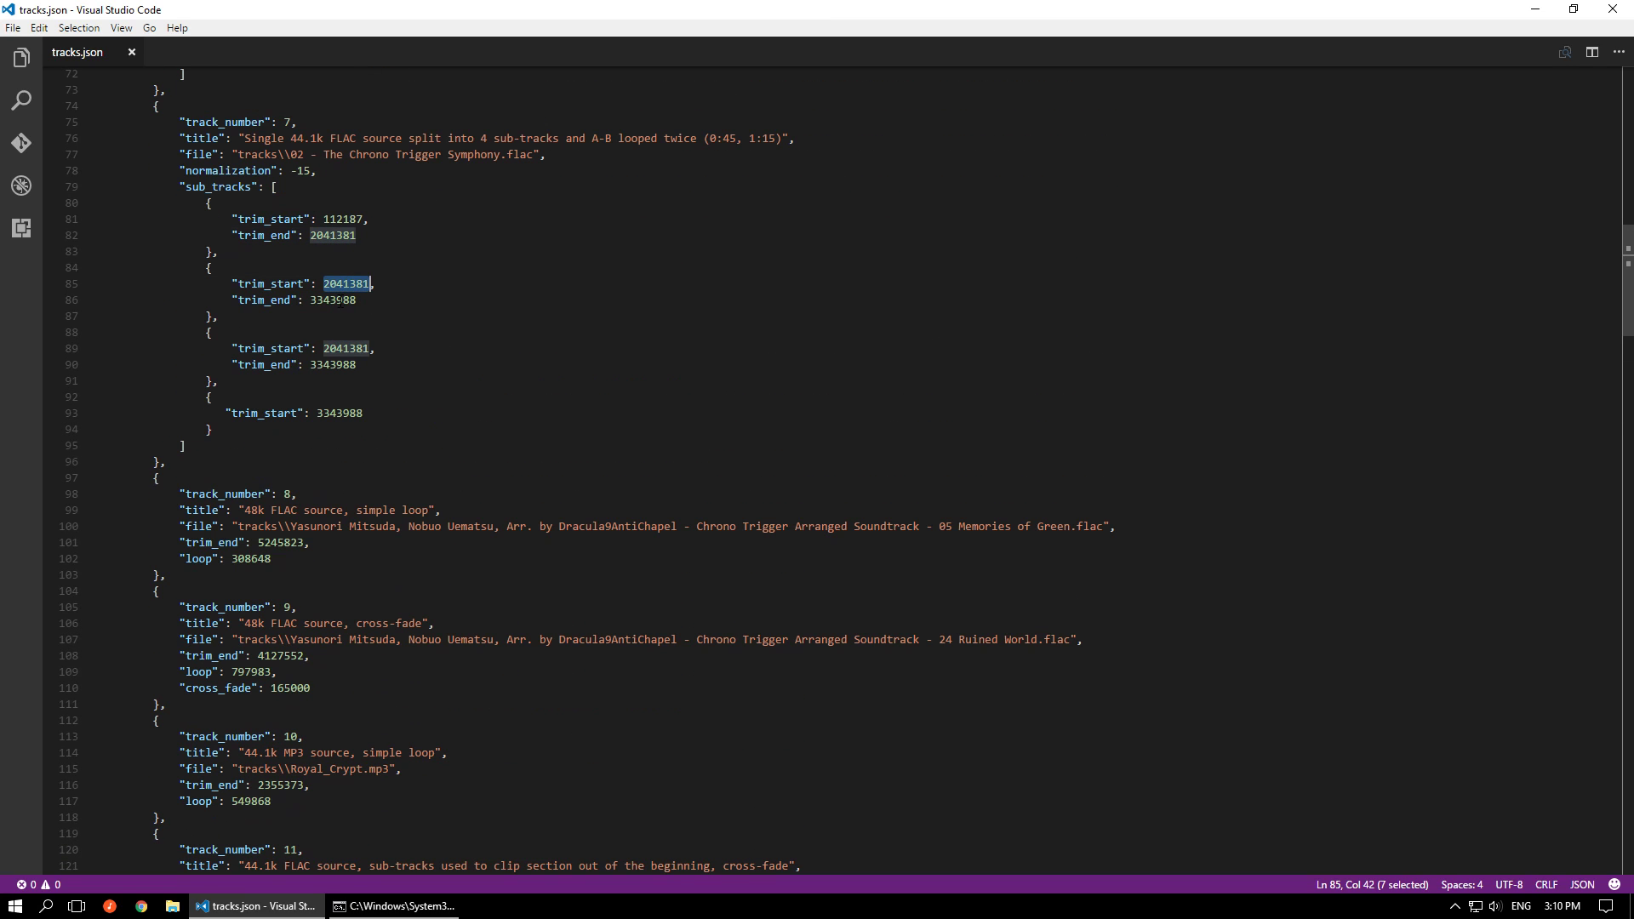
{"action": "left_click", "coordinate": [353, 364]}
{"action": "double_click", "coordinate": [347, 414]}
{"action": "scroll", "coordinate": [411, 392], "scroll_direction": "down", "scroll_amount": 12}
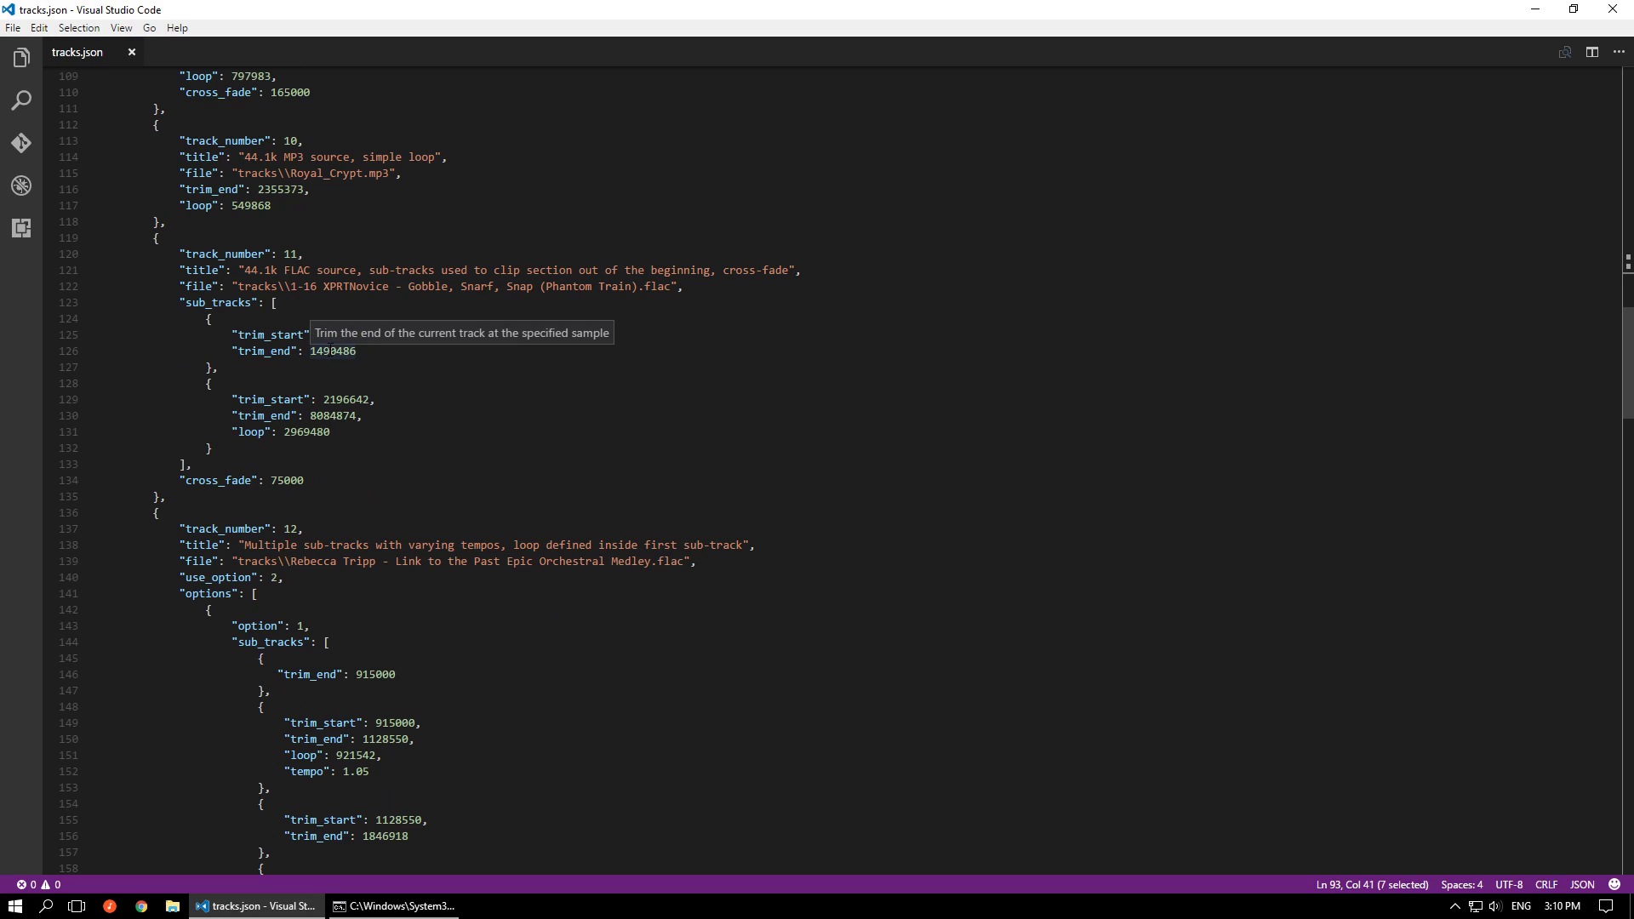
Examine track 11's first trim_end, the second sub-track's trim_start and loop, and the track-level cross_fade setting
{"action": "double_click", "coordinate": [337, 350]}
{"action": "double_click", "coordinate": [344, 399]}
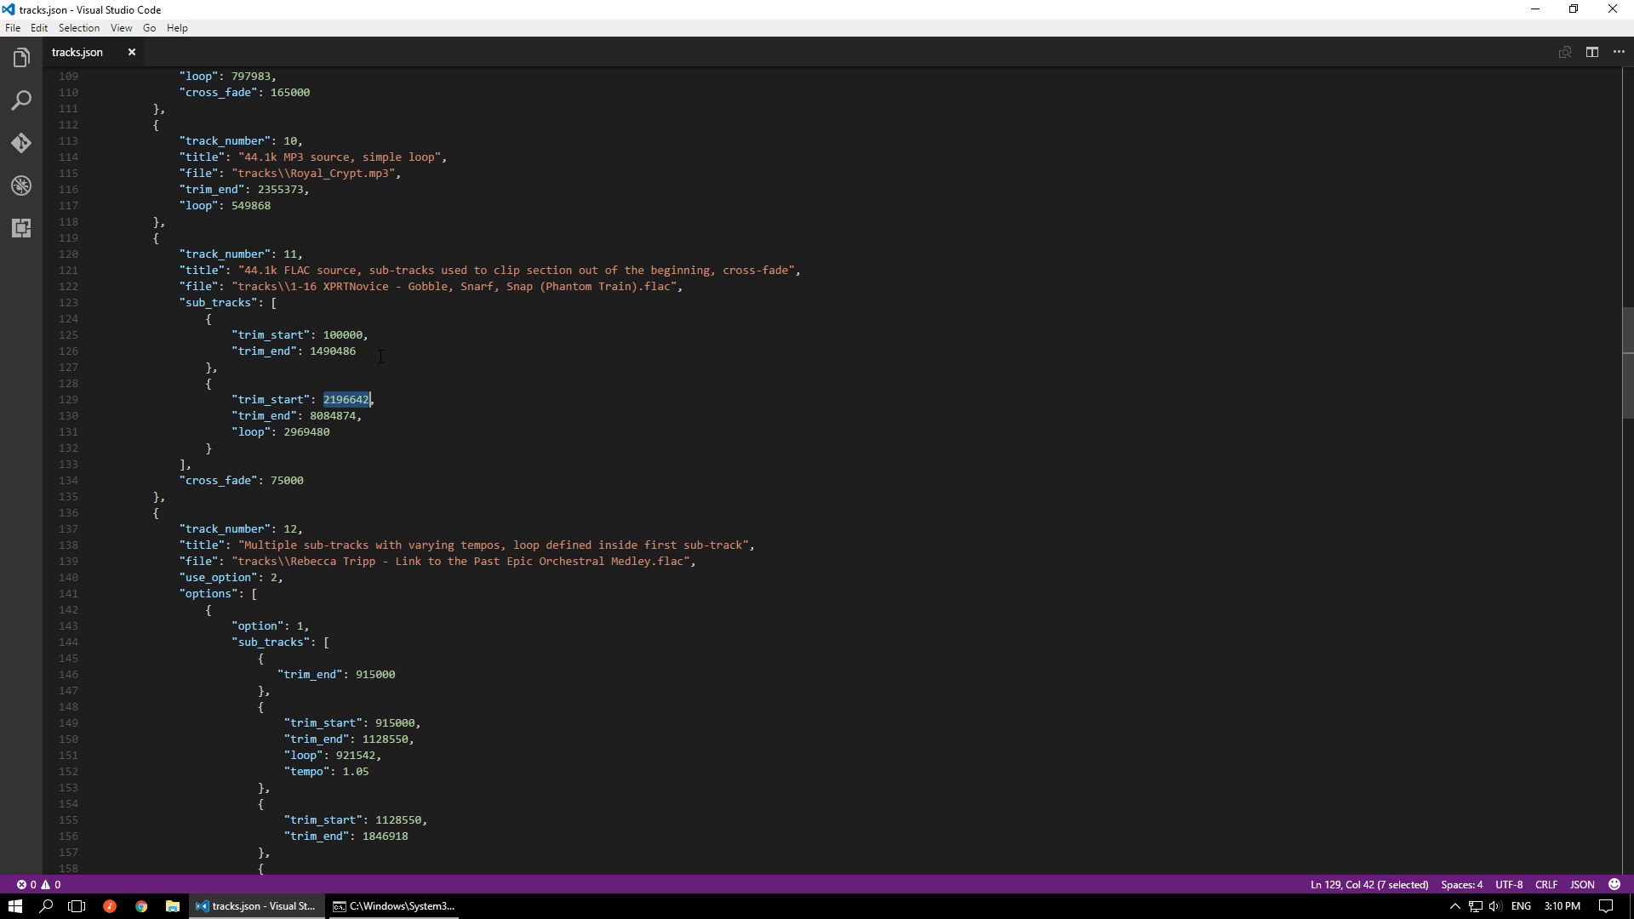
{"action": "double_click", "coordinate": [306, 432]}
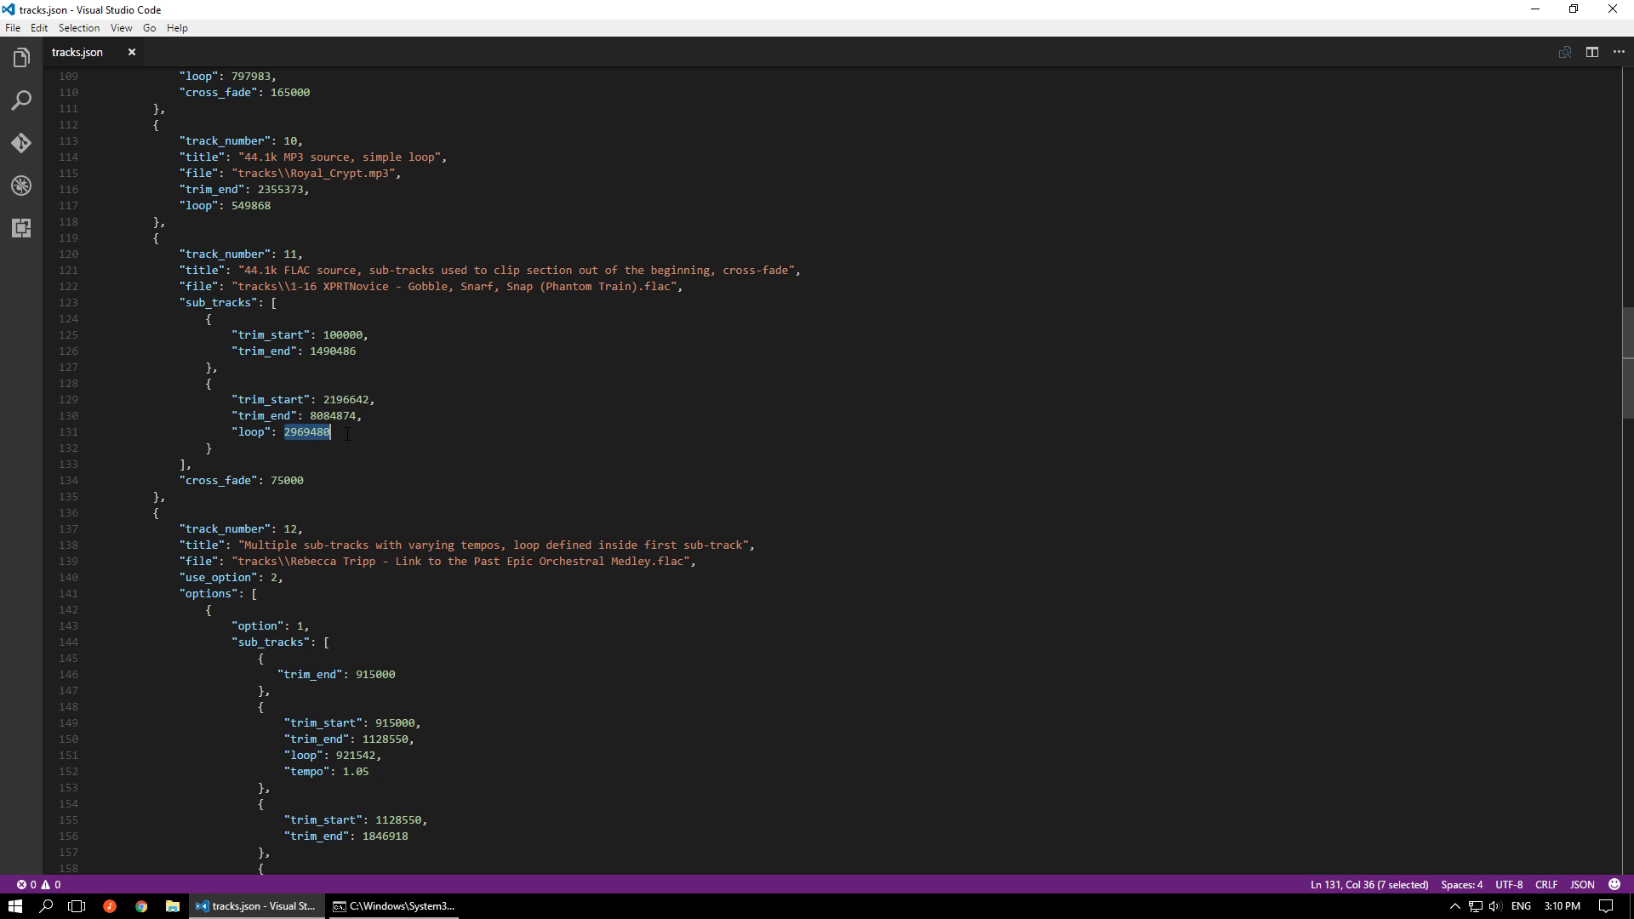
{"action": "left_click_drag", "start_coordinate": [347, 433], "coordinate": [231, 434]}
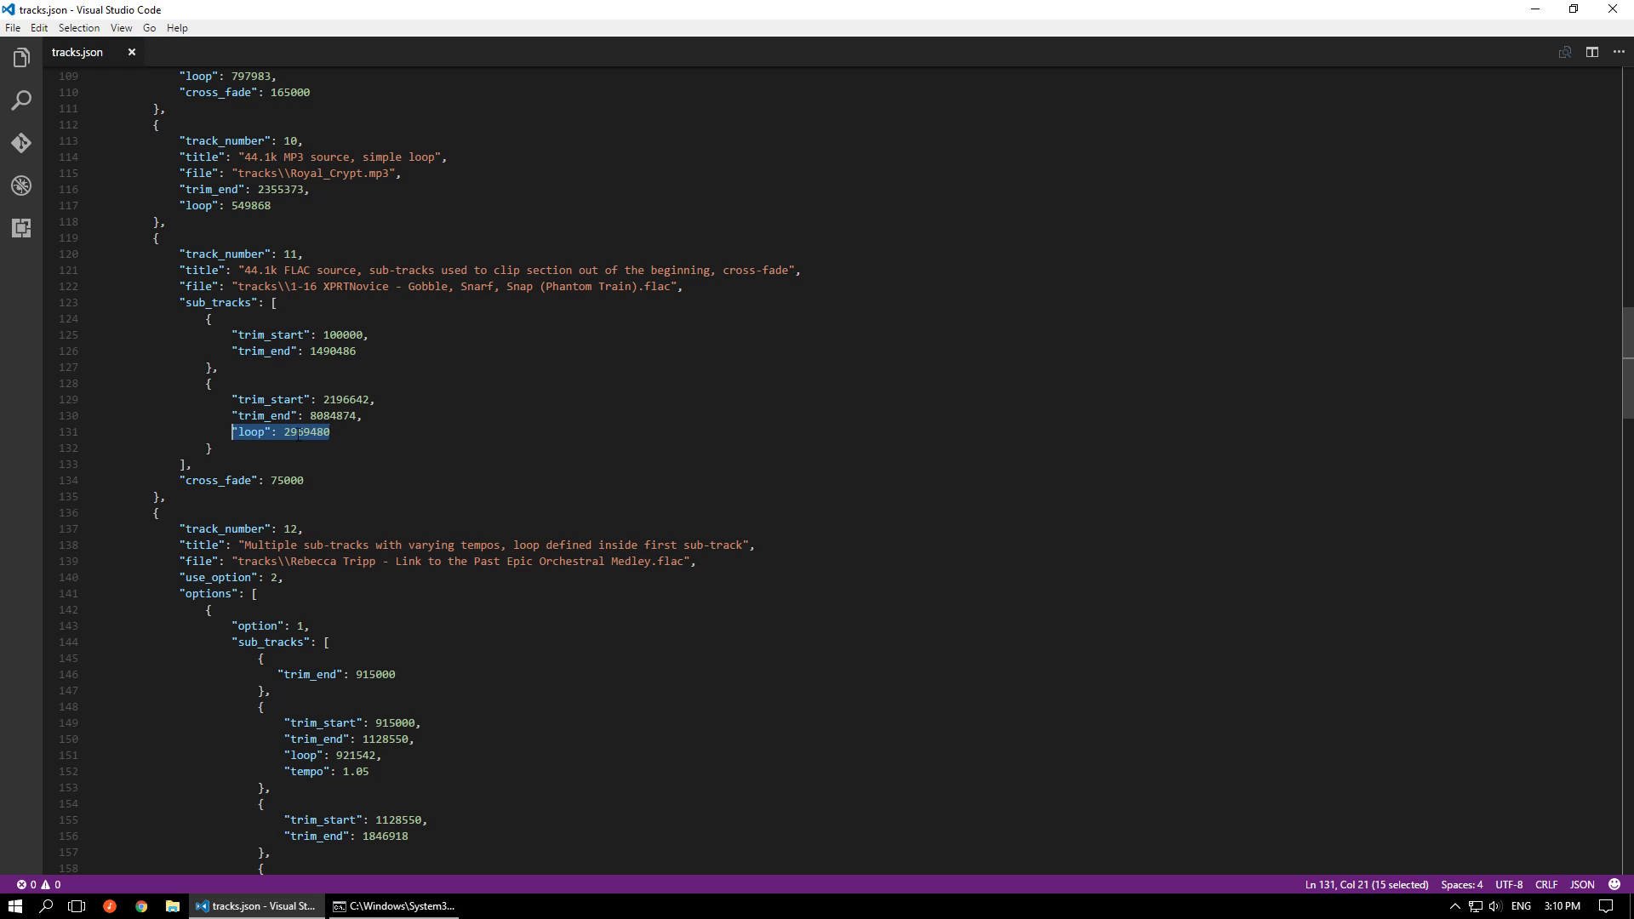
{"action": "mouse_move", "coordinate": [288, 433]}
{"action": "left_click", "coordinate": [368, 399]}
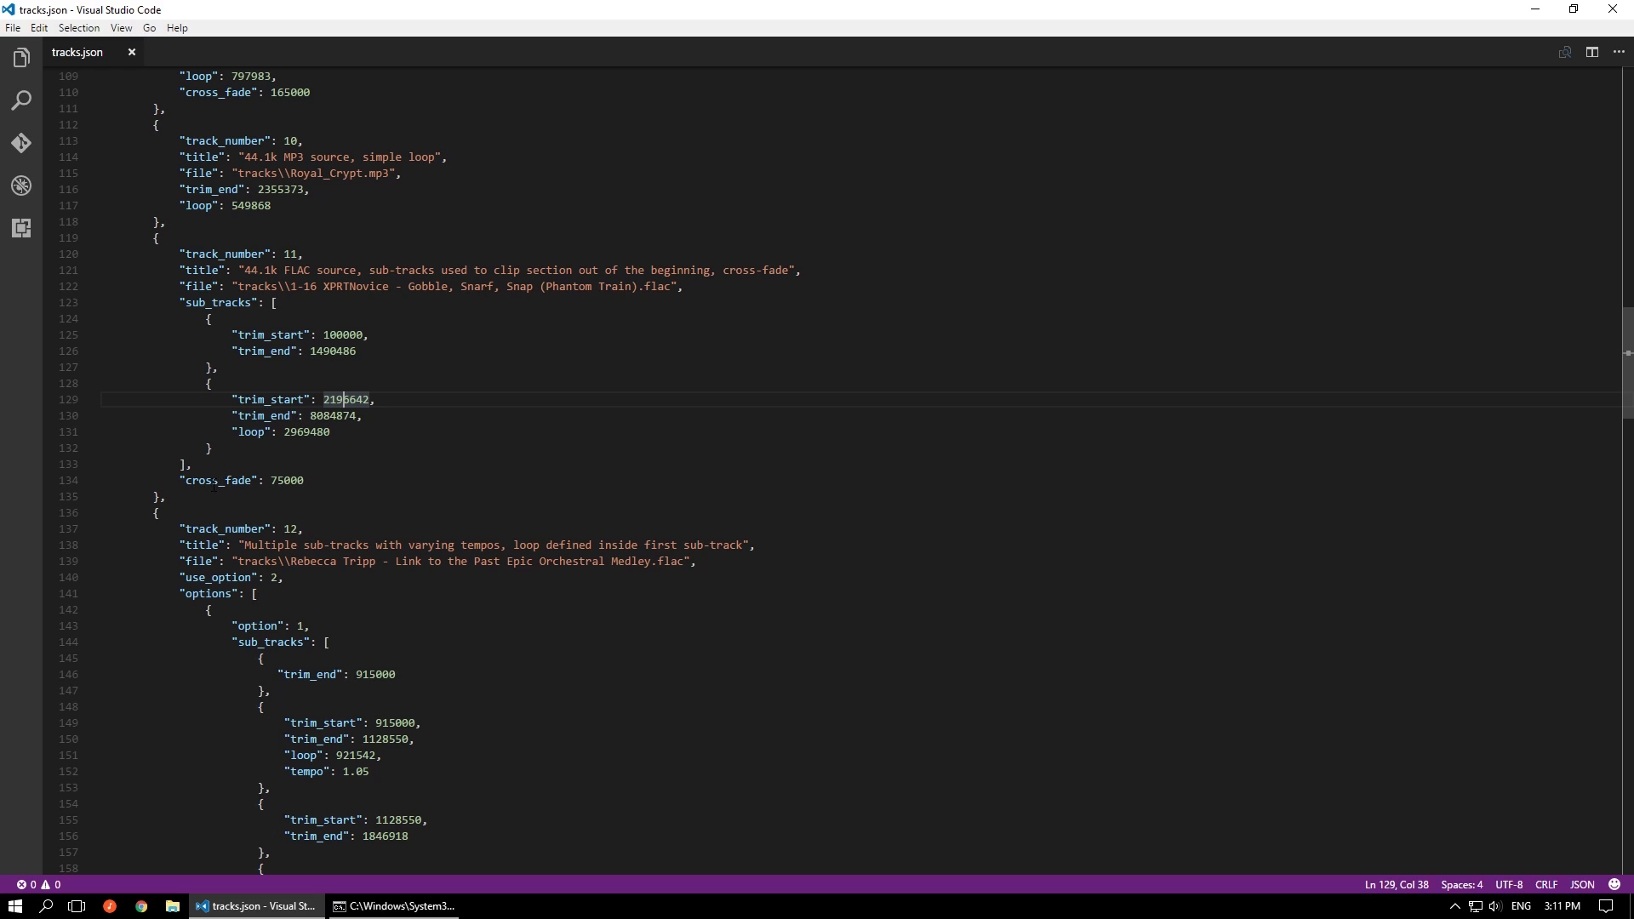
{"action": "mouse_move", "coordinate": [222, 481]}
{"action": "left_click_drag", "start_coordinate": [314, 481], "coordinate": [179, 482]}
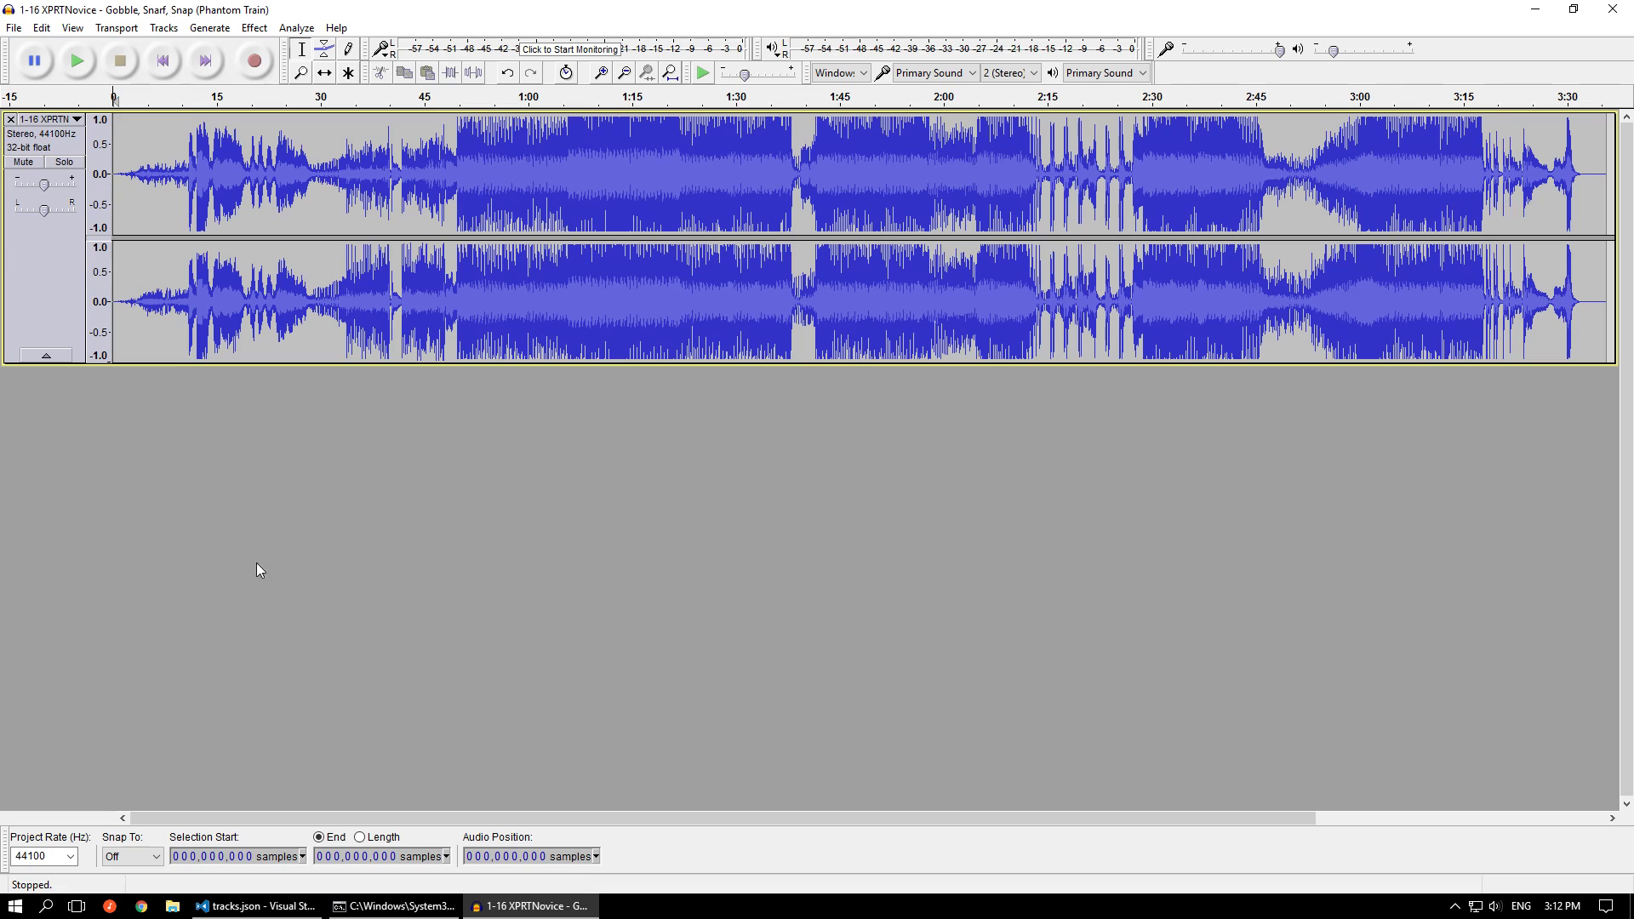
Look up the first sub-track's trim_start in tracks.json and set the selection start in Audacity to 100,000 samples
{"action": "left_click", "coordinate": [255, 906]}
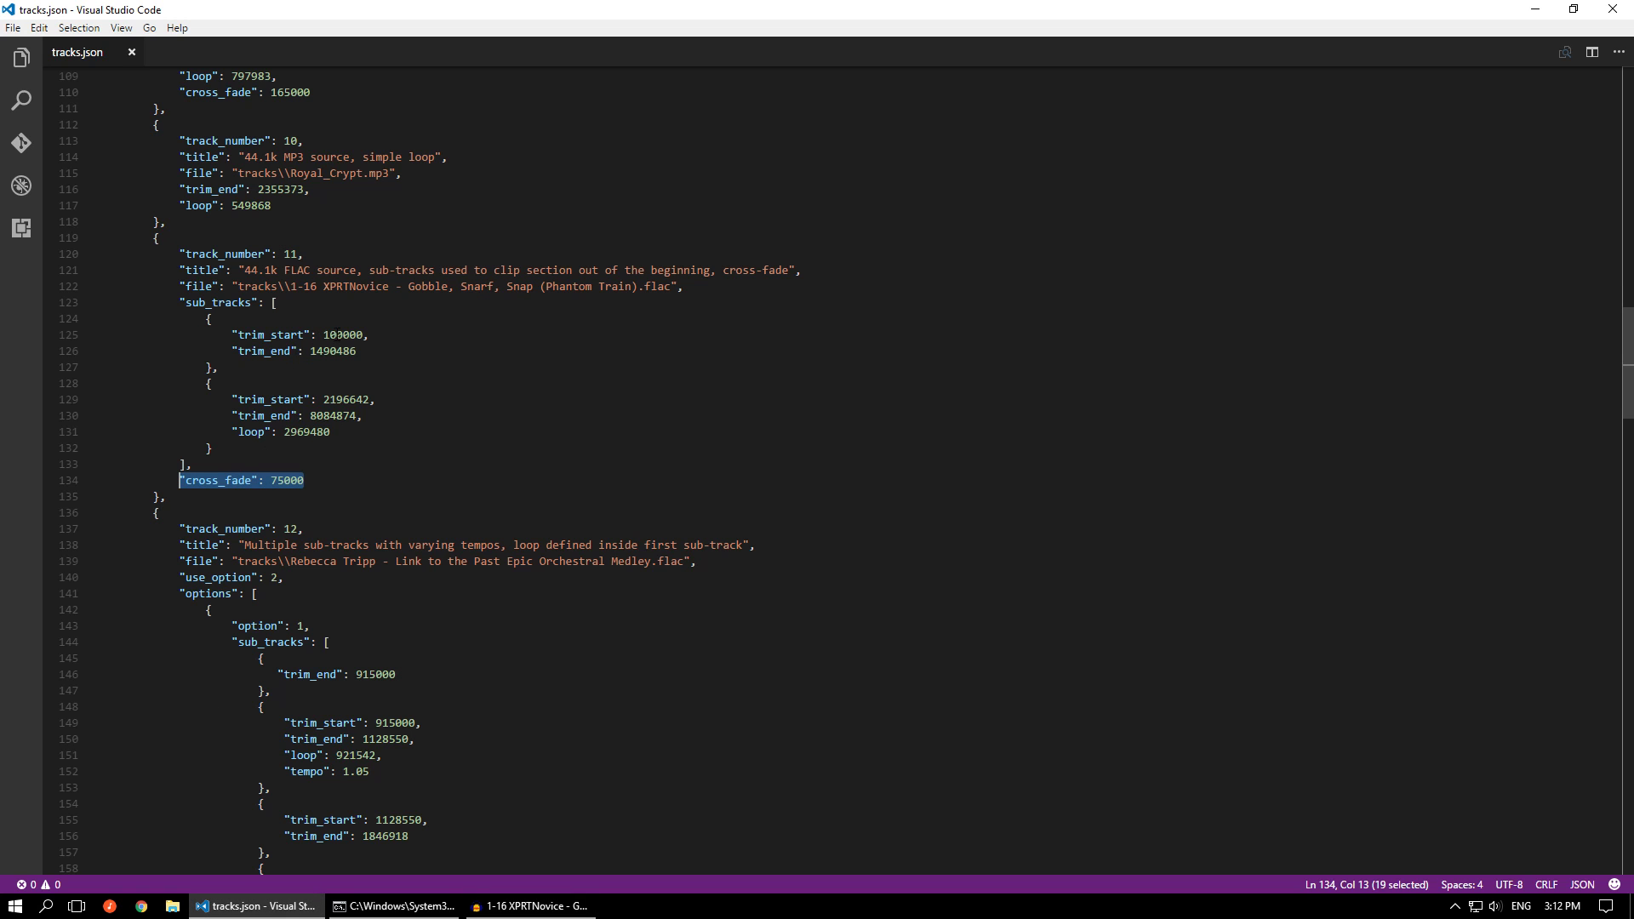
{"action": "double_click", "coordinate": [343, 335]}
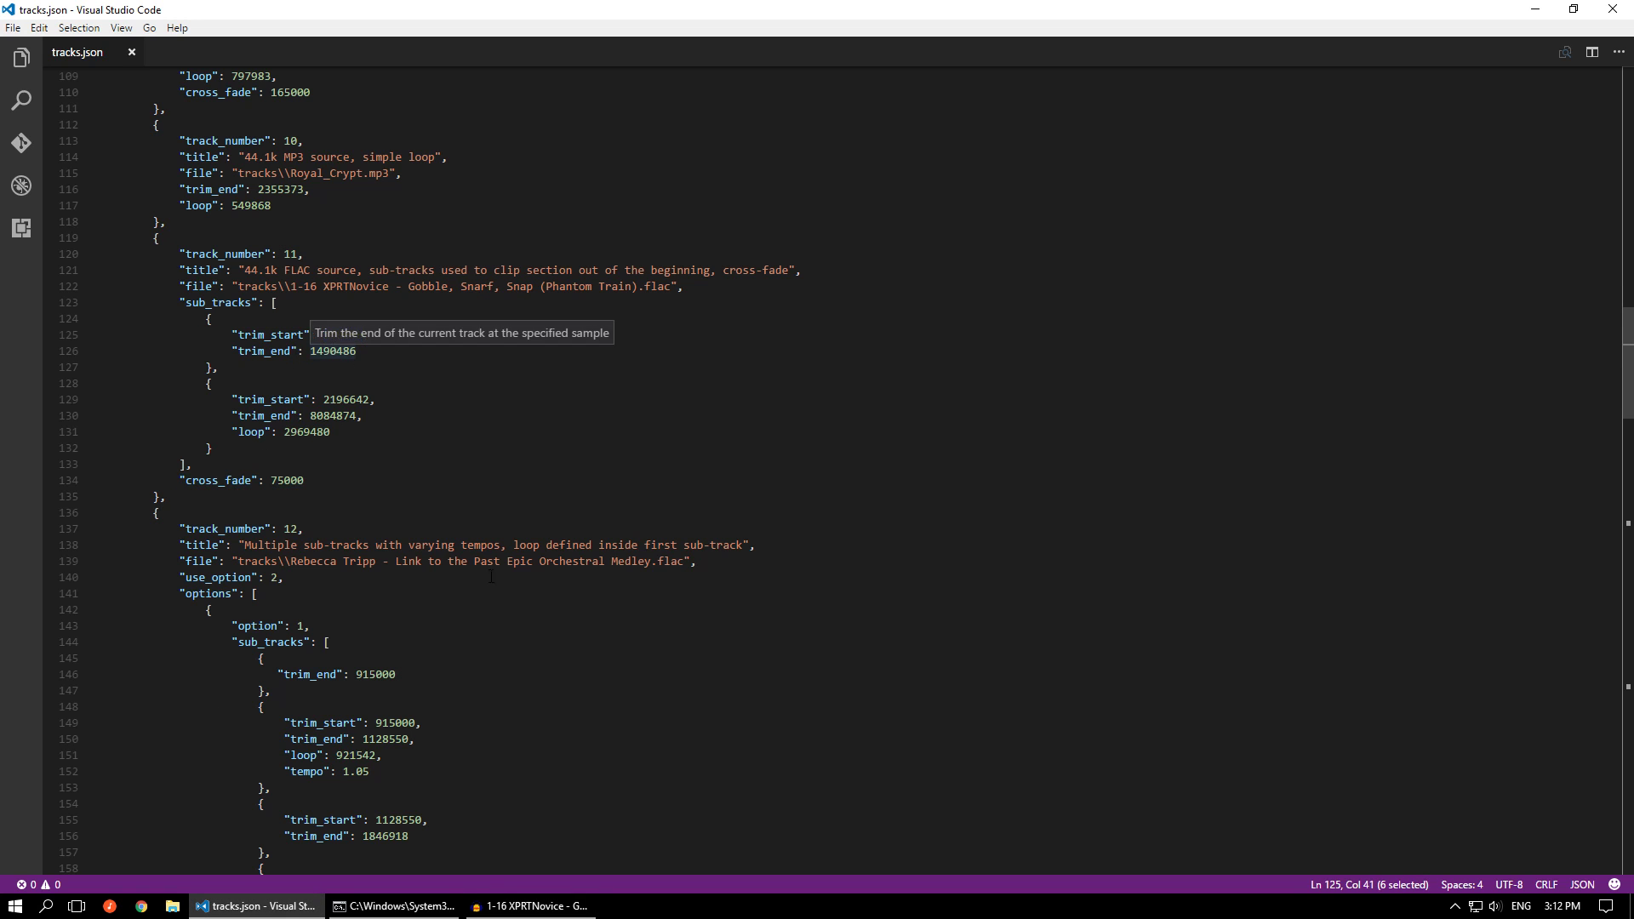
{"action": "left_click", "coordinate": [532, 905]}
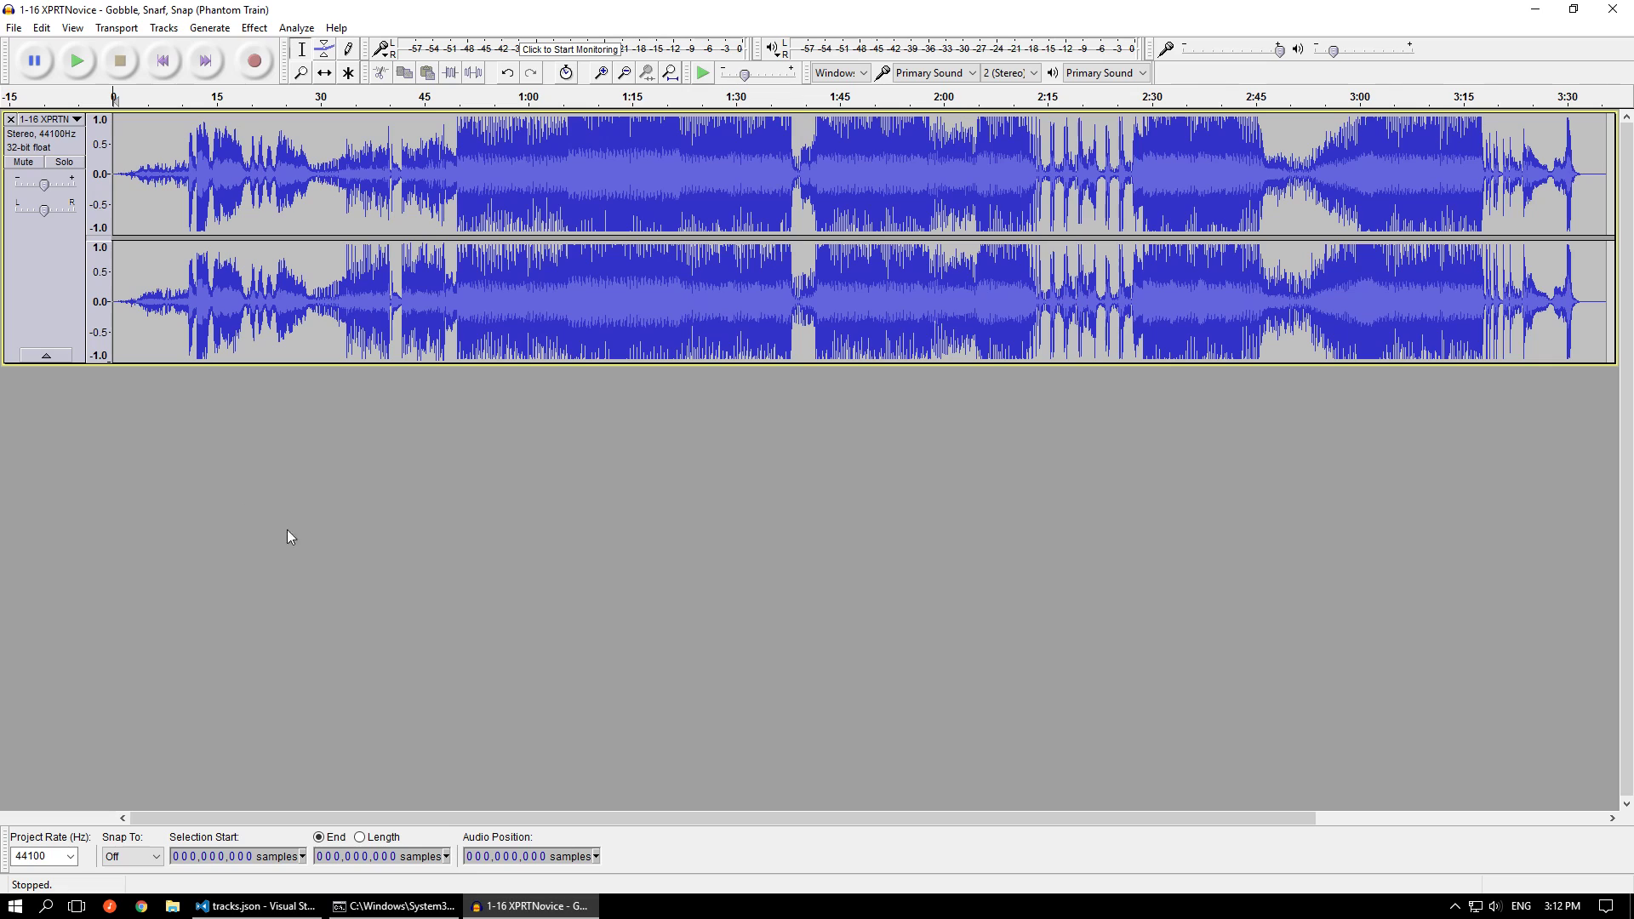
{"action": "left_click", "coordinate": [204, 857]}
{"action": "type", "text": "1"}
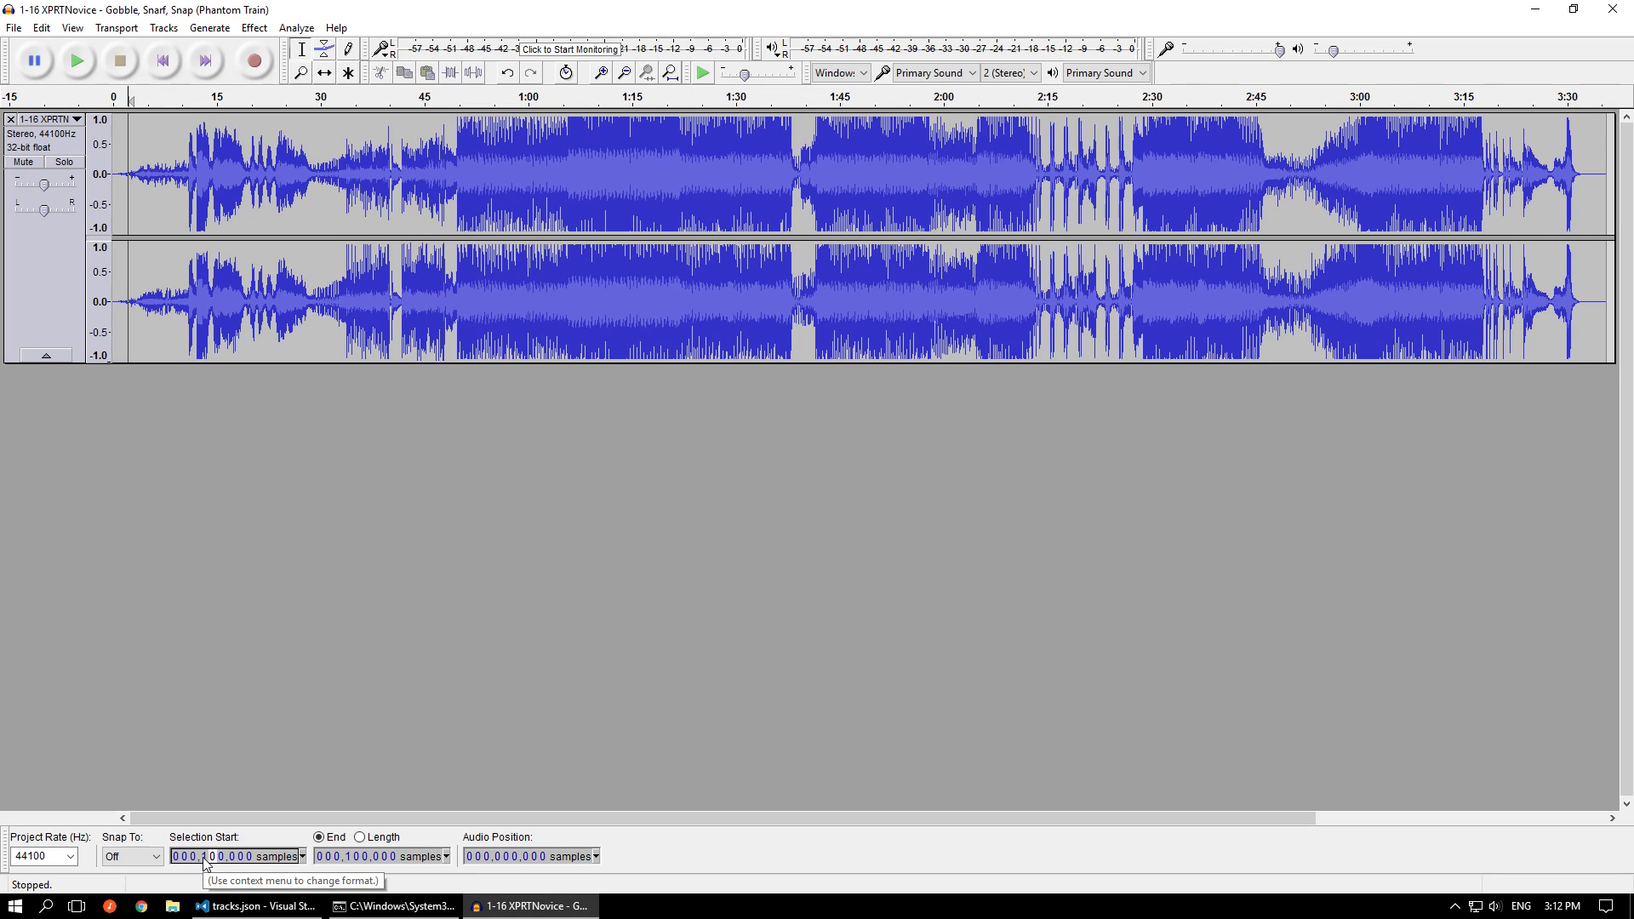
Look up the second sub-track's trim_end in tracks.json and set the selection end in Audacity to 8,084,874 samples
{"action": "left_click", "coordinate": [255, 905]}
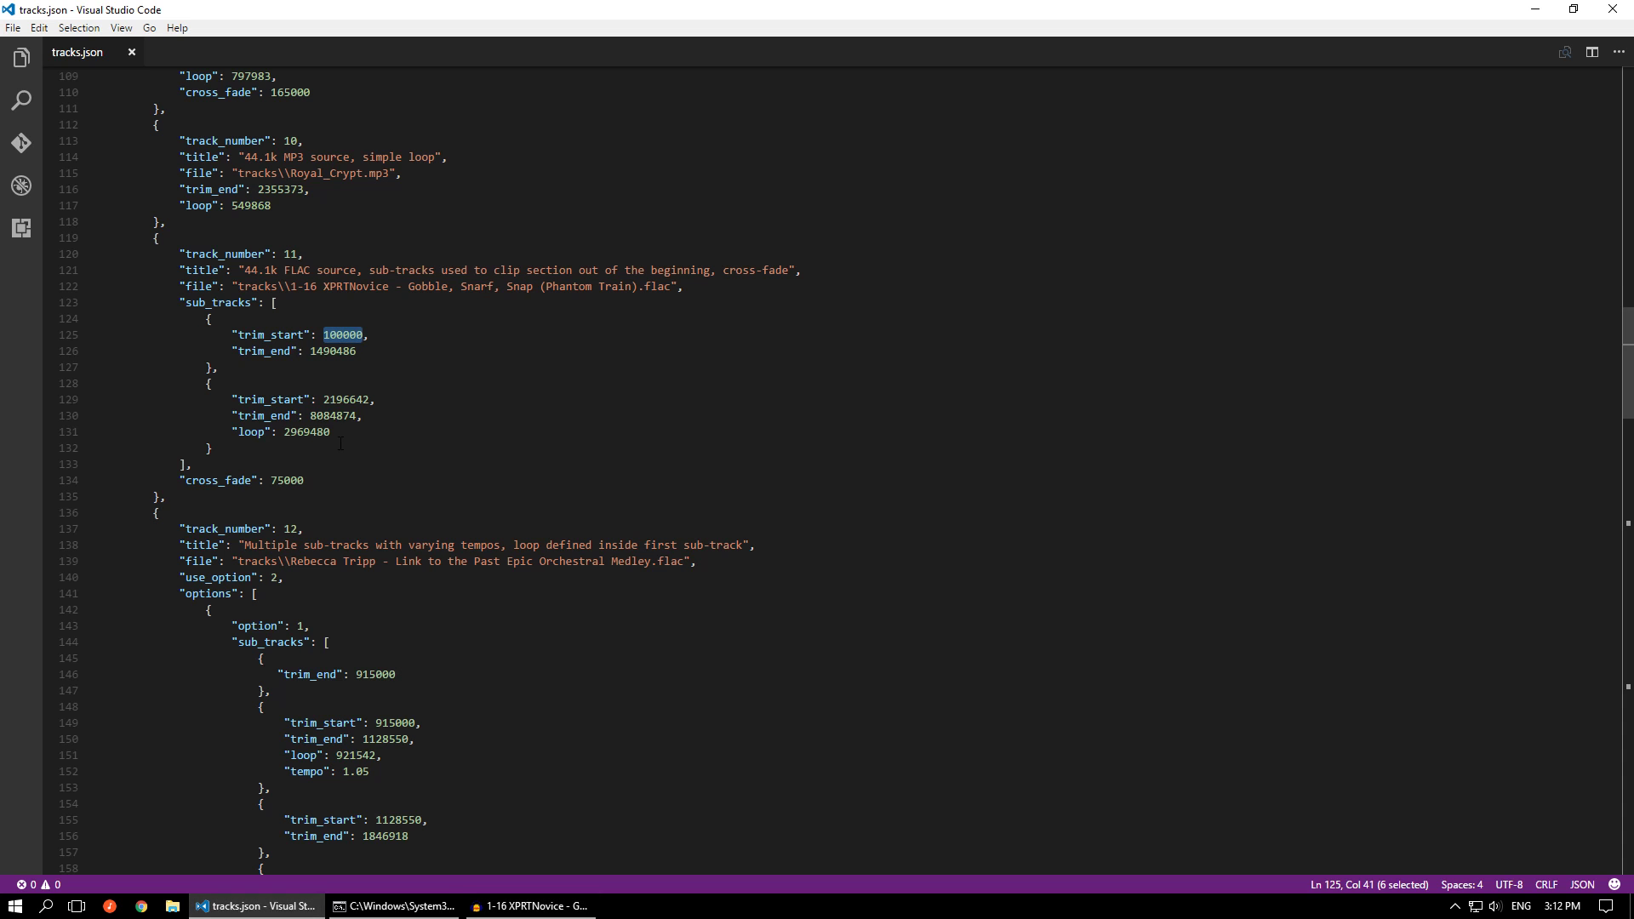
{"action": "double_click", "coordinate": [315, 415]}
{"action": "key", "text": "ctrl+c"}
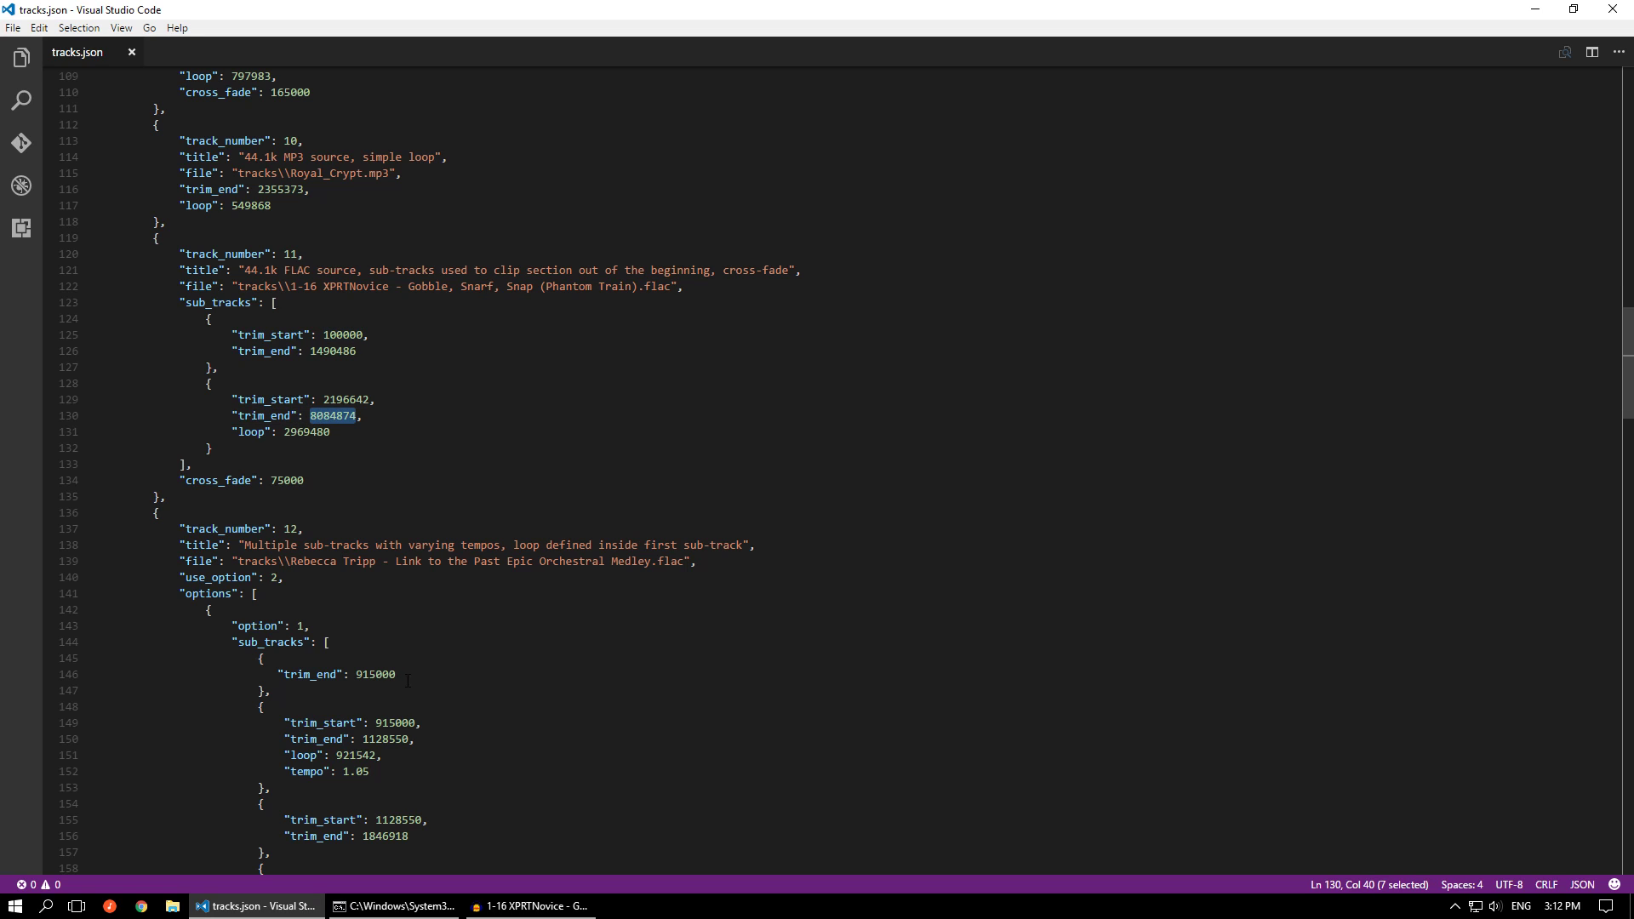
{"action": "left_click", "coordinate": [523, 905]}
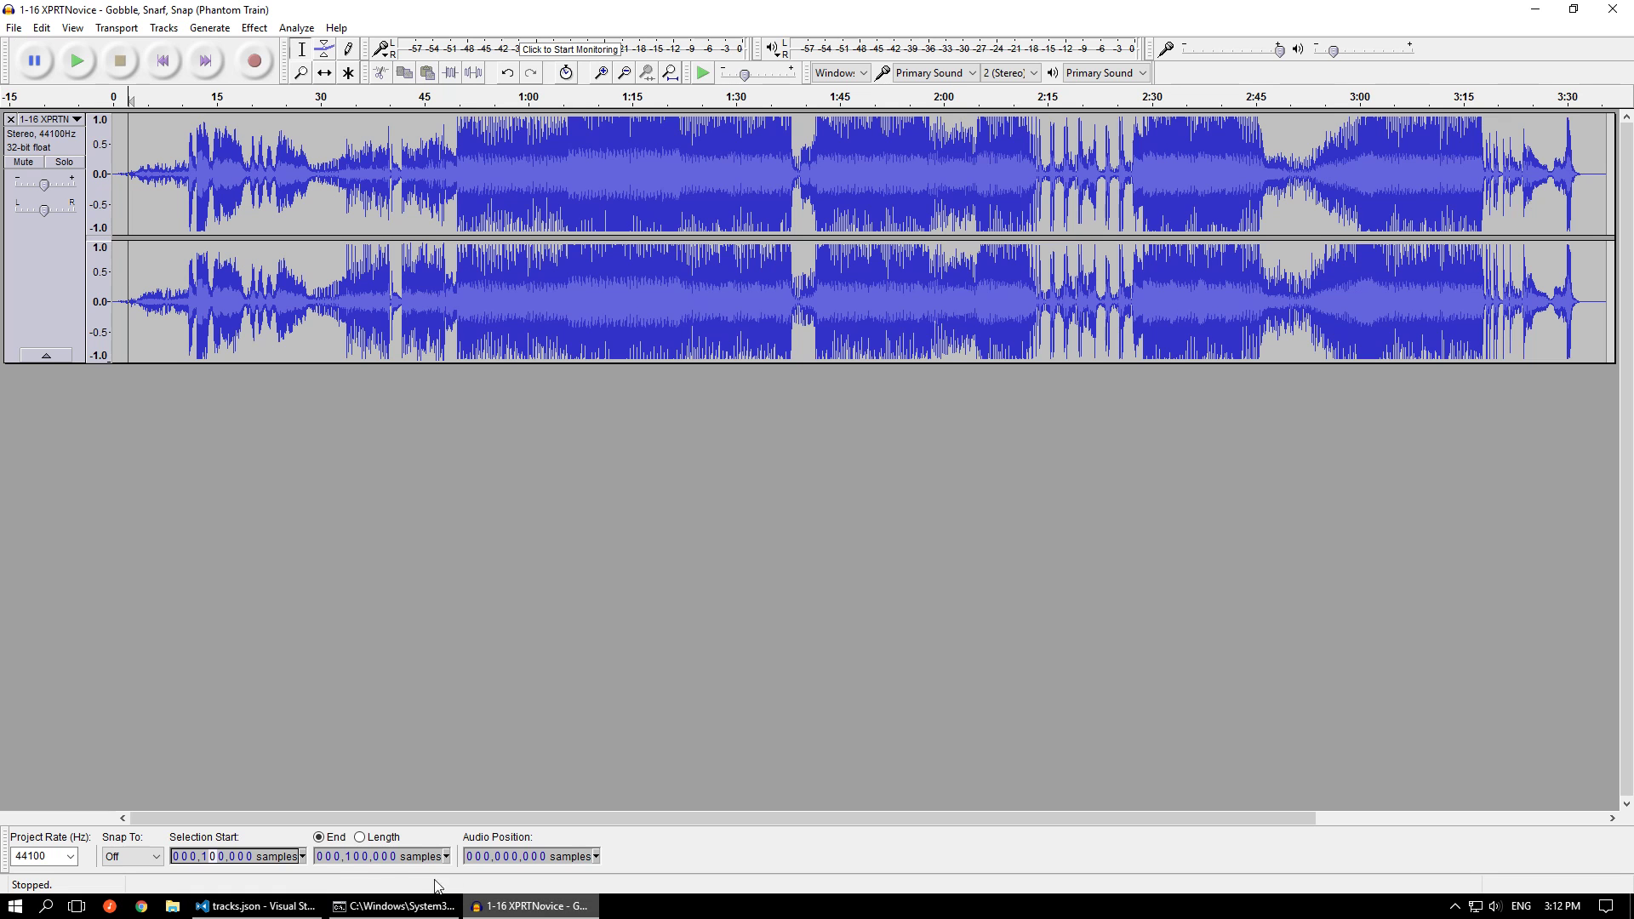
{"action": "left_click", "coordinate": [339, 856]}
{"action": "key", "text": "ctrl+v"}
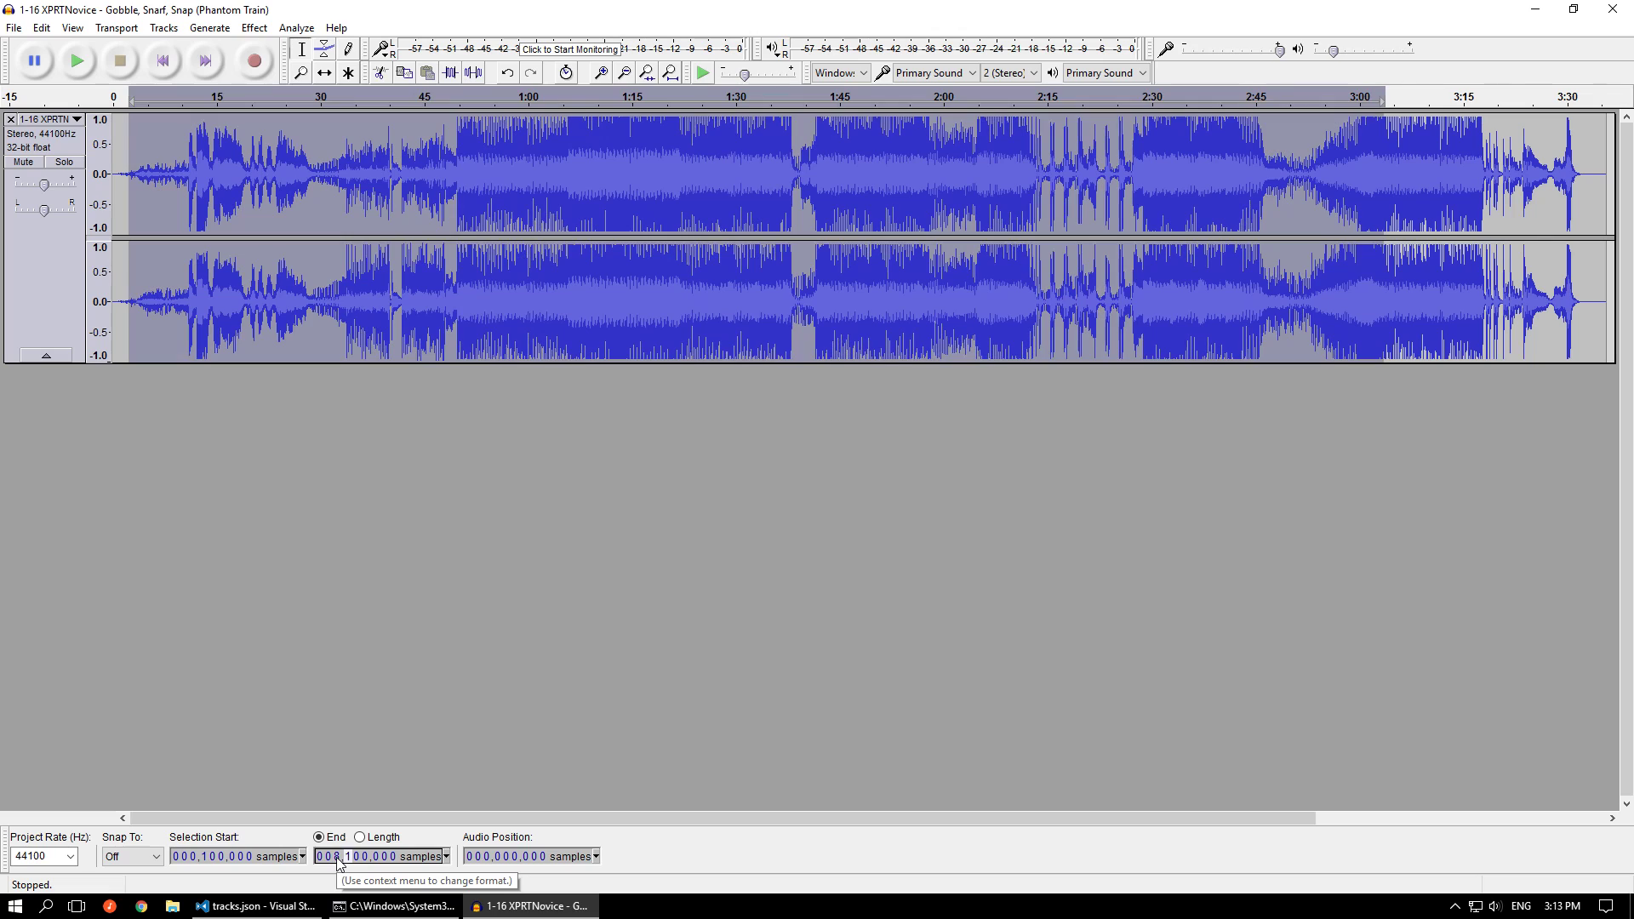
{"action": "type", "text": "084874"}
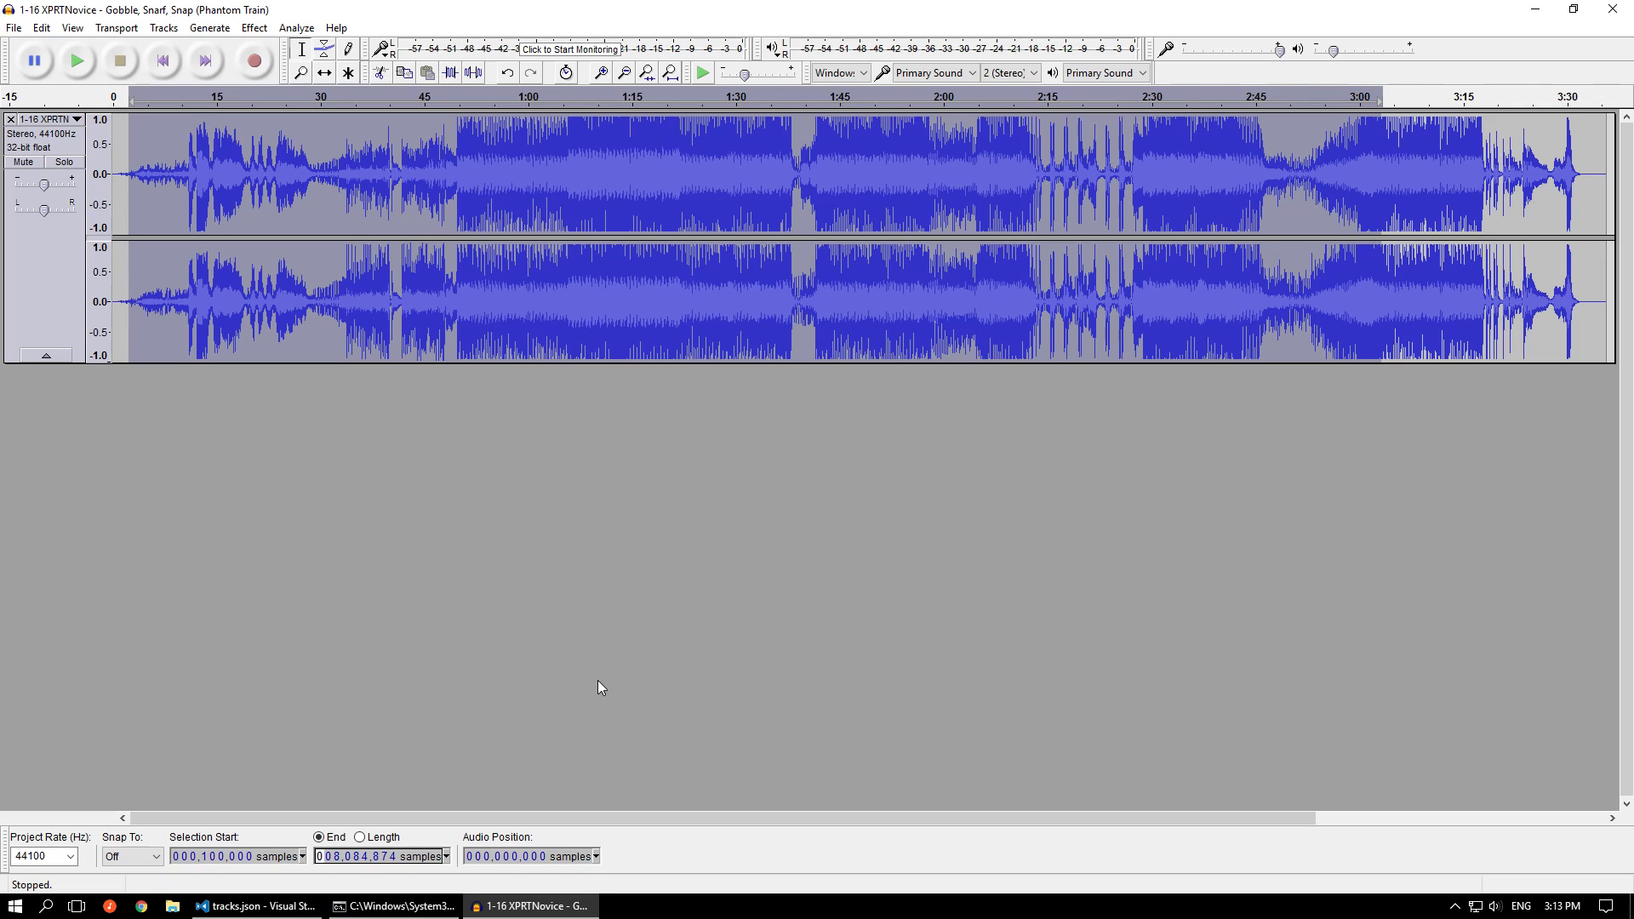
Stop playback, highlight the intro section before the loud part, and play the audio from about 0:27 and about 0:49
{"action": "mouse_move", "coordinate": [287, 907]}
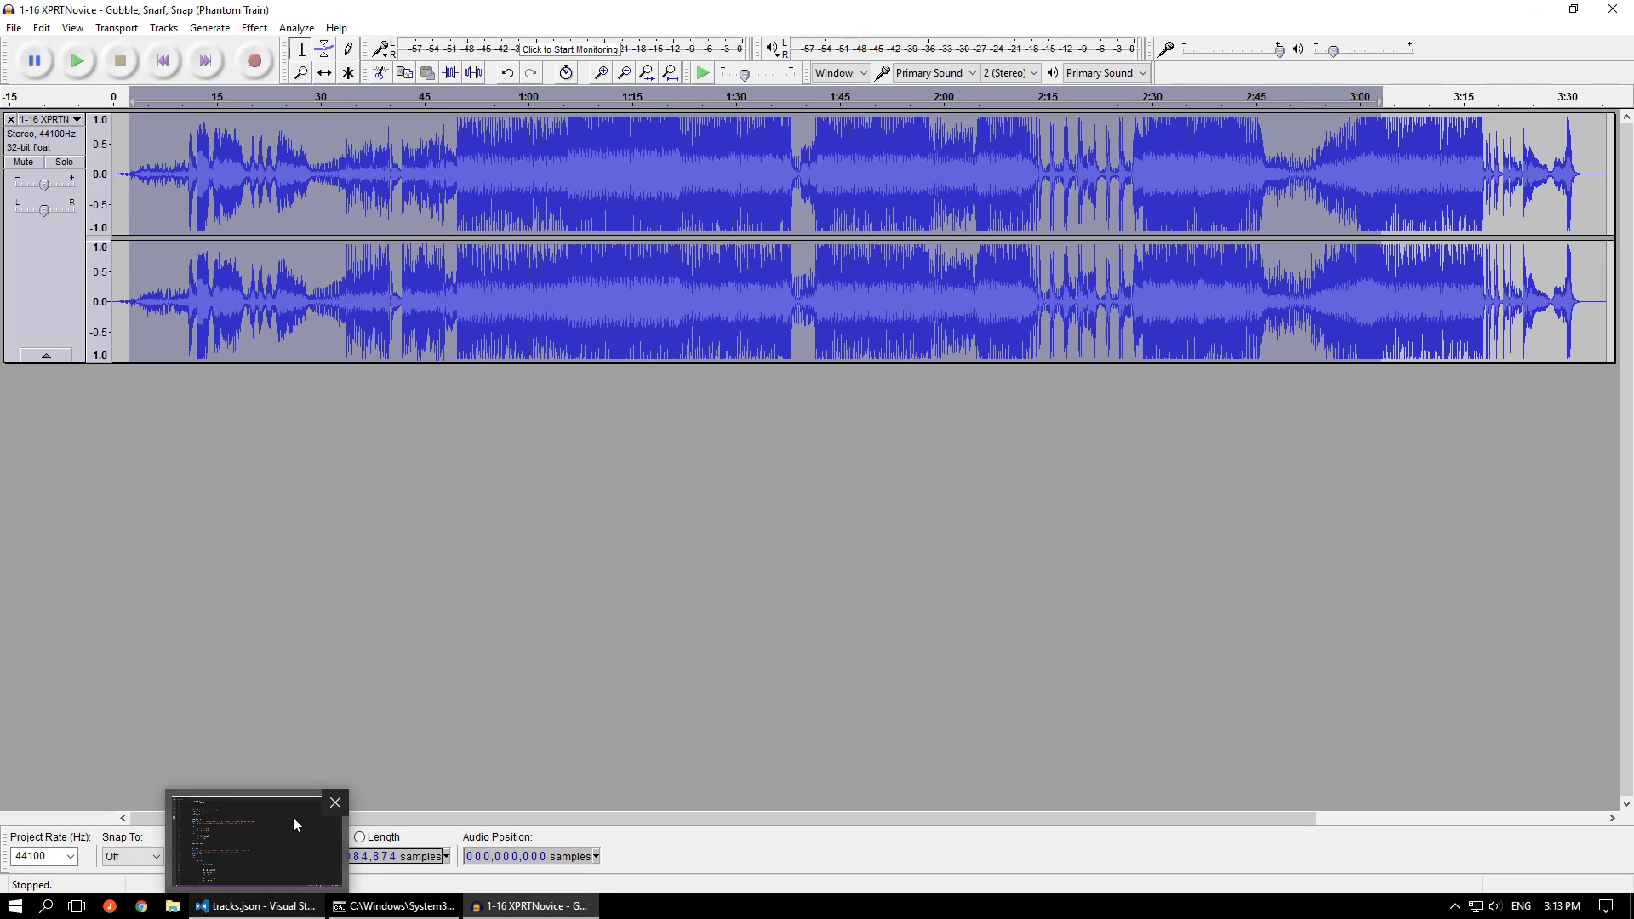
{"action": "mouse_move", "coordinate": [288, 828]}
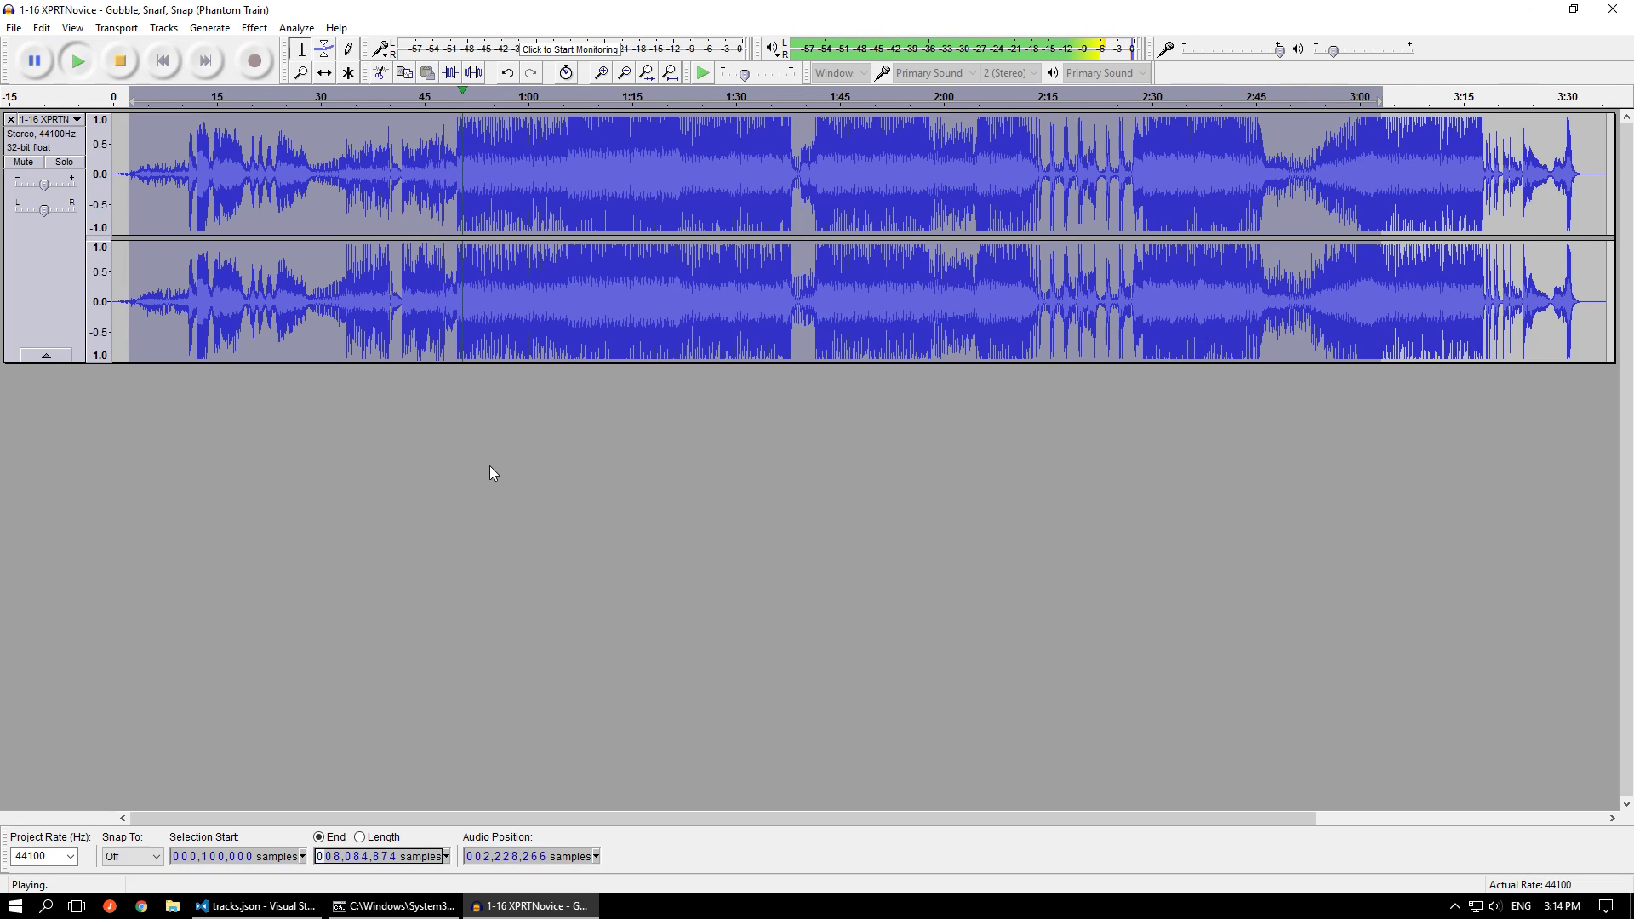
{"action": "key", "text": "space"}
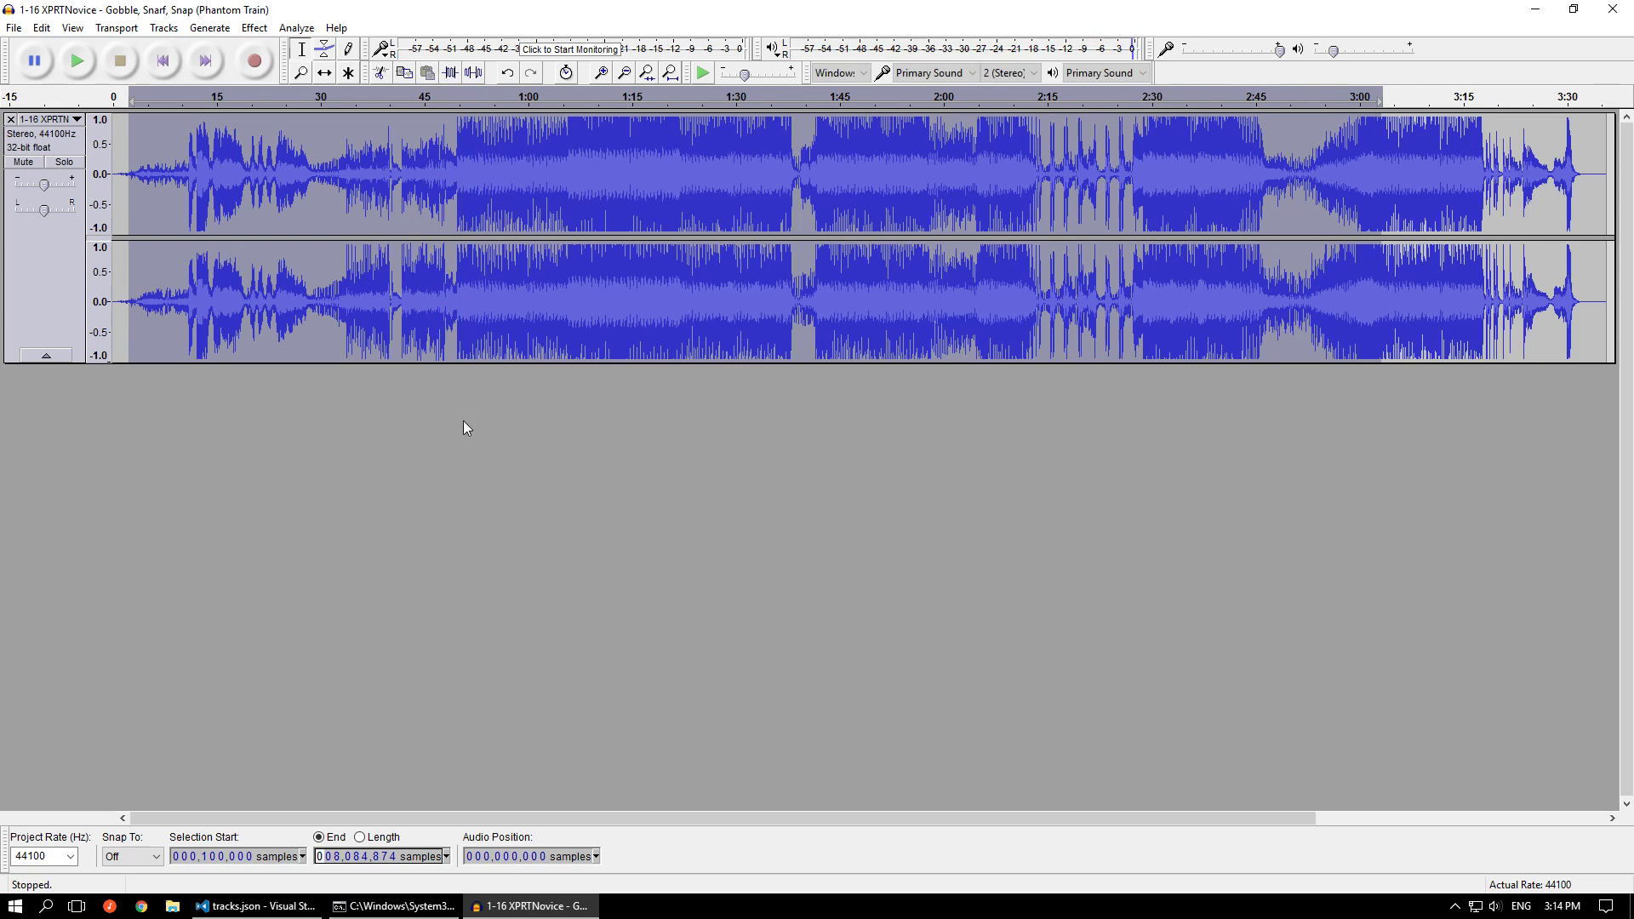
{"action": "left_click", "coordinate": [344, 296]}
{"action": "left_click_drag", "start_coordinate": [343, 296], "coordinate": [469, 299]}
{"action": "left_click", "coordinate": [299, 293]}
{"action": "key", "text": "space"}
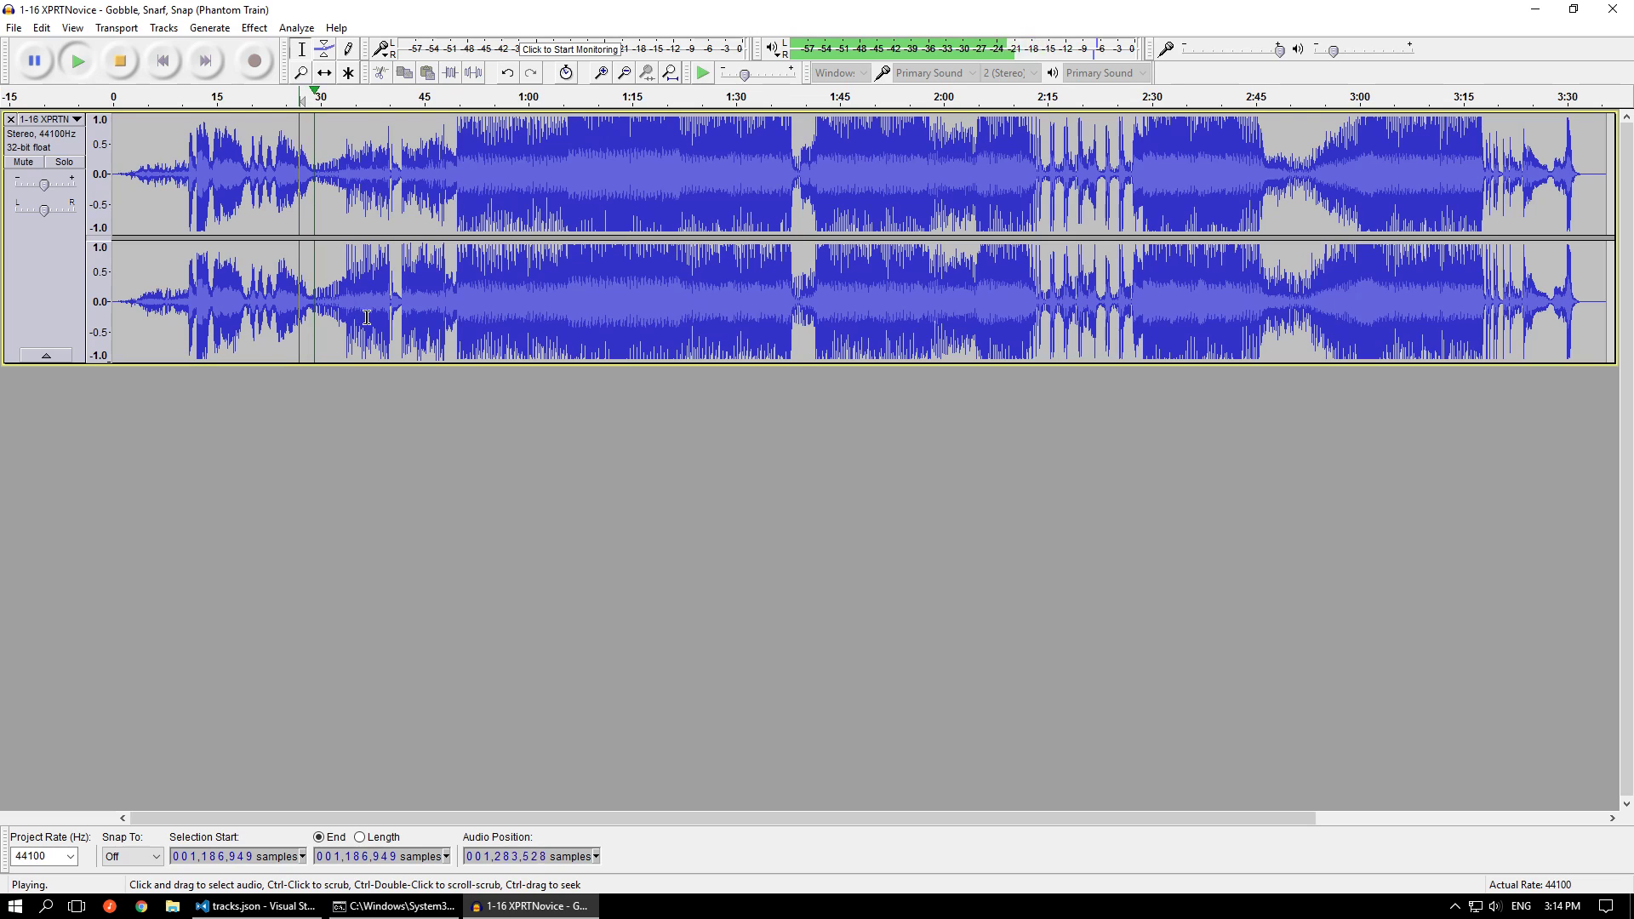
{"action": "key", "text": "space"}
{"action": "left_click", "coordinate": [455, 303]}
{"action": "key", "text": "space"}
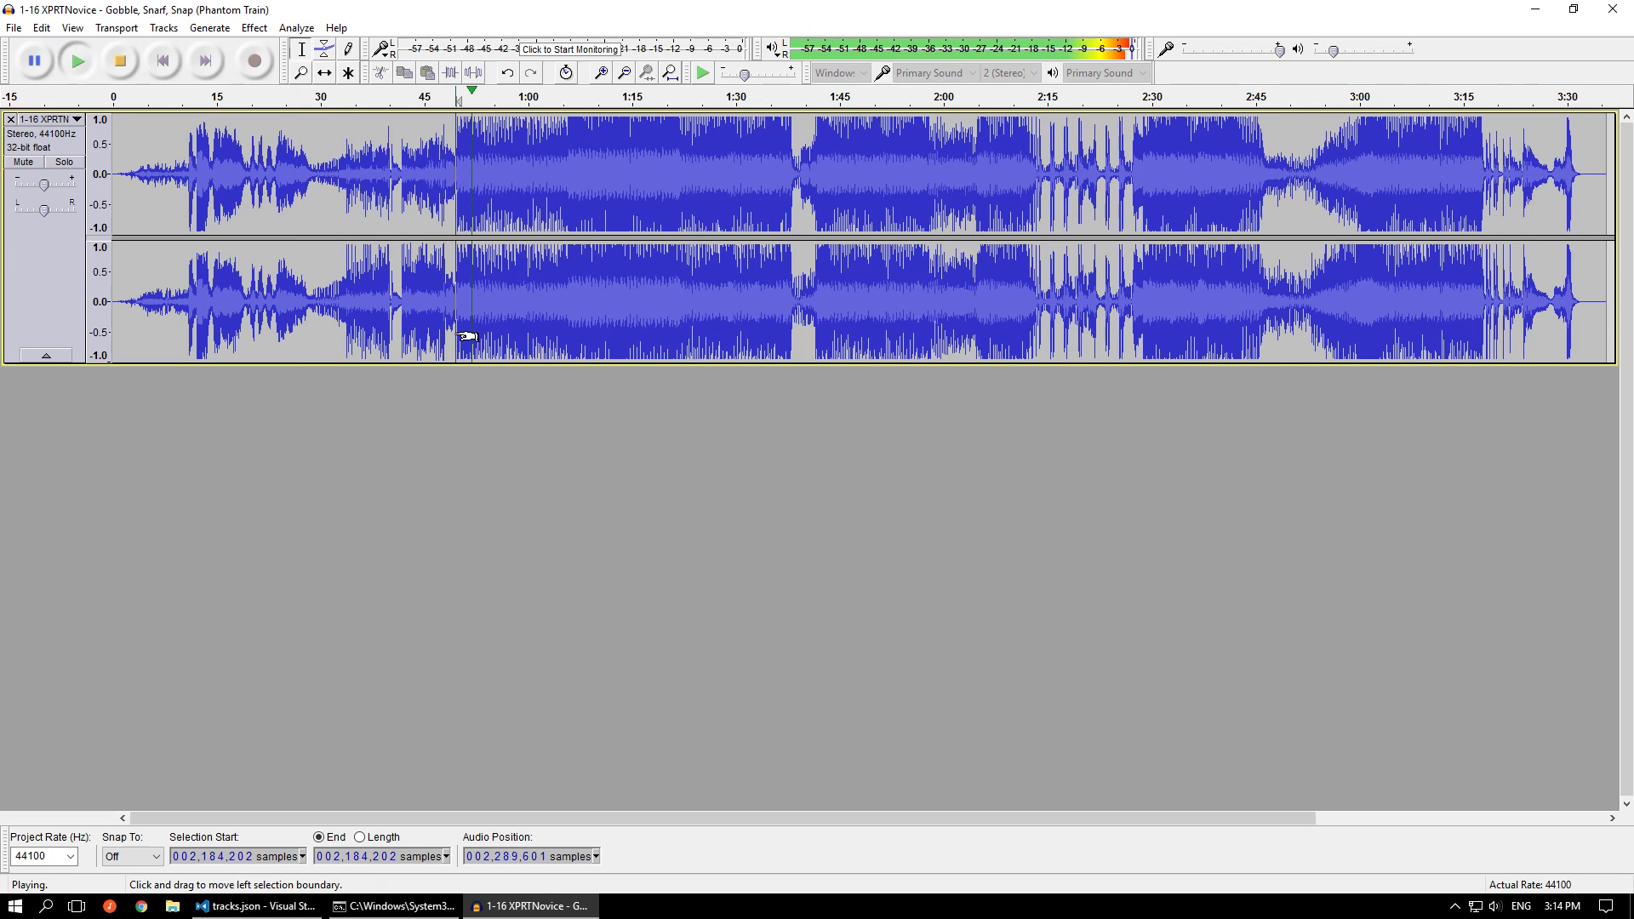
{"action": "key", "text": "space"}
Select the audio from about sample 108,000 to about 7,989,000, then close the Audacity project without saving changes
{"action": "key", "text": "alt+Tab"}
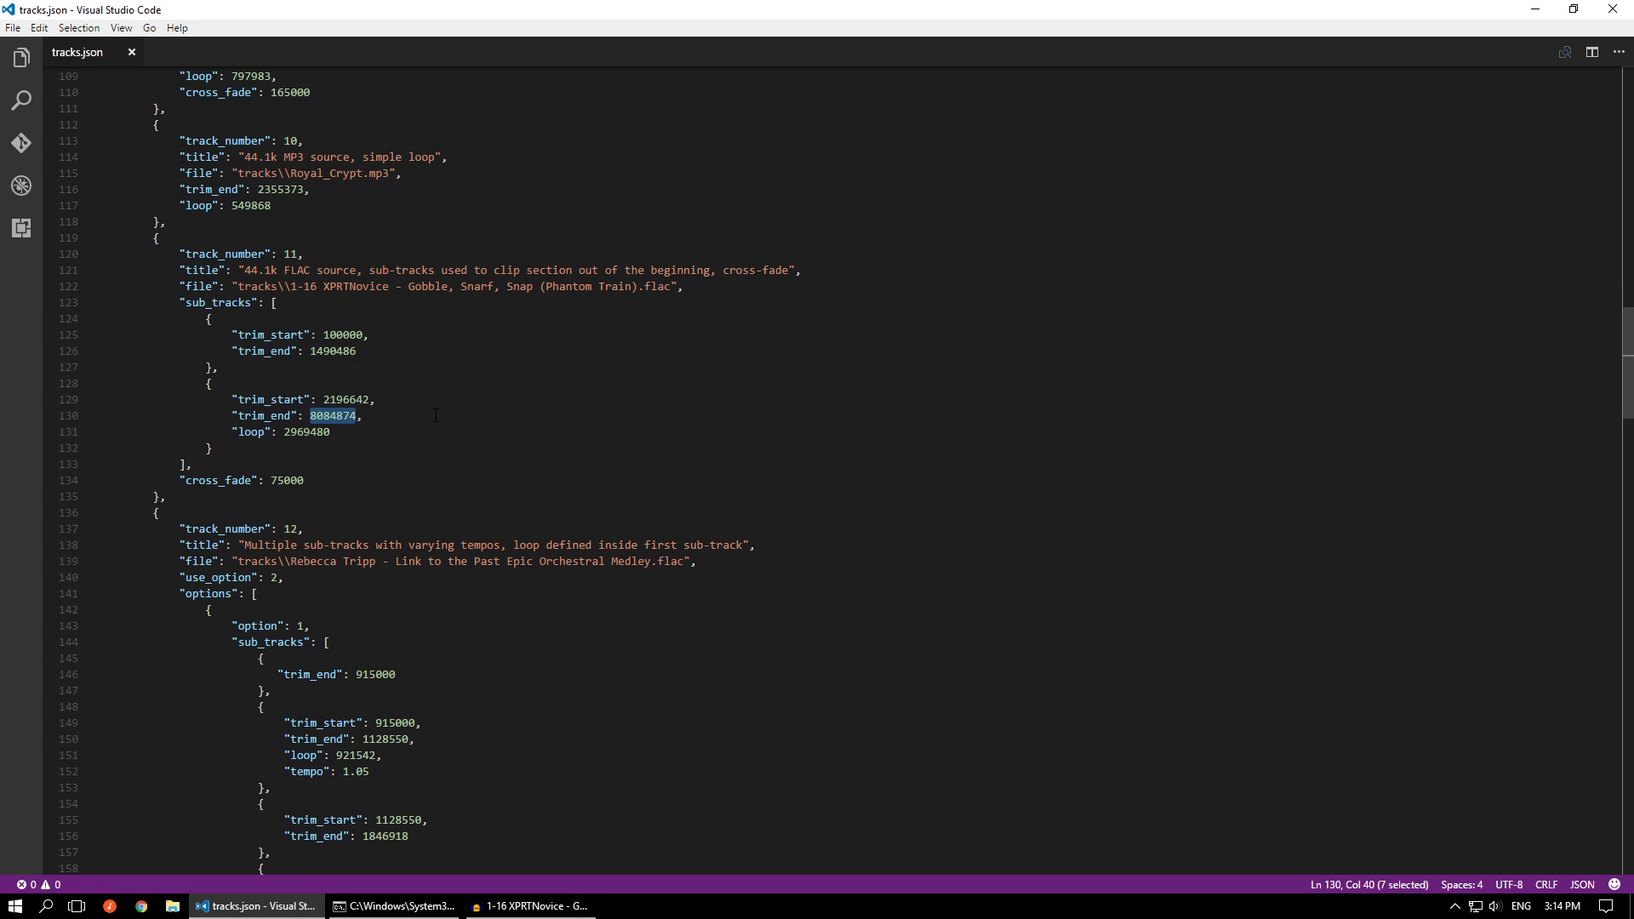
{"action": "key", "text": "alt+Tab"}
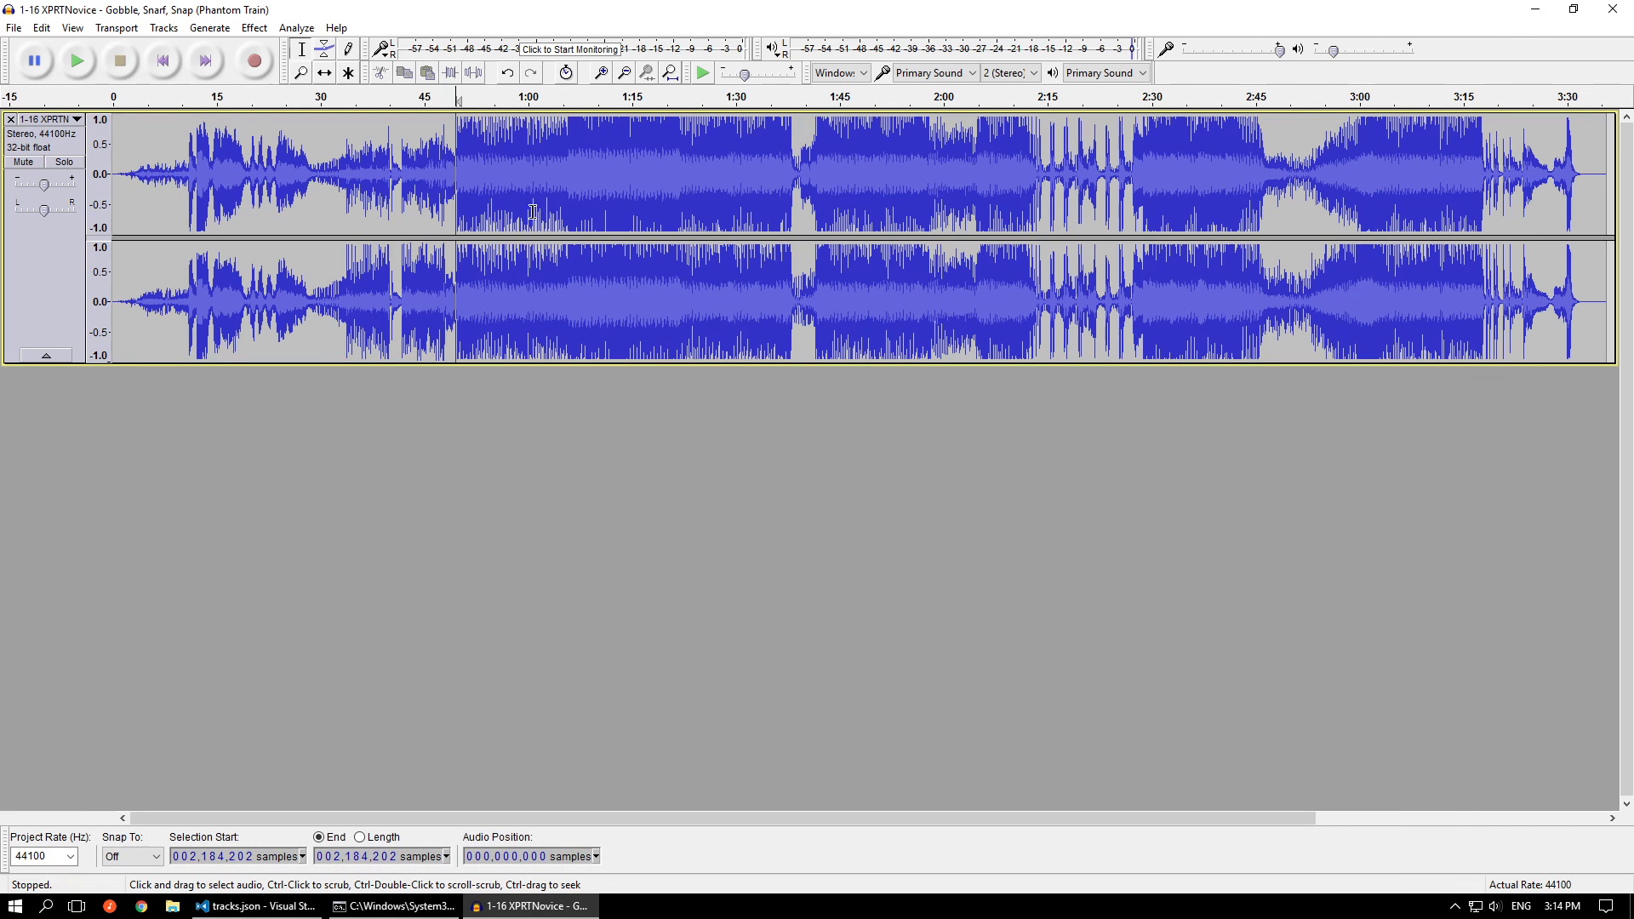
{"action": "left_click_drag", "start_coordinate": [131, 174], "coordinate": [1368, 173]}
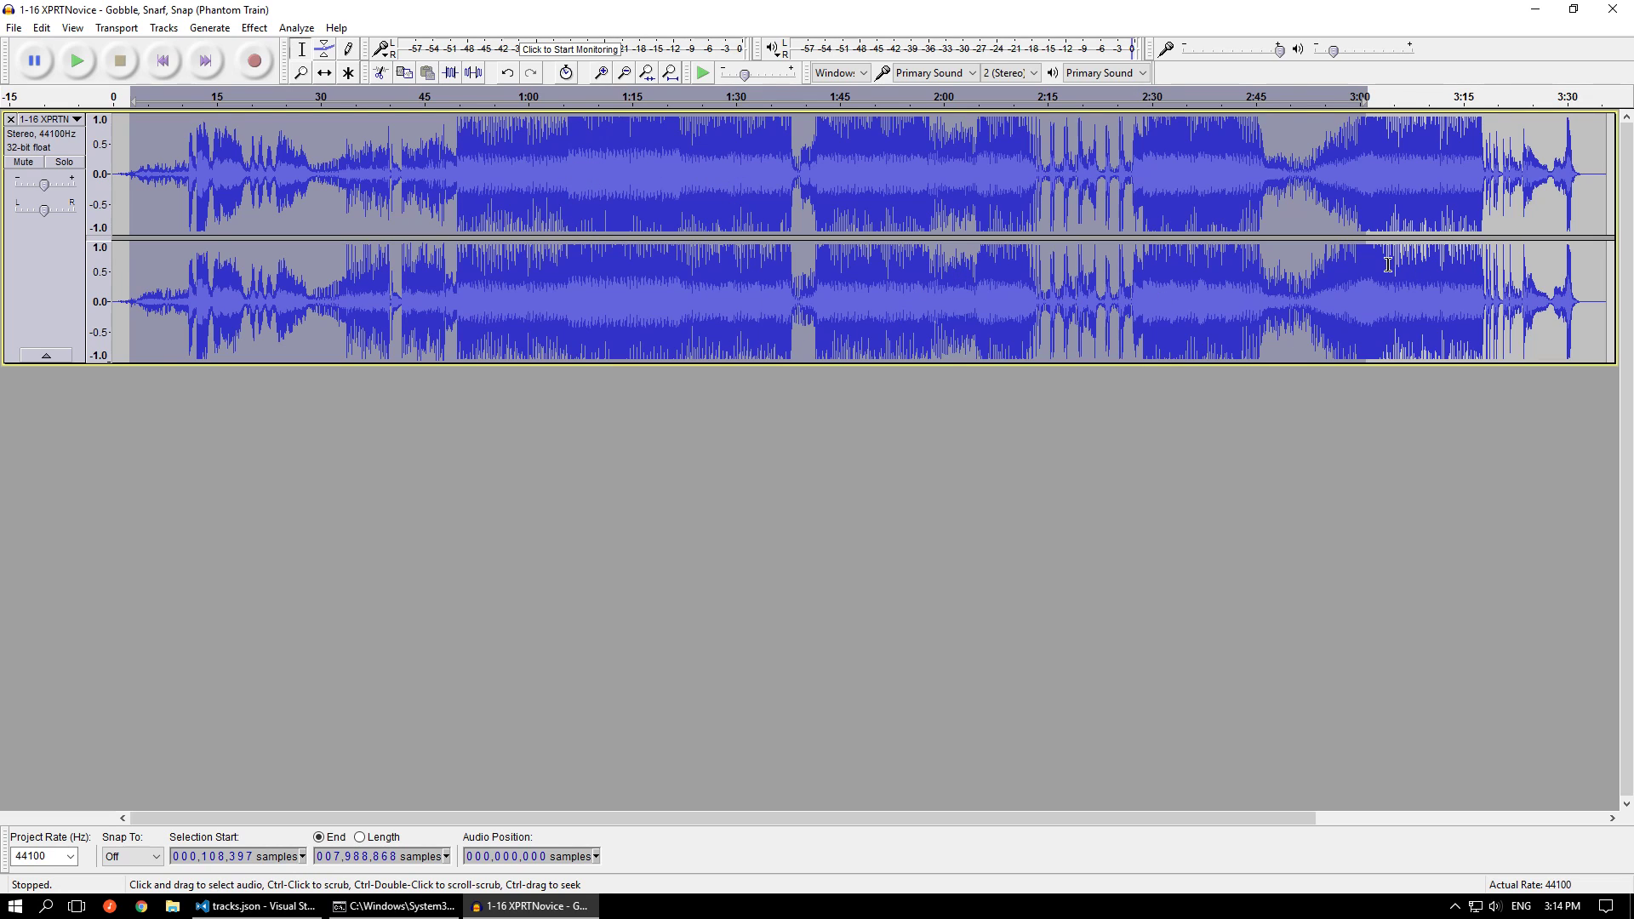
{"action": "left_click", "coordinate": [1622, 11]}
{"action": "left_click", "coordinate": [882, 452]}
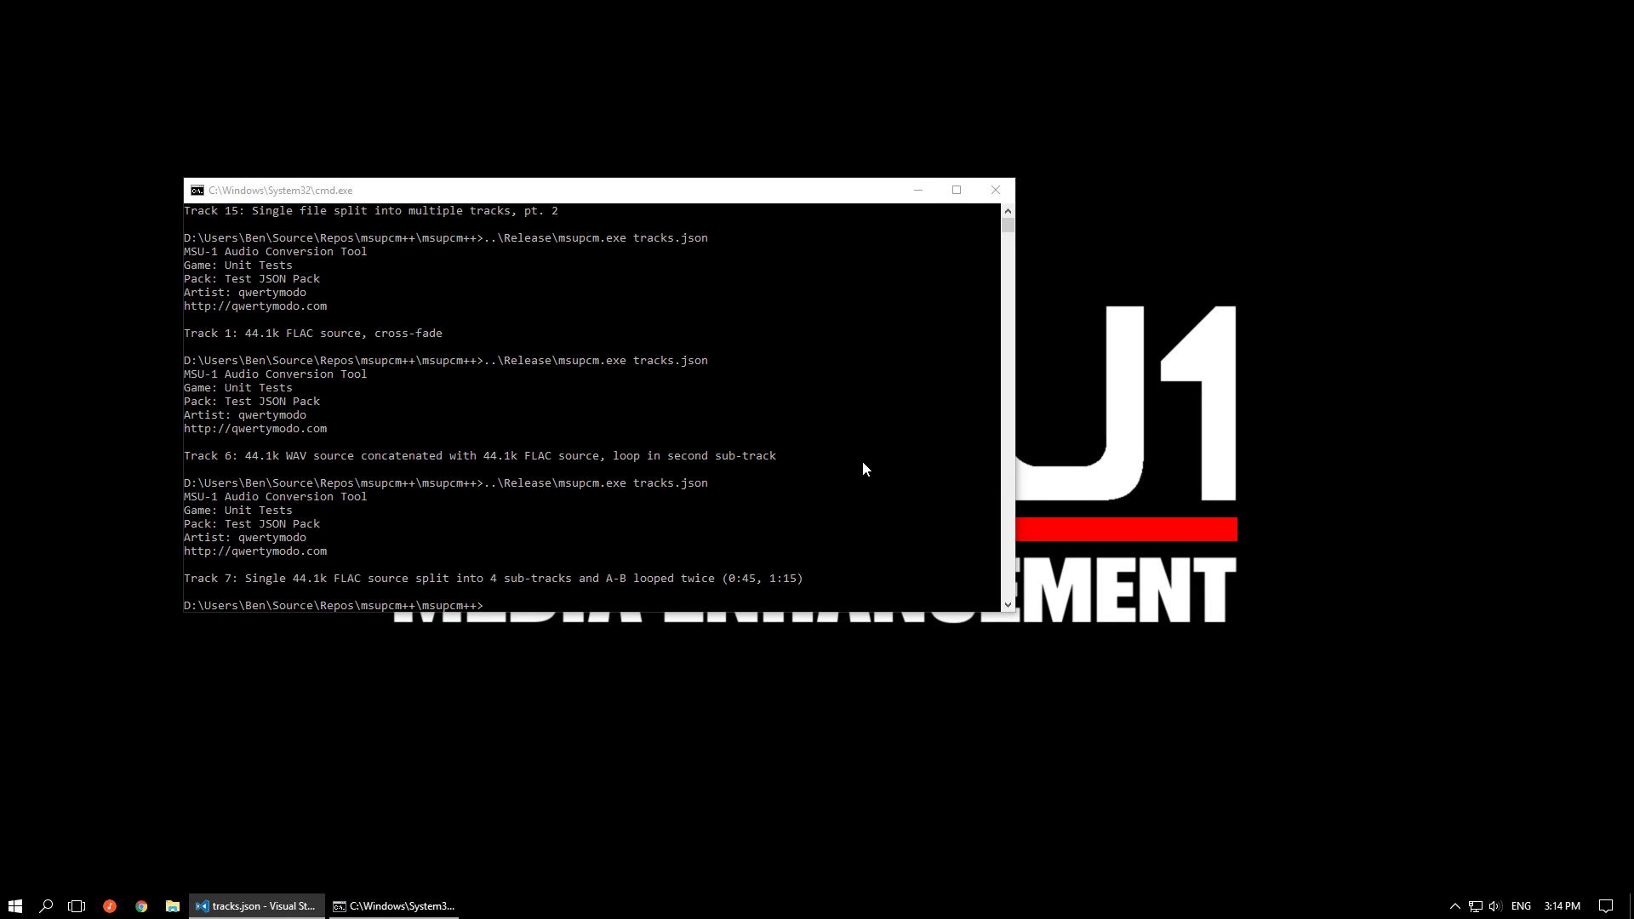
Set first_track and last_track to 11 in tracks.json and save the file
{"action": "left_click", "coordinate": [303, 907]}
{"action": "scroll", "coordinate": [423, 551], "scroll_direction": "up", "scroll_amount": 20}
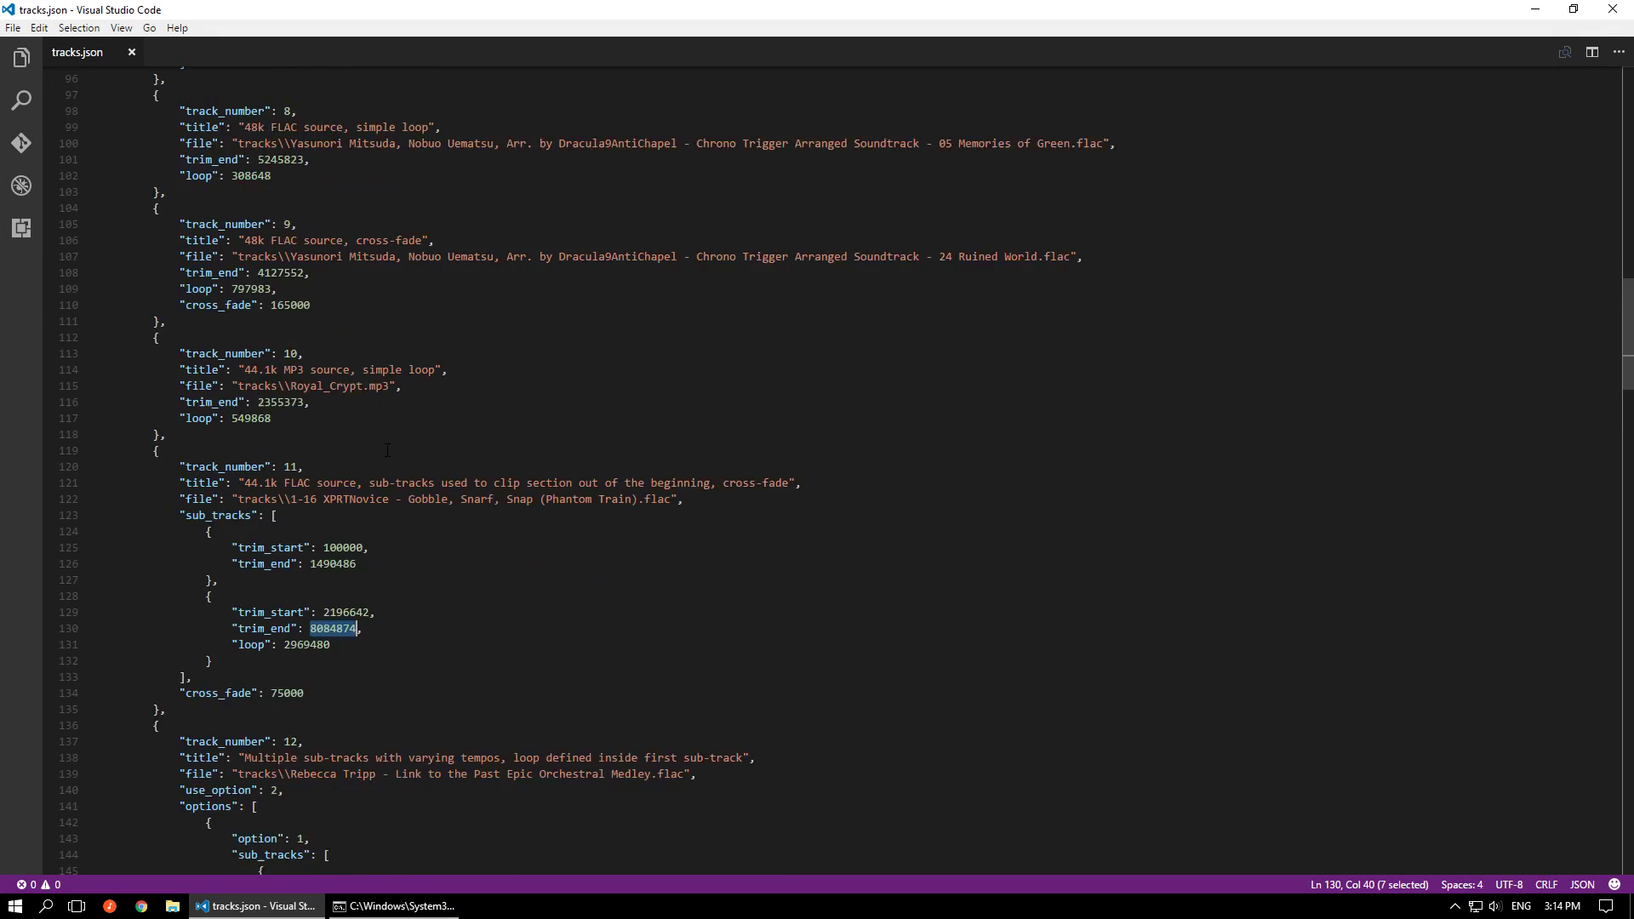
{"action": "scroll", "coordinate": [300, 217], "scroll_direction": "up", "scroll_amount": 4}
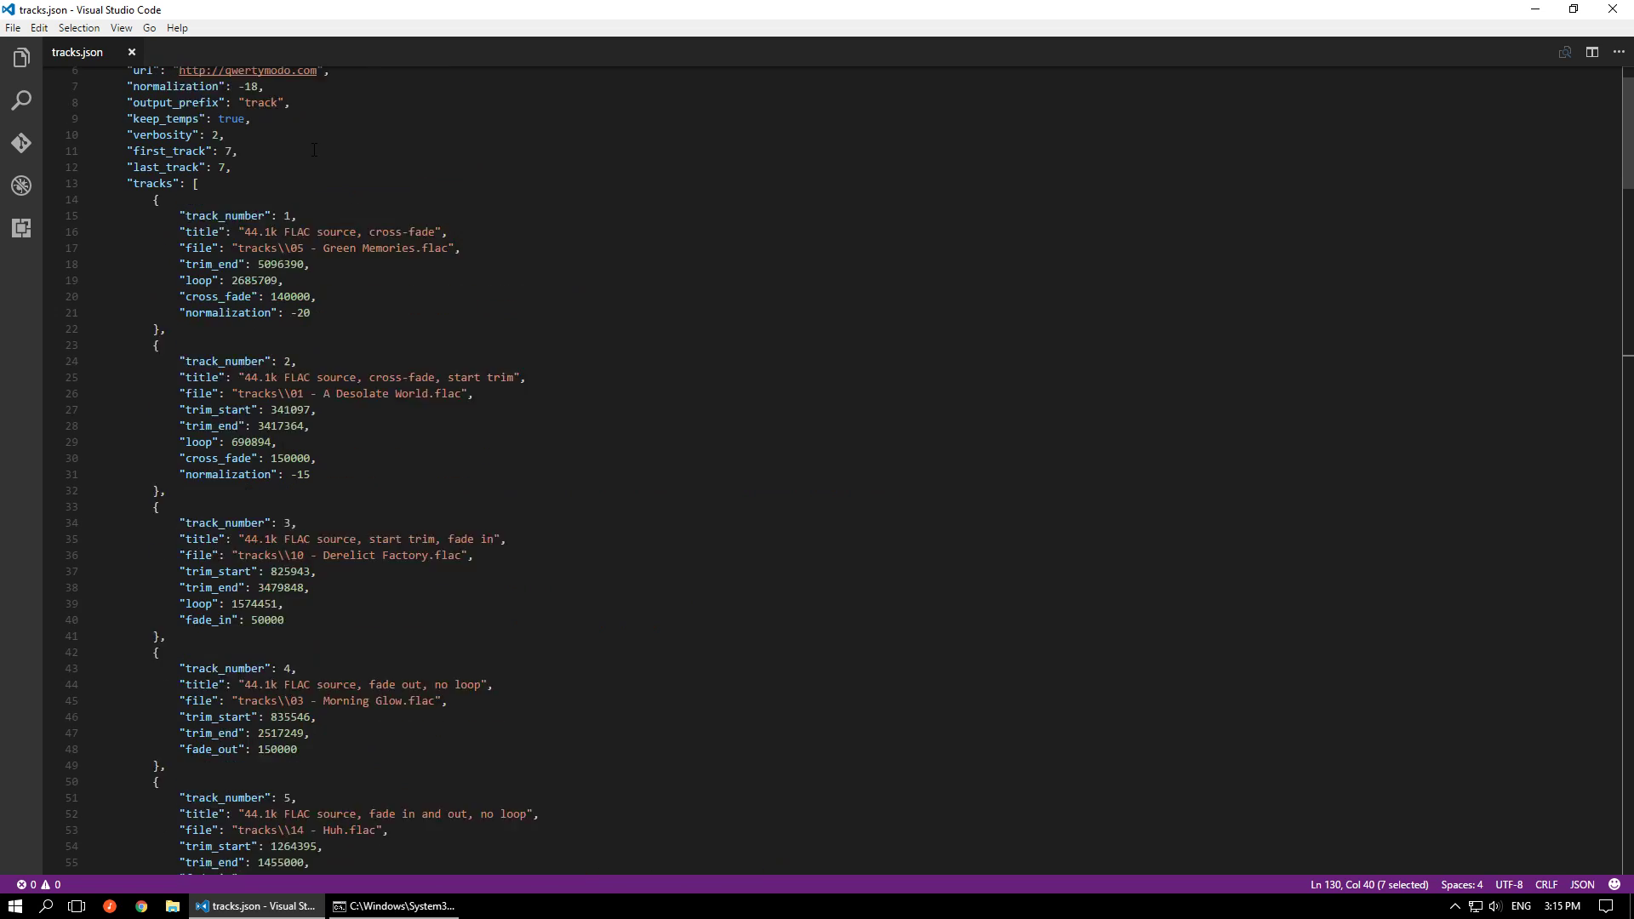
{"action": "left_click", "coordinate": [232, 194]}
{"action": "key", "text": "BackSpace"}
{"action": "type", "text": "11"}
{"action": "key", "text": "Down"}
{"action": "key", "text": "Left"}
{"action": "key", "text": "BackSpace"}
{"action": "type", "text": "11"}
{"action": "key", "text": "ctrl+s"}
Look up the first sub-track's trim_end for track 11 in tracks.json and set the selection start in Audacity to 1,490,486 samples
{"action": "scroll", "coordinate": [600, 357], "scroll_direction": "down", "scroll_amount": 20}
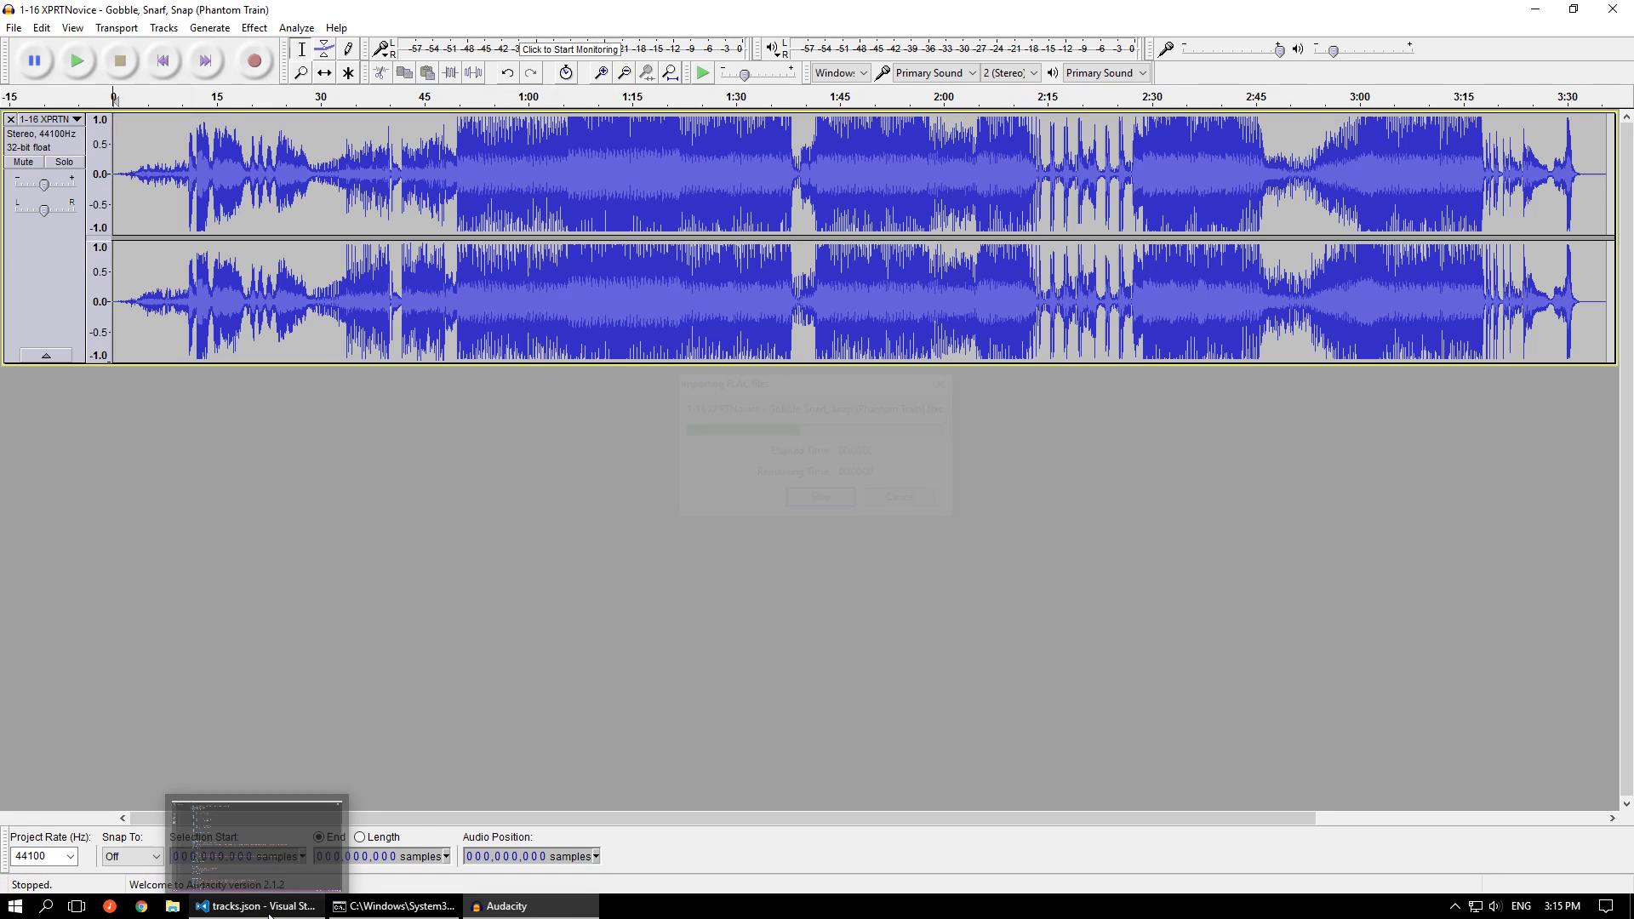
{"action": "left_click", "coordinate": [270, 913]}
{"action": "scroll", "coordinate": [259, 661], "scroll_direction": "down", "scroll_amount": 7}
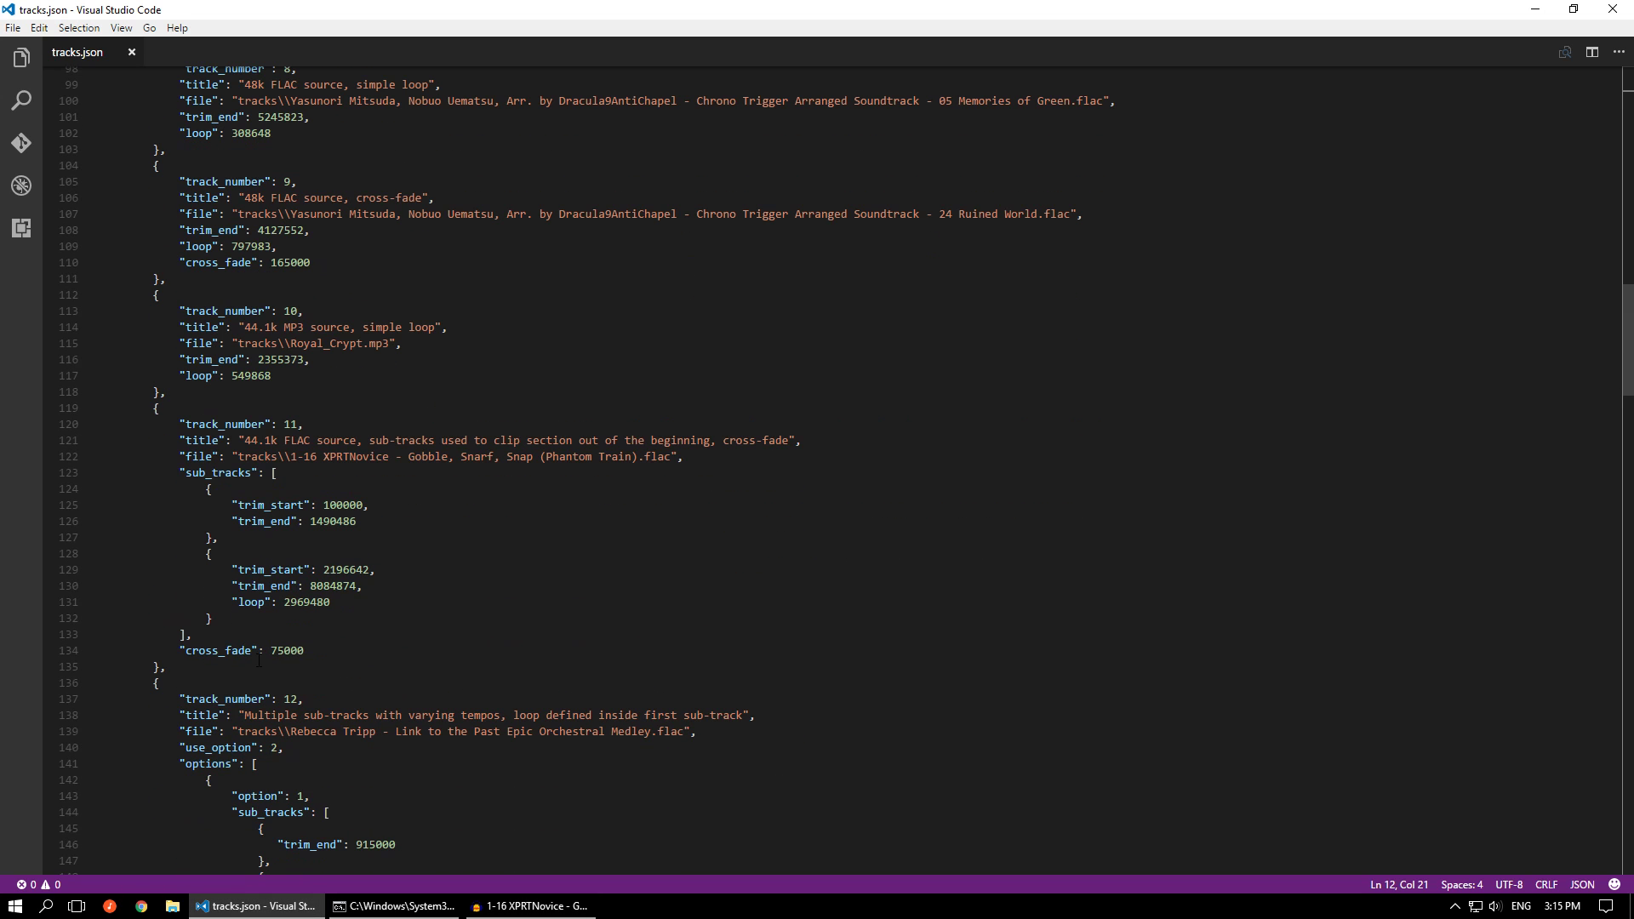
{"action": "double_click", "coordinate": [336, 522]}
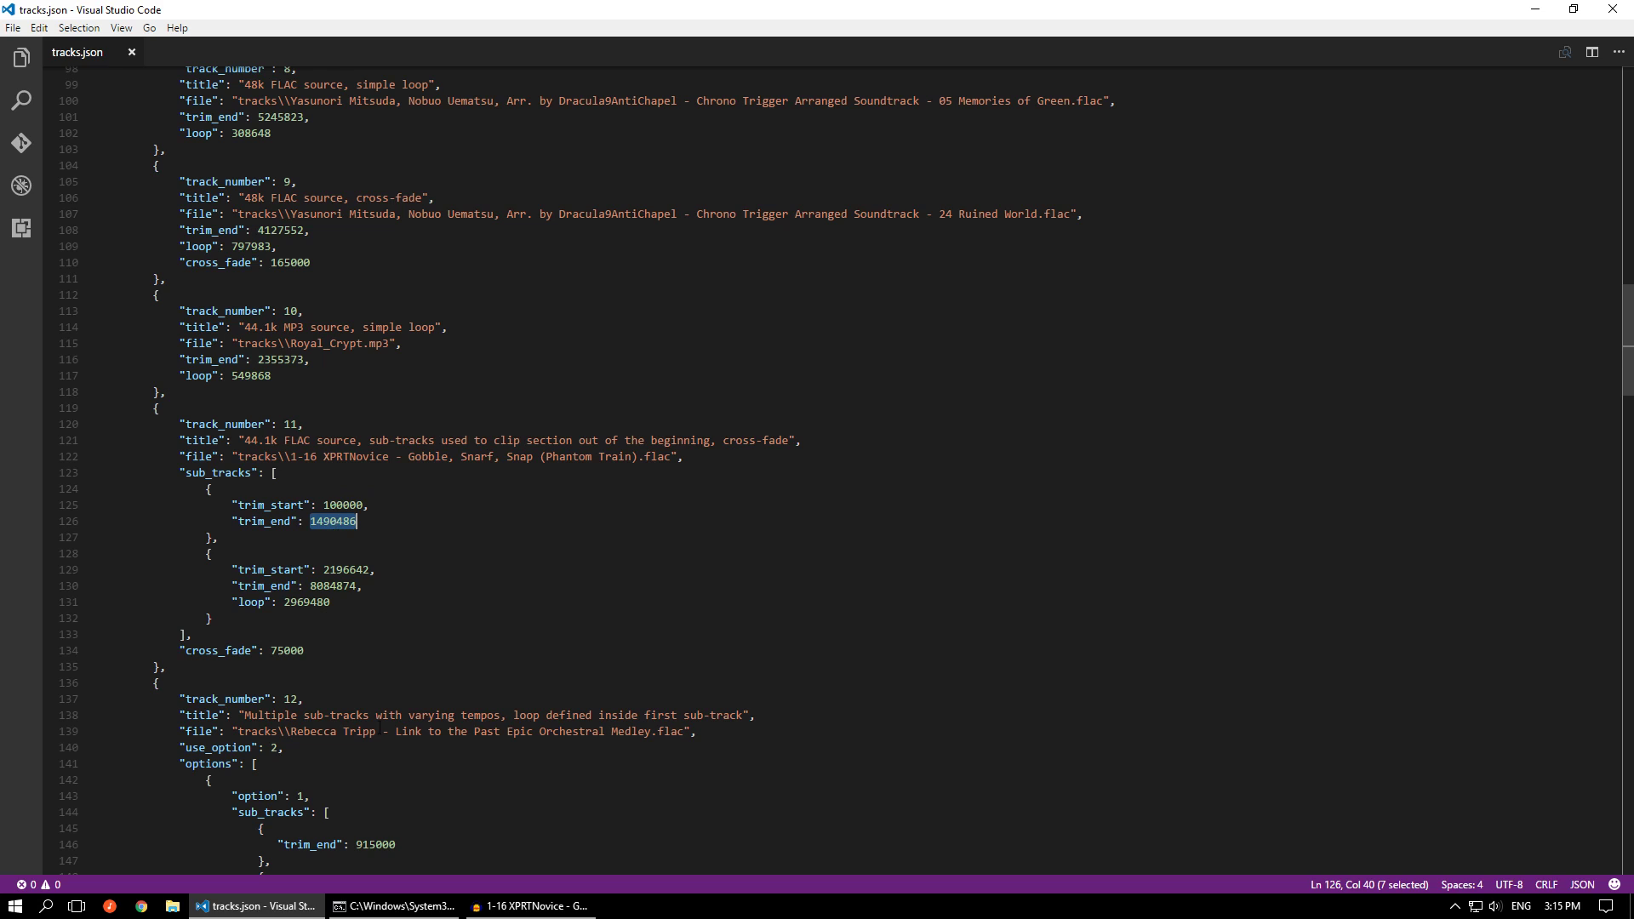
{"action": "mouse_move", "coordinate": [524, 912]}
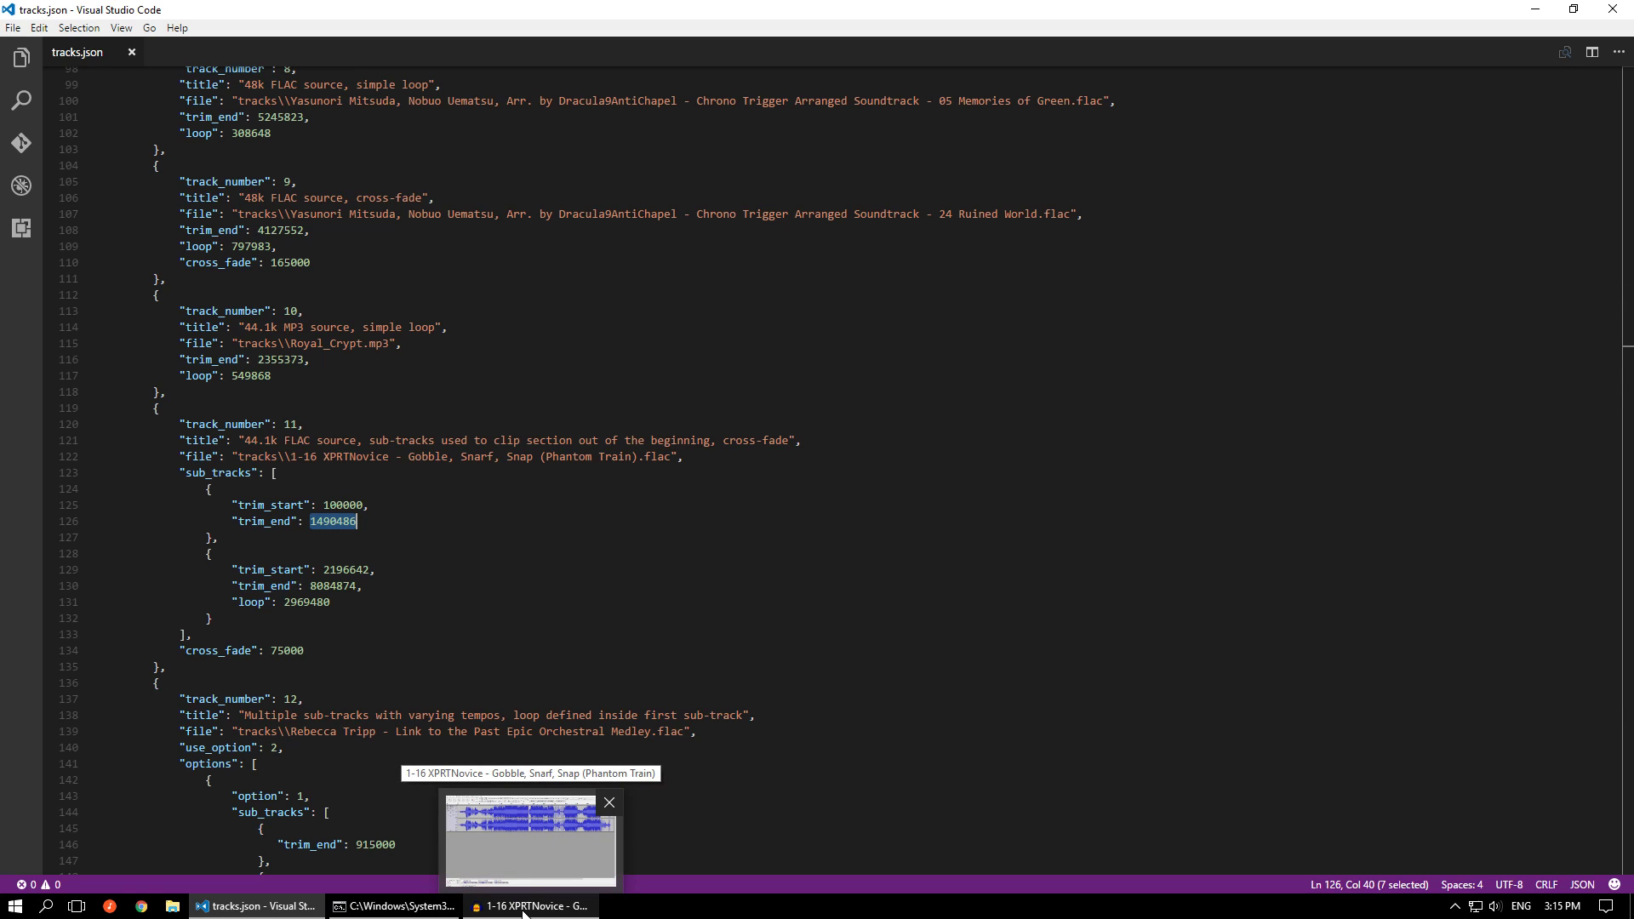
{"action": "left_click", "coordinate": [524, 912]}
{"action": "left_click", "coordinate": [195, 861]}
{"action": "type", "text": "149048"}
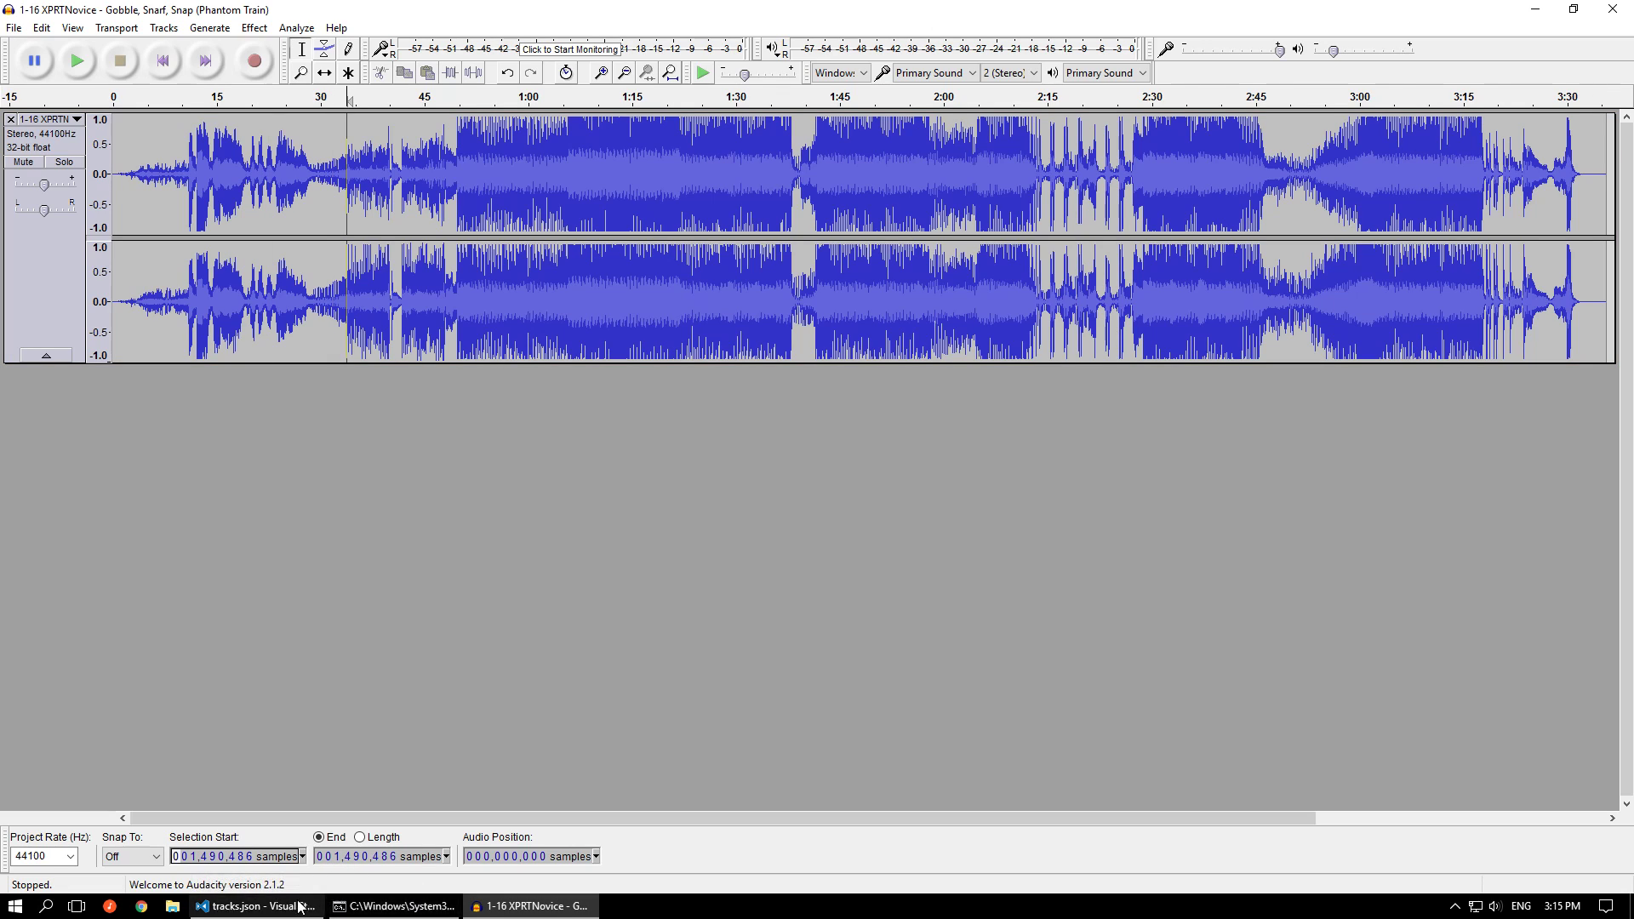
Look up the second sub-track's trim_start in tracks.json and set the selection end in Audacity to 2,196,642 samples
{"action": "left_click", "coordinate": [255, 906]}
{"action": "double_click", "coordinate": [341, 569]}
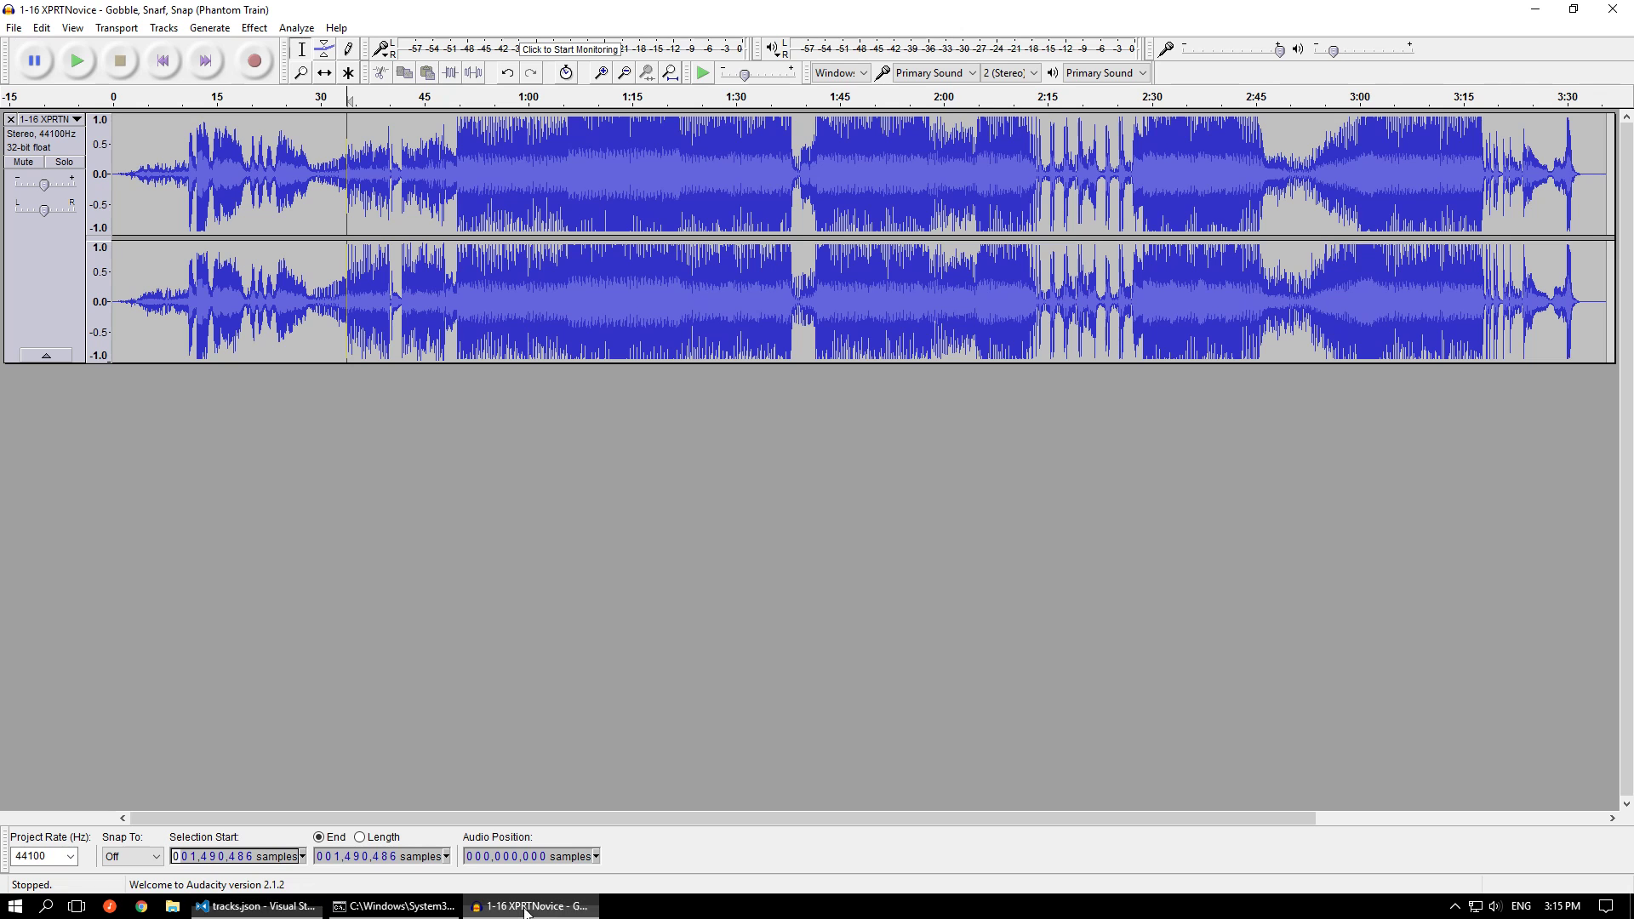
{"action": "left_click", "coordinate": [523, 906]}
{"action": "left_click", "coordinate": [340, 858]}
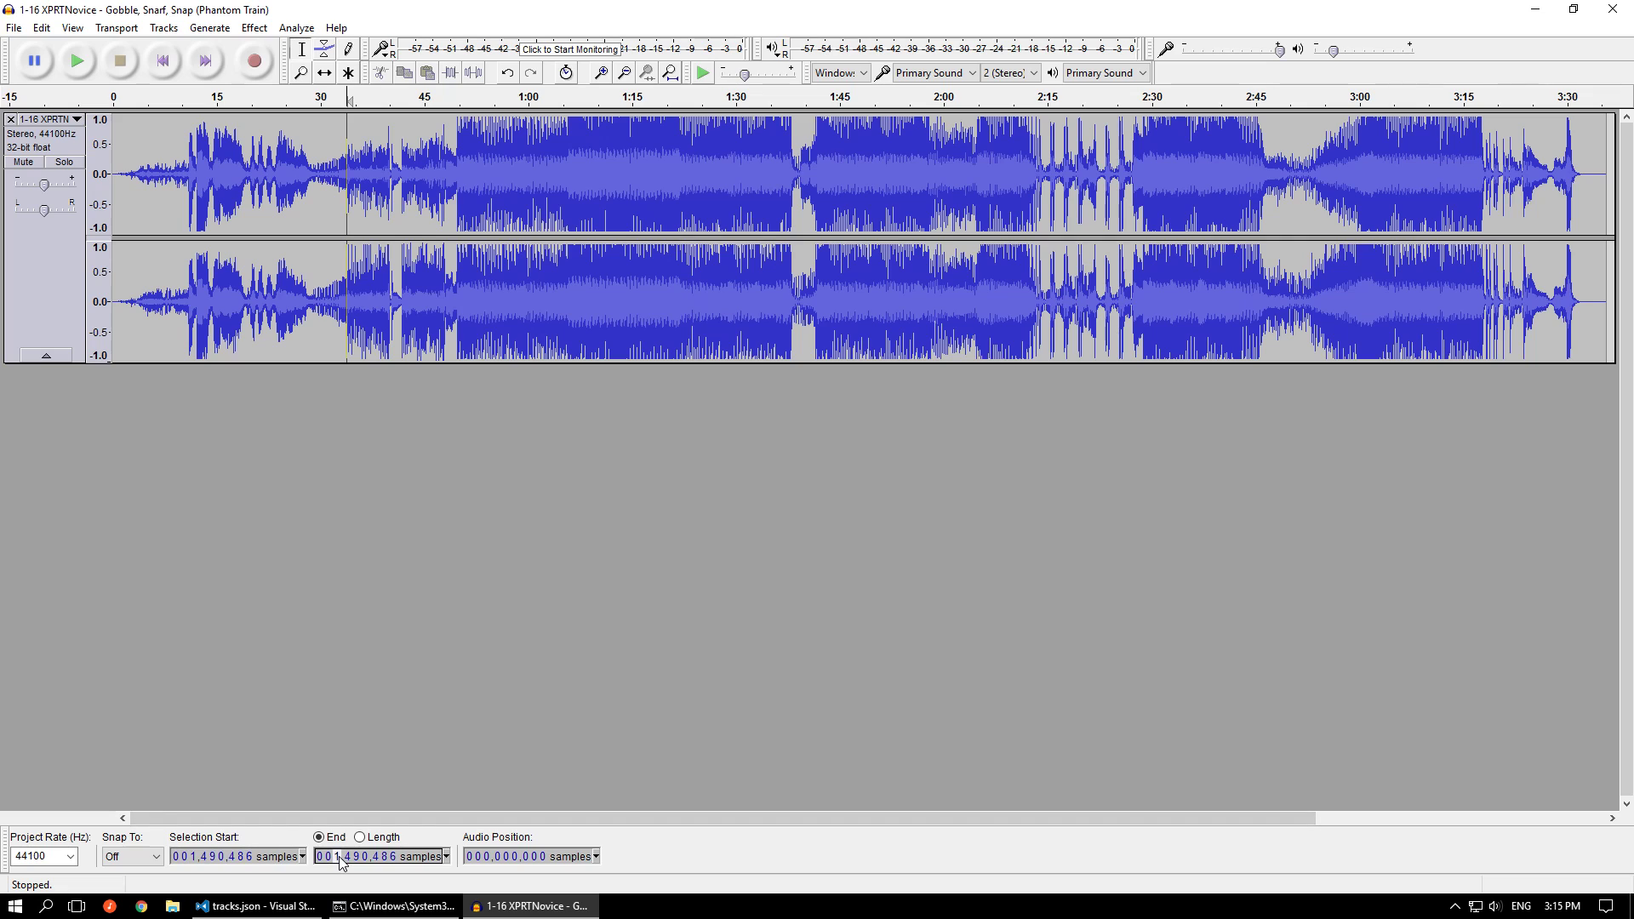
{"action": "type", "text": "2,196,642"}
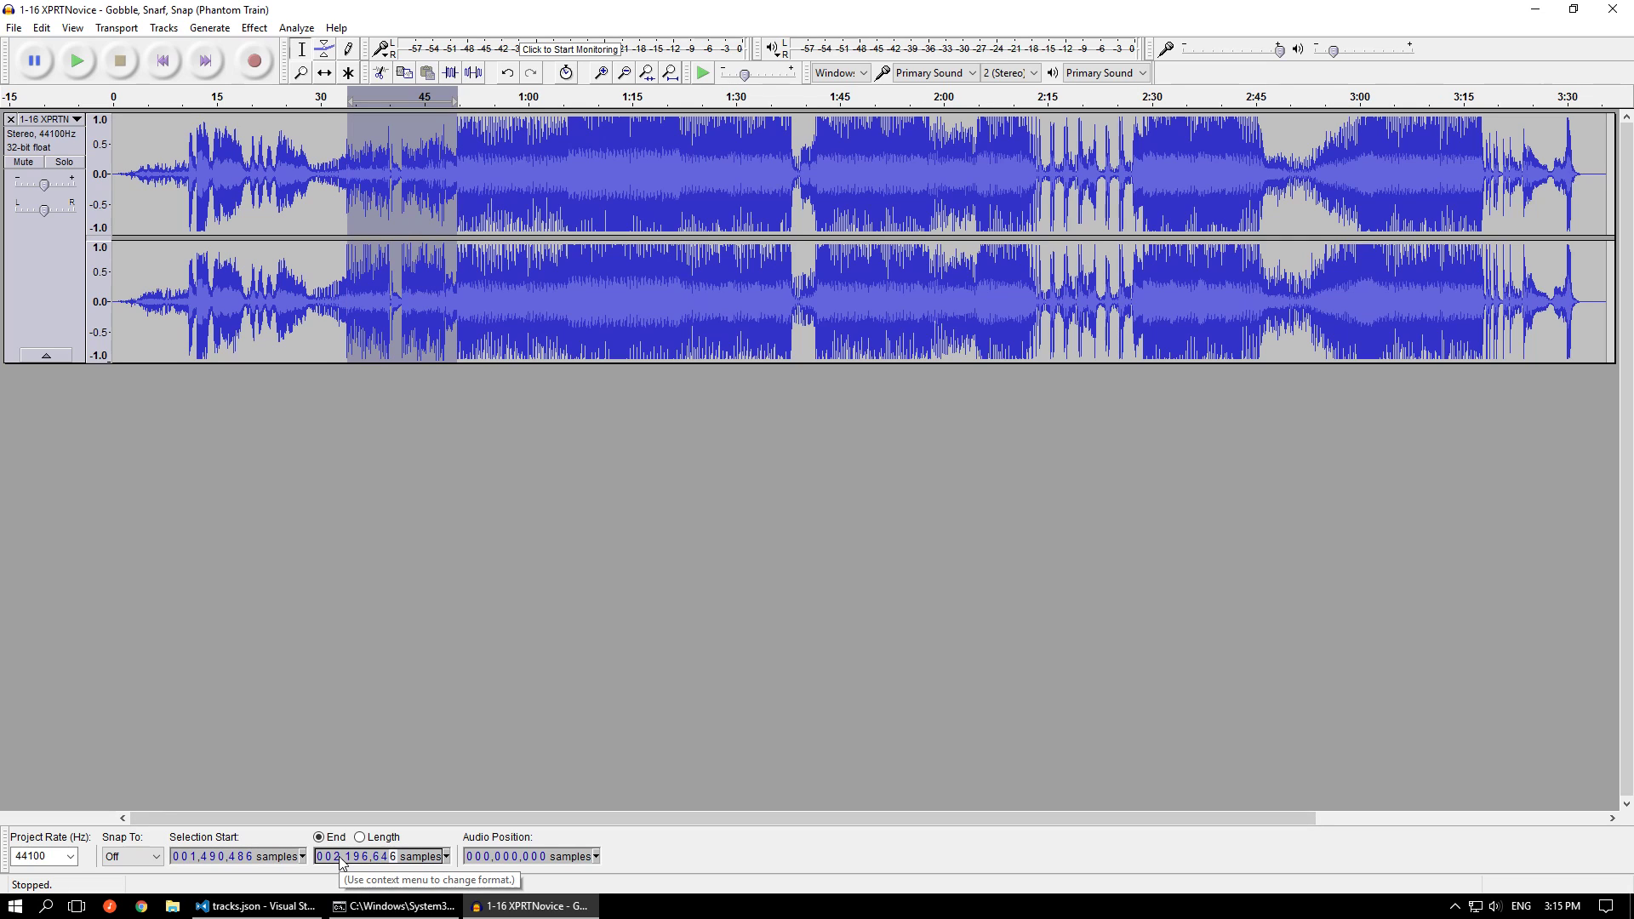
Delete the selected section between the two sub-tracks and play the audio across the cut from about 0:27
{"action": "left_click", "coordinate": [41, 27]}
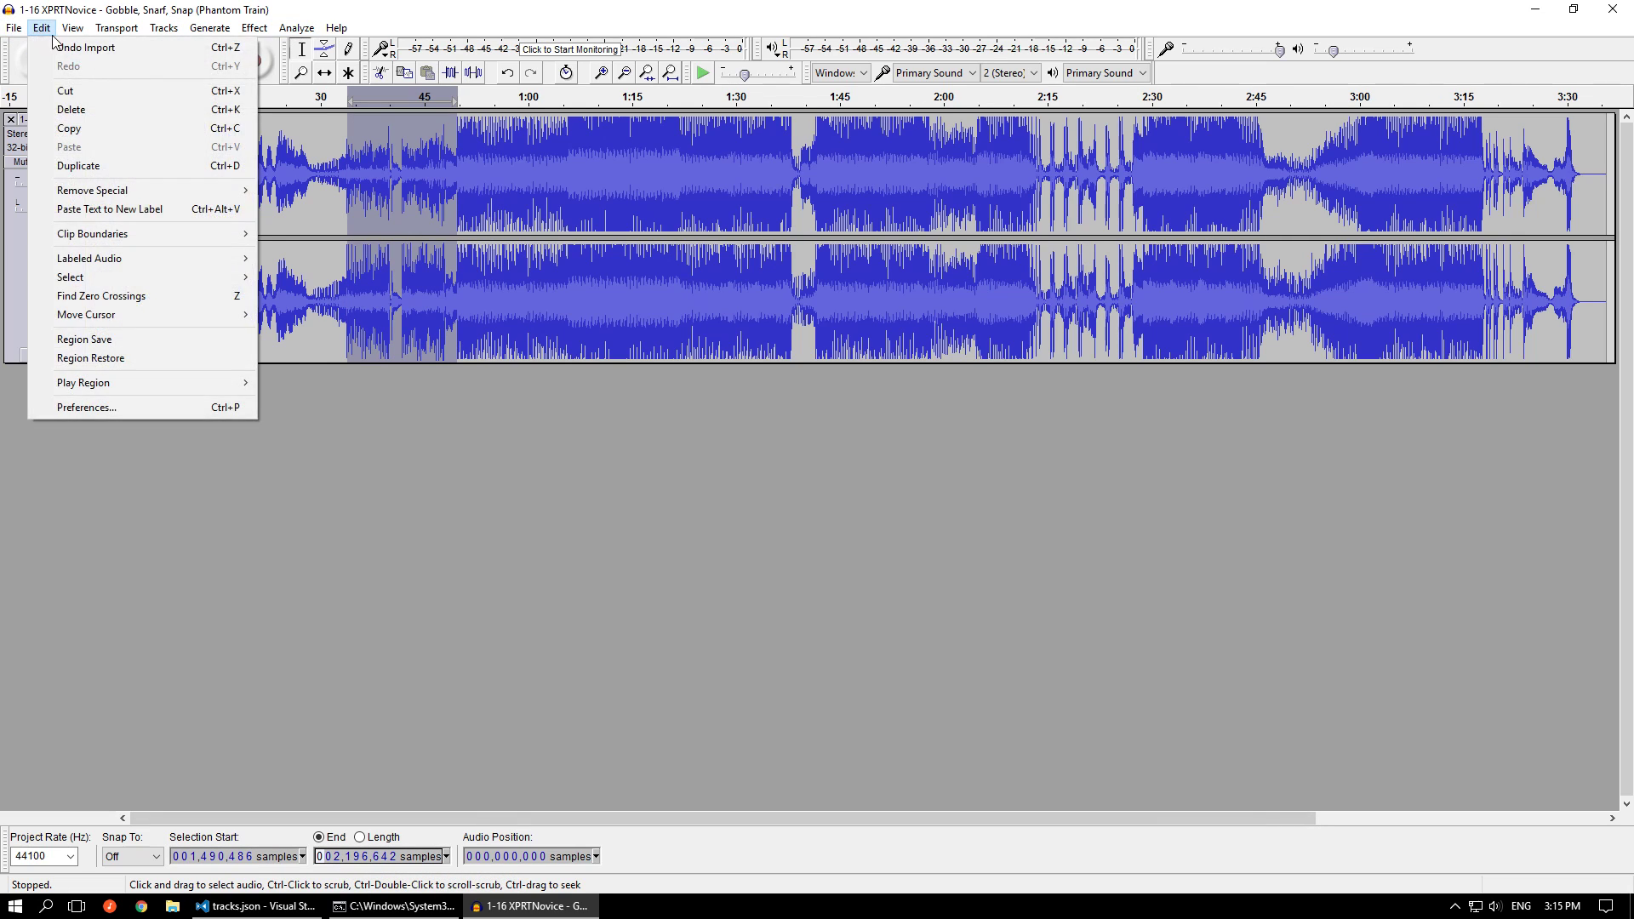
{"action": "left_click", "coordinate": [61, 110]}
{"action": "left_click", "coordinate": [300, 177]}
{"action": "key", "text": "space"}
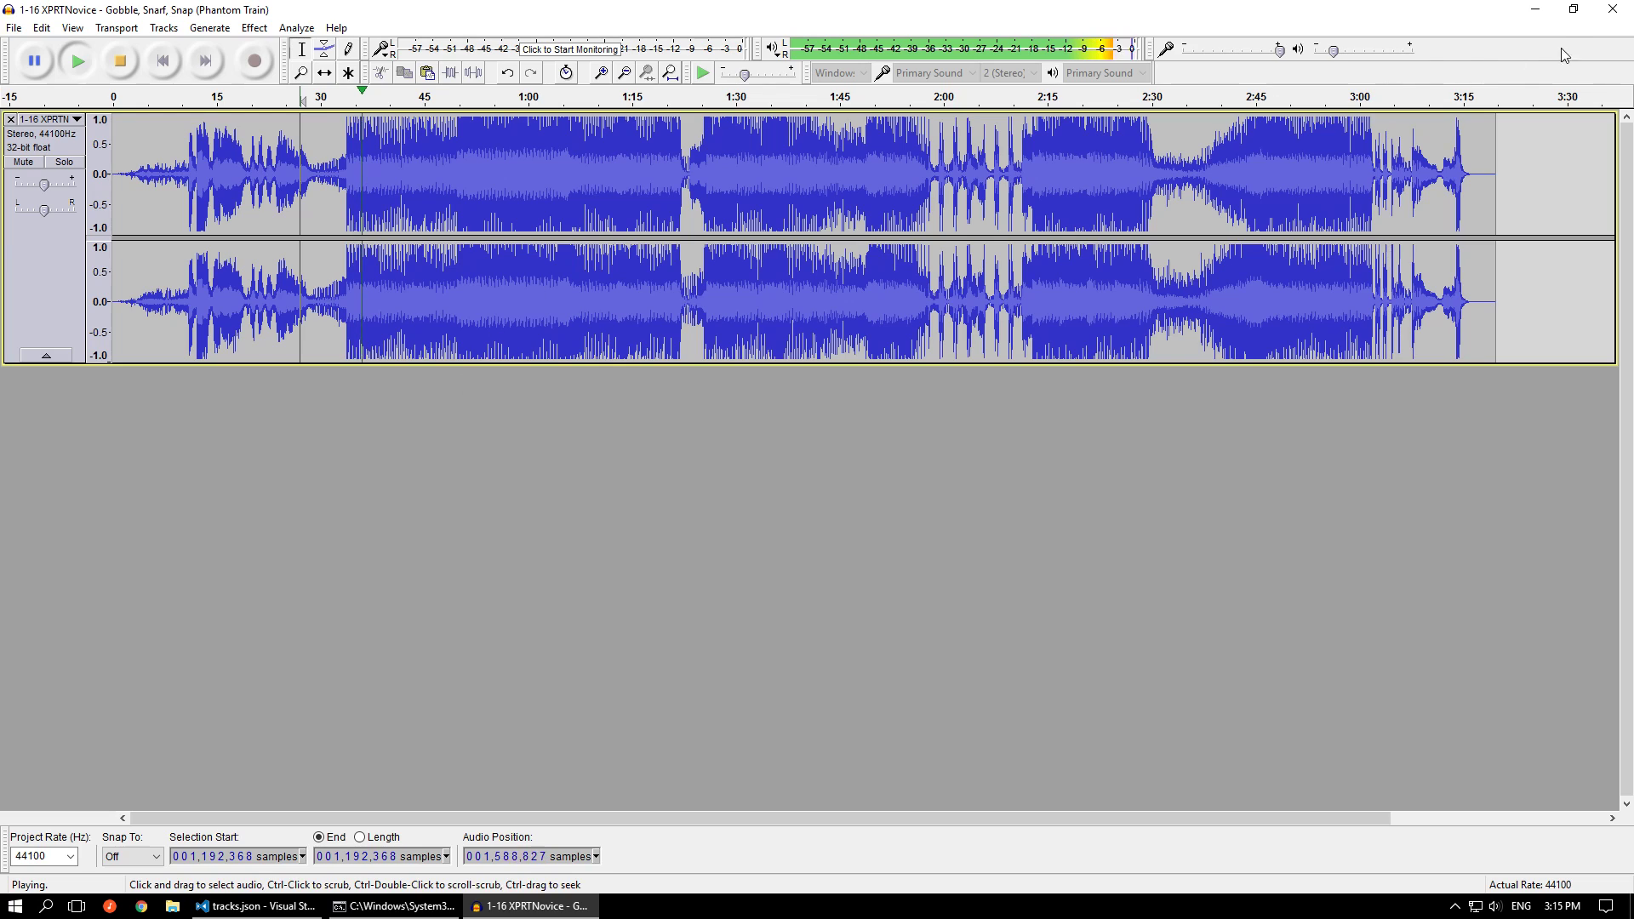
Close the Audacity project without saving changes, and rerun msupcm.exe on tracks.json in the command prompt
{"action": "left_click", "coordinate": [1611, 12]}
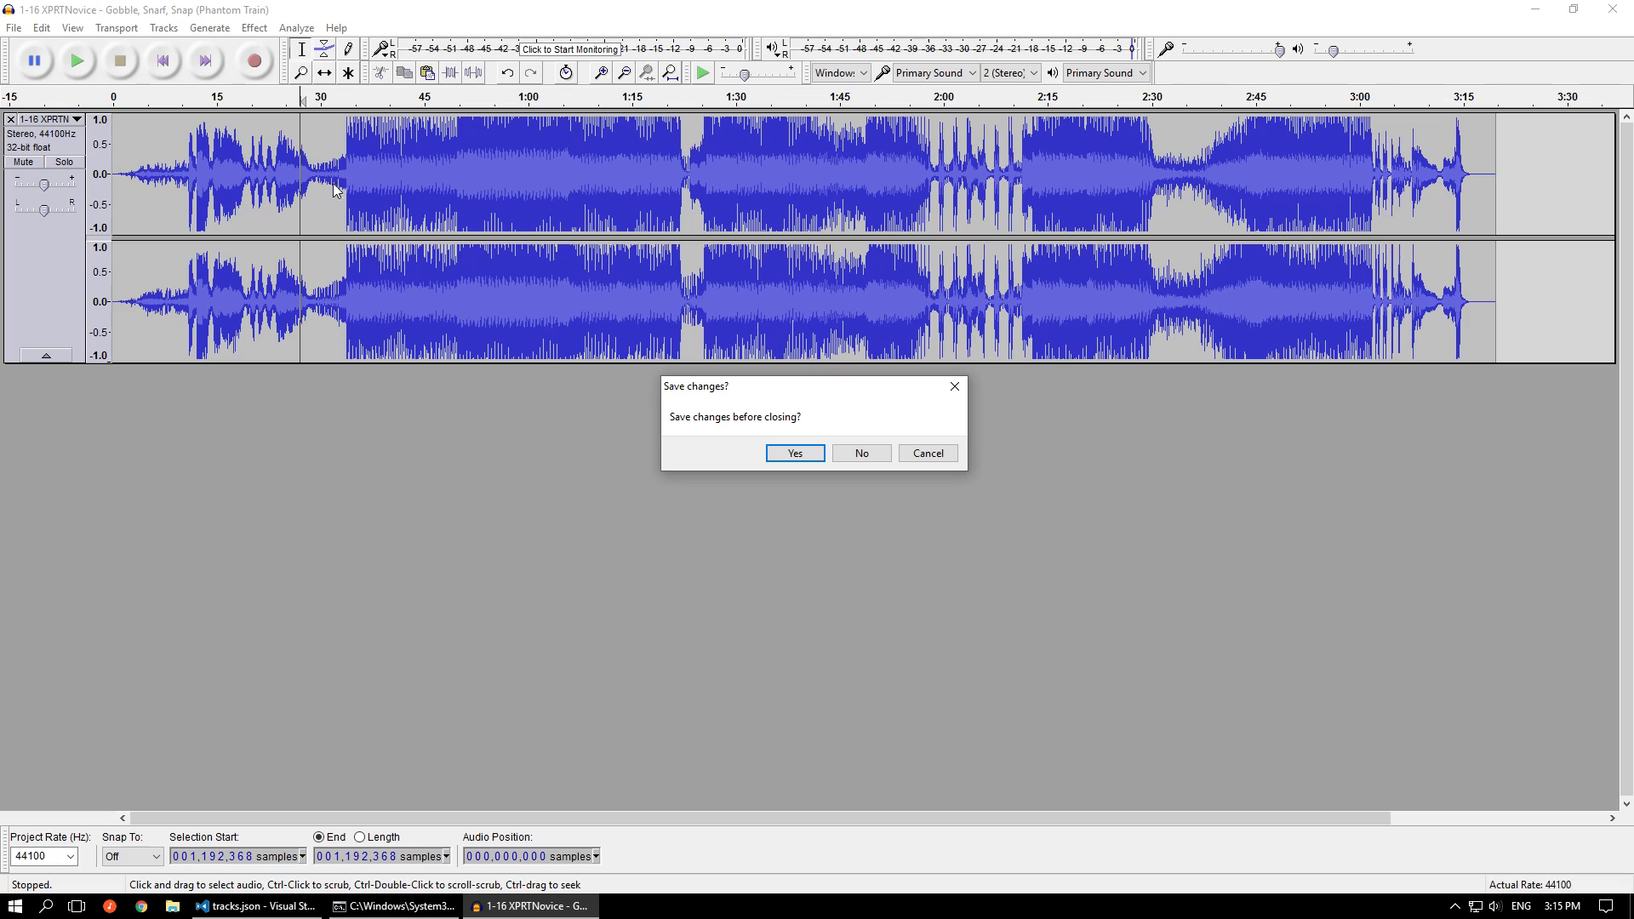
{"action": "left_click", "coordinate": [861, 453]}
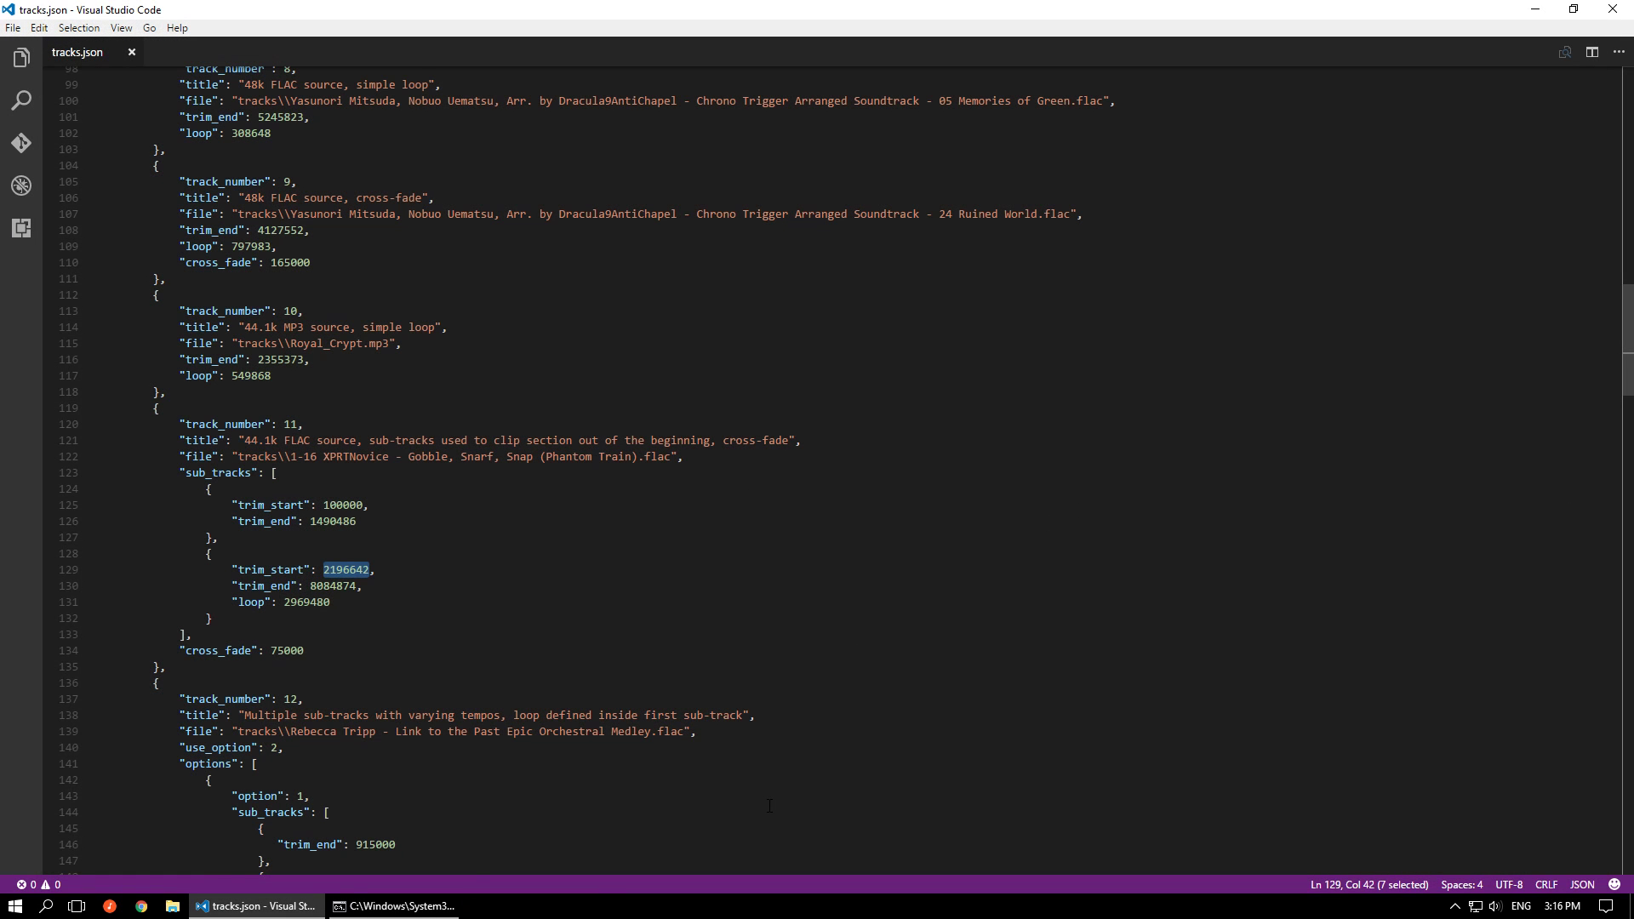
{"action": "left_click", "coordinate": [424, 910]}
{"action": "key", "text": "Up"}
{"action": "key", "text": "Return"}
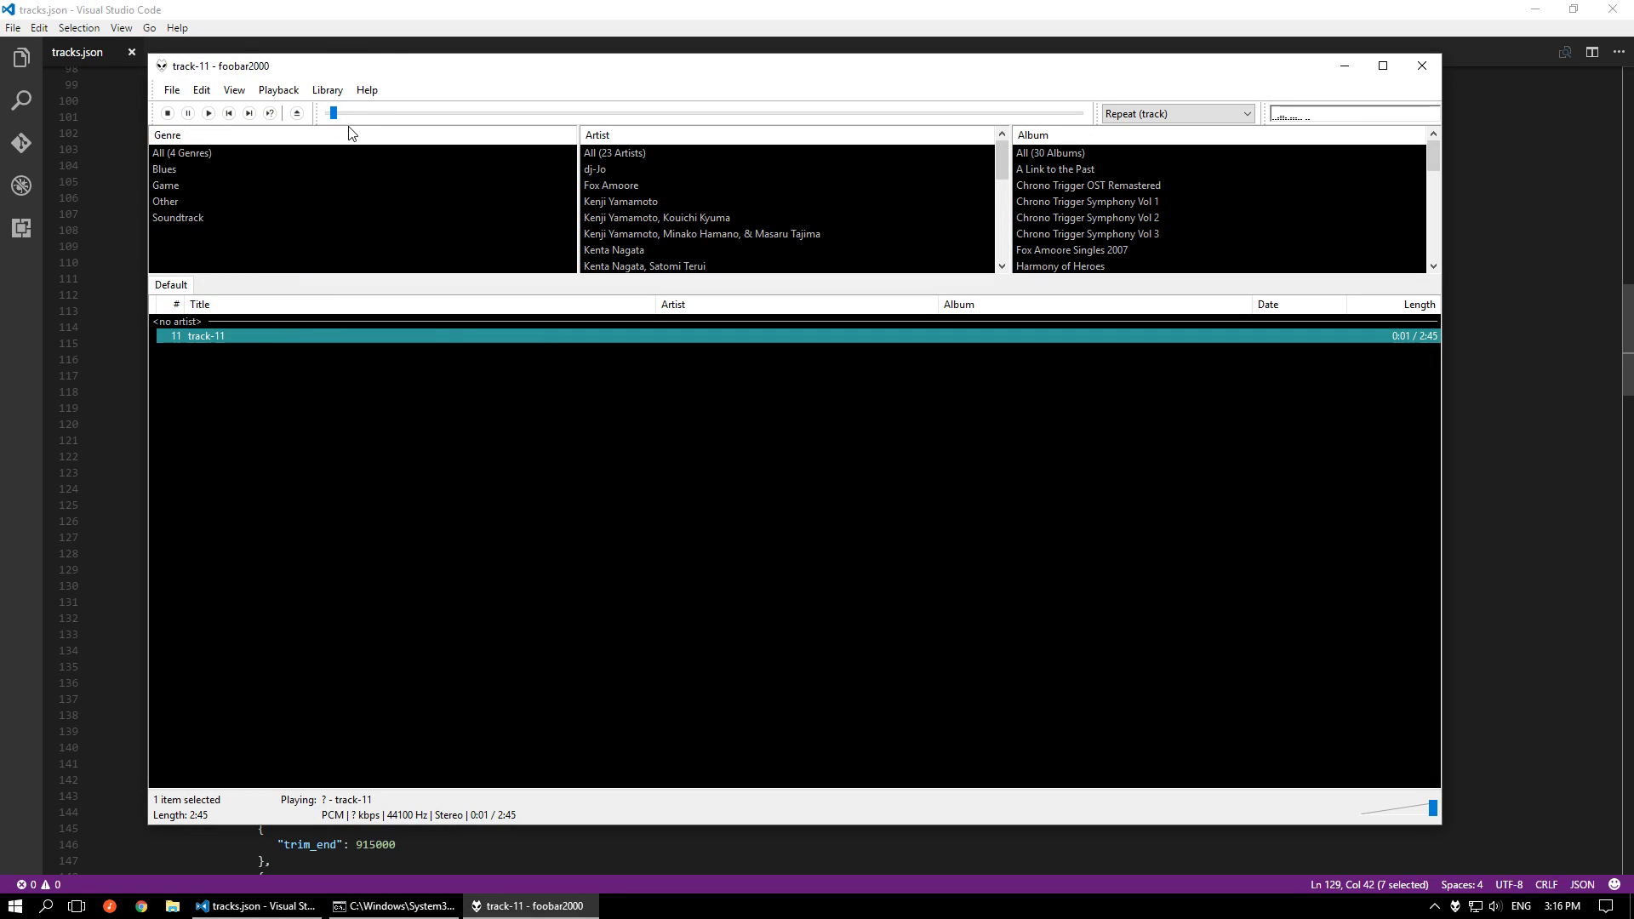
Play the generated track-11 in foobar2000 from an early point and from near its end, then close the player
{"action": "left_click_drag", "start_coordinate": [360, 109], "coordinate": [415, 119]}
{"action": "left_click", "coordinate": [1052, 113]}
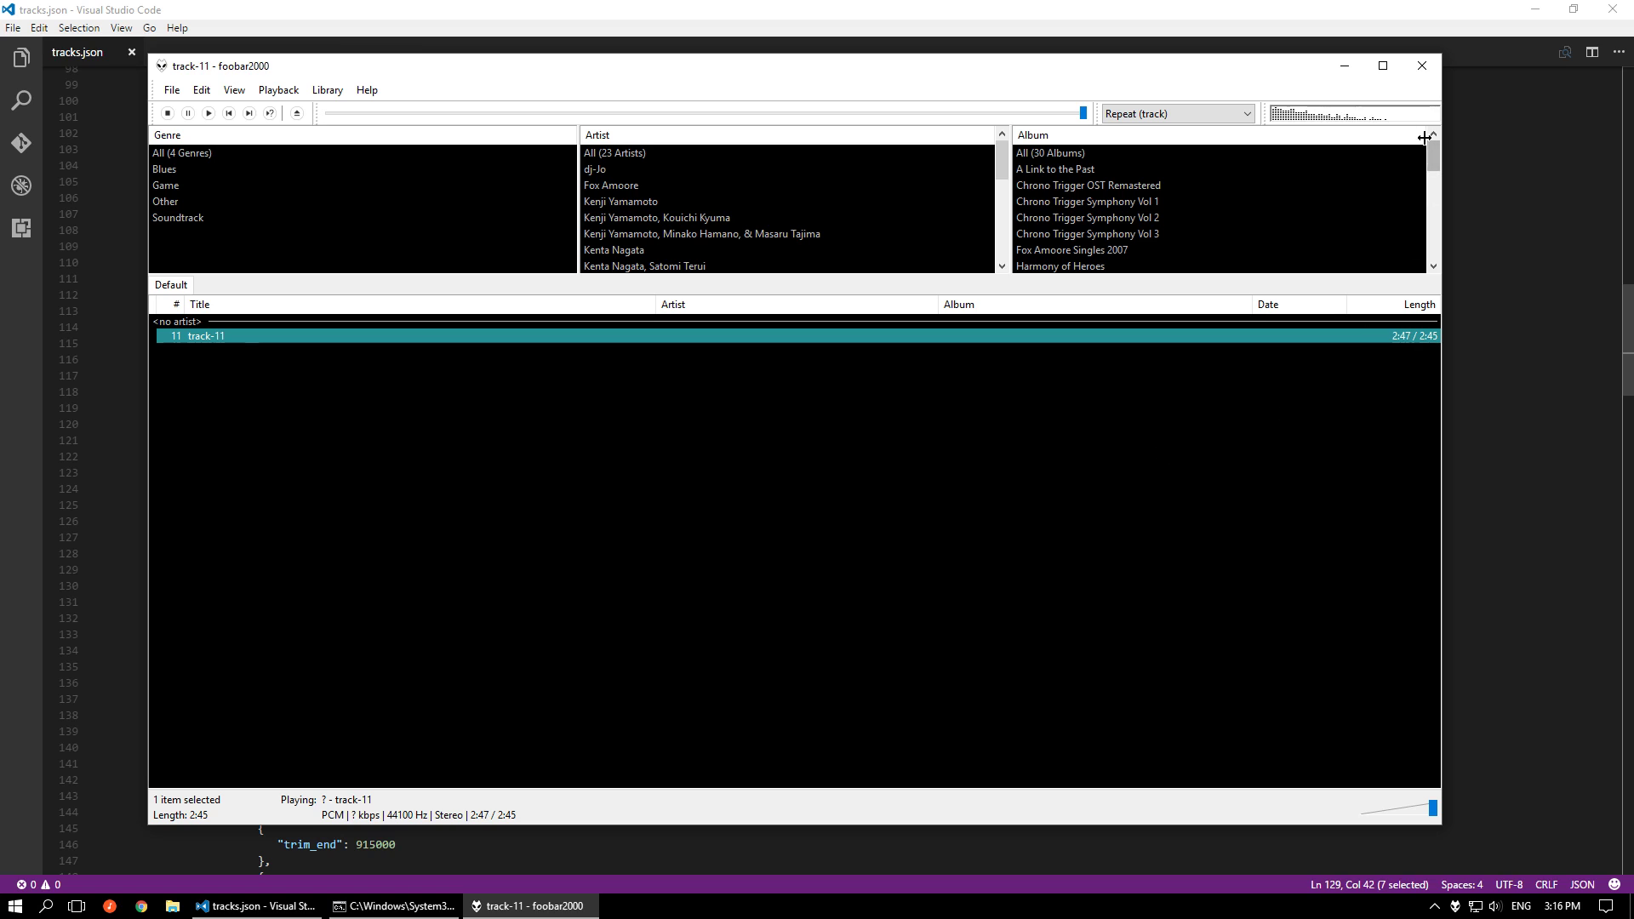
{"action": "left_click", "coordinate": [1423, 68]}
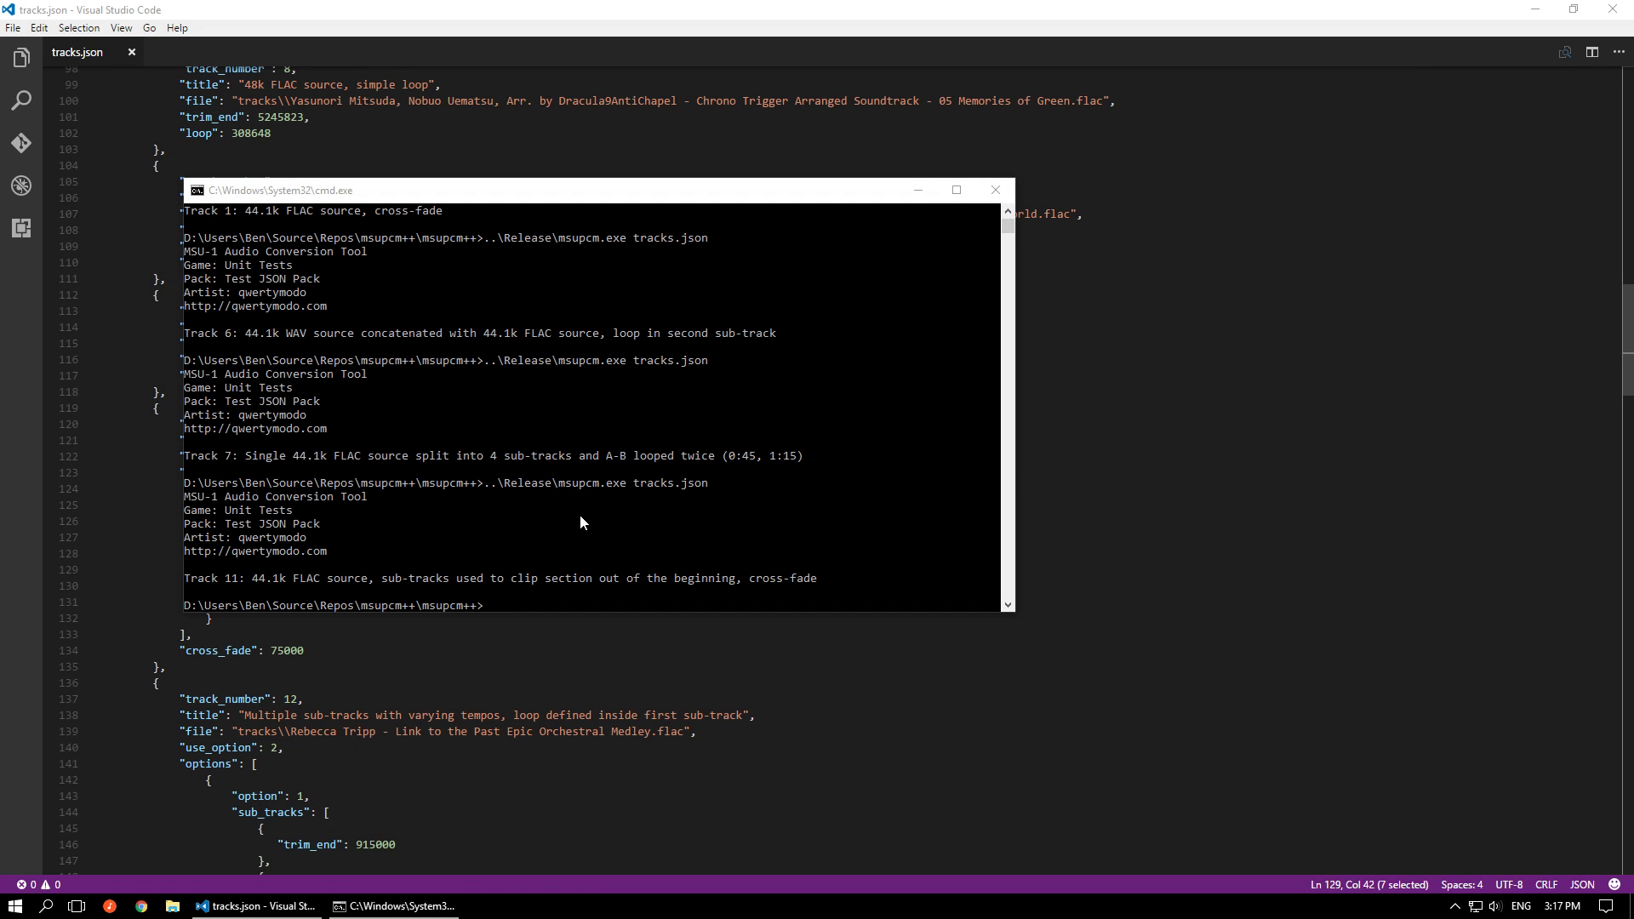
Point out track 11's cross_fade and its second sub-track's loop value in tracks.json, and review track 12's options and sub-tracks
{"action": "left_click", "coordinate": [302, 652]}
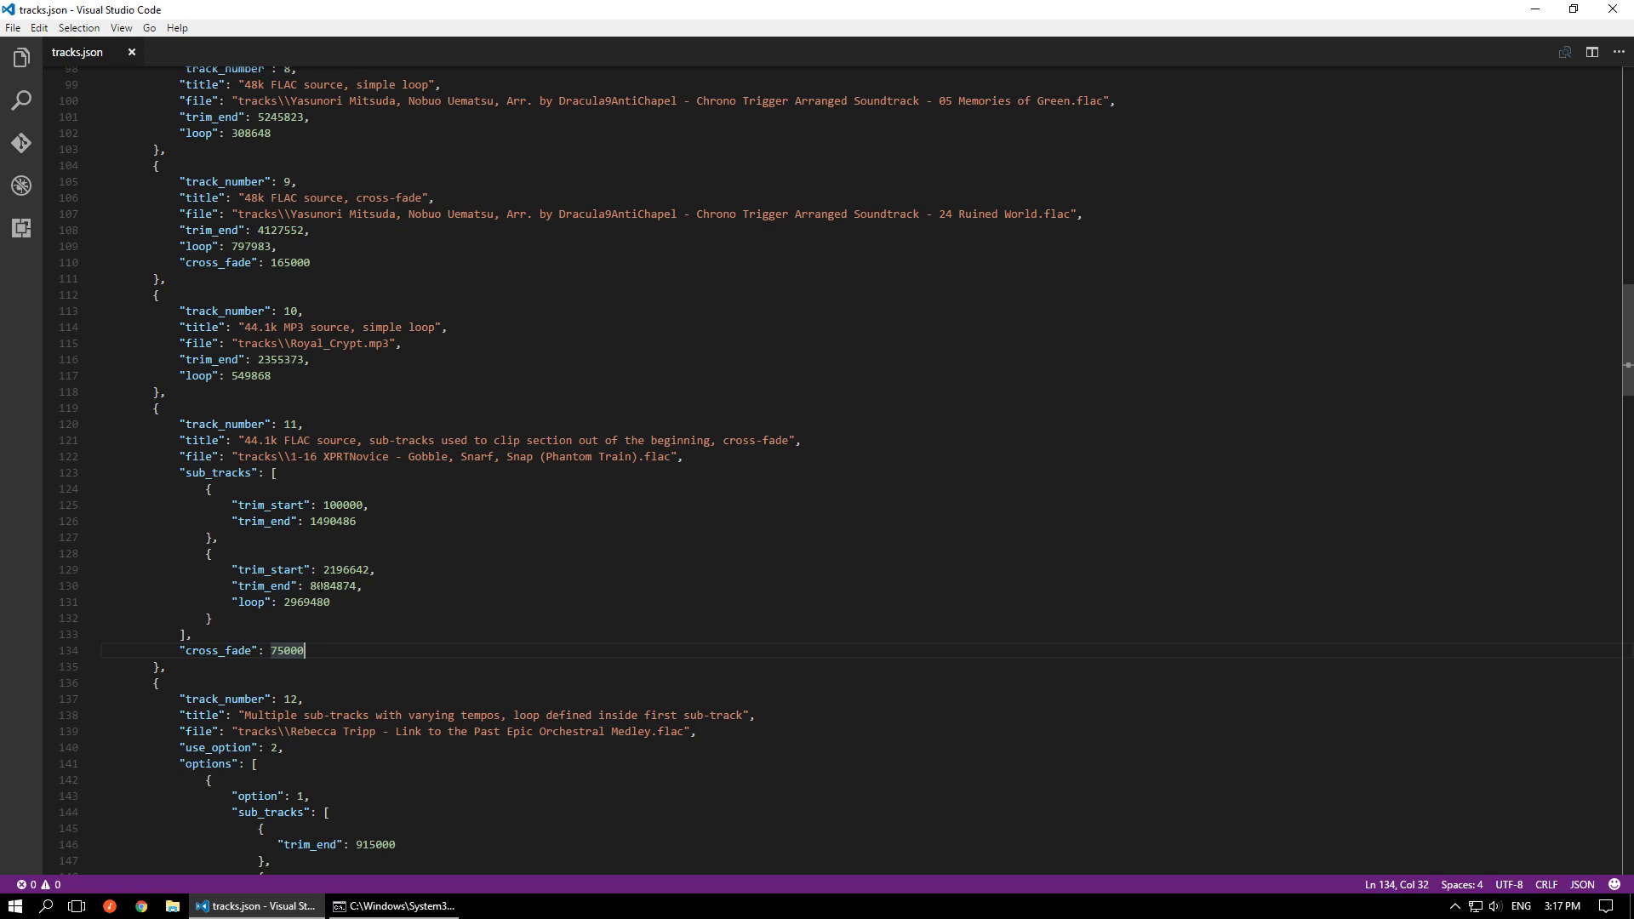
{"action": "double_click", "coordinate": [316, 602]}
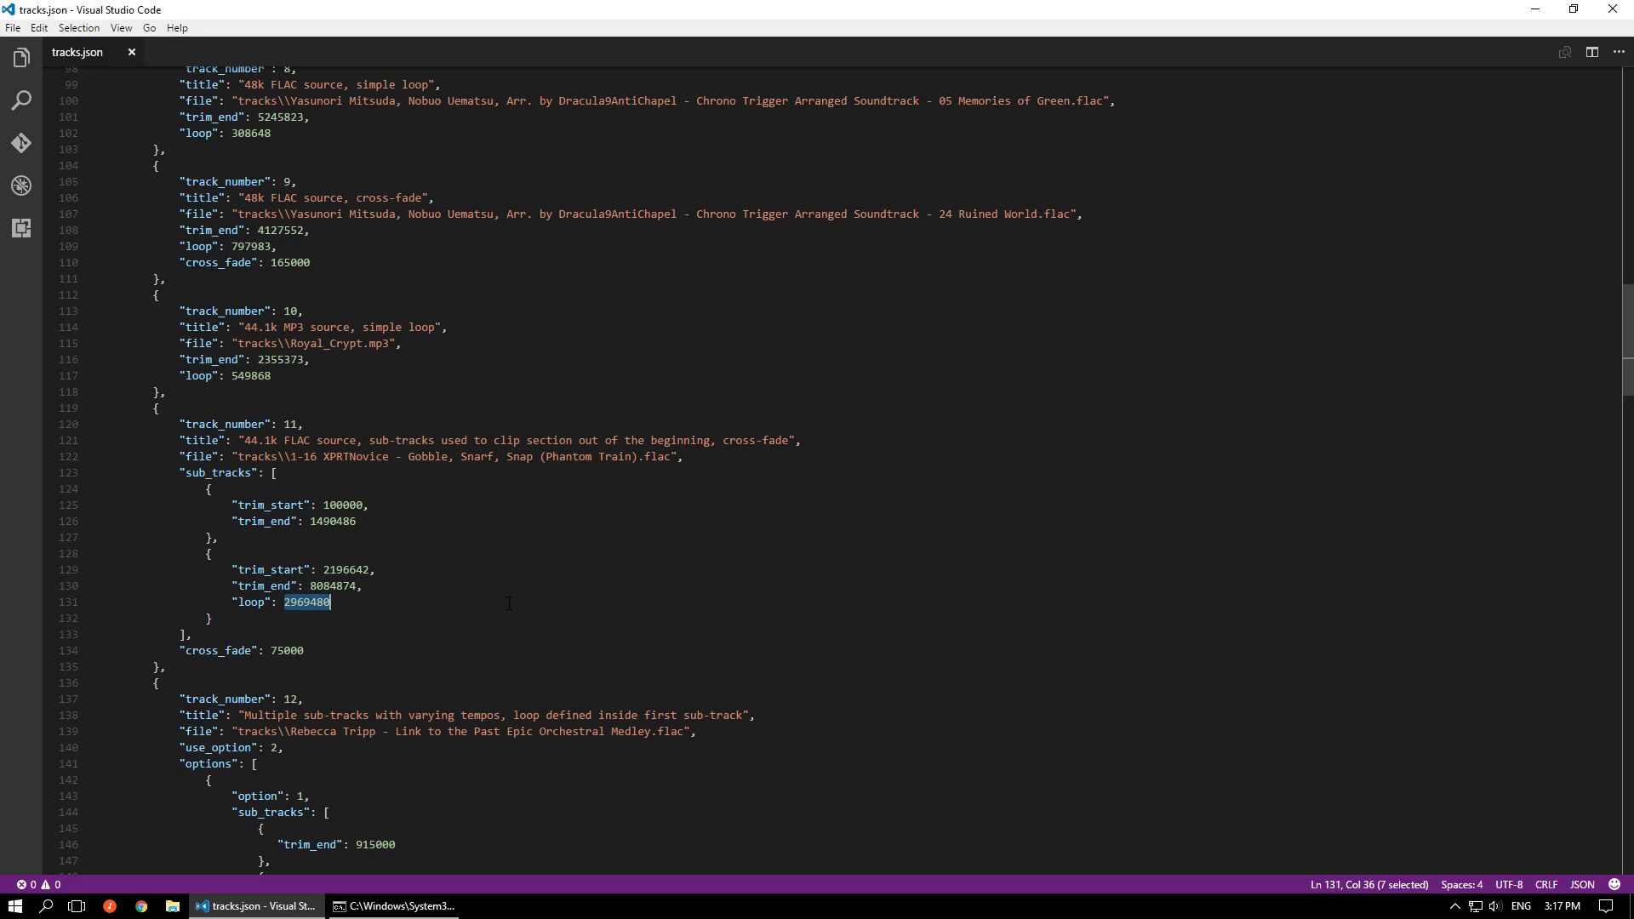
{"action": "scroll", "coordinate": [509, 603], "scroll_direction": "down", "scroll_amount": 10}
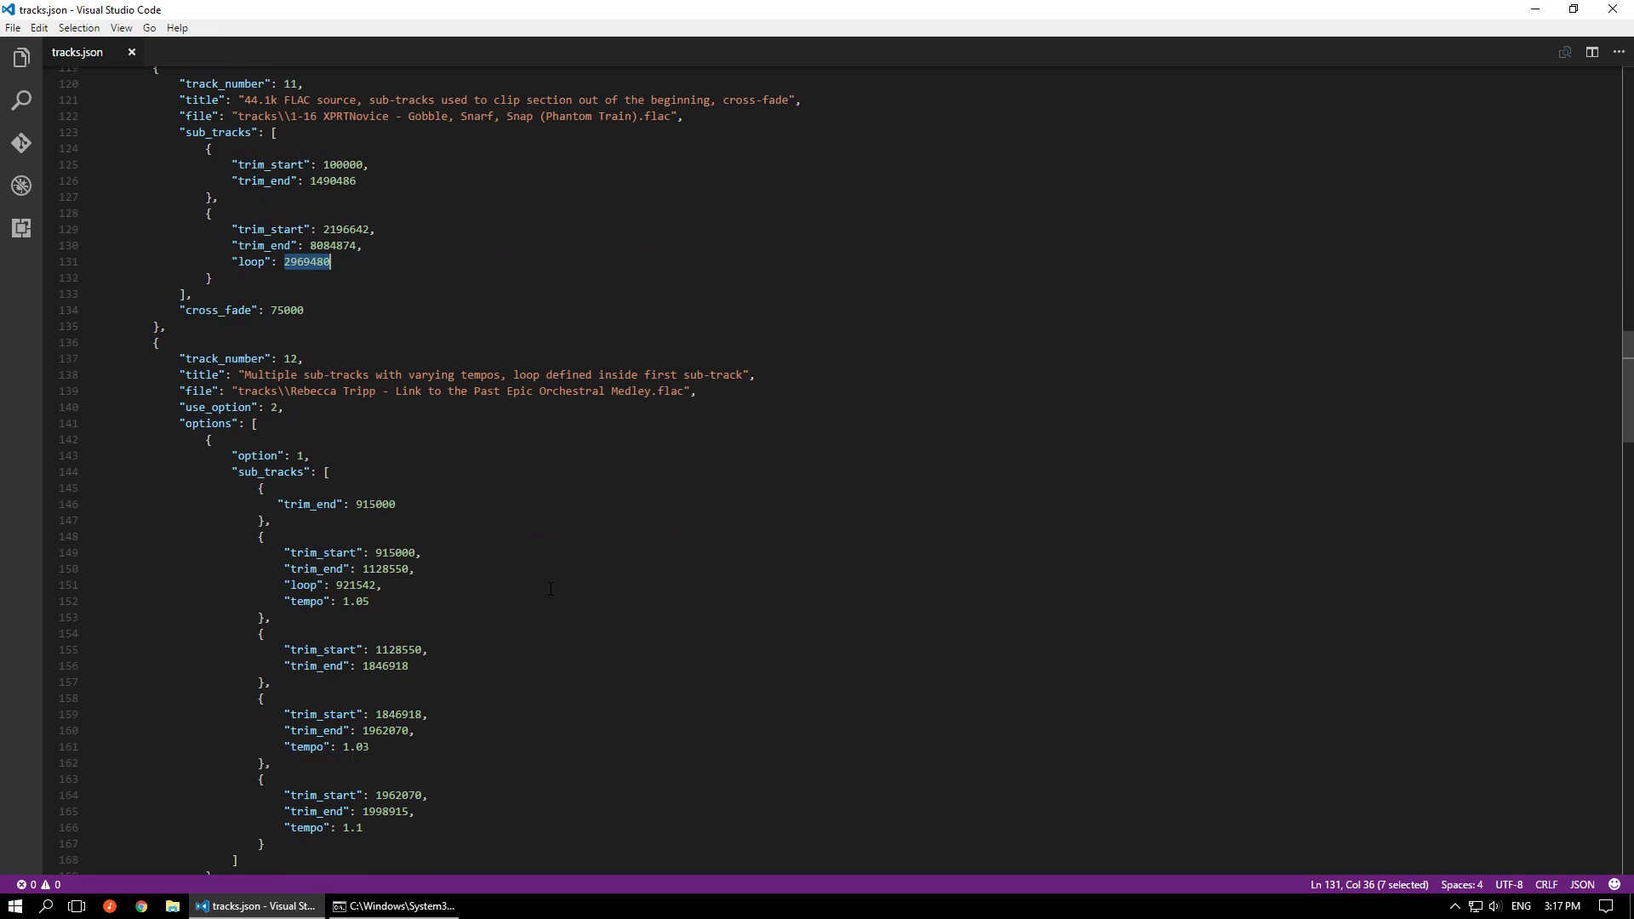
{"action": "scroll", "coordinate": [551, 589], "scroll_direction": "down", "scroll_amount": 2}
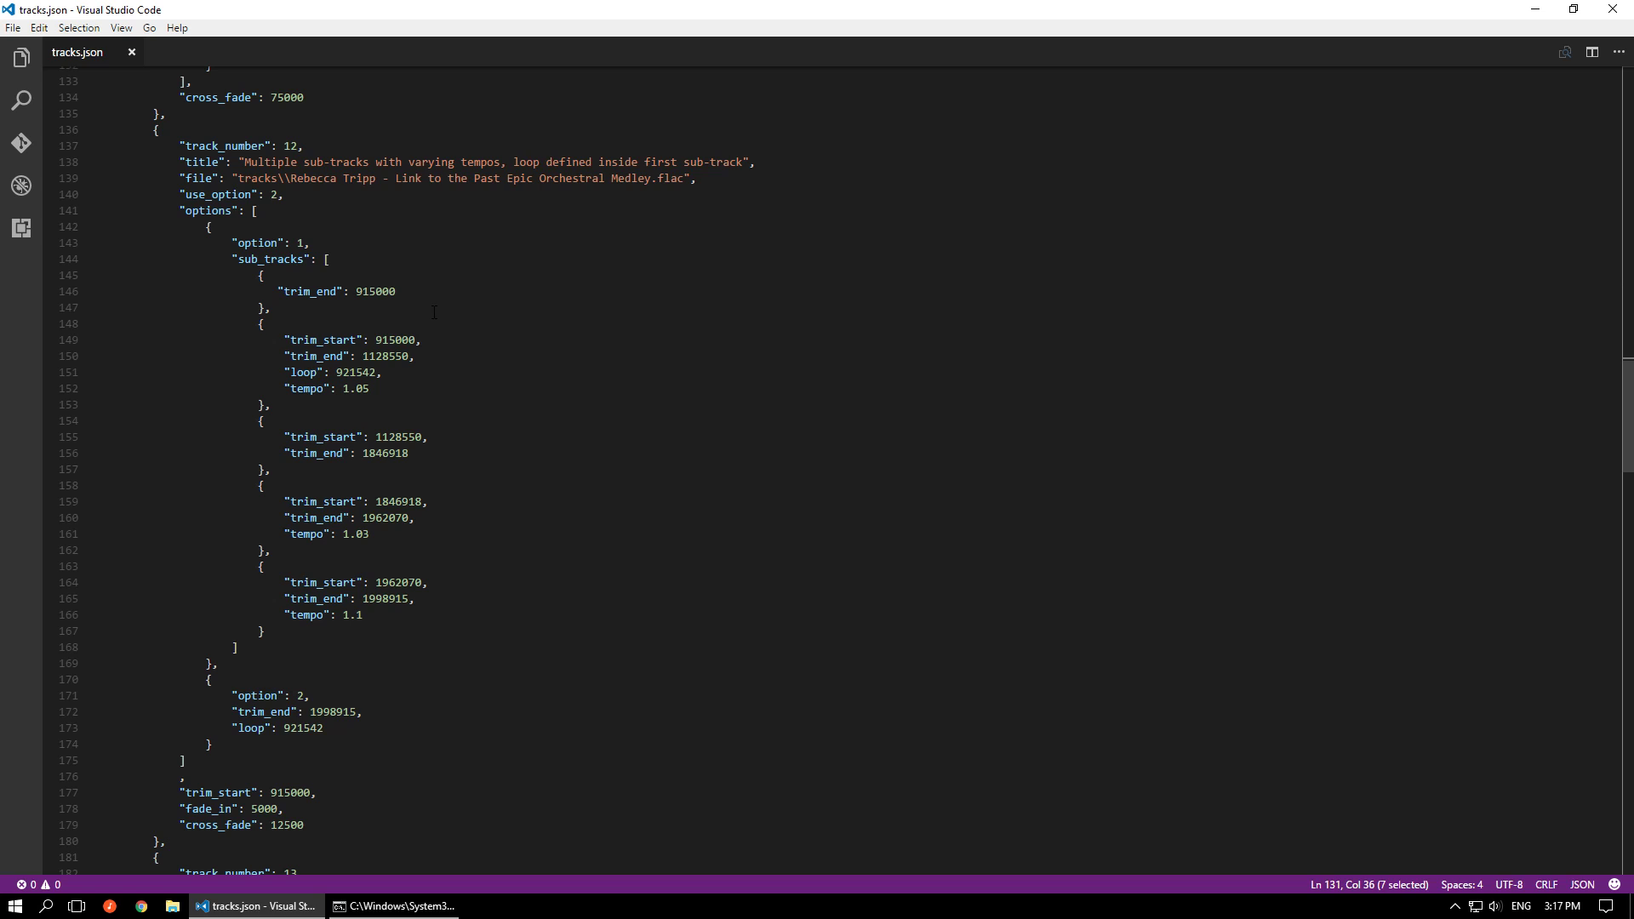
{"action": "scroll", "coordinate": [508, 315], "scroll_direction": "down", "scroll_amount": 1}
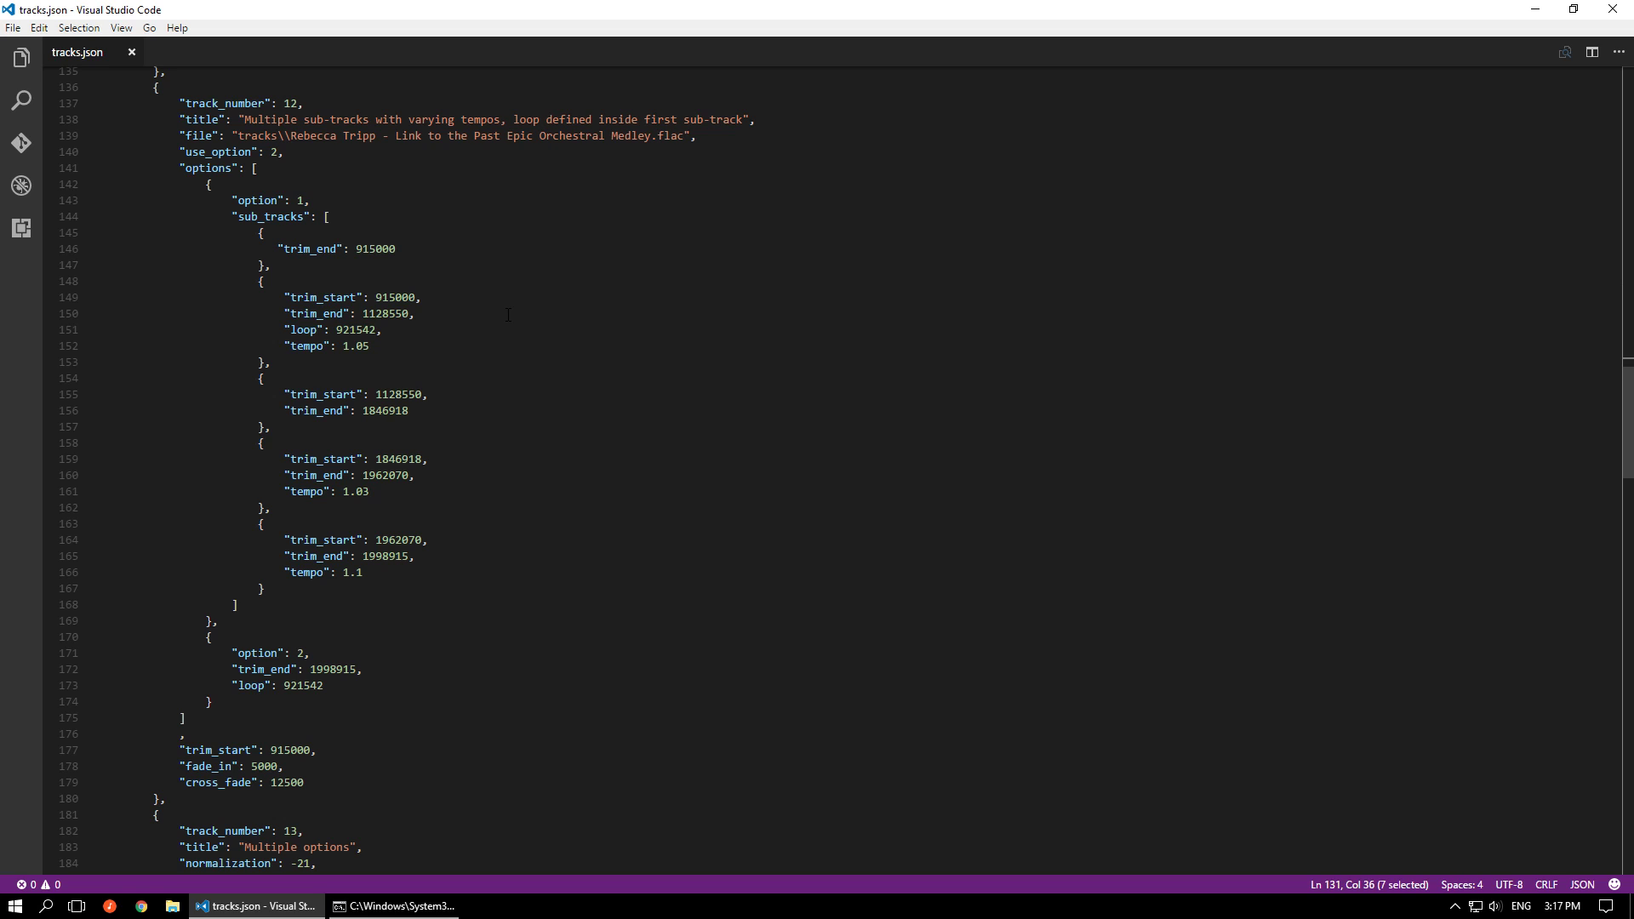
Set first_track and last_track to 12 in tracks.json and save the file
{"action": "scroll", "coordinate": [508, 315], "scroll_direction": "up", "scroll_amount": 20}
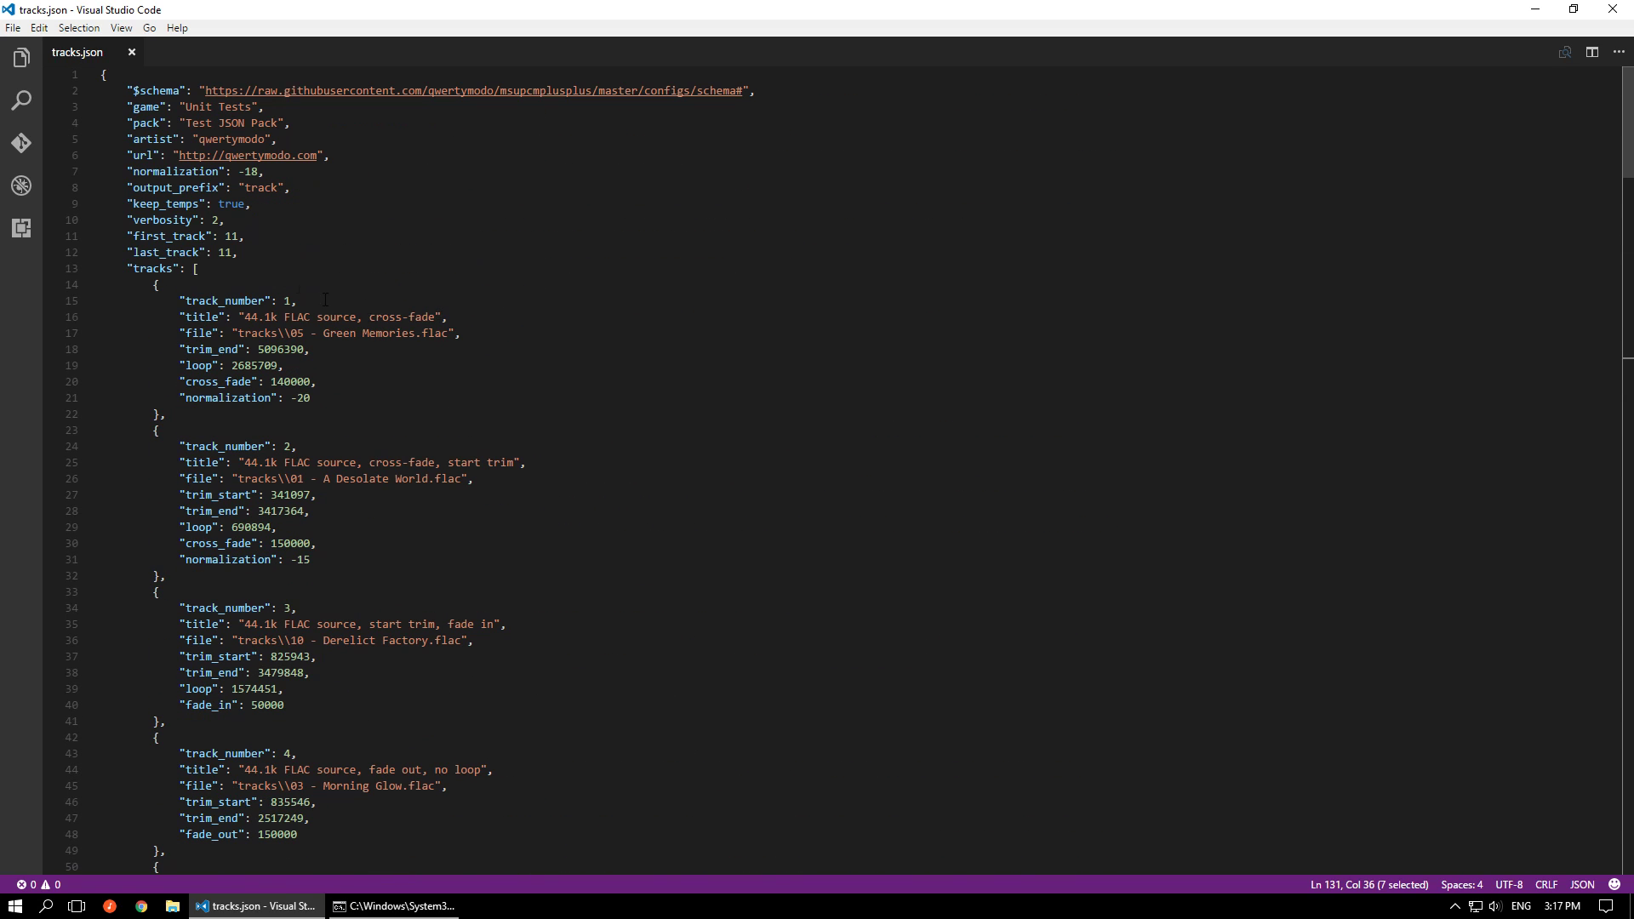
{"action": "left_click", "coordinate": [231, 256]}
{"action": "key", "text": "BackSpace"}
{"action": "type", "text": "2"}
{"action": "key", "text": "Up"}
{"action": "key", "text": "Delete"}
{"action": "type", "text": "2"}
{"action": "key", "text": "ctrl+s"}
In track 12's option 1, highlight the sub-tracks with tempos 1.03 and 1.1, and the loop line of the second sub-track
{"action": "scroll", "coordinate": [601, 462], "scroll_direction": "down", "scroll_amount": 20}
{"action": "scroll", "coordinate": [601, 462], "scroll_direction": "down", "scroll_amount": 15}
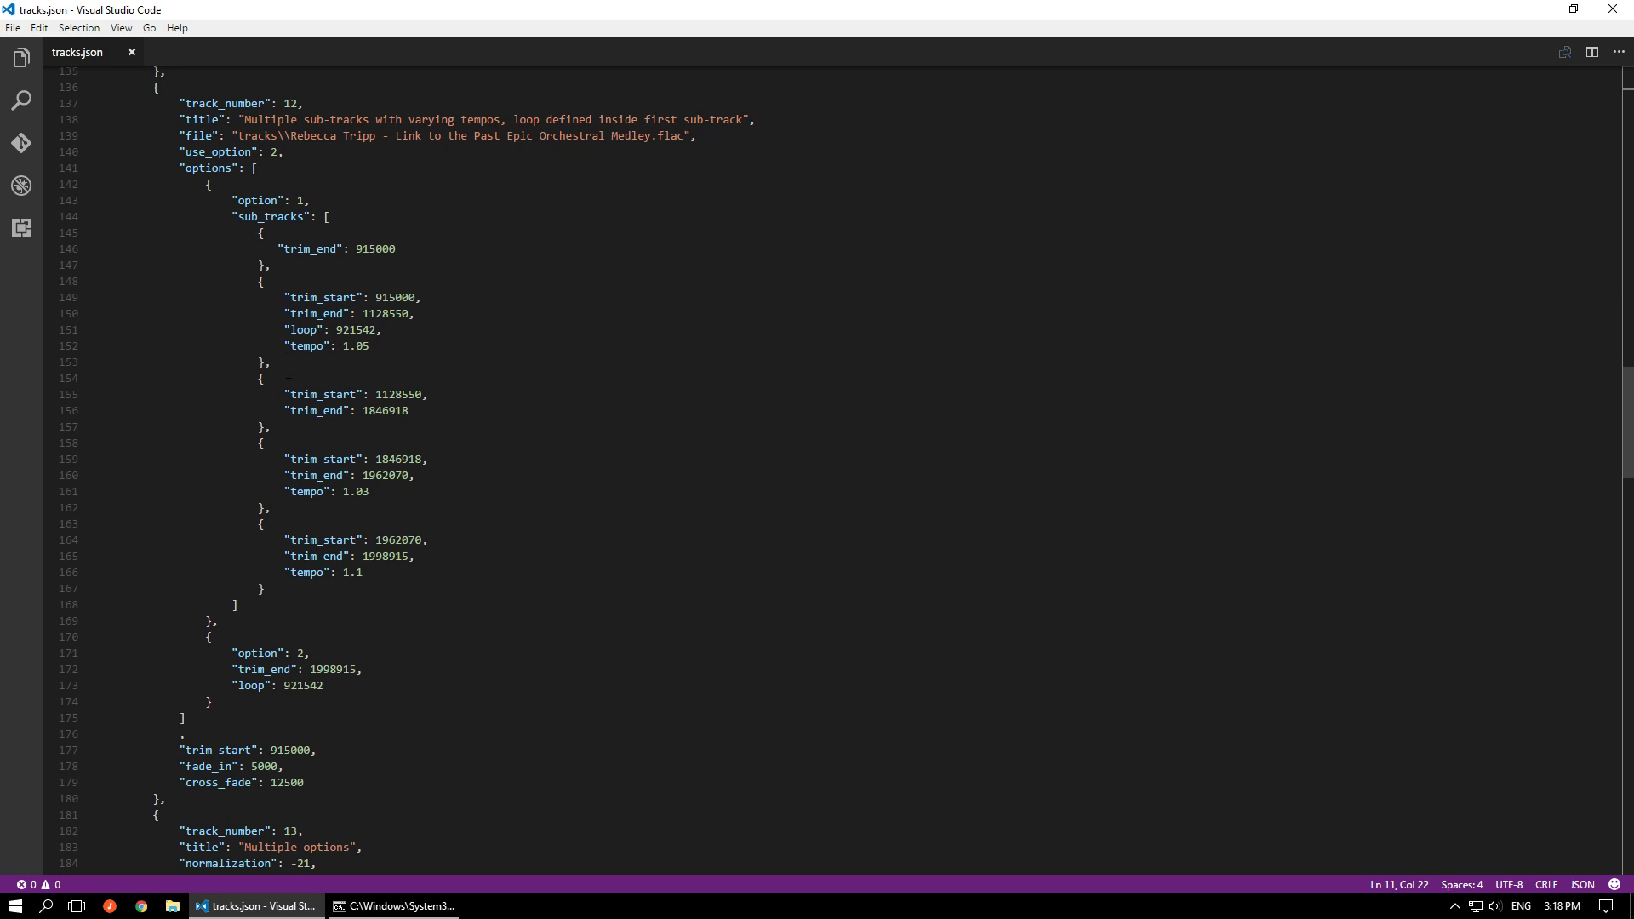
{"action": "left_click", "coordinate": [414, 412]}
{"action": "left_click_drag", "start_coordinate": [274, 466], "coordinate": [371, 492]}
{"action": "left_click_drag", "start_coordinate": [280, 539], "coordinate": [366, 574]}
{"action": "left_click", "coordinate": [368, 575]}
{"action": "left_click", "coordinate": [306, 329]}
{"action": "left_click_drag", "start_coordinate": [285, 329], "coordinate": [384, 329]}
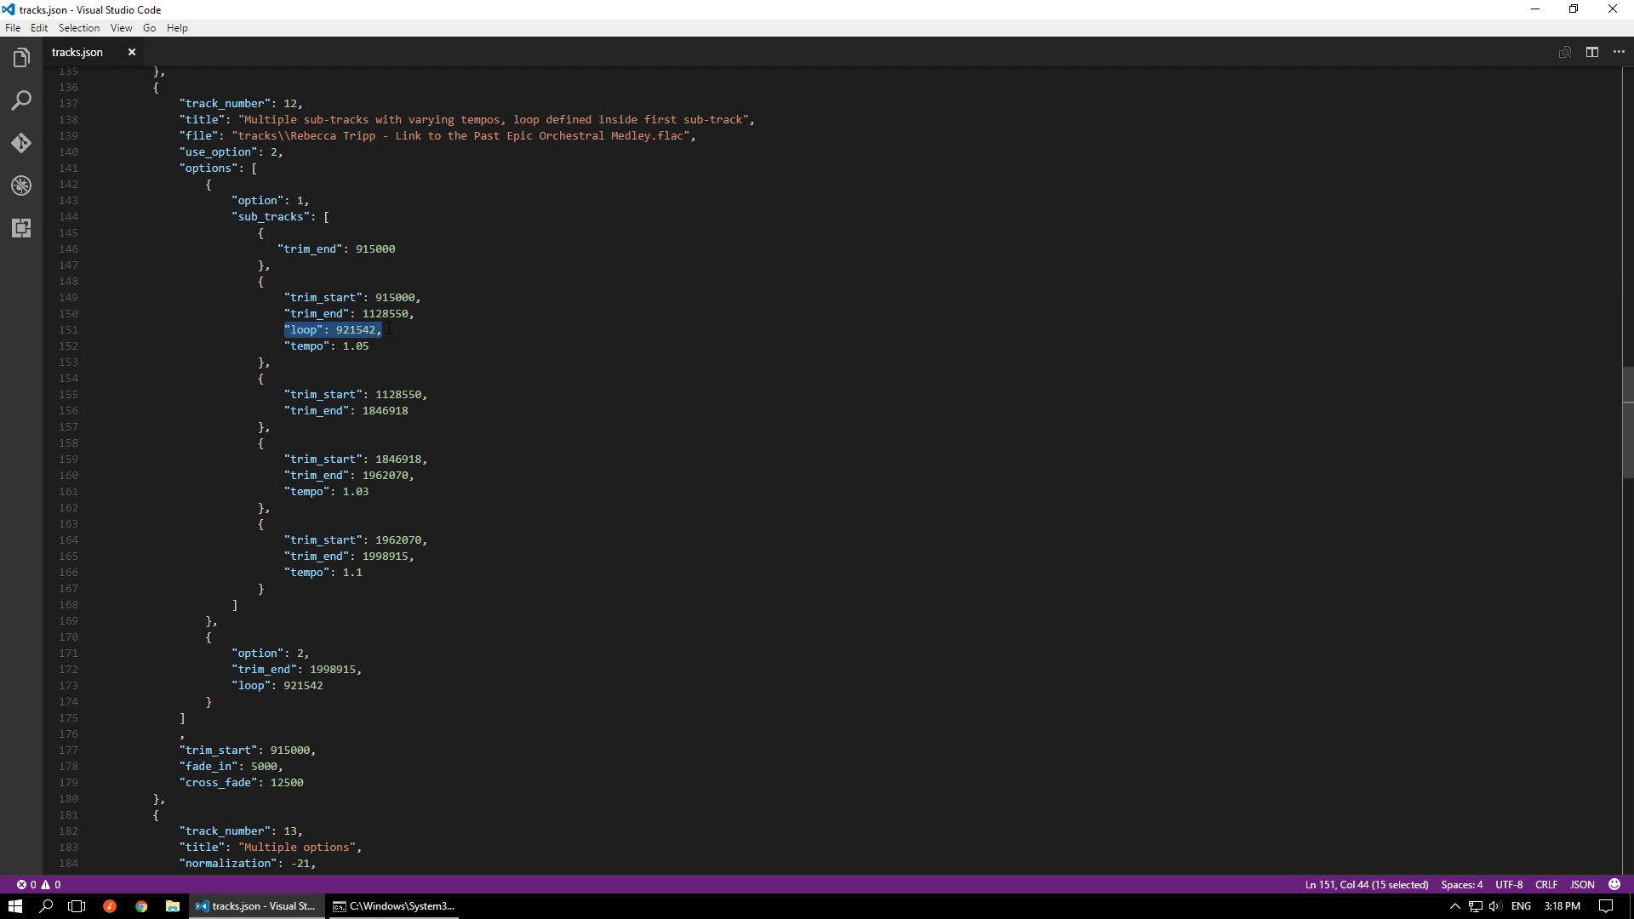
Highlight track 12's option 1 and option 2 identifiers and the complete option 2 block
{"action": "mouse_move", "coordinate": [292, 351]}
{"action": "left_click_drag", "start_coordinate": [234, 199], "coordinate": [312, 200]}
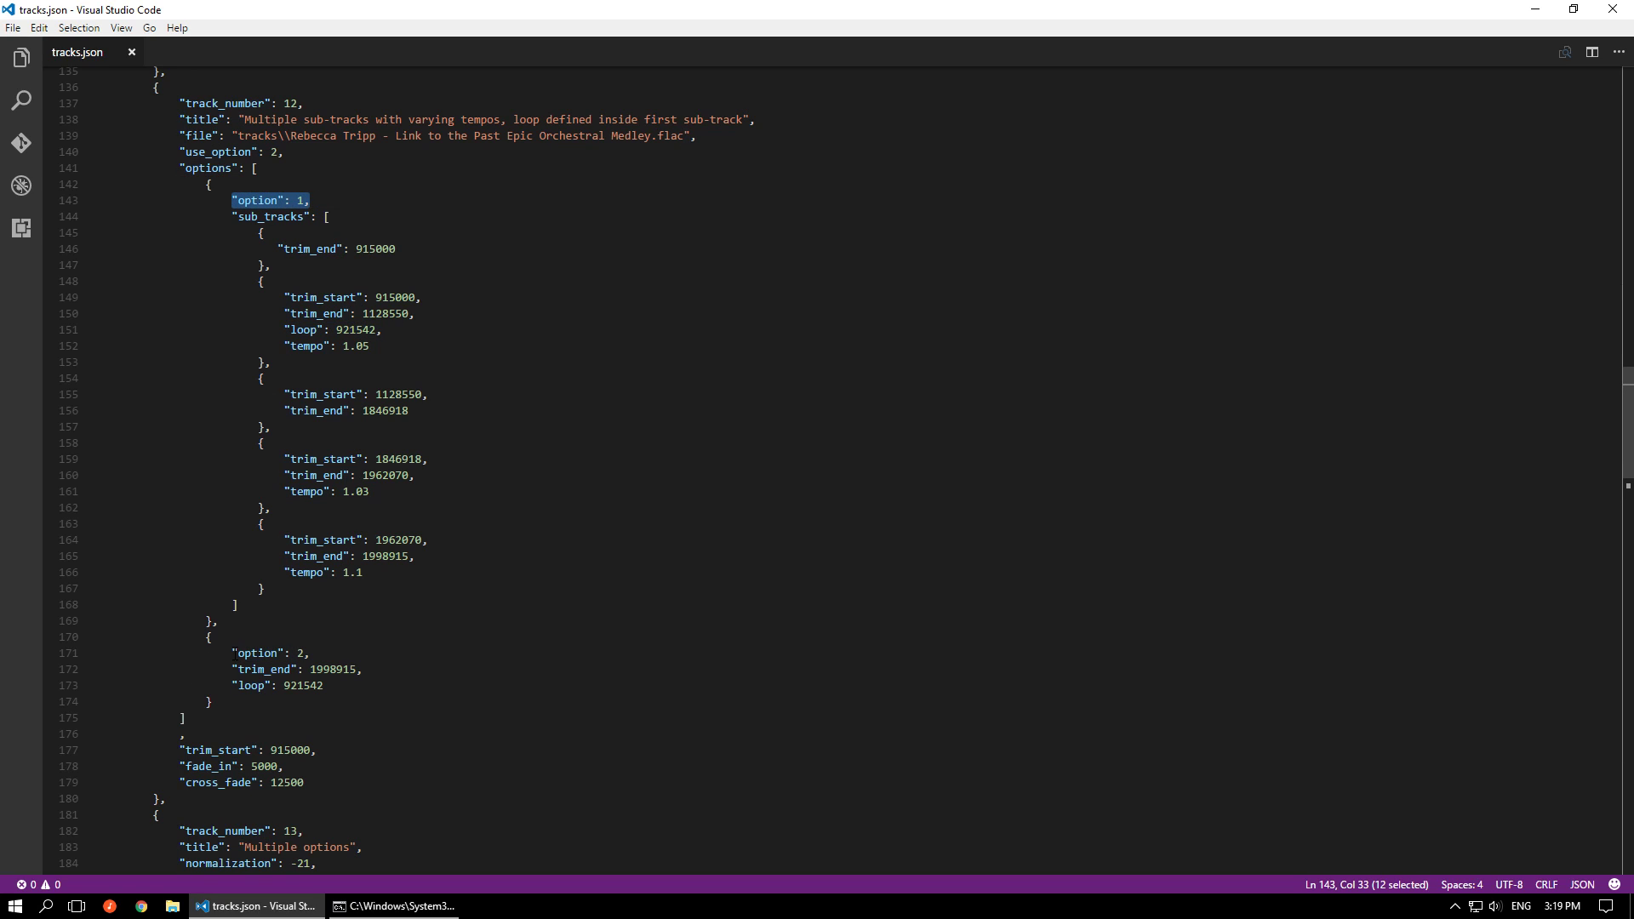
{"action": "left_click_drag", "start_coordinate": [232, 653], "coordinate": [311, 652]}
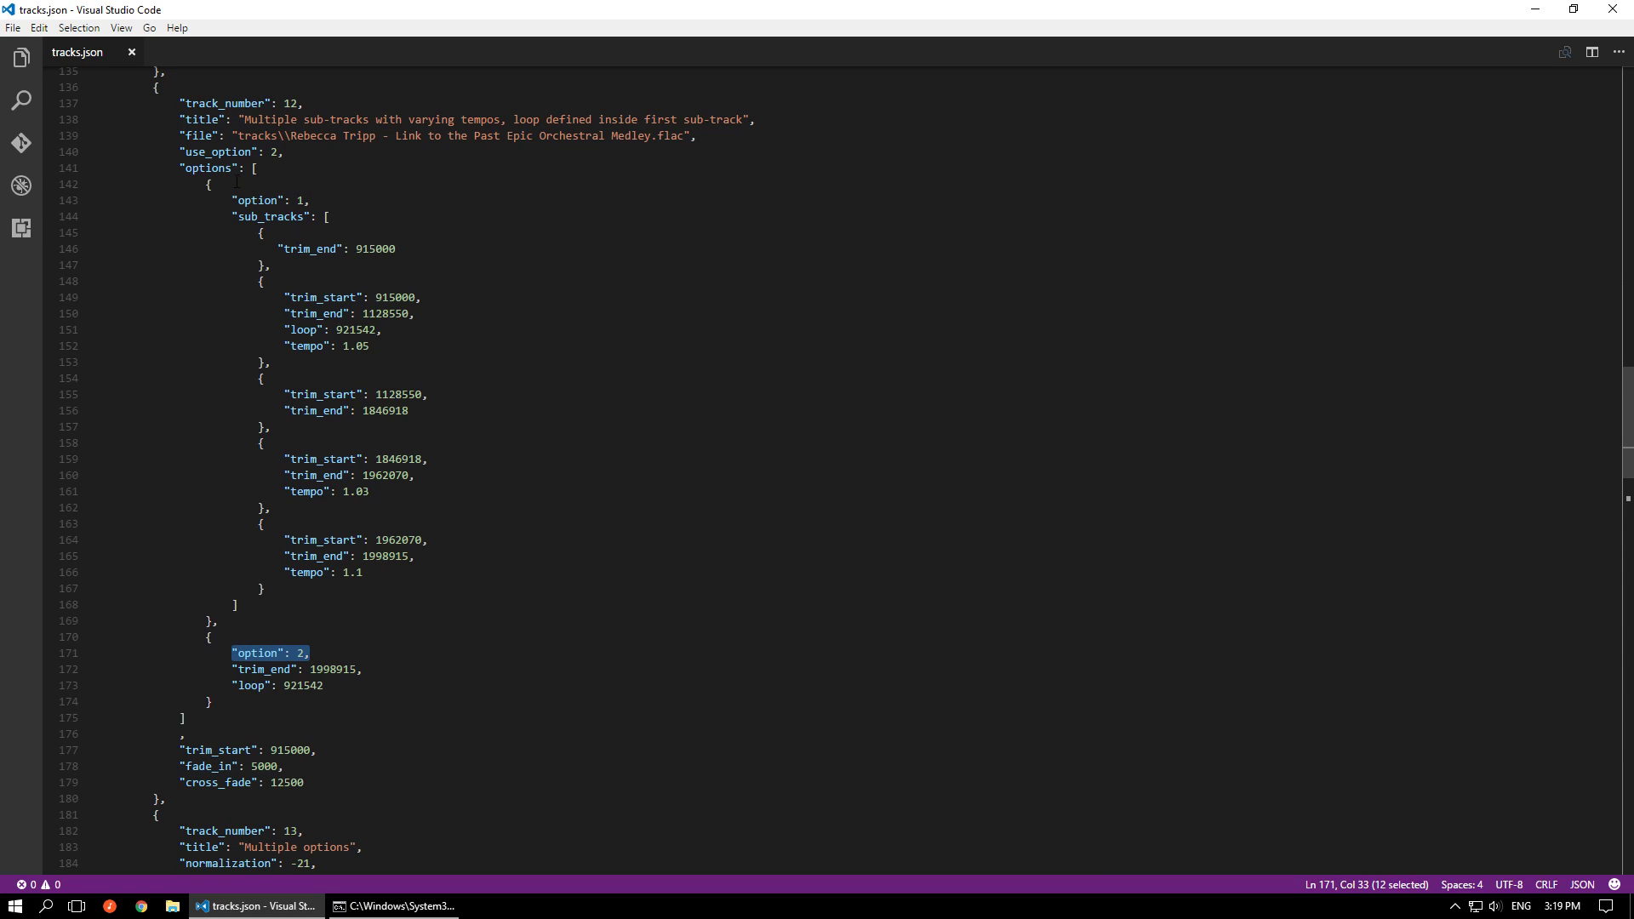
{"action": "left_click_drag", "start_coordinate": [205, 184], "coordinate": [234, 700]}
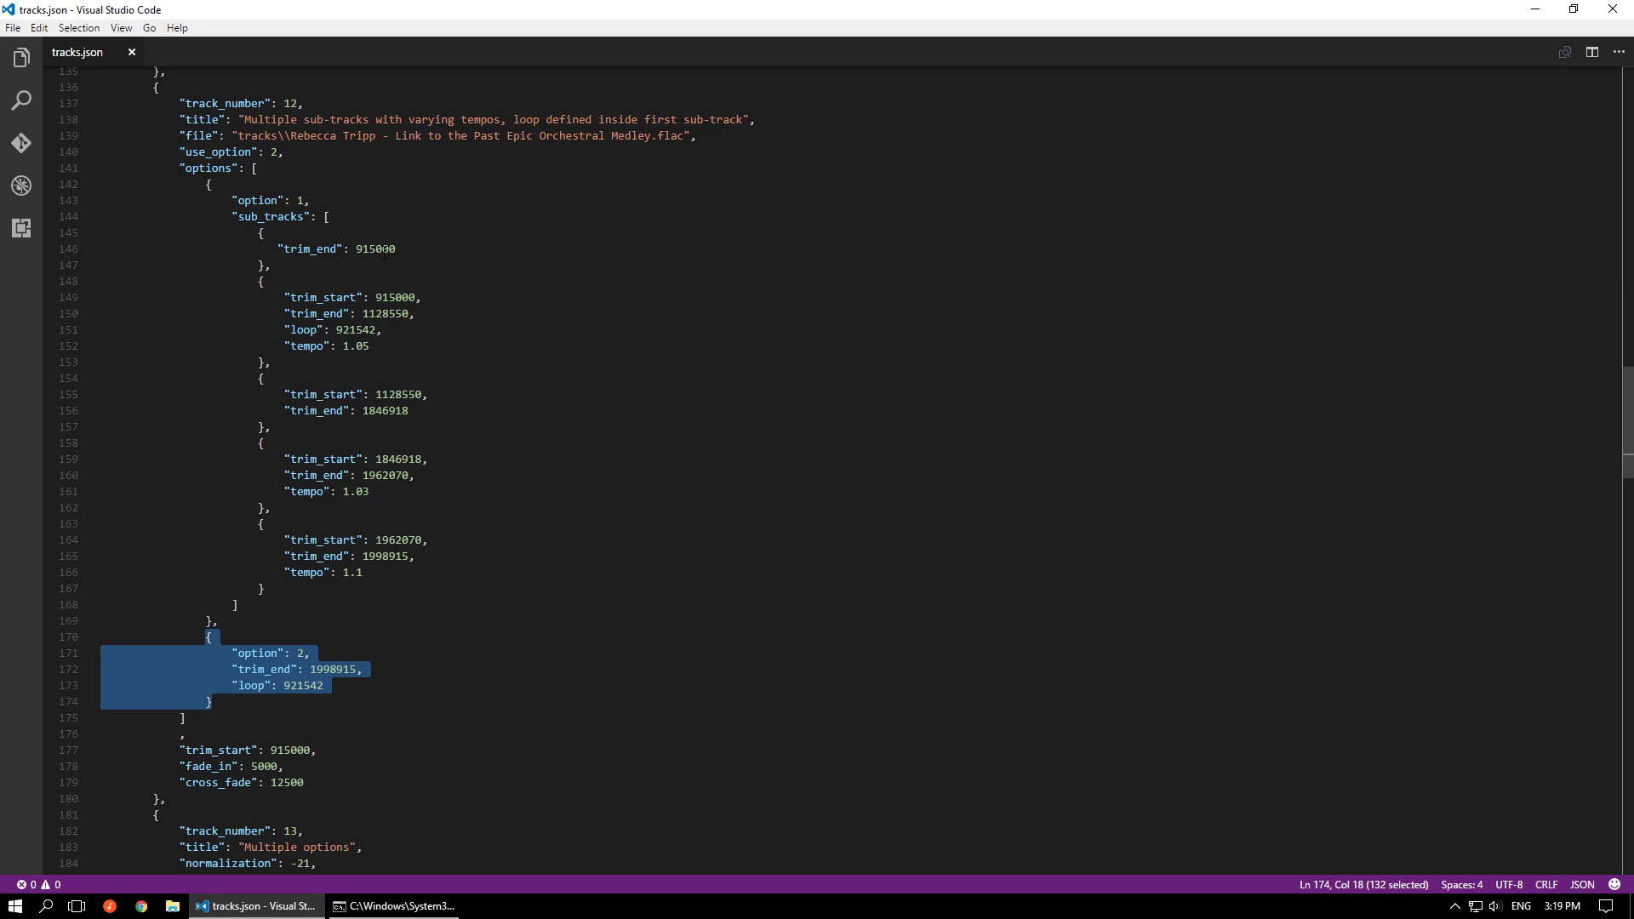
Highlight the first sub-track's trim_end and block in option 1, and track 12's own cross_fade and trim_start lines
{"action": "mouse_move", "coordinate": [411, 297]}
{"action": "mouse_move", "coordinate": [385, 244]}
{"action": "double_click", "coordinate": [310, 248]}
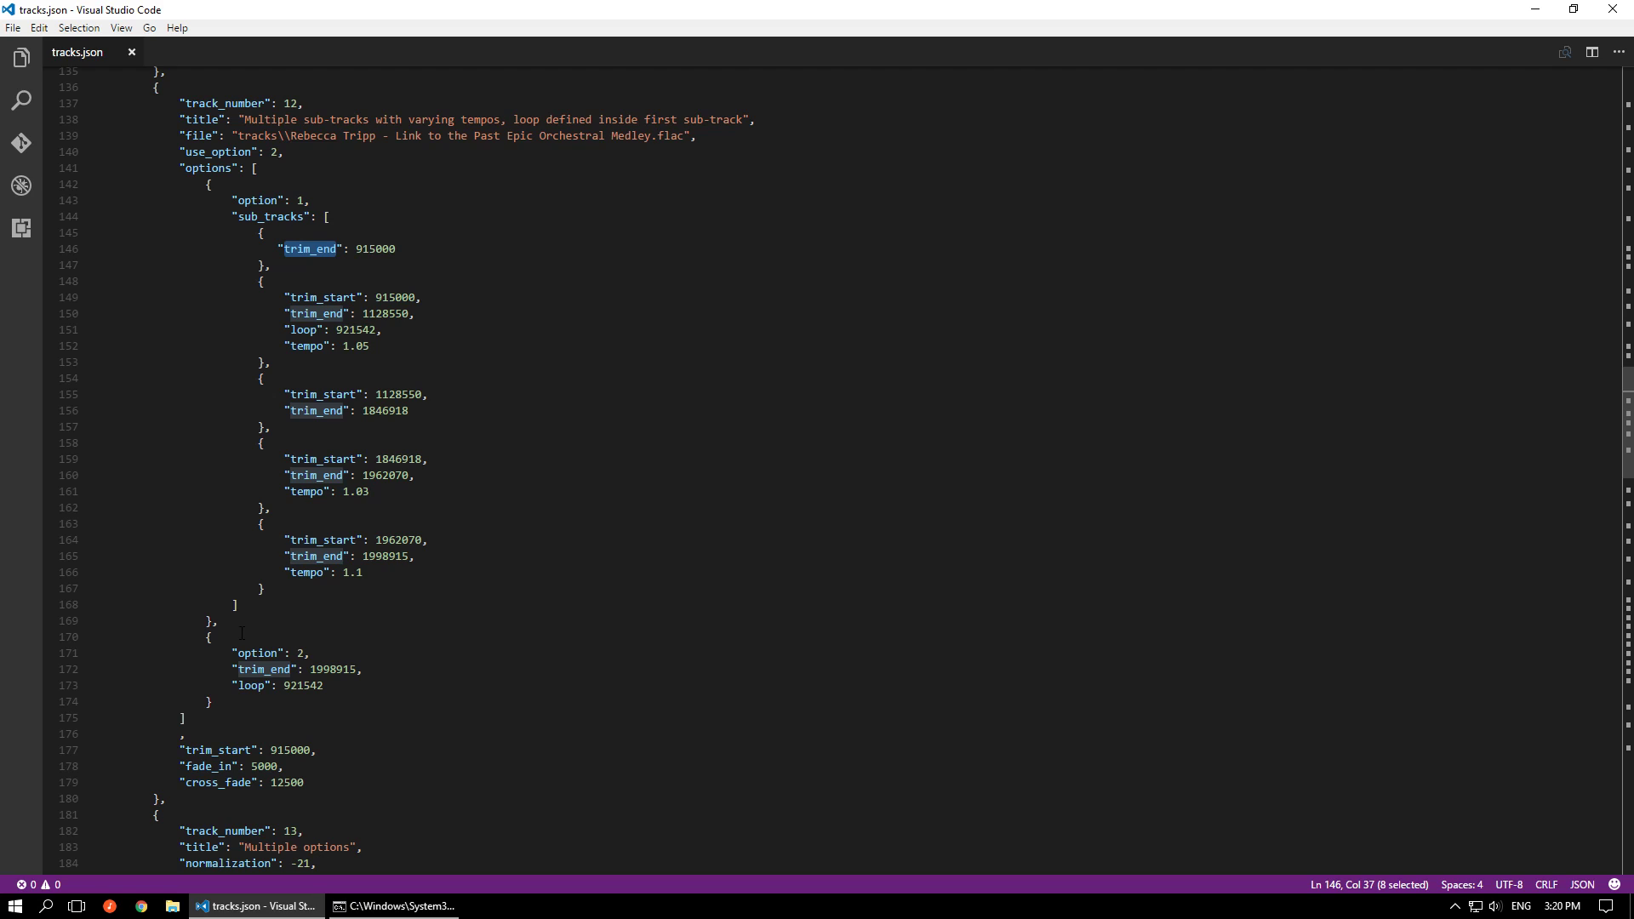
{"action": "mouse_move", "coordinate": [287, 302]}
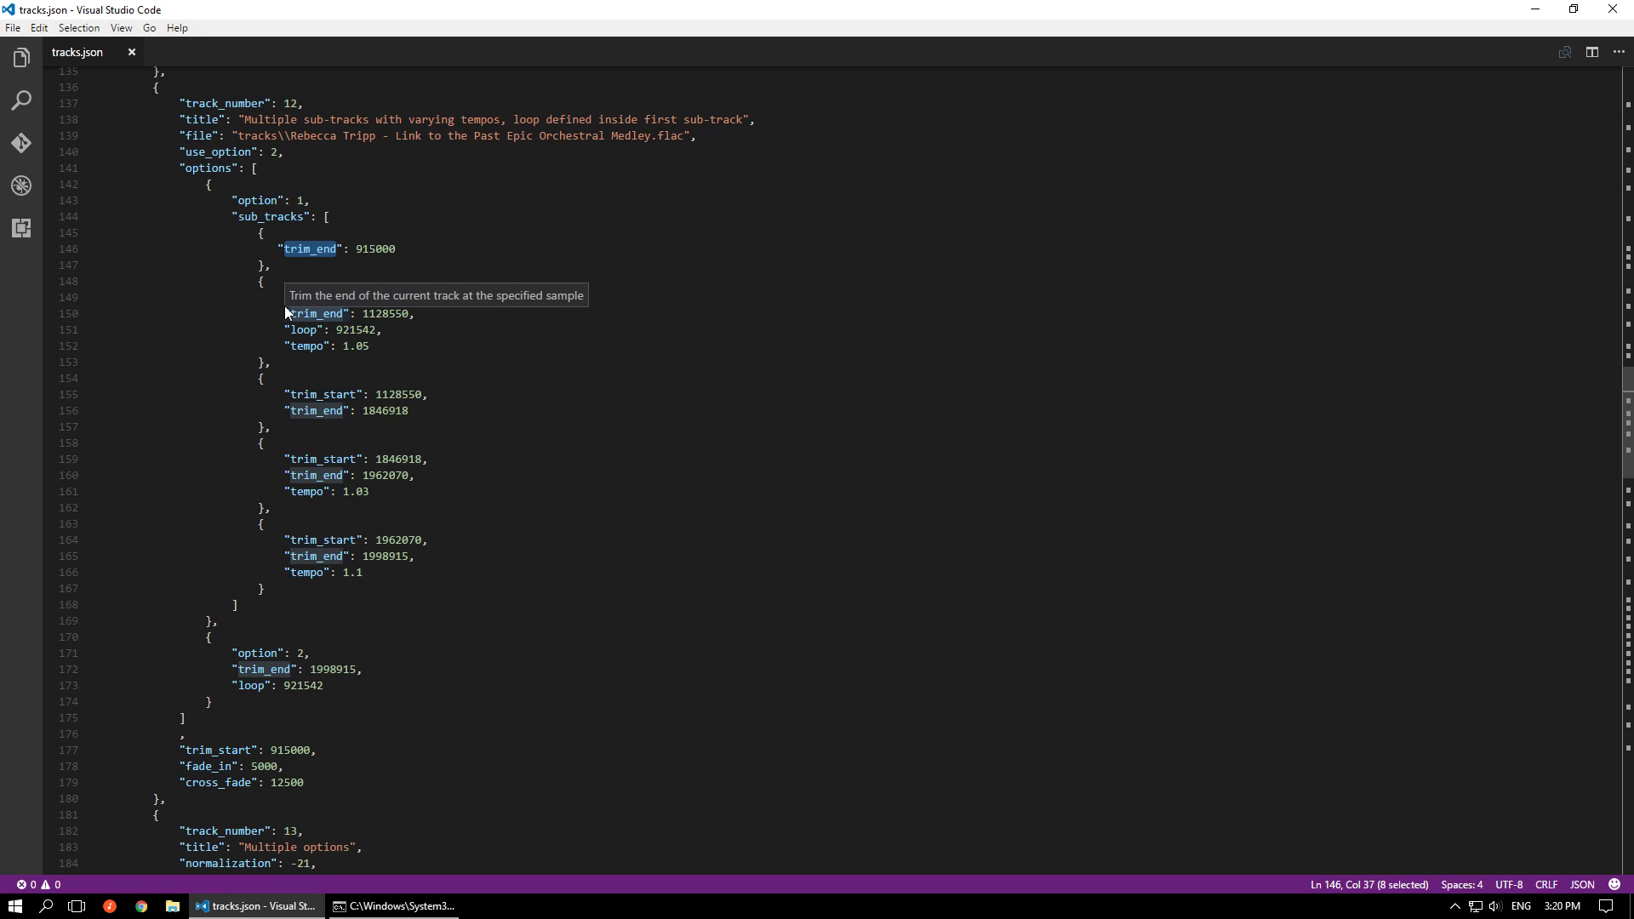
{"action": "left_click_drag", "start_coordinate": [316, 784], "coordinate": [180, 782]}
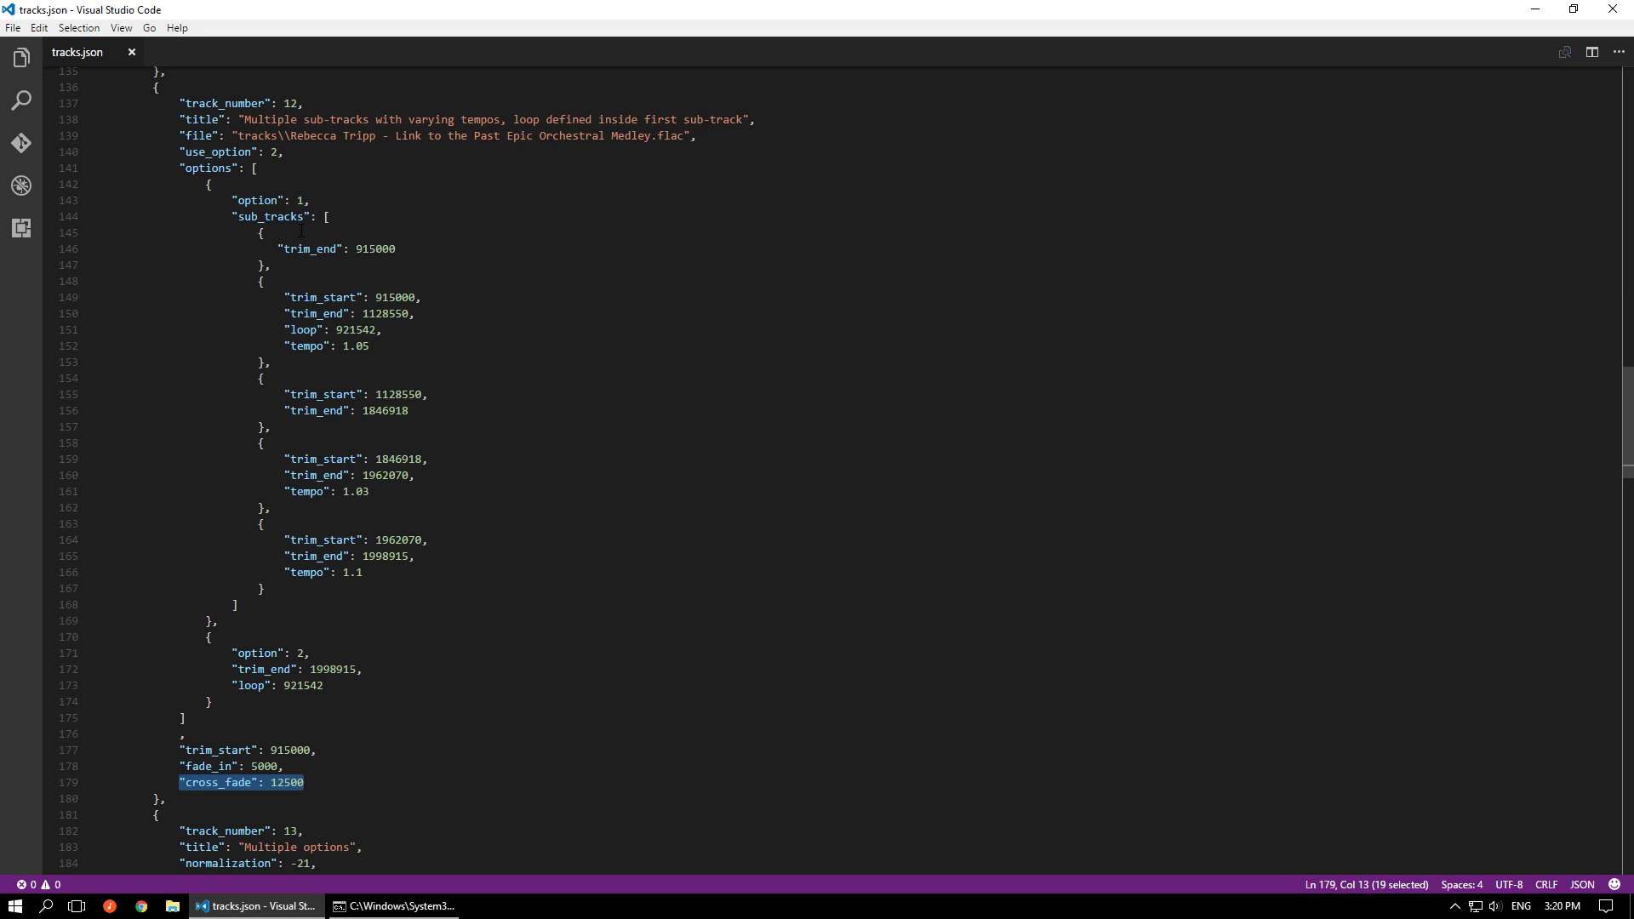
{"action": "left_click_drag", "start_coordinate": [281, 265], "coordinate": [233, 238]}
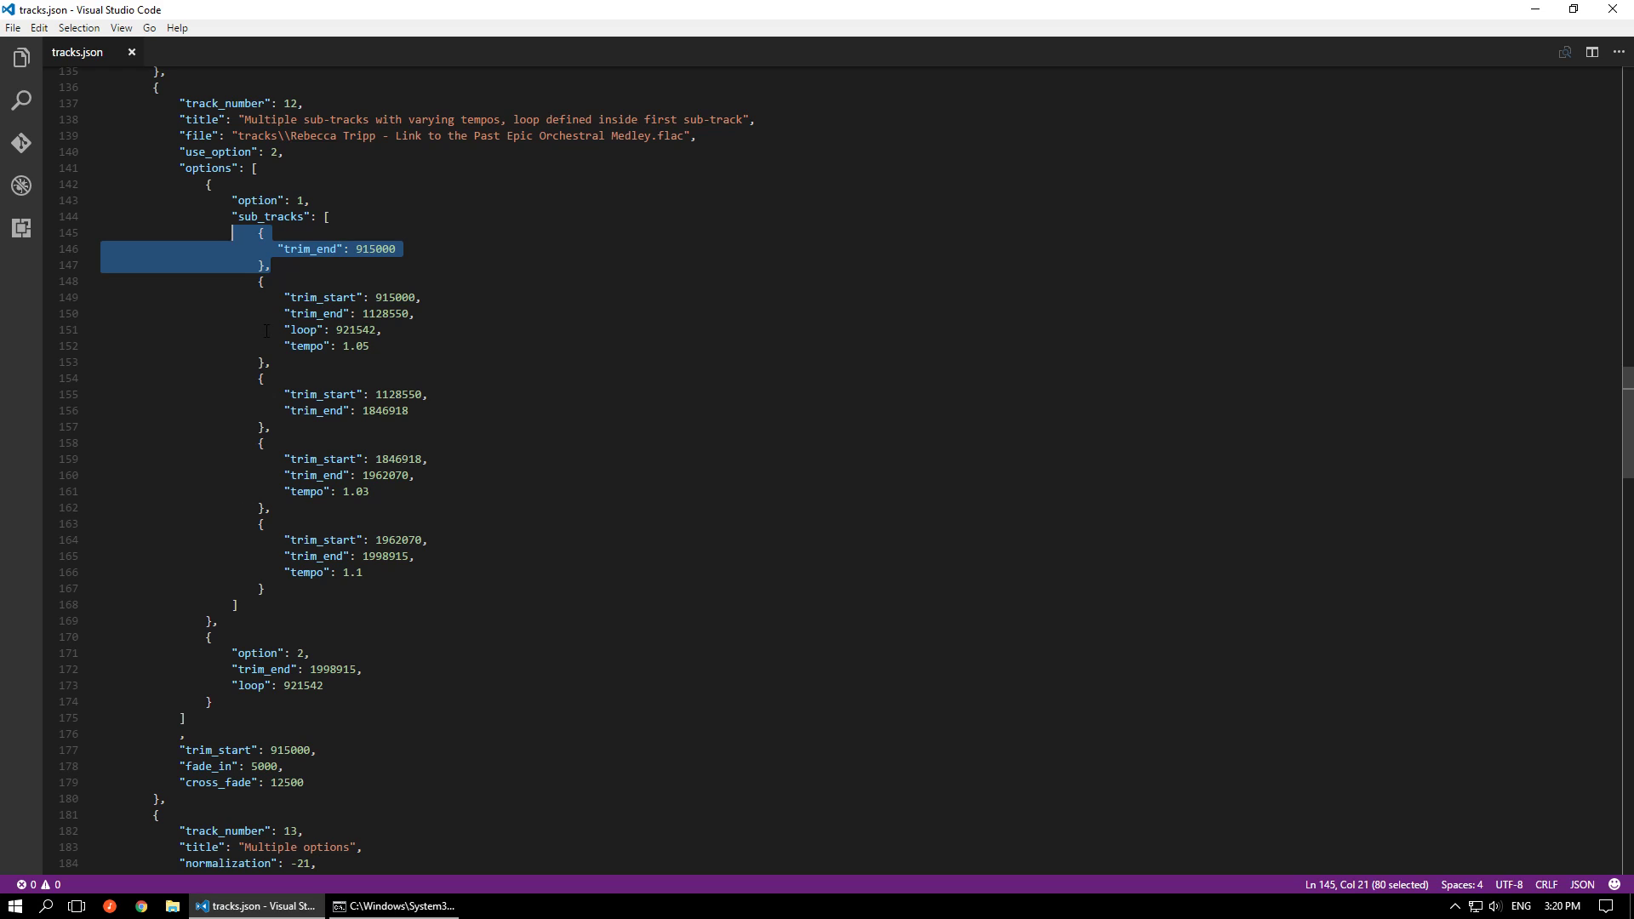
{"action": "left_click_drag", "start_coordinate": [324, 755], "coordinate": [174, 750]}
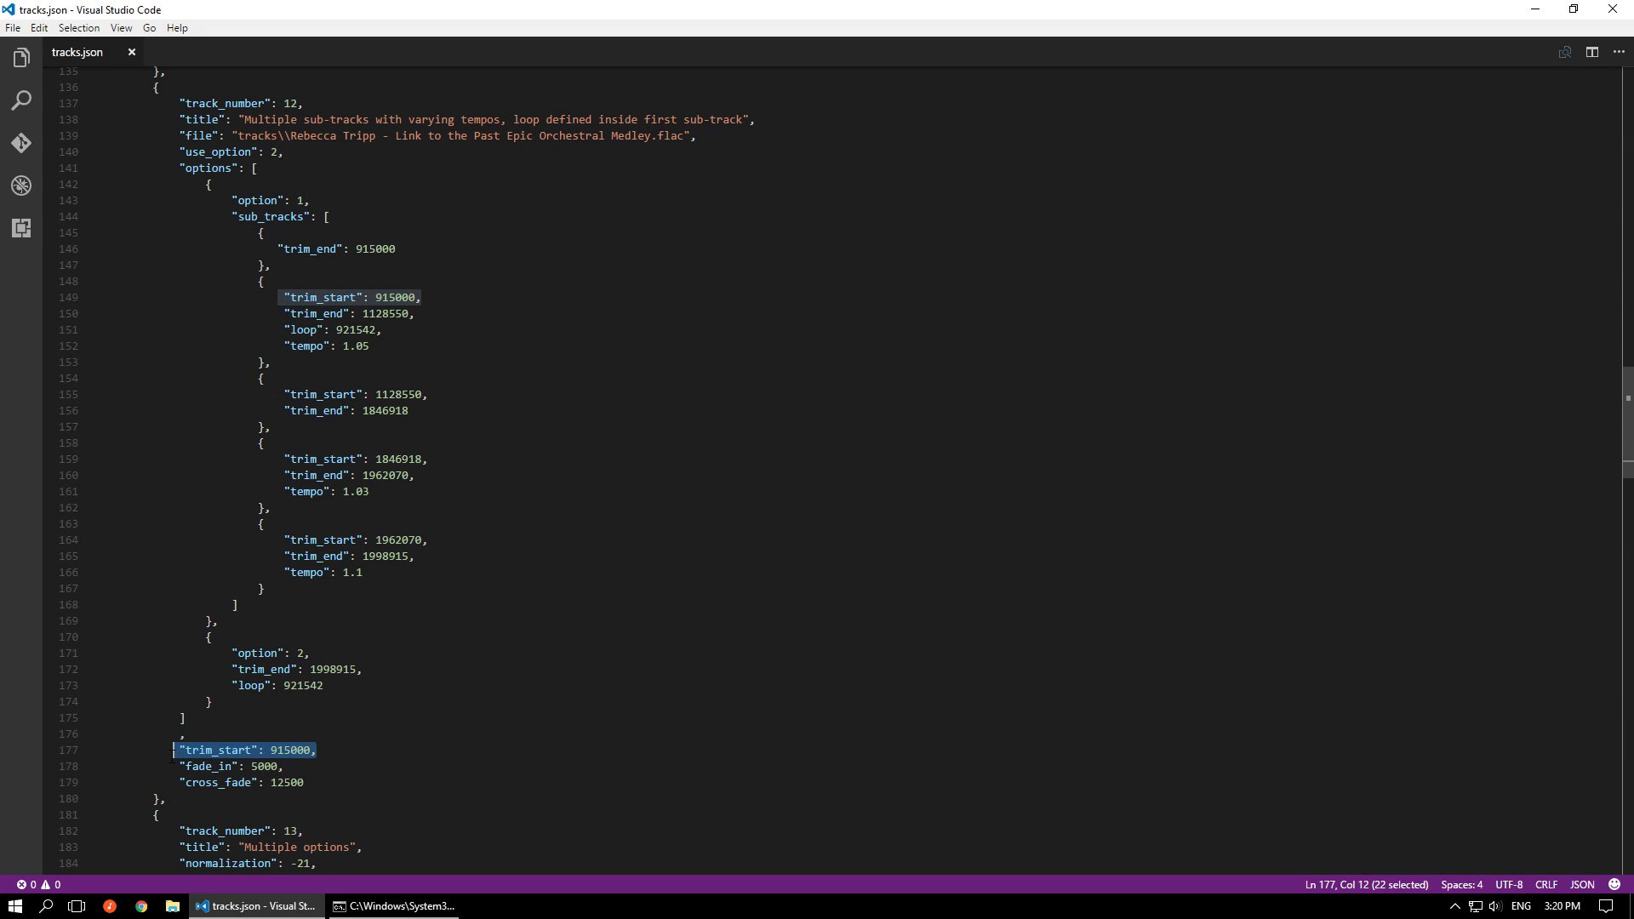
Join the stray comma to the closing bracket of track 12's options array, save the file, and highlight the trim_start line below it
{"action": "left_click", "coordinate": [207, 720]}
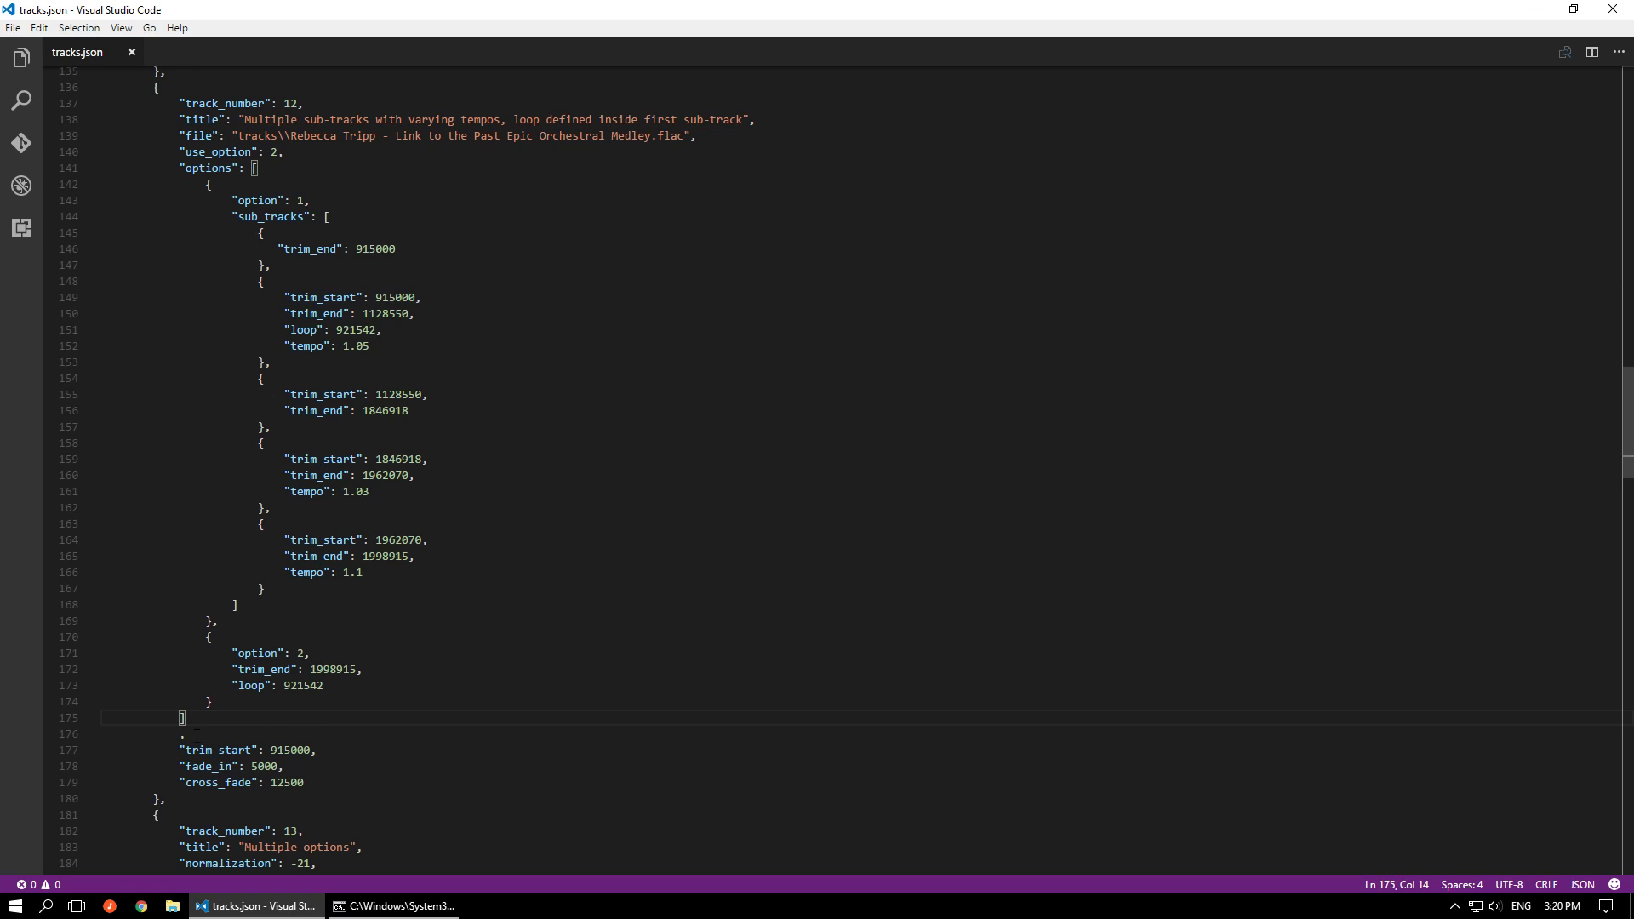
{"action": "left_click_drag", "start_coordinate": [188, 722], "coordinate": [180, 735]}
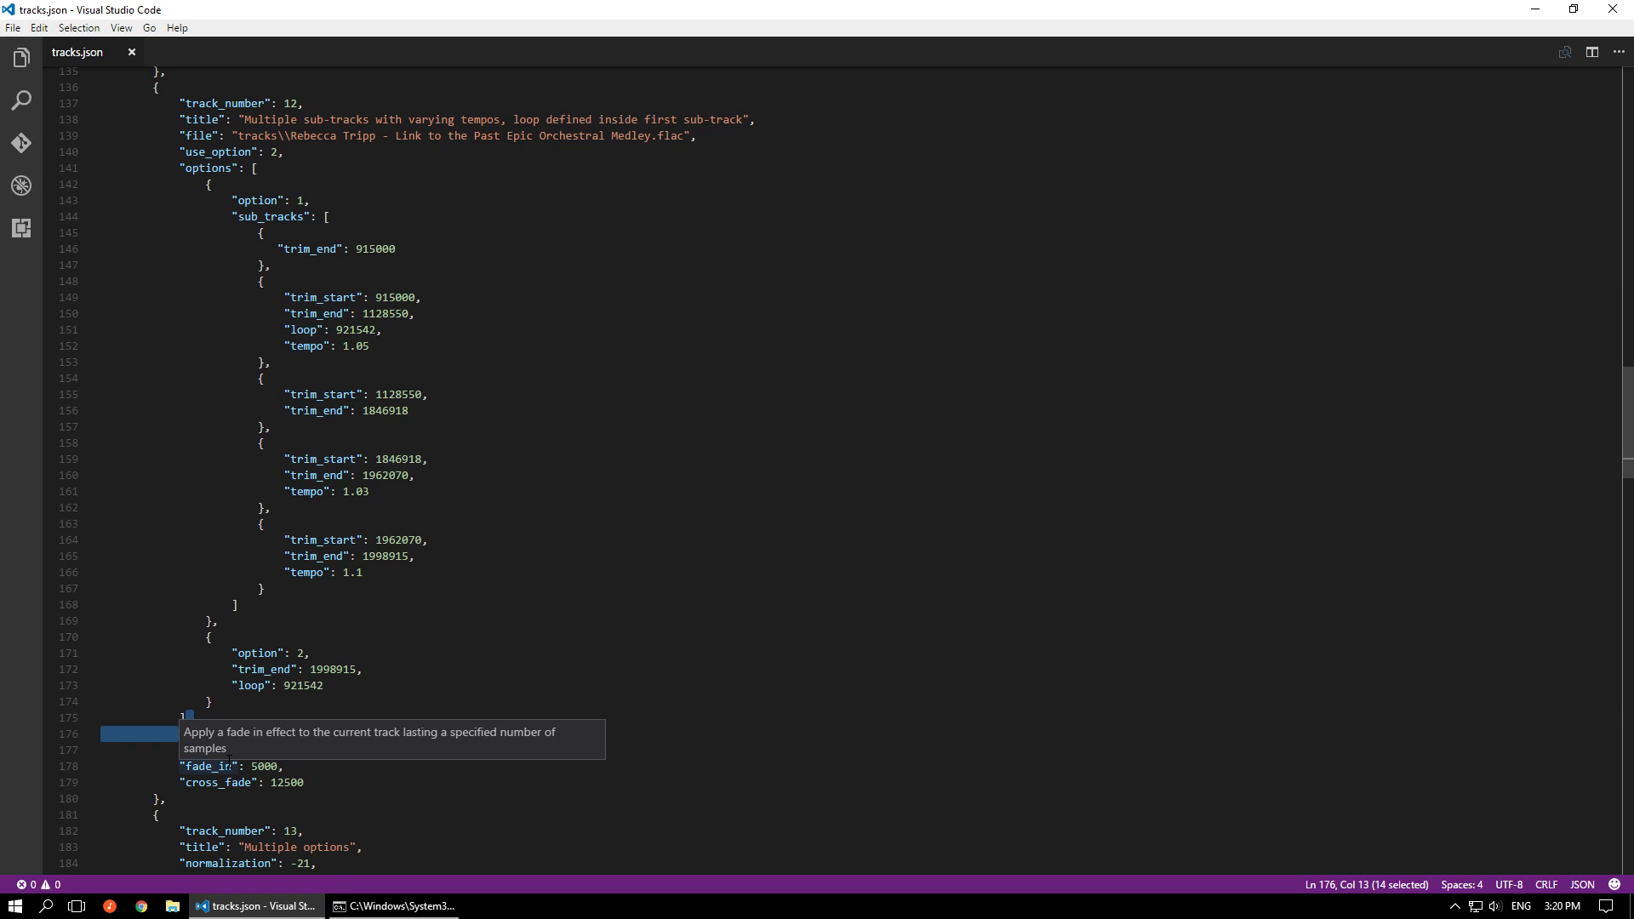
{"action": "key", "text": "BackSpace"}
{"action": "key", "text": "ctrl+s"}
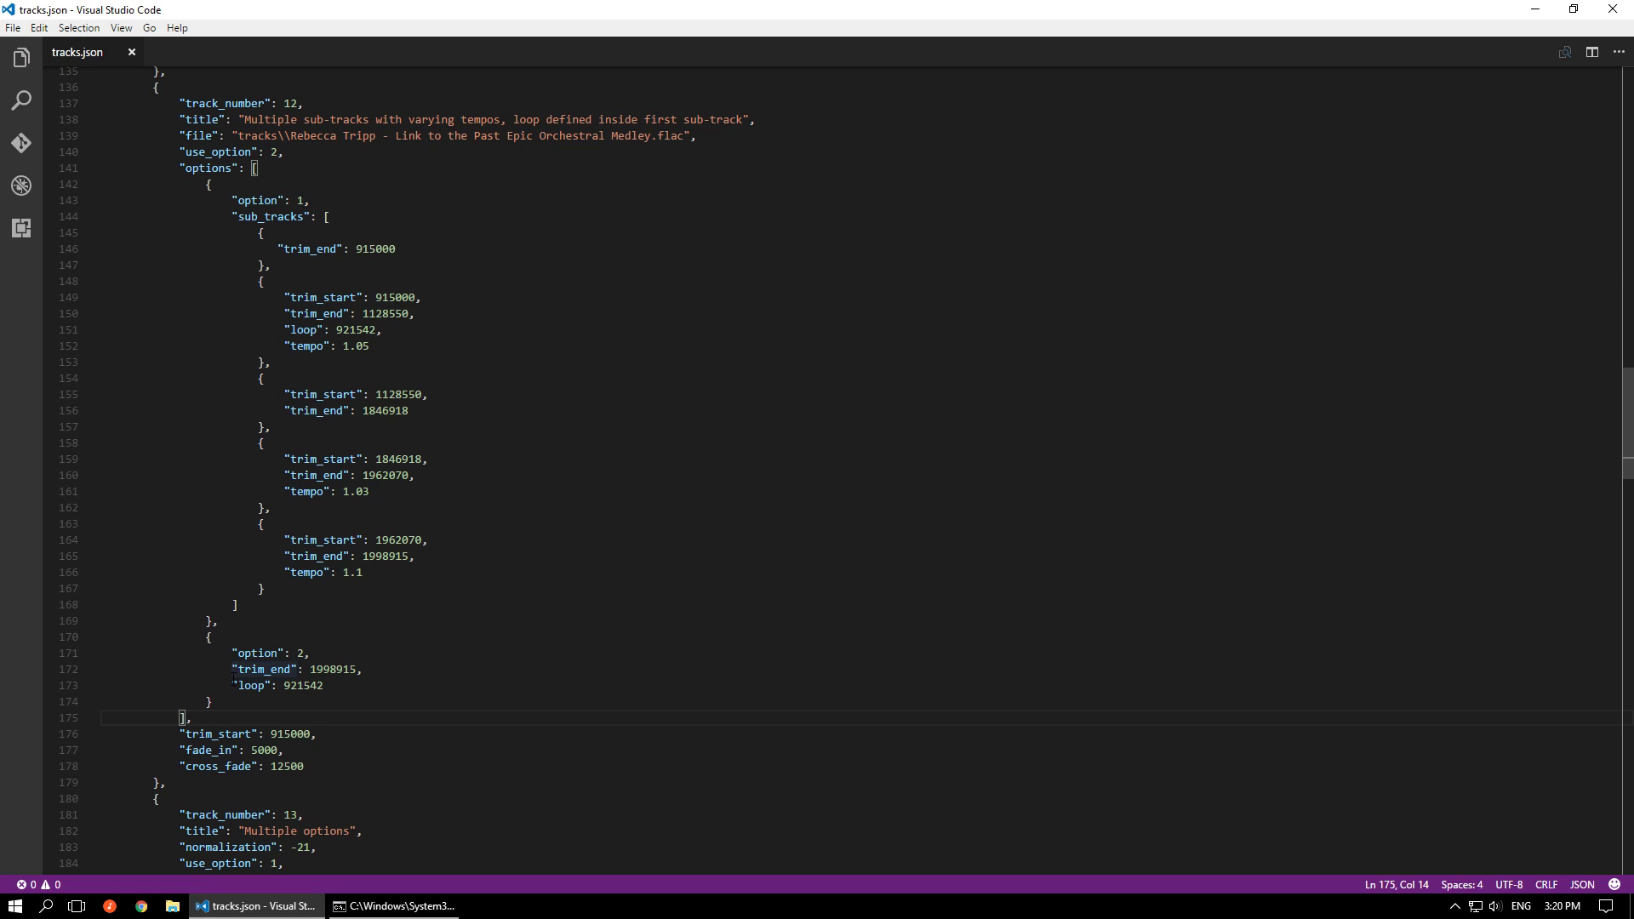
{"action": "left_click_drag", "start_coordinate": [175, 735], "coordinate": [321, 733]}
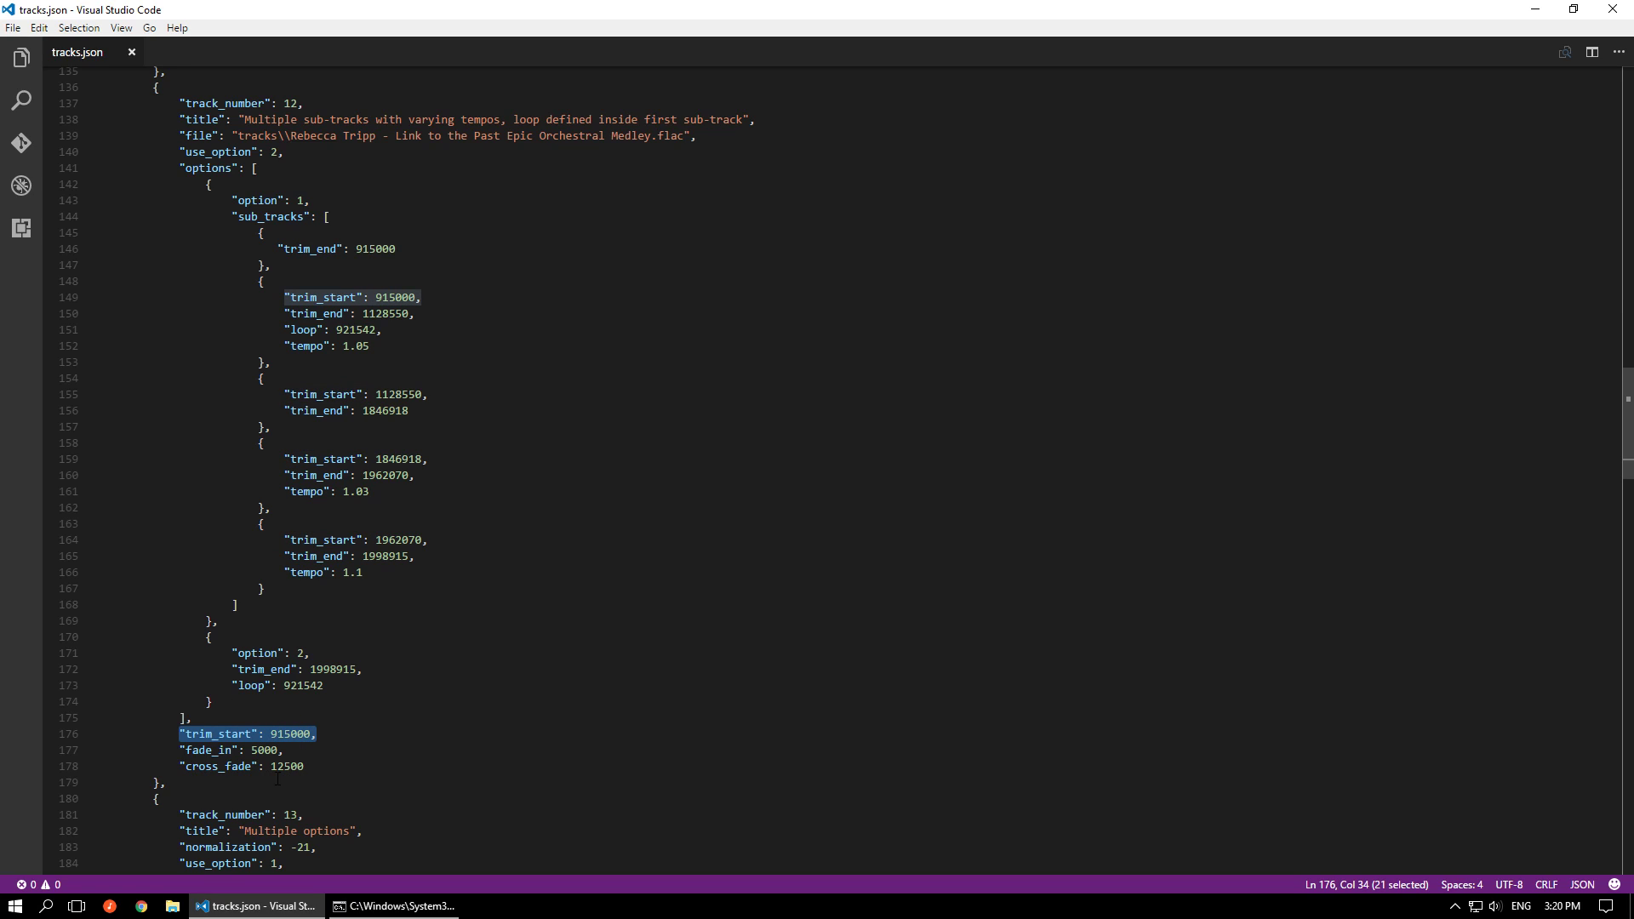
In track 12, highlight the trim_end values of the last sub-track and option 2, and the loop values of option 2 and the second sub-track
{"action": "mouse_move", "coordinate": [208, 765]}
{"action": "double_click", "coordinate": [385, 556]}
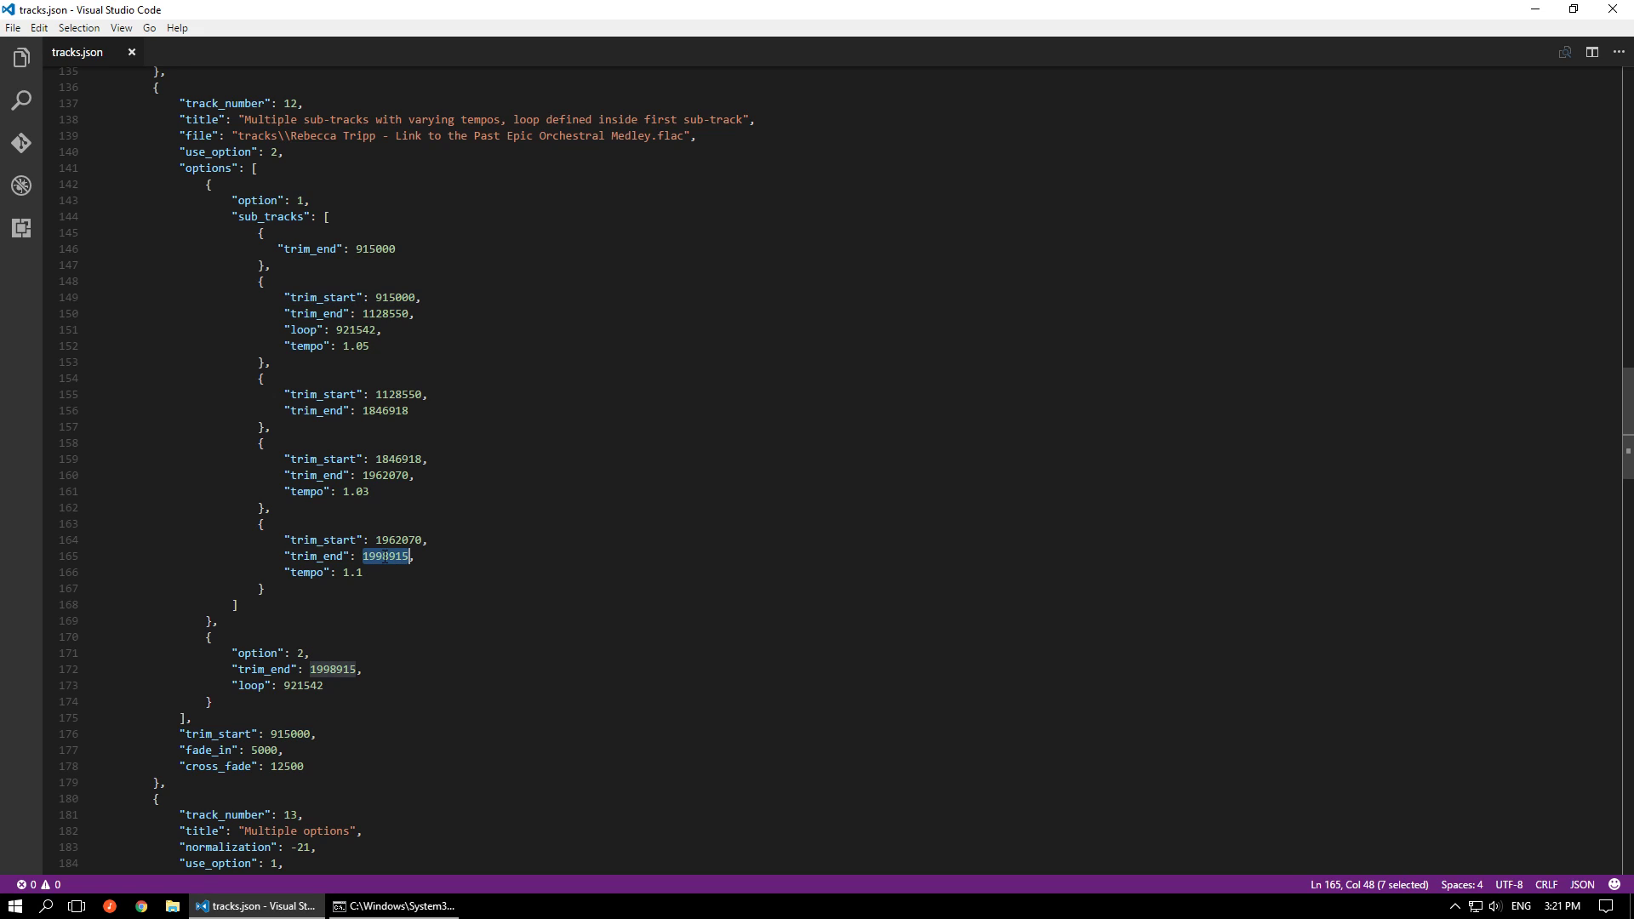
{"action": "double_click", "coordinate": [342, 670]}
{"action": "double_click", "coordinate": [395, 556]}
{"action": "double_click", "coordinate": [300, 686]}
{"action": "double_click", "coordinate": [366, 332]}
{"action": "left_click", "coordinate": [342, 687]}
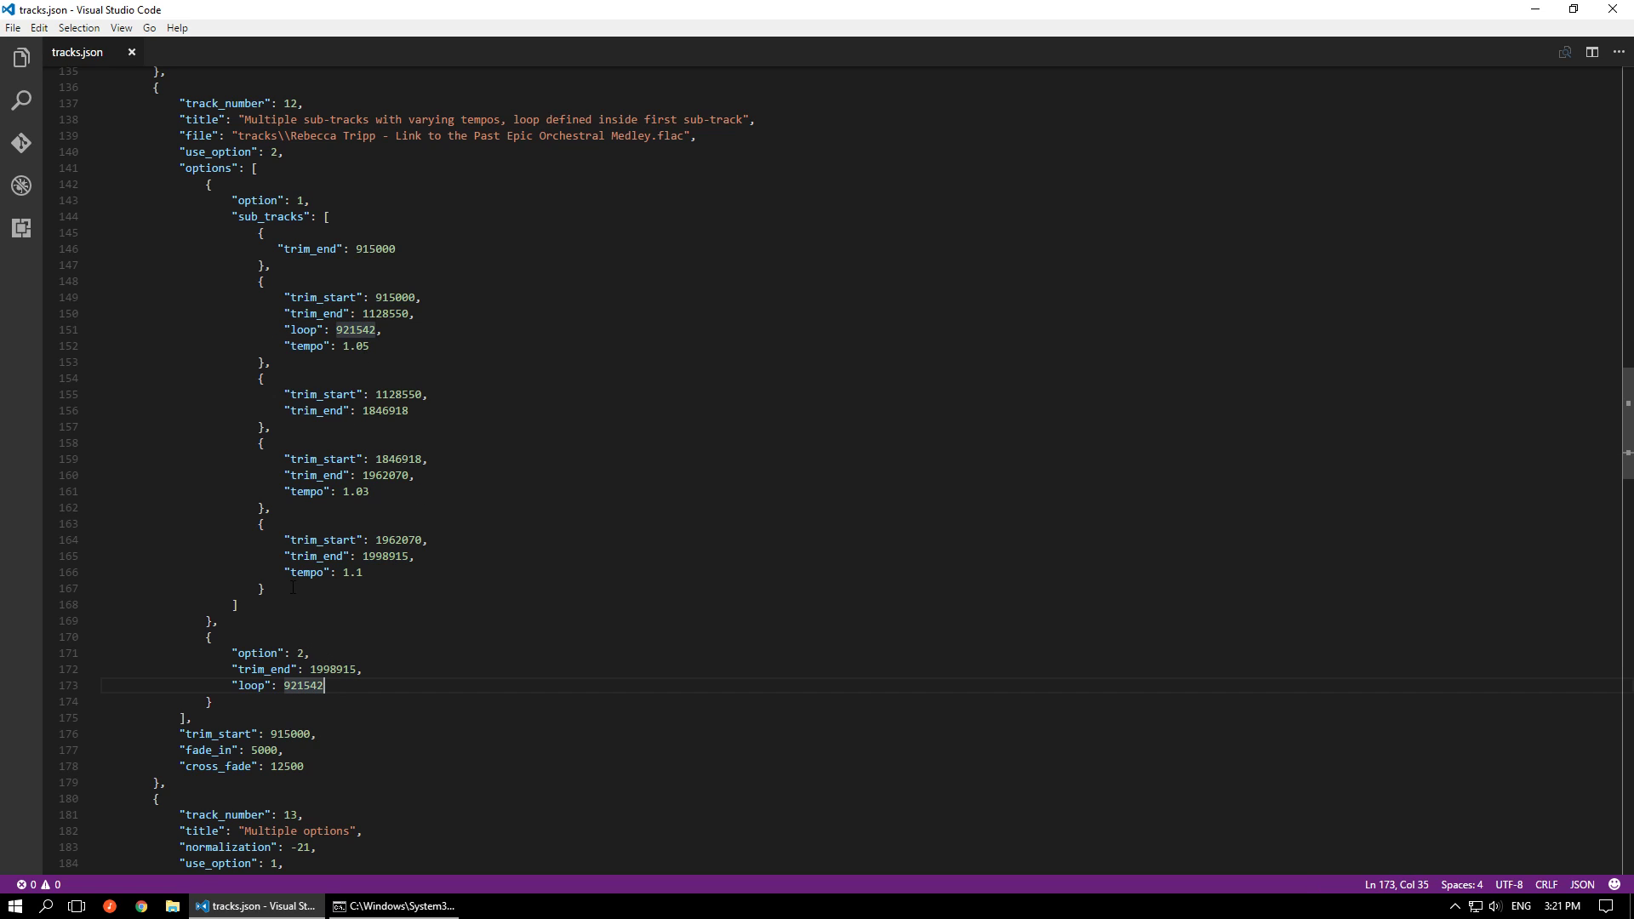
Highlight option 1's sub_tracks array and option 2's settings in track 12, and point out the shared trim_start and cross_fade lines
{"action": "left_click_drag", "start_coordinate": [251, 619], "coordinate": [219, 218]}
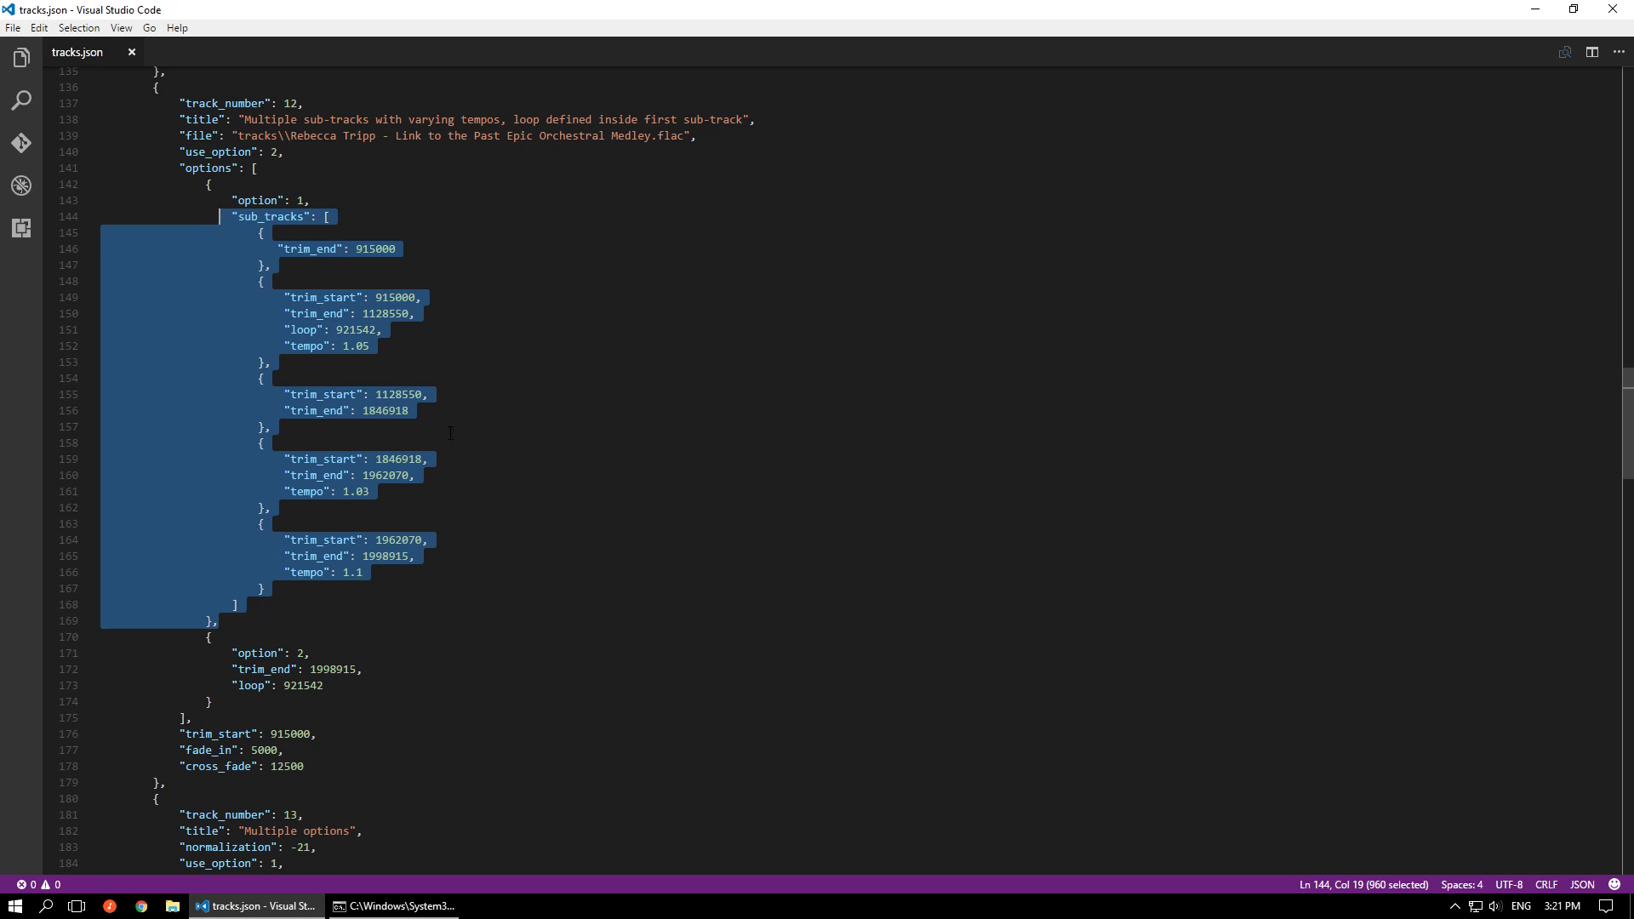
{"action": "left_click_drag", "start_coordinate": [232, 652], "coordinate": [326, 686]}
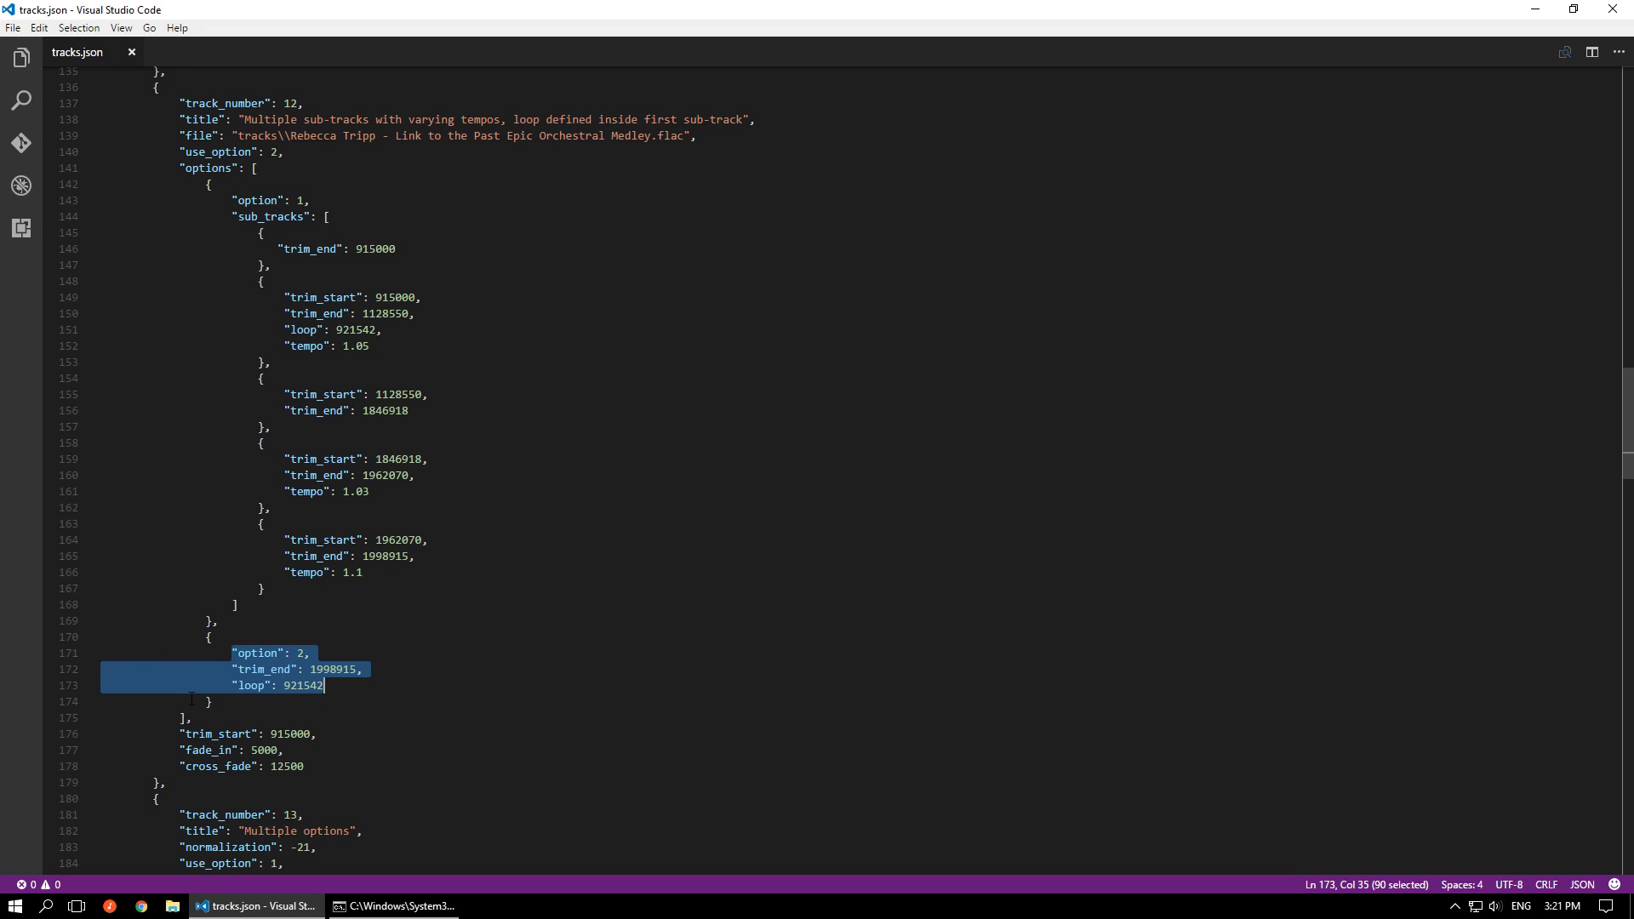
{"action": "left_click", "coordinate": [289, 737]}
{"action": "left_click", "coordinate": [281, 767]}
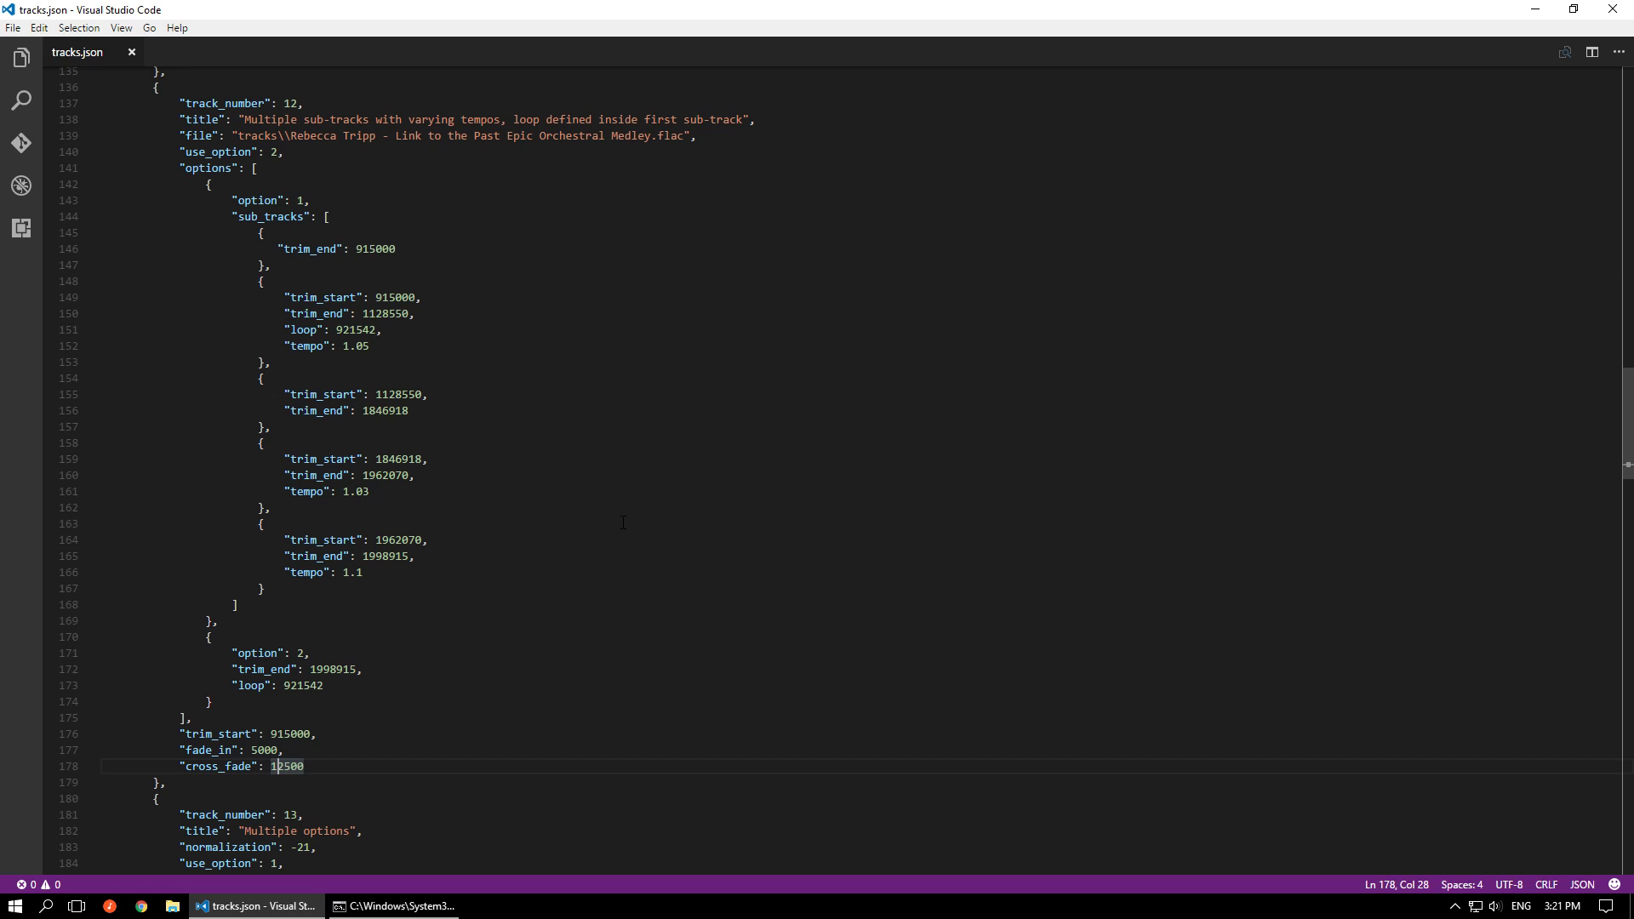
Set keep_temps to false in the global settings of tracks.json and save the file
{"action": "scroll", "coordinate": [744, 466], "scroll_direction": "up", "scroll_amount": 20}
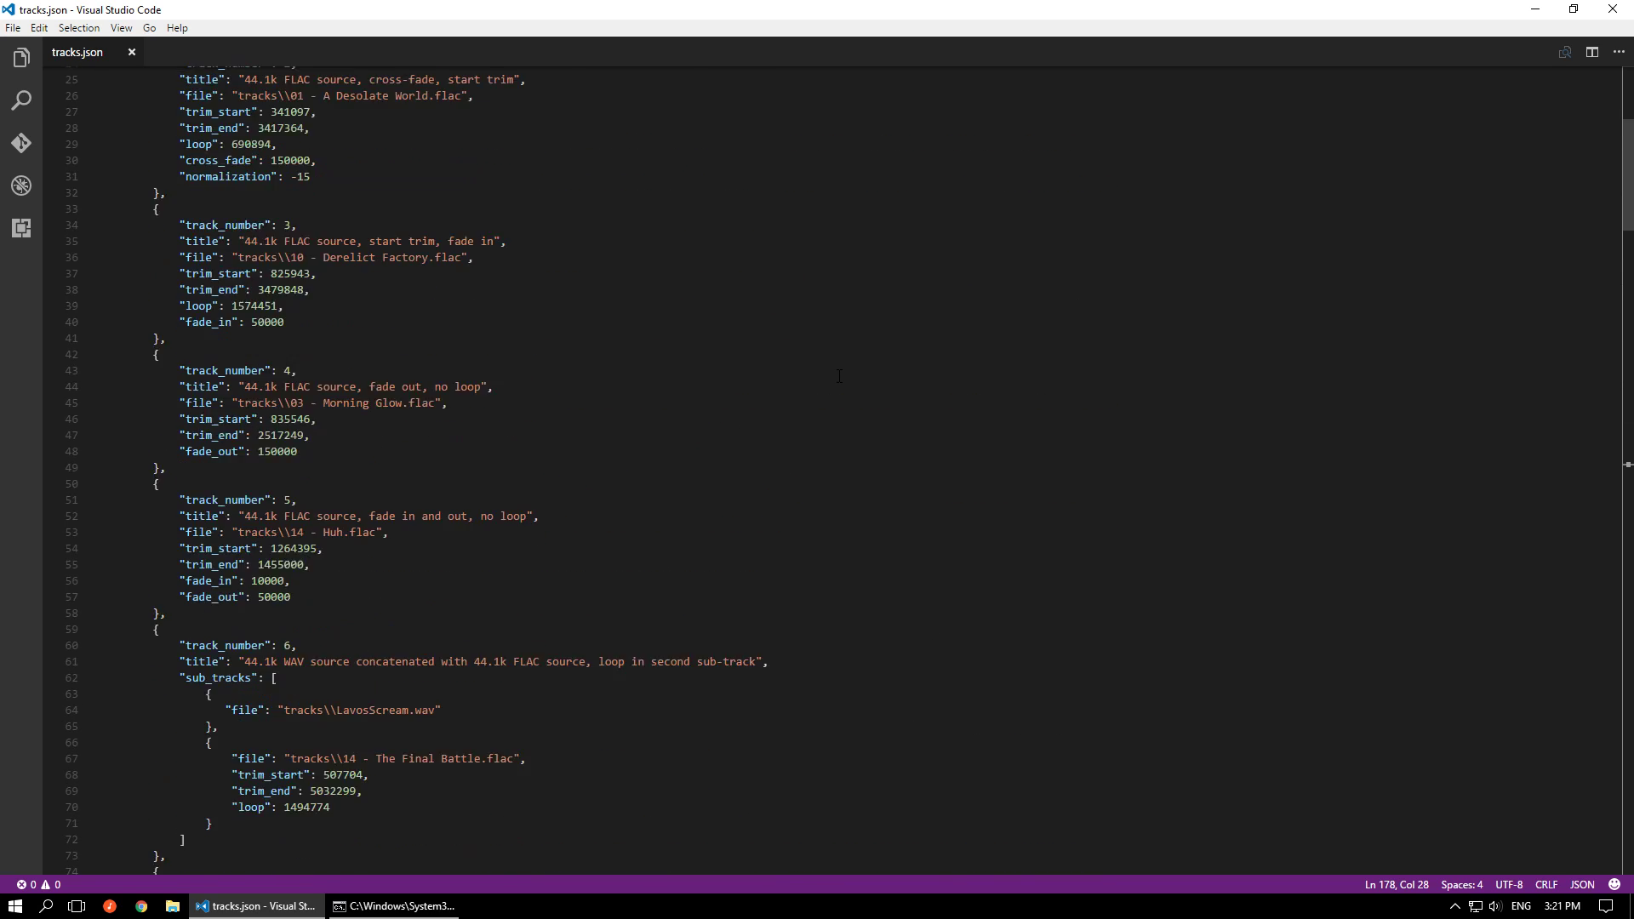
{"action": "scroll", "coordinate": [502, 268], "scroll_direction": "up", "scroll_amount": 5}
{"action": "scroll", "coordinate": [504, 273], "scroll_direction": "down", "scroll_amount": 19}
{"action": "scroll", "coordinate": [504, 273], "scroll_direction": "down", "scroll_amount": 20}
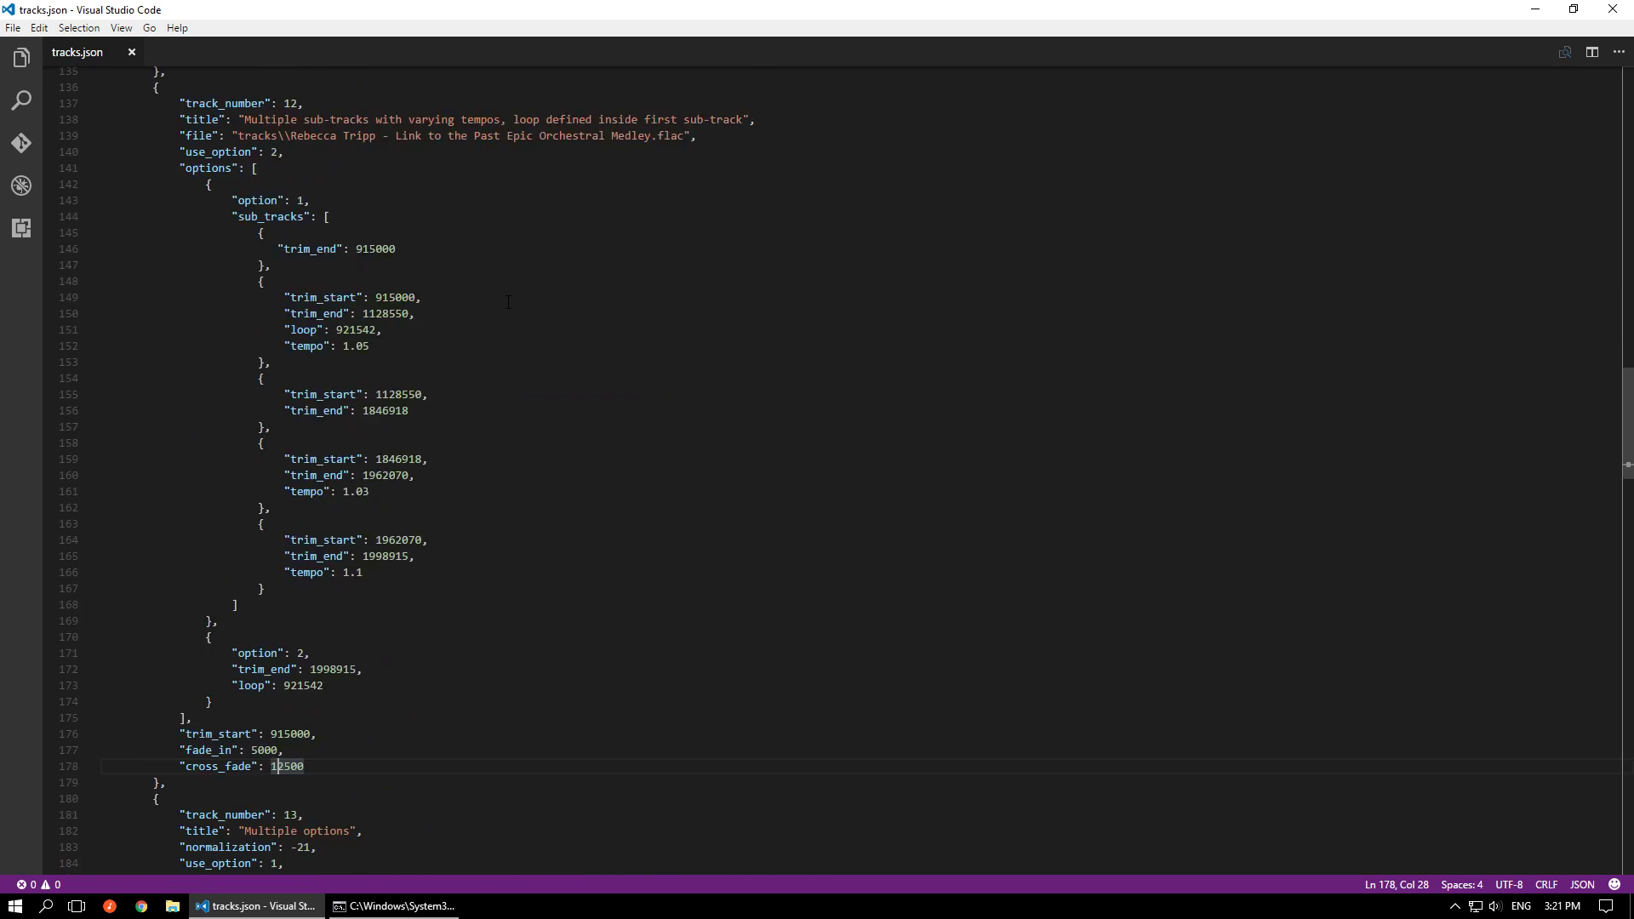
{"action": "left_click", "coordinate": [377, 907]}
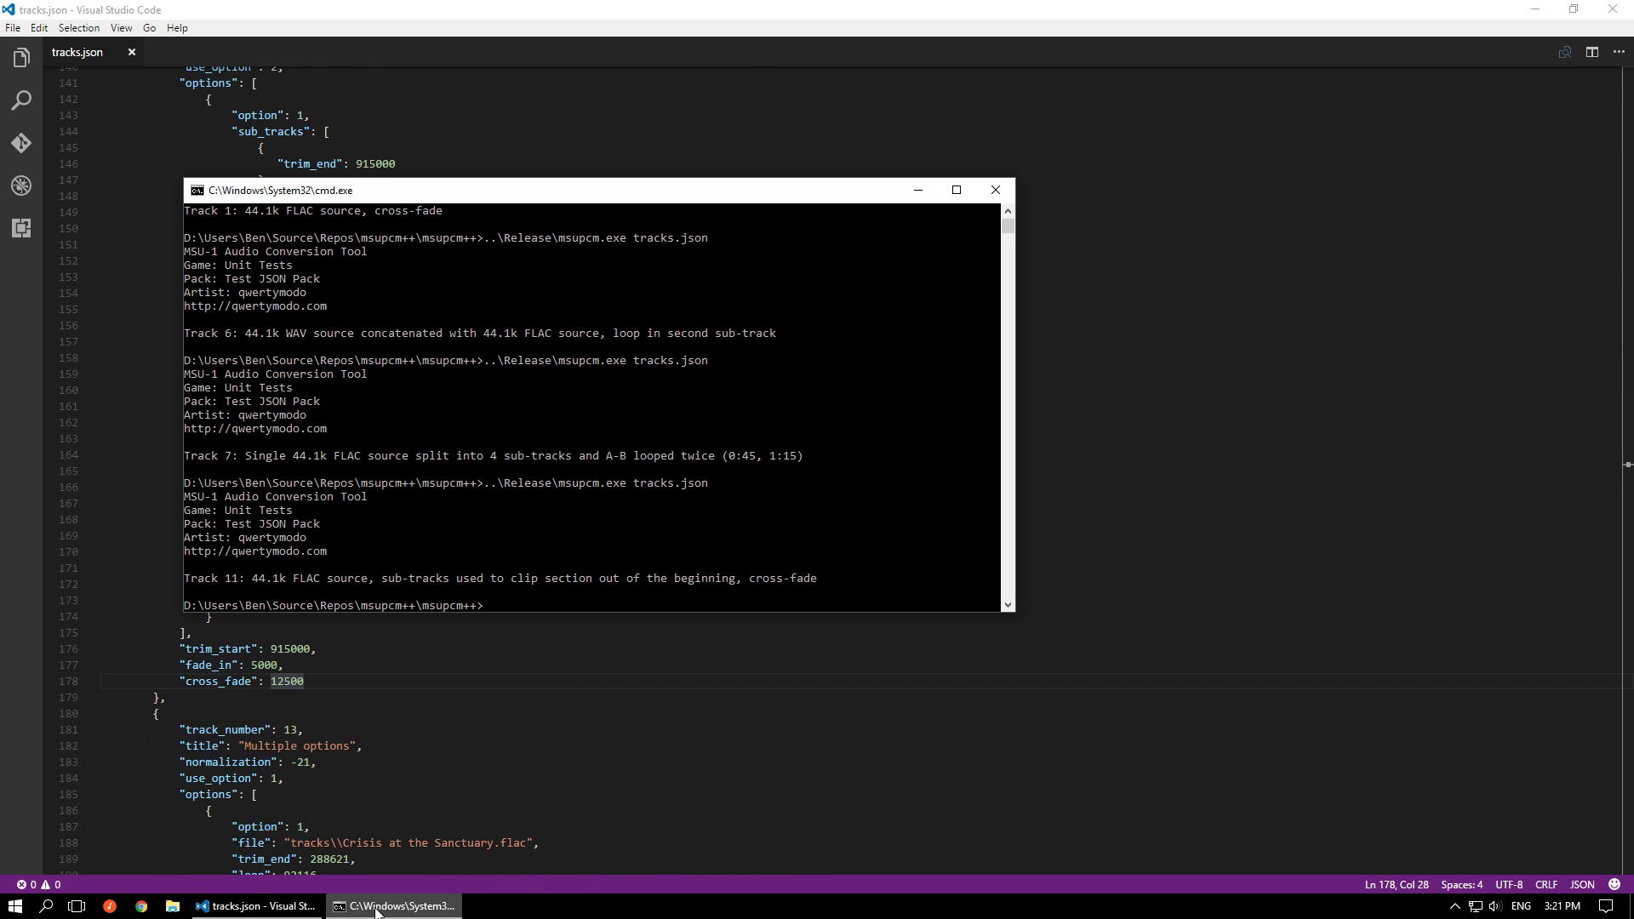
{"action": "left_click", "coordinate": [1262, 536]}
{"action": "scroll", "coordinate": [1262, 542], "scroll_direction": "up", "scroll_amount": 20}
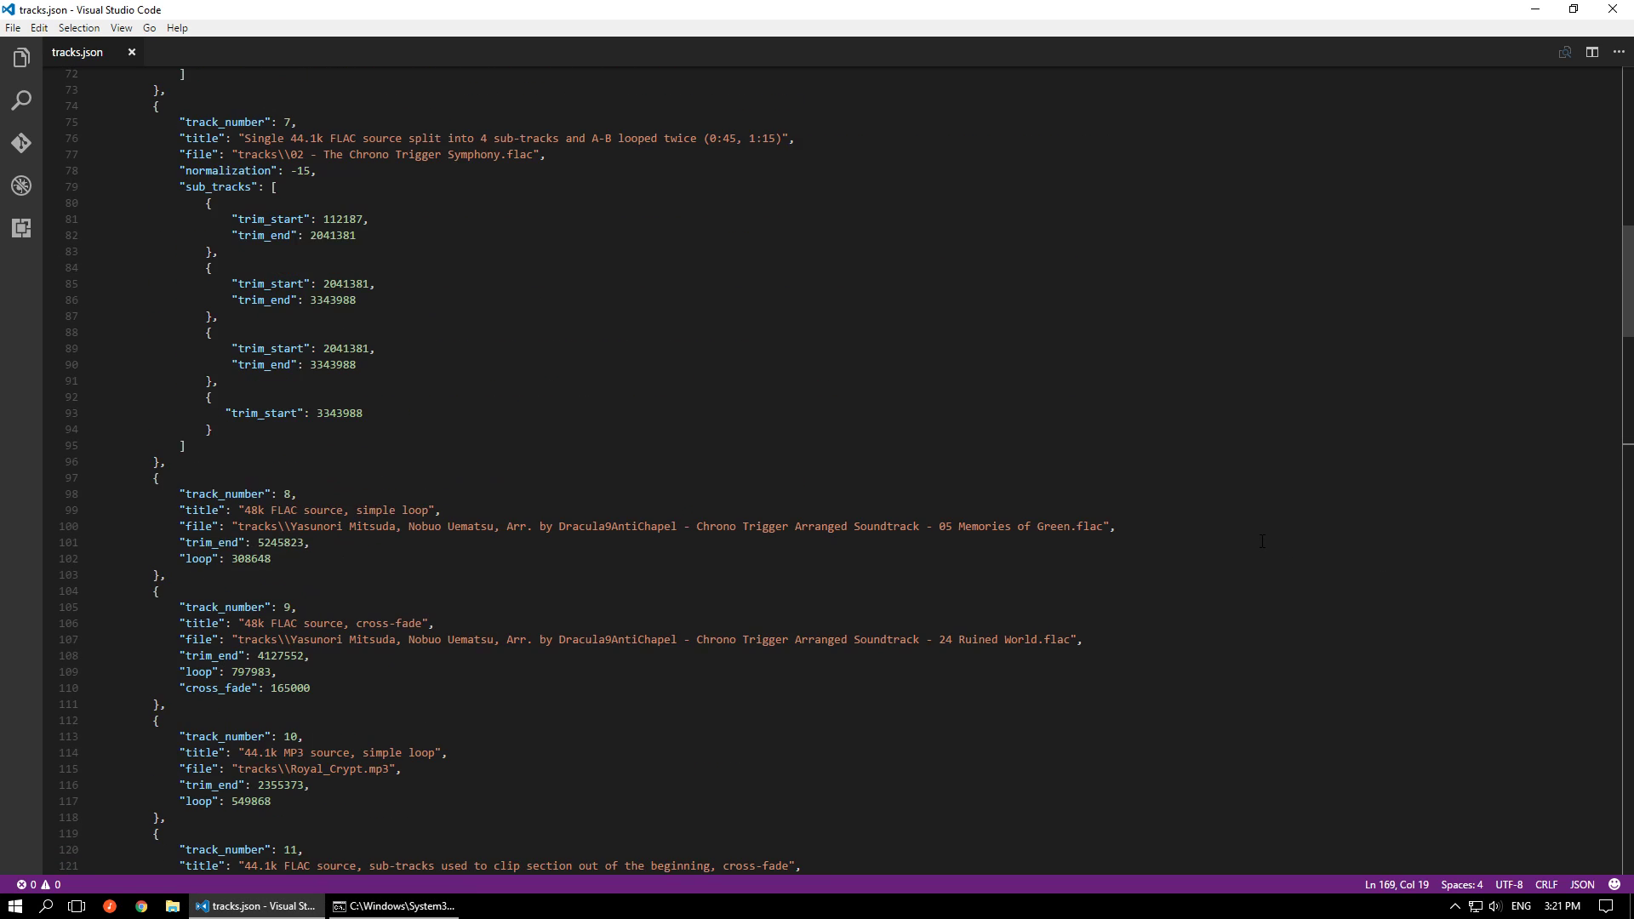
{"action": "scroll", "coordinate": [1262, 541], "scroll_direction": "up", "scroll_amount": 9}
{"action": "double_click", "coordinate": [231, 204]}
{"action": "type", "text": "f"}
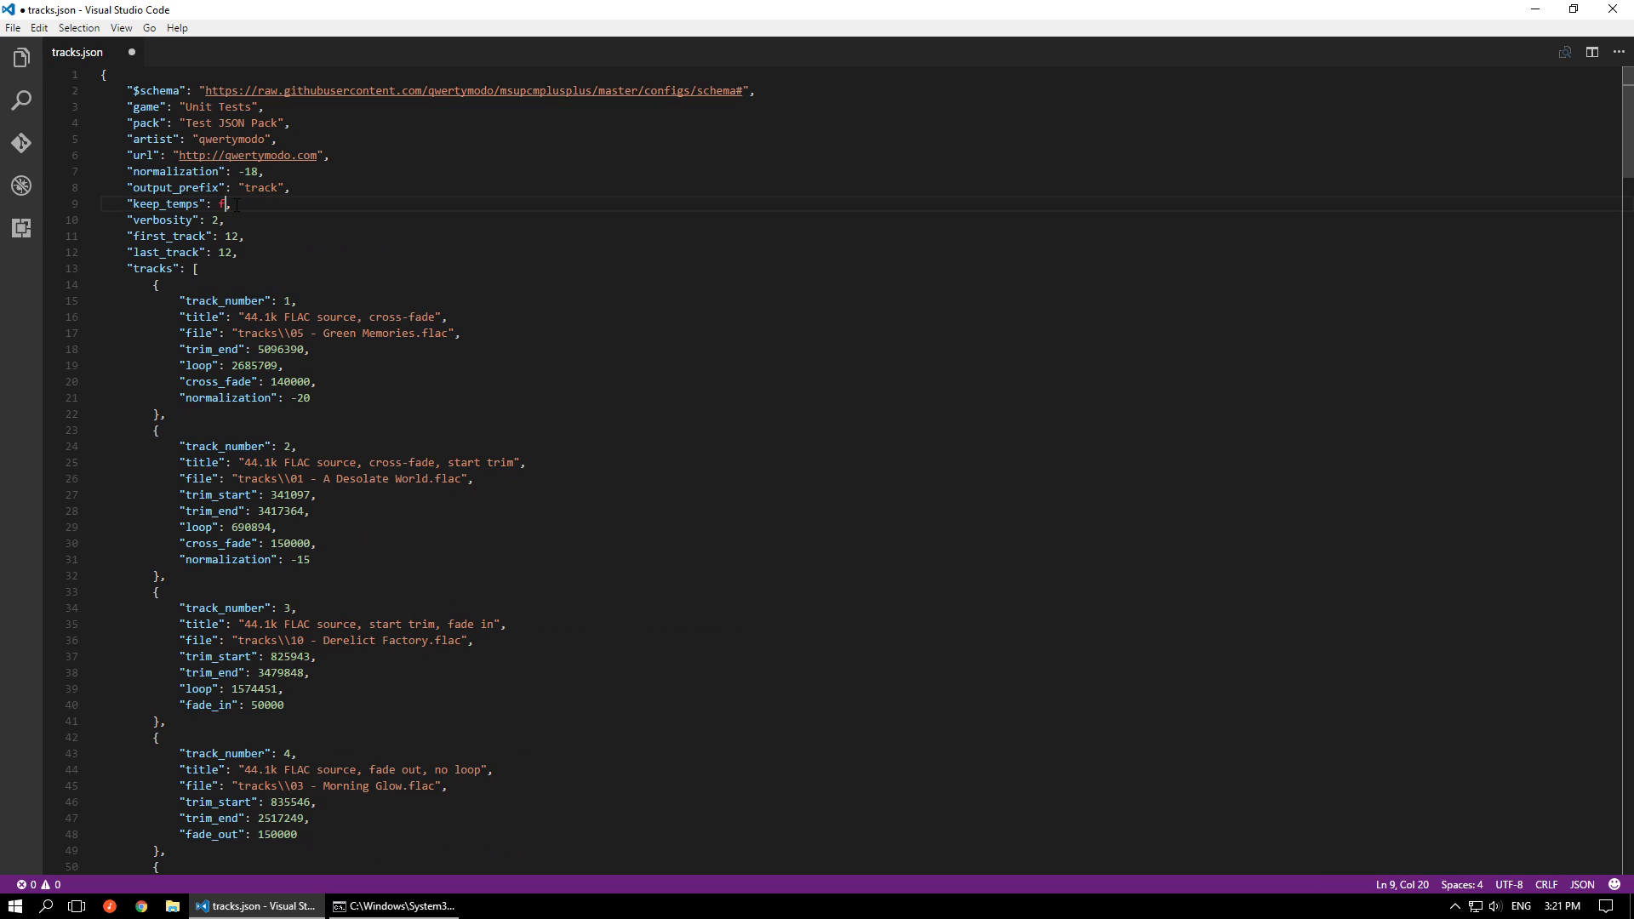
{"action": "type", "text": "alse"}
{"action": "key", "text": "ctrl+s"}
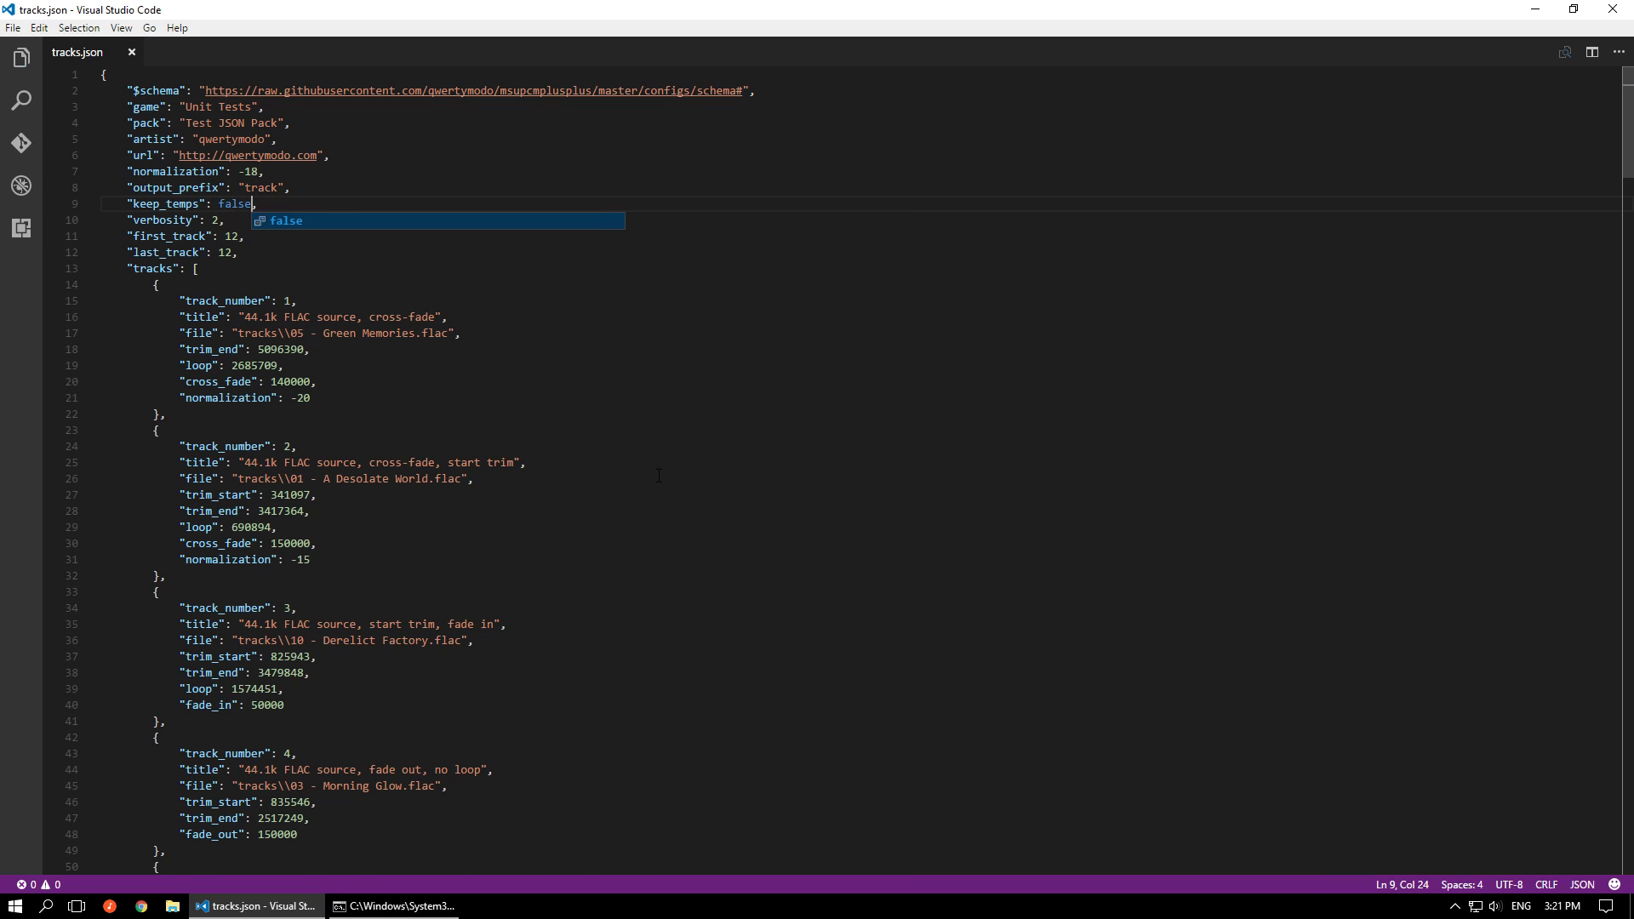
Generate track 12 with option 2 by running msupcm.exe on tracks.json in the command prompt, play track-12 in foobar2000, and return to the editor
{"action": "scroll", "coordinate": [665, 483], "scroll_direction": "down", "scroll_amount": 20}
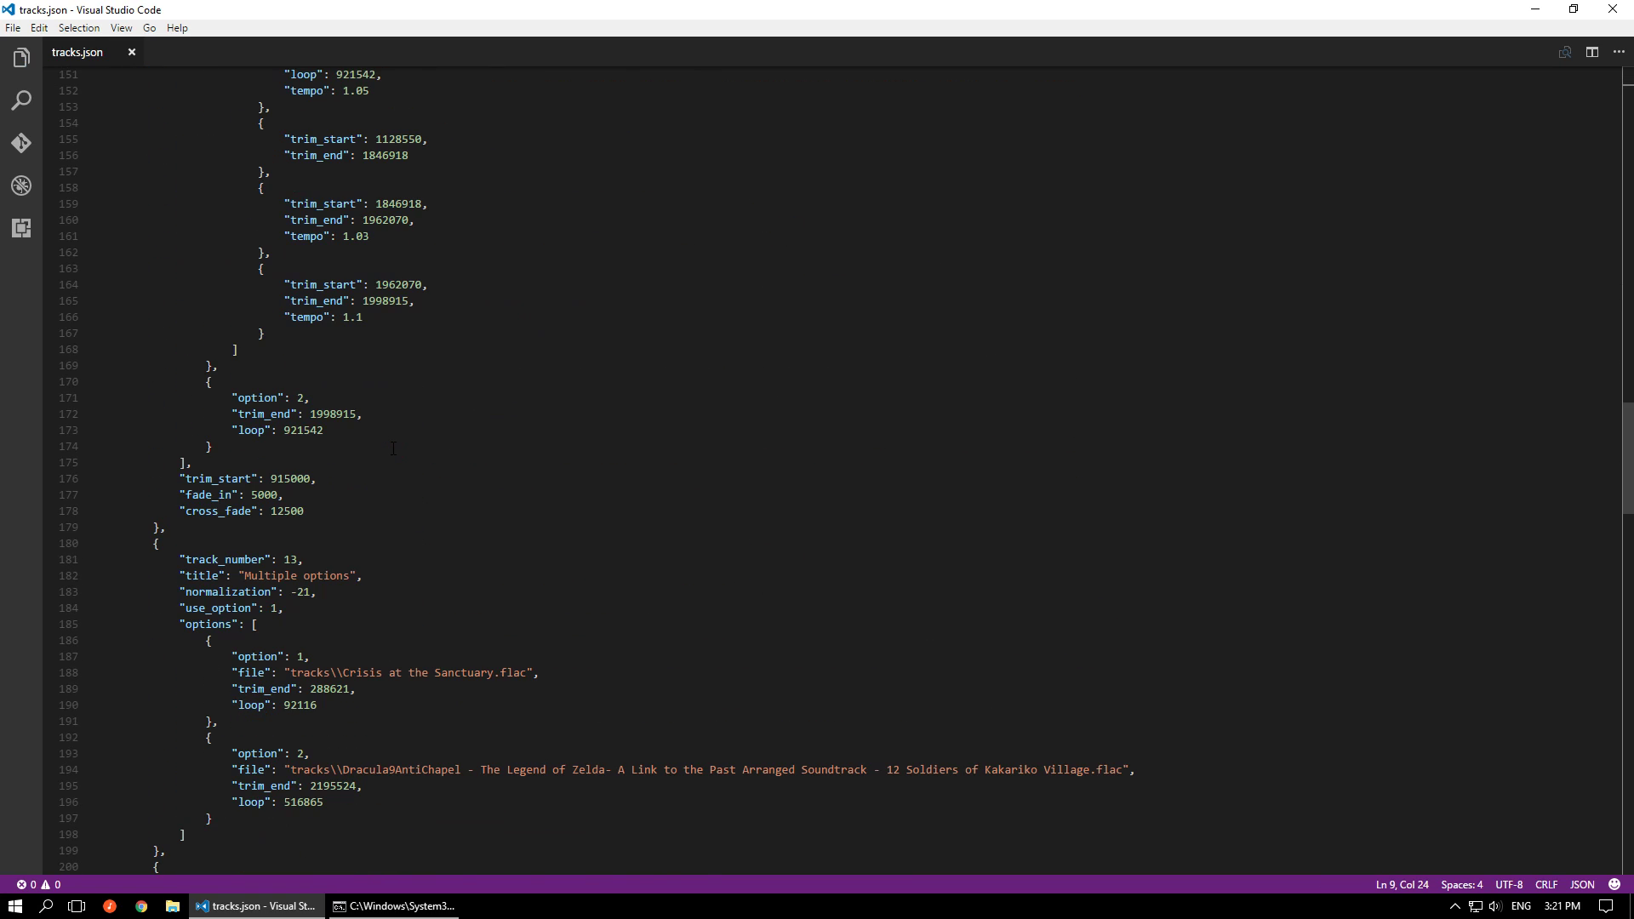
{"action": "scroll", "coordinate": [393, 448], "scroll_direction": "up", "scroll_amount": 5}
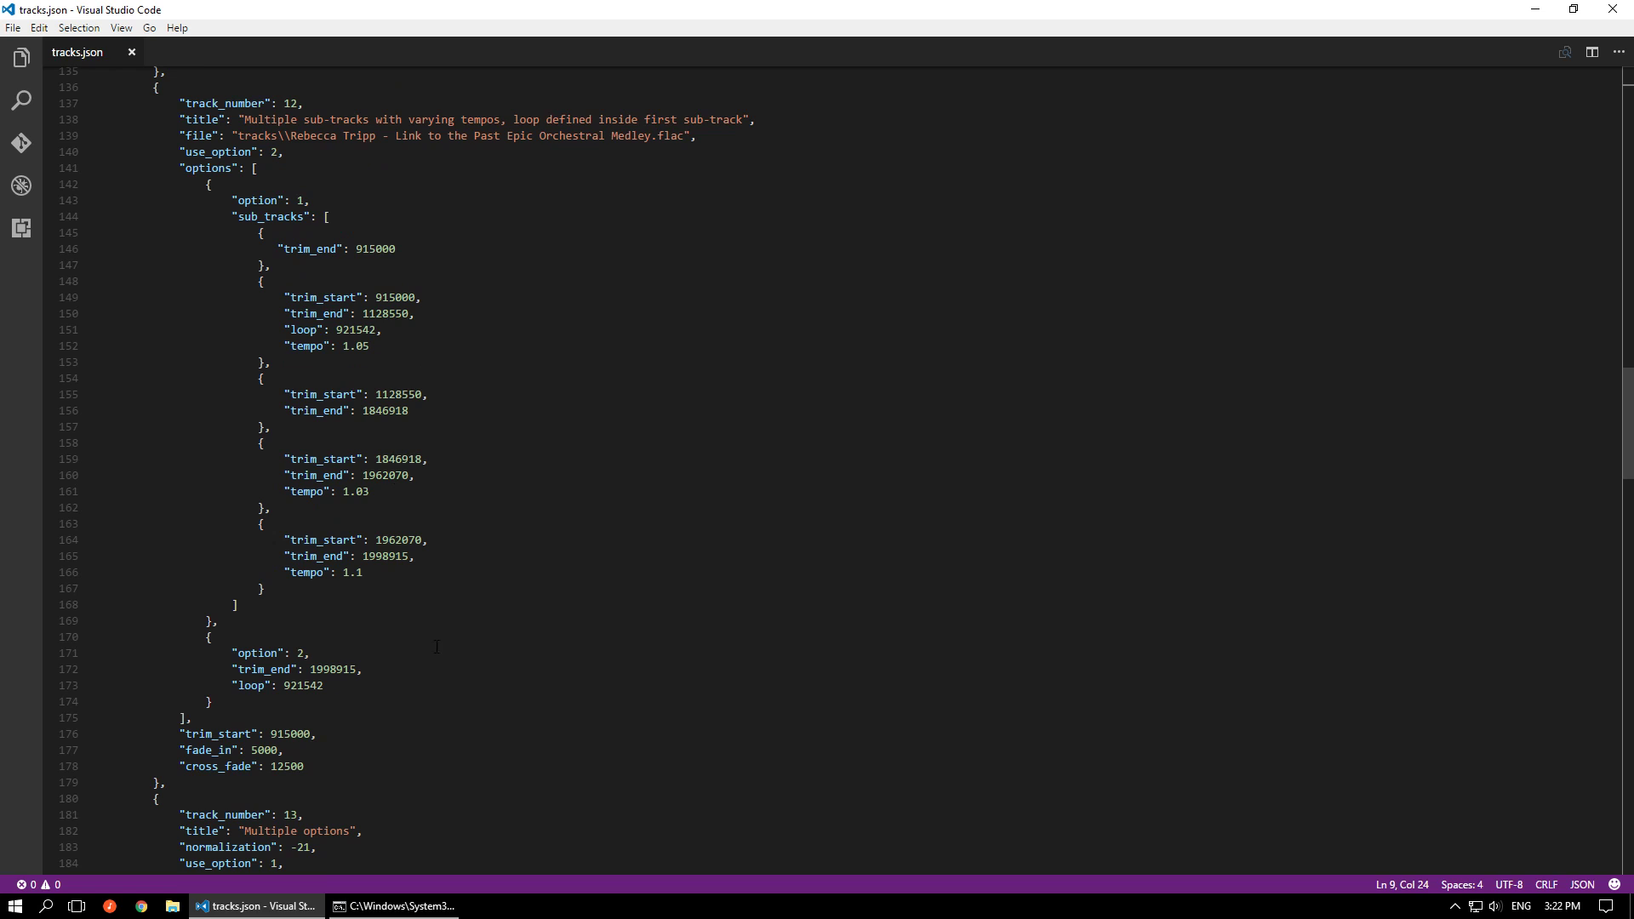
{"action": "left_click", "coordinate": [434, 908]}
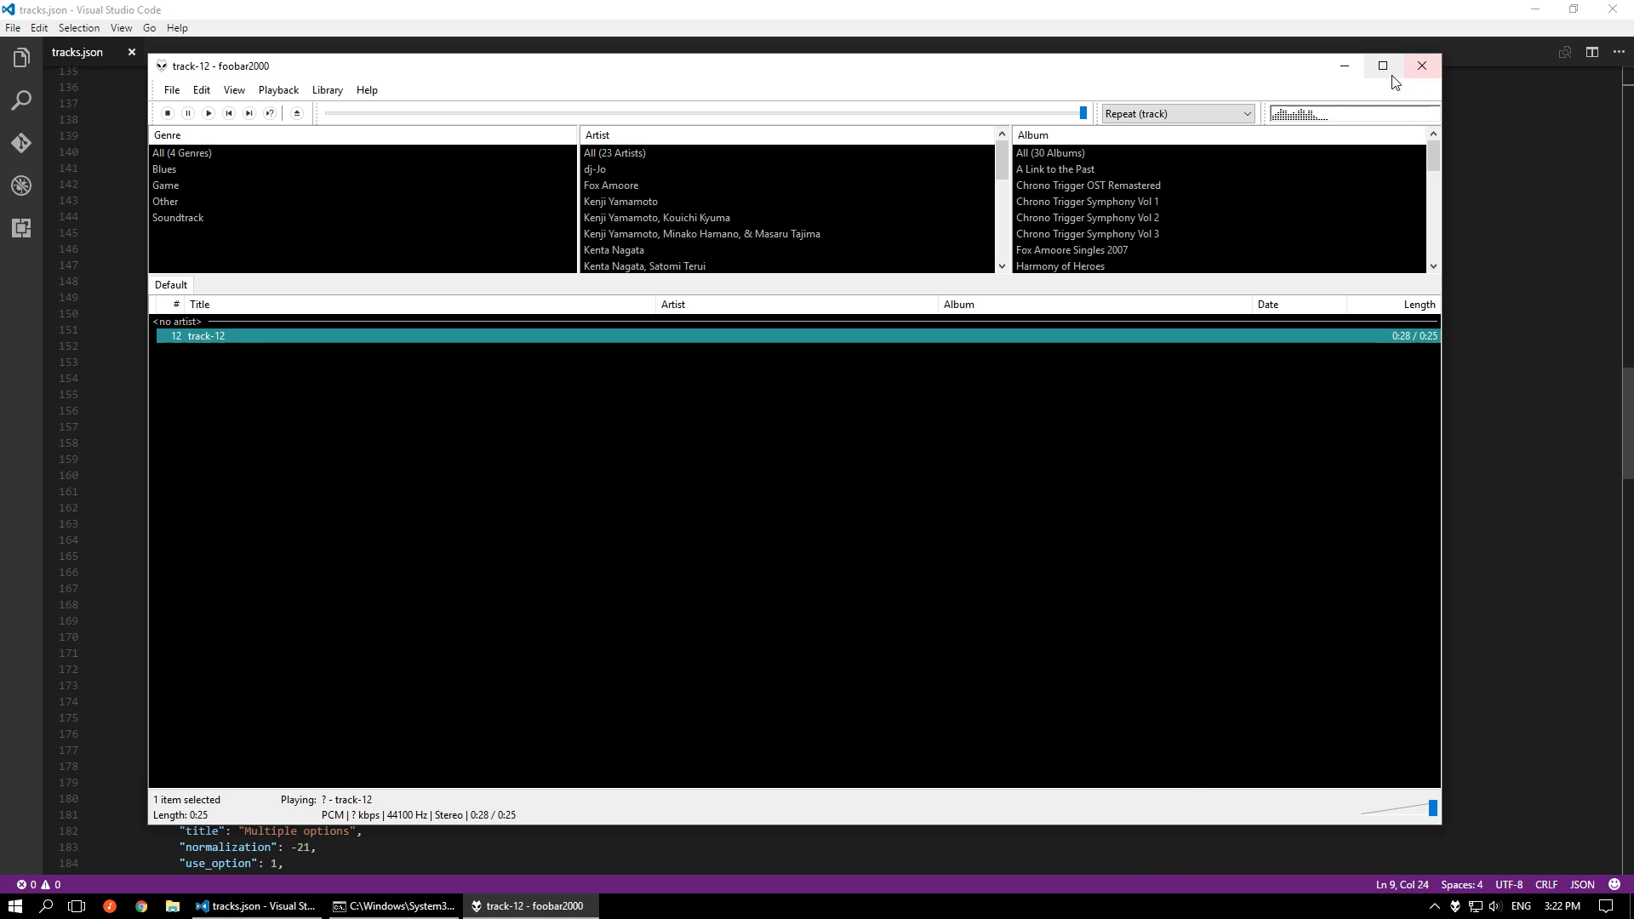
{"action": "left_click", "coordinate": [1421, 65]}
{"action": "left_click", "coordinate": [626, 663]}
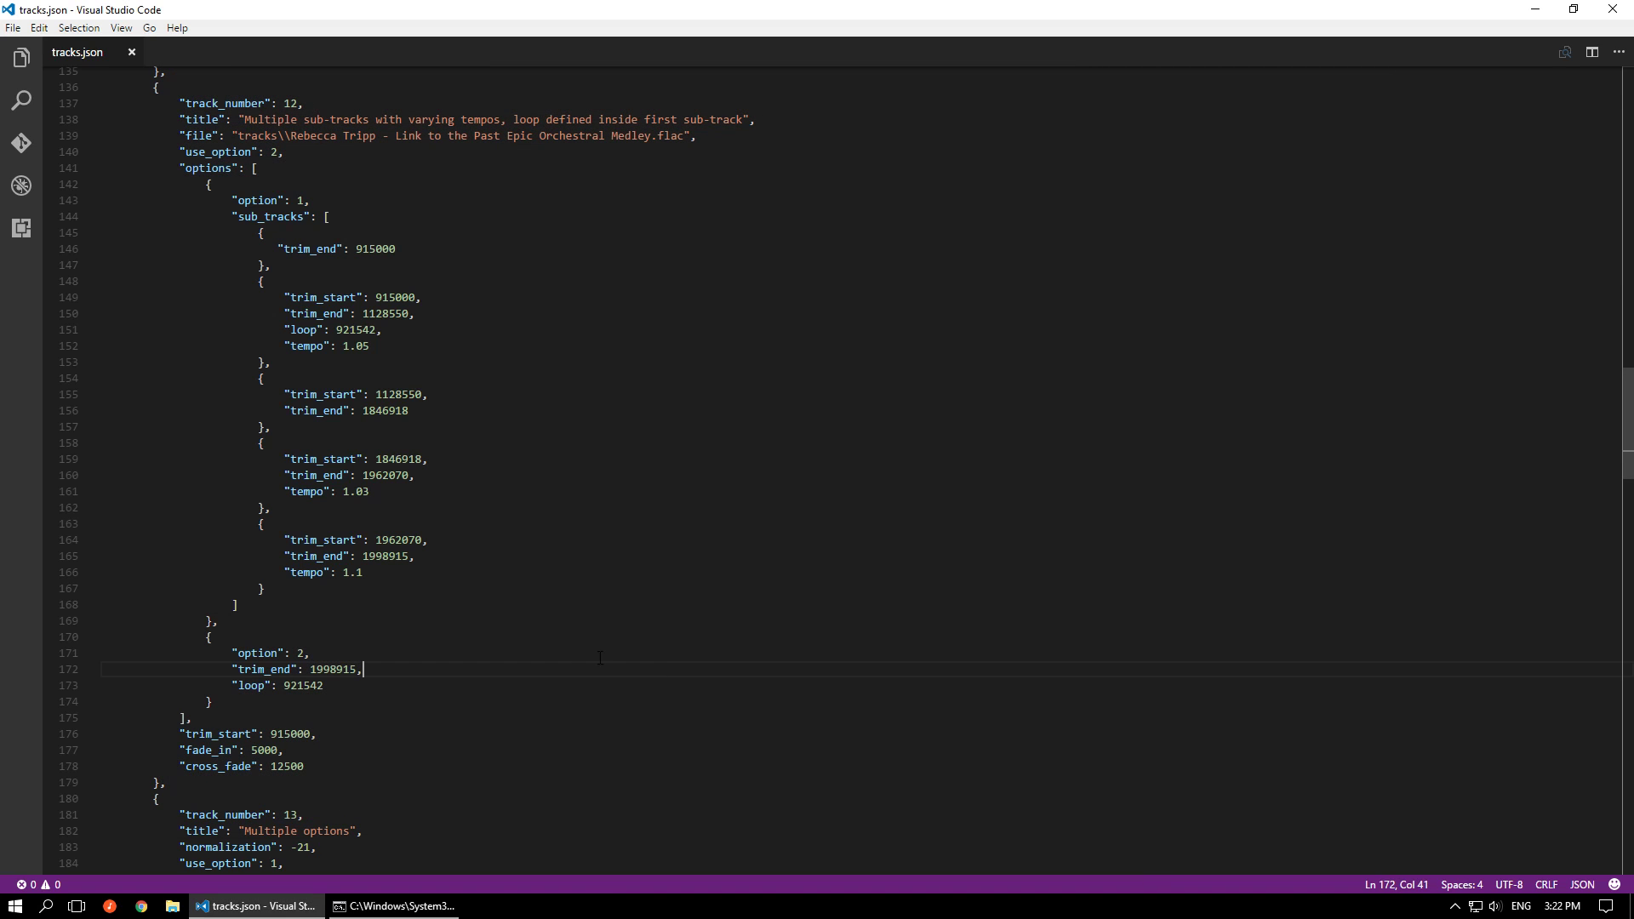
Set track 12's use_option to 1 and save the file
{"action": "left_click", "coordinate": [272, 151]}
{"action": "key", "text": "Delete"}
{"action": "type", "text": "1"}
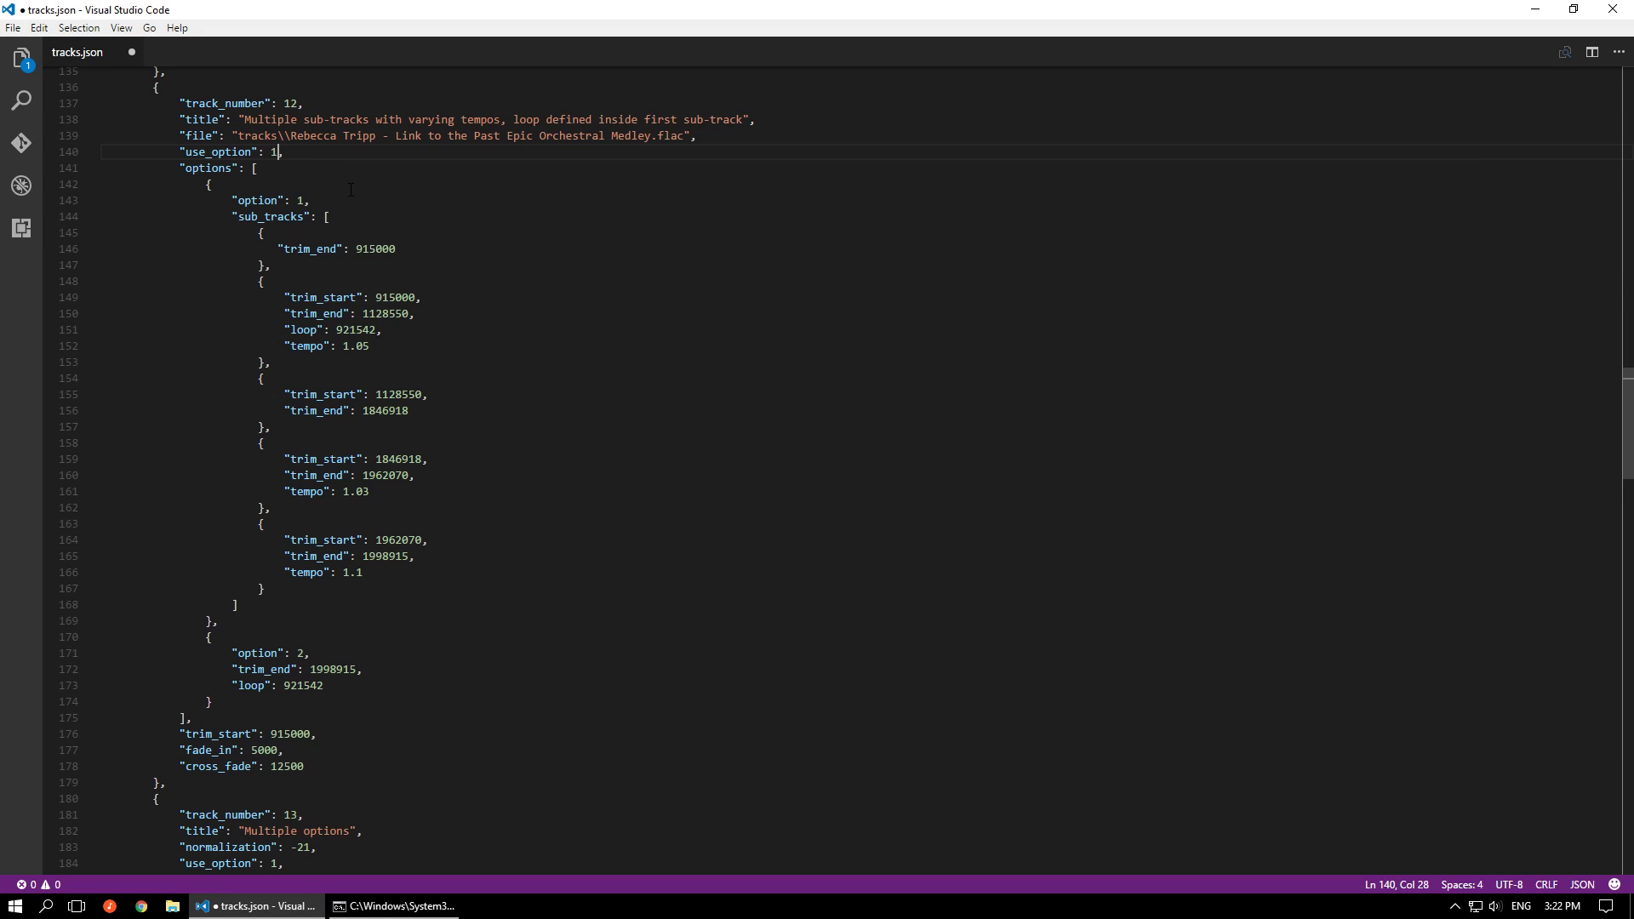
{"action": "key", "text": "ctrl+s"}
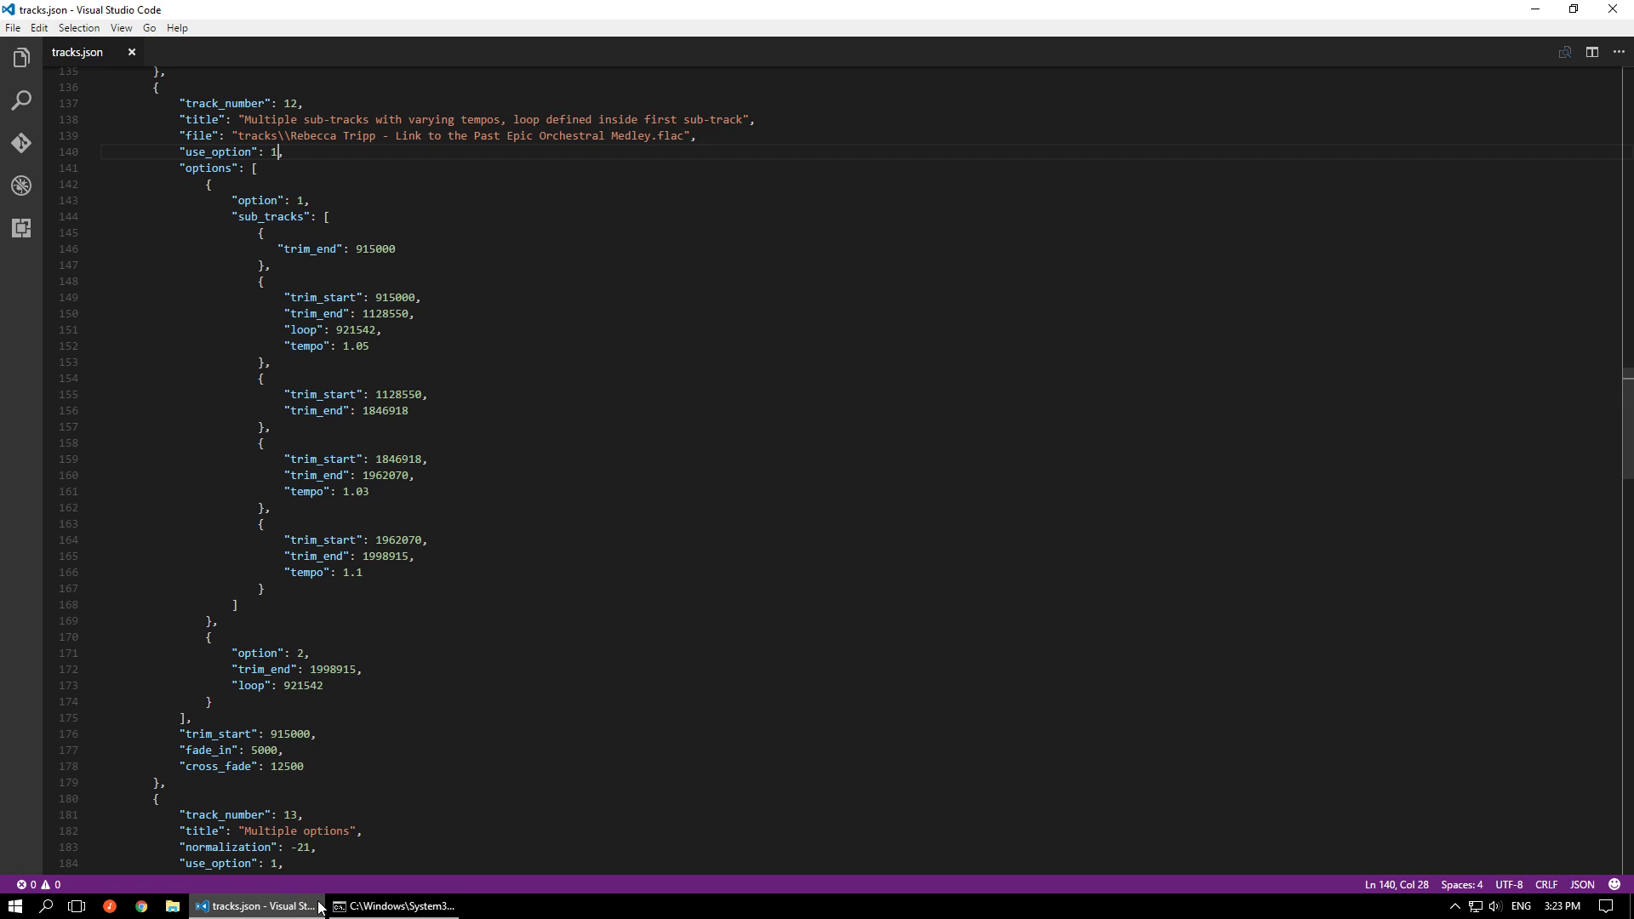
Rerun msupcm.exe on tracks.json in the command prompt, play the regenerated track-12 in foobar2000, and return to the editor
{"action": "left_click", "coordinate": [351, 908]}
{"action": "key", "text": "Up"}
{"action": "key", "text": "Return"}
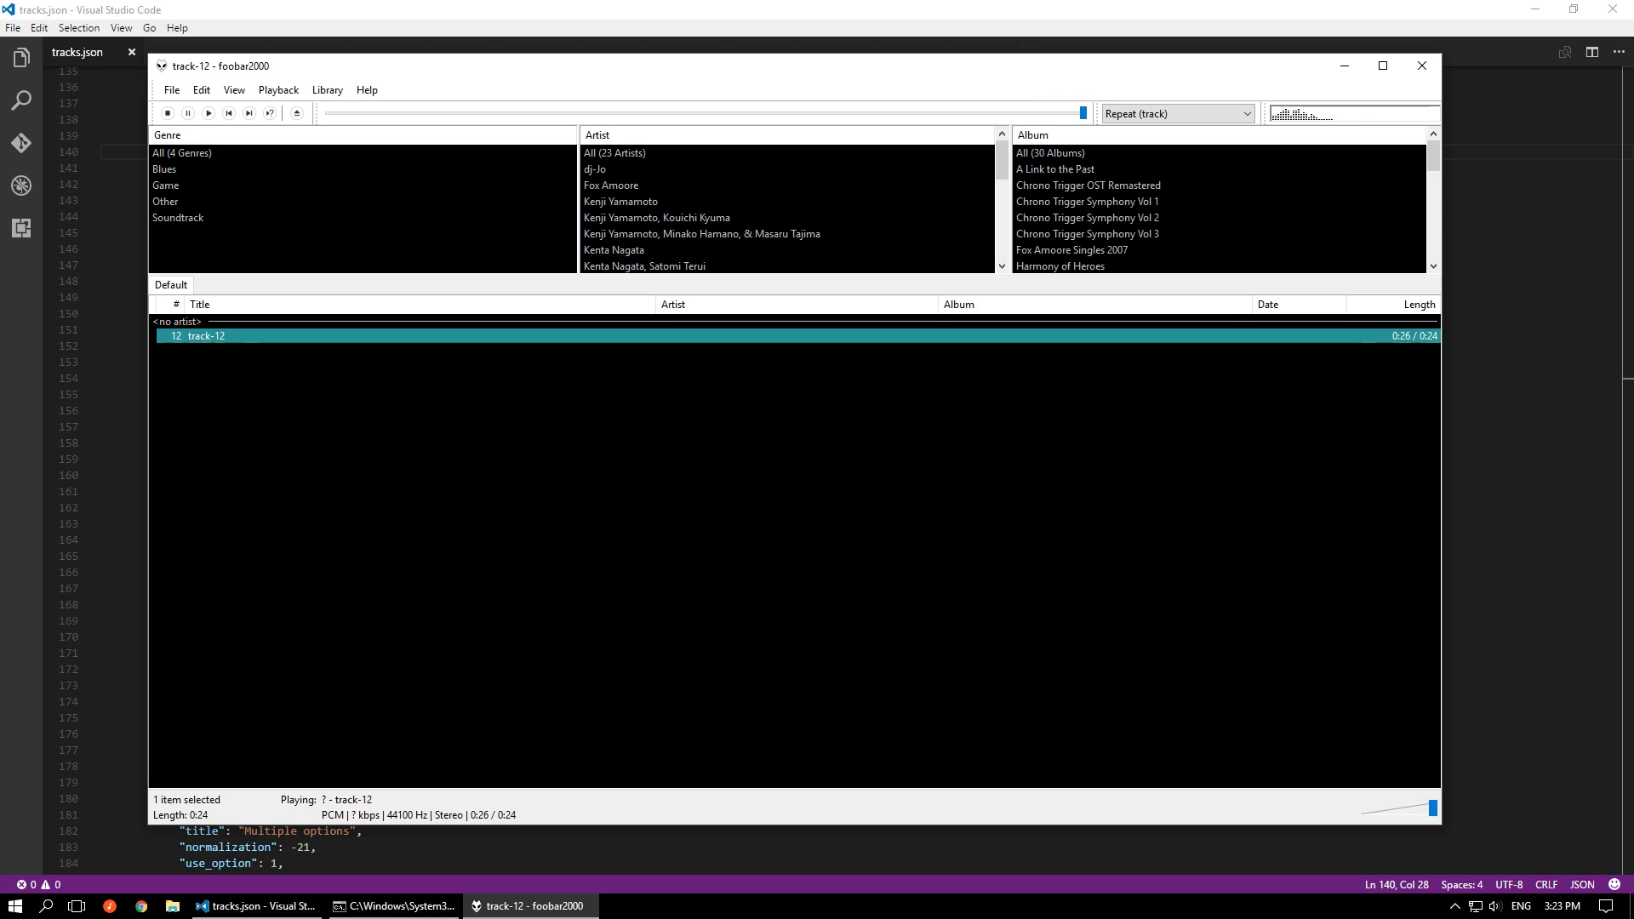
{"action": "left_click", "coordinate": [1422, 67]}
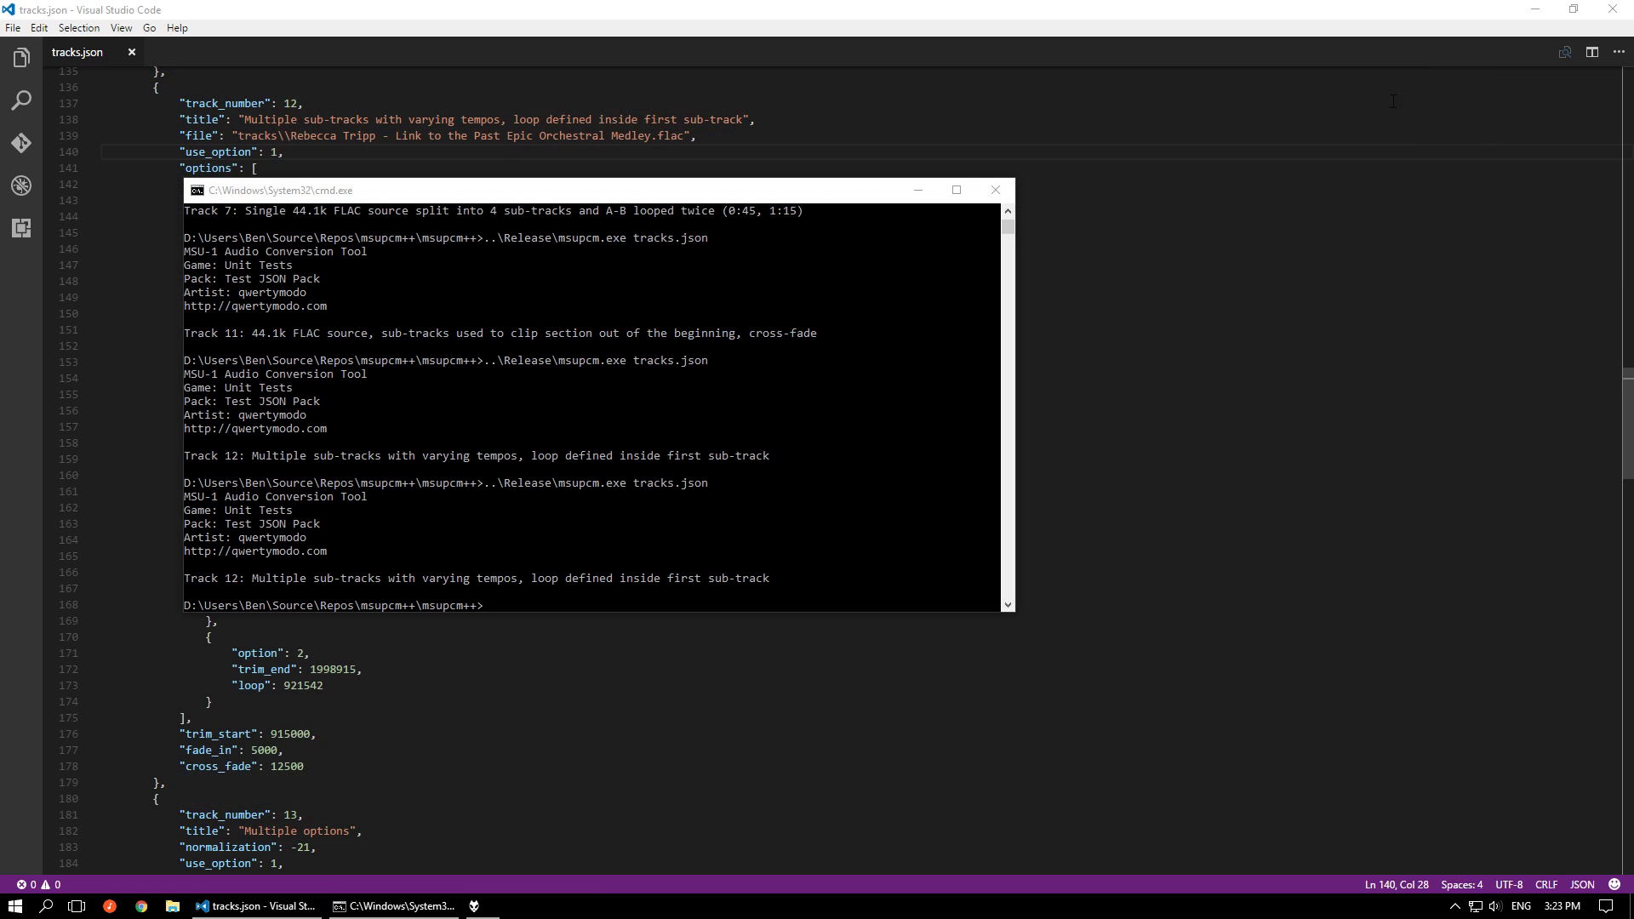
{"action": "left_click", "coordinate": [1193, 548]}
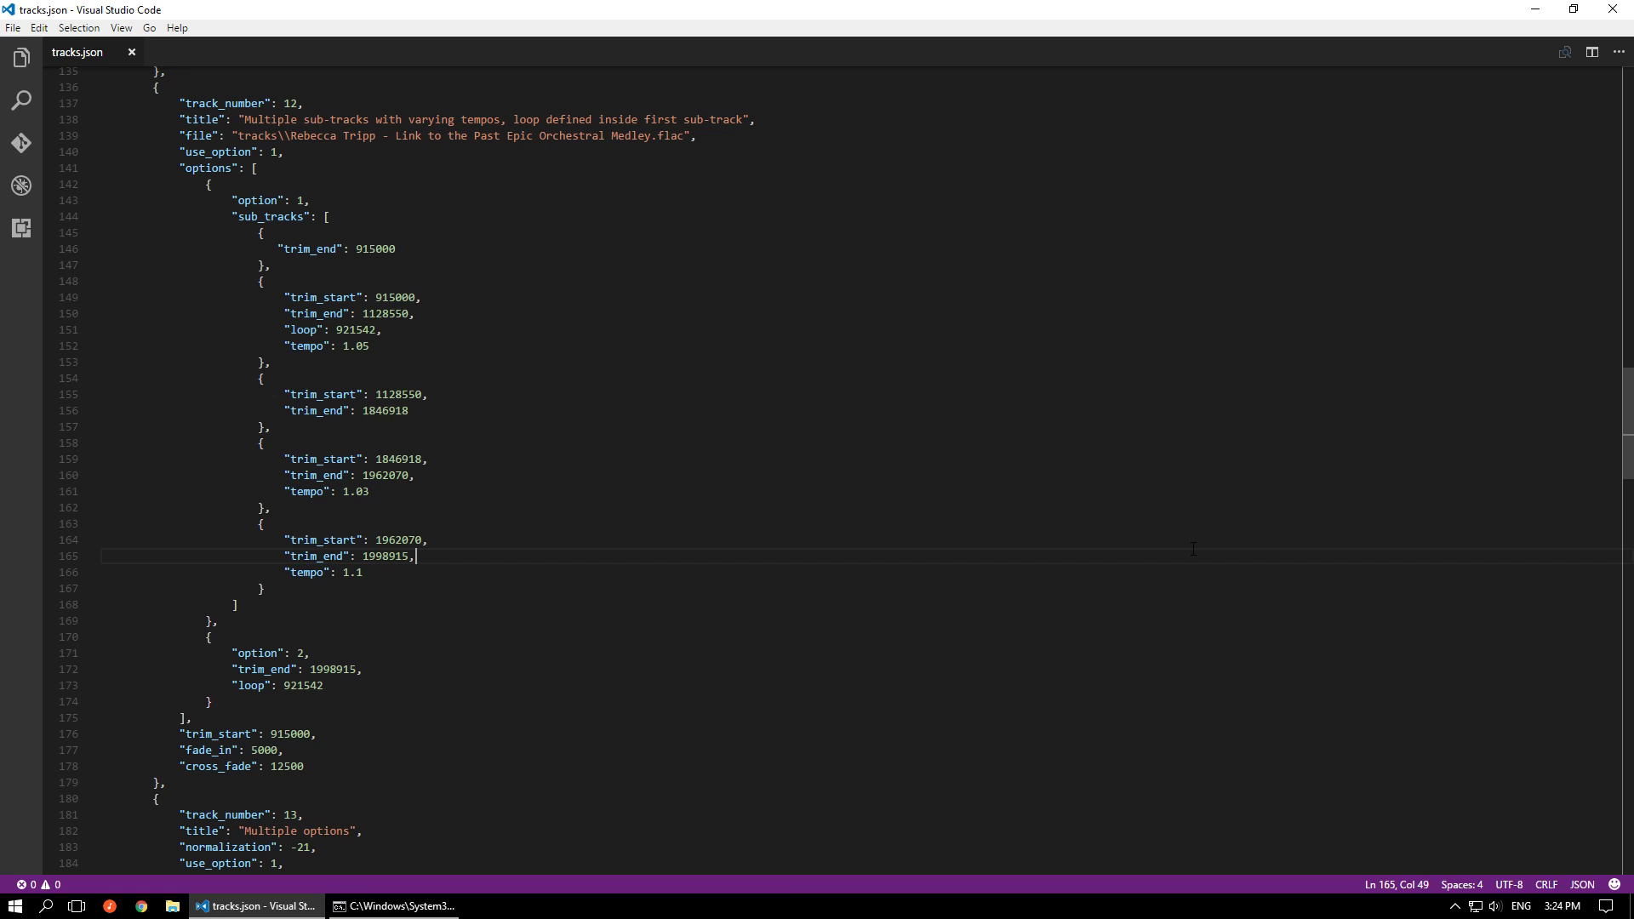
Review the remaining track entries through track 20, and the earlier entries in tracks.json
{"action": "scroll", "coordinate": [1194, 549], "scroll_direction": "down", "scroll_amount": 20}
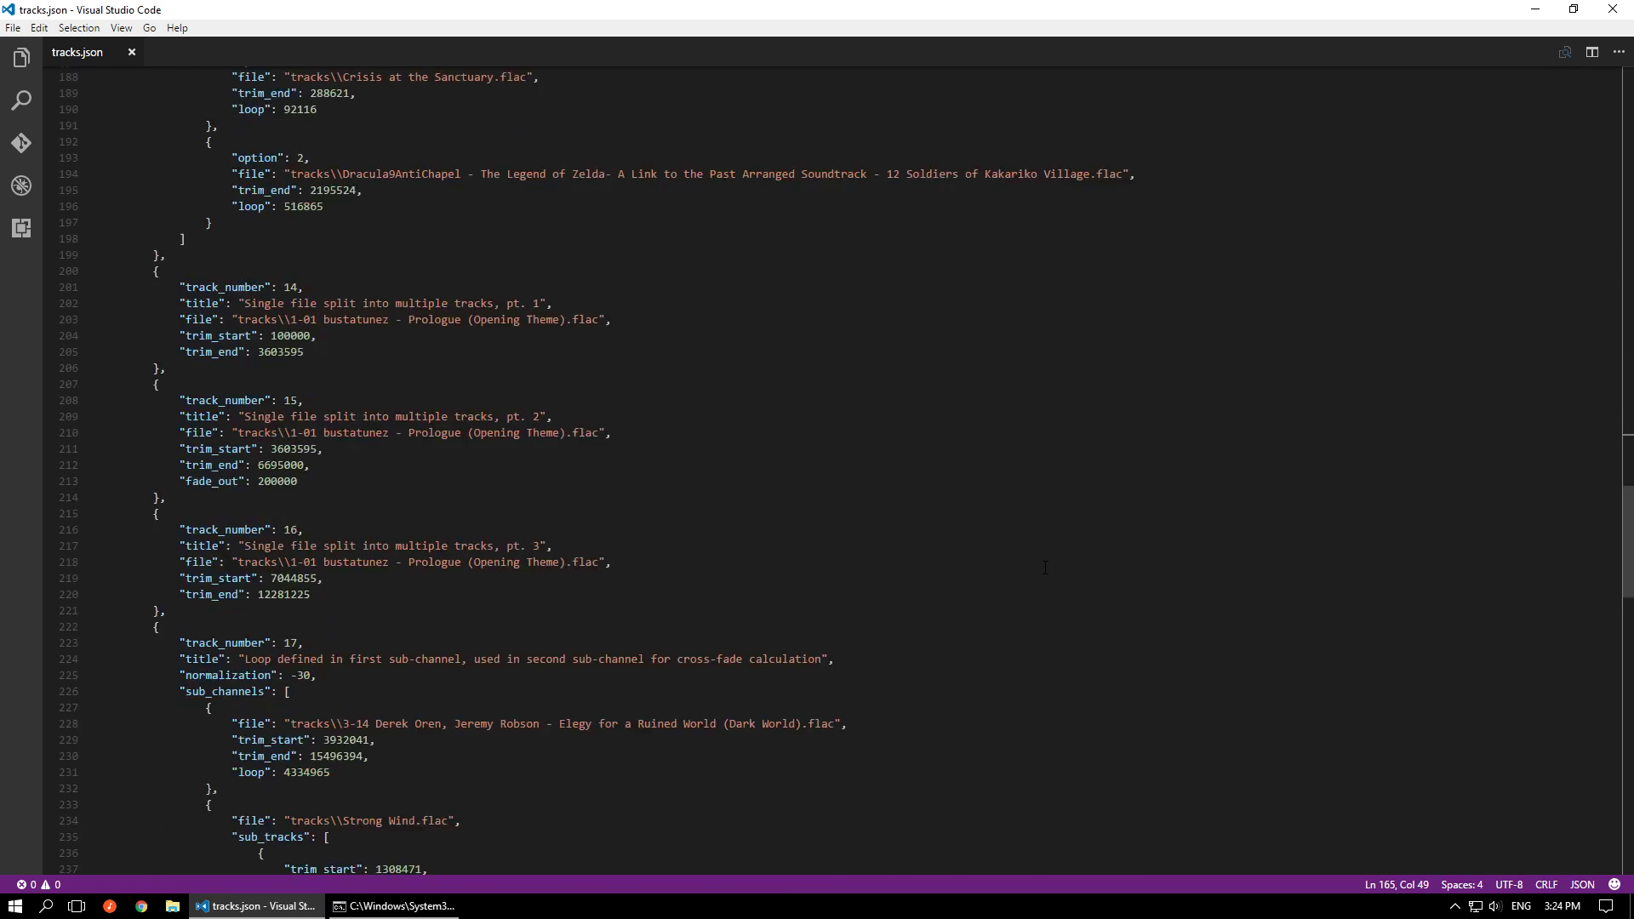
{"action": "scroll", "coordinate": [1043, 568], "scroll_direction": "down", "scroll_amount": 4}
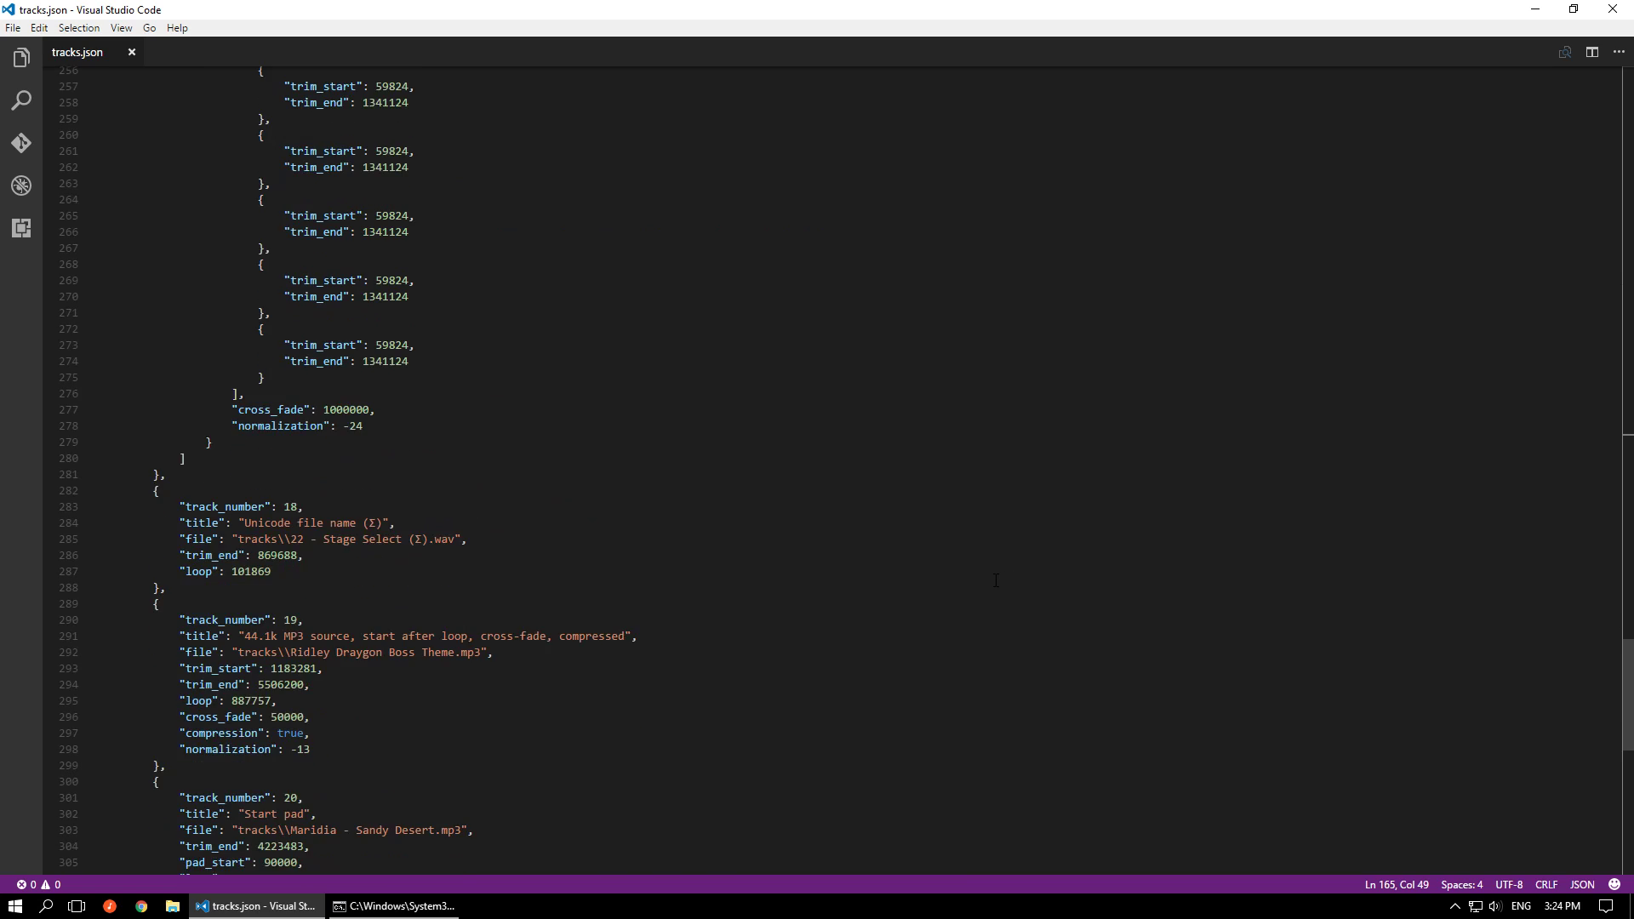
{"action": "scroll", "coordinate": [336, 737], "scroll_direction": "down", "scroll_amount": 2}
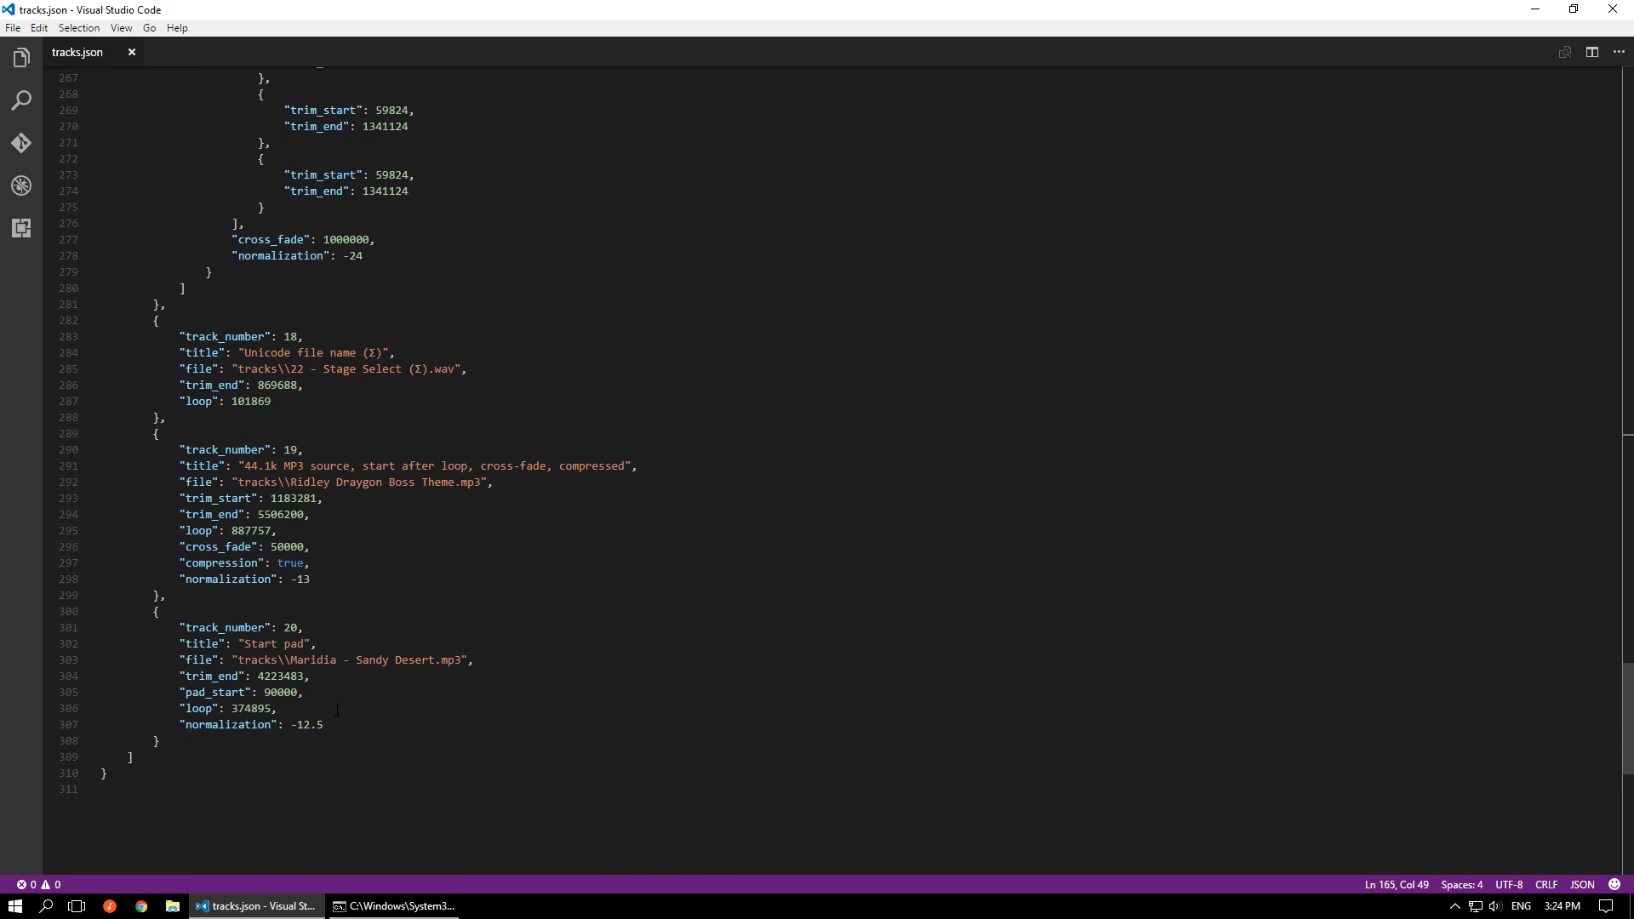
{"action": "scroll", "coordinate": [331, 581], "scroll_direction": "up", "scroll_amount": 16}
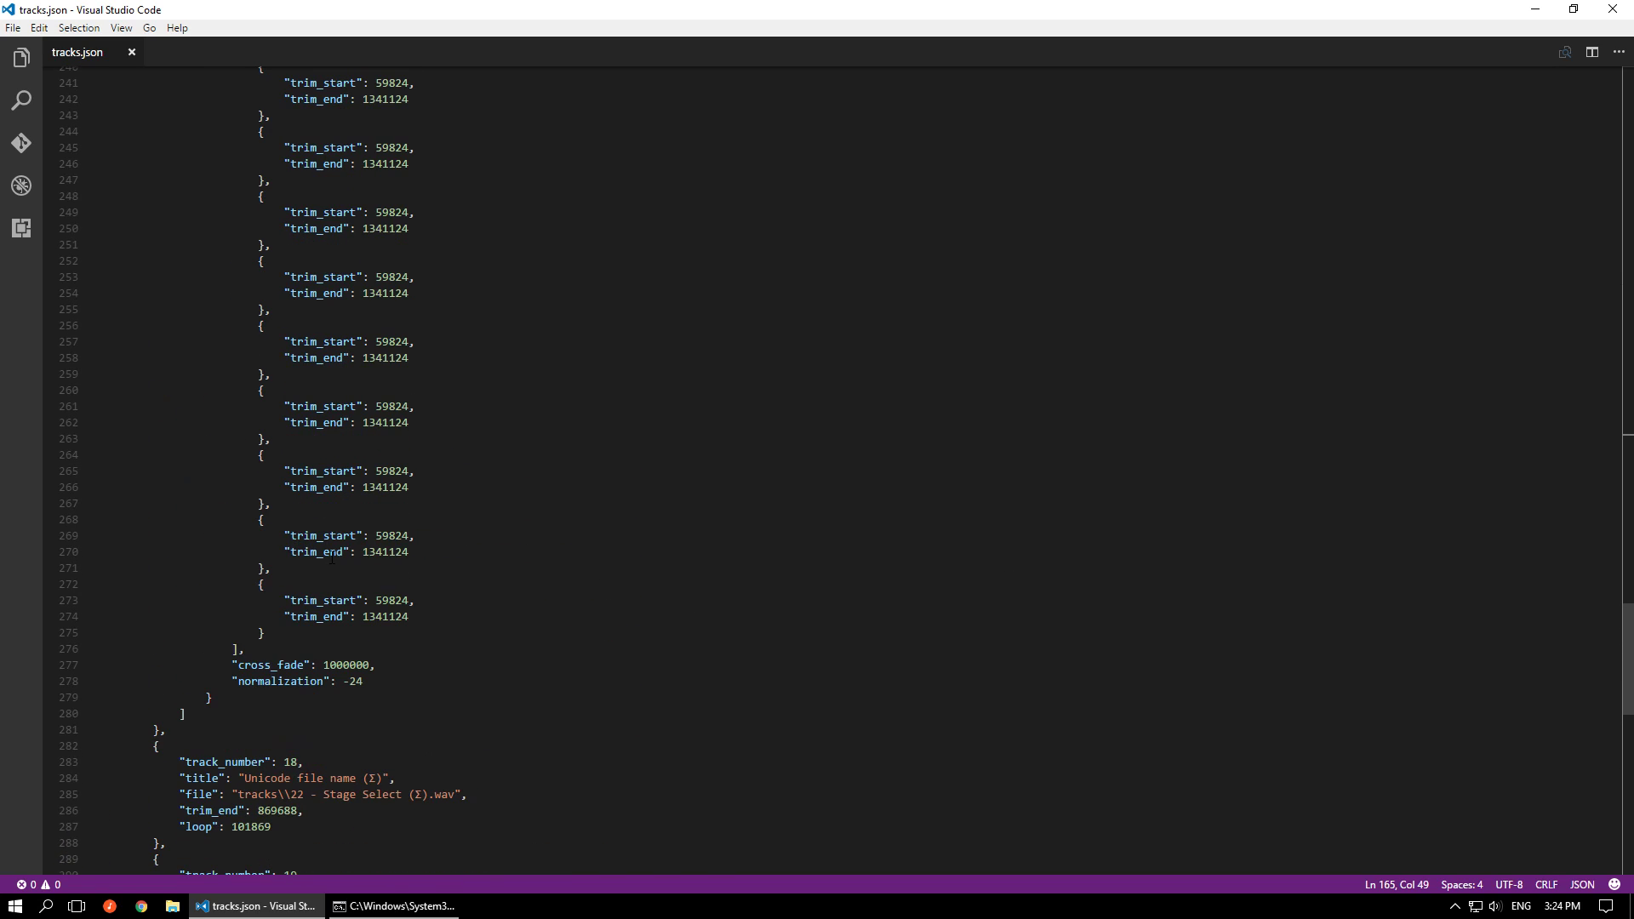
{"action": "scroll", "coordinate": [333, 560], "scroll_direction": "up", "scroll_amount": 4}
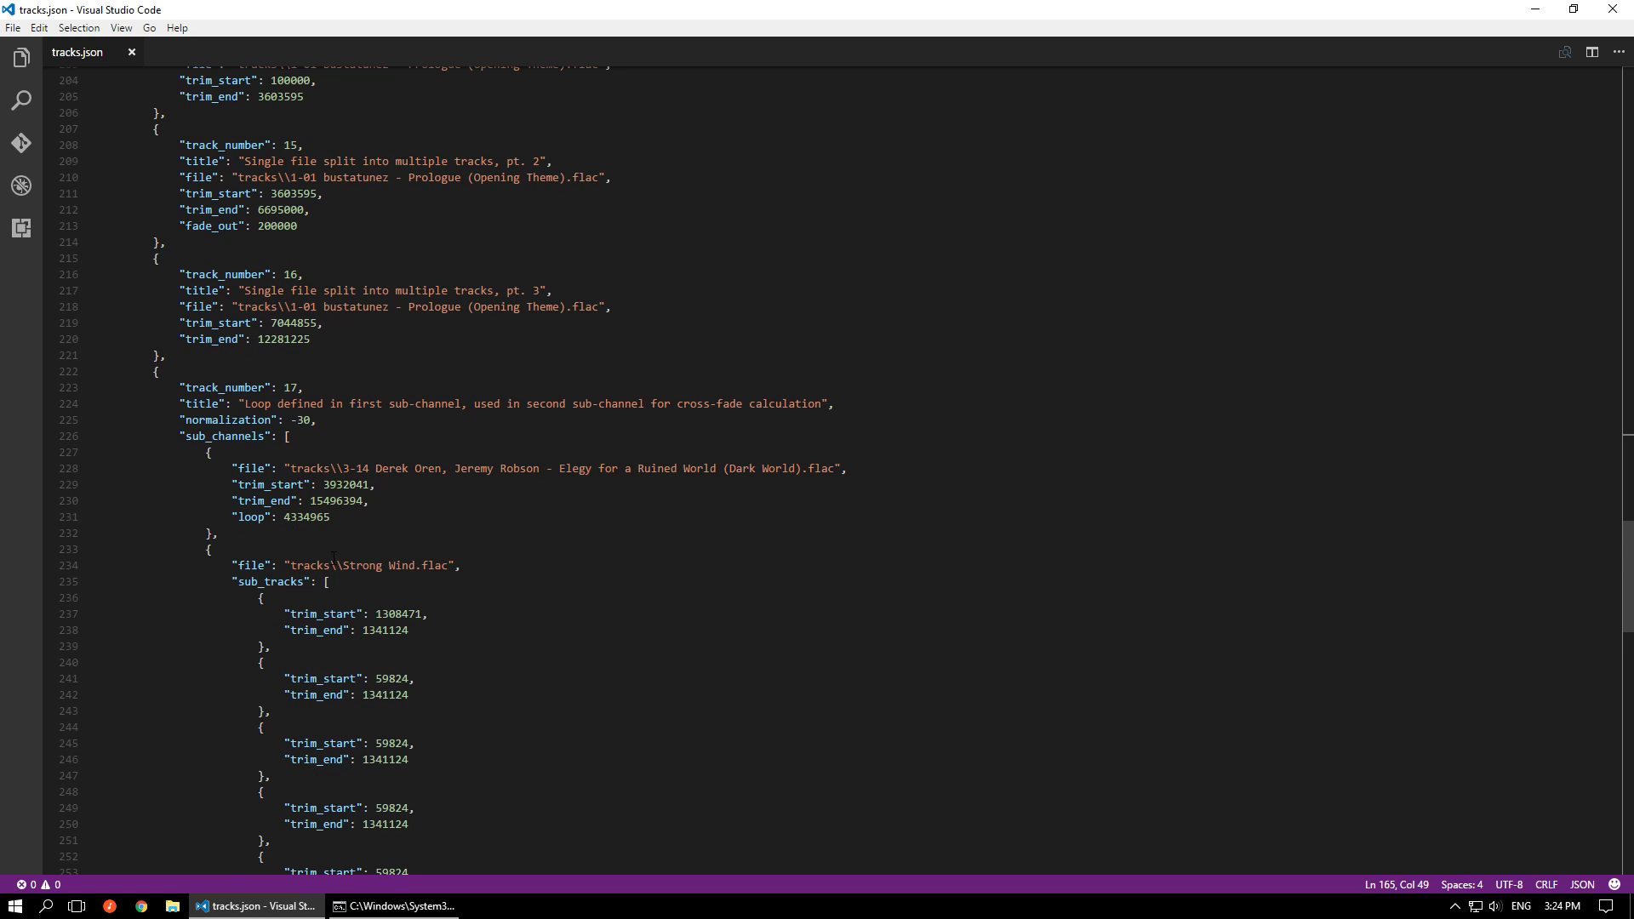
{"action": "scroll", "coordinate": [312, 479], "scroll_direction": "up", "scroll_amount": 4}
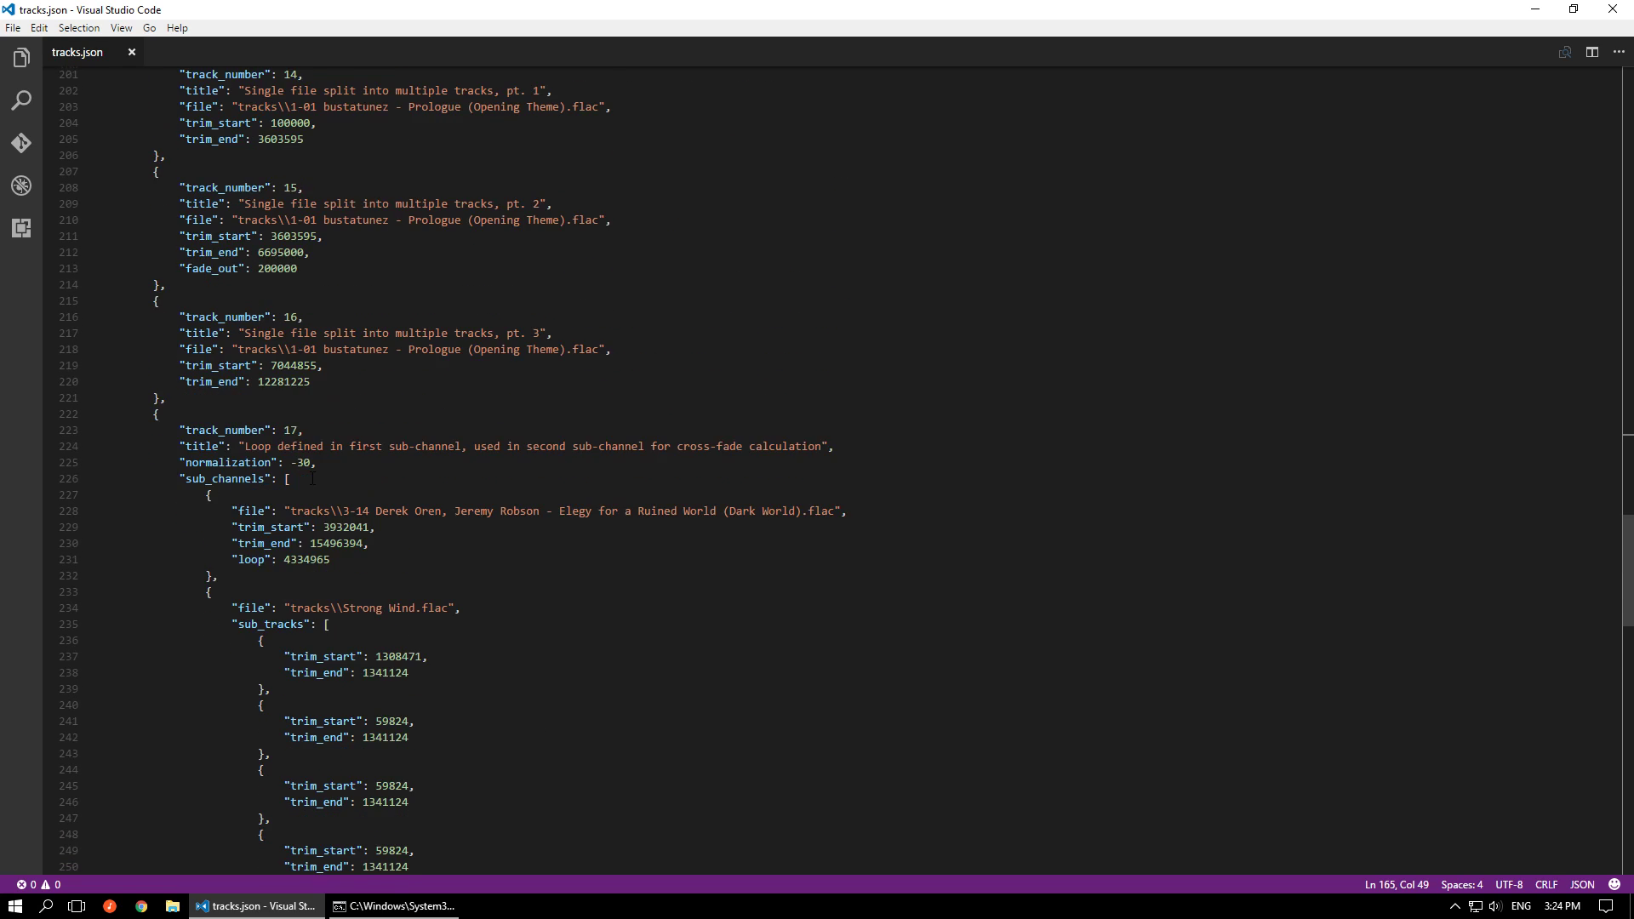
{"action": "scroll", "coordinate": [312, 479], "scroll_direction": "up", "scroll_amount": 17}
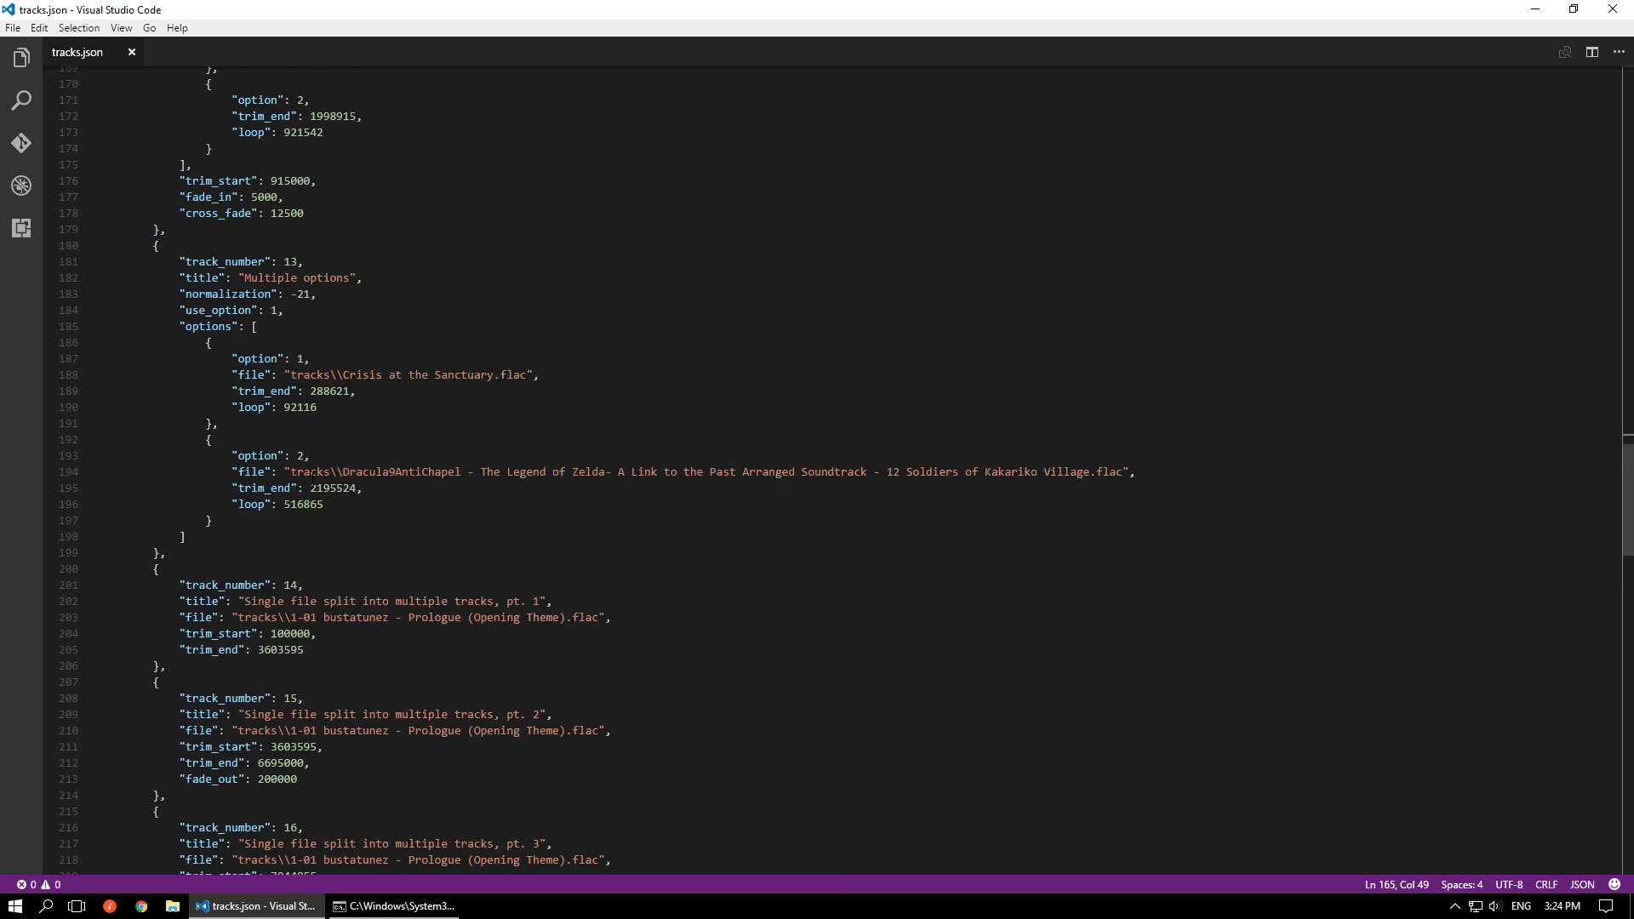
{"action": "scroll", "coordinate": [312, 478], "scroll_direction": "up", "scroll_amount": 1}
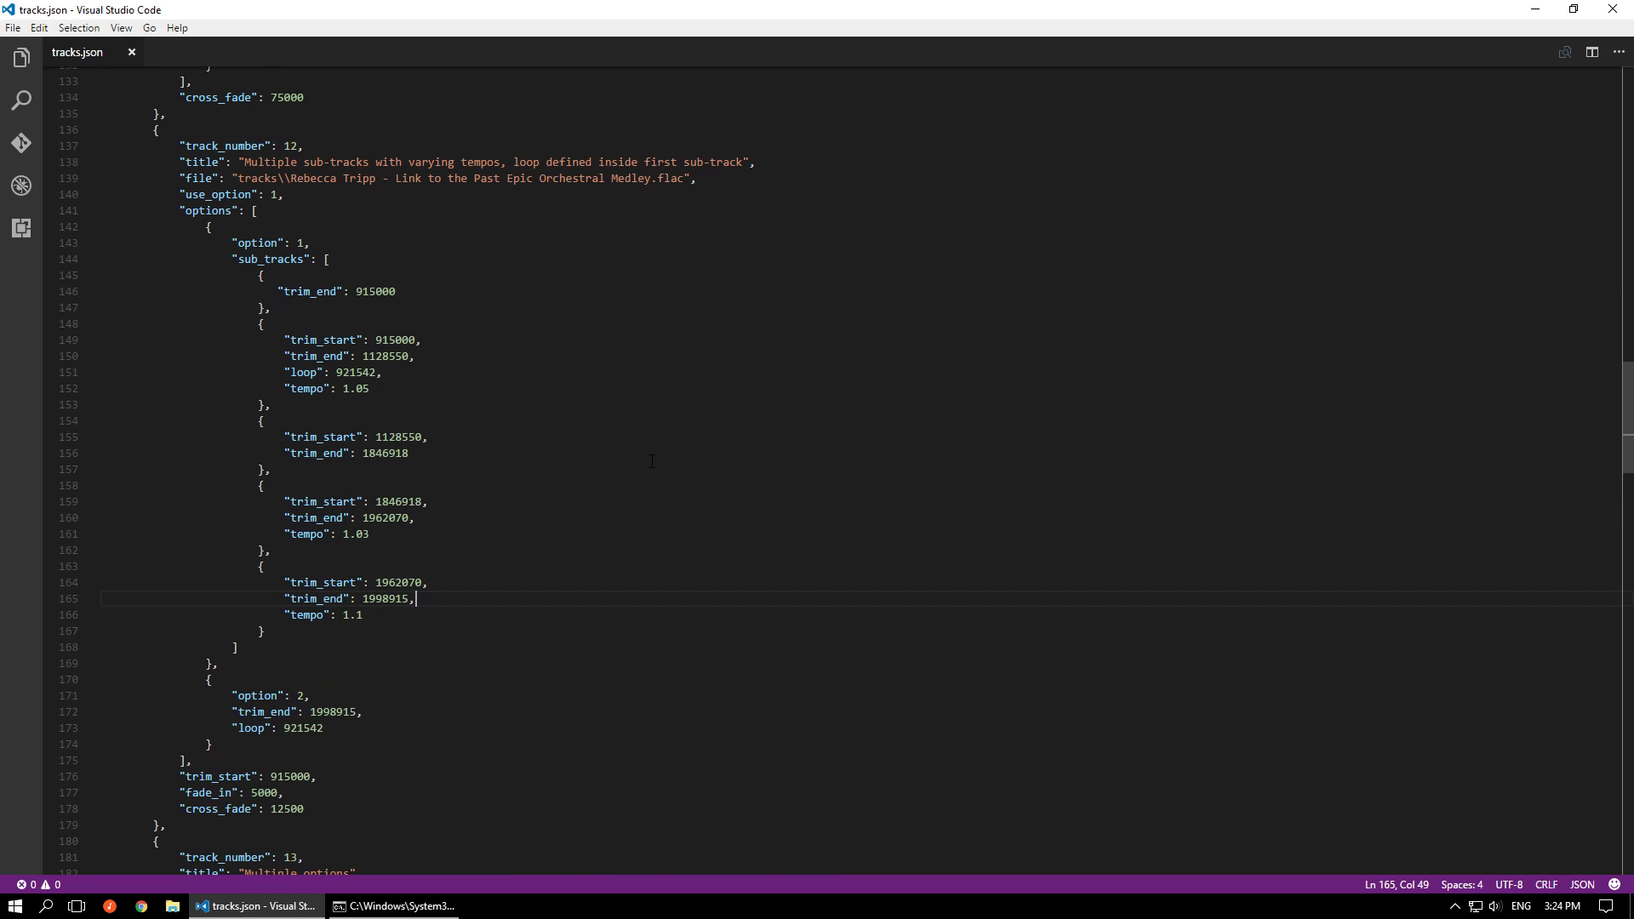
{"action": "scroll", "coordinate": [652, 461], "scroll_direction": "up", "scroll_amount": 20}
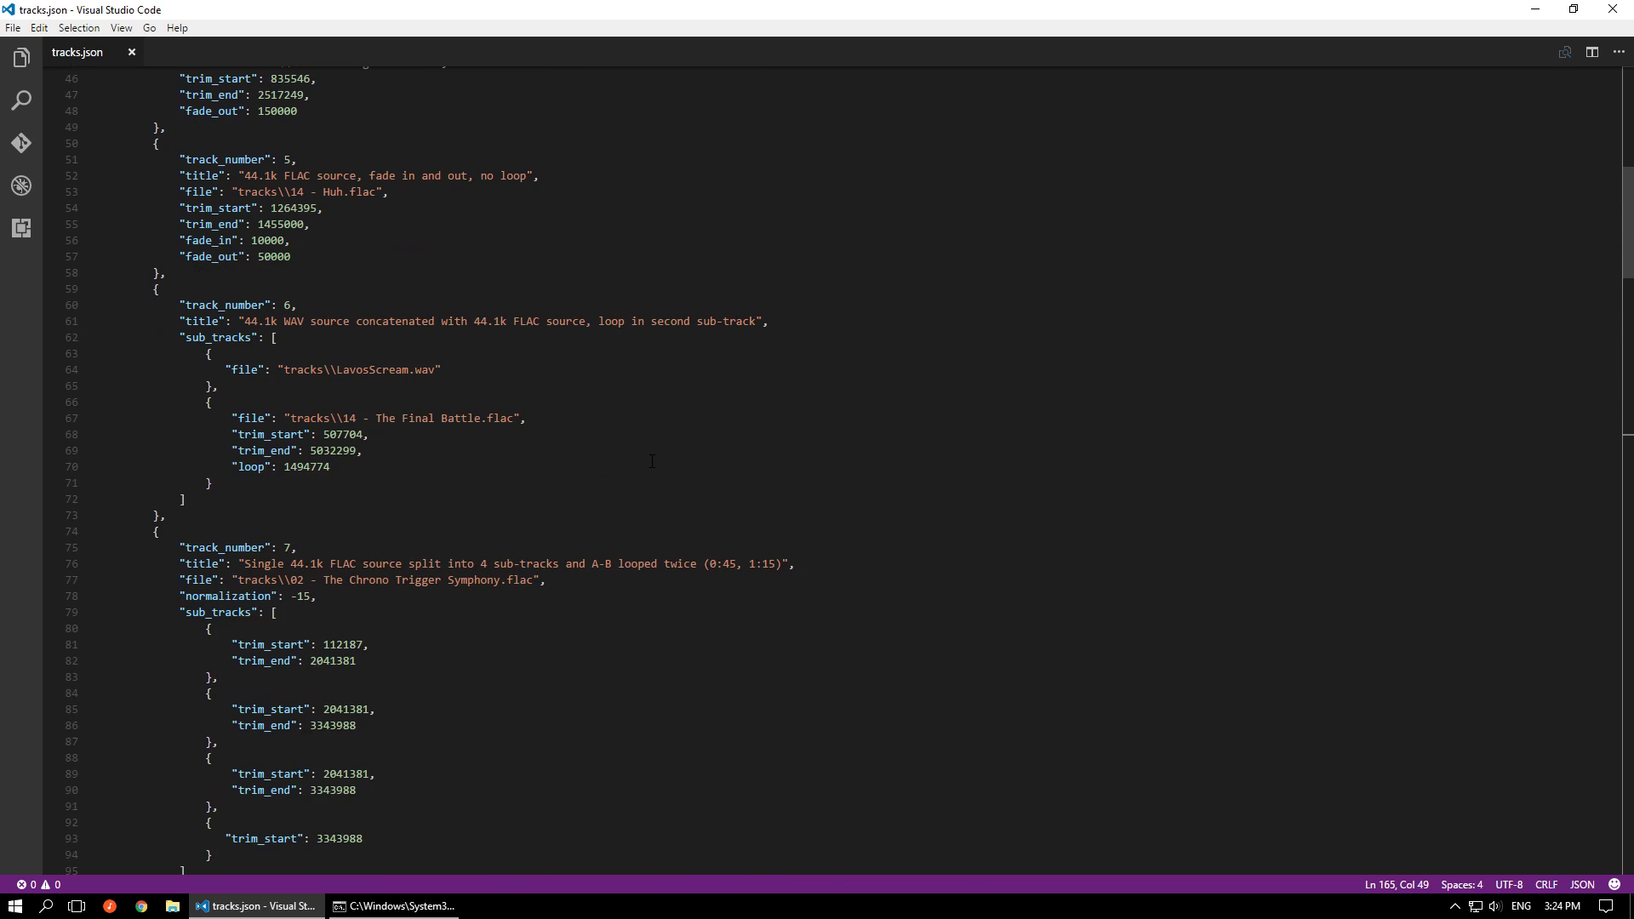
{"action": "scroll", "coordinate": [652, 460], "scroll_direction": "up", "scroll_amount": 4}
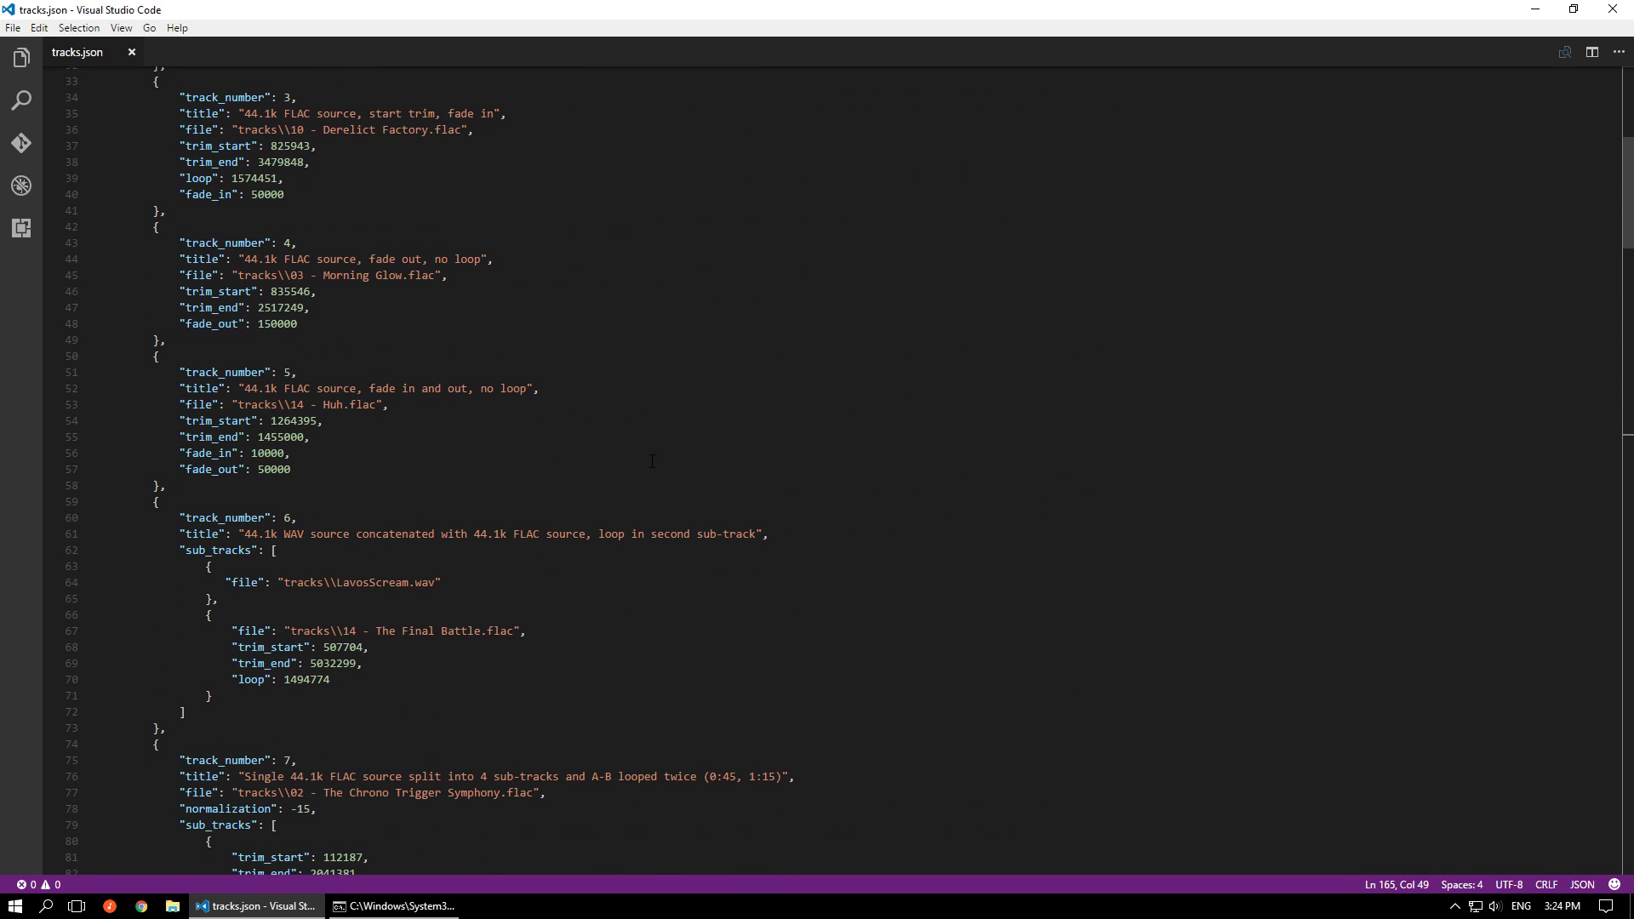
{"action": "scroll", "coordinate": [651, 460], "scroll_direction": "up", "scroll_amount": 10}
Highlight the option 1 block of track 13, "Multiple options"
{"action": "scroll", "coordinate": [638, 494], "scroll_direction": "down", "scroll_amount": 20}
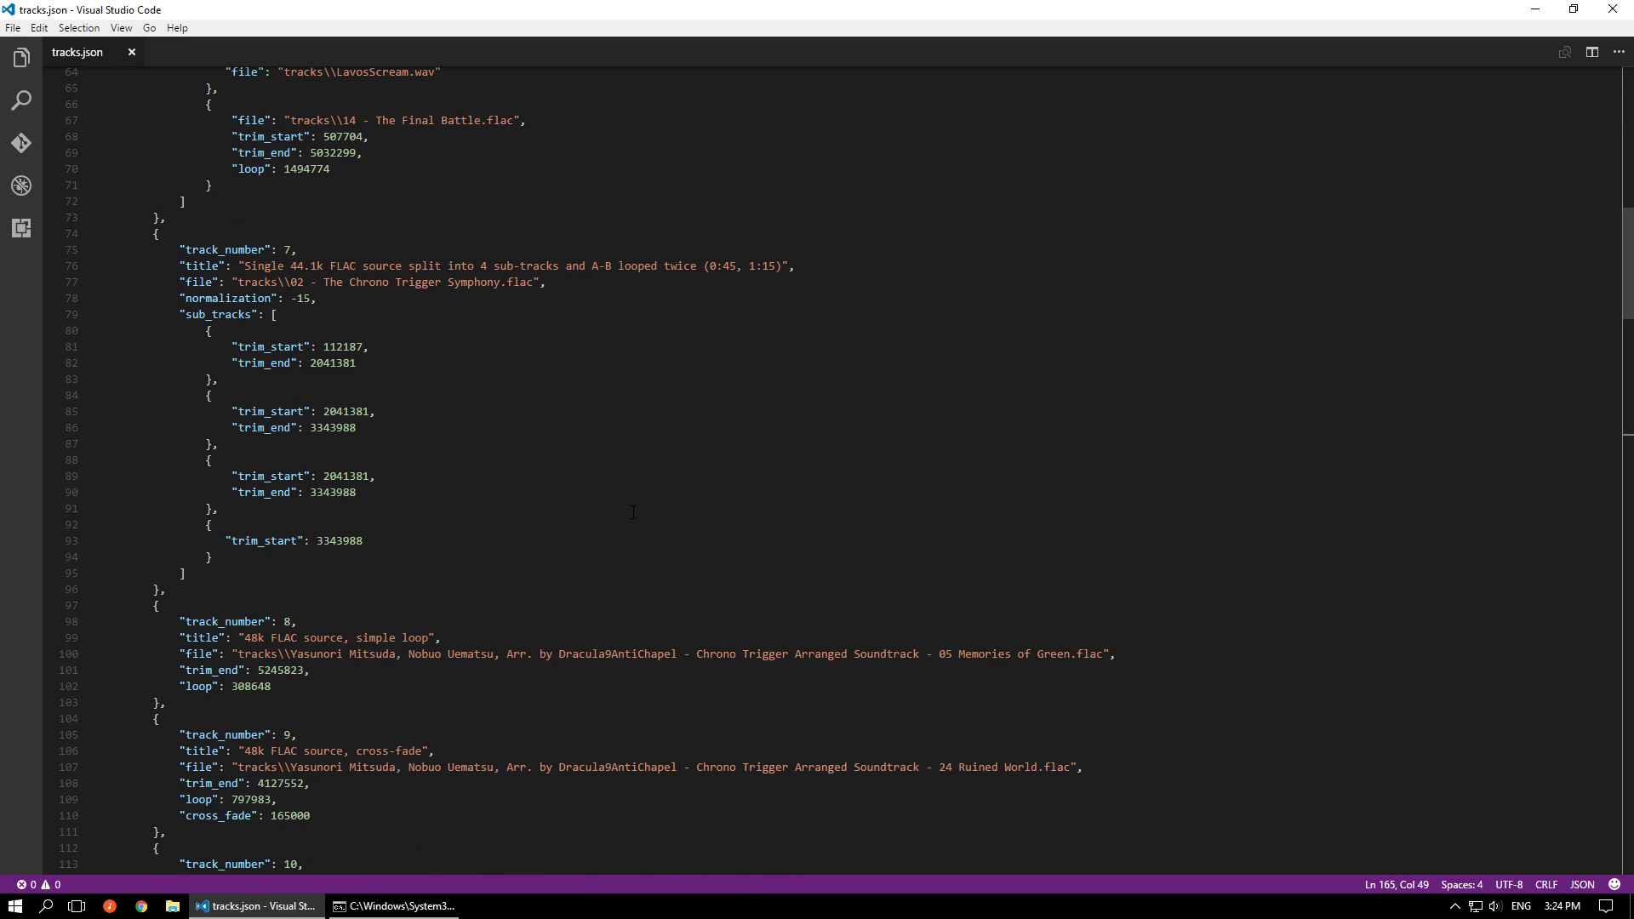
{"action": "scroll", "coordinate": [633, 512], "scroll_direction": "down", "scroll_amount": 19}
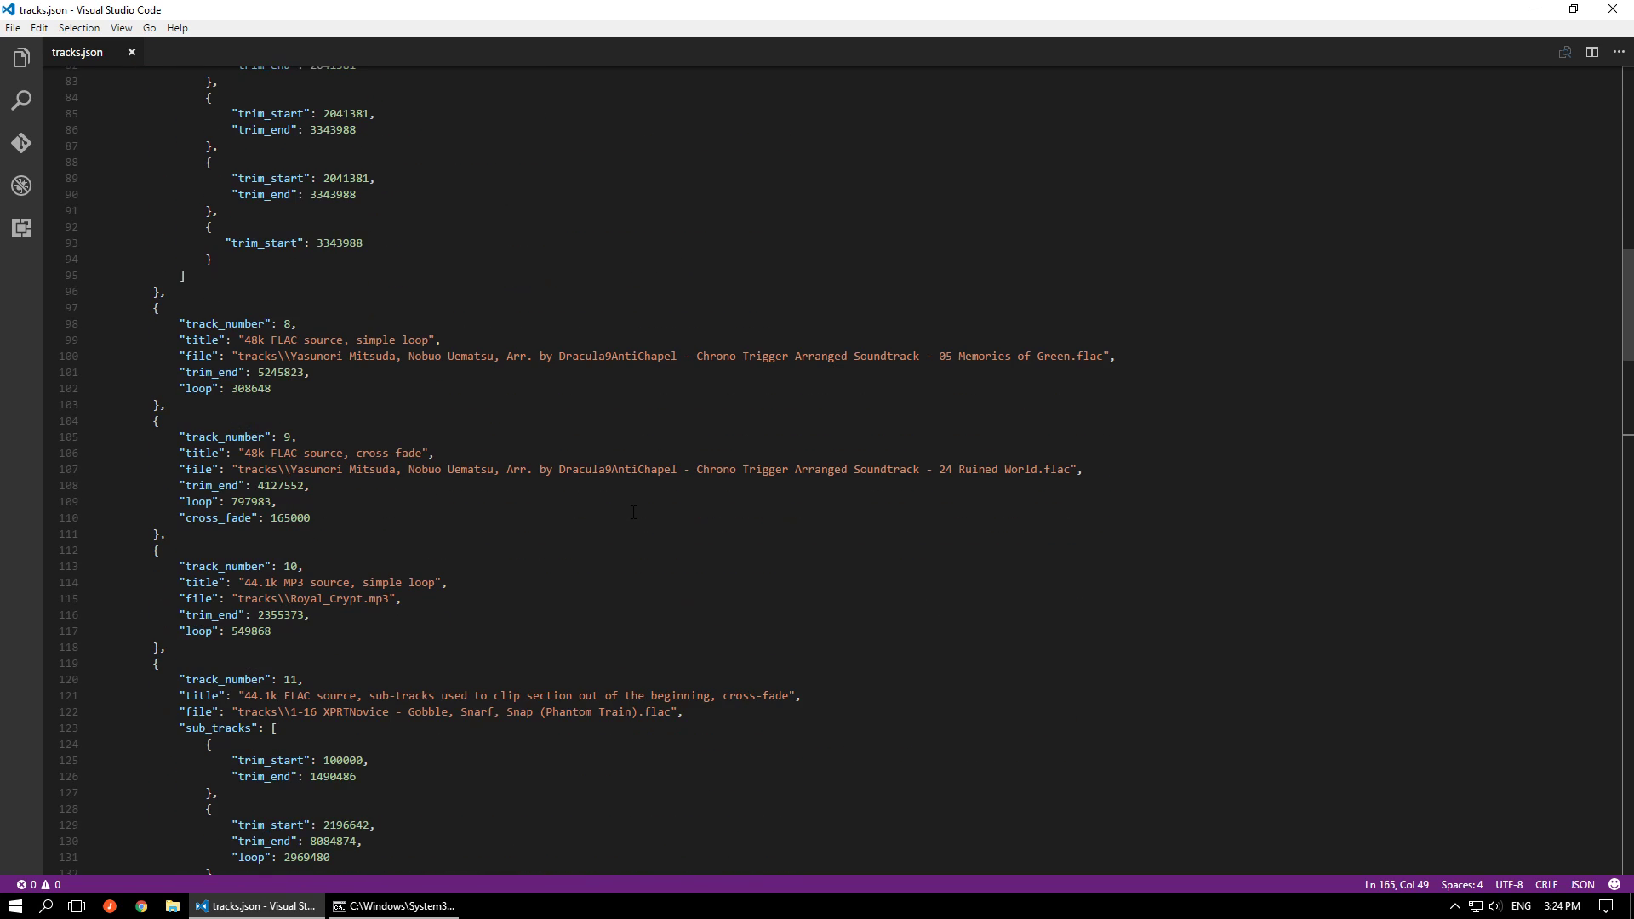
{"action": "scroll", "coordinate": [633, 511], "scroll_direction": "down", "scroll_amount": 11}
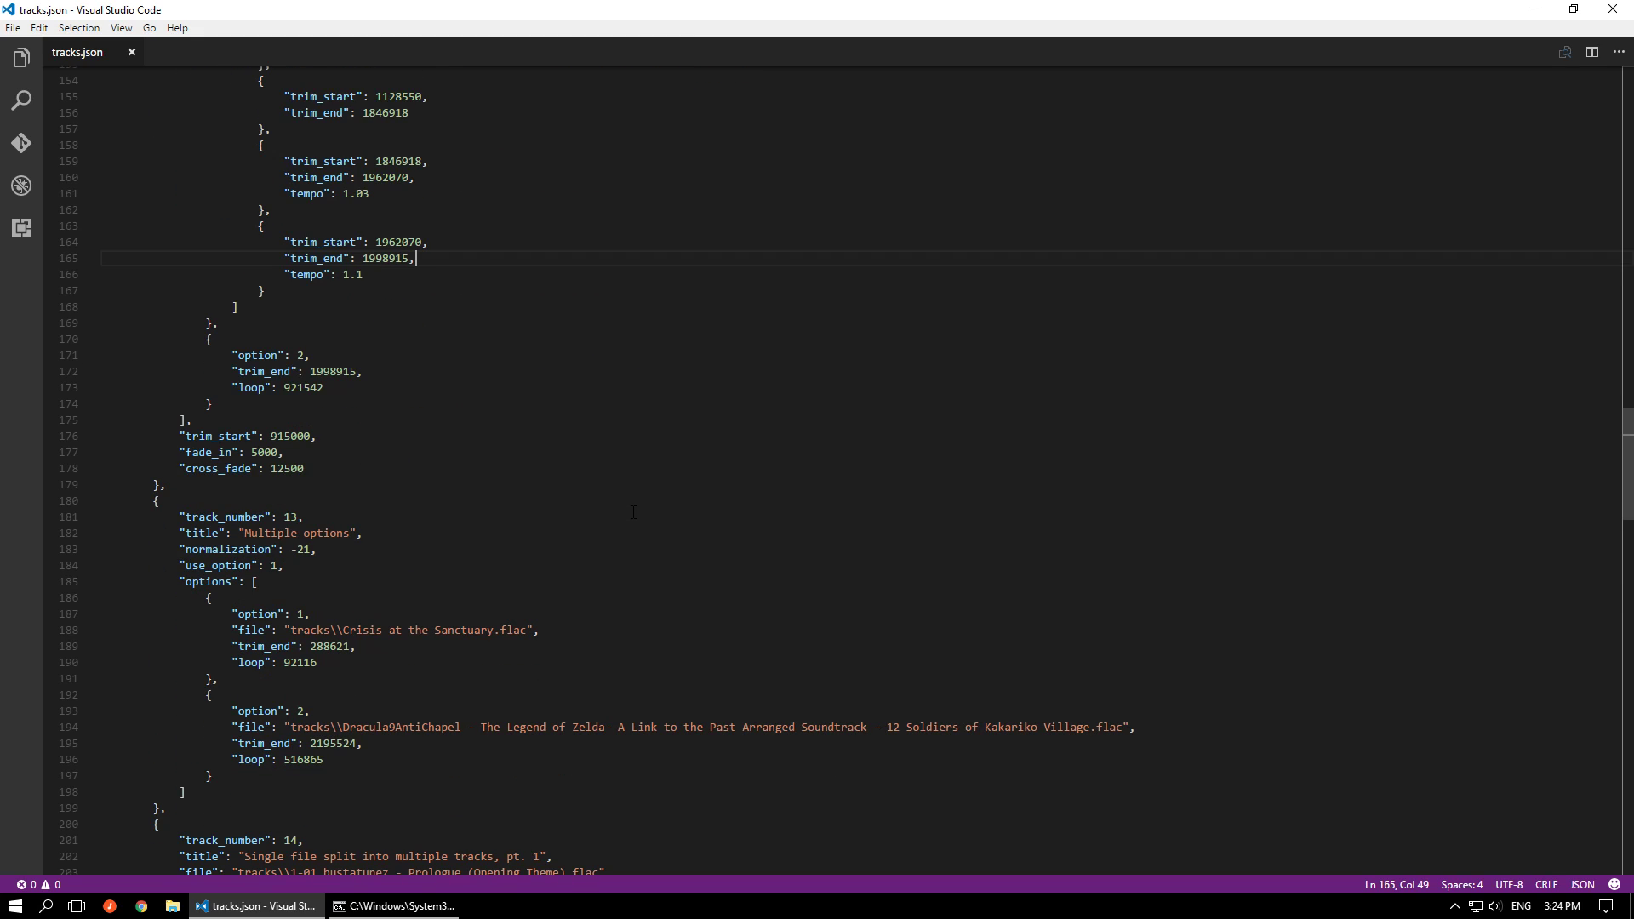
{"action": "scroll", "coordinate": [634, 512], "scroll_direction": "down", "scroll_amount": 4}
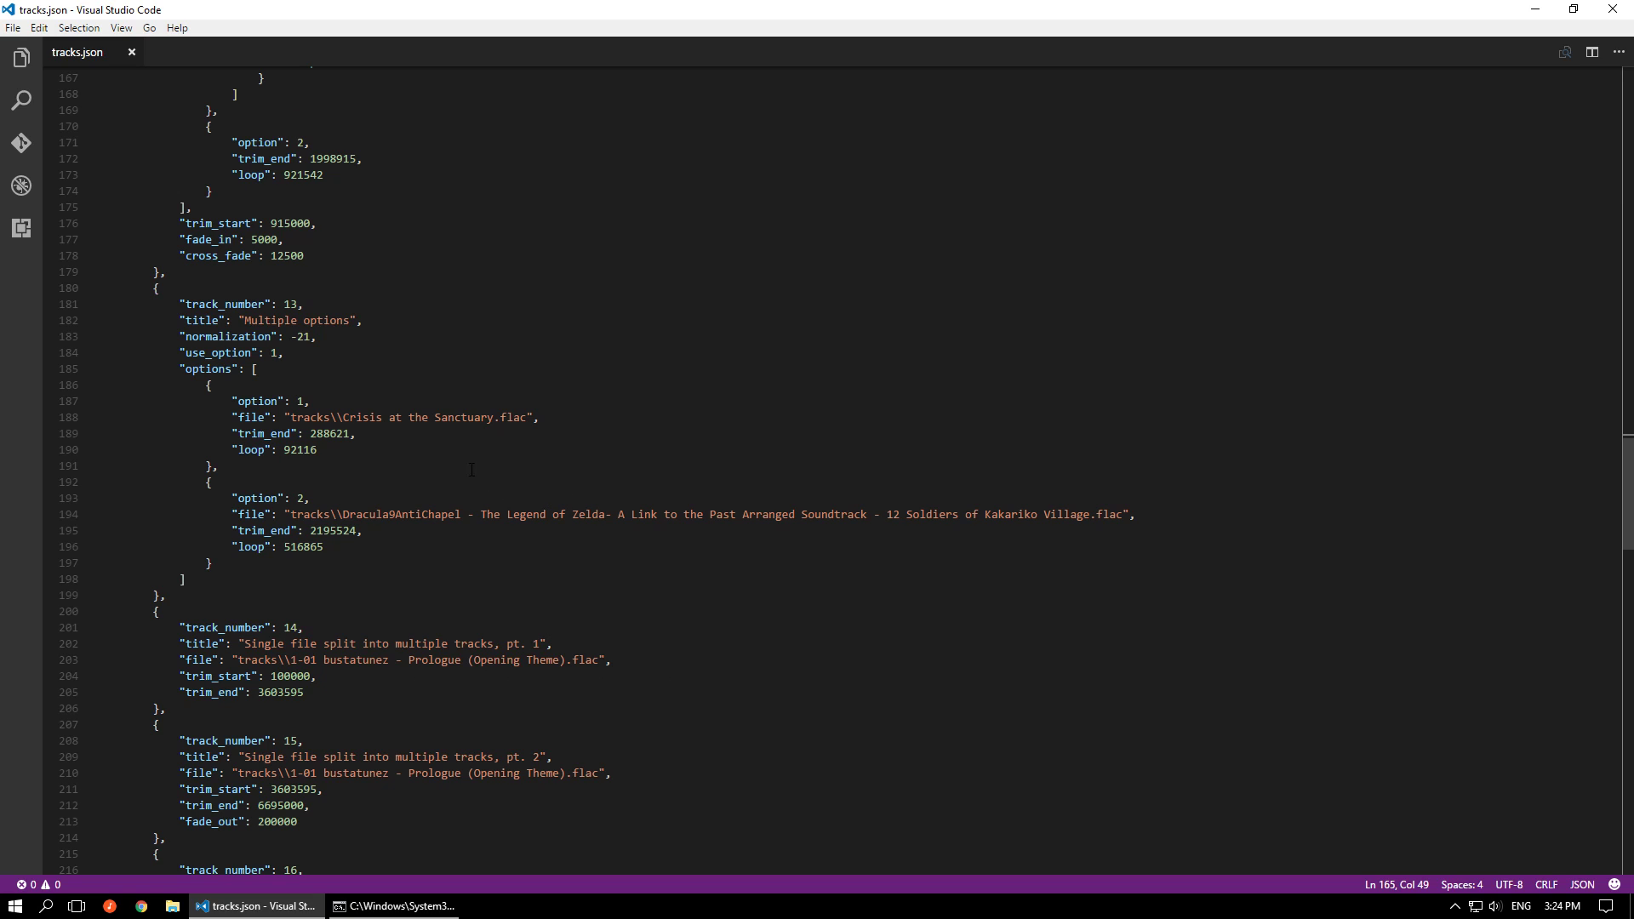
{"action": "left_click_drag", "start_coordinate": [234, 466], "coordinate": [187, 390]}
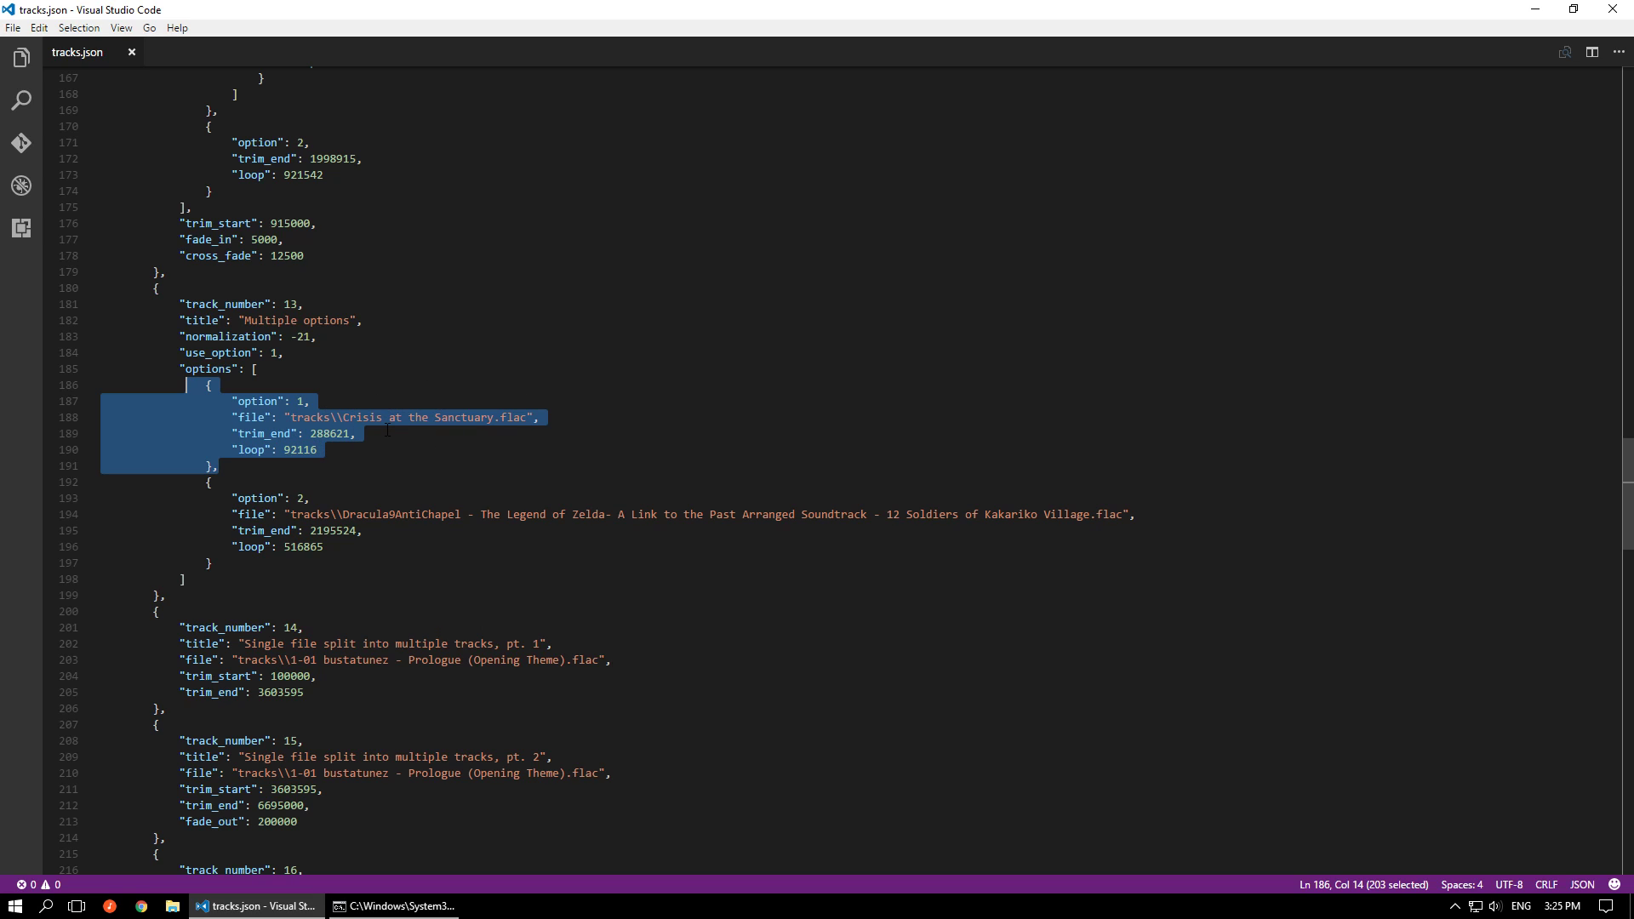
Set both first_track and last_track to 13 at the start of tracks.json and save the file
{"action": "mouse_move", "coordinate": [261, 419]}
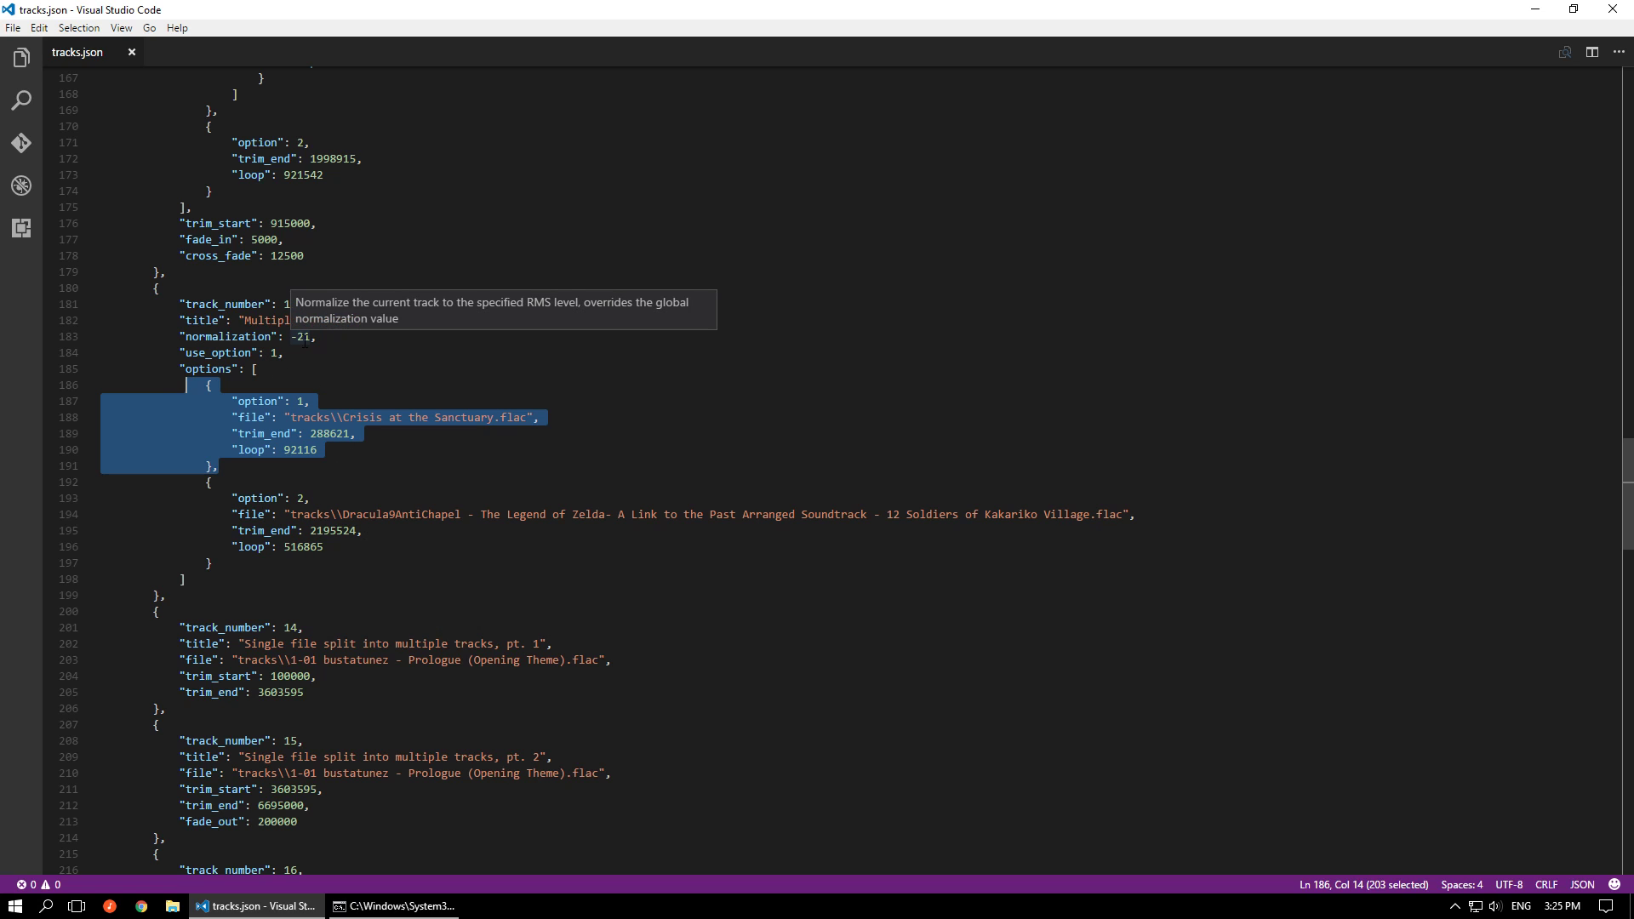
{"action": "scroll", "coordinate": [463, 468], "scroll_direction": "down", "scroll_amount": 5}
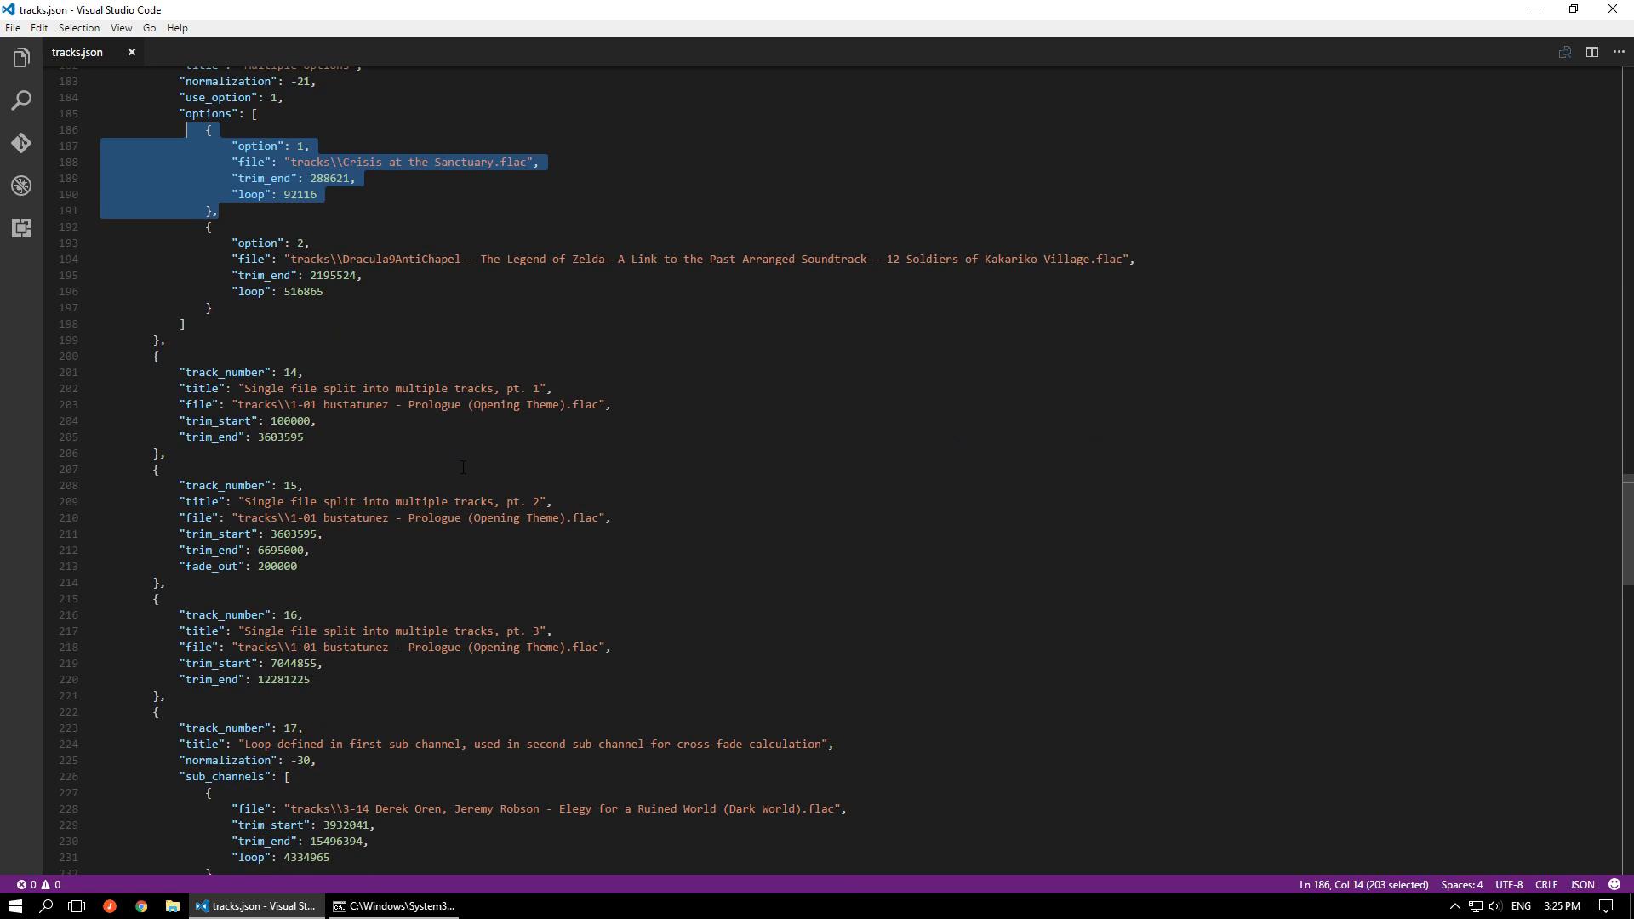
{"action": "scroll", "coordinate": [466, 464], "scroll_direction": "up", "scroll_amount": 3}
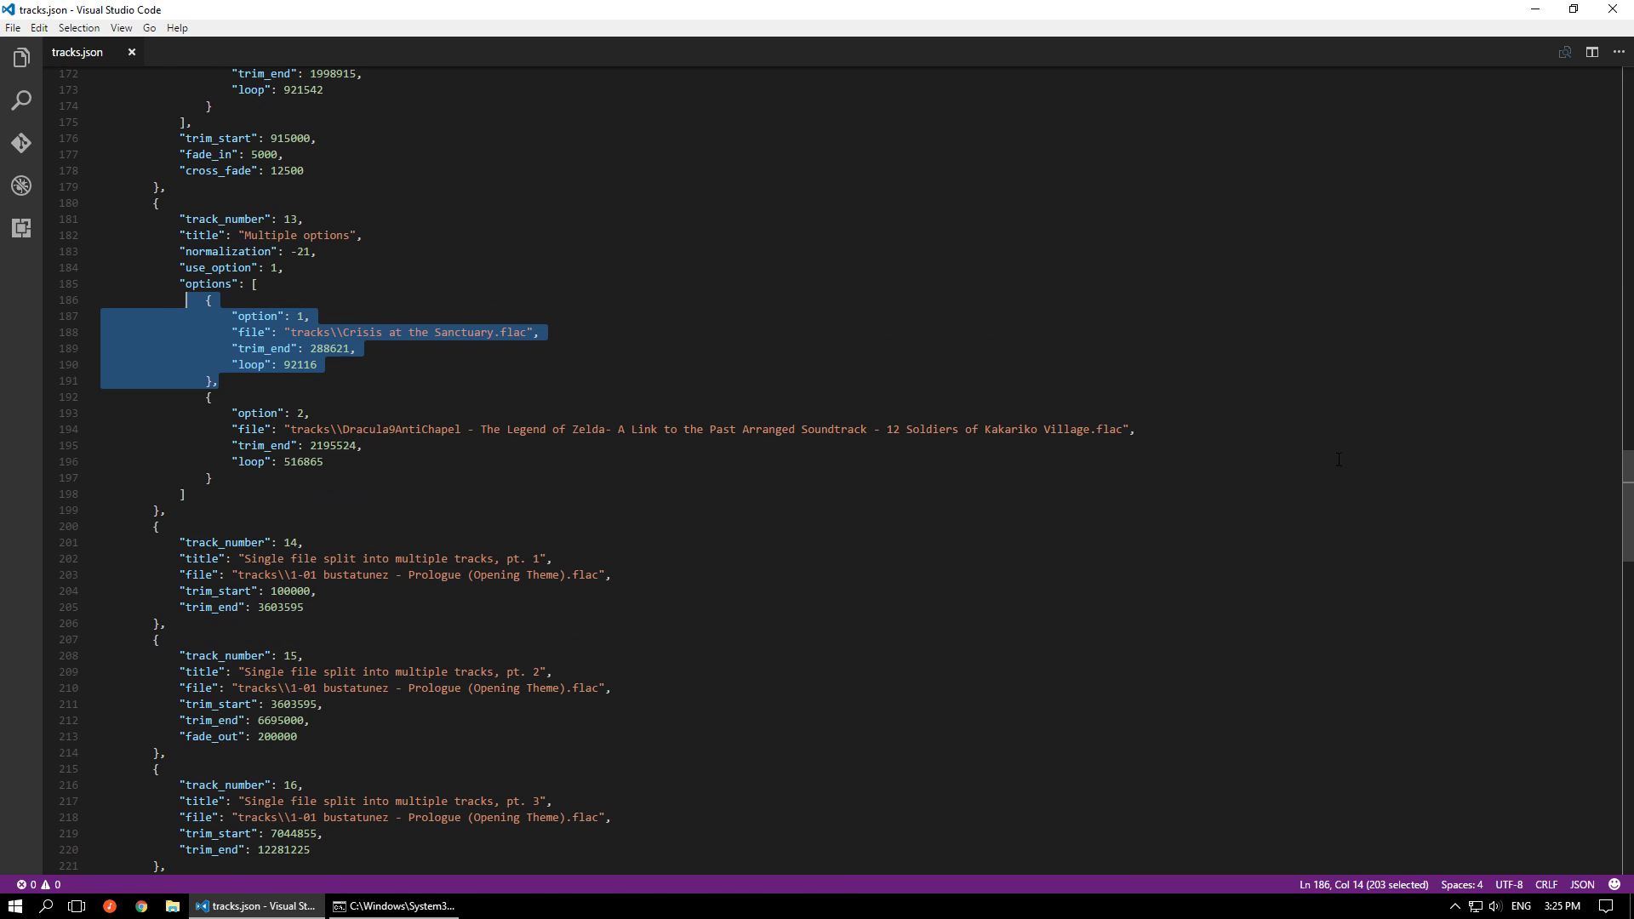
{"action": "left_click_drag", "start_coordinate": [1627, 528], "coordinate": [1627, 85]}
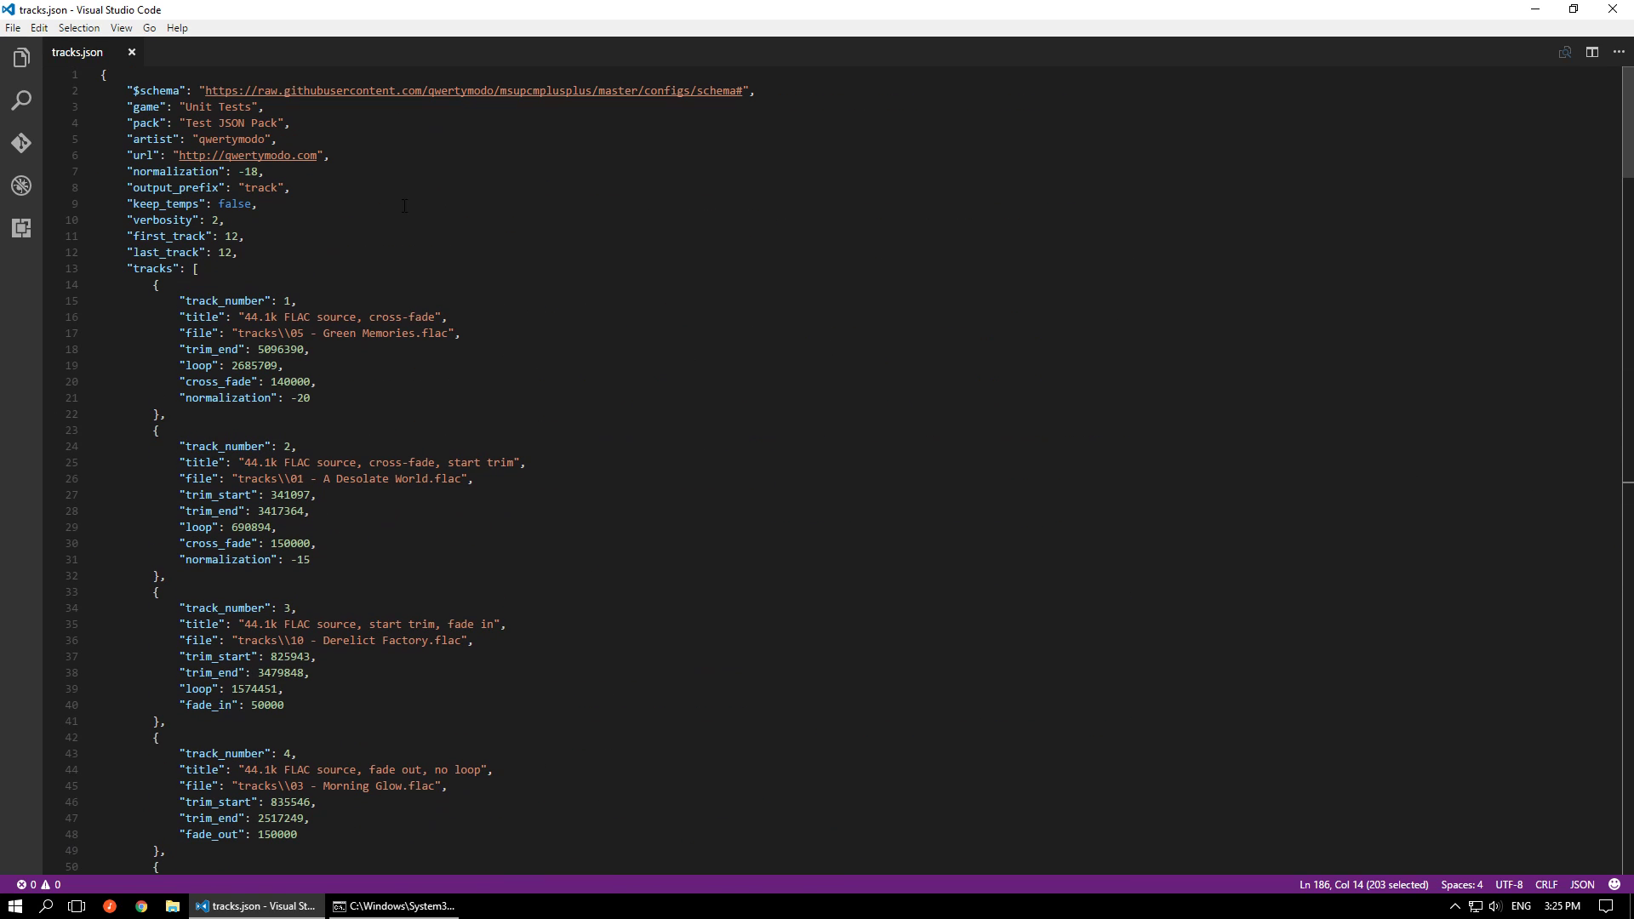
{"action": "left_click", "coordinate": [238, 236]}
{"action": "key", "text": "BackSpace"}
{"action": "type", "text": "3"}
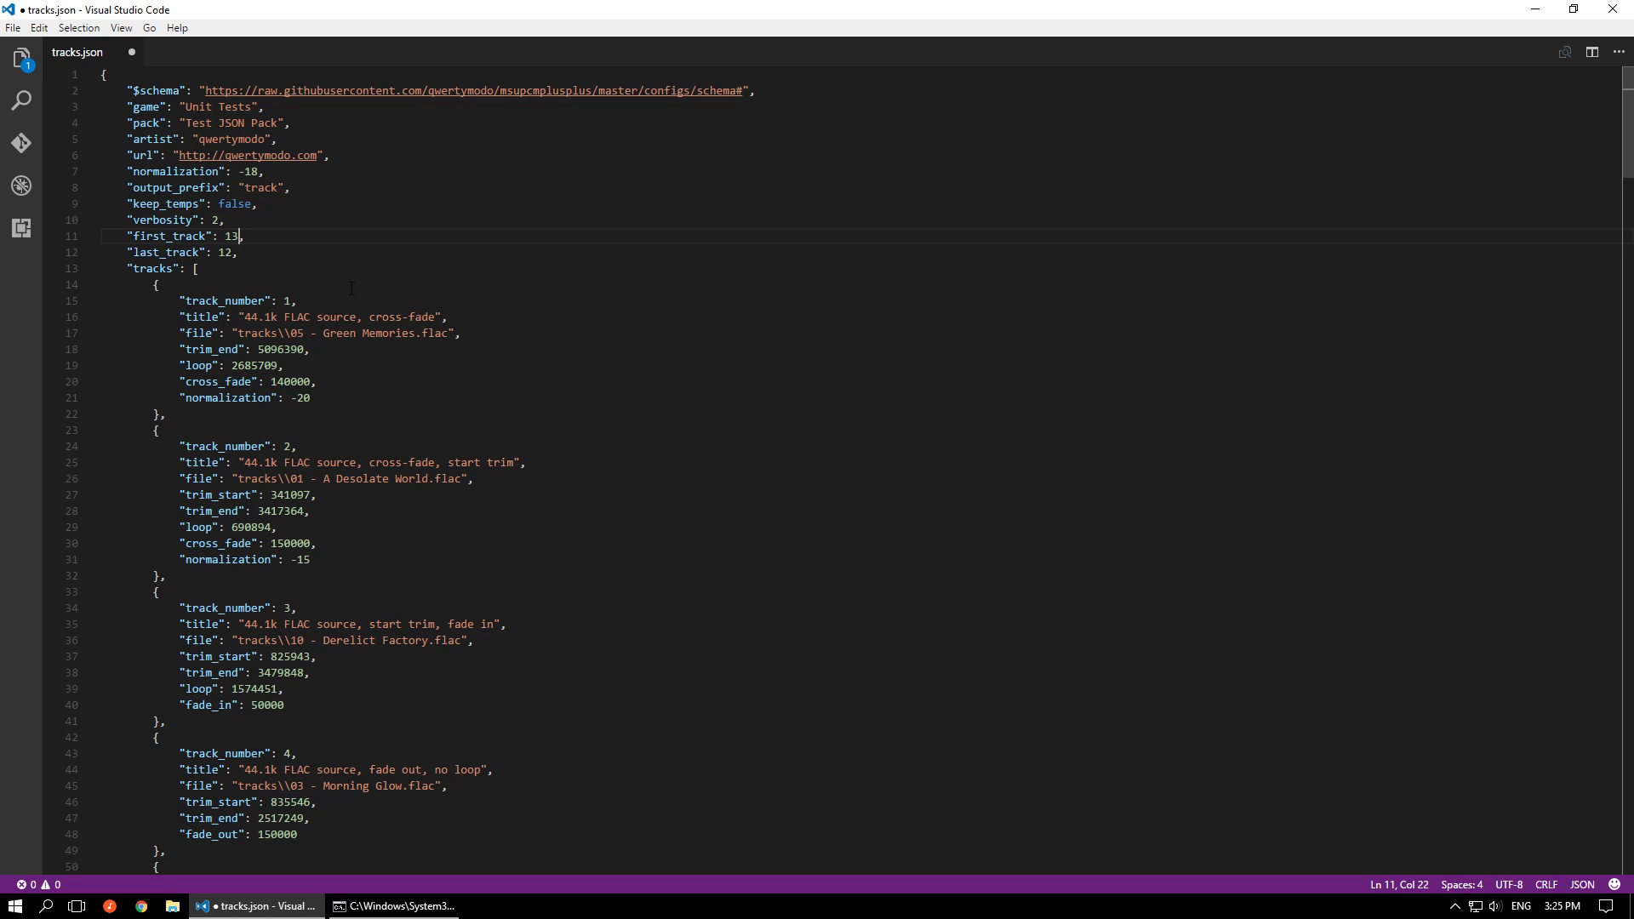
{"action": "key", "text": "BackSpace"}
{"action": "type", "text": "3"}
{"action": "key", "text": "ctrl+s"}
Rerun msupcm.exe on tracks.json in the command prompt, play the generated track-13 in foobar2000, and close the player
{"action": "left_click", "coordinate": [408, 905]}
{"action": "key", "text": "Up"}
{"action": "key", "text": "Return"}
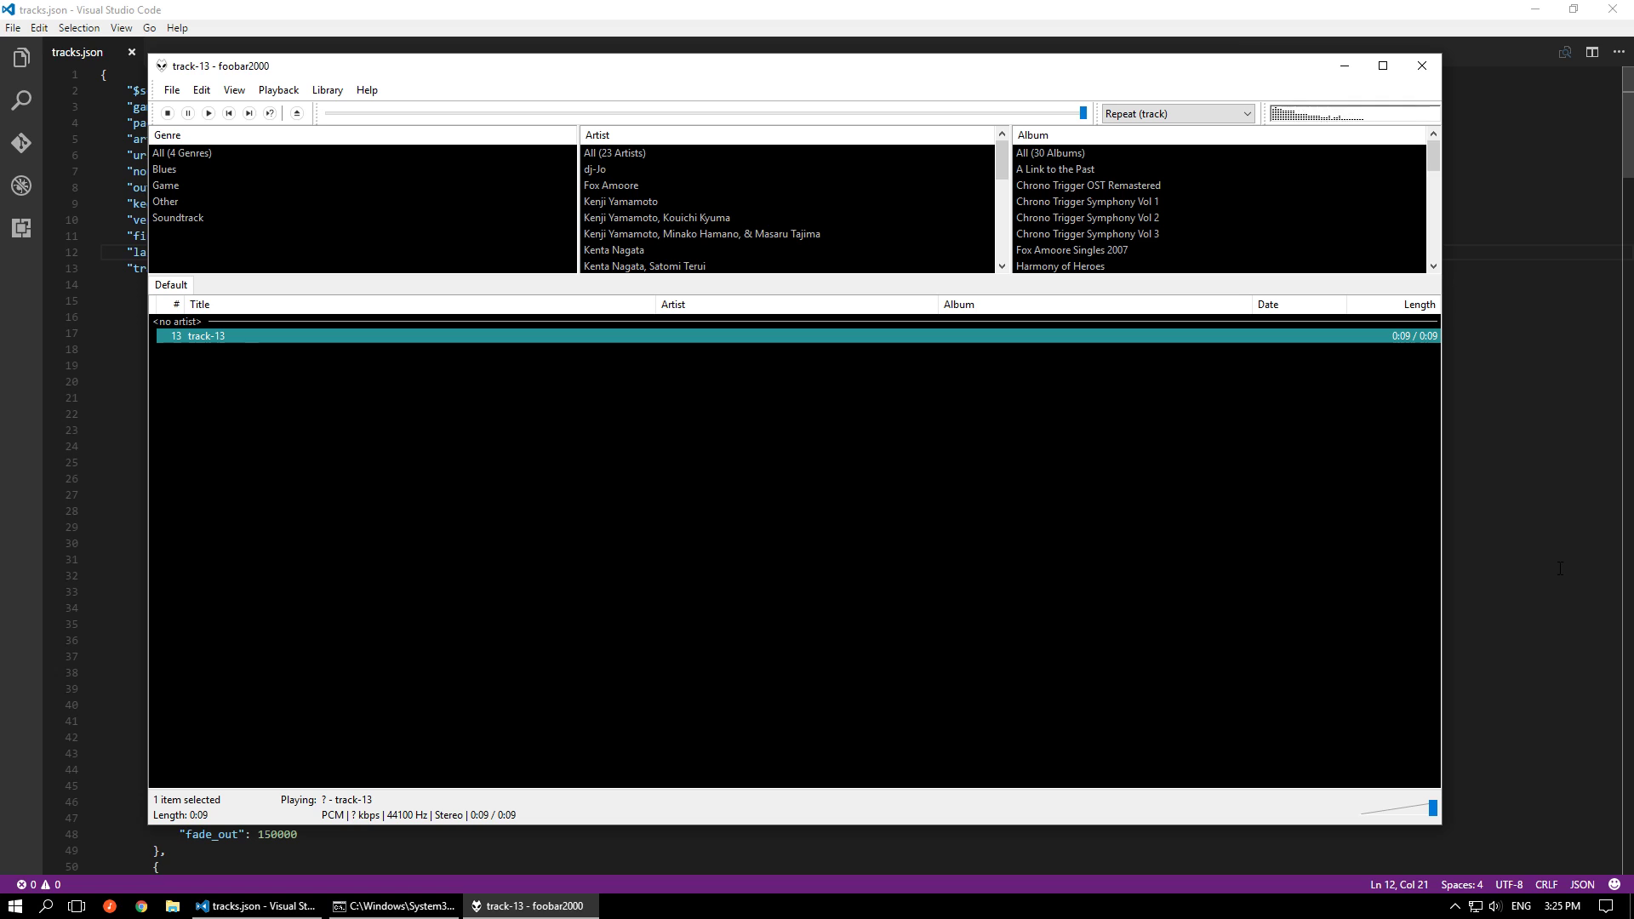
{"action": "left_click", "coordinate": [1422, 65]}
Set track 13's use_option to 2 in tracks.json and save the file
{"action": "scroll", "coordinate": [713, 484], "scroll_direction": "down", "scroll_amount": 20}
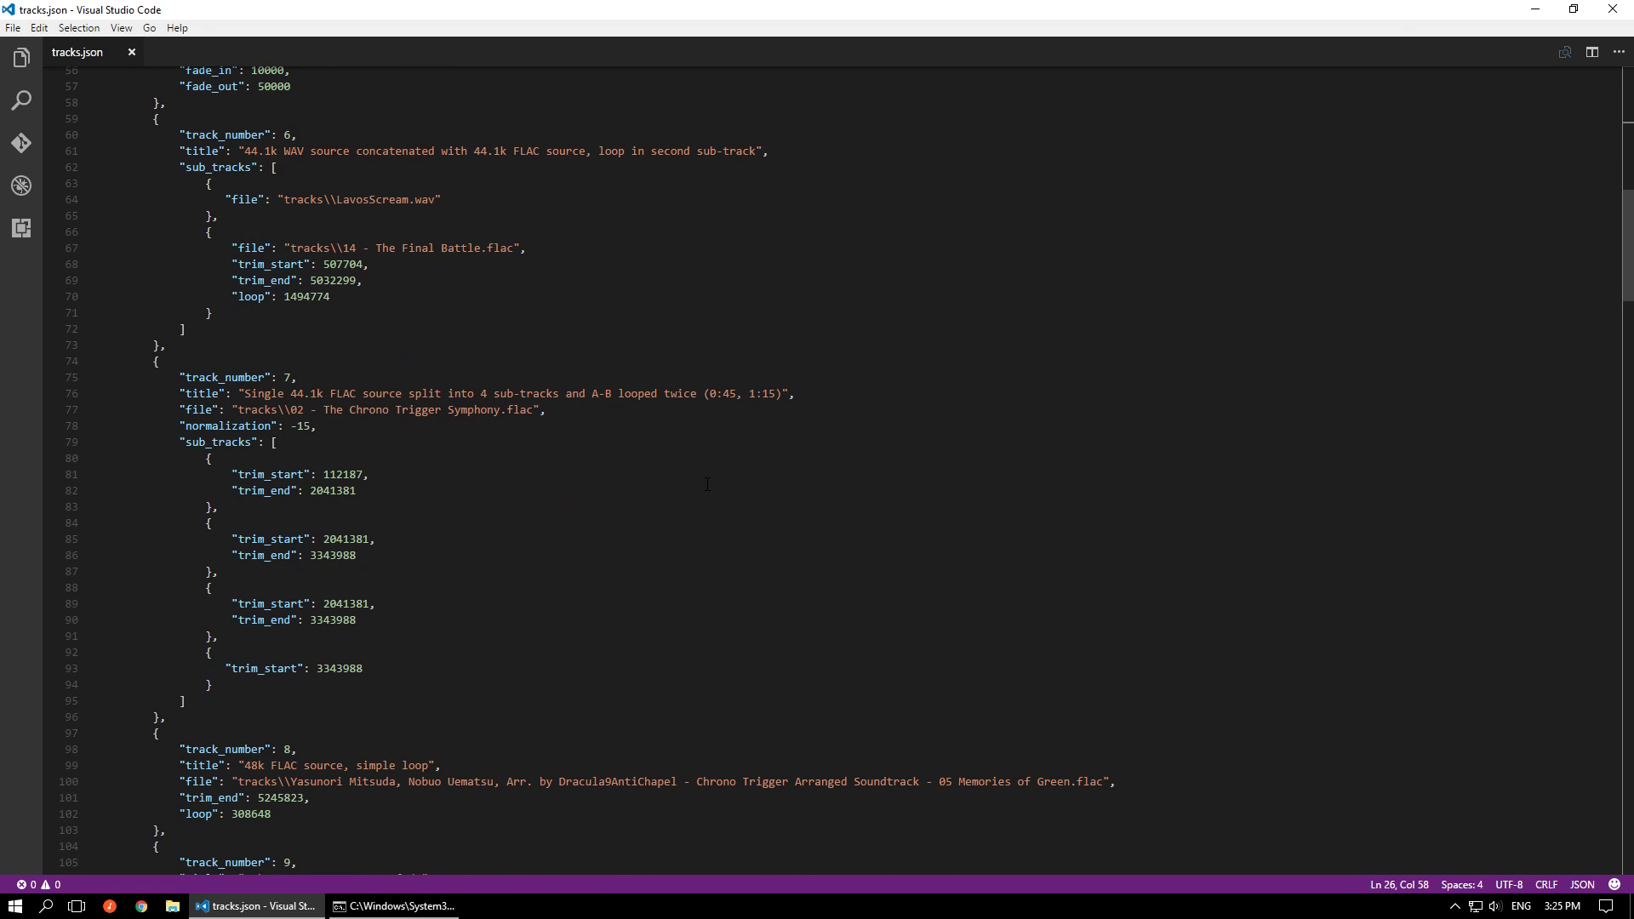
{"action": "scroll", "coordinate": [707, 485], "scroll_direction": "down", "scroll_amount": 12}
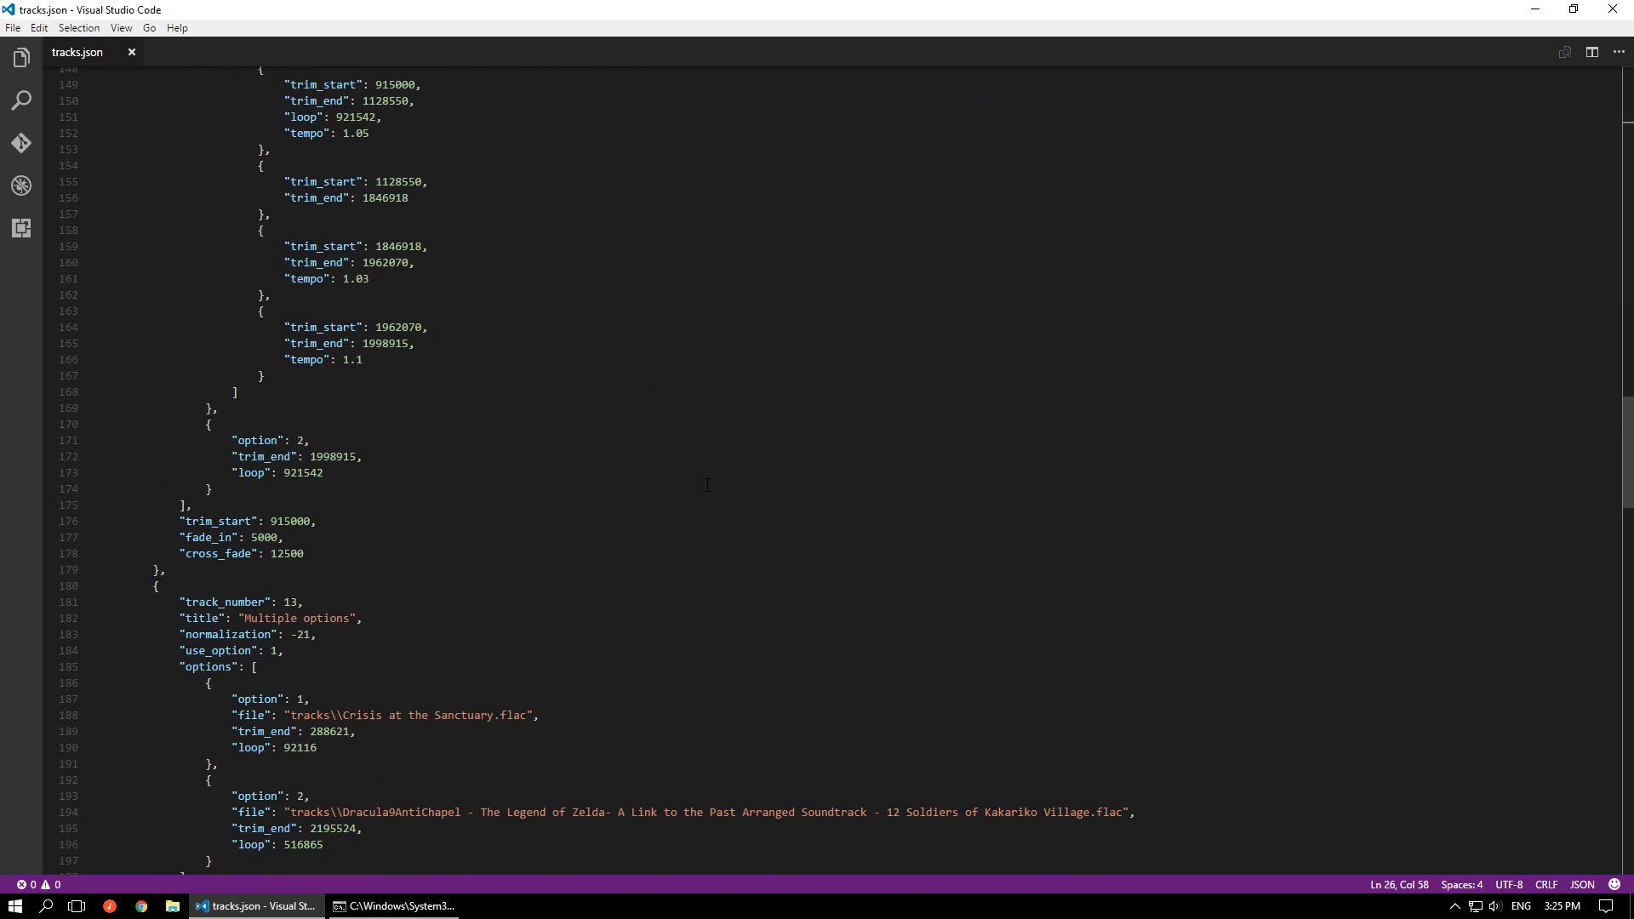
{"action": "left_click", "coordinate": [278, 652]}
{"action": "key", "text": "shift+Left"}
{"action": "type", "text": "2"}
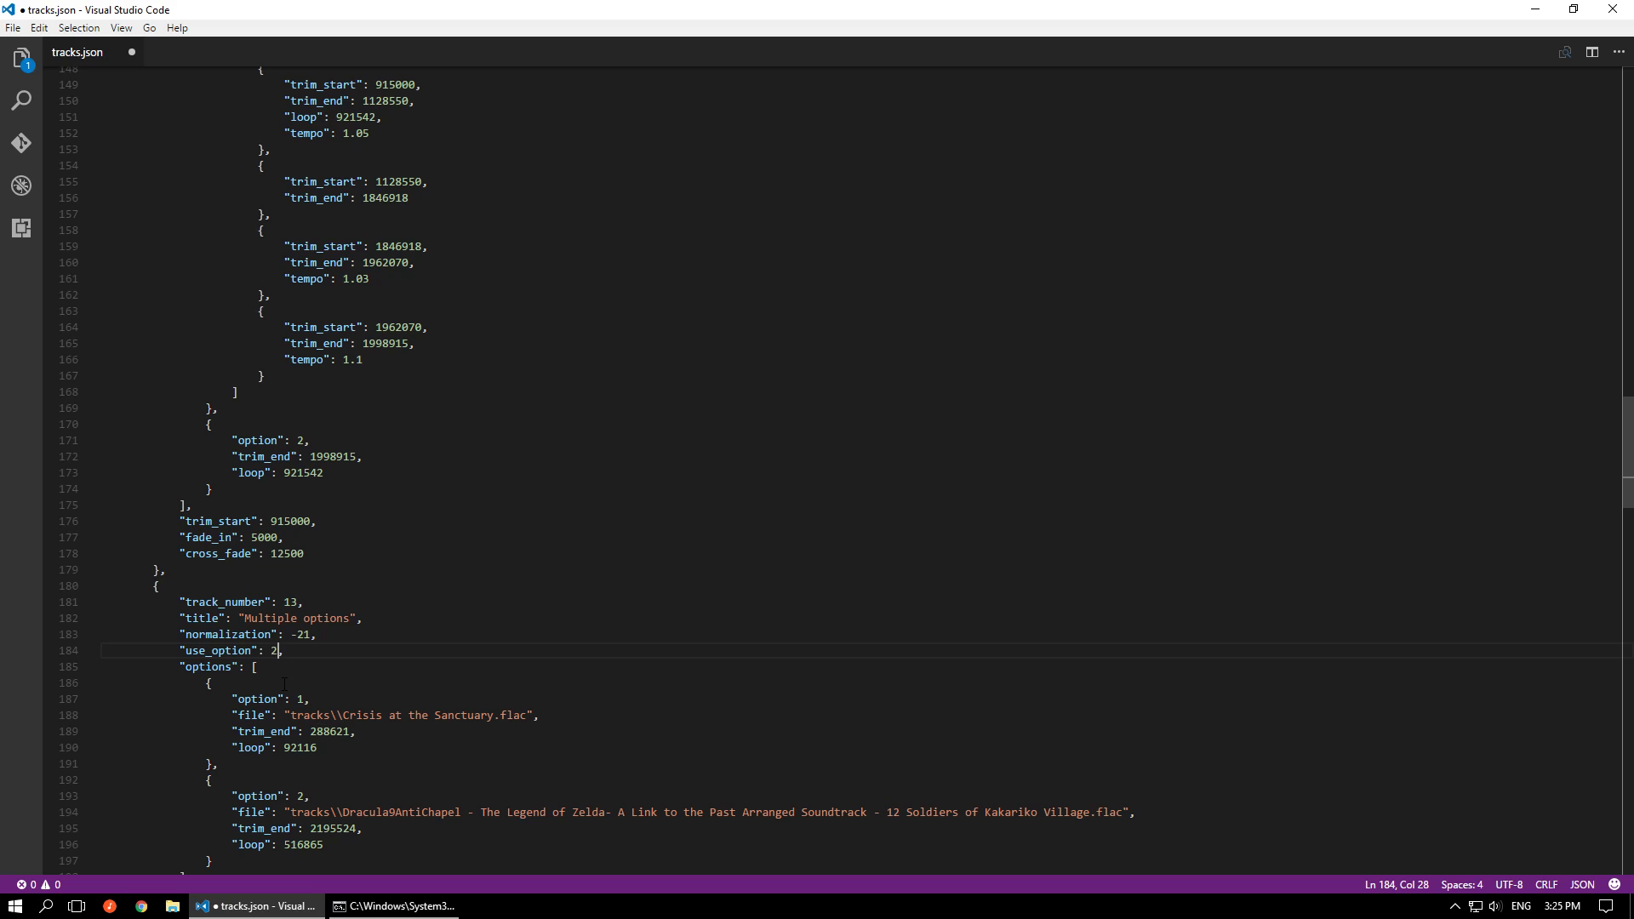
{"action": "key", "text": "ctrl+s"}
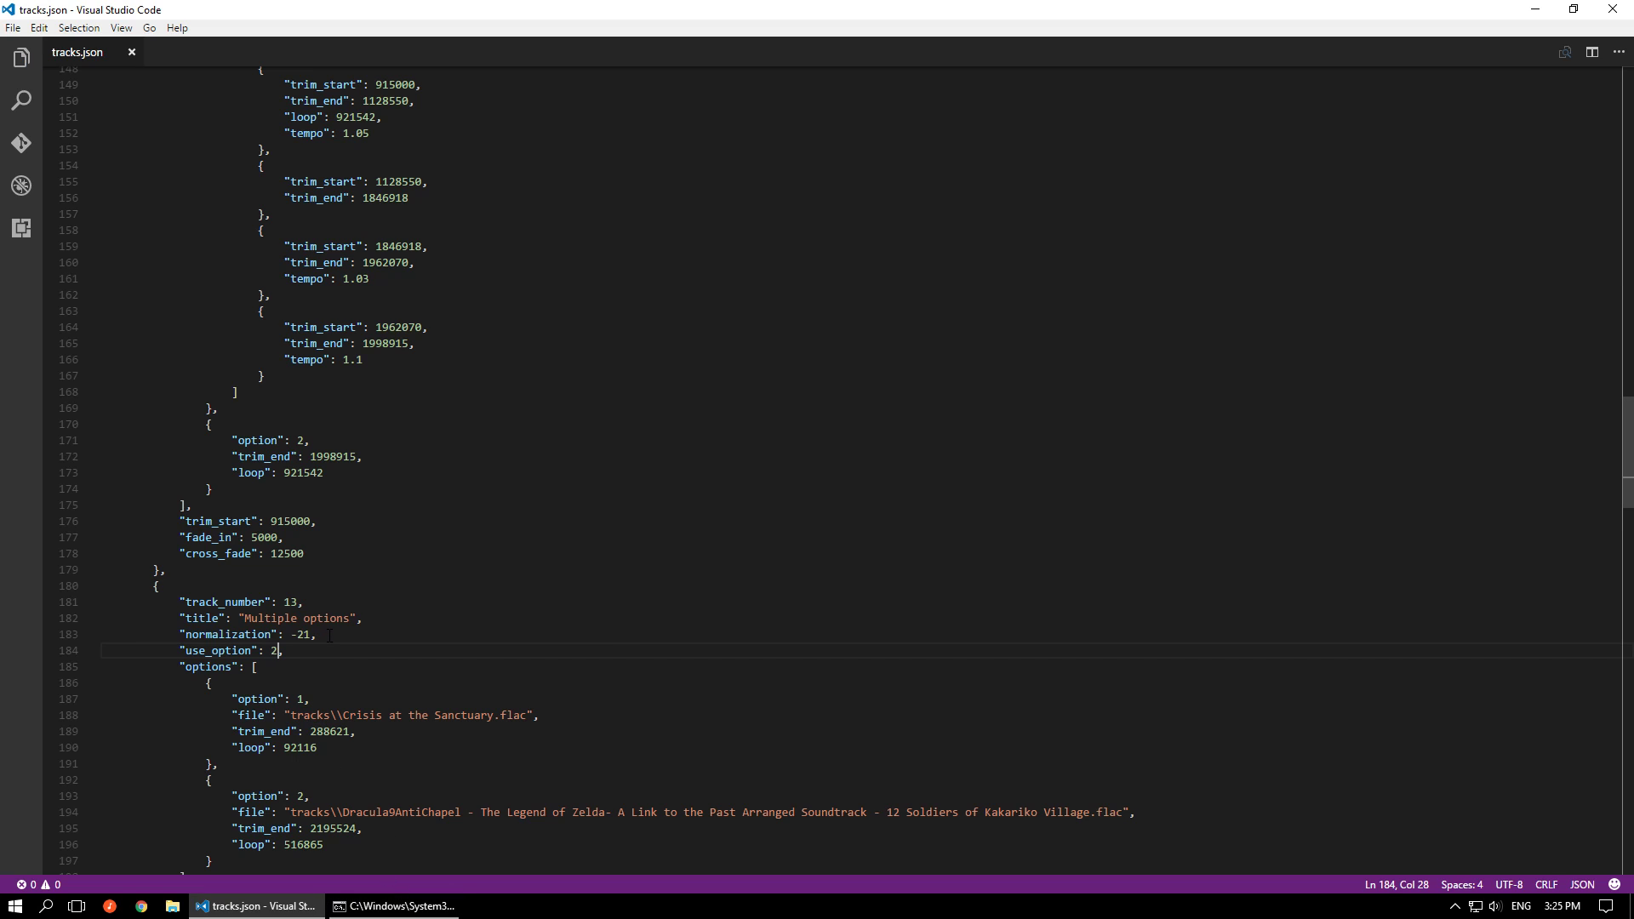
Highlight the title and normalization lines of track 13, and clear the selection
{"action": "left_click_drag", "start_coordinate": [314, 635], "coordinate": [177, 620]}
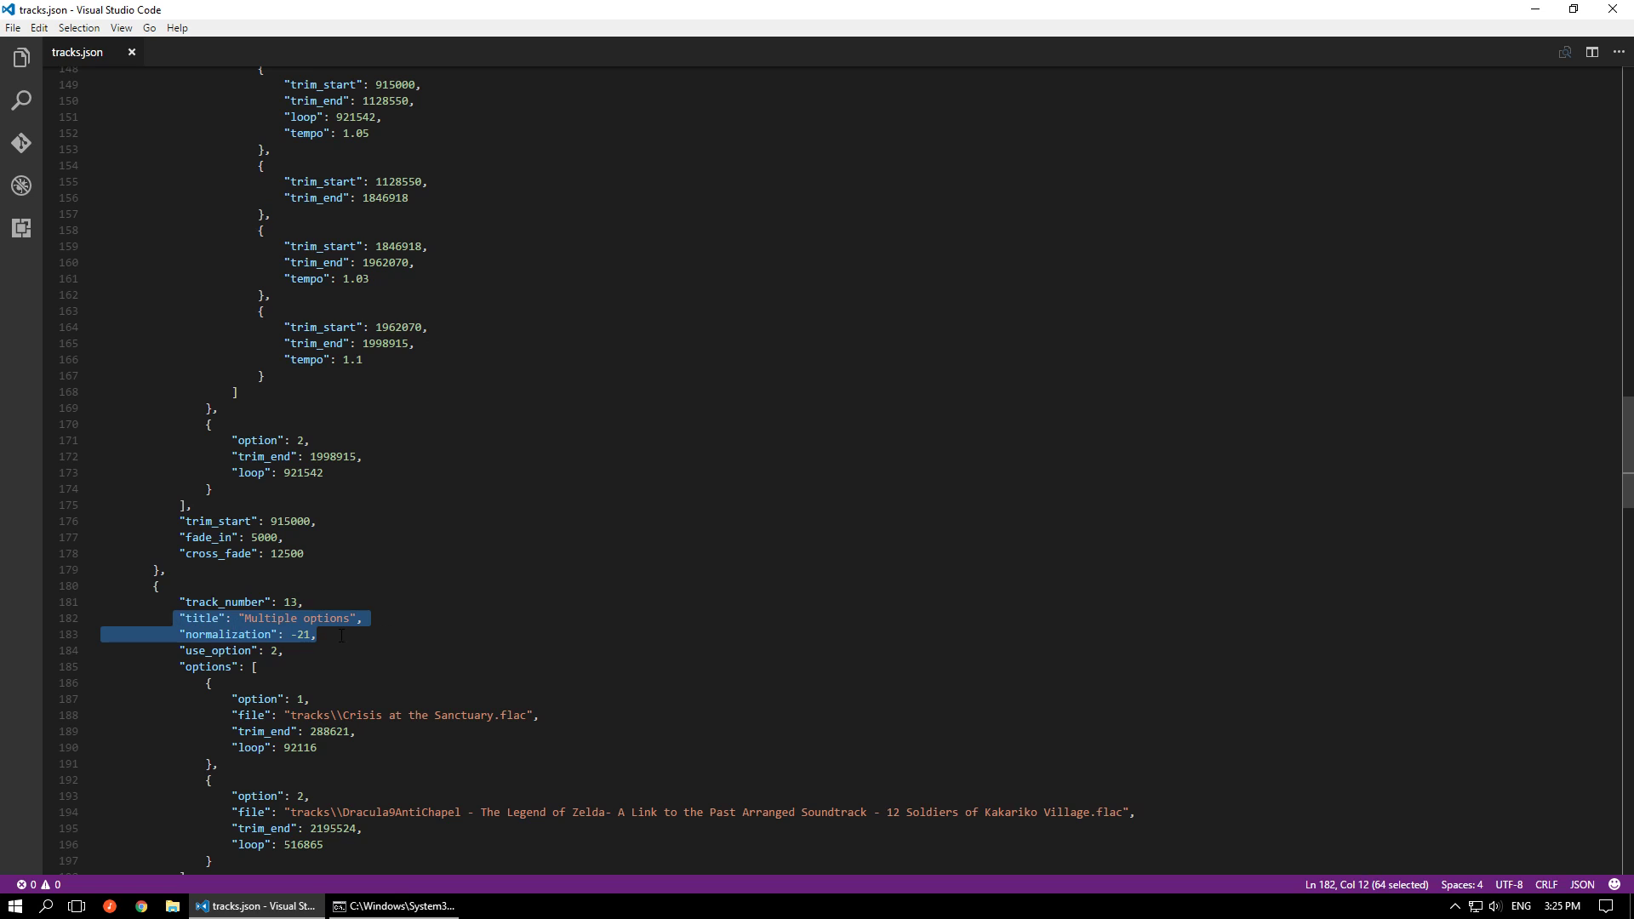
{"action": "left_click", "coordinate": [339, 638]}
{"action": "scroll", "coordinate": [518, 671], "scroll_direction": "down", "scroll_amount": 2}
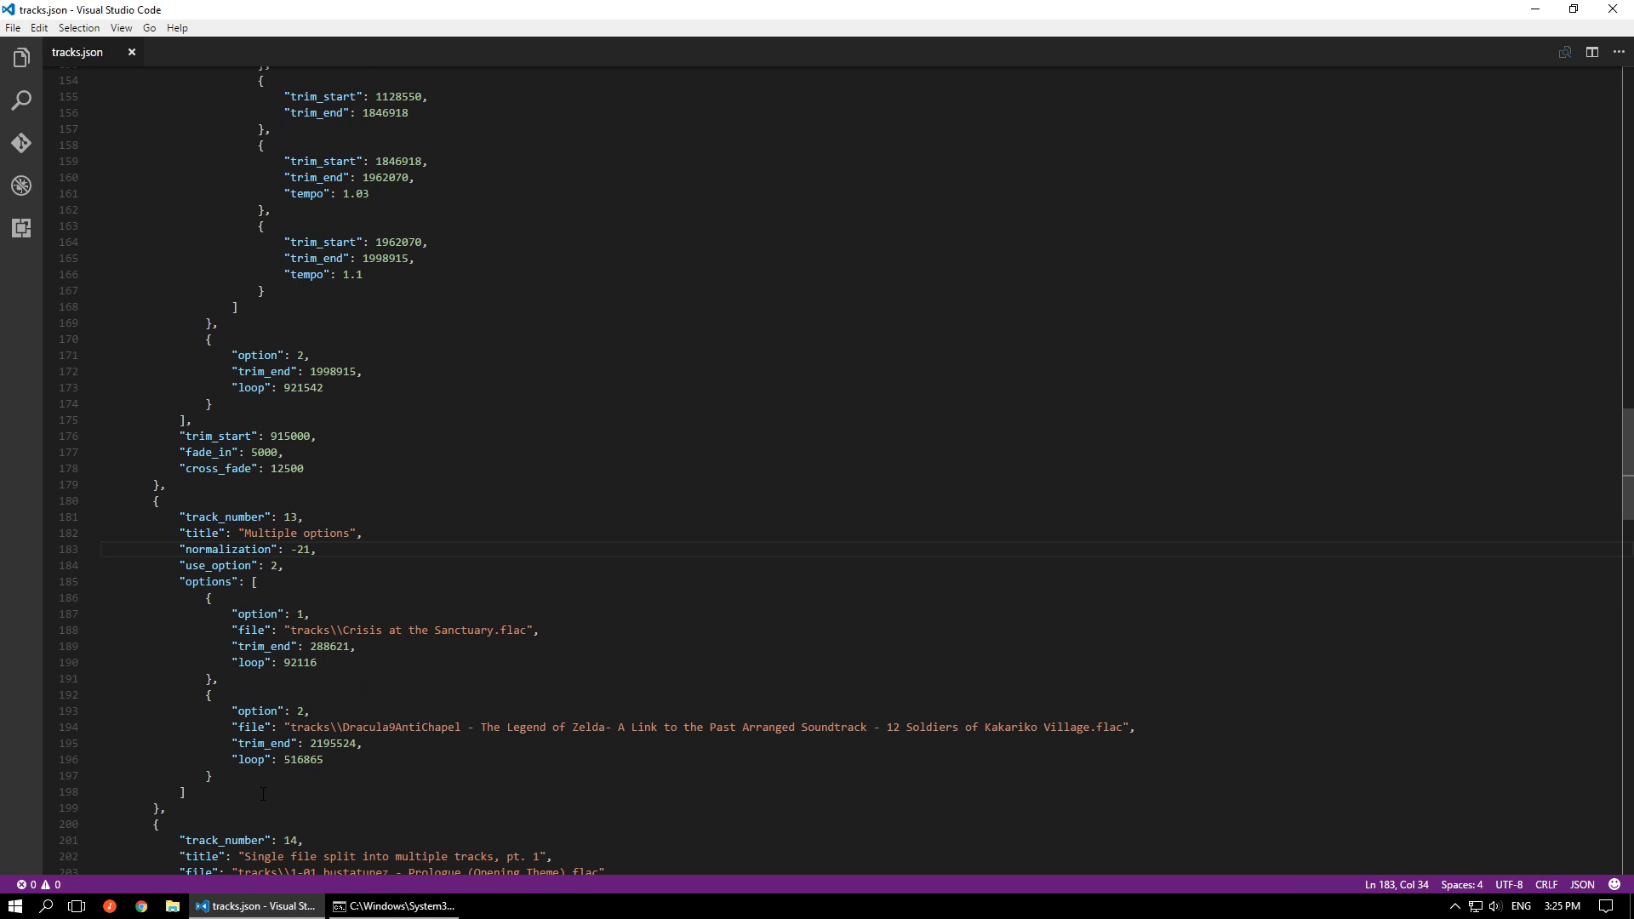
Rerun msupcm.exe in the command prompt, play track-13 near its end in foobar2000, and return to the editor
{"action": "mouse_move", "coordinate": [388, 915]}
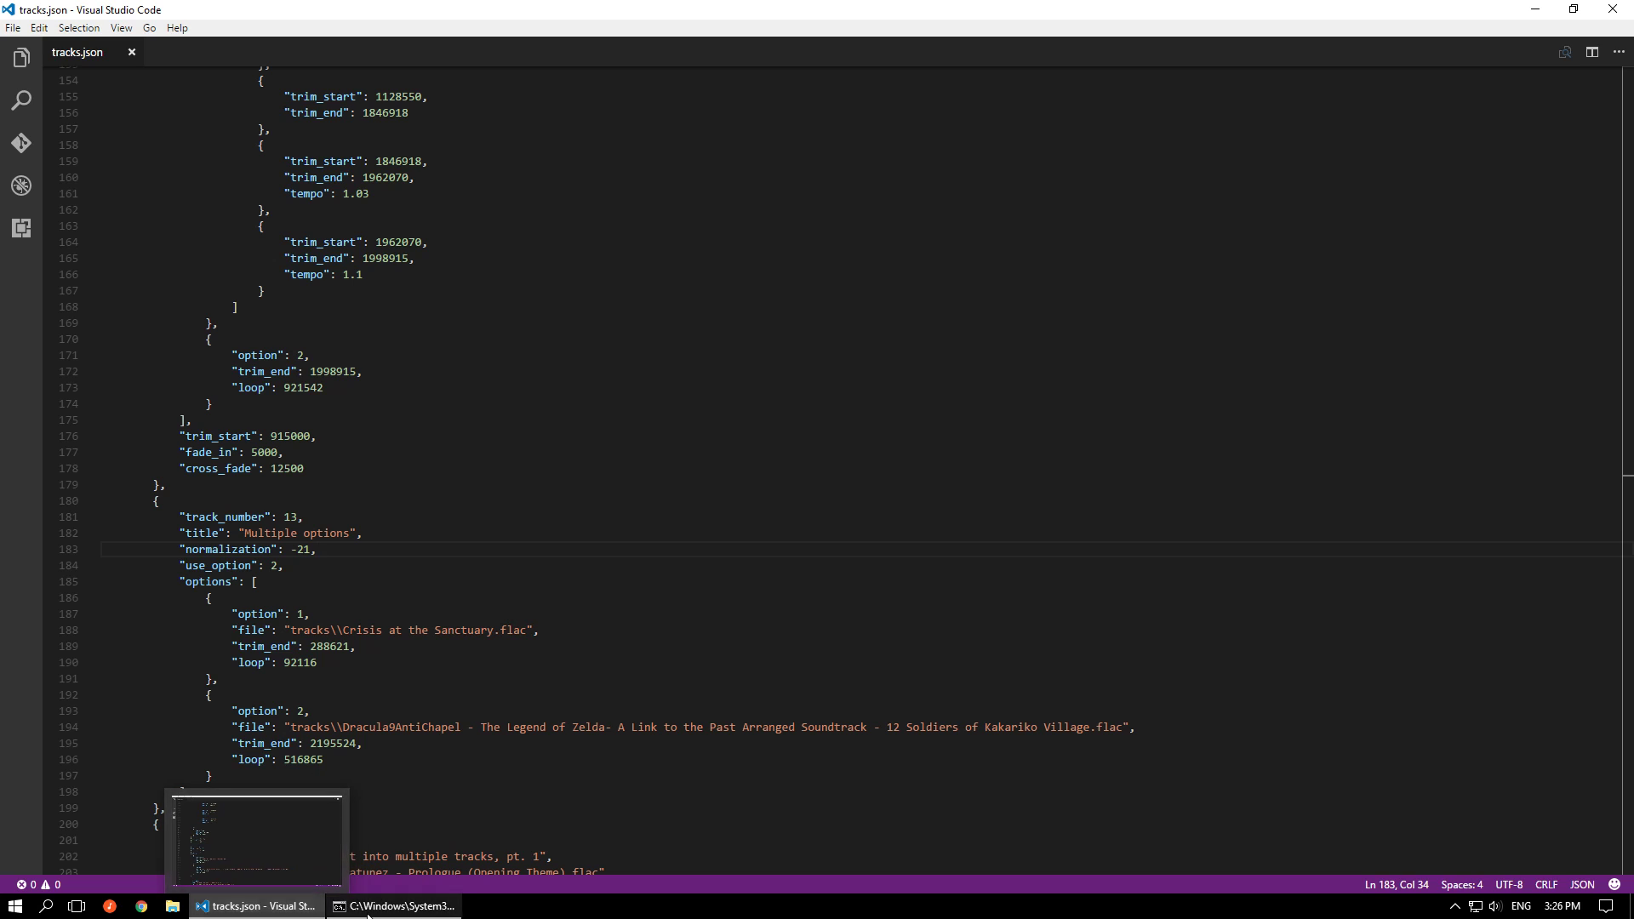
{"action": "left_click", "coordinate": [368, 909]}
{"action": "key", "text": "Up"}
{"action": "key", "text": "Return"}
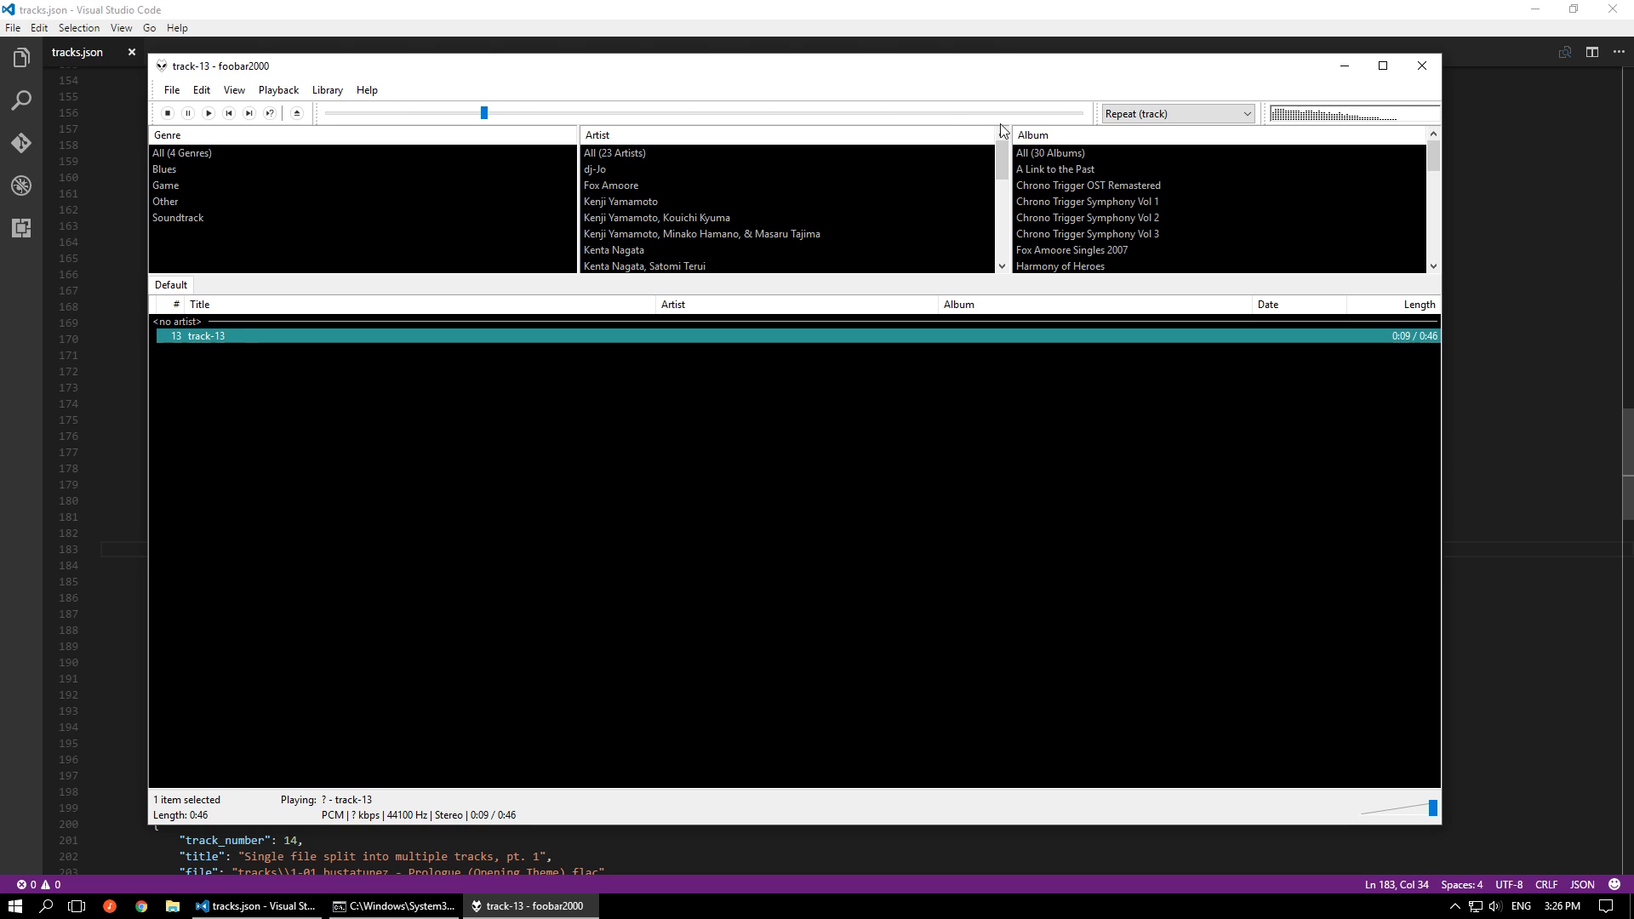
{"action": "left_click", "coordinate": [1033, 113]}
{"action": "left_click", "coordinate": [1421, 66]}
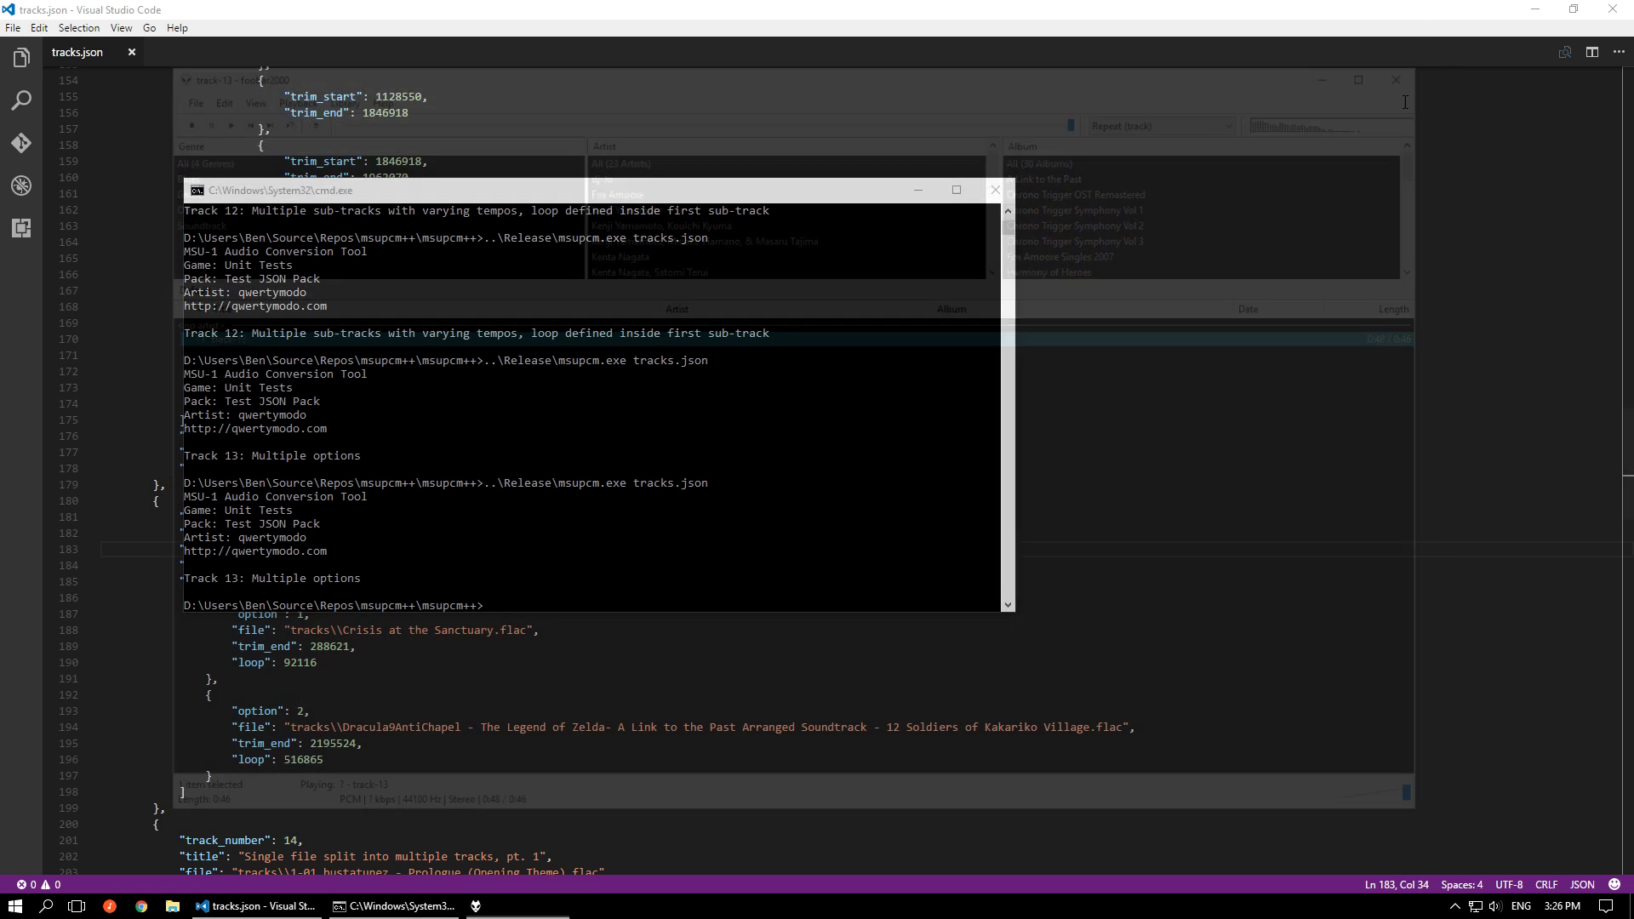
{"action": "left_click", "coordinate": [918, 188]}
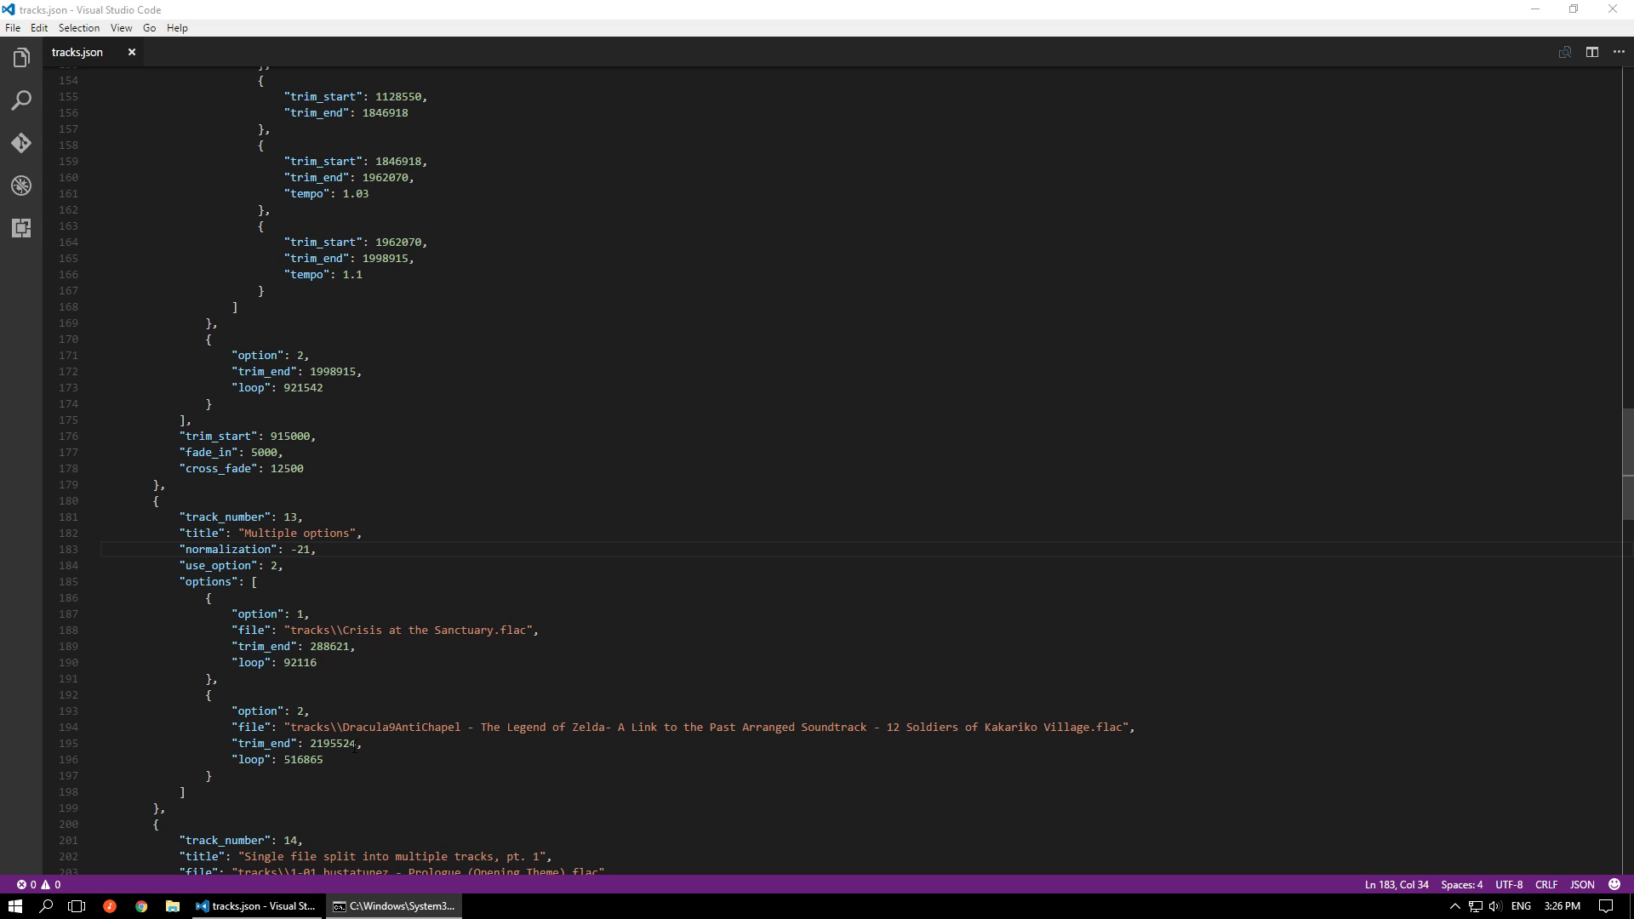
Highlight the file, trim_end and loop settings of track 13's option 1, including its option number
{"action": "left_click_drag", "start_coordinate": [335, 672], "coordinate": [238, 647]}
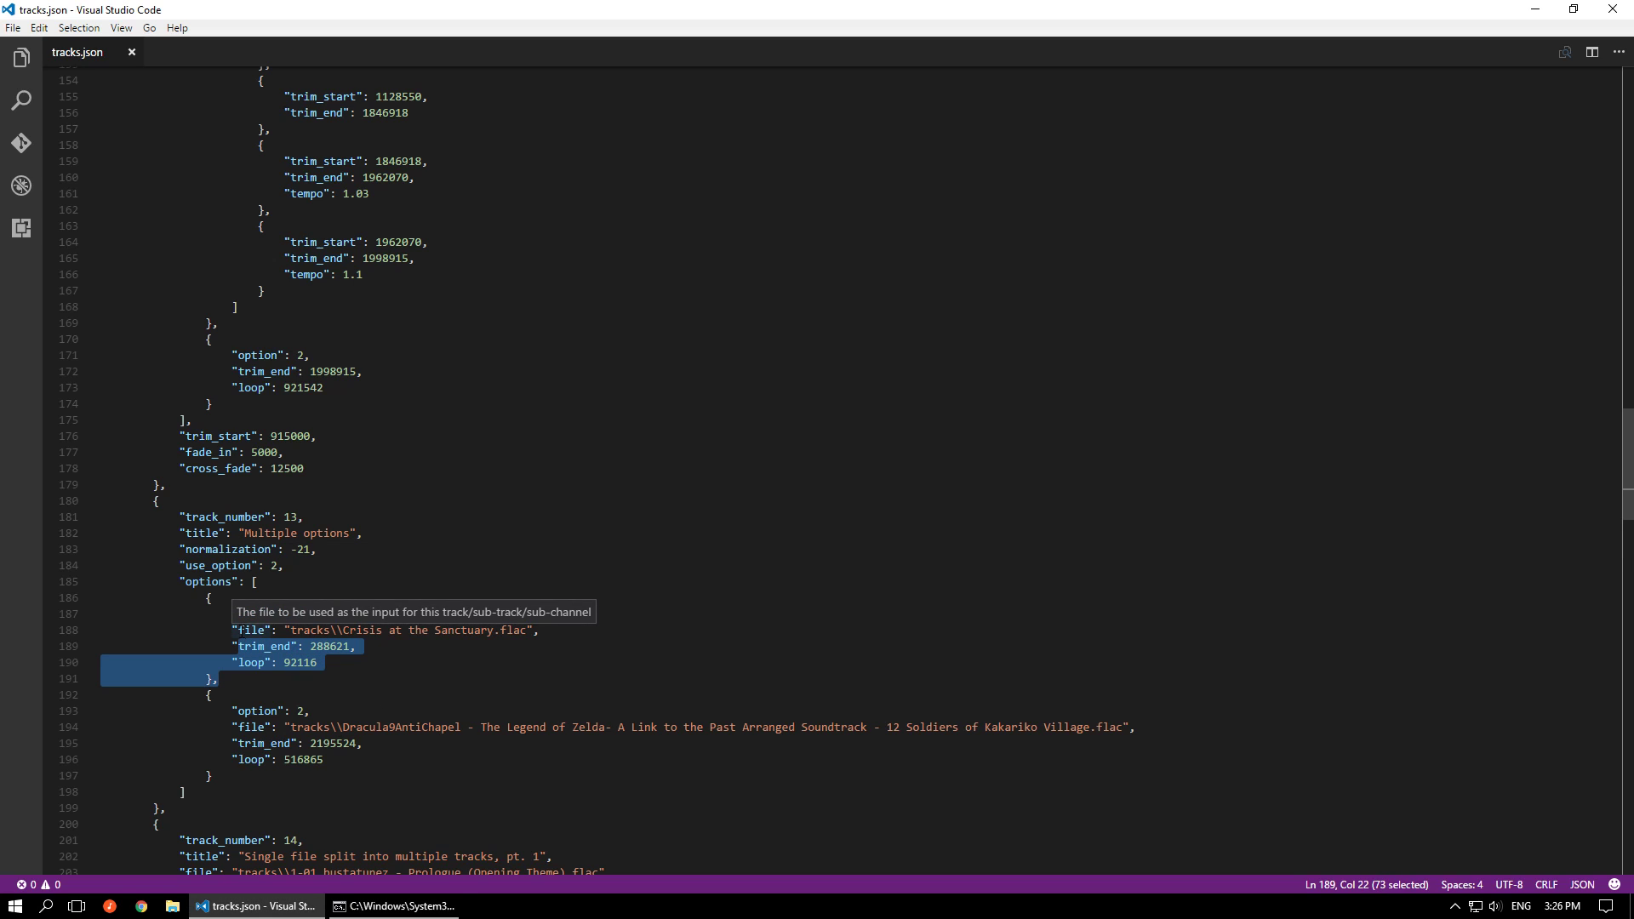
{"action": "left_click", "coordinate": [232, 630]}
{"action": "left_click_drag", "start_coordinate": [352, 663], "coordinate": [226, 630]}
{"action": "scroll", "coordinate": [604, 607], "scroll_direction": "down", "scroll_amount": 4}
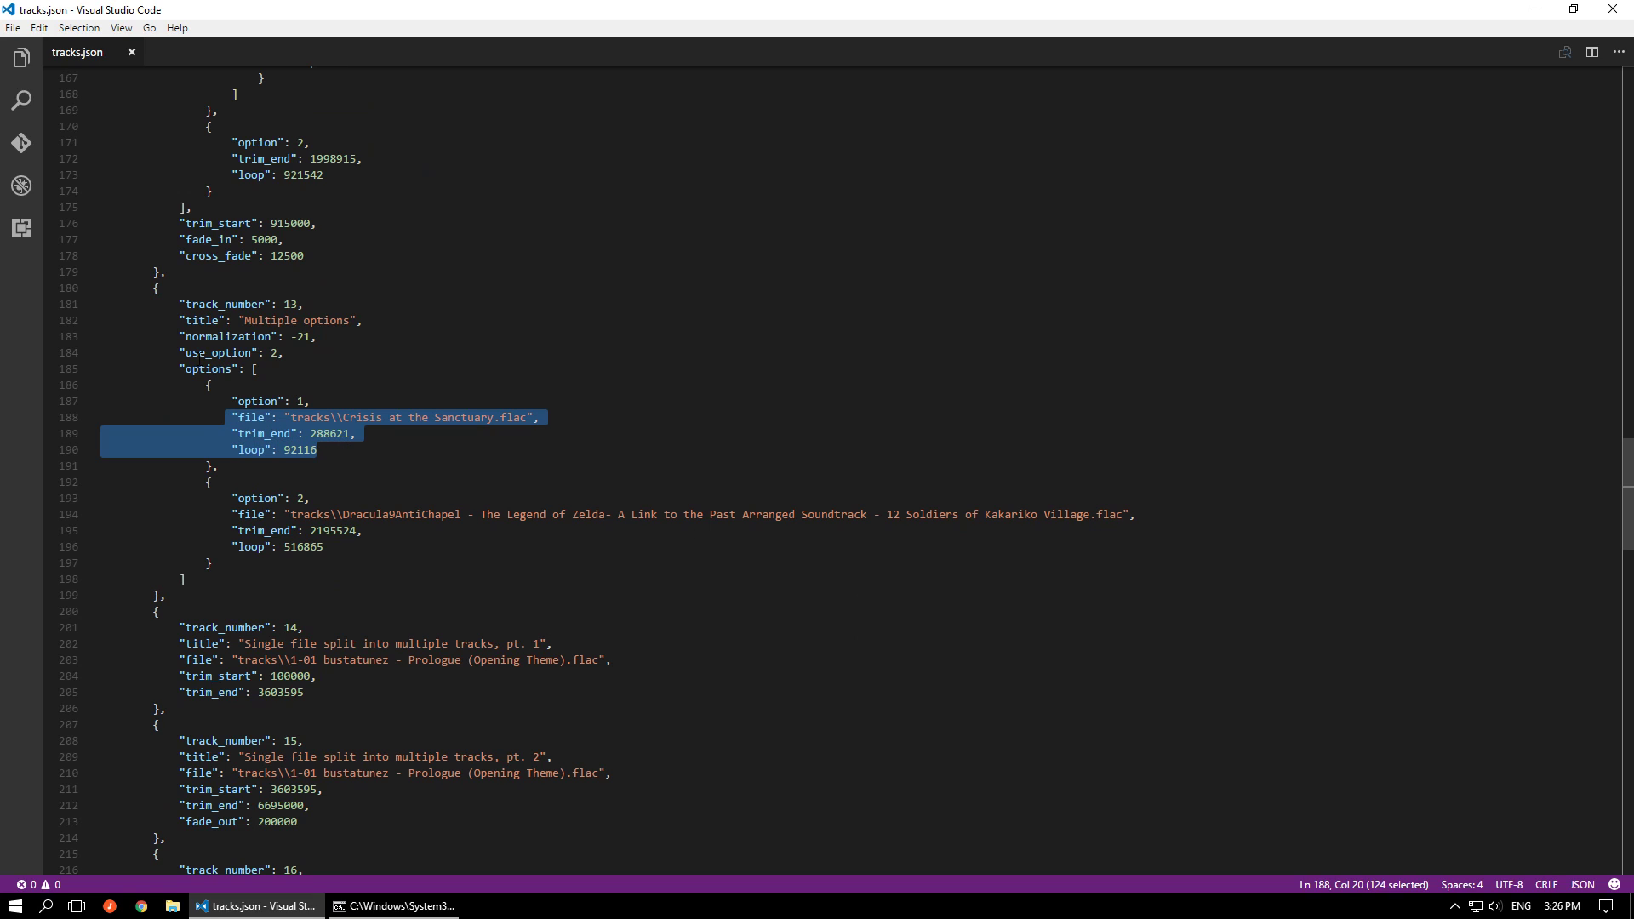
{"action": "left_click_drag", "start_coordinate": [336, 451], "coordinate": [232, 401]}
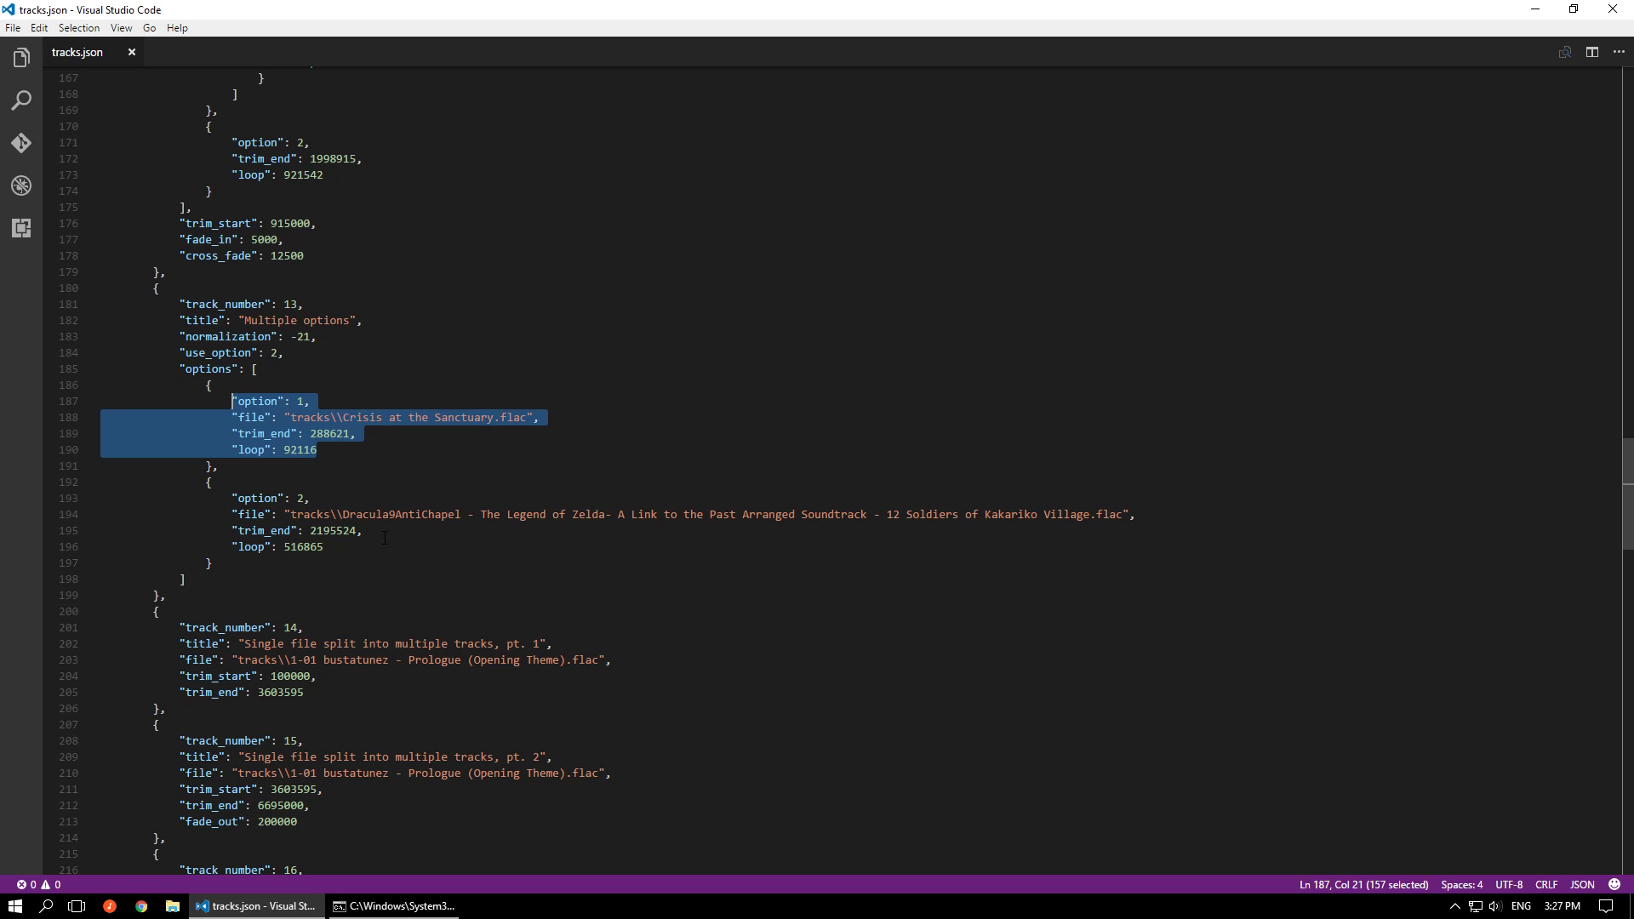
{"action": "left_click", "coordinate": [353, 449]}
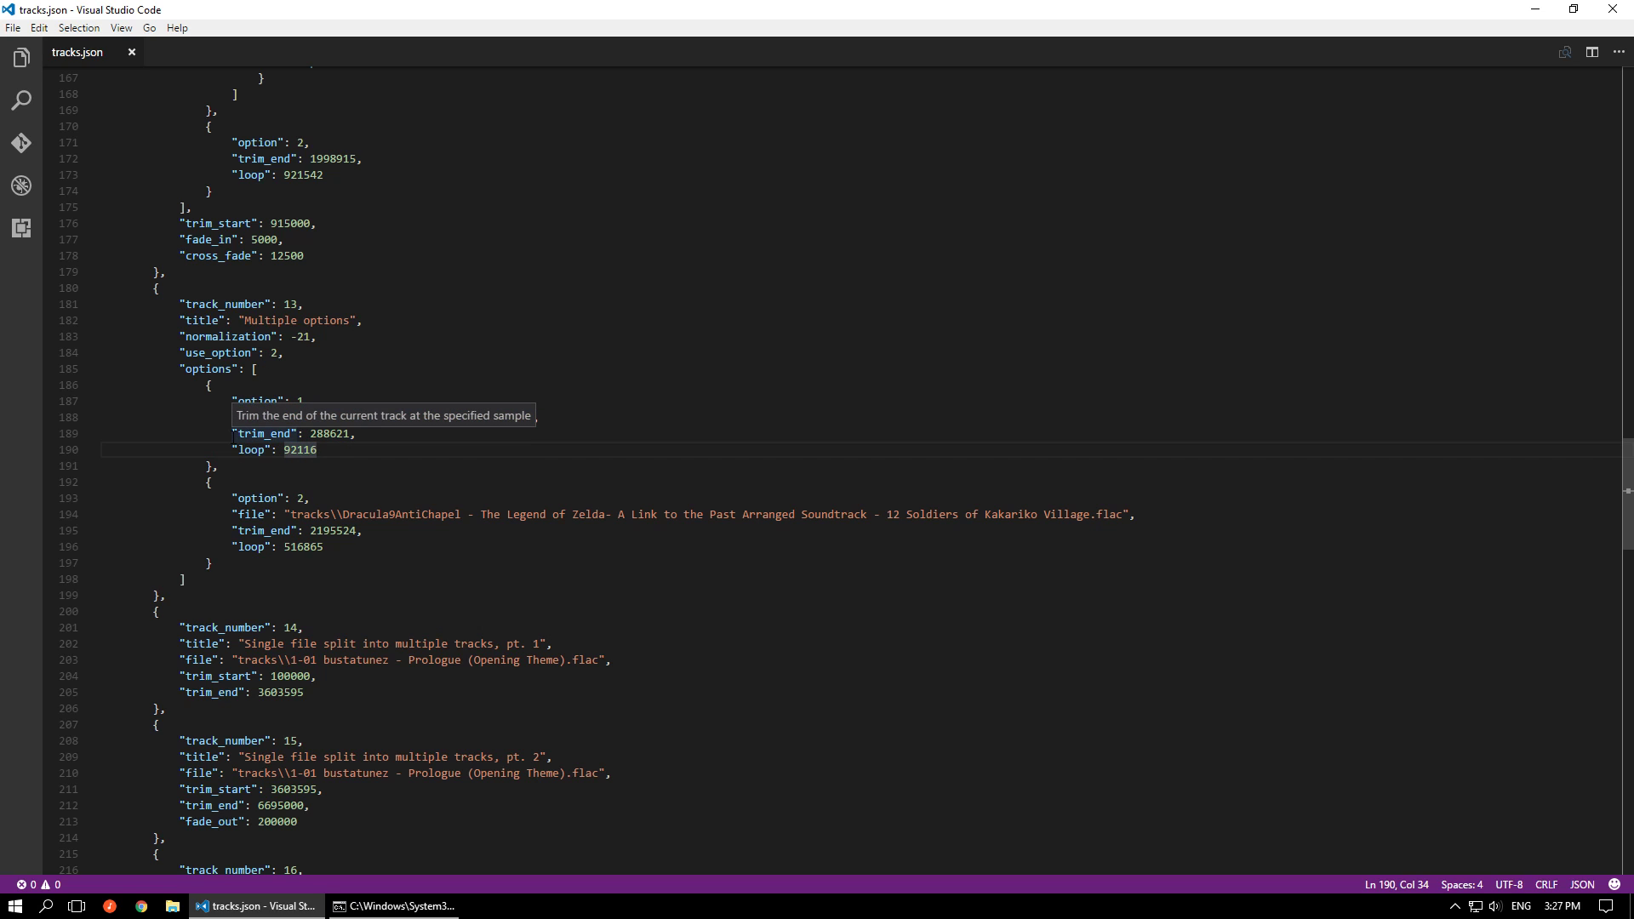
Highlight the entries of tracks 14 to 16, which split a single file into multiple tracks, and clear the selection
{"action": "scroll", "coordinate": [238, 430], "scroll_direction": "down", "scroll_amount": 5}
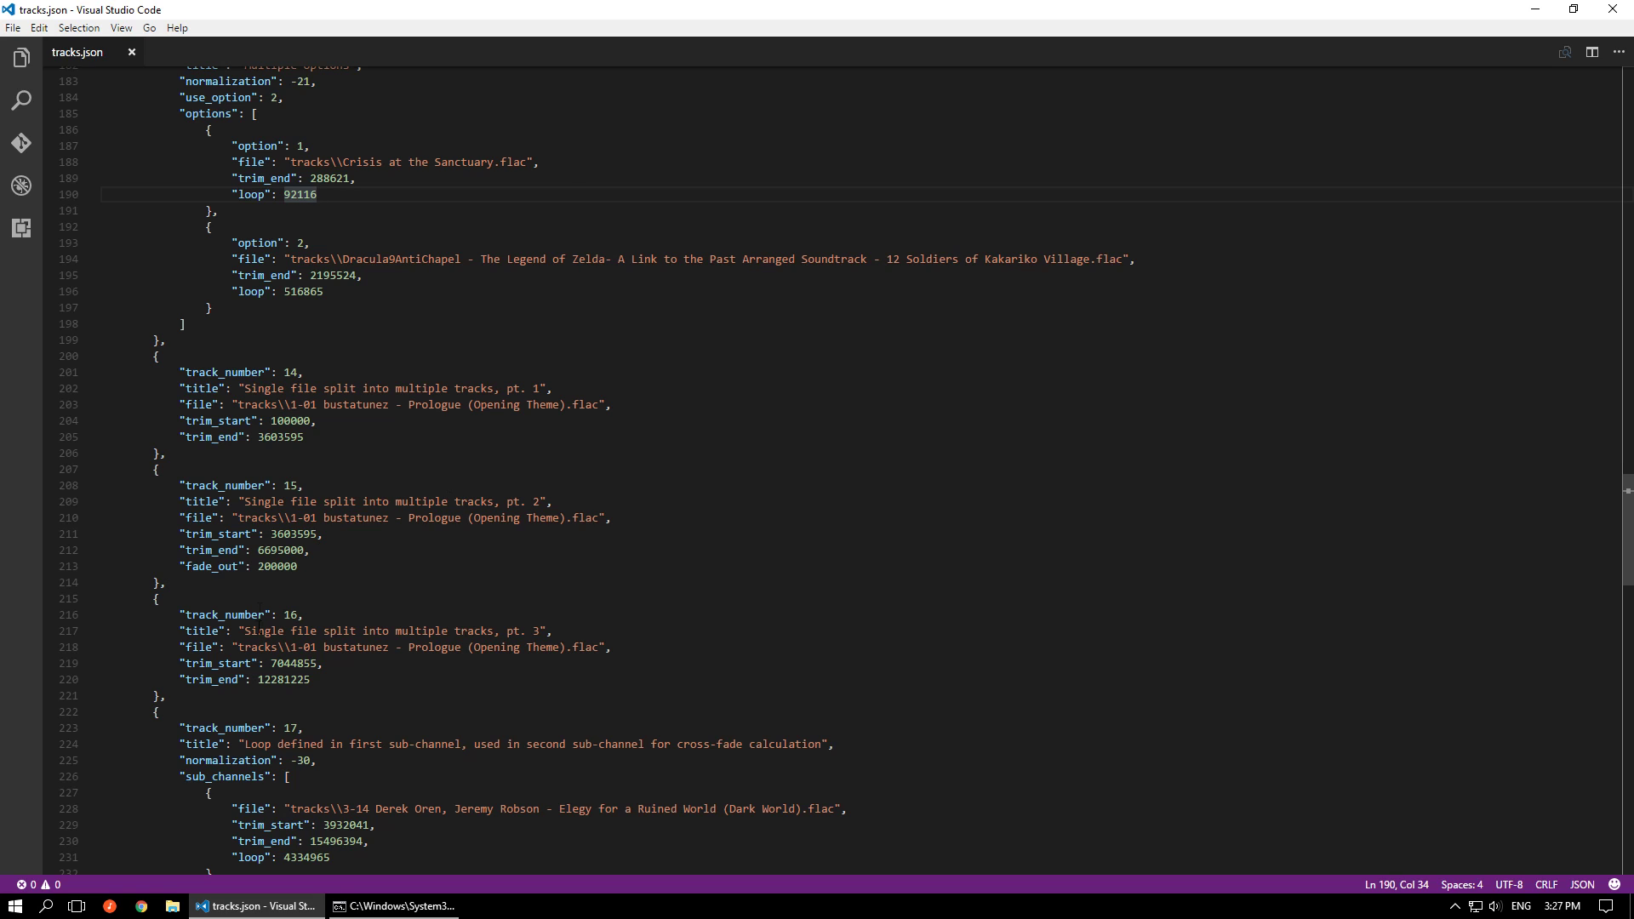
{"action": "left_click_drag", "start_coordinate": [198, 696], "coordinate": [59, 366]}
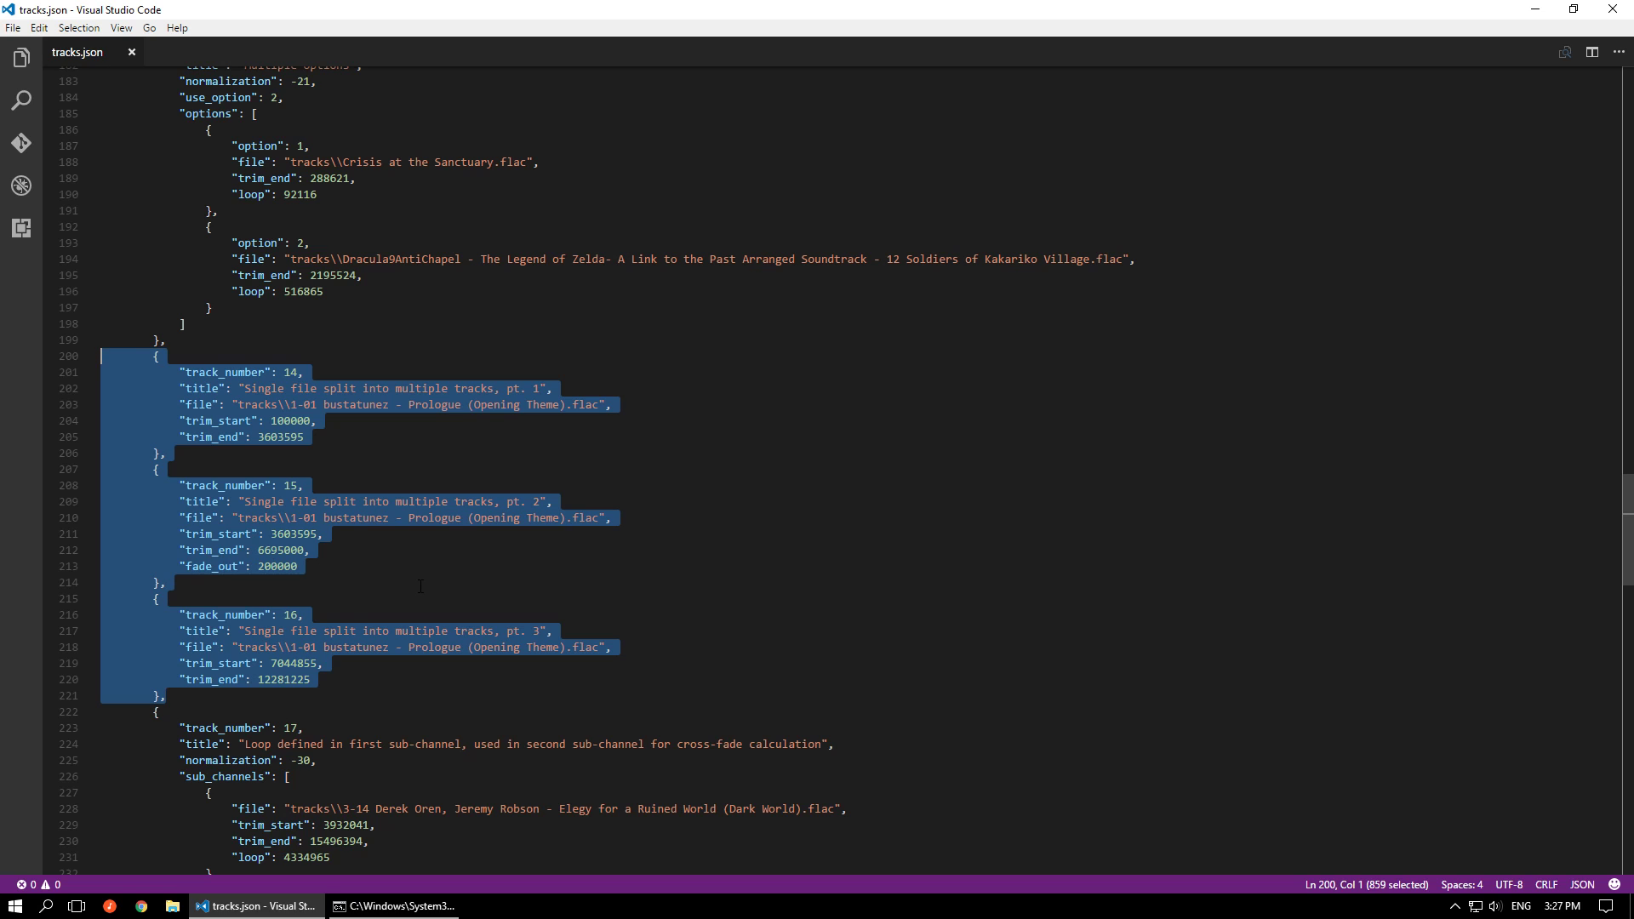
{"action": "scroll", "coordinate": [420, 586], "scroll_direction": "down", "scroll_amount": 5}
{"action": "left_click", "coordinate": [411, 508]}
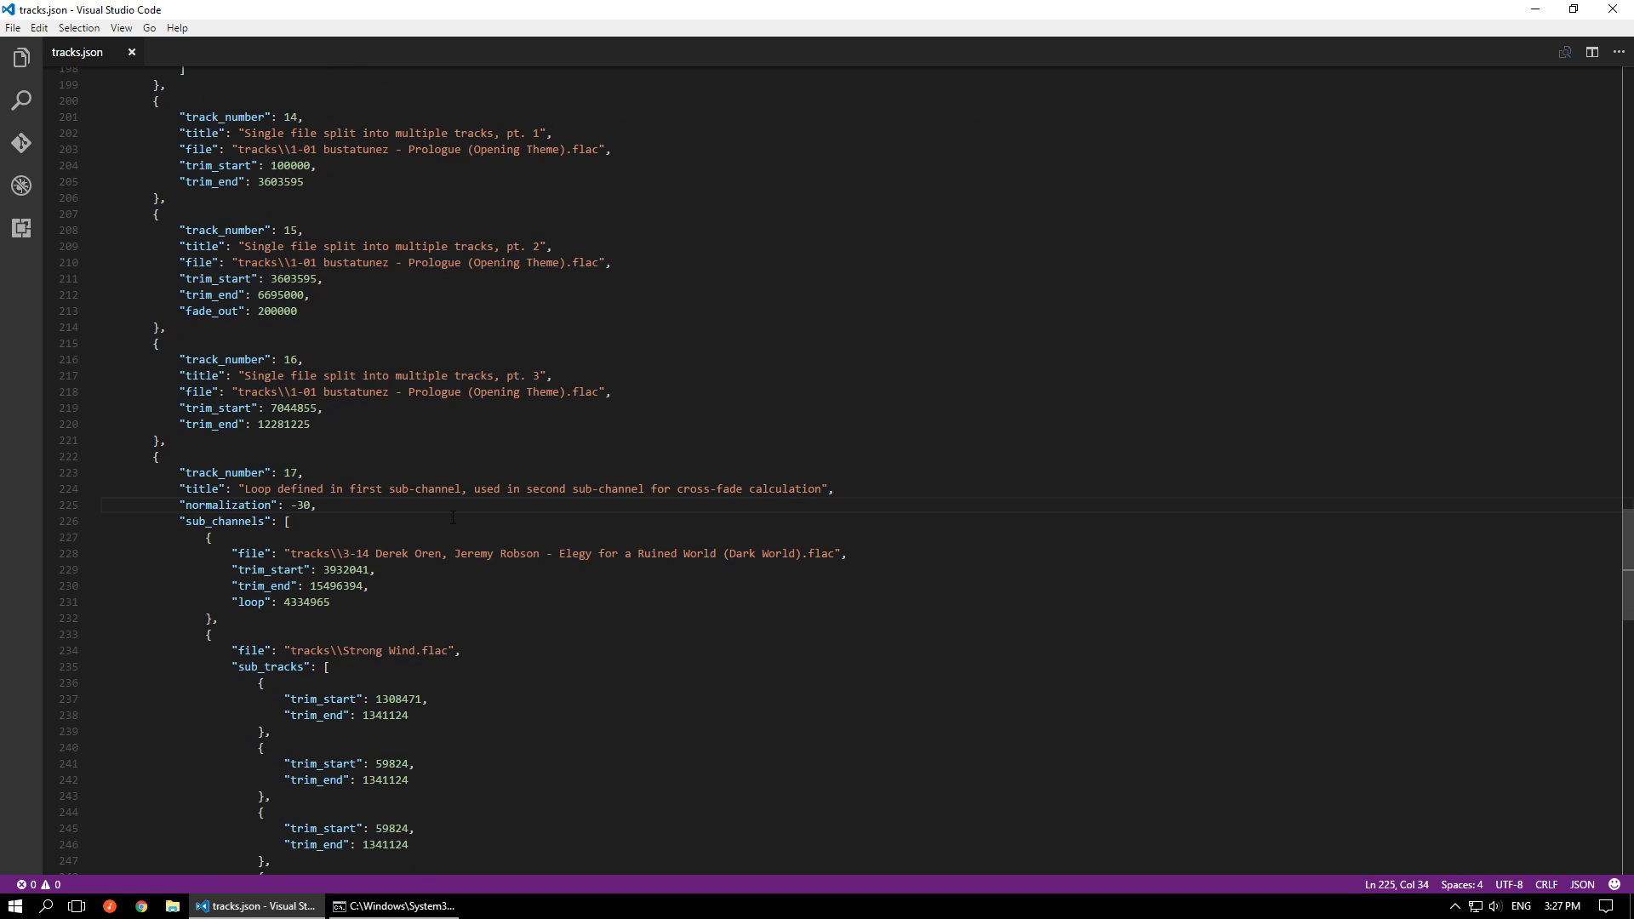
Review track 17 and highlight the second sub-channel's settings from sub_tracks through cross_fade
{"action": "scroll", "coordinate": [449, 517], "scroll_direction": "down", "scroll_amount": 4}
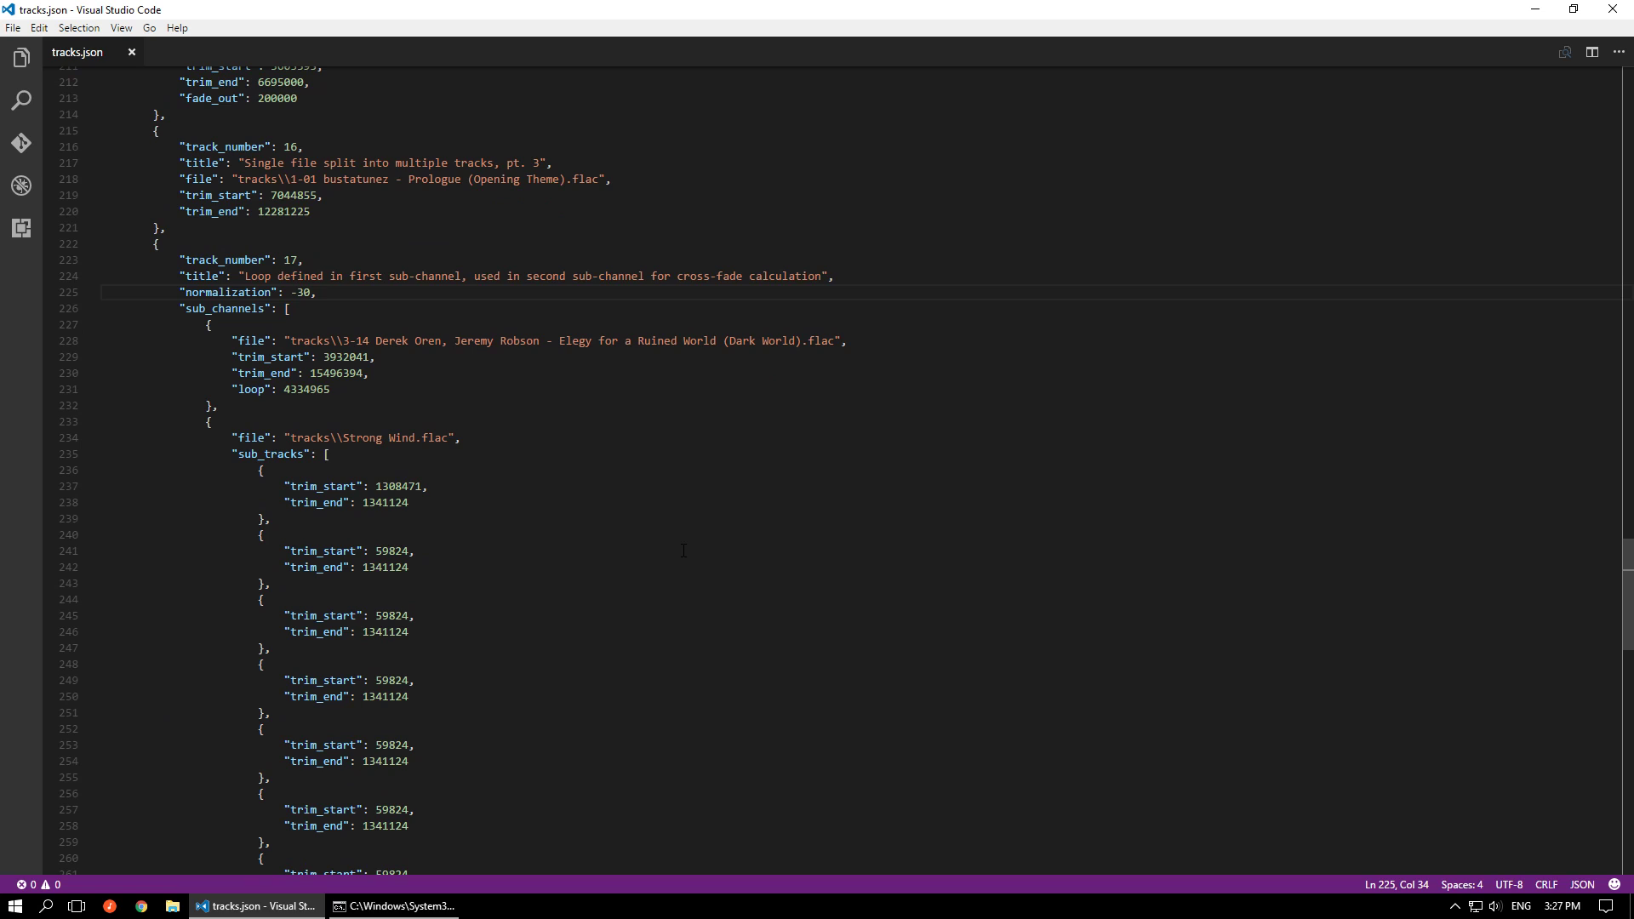
{"action": "scroll", "coordinate": [683, 550], "scroll_direction": "down", "scroll_amount": 2}
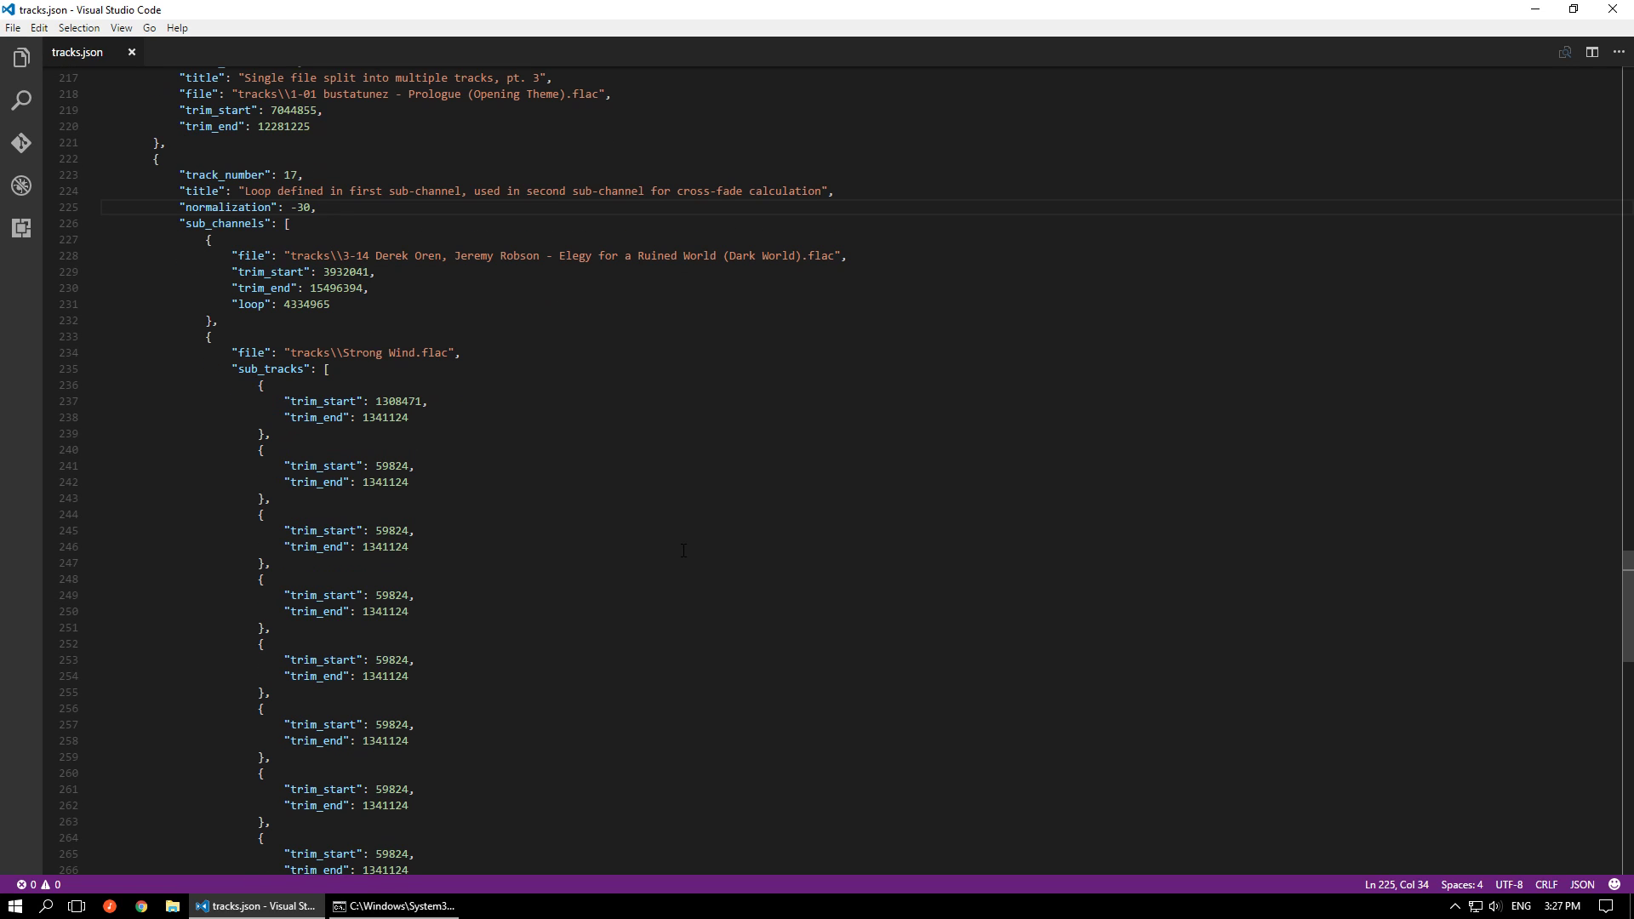
{"action": "scroll", "coordinate": [683, 551], "scroll_direction": "down", "scroll_amount": 1}
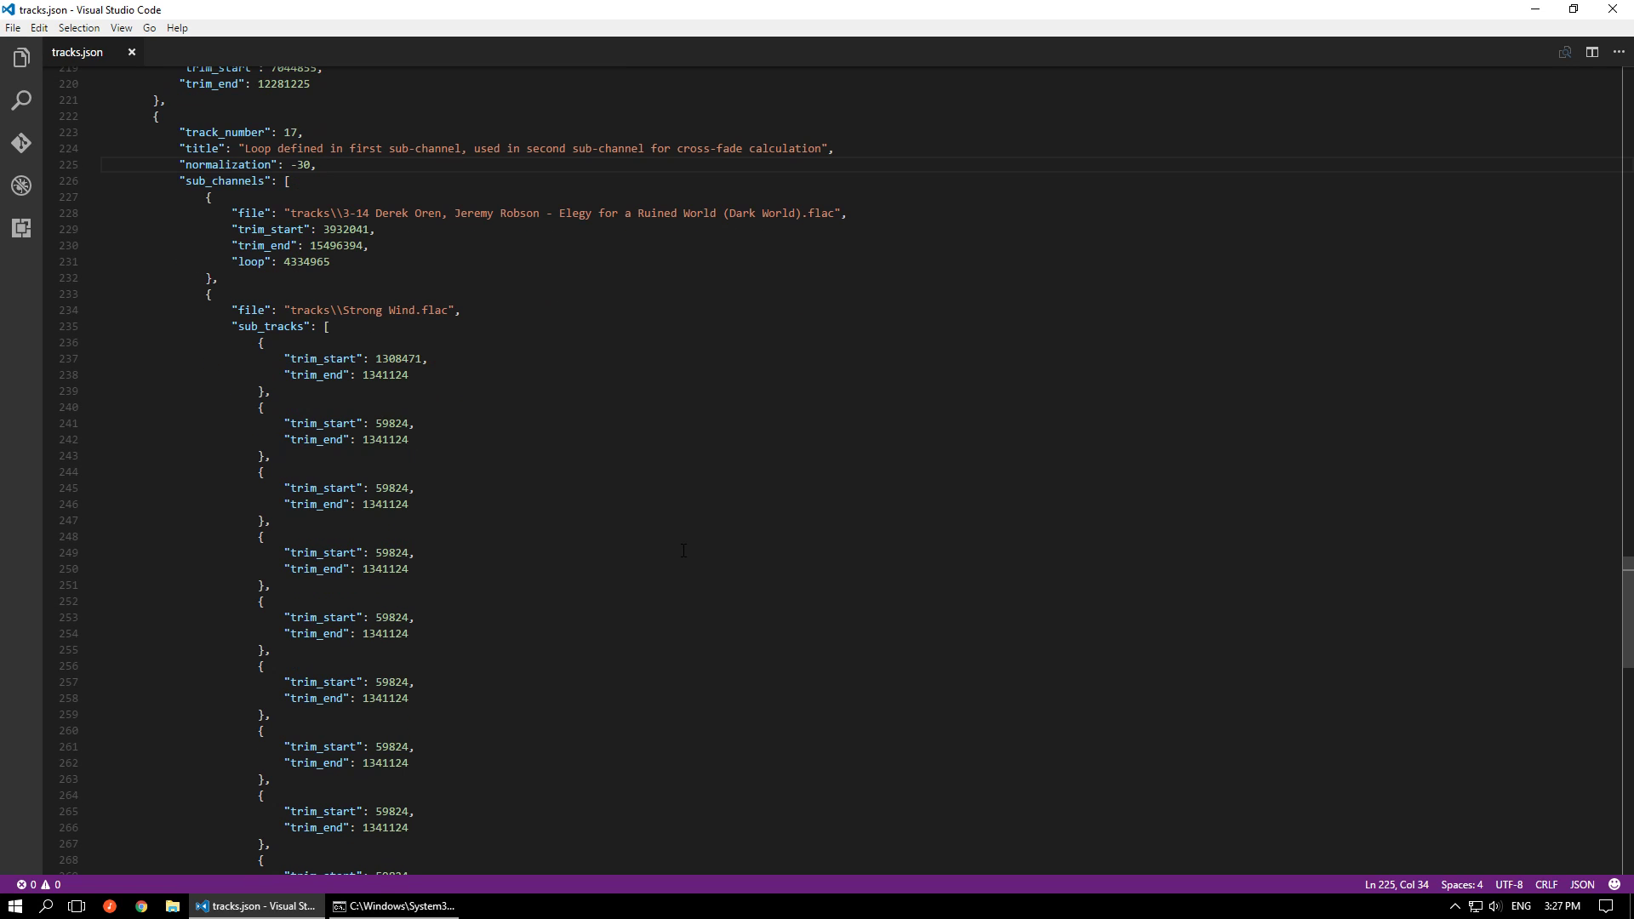
{"action": "scroll", "coordinate": [684, 551], "scroll_direction": "down", "scroll_amount": 1}
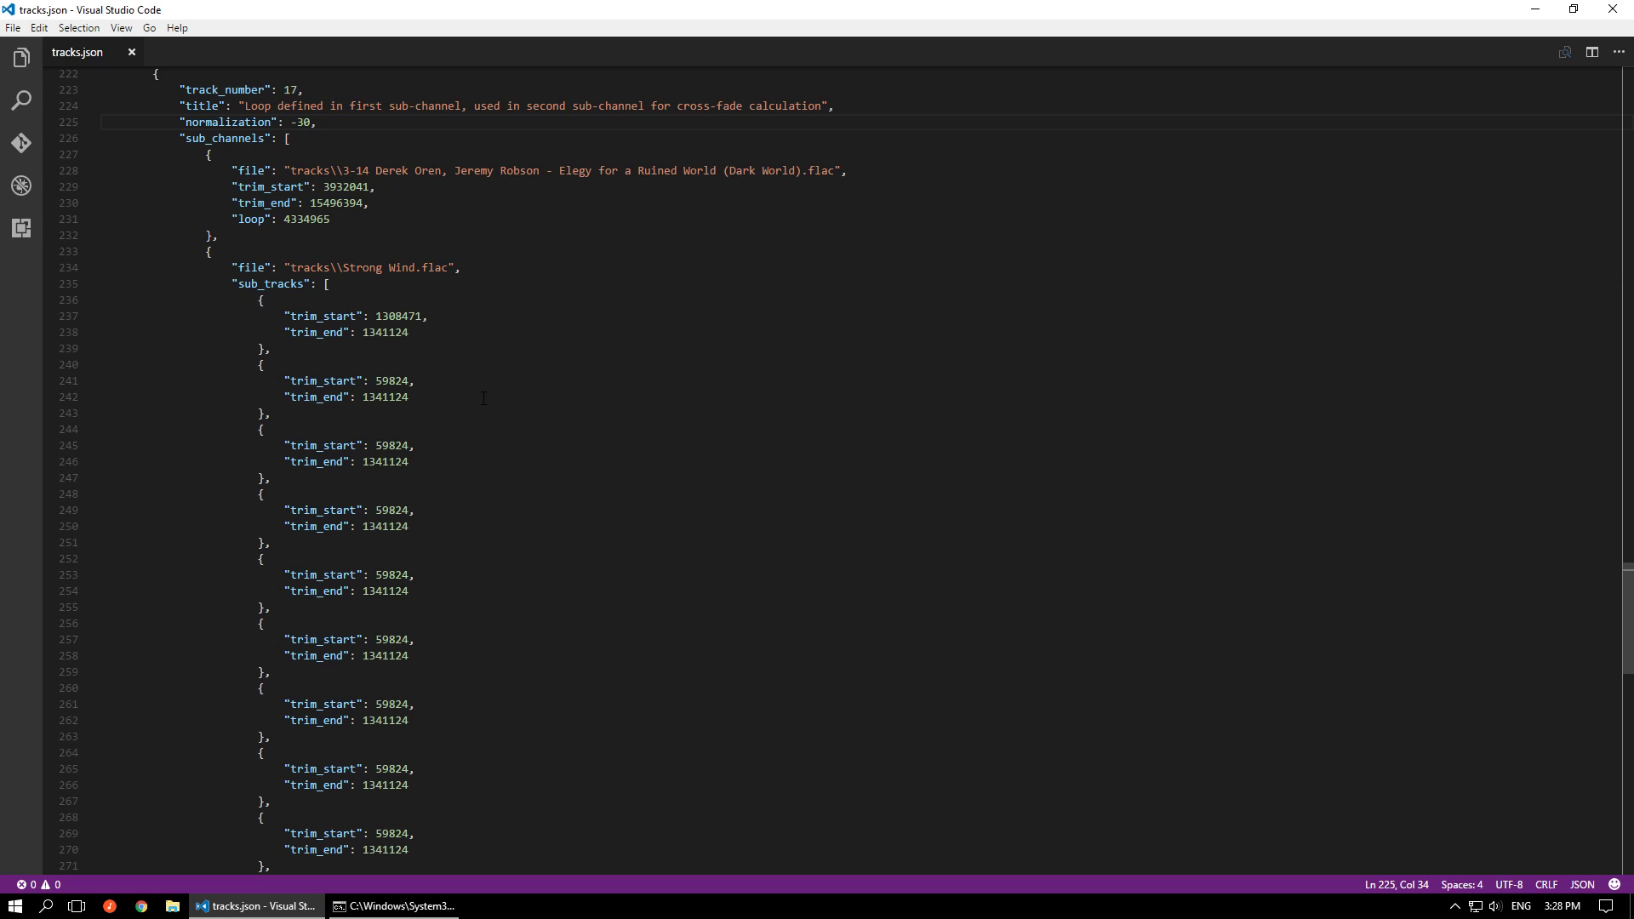
{"action": "scroll", "coordinate": [479, 407], "scroll_direction": "down", "scroll_amount": 4}
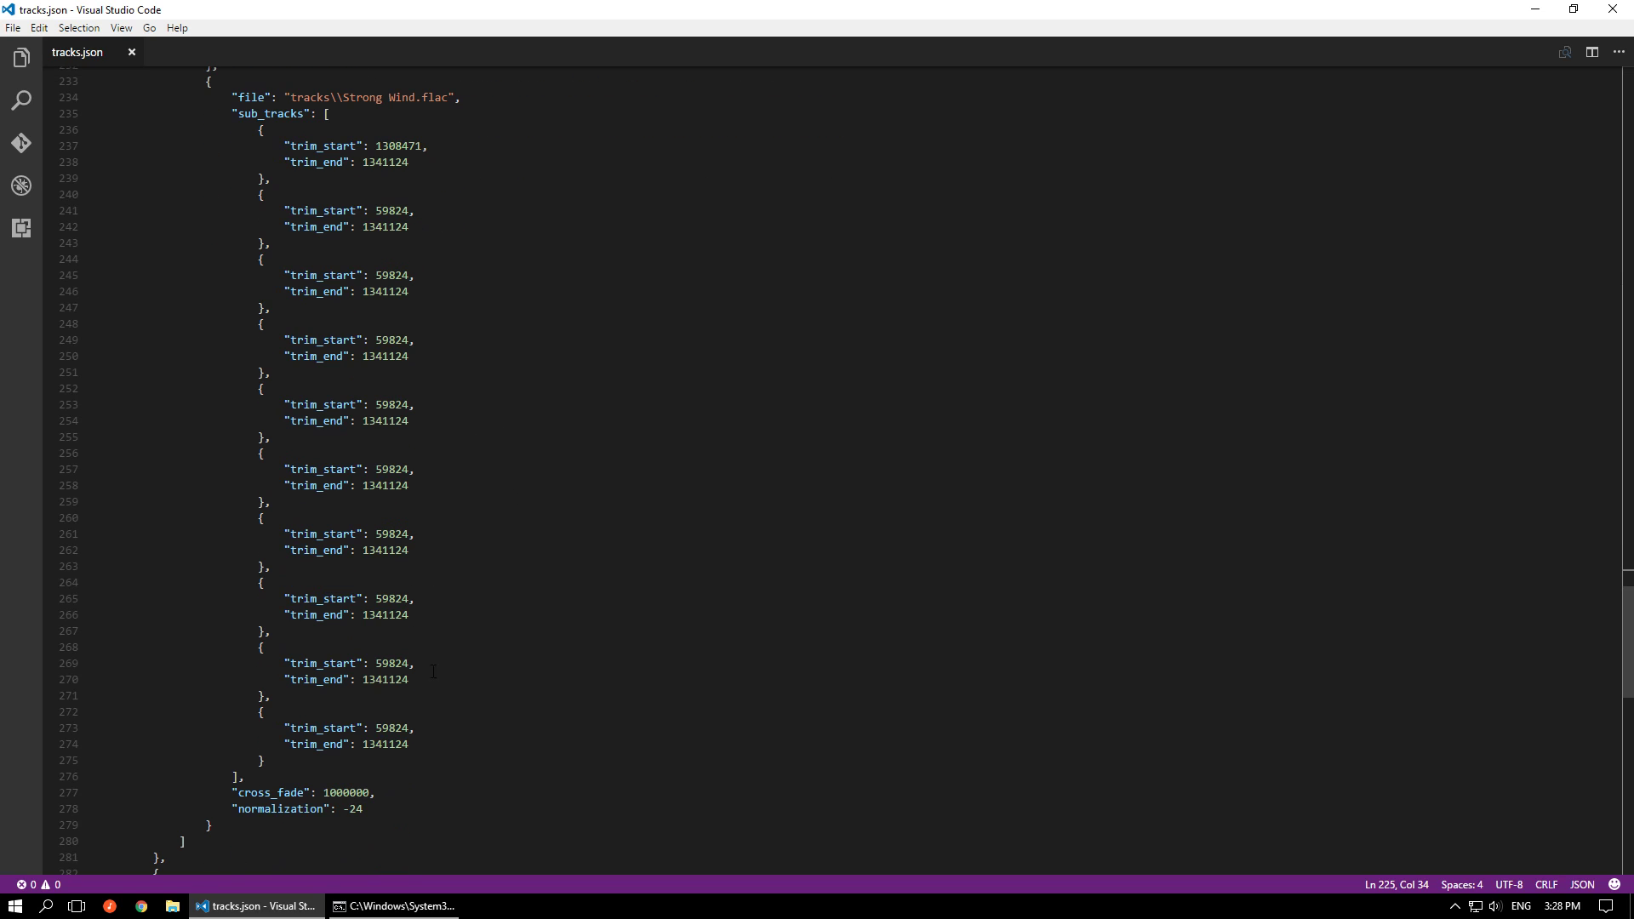
{"action": "left_click_drag", "start_coordinate": [383, 793], "coordinate": [234, 116]}
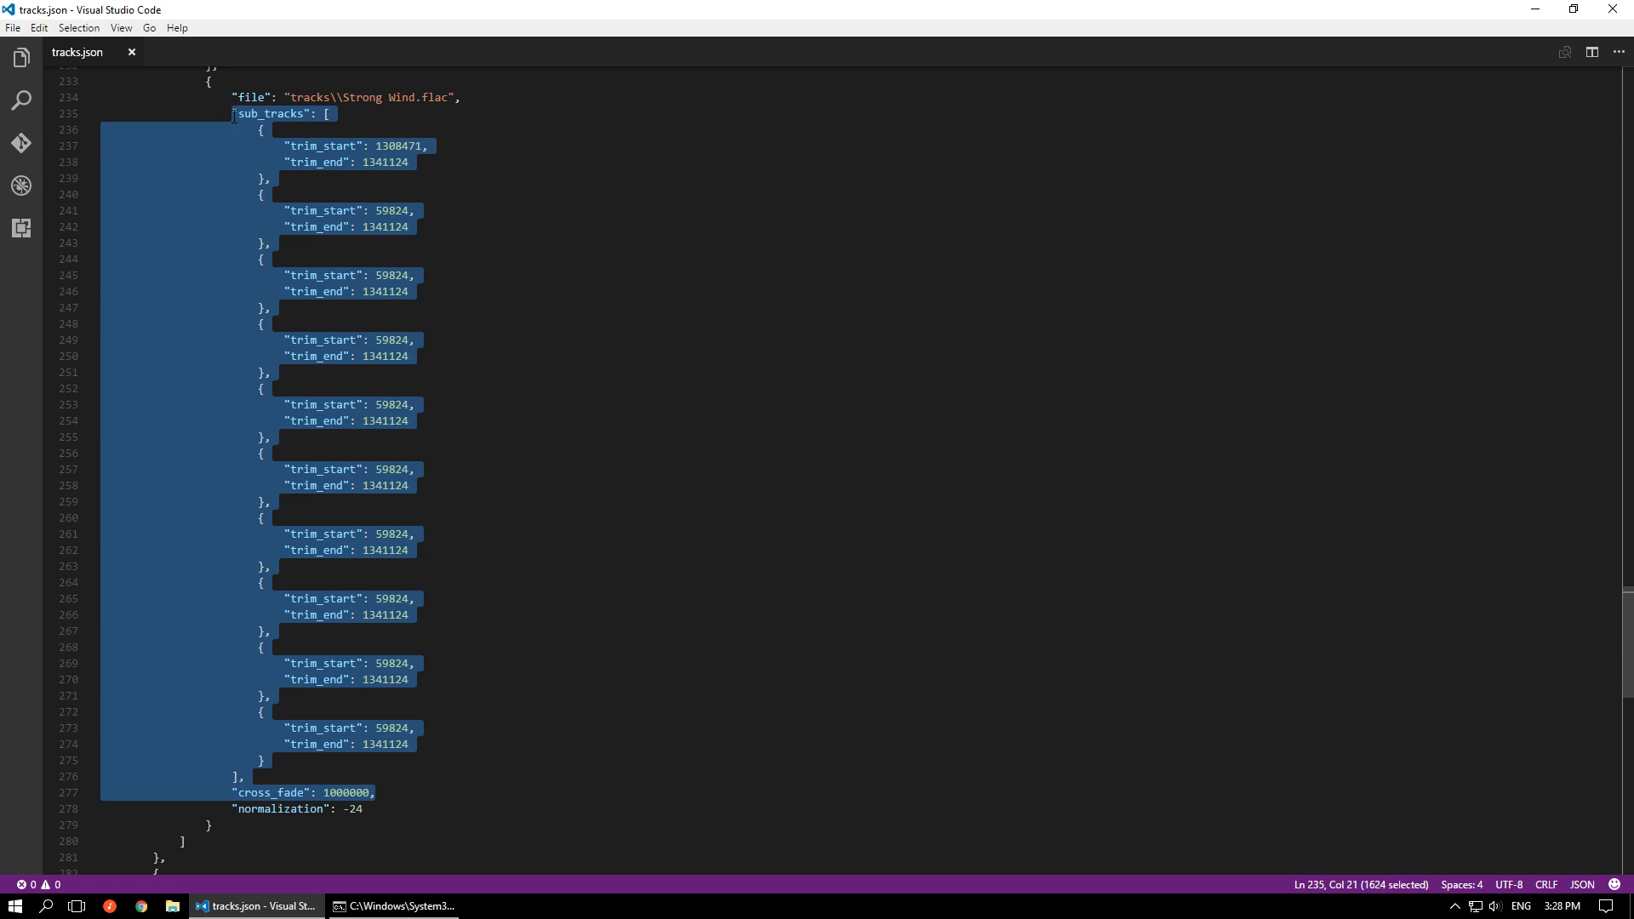
Highlight the trim_end and loop lines of track 17's first sub-channel and compare them with the second sub-channel's cross_fade
{"action": "scroll", "coordinate": [244, 199], "scroll_direction": "up", "scroll_amount": 1}
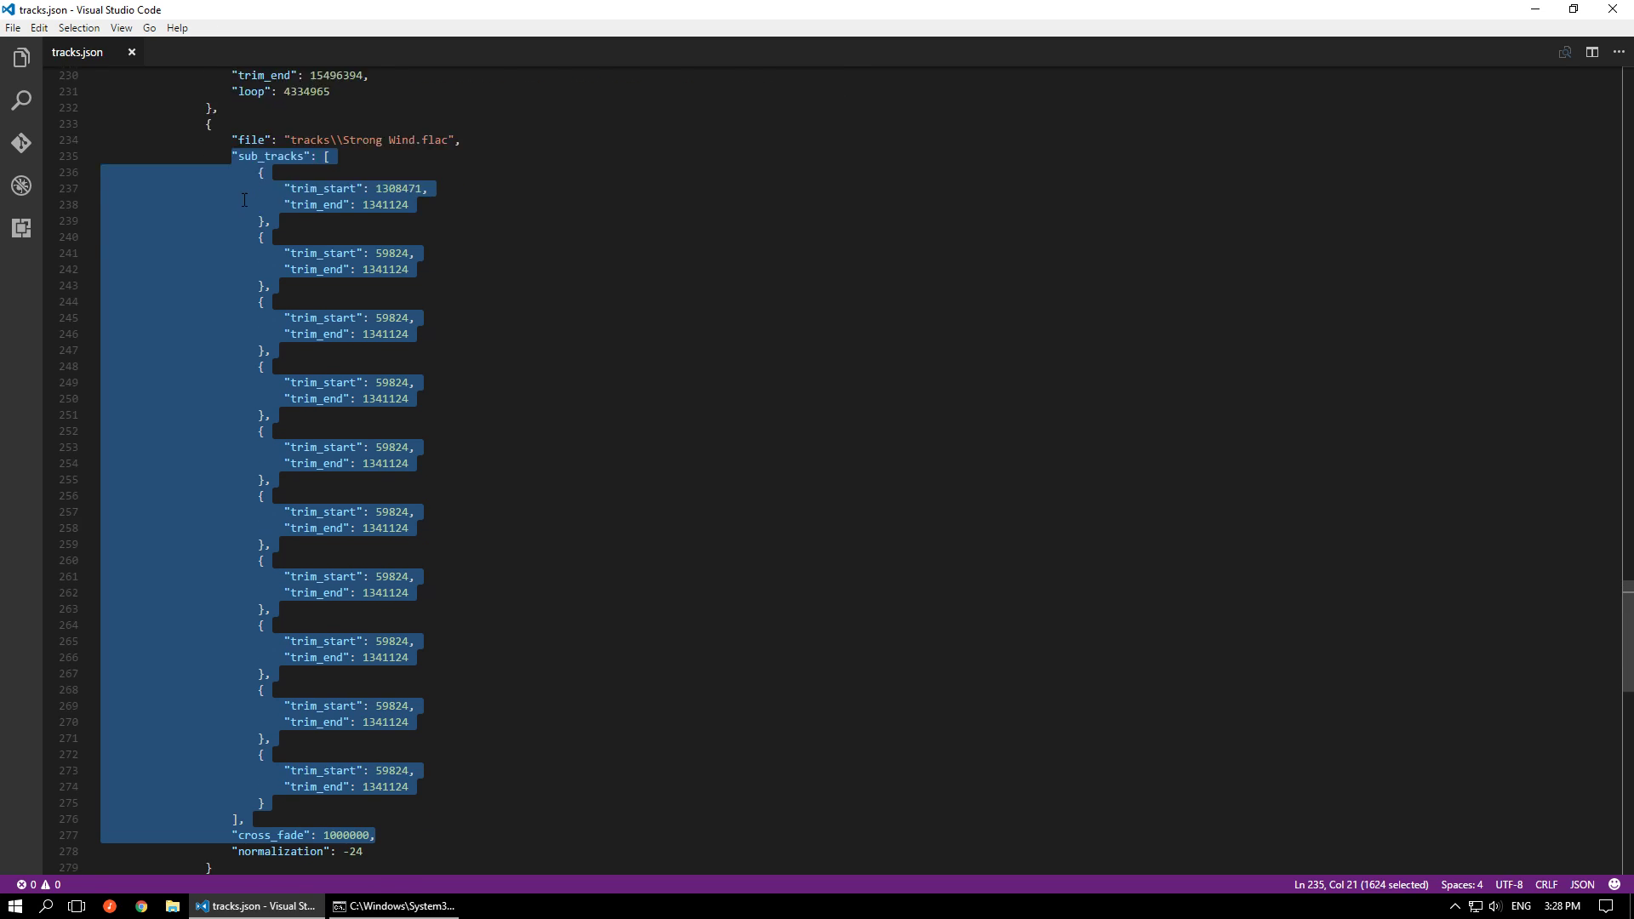
{"action": "scroll", "coordinate": [244, 199], "scroll_direction": "up", "scroll_amount": 2}
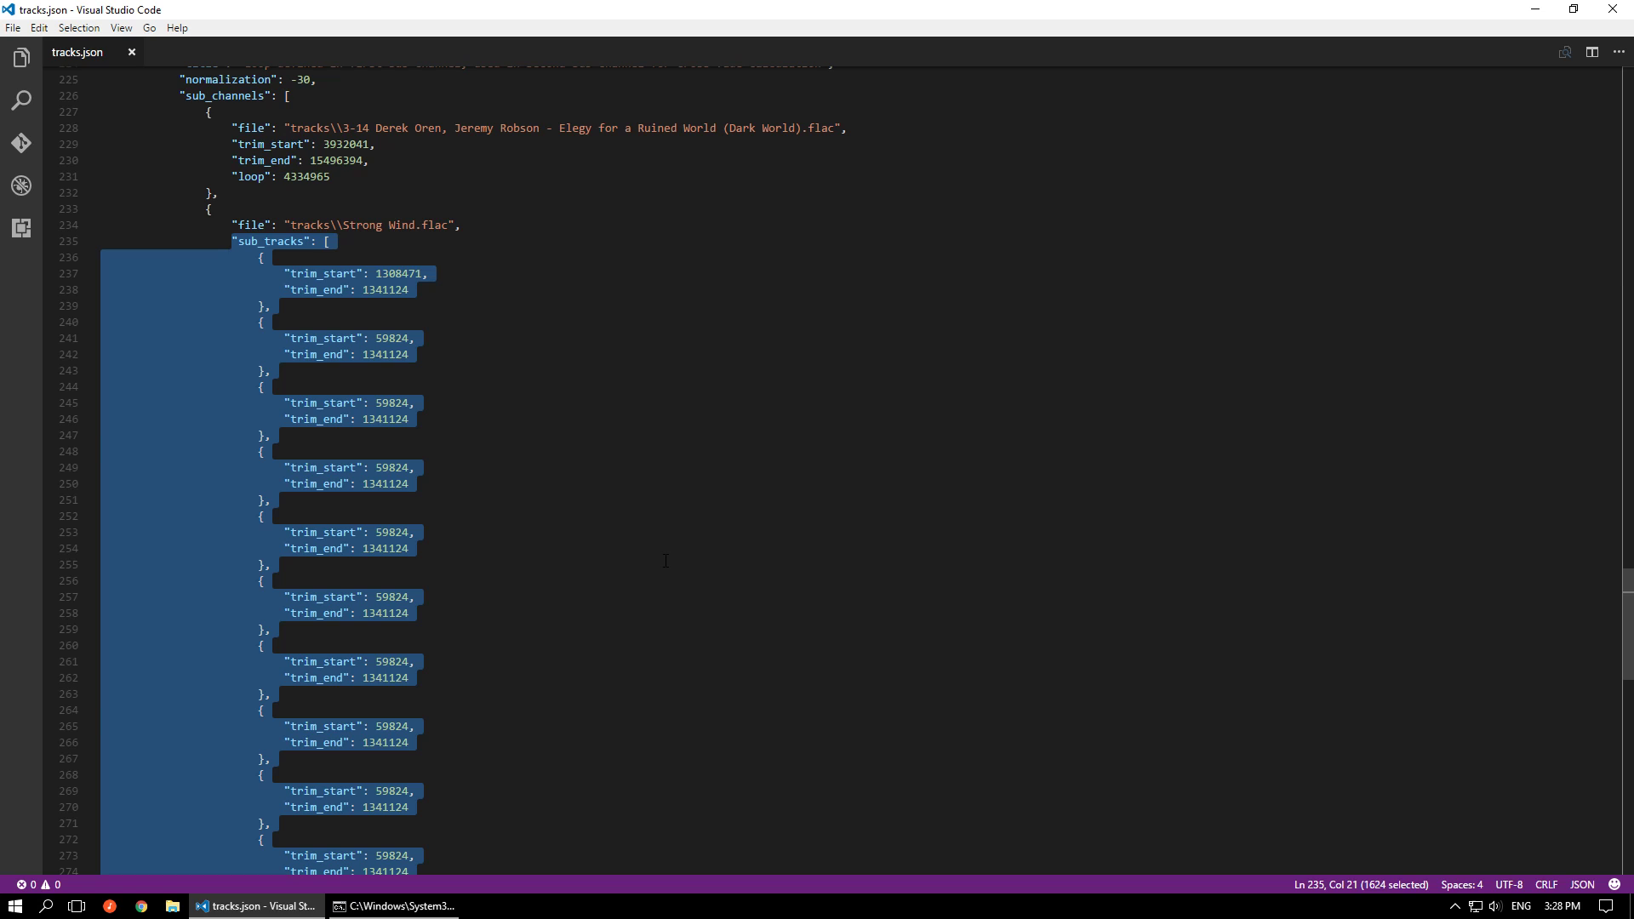
{"action": "left_click_drag", "start_coordinate": [343, 176], "coordinate": [251, 160]}
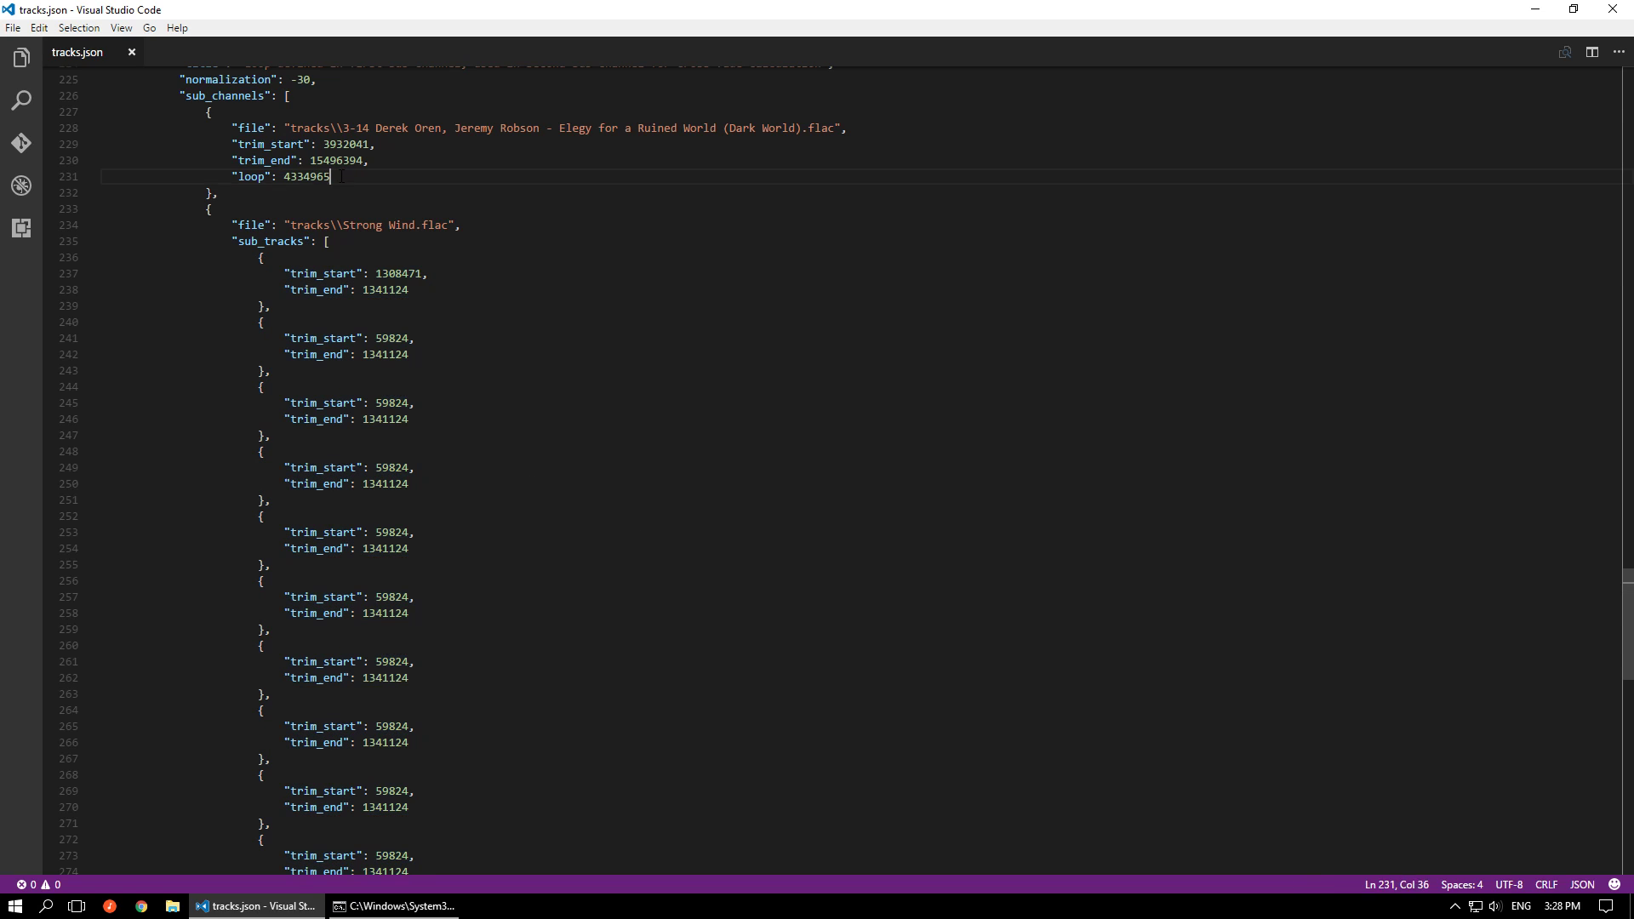
{"action": "scroll", "coordinate": [475, 324], "scroll_direction": "down", "scroll_amount": 4}
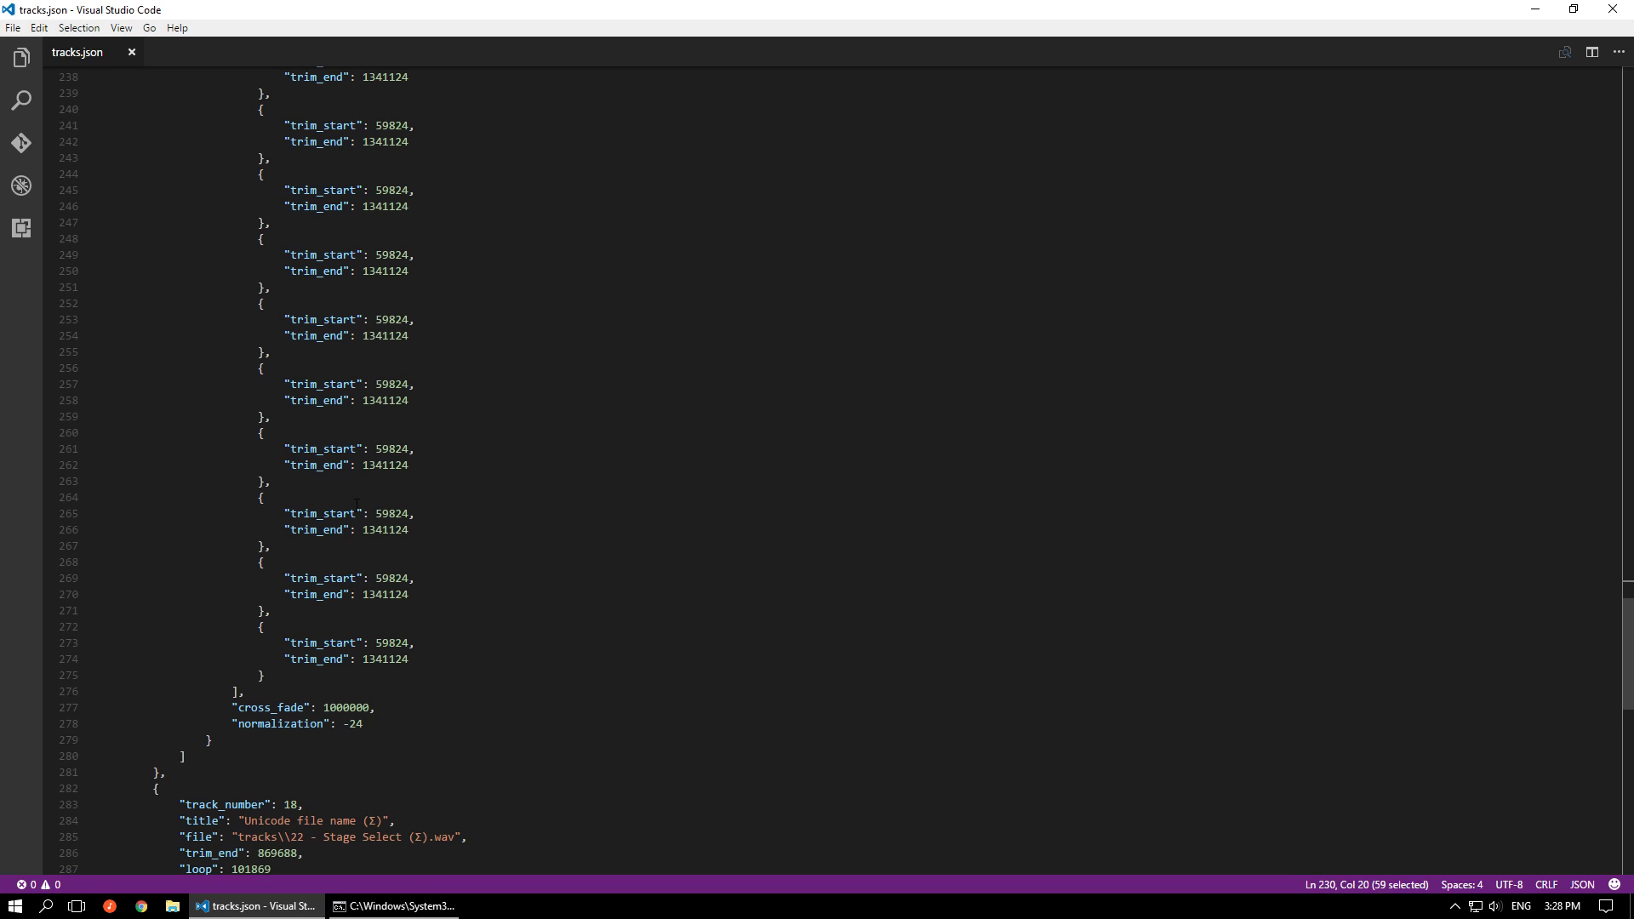
{"action": "scroll", "coordinate": [615, 649], "scroll_direction": "up", "scroll_amount": 4}
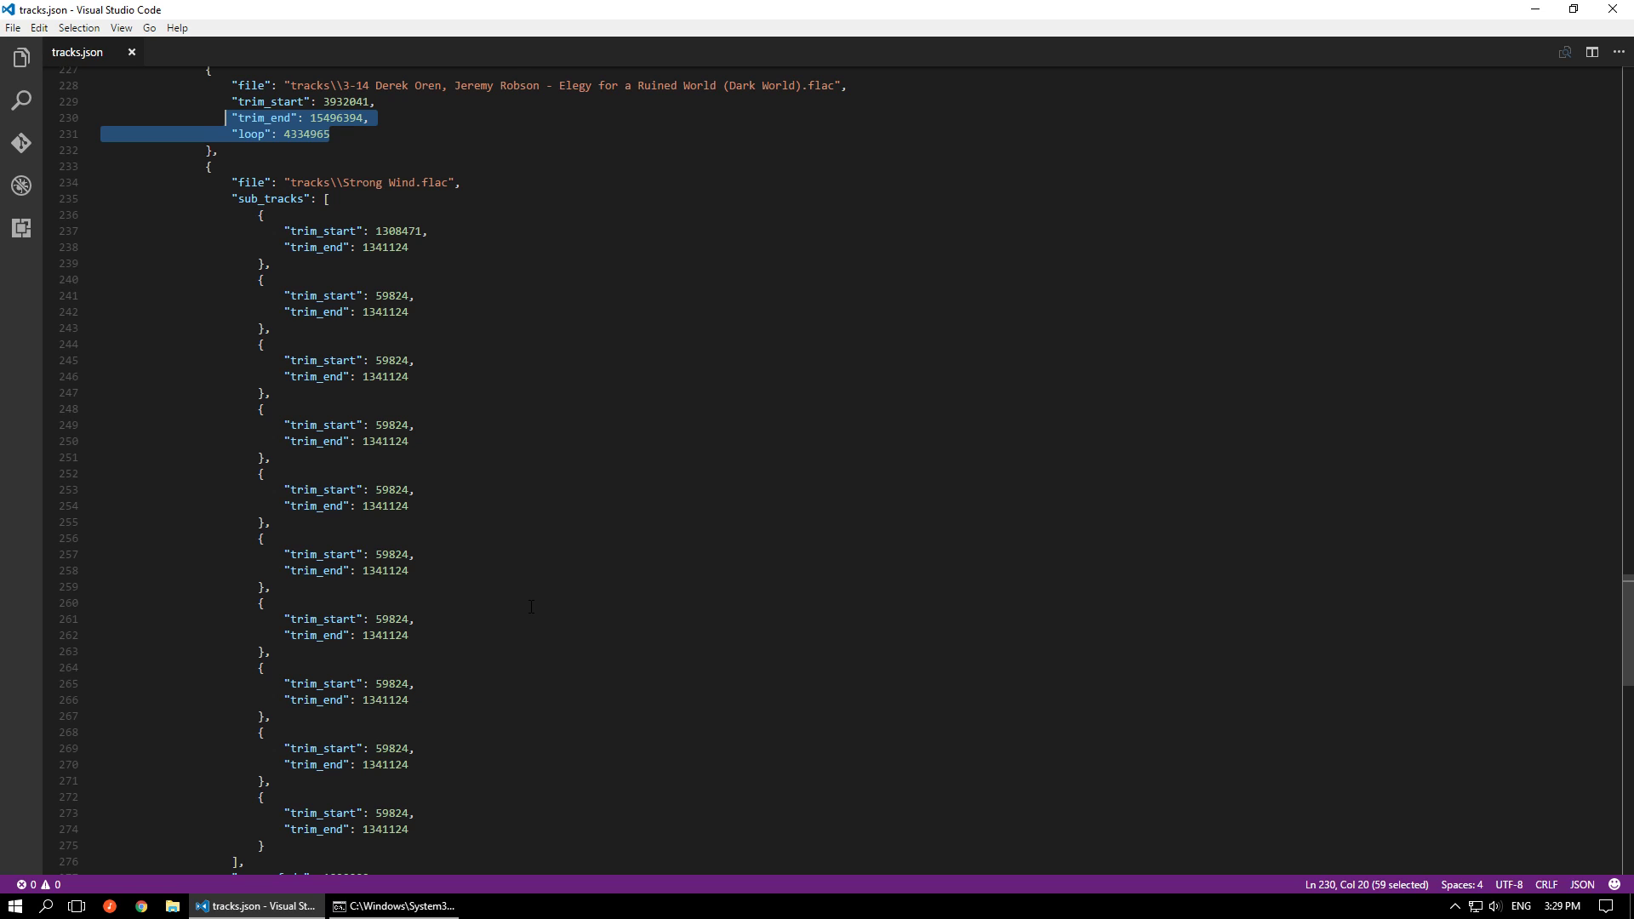
{"action": "scroll", "coordinate": [470, 738], "scroll_direction": "down", "scroll_amount": 1}
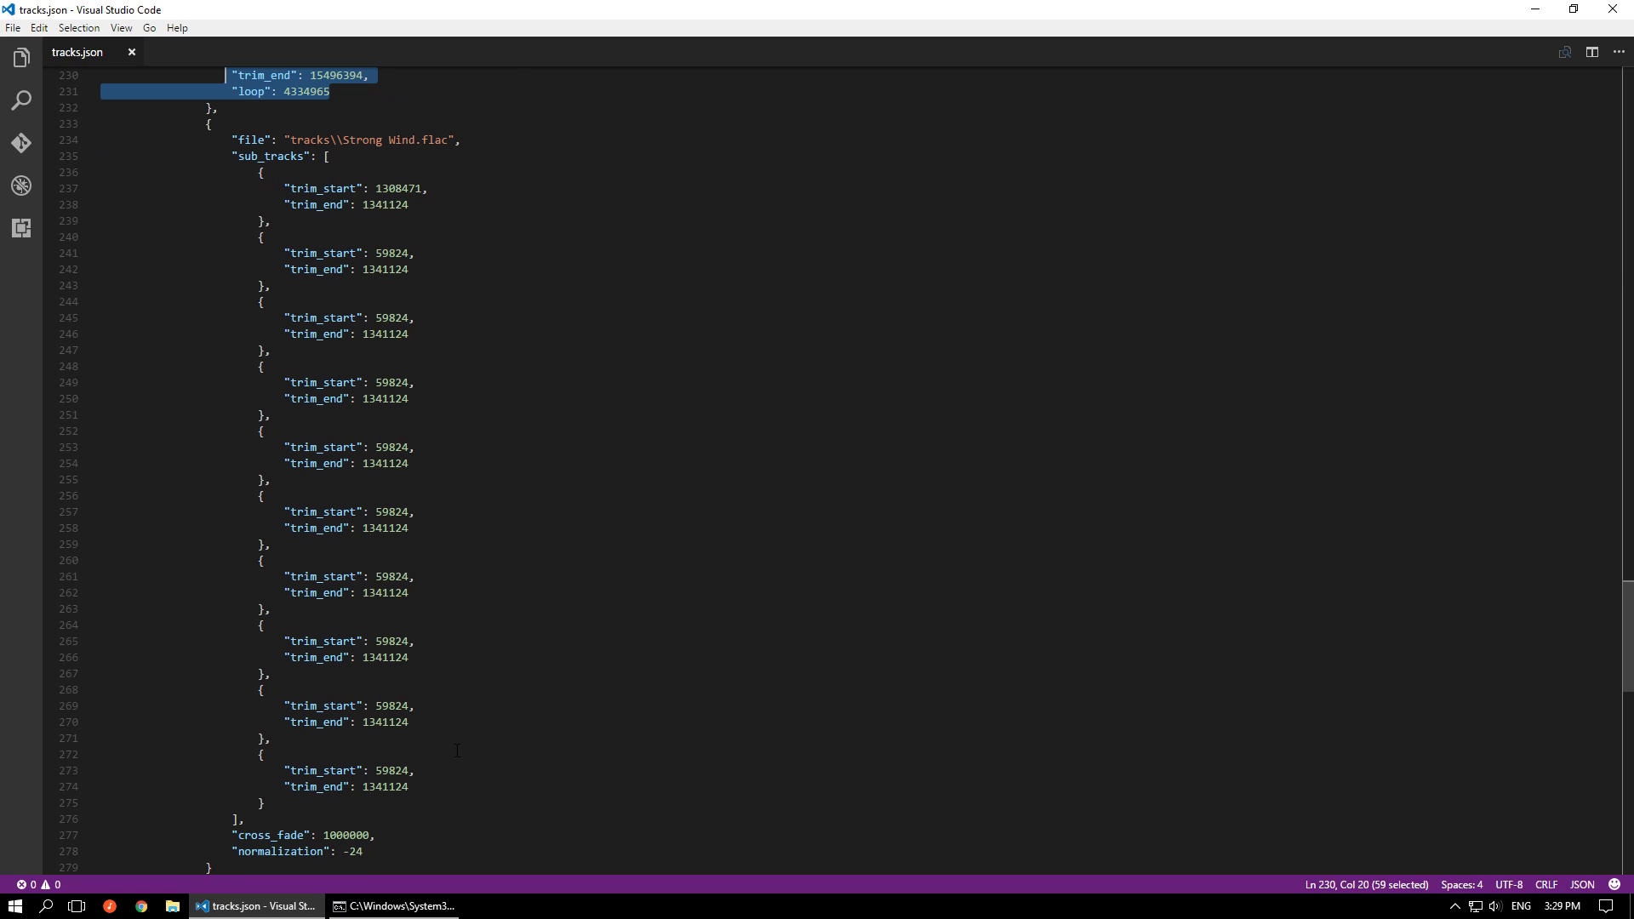
Place the cursor on the second sub-channel's cross_fade line in track 17, and highlight the first sub-channel's loop line
{"action": "left_click", "coordinate": [400, 837]}
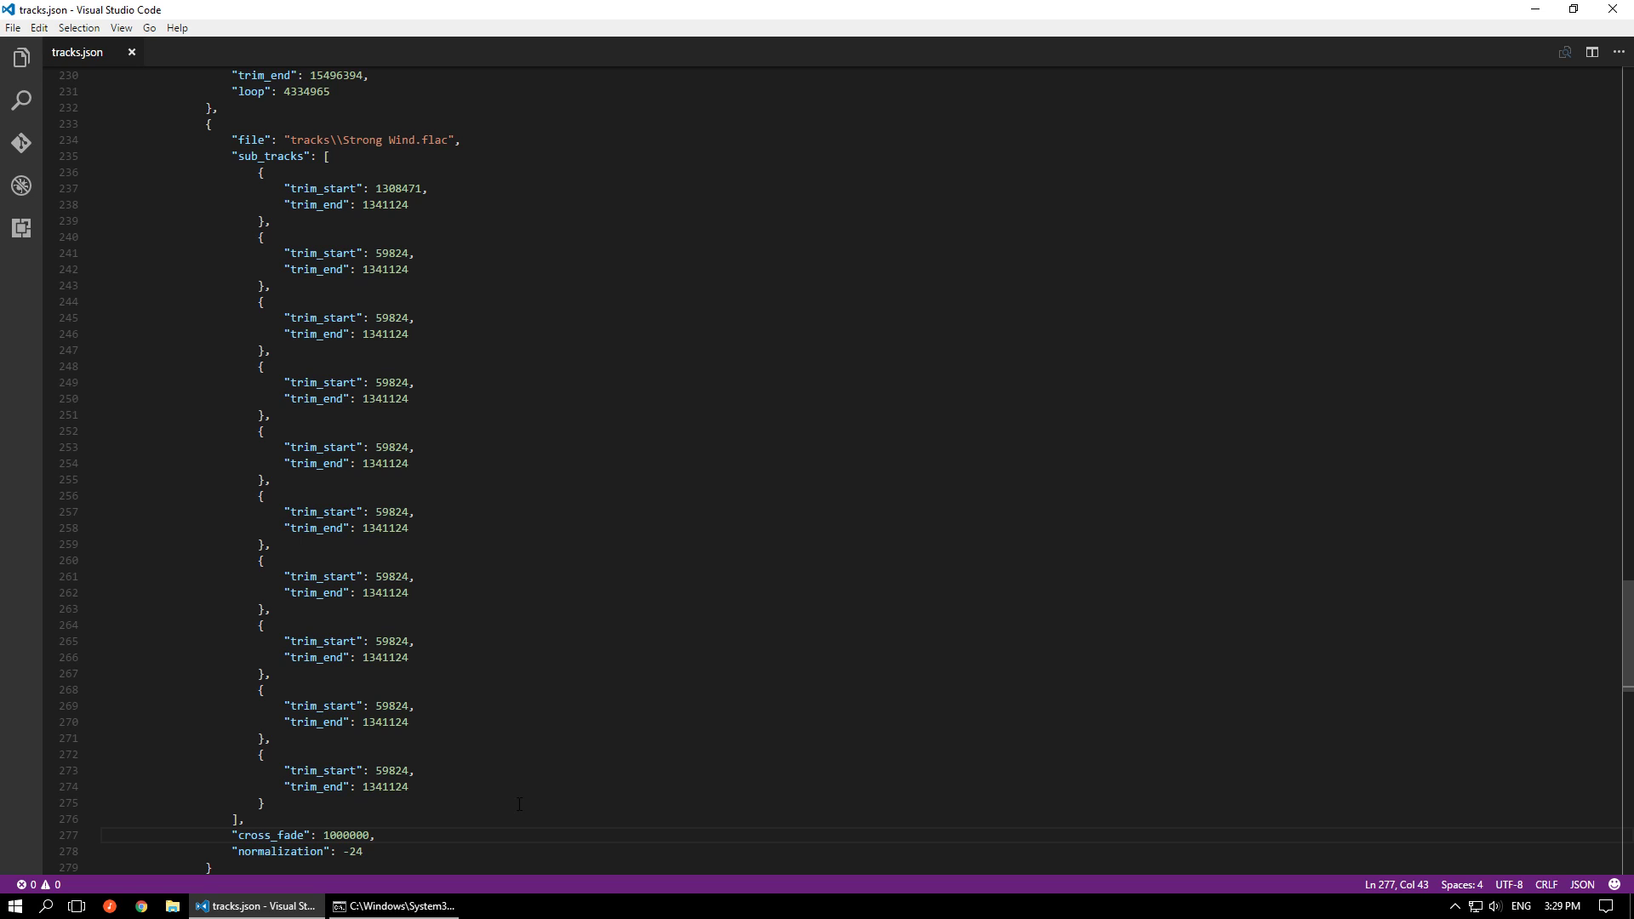
{"action": "scroll", "coordinate": [439, 519], "scroll_direction": "up", "scroll_amount": 3}
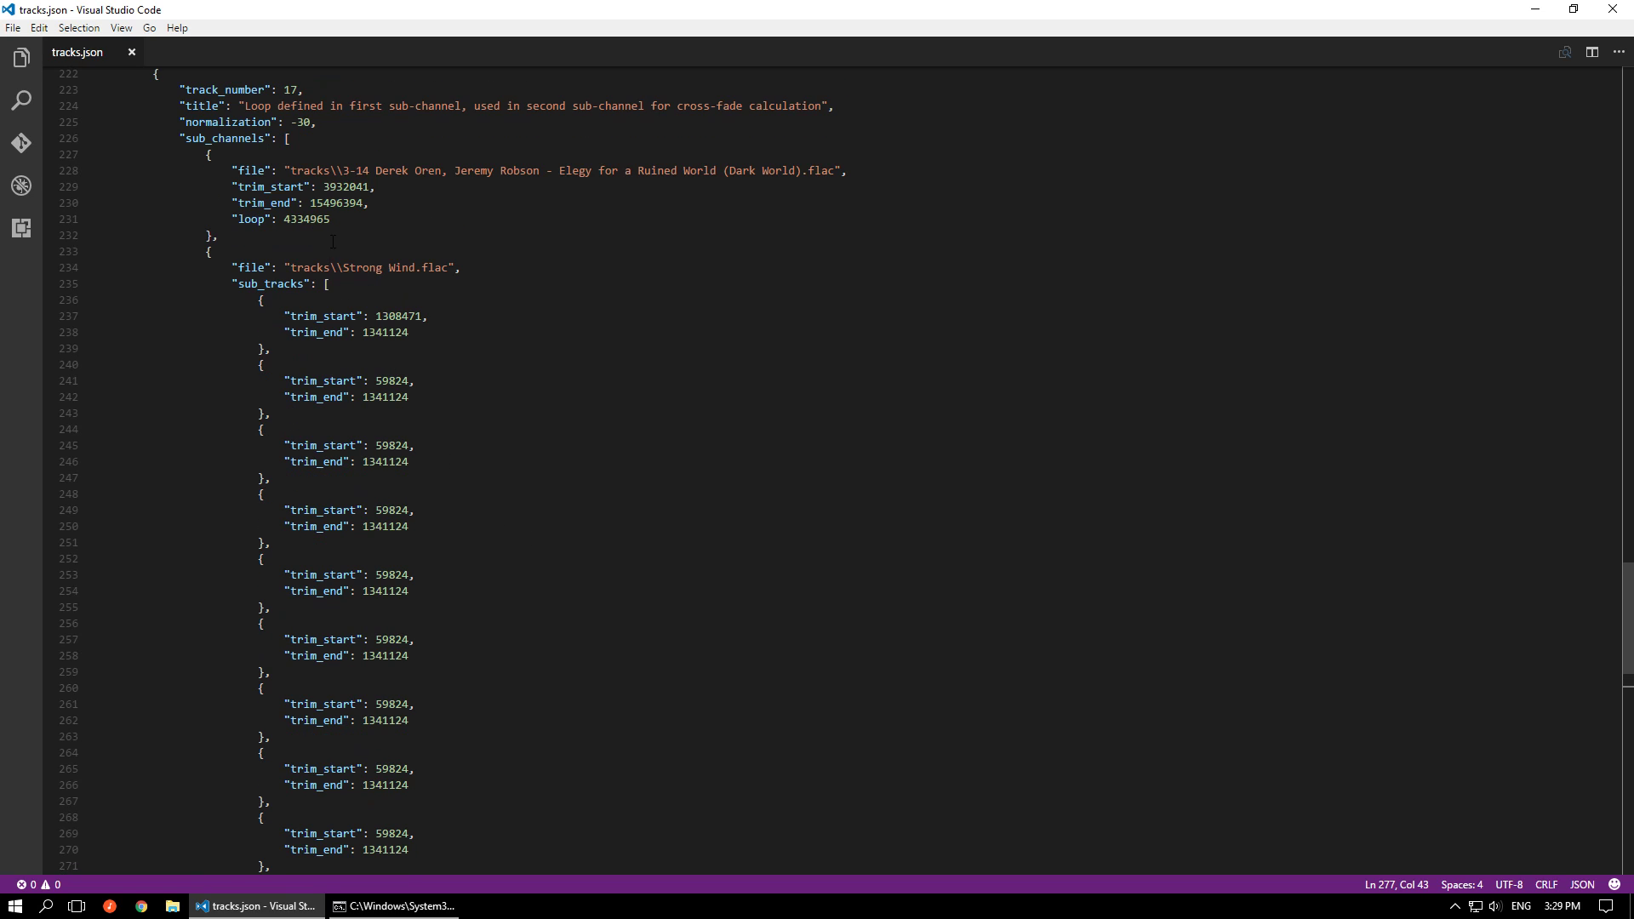
{"action": "left_click_drag", "start_coordinate": [348, 219], "coordinate": [226, 219]}
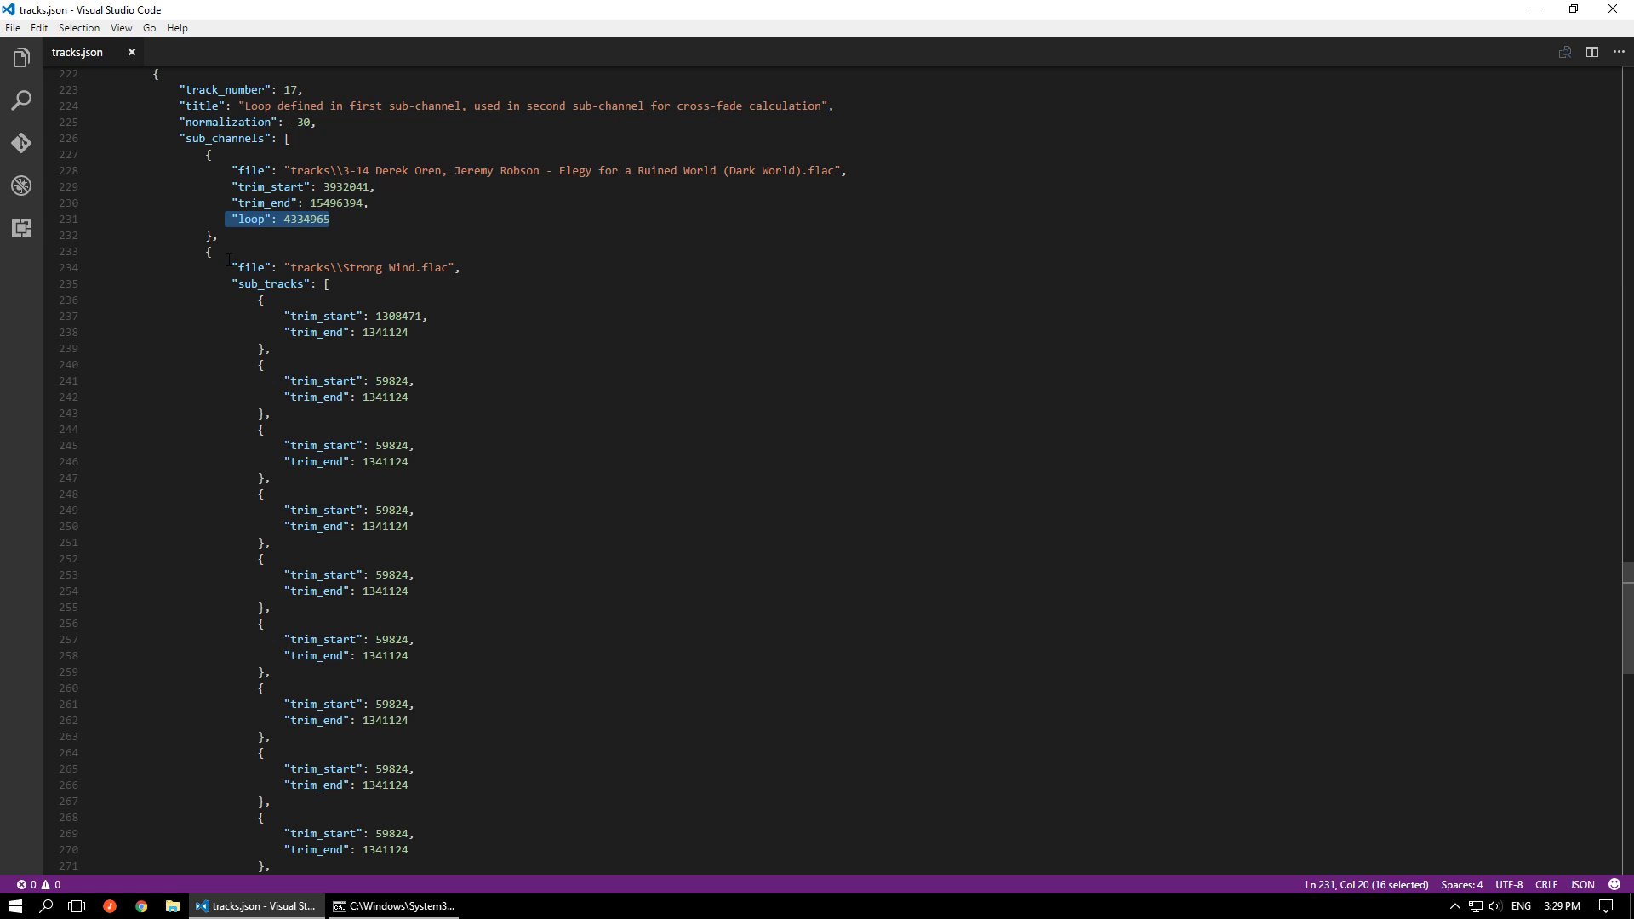
Highlight track 17's second sub-channel from its Strong Wind.flac file line into the sub_tracks, and then its cross_fade line
{"action": "left_click_drag", "start_coordinate": [230, 265], "coordinate": [265, 687]}
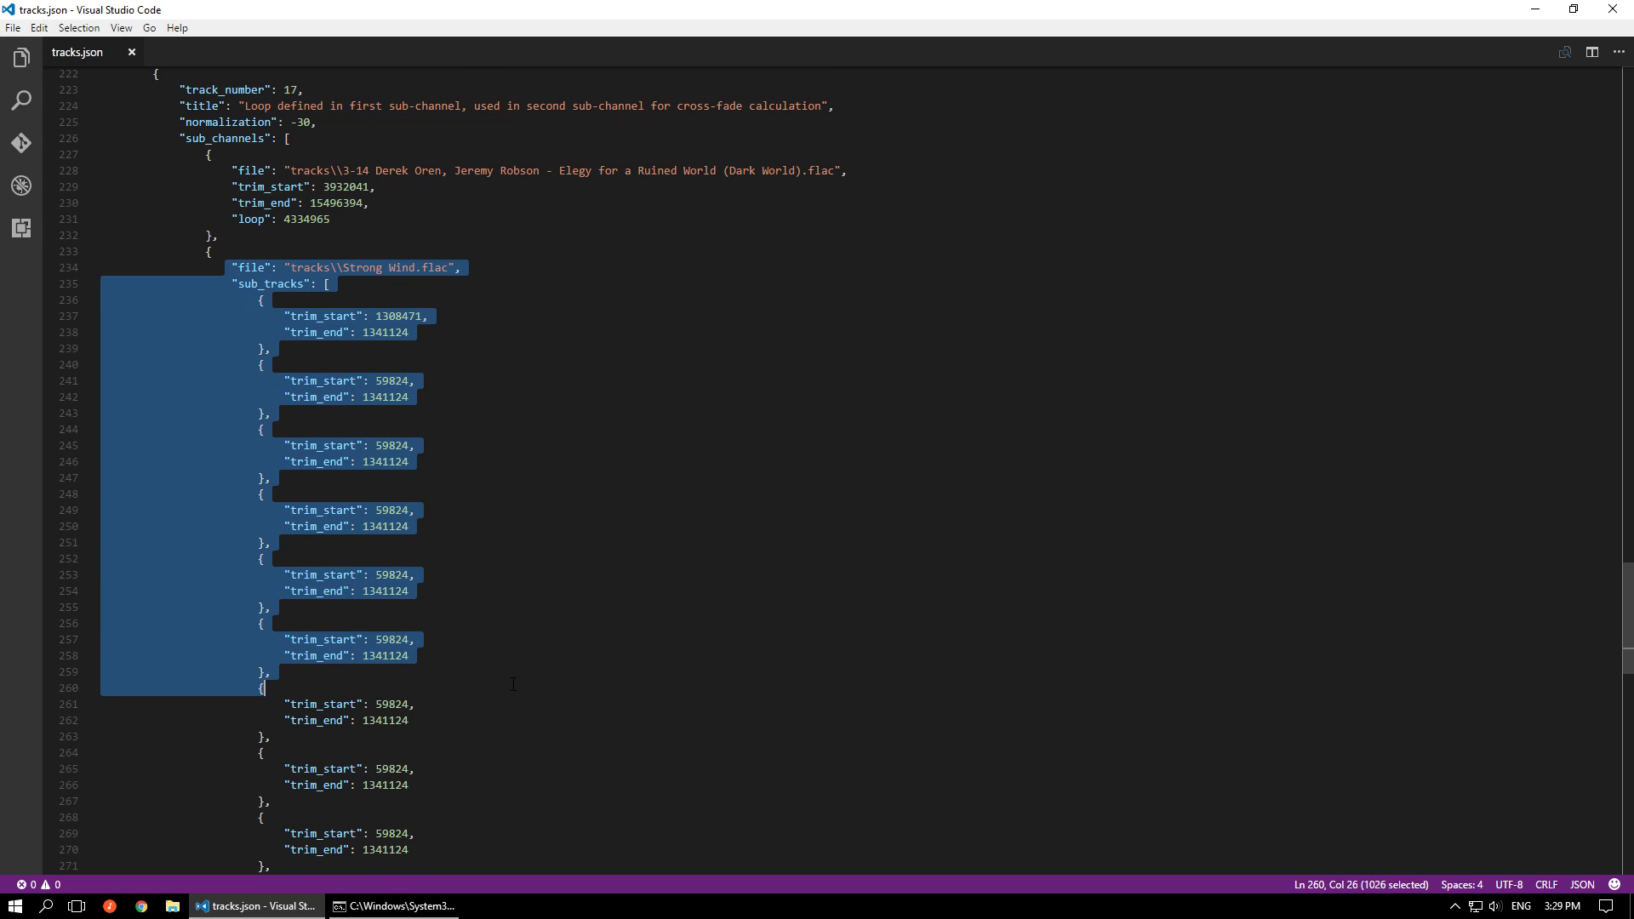
{"action": "scroll", "coordinate": [513, 682], "scroll_direction": "down", "scroll_amount": 3}
{"action": "scroll", "coordinate": [413, 748], "scroll_direction": "down", "scroll_amount": 1}
{"action": "left_click_drag", "start_coordinate": [381, 749], "coordinate": [232, 750]}
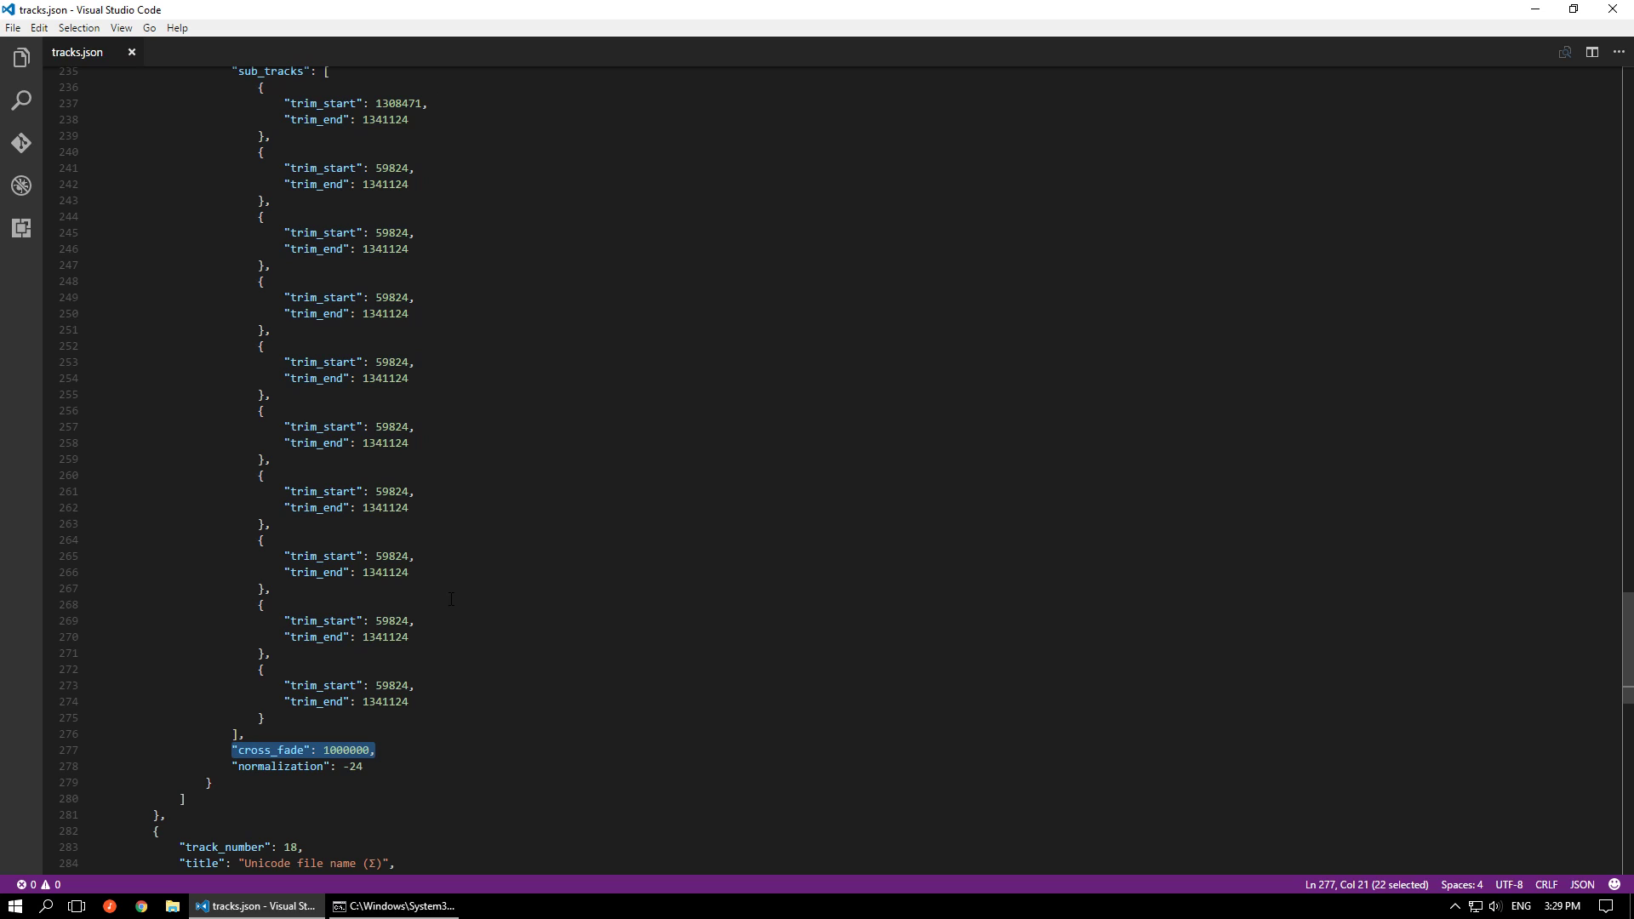
Select the loop value in track 17's first sub-channel and show the description of that setting
{"action": "scroll", "coordinate": [451, 599], "scroll_direction": "up", "scroll_amount": 5}
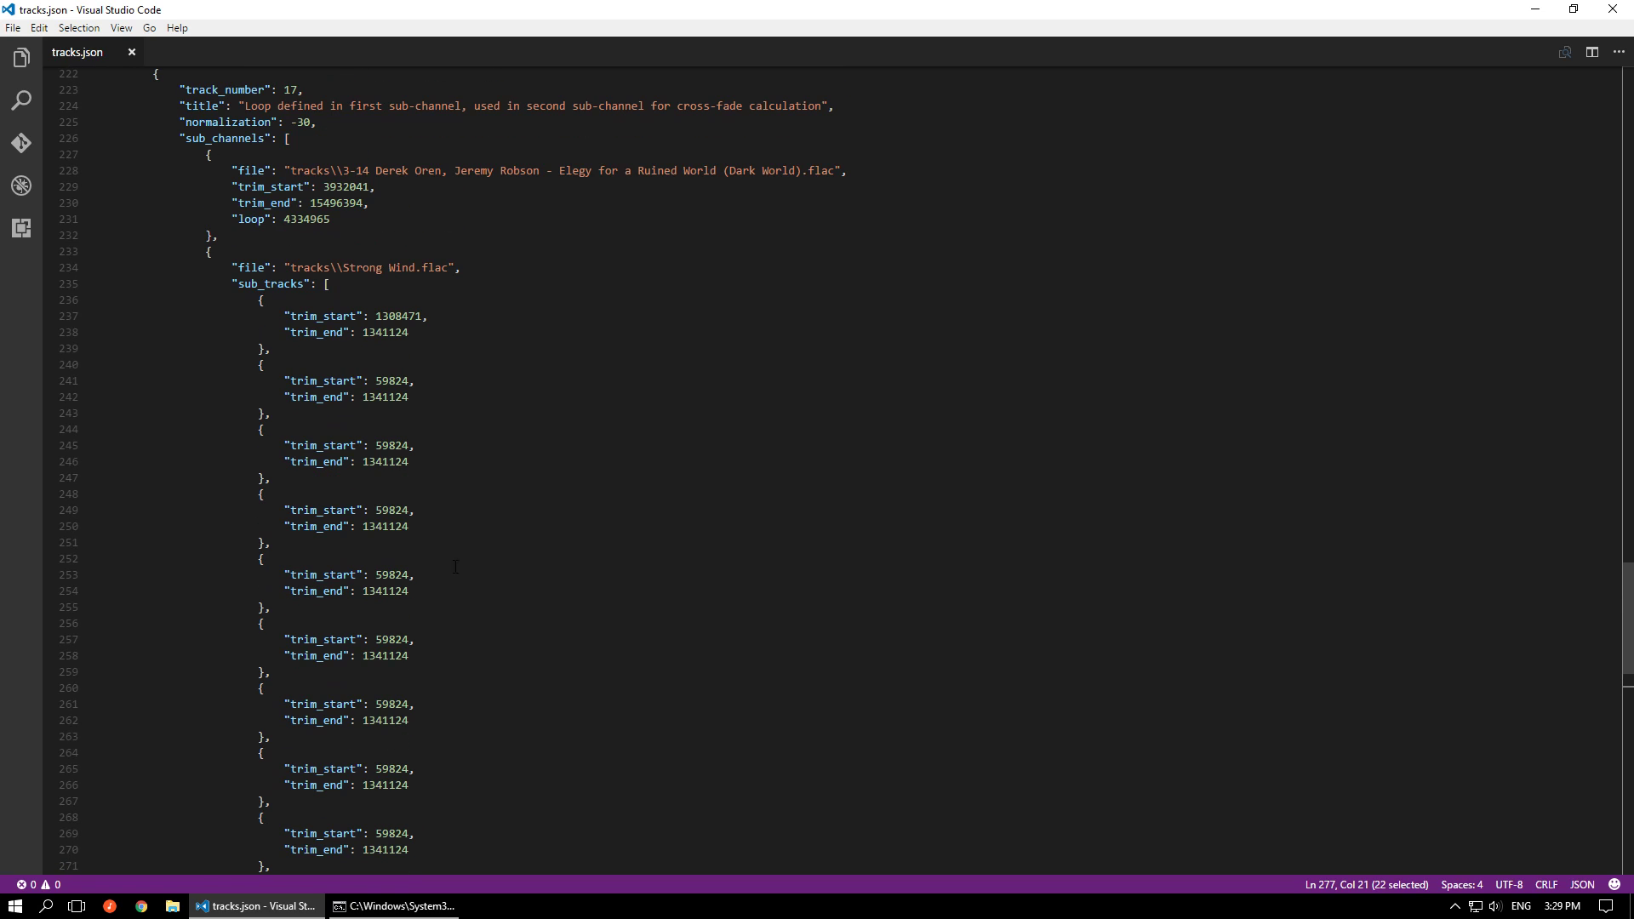
{"action": "double_click", "coordinate": [316, 219]}
{"action": "mouse_move", "coordinate": [317, 219]}
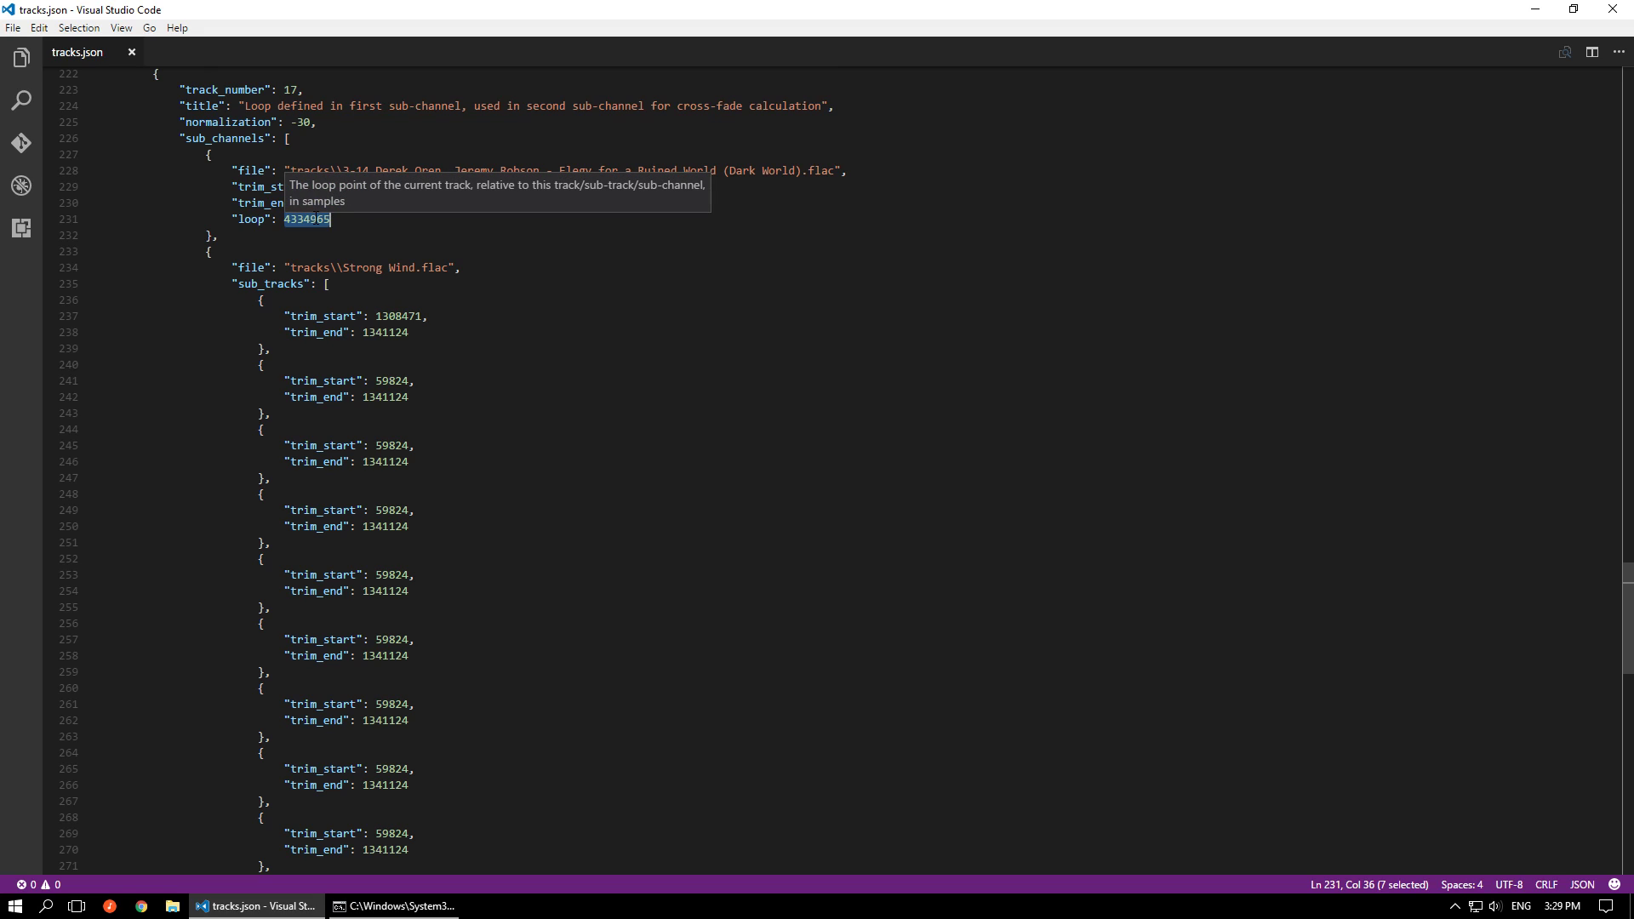
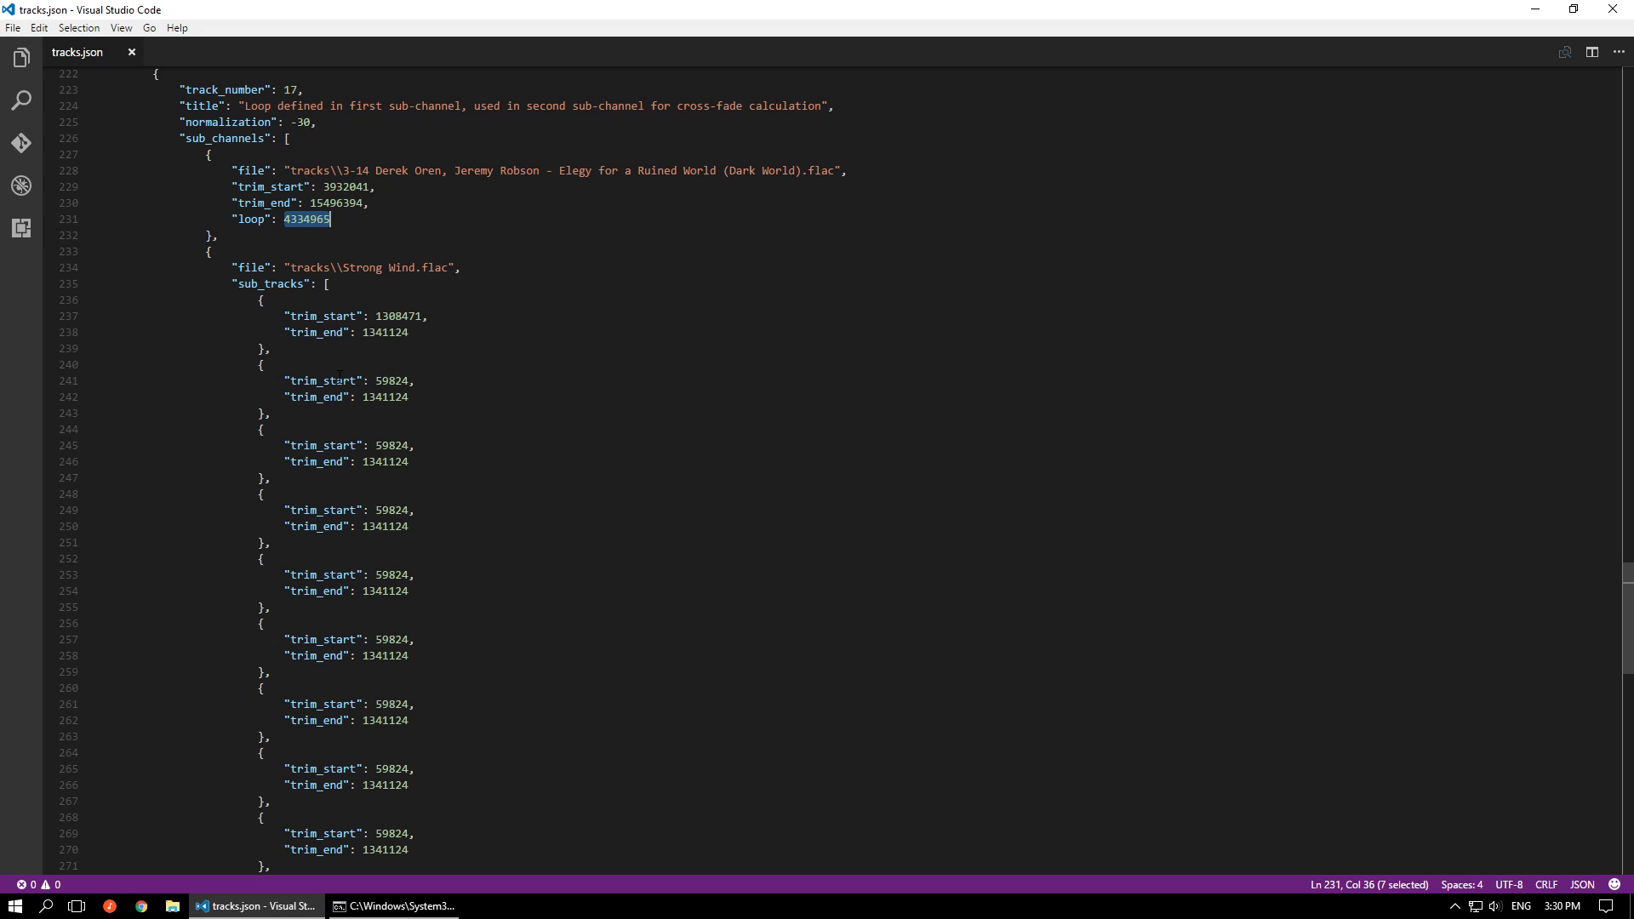
Highlight the second through sixth sub-track blocks of track 17's Strong Wind.flac sub-channel one after another
{"action": "left_click_drag", "start_coordinate": [277, 411], "coordinate": [252, 364]}
{"action": "left_click_drag", "start_coordinate": [290, 477], "coordinate": [260, 429]}
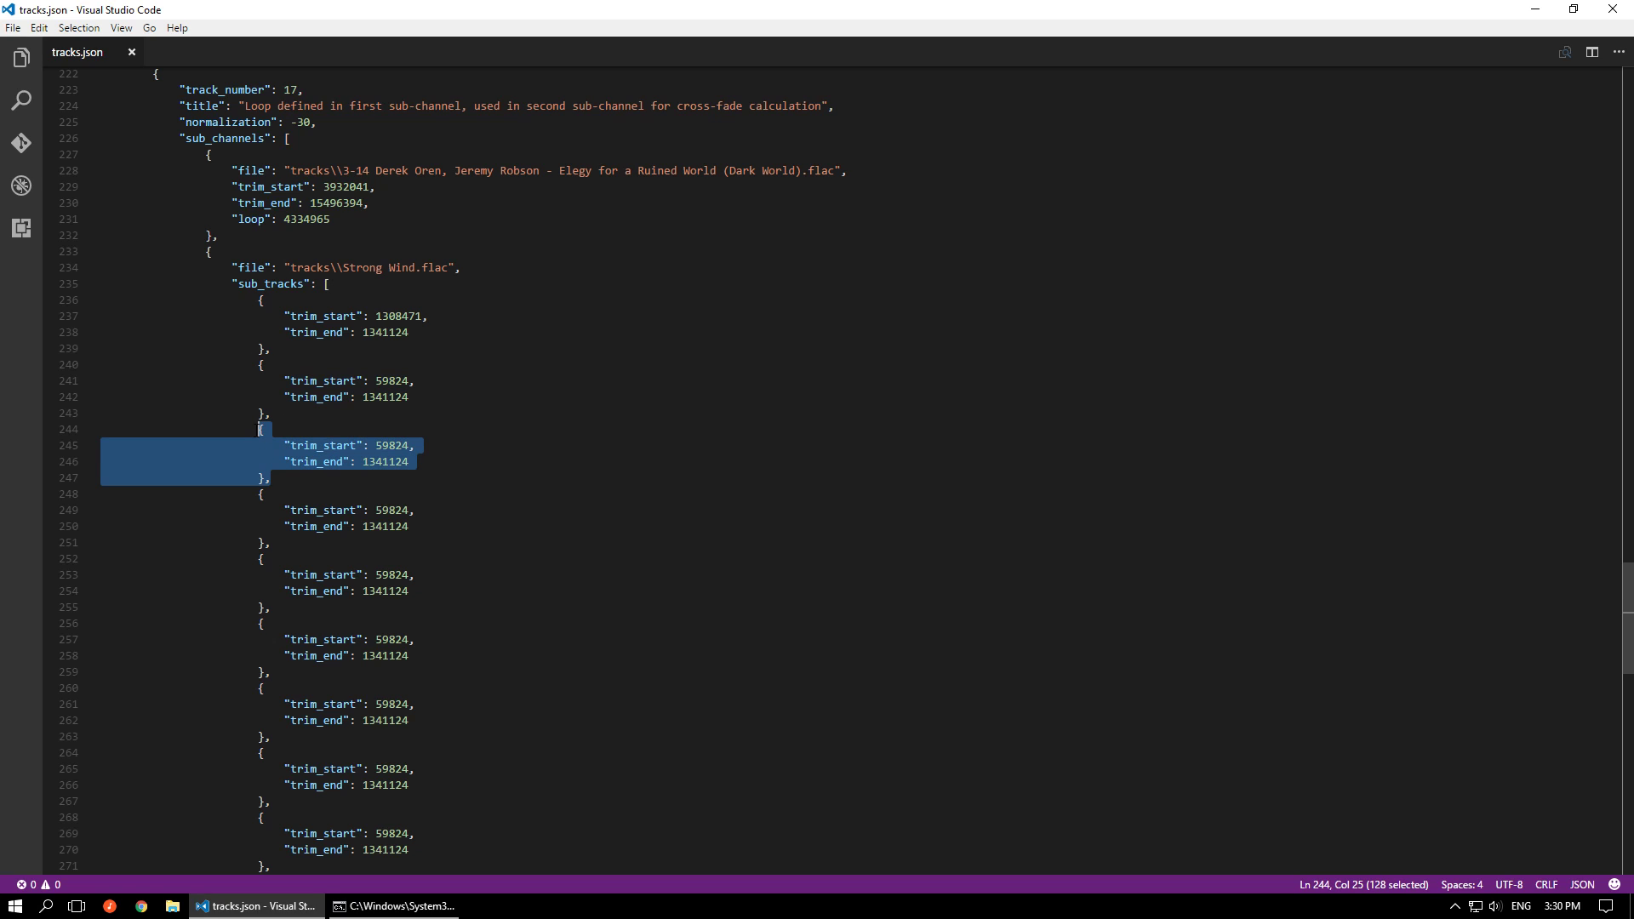
{"action": "left_click_drag", "start_coordinate": [277, 545], "coordinate": [192, 493]}
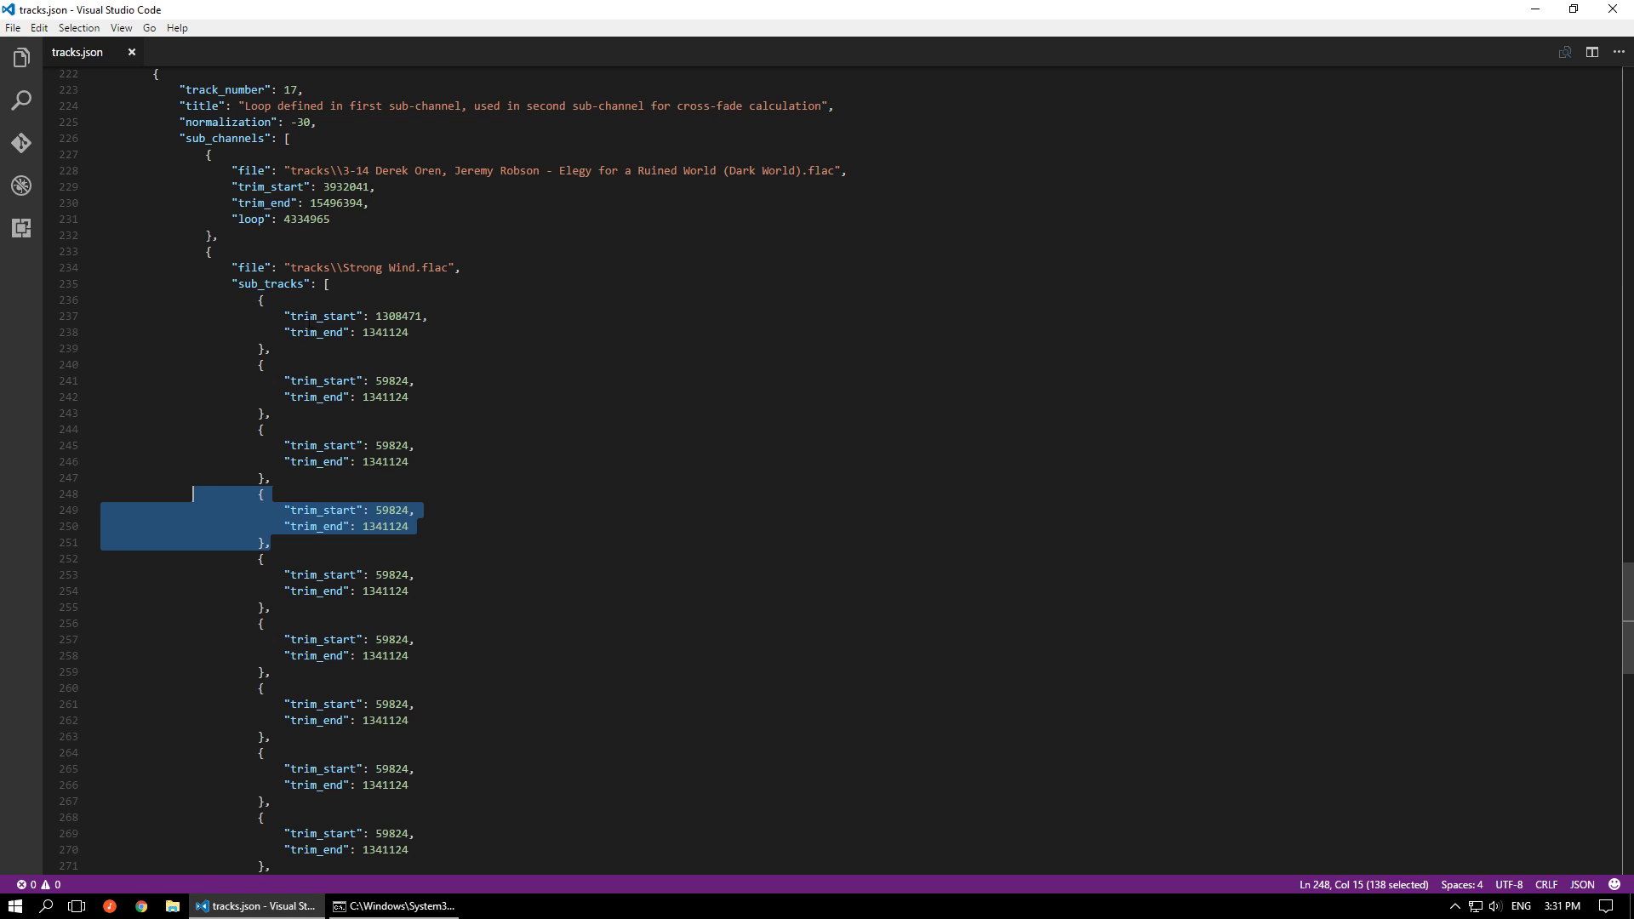
{"action": "scroll", "coordinate": [312, 316], "scroll_direction": "down", "scroll_amount": 4}
{"action": "left_click_drag", "start_coordinate": [271, 437], "coordinate": [201, 403]}
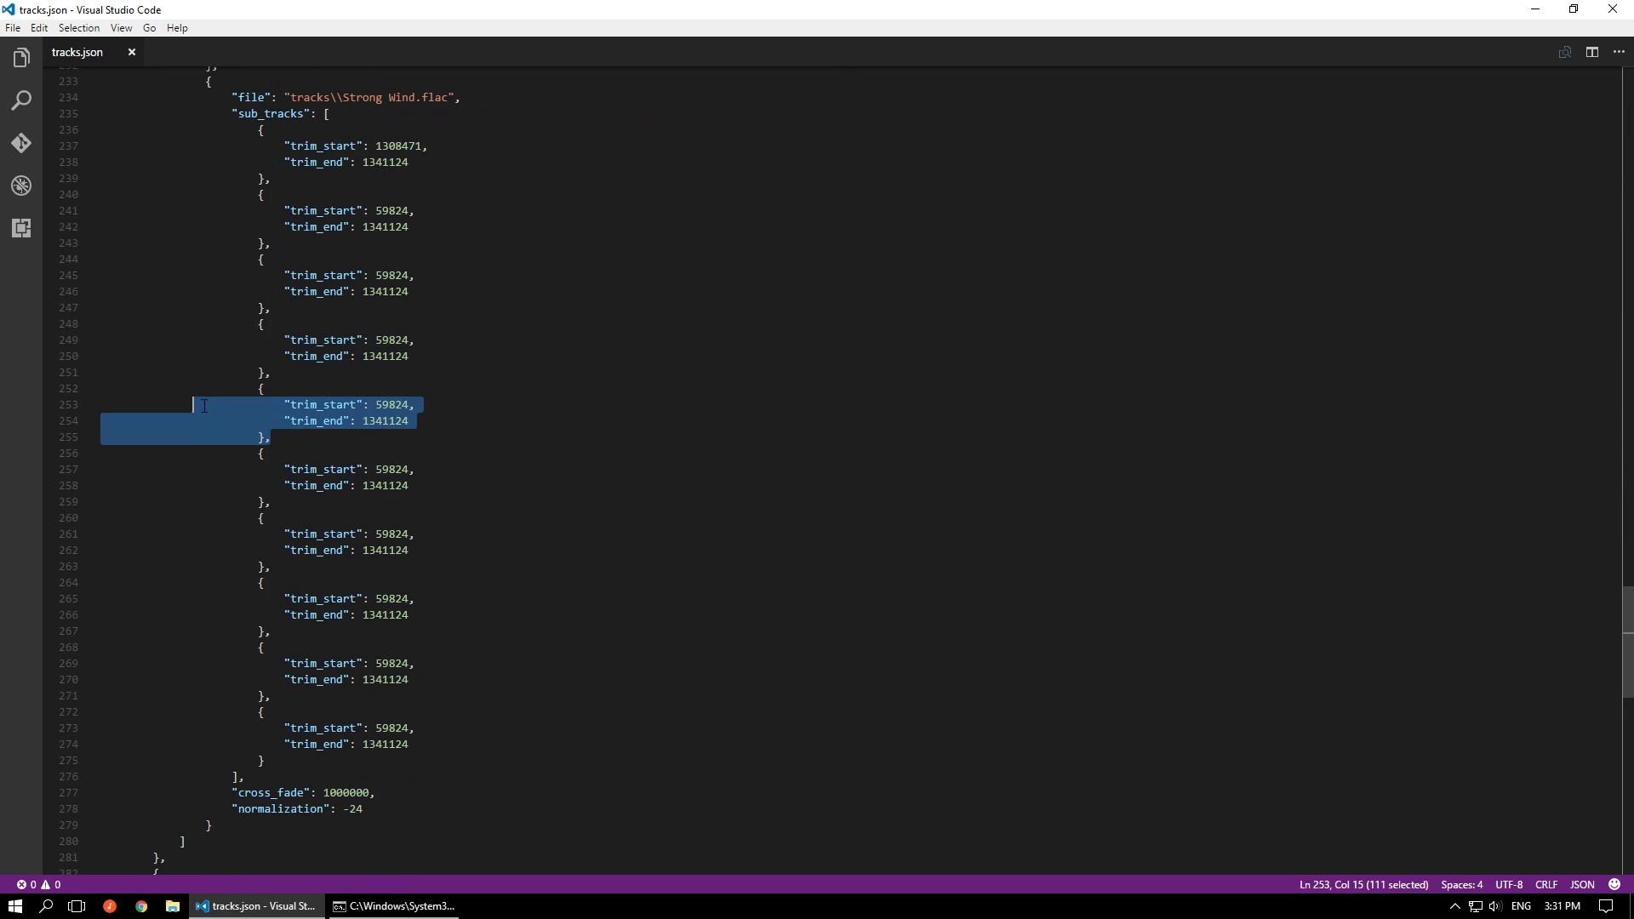
{"action": "left_click_drag", "start_coordinate": [273, 502], "coordinate": [220, 454]}
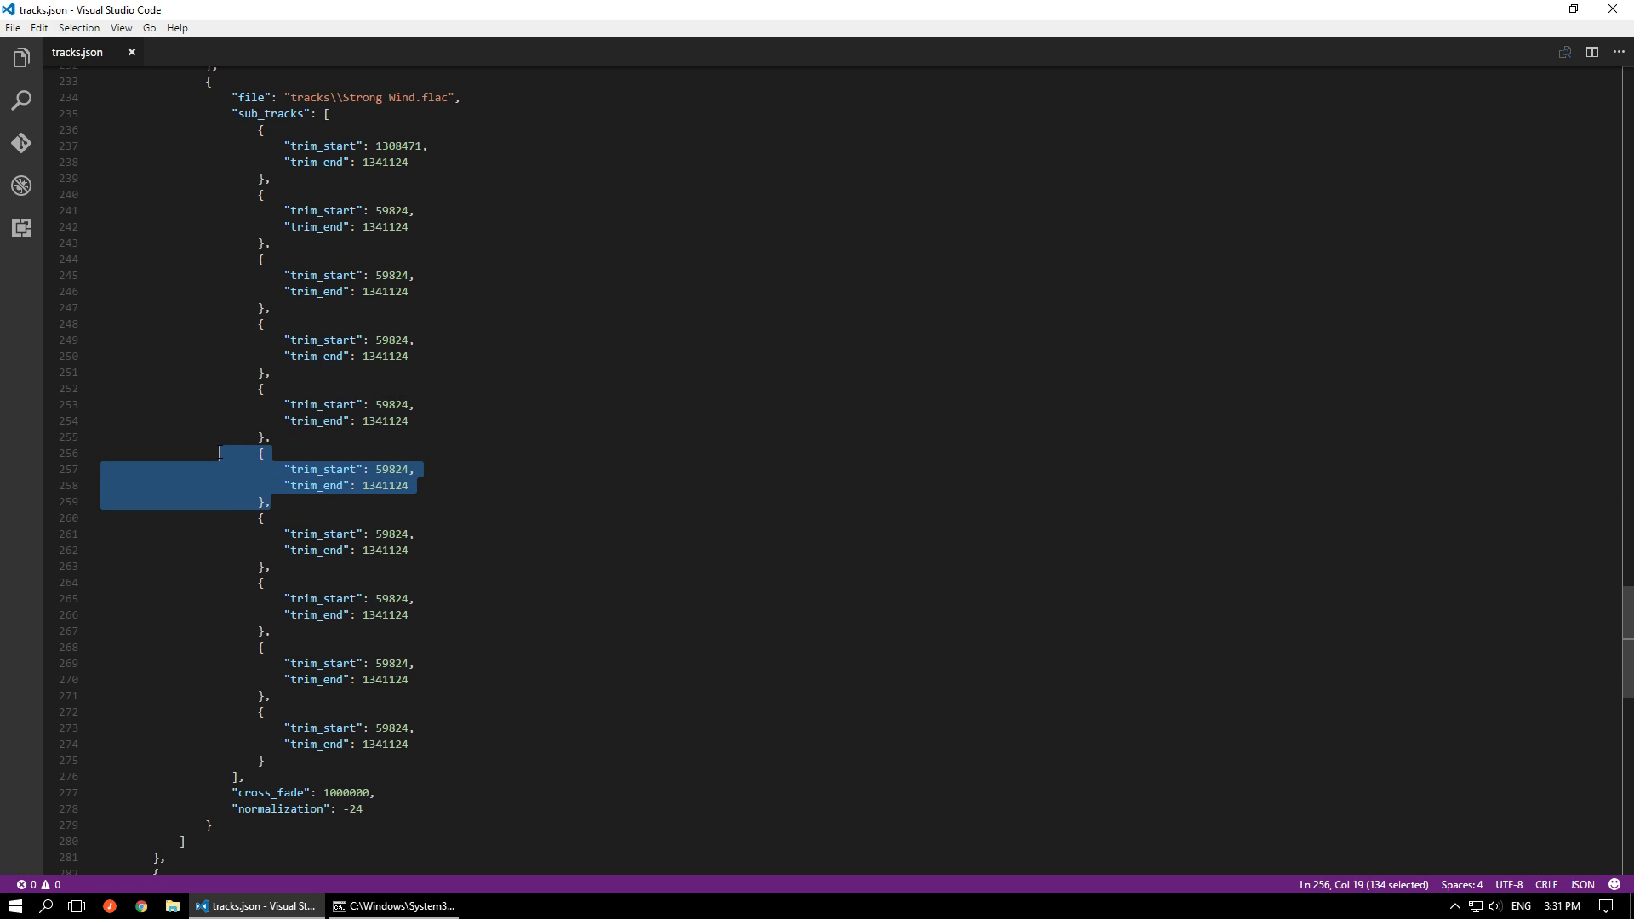
Point out the trim values of the fifth, sixth and seventh Strong Wind.flac sub-tracks by placing the cursor in them
{"action": "left_click", "coordinate": [369, 422]}
{"action": "left_click", "coordinate": [387, 469]}
{"action": "left_click", "coordinate": [384, 486]}
{"action": "left_click", "coordinate": [388, 534]}
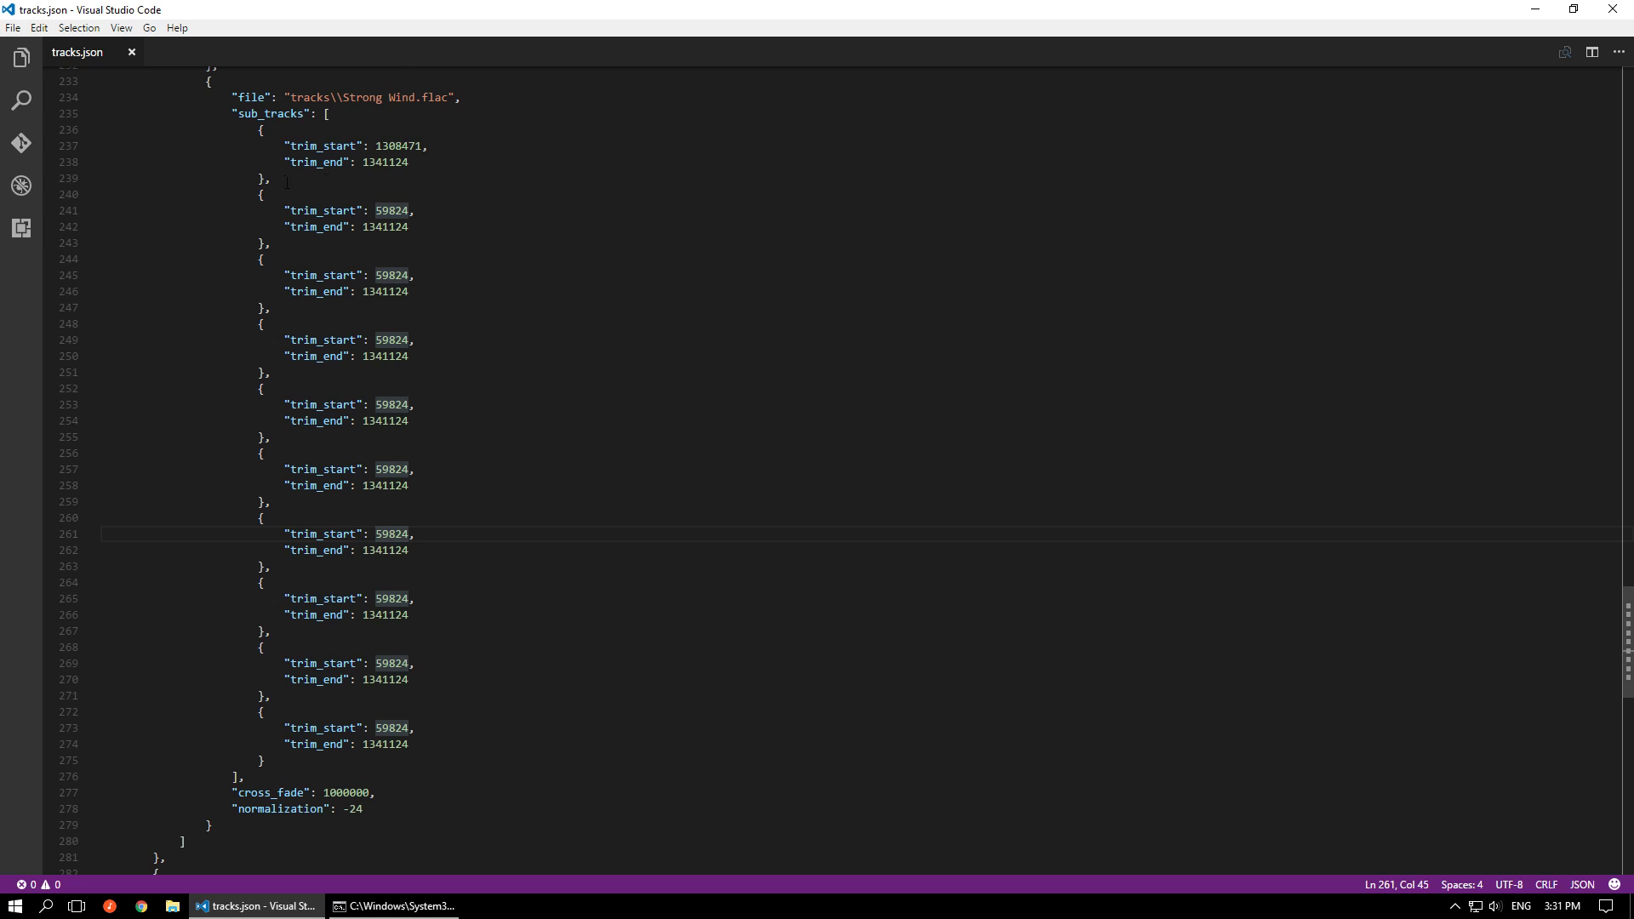
Highlight the first Strong Wind.flac sub-track block in track 17, and then the line that opens the sub_tracks list
{"action": "left_click_drag", "start_coordinate": [314, 180], "coordinate": [235, 136]}
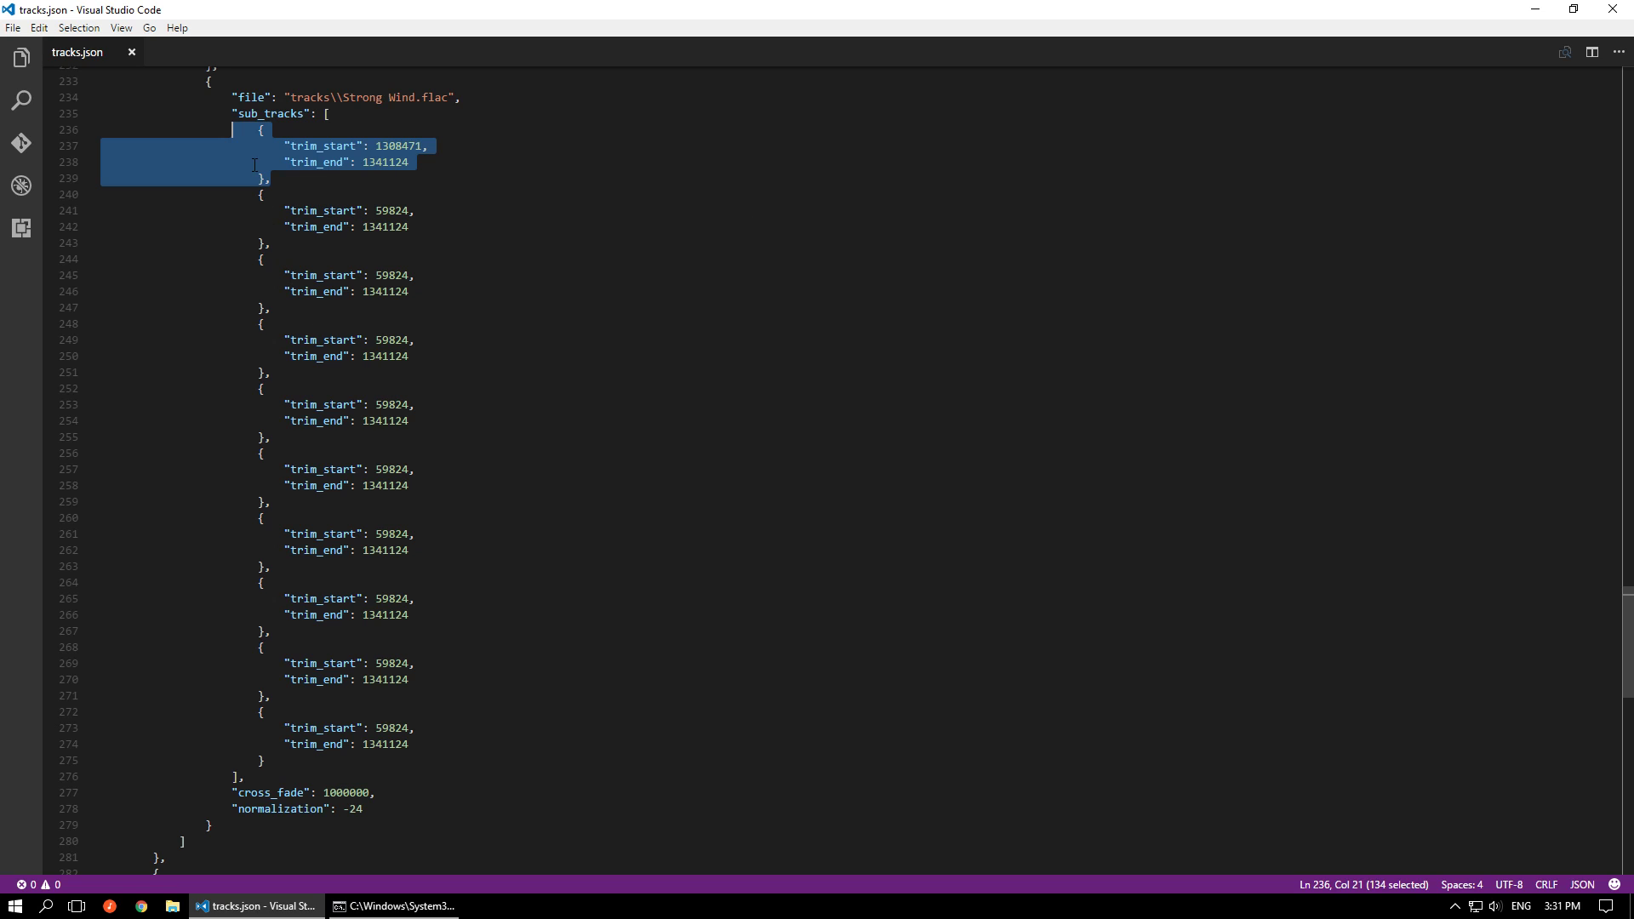
{"action": "left_click", "coordinate": [252, 127]}
{"action": "left_click_drag", "start_coordinate": [231, 113], "coordinate": [330, 114]}
{"action": "scroll", "coordinate": [330, 114], "scroll_direction": "up", "scroll_amount": 3}
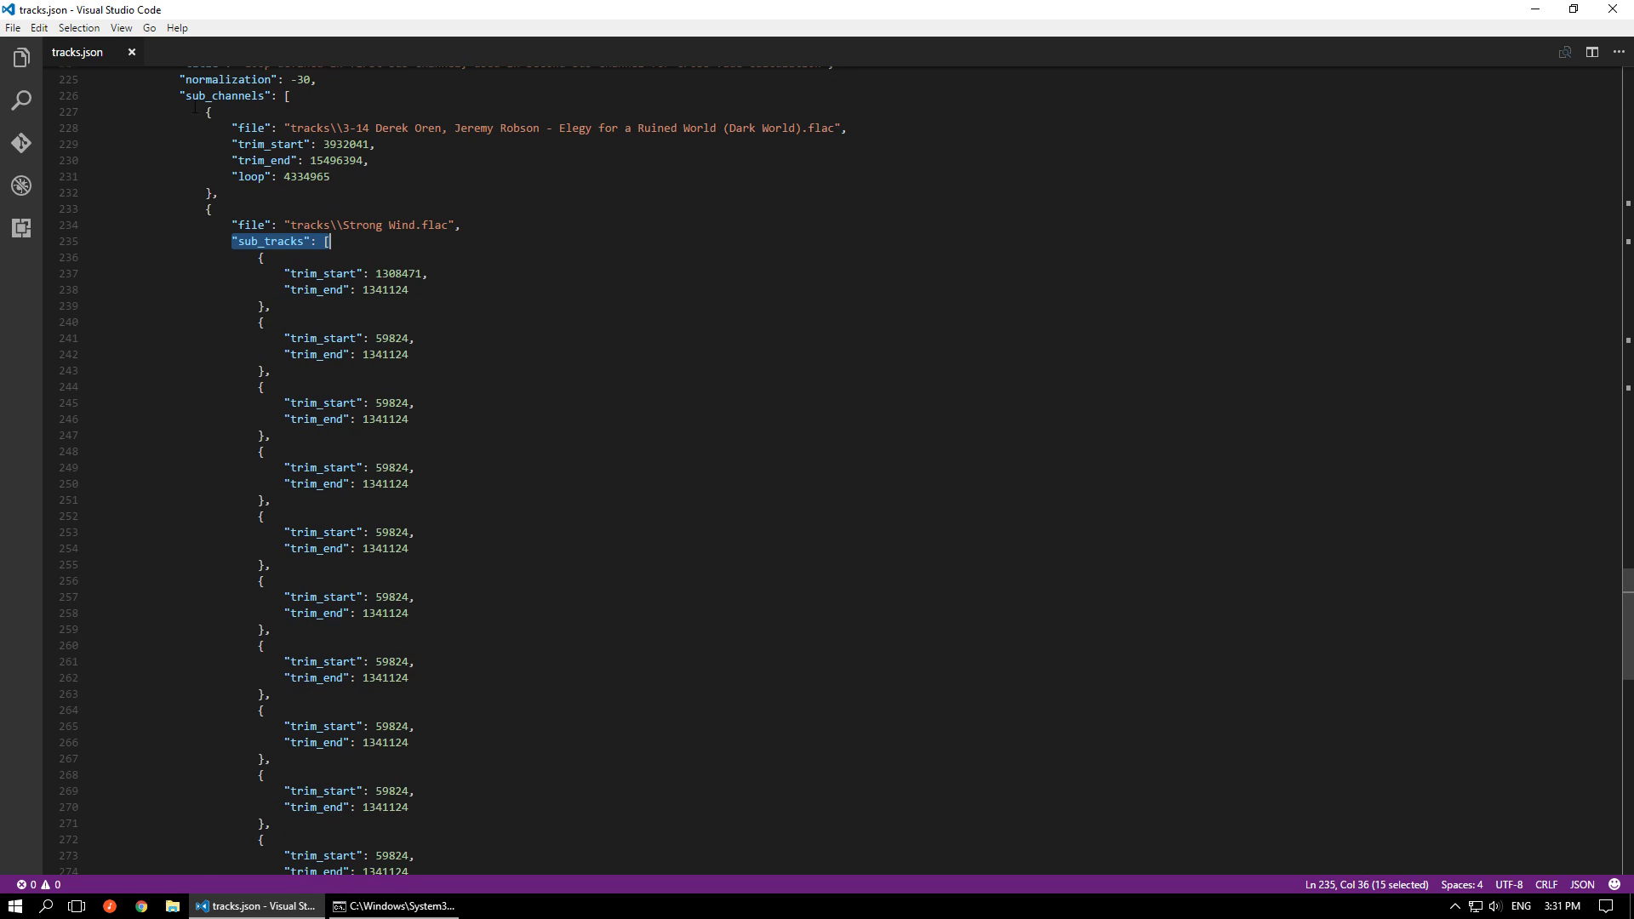
Highlight the whole sub_tracks list, and compare the first sub-channel's file and trim lines with the first sub-track's trim lines
{"action": "left_click_drag", "start_coordinate": [226, 242], "coordinate": [167, 478]}
{"action": "left_click_drag", "start_coordinate": [509, 446], "coordinate": [509, 266]}
{"action": "scroll", "coordinate": [400, 449], "scroll_direction": "up", "scroll_amount": 10}
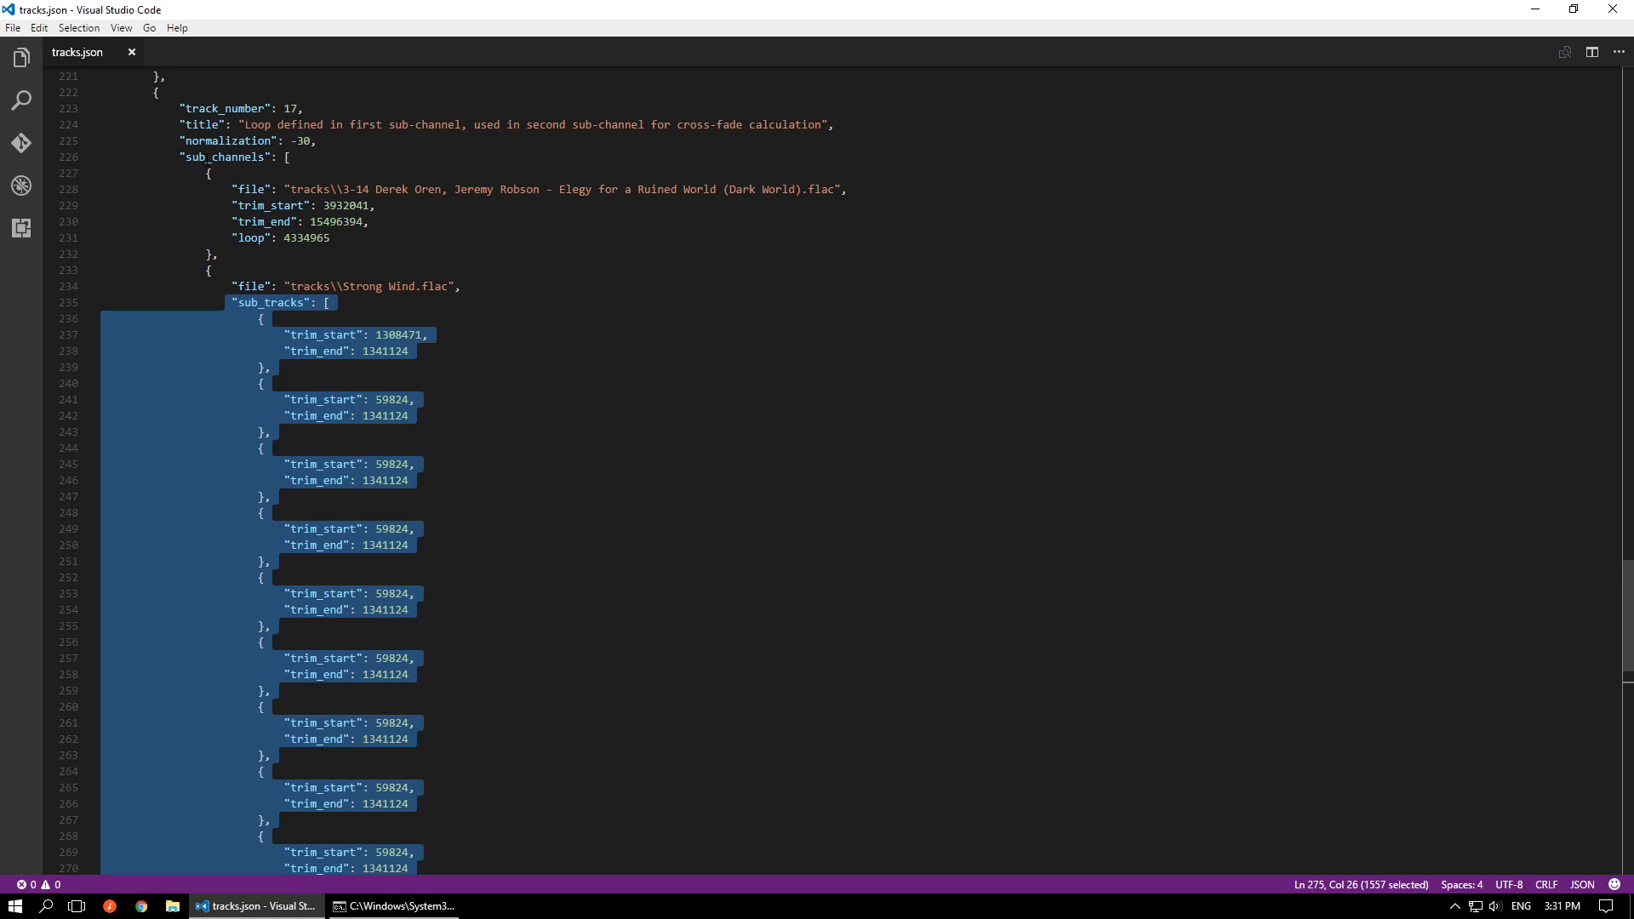
{"action": "left_click_drag", "start_coordinate": [231, 189], "coordinate": [369, 221]}
{"action": "left_click_drag", "start_coordinate": [409, 351], "coordinate": [264, 335]}
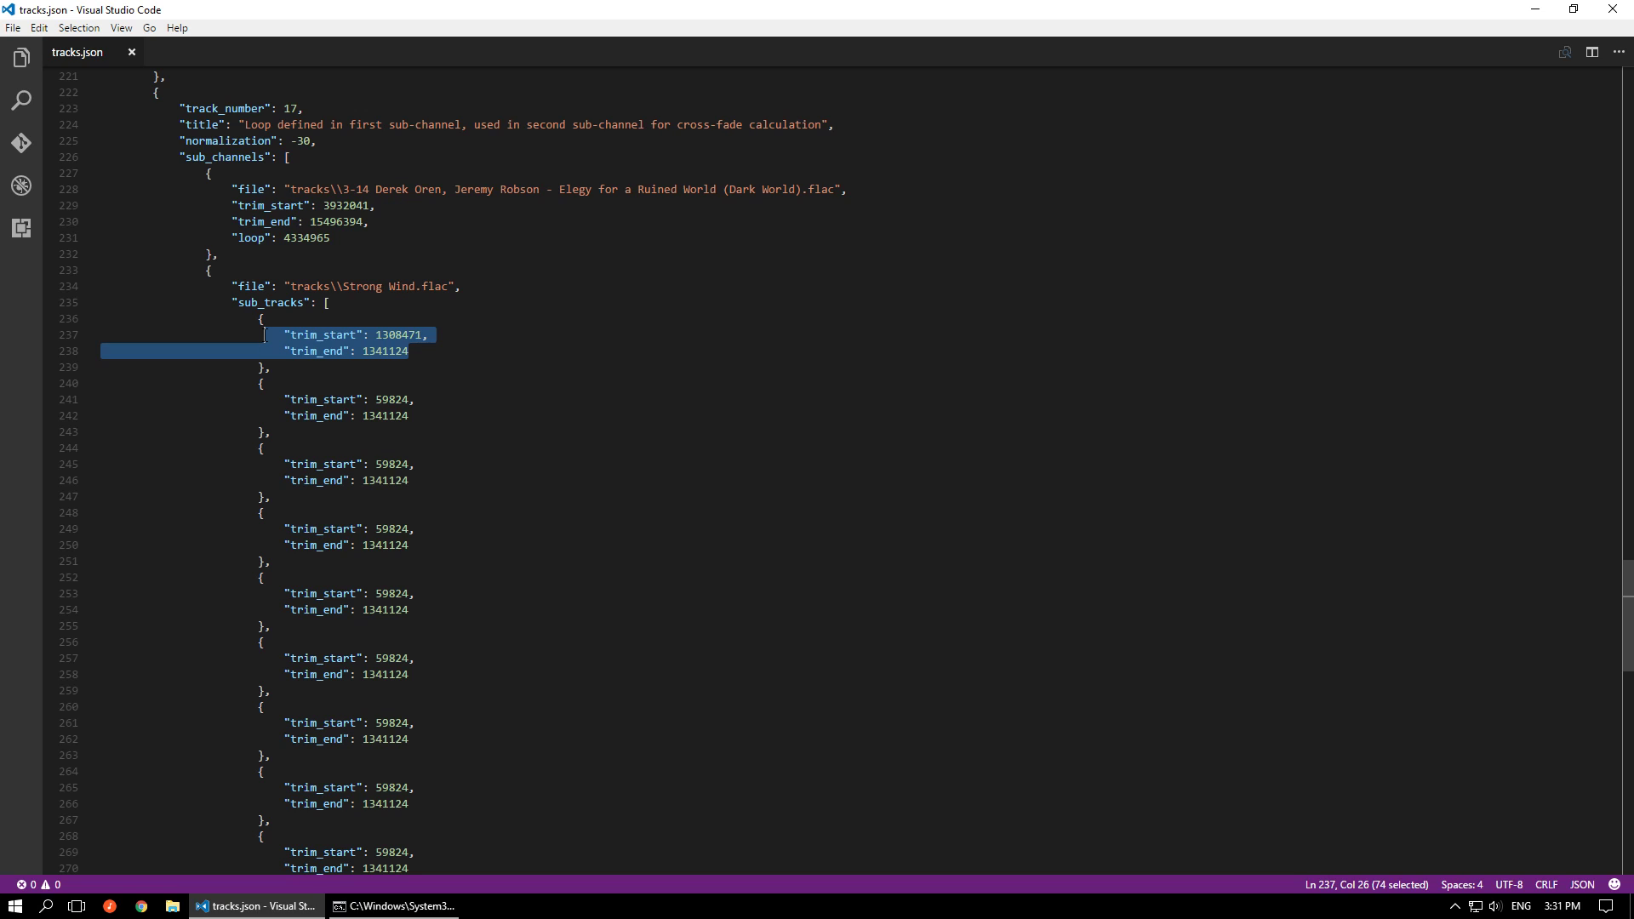
Review the Strong Wind.flac sub-tracks and highlight the cross_fade and normalization lines that follow them
{"action": "scroll", "coordinate": [264, 335], "scroll_direction": "down", "scroll_amount": 3}
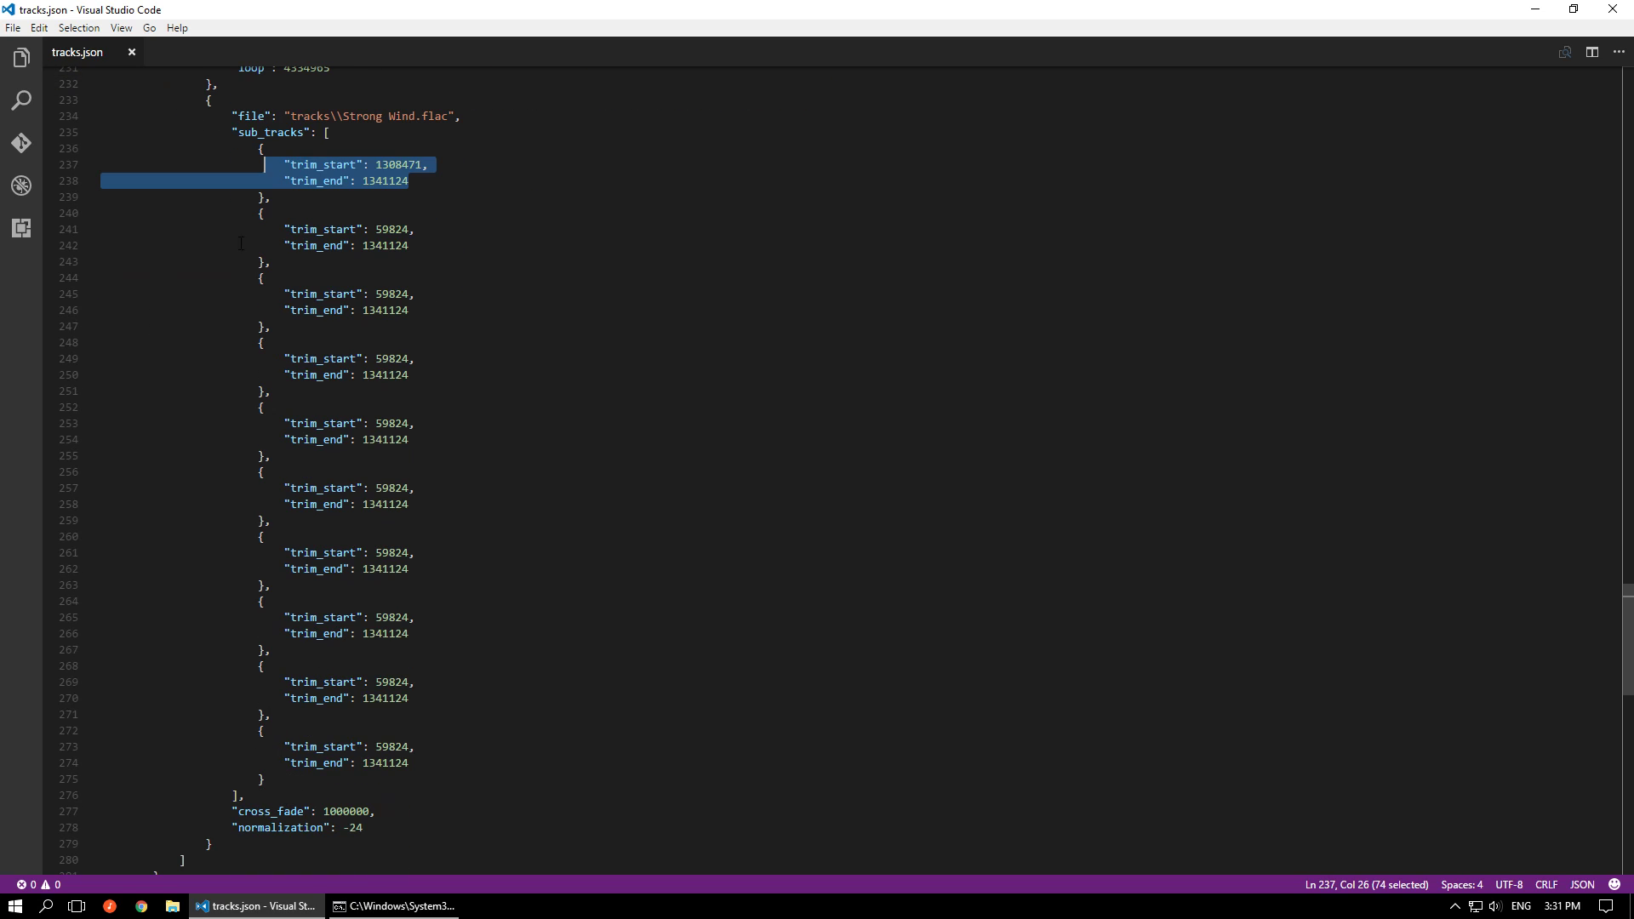
{"action": "scroll", "coordinate": [436, 251], "scroll_direction": "down", "scroll_amount": 4}
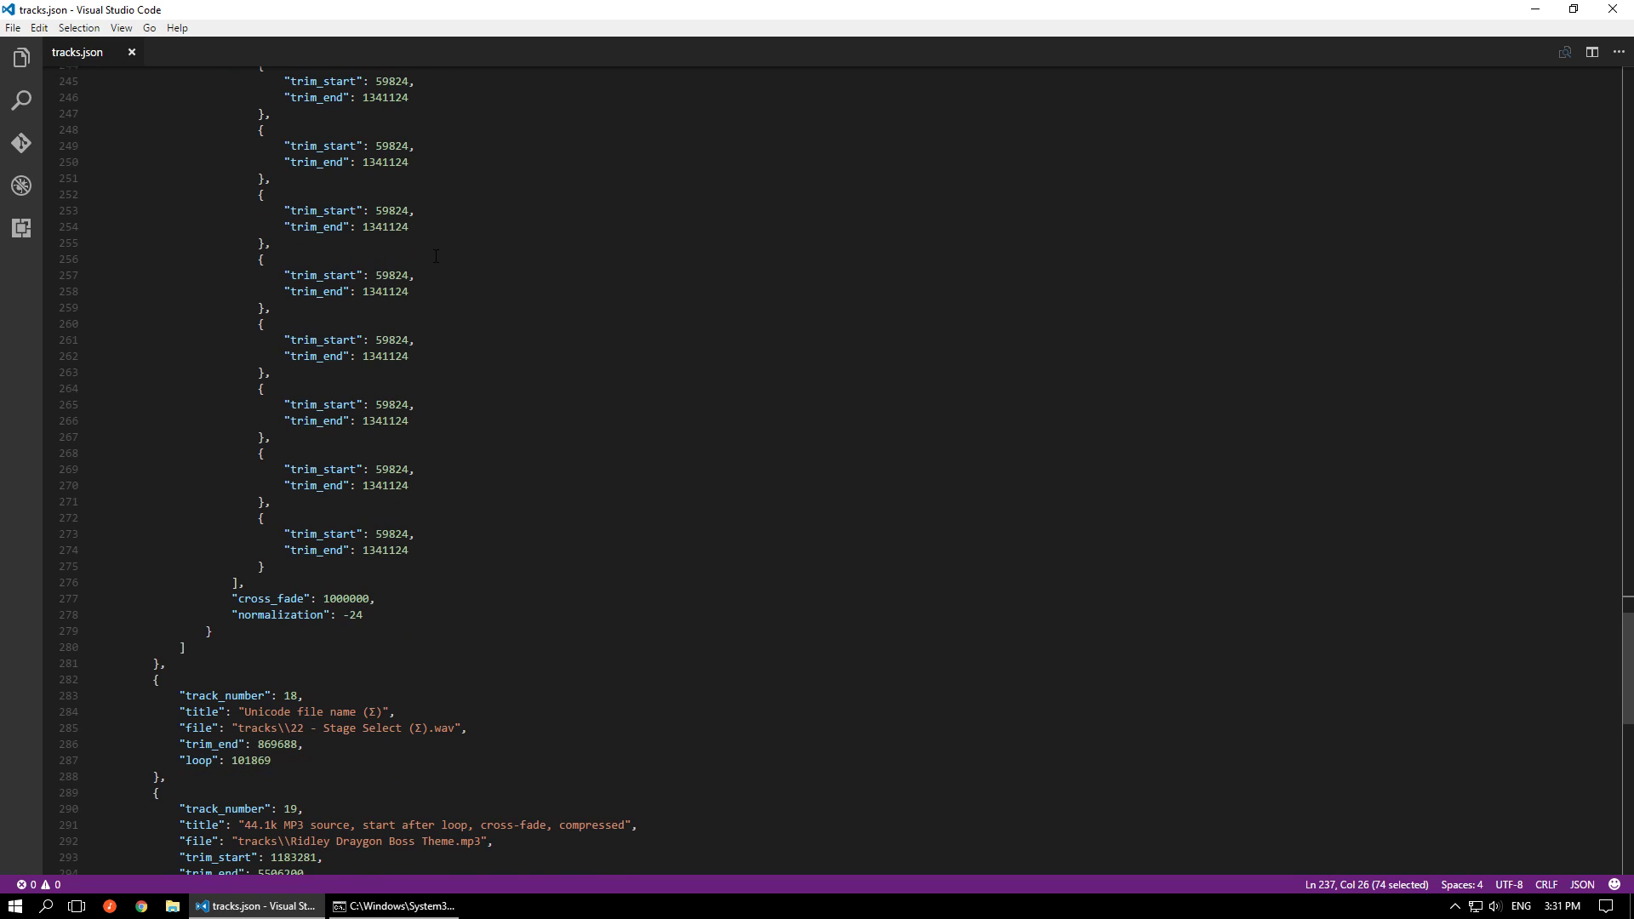
{"action": "scroll", "coordinate": [436, 256], "scroll_direction": "up", "scroll_amount": 4}
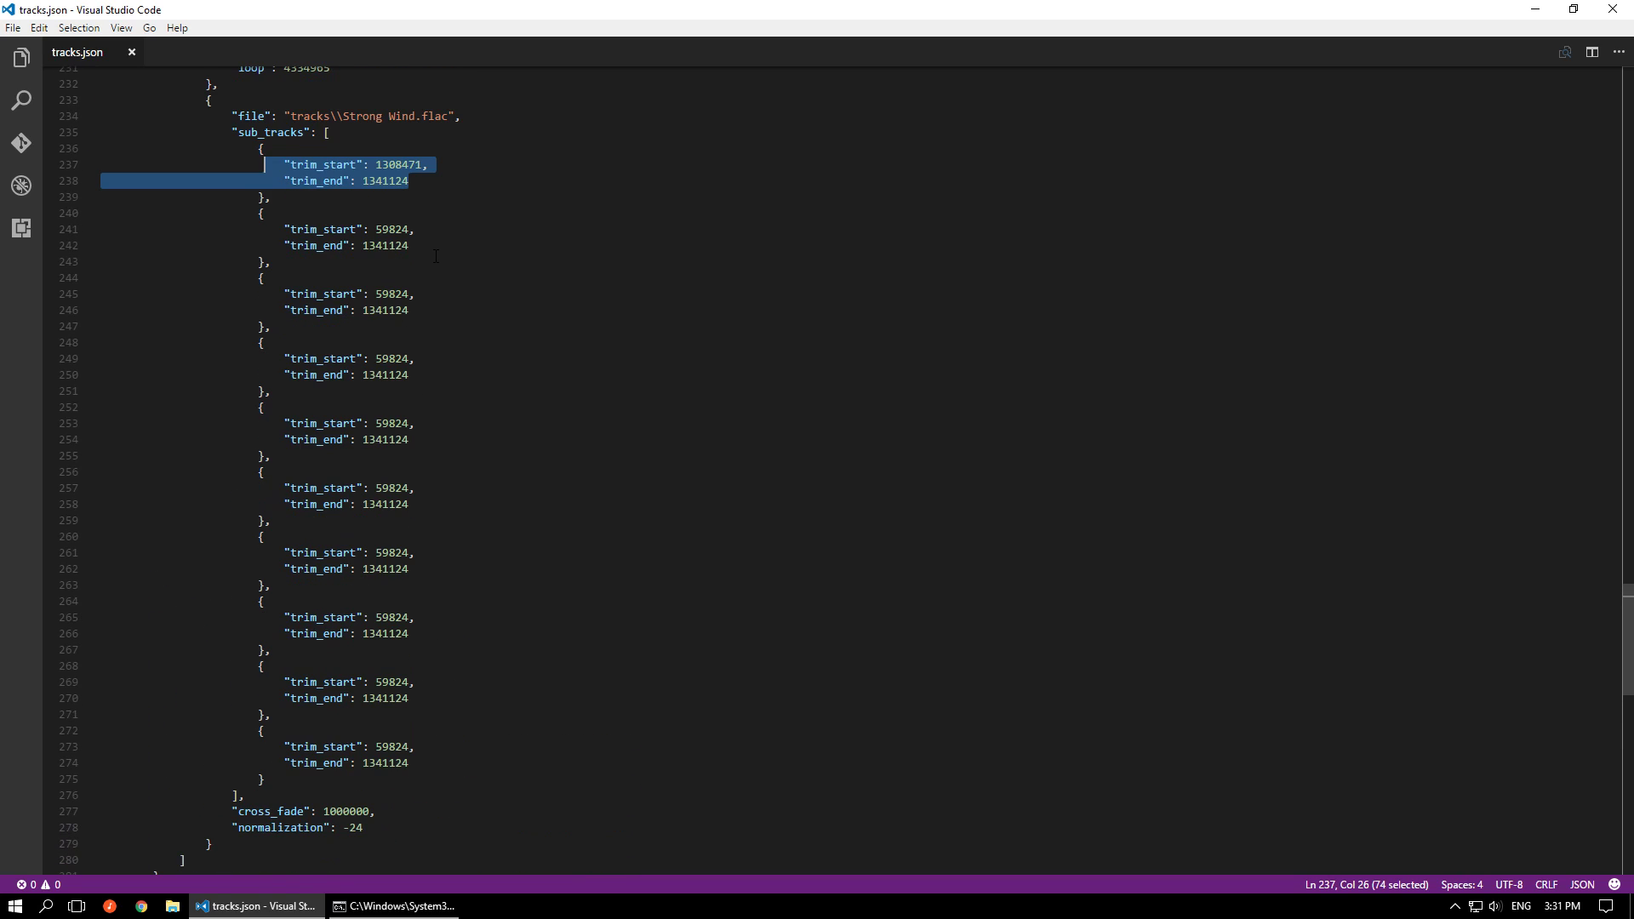
{"action": "scroll", "coordinate": [435, 256], "scroll_direction": "up", "scroll_amount": 1}
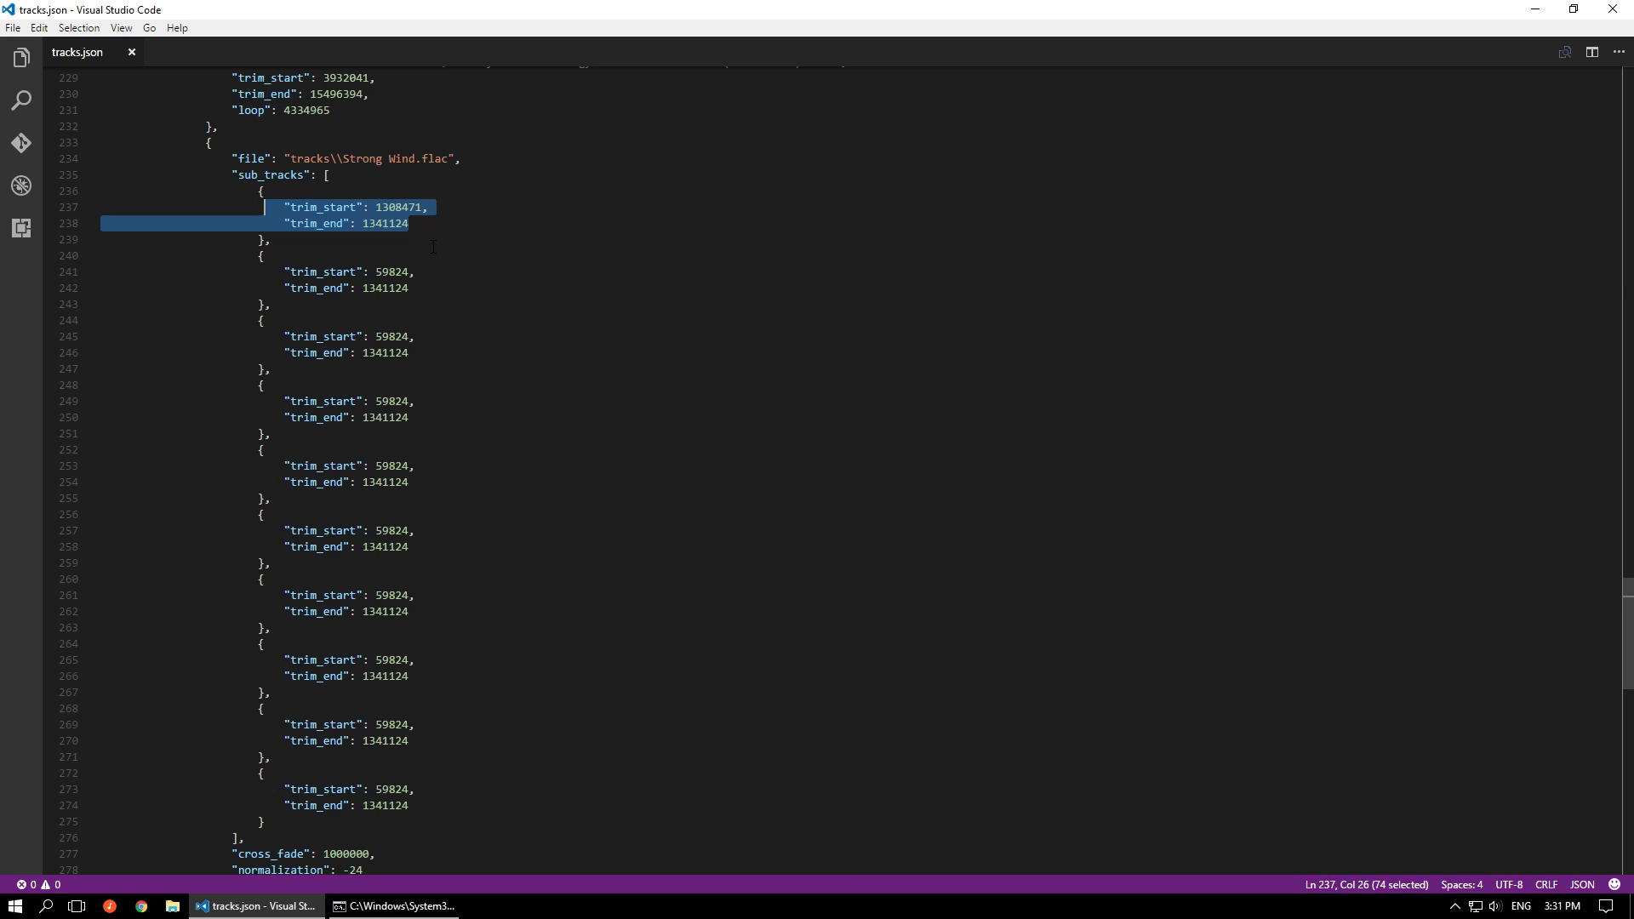
{"action": "left_click", "coordinate": [247, 839]}
{"action": "left_click_drag", "start_coordinate": [233, 854], "coordinate": [379, 563]}
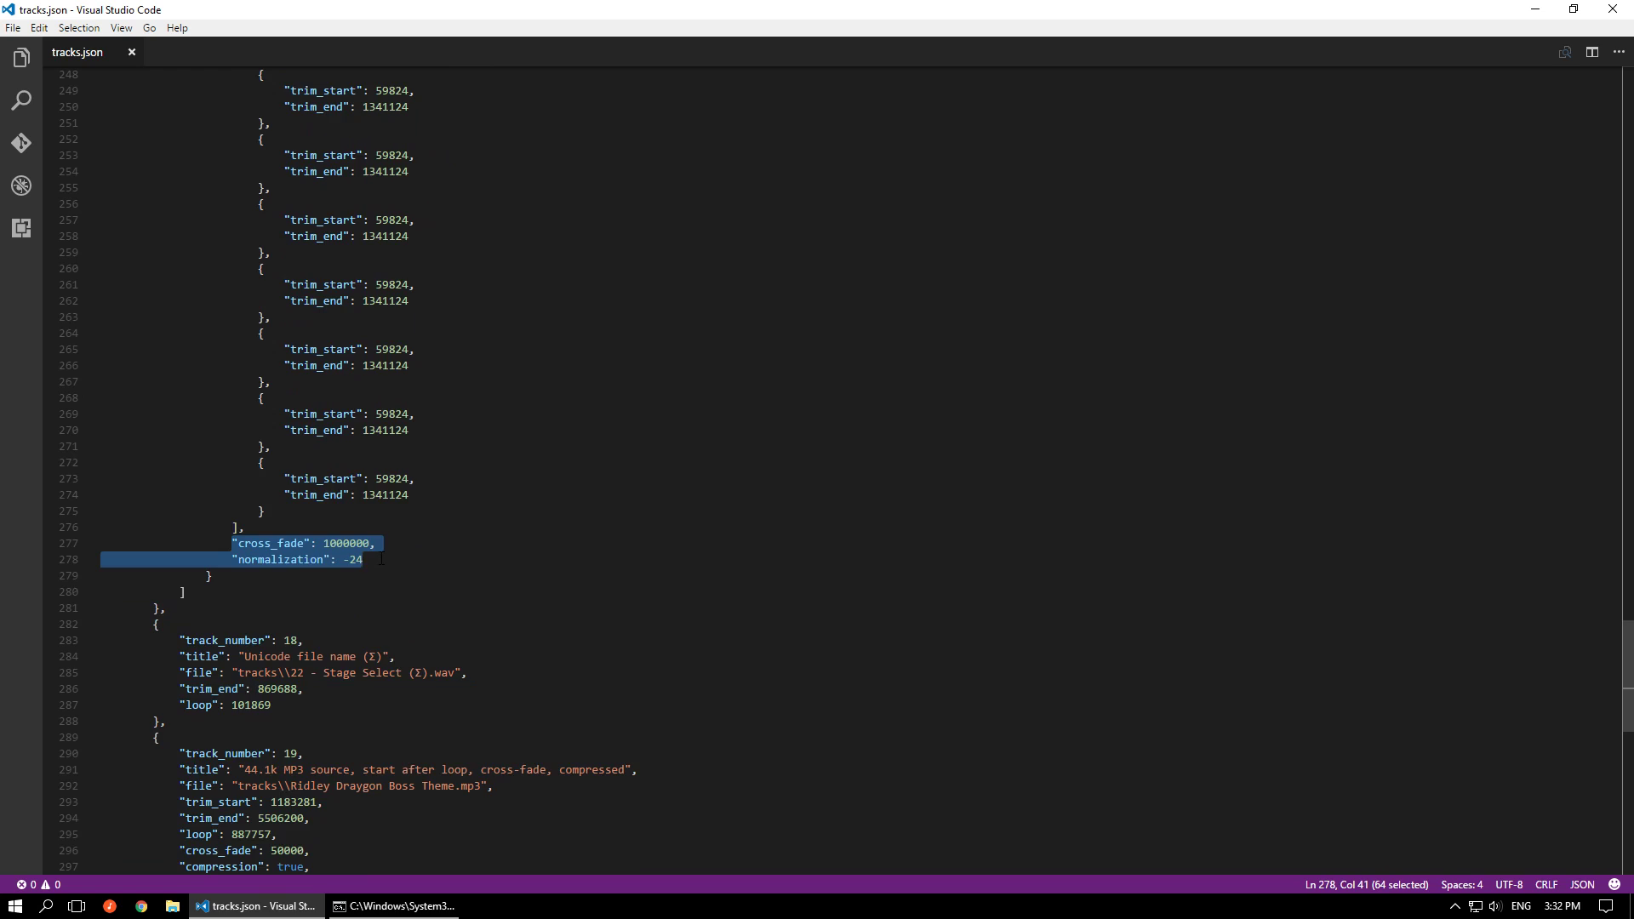
{"action": "scroll", "coordinate": [380, 559], "scroll_direction": "up", "scroll_amount": 4}
{"action": "left_click", "coordinate": [383, 733]}
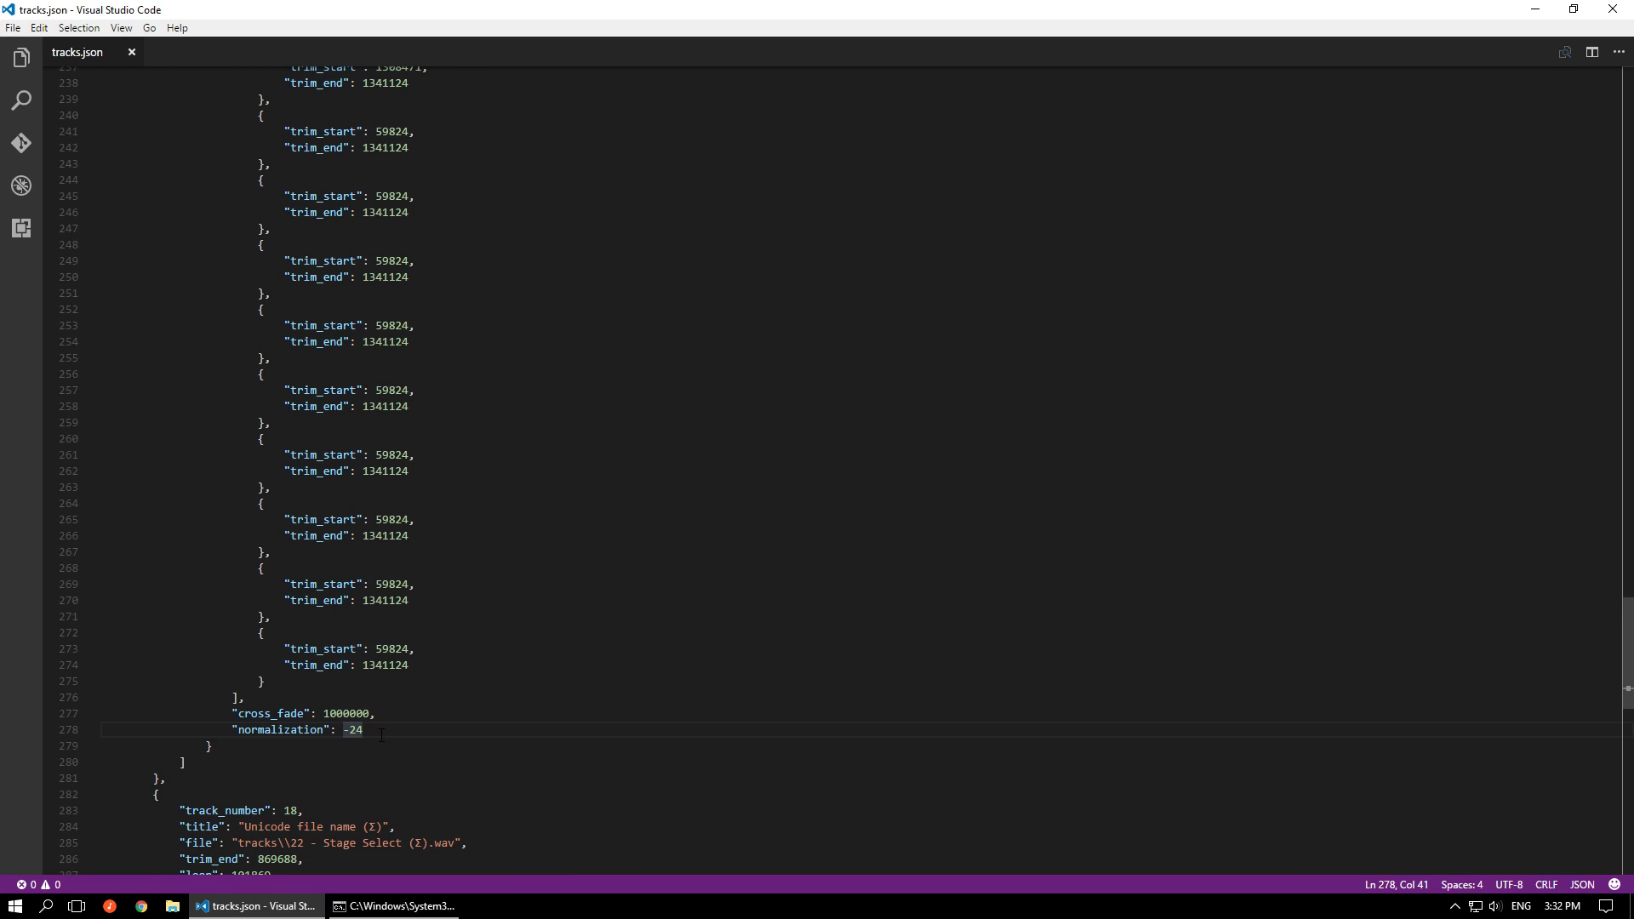
Highlight track 17's own normalization line, and then the second sub-channel's normalization line to show its description
{"action": "scroll", "coordinate": [395, 726], "scroll_direction": "up", "scroll_amount": 3}
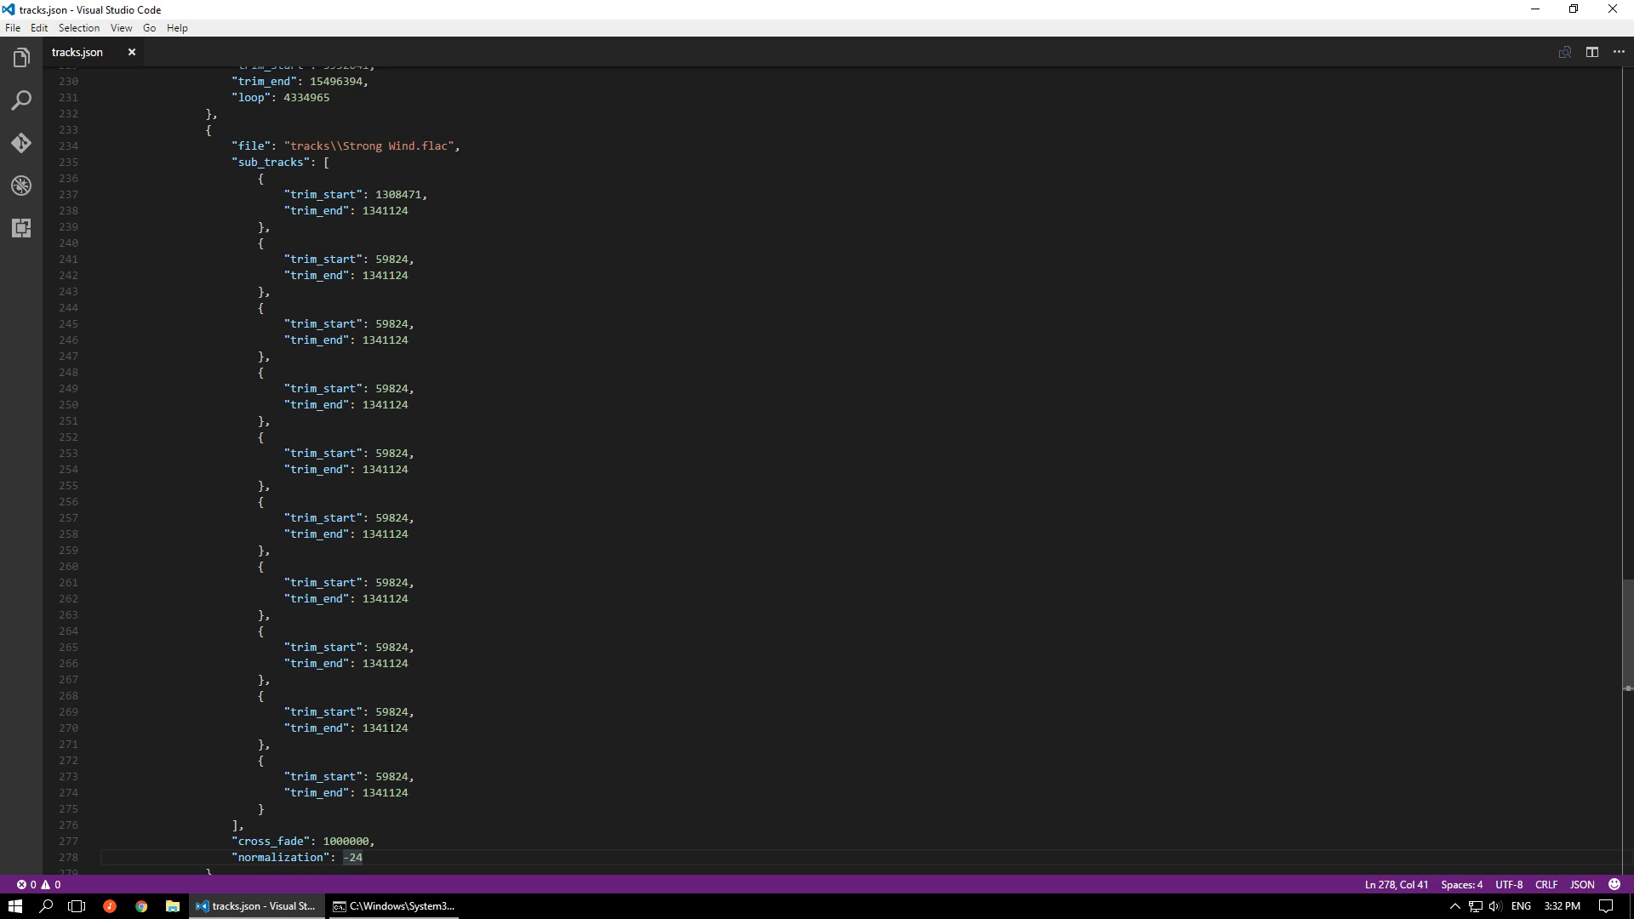
{"action": "scroll", "coordinate": [390, 723], "scroll_direction": "up", "scroll_amount": 4}
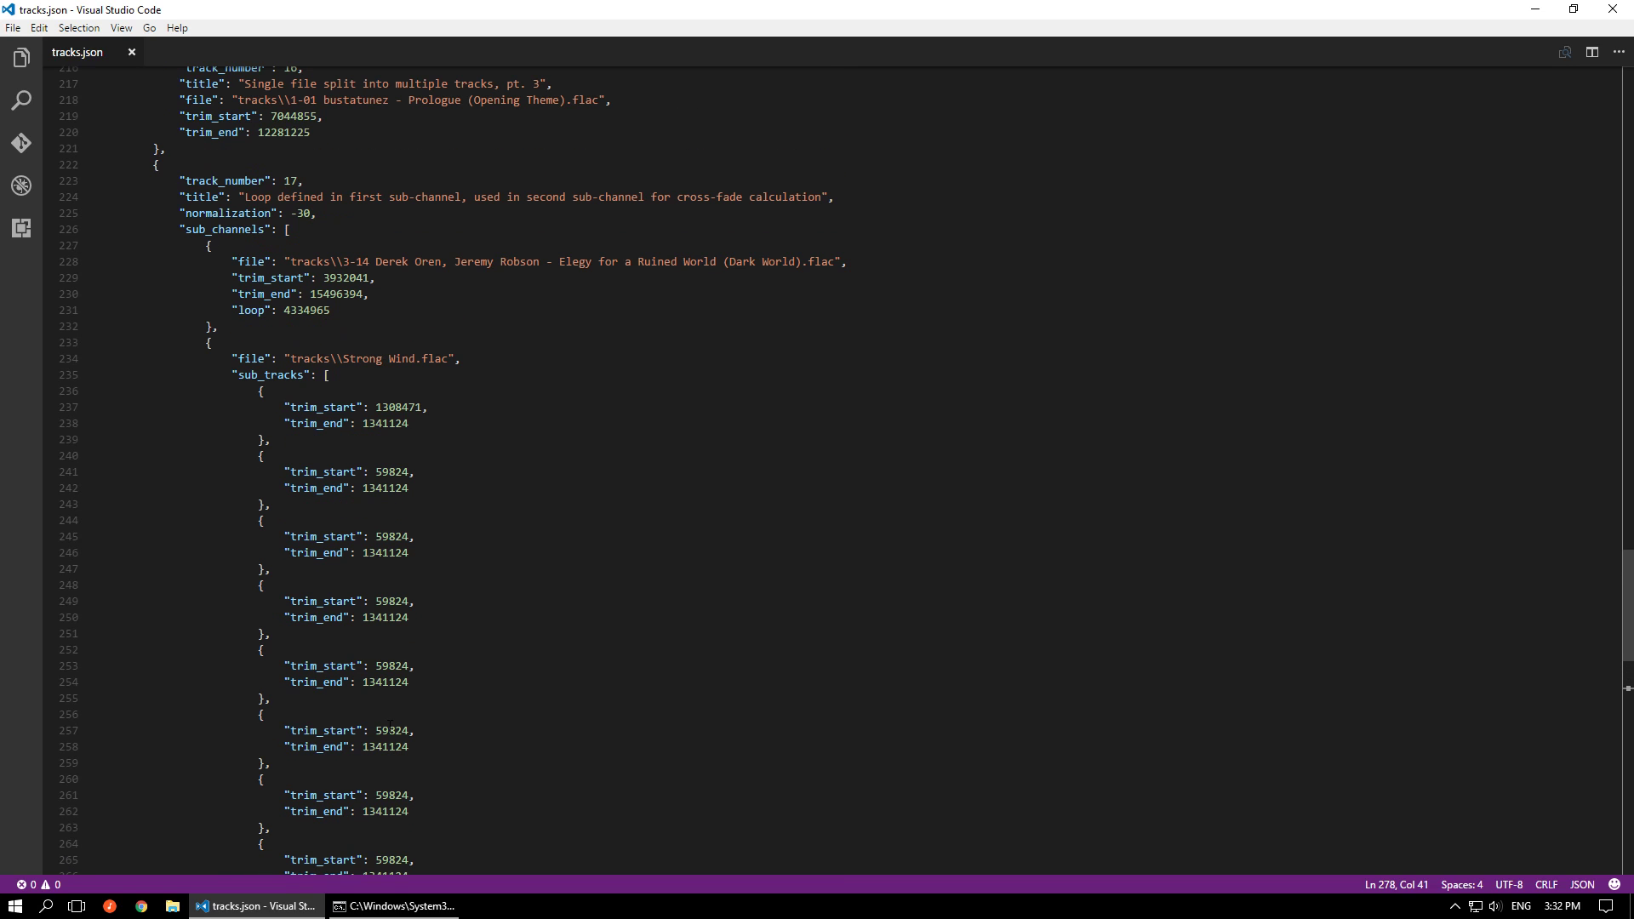
{"action": "left_click_drag", "start_coordinate": [331, 213], "coordinate": [180, 214]}
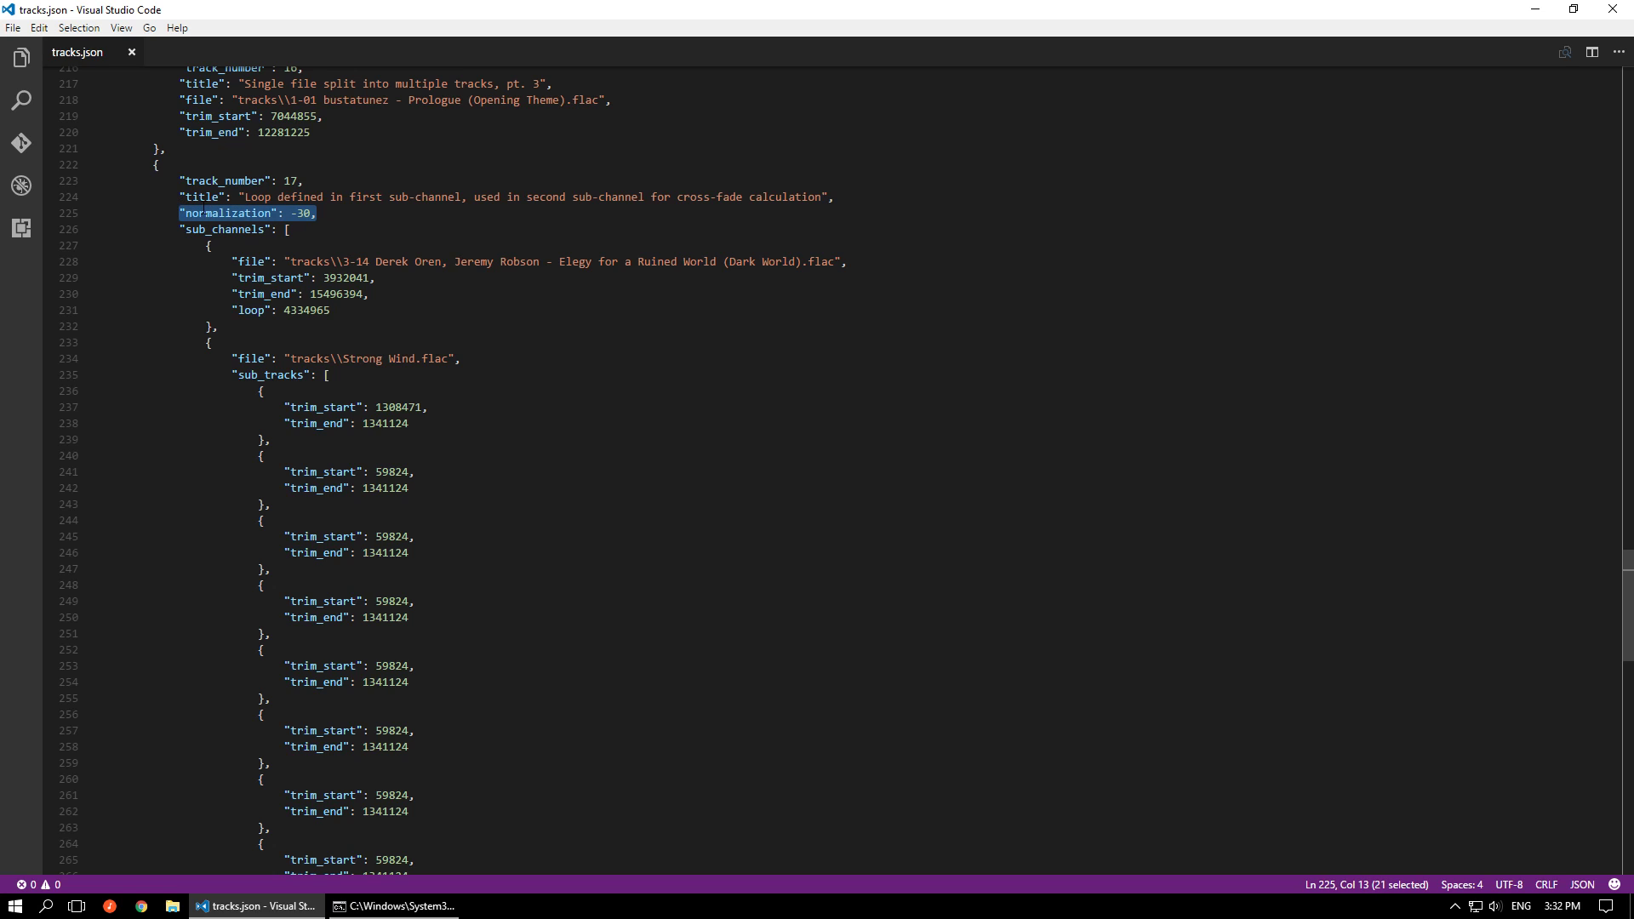
{"action": "scroll", "coordinate": [395, 458], "scroll_direction": "down", "scroll_amount": 6}
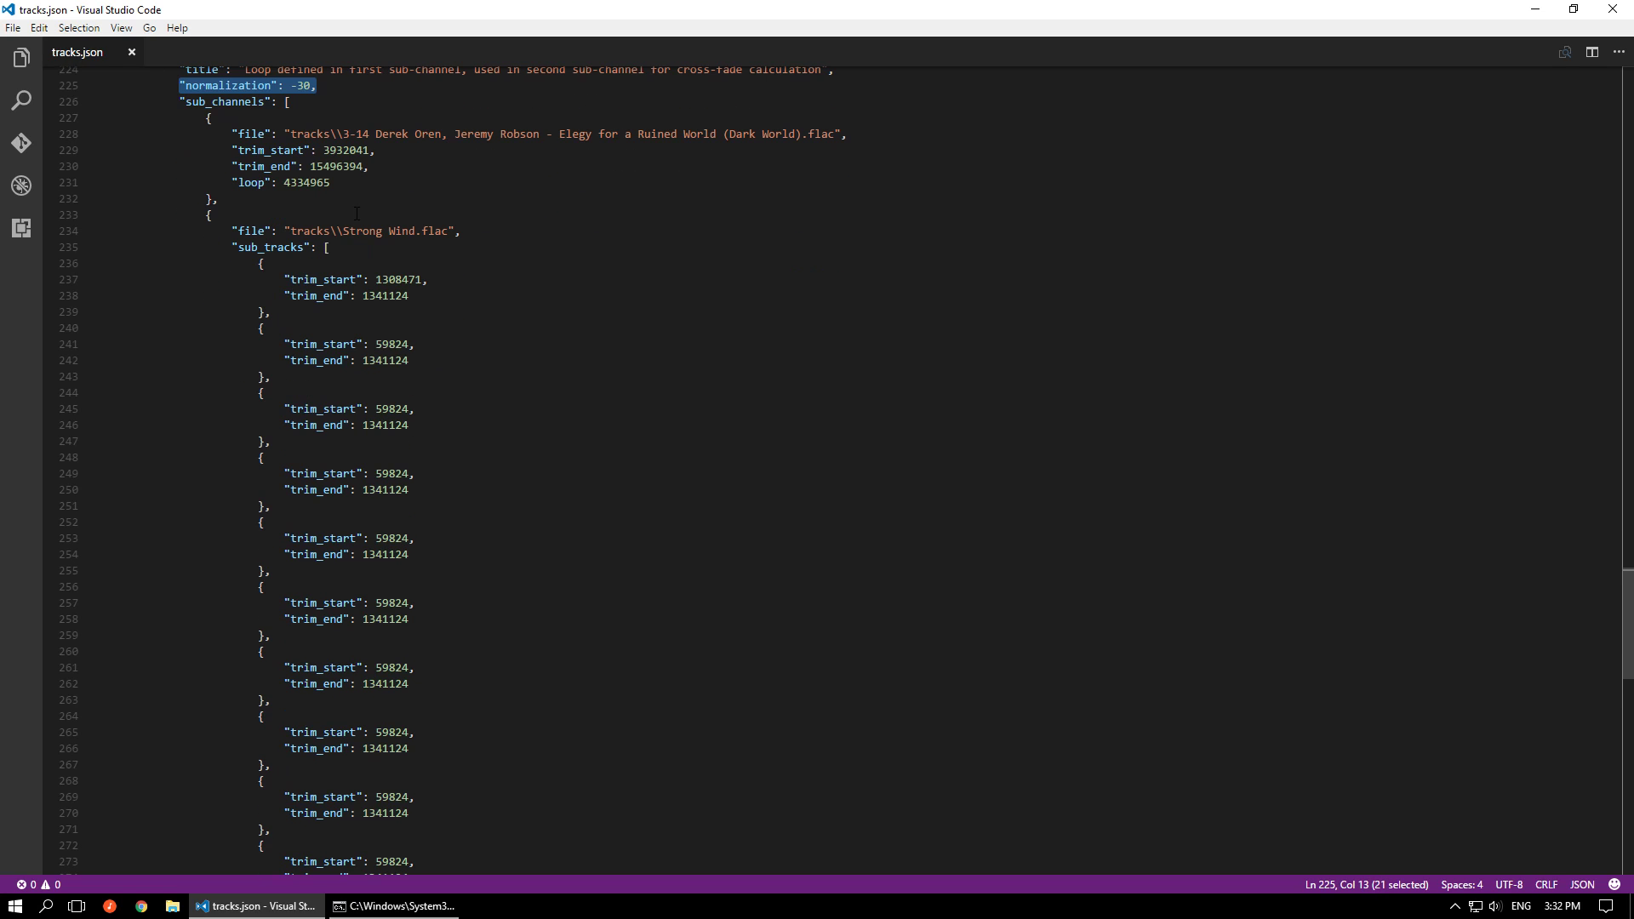
{"action": "left_click_drag", "start_coordinate": [370, 776], "coordinate": [231, 773]}
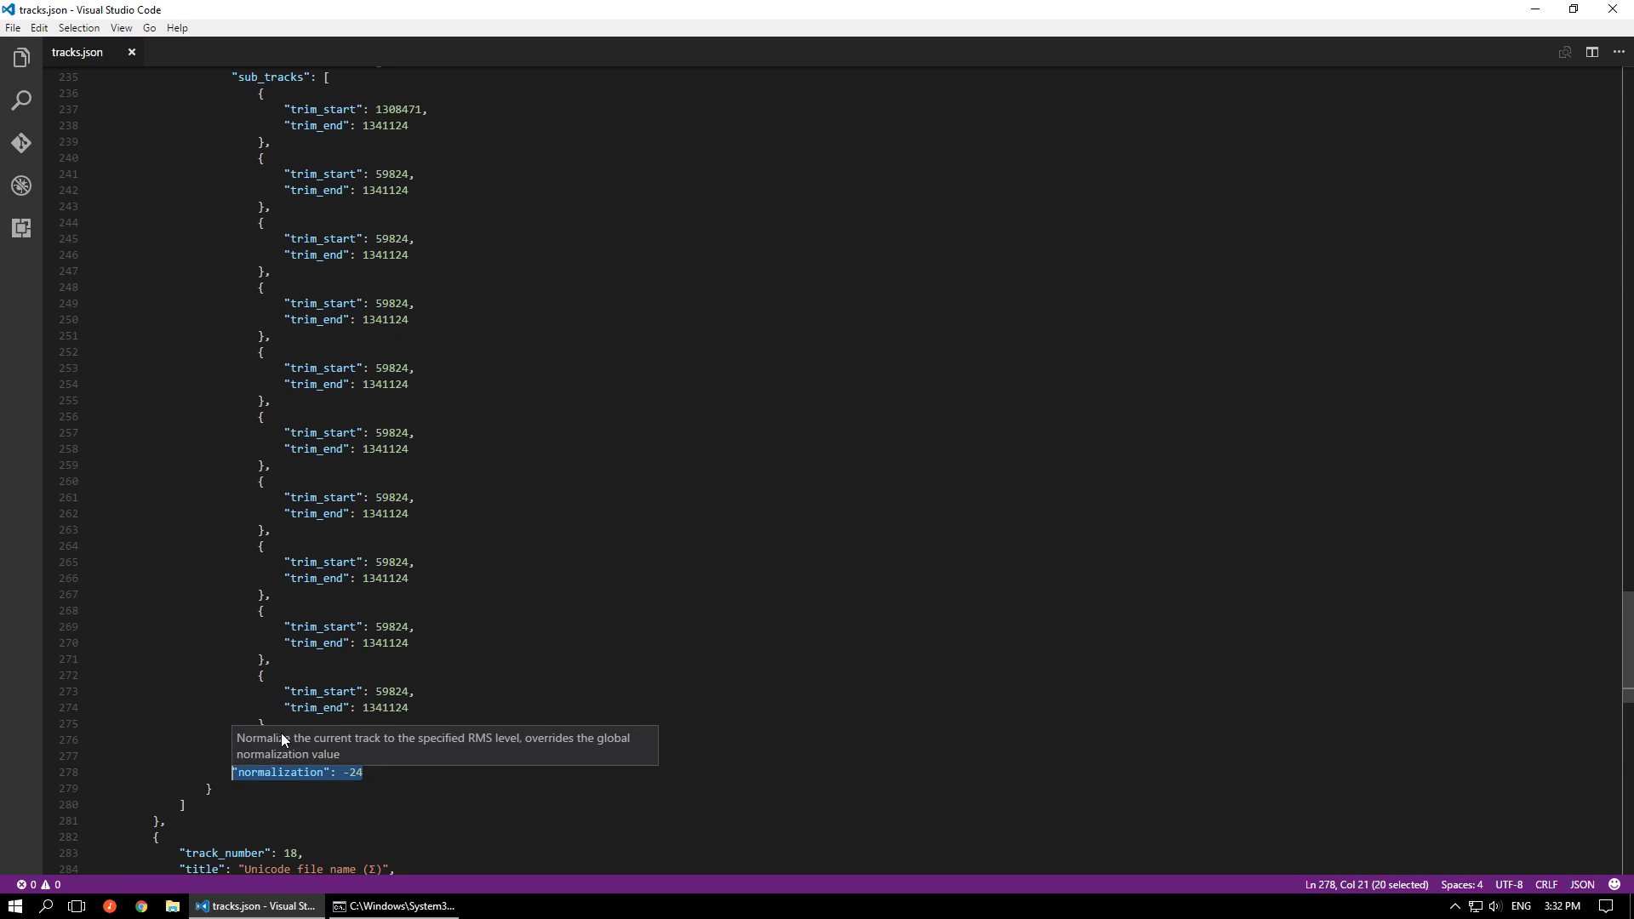
Place the cursor alternately in the Strong Wind.flac and Elegy for a Ruined World file lines to compare track 17's two sub-channels
{"action": "scroll", "coordinate": [284, 733], "scroll_direction": "up", "scroll_amount": 1}
{"action": "scroll", "coordinate": [284, 733], "scroll_direction": "up", "scroll_amount": 2}
{"action": "scroll", "coordinate": [284, 732], "scroll_direction": "up", "scroll_amount": 3}
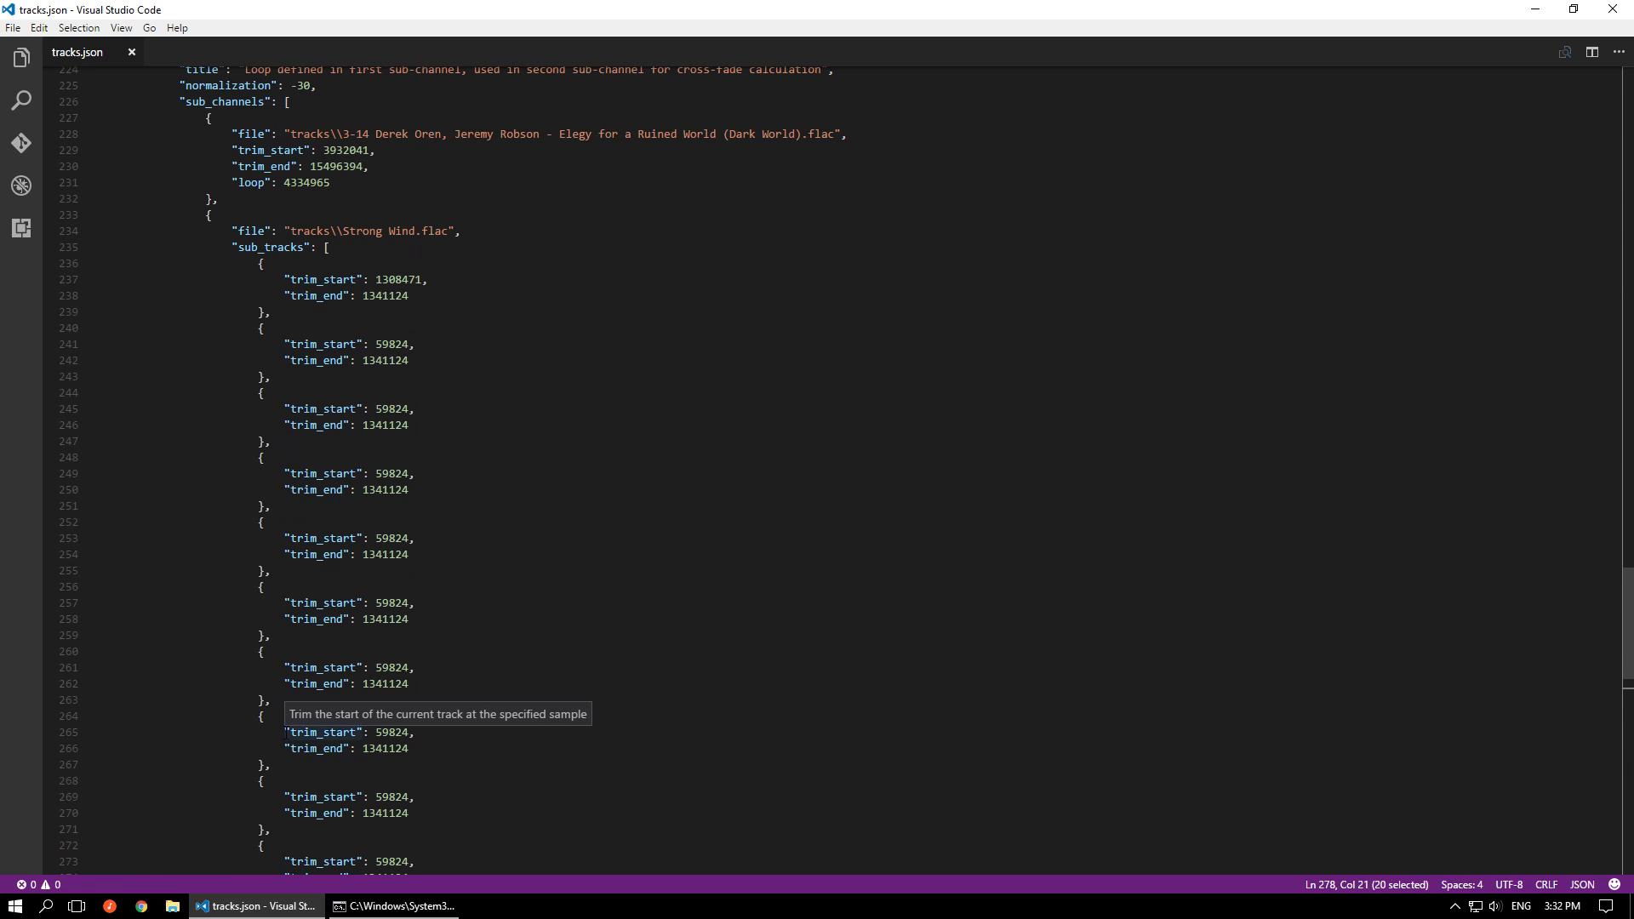
{"action": "mouse_move", "coordinate": [258, 375]}
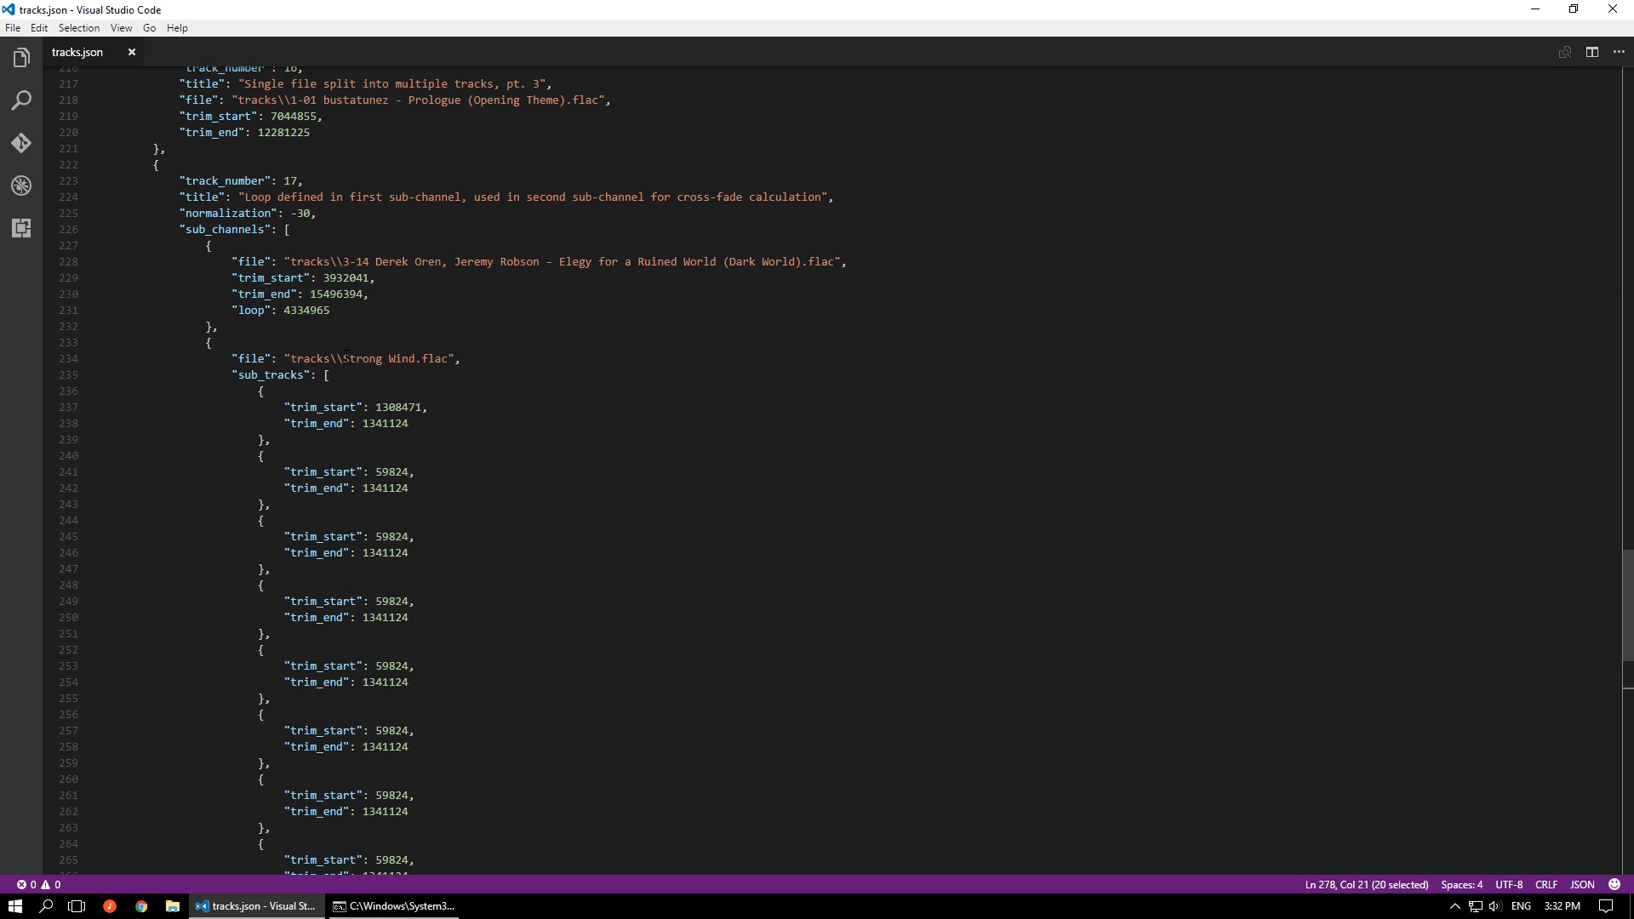
{"action": "left_click", "coordinate": [391, 358]}
{"action": "left_click", "coordinate": [377, 262]}
{"action": "left_click", "coordinate": [390, 358]}
Highlight the second sub-channel's normalization line, mark the first sub-channel's trim_start line, and select track 17's overall normalization value
{"action": "scroll", "coordinate": [444, 410], "scroll_direction": "down", "scroll_amount": 5}
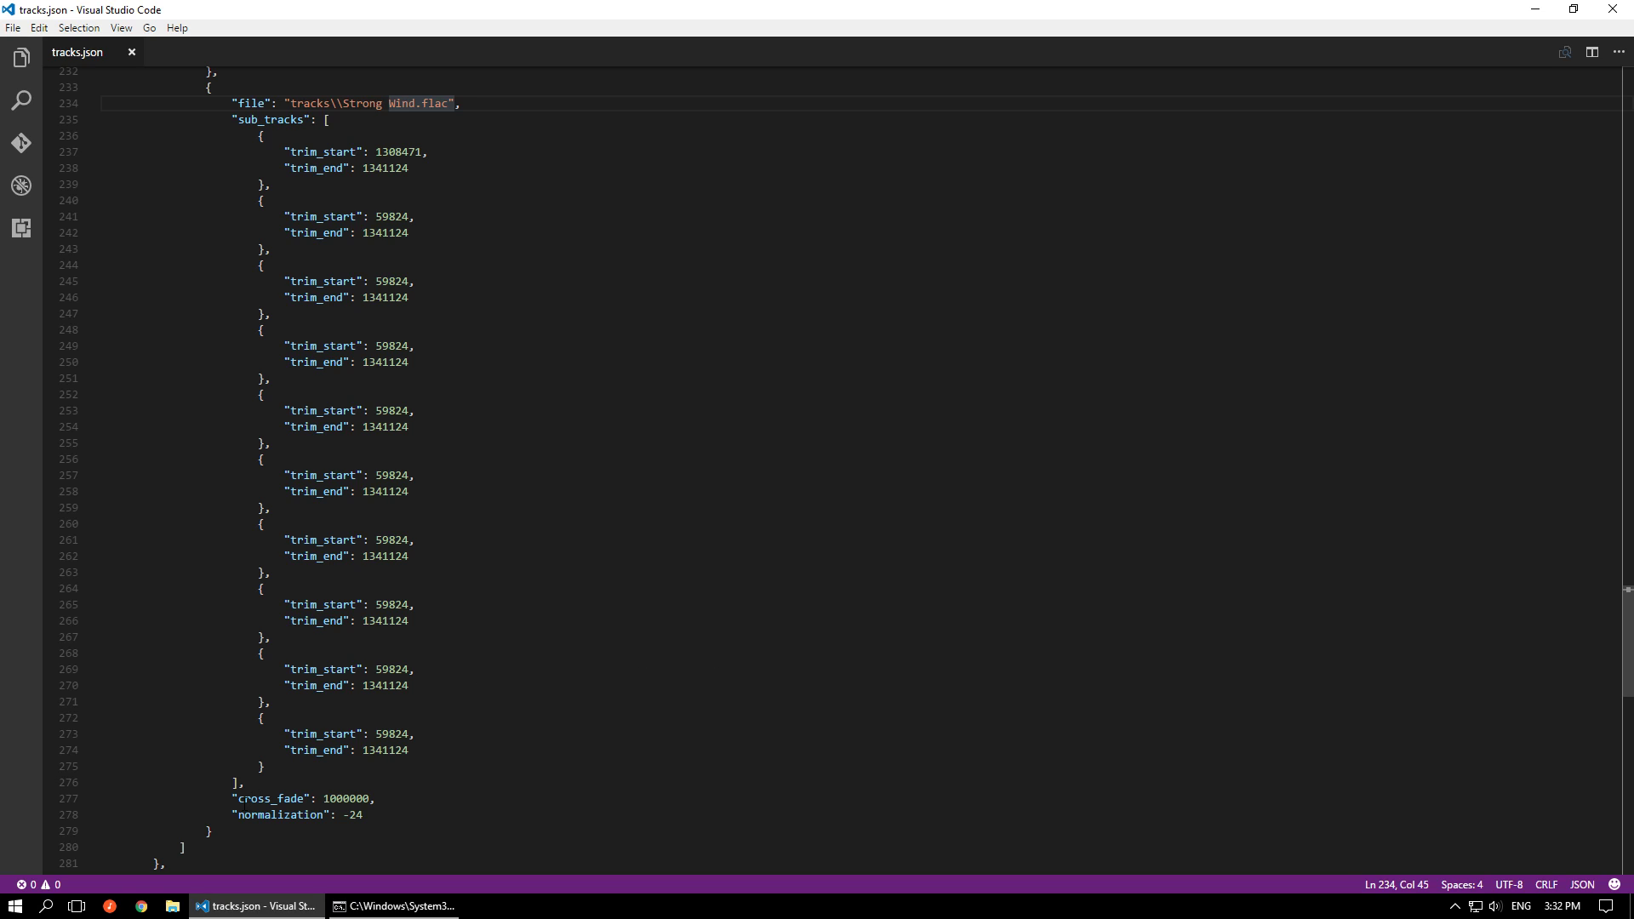
{"action": "left_click_drag", "start_coordinate": [229, 817], "coordinate": [364, 815]}
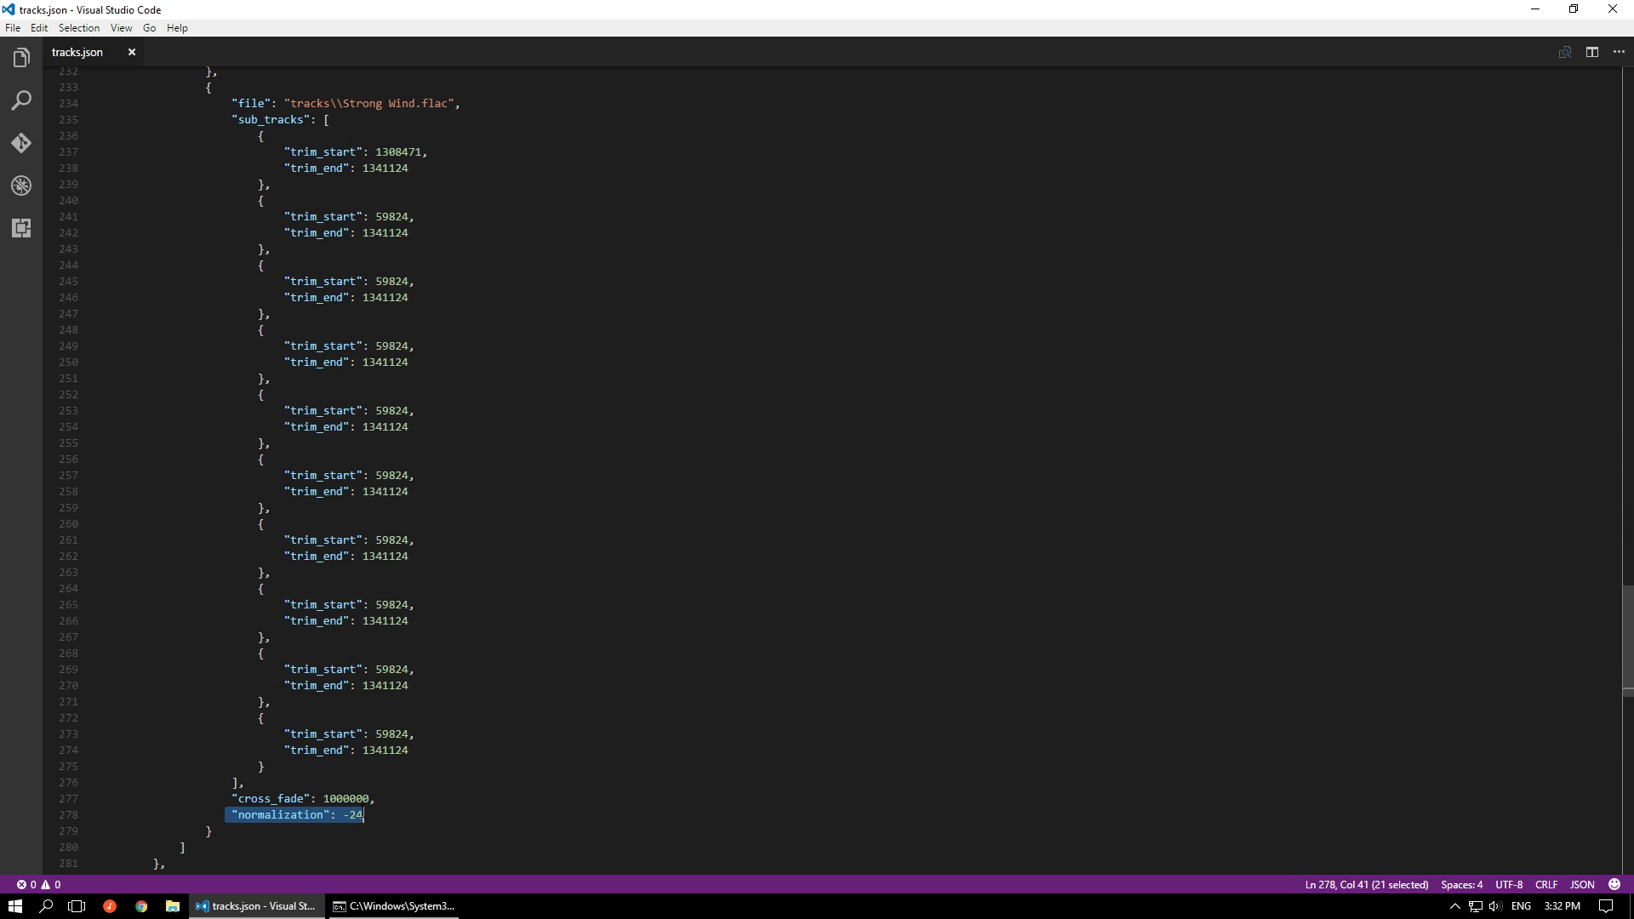
{"action": "scroll", "coordinate": [400, 775], "scroll_direction": "up", "scroll_amount": 5}
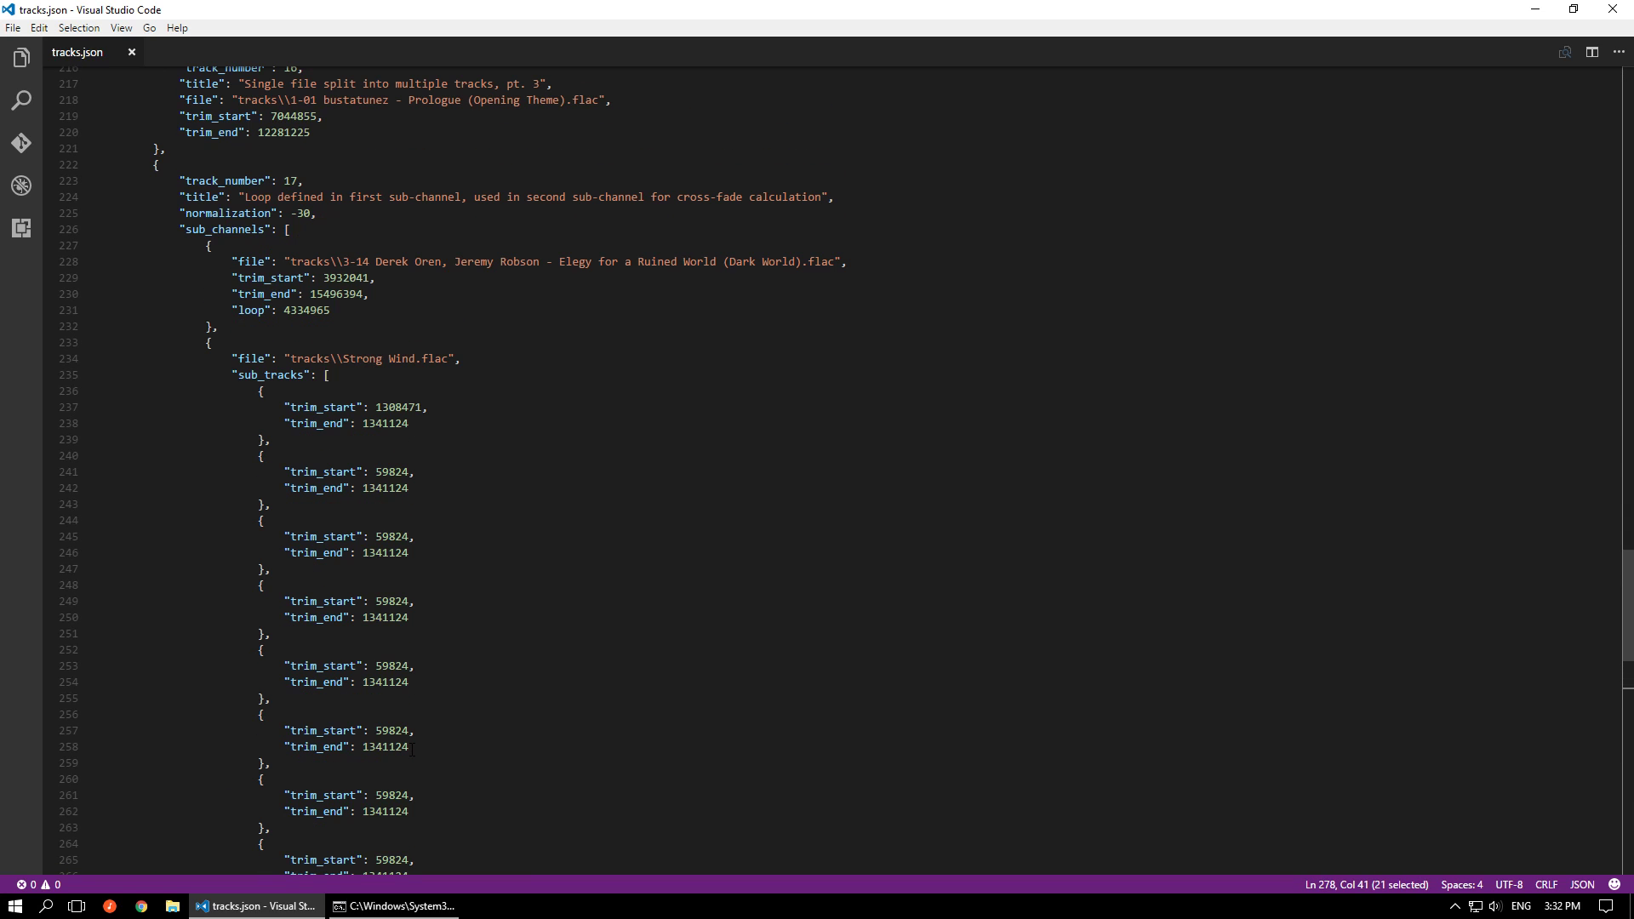
{"action": "left_click", "coordinate": [385, 274]}
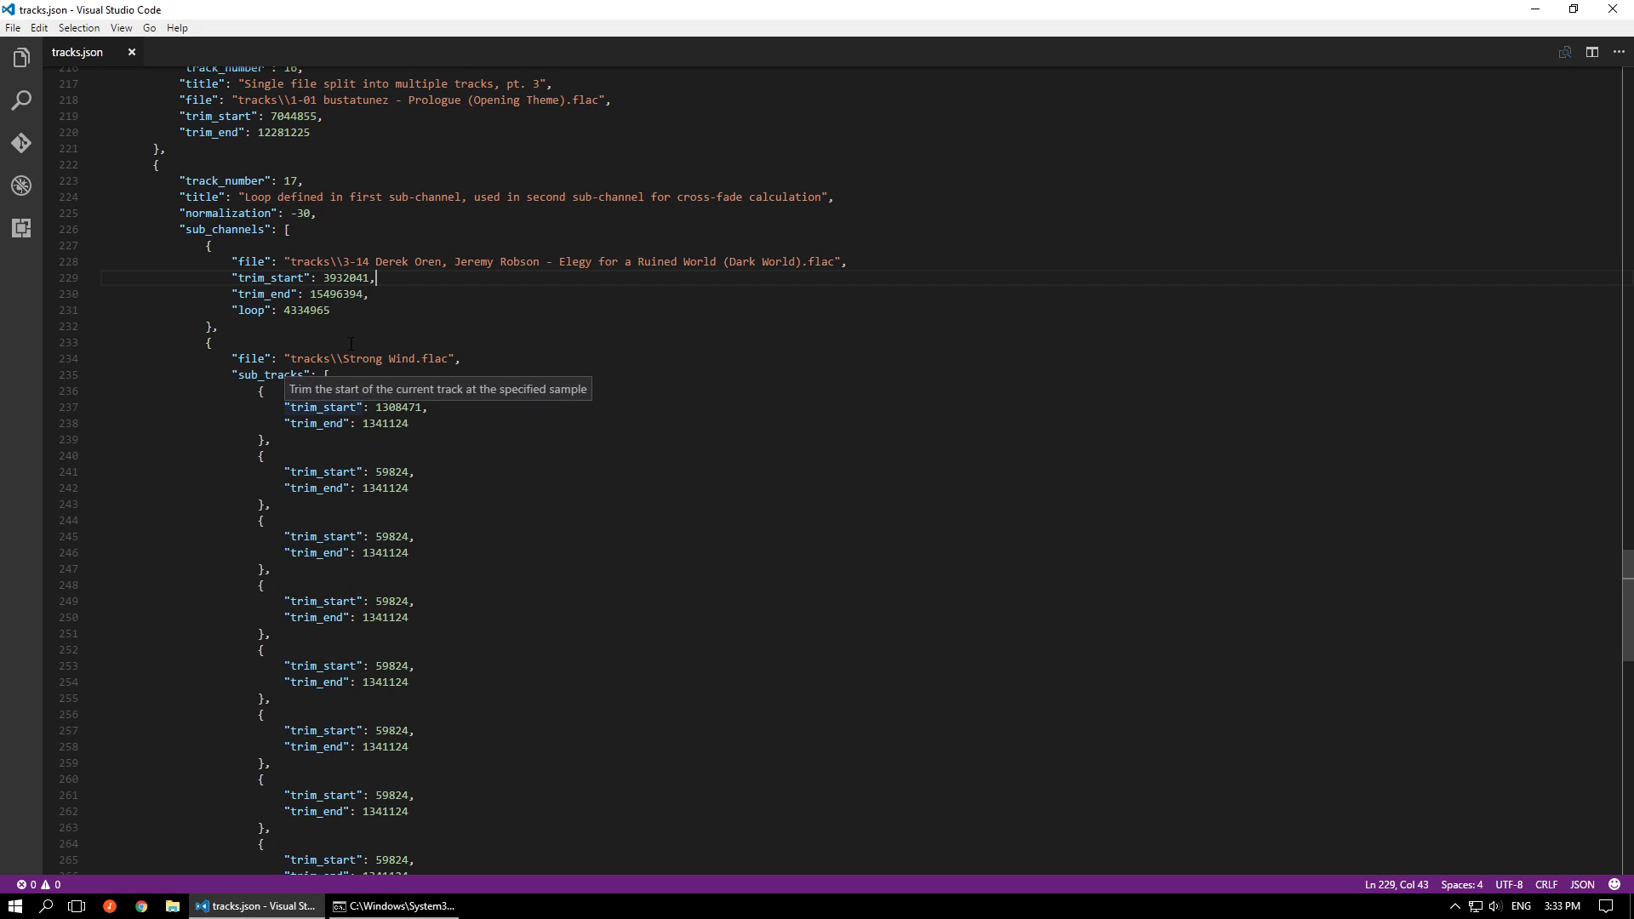
{"action": "left_click_drag", "start_coordinate": [291, 213], "coordinate": [318, 212]}
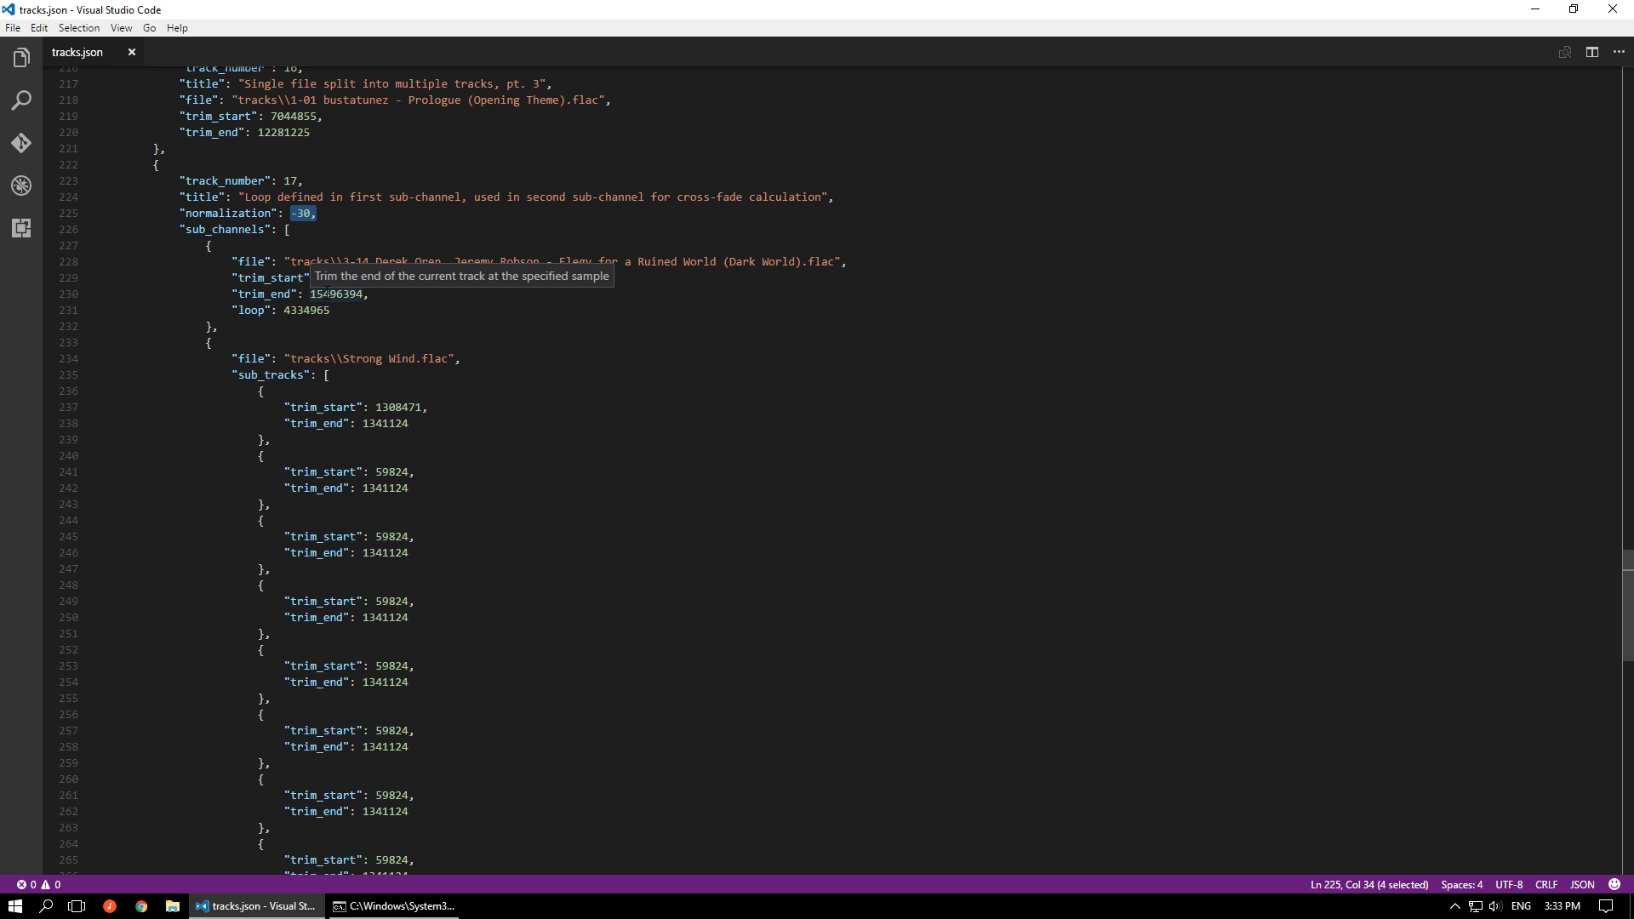
{"action": "left_click", "coordinate": [263, 329]}
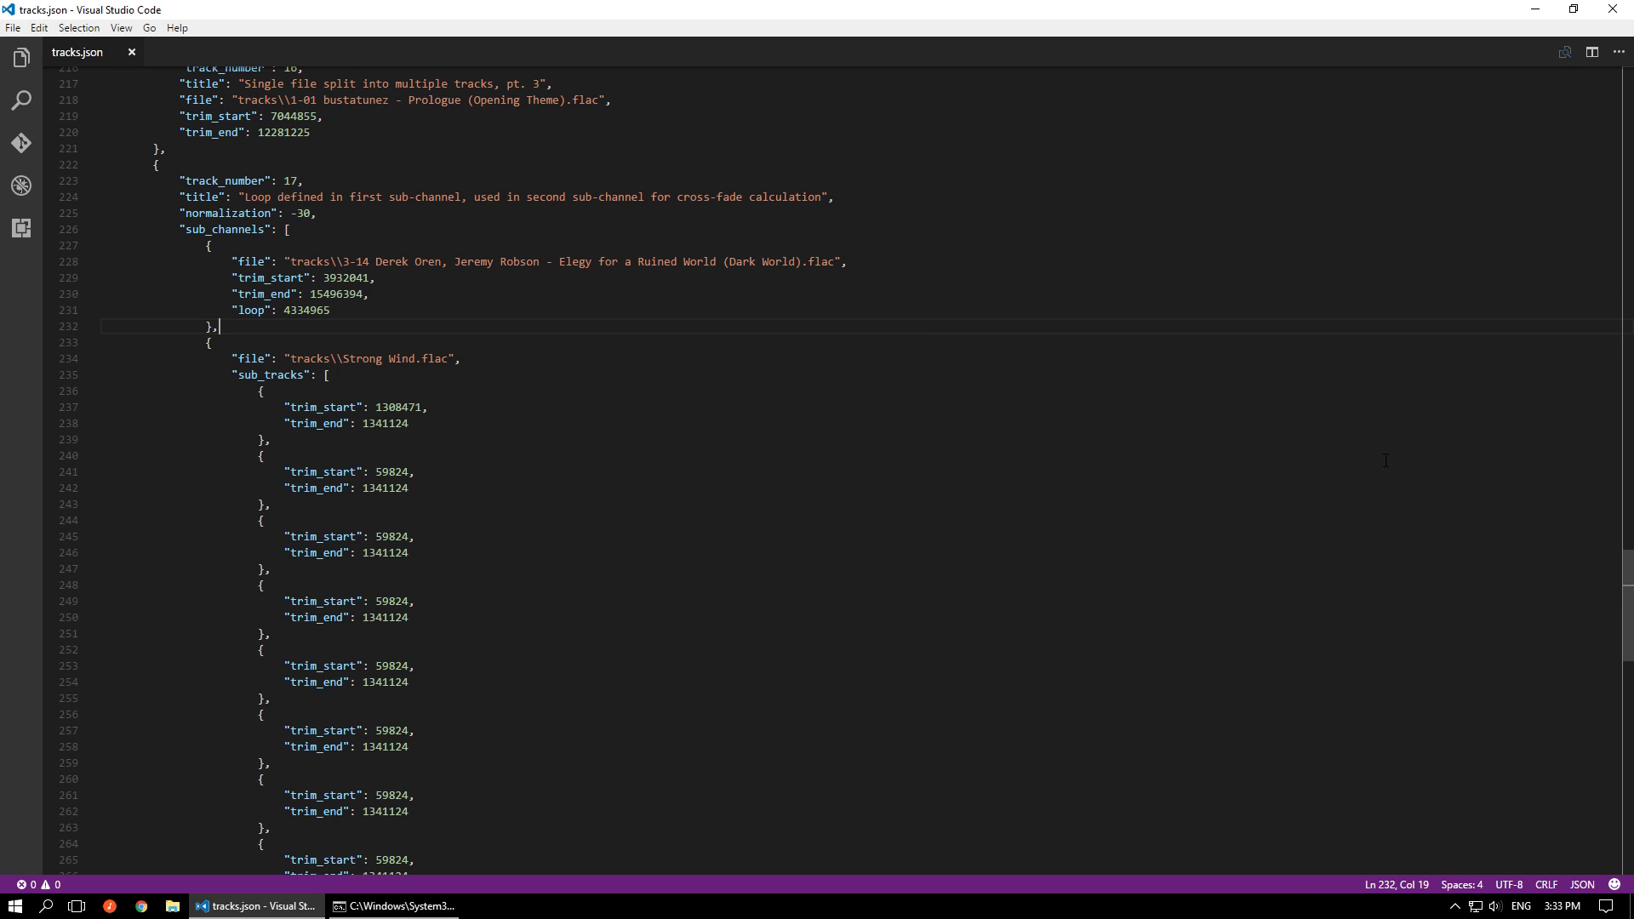
Set both track-range values in the header of tracks.json to 17 and save the file
{"action": "scroll", "coordinate": [590, 341], "scroll_direction": "up", "scroll_amount": 4}
{"action": "scroll", "coordinate": [591, 341], "scroll_direction": "up", "scroll_amount": 20}
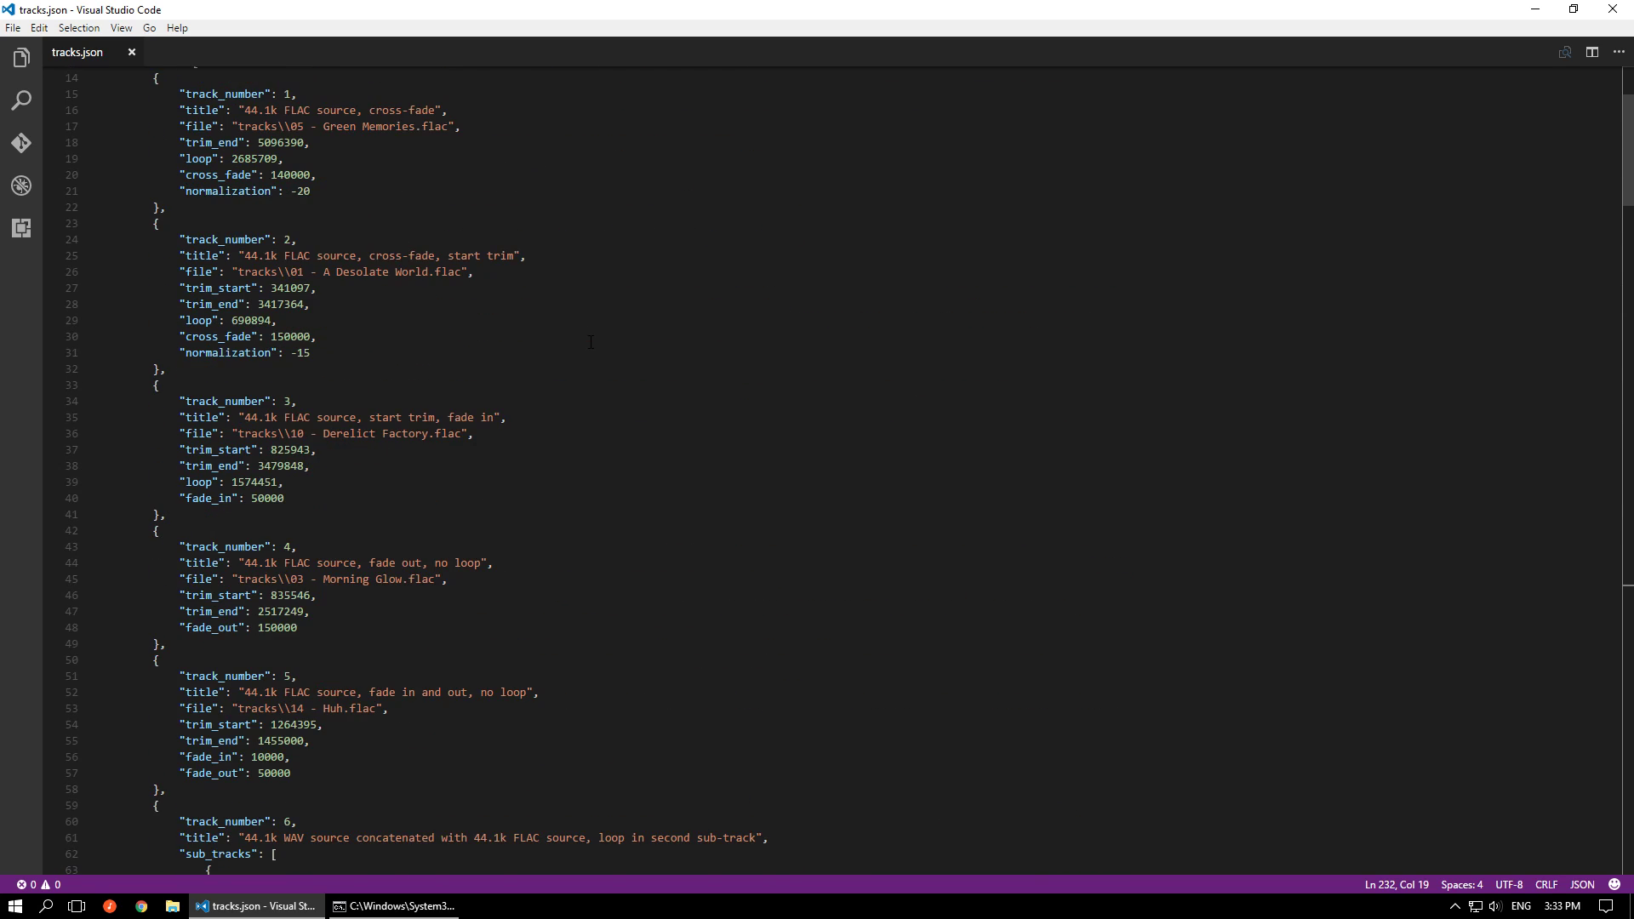
{"action": "scroll", "coordinate": [590, 341], "scroll_direction": "up", "scroll_amount": 5}
{"action": "left_click", "coordinate": [241, 236]}
{"action": "key", "text": "BackSpace"}
{"action": "type", "text": "7"}
{"action": "key", "text": "Down"}
{"action": "key", "text": "Left"}
{"action": "key", "text": "BackSpace"}
{"action": "type", "text": "7"}
{"action": "key", "text": "ctrl+s"}
Generate track 17 by rerunning ..\Release\msupcm.exe tracks.json in the command prompt, and highlight the dither line in the output
{"action": "scroll", "coordinate": [1356, 305], "scroll_direction": "down", "scroll_amount": 10}
{"action": "scroll", "coordinate": [1355, 305], "scroll_direction": "down", "scroll_amount": 20}
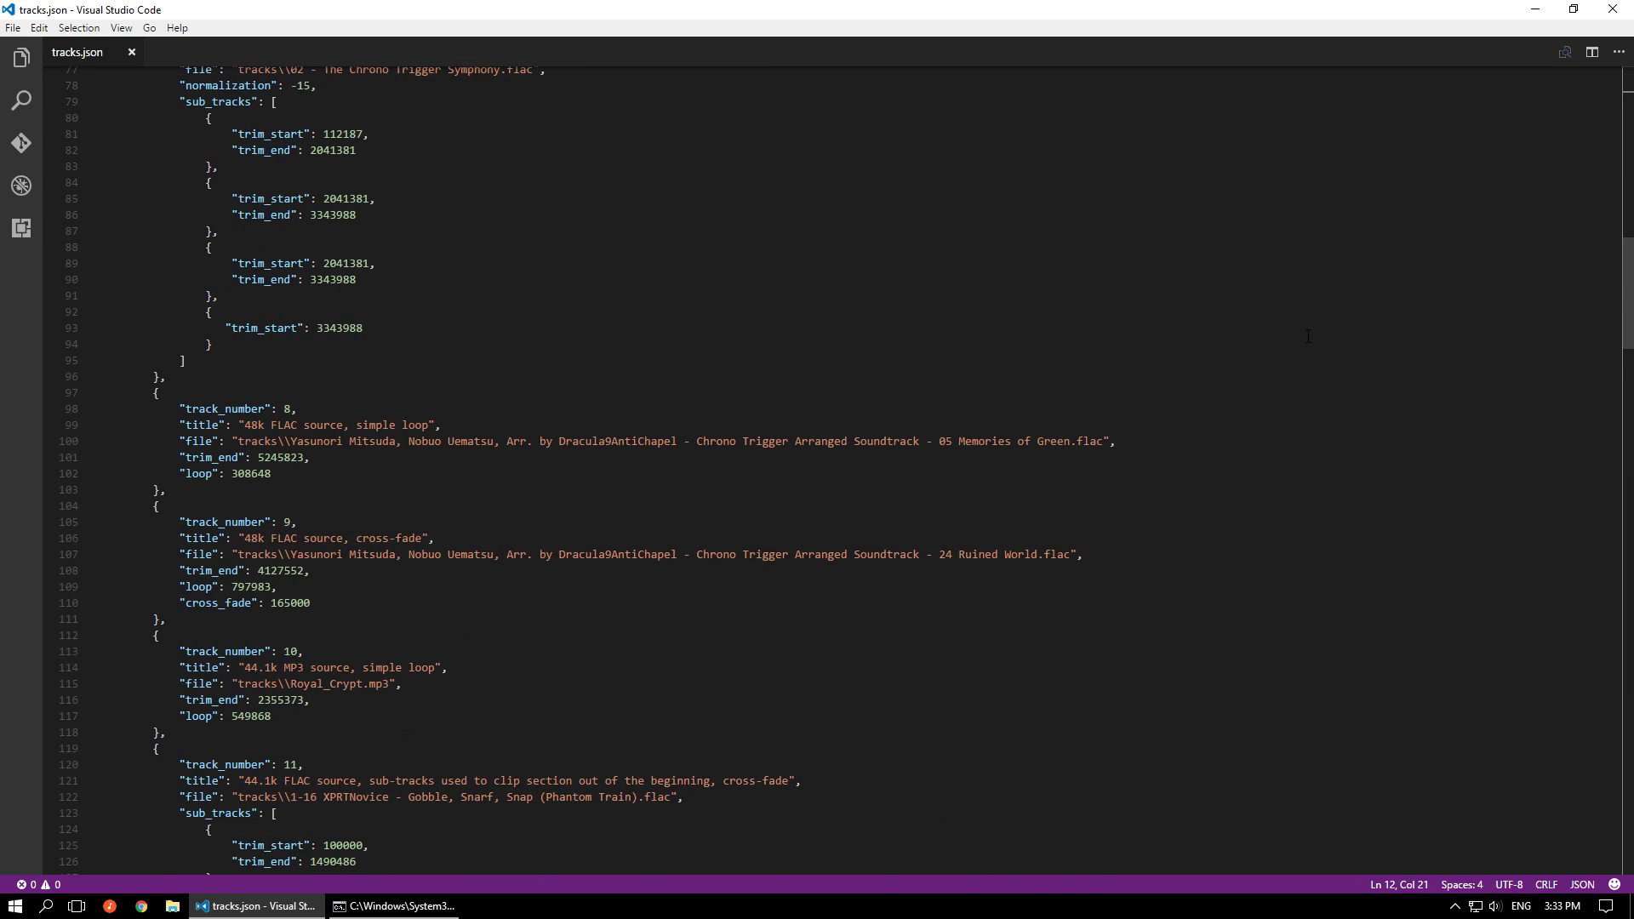
{"action": "scroll", "coordinate": [1304, 343], "scroll_direction": "down", "scroll_amount": 18}
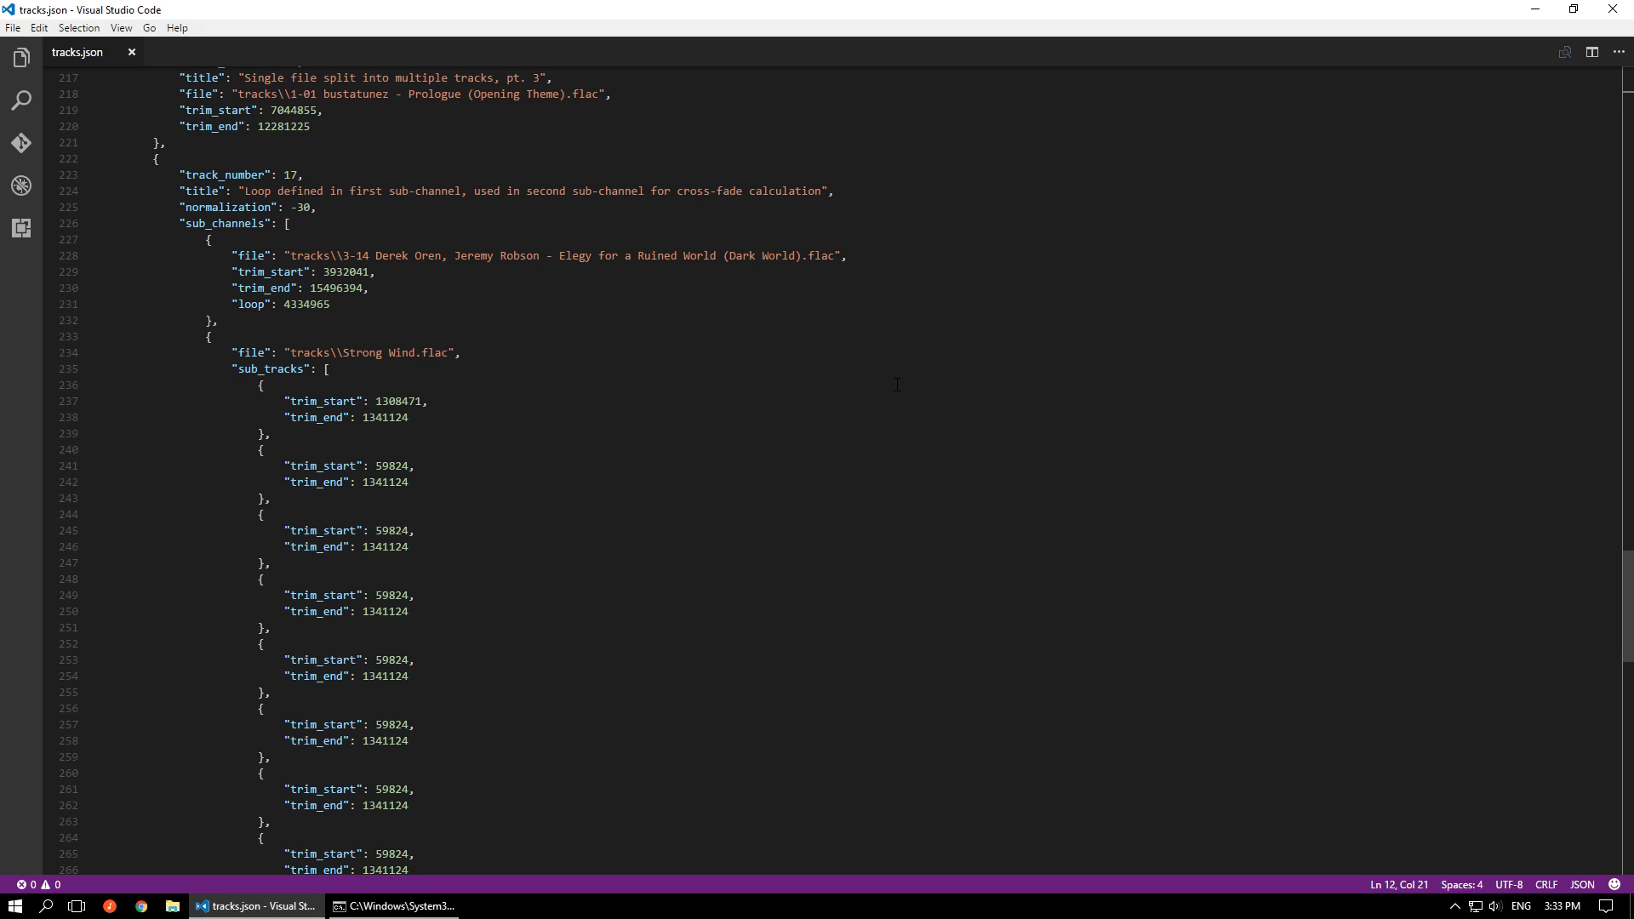
{"action": "scroll", "coordinate": [901, 391], "scroll_direction": "down", "scroll_amount": 4}
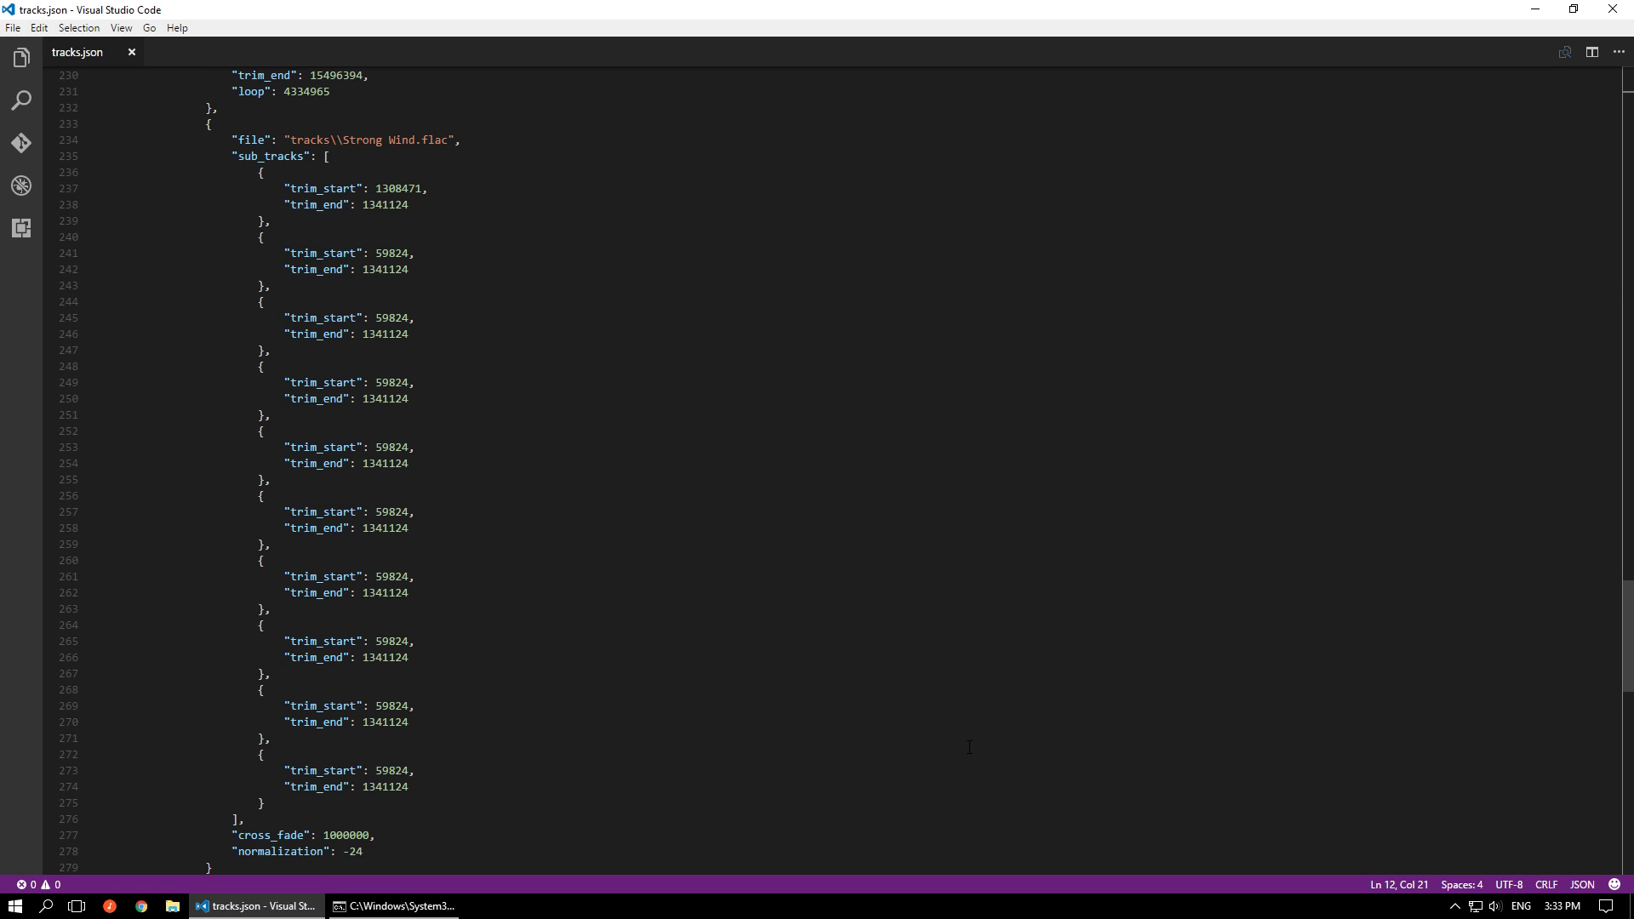
{"action": "left_click", "coordinate": [366, 906]}
{"action": "key", "text": "Up"}
{"action": "key", "text": "Return"}
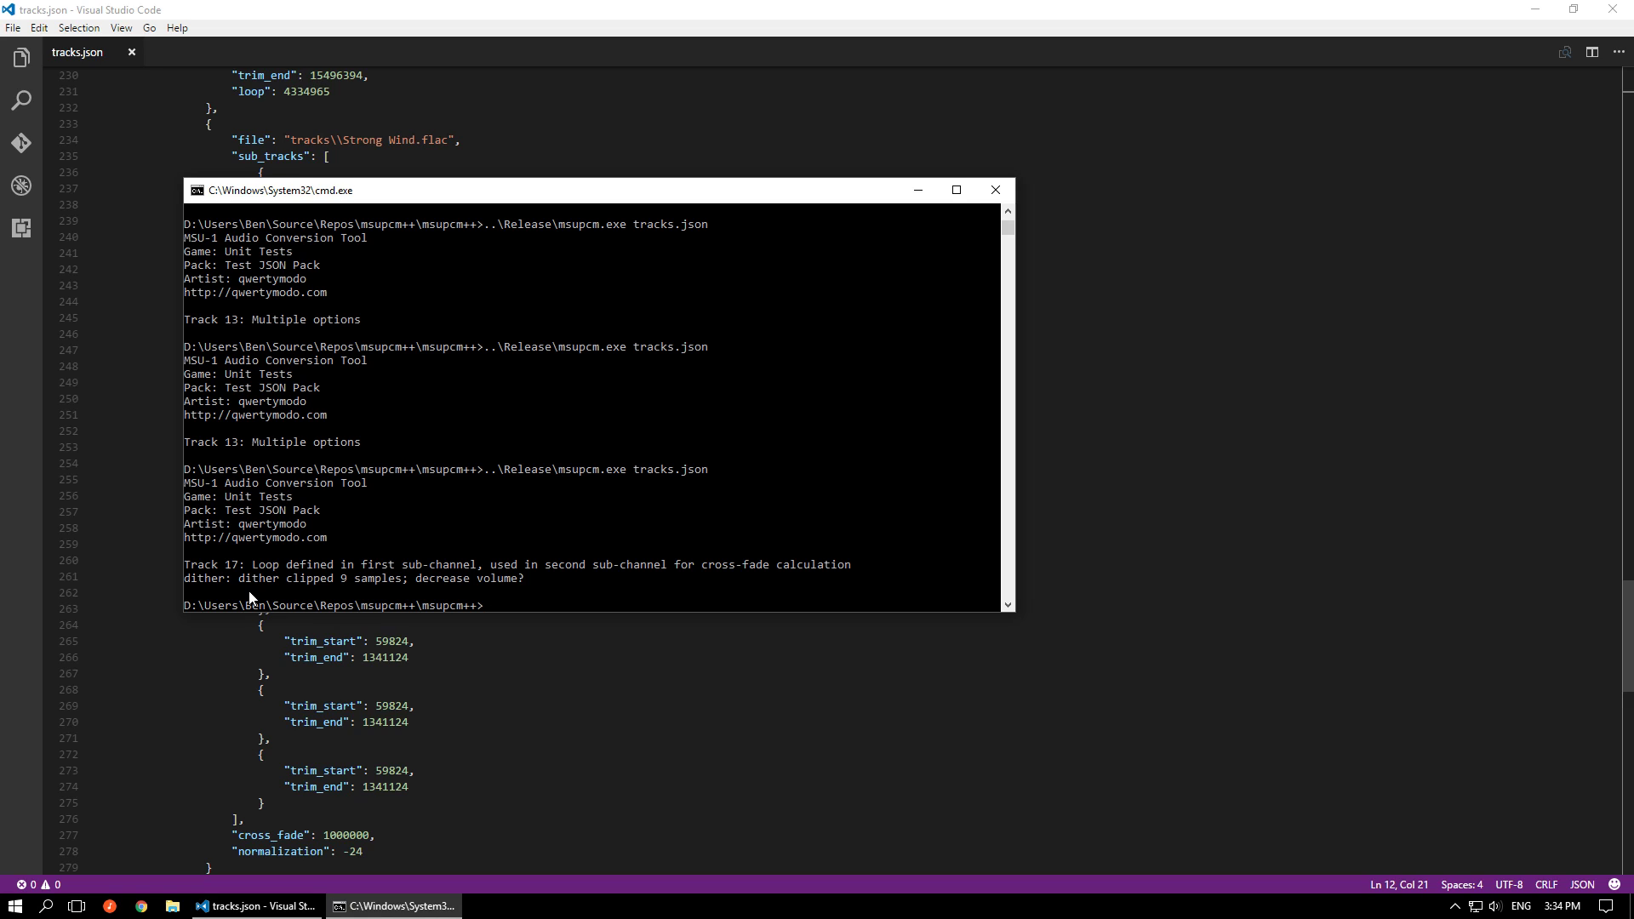
{"action": "left_click_drag", "start_coordinate": [185, 581], "coordinate": [527, 582]}
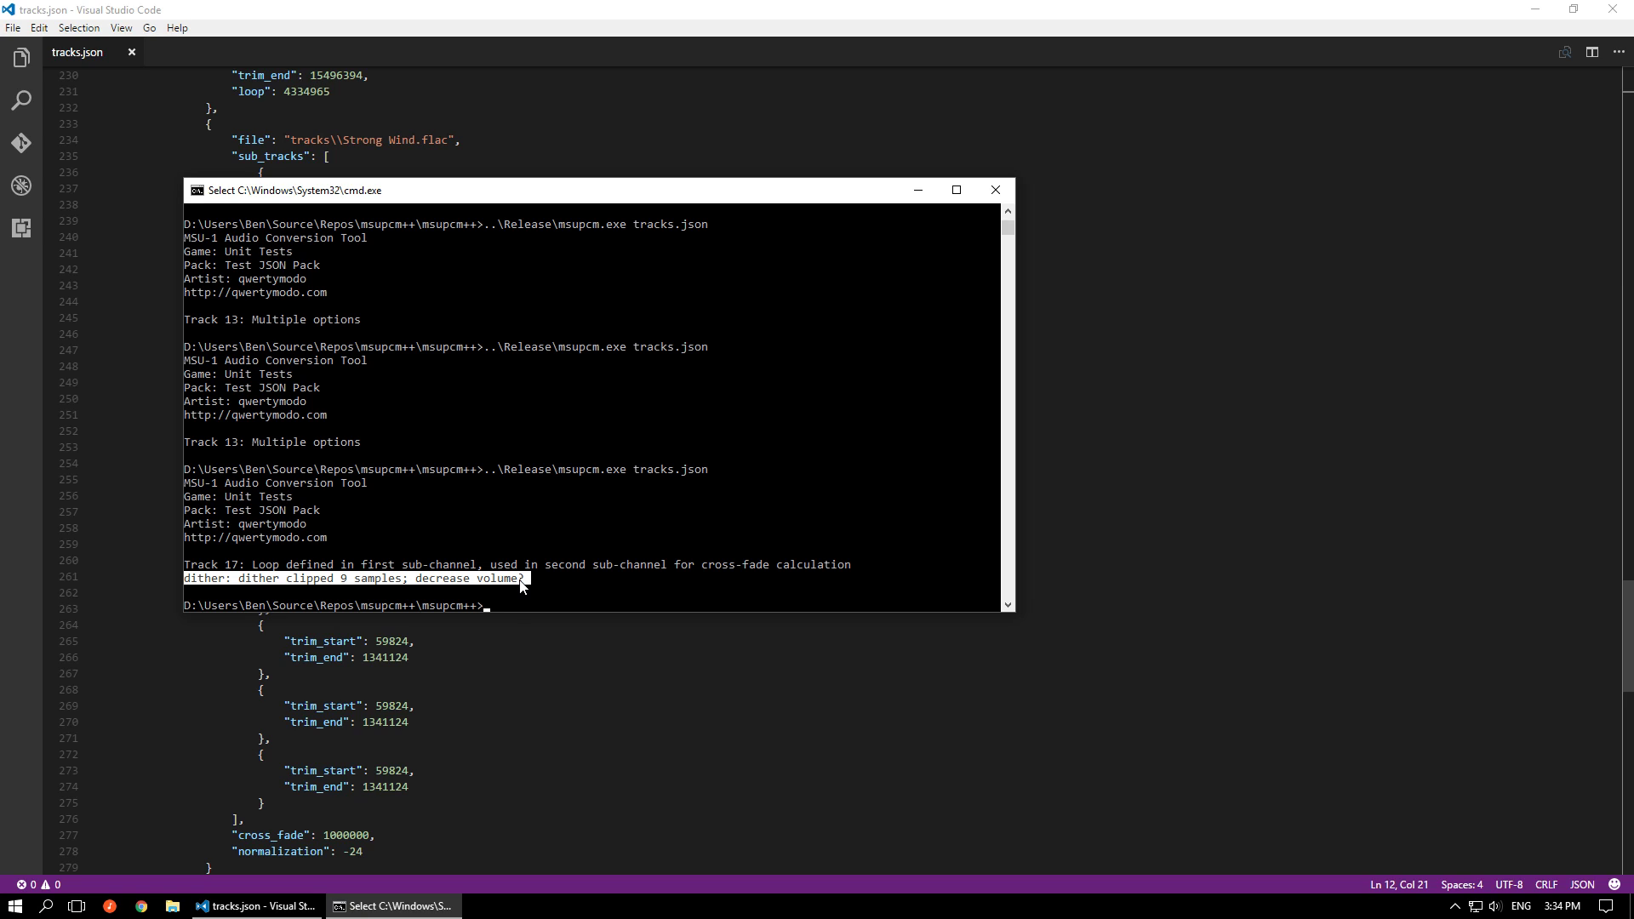
{"action": "double_click", "coordinate": [204, 583]}
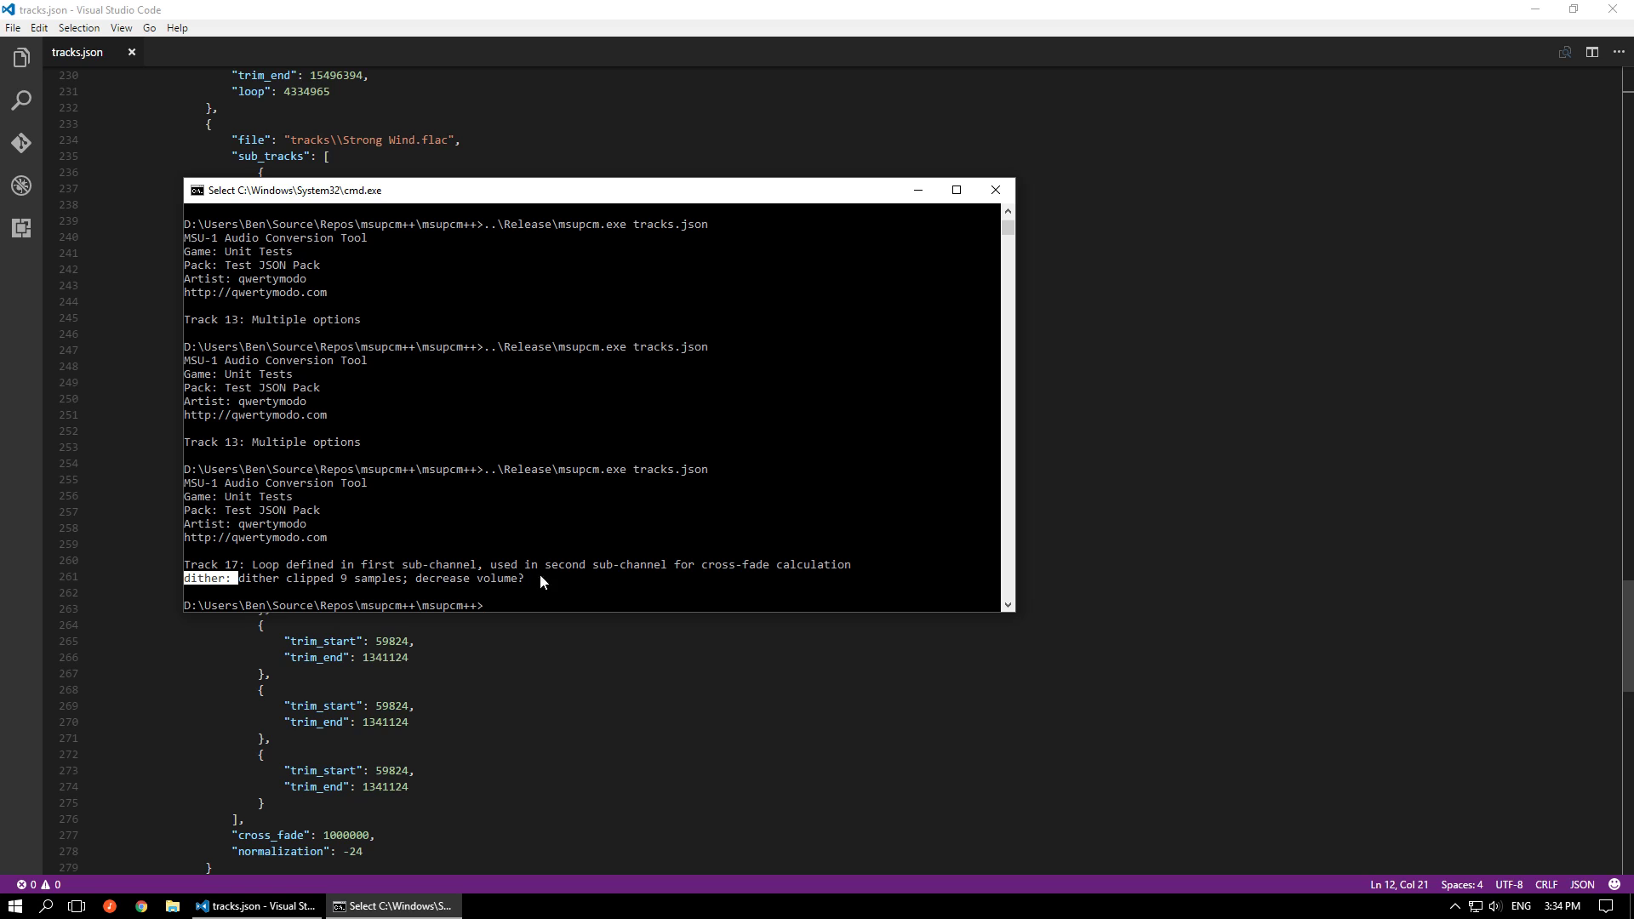
Rerun ..\Release\msupcm.exe tracks.json three more times to compare the dither clipping reported for track 17
{"action": "key", "text": "Up"}
{"action": "key", "text": "Return"}
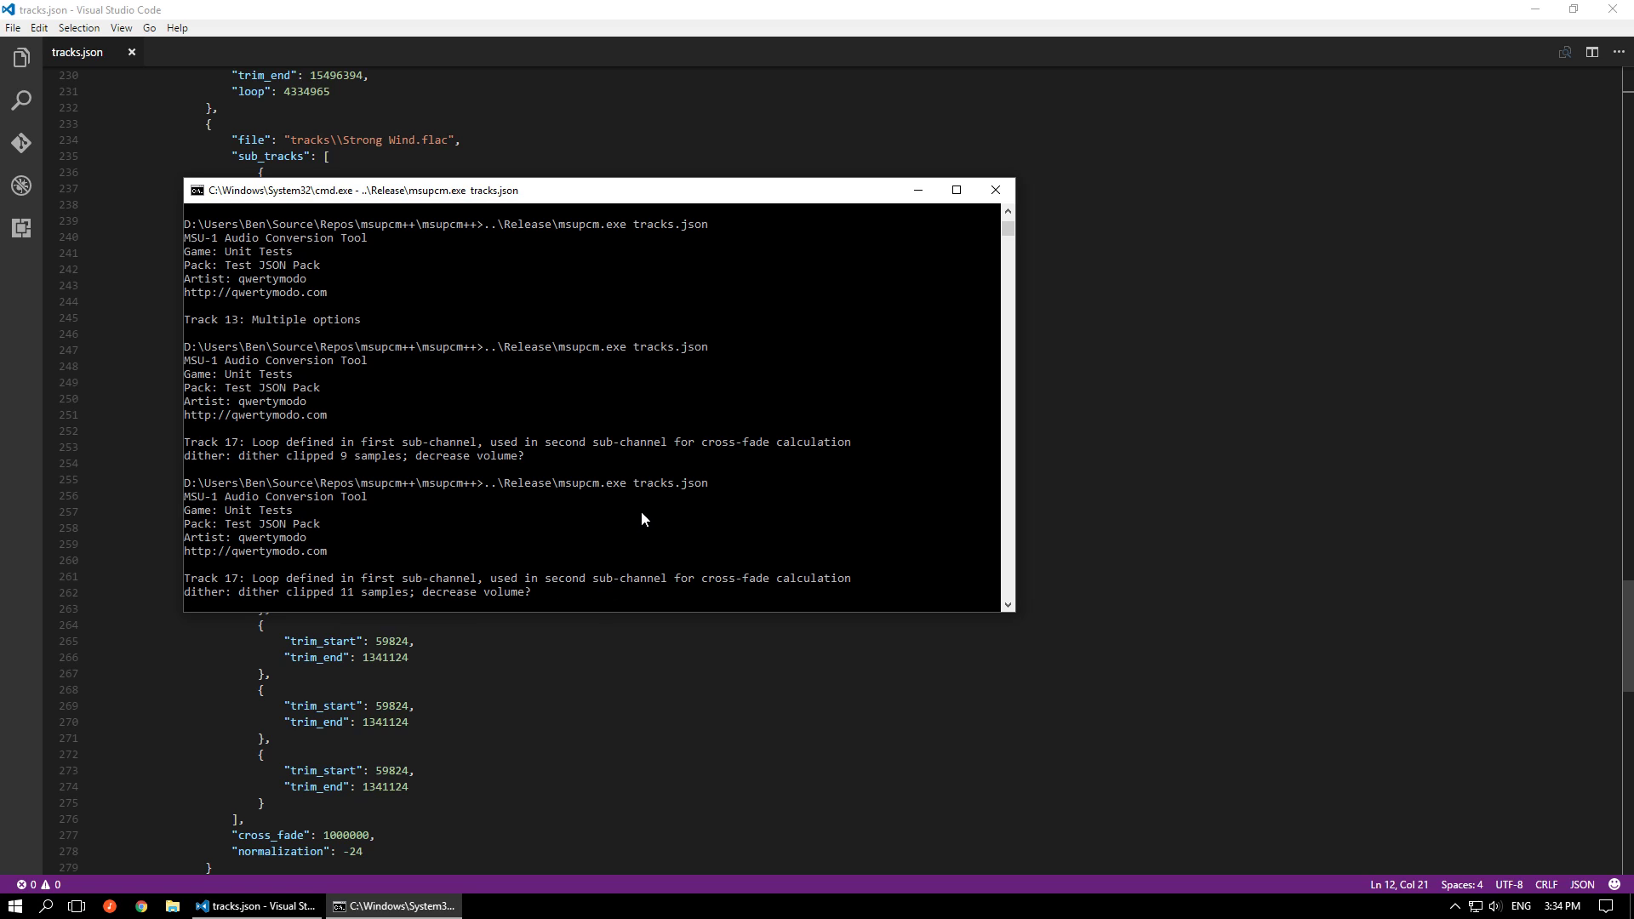
{"action": "key", "text": "Up"}
{"action": "key", "text": "Return"}
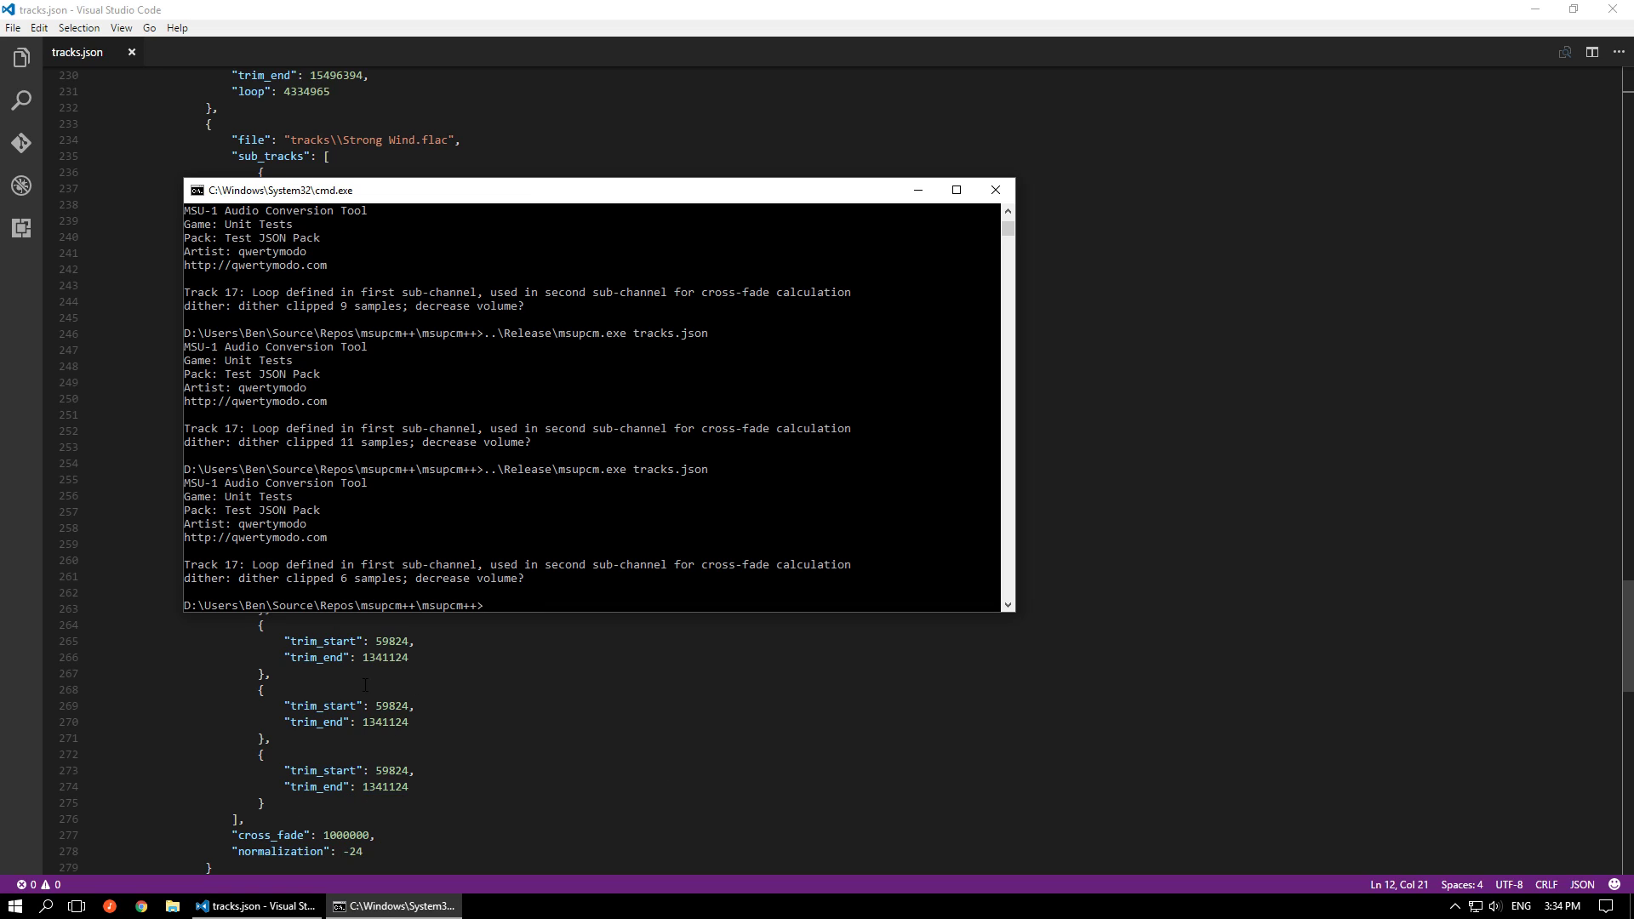
{"action": "key", "text": "Up"}
{"action": "key", "text": "Return"}
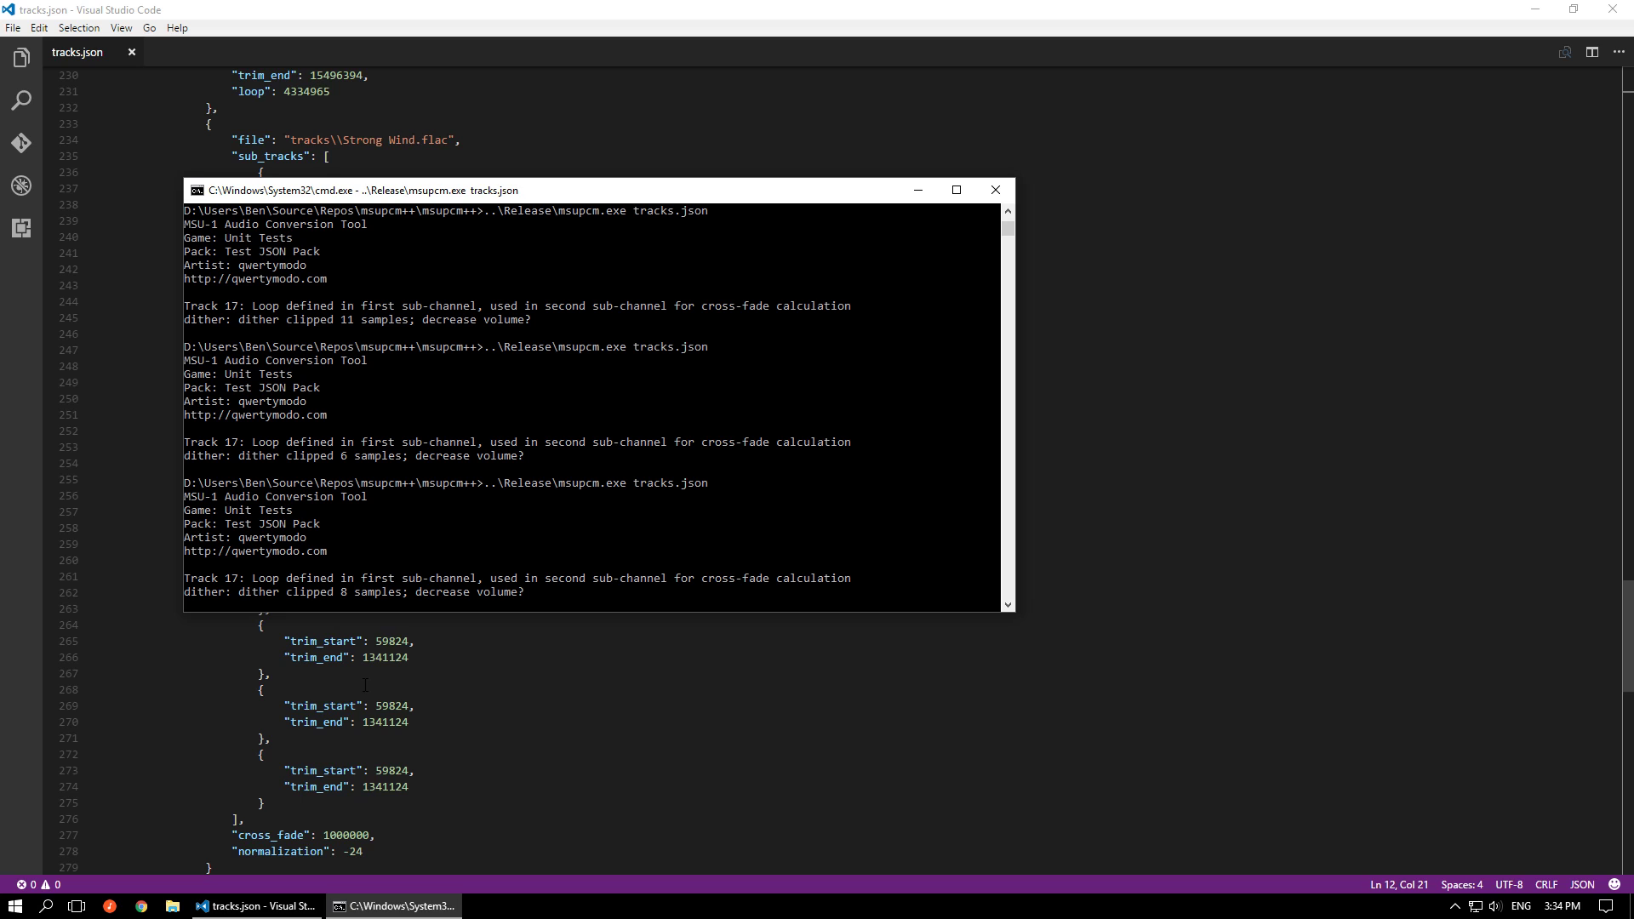
Set keep_temps to true in the header of tracks.json and save the file
{"action": "left_click", "coordinate": [507, 706]}
{"action": "scroll", "coordinate": [507, 707], "scroll_direction": "up", "scroll_amount": 19}
{"action": "scroll", "coordinate": [508, 706], "scroll_direction": "up", "scroll_amount": 20}
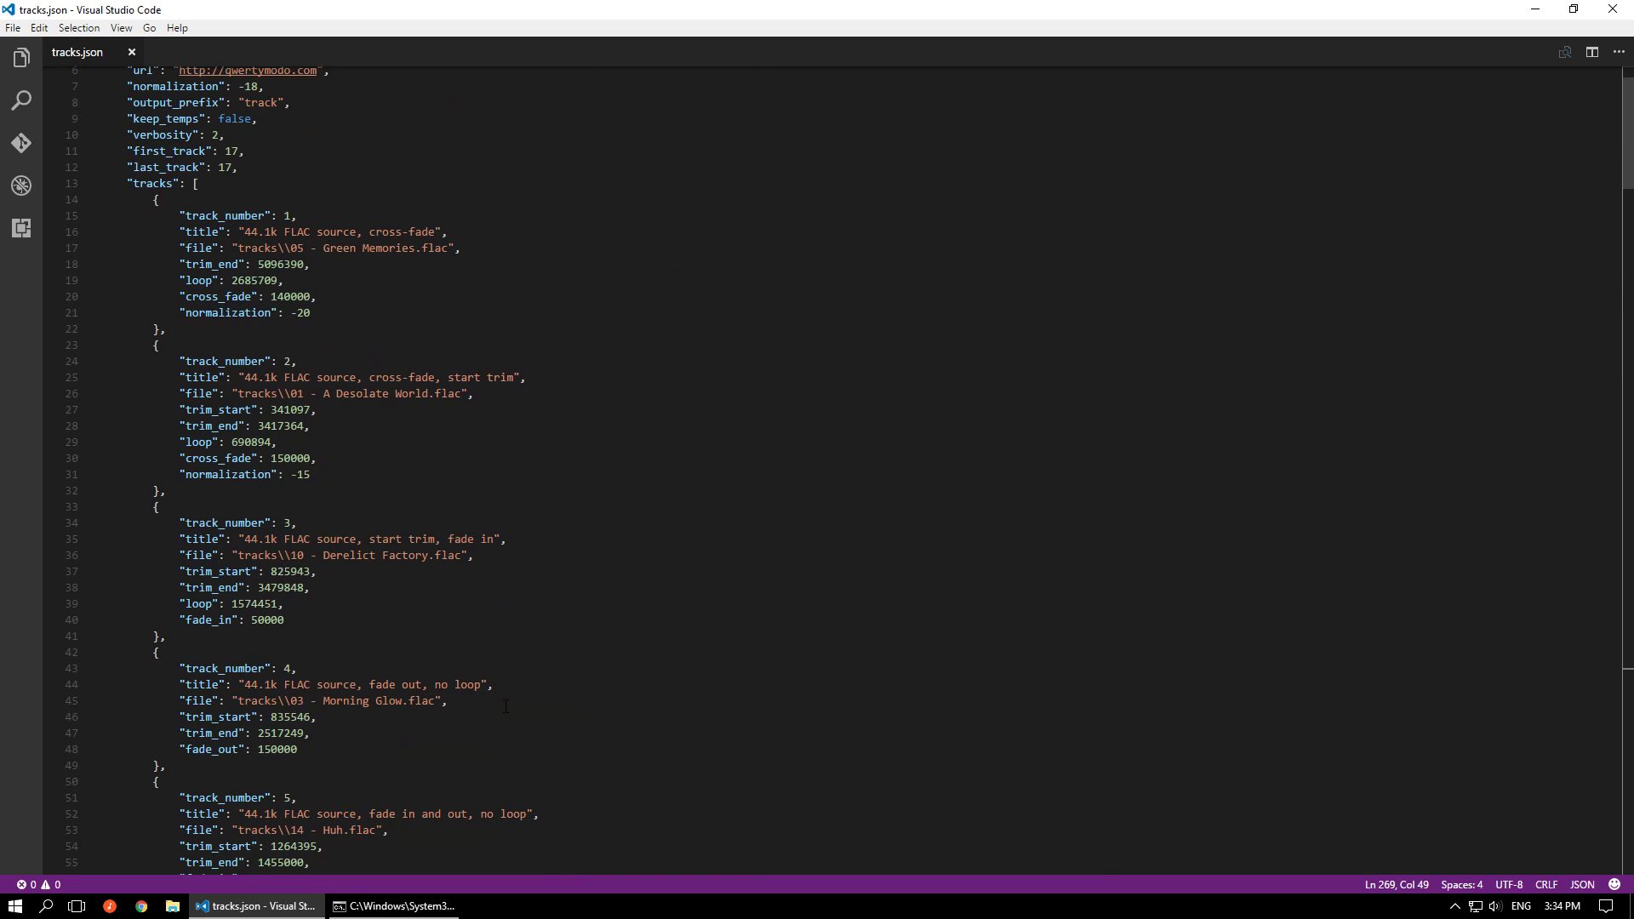
{"action": "double_click", "coordinate": [231, 119]}
{"action": "type", "text": "true"}
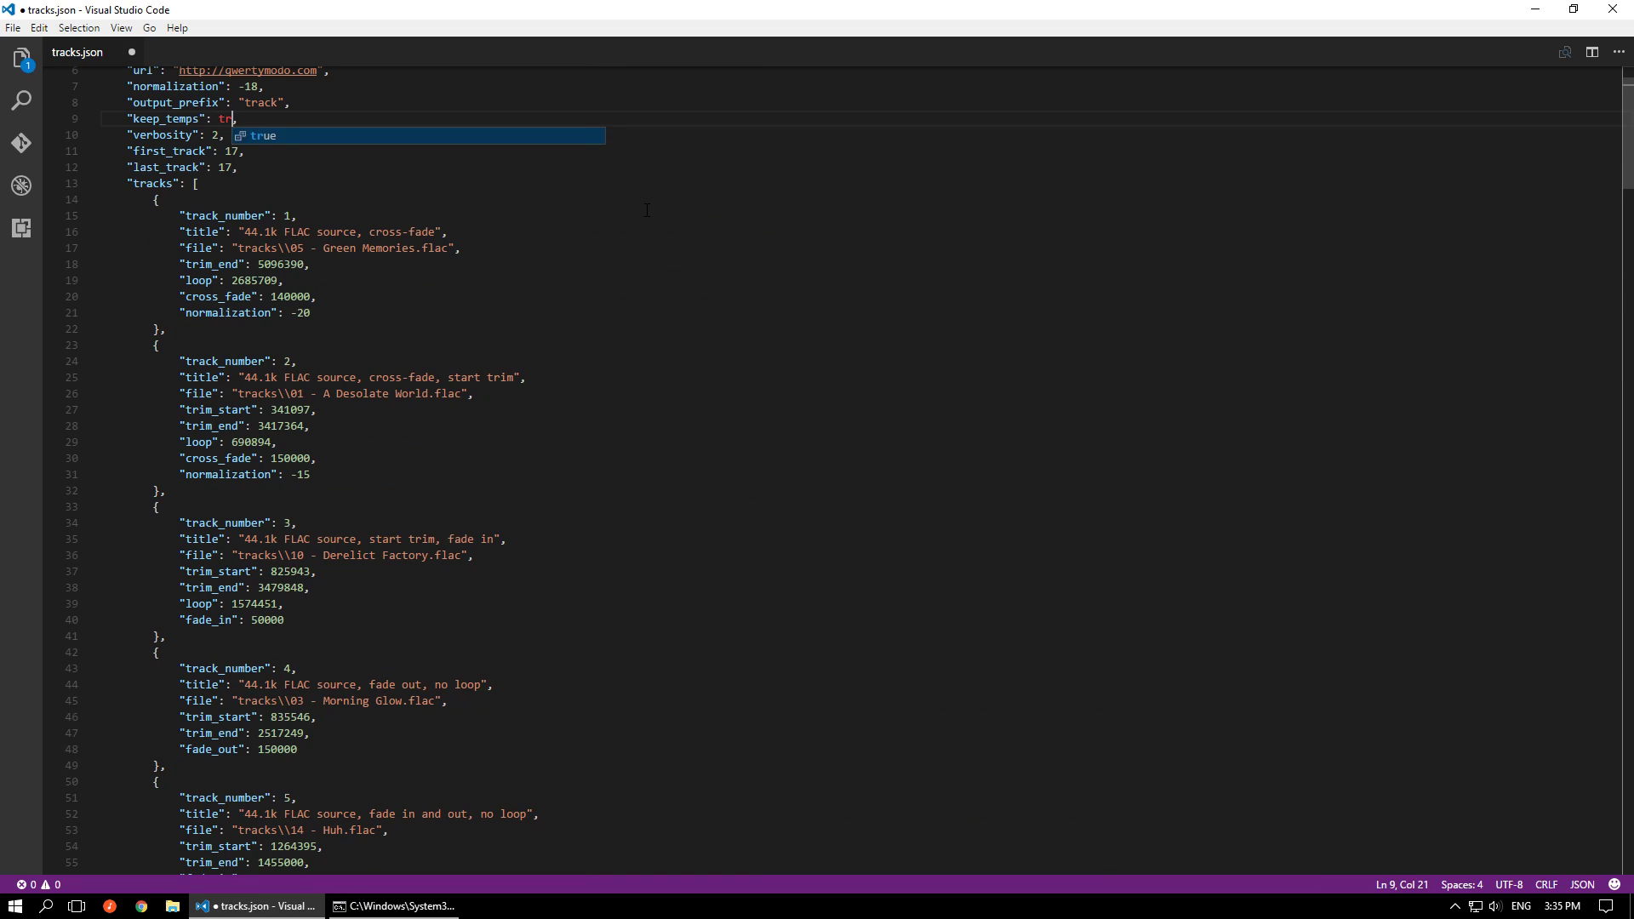
{"action": "key", "text": "ctrl+s"}
Regenerate track 17 by running ..\Release\msupcm.exe tracks.json with the saved keep_temps setting
{"action": "scroll", "coordinate": [647, 211], "scroll_direction": "down", "scroll_amount": 4}
{"action": "scroll", "coordinate": [647, 212], "scroll_direction": "down", "scroll_amount": 20}
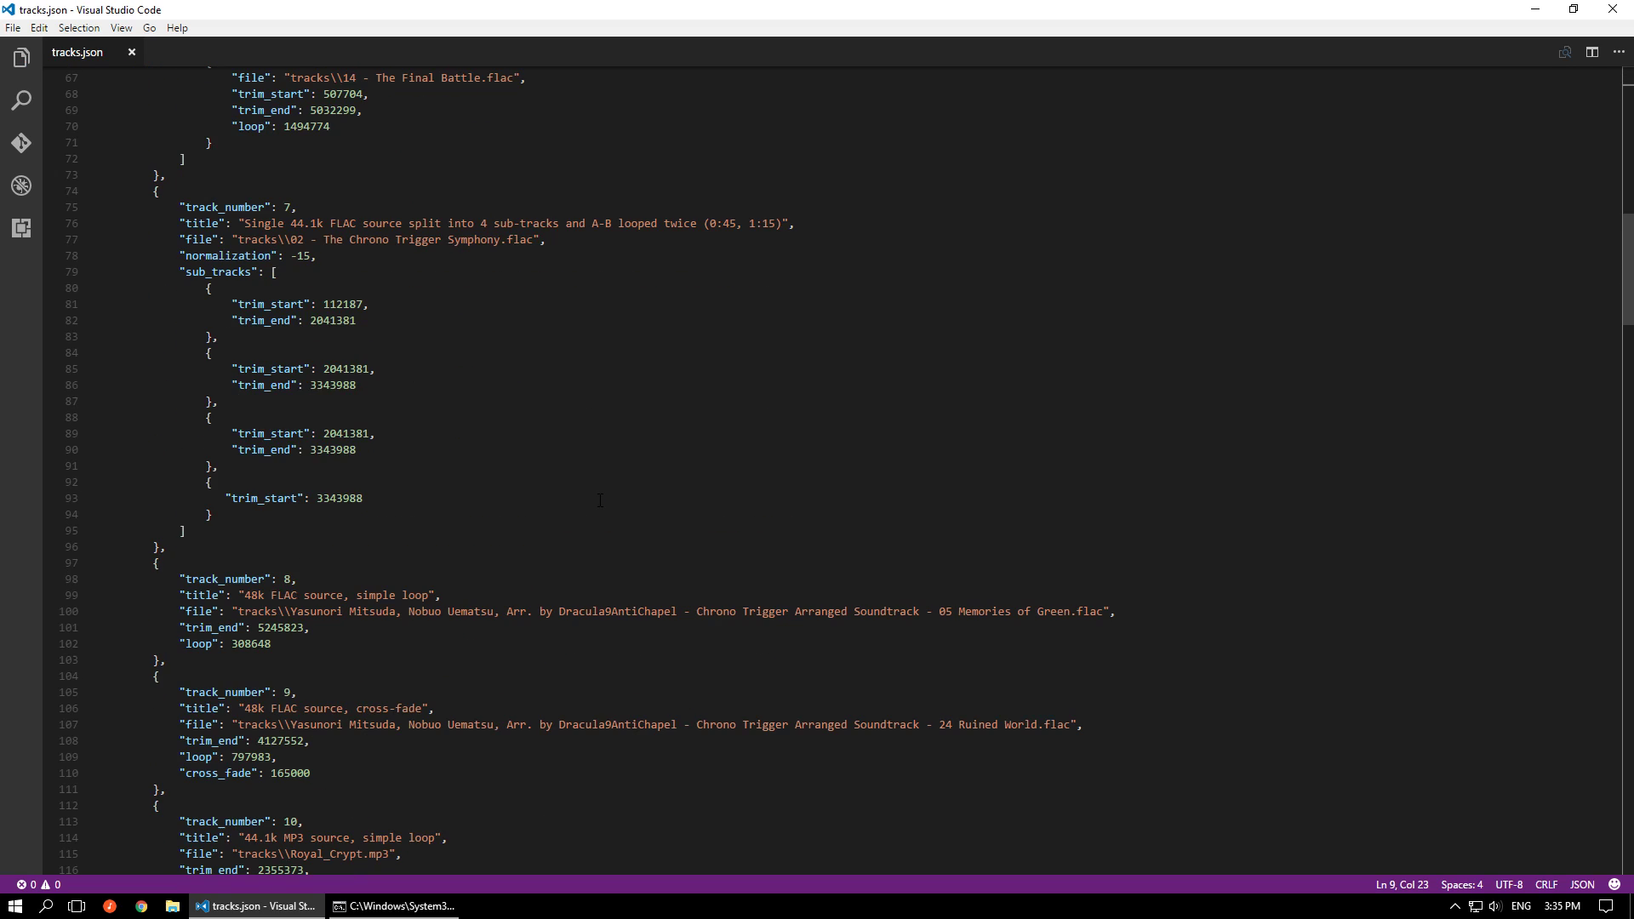
{"action": "left_click", "coordinate": [351, 907]}
{"action": "key", "text": "Up"}
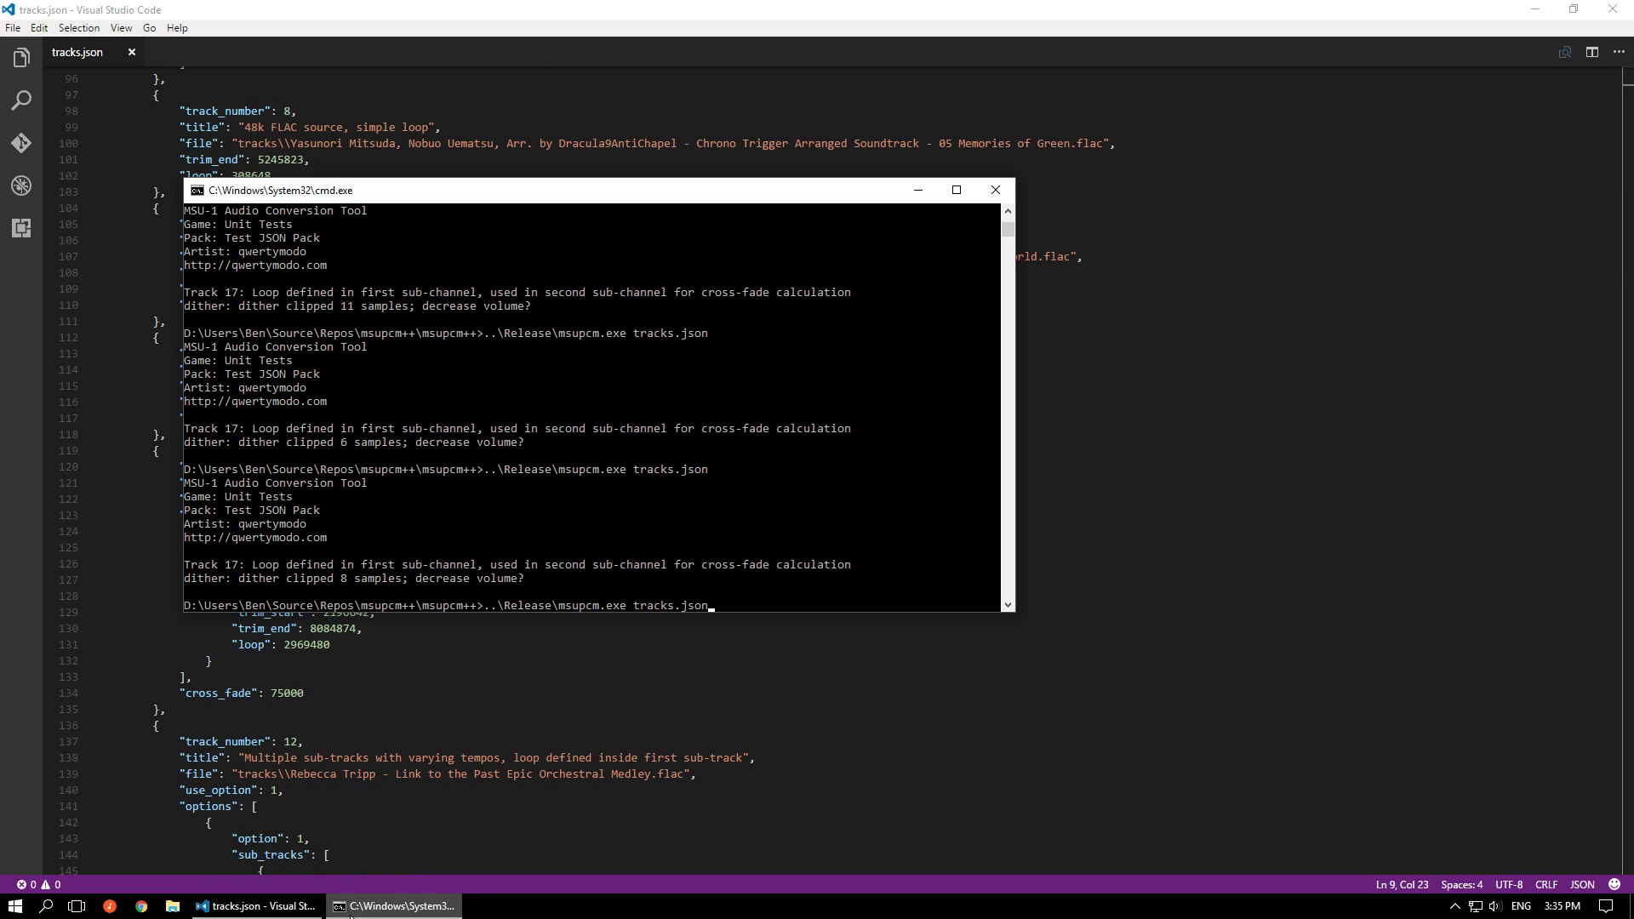
{"action": "key", "text": "Return"}
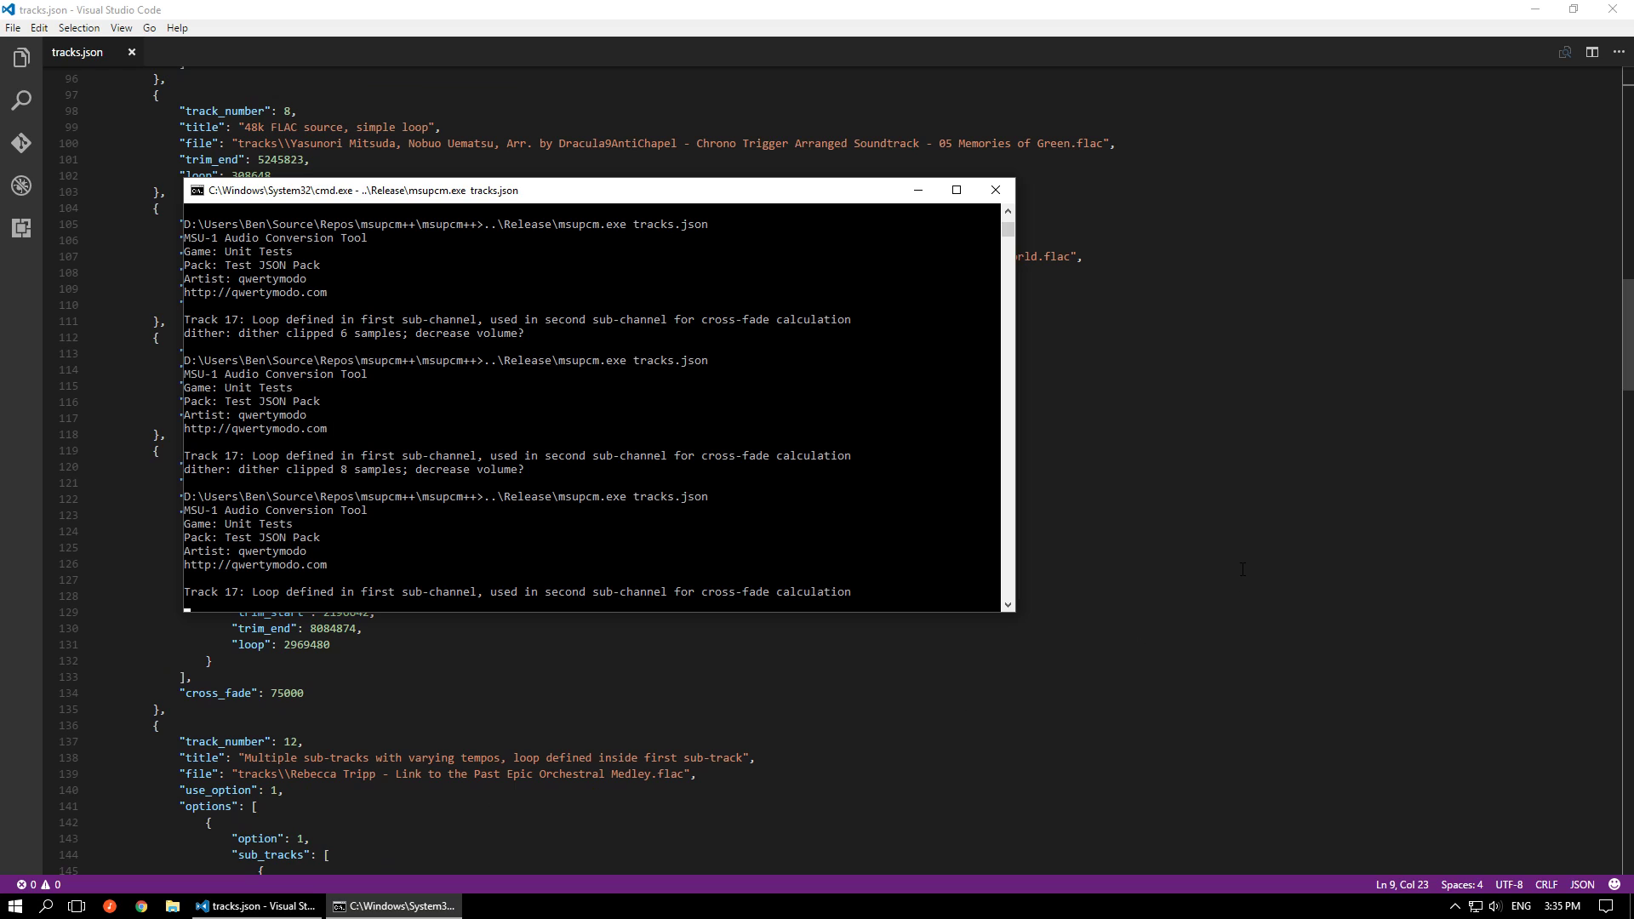
Return to track 17 in tracks.json and highlight the first sub-channel's loop value, followed by its trim_start value
{"action": "scroll", "coordinate": [1243, 569], "scroll_direction": "down", "scroll_amount": 2}
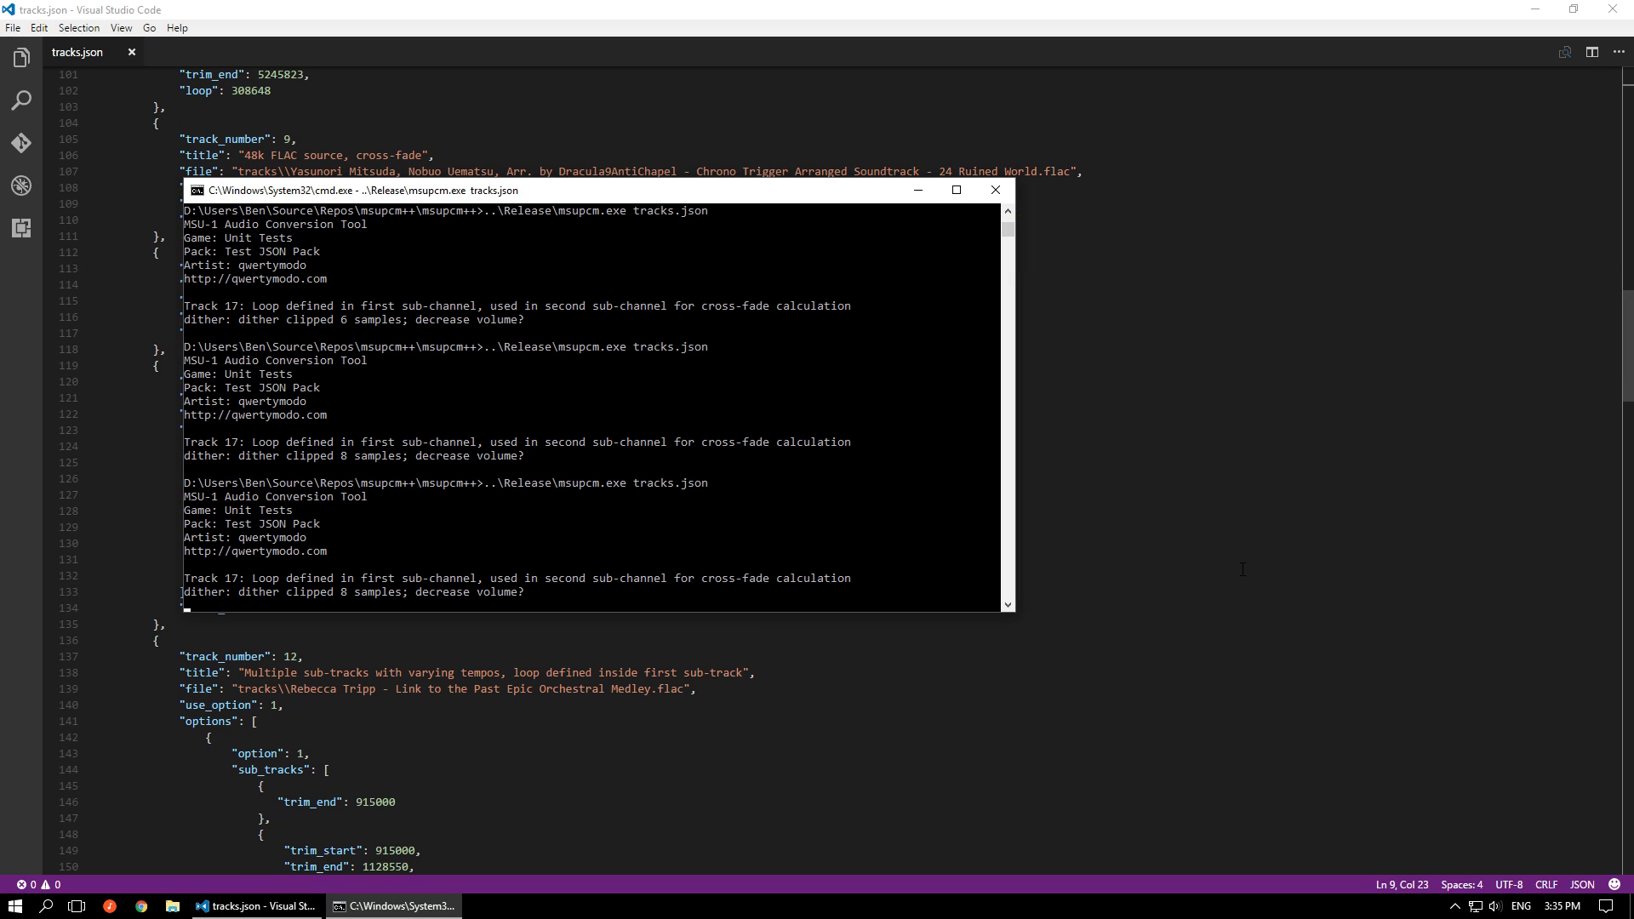
{"action": "scroll", "coordinate": [1242, 569], "scroll_direction": "down", "scroll_amount": 20}
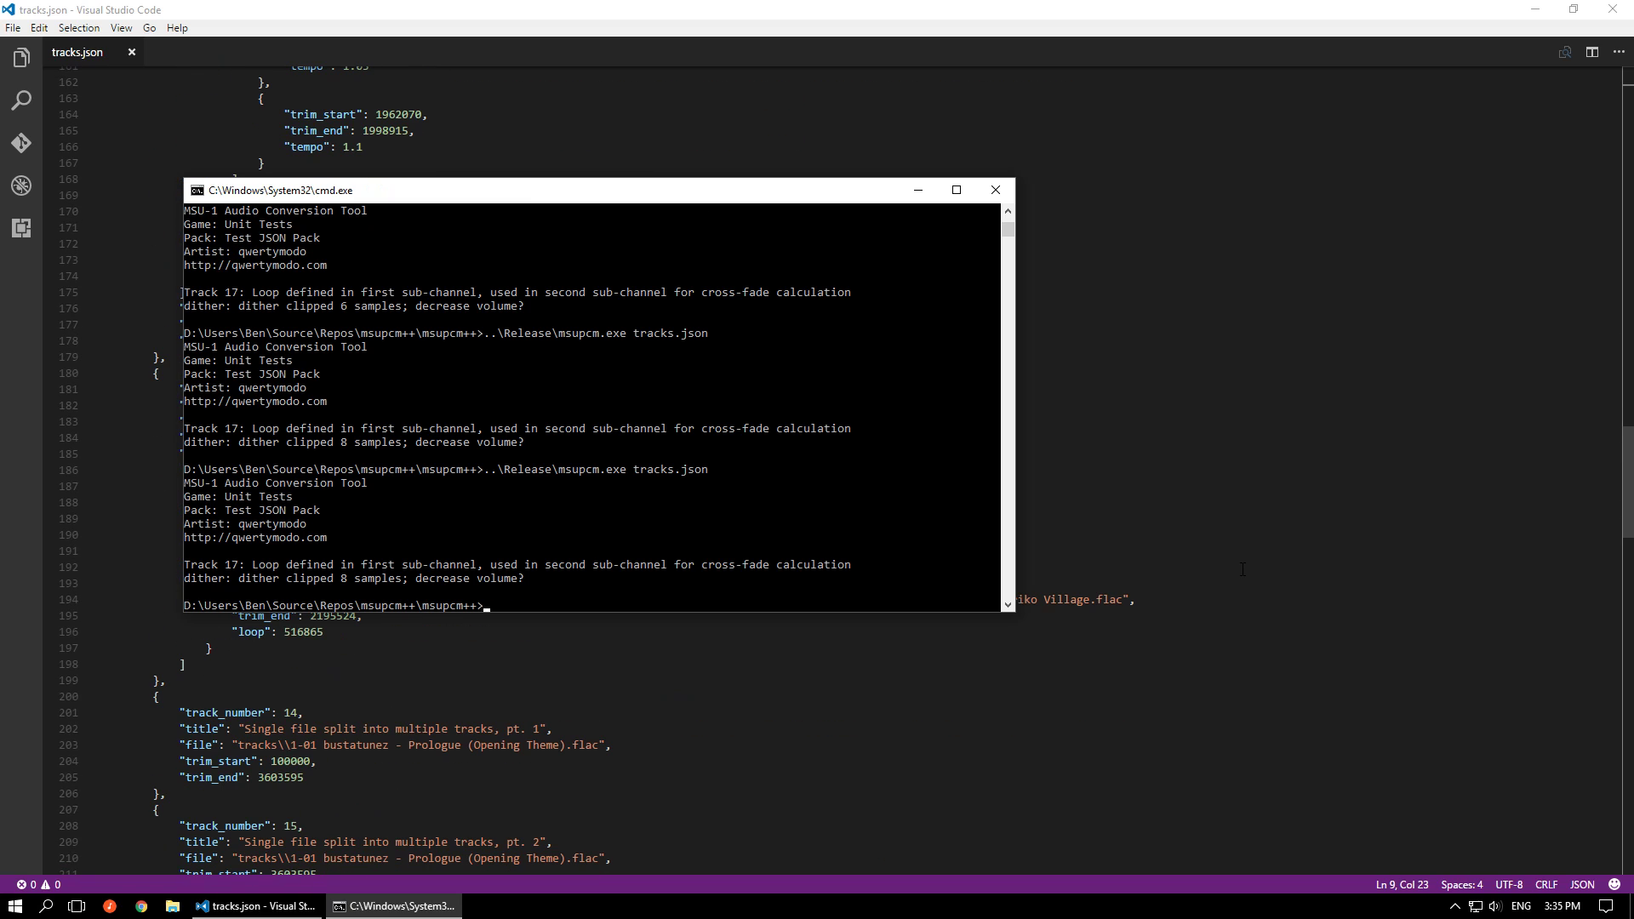
{"action": "scroll", "coordinate": [1242, 570], "scroll_direction": "down", "scroll_amount": 10}
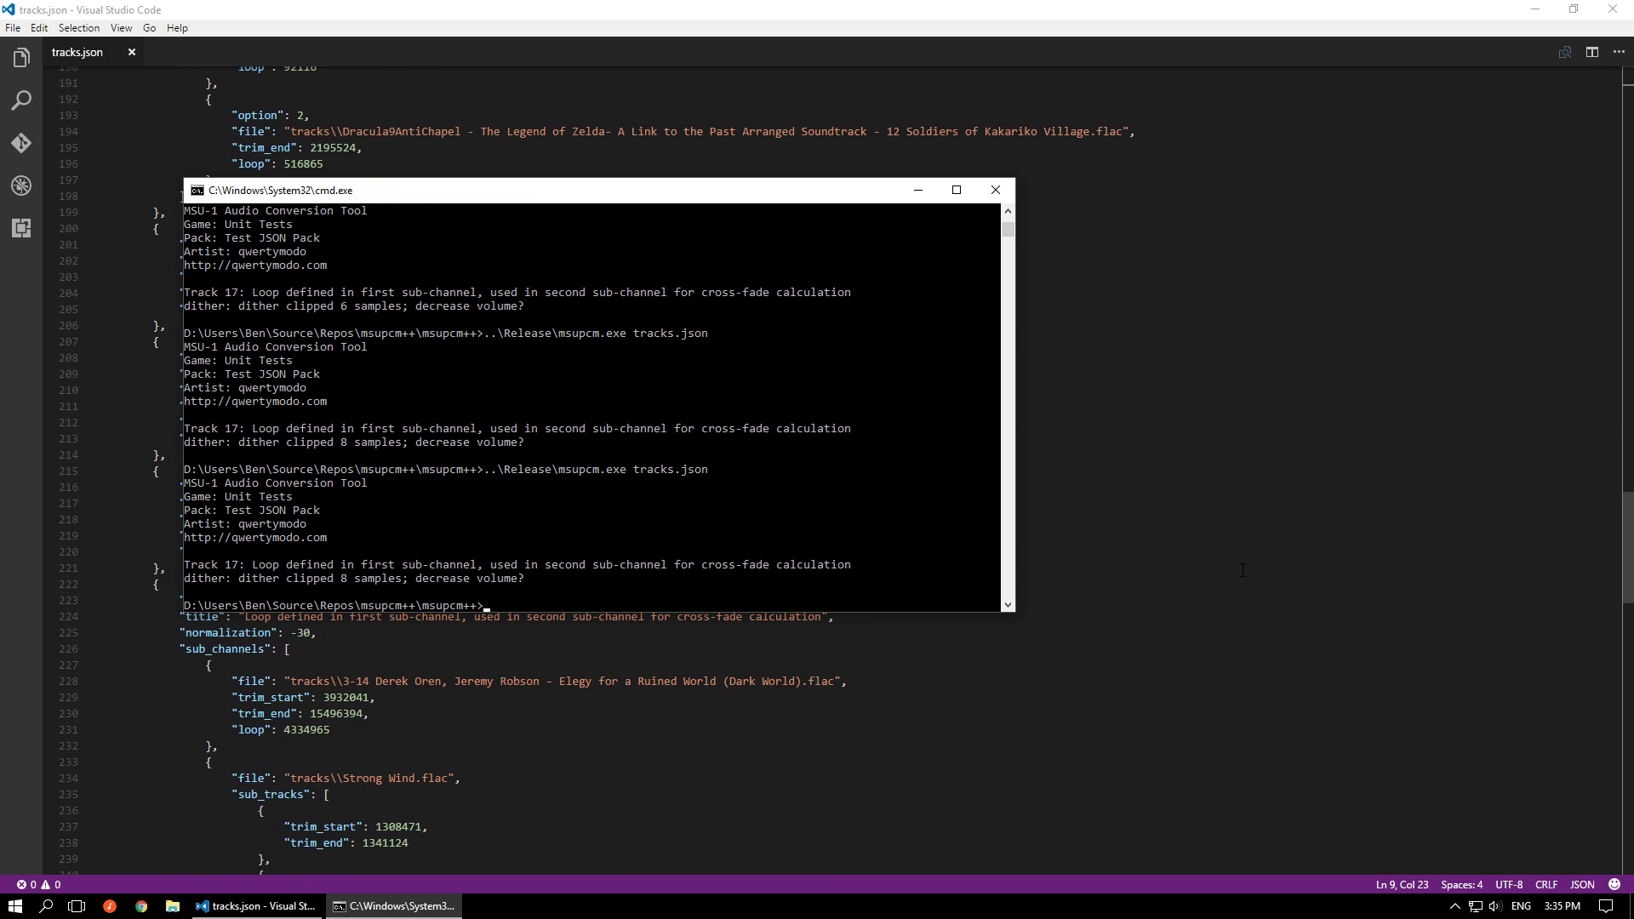
{"action": "left_click", "coordinate": [1335, 559]}
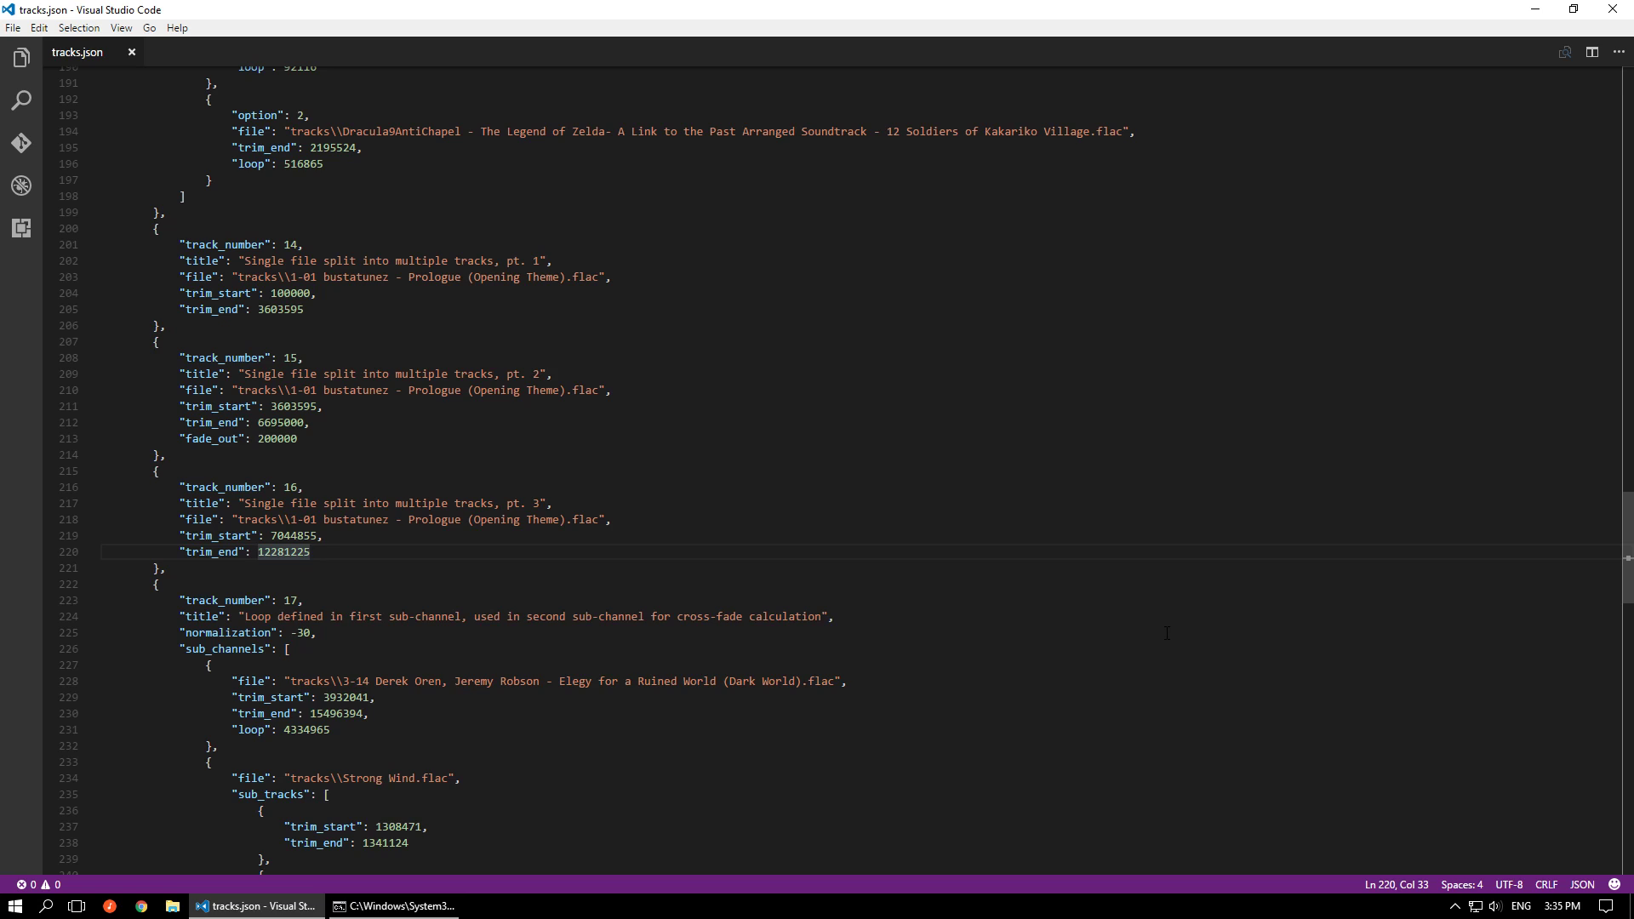
{"action": "scroll", "coordinate": [1335, 559], "scroll_direction": "down", "scroll_amount": 7}
{"action": "scroll", "coordinate": [1167, 630], "scroll_direction": "down", "scroll_amount": 4}
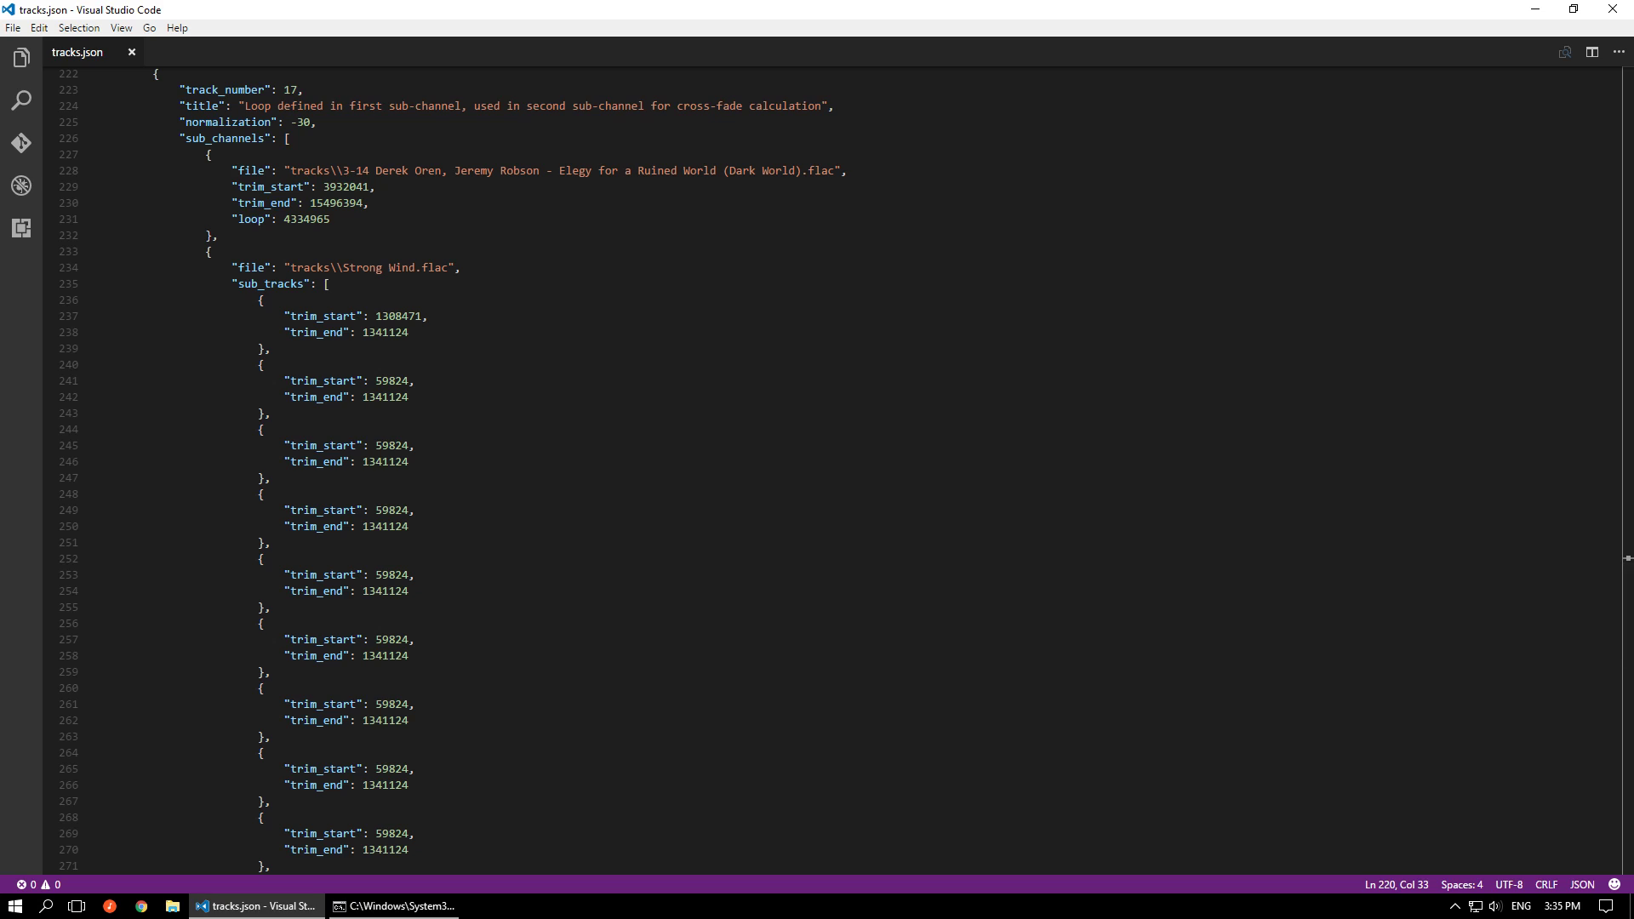
{"action": "double_click", "coordinate": [306, 220]}
{"action": "double_click", "coordinate": [360, 188]}
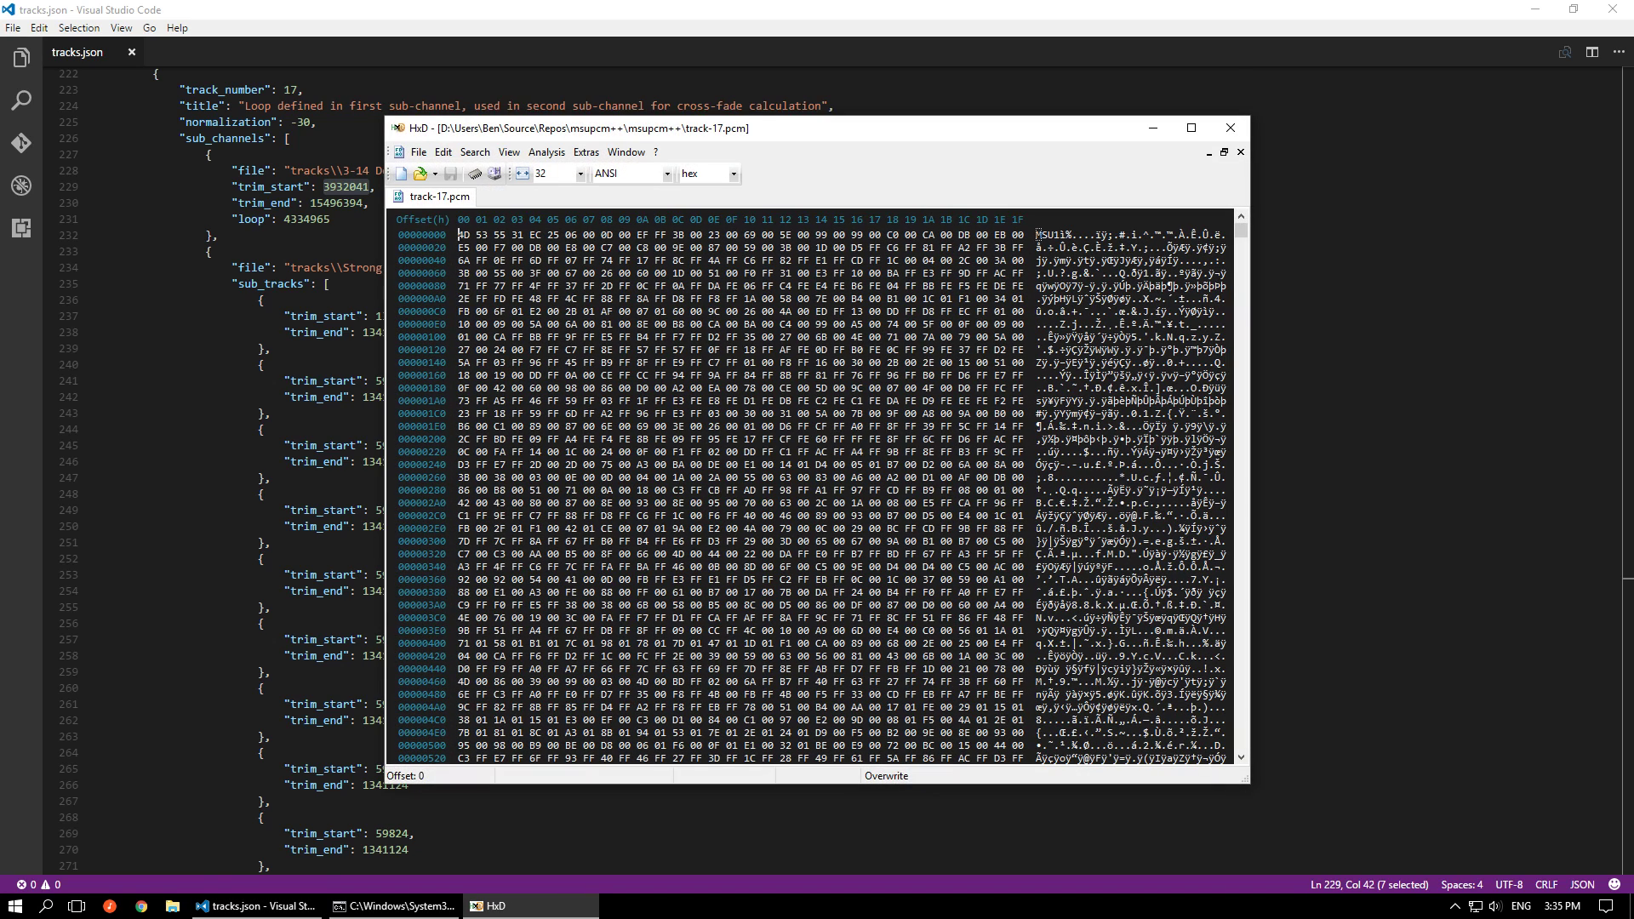
Open Calculator in Programmer mode and place the HxD window showing track-17.pcm beside it
{"action": "left_click_drag", "start_coordinate": [906, 127], "coordinate": [1633, 137]}
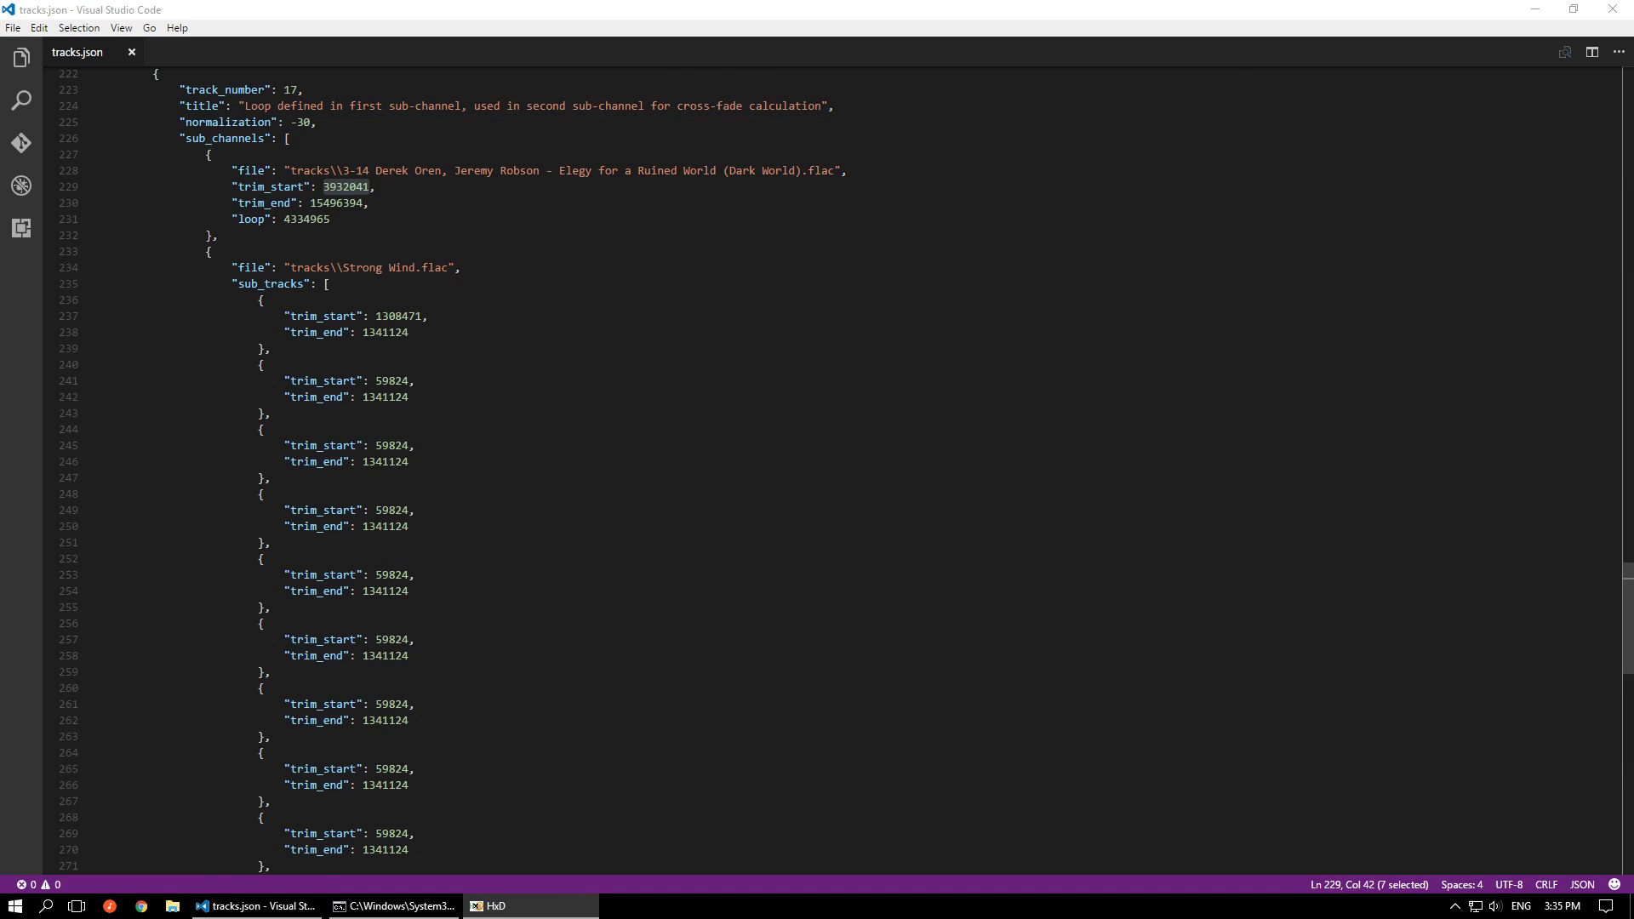
{"action": "key", "text": "super"}
{"action": "type", "text": "cr"}
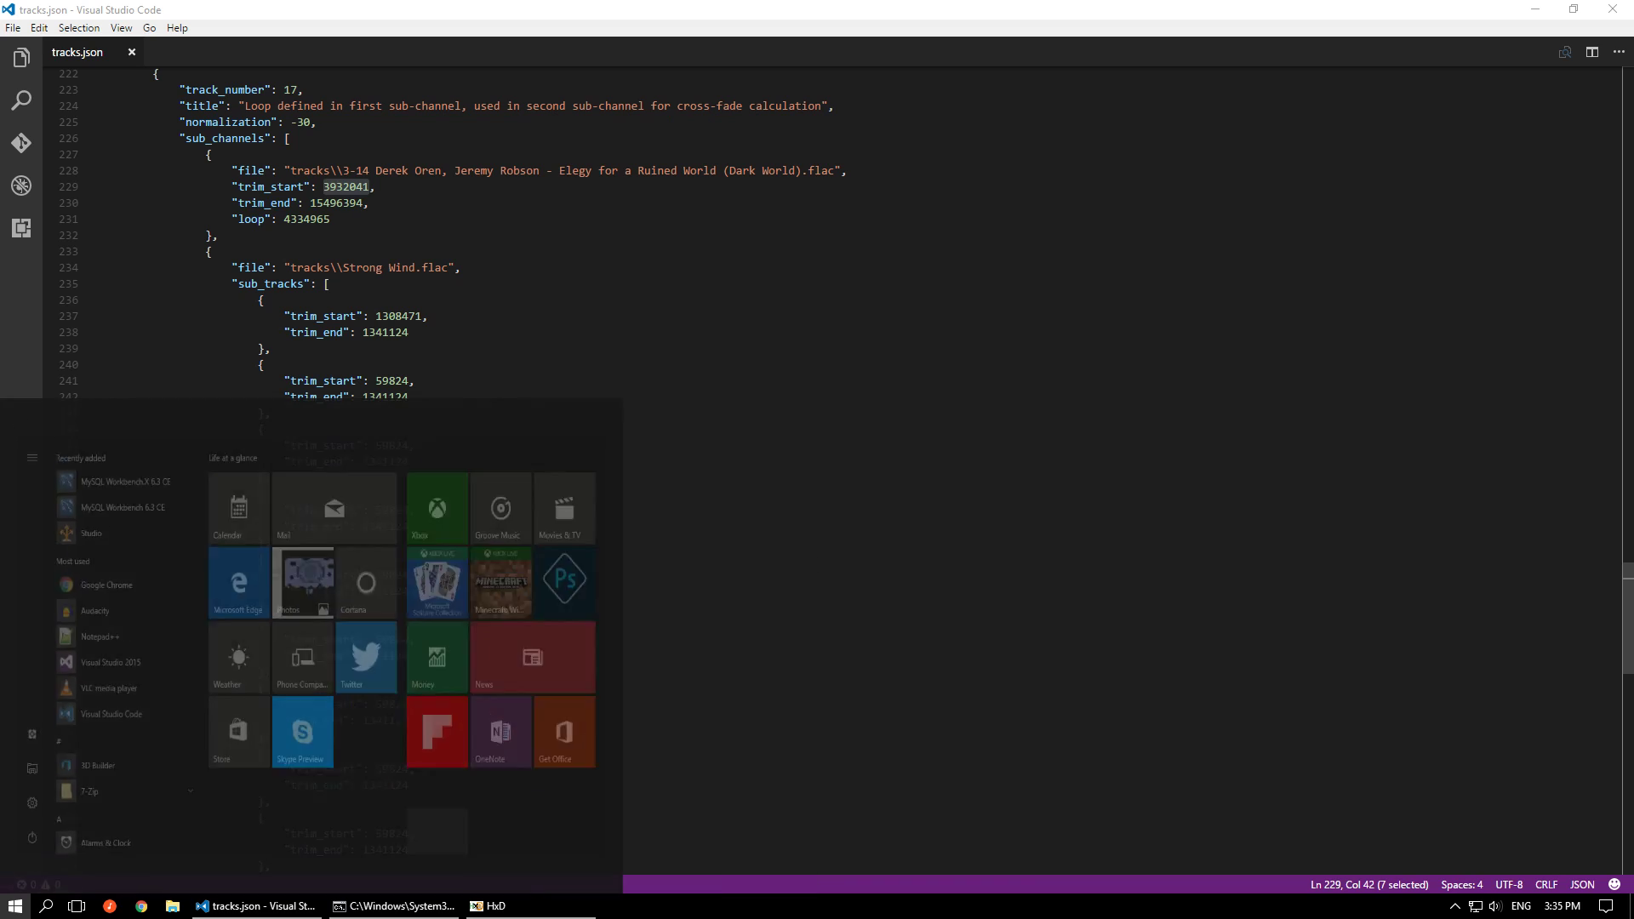
{"action": "key", "text": "BackSpace"}
{"action": "type", "text": "al"}
{"action": "key", "text": "Return"}
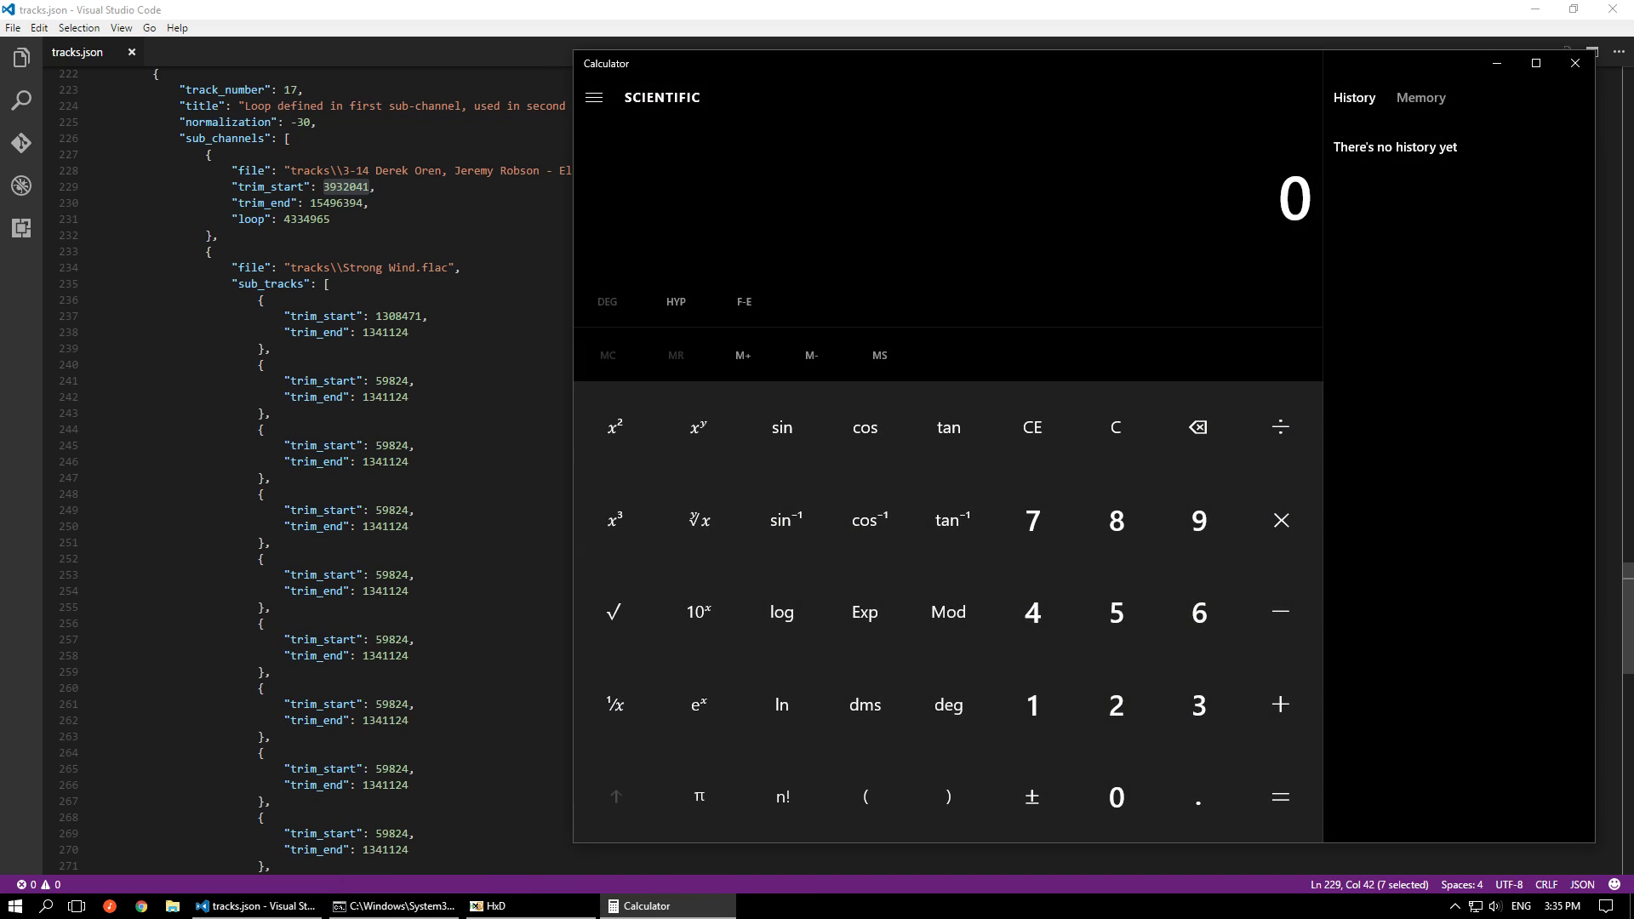
{"action": "left_click_drag", "start_coordinate": [1633, 76], "coordinate": [439, 129]}
{"action": "left_click", "coordinate": [594, 100]}
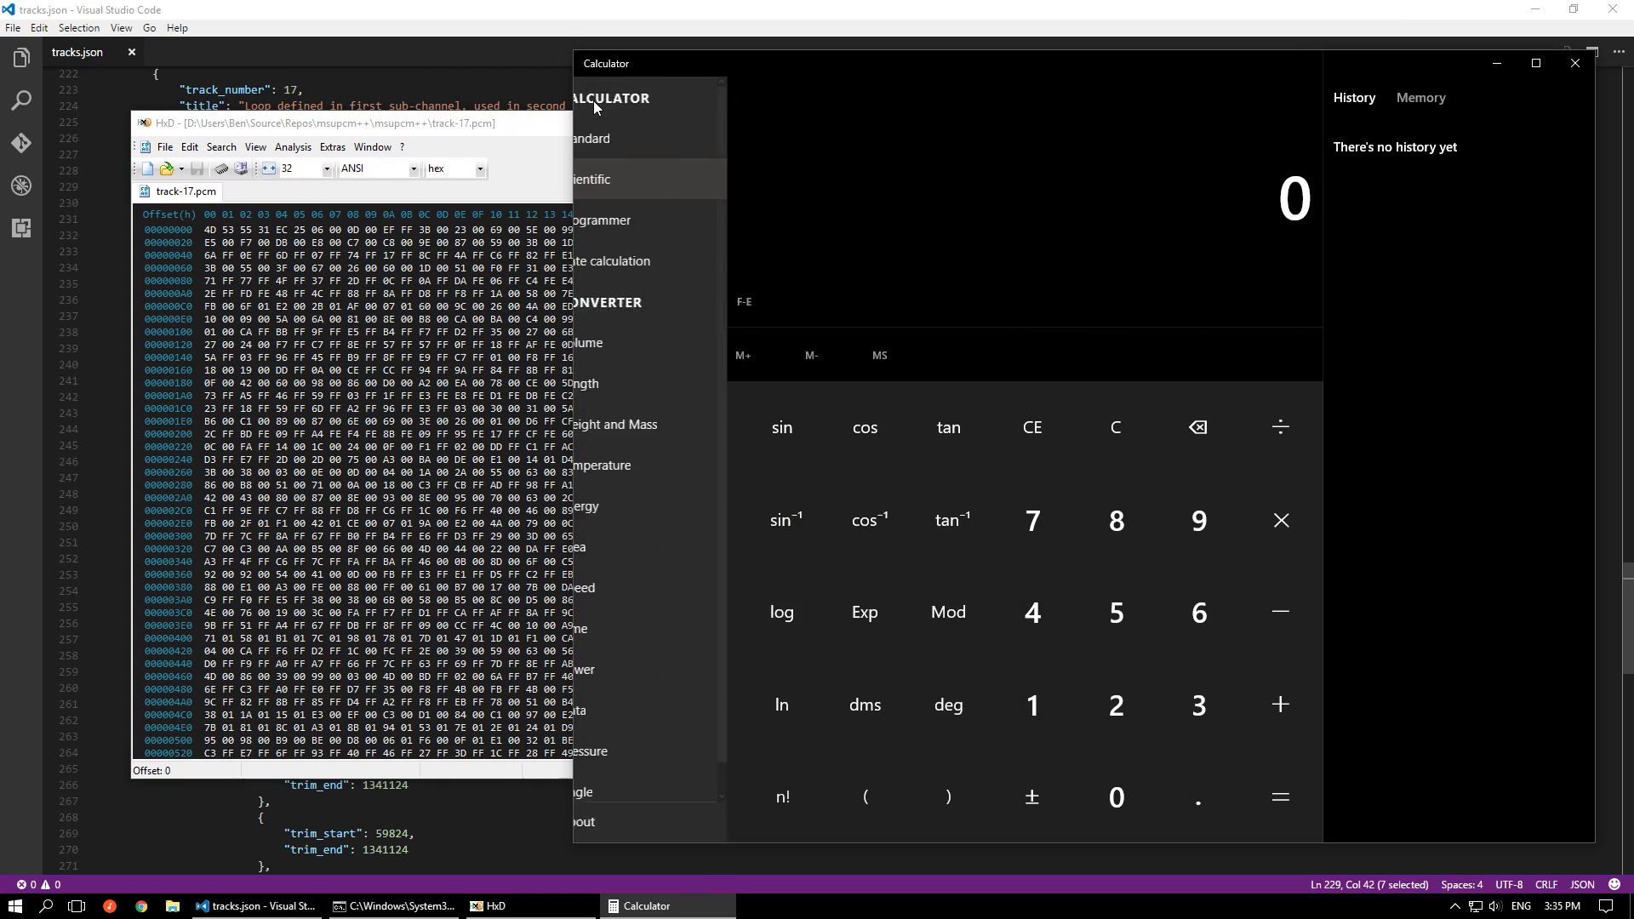
{"action": "left_click", "coordinate": [612, 220]}
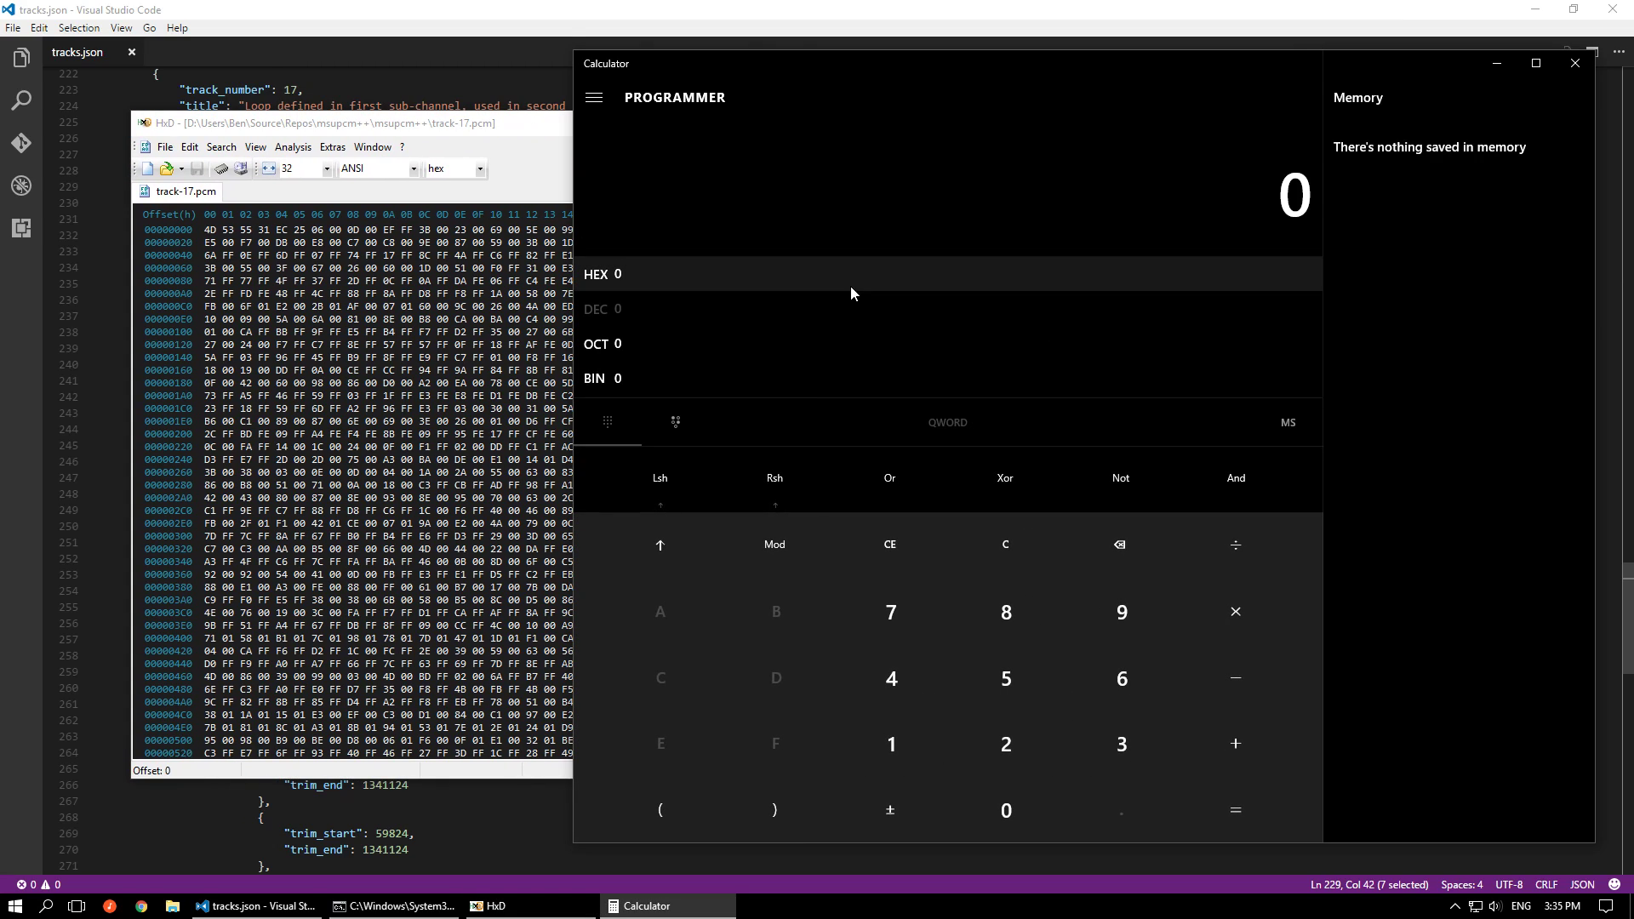
In HxD, highlight the four loop-point bytes EC 25 06 00 at offset 4 of track-17.pcm
{"action": "left_click", "coordinate": [208, 231]}
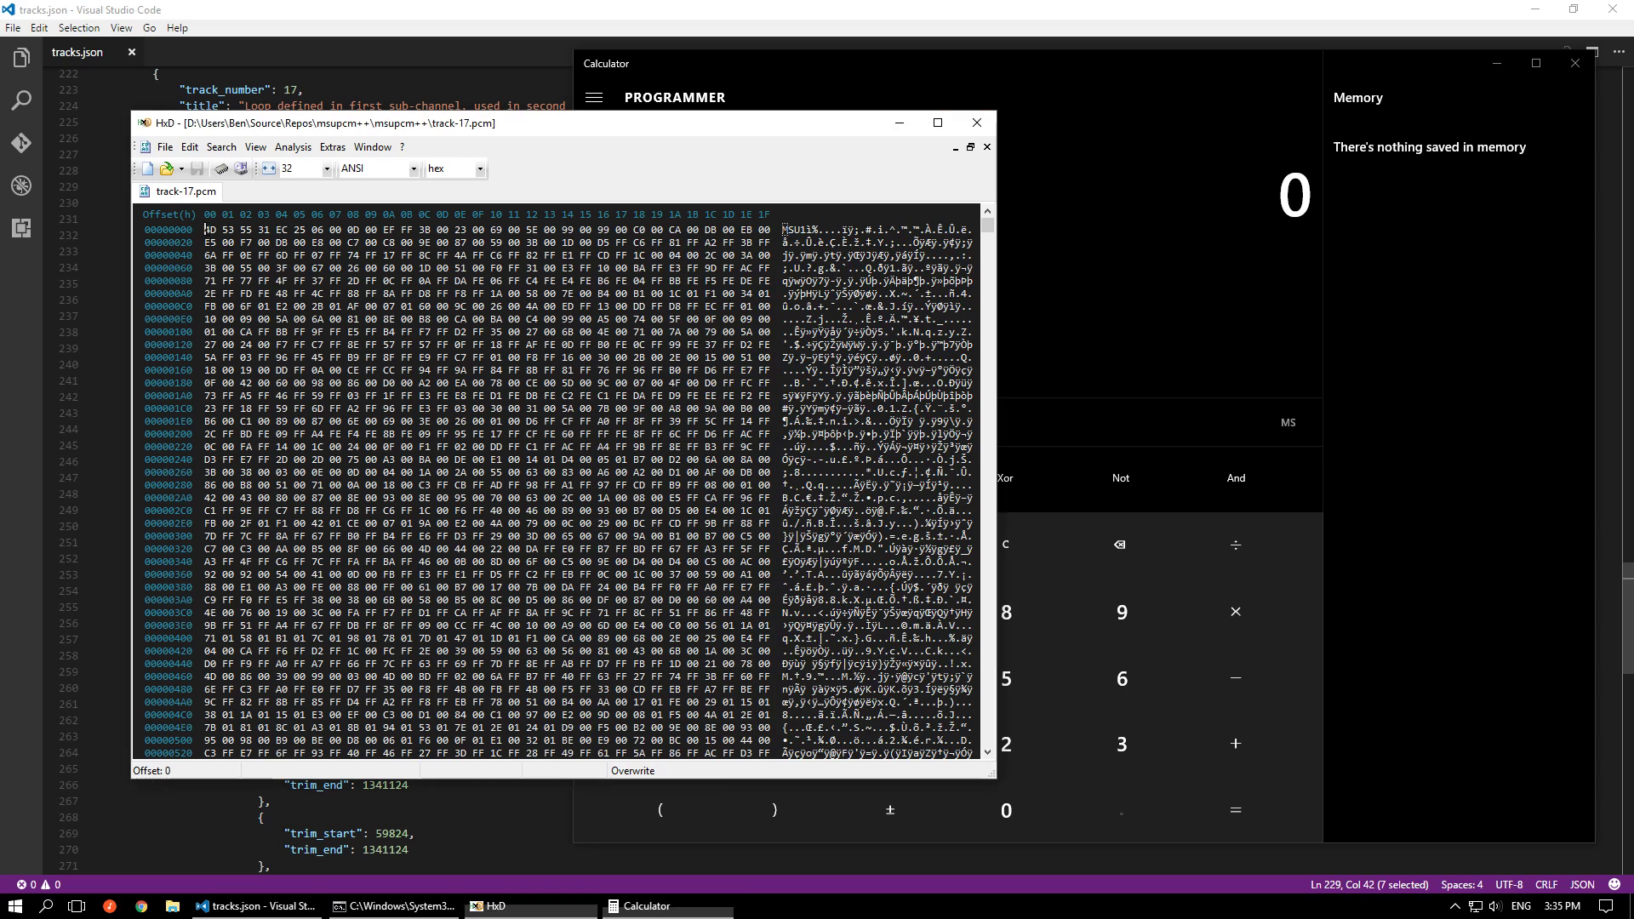
{"action": "left_click", "coordinate": [802, 230]}
{"action": "left_click_drag", "start_coordinate": [804, 230], "coordinate": [829, 229]}
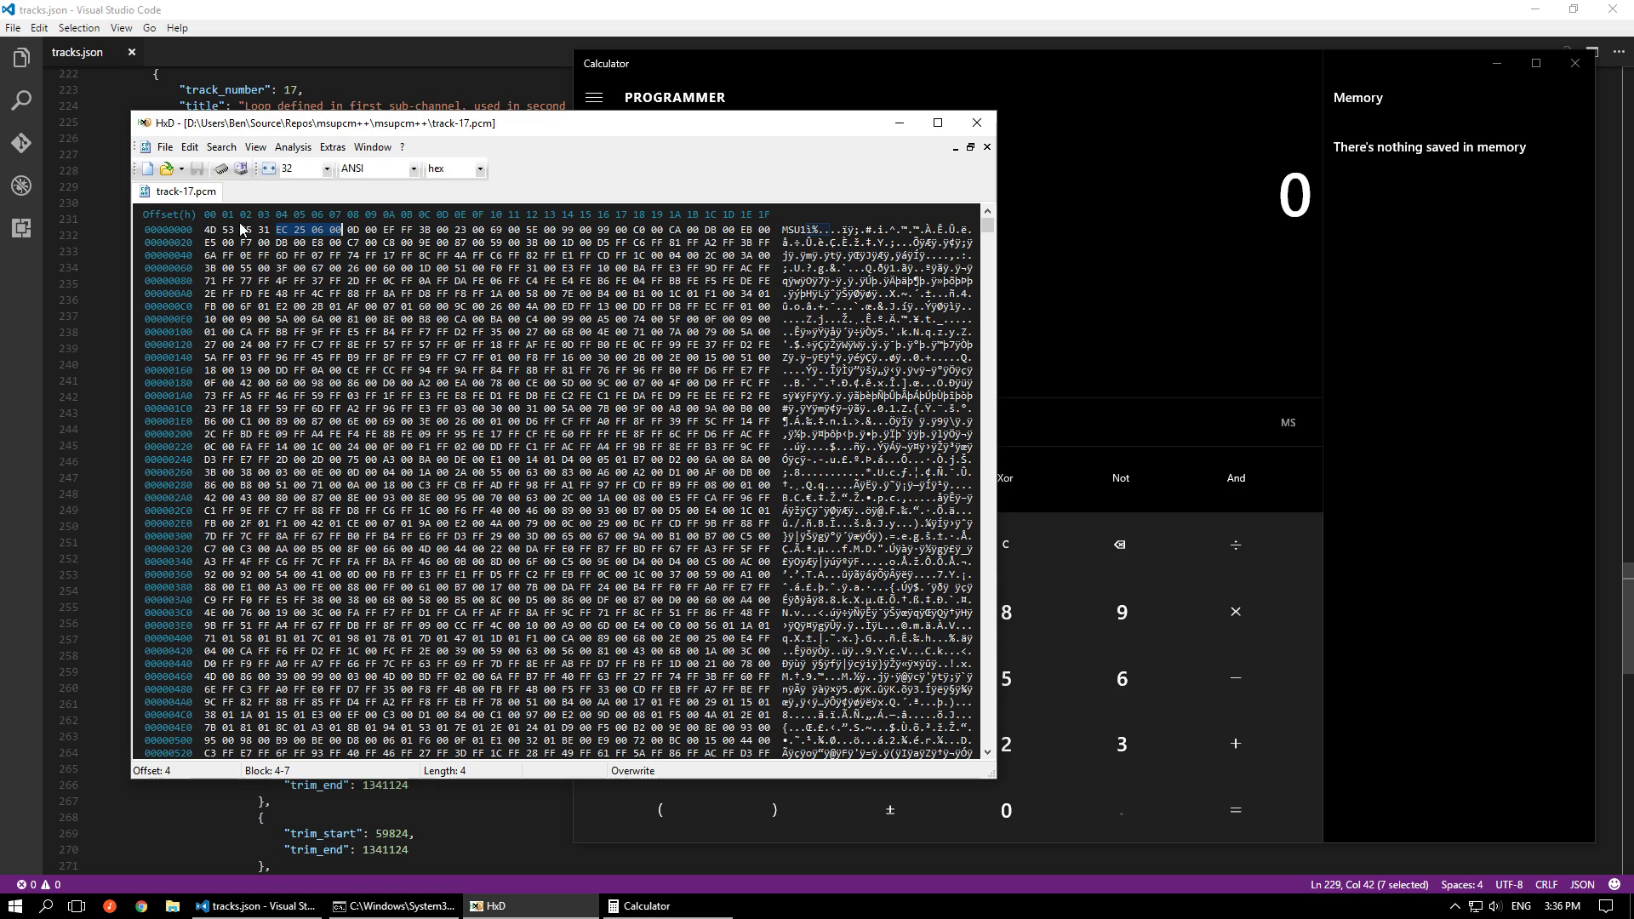
{"action": "left_click_drag", "start_coordinate": [210, 230], "coordinate": [342, 230]}
{"action": "left_click_drag", "start_coordinate": [342, 229], "coordinate": [277, 230]}
Enter the loop bytes in reversed order as hexadecimal 625EC in Calculator and convert the number to decimal
{"action": "left_click", "coordinate": [1138, 240]}
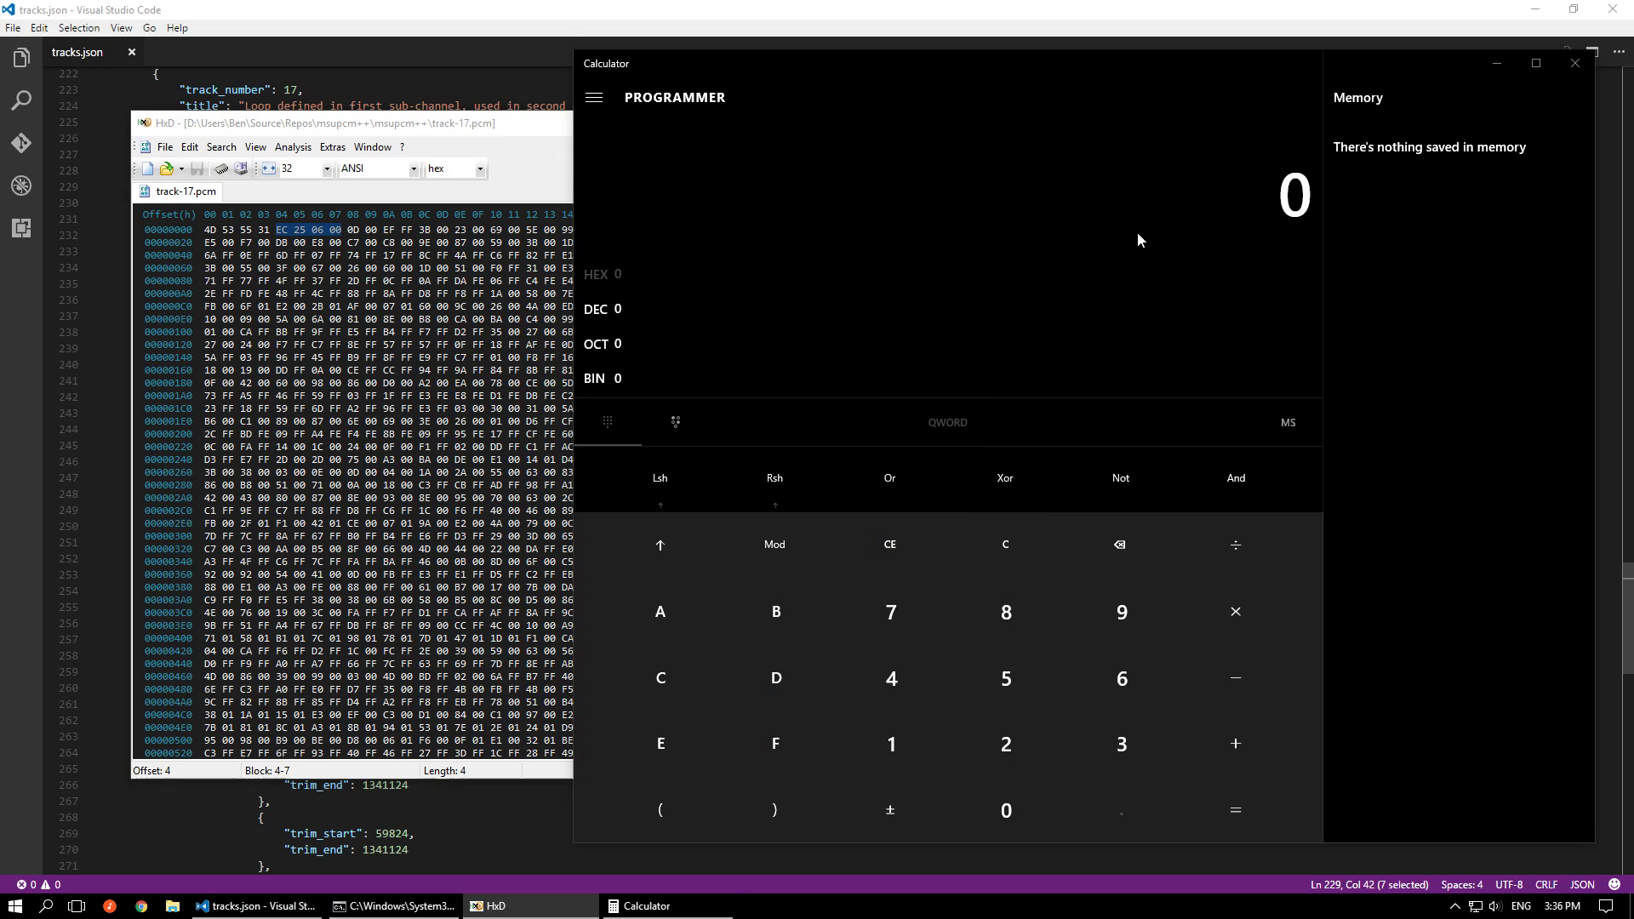
{"action": "type", "text": "6 25"}
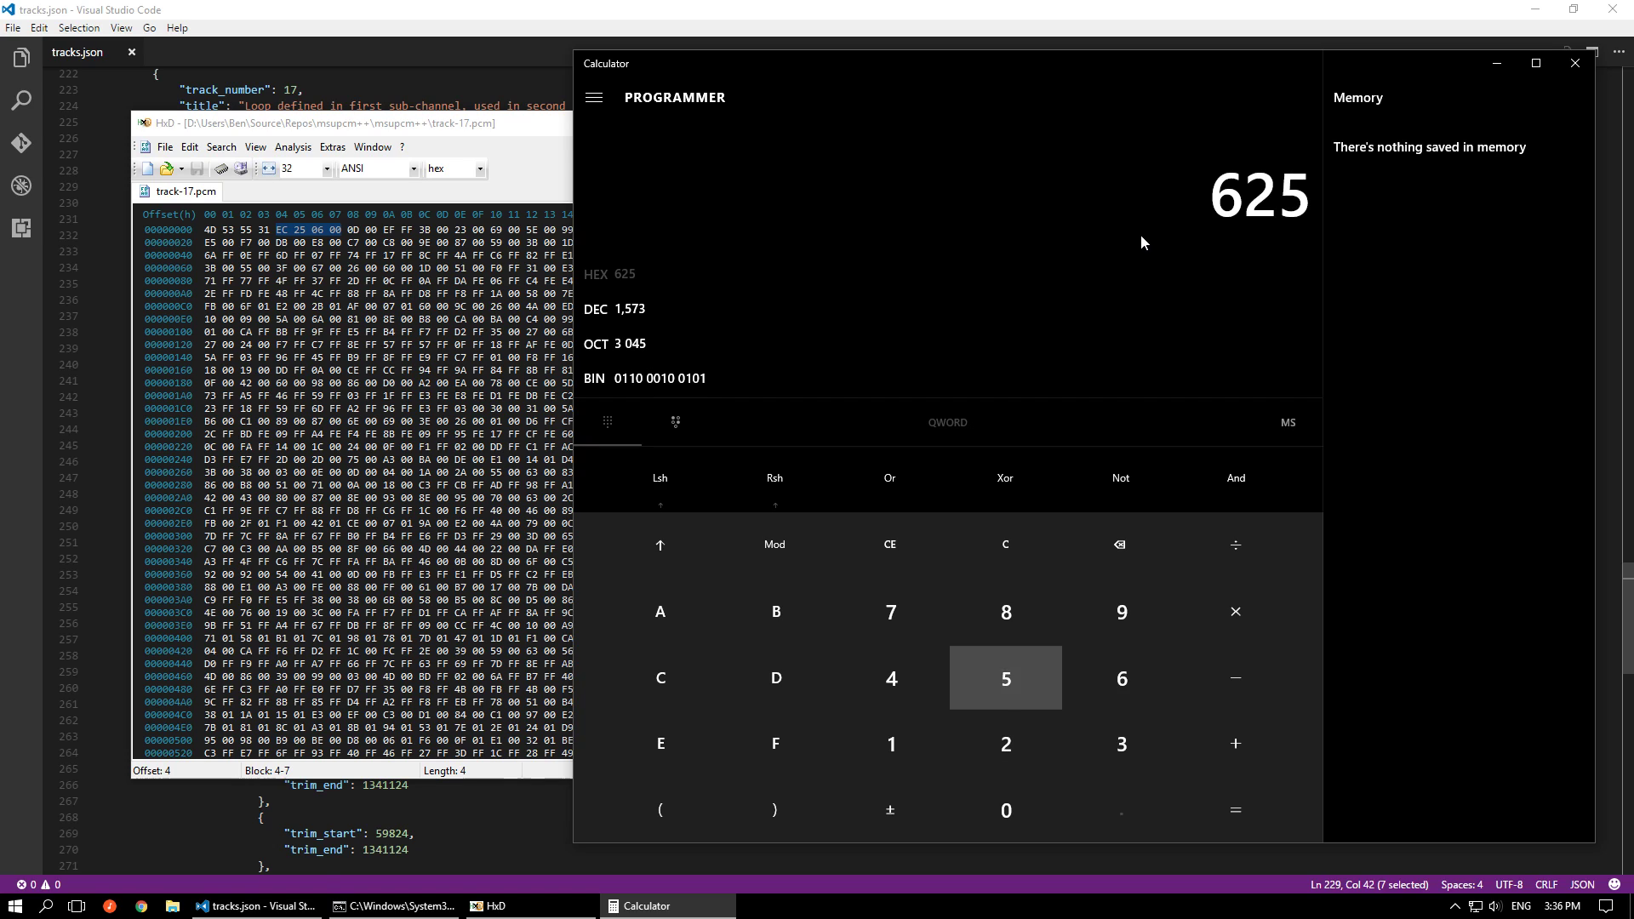
{"action": "type", "text": "EC"}
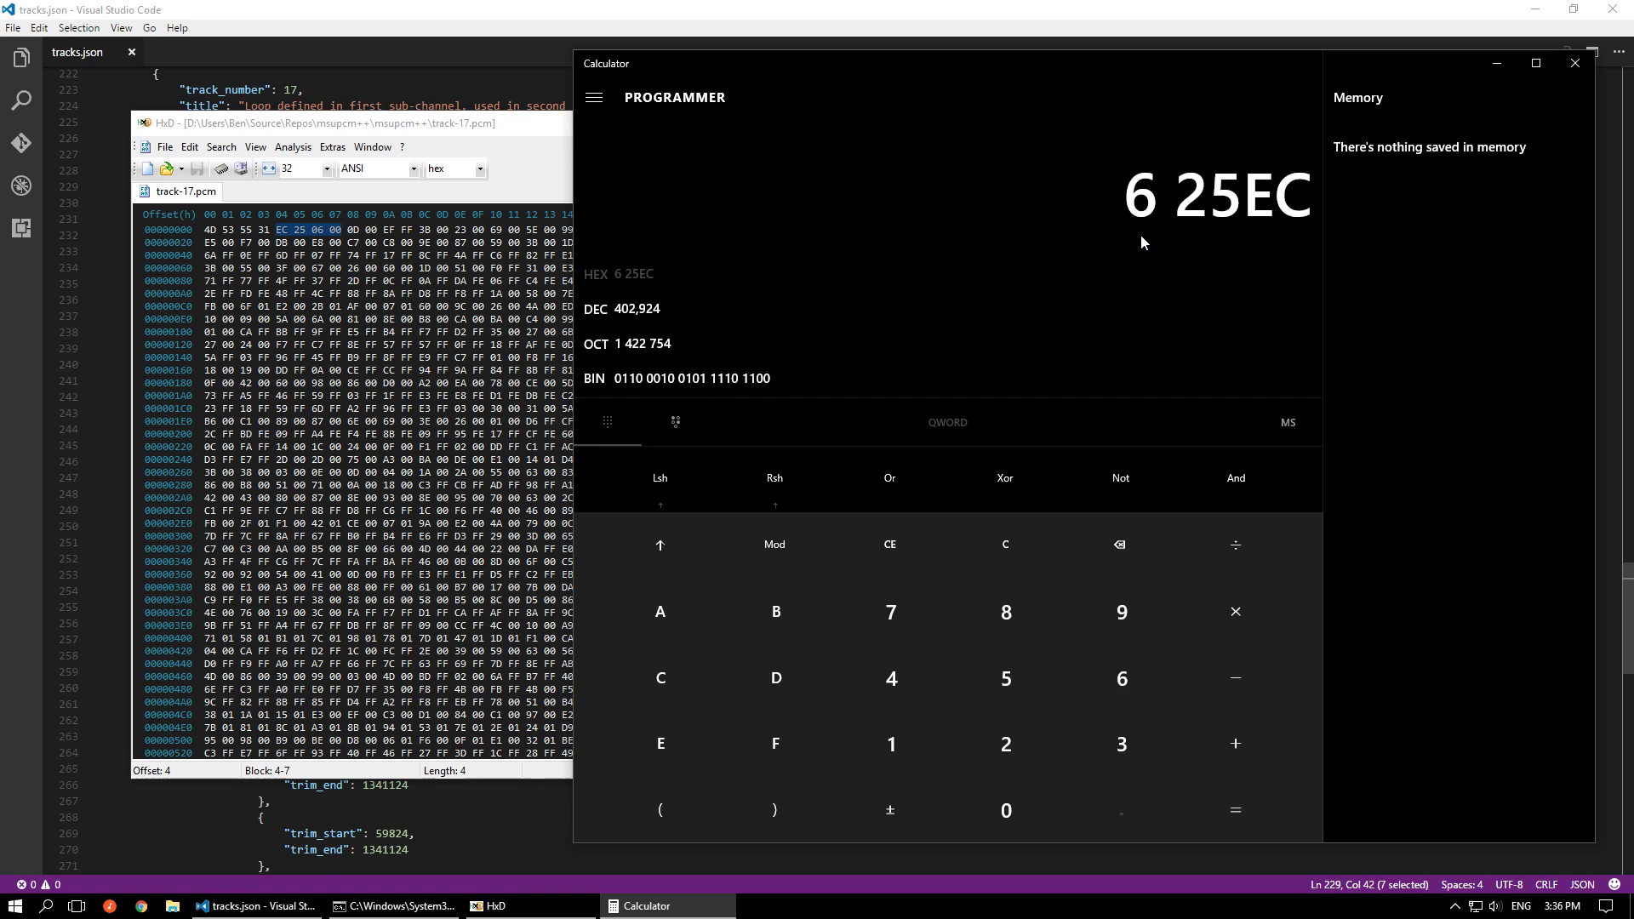
{"action": "left_click", "coordinate": [657, 308]}
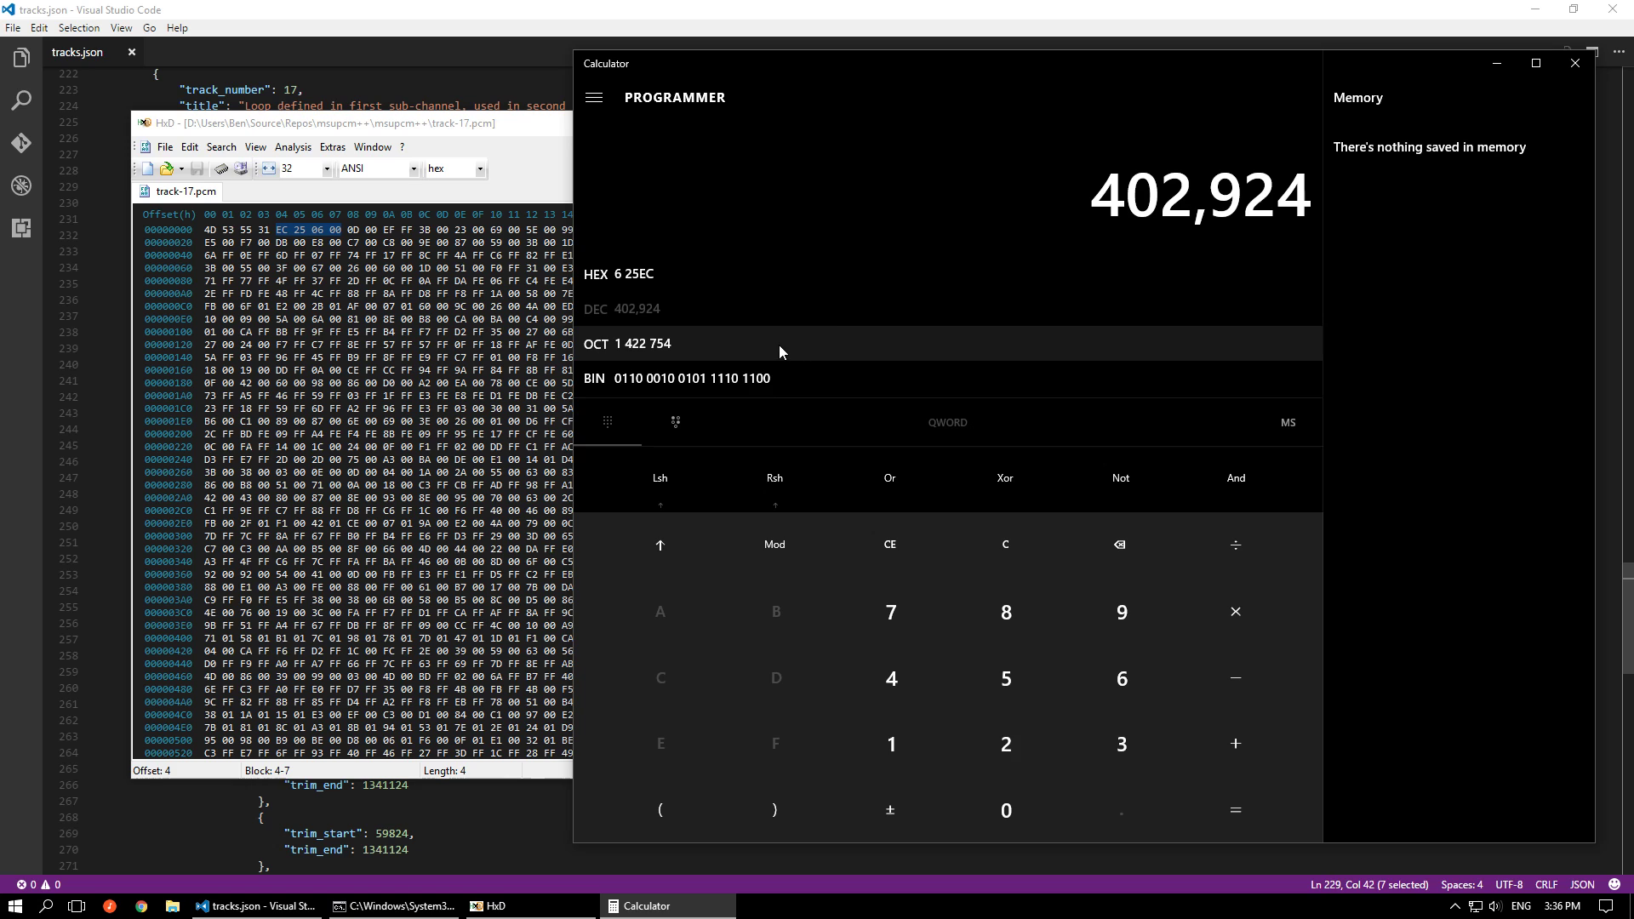
Minimize HxD, copy the first sub-channel's loop value 4334965 from tracks.json into Calculator, and start a subtraction
{"action": "left_click", "coordinate": [518, 139]}
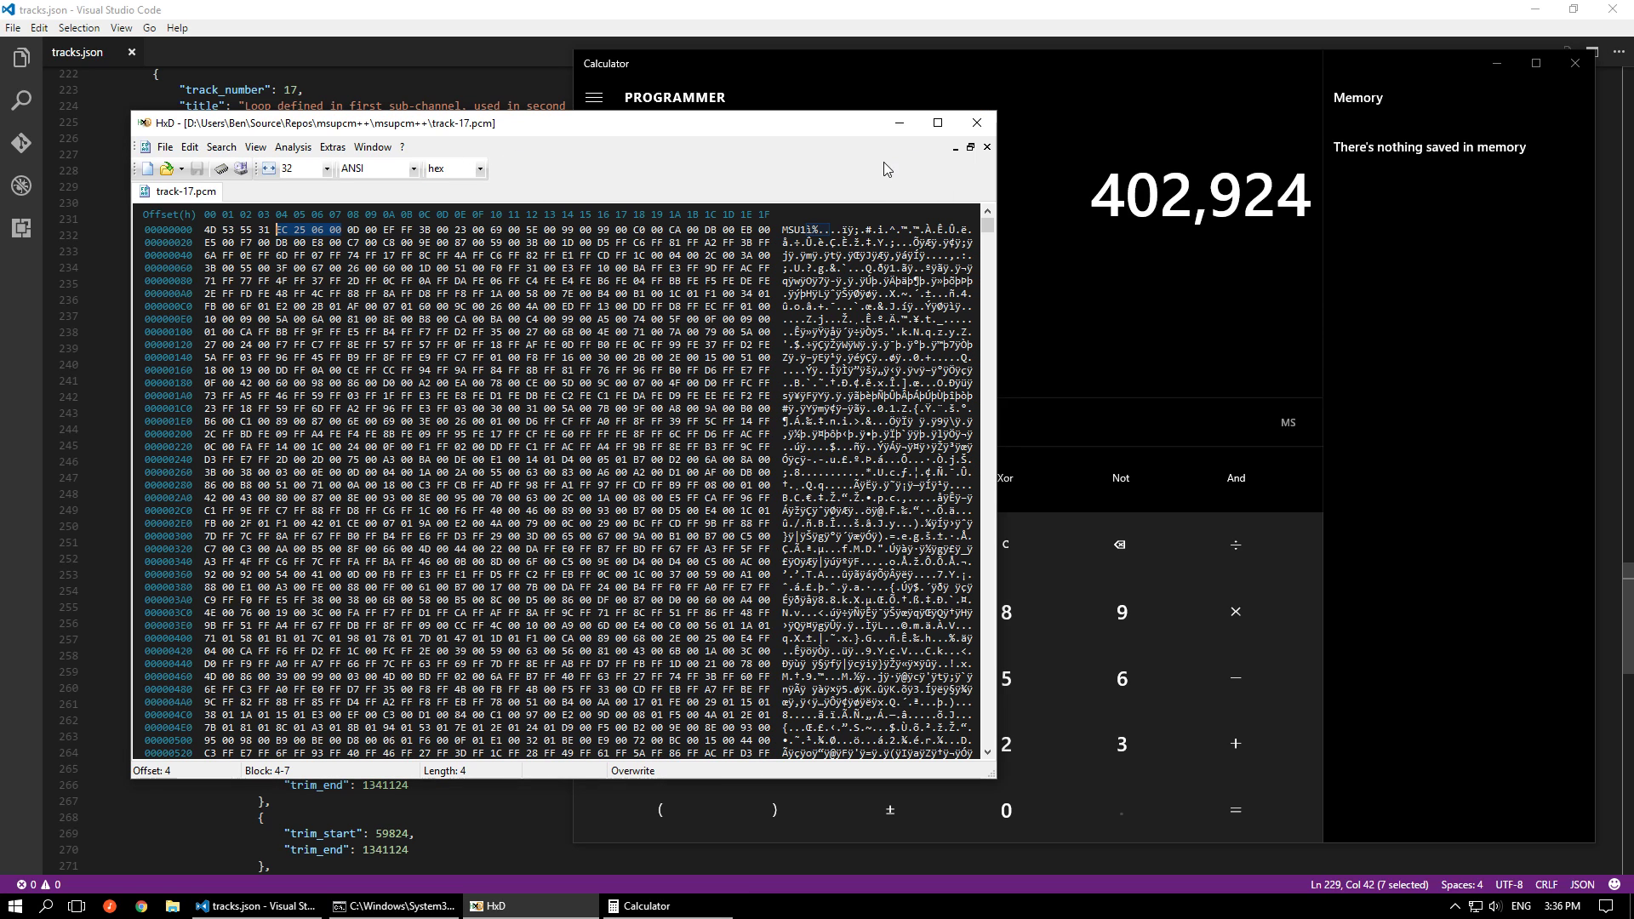
{"action": "left_click", "coordinate": [900, 126]}
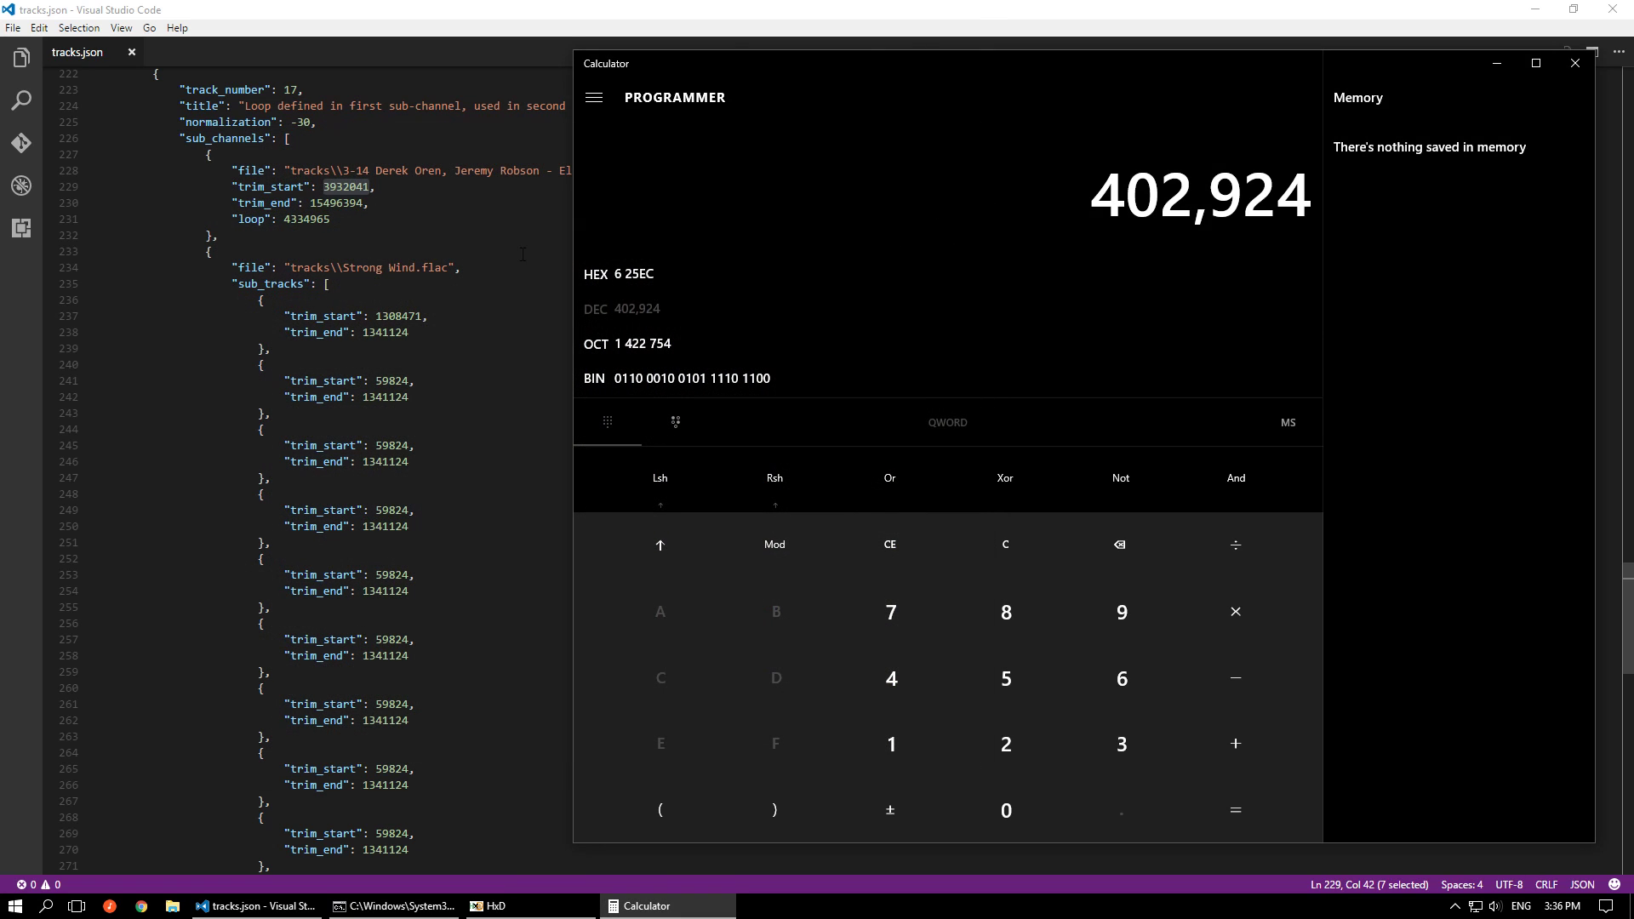
{"action": "double_click", "coordinate": [315, 220]}
{"action": "right_click", "coordinate": [312, 219]}
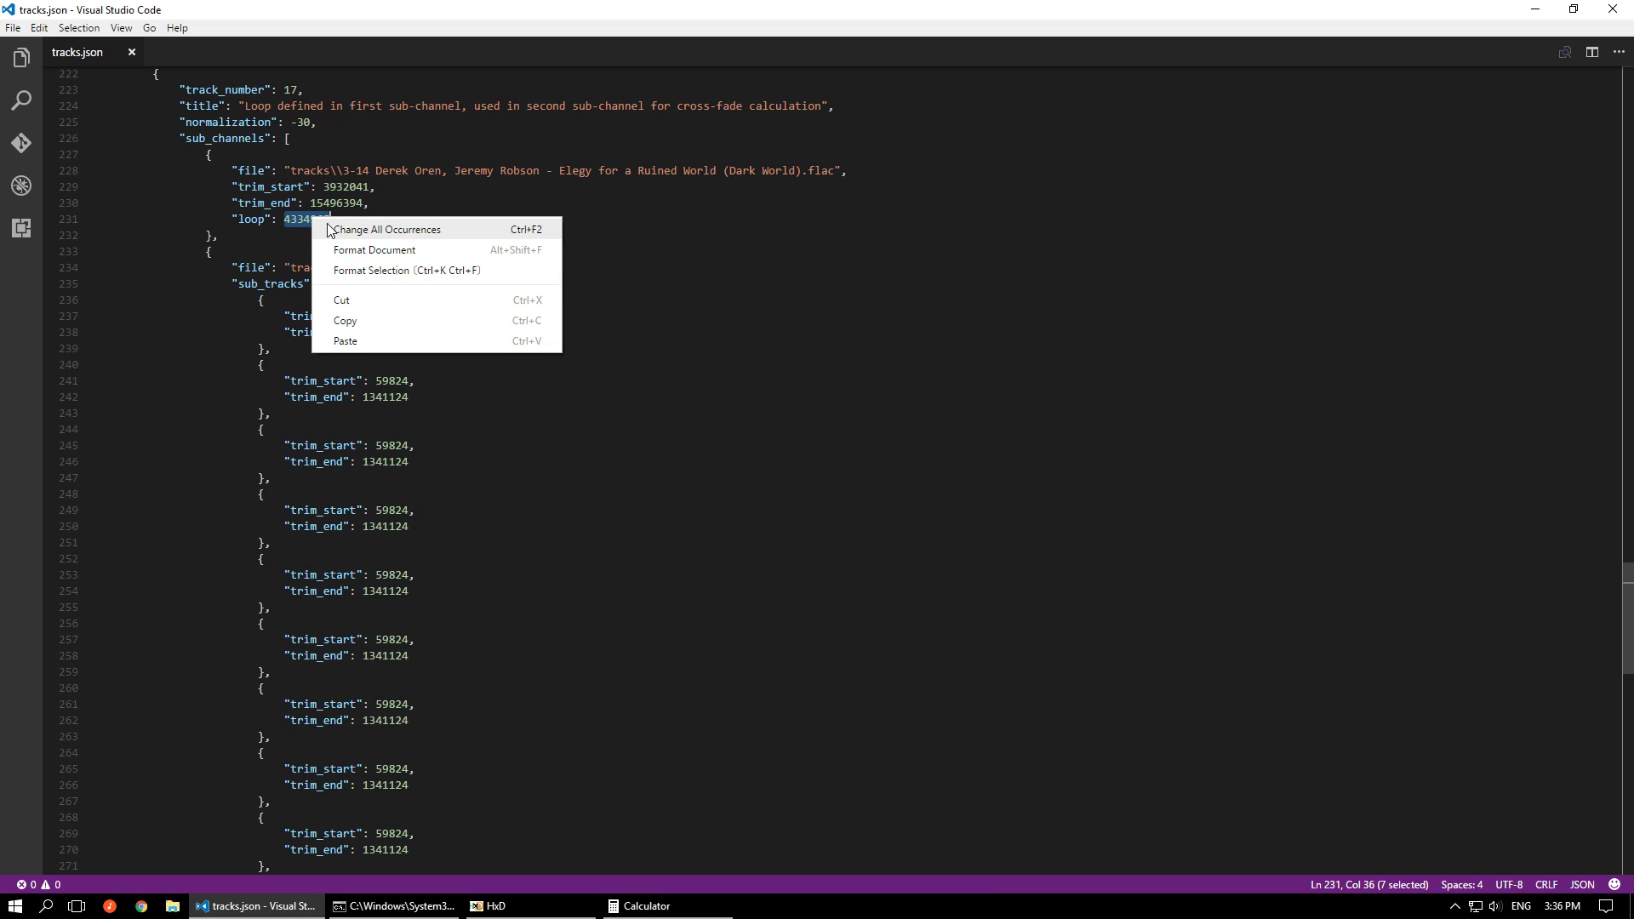
{"action": "left_click", "coordinate": [344, 320]}
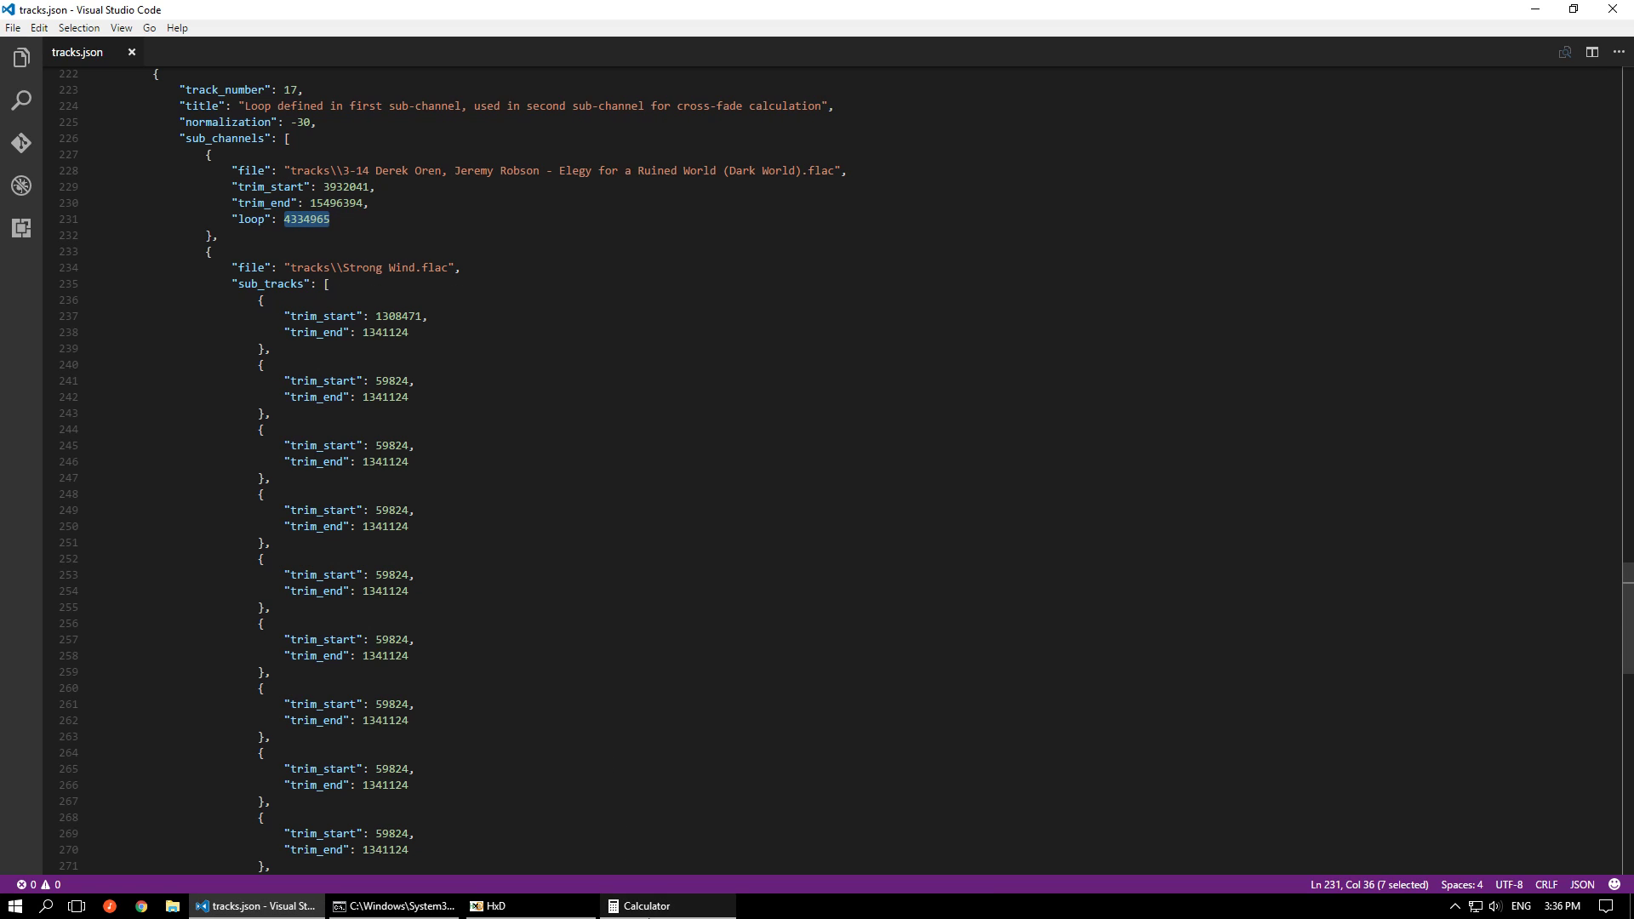
{"action": "left_click", "coordinate": [647, 905]}
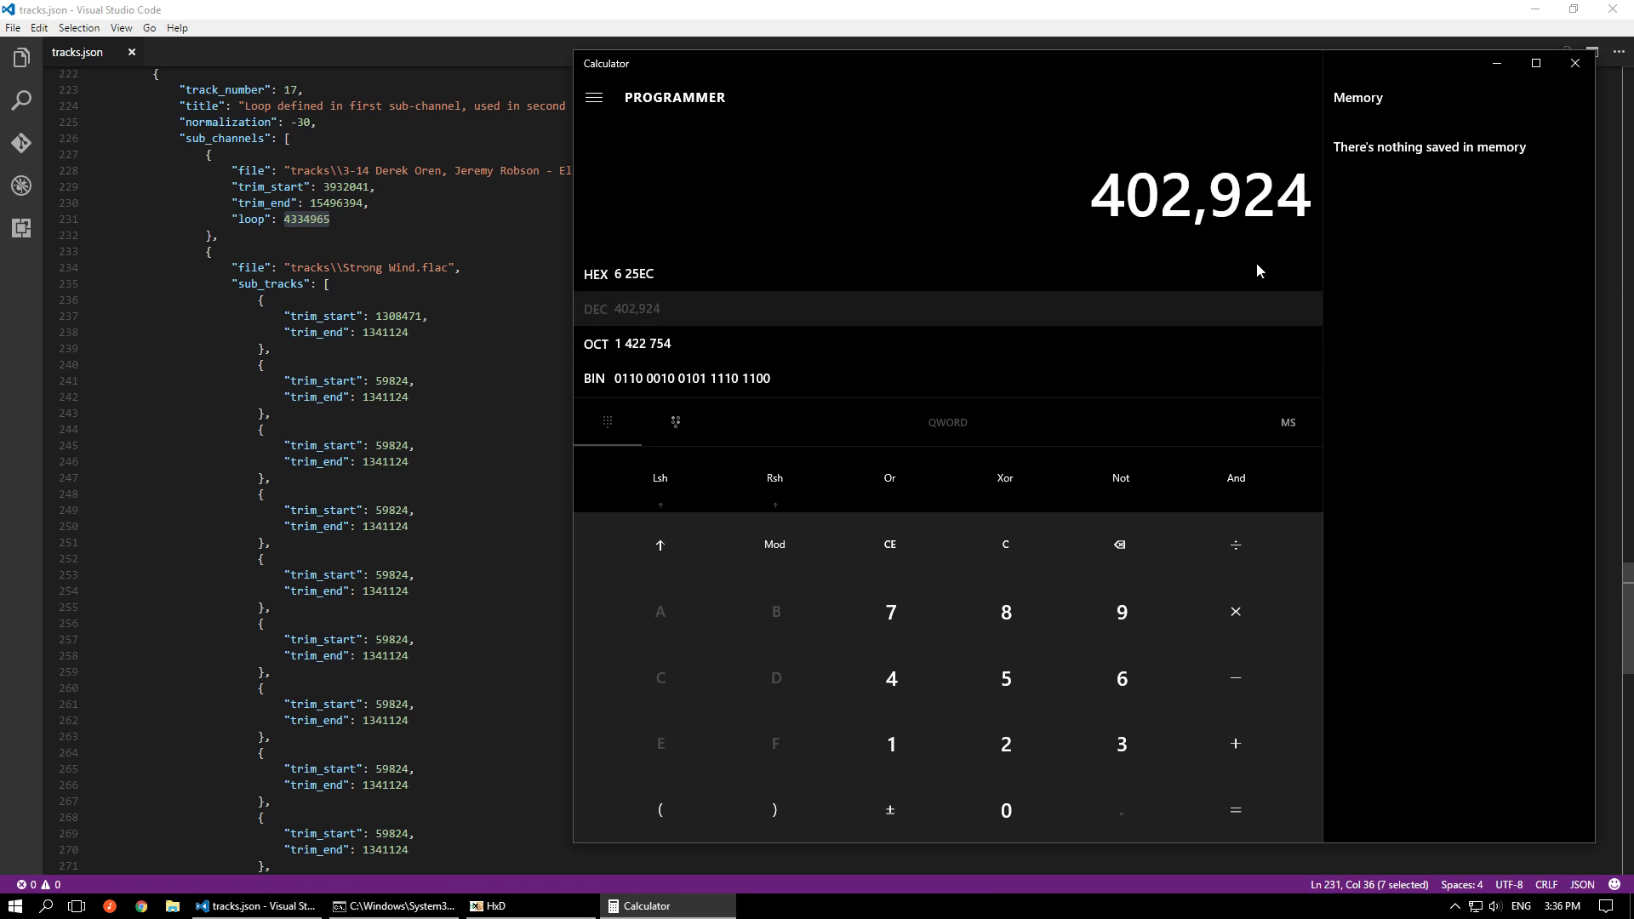
{"action": "right_click", "coordinate": [1166, 209]}
{"action": "left_click", "coordinate": [1159, 178]}
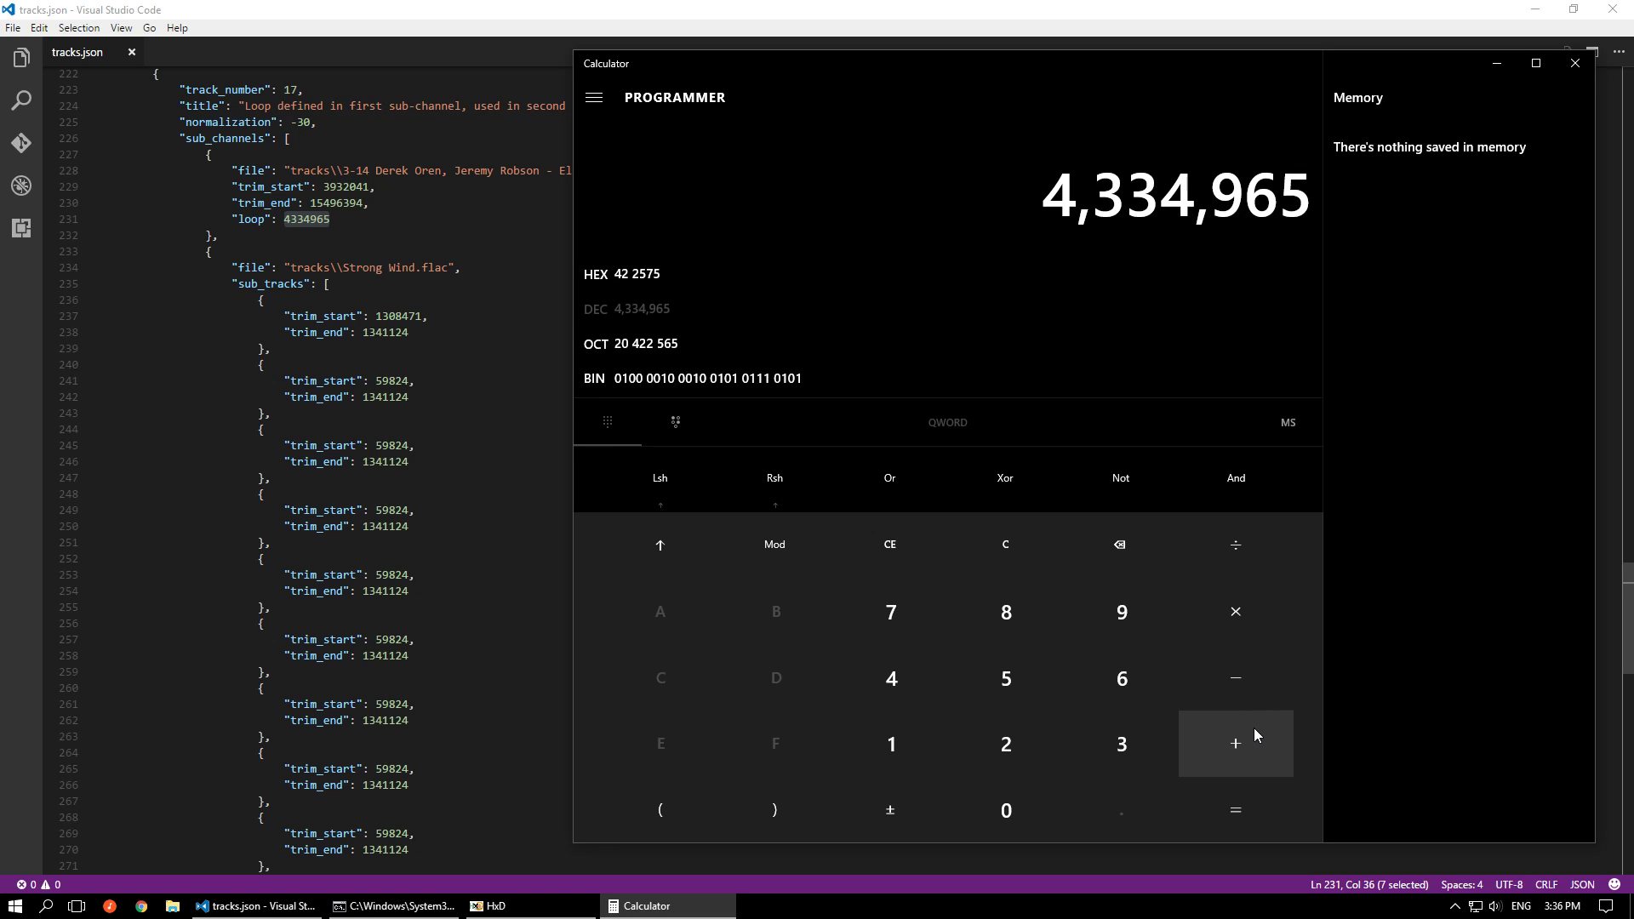
{"action": "left_click", "coordinate": [1250, 685]}
Copy the first sub-channel's trim_start value 3932041 from tracks.json into Calculator and subtract it from the loop value
{"action": "left_click", "coordinate": [256, 906]}
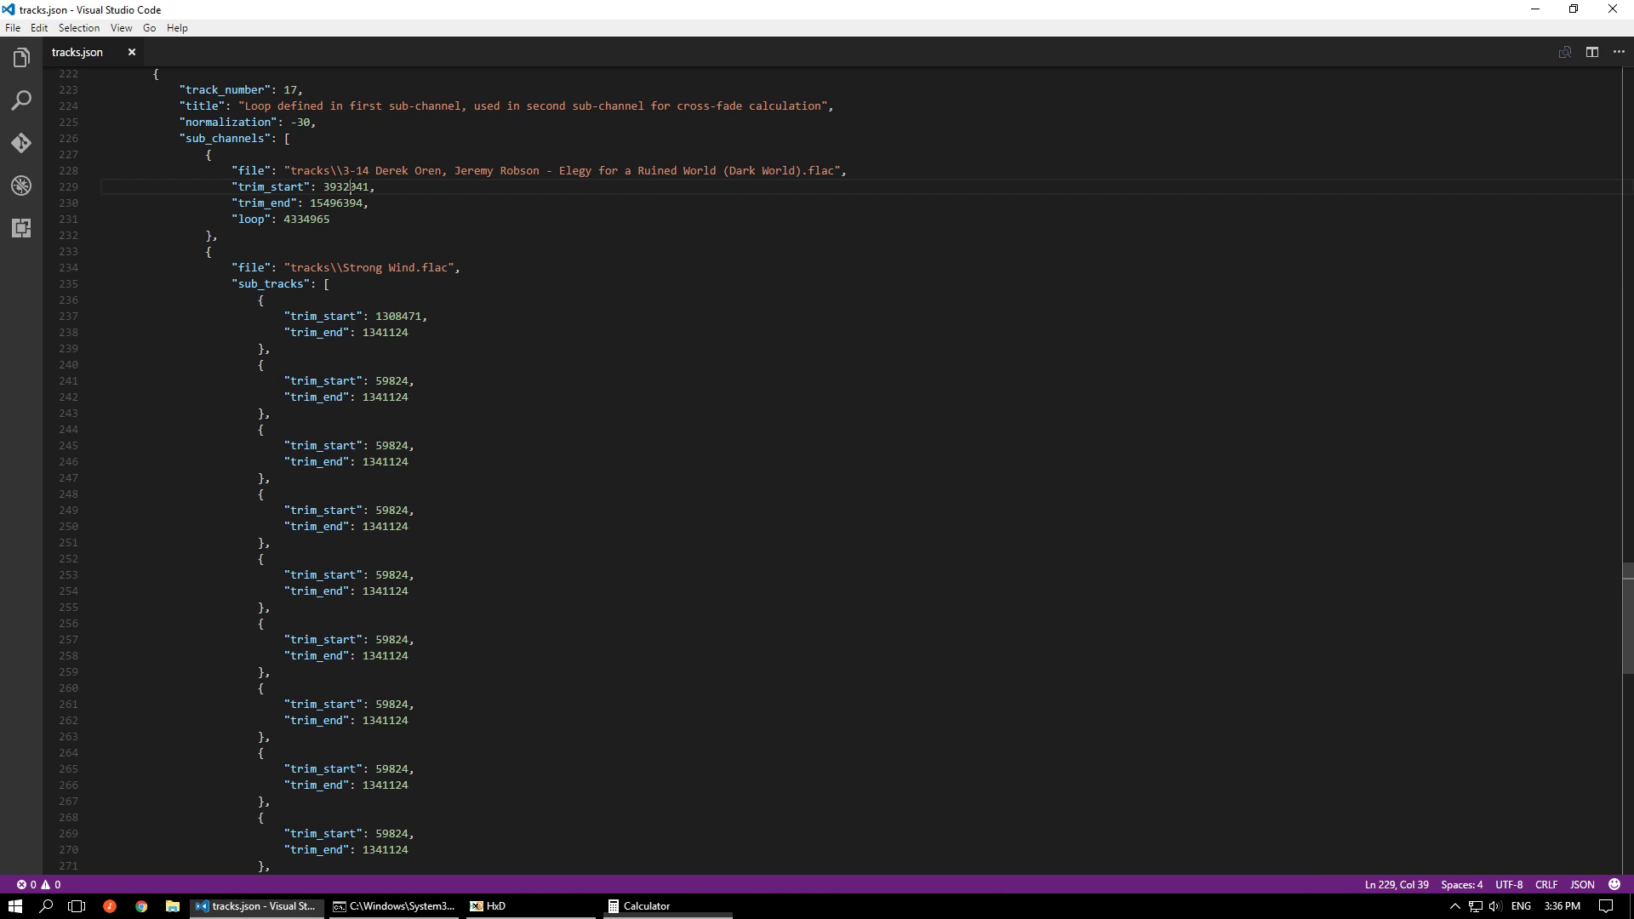
{"action": "double_click", "coordinate": [345, 186]}
{"action": "right_click", "coordinate": [349, 187]}
{"action": "left_click", "coordinate": [385, 290]}
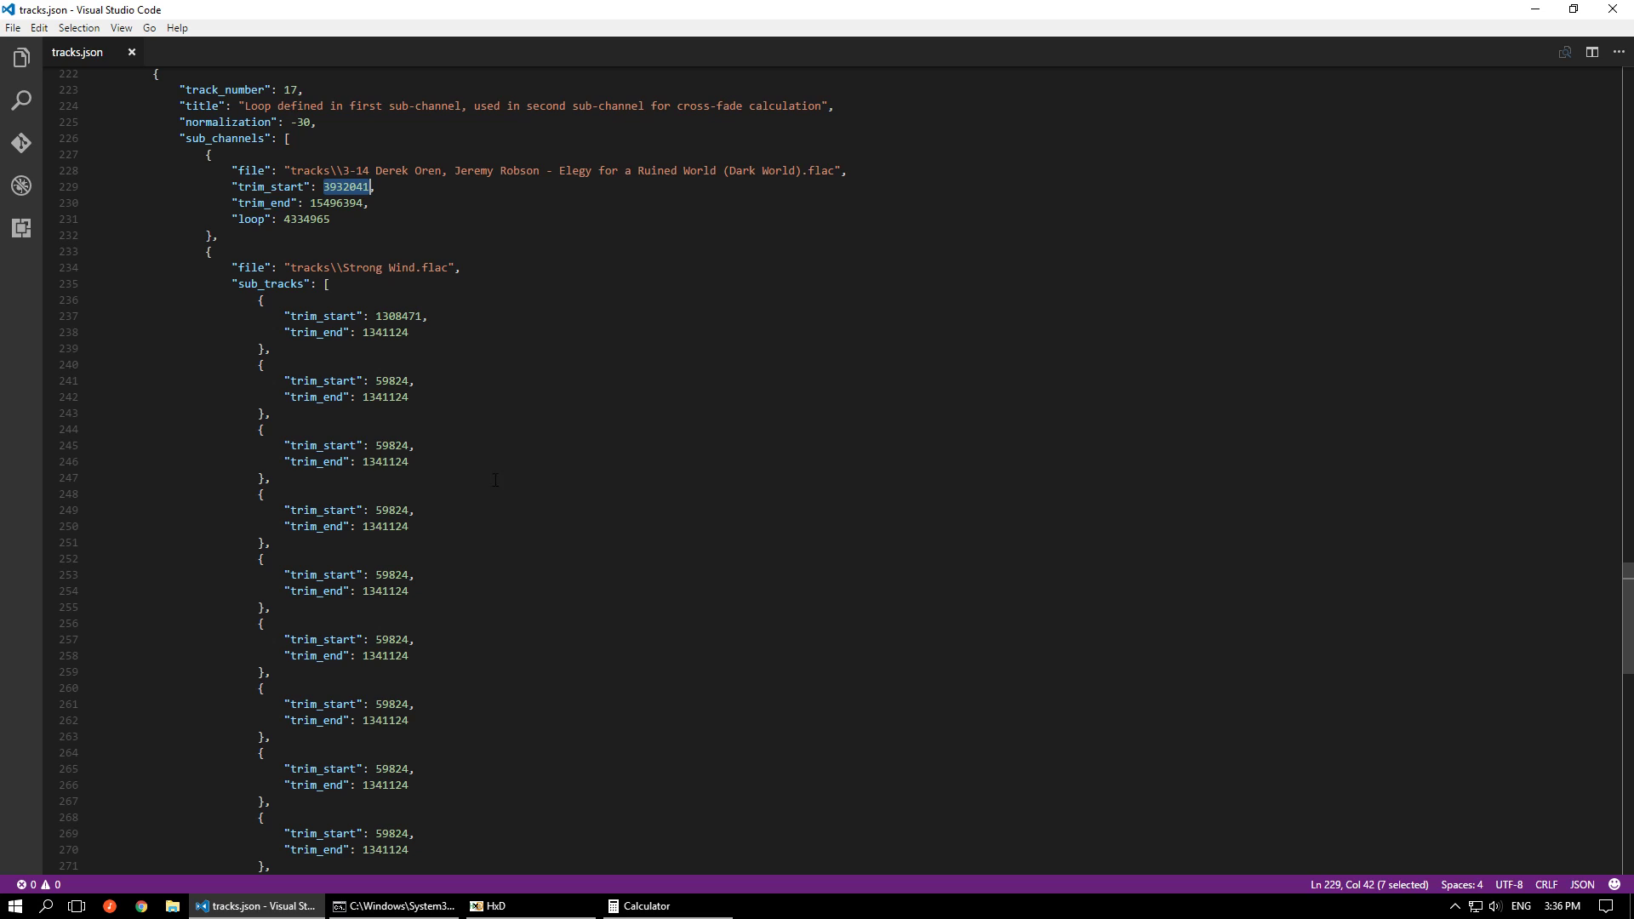
{"action": "left_click", "coordinate": [640, 905]}
{"action": "right_click", "coordinate": [1103, 204]}
{"action": "left_click", "coordinate": [1098, 175]}
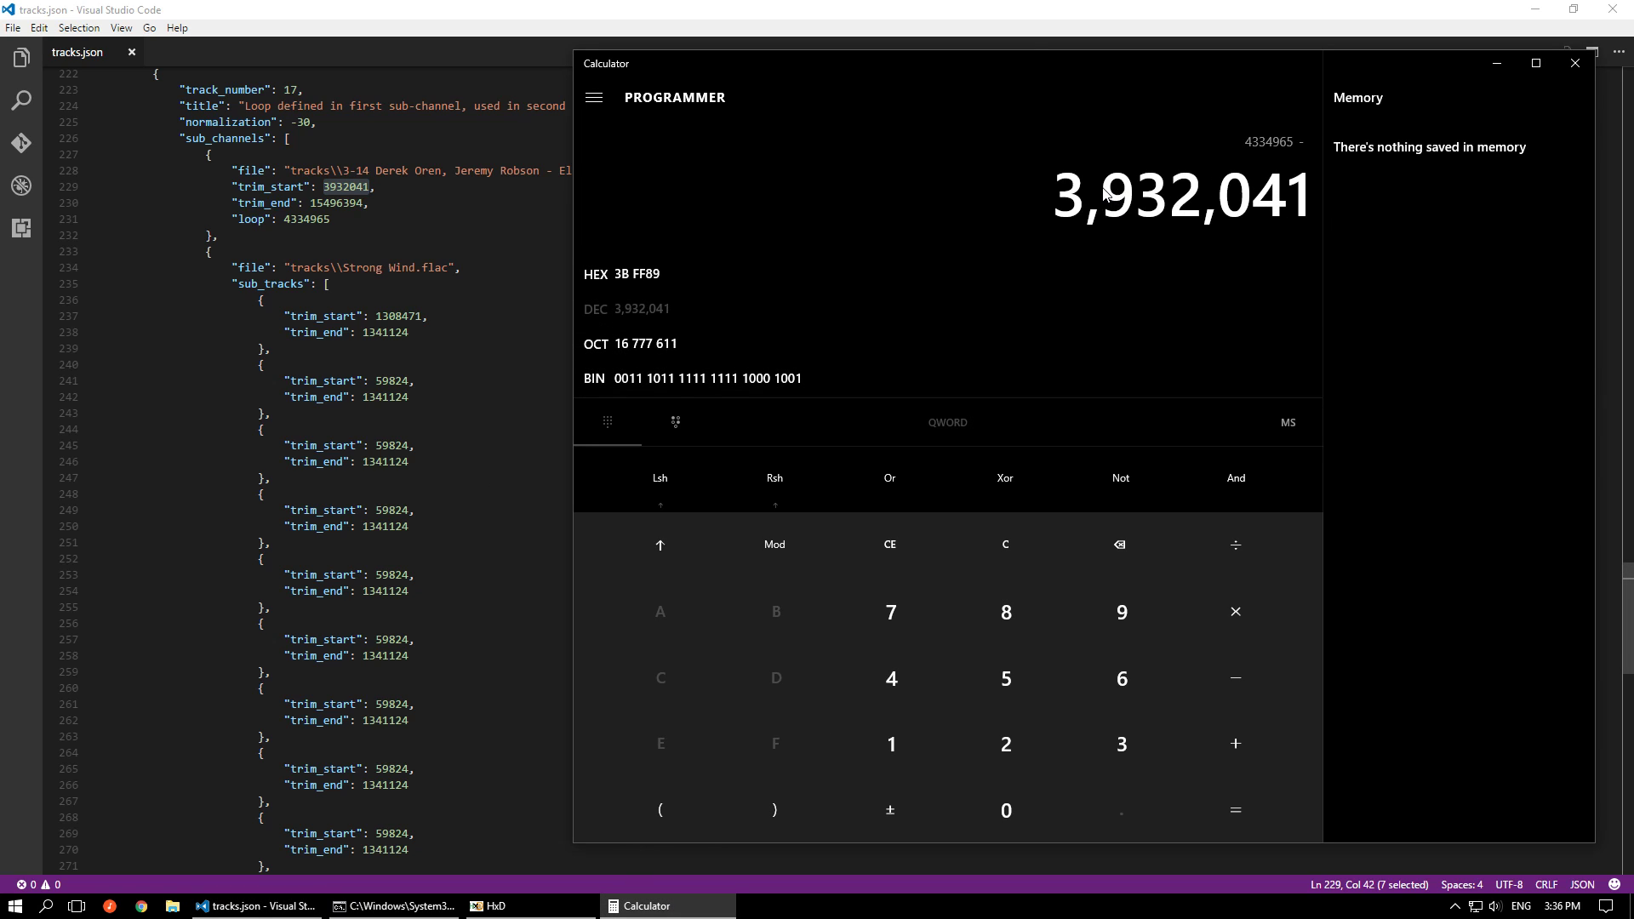
{"action": "key", "text": "Return"}
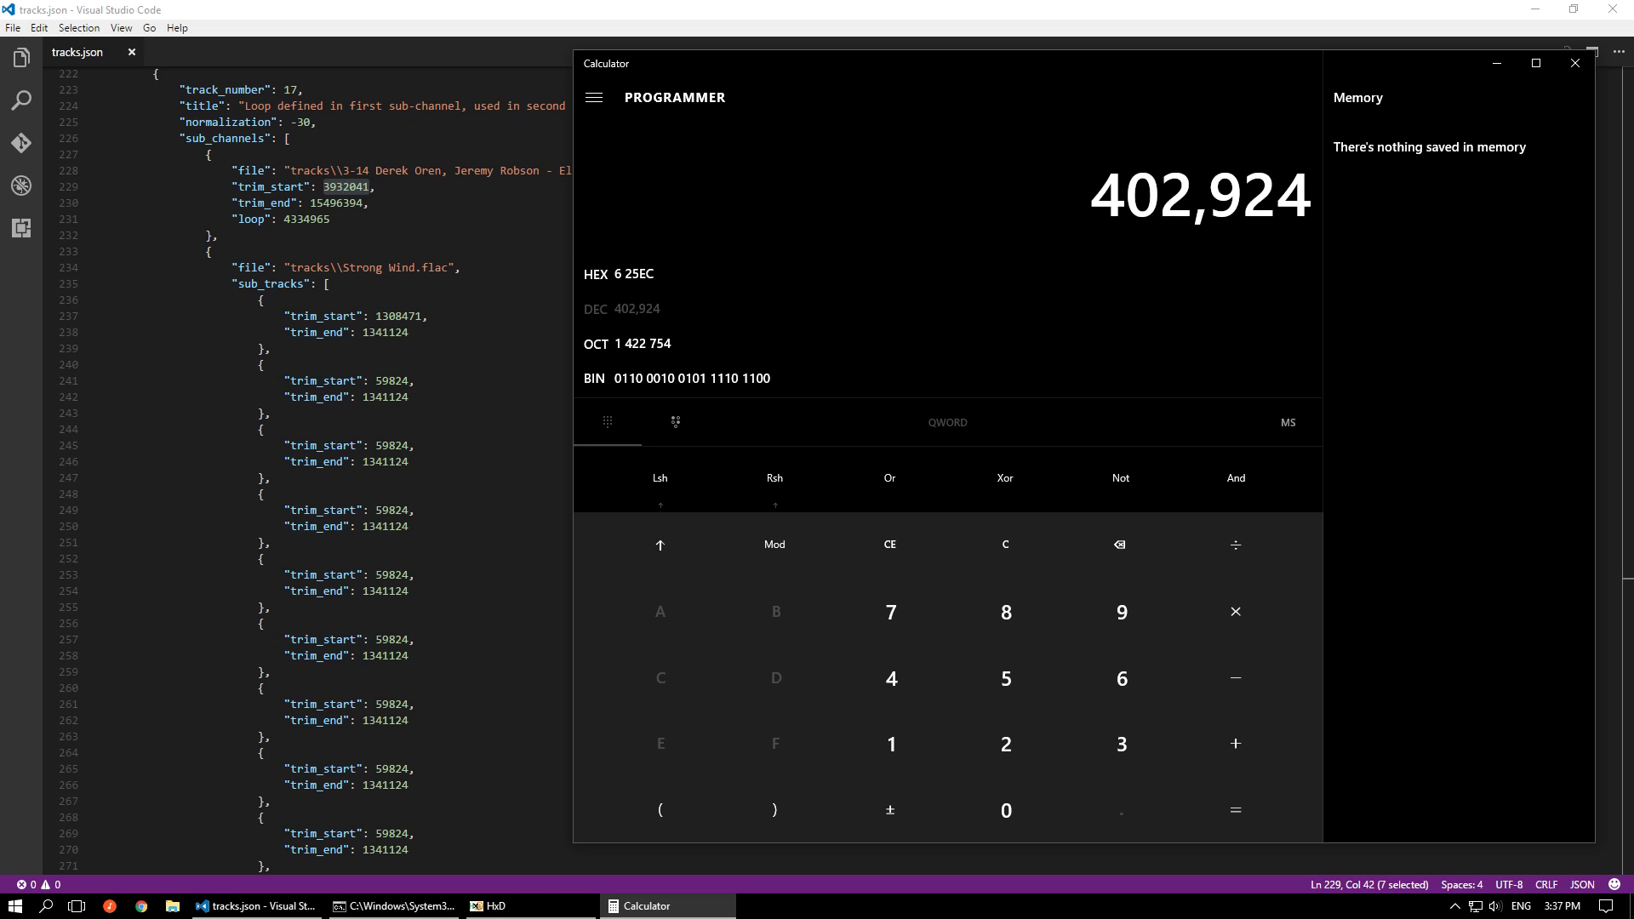
Switch to Audacity, add the second track 17 sub-channel file below track-17_sch0, and solo the added track
{"action": "key", "text": "alt+Tab"}
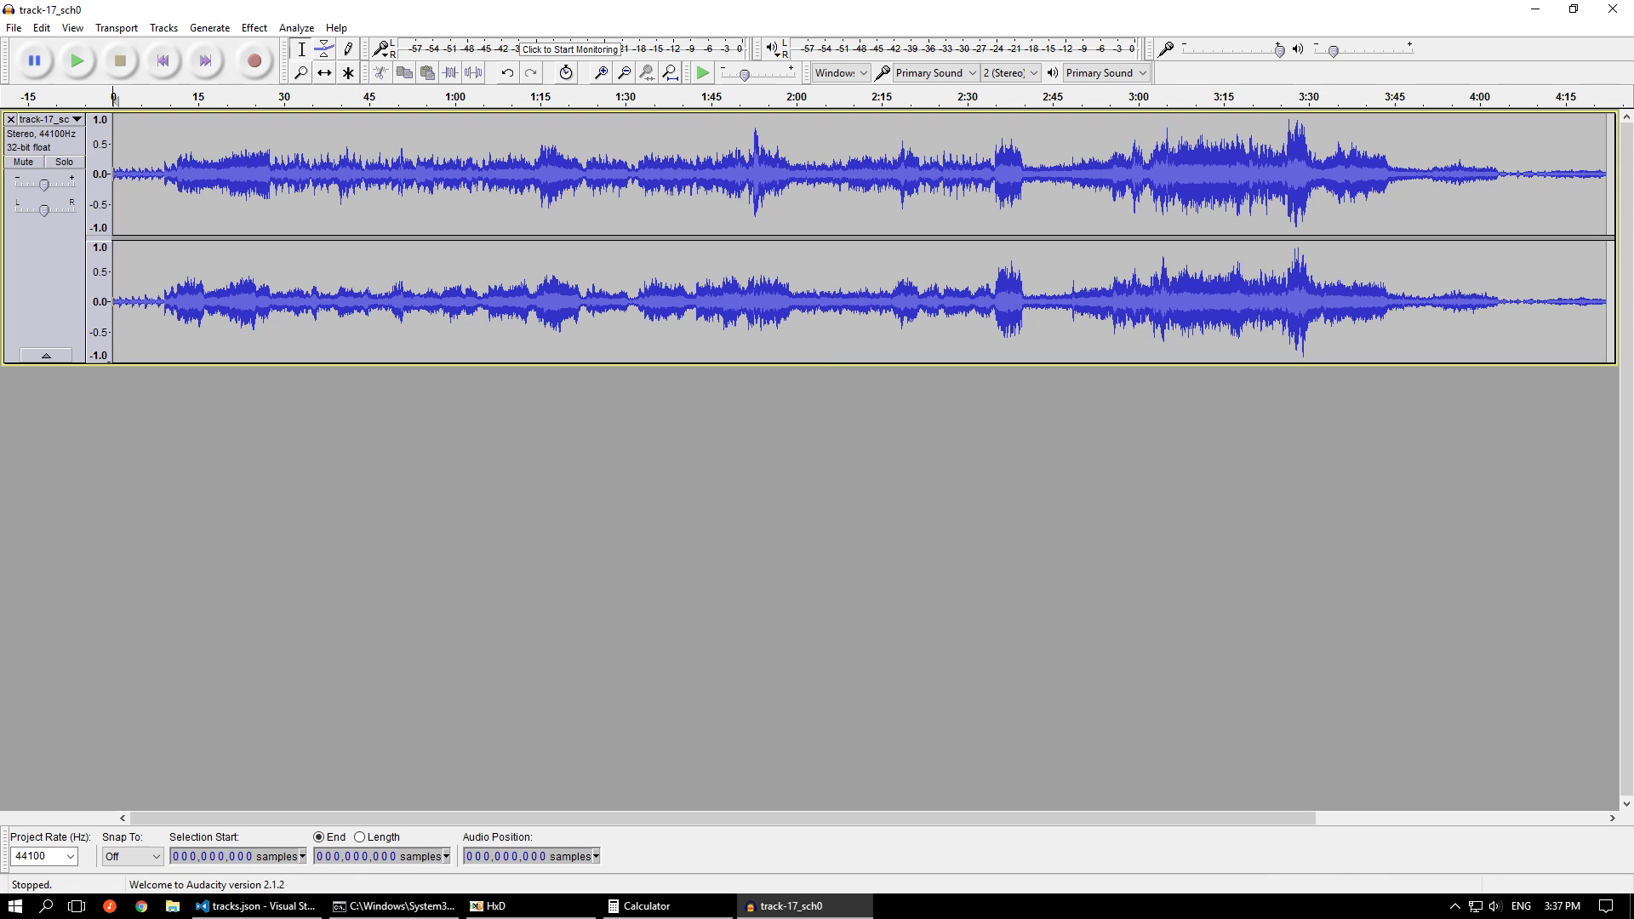
{"action": "left_click_drag", "start_coordinate": [1633, 558], "coordinate": [1015, 538]}
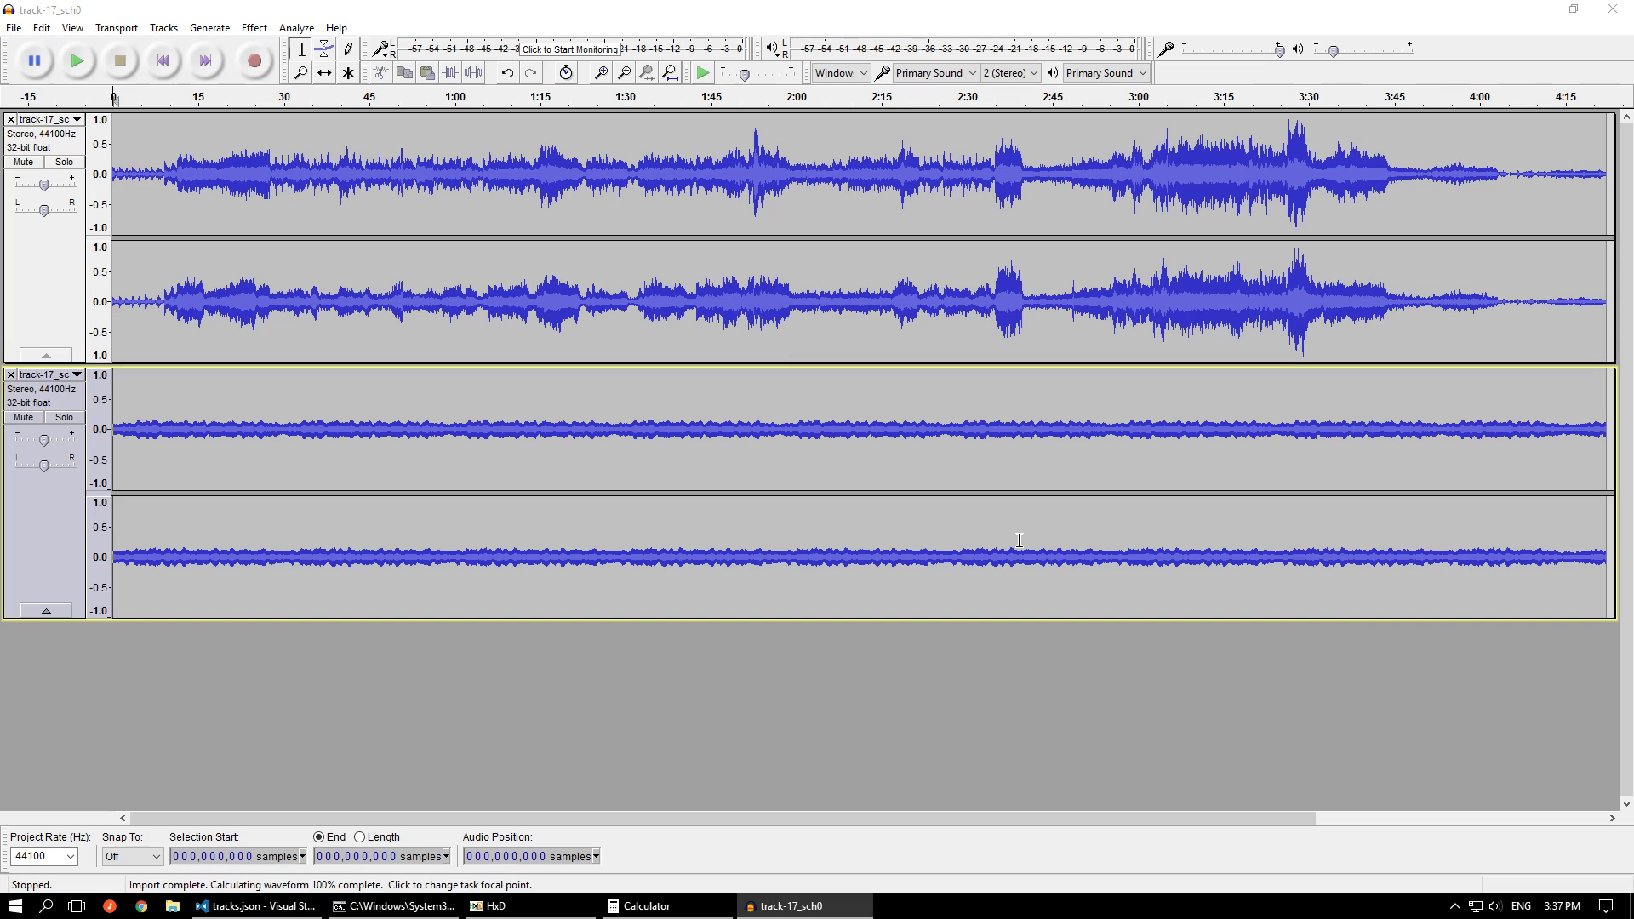
{"action": "left_click", "coordinate": [68, 421]}
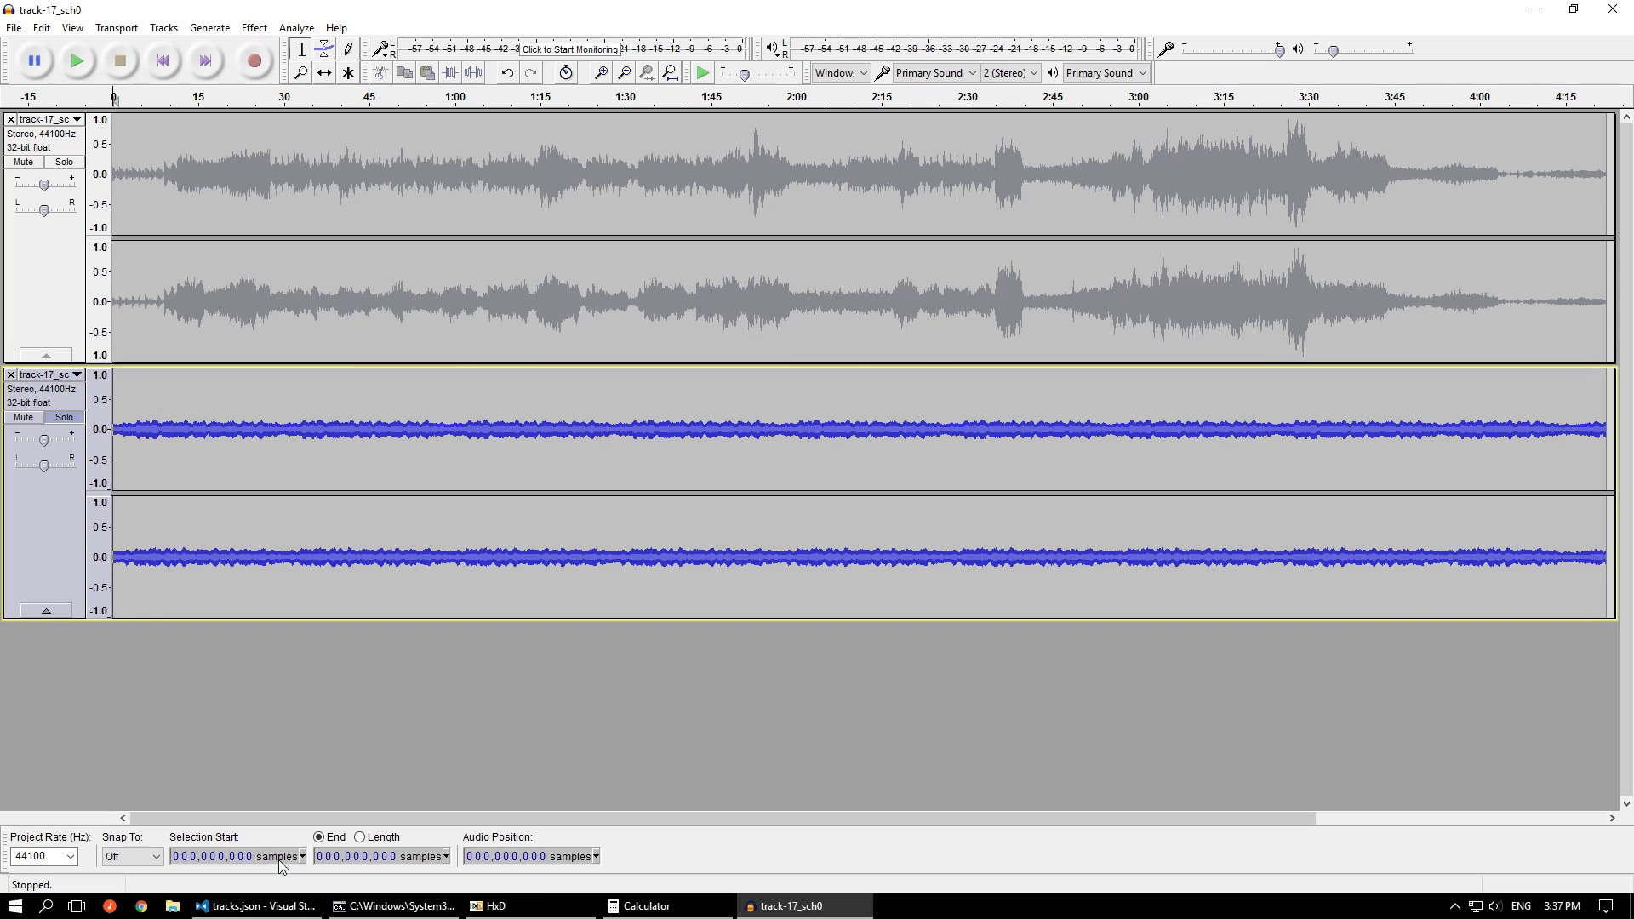
Select all audio in both tracks and set the selection start to sample 402,924
{"action": "left_click", "coordinate": [207, 858]}
{"action": "type", "text": "402,924"}
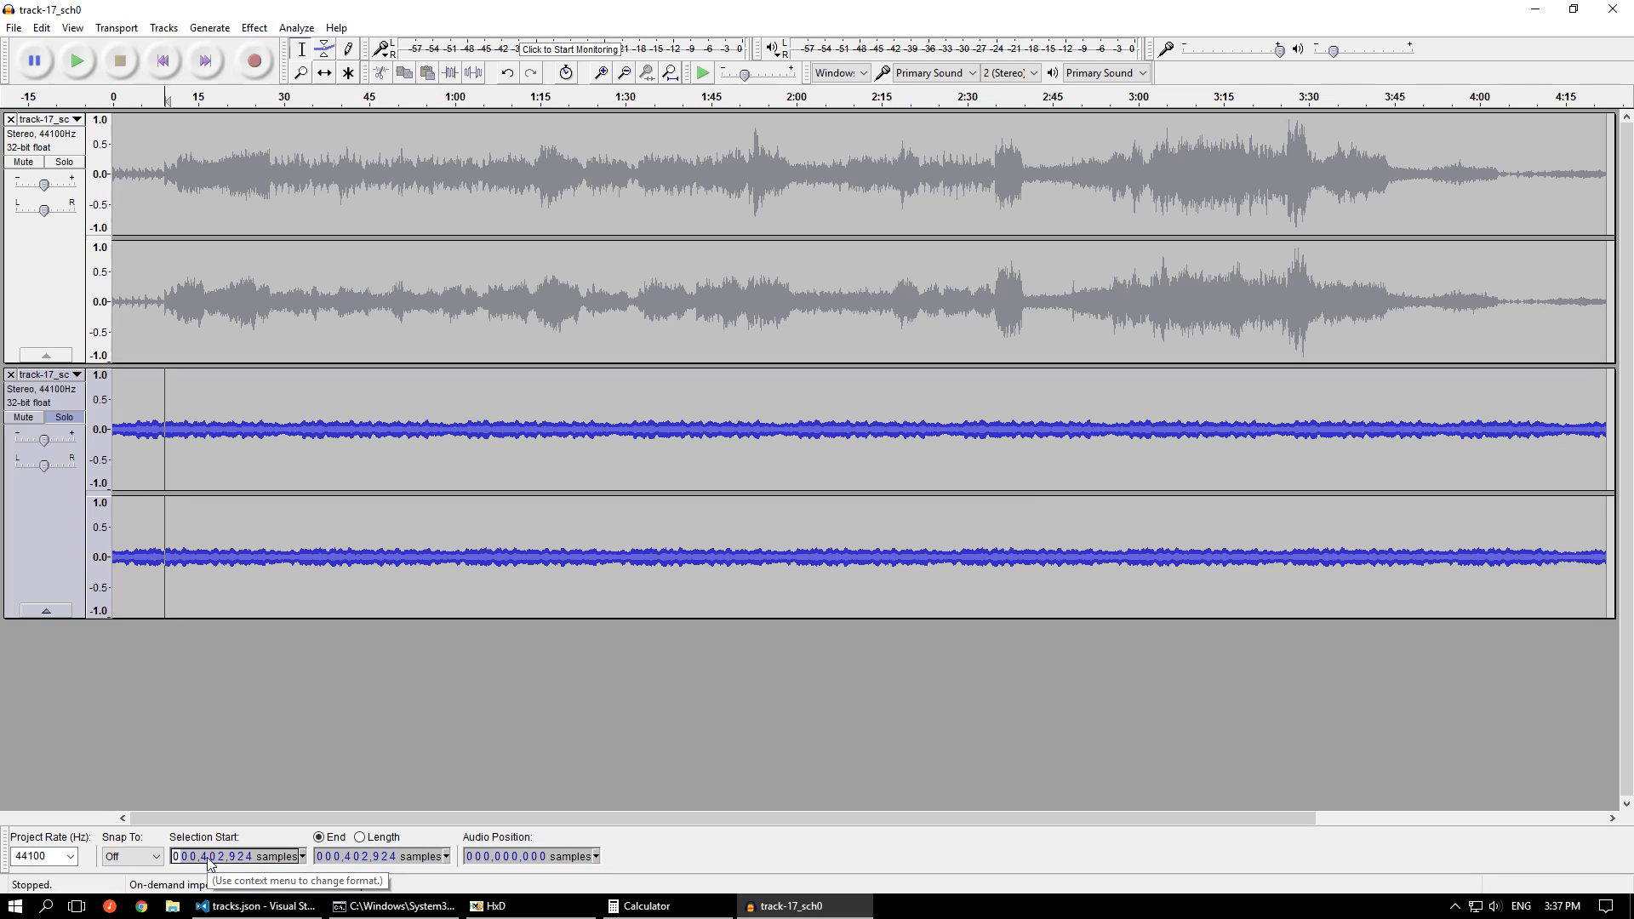
{"action": "key", "text": "Left"}
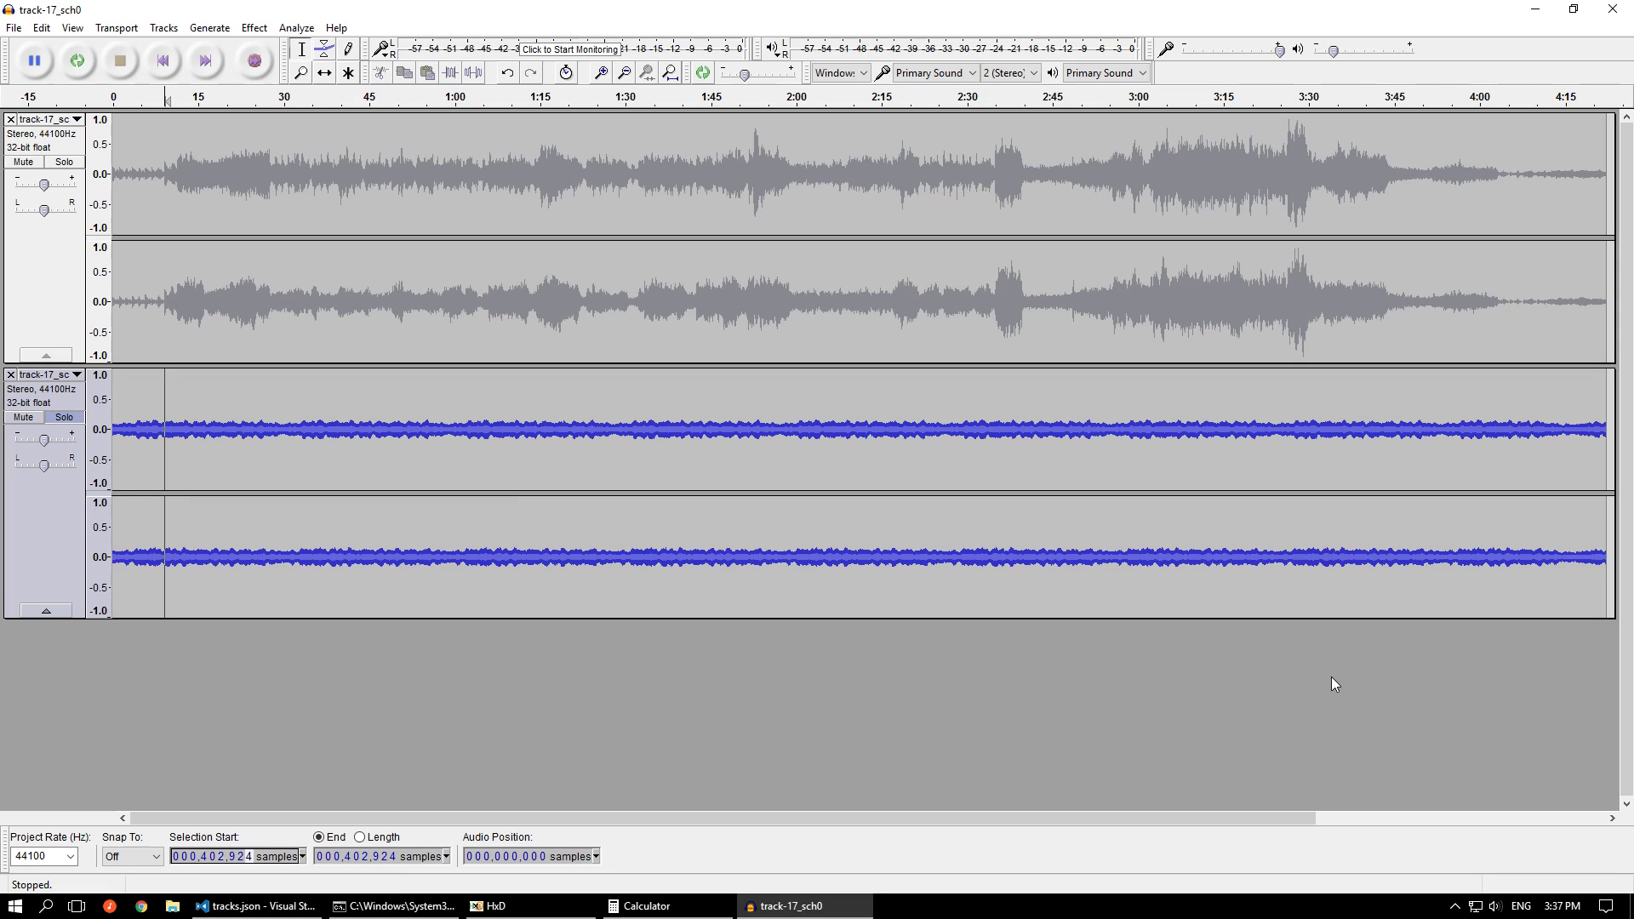
{"action": "key", "text": "ctrl+a"}
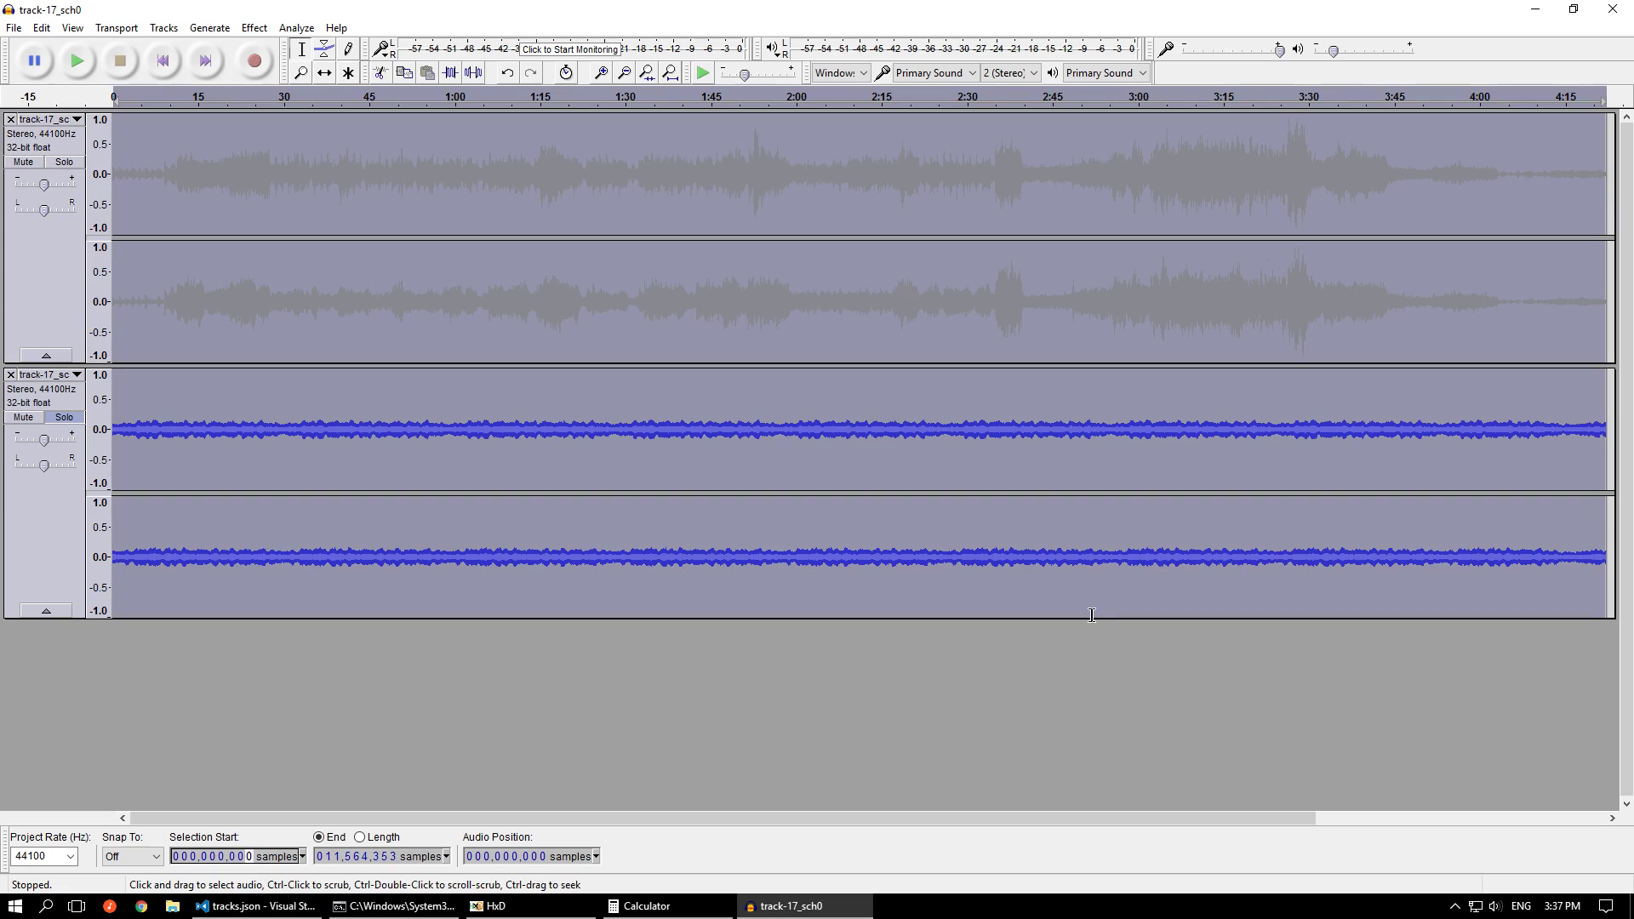
{"action": "left_click", "coordinate": [207, 856]}
{"action": "type", "text": "402920"}
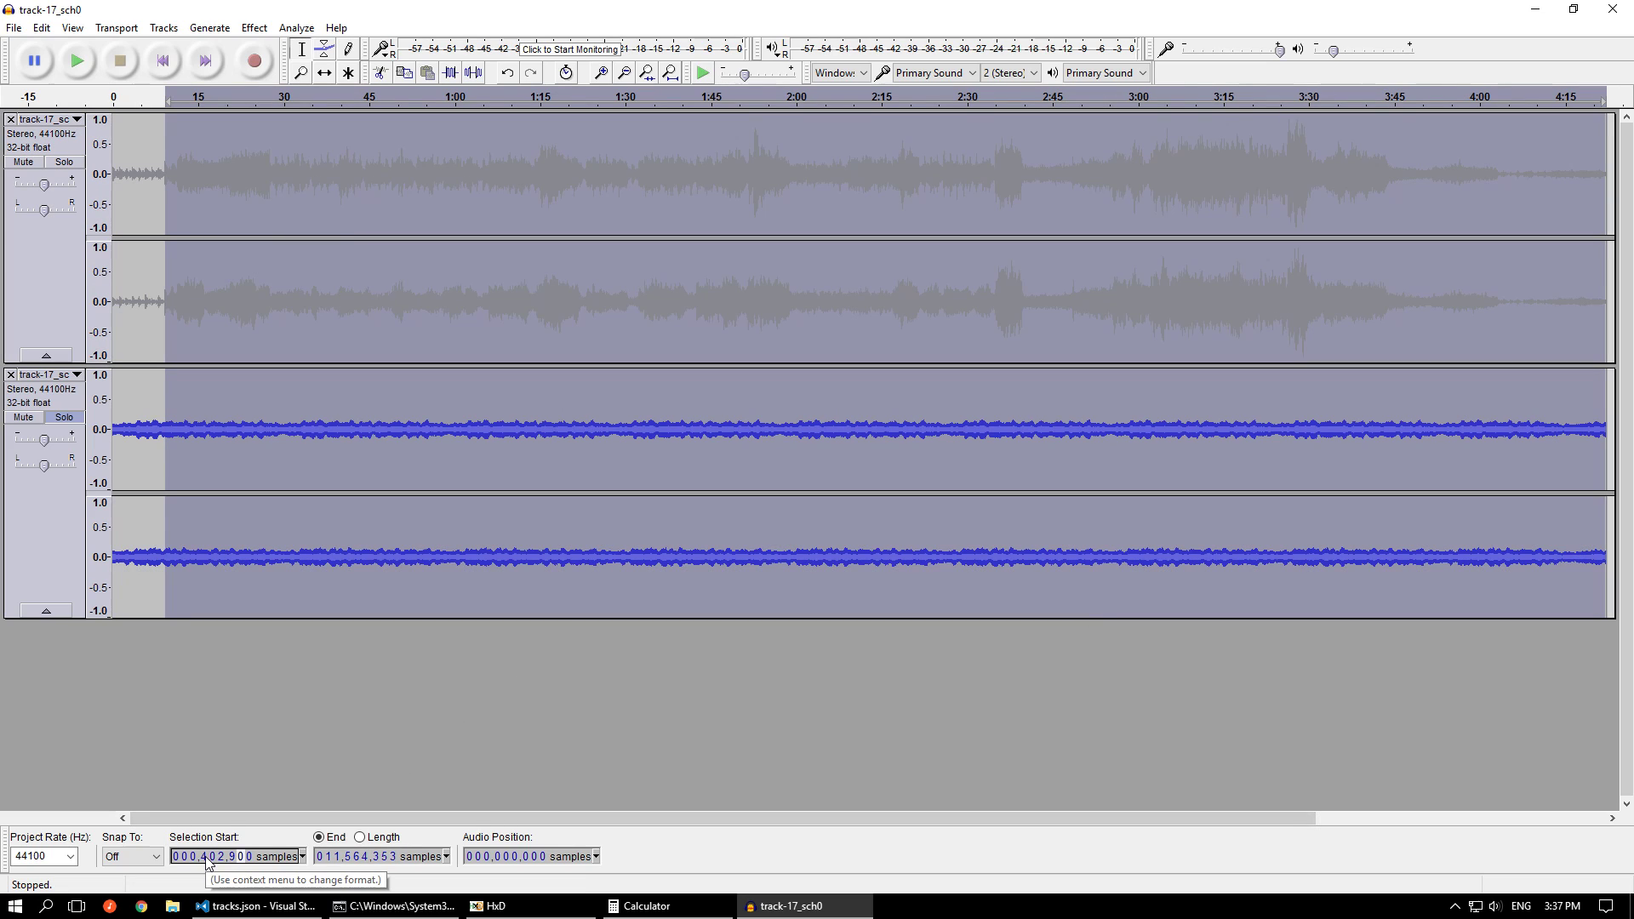
{"action": "type", "text": "4"}
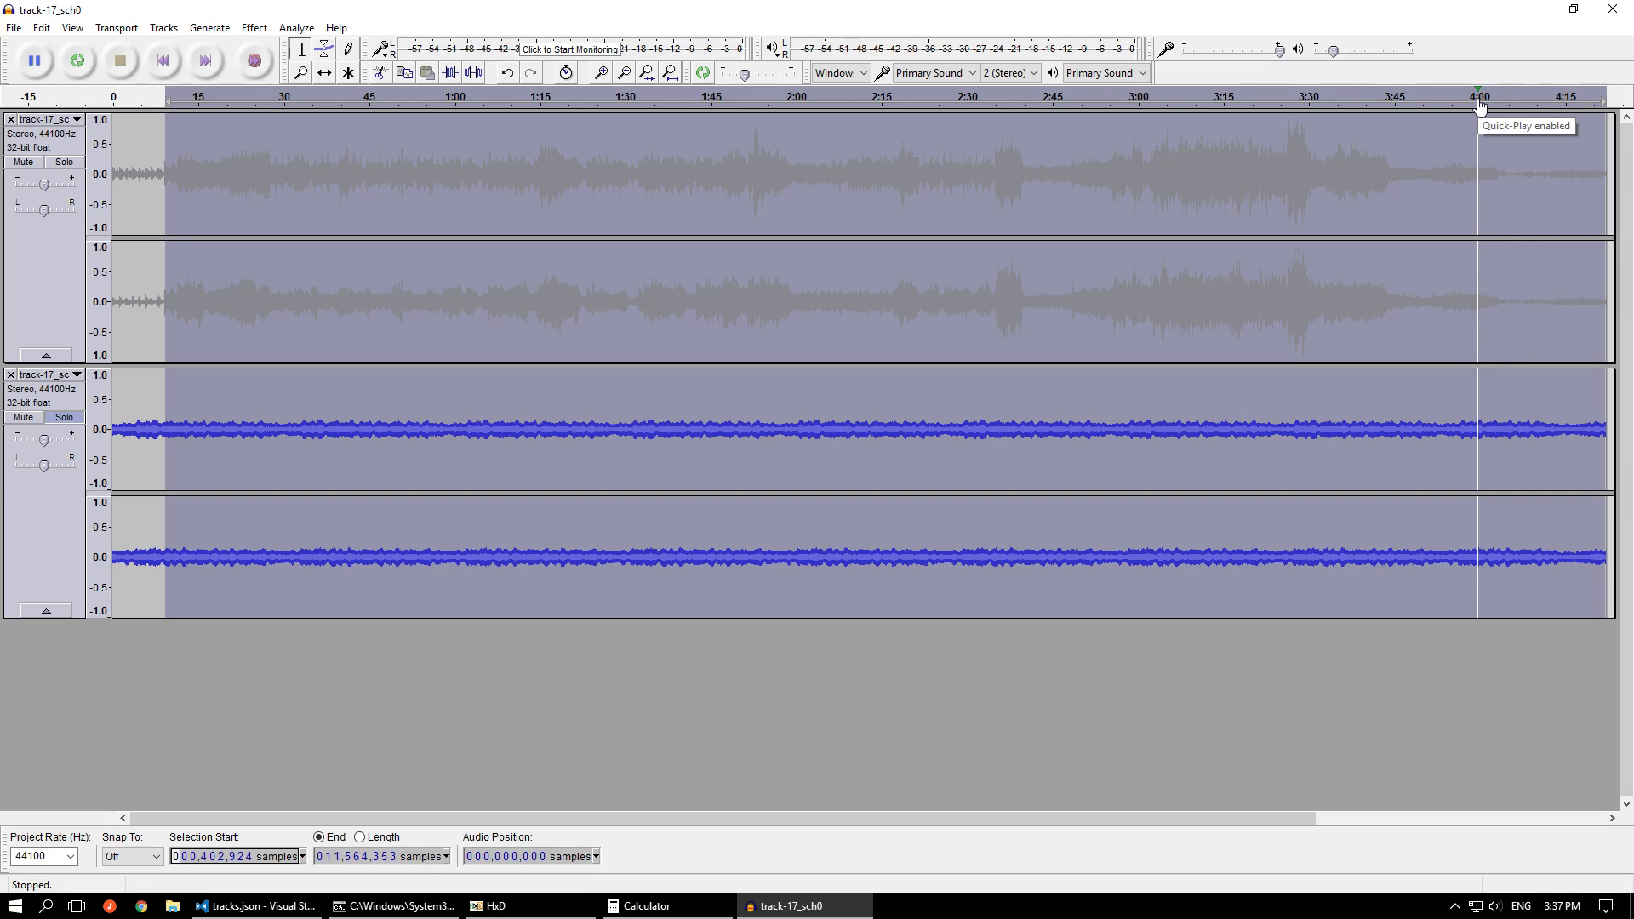
Loop-play the soloed second sub-channel from about 4:00 and again from about 4:17 to check its loop transition
{"action": "left_click", "coordinate": [1479, 100]}
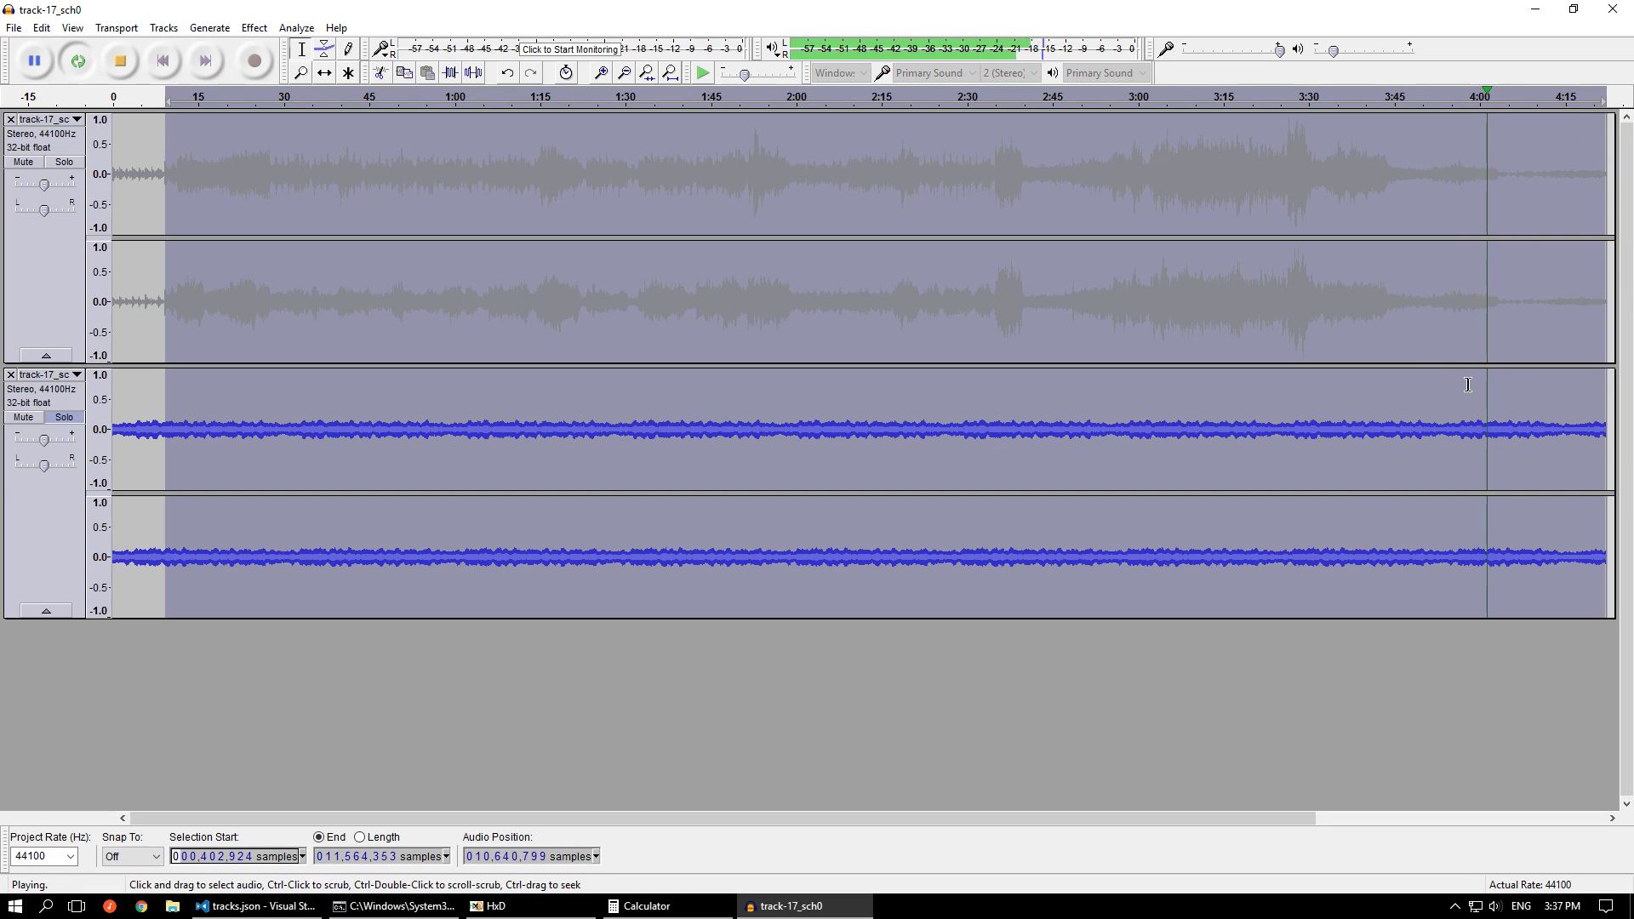
{"action": "key", "text": "space"}
{"action": "left_click", "coordinate": [1578, 101]}
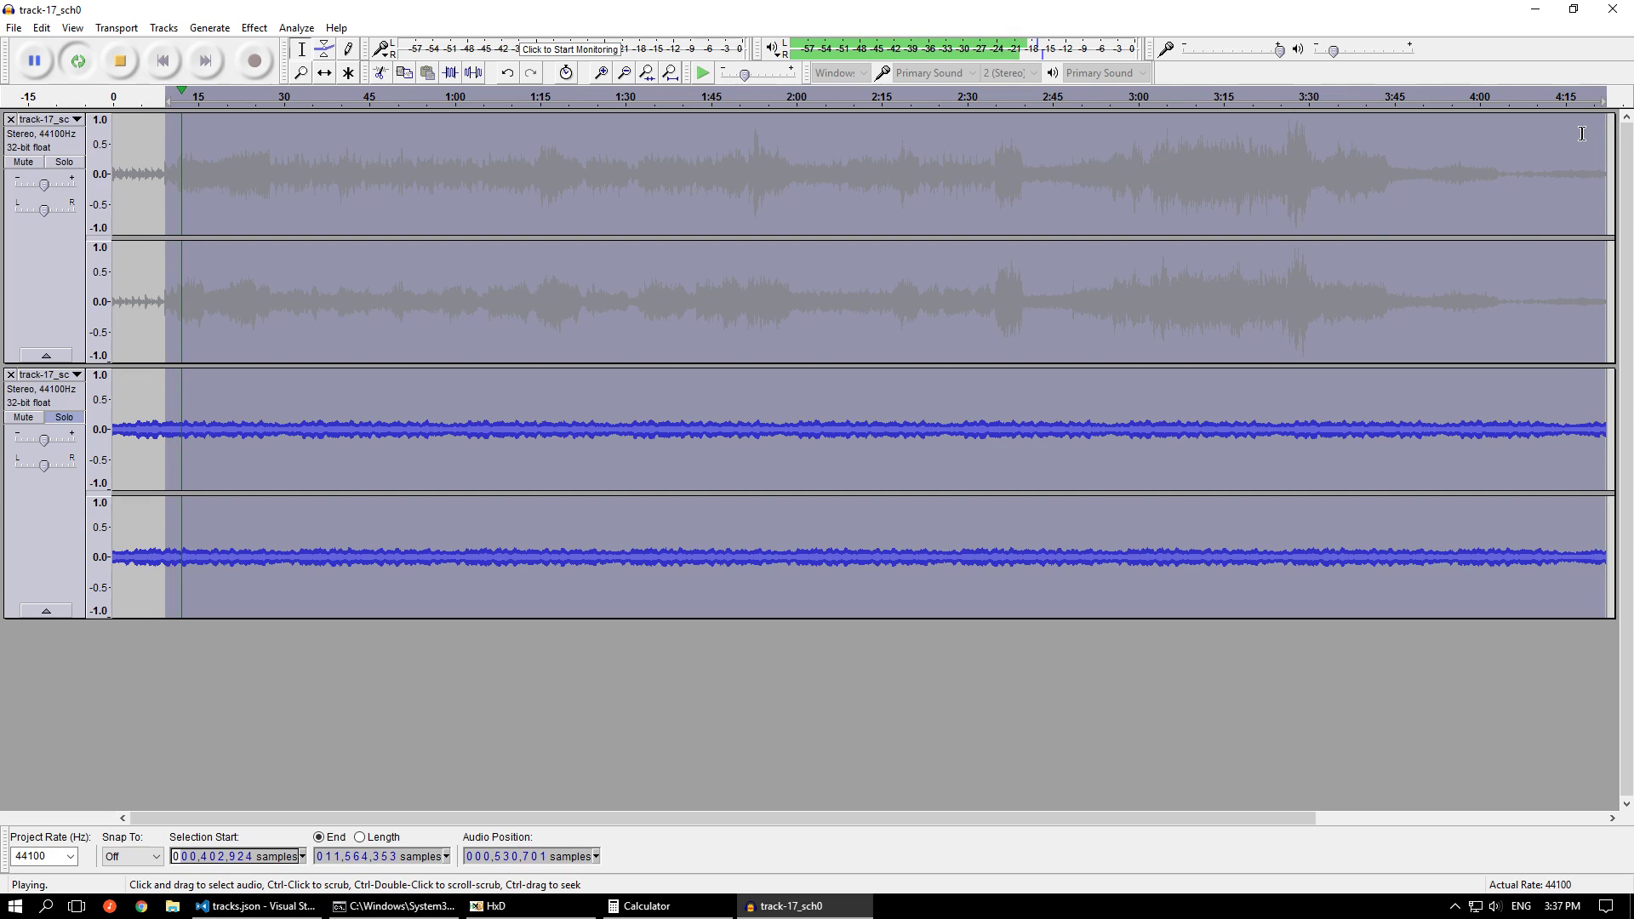
{"action": "key", "text": "space"}
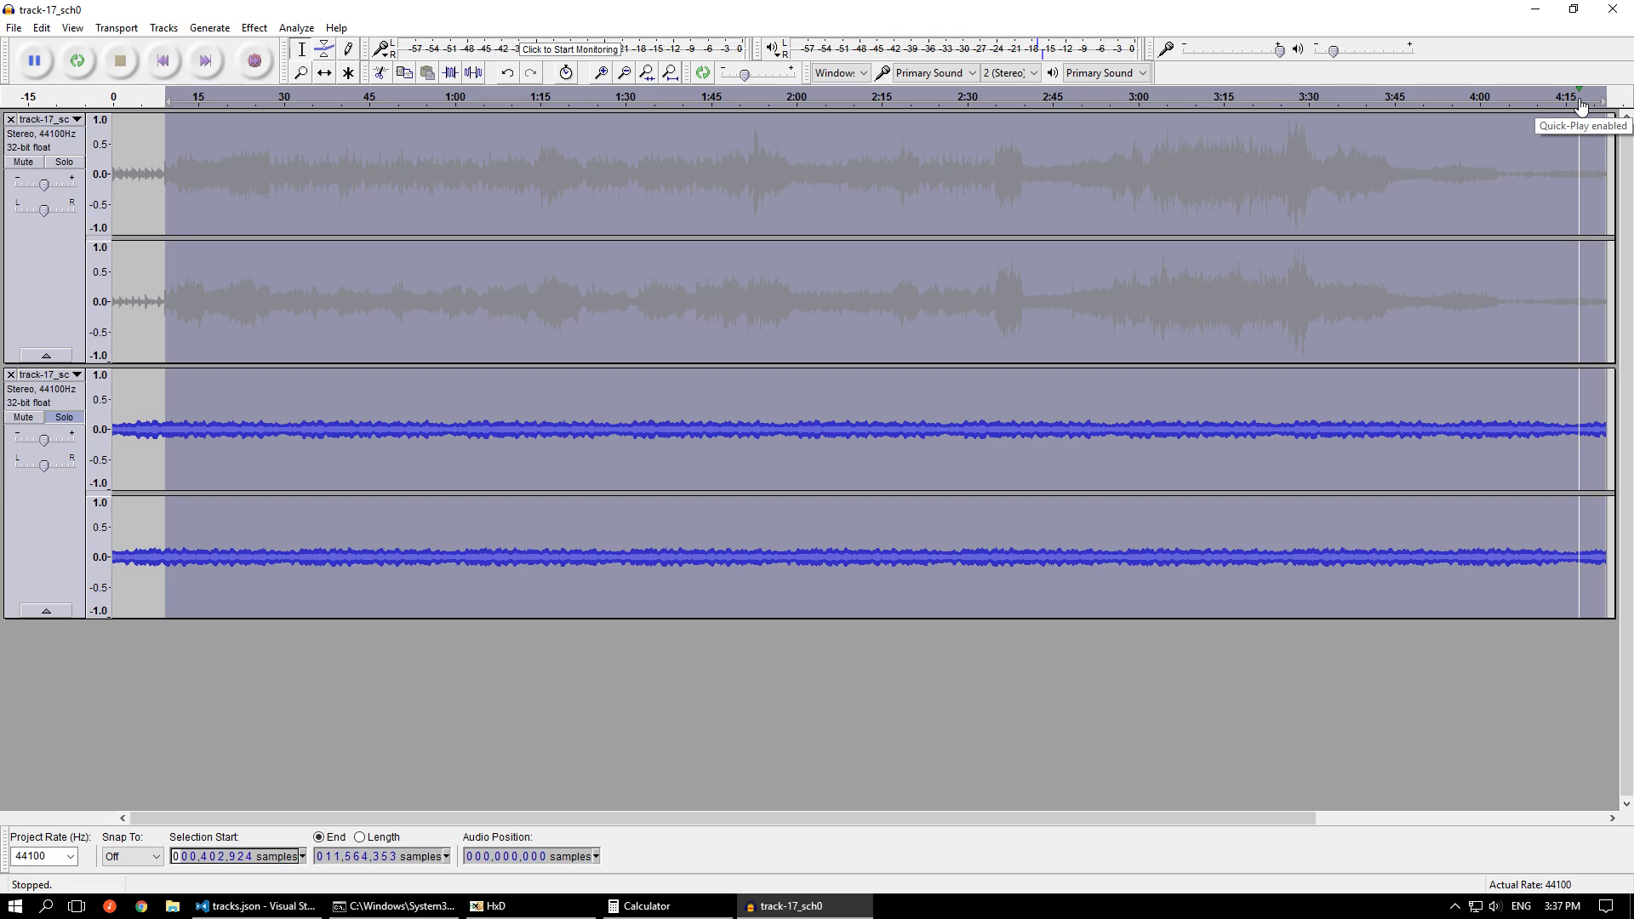
{"action": "left_click", "coordinate": [1581, 104]}
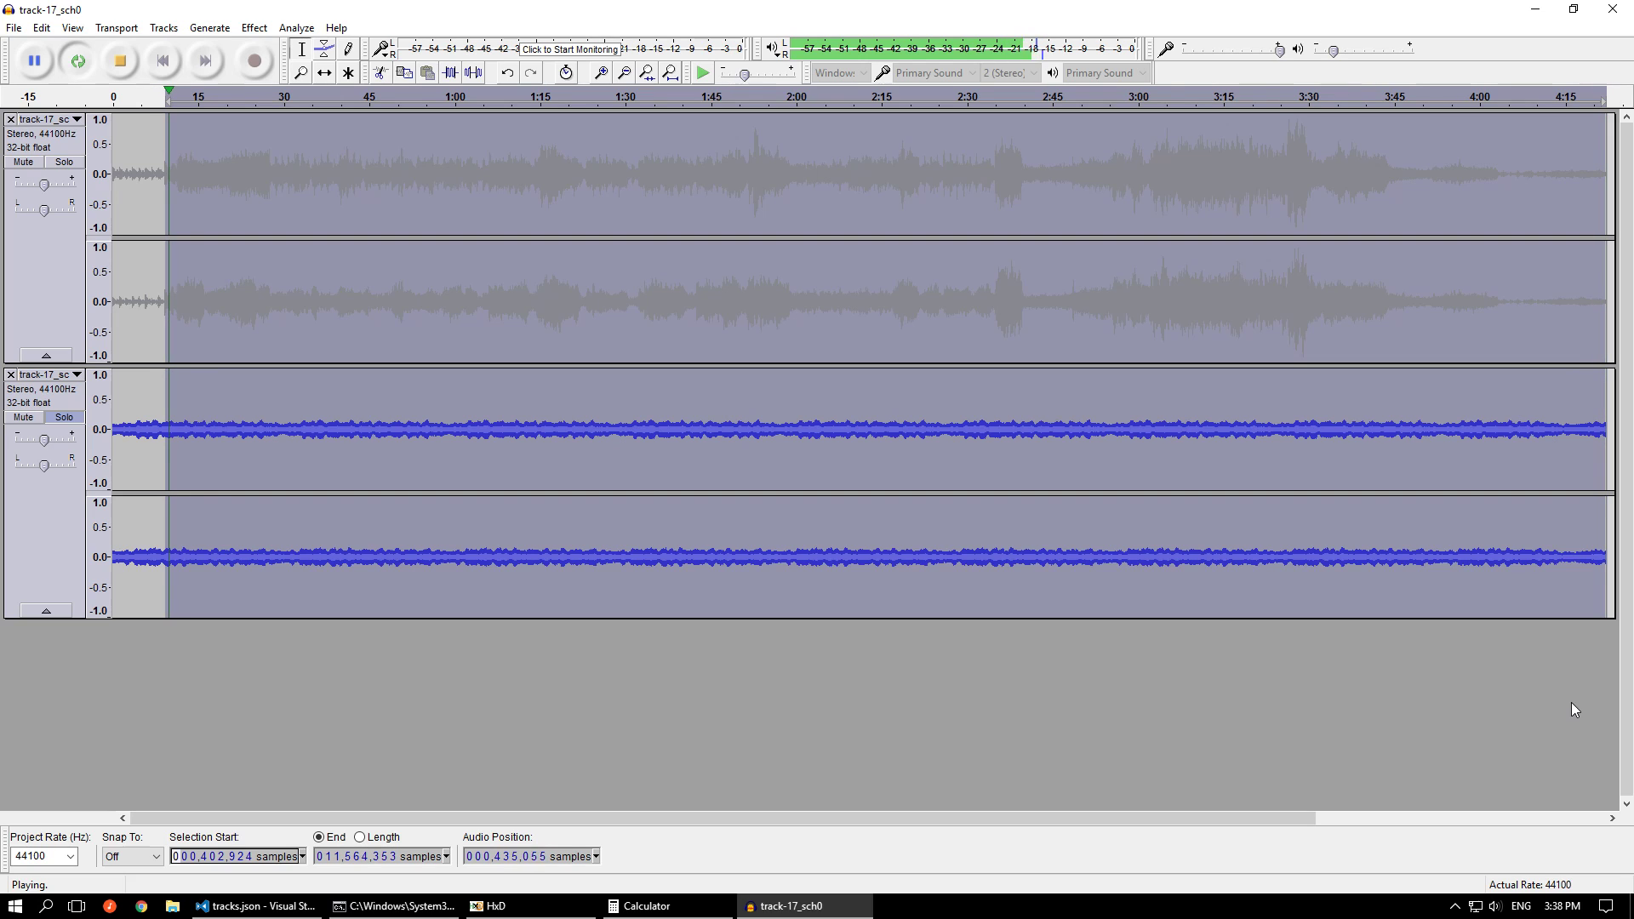
{"action": "key", "text": "space"}
{"action": "scroll", "coordinate": [1593, 420], "scroll_direction": "up", "scroll_amount": 2, "text": "ctrl"}
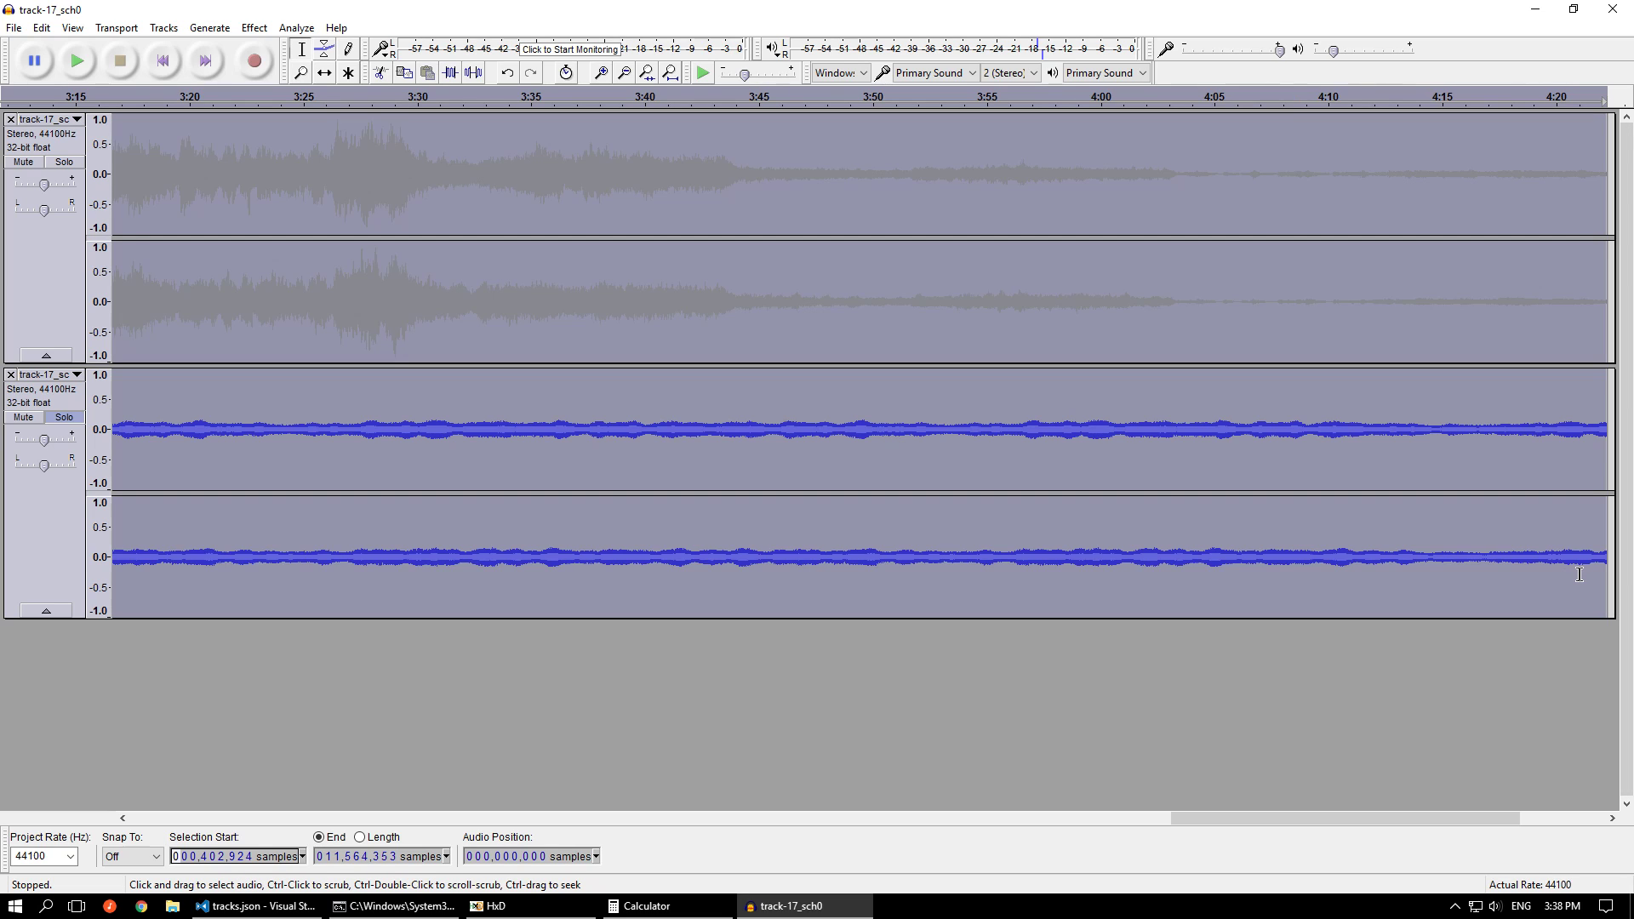
{"action": "scroll", "coordinate": [1600, 687], "scroll_direction": "down", "scroll_amount": 3}
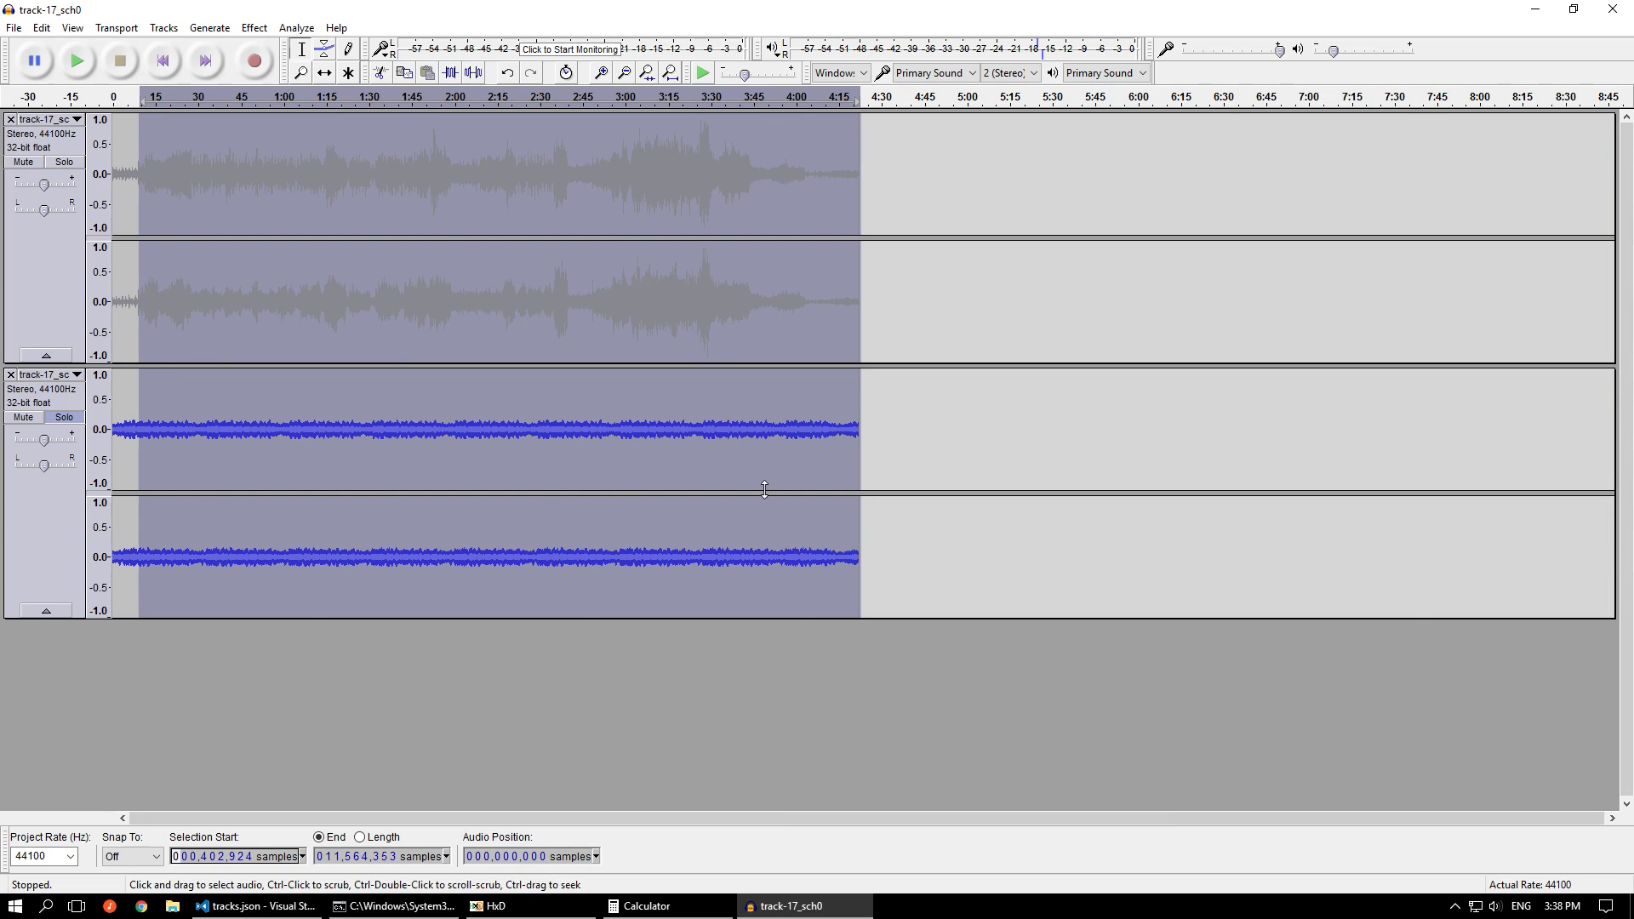
Solo the first sub-channel instead of the second and loop-play it from about 4:10 to check its loop transition
{"action": "left_click", "coordinate": [51, 417]}
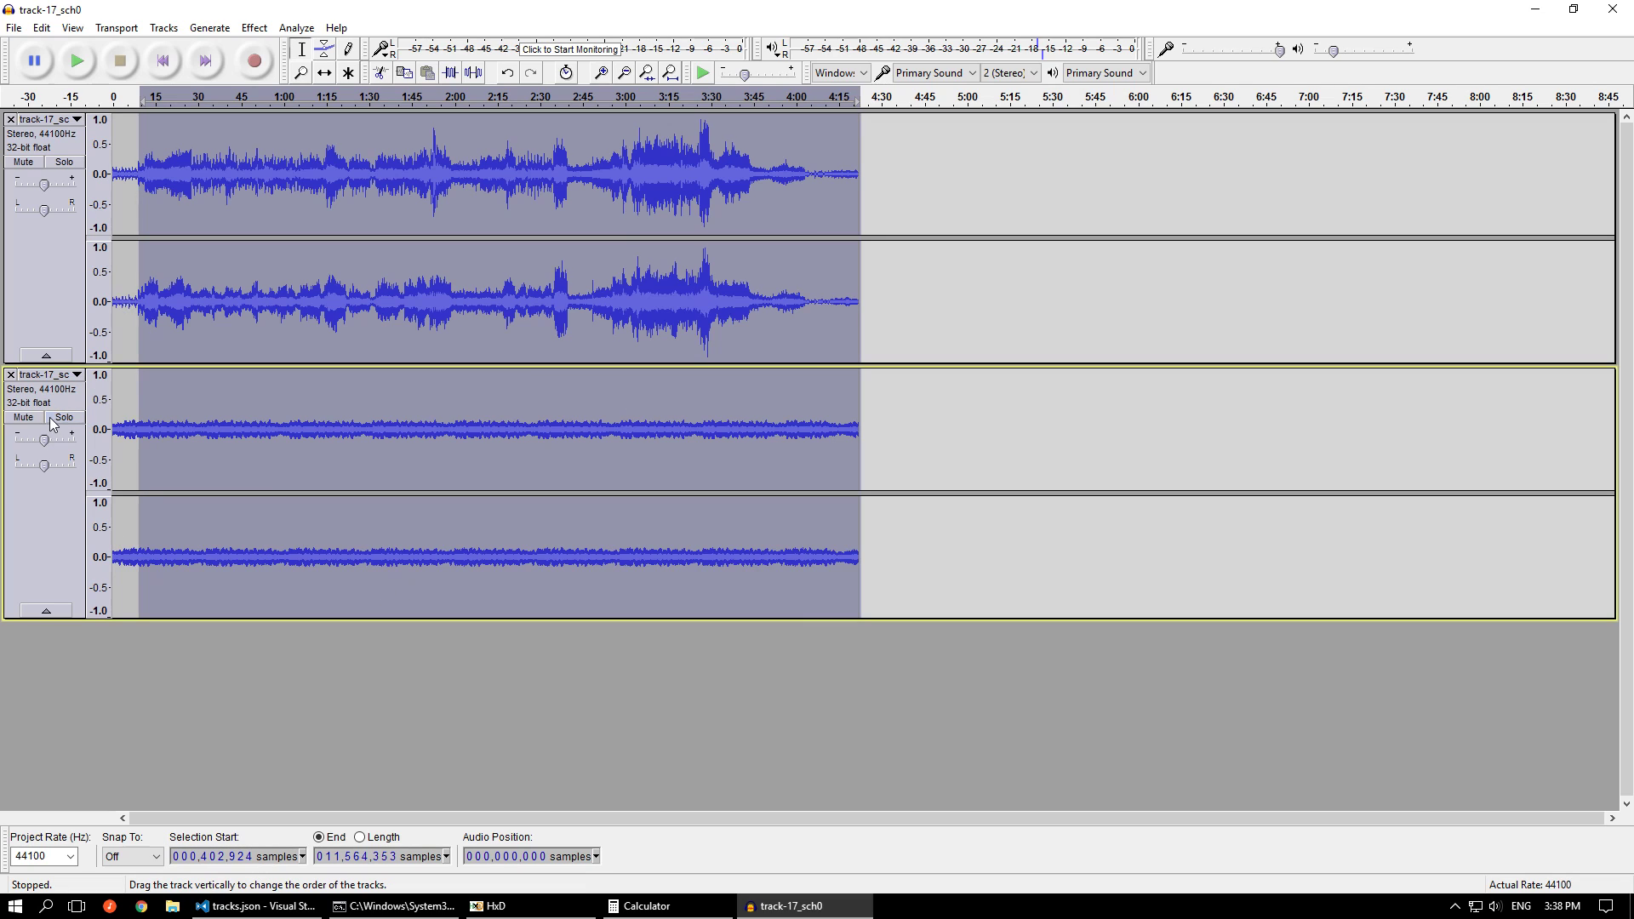
{"action": "left_click", "coordinate": [68, 162]}
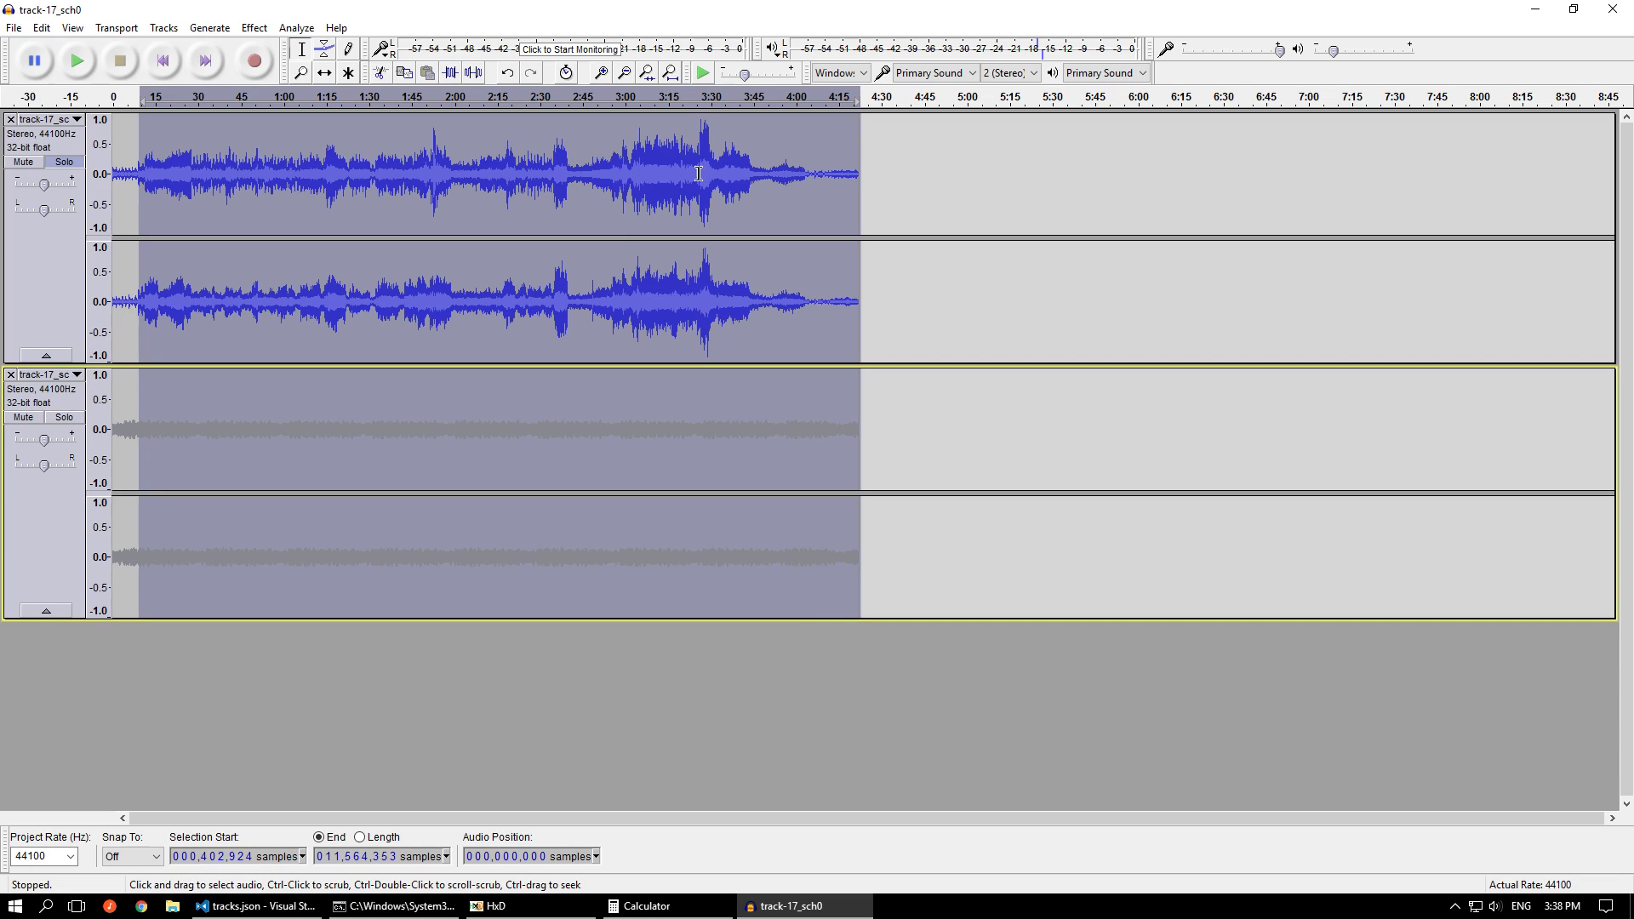
{"action": "left_click", "coordinate": [822, 101], "text": "shift"}
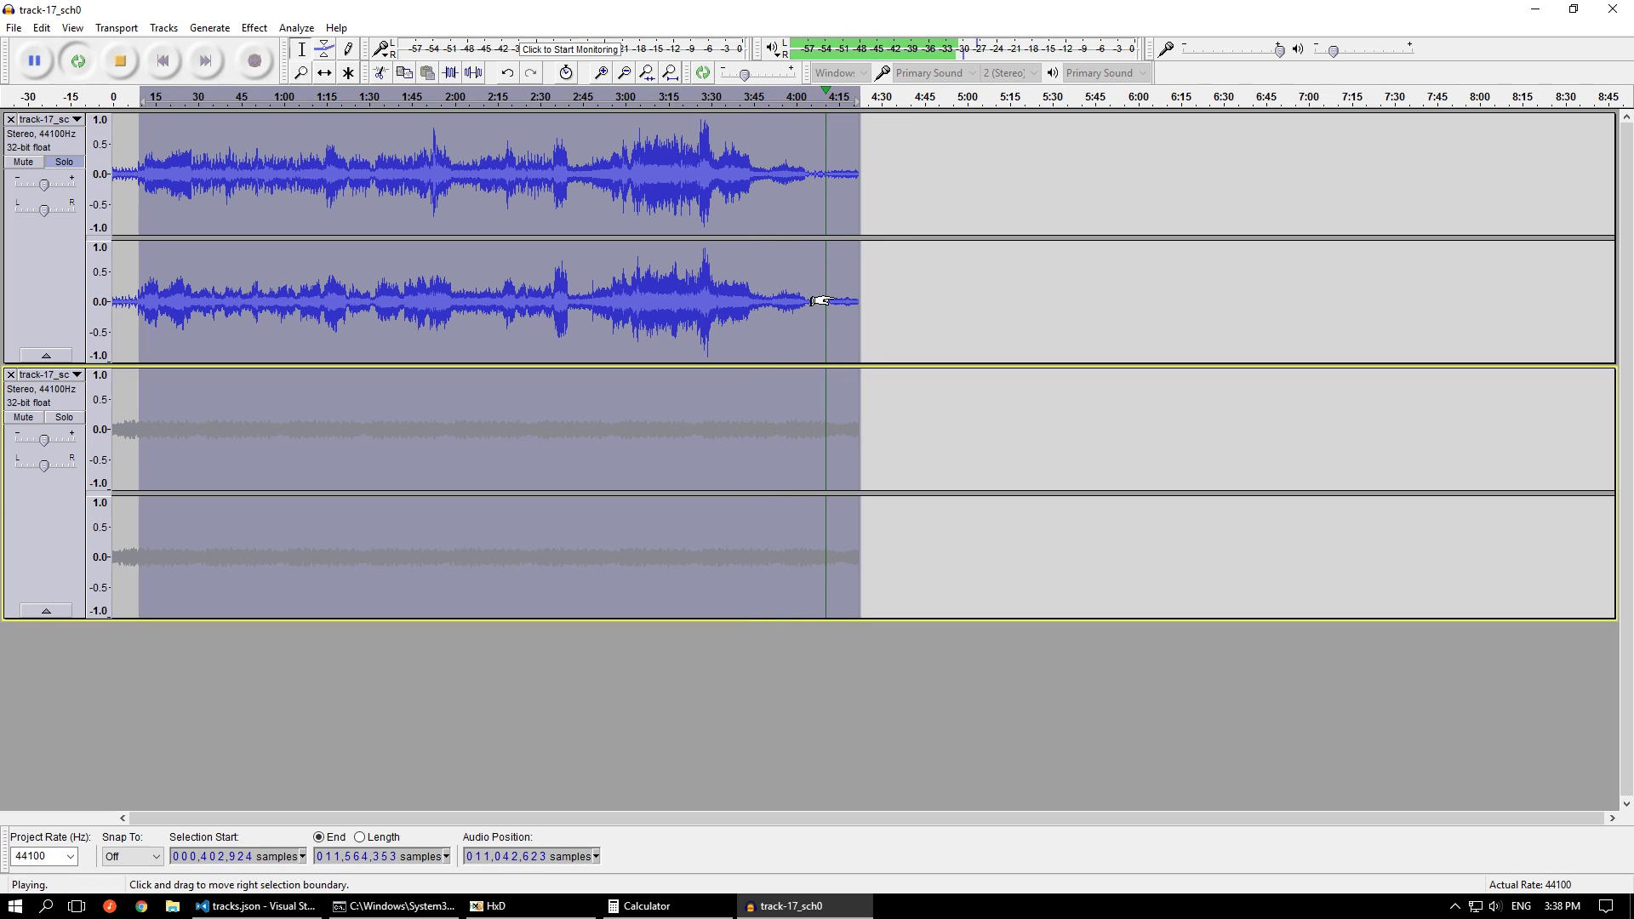
{"action": "key", "text": "ctrl+f"}
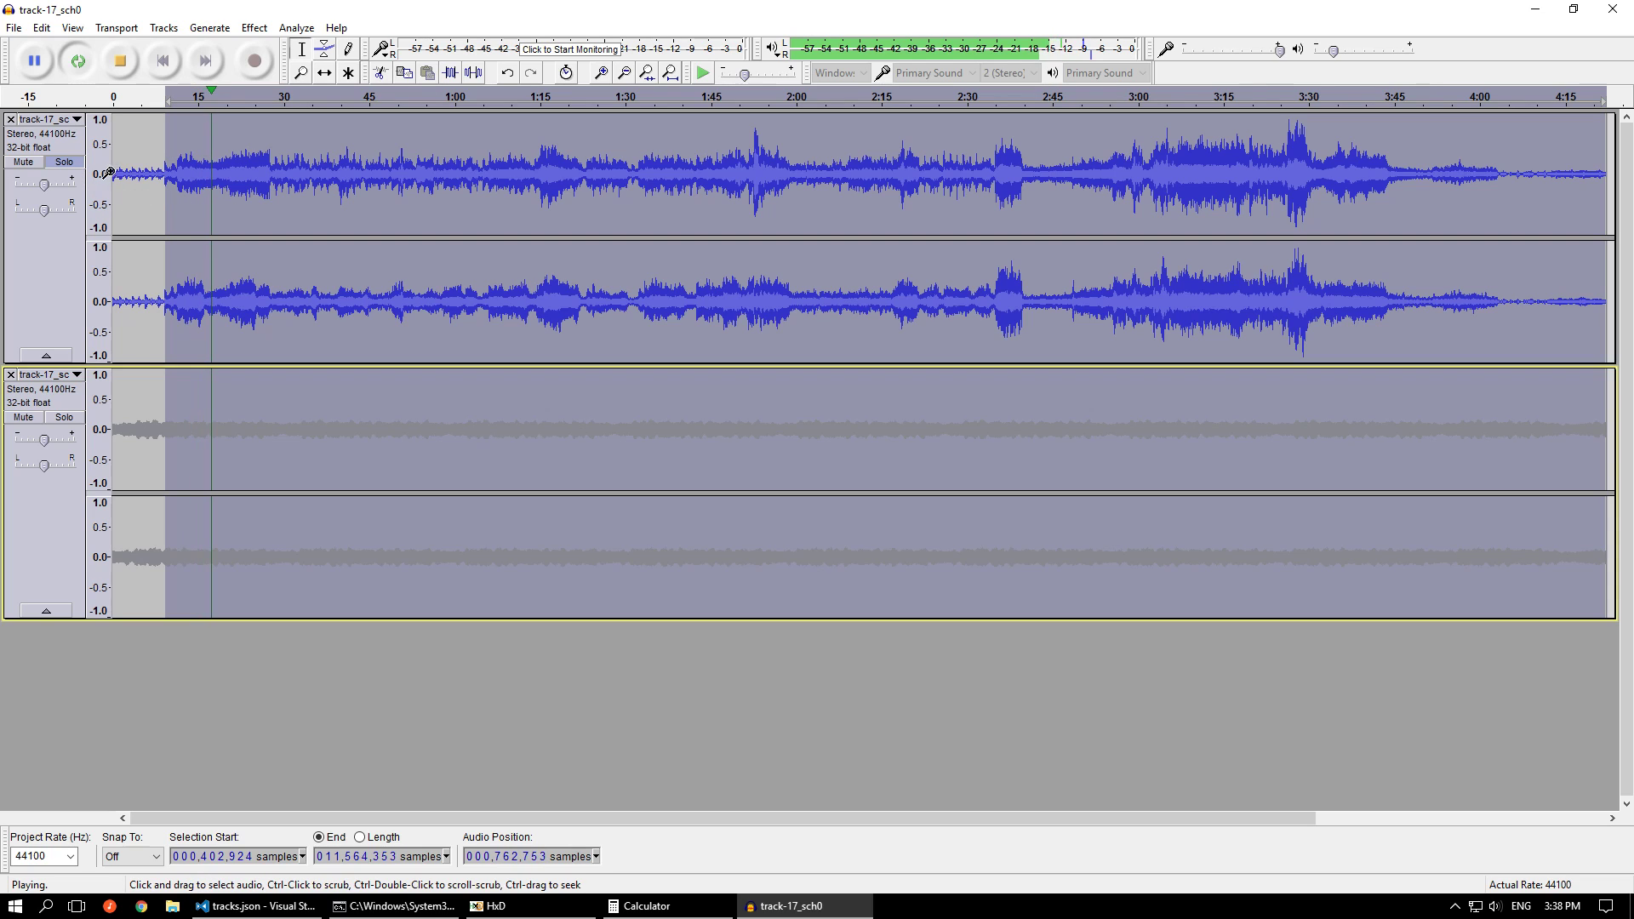
Stop the looped playback, return to the project start, and play the first sub-channel from the beginning
{"action": "left_click", "coordinate": [129, 68]}
{"action": "left_click", "coordinate": [158, 64]}
{"action": "key", "text": "space"}
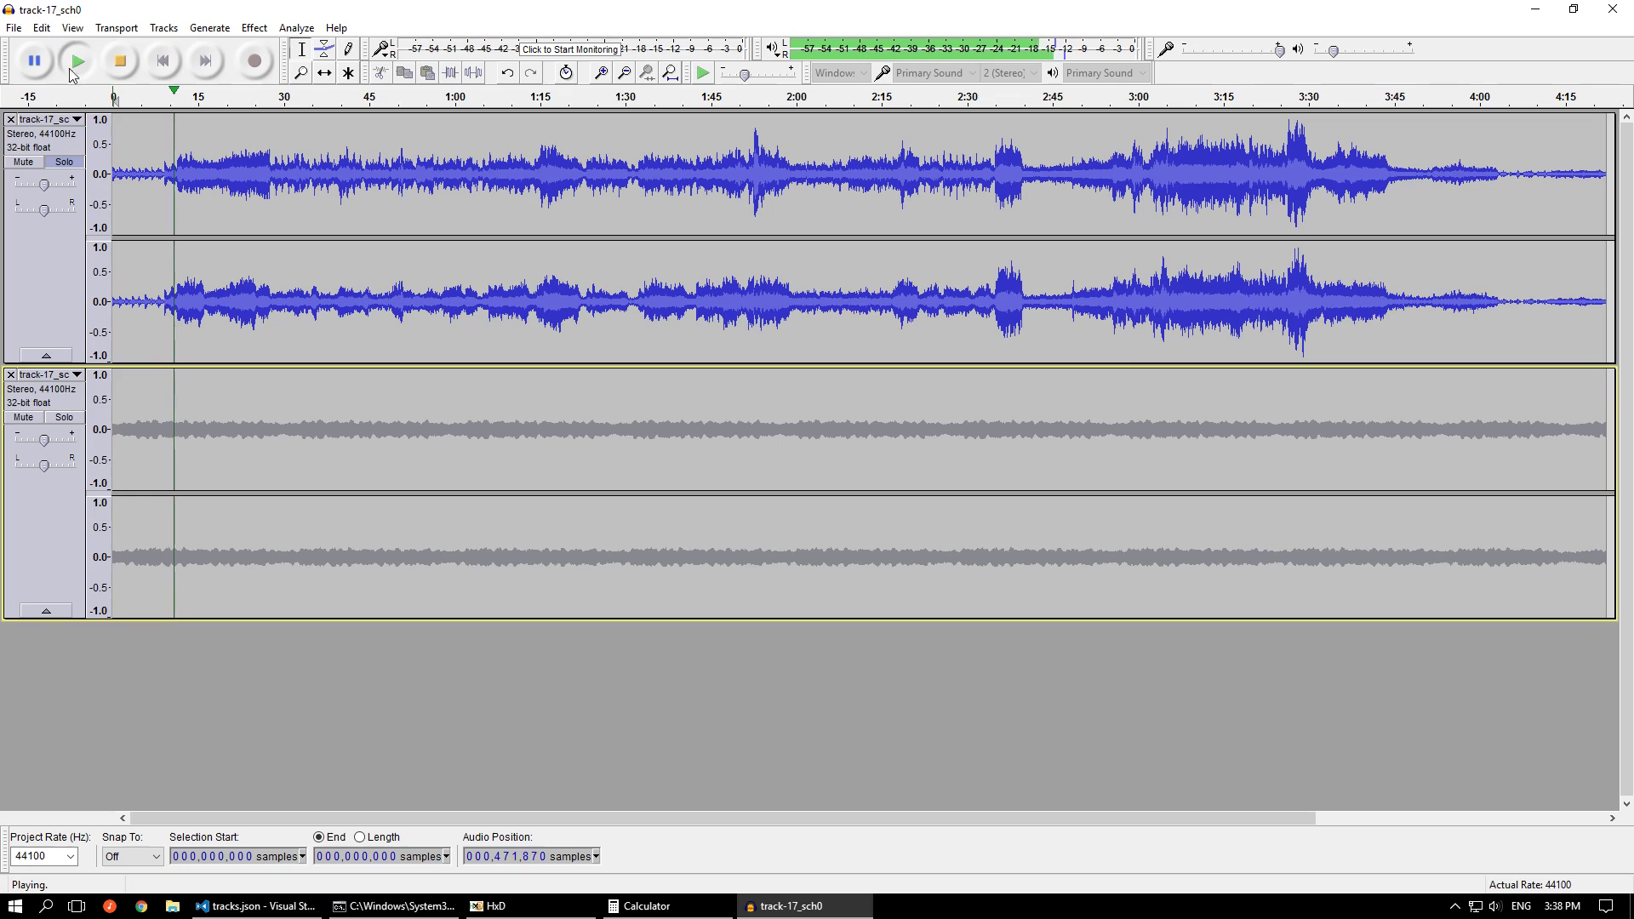
{"action": "left_click", "coordinate": [119, 61]}
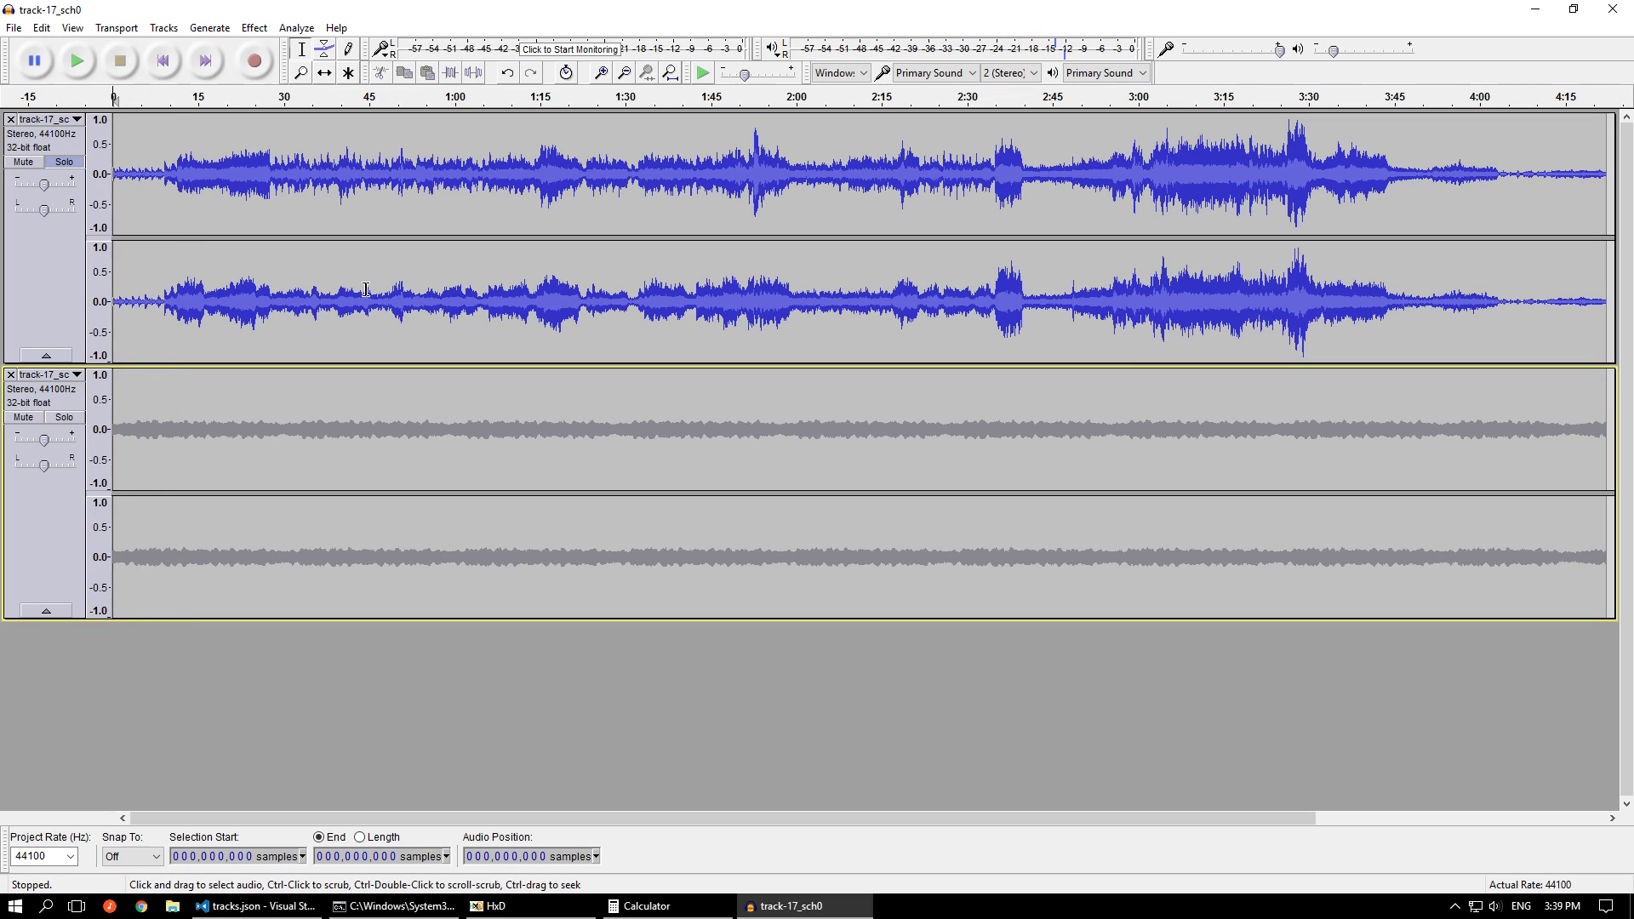
Minimize Audacity, add "compression": true after the loop value of track 17's first sub-channel in tracks.json, and save the file
{"action": "left_click", "coordinate": [1543, 17]}
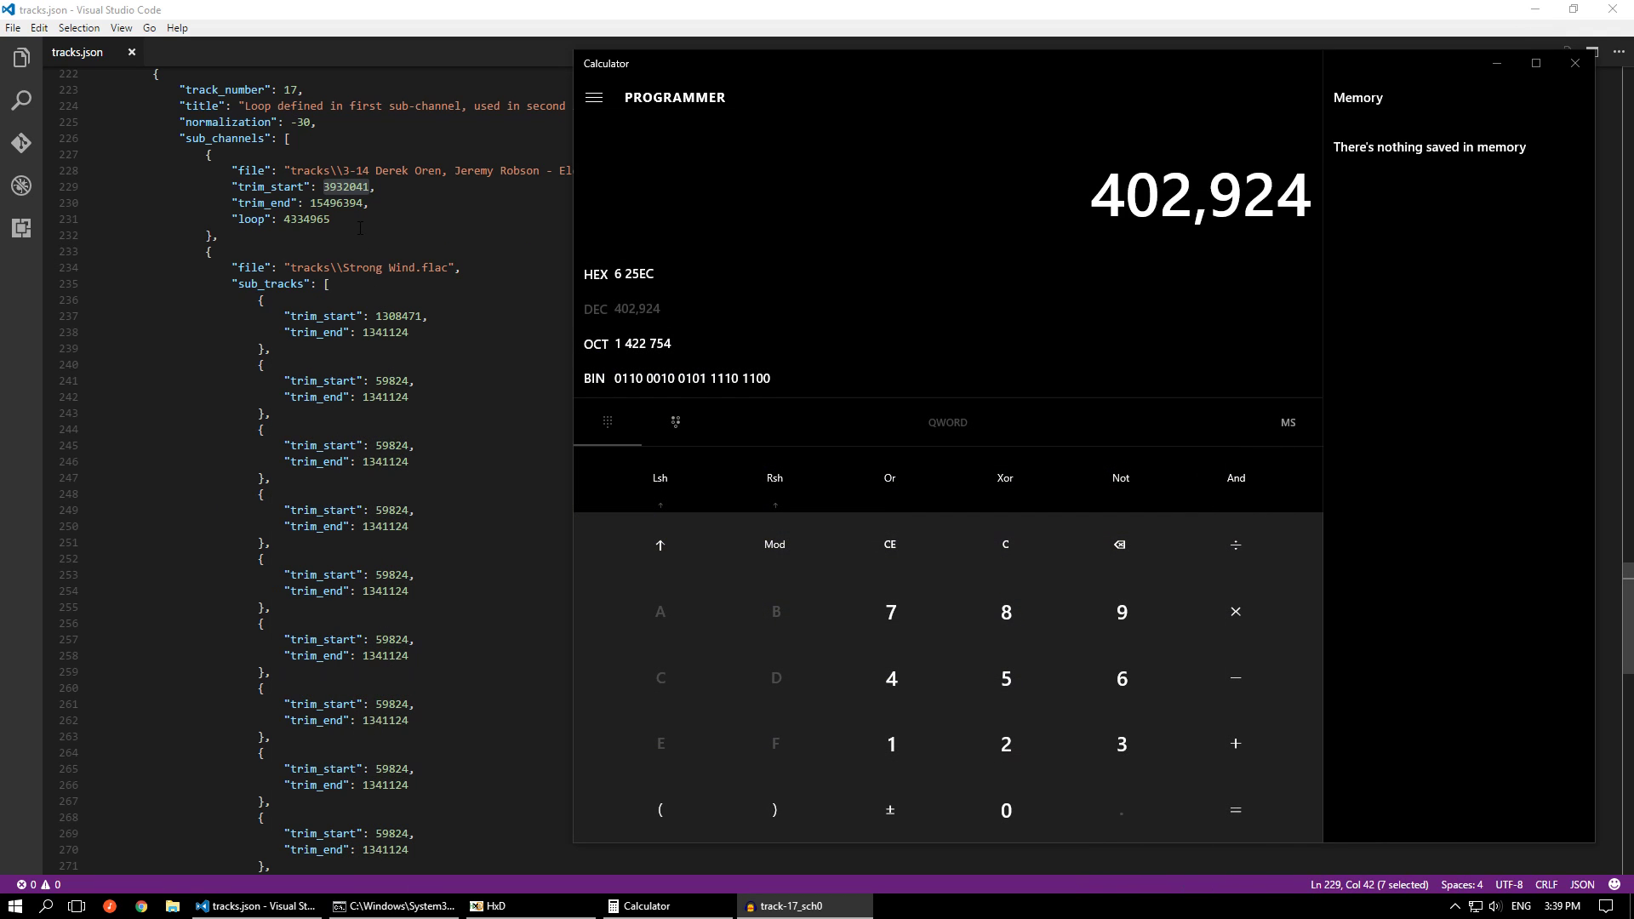
{"action": "left_click", "coordinate": [361, 229]}
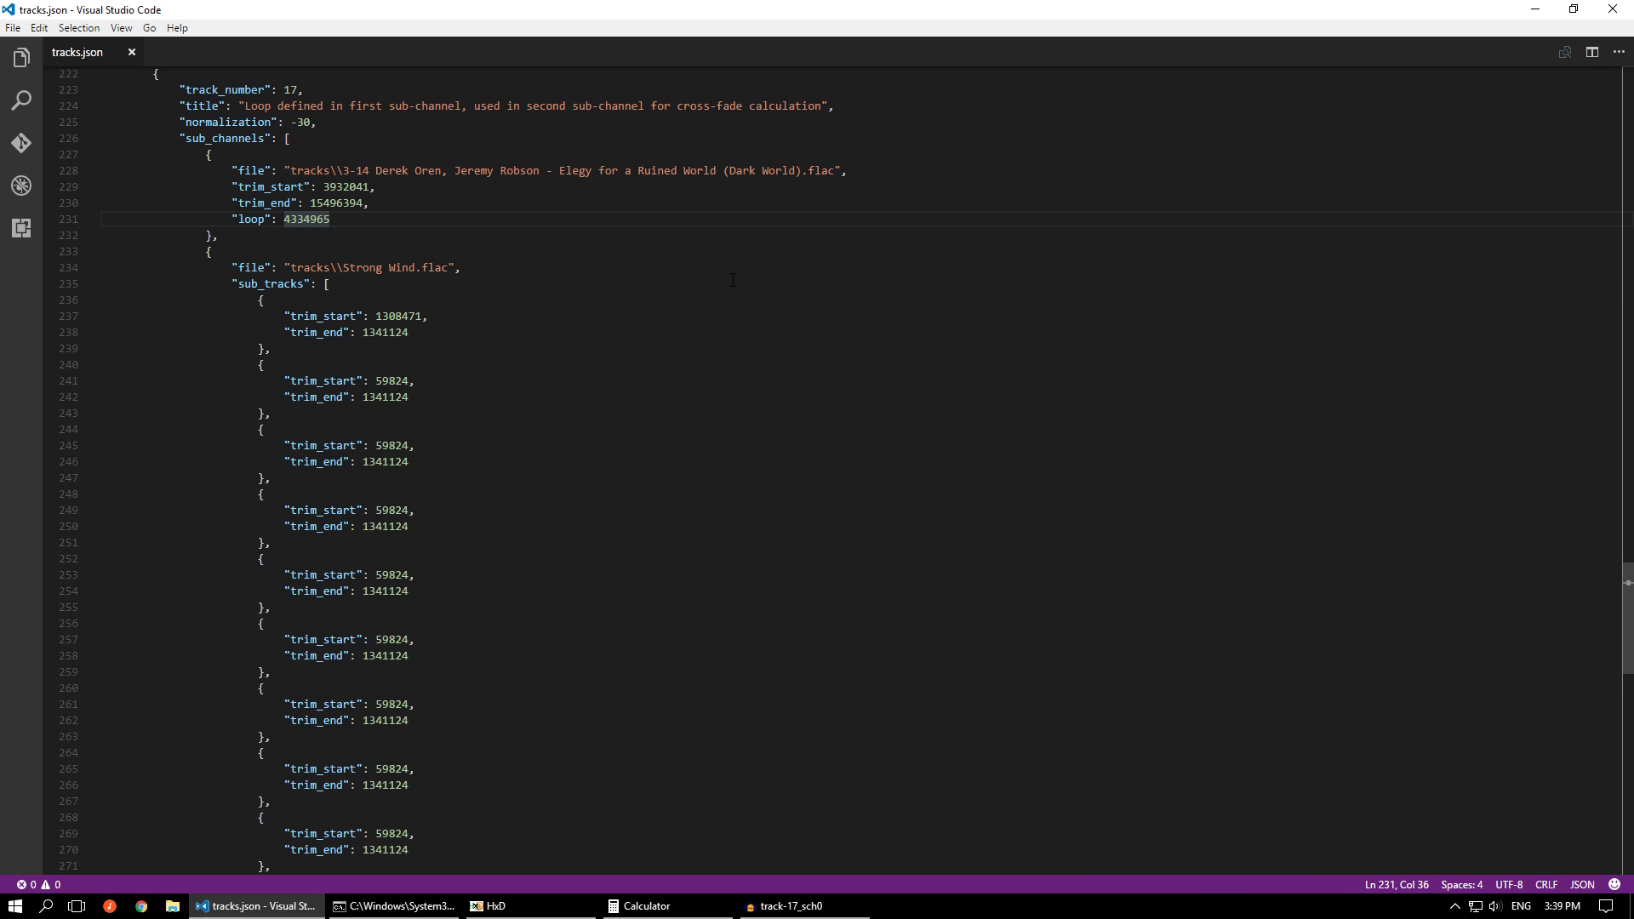
{"action": "type", "text": ","}
{"action": "key", "text": "Return"}
{"action": "type", "text": "\""}
{"action": "key", "text": "Return"}
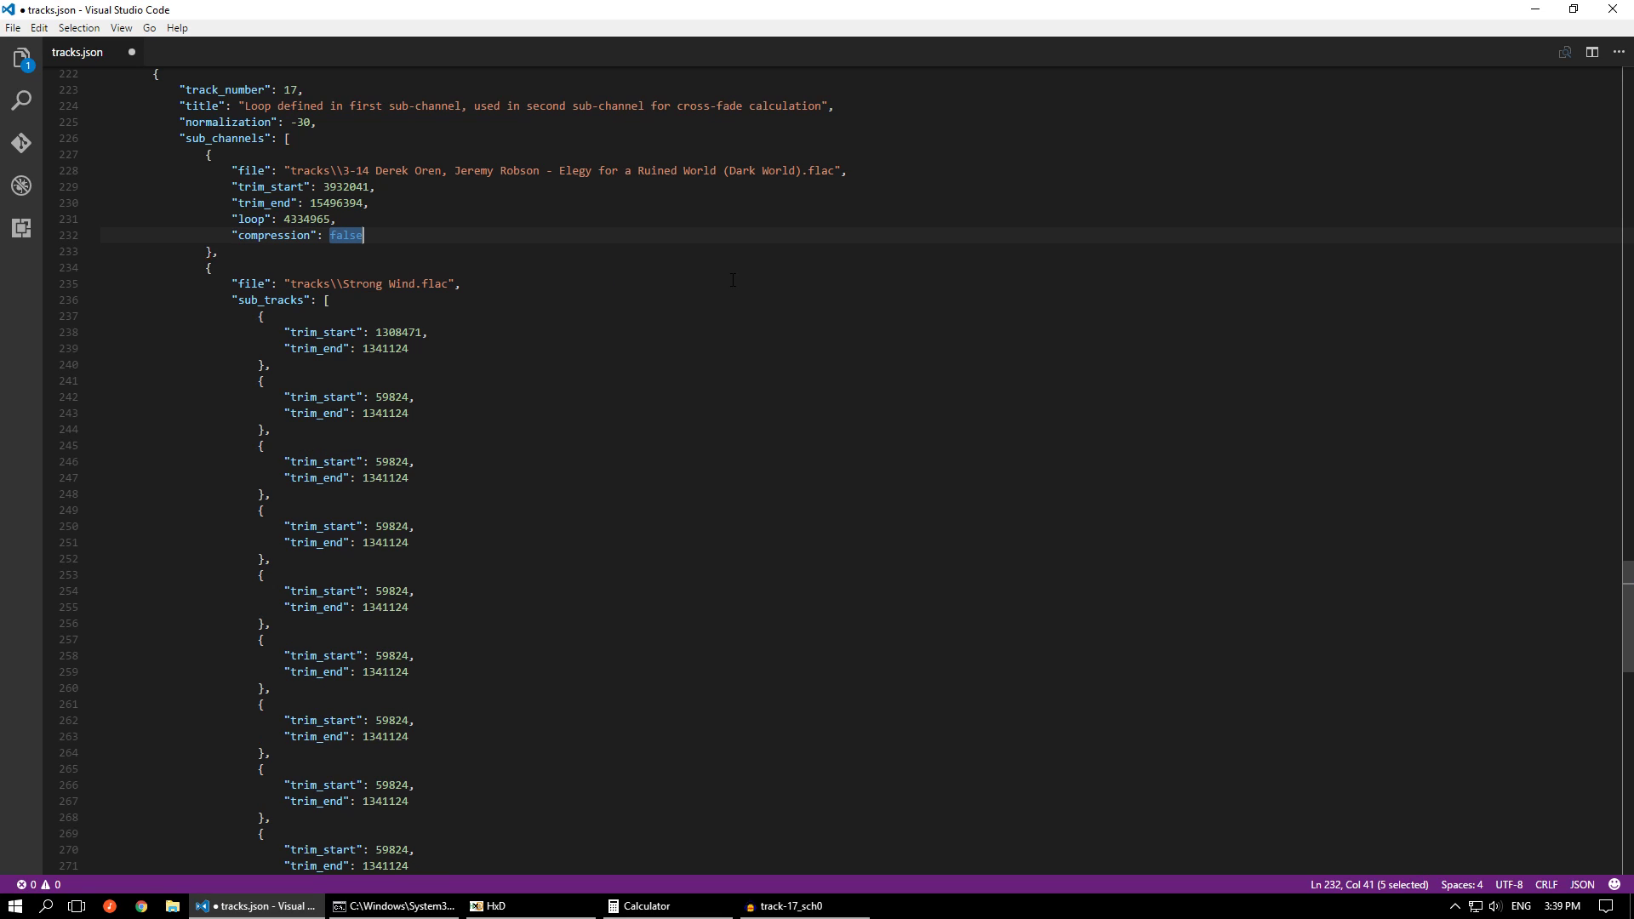
{"action": "key", "text": "BackSpace"}
{"action": "type", "text": ": true"}
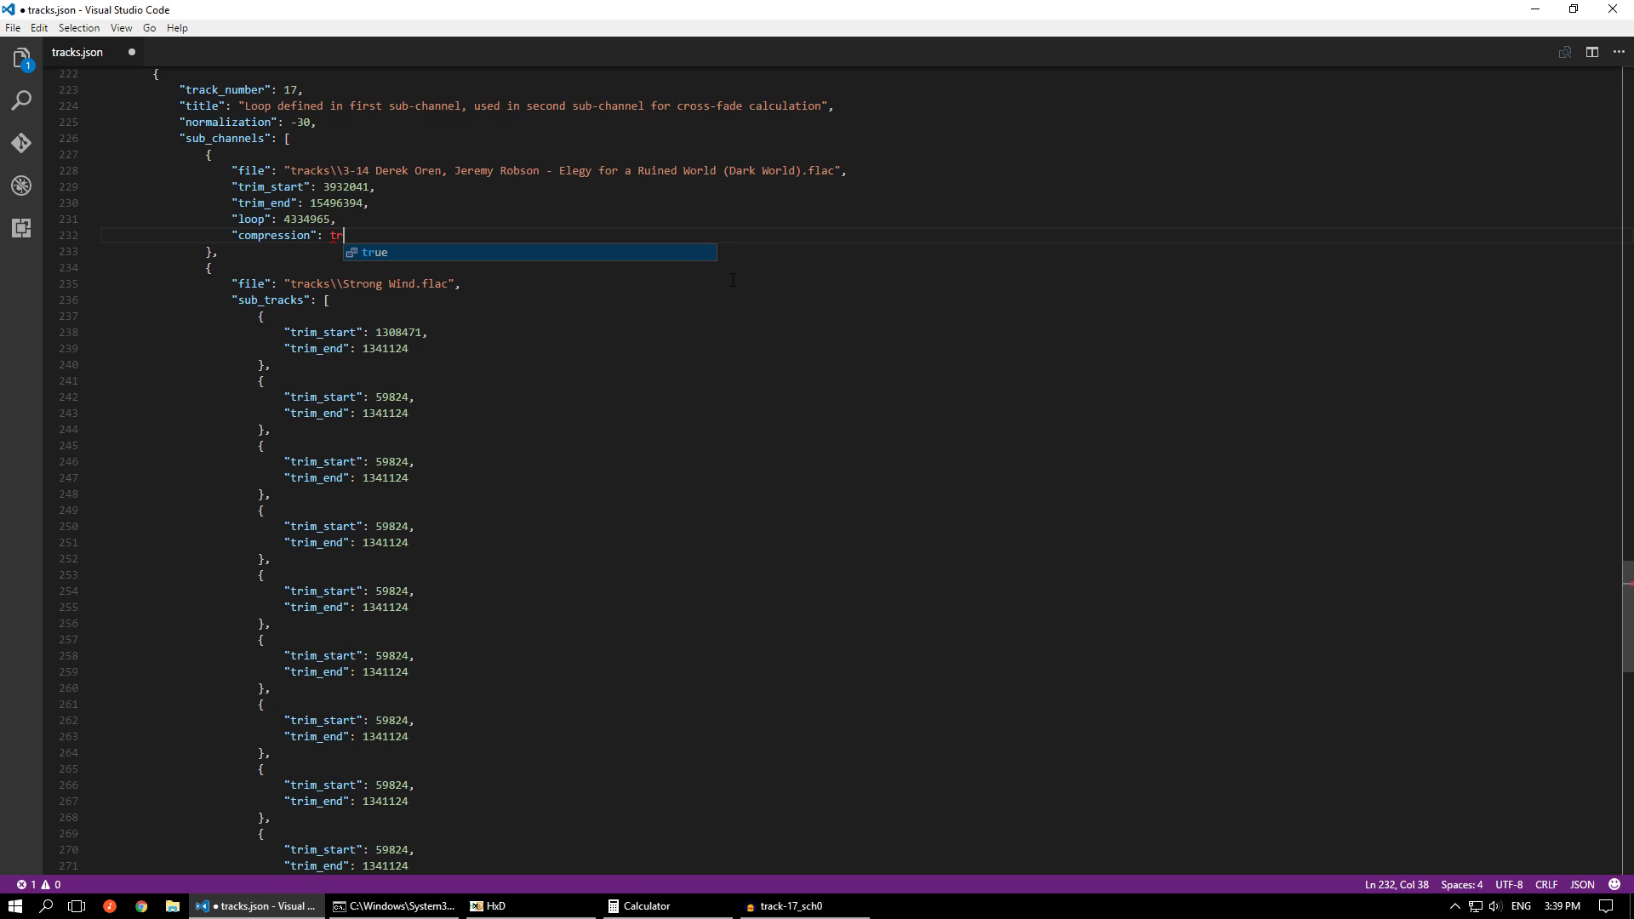
{"action": "key", "text": "ctrl+s"}
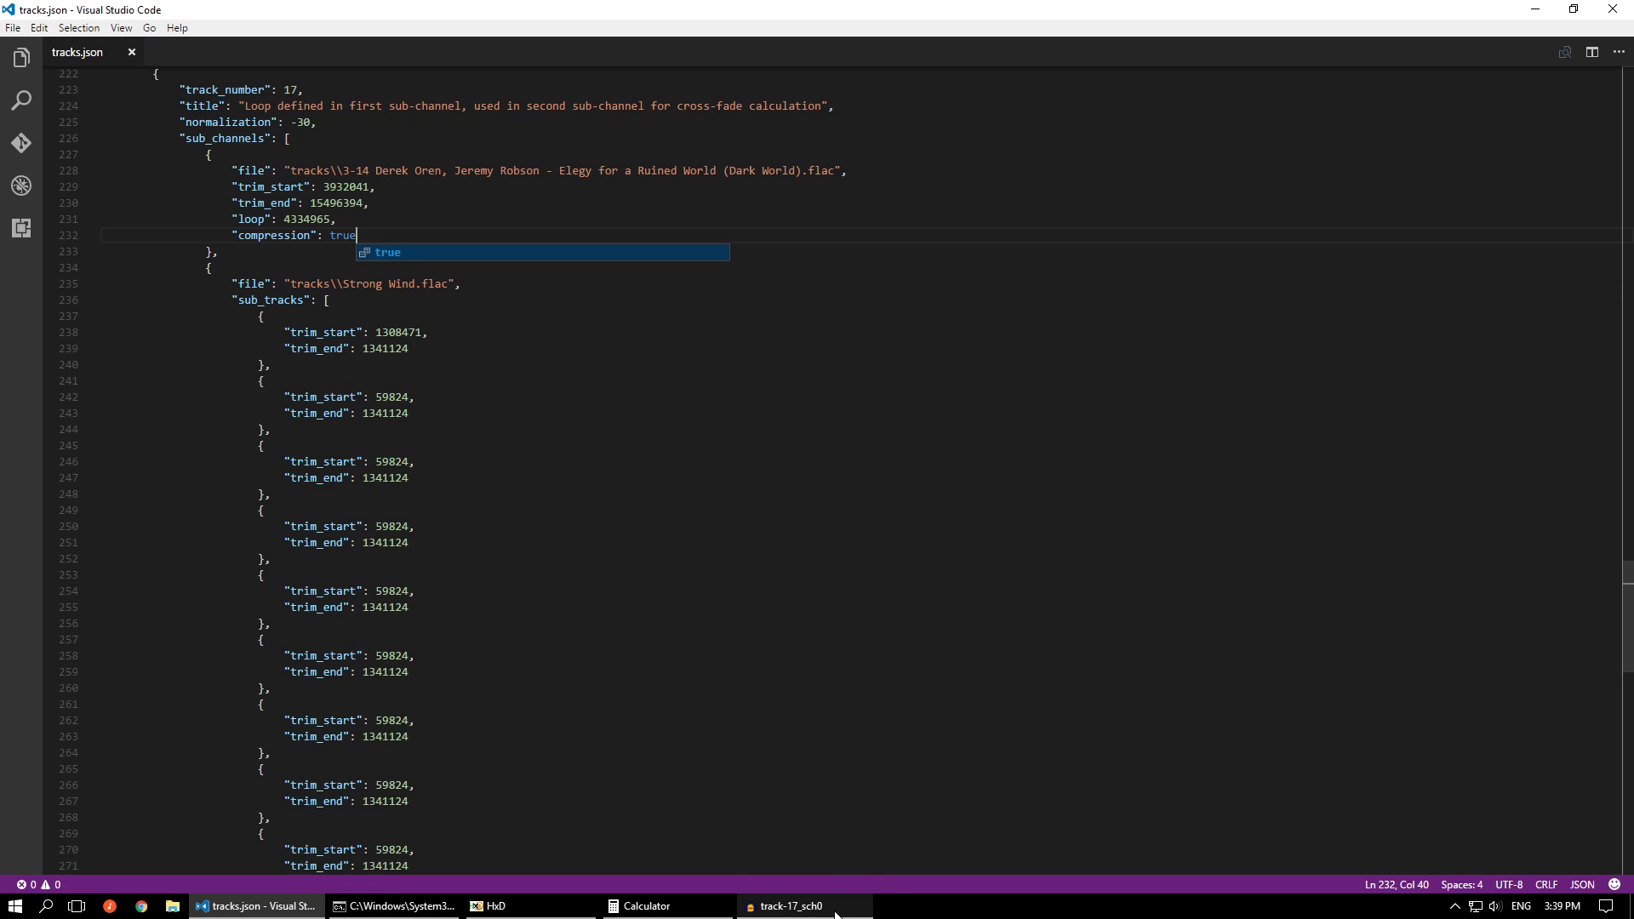
Return to the Audacity project track-17_sch0 and close it without saving changes
{"action": "left_click", "coordinate": [783, 905]}
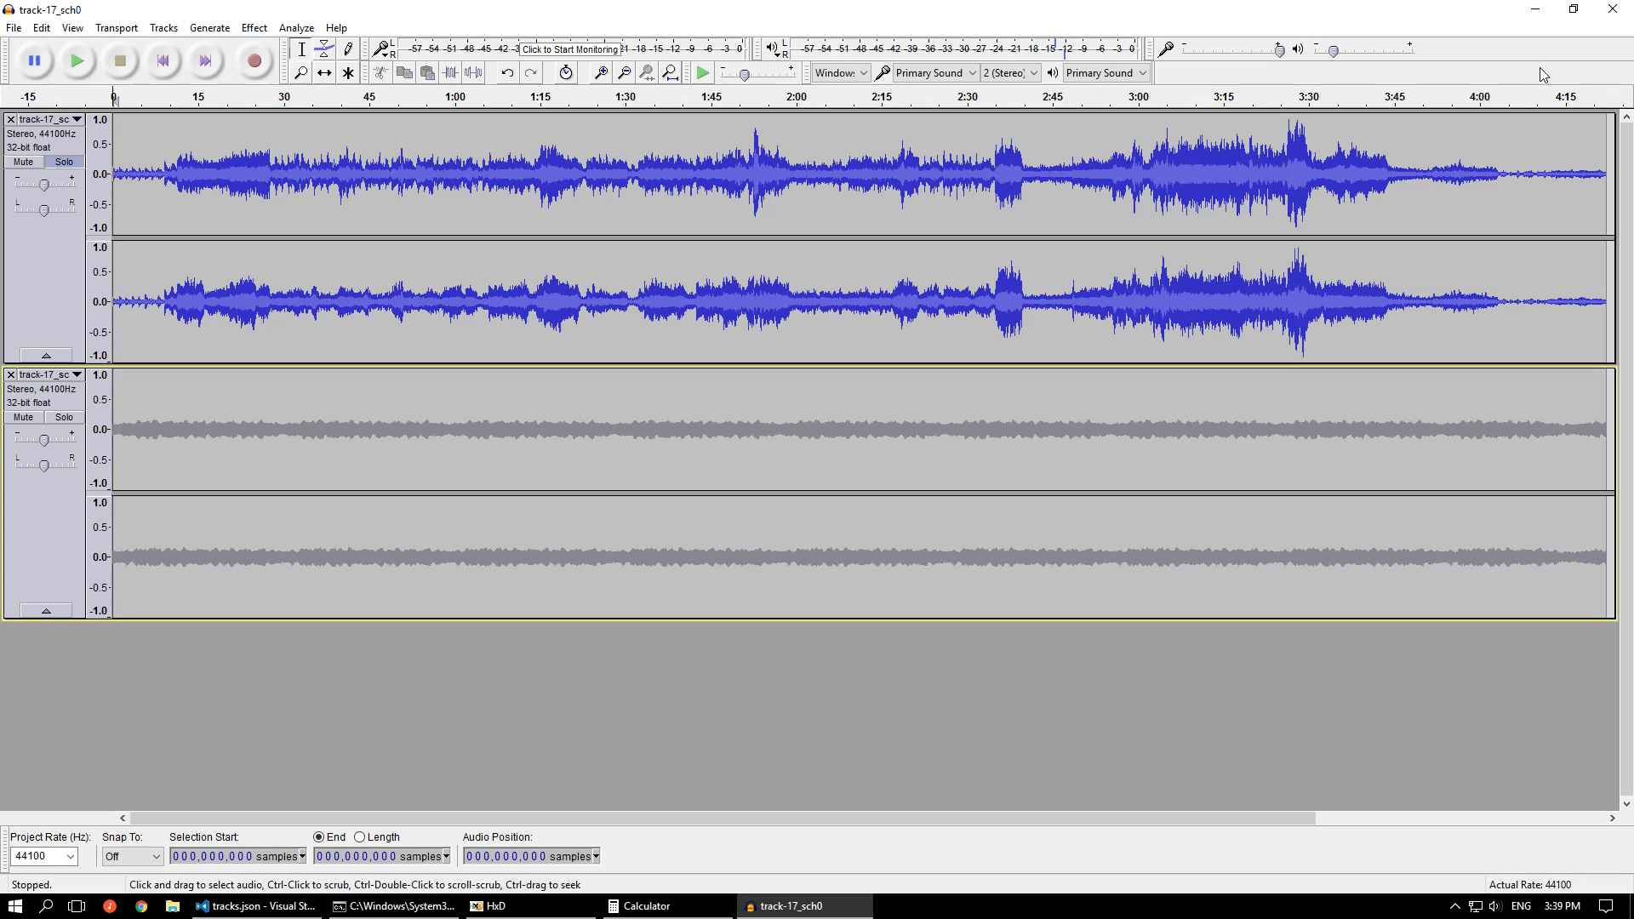
{"action": "left_click", "coordinate": [1615, 10]}
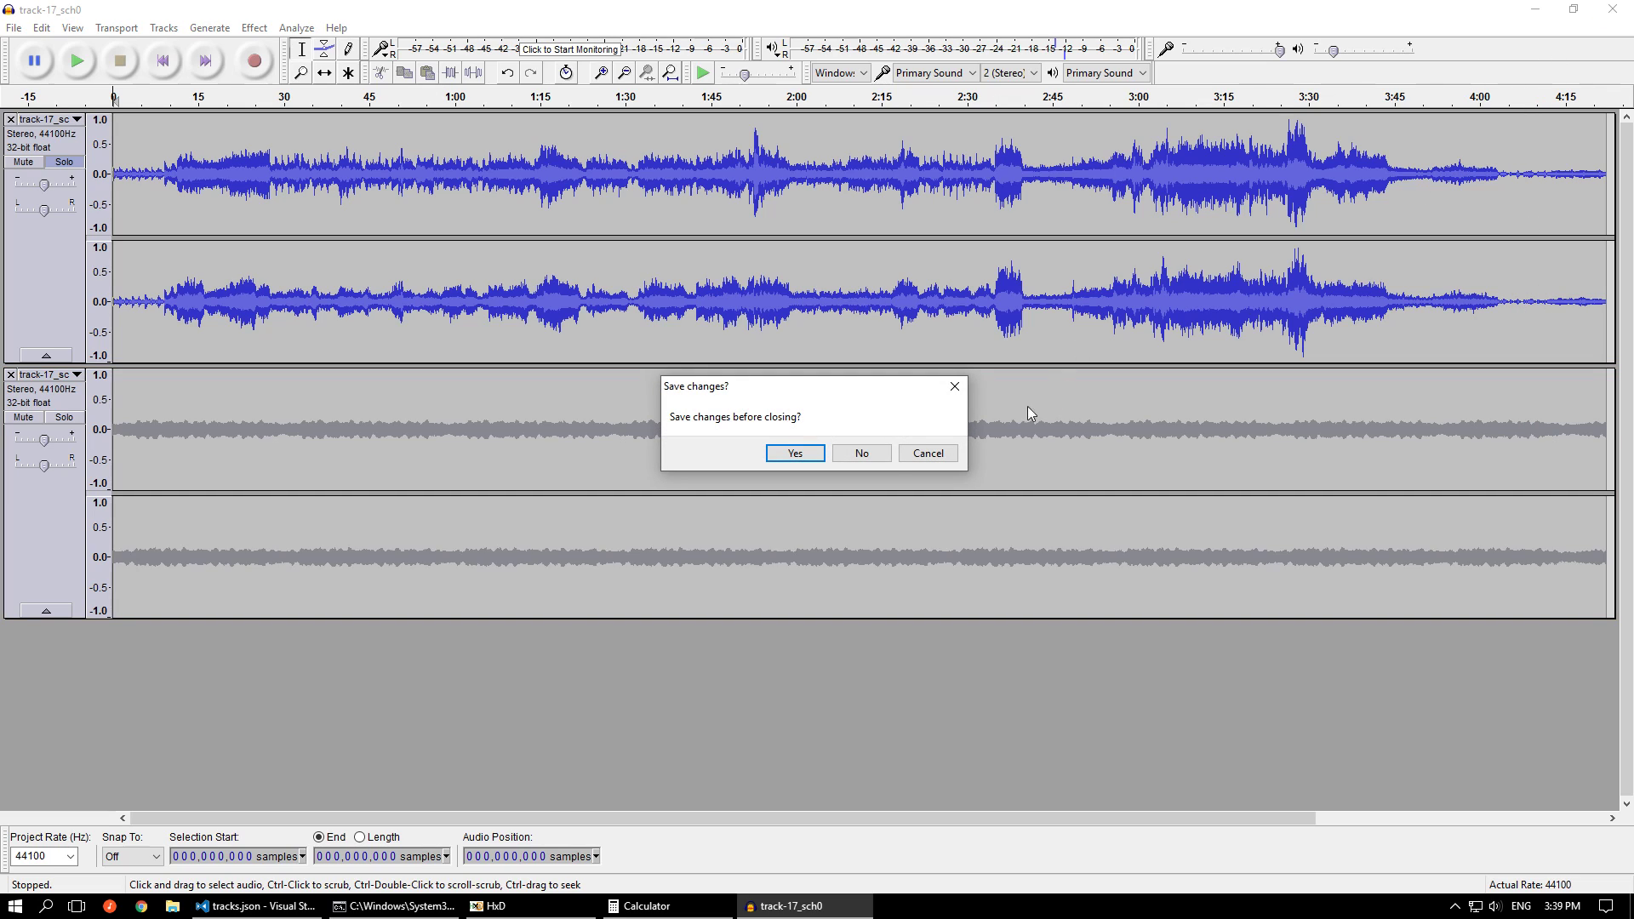
{"action": "left_click", "coordinate": [862, 456]}
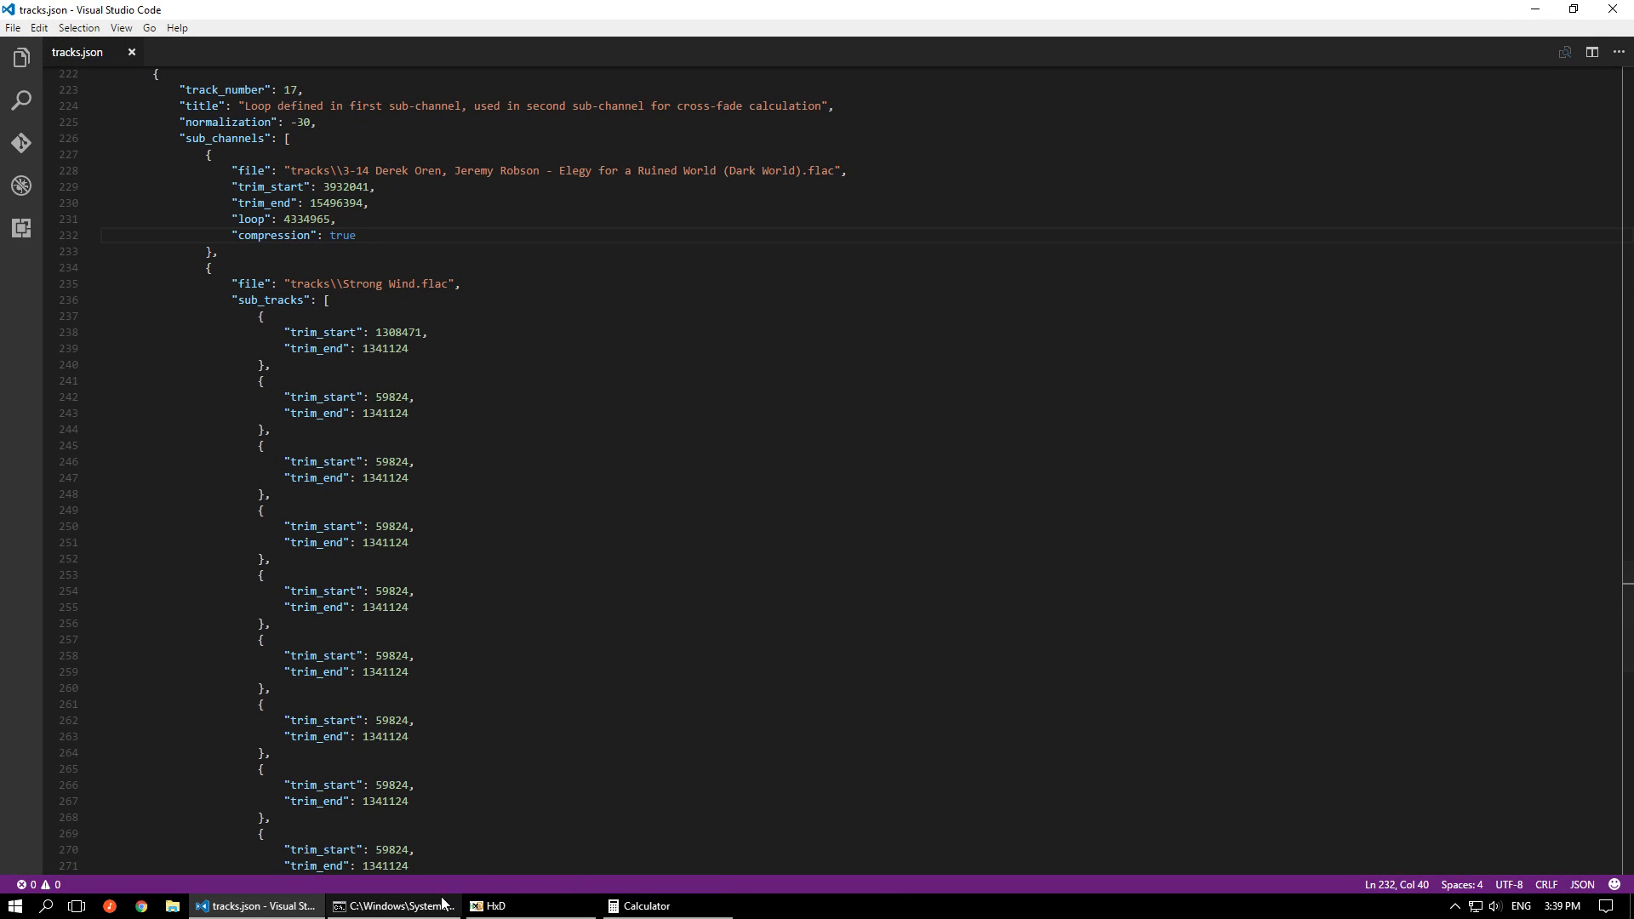
In the command prompt, rerun ..\Release\msupcm.exe tracks.json to regenerate track 17
{"action": "left_click", "coordinate": [436, 907]}
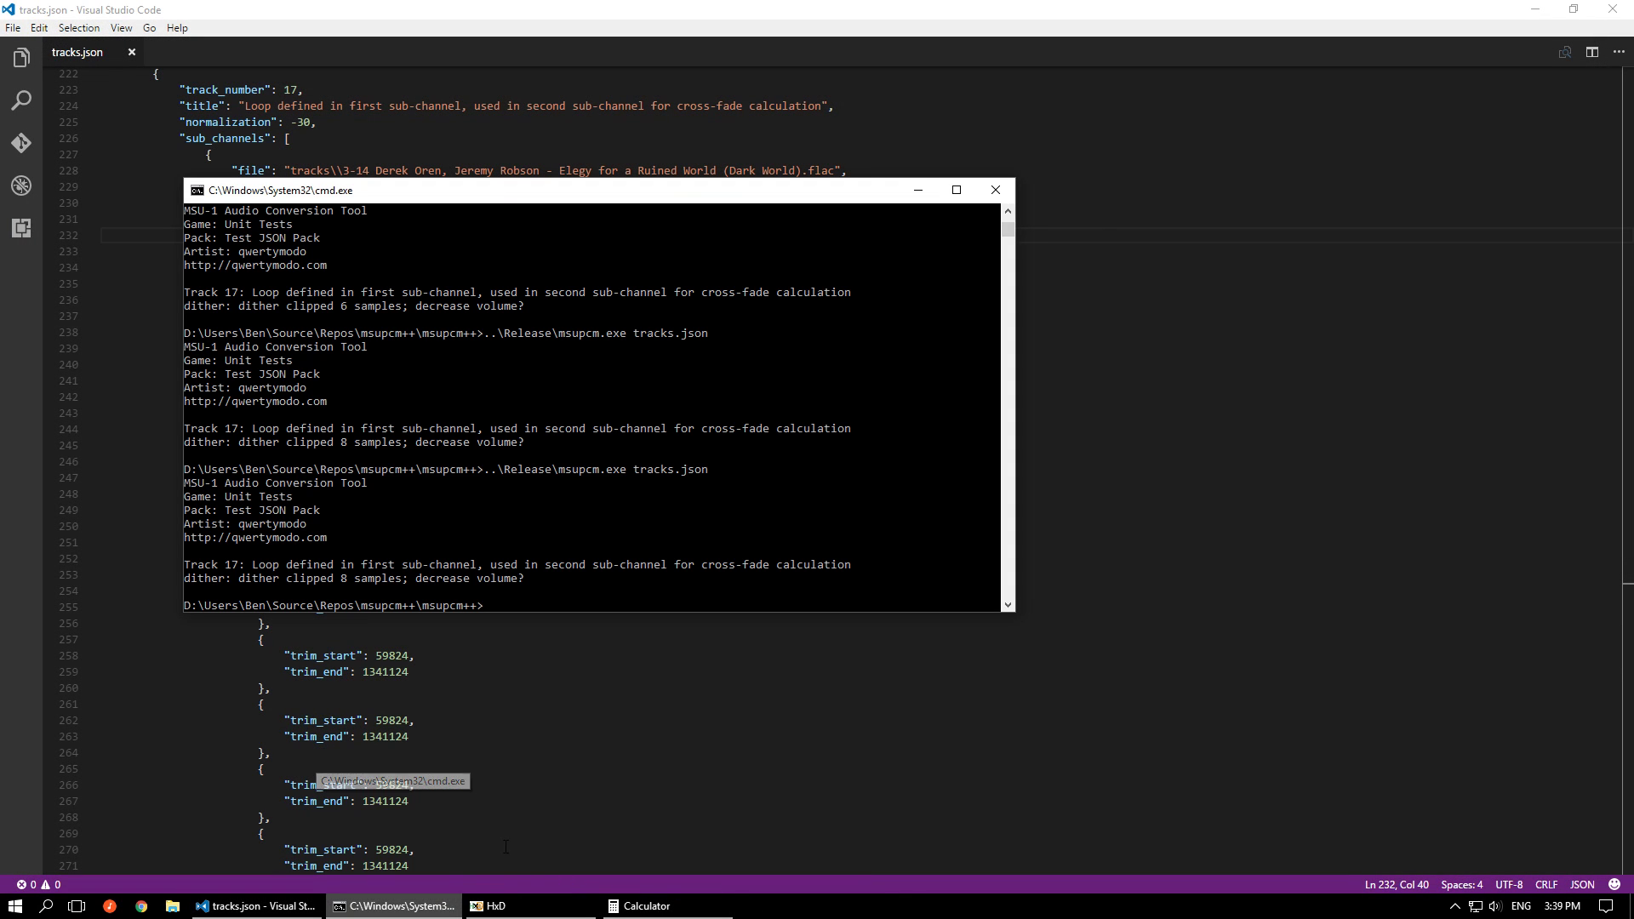
{"action": "key", "text": "Up"}
{"action": "key", "text": "Return"}
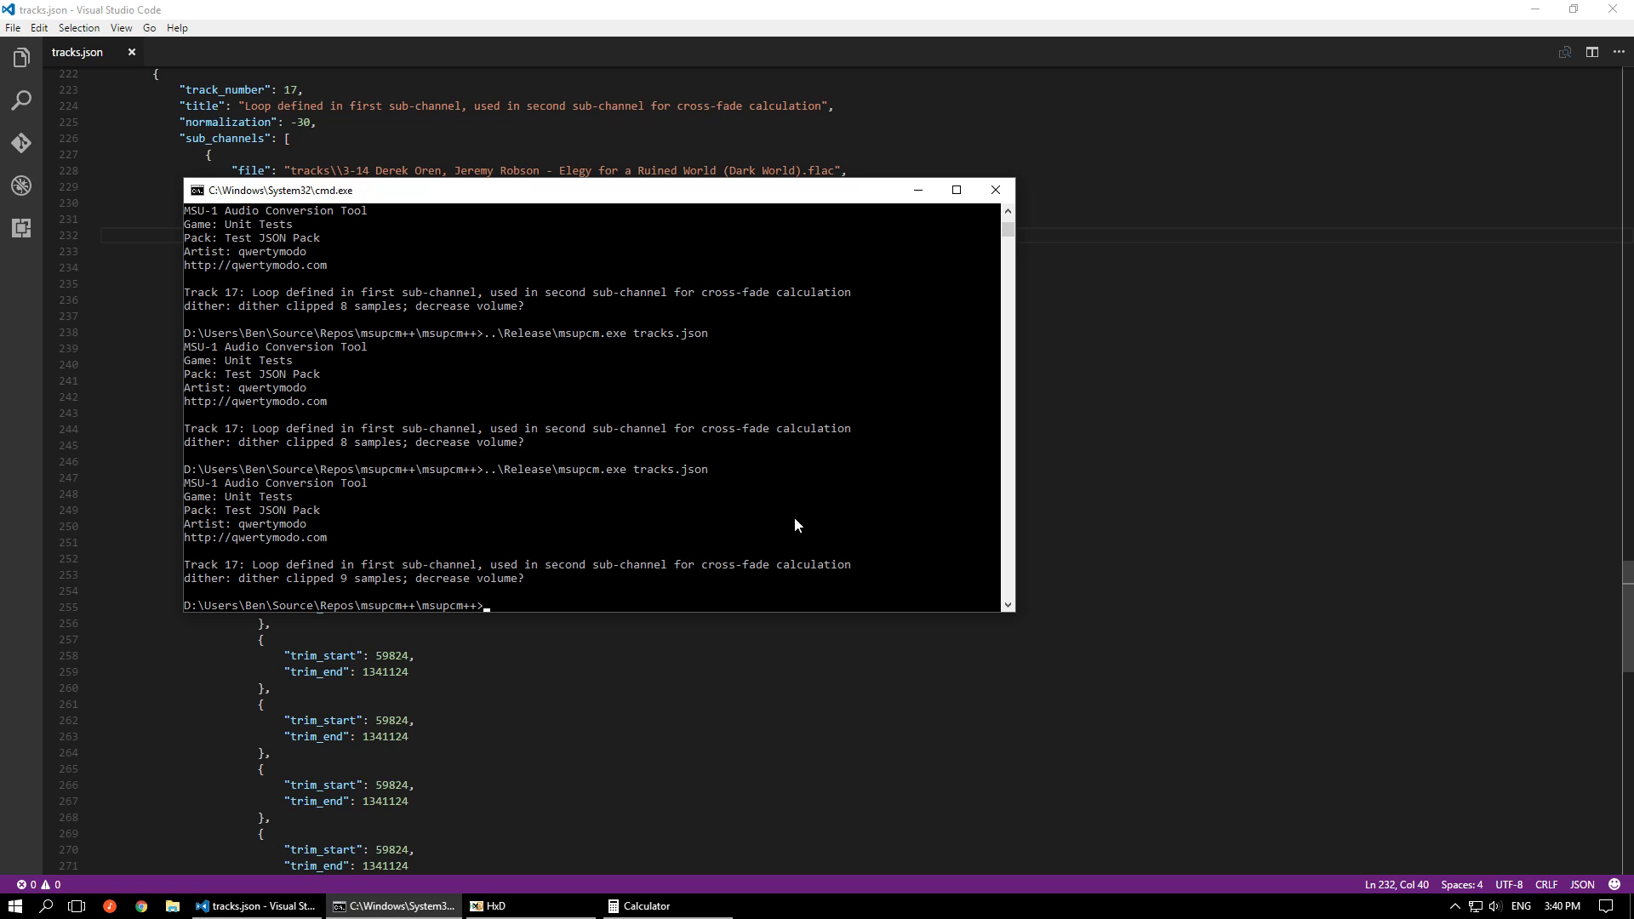
Switch to Audacity with the regenerated track-17_sch0 and add the second sub-channel file below it
{"action": "key", "text": "alt+Tab"}
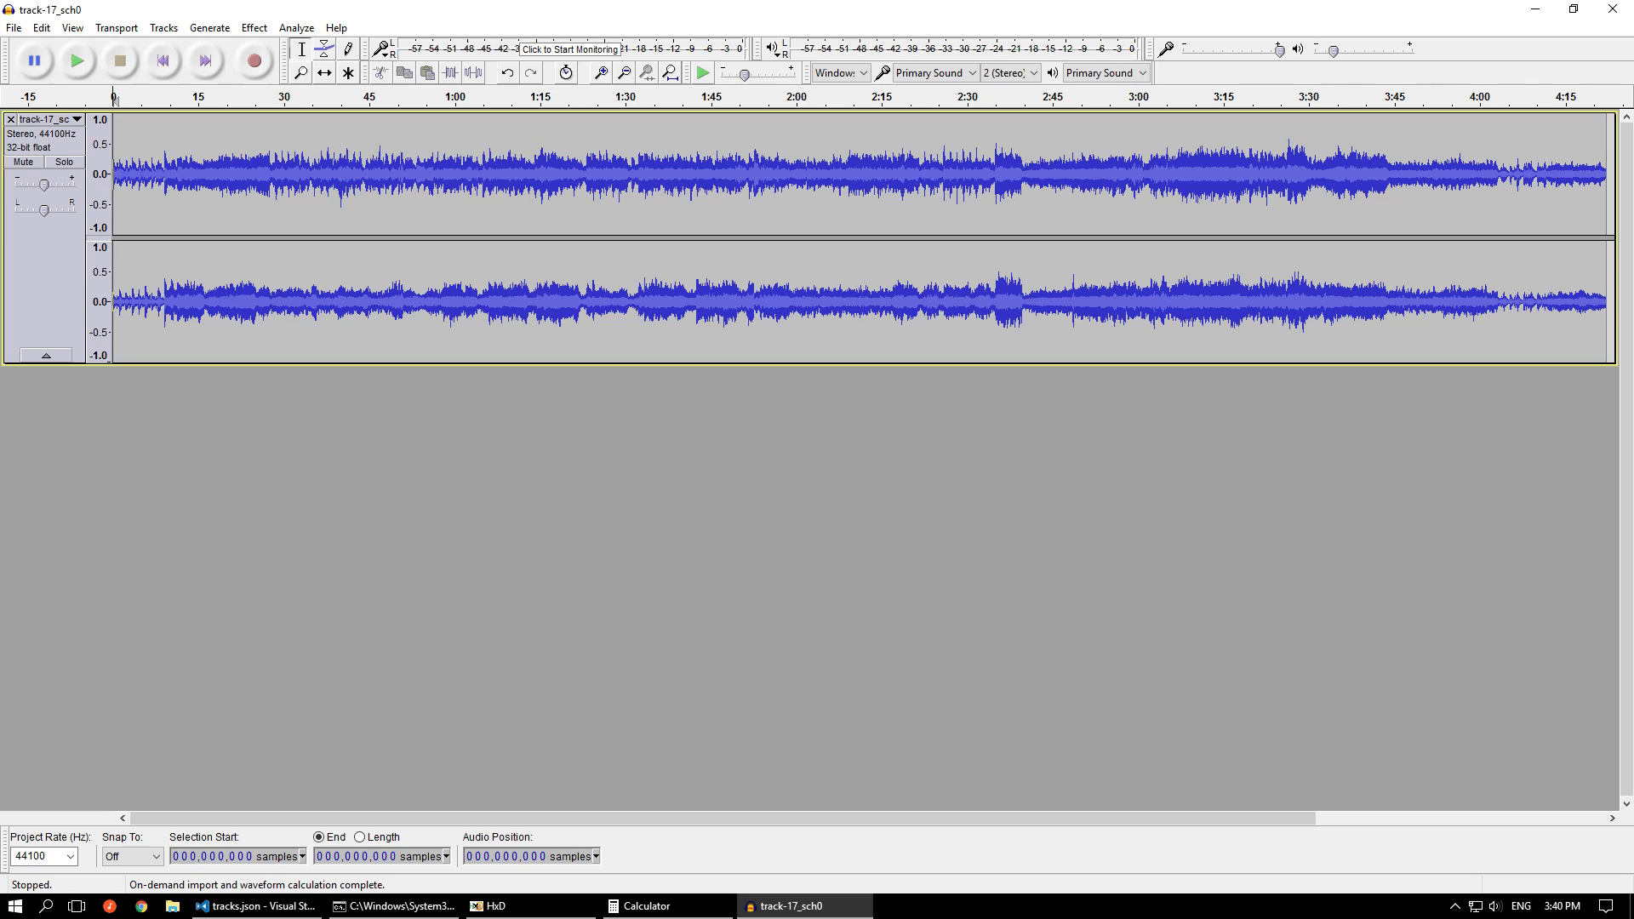
{"action": "left_click_drag", "start_coordinate": [1293, 473], "coordinate": [760, 457]}
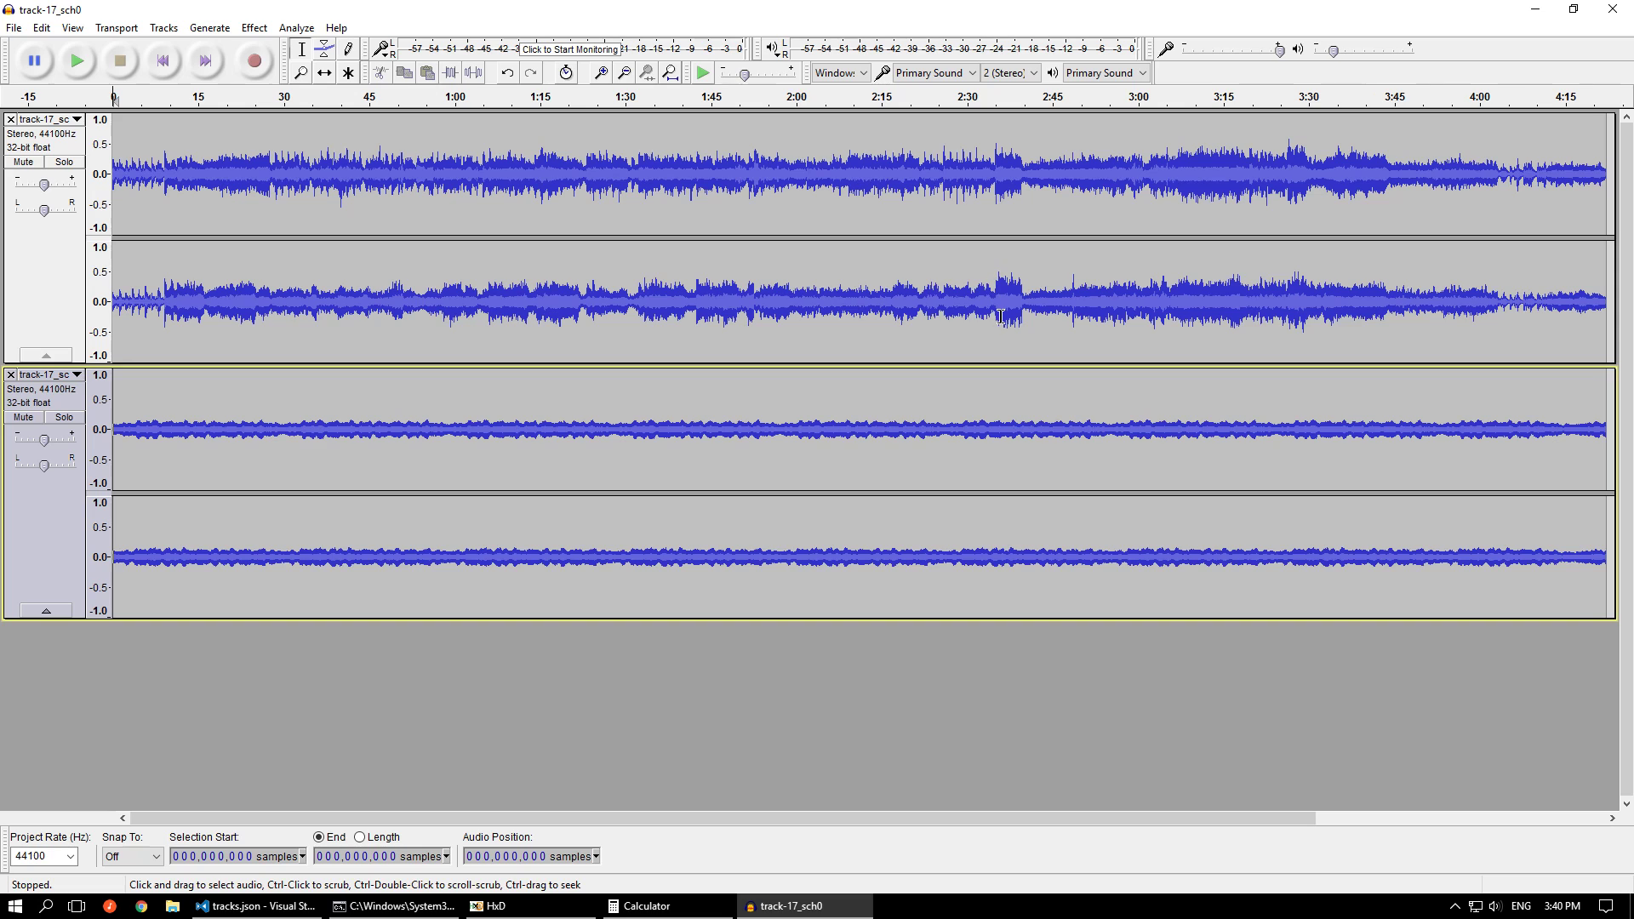
Select all audio, set the selection start to sample 402924, and mute the second sub-channel's track
{"action": "key", "text": "ctrl+a"}
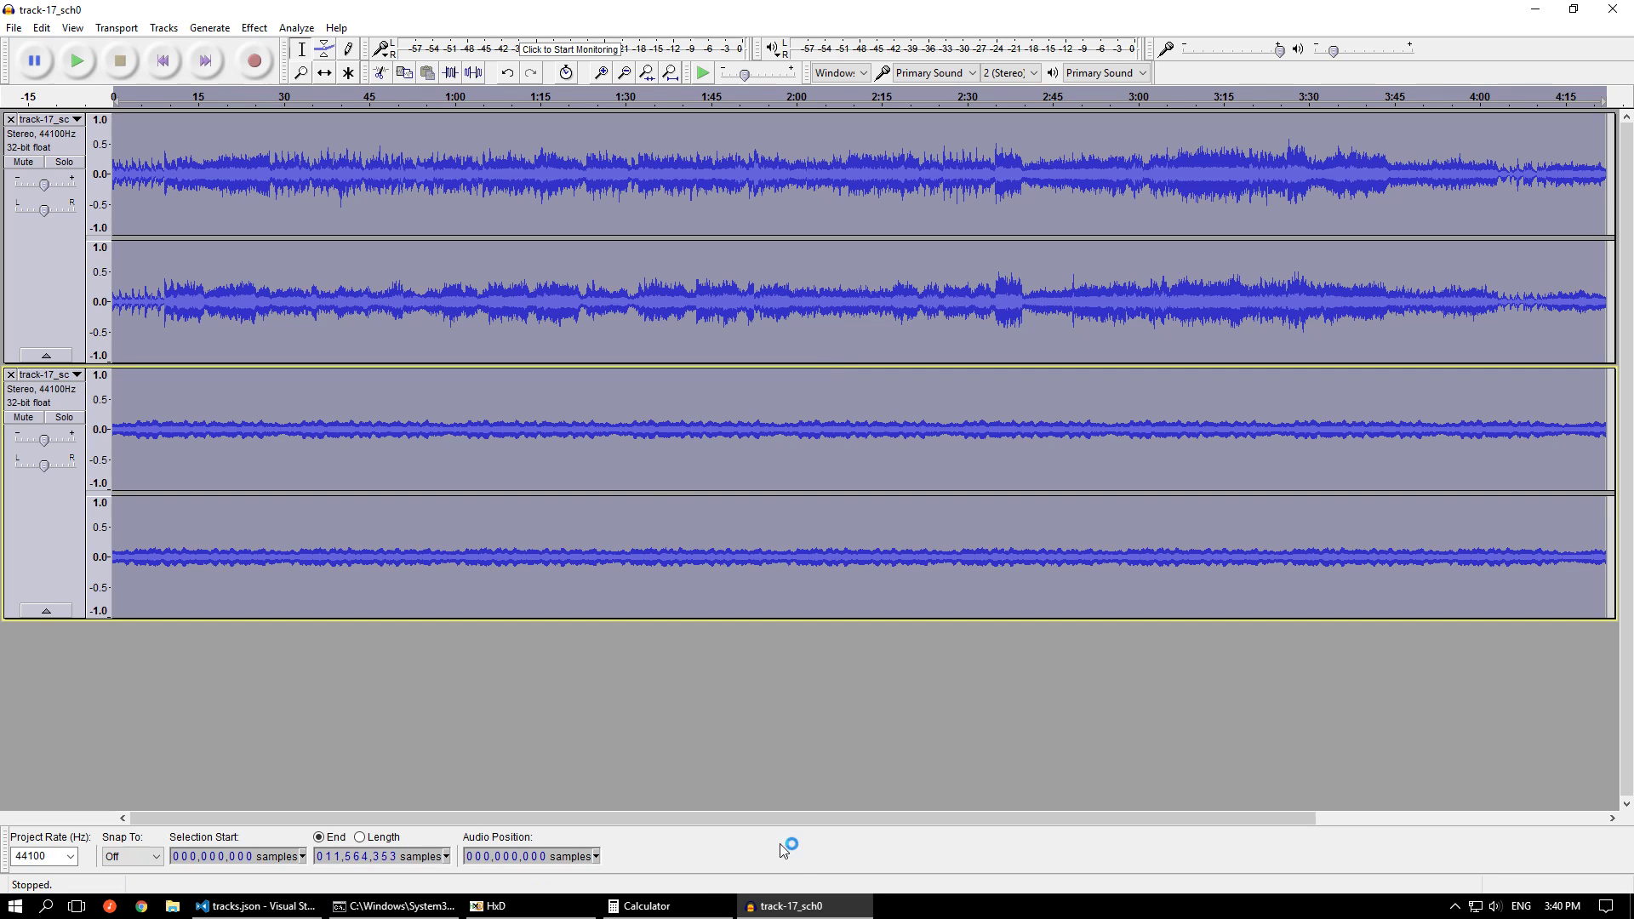
{"action": "left_click", "coordinate": [648, 904]}
{"action": "left_click", "coordinate": [649, 902]}
{"action": "left_click", "coordinate": [207, 858]}
{"action": "type", "text": "402924"}
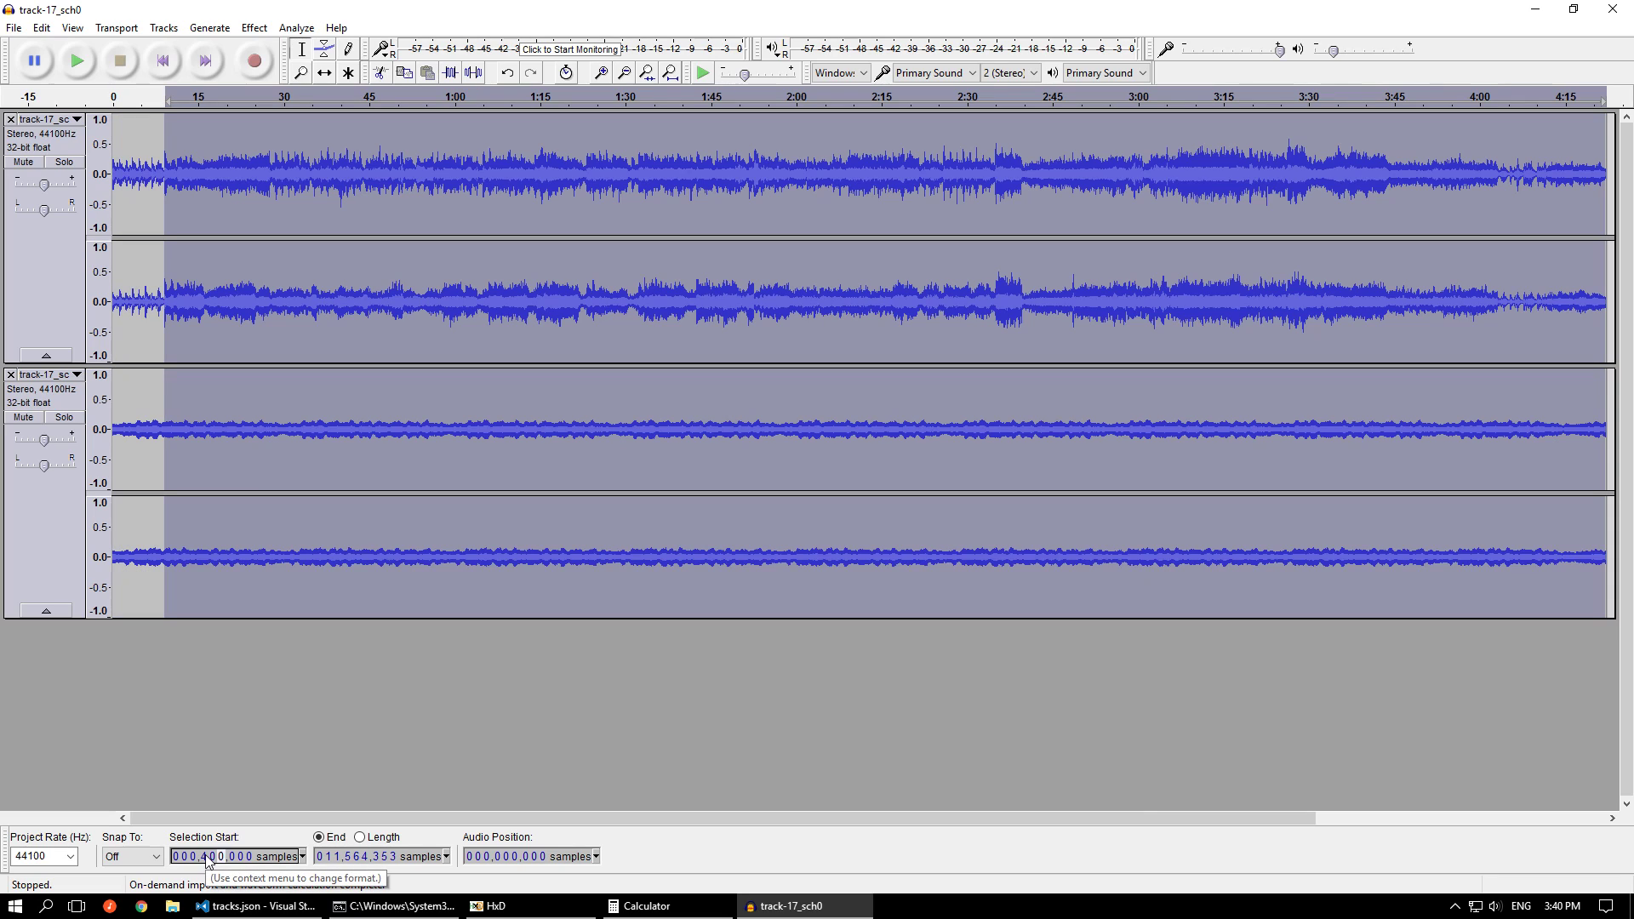
{"action": "left_click", "coordinate": [24, 417]}
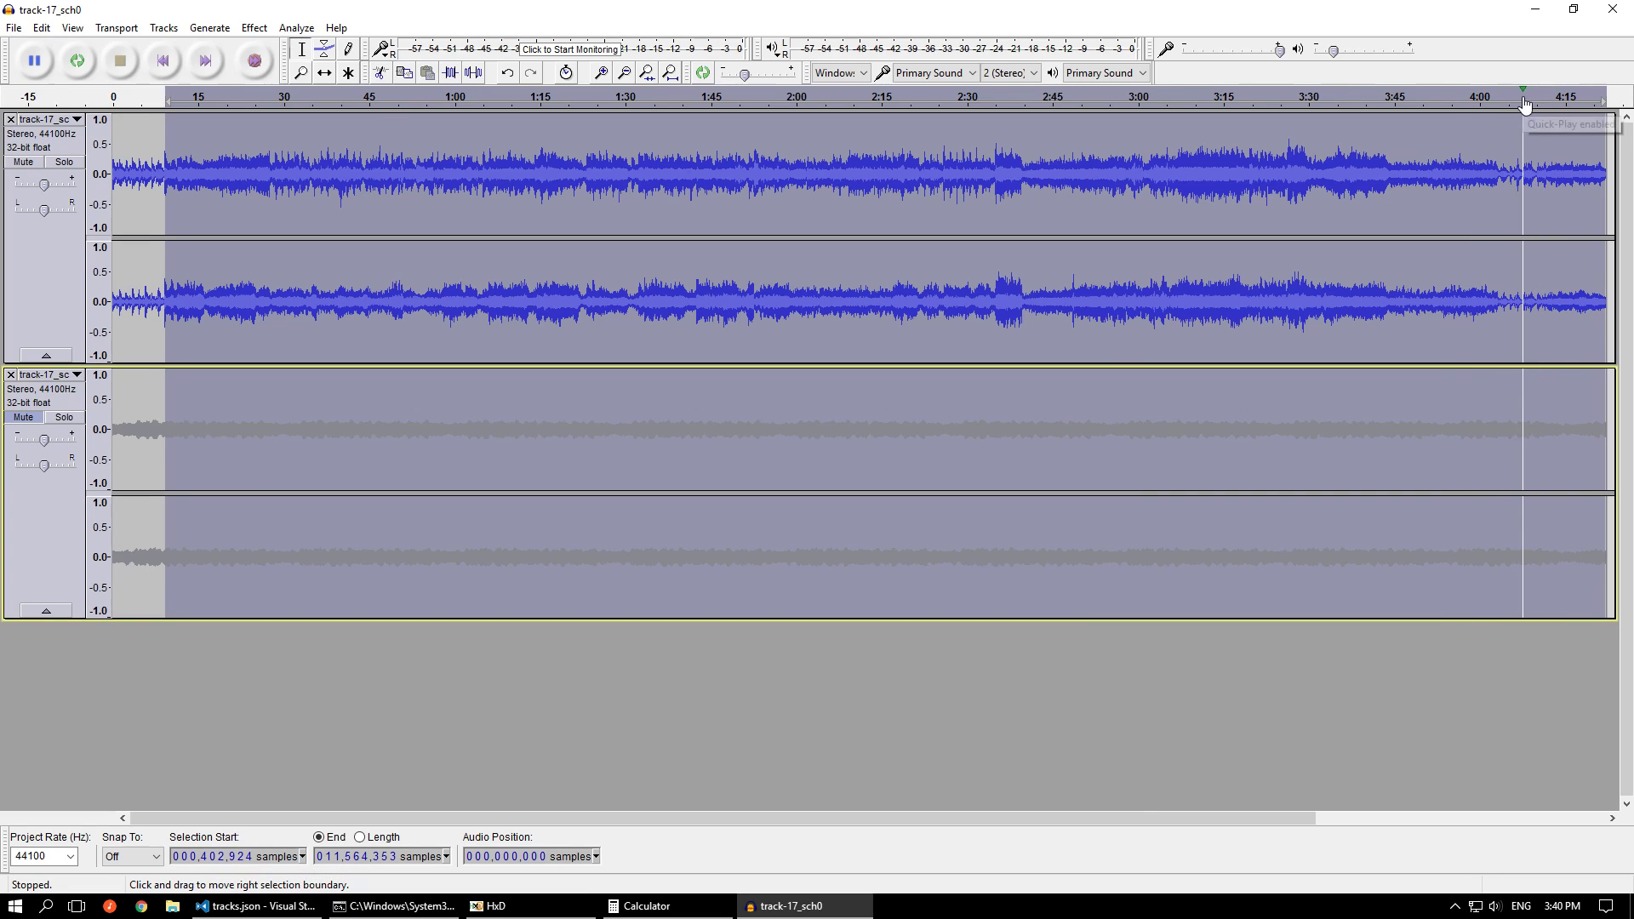
Loop-play the end of the selection with the second sub-channel muted and again unmuted, and close the track-17_sch0 project without saving
{"action": "left_click", "coordinate": [1491, 100]}
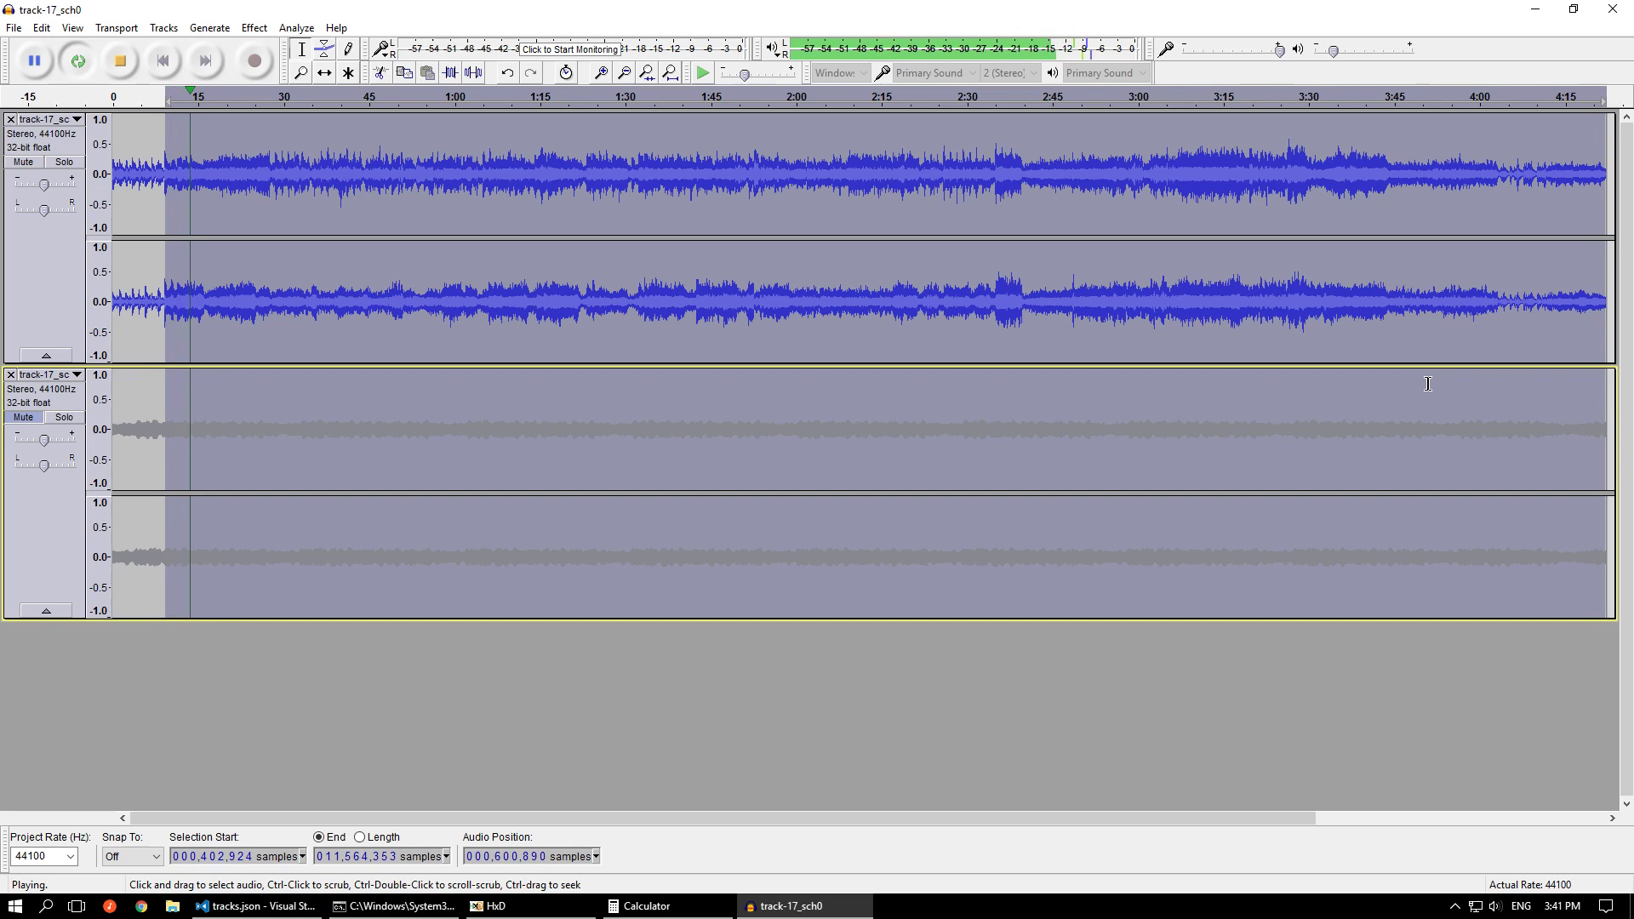
{"action": "left_click", "coordinate": [117, 71]}
{"action": "left_click", "coordinate": [15, 418]}
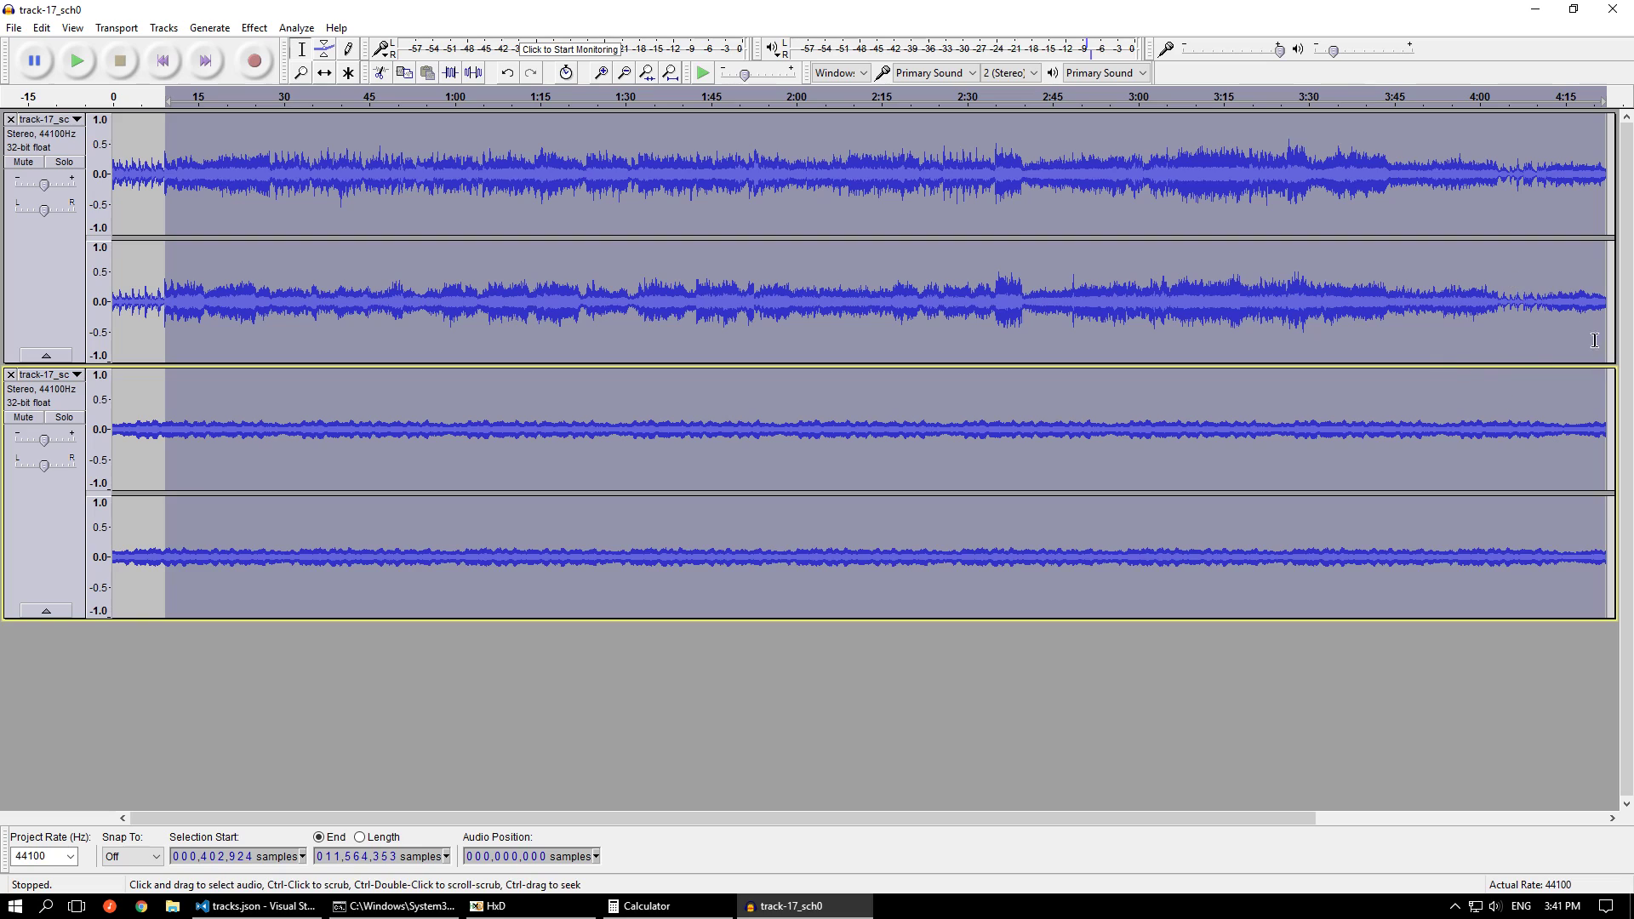
{"action": "left_click", "coordinate": [1535, 102]}
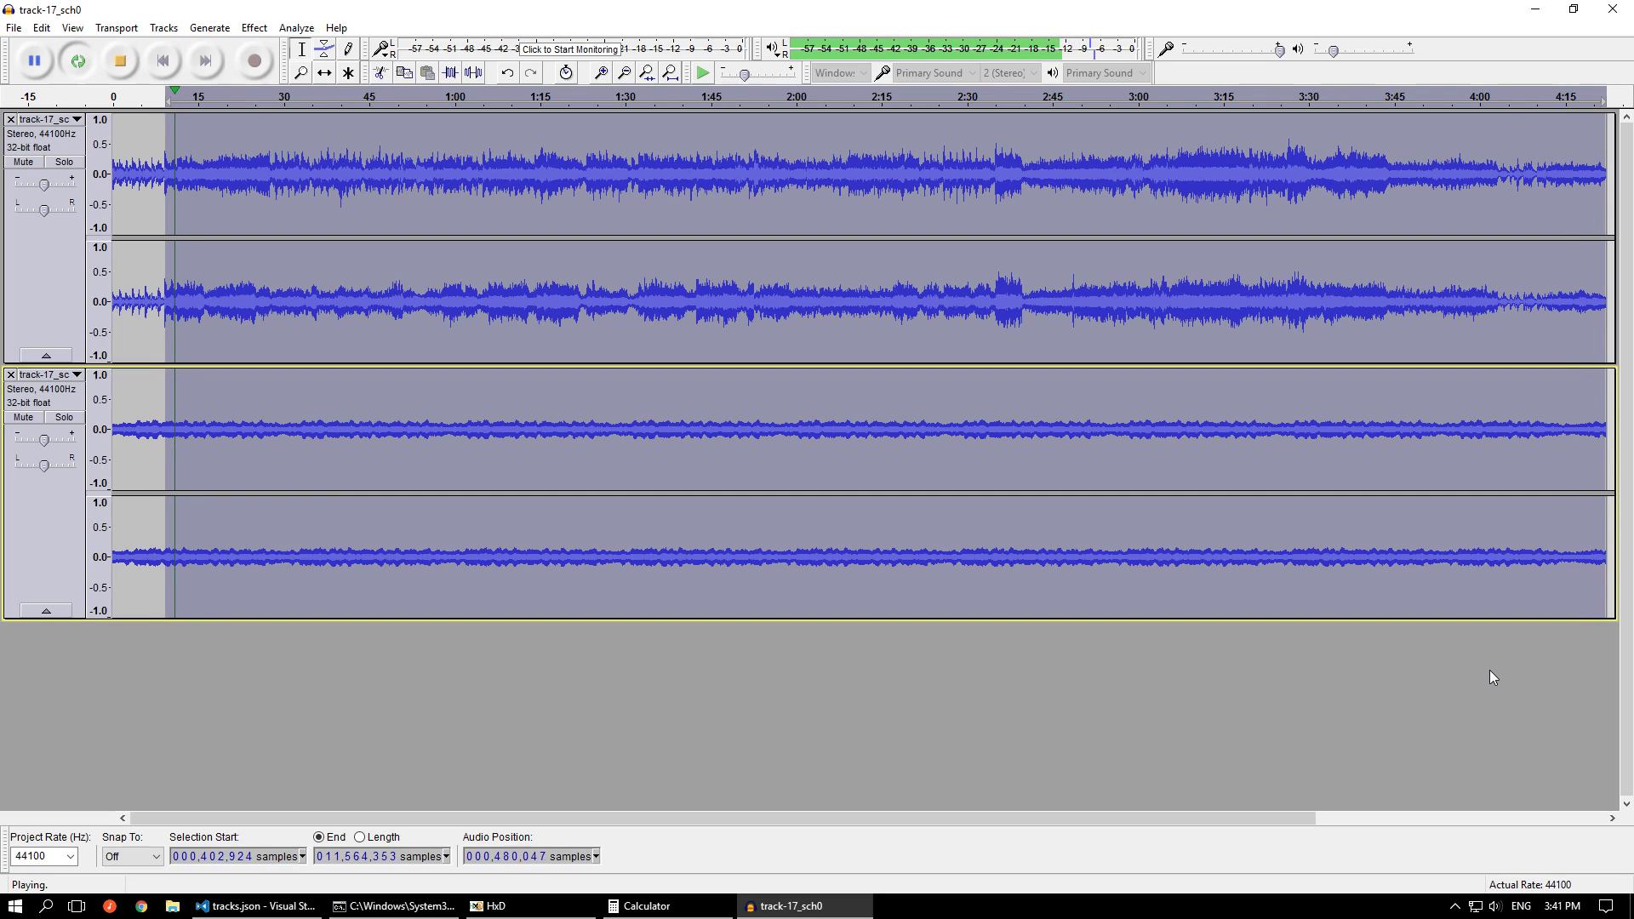
{"action": "left_click", "coordinate": [121, 63]}
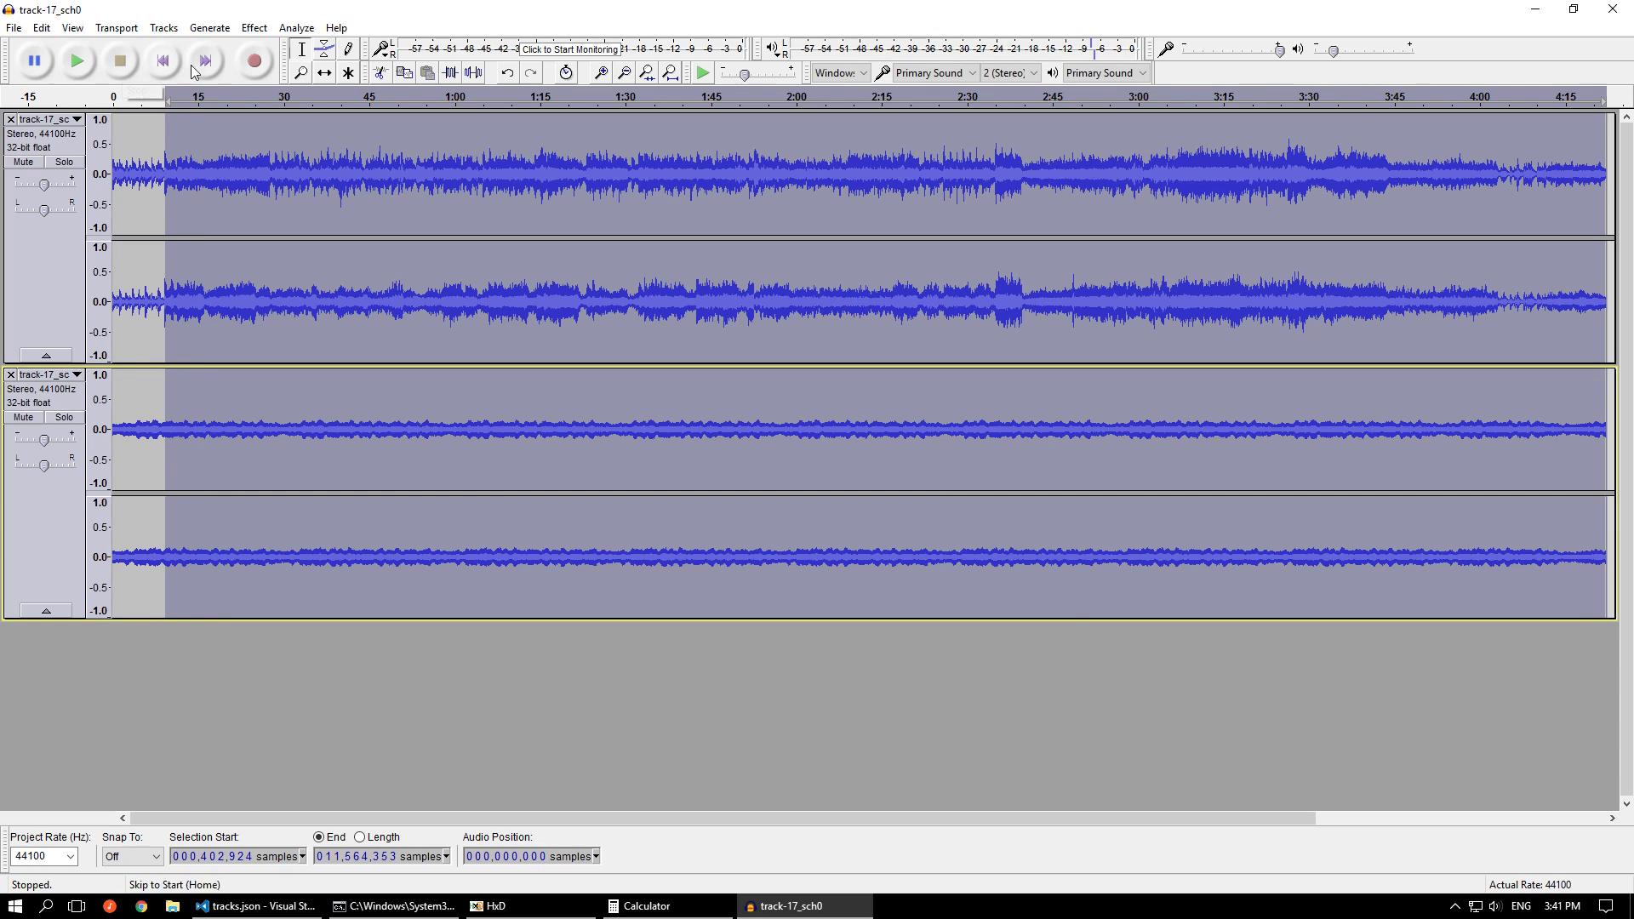
{"action": "left_click", "coordinate": [1613, 9]}
{"action": "left_click", "coordinate": [861, 453]}
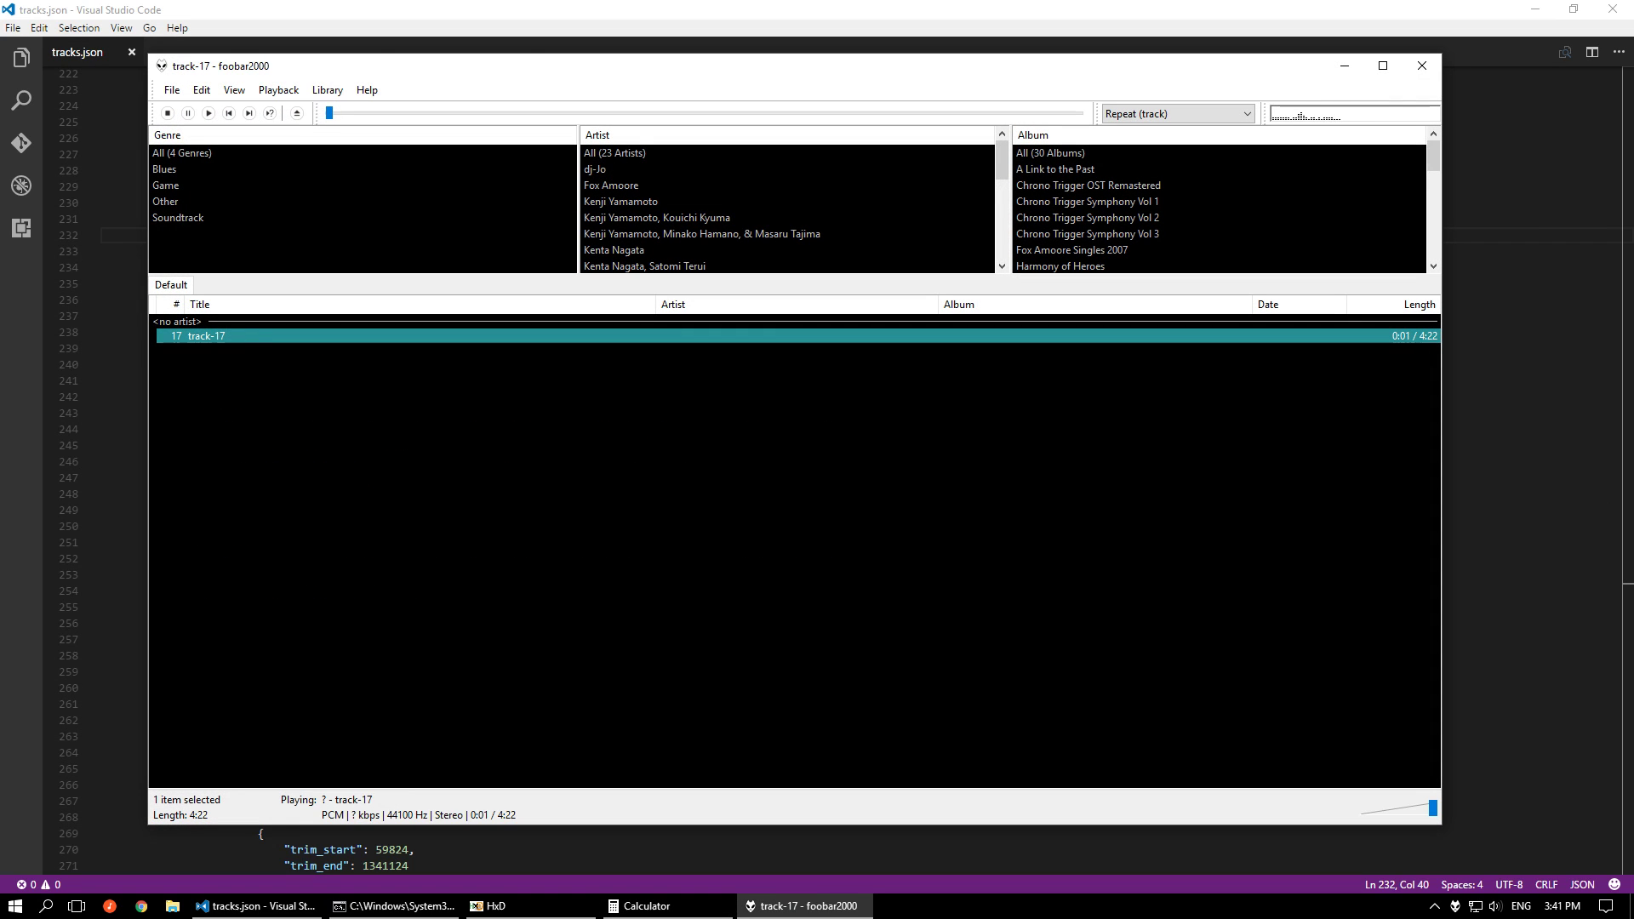
In foobar2000, play track-17 from near its end through the loop, and close the player to return to tracks.json
{"action": "left_click", "coordinate": [1054, 112]}
{"action": "left_click", "coordinate": [1422, 66]}
{"action": "left_click", "coordinate": [1292, 437]}
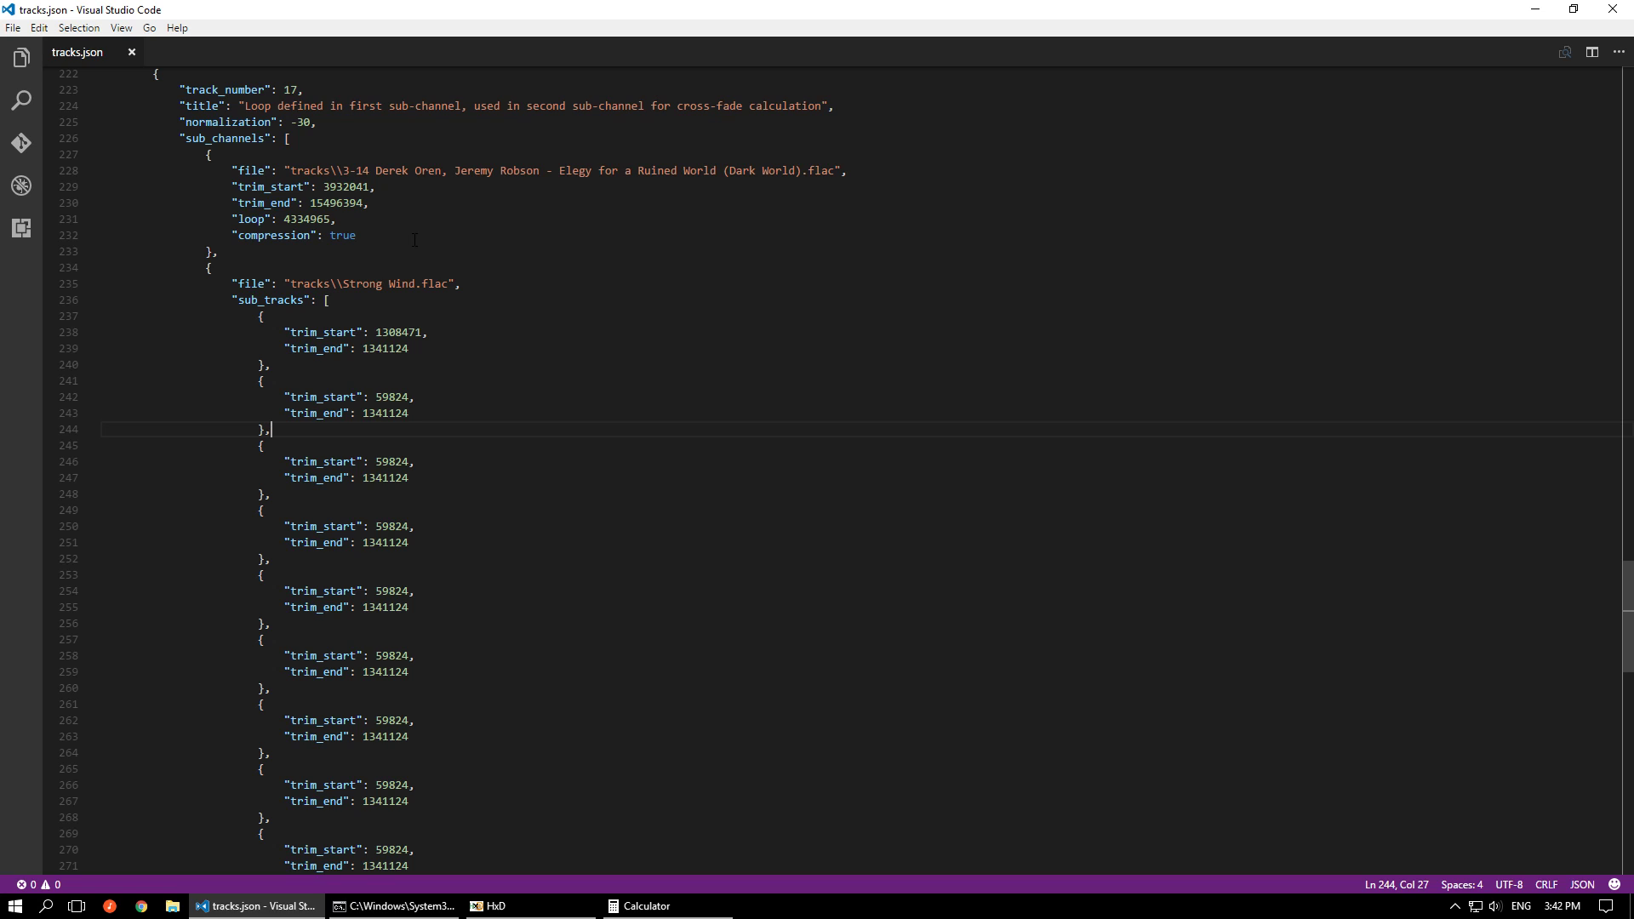
Review the settings of track 18 (Unicode file name) and track 19 (44.1k MP3 source) in tracks.json, highlighting each block
{"action": "scroll", "coordinate": [414, 240], "scroll_direction": "down", "scroll_amount": 12}
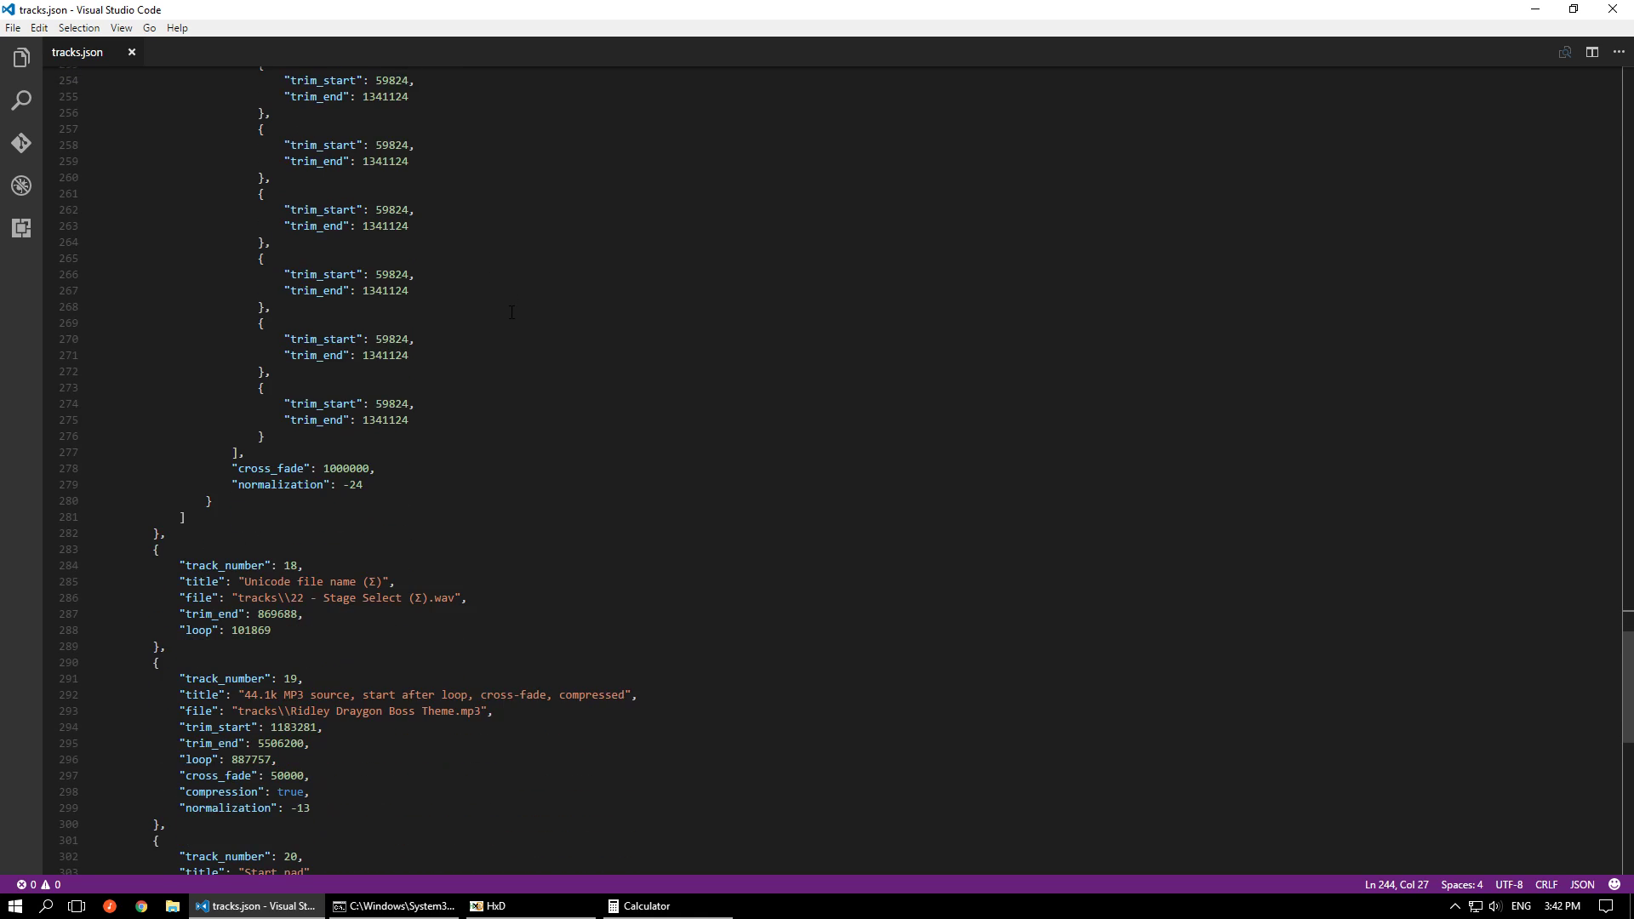
{"action": "scroll", "coordinate": [512, 313], "scroll_direction": "down", "scroll_amount": 4}
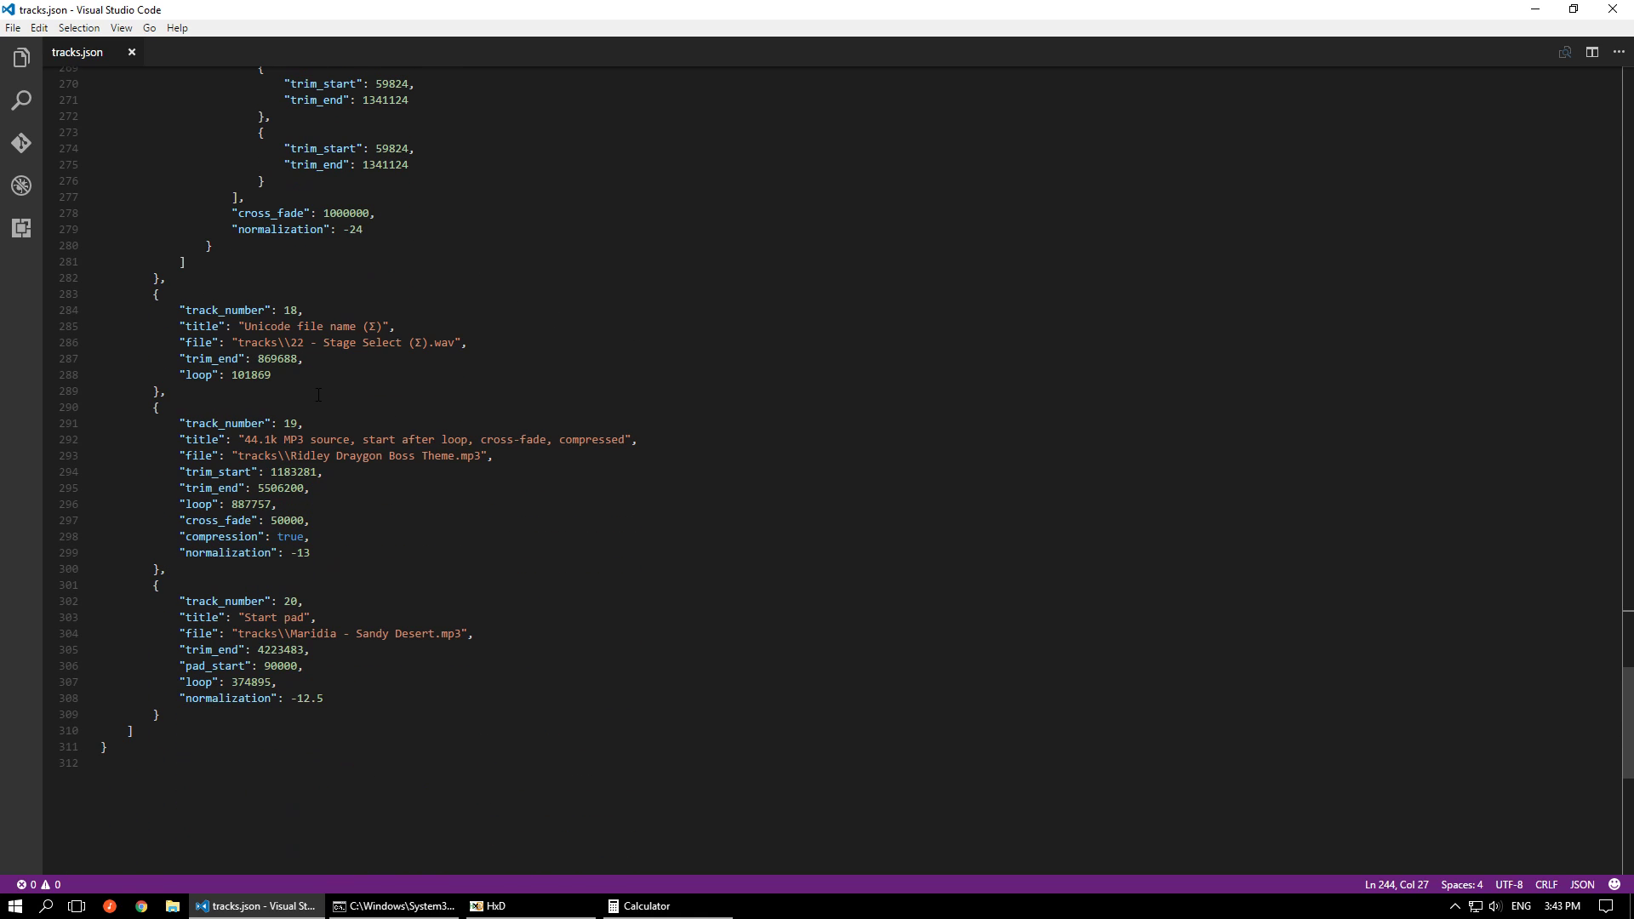
{"action": "left_click_drag", "start_coordinate": [308, 377], "coordinate": [154, 310]}
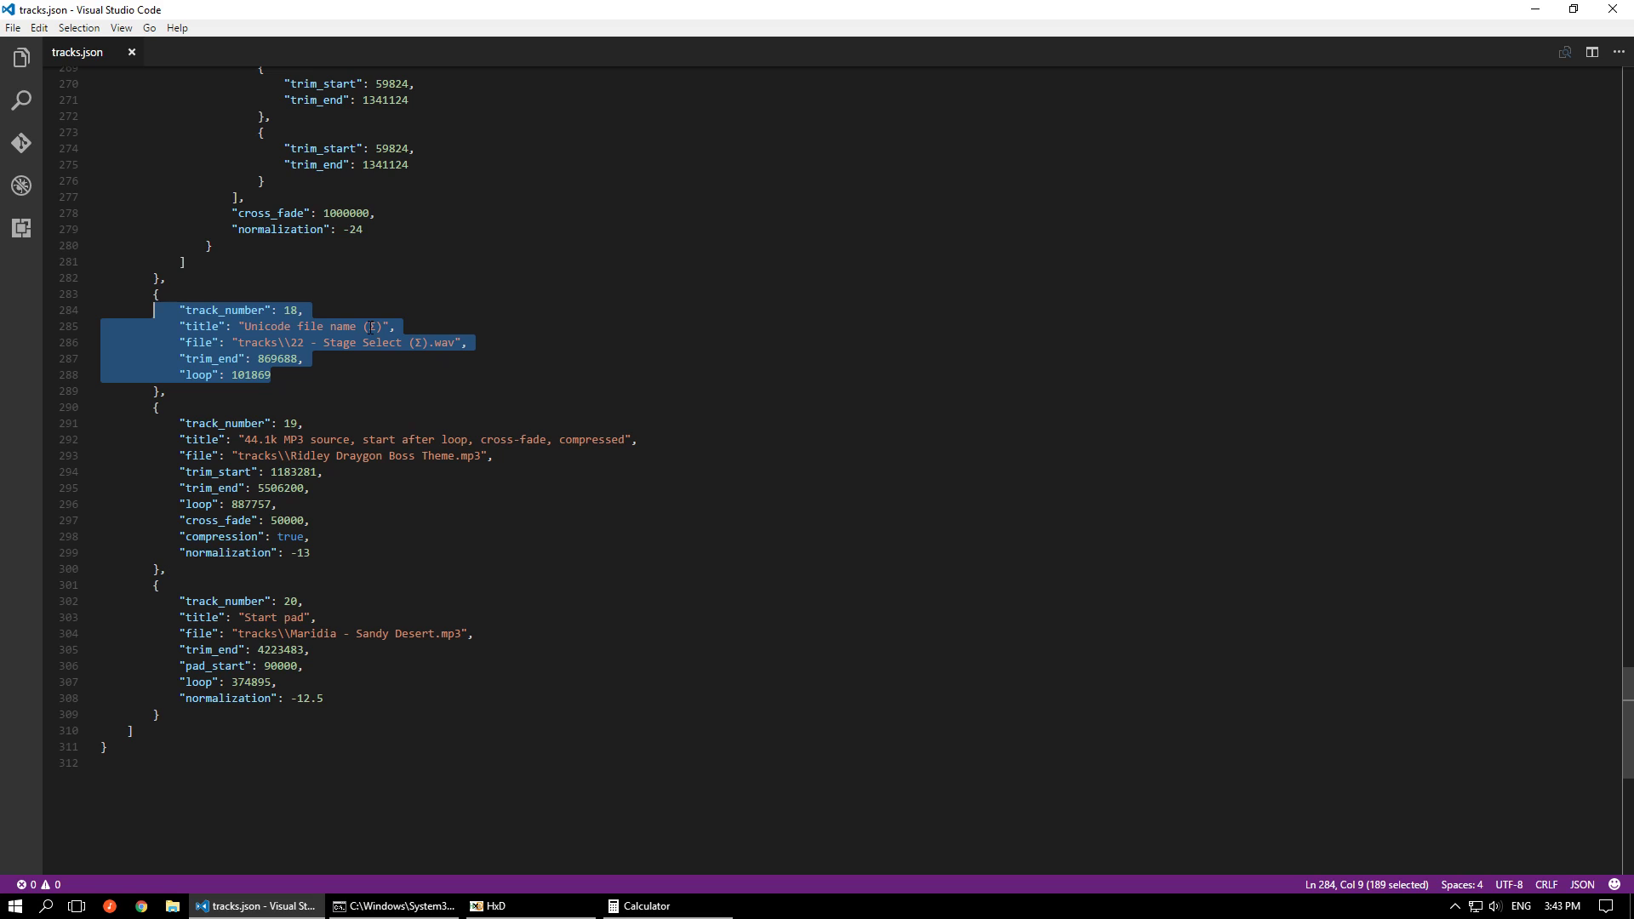
{"action": "left_click", "coordinate": [344, 376]}
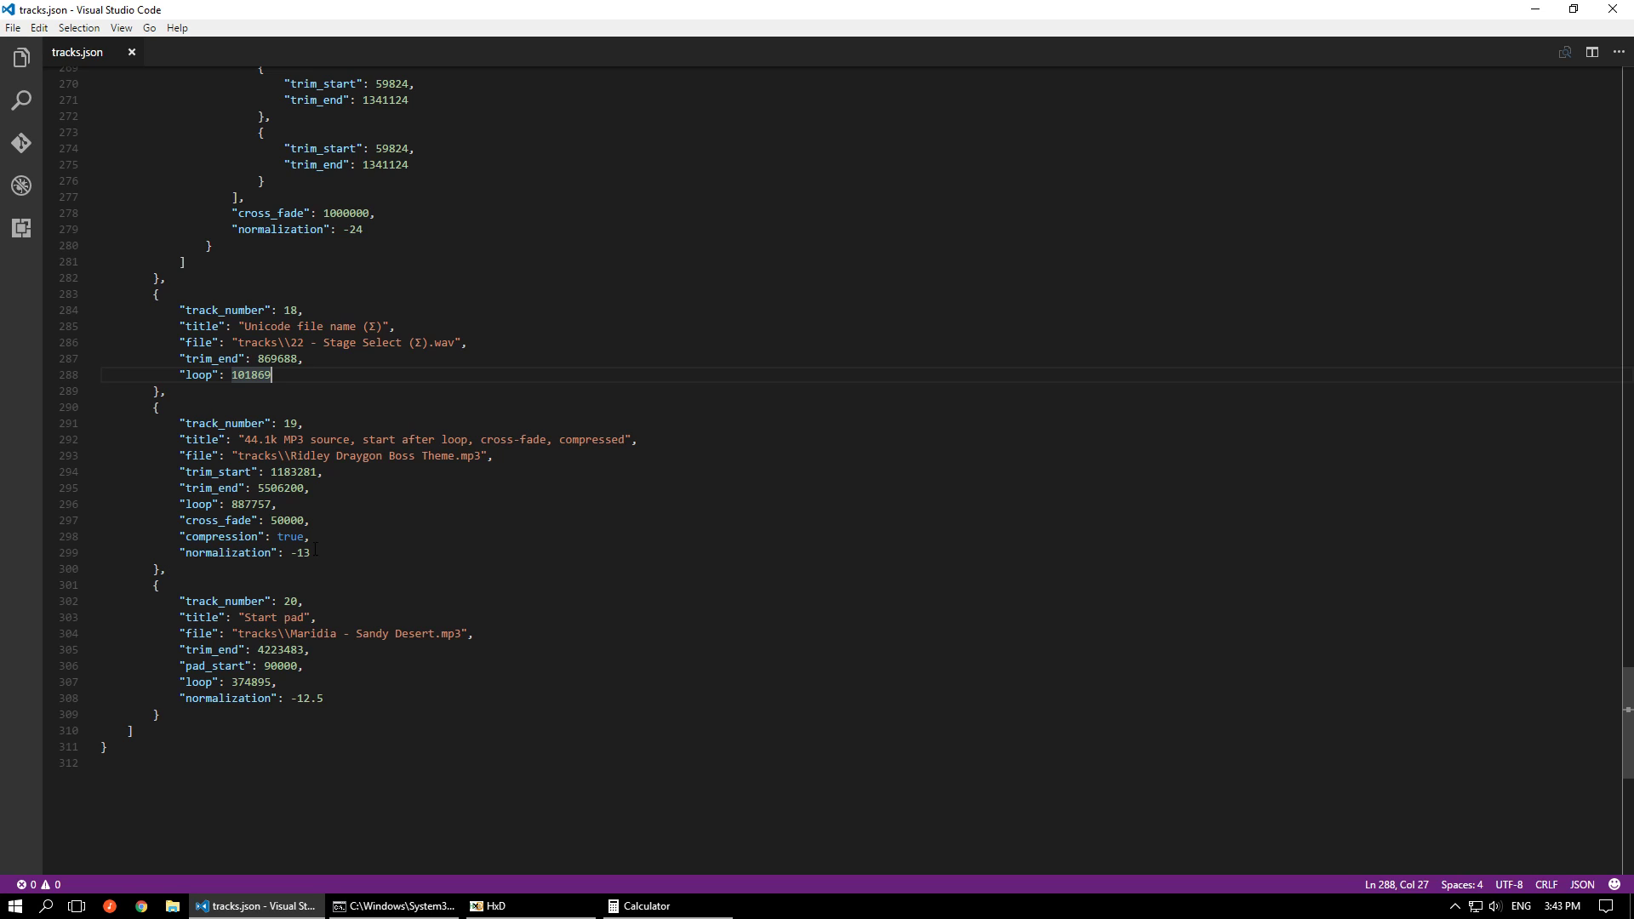
{"action": "left_click_drag", "start_coordinate": [339, 554], "coordinate": [160, 424]}
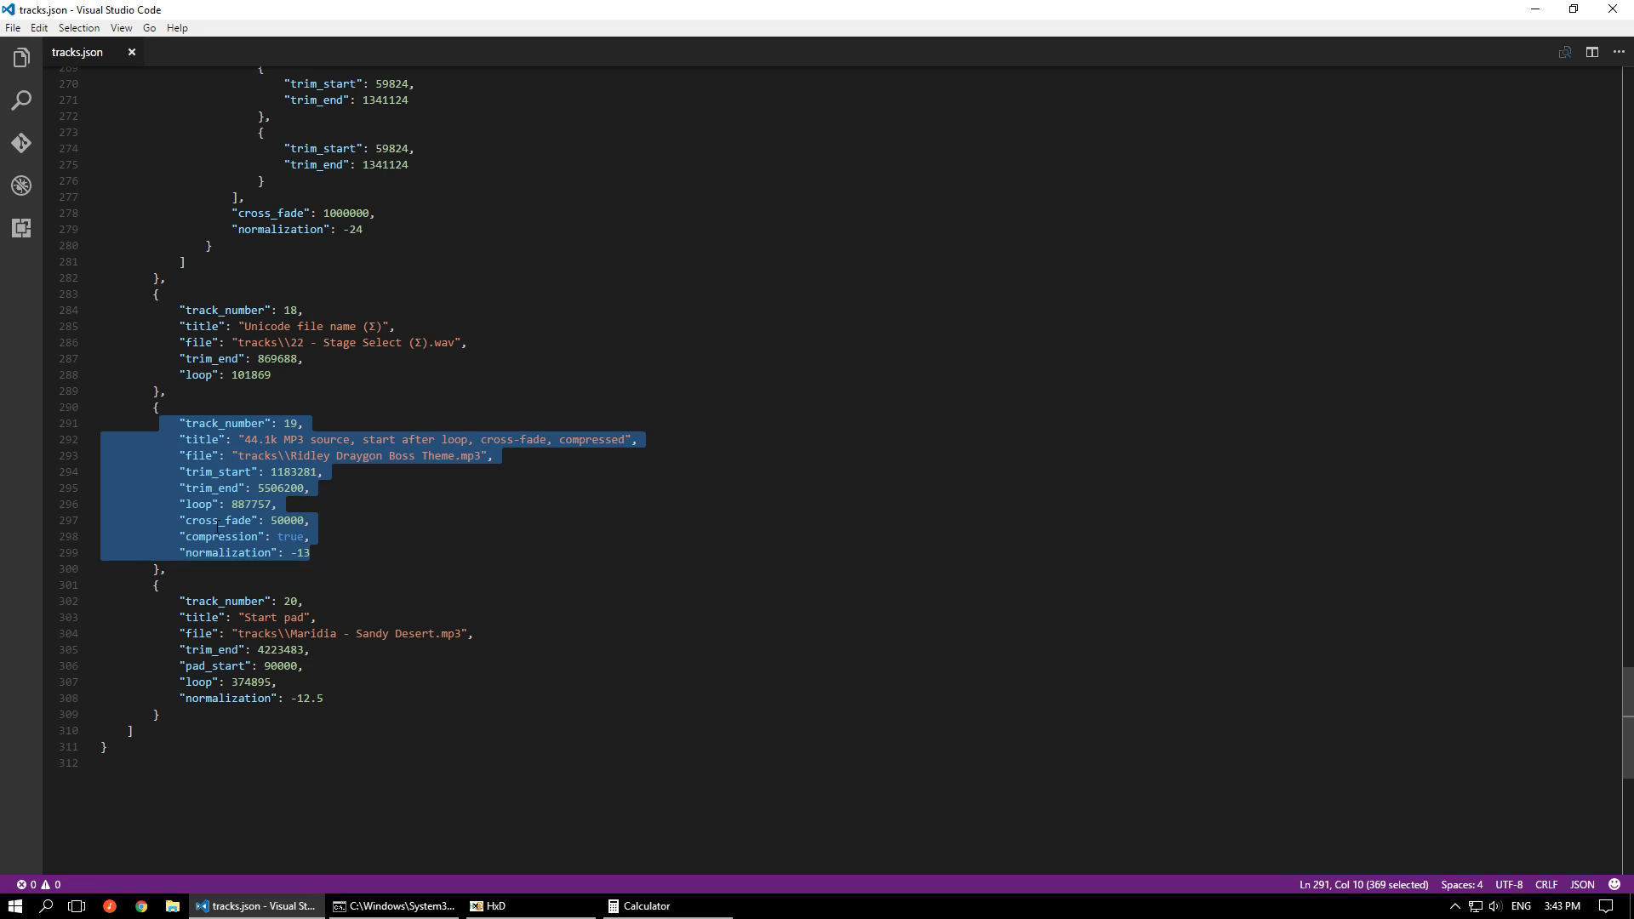
{"action": "left_click", "coordinate": [318, 555]}
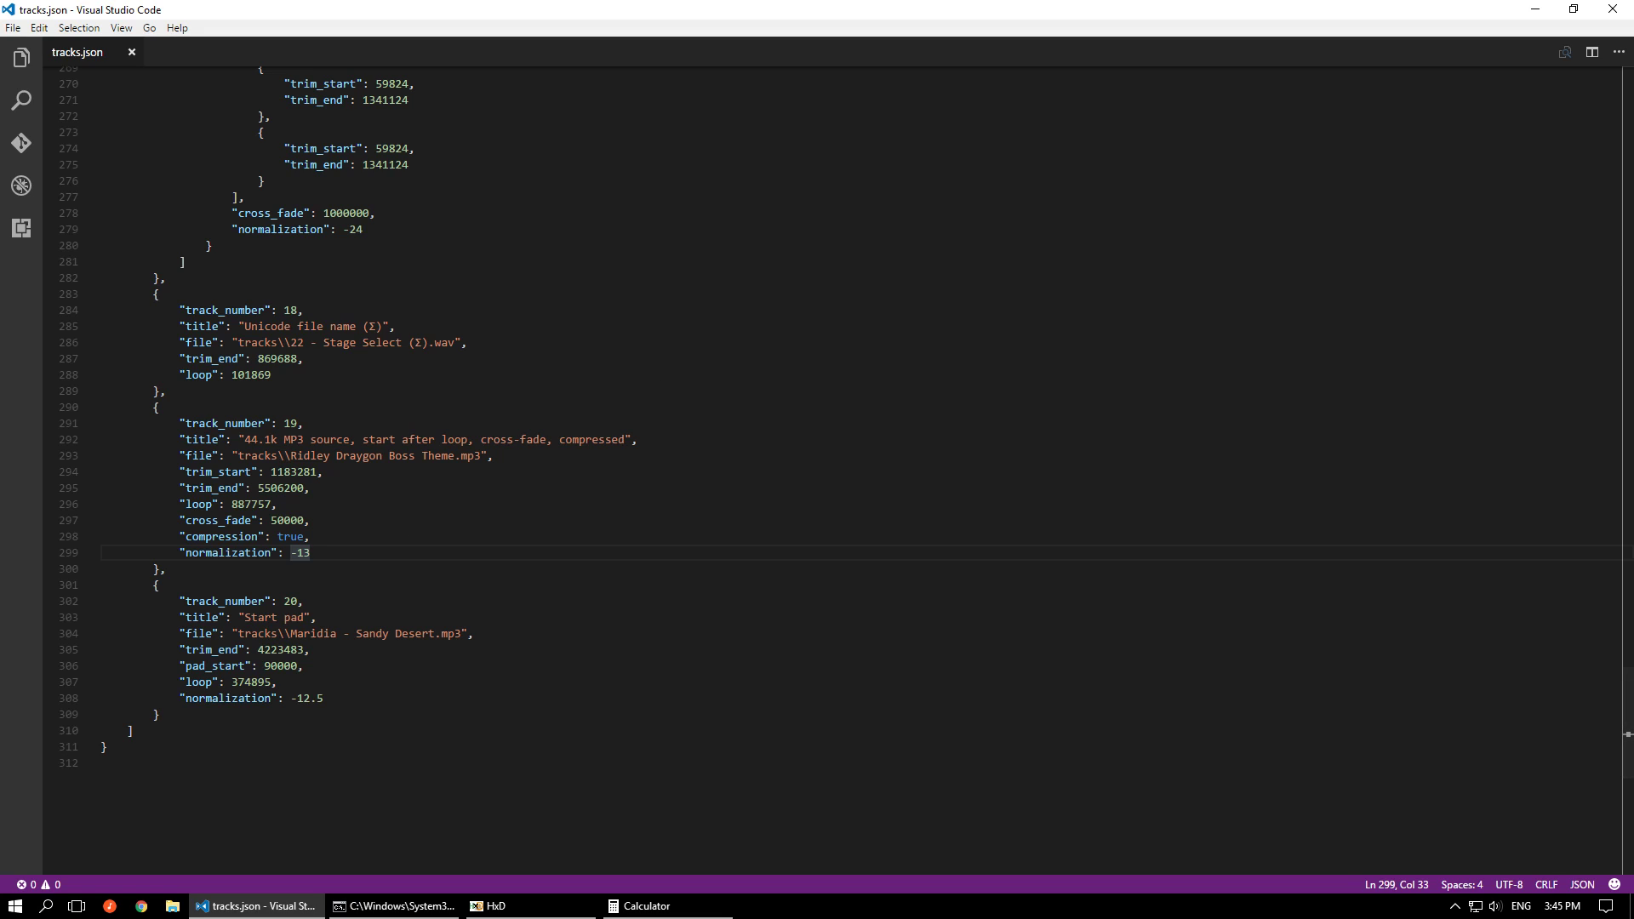
In Audacity, select all of Ridley Draygon Boss Theme and set the selection start to track 19's loop value from tracks.json, 887757 samples
{"action": "key", "text": "alt+Tab"}
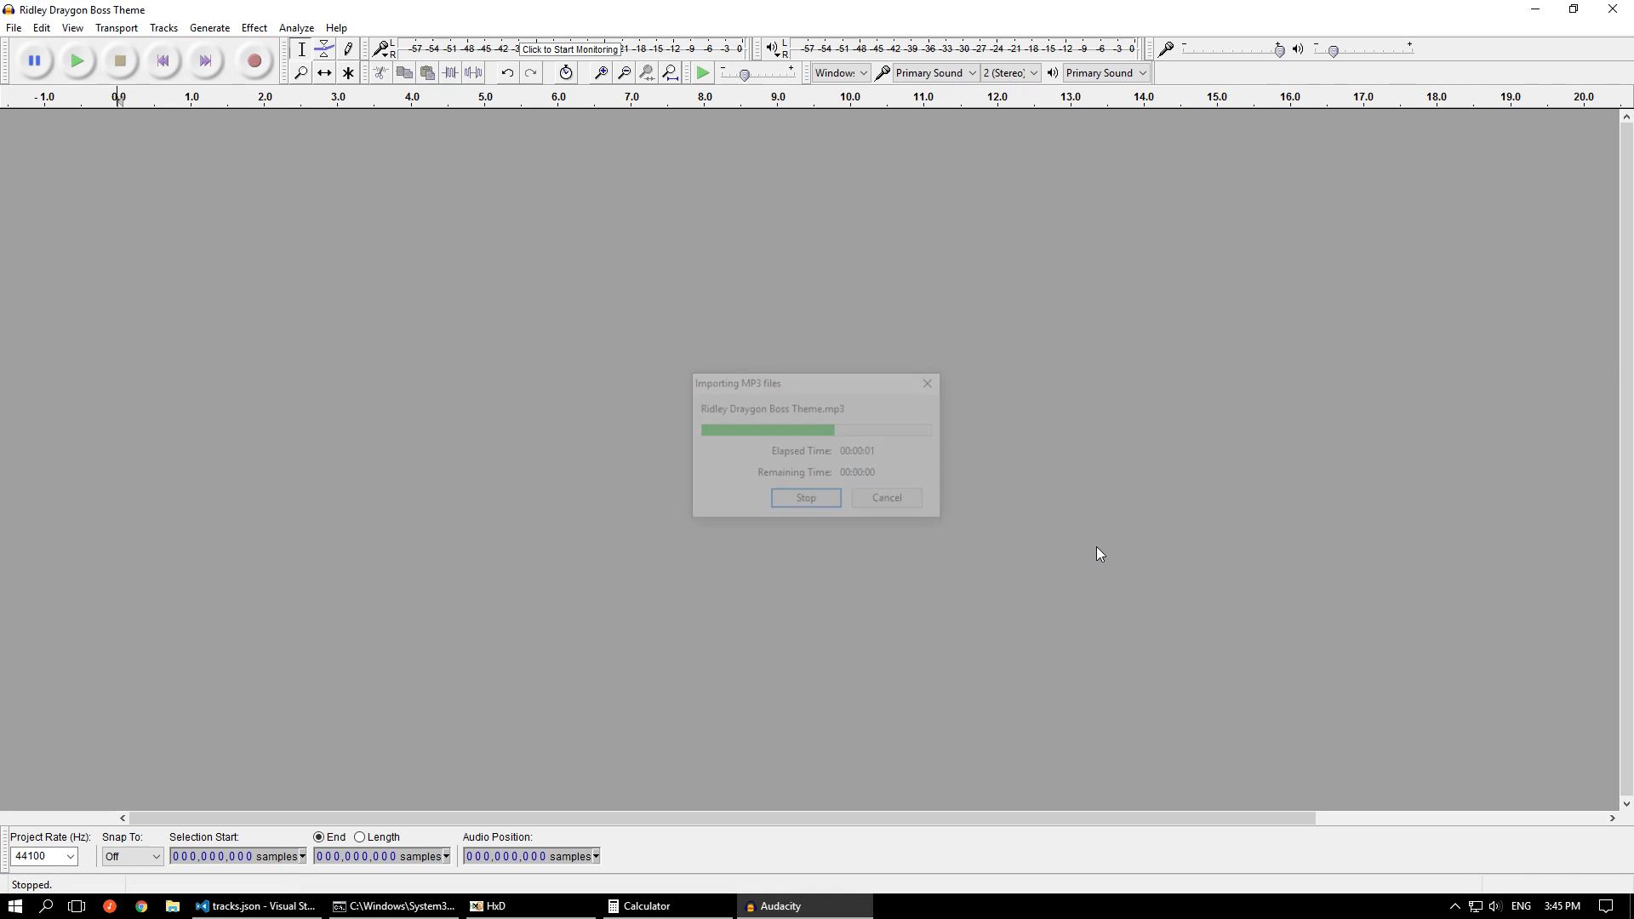
{"action": "key", "text": "space"}
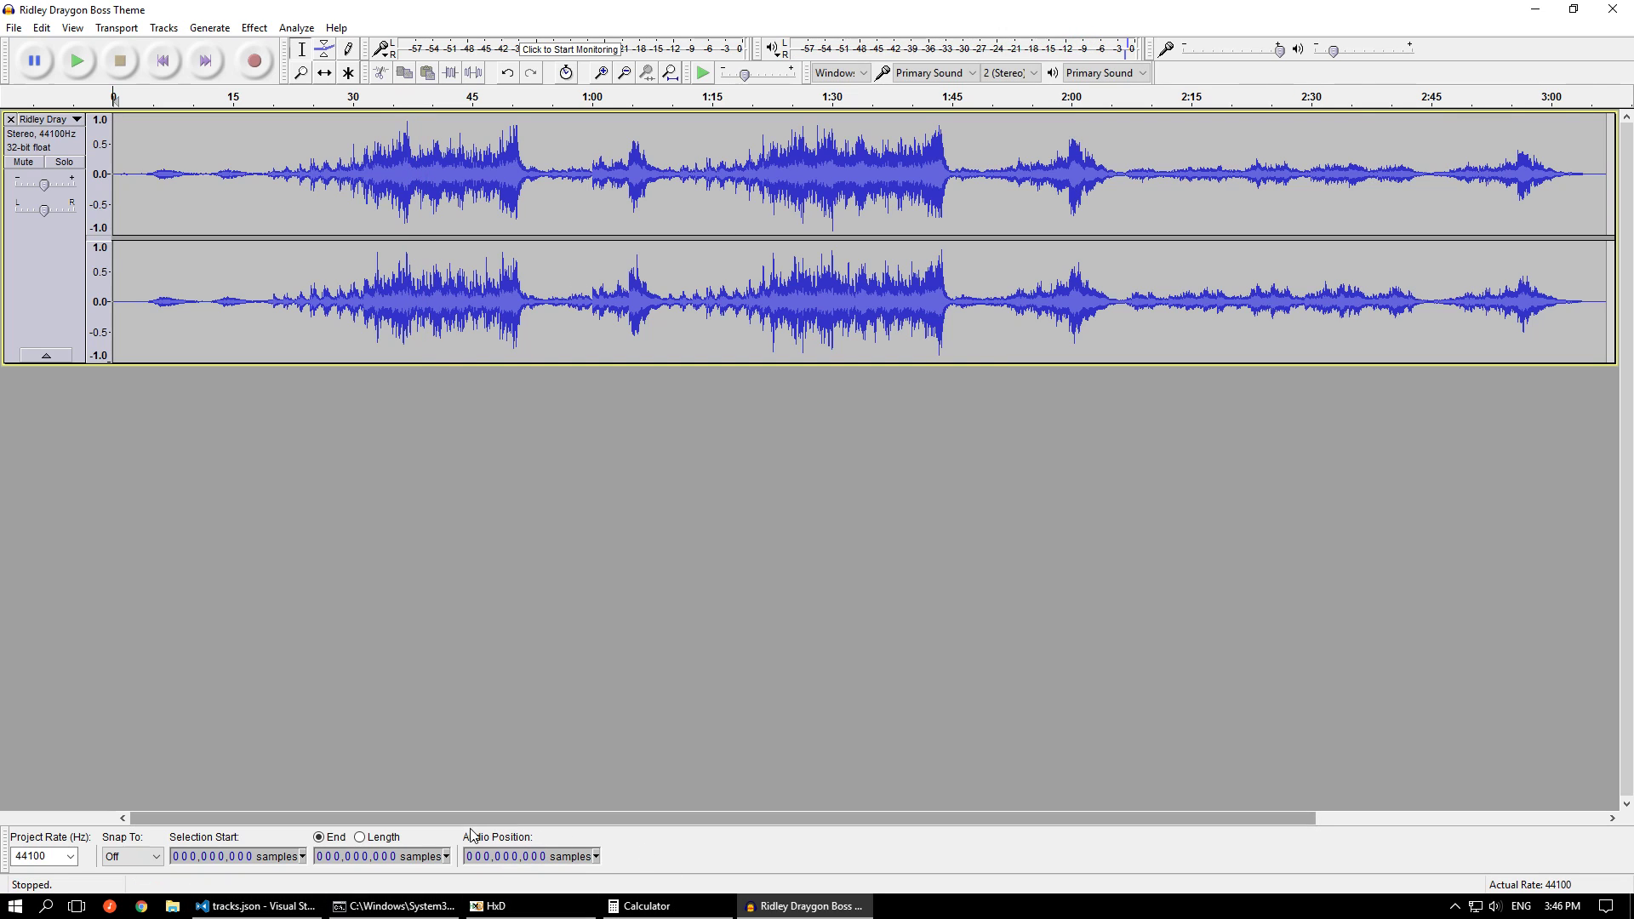
{"action": "left_click", "coordinate": [257, 909]}
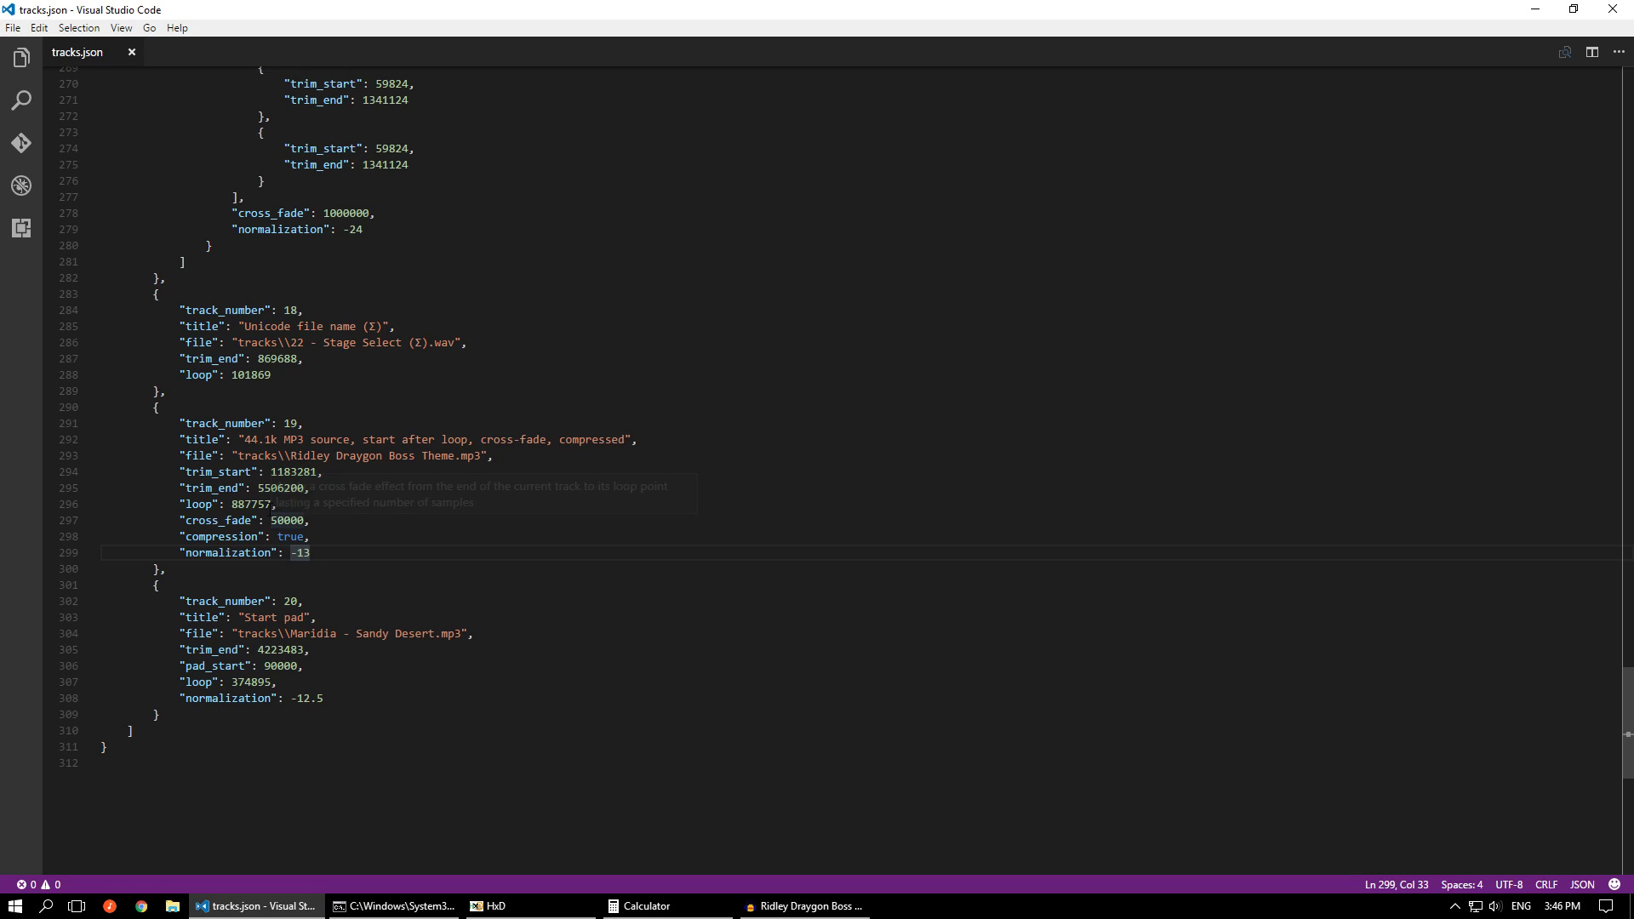
{"action": "double_click", "coordinate": [255, 504]}
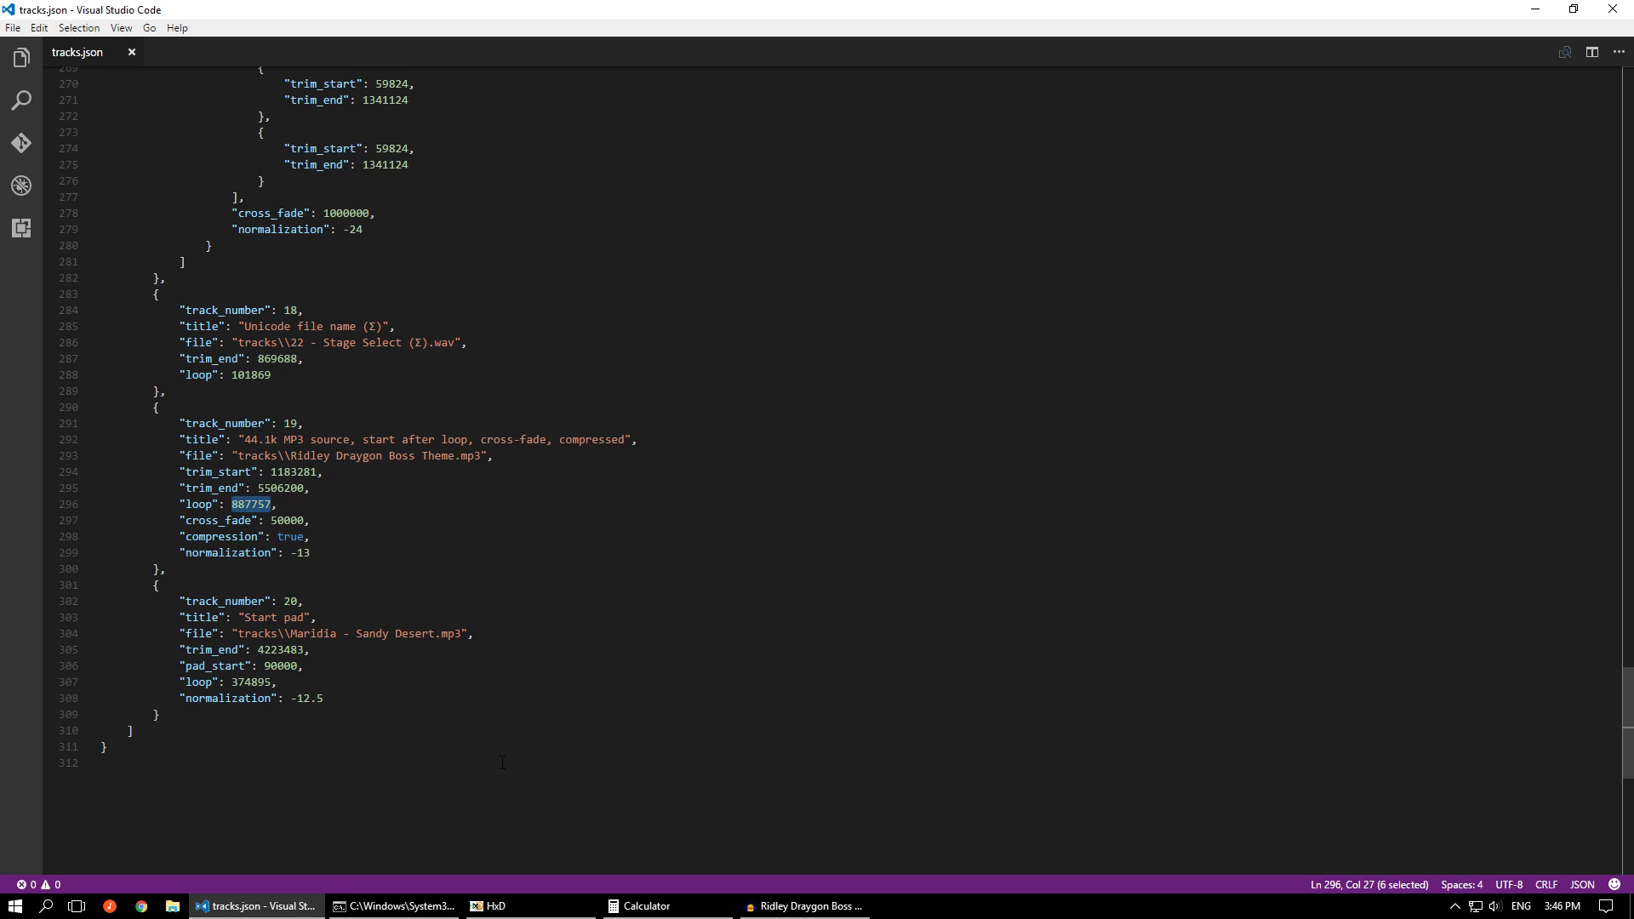
{"action": "left_click", "coordinate": [804, 906]}
{"action": "key", "text": "ctrl+a"}
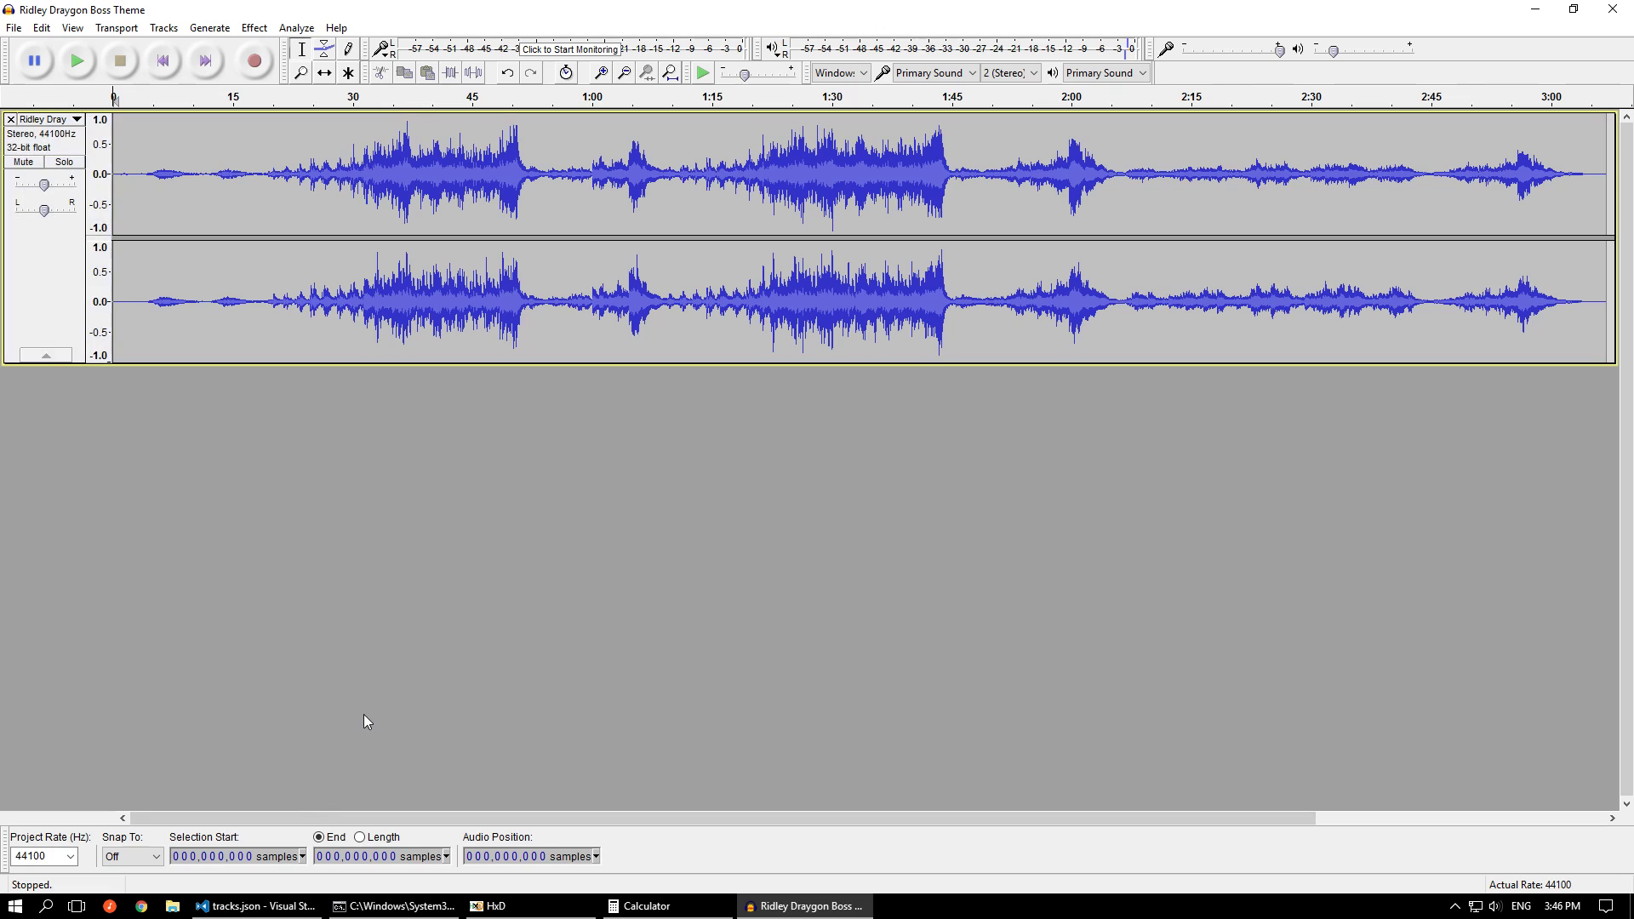
{"action": "left_click", "coordinate": [204, 856]}
{"action": "type", "text": "887757"}
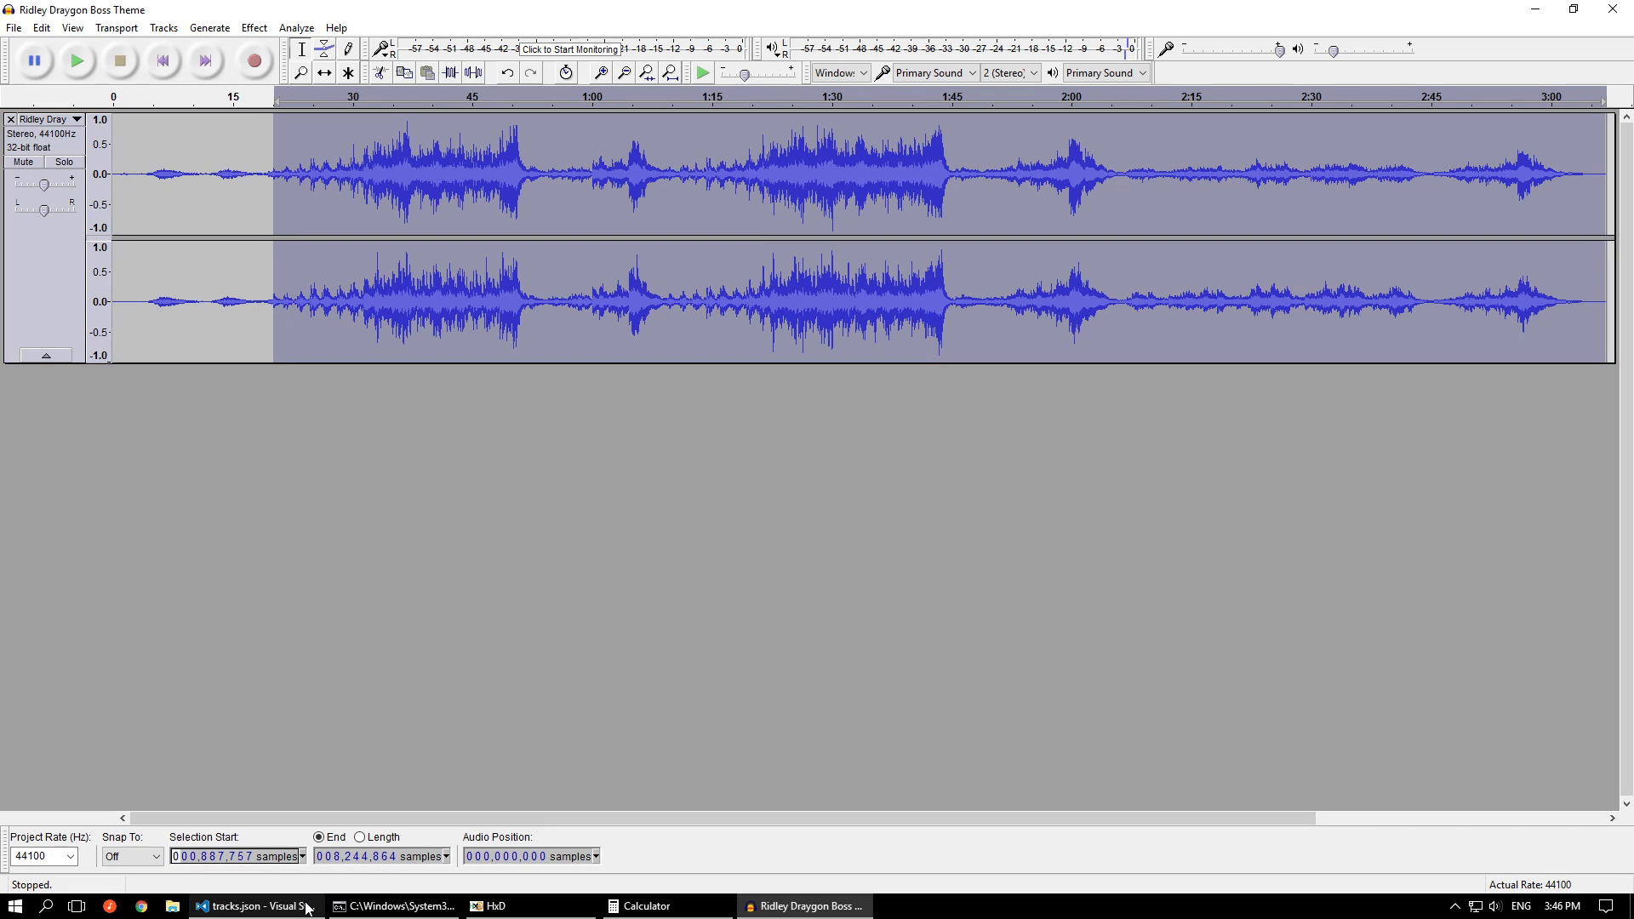
Set the selection end to track 19's trim_end value, 5506200 samples, and loop-play from near the selection's end
{"action": "left_click", "coordinate": [255, 905]}
{"action": "double_click", "coordinate": [287, 488]}
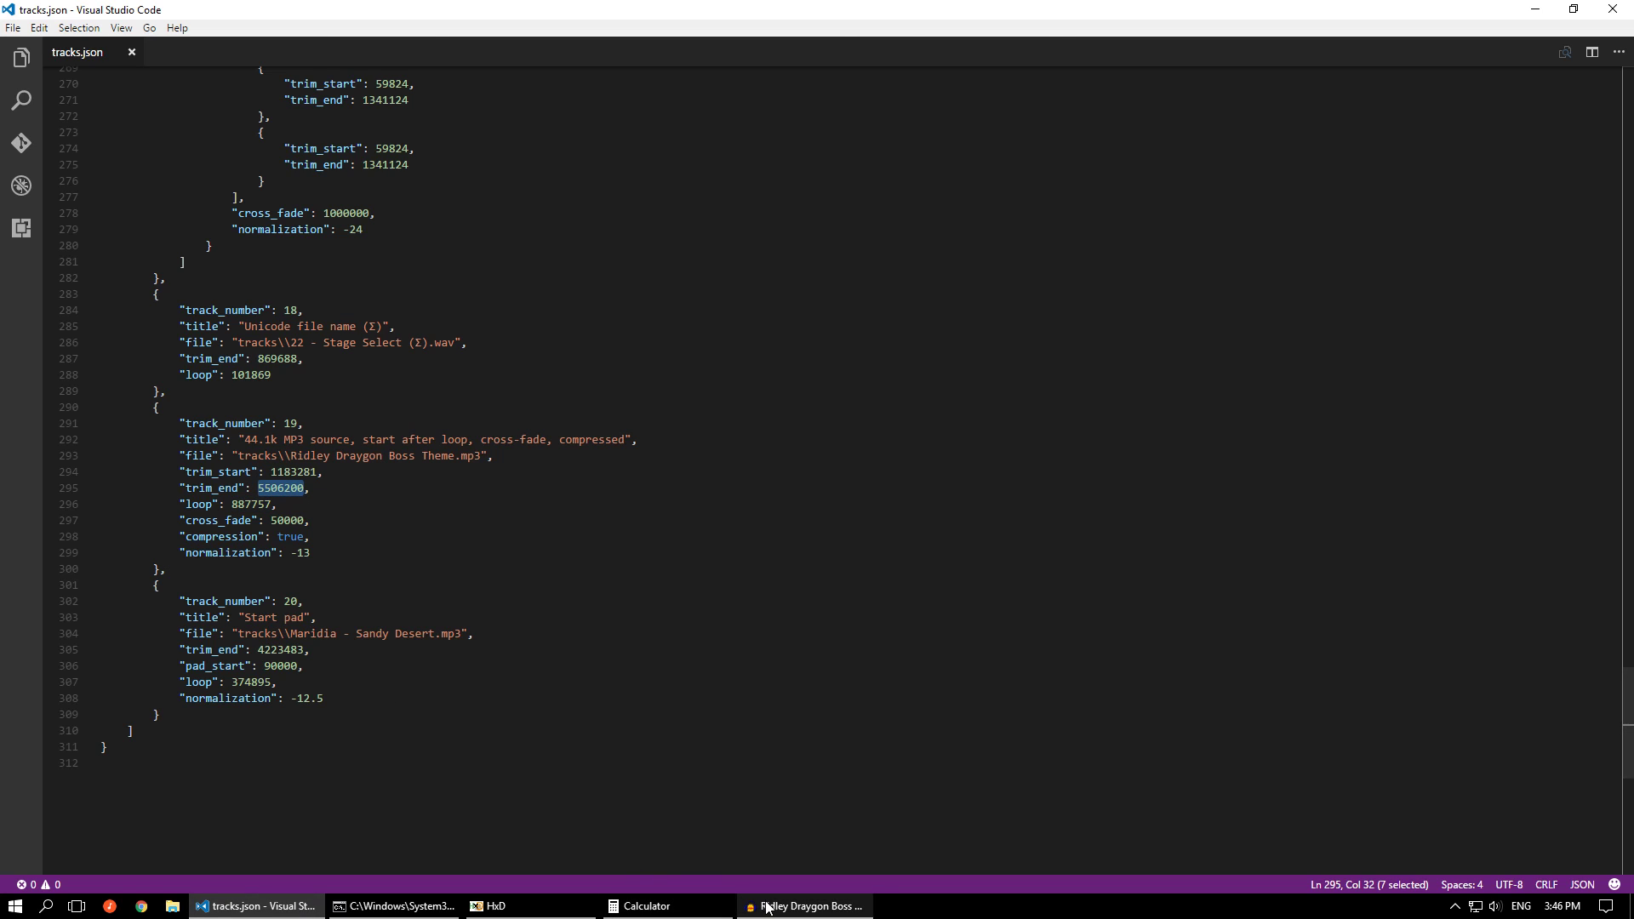
{"action": "left_click", "coordinate": [804, 905]}
{"action": "left_click", "coordinate": [338, 858]}
{"action": "type", "text": "5,506,20"}
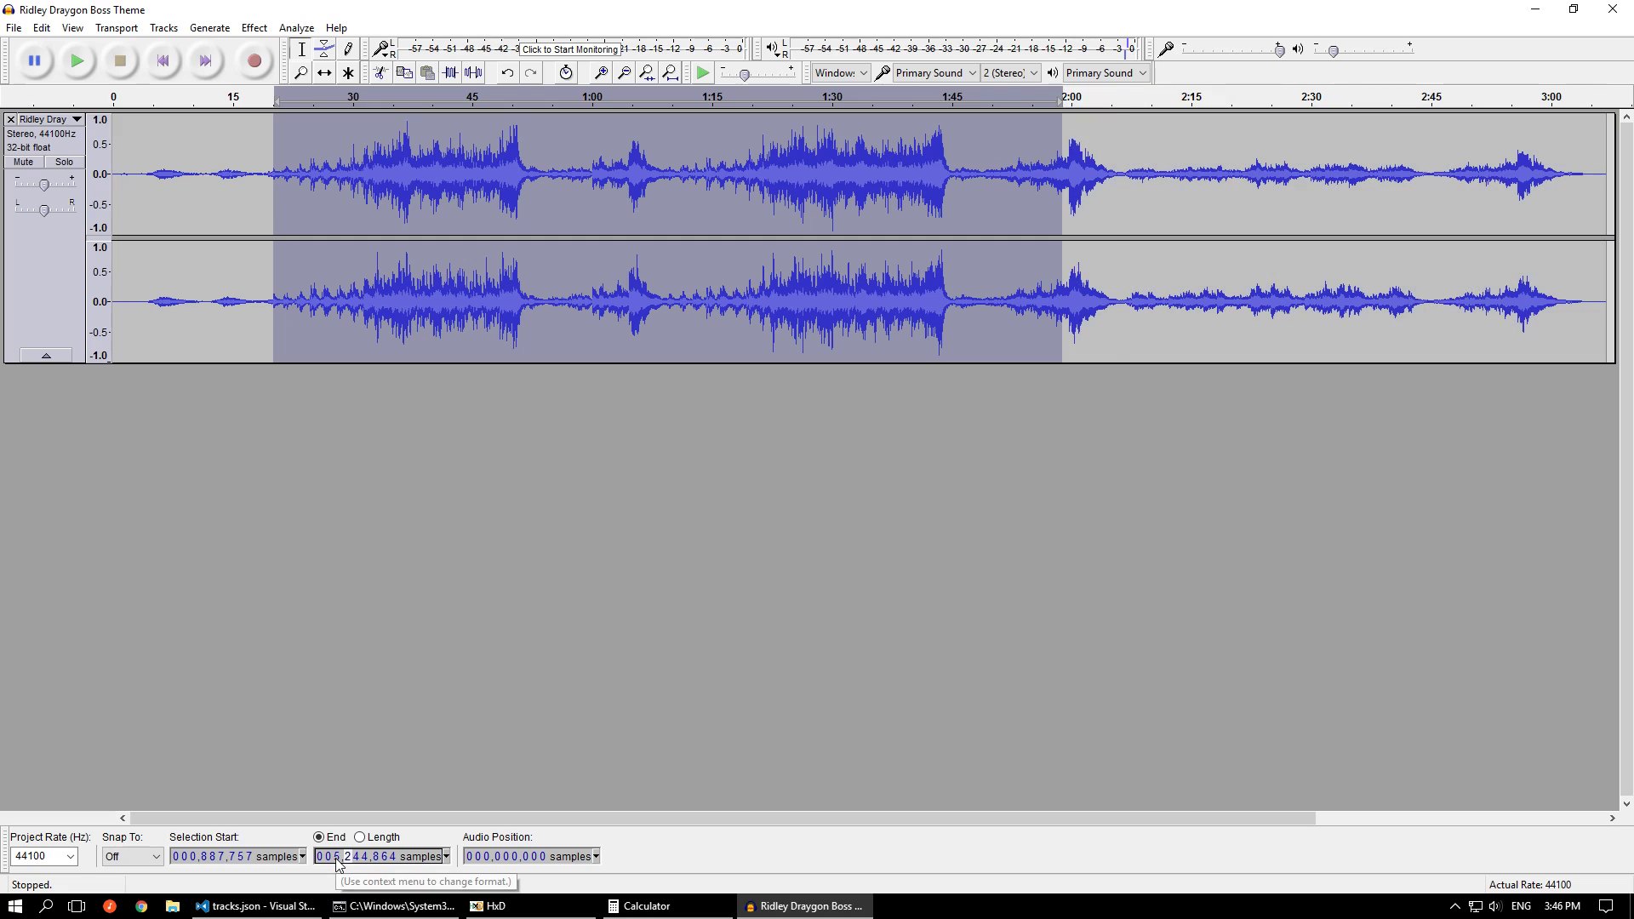
{"action": "type", "text": "0"}
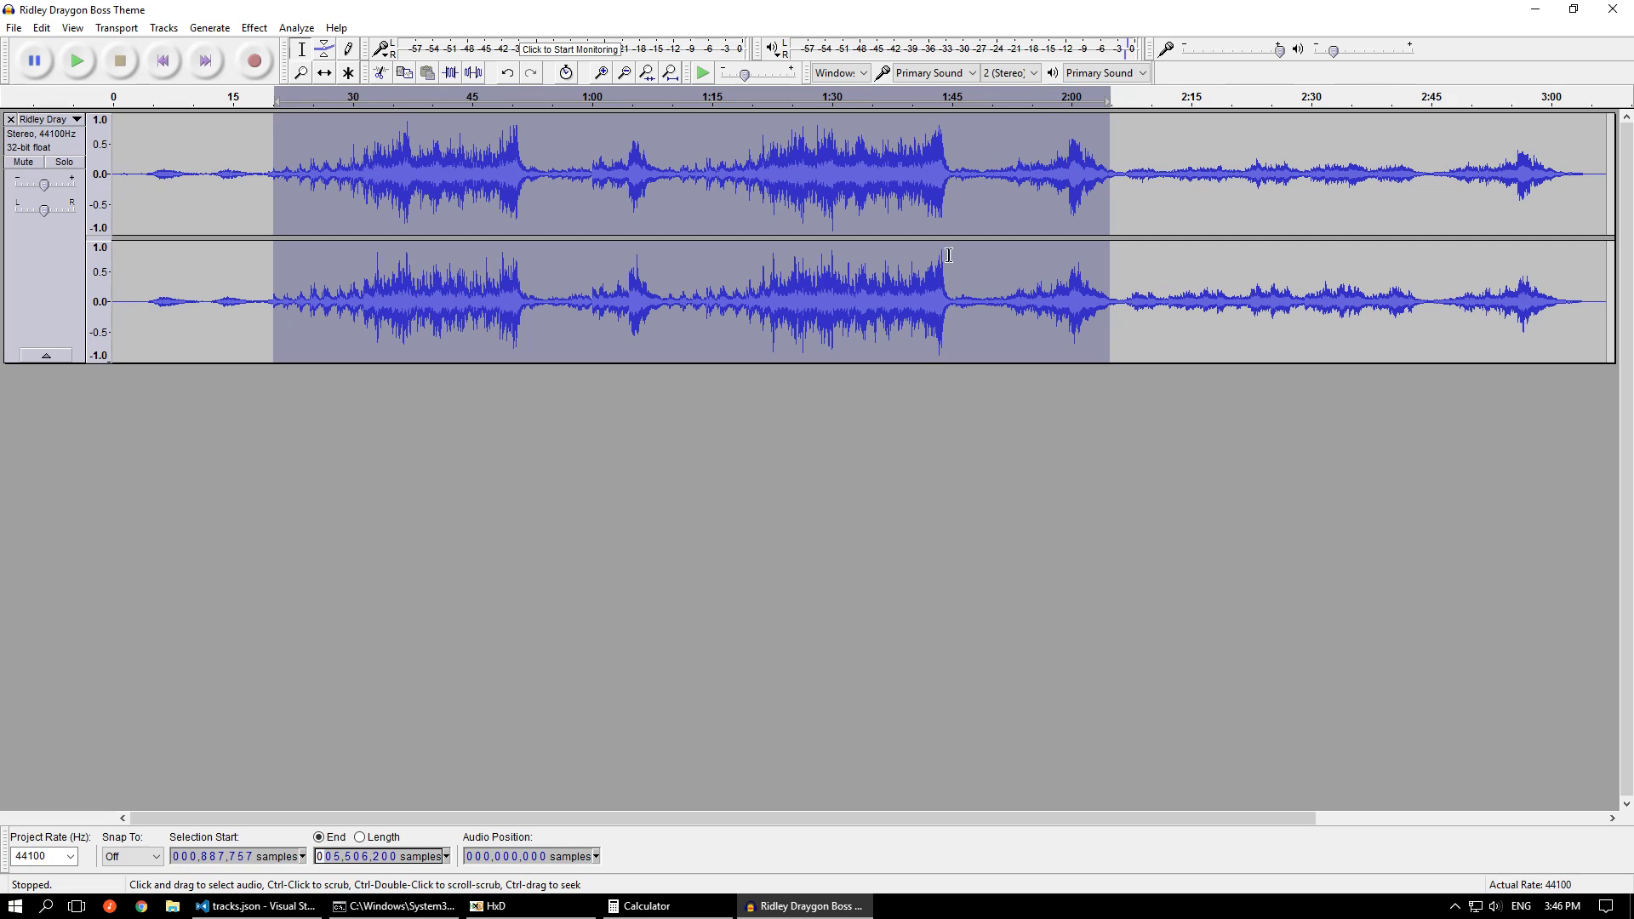
{"action": "left_click", "coordinate": [1060, 104]}
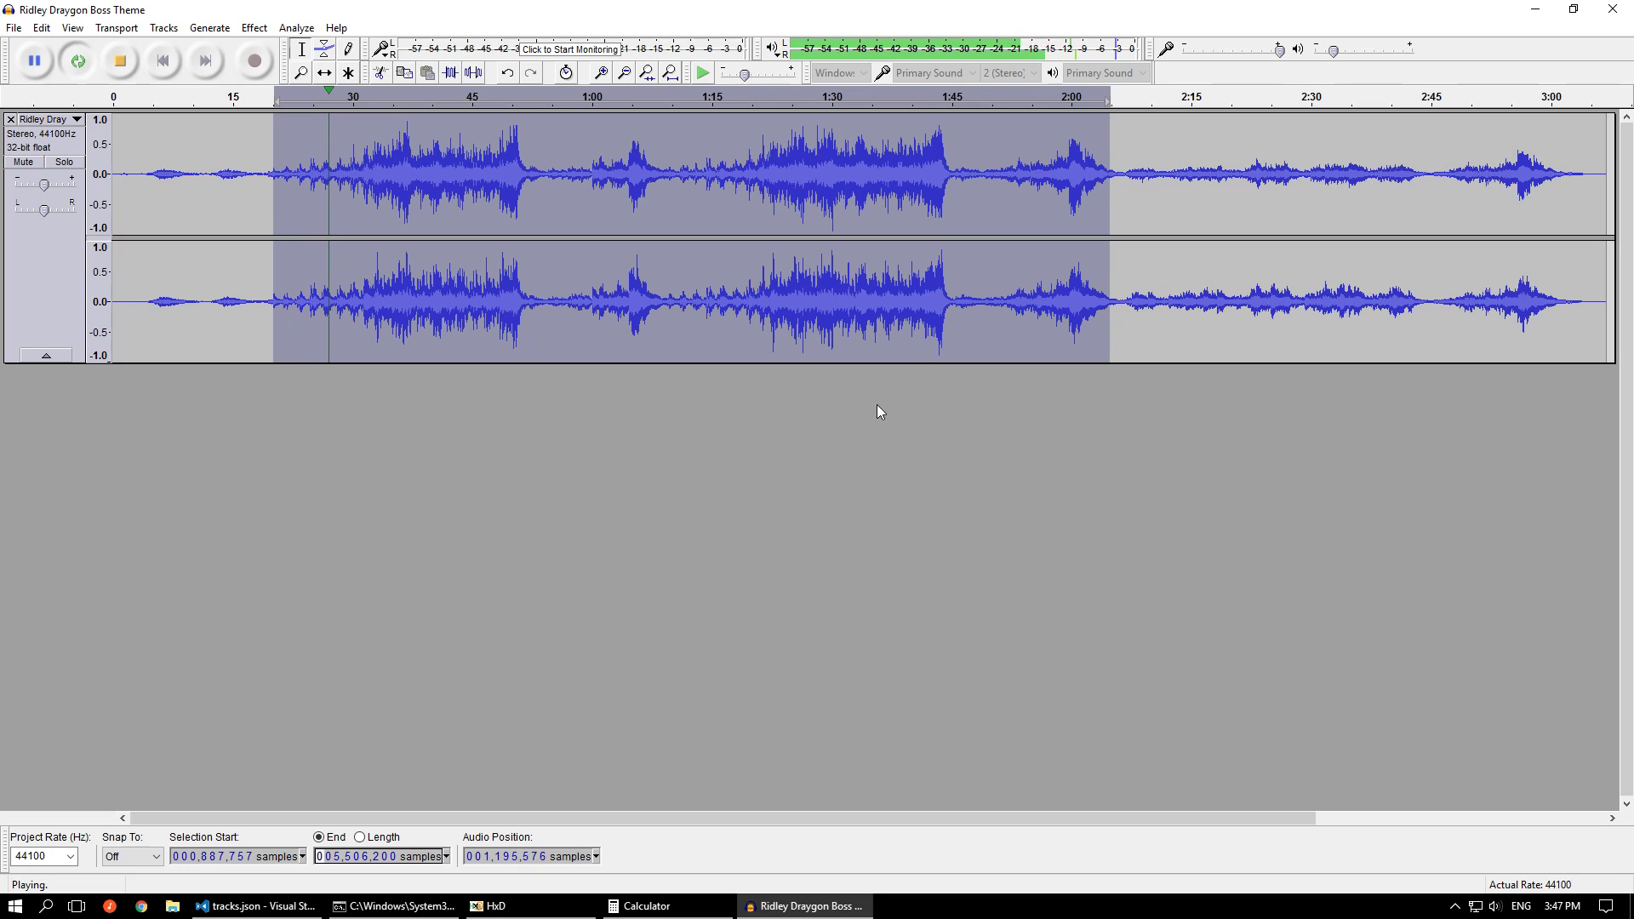
{"action": "key", "text": "space"}
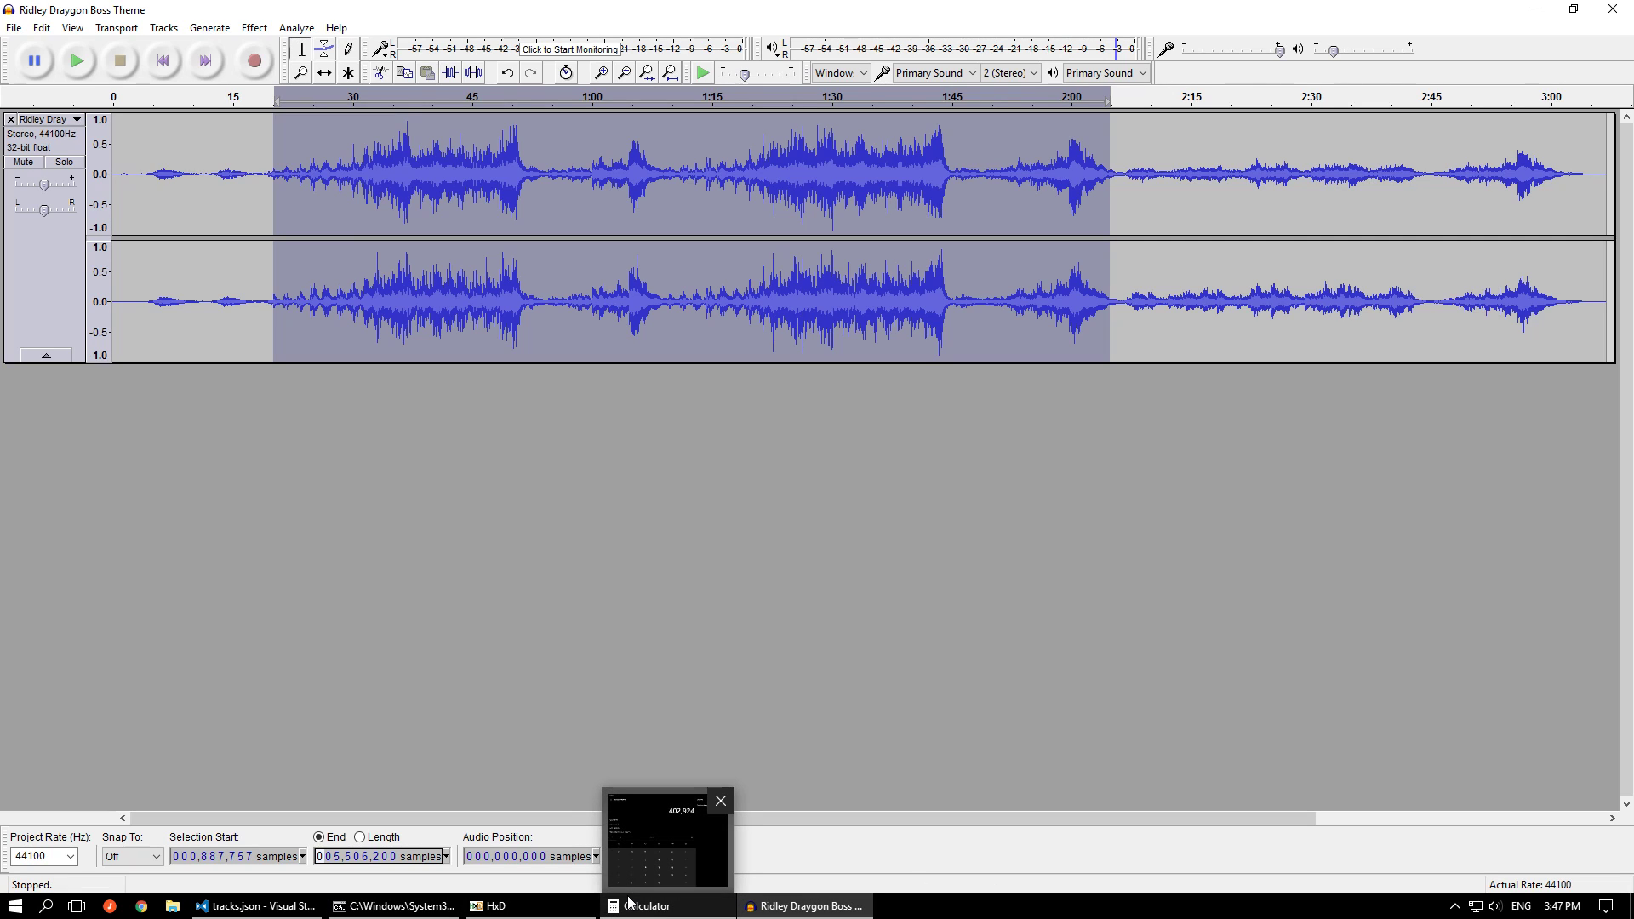
Look up track 19's trim_start value in tracks.json and set the Audacity selection start to 1183281 samples
{"action": "left_click", "coordinate": [242, 909]}
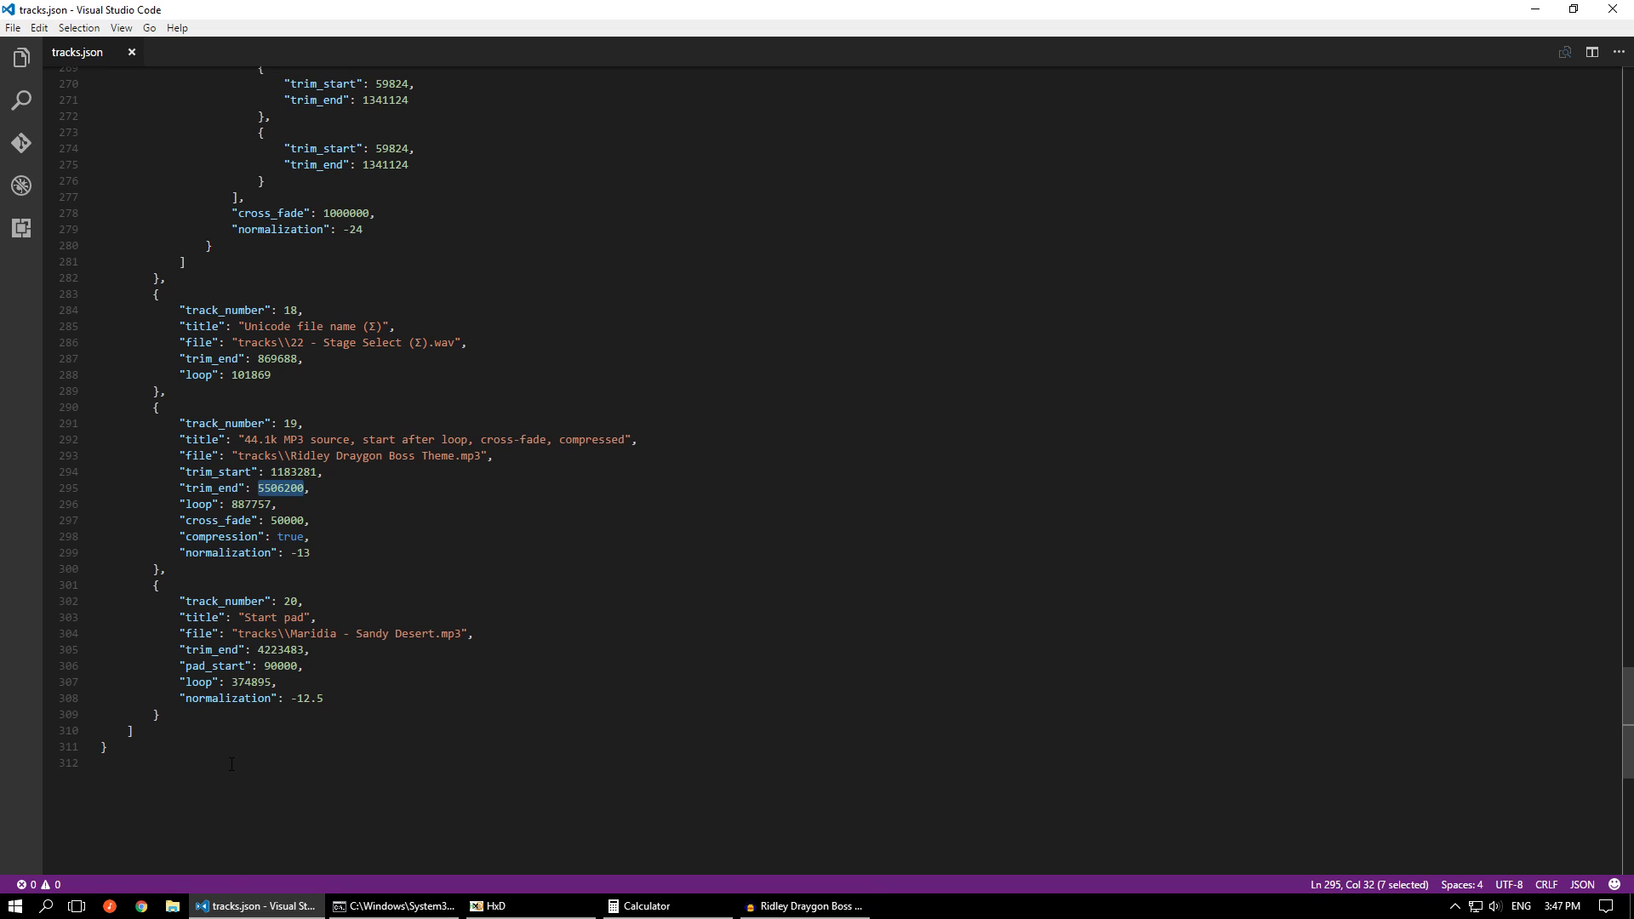
{"action": "double_click", "coordinate": [294, 472]}
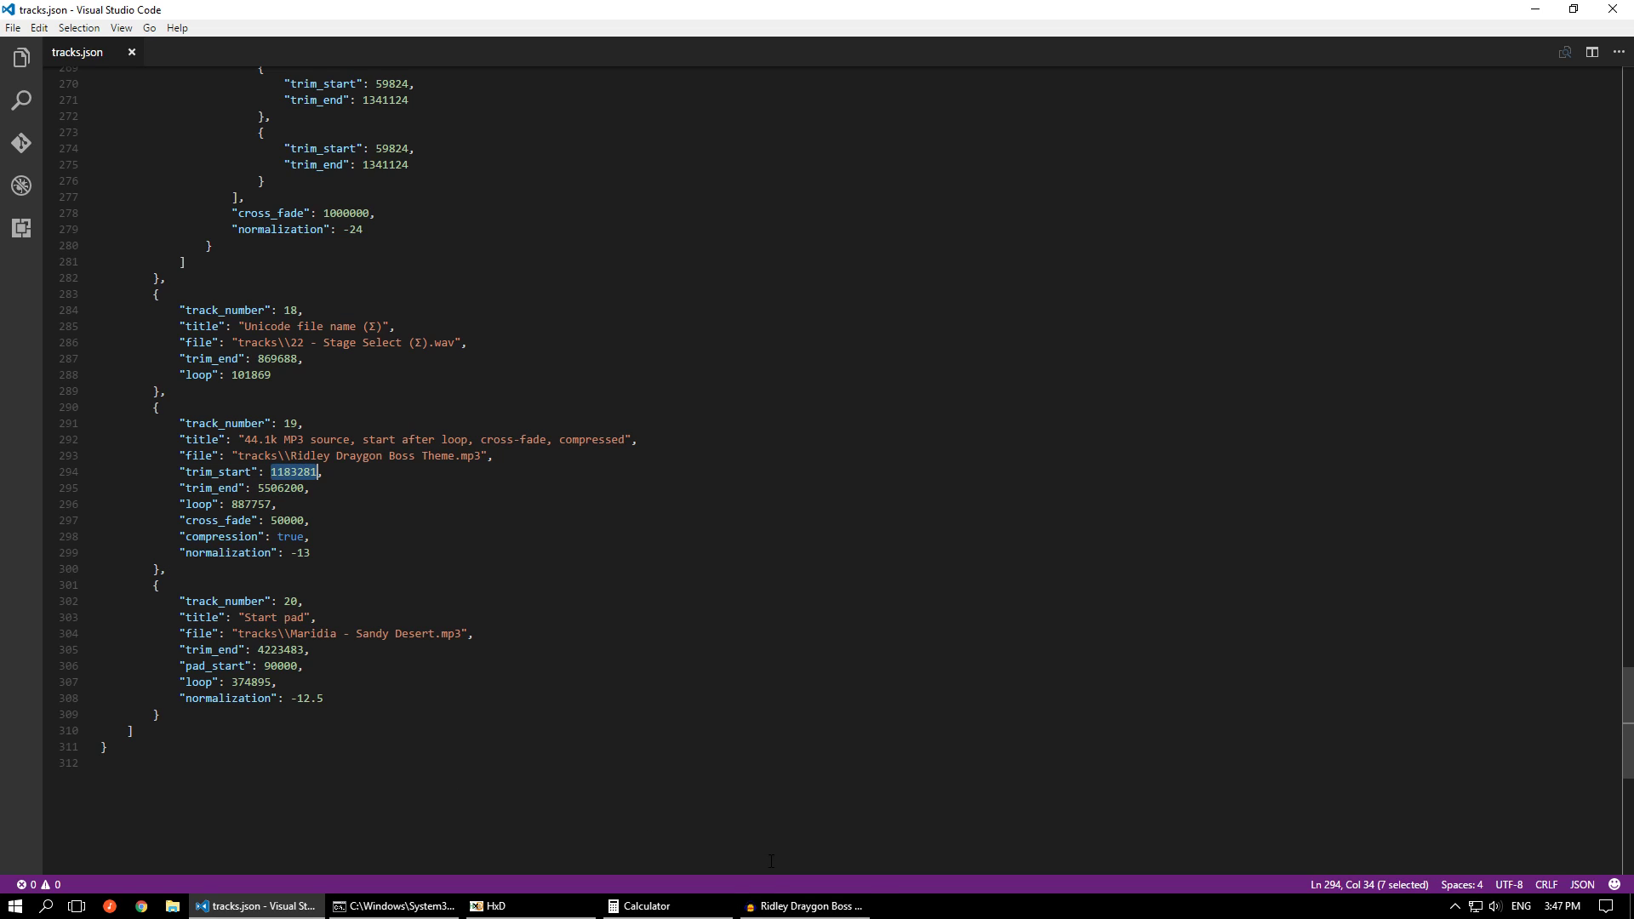
{"action": "left_click", "coordinate": [804, 906]}
{"action": "left_click", "coordinate": [196, 858]}
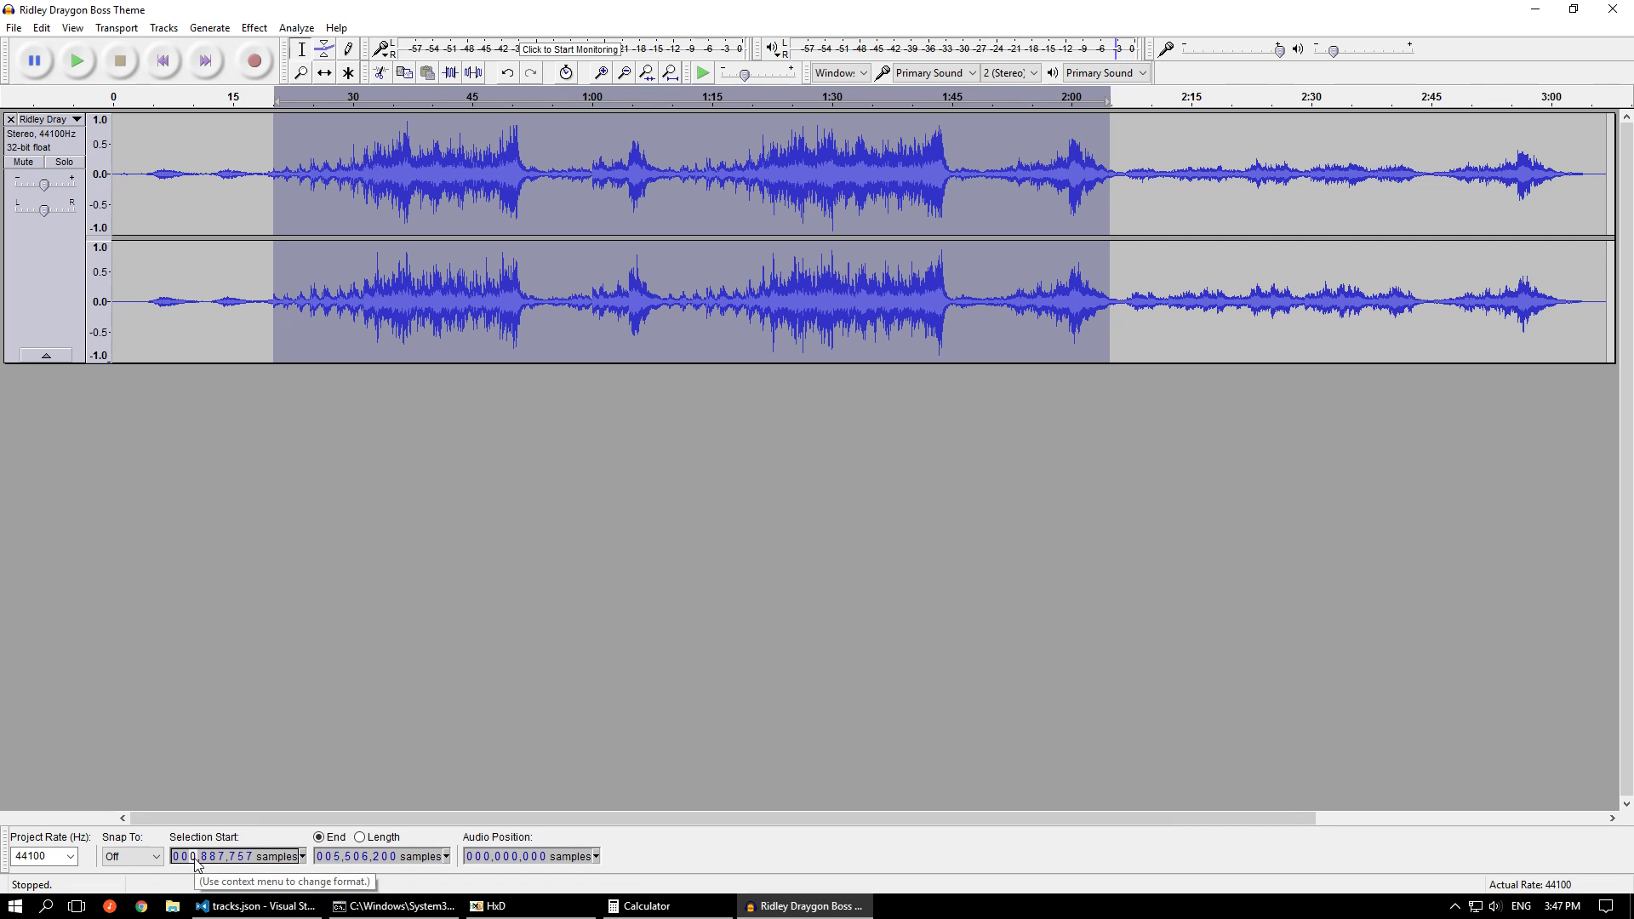
{"action": "type", "text": "1183257"}
{"action": "type", "text": "81"}
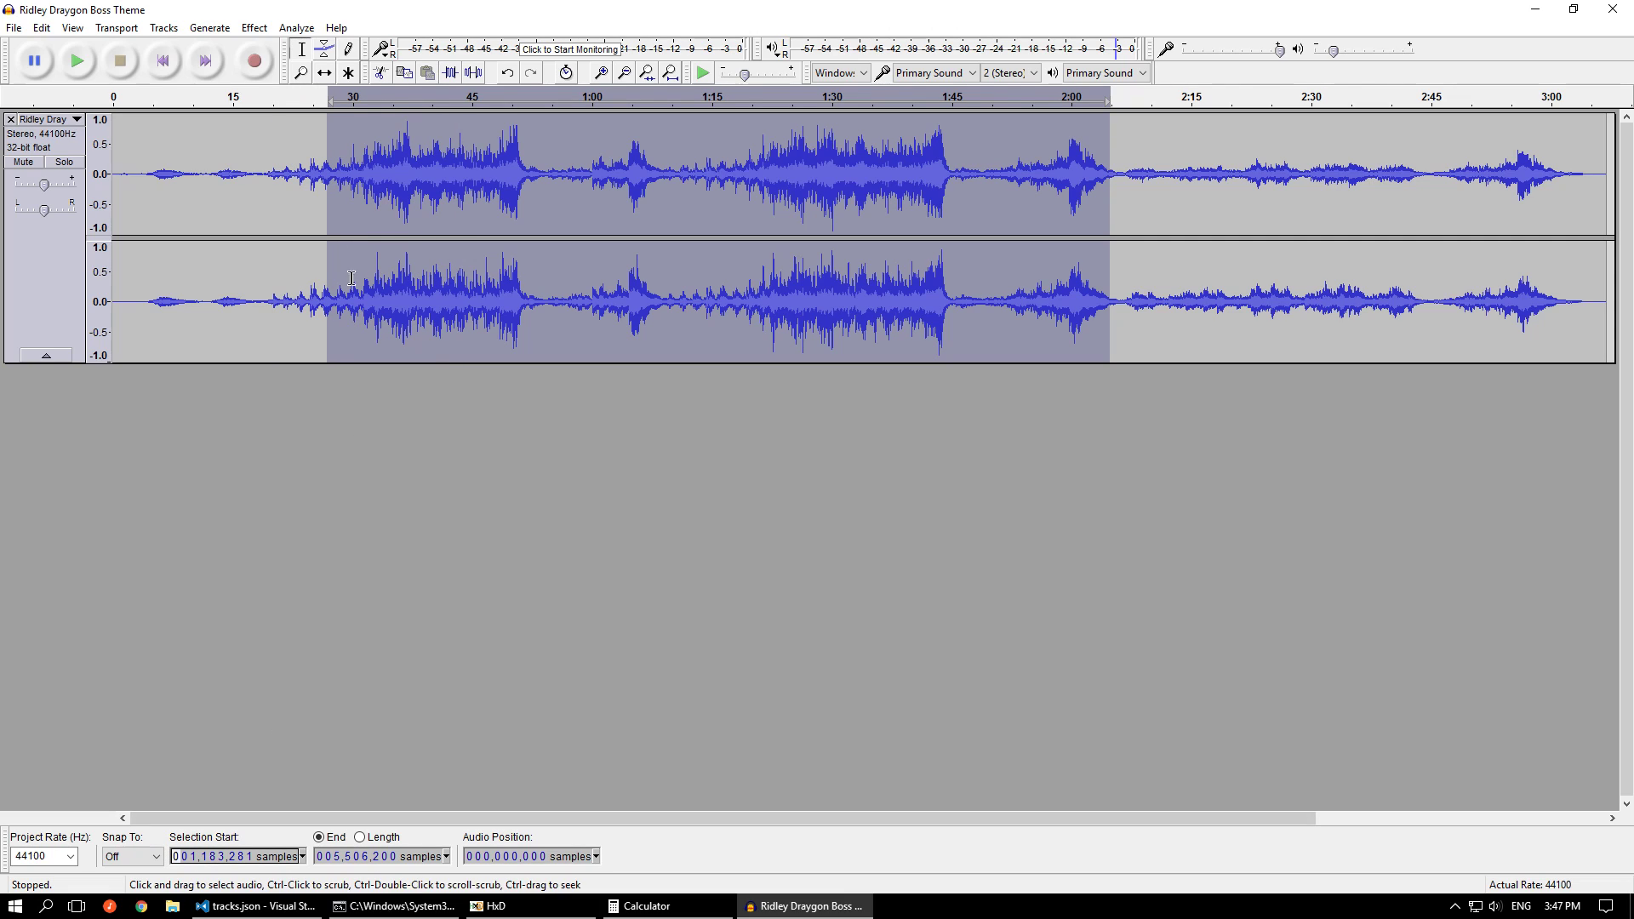
Check tracks.json again, and play the Audacity selection from the trim_start point for a few seconds
{"action": "left_click", "coordinate": [803, 911]}
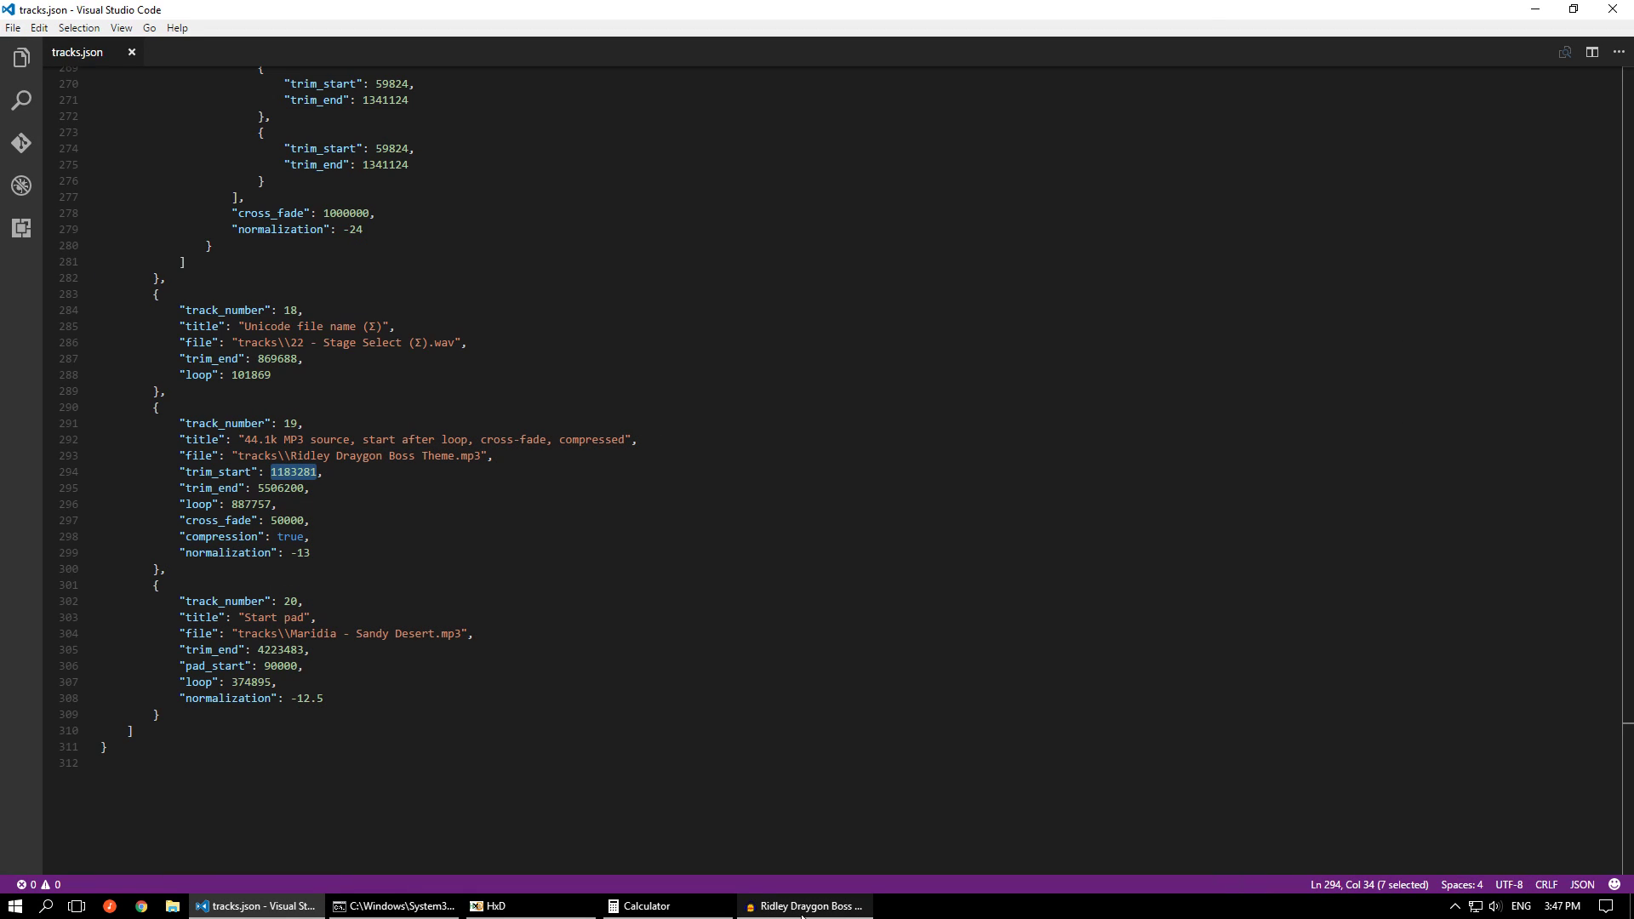
{"action": "left_click", "coordinate": [279, 907]}
{"action": "left_click", "coordinate": [280, 907]}
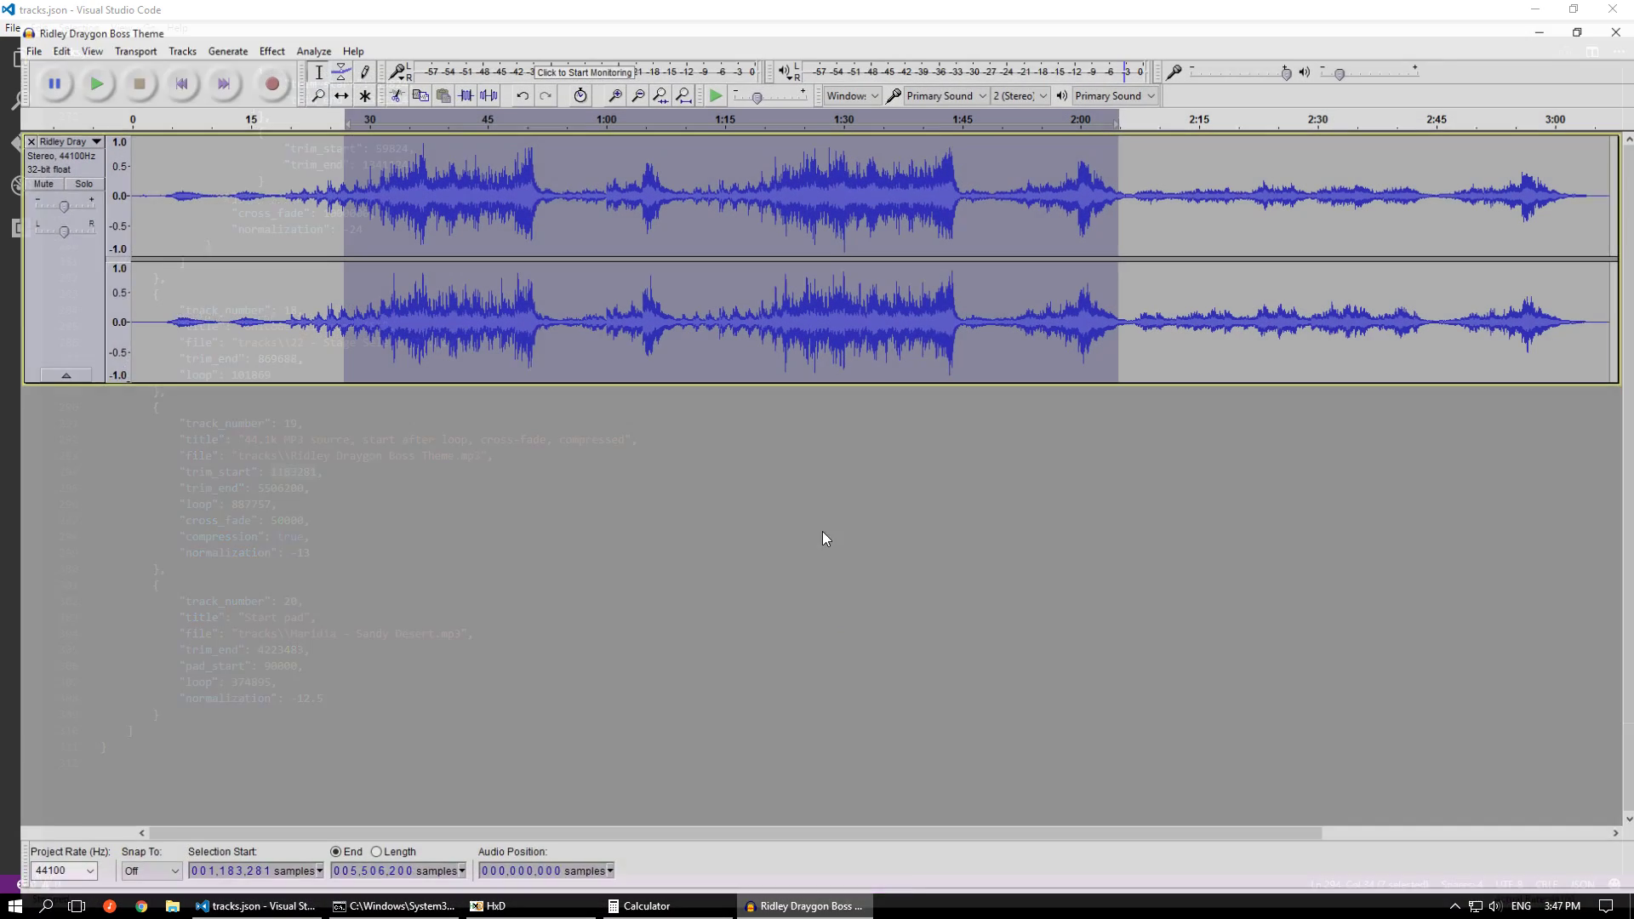
{"action": "key", "text": "space"}
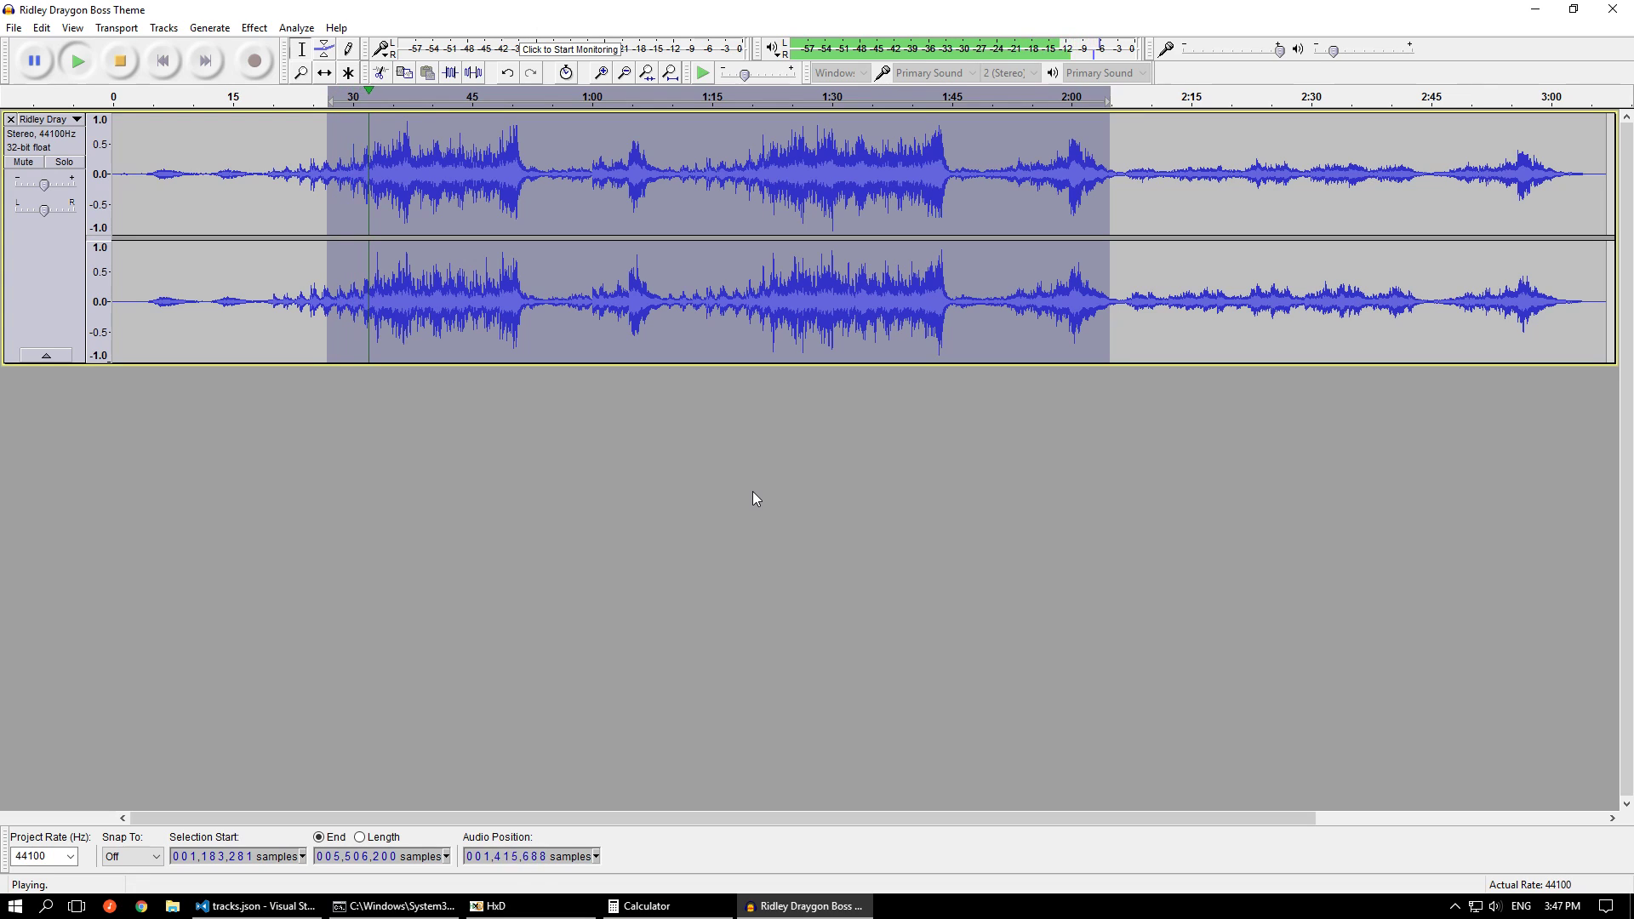
{"action": "key", "text": "space"}
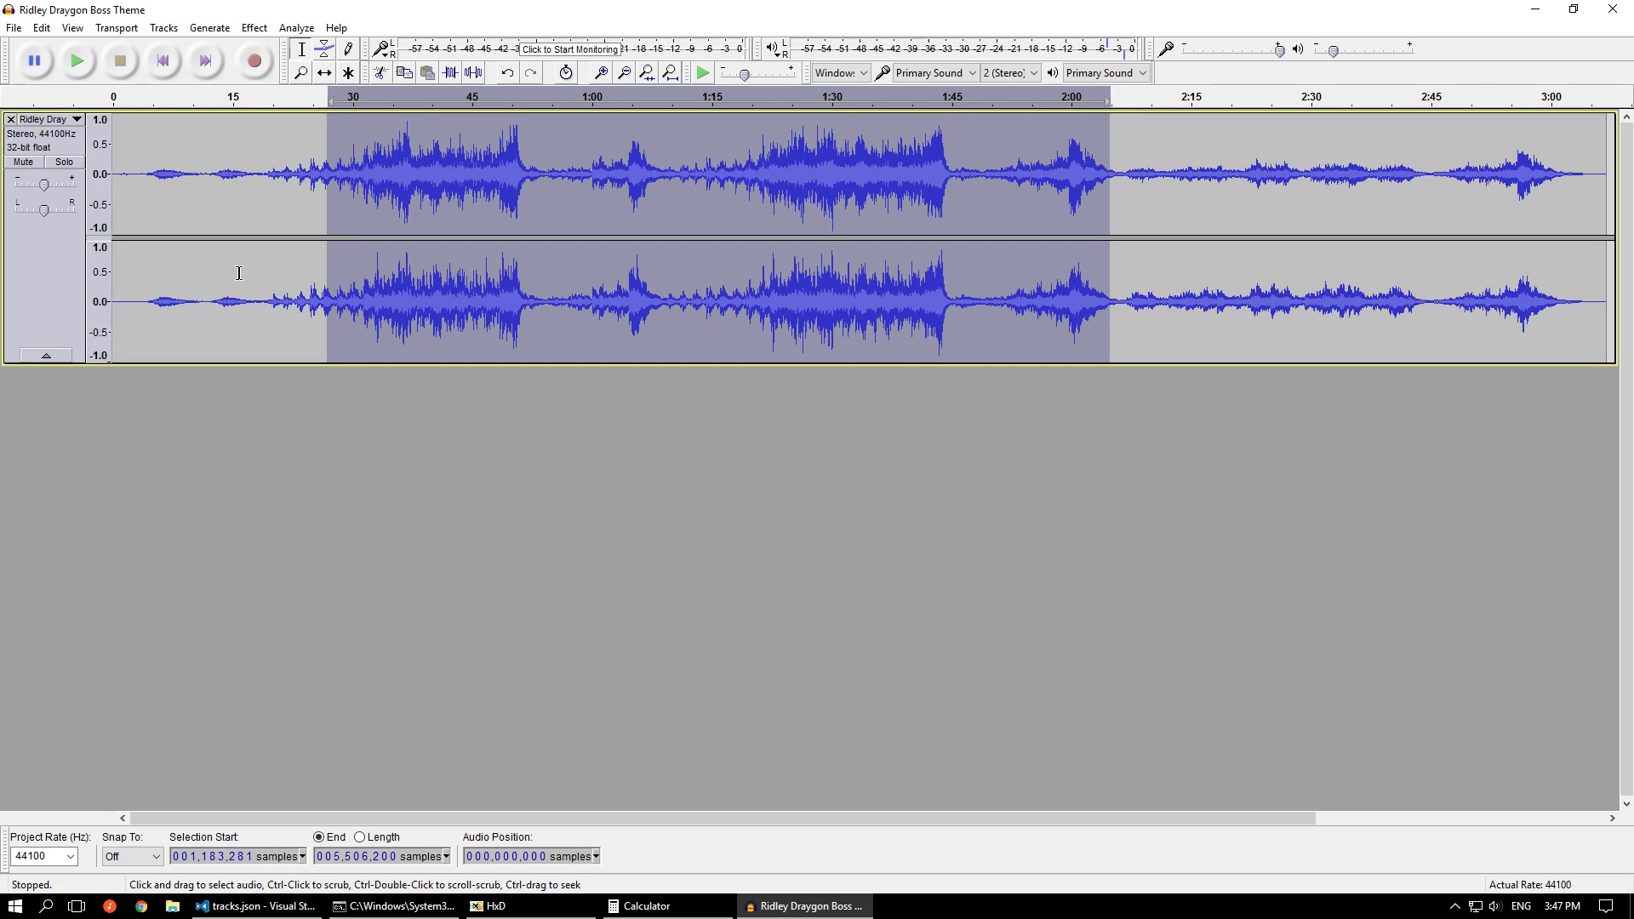
Move the selection start forward to about sample 1456358 and briefly play the audio from there
{"action": "key", "text": "shift"}
{"action": "left_click_drag", "start_coordinate": [345, 154], "coordinate": [377, 166]}
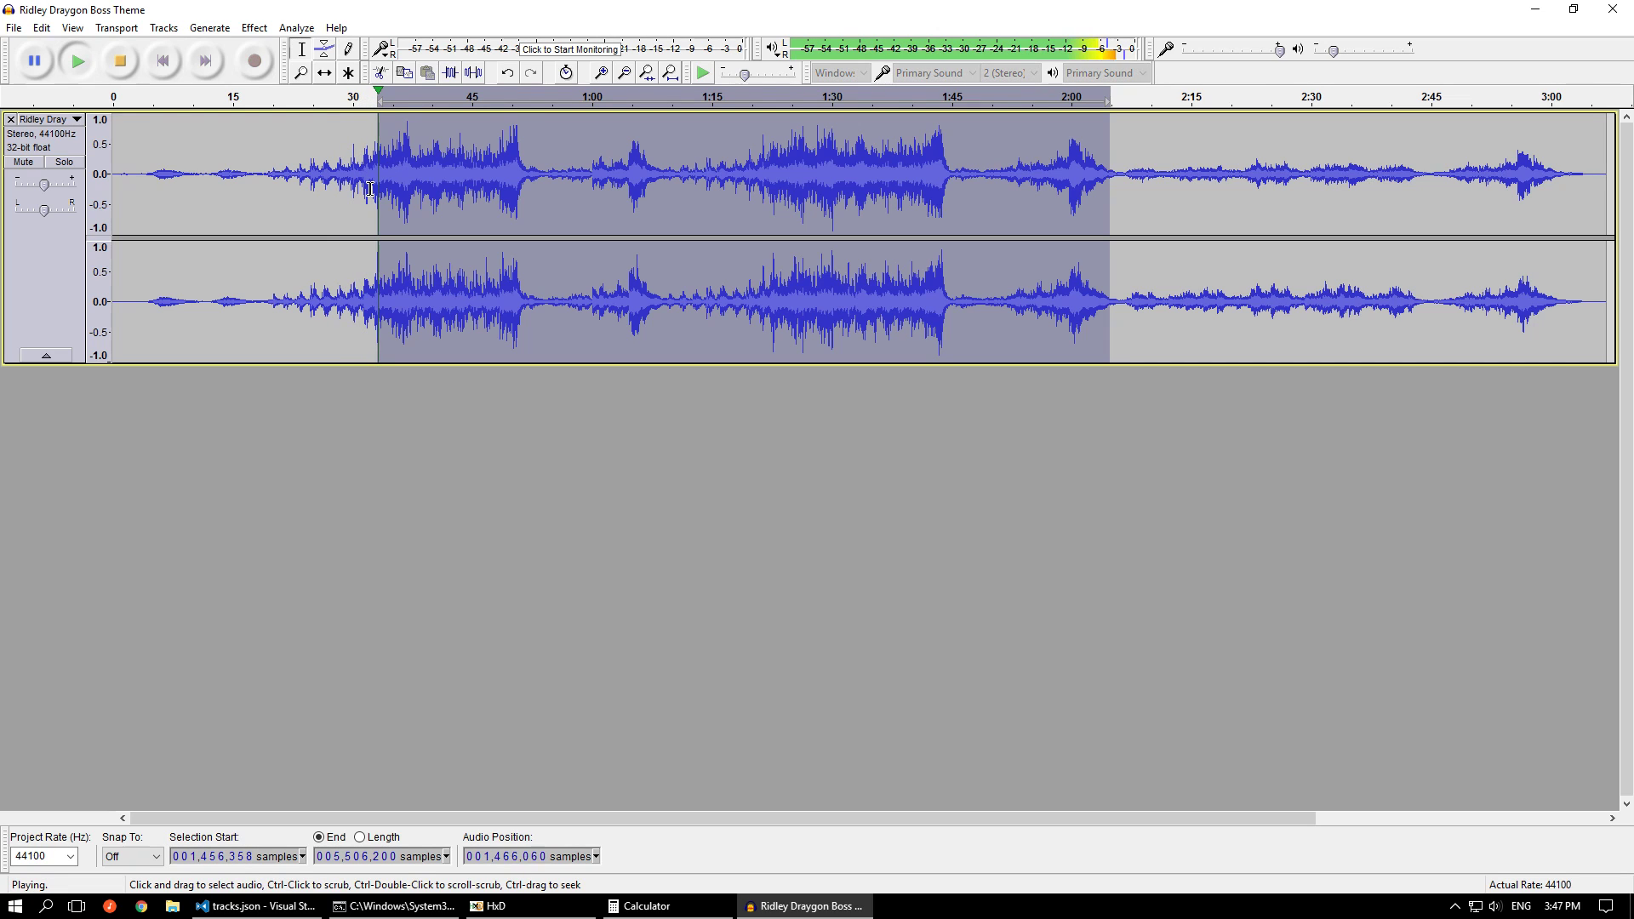
{"action": "scroll", "coordinate": [354, 142], "scroll_direction": "up", "scroll_amount": 1, "text": "ctrl"}
{"action": "scroll", "coordinate": [500, 143], "scroll_direction": "up", "scroll_amount": 5, "text": "ctrl"}
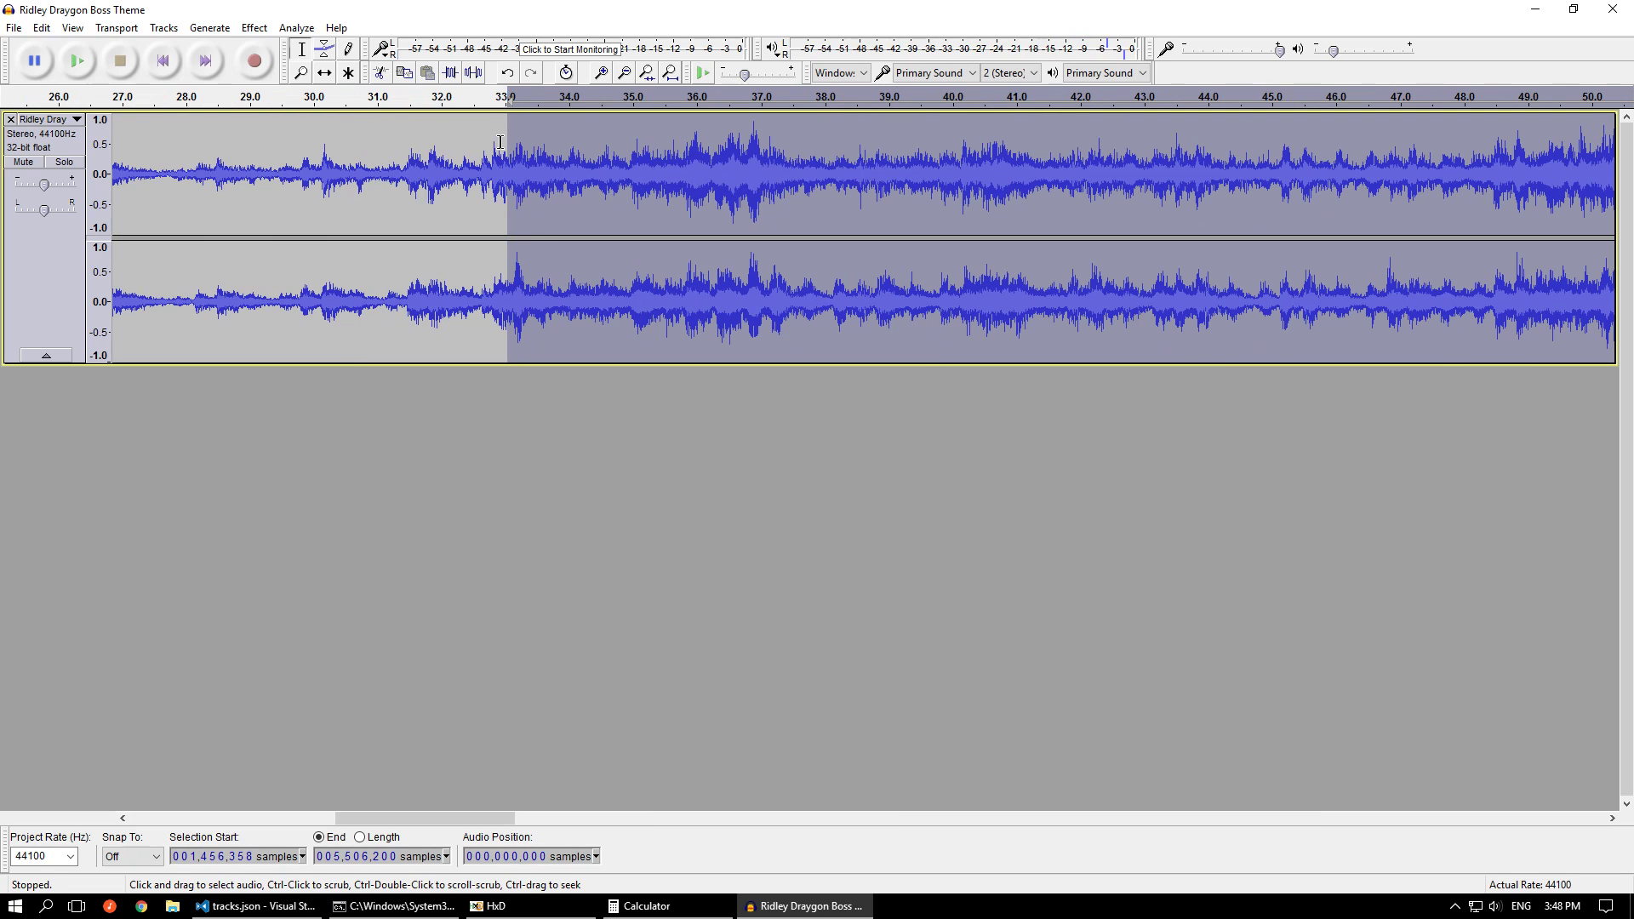
{"action": "key", "text": "space"}
{"action": "key", "text": "space"}
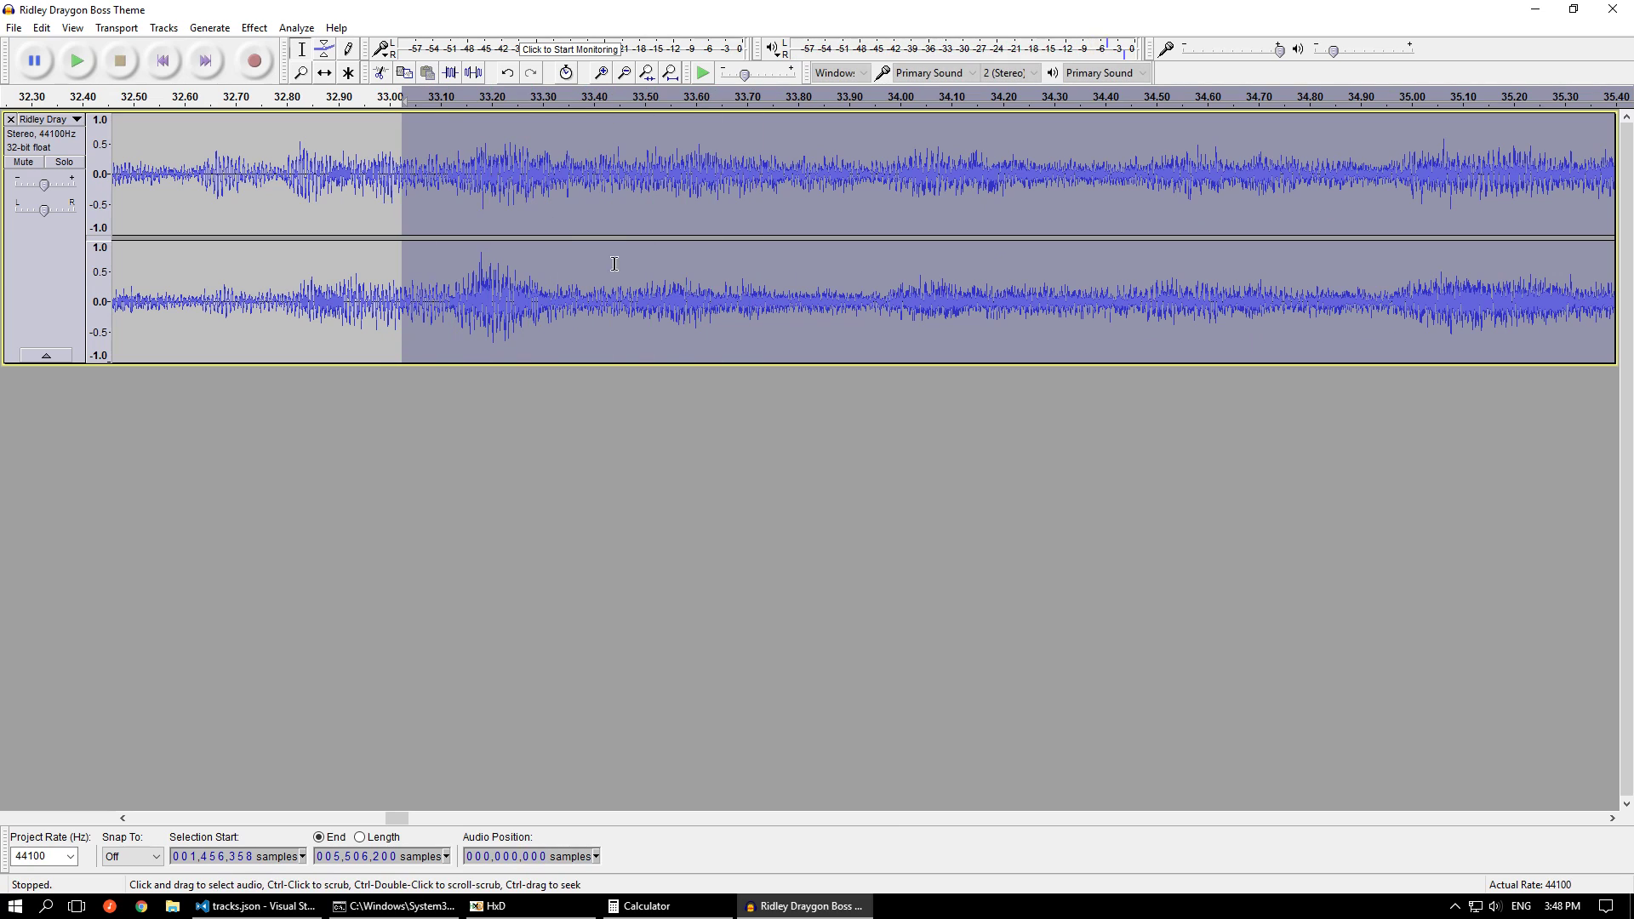
Play the audio from about sample 1474269 for a few seconds to find a new start point
{"action": "left_click", "coordinate": [609, 294]}
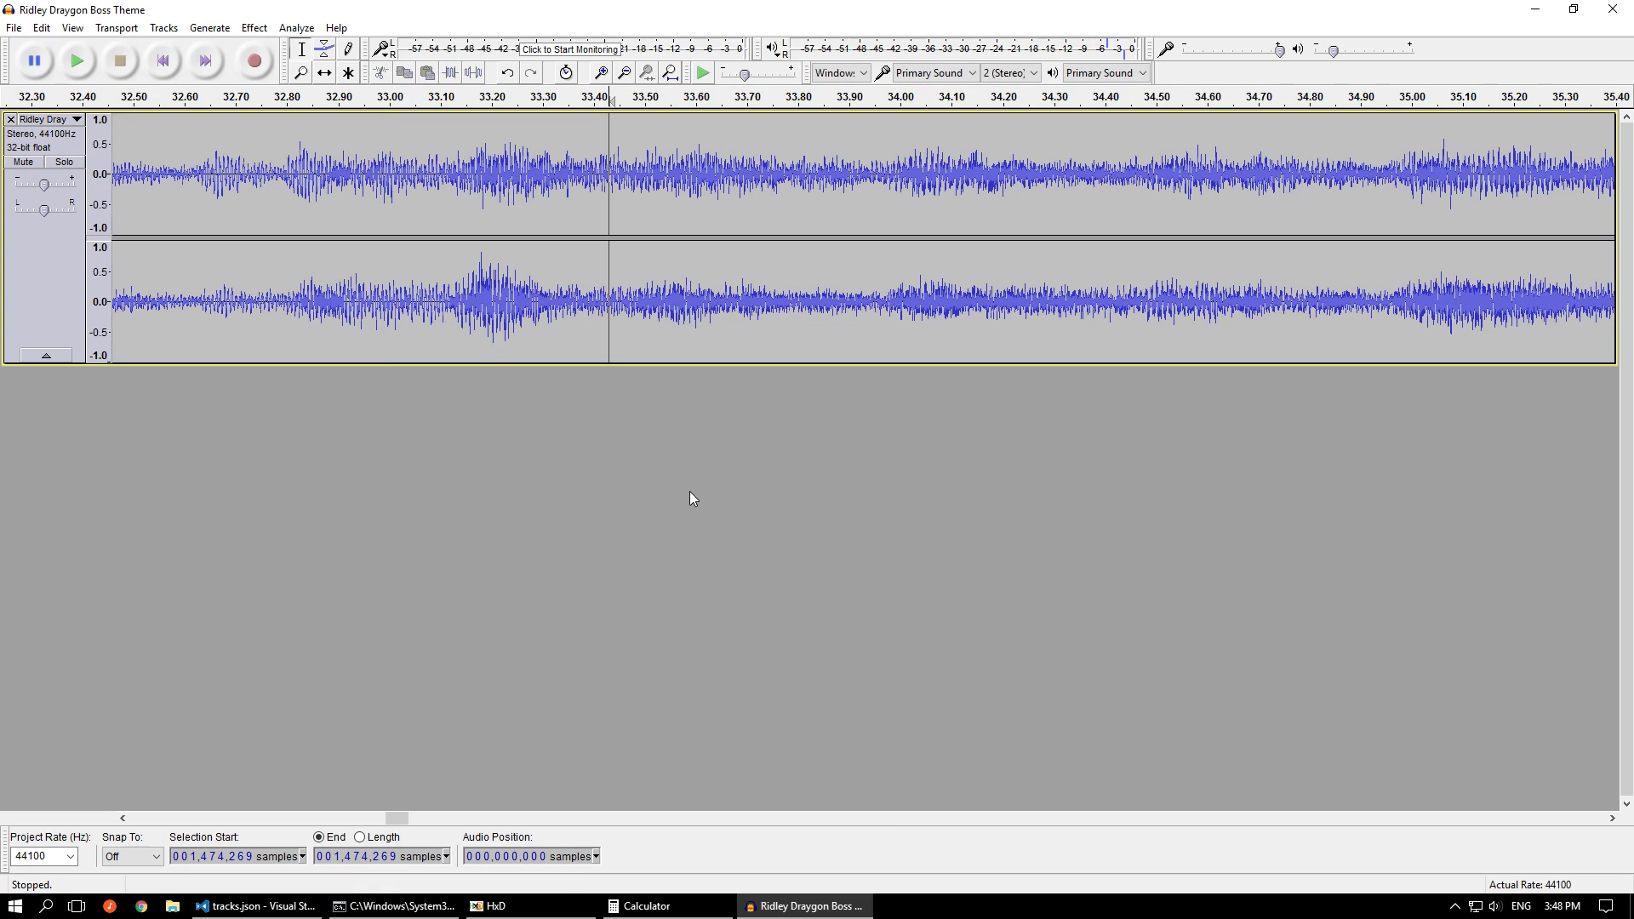
{"action": "key", "text": "space"}
{"action": "scroll", "coordinate": [647, 483], "scroll_direction": "down", "scroll_amount": 5, "text": "ctrl"}
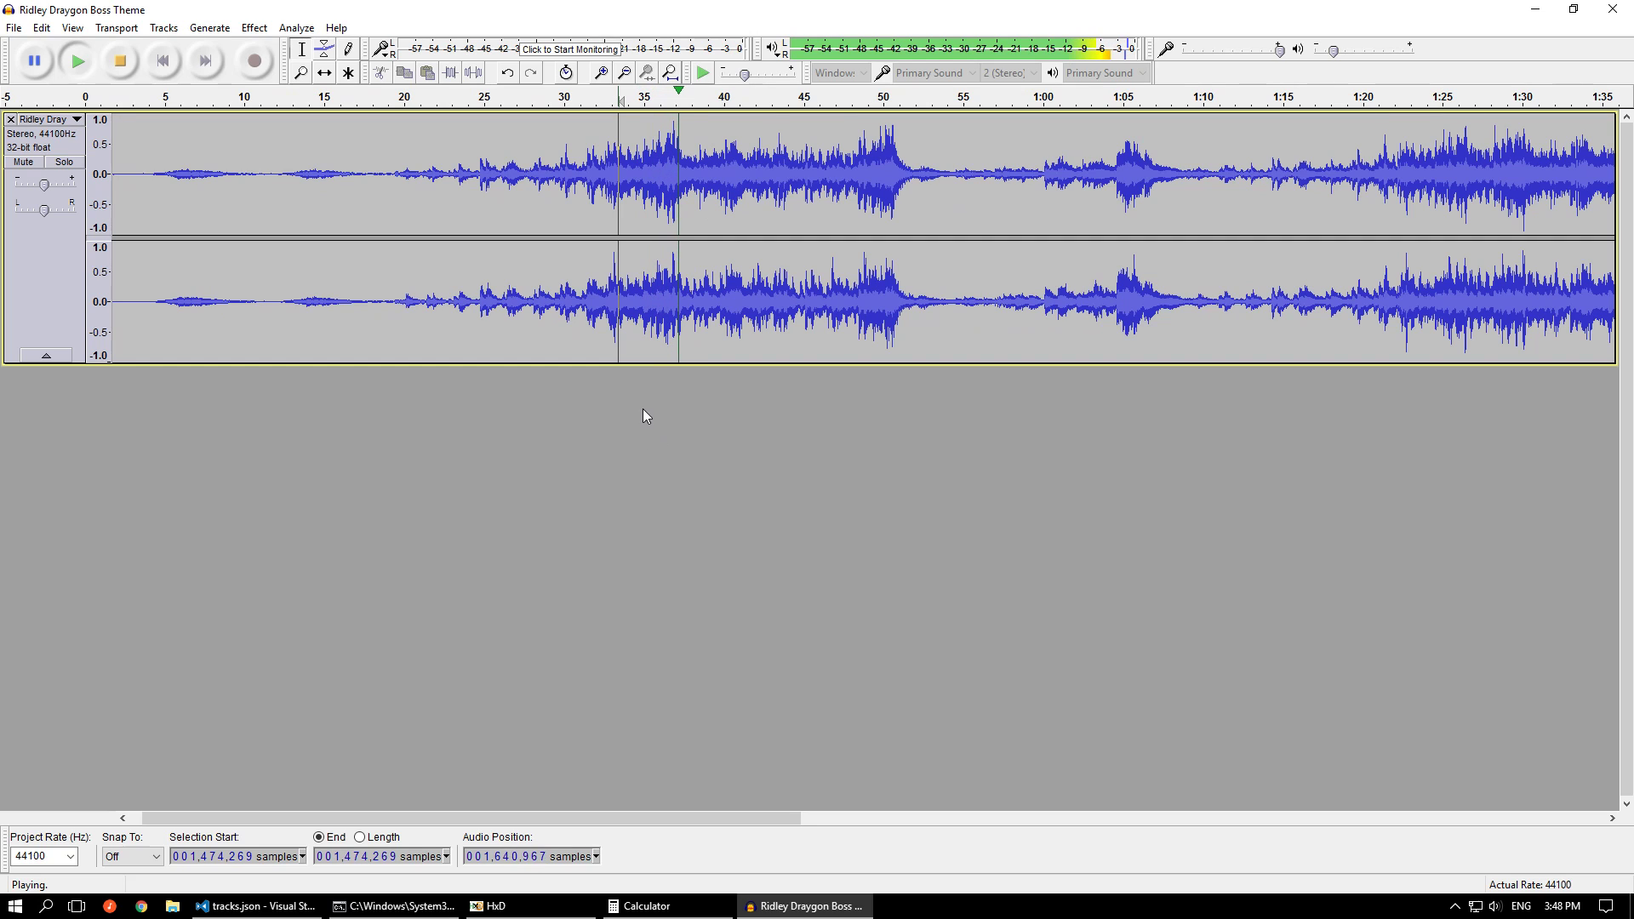
{"action": "key", "text": "space"}
Place the cursor just past the loud peak at about 37 seconds, refining it to the zero crossing at sample 1637777
{"action": "left_click", "coordinate": [677, 296]}
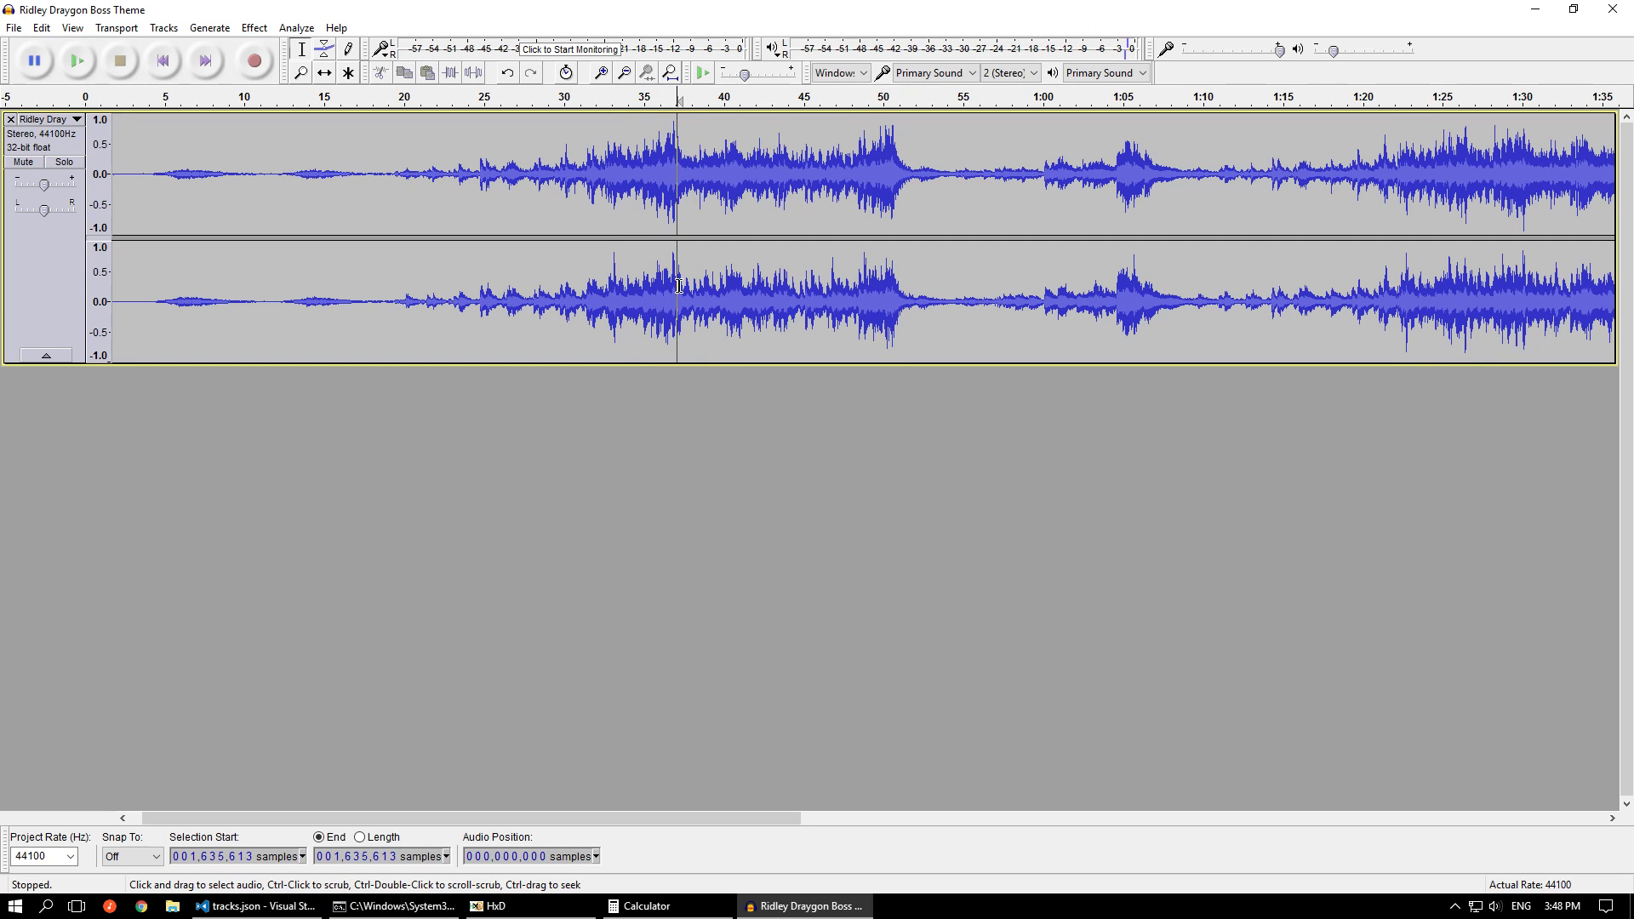
{"action": "scroll", "coordinate": [676, 295], "scroll_direction": "up", "scroll_amount": 4, "text": "ctrl"}
{"action": "scroll", "coordinate": [679, 151], "scroll_direction": "up", "scroll_amount": 6, "text": "ctrl"}
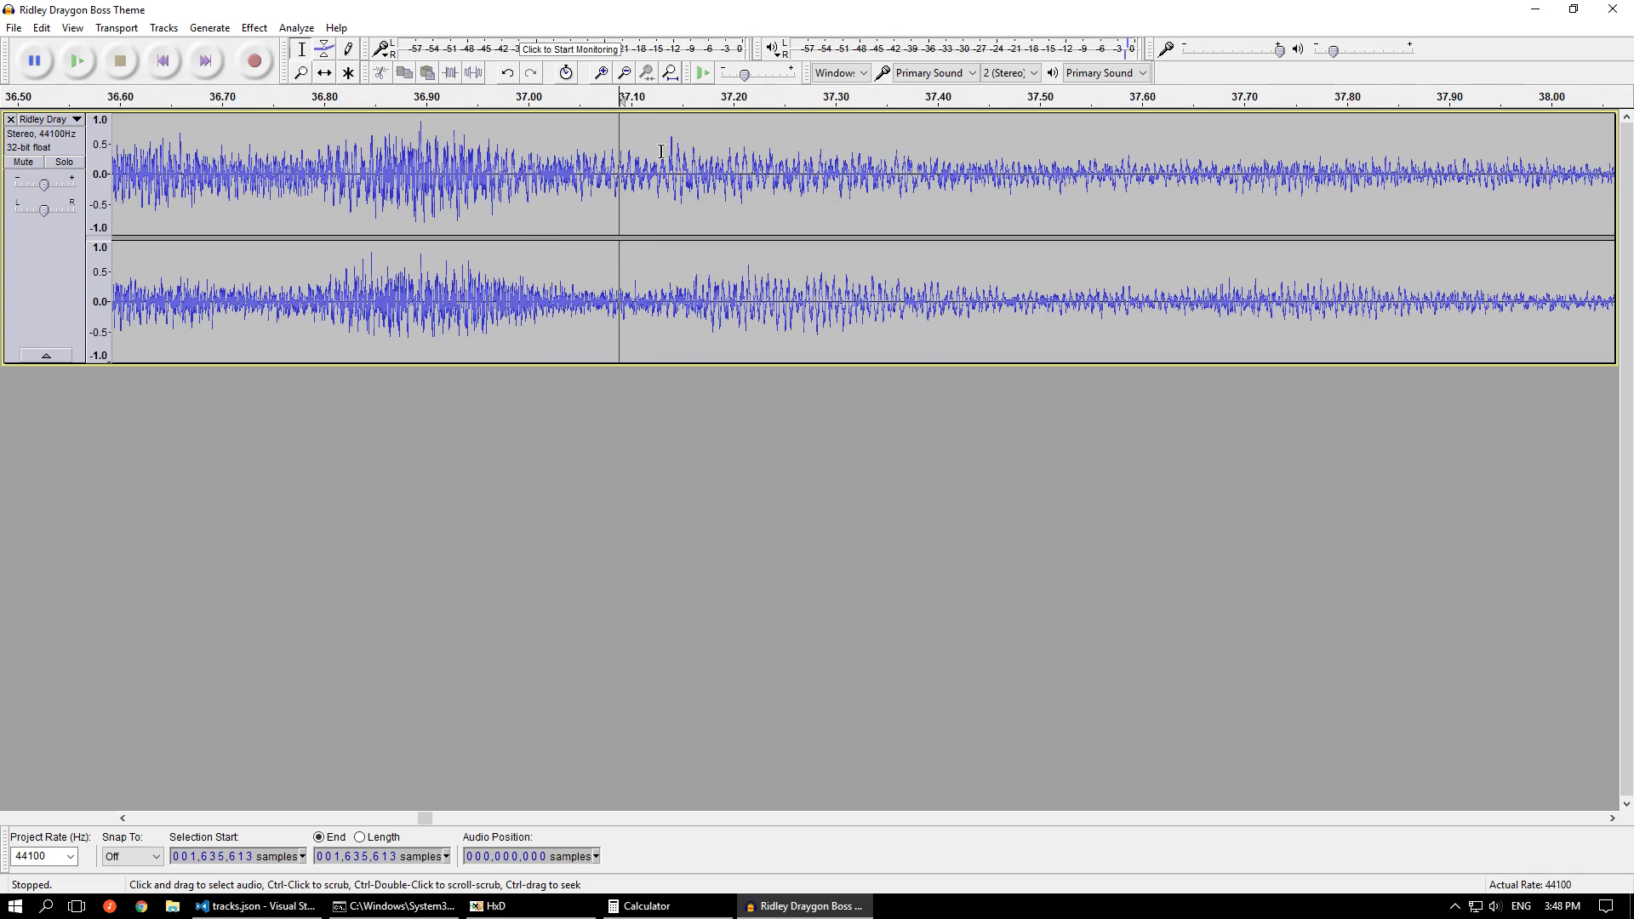
{"action": "scroll", "coordinate": [757, 160], "scroll_direction": "up", "scroll_amount": 6, "text": "ctrl"}
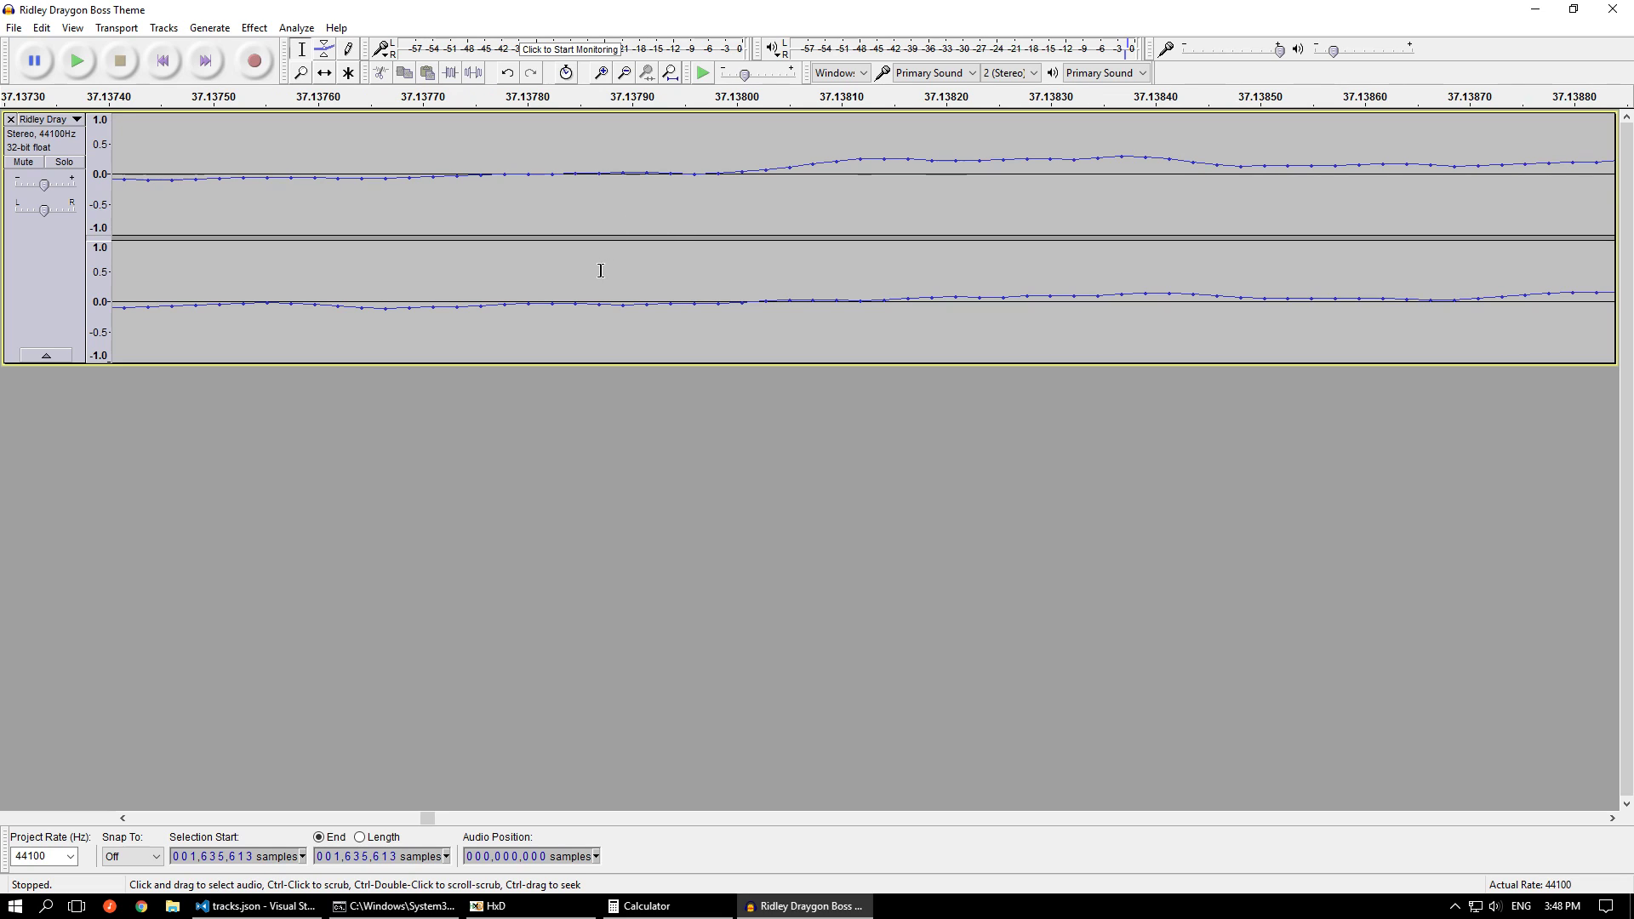
{"action": "left_click", "coordinate": [531, 171]}
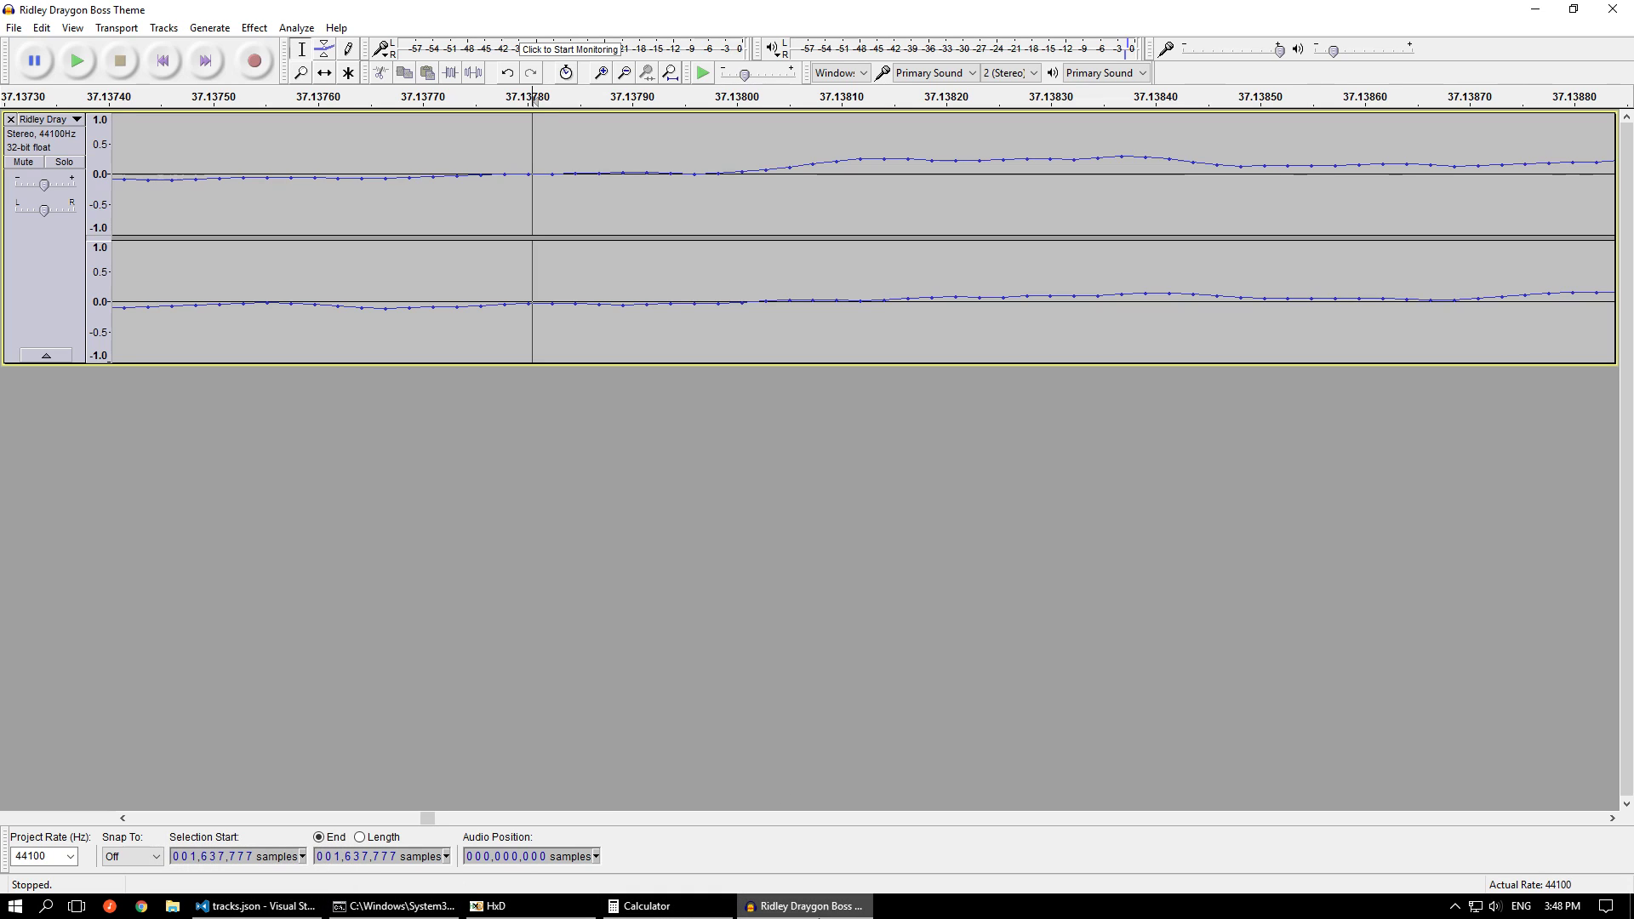
Set track 19's trim_start to 1637777 in tracks.json in Visual Studio Code and save the file
{"action": "left_click", "coordinate": [291, 911]}
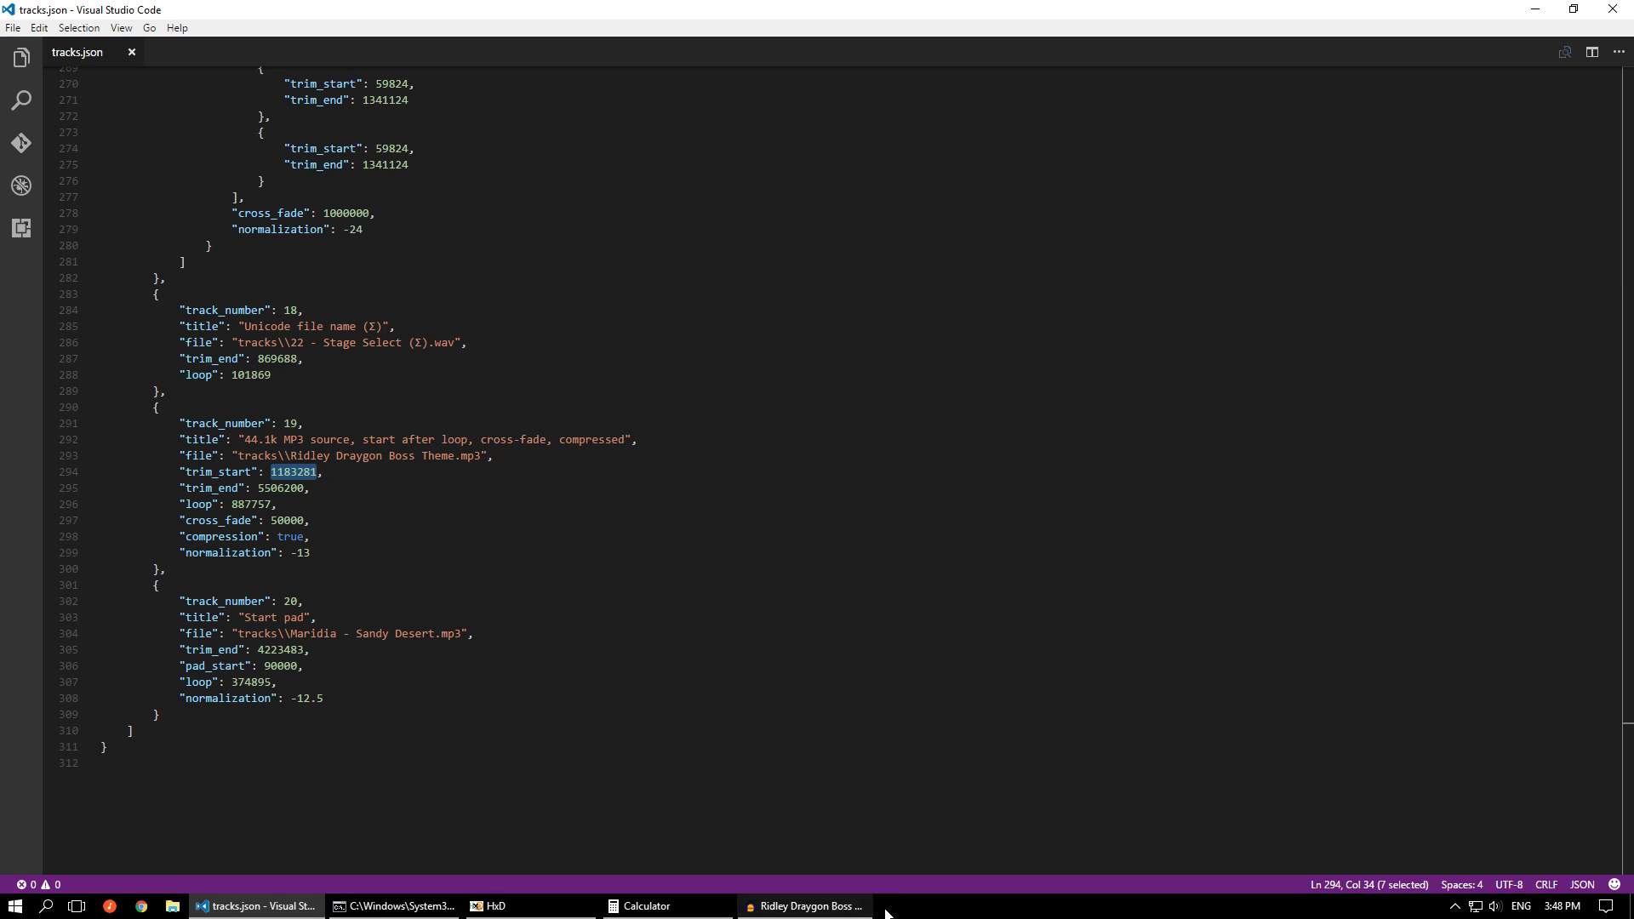
{"action": "left_click", "coordinate": [851, 909]}
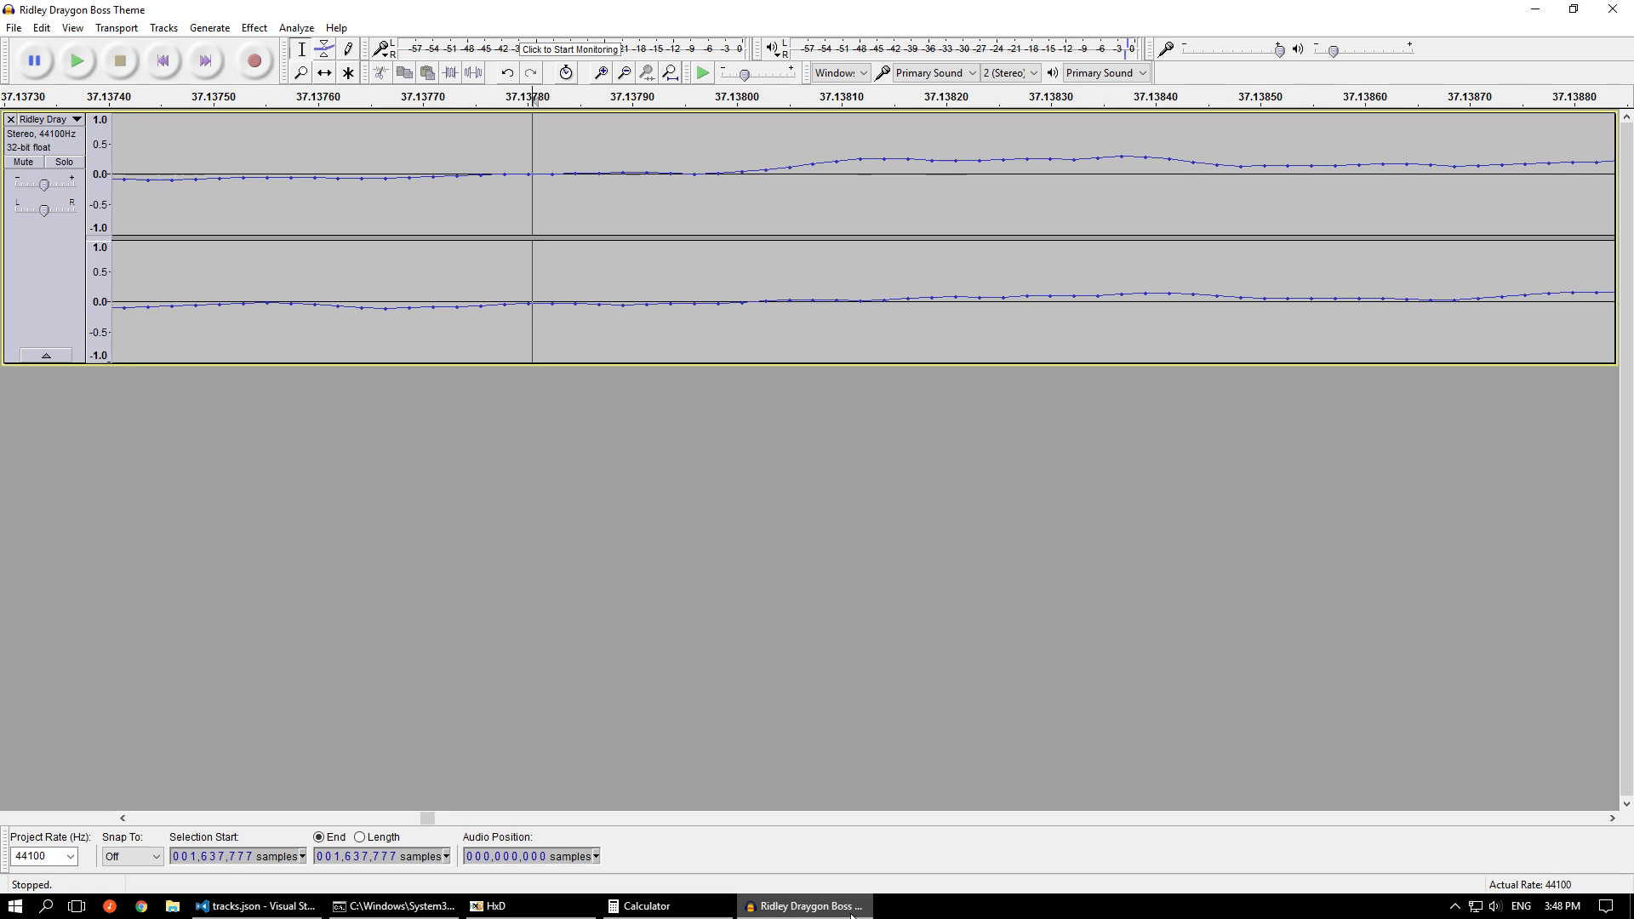
{"action": "left_click", "coordinate": [249, 907]}
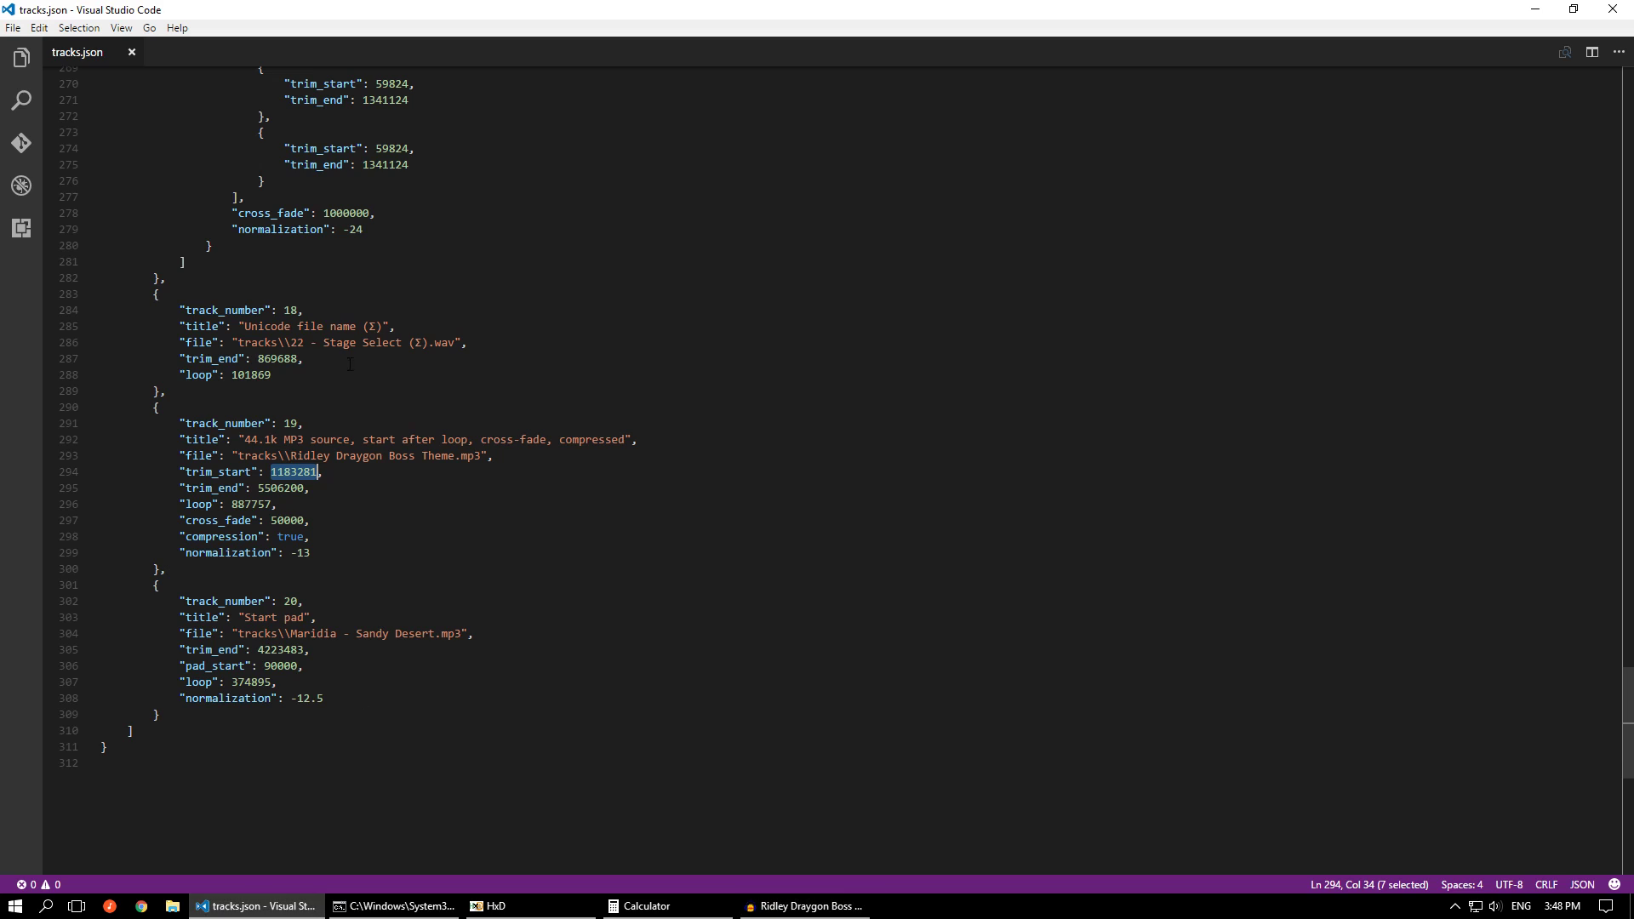
{"action": "type", "text": "1637777"}
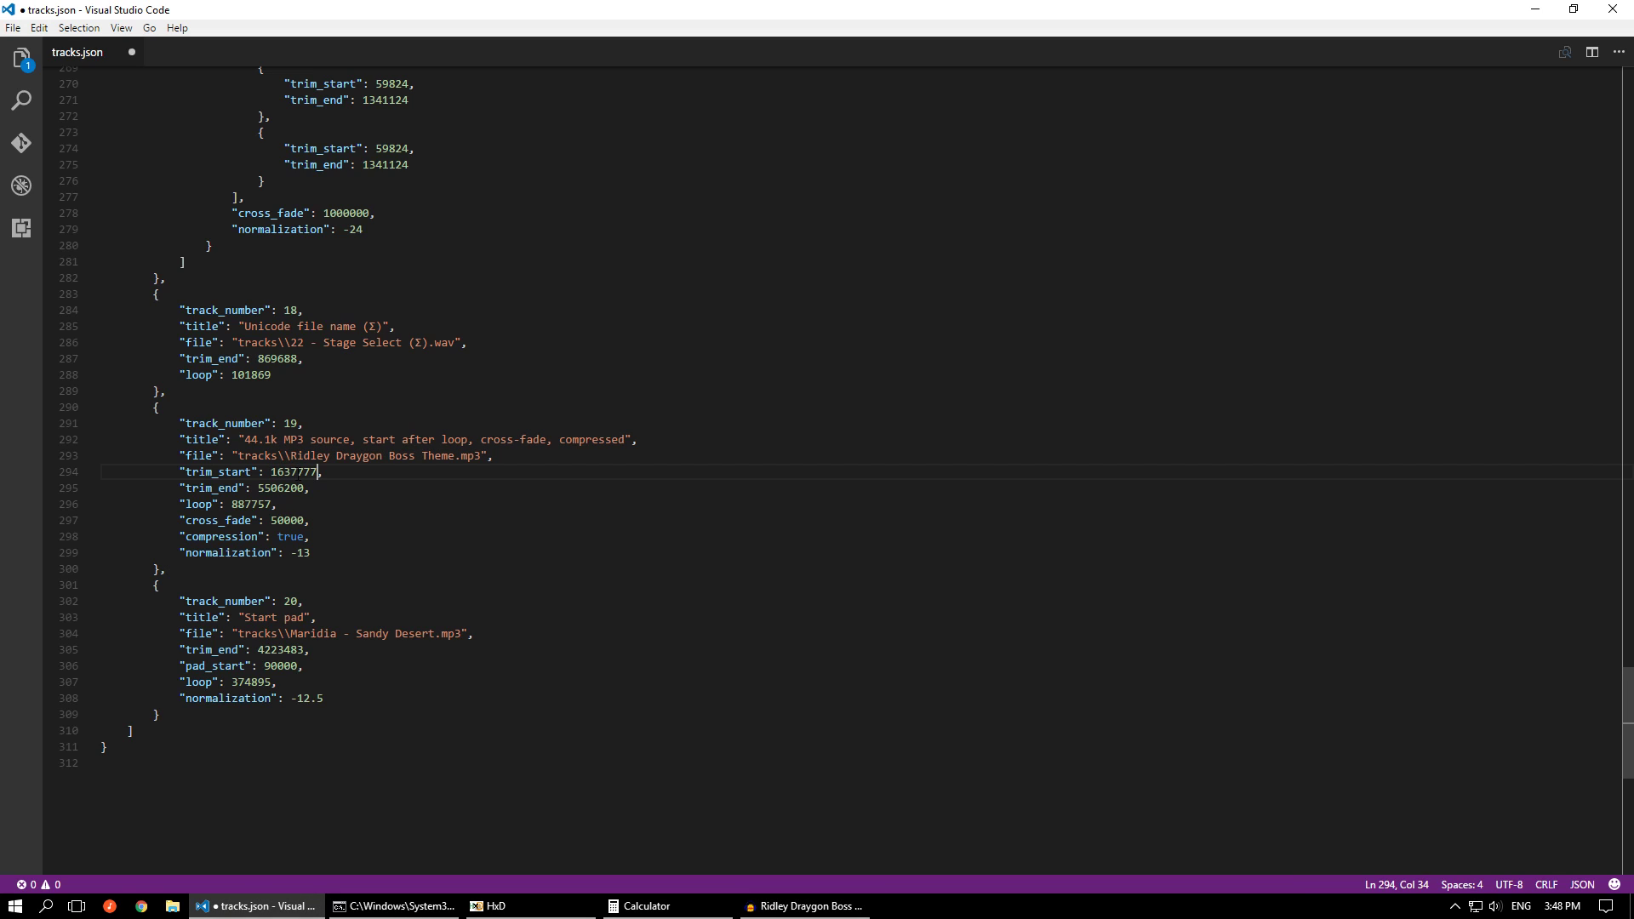
{"action": "key", "text": "ctrl+s"}
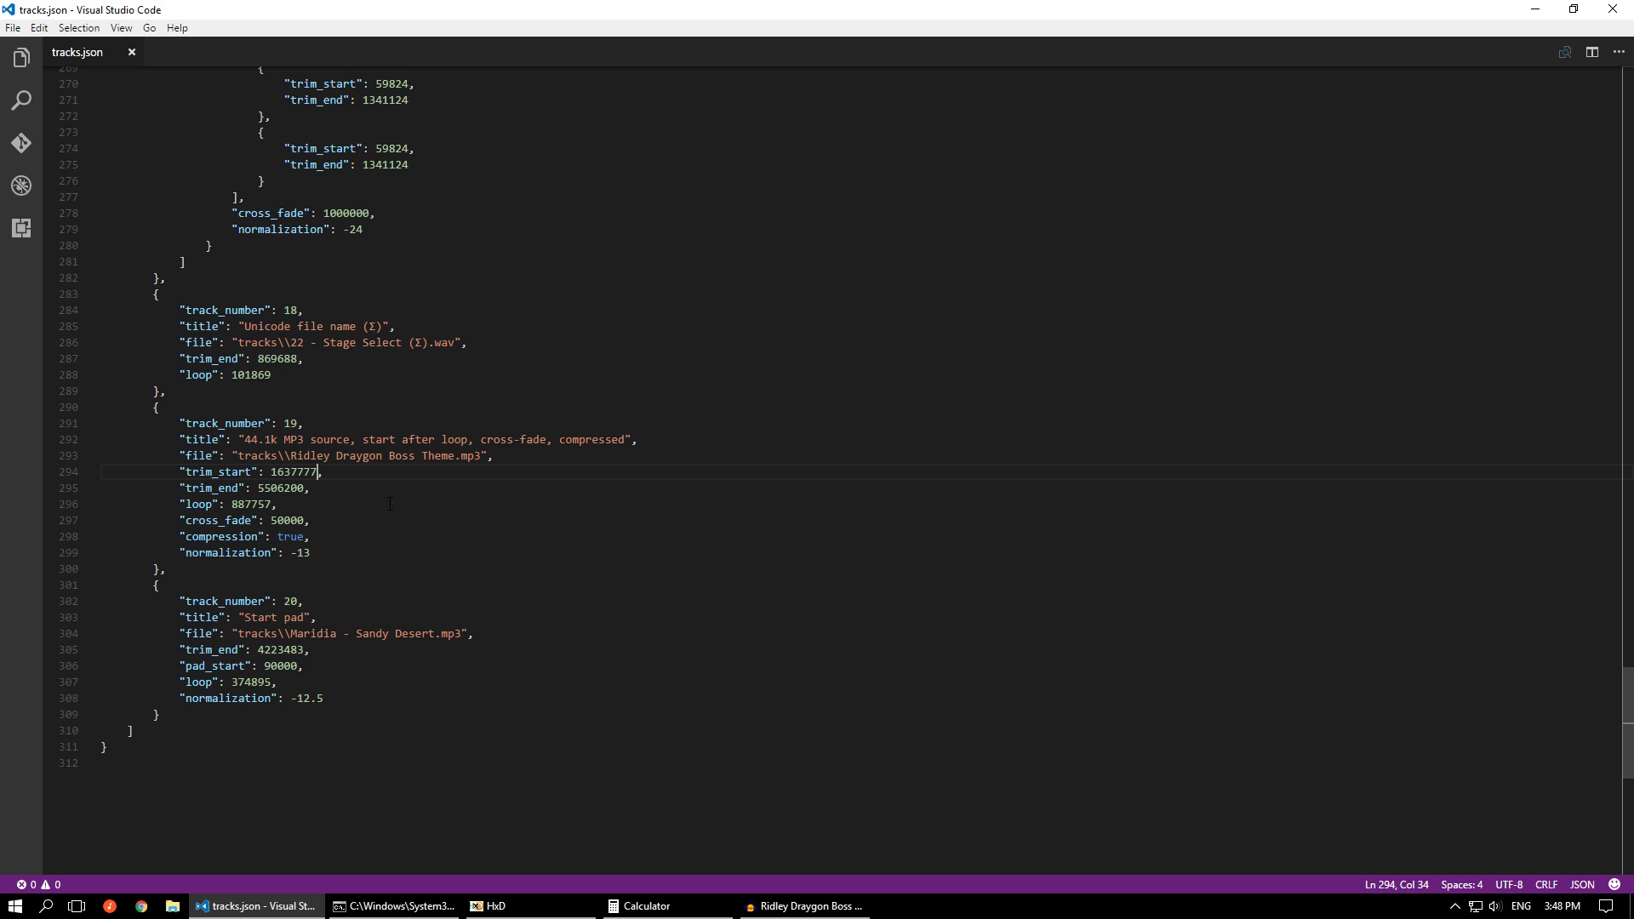
In Audacity, highlight from about sample 887908 to the new trim start, and the looping part from about 873815 to 5585837
{"action": "left_click", "coordinate": [804, 907]}
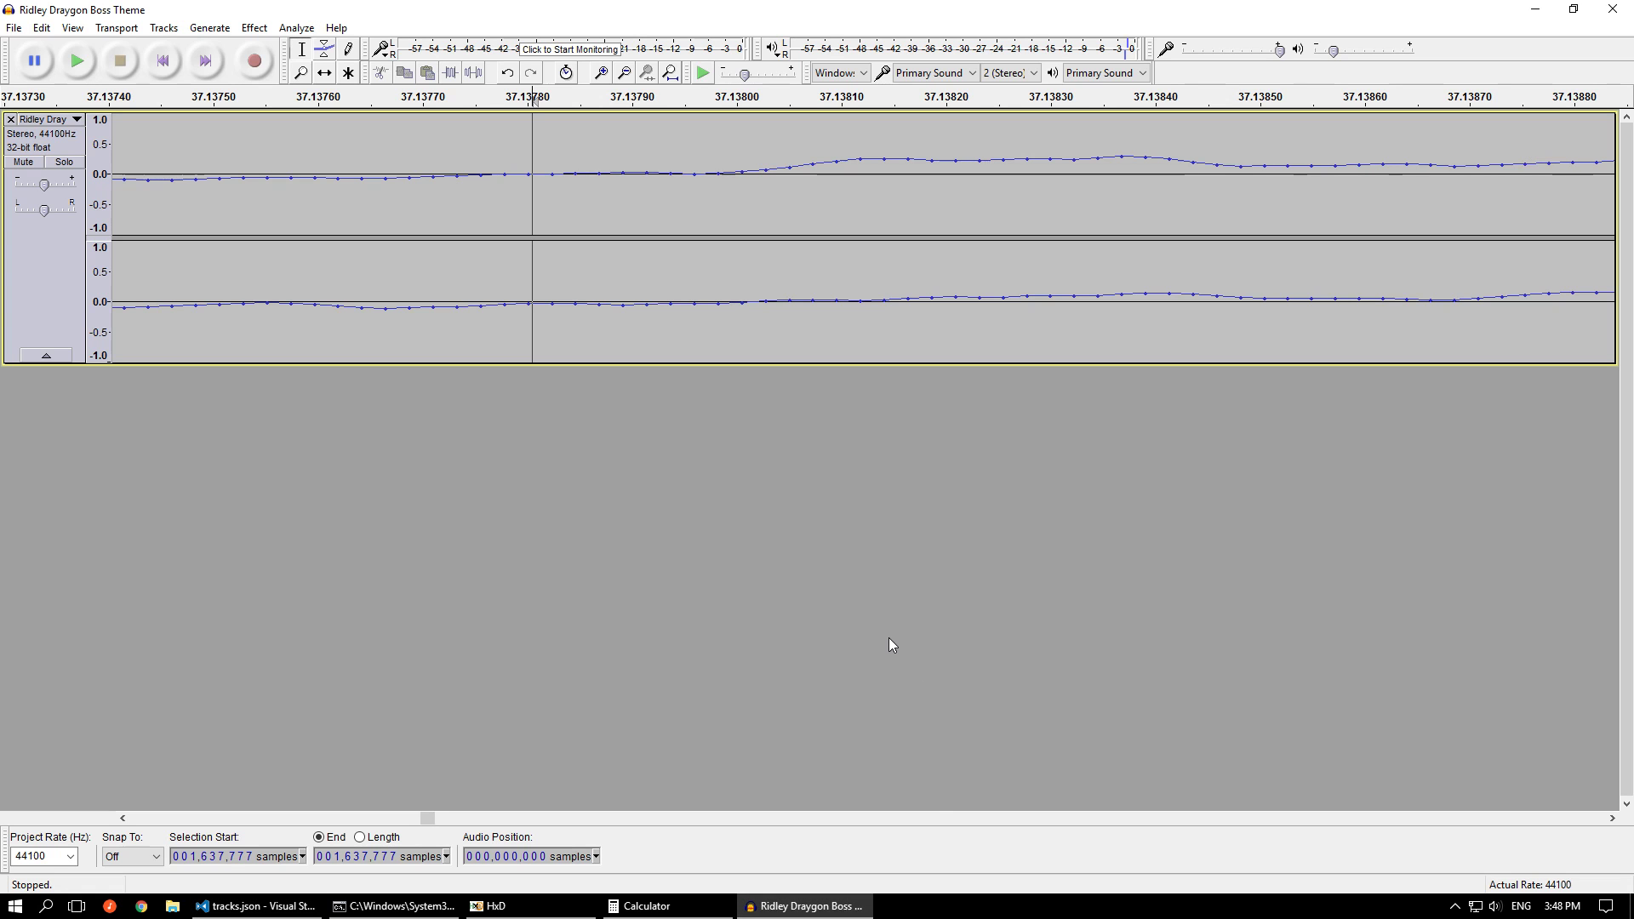
{"action": "scroll", "coordinate": [890, 595], "scroll_direction": "down", "scroll_amount": 16}
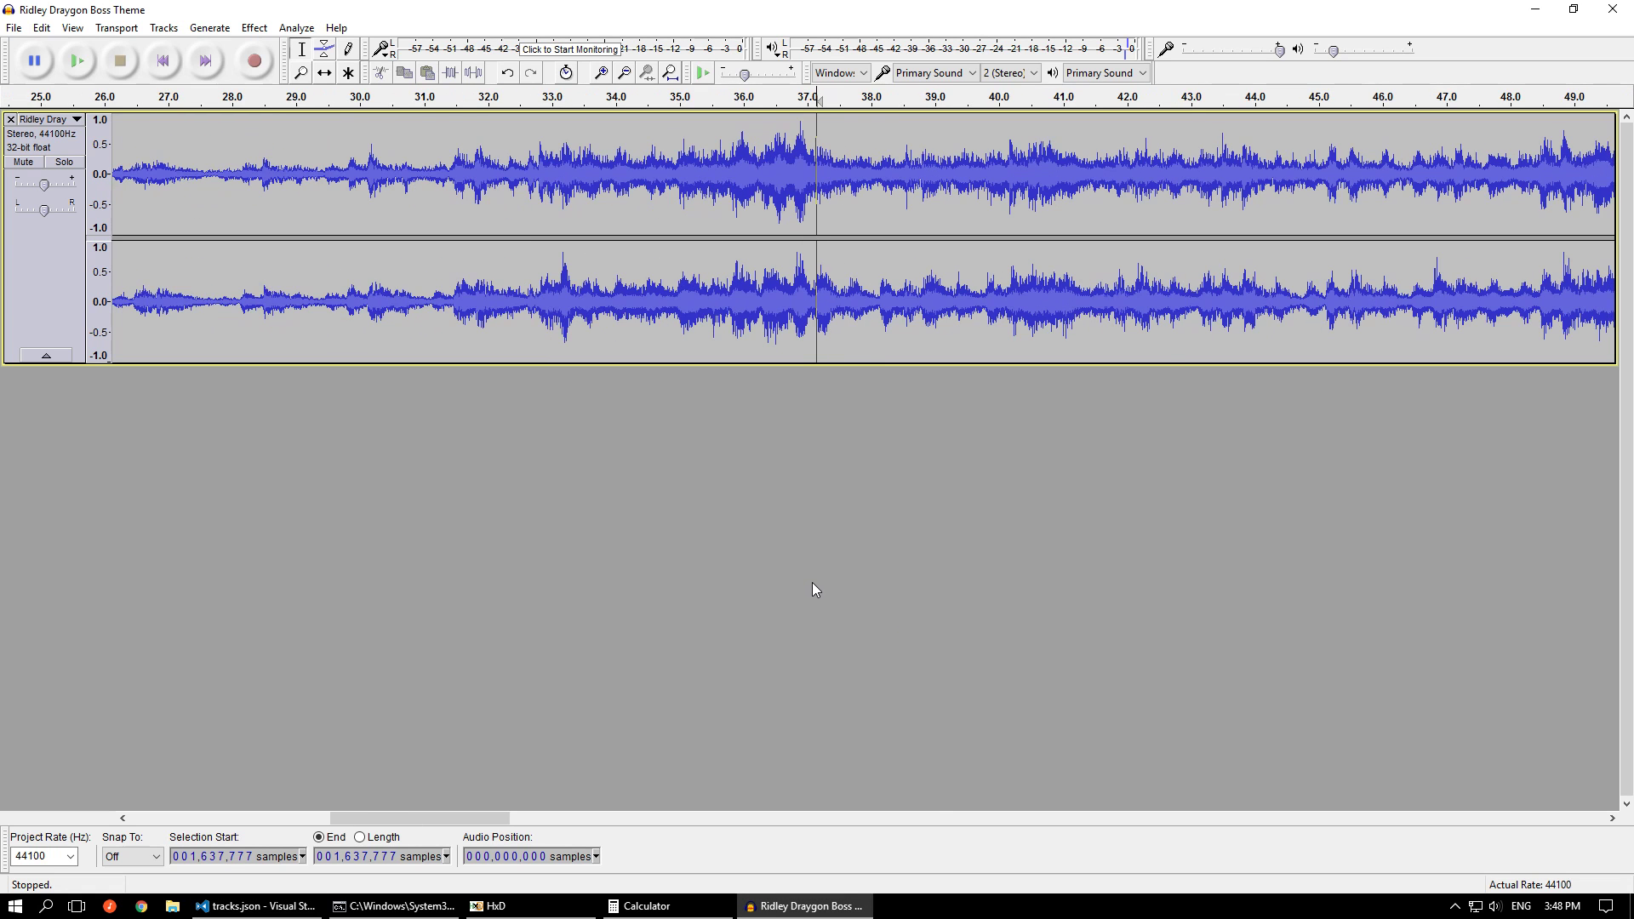
{"action": "scroll", "coordinate": [702, 198], "scroll_direction": "down", "scroll_amount": 1}
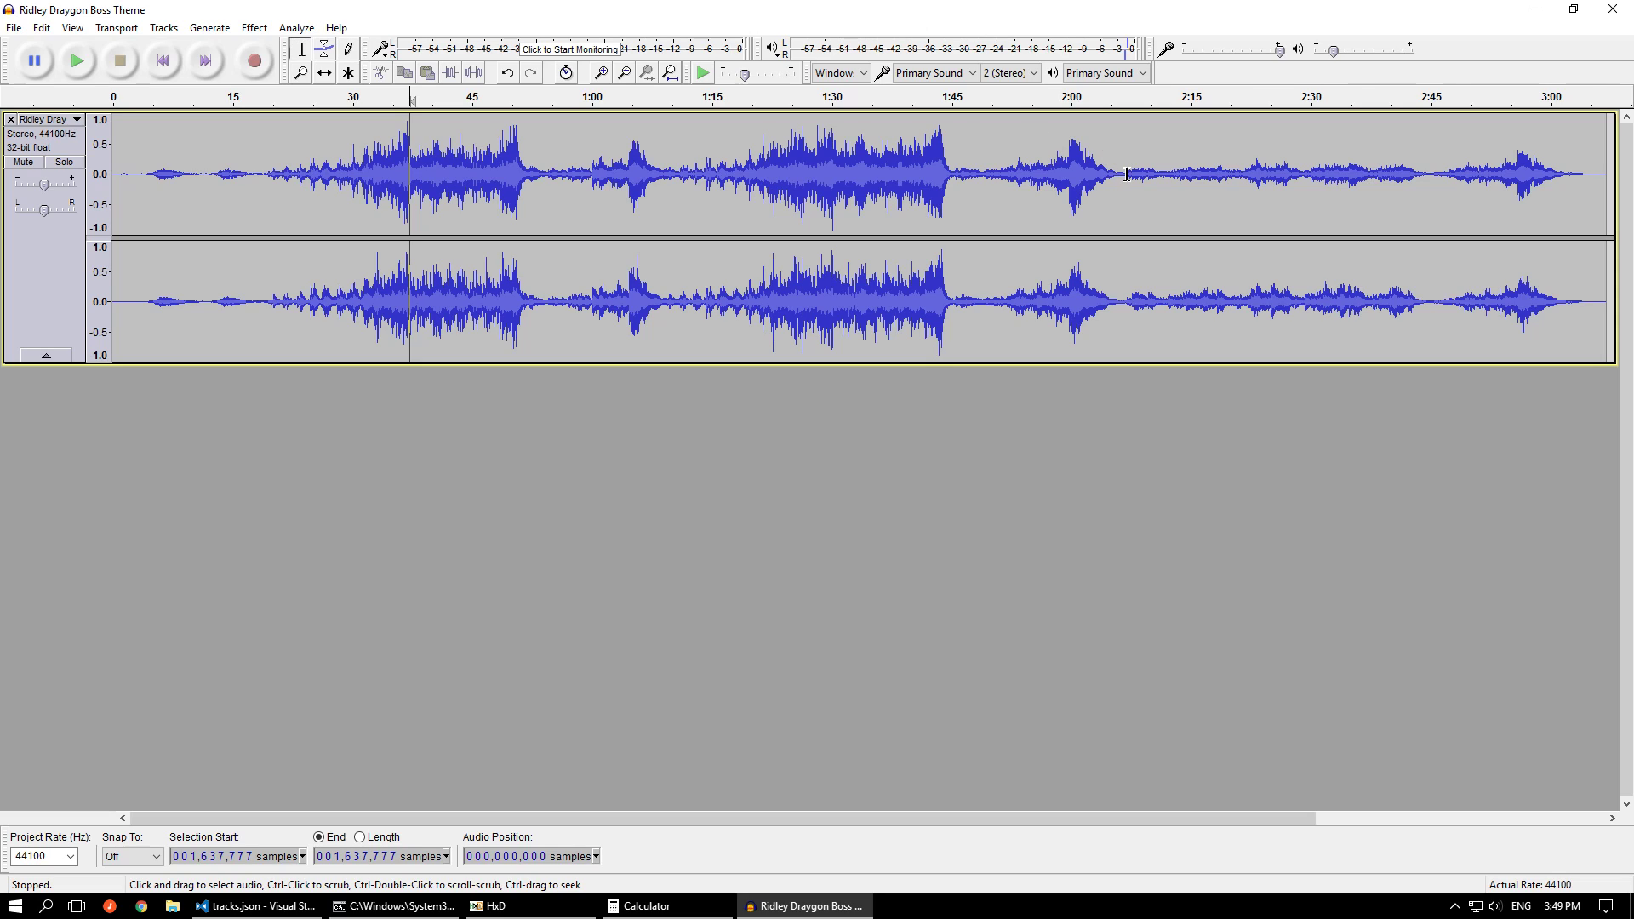
{"action": "key", "text": "shift"}
{"action": "left_click", "coordinate": [280, 176], "text": "shift"}
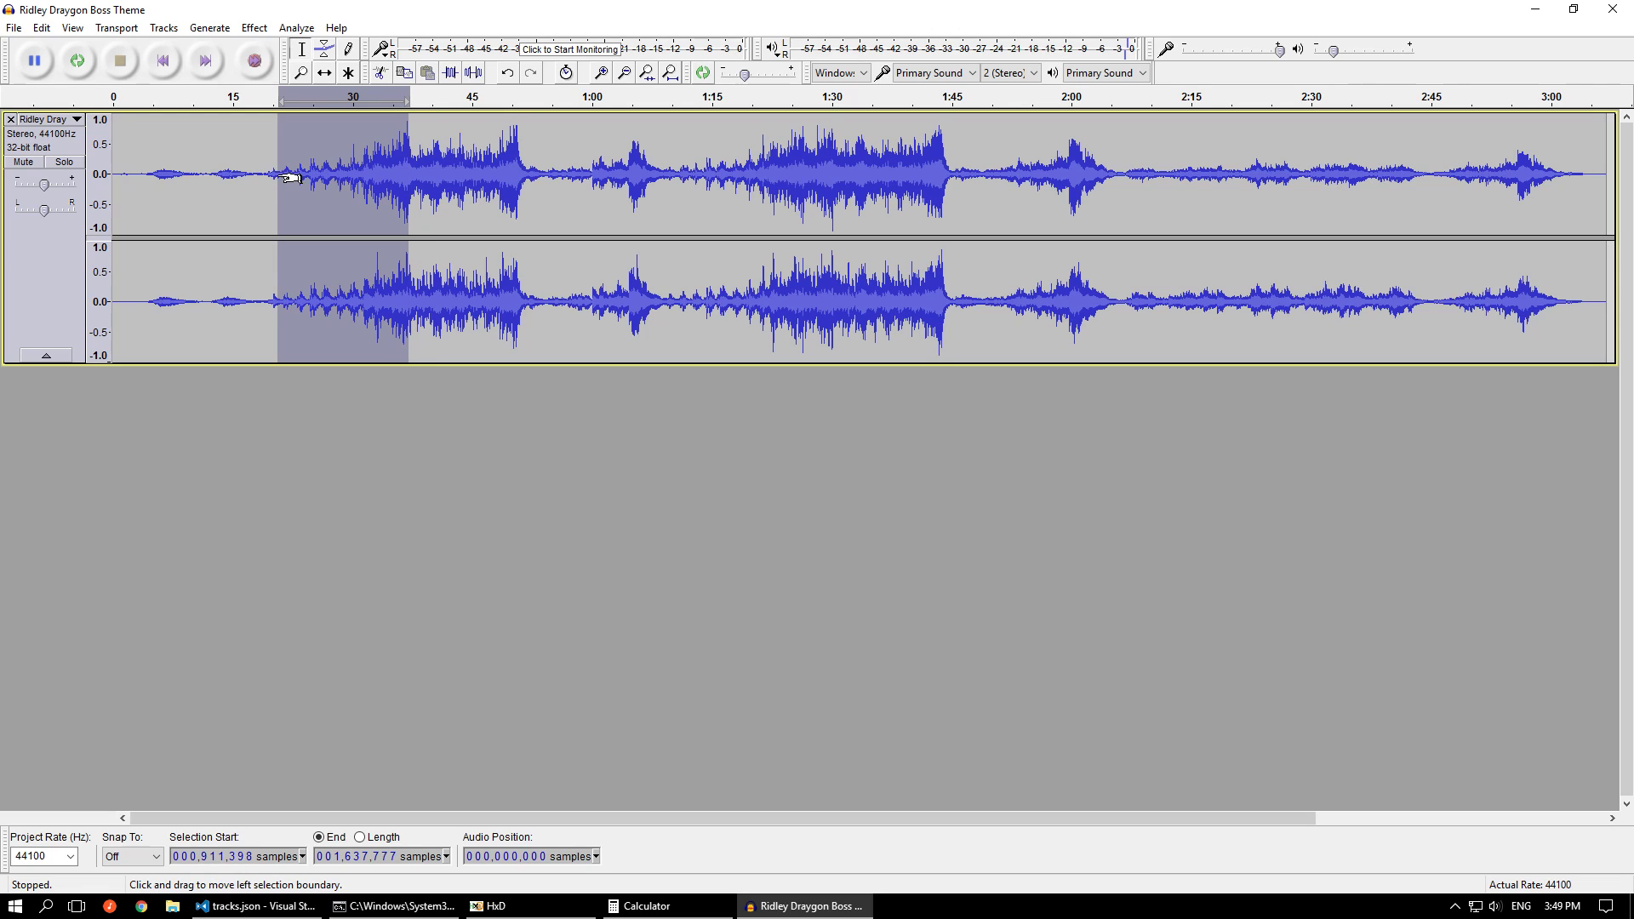
{"action": "left_click", "coordinate": [275, 176], "text": "shift"}
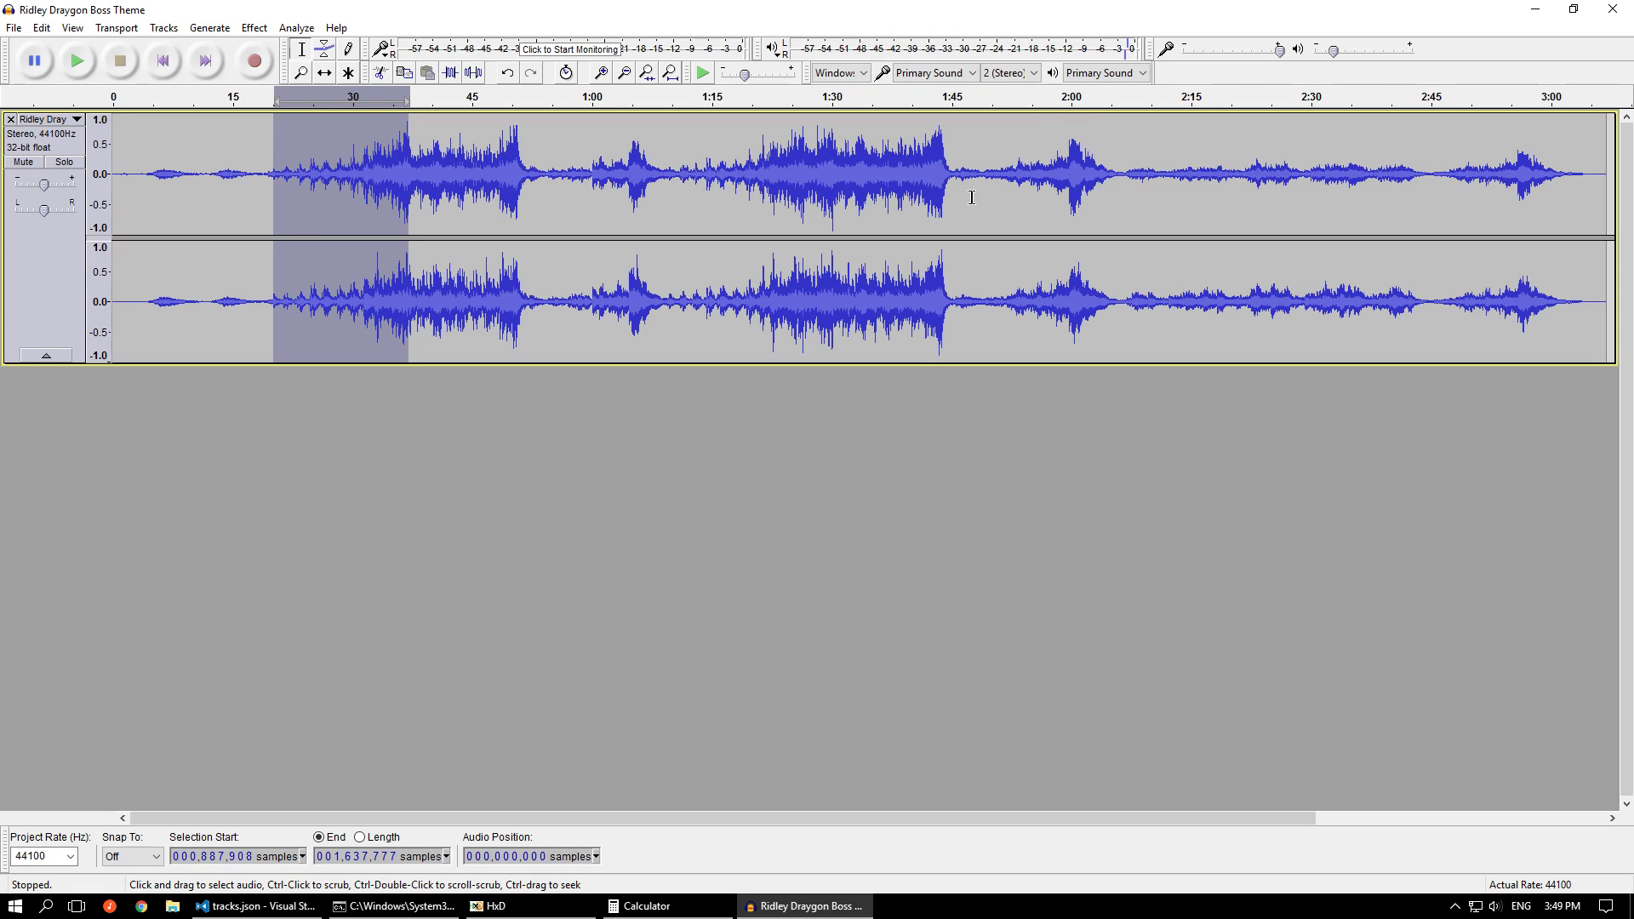
{"action": "left_click", "coordinate": [272, 176]}
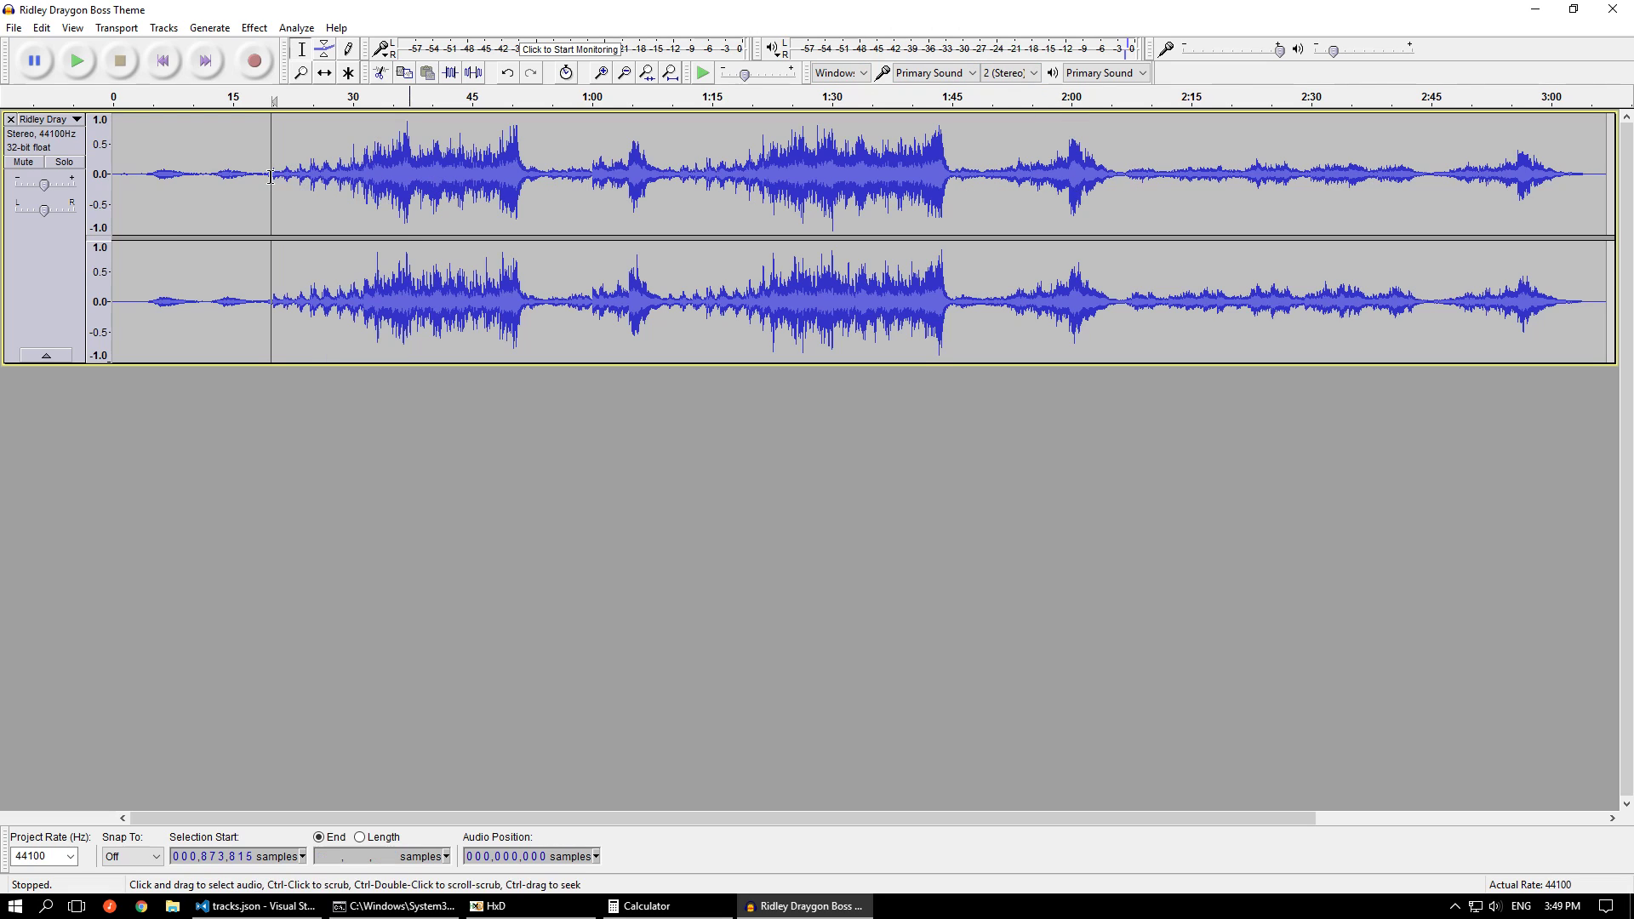
{"action": "left_click", "coordinate": [1121, 176], "text": "shift"}
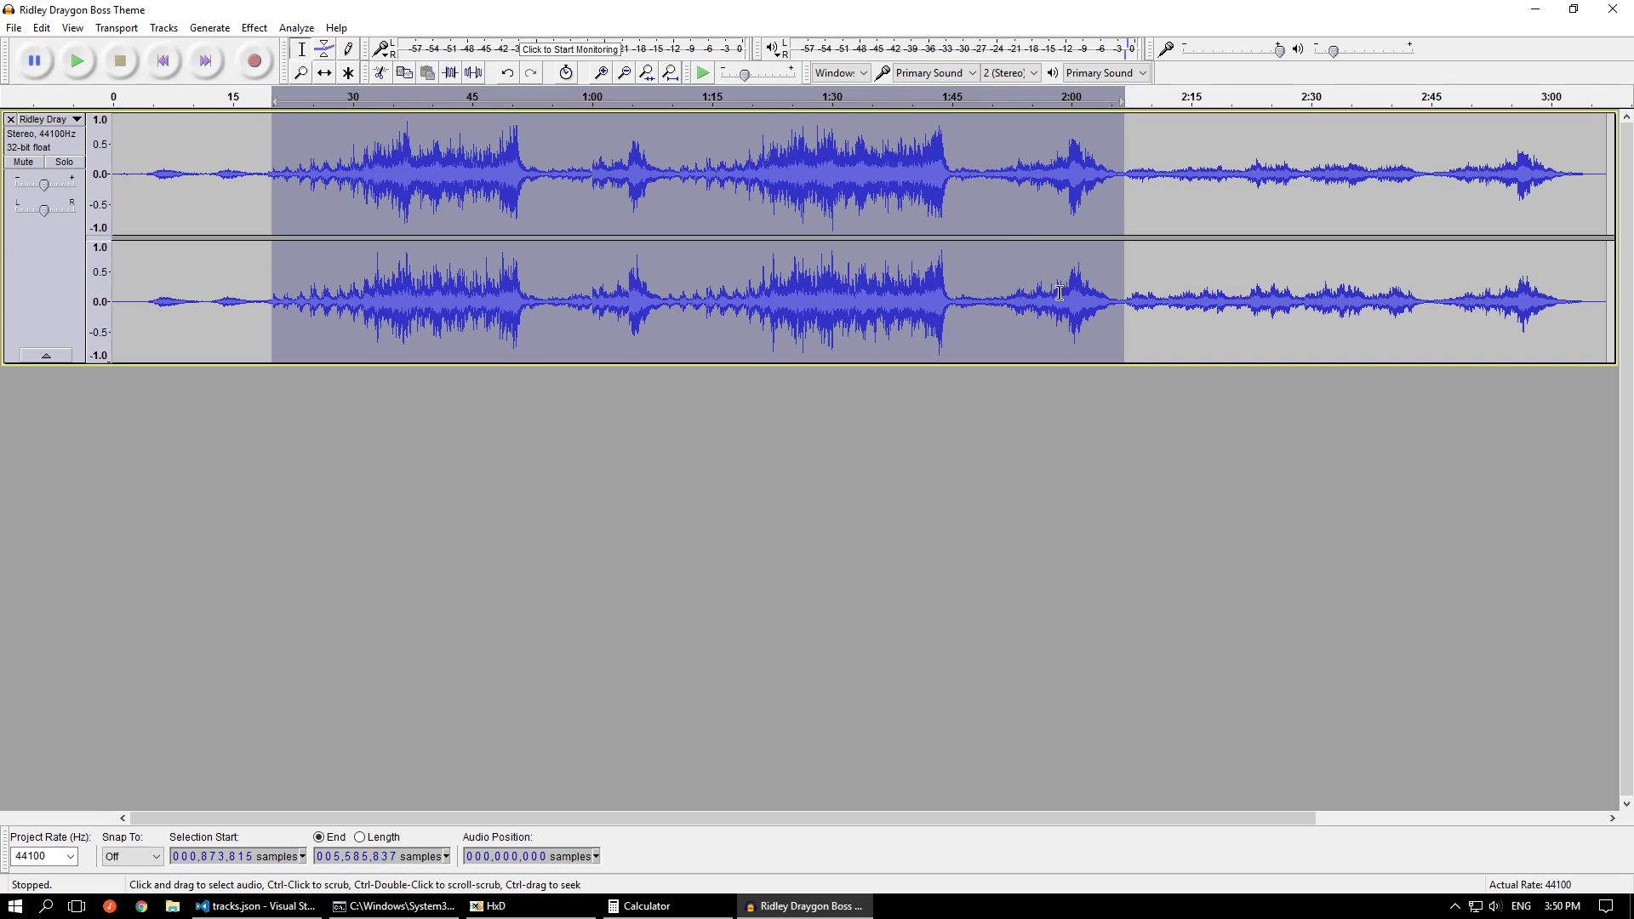
Review track 19's trim and loop values in tracks.json, and select Audacity's audio from the beginning to about sample 1681858
{"action": "left_click", "coordinate": [1535, 9]}
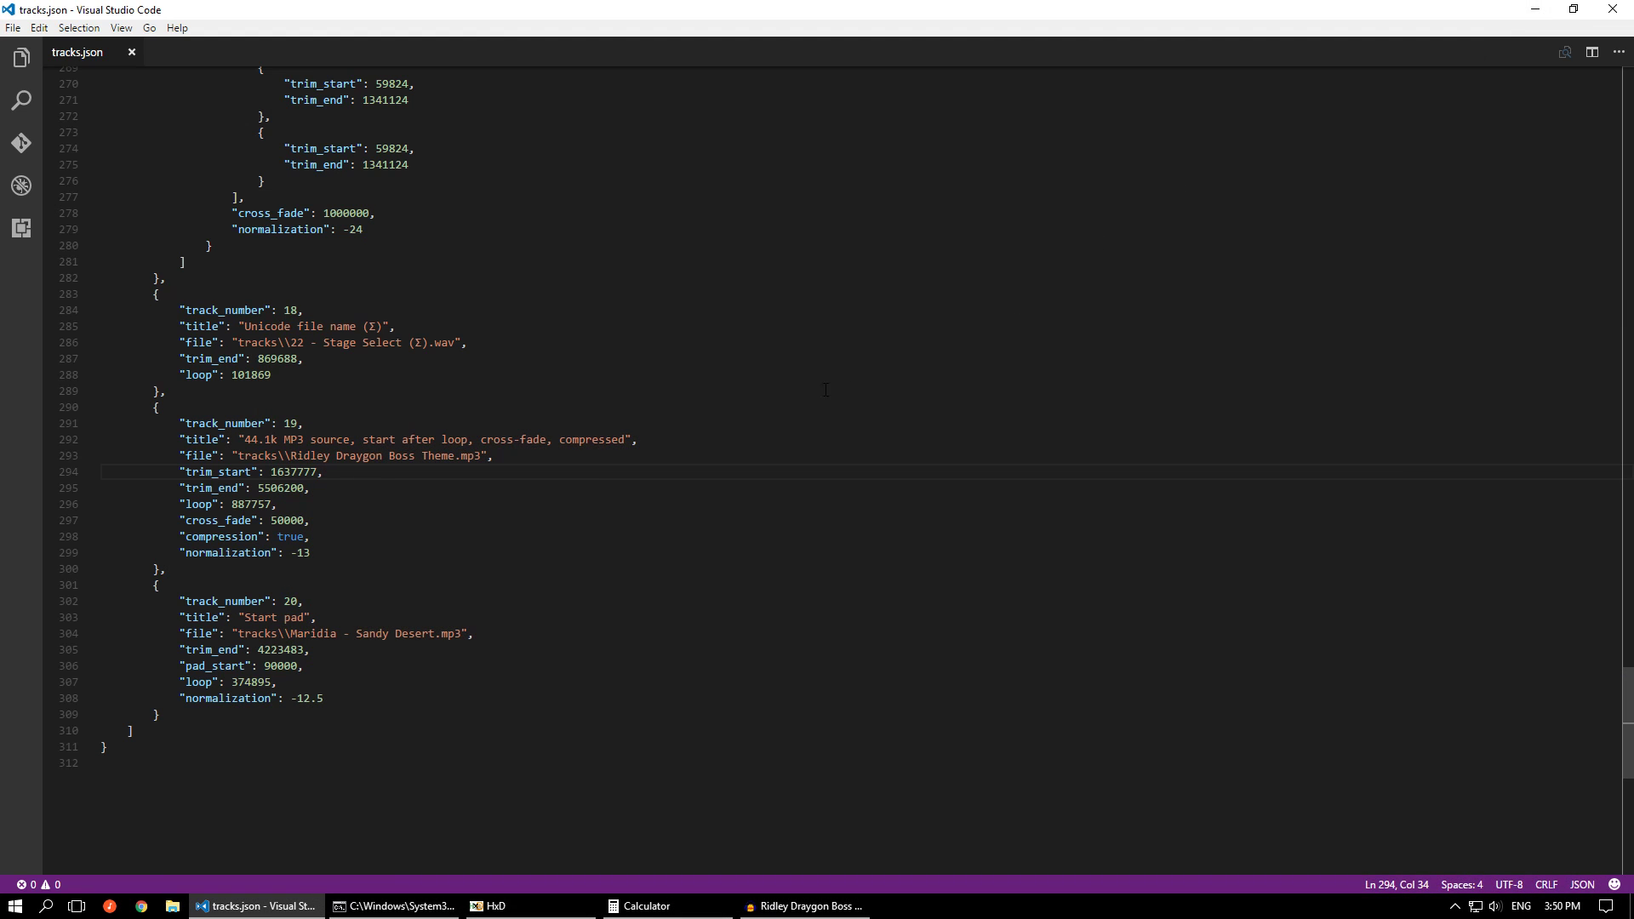
{"action": "mouse_move", "coordinate": [282, 485]}
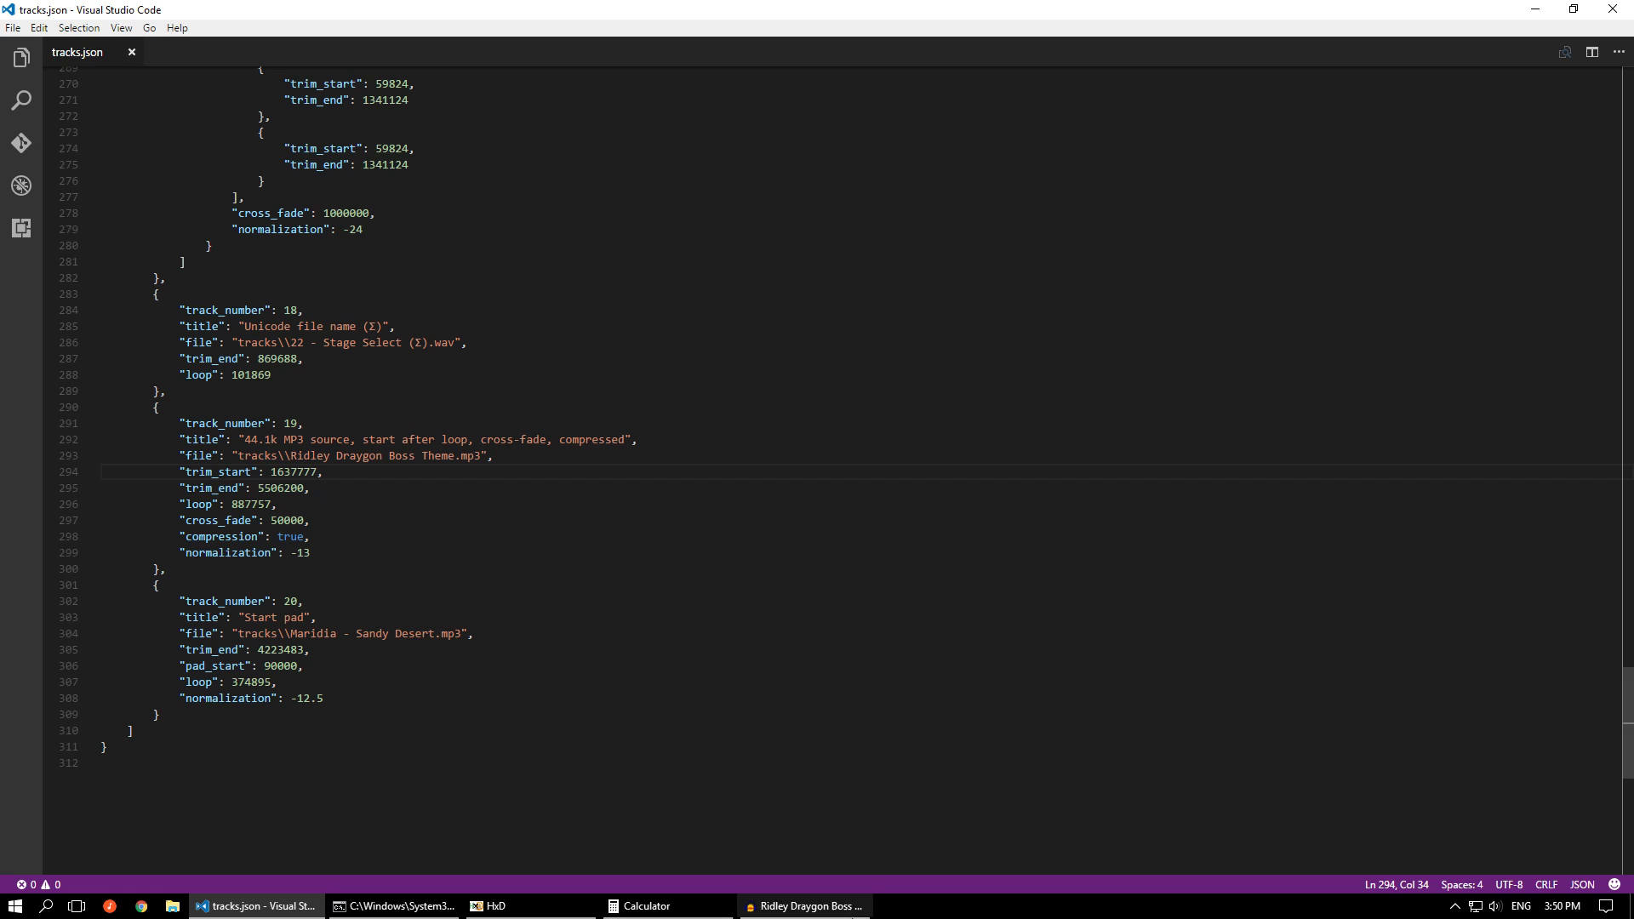
{"action": "left_click", "coordinate": [847, 912]}
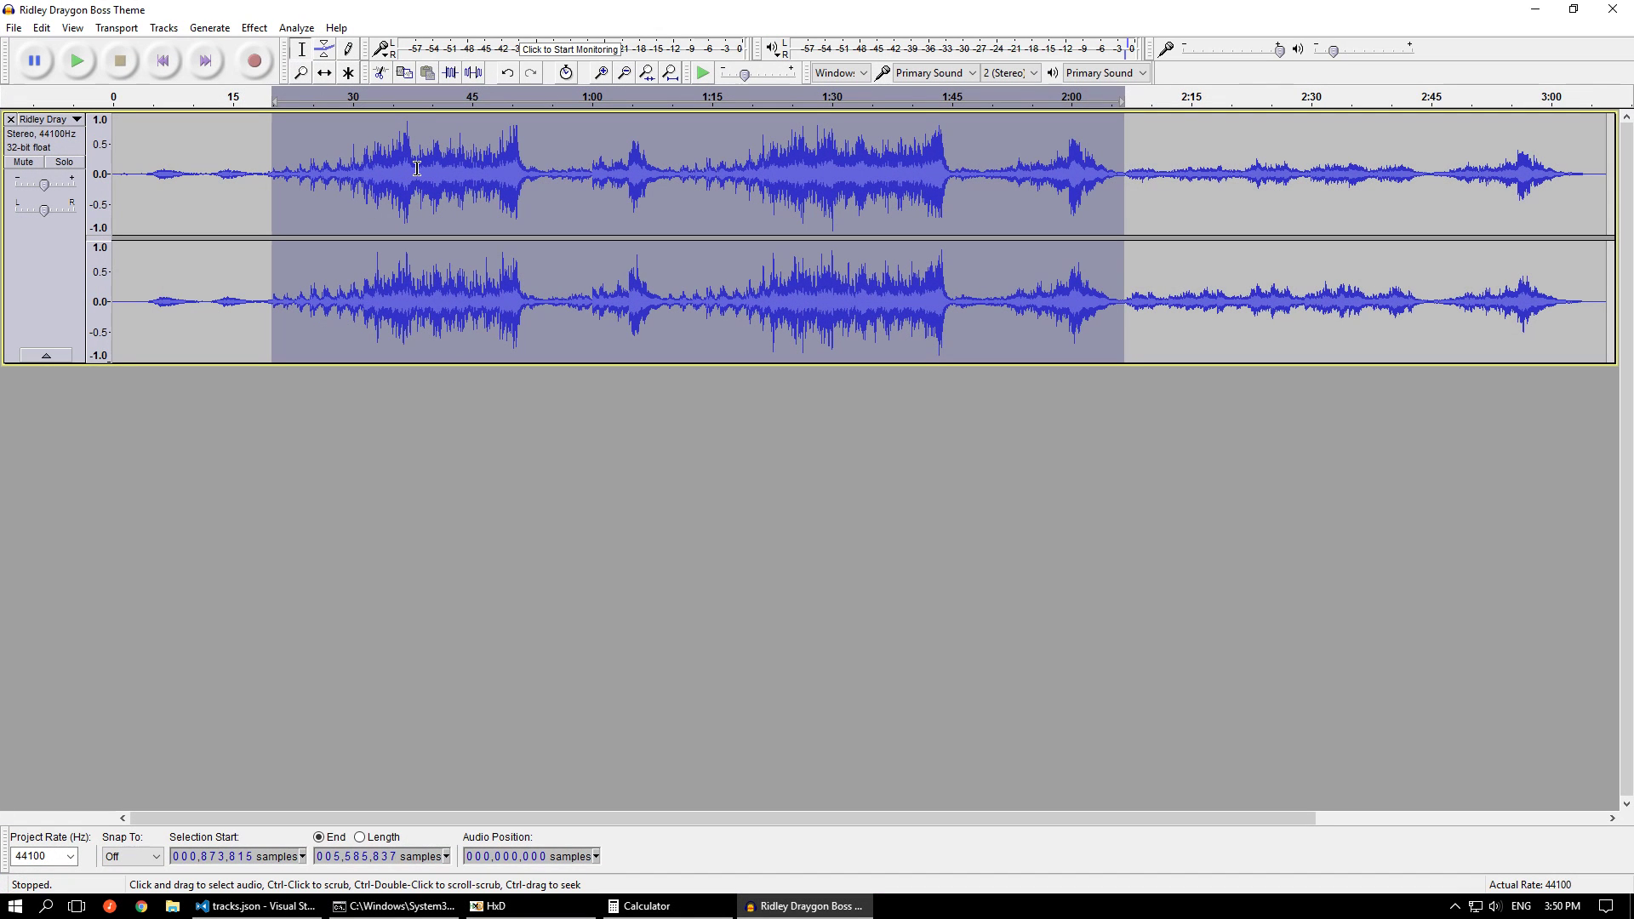
{"action": "left_click_drag", "start_coordinate": [417, 168], "coordinate": [114, 175]}
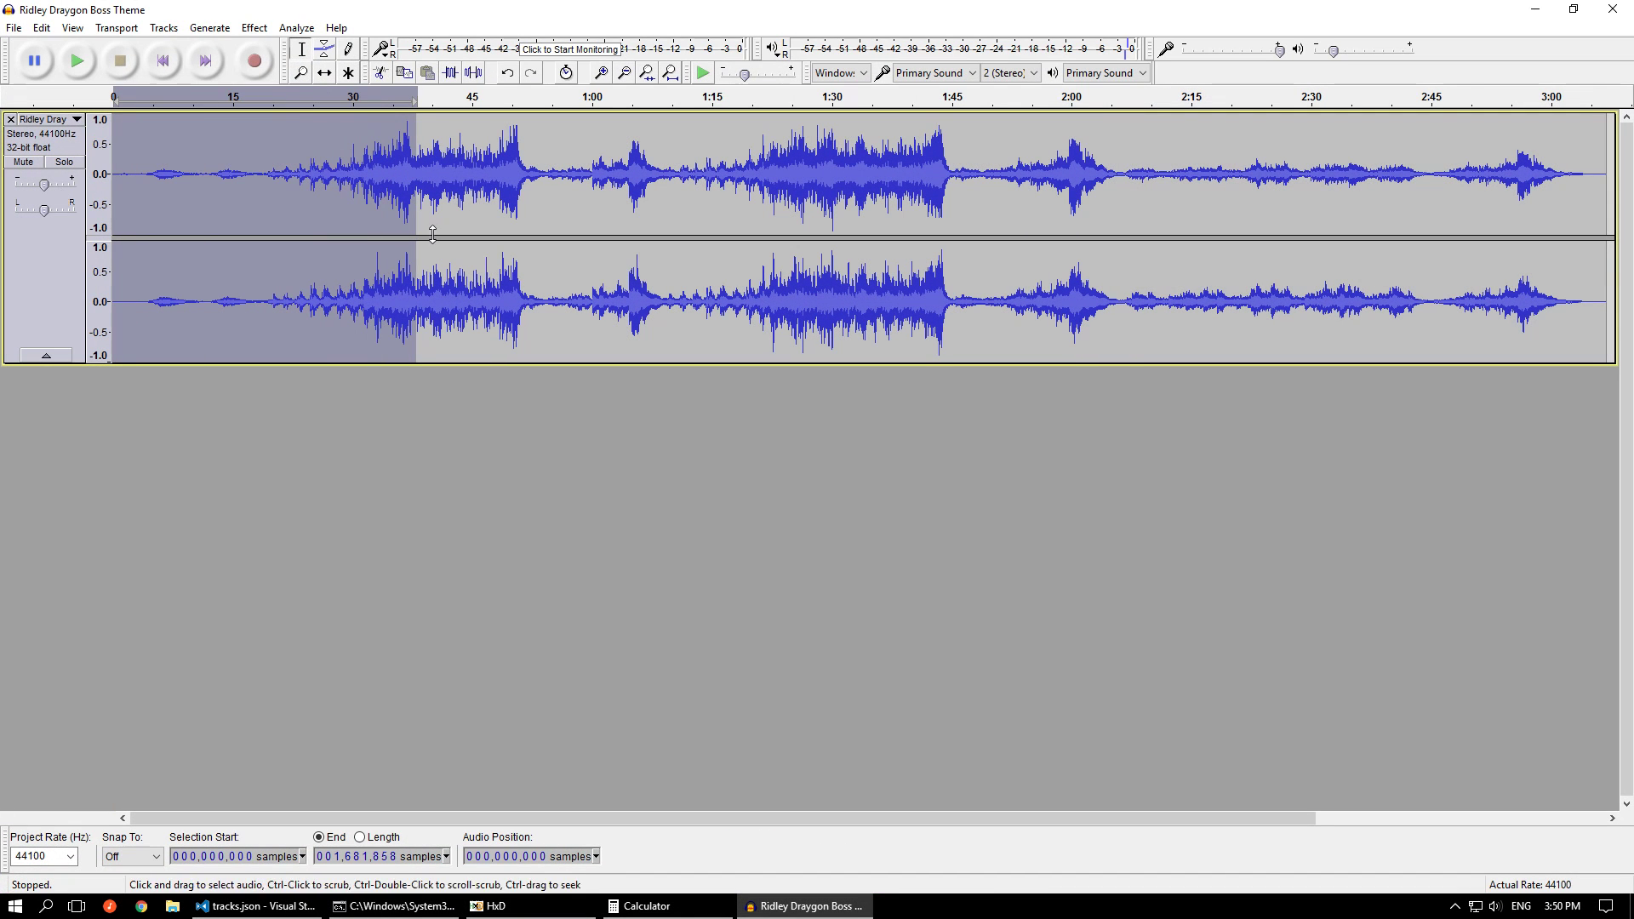
Set both first_track and last_track to 19 in the tracks.json header and save the file
{"action": "left_click", "coordinate": [1535, 9]}
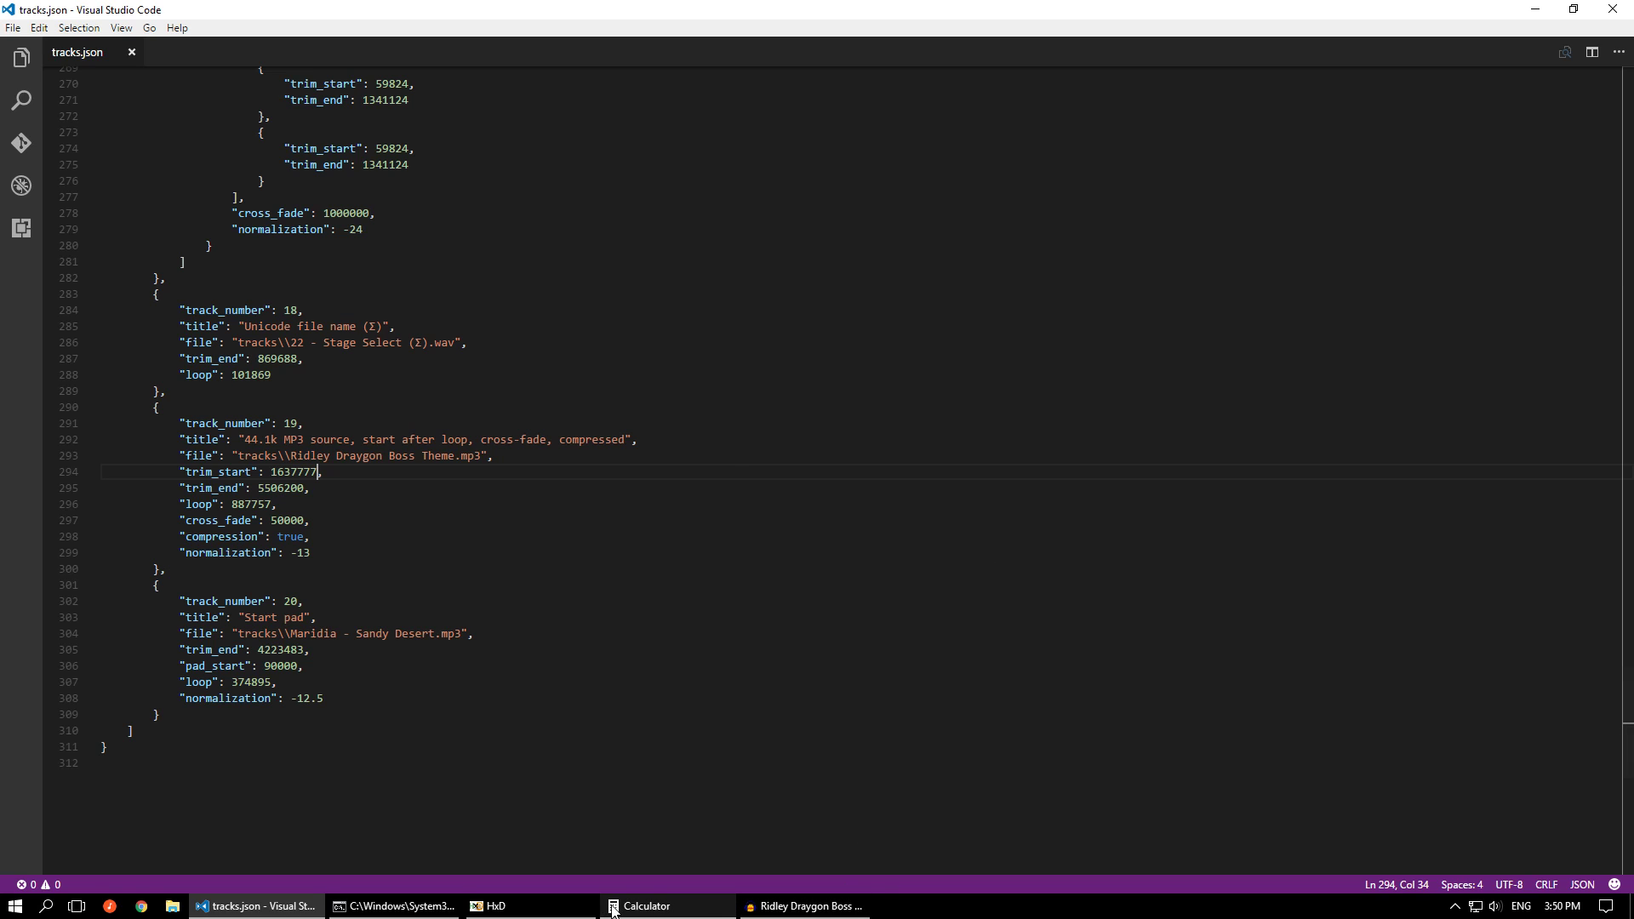
{"action": "left_click_drag", "start_coordinate": [1621, 756], "coordinate": [1621, 153]}
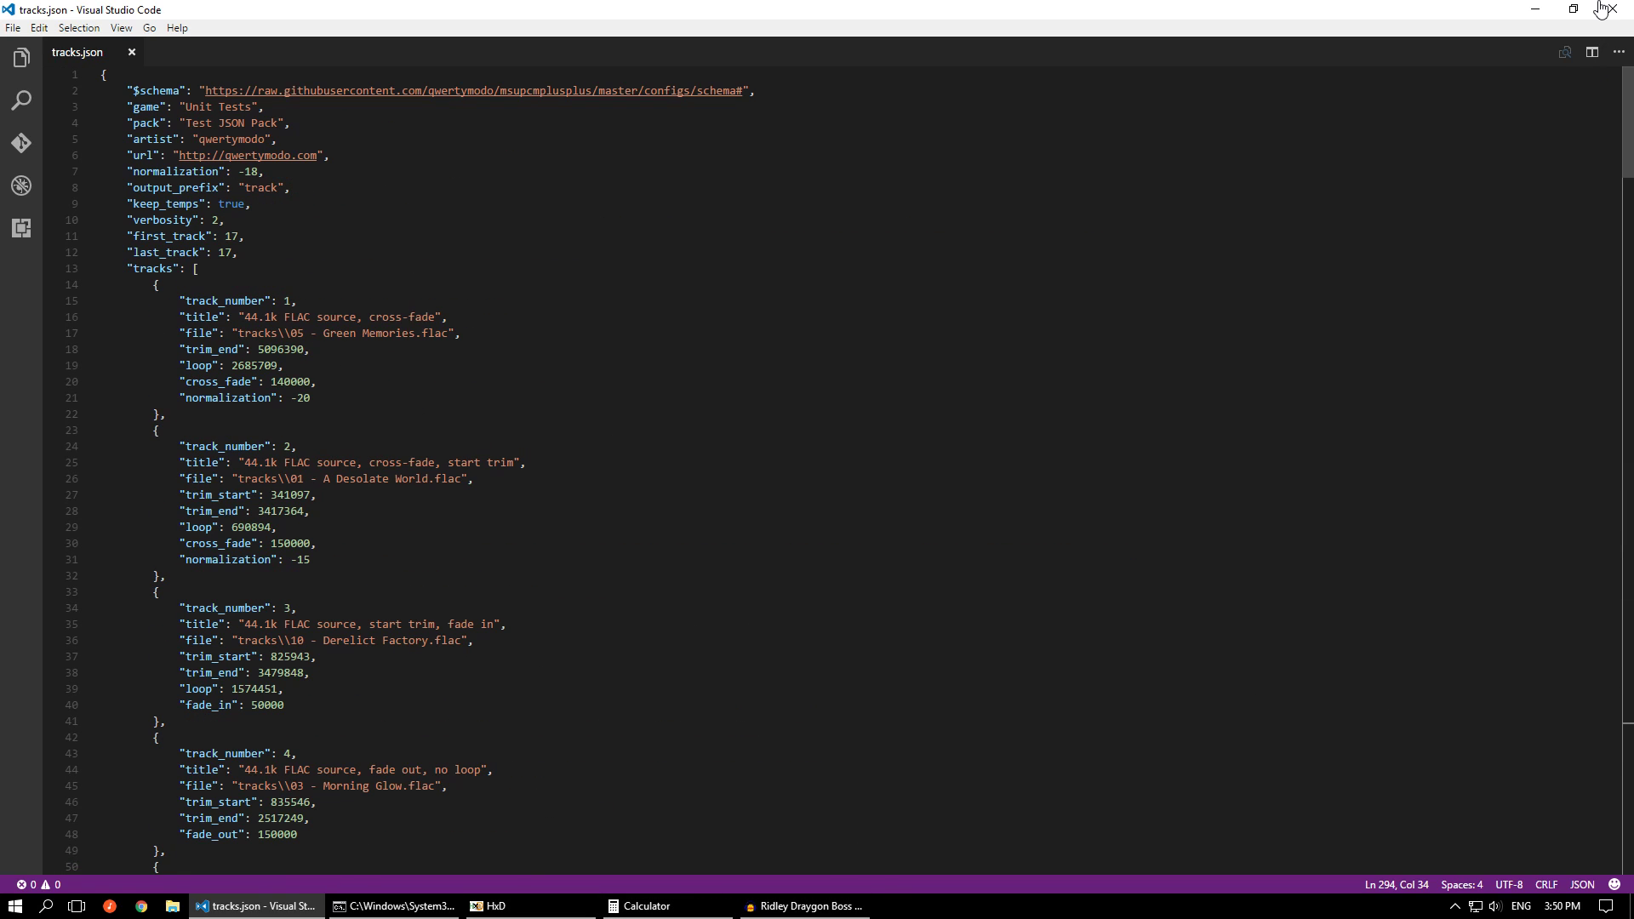
{"action": "left_click", "coordinate": [241, 236]}
{"action": "key", "text": "BackSpace"}
{"action": "type", "text": "9"}
{"action": "key", "text": "Down"}
{"action": "key", "text": "Left"}
{"action": "key", "text": "BackSpace"}
{"action": "type", "text": "9"}
{"action": "key", "text": "ctrl+s"}
Rerun the previous command in the command prompt to rebuild track 19
{"action": "left_click", "coordinate": [412, 907]}
{"action": "key", "text": "Up"}
{"action": "key", "text": "Return"}
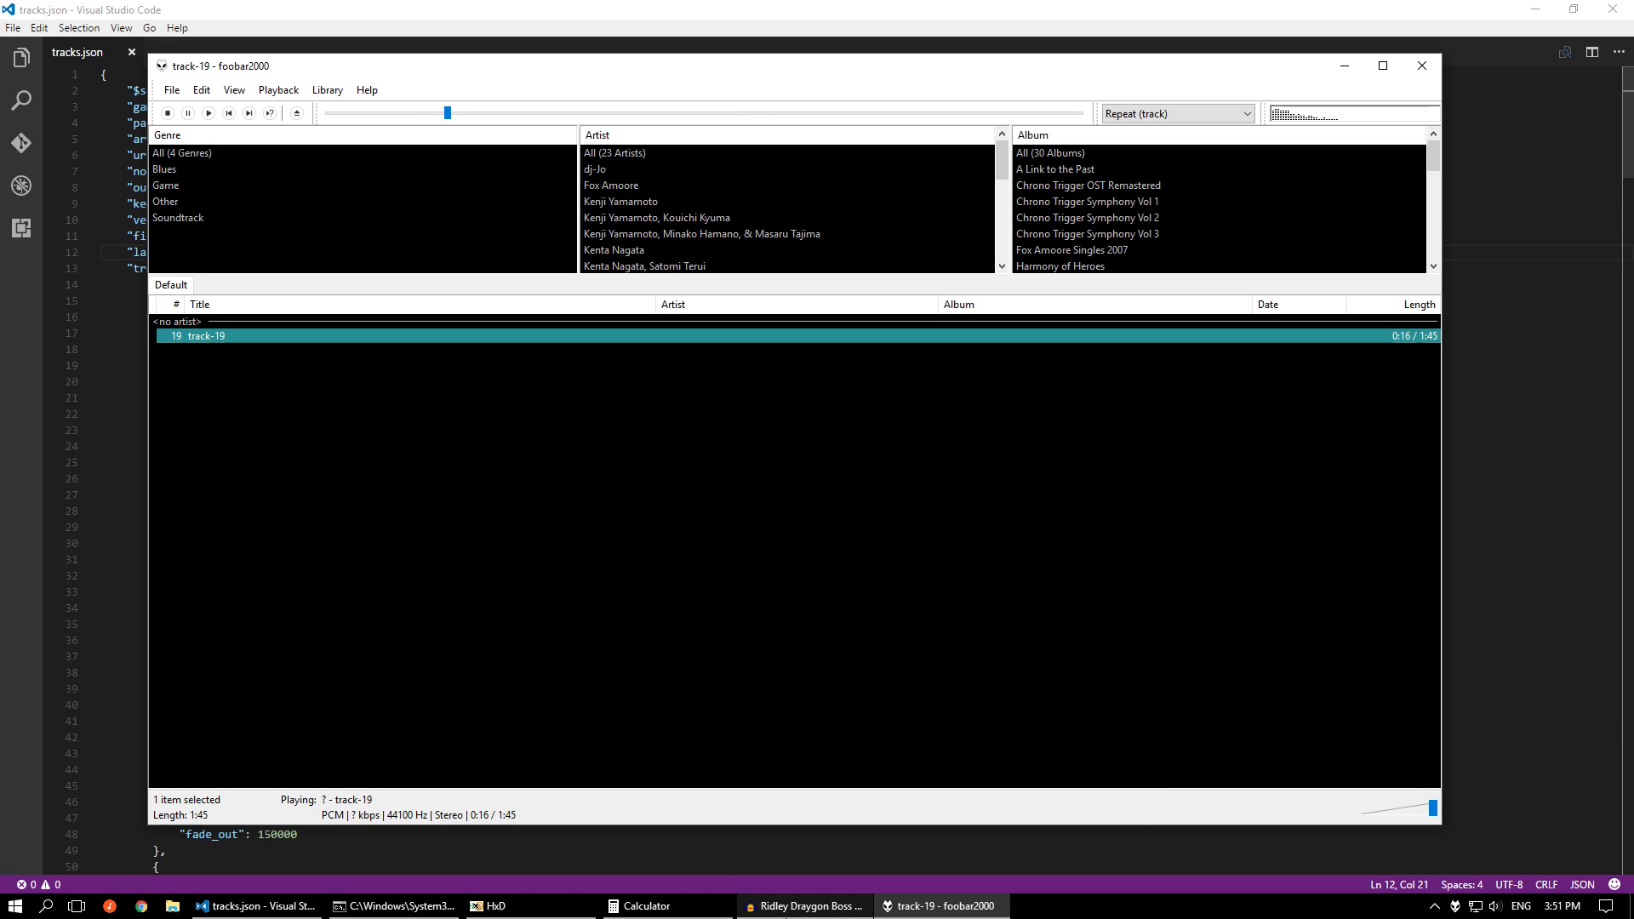
Mark about sample 3640894 in Audacity, and seek foobar2000's playback of track-19 to near the end to hear the loop
{"action": "left_click", "coordinate": [787, 907]}
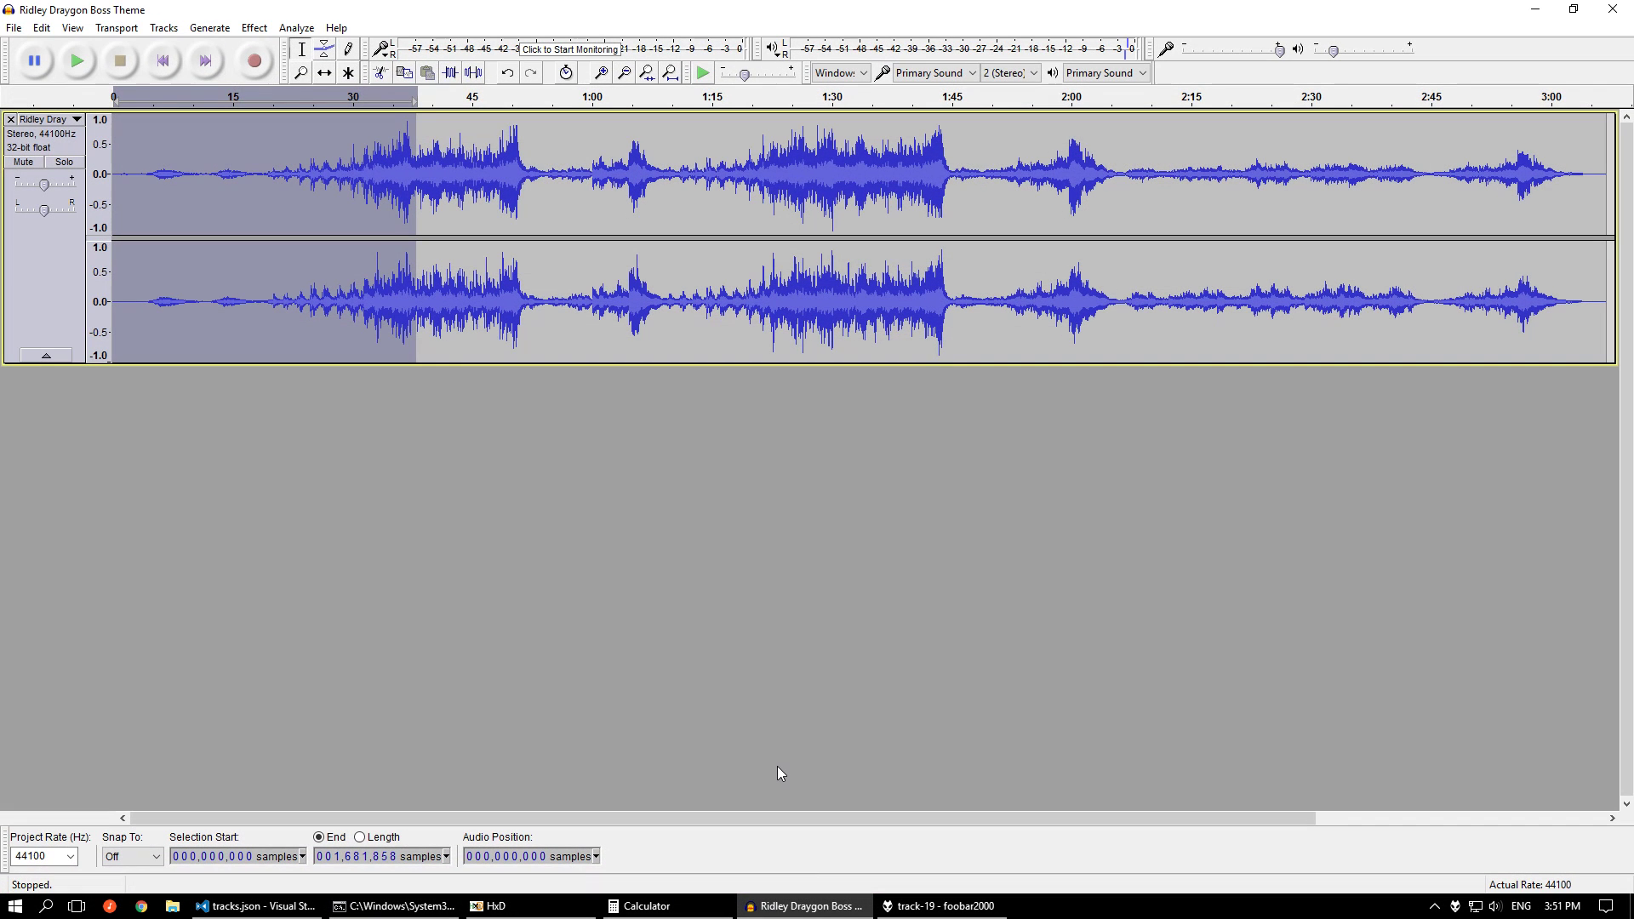
{"action": "left_click", "coordinate": [771, 299]}
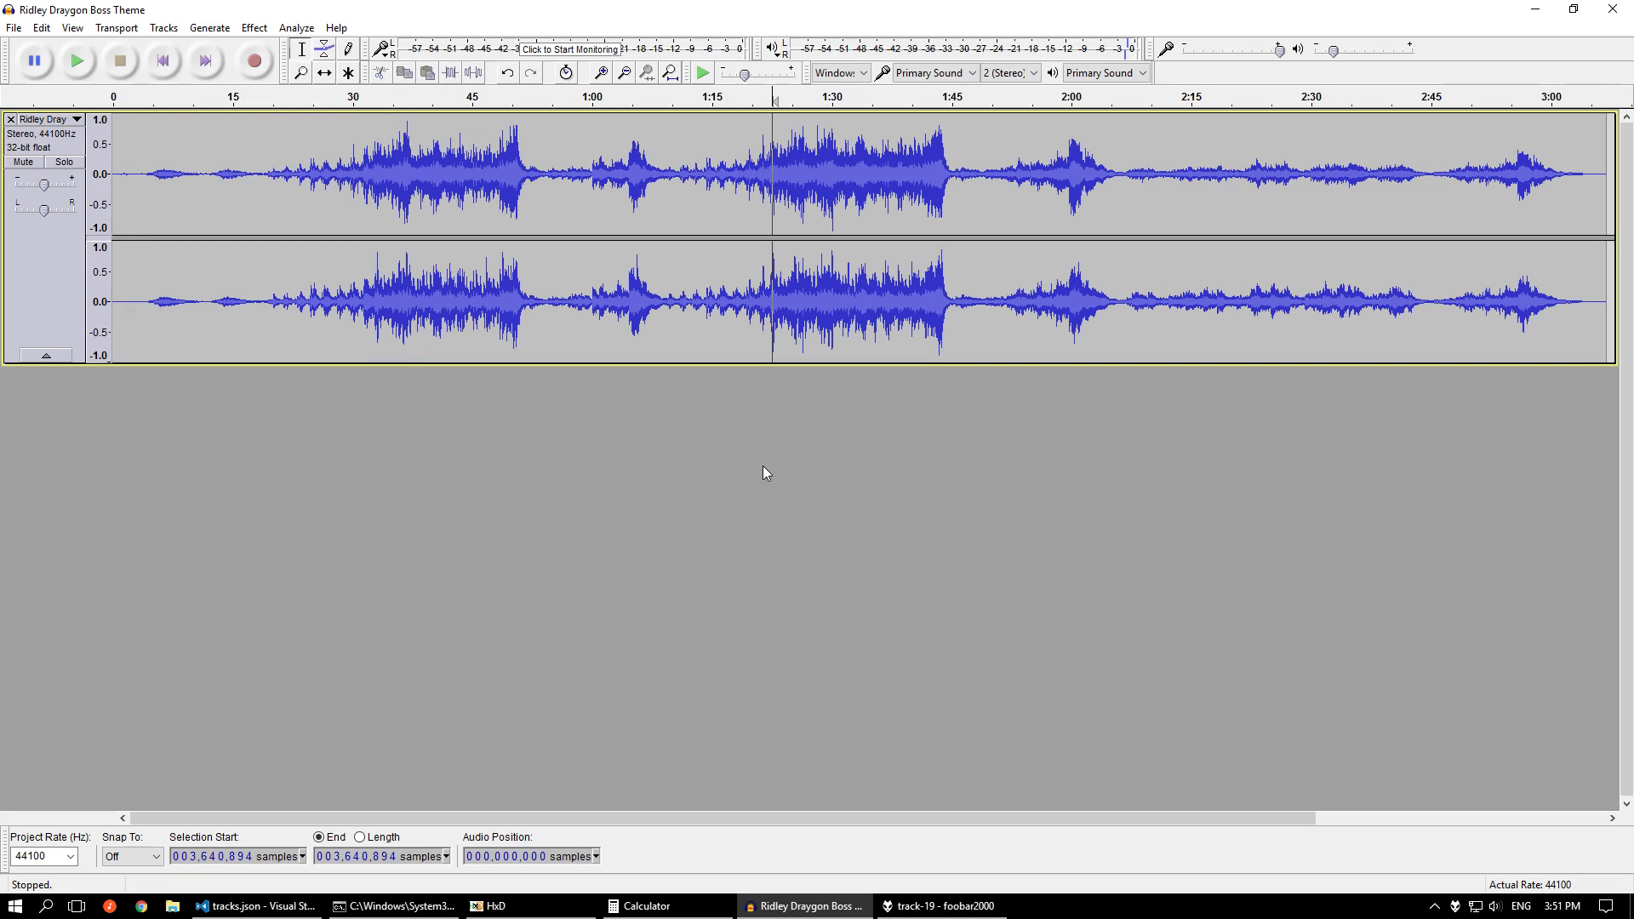
{"action": "left_click", "coordinate": [934, 908]}
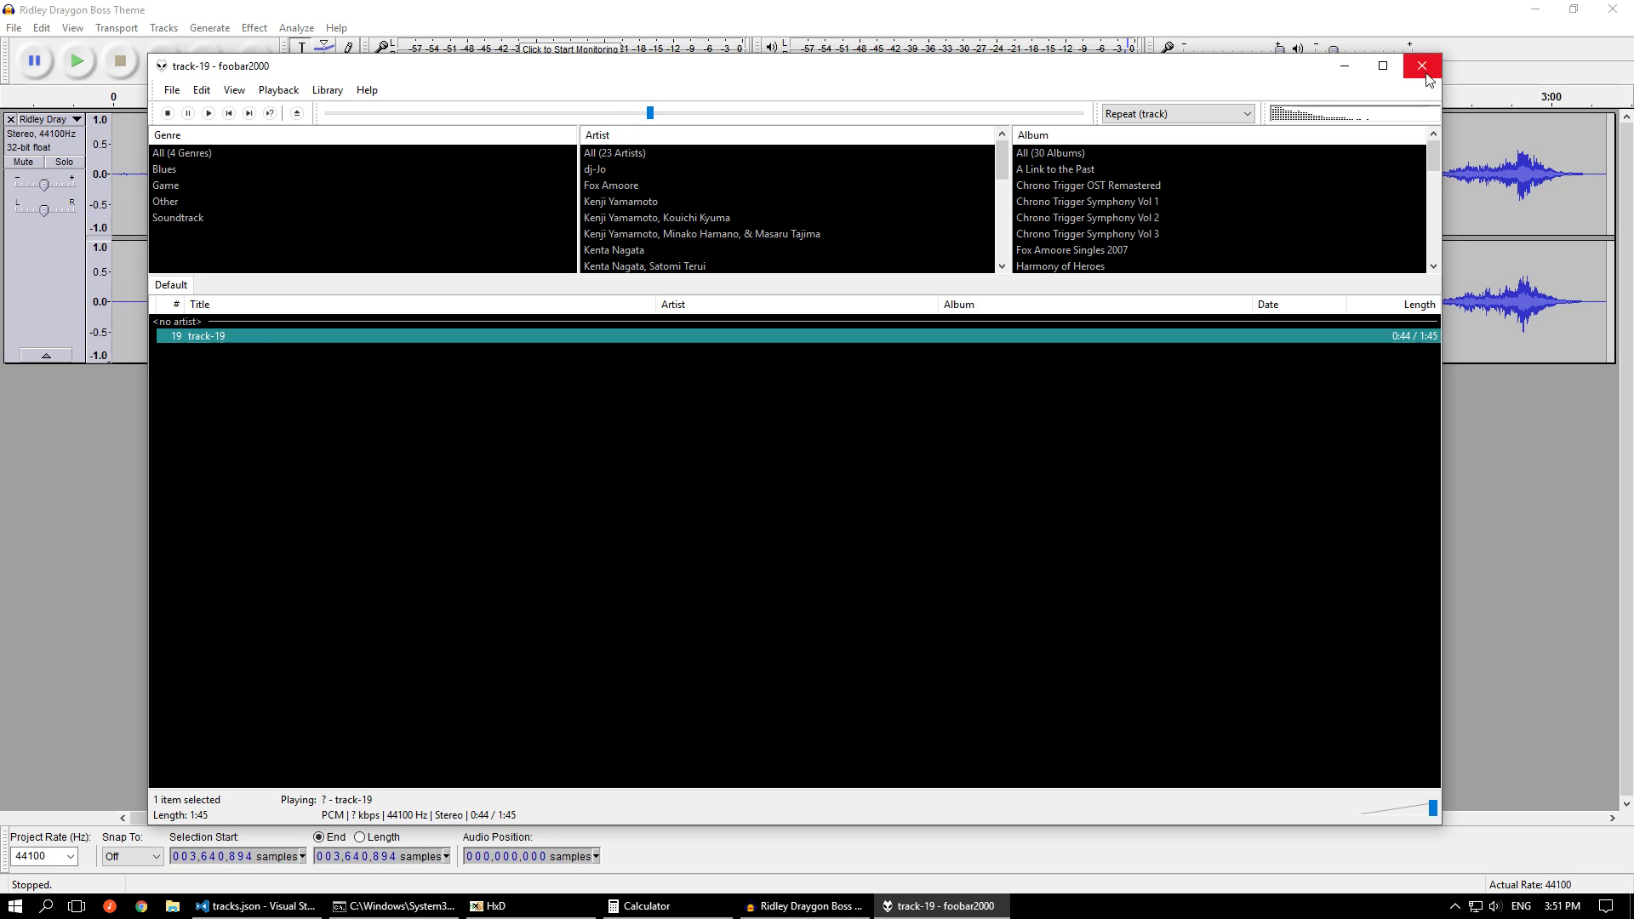
{"action": "left_click", "coordinate": [1040, 113]}
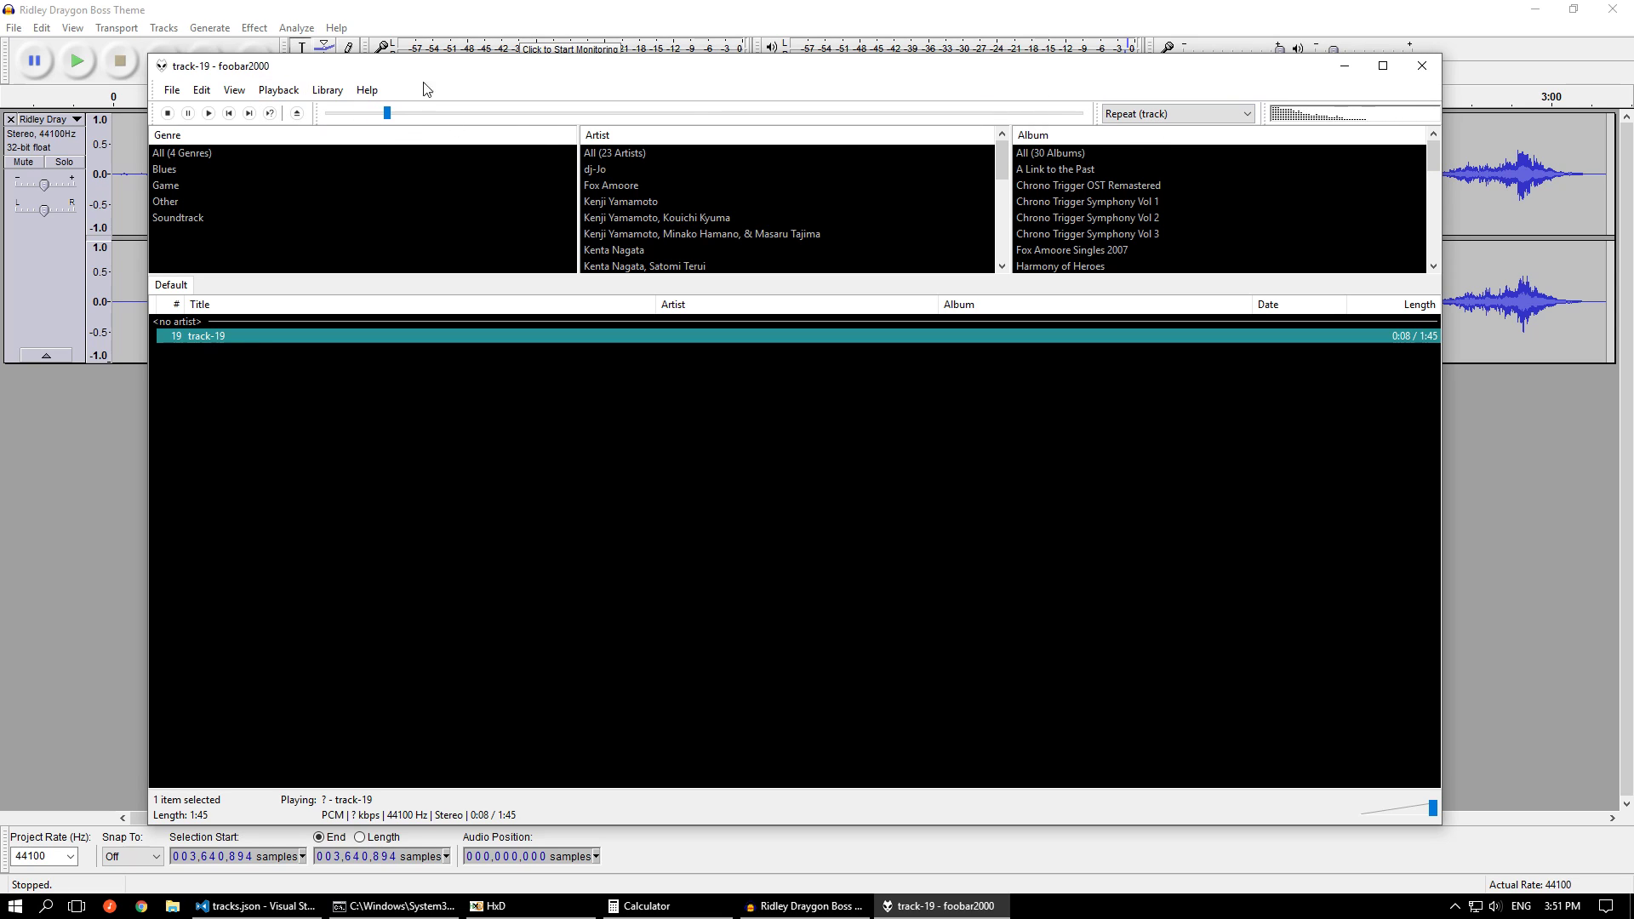
Pause track-19 to view foobar2000's playback order options, and play it again from near the end
{"action": "left_click", "coordinate": [188, 114]}
{"action": "left_click", "coordinate": [281, 92]}
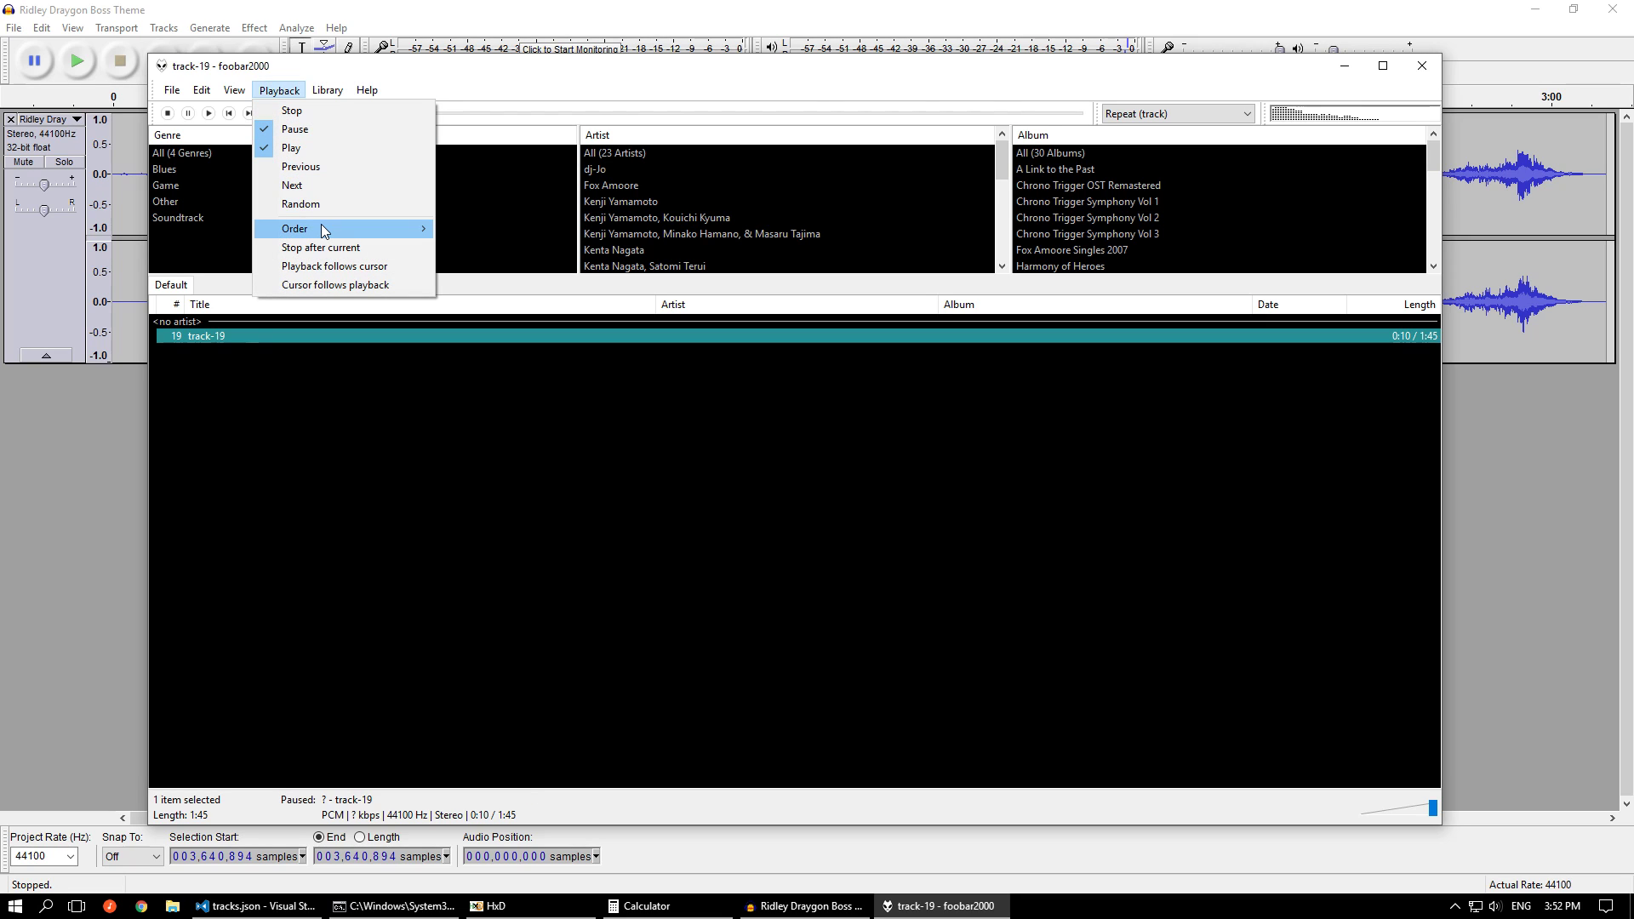
{"action": "mouse_move", "coordinate": [320, 224]}
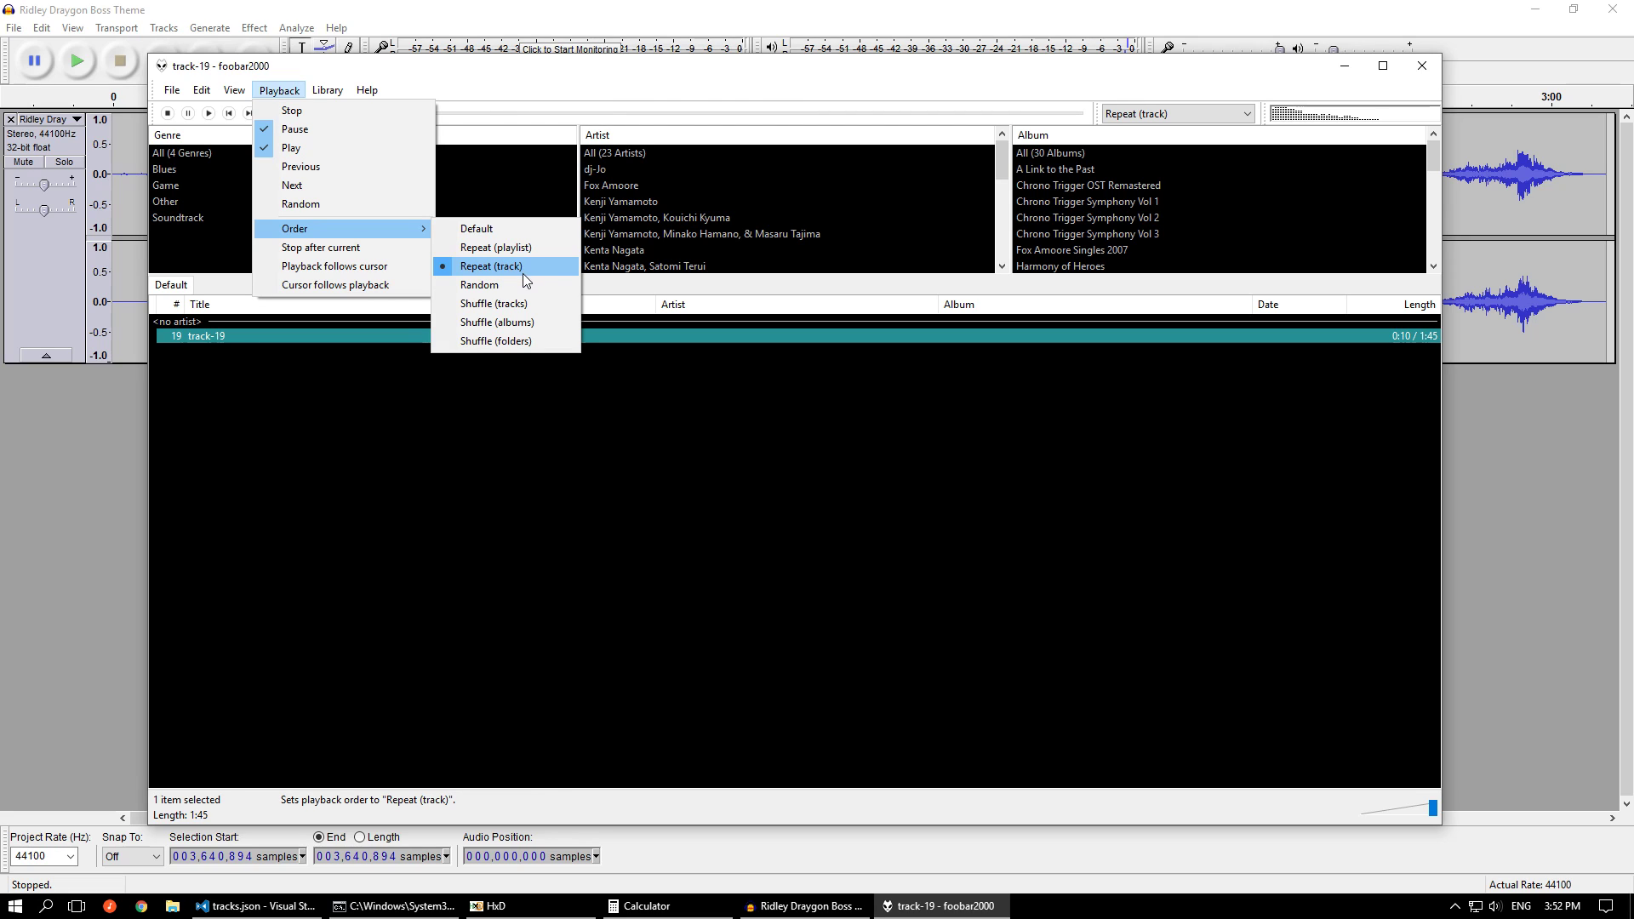
{"action": "left_click", "coordinate": [655, 89]}
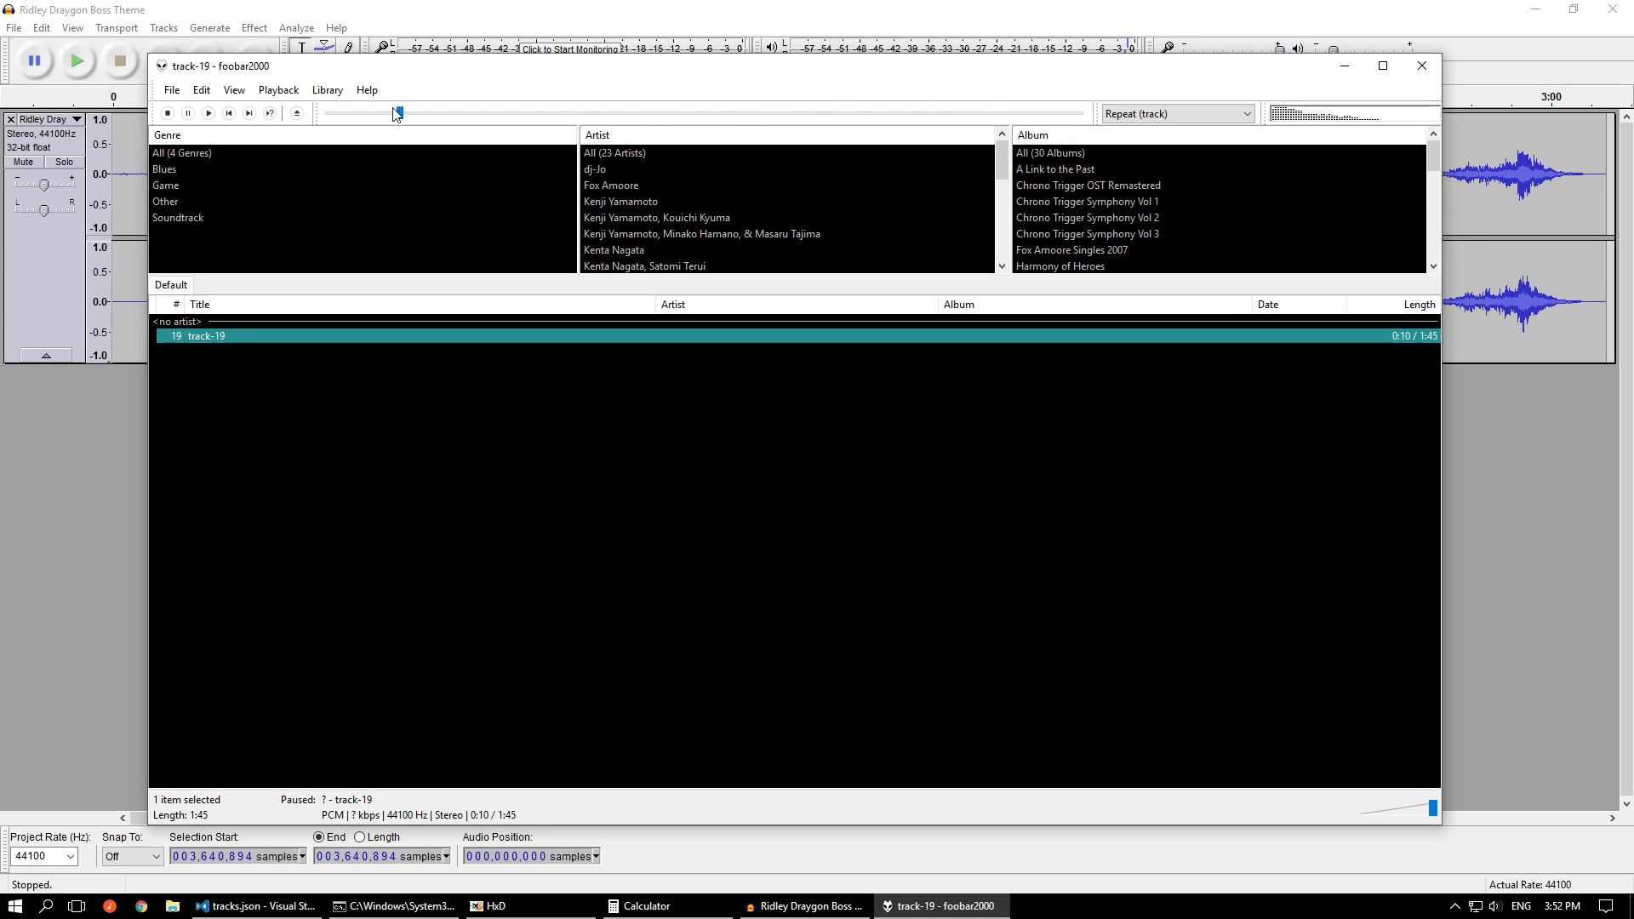
{"action": "left_click", "coordinate": [248, 113]}
{"action": "left_click", "coordinate": [1068, 114]}
Close foobar2000, and close Audacity without saving the project changes
{"action": "left_click", "coordinate": [1421, 65]}
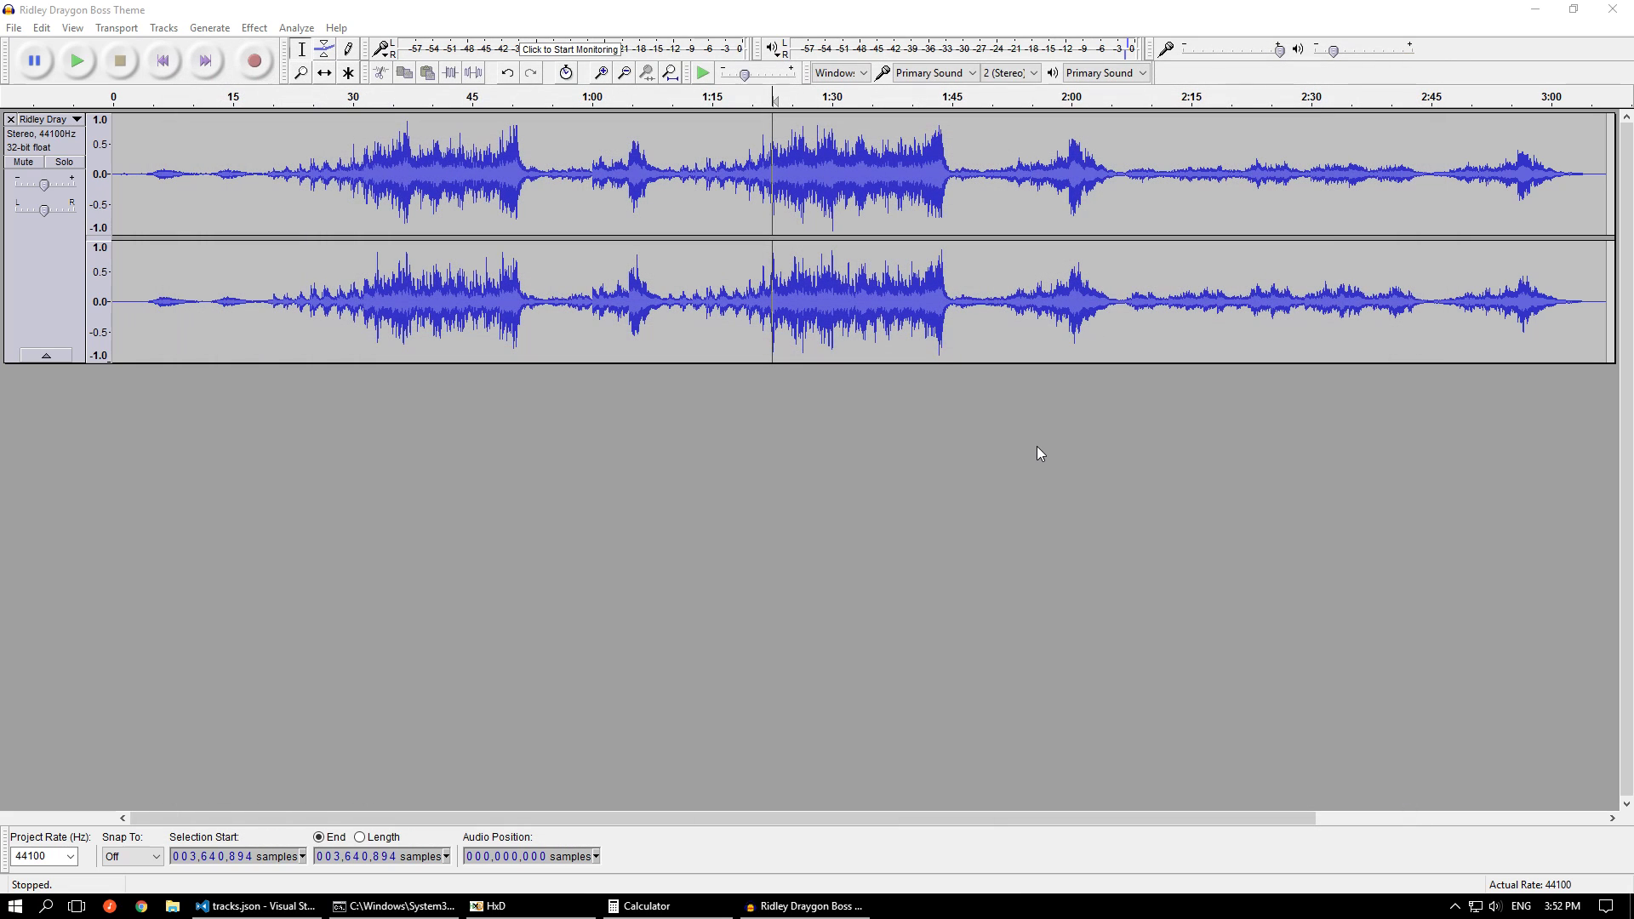
{"action": "left_click", "coordinate": [1612, 9]}
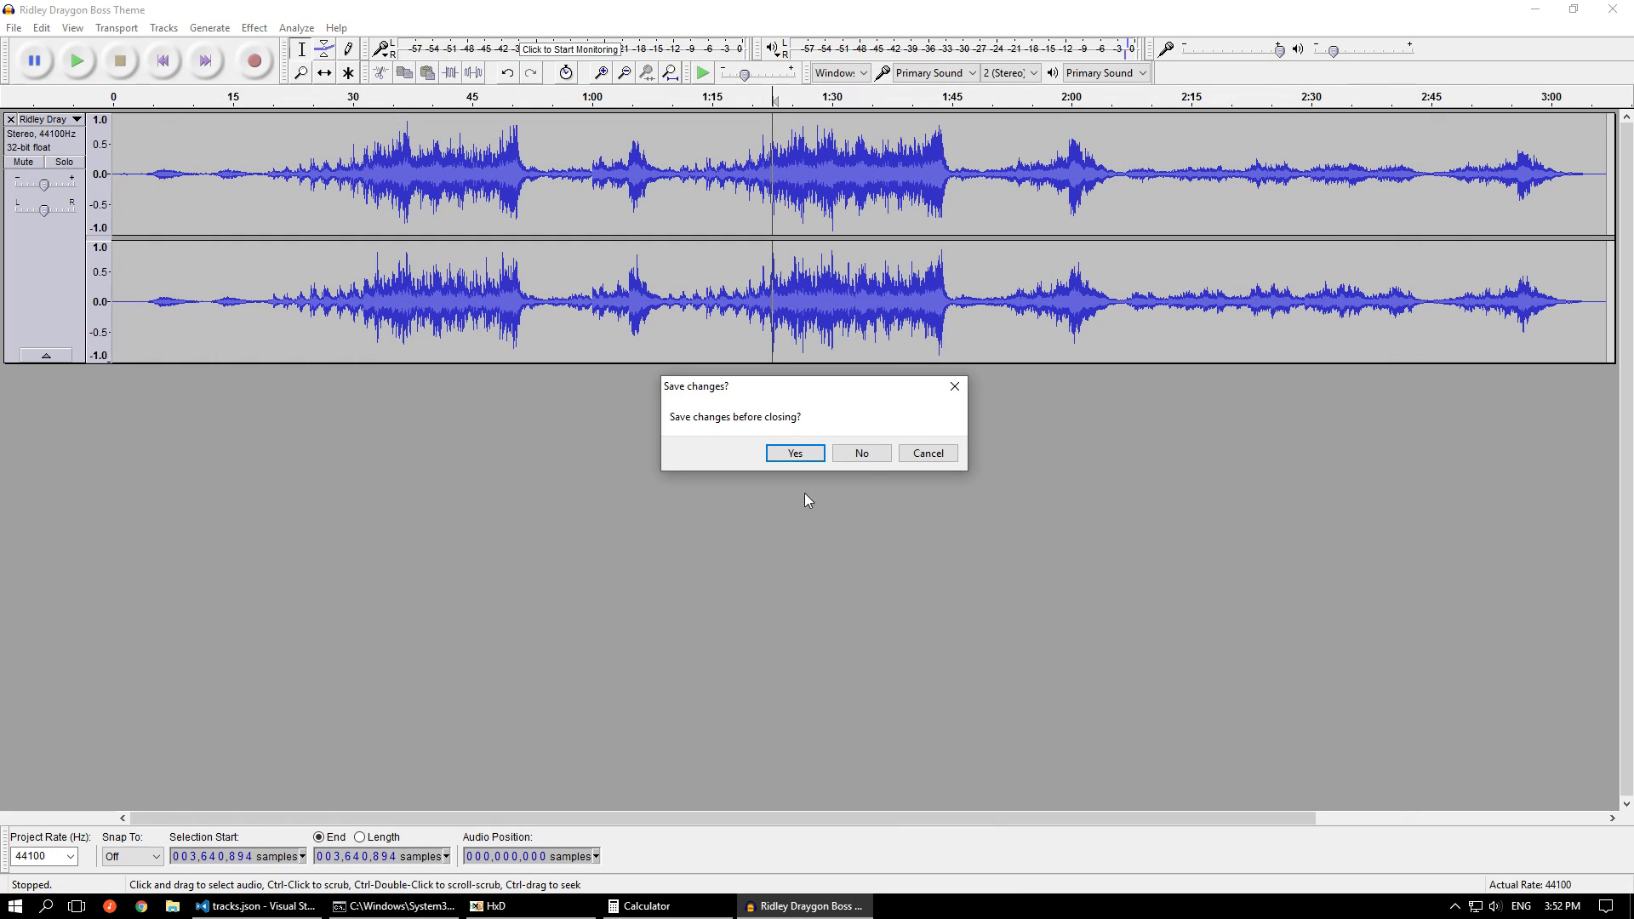
{"action": "left_click", "coordinate": [861, 453]}
Go to the track 20 "Start pad" entry at the end of tracks.json
{"action": "left_click", "coordinate": [1114, 500]}
{"action": "scroll", "coordinate": [1115, 500], "scroll_direction": "down", "scroll_amount": 10}
{"action": "left_click_drag", "start_coordinate": [1628, 254], "coordinate": [1629, 792]}
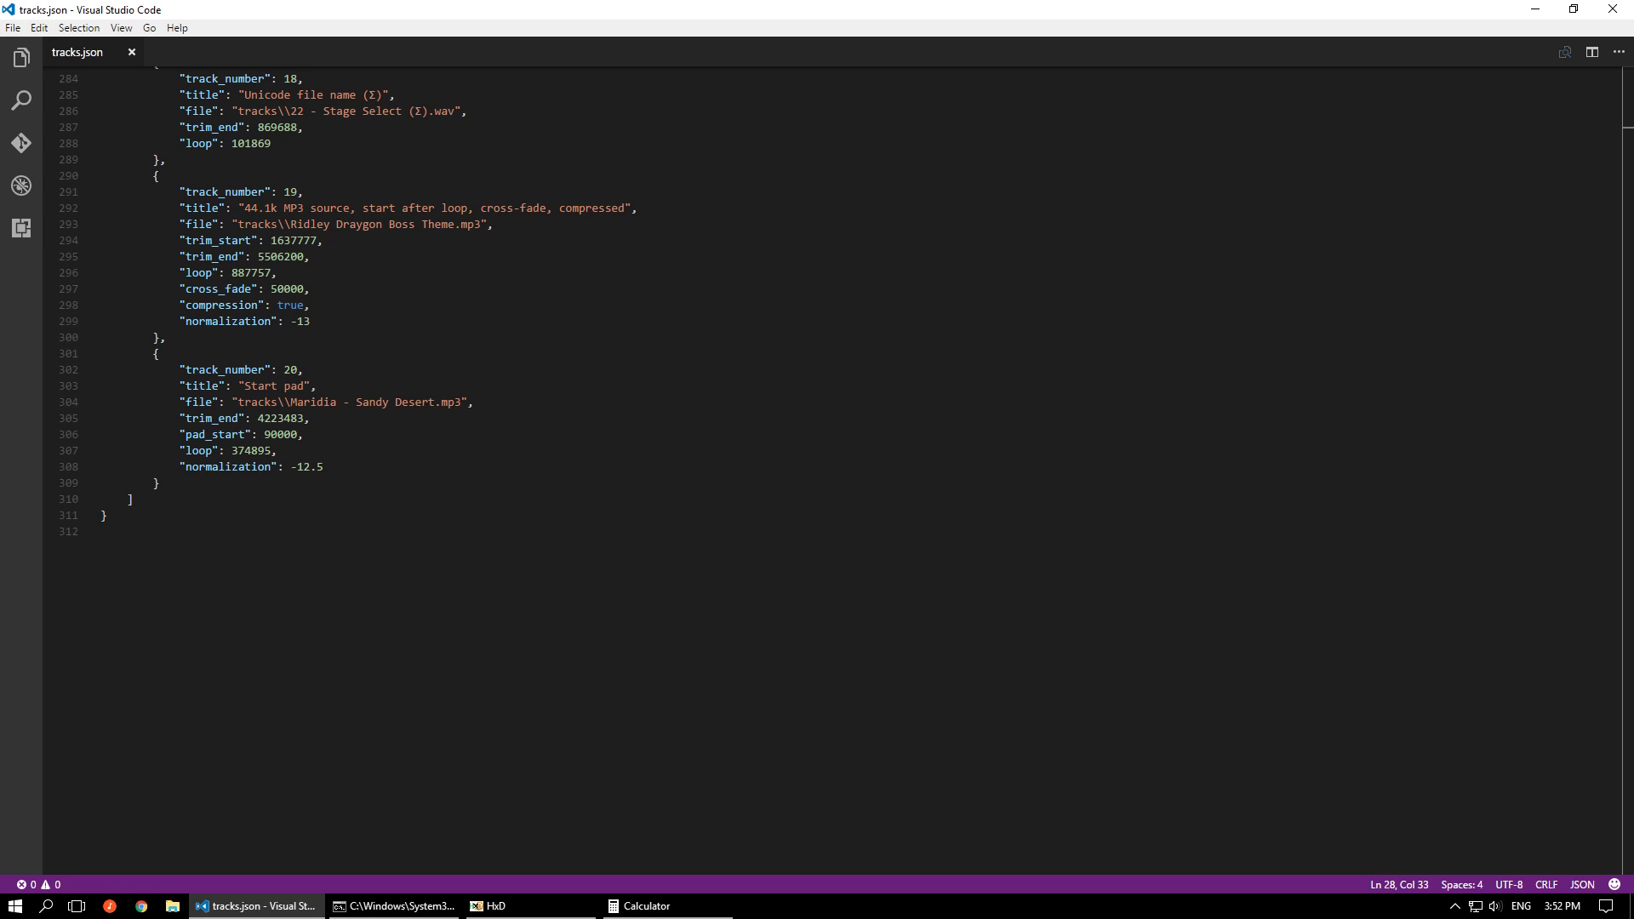
Highlight track 20's pad_start value, and switch to the Rebecca Tripp Medley tracks.json to highlight track 3's option 2 sub_channels block
{"action": "double_click", "coordinate": [280, 434]}
{"action": "key", "text": "alt+Tab"}
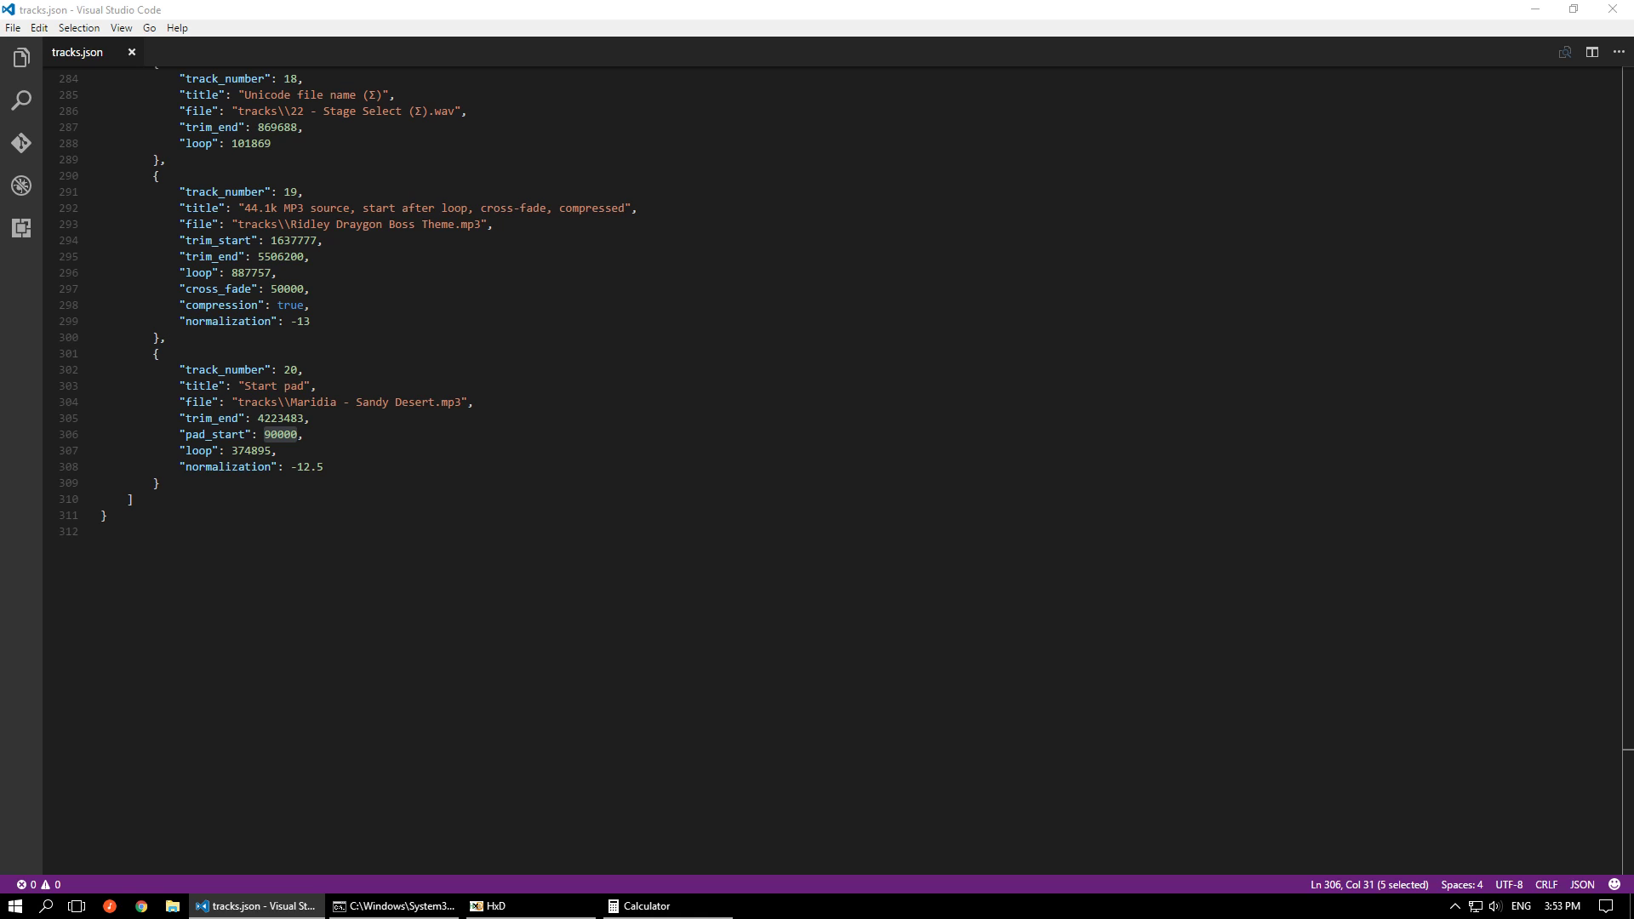
{"action": "scroll", "coordinate": [982, 406], "scroll_direction": "down", "scroll_amount": 3}
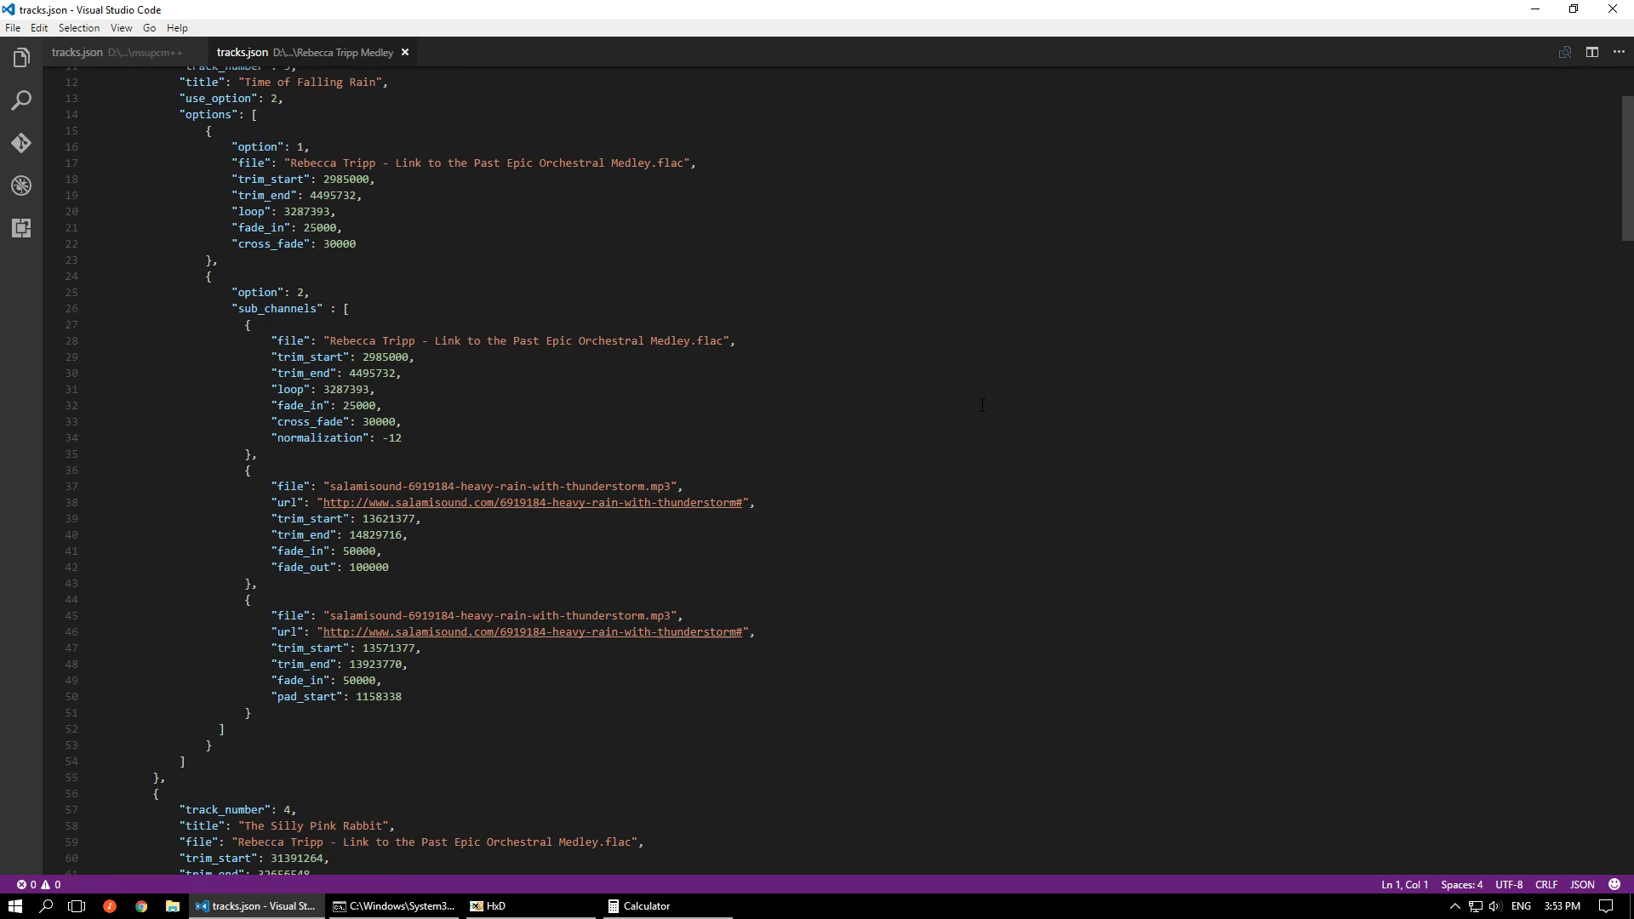
{"action": "scroll", "coordinate": [982, 405], "scroll_direction": "down", "scroll_amount": 2}
{"action": "scroll", "coordinate": [982, 405], "scroll_direction": "down", "scroll_amount": 19}
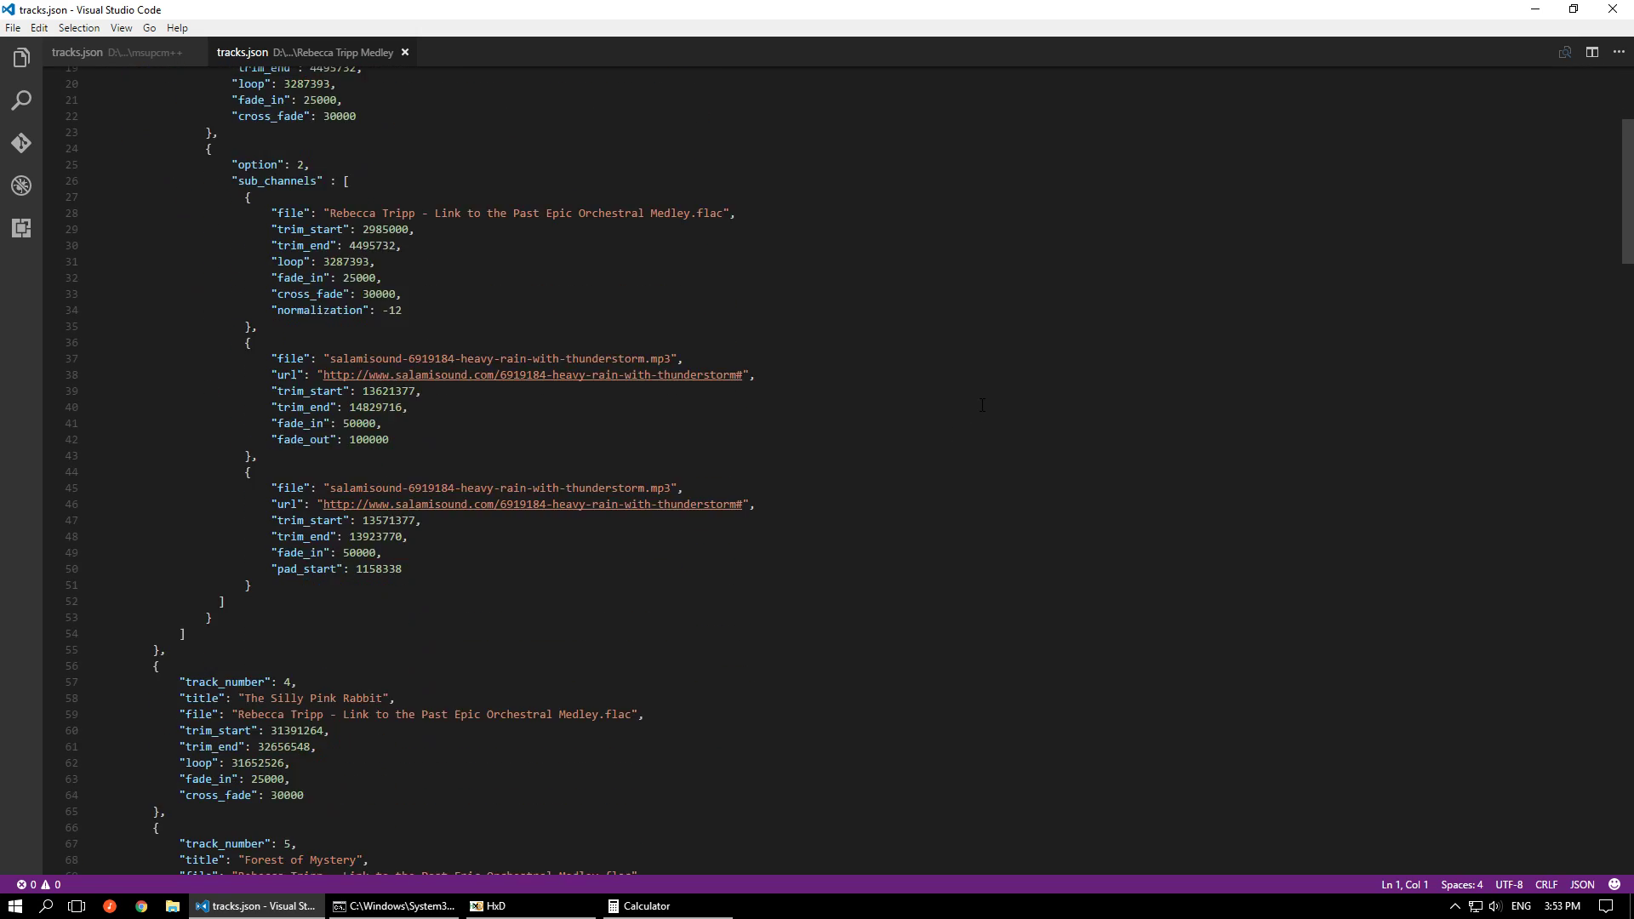
{"action": "scroll", "coordinate": [982, 405], "scroll_direction": "up", "scroll_amount": 20}
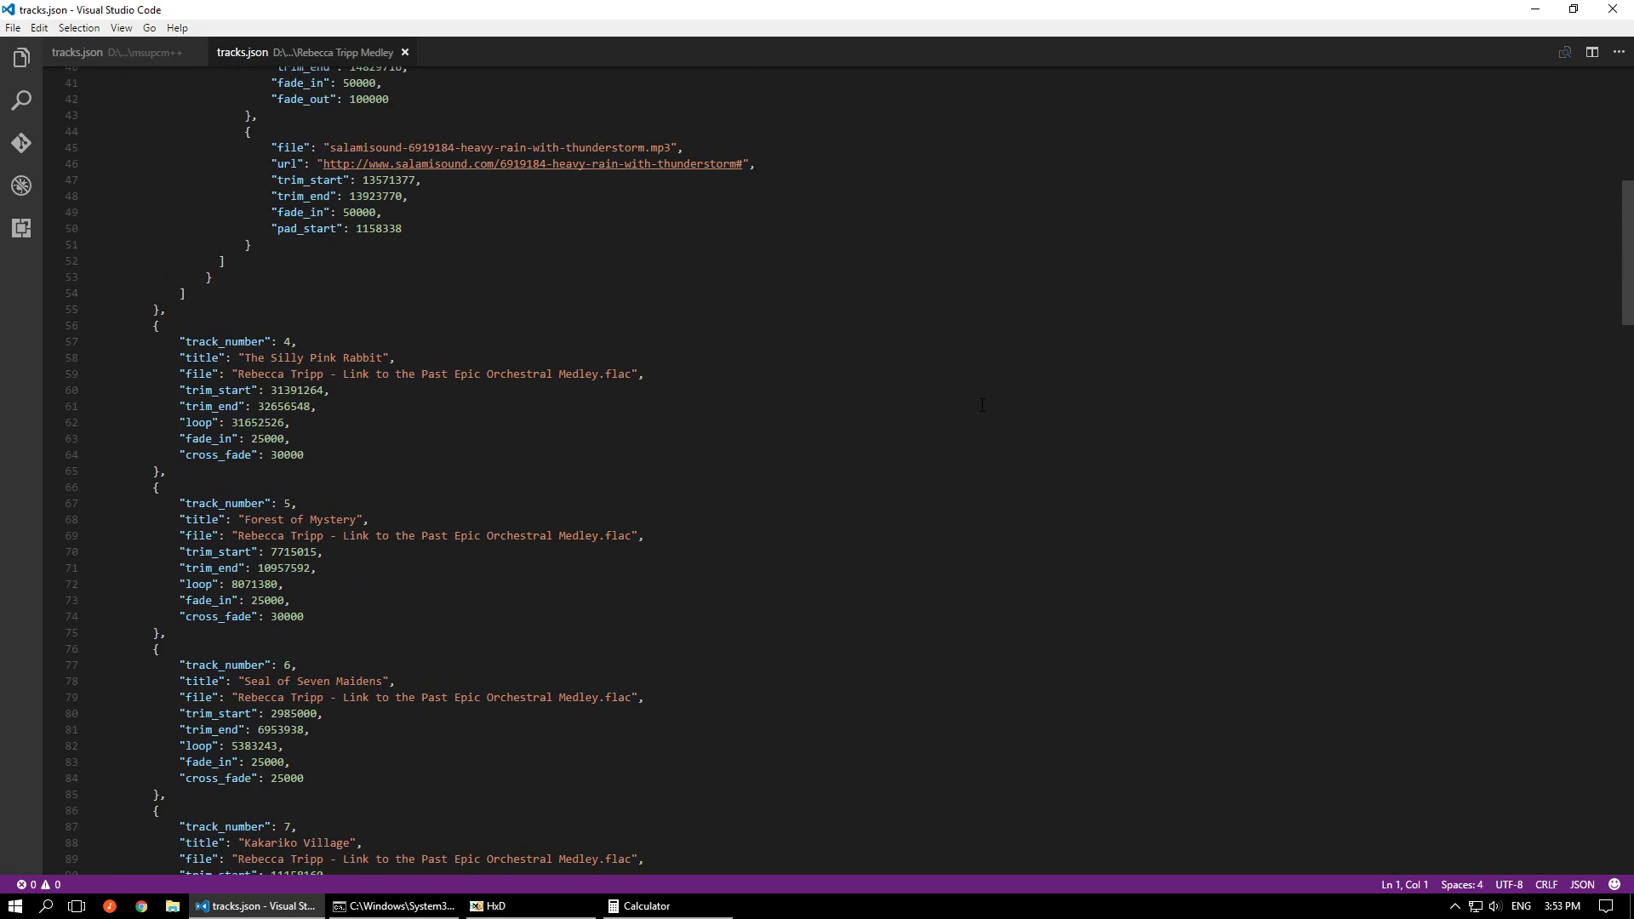
{"action": "scroll", "coordinate": [295, 759], "scroll_direction": "up", "scroll_amount": 1}
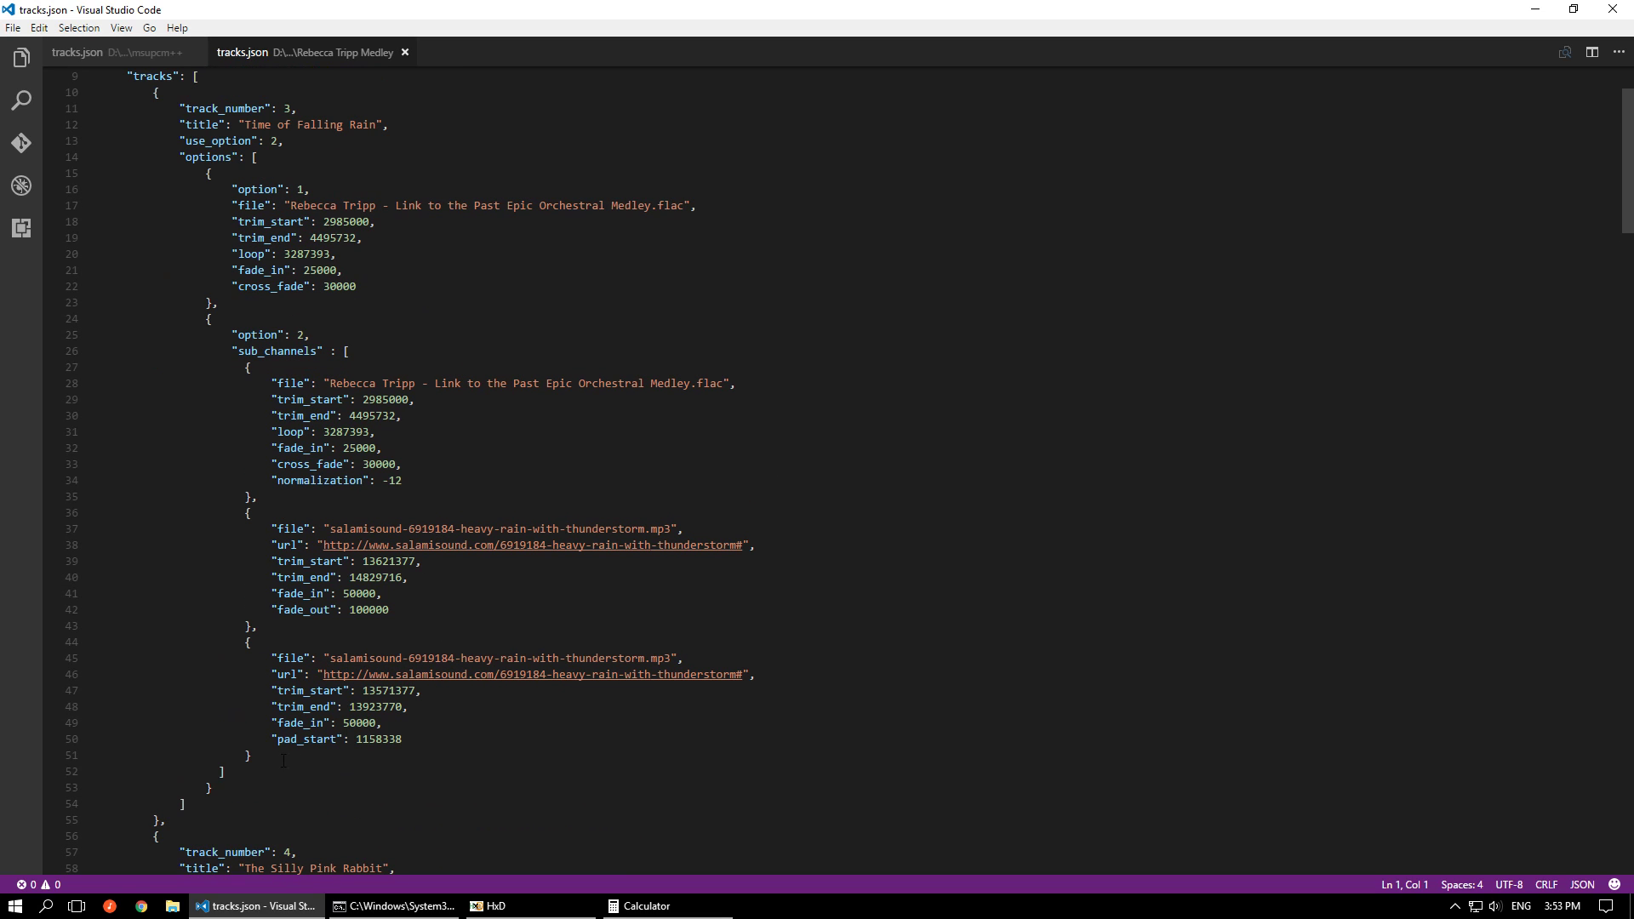
{"action": "left_click_drag", "start_coordinate": [241, 777], "coordinate": [182, 335]}
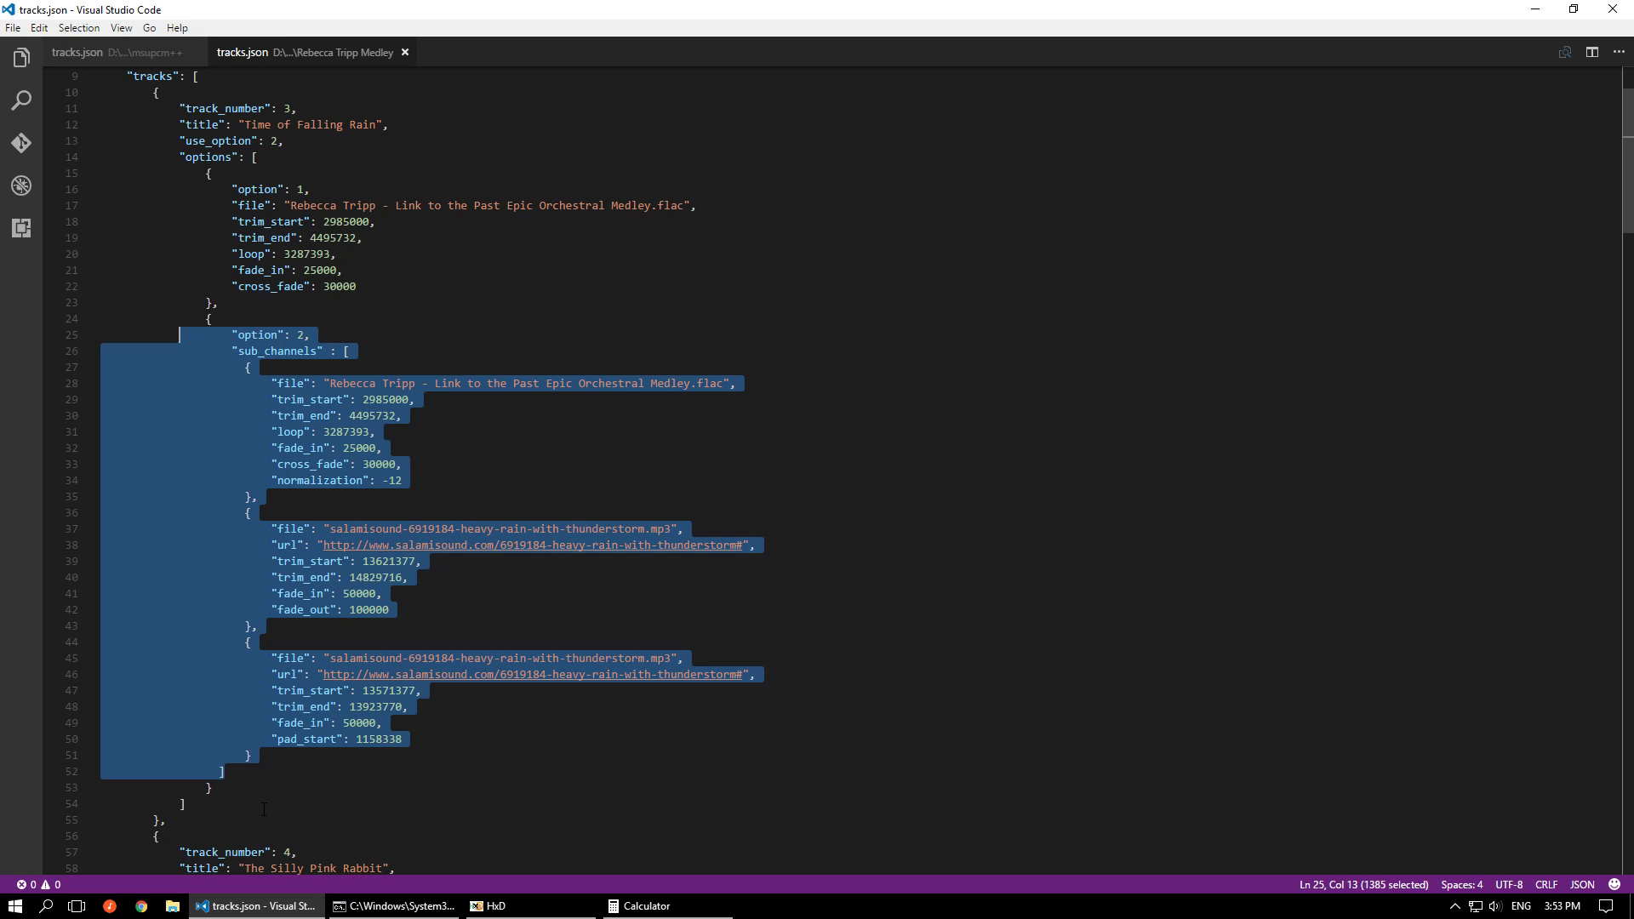
{"action": "scroll", "coordinate": [235, 782], "scroll_direction": "down", "scroll_amount": 5}
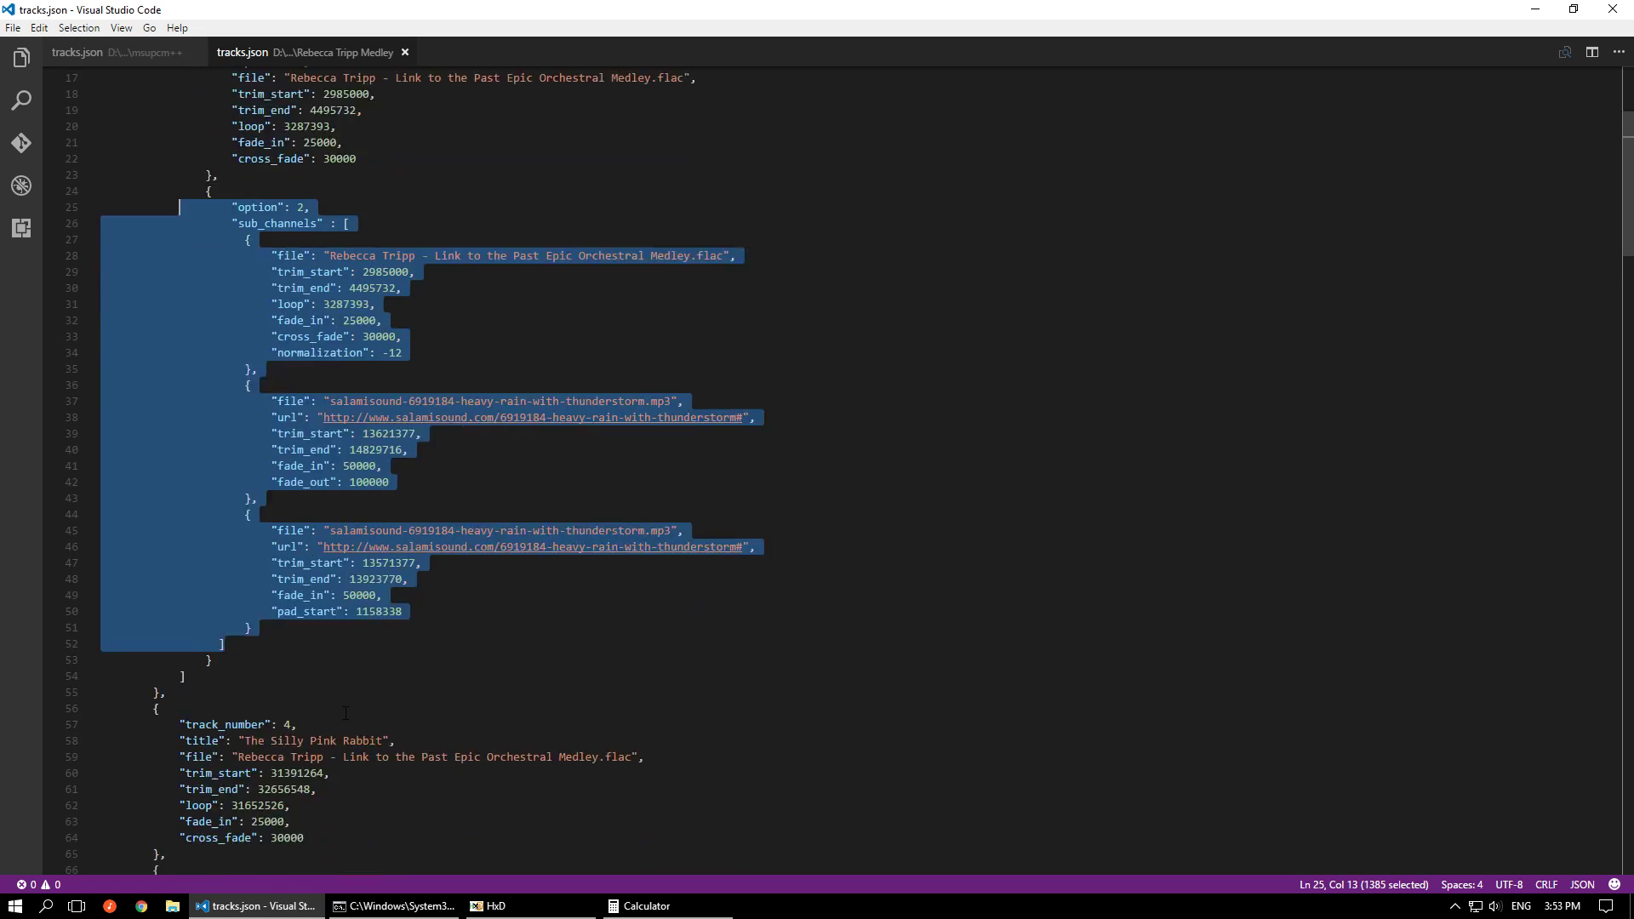
{"action": "left_click", "coordinate": [408, 671]}
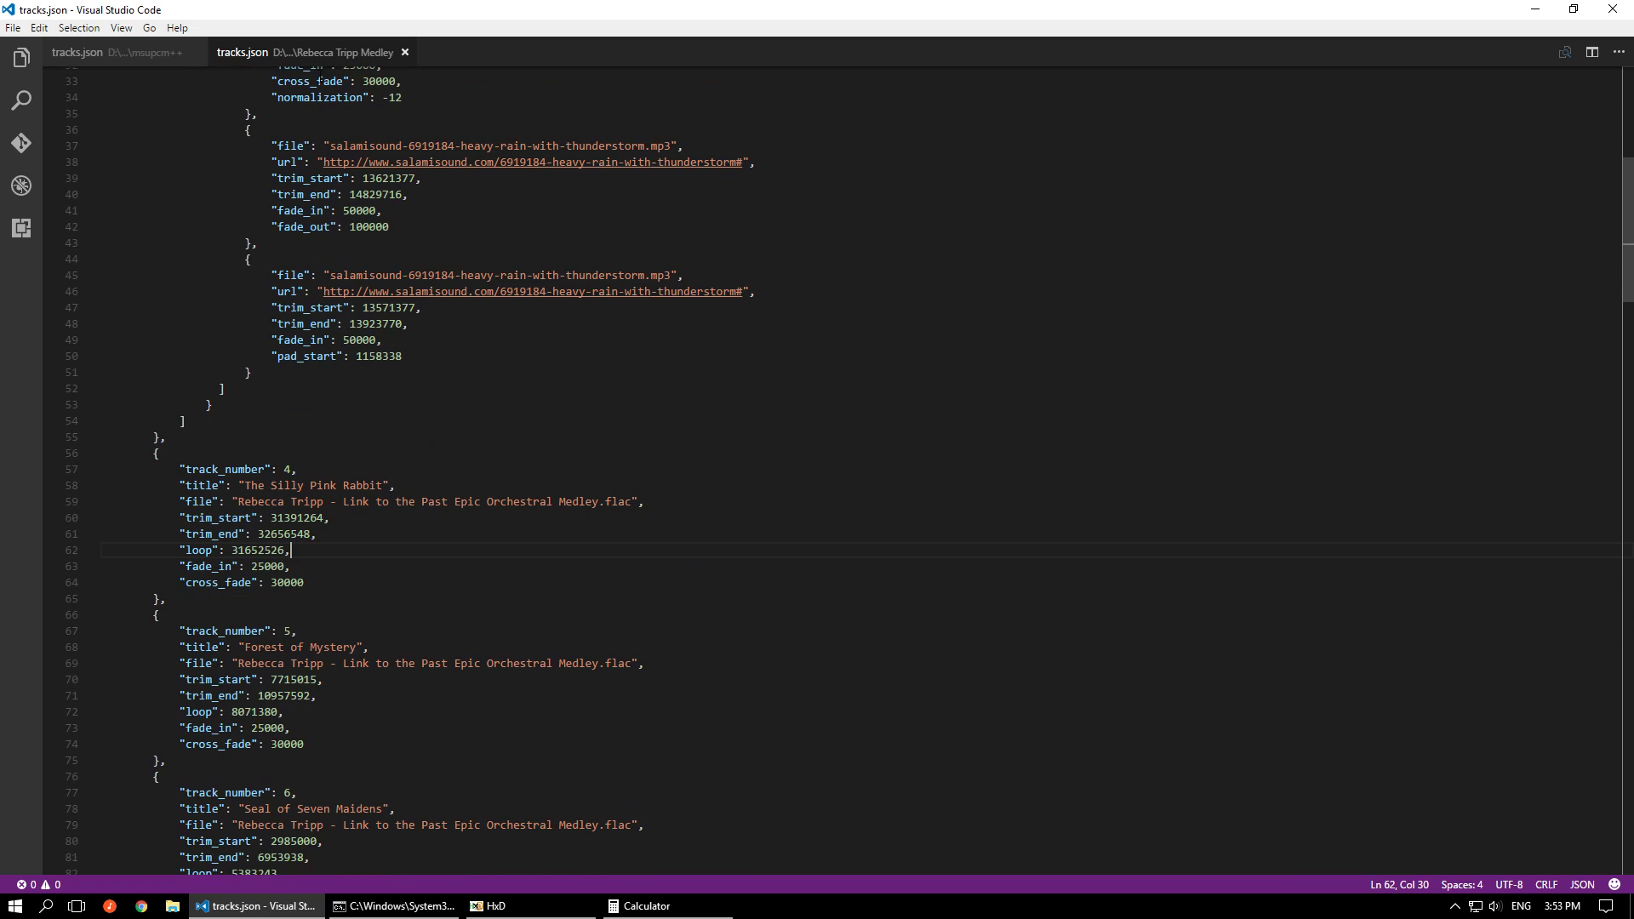
Highlight track 23 "Fortune Teller" from its sub_tracks entries through its cross_fade setting, and clear the highlight
{"action": "scroll", "coordinate": [682, 389], "scroll_direction": "down", "scroll_amount": 4}
{"action": "scroll", "coordinate": [682, 389], "scroll_direction": "down", "scroll_amount": 20}
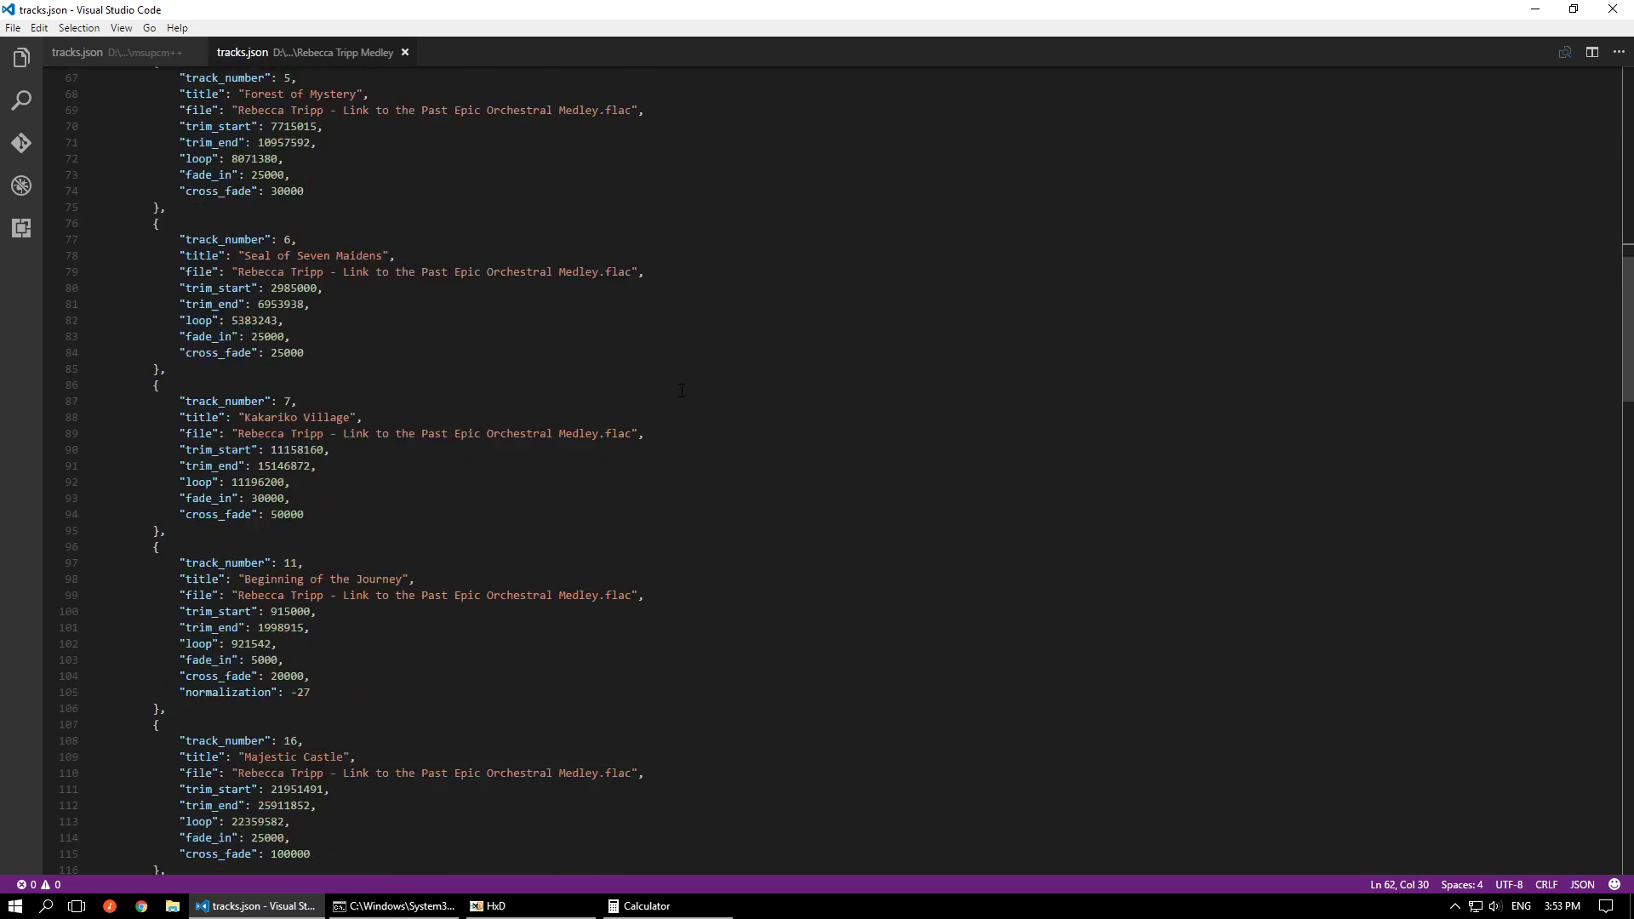
{"action": "scroll", "coordinate": [696, 430], "scroll_direction": "down", "scroll_amount": 4}
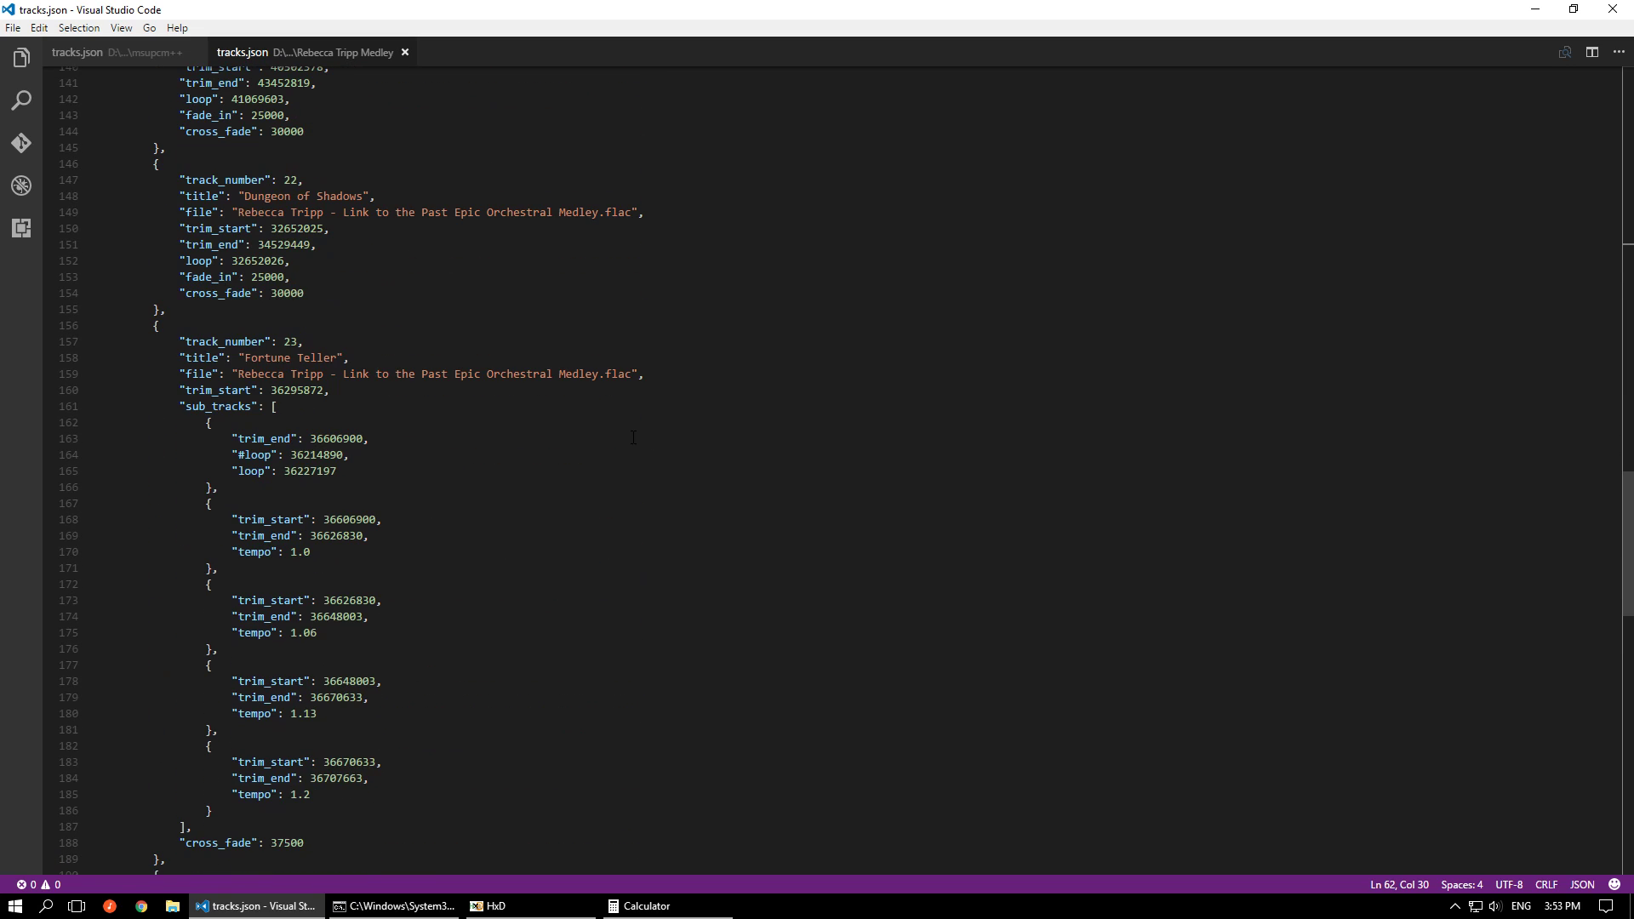
{"action": "scroll", "coordinate": [633, 434], "scroll_direction": "down", "scroll_amount": 1}
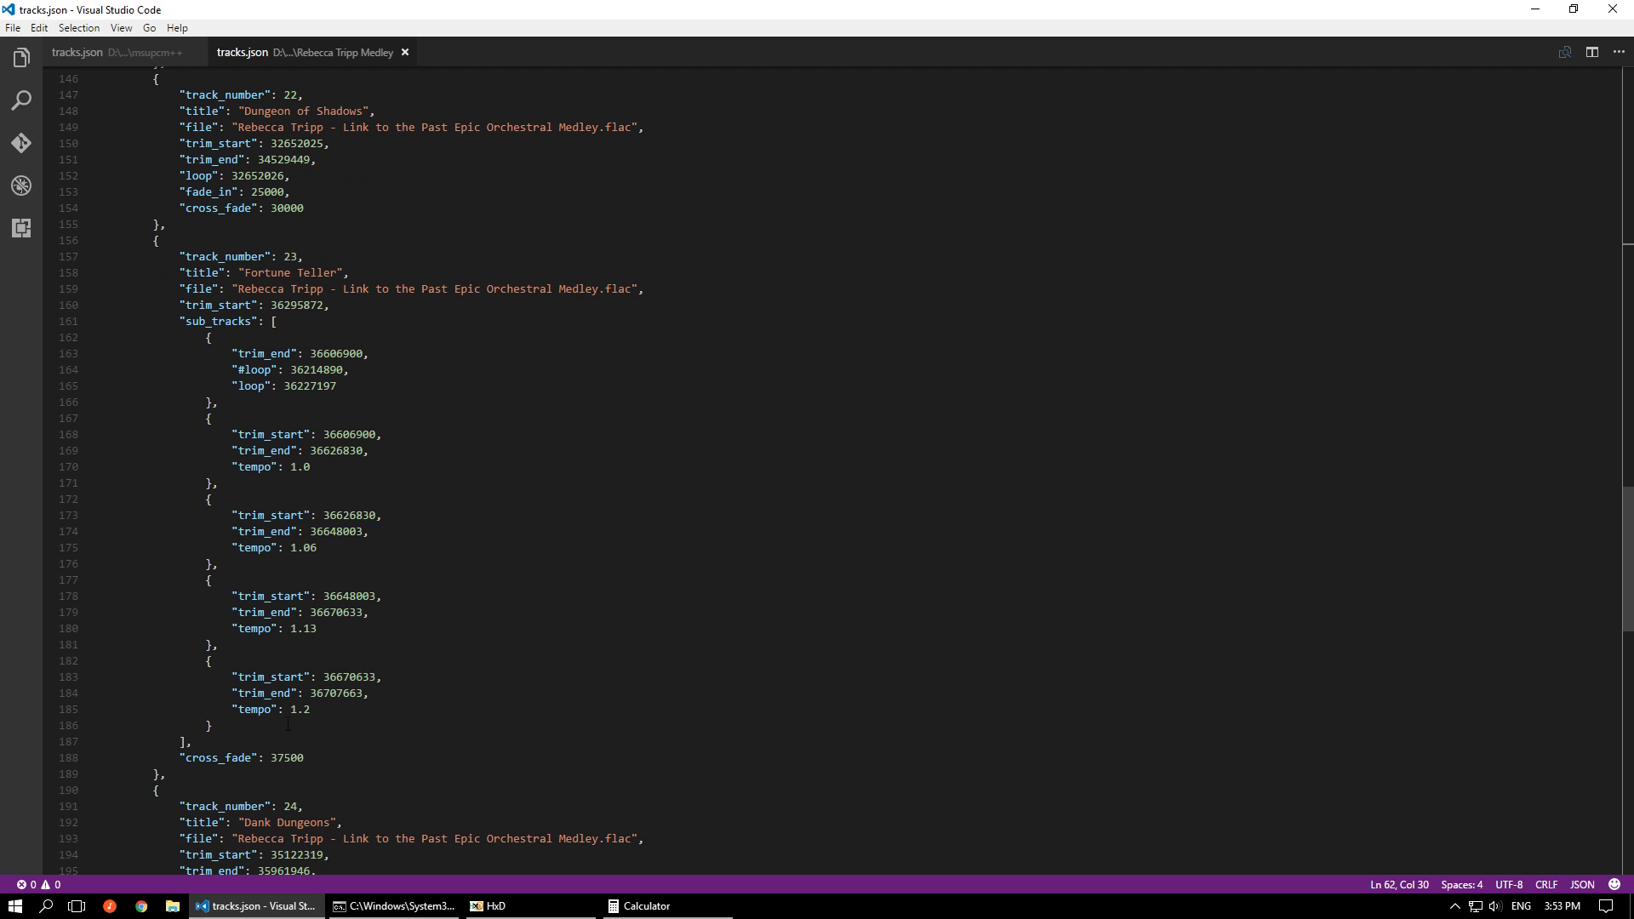
{"action": "left_click_drag", "start_coordinate": [324, 753], "coordinate": [159, 337]}
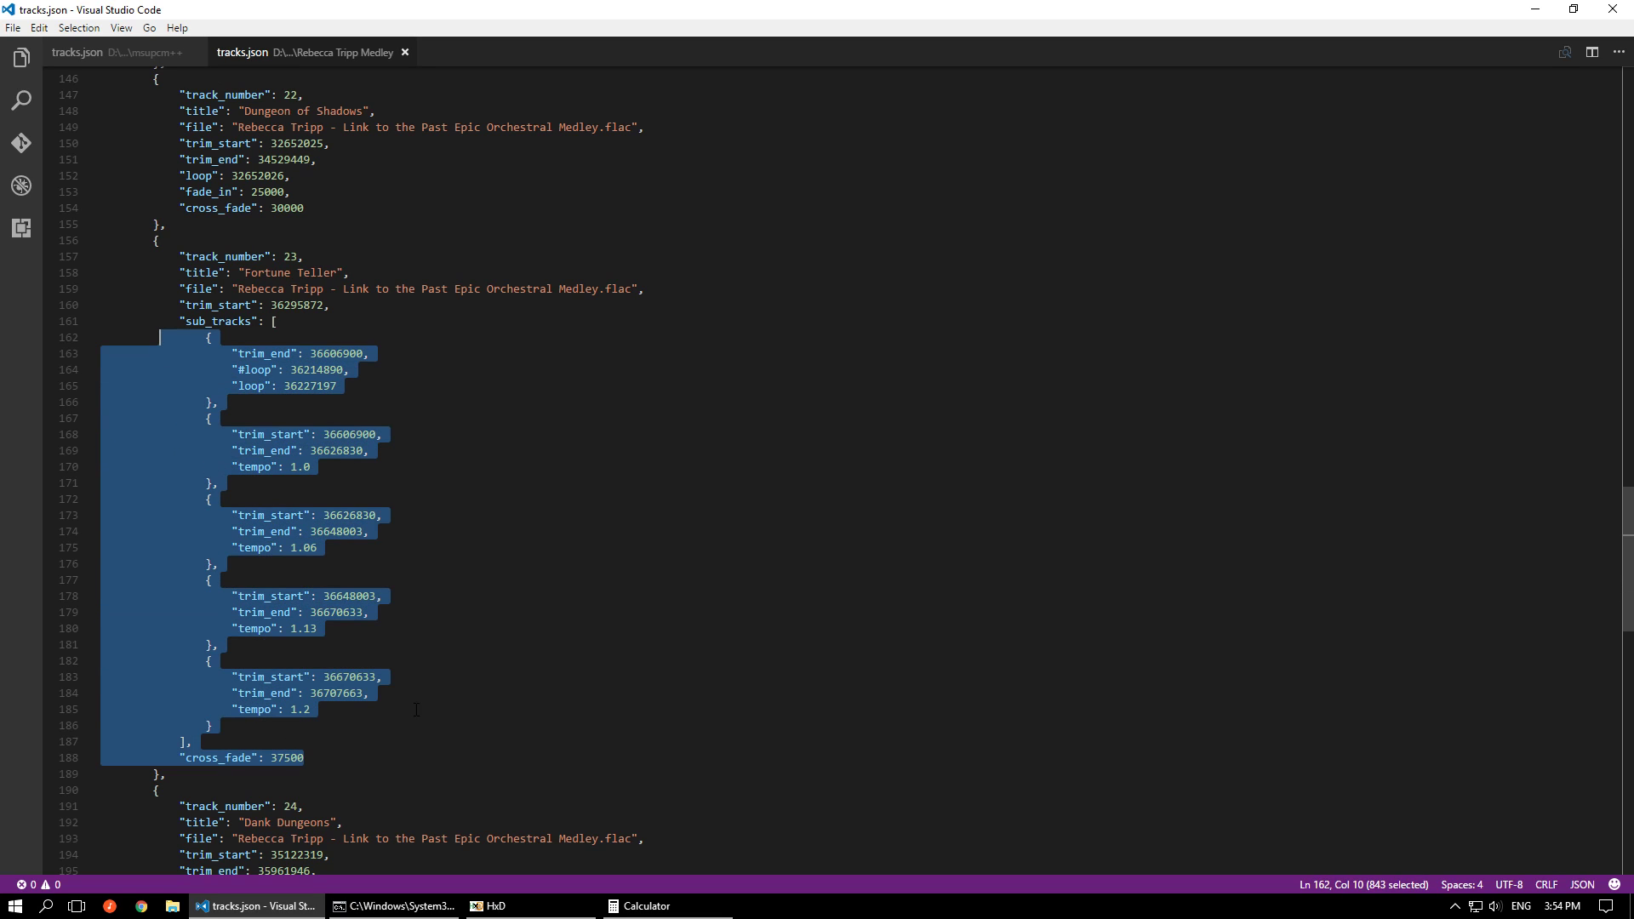
{"action": "left_click", "coordinate": [348, 756]}
{"action": "scroll", "coordinate": [349, 757], "scroll_direction": "down", "scroll_amount": 4}
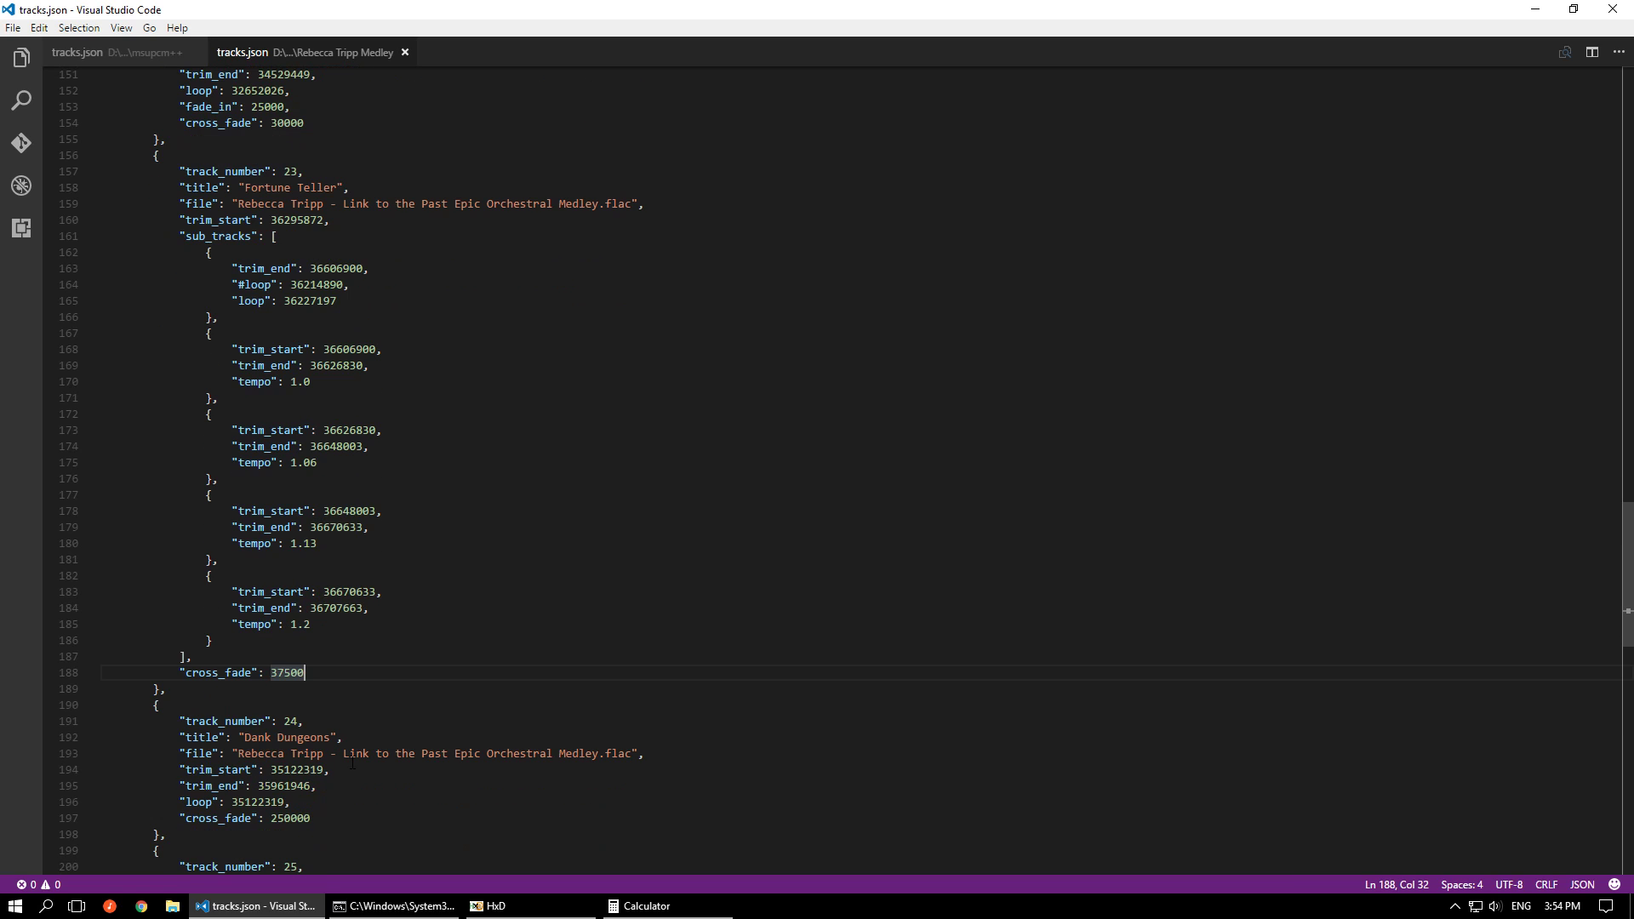
Go to the "first_track" and "verbosity" settings at the end of the medley's tracks.json, and place the cursor after the verbosity value
{"action": "scroll", "coordinate": [352, 760], "scroll_direction": "down", "scroll_amount": 8}
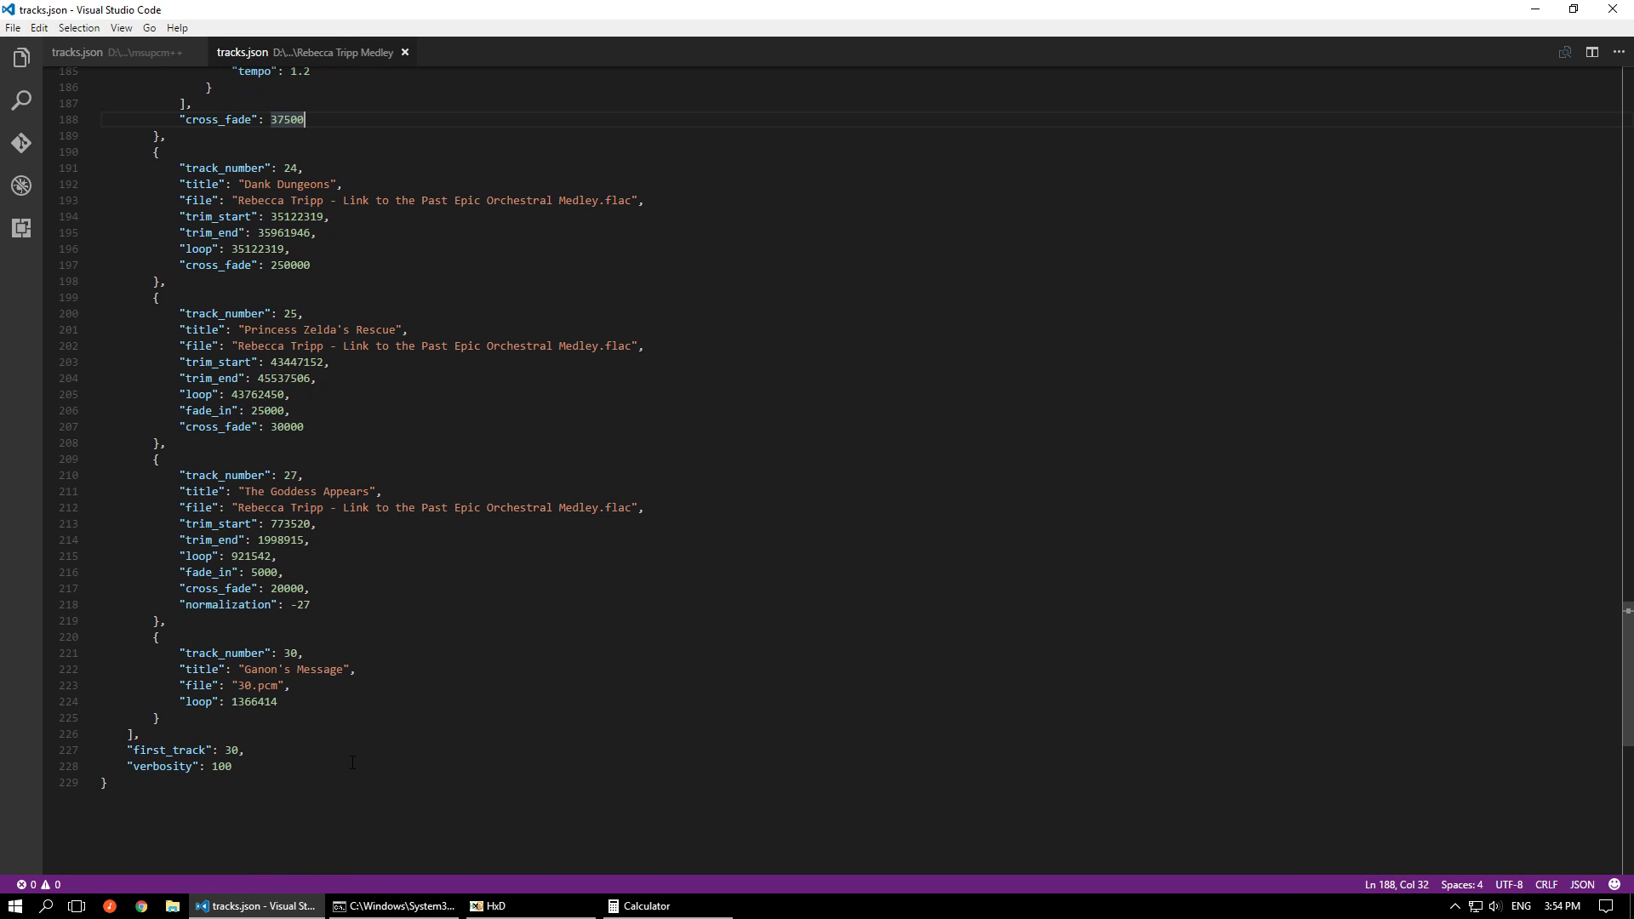
{"action": "left_click", "coordinate": [352, 762]}
{"action": "scroll", "coordinate": [352, 763], "scroll_direction": "up", "scroll_amount": 1}
{"action": "scroll", "coordinate": [255, 741], "scroll_direction": "down", "scroll_amount": 2}
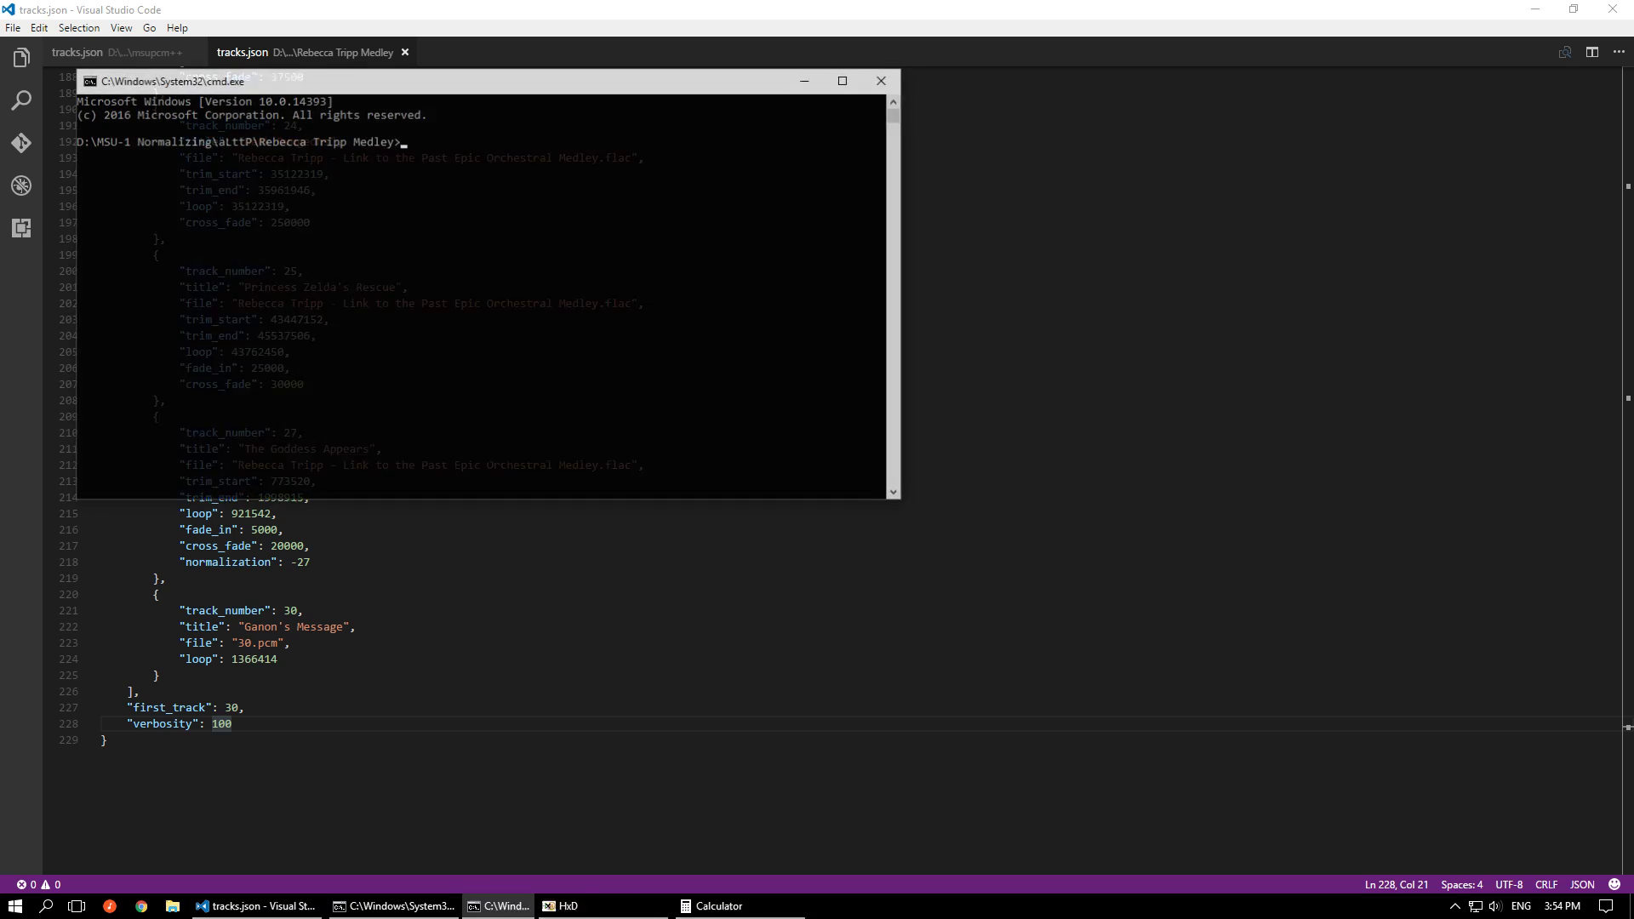
Run msupcm.exe from a command prompt in the Rebecca Tripp Medley folder, and close the prompt after reviewing the track 30 output
{"action": "type", "text": "supcm.exe"}
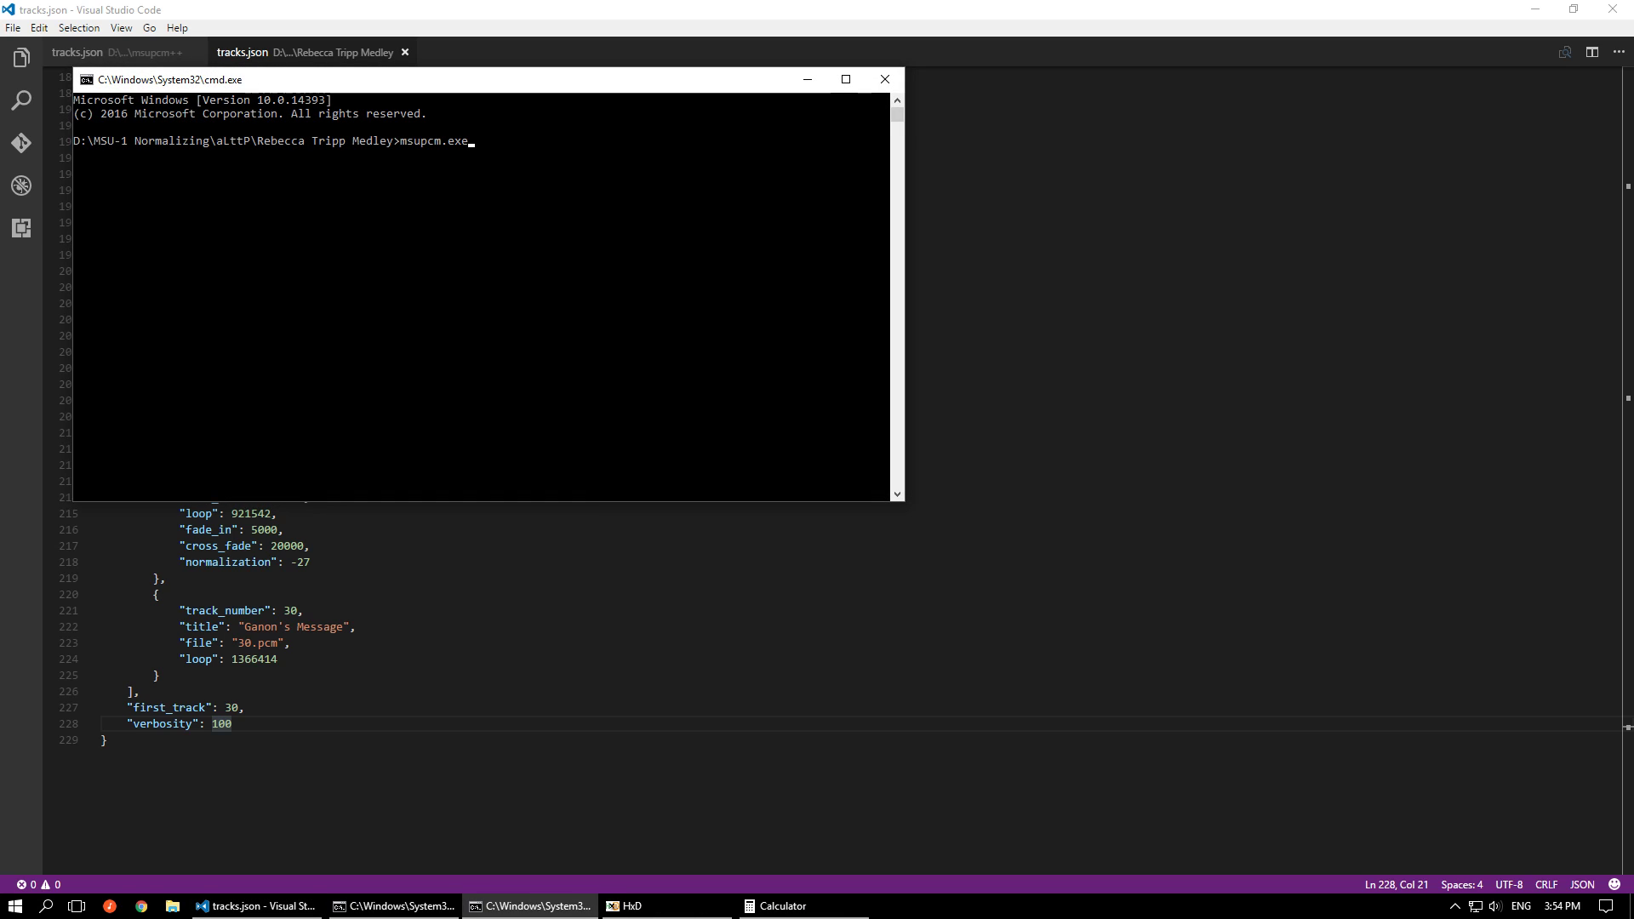
{"action": "key", "text": "Return"}
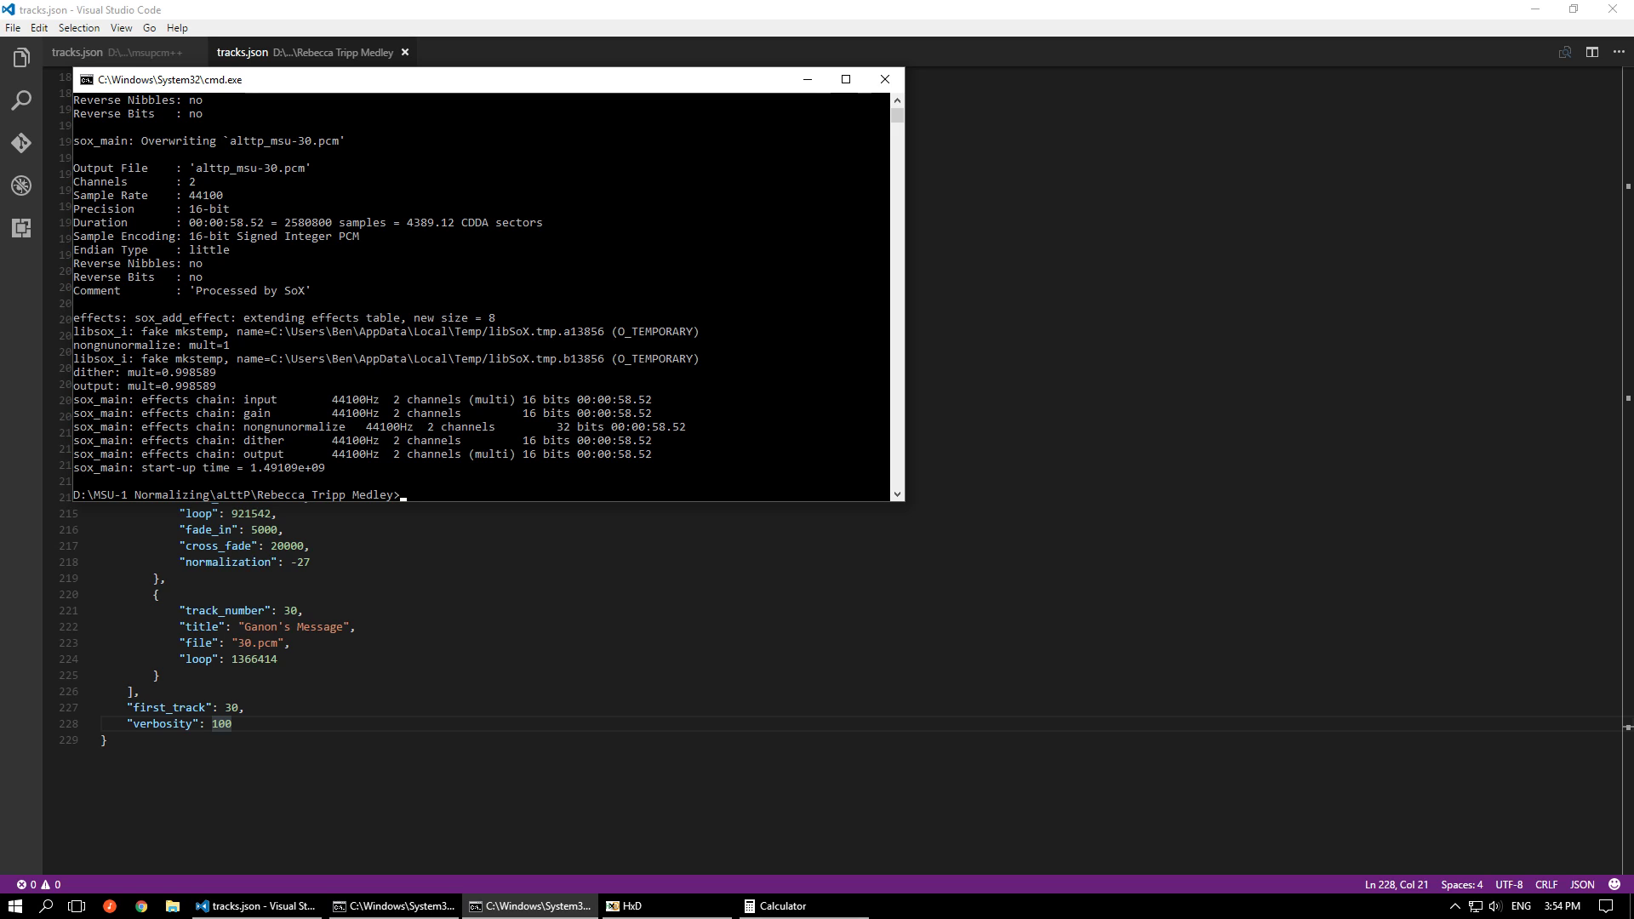
{"action": "scroll", "coordinate": [536, 335], "scroll_direction": "up", "scroll_amount": 7}
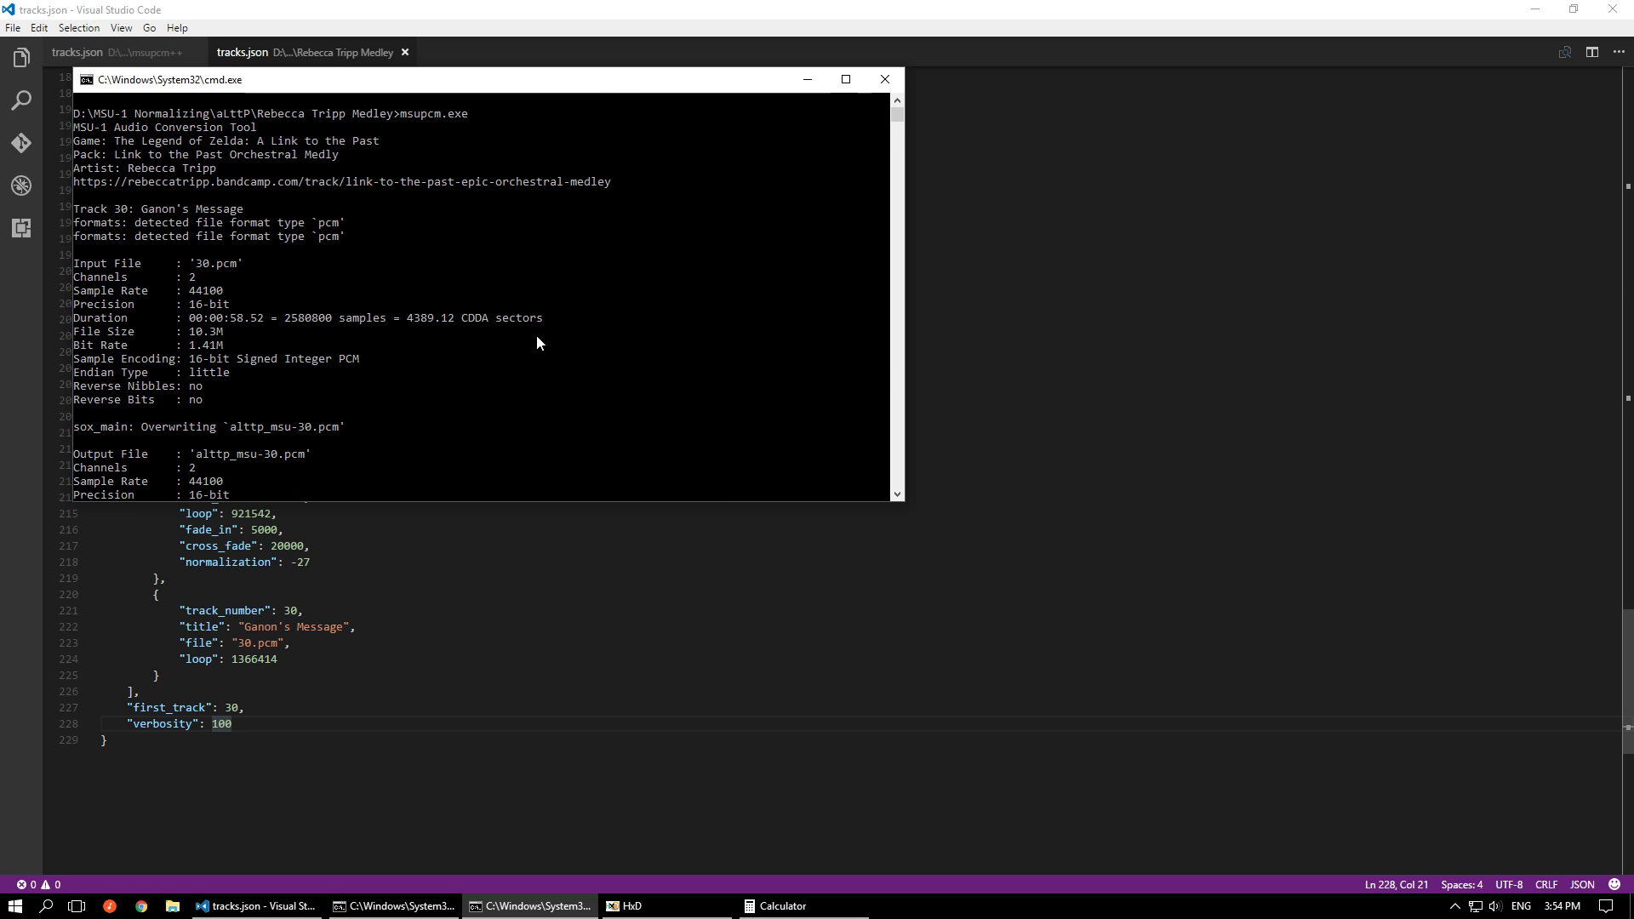
{"action": "scroll", "coordinate": [536, 342], "scroll_direction": "up", "scroll_amount": 1}
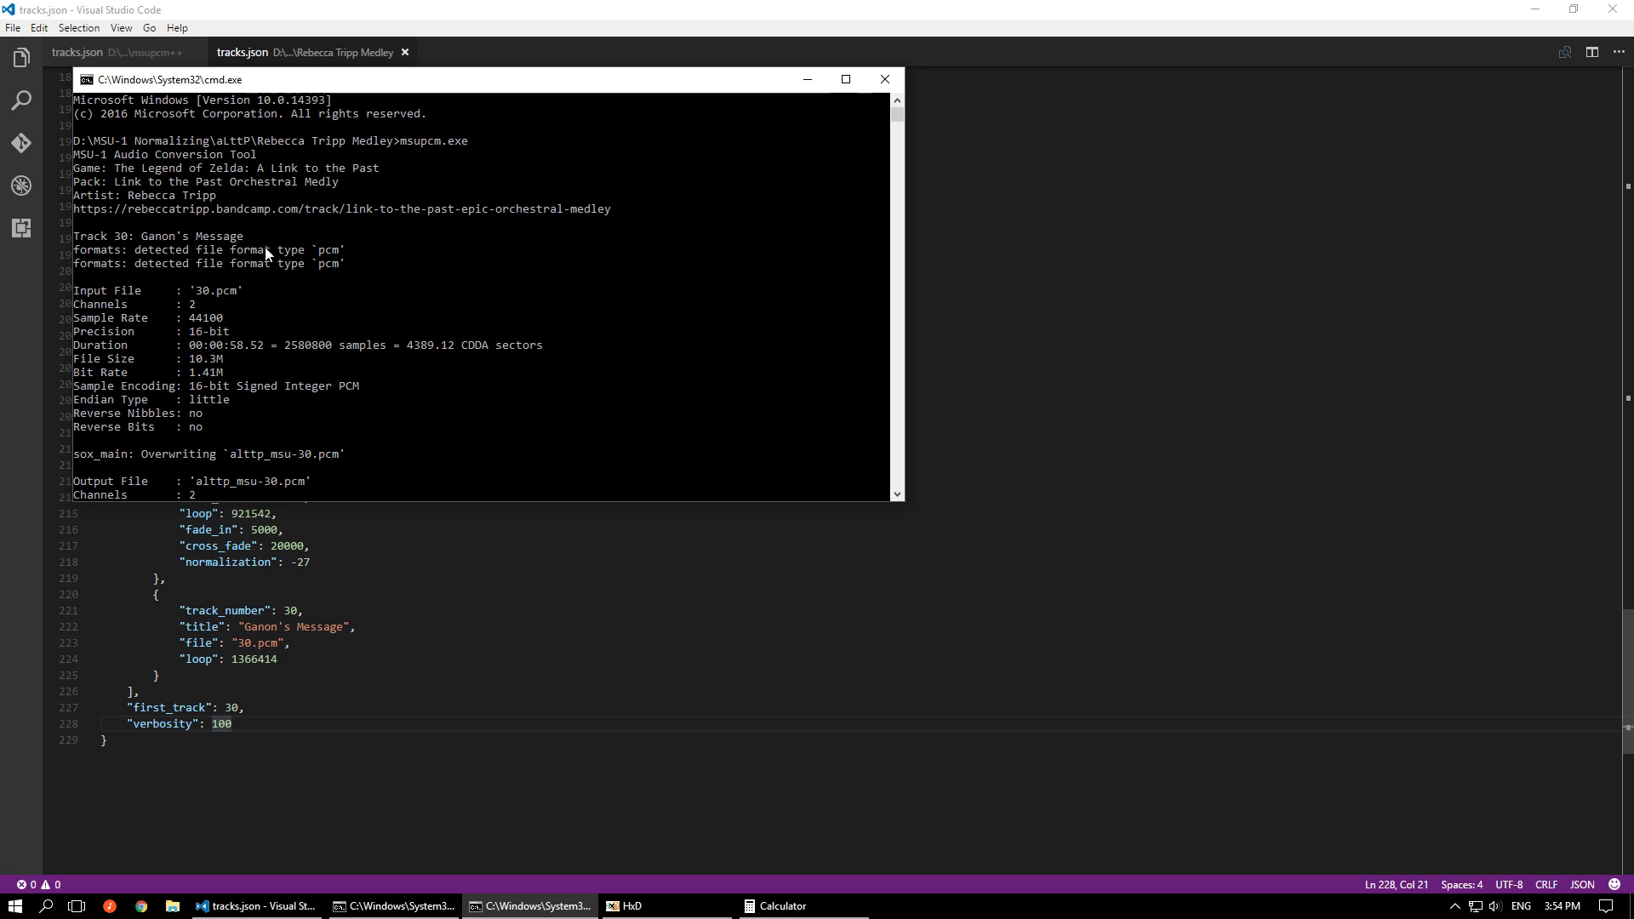
{"action": "scroll", "coordinate": [322, 296], "scroll_direction": "down", "scroll_amount": 8}
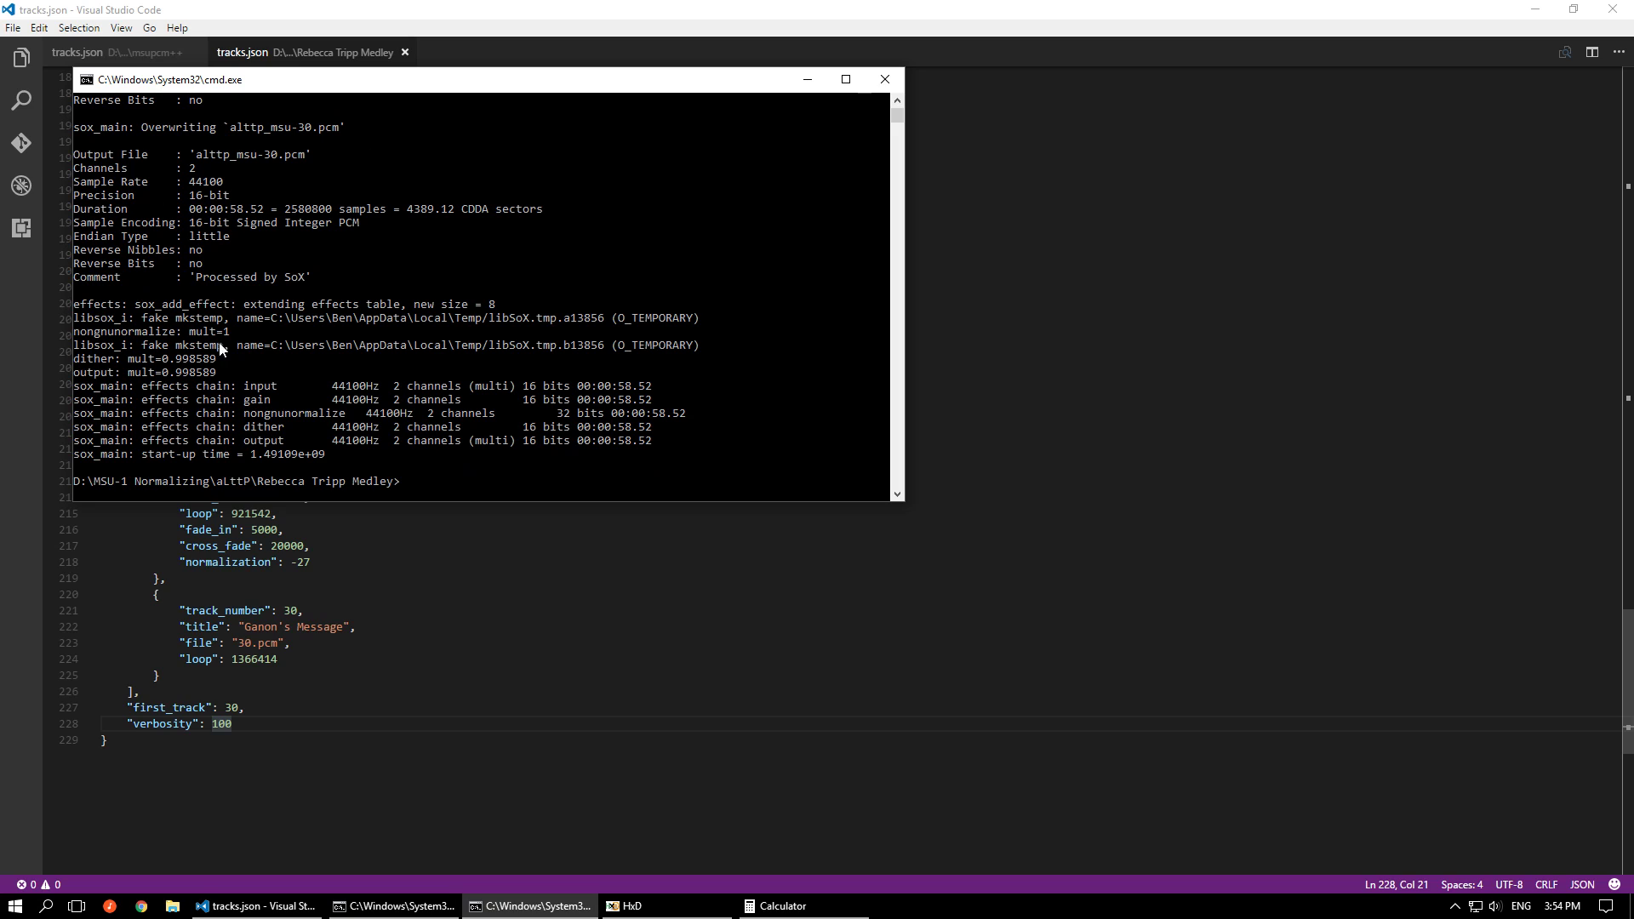
{"action": "scroll", "coordinate": [255, 345], "scroll_direction": "down", "scroll_amount": 5}
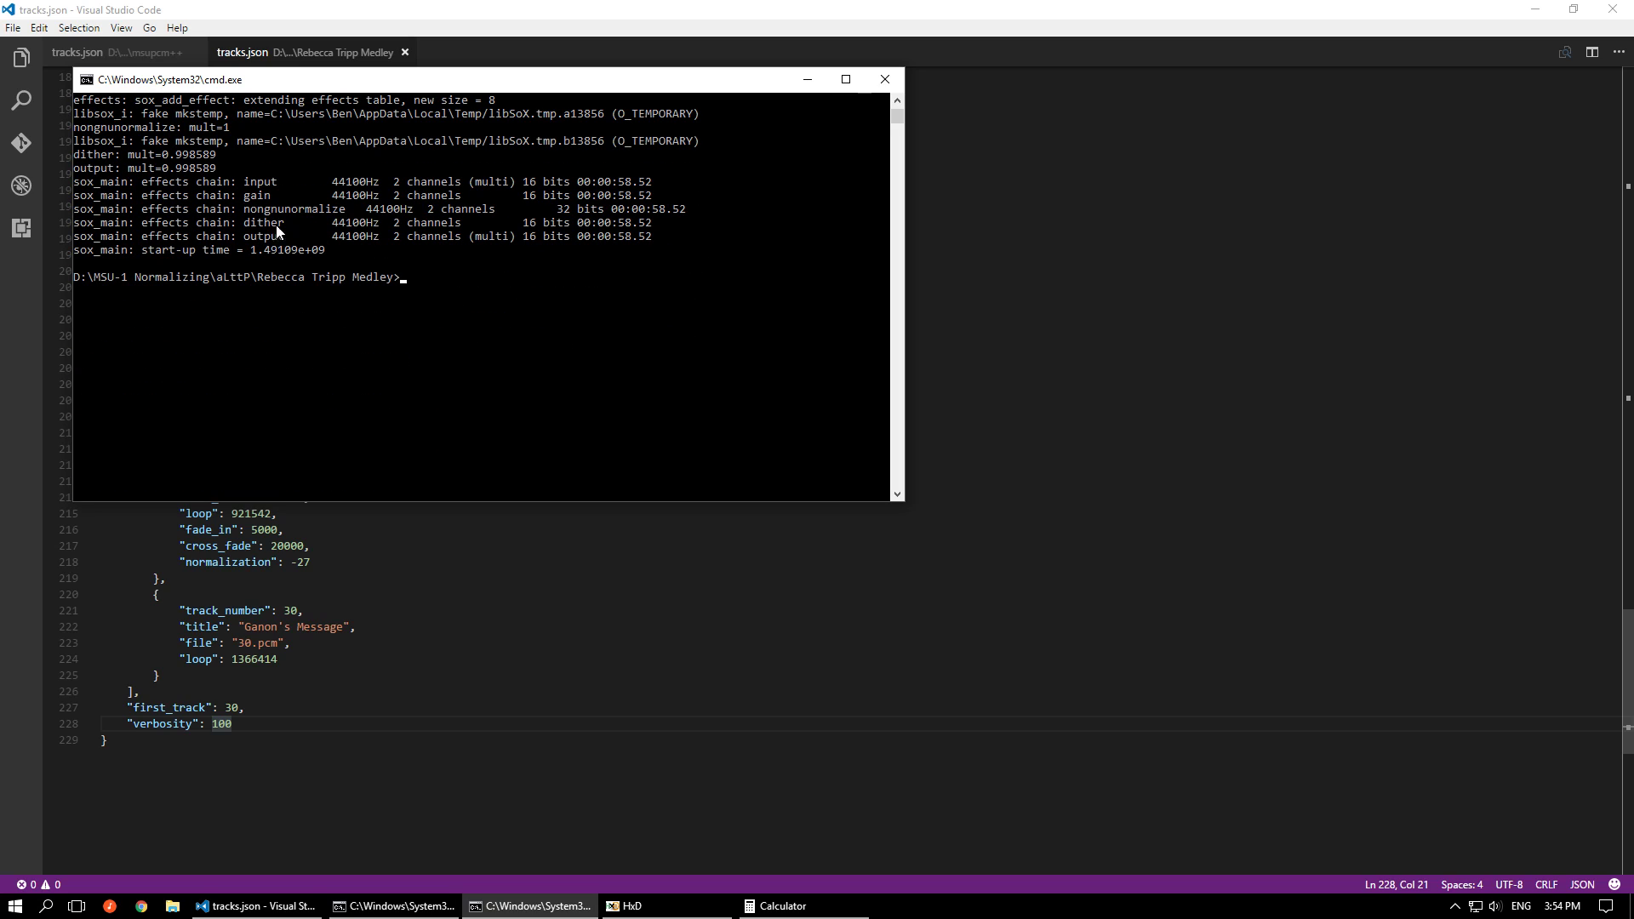
{"action": "scroll", "coordinate": [568, 306], "scroll_direction": "up", "scroll_amount": 2}
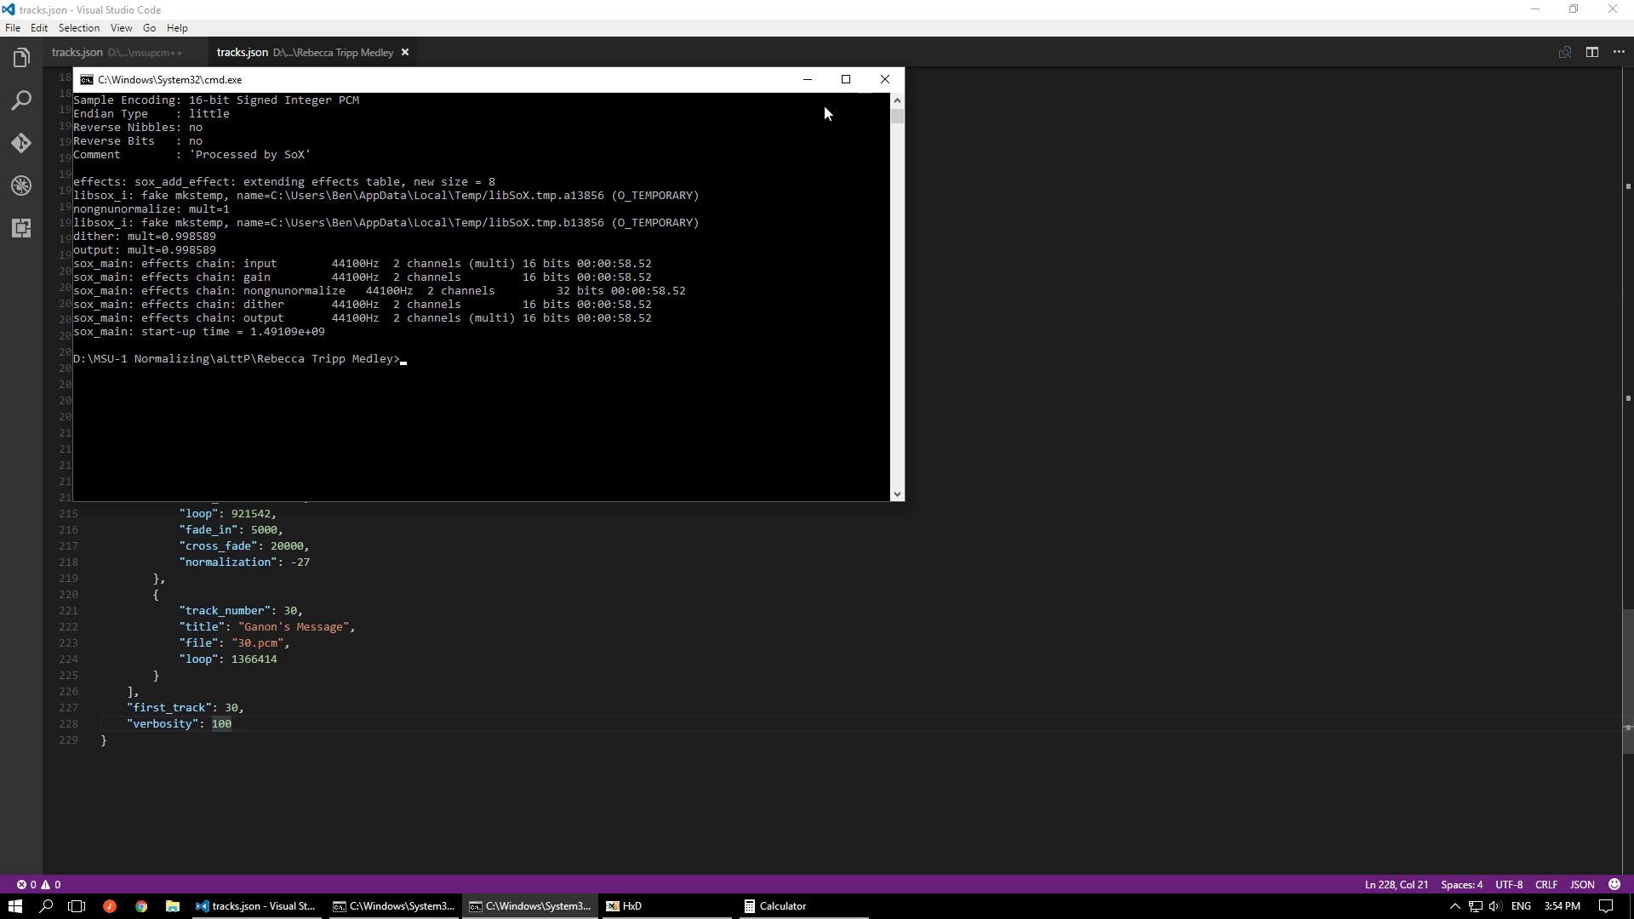
{"action": "left_click", "coordinate": [885, 79]}
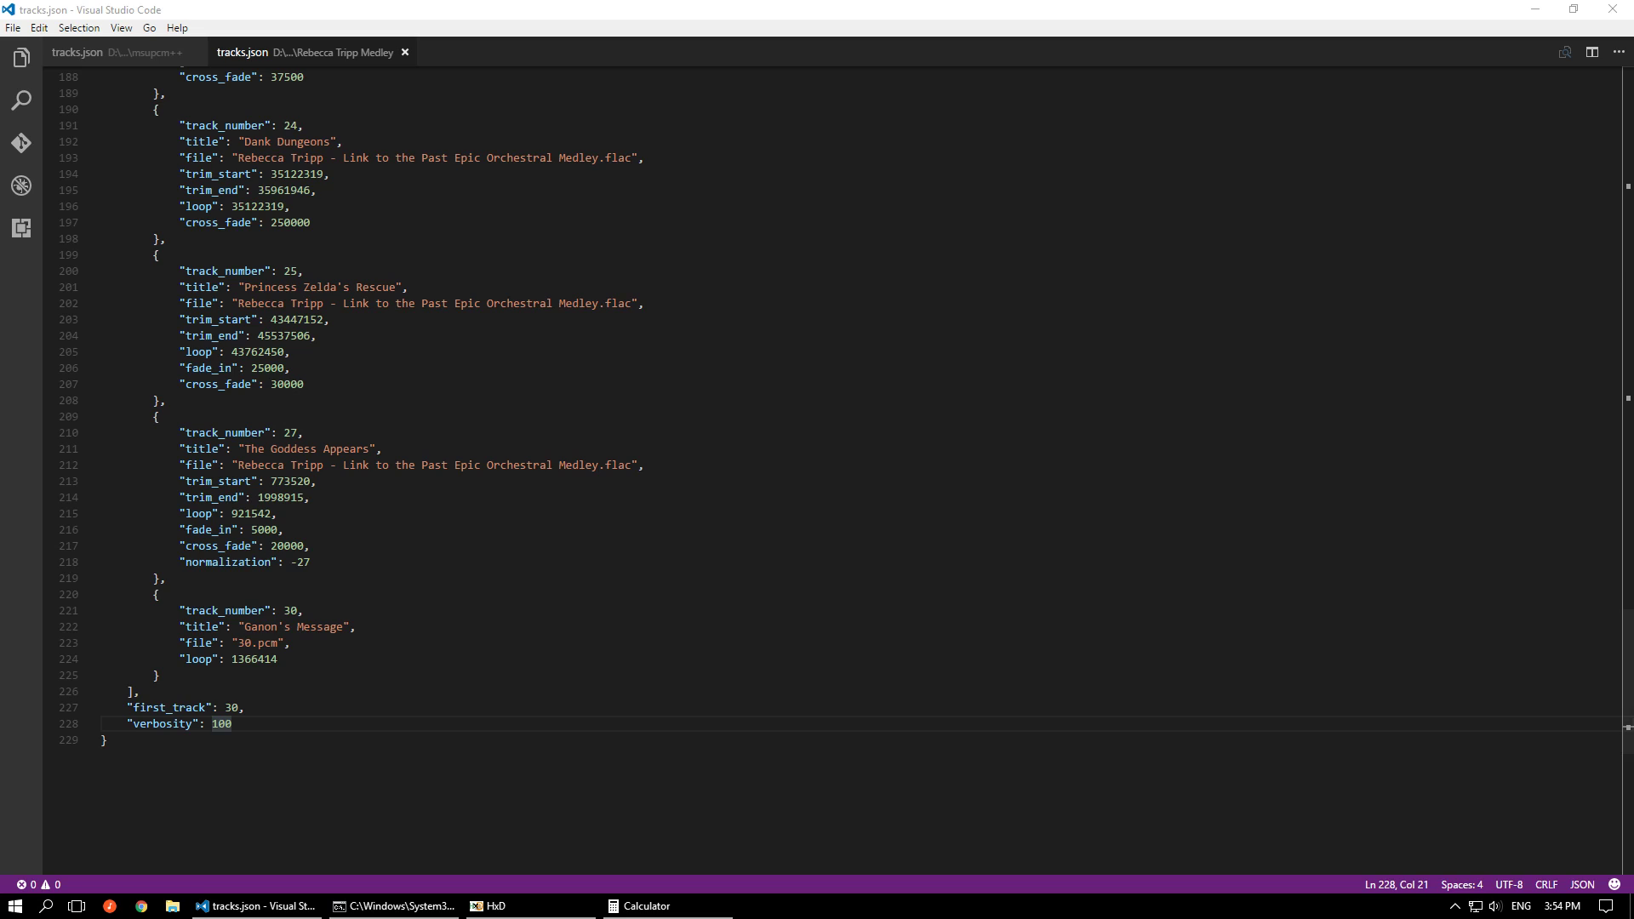